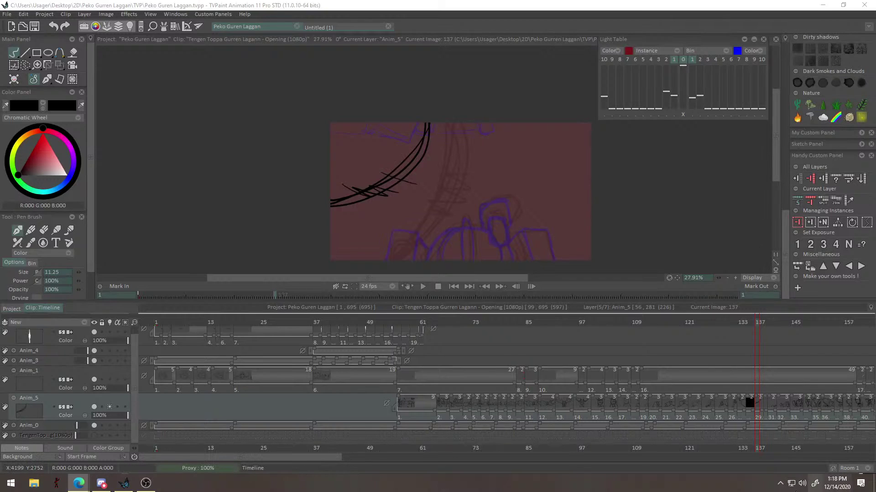
click(802, 484)
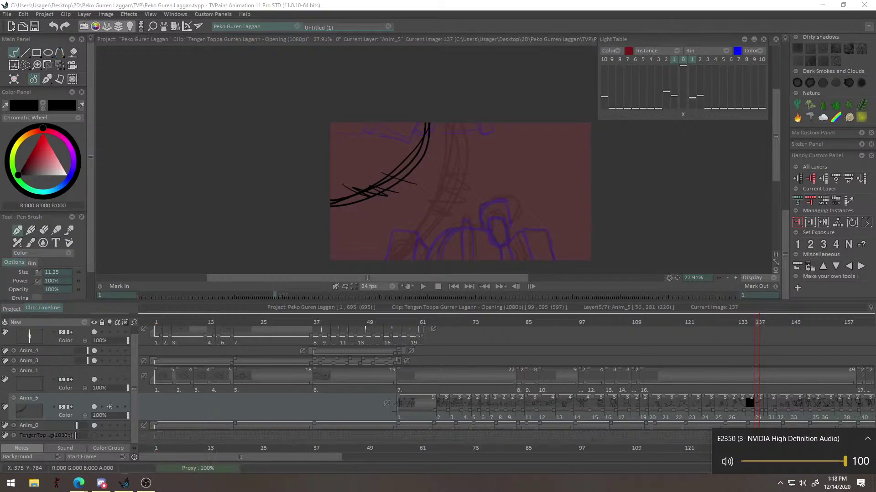
click(79, 483)
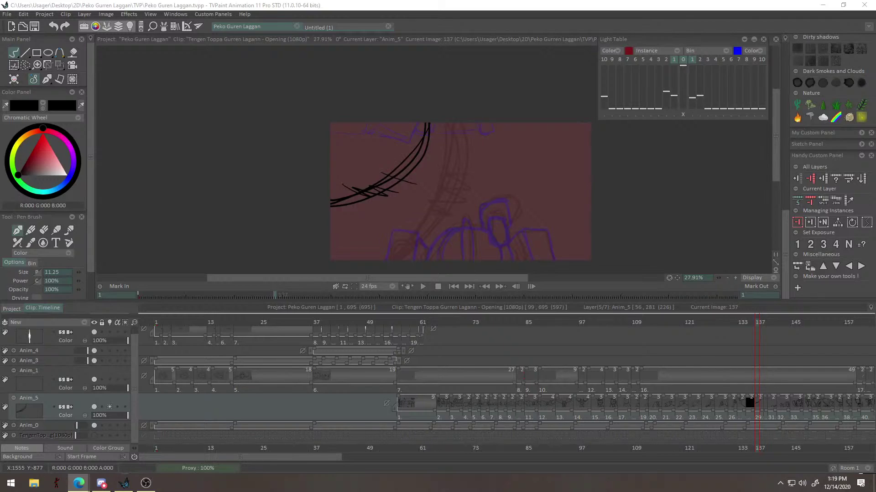
key(alt+Tab)
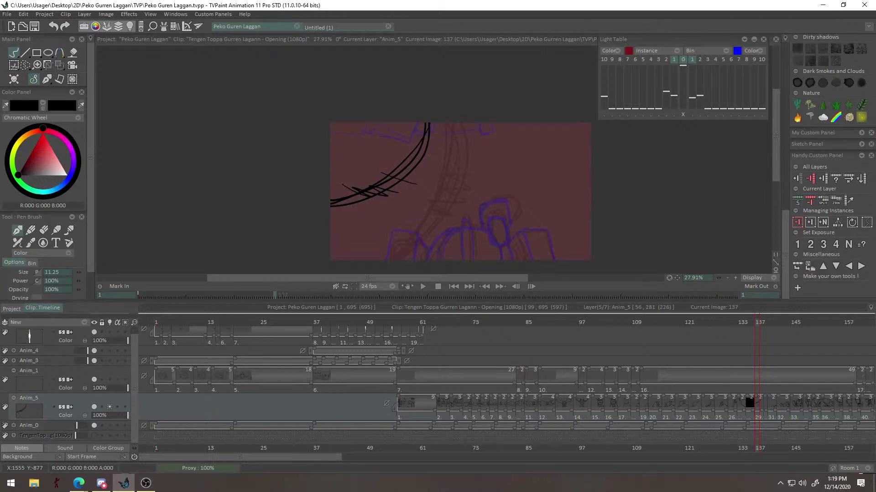
Play back the rough animation from frame 1 to review the sequence.
drag(524, 320, 139, 391)
key(Return)
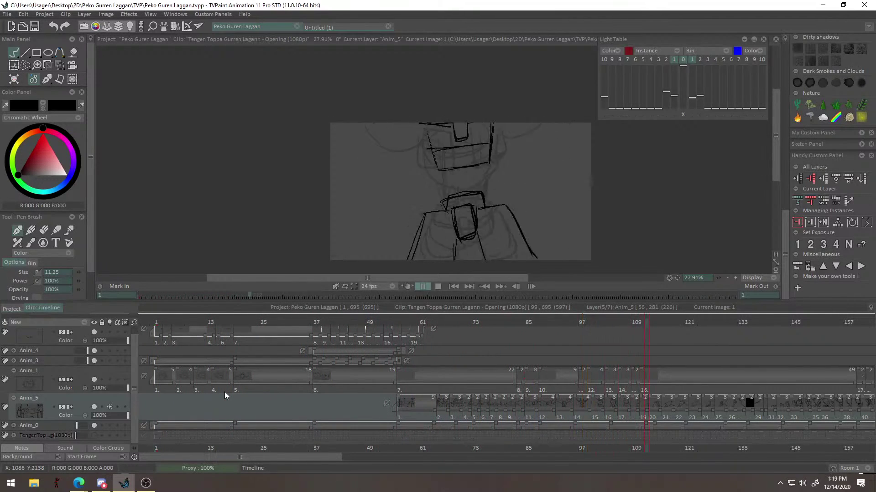
key(Return)
Extend the end of the Anim_2 layer, which holds the white flash, to frame 64.
click(423, 323)
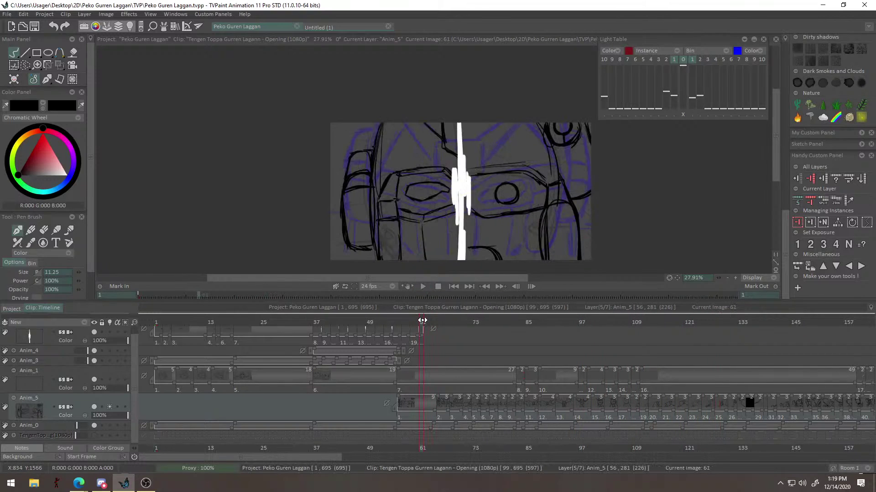
drag(425, 336, 429, 336)
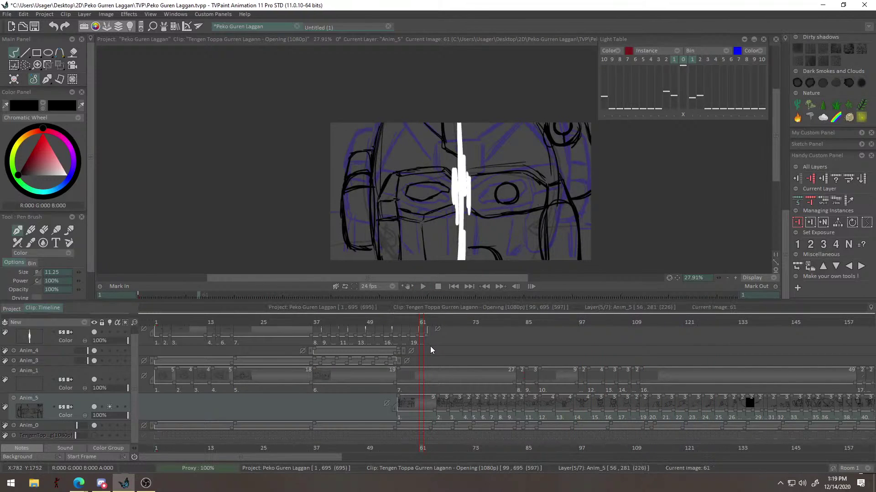
scroll(136, 358, up, 1)
drag(131, 322, 148, 323)
mouse_move(420, 332)
mouse_down()
mouse_move(368, 354)
mouse_move(408, 340)
mouse_move(439, 343)
mouse_move(443, 322)
mouse_move(435, 326)
mouse_up()
Play the animation from frame 48 to check the flash timing, and return the timeline view to its start.
click(460, 351)
key(Return)
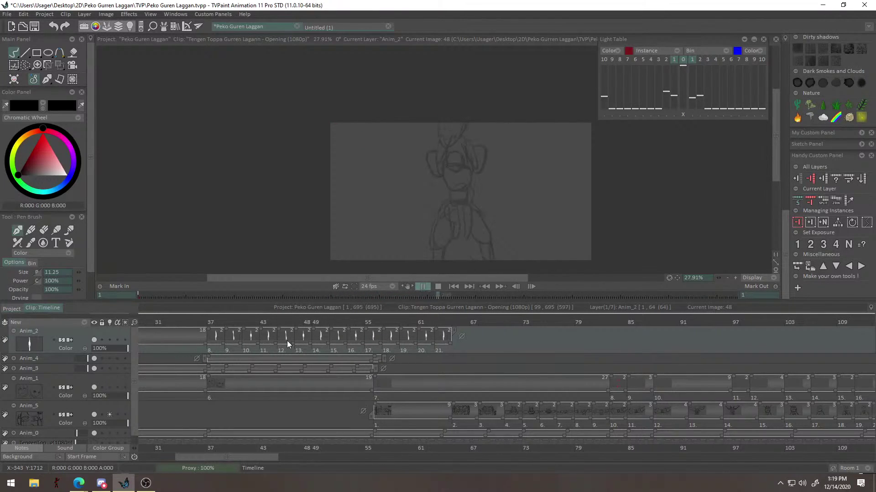
key(Return)
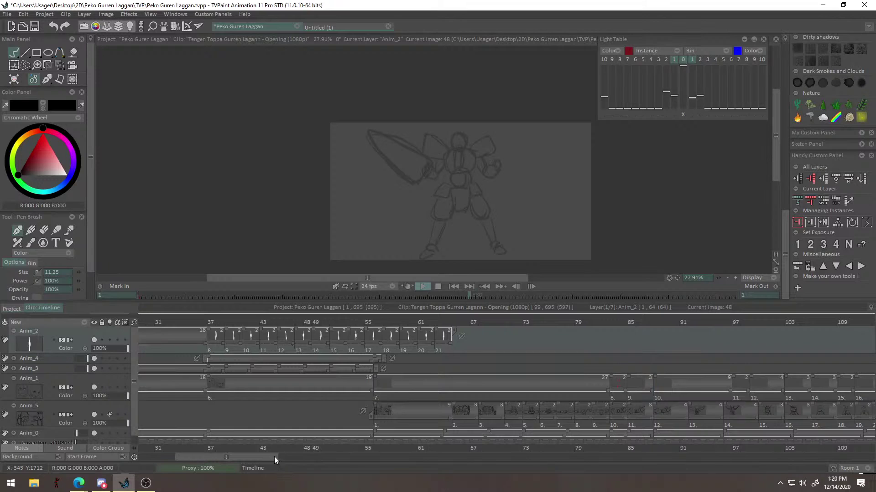
click(259, 458)
drag(407, 459, 126, 452)
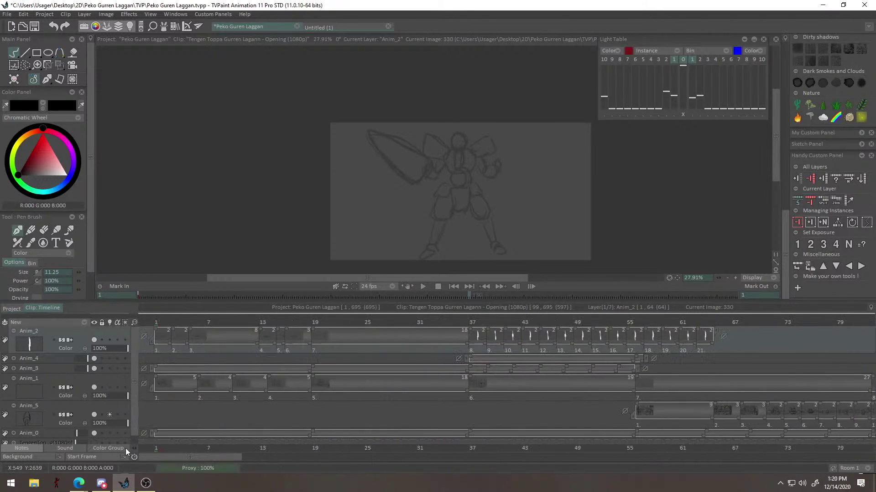
click(94, 387)
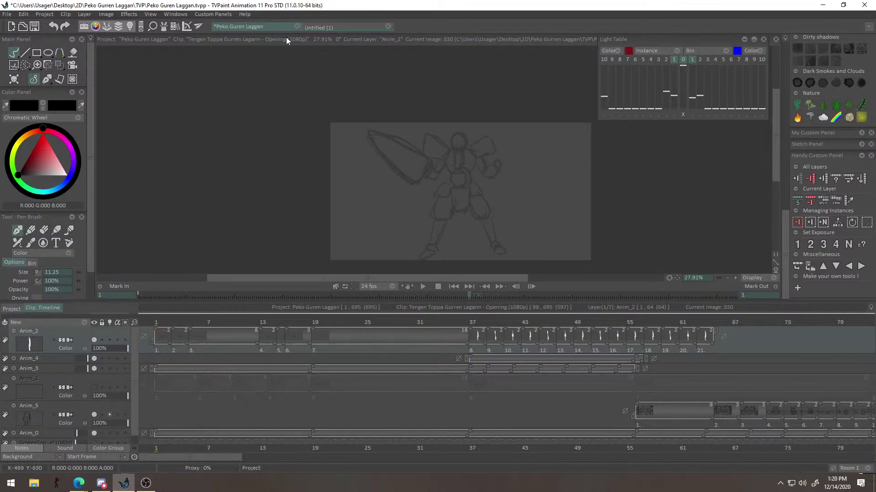
key(alt+Tab)
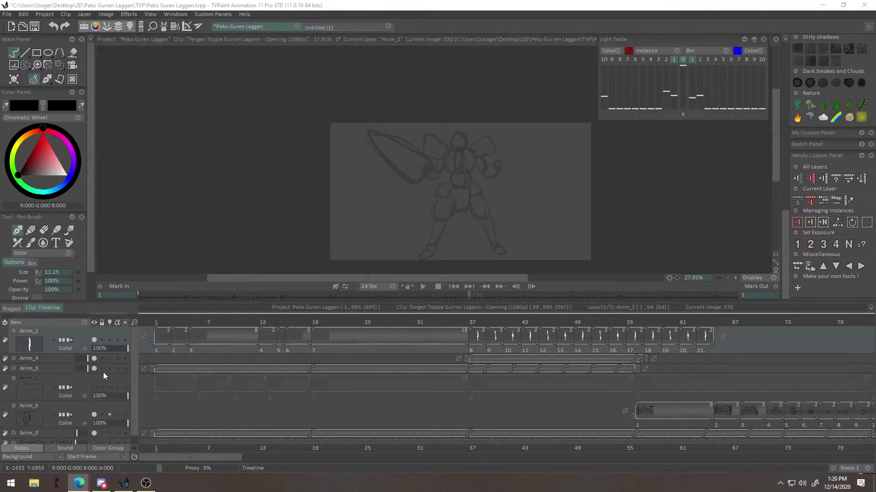
click(94, 388)
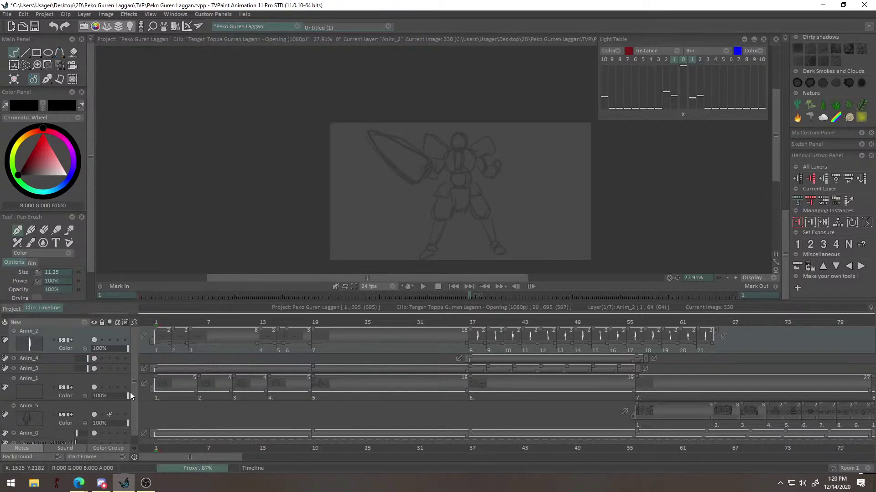
Collapse the Anim_1, Anim_5 and Anim_2 layers in the timeline and jump to frame 1.
click(14, 378)
click(14, 389)
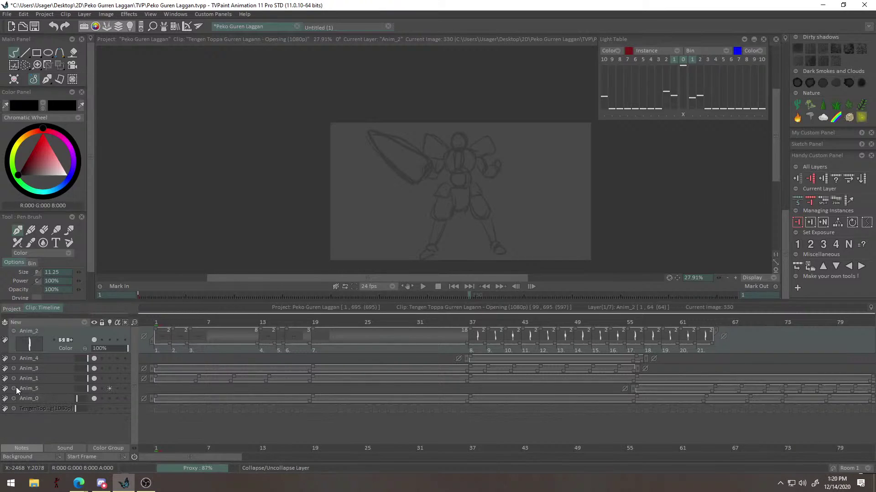
click(159, 323)
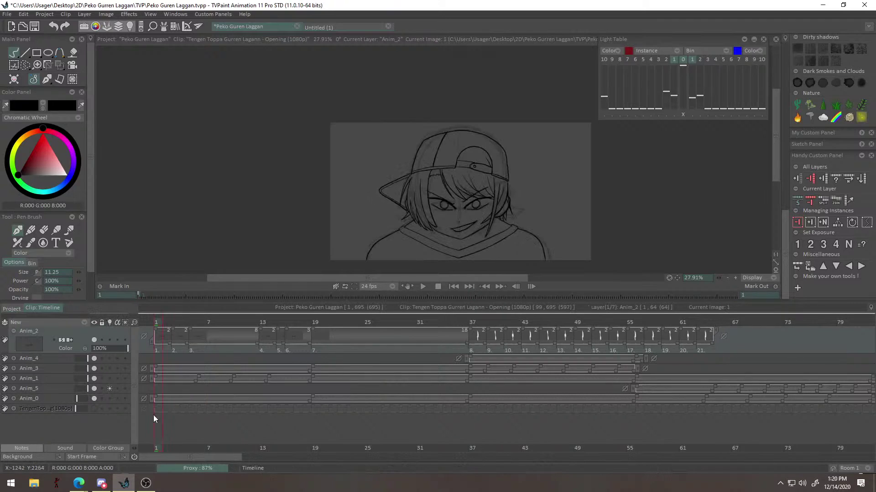
click(15, 331)
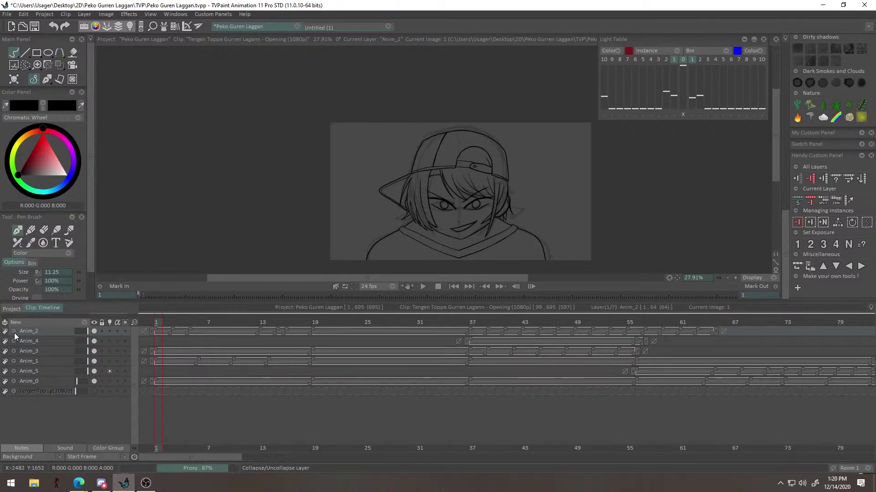
right_click(110, 412)
click(331, 423)
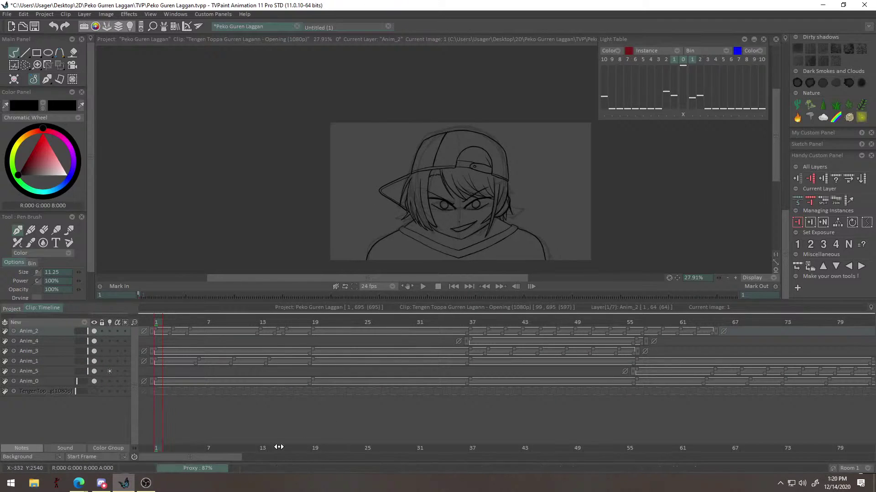
Go to frame 56 and extend the Anim_3 layer to end on that frame.
drag(230, 456, 281, 458)
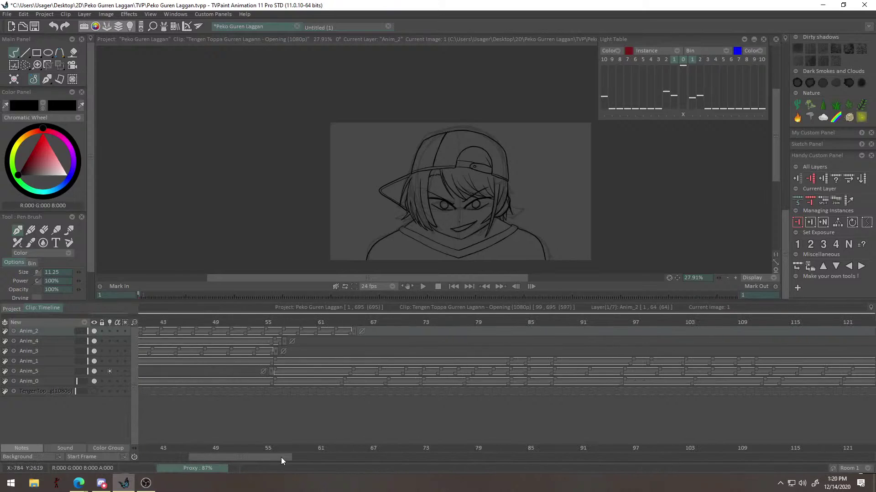
click(276, 325)
click(55, 350)
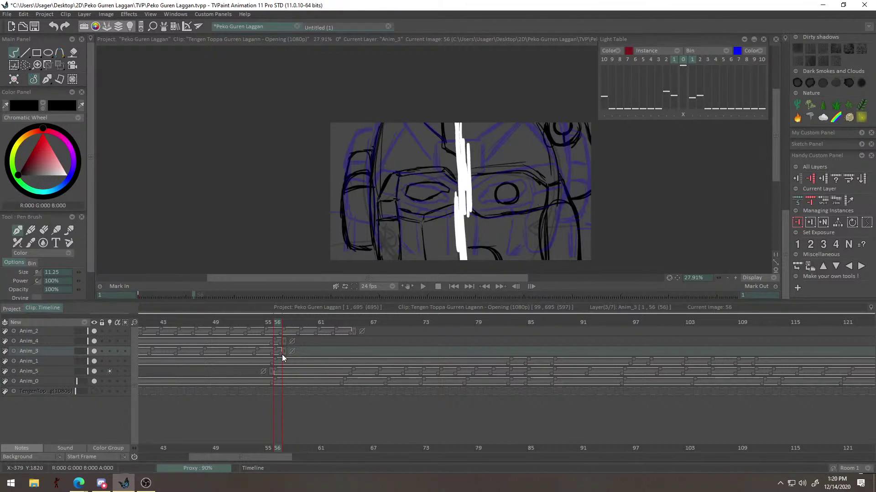
Lower the Anim_5 layer's opacity and switch the light table from Anim_5 to Anim_3.
click(76, 372)
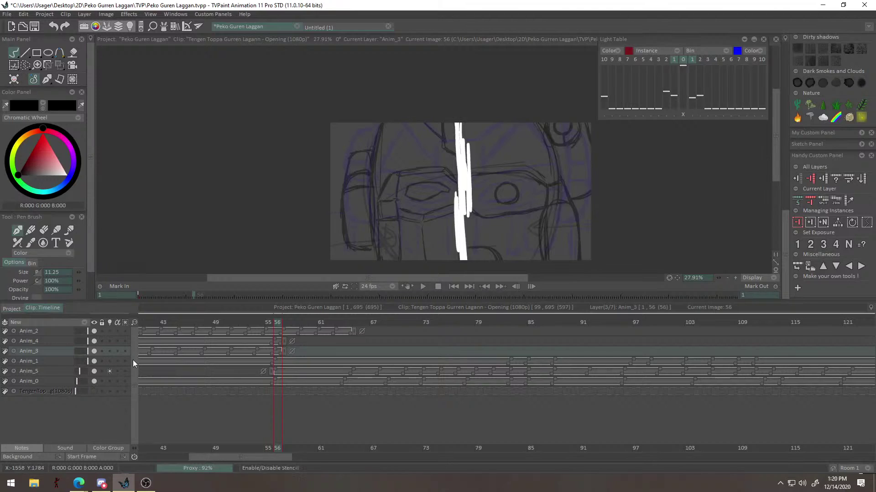
drag(80, 371, 80, 372)
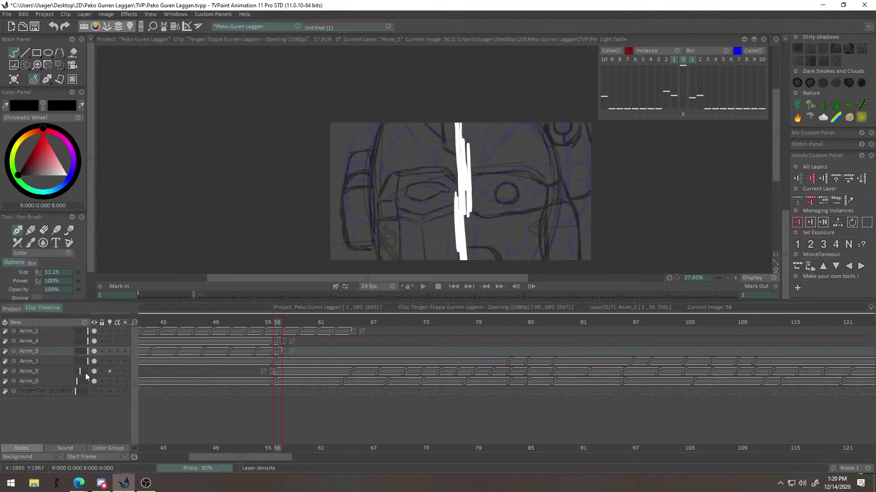
click(110, 351)
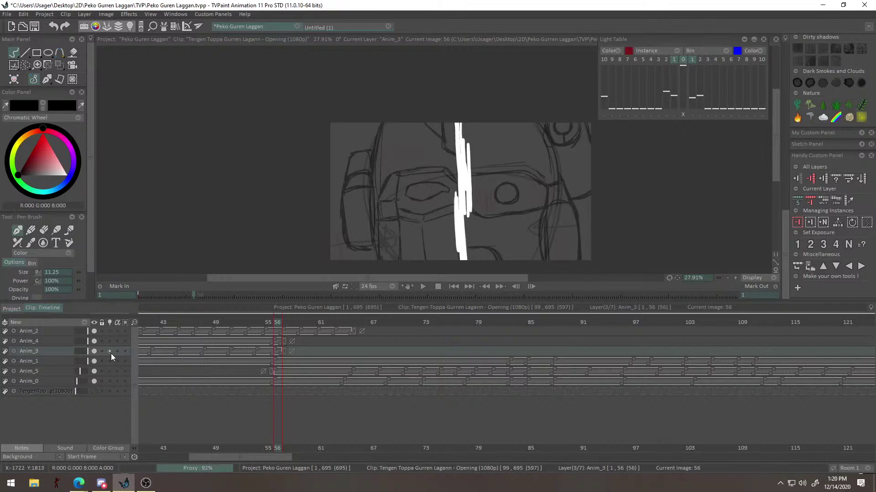
Move the Anim_1 layer above Anim_3 and scrub the timeline to frame 56.
drag(79, 371, 34, 349)
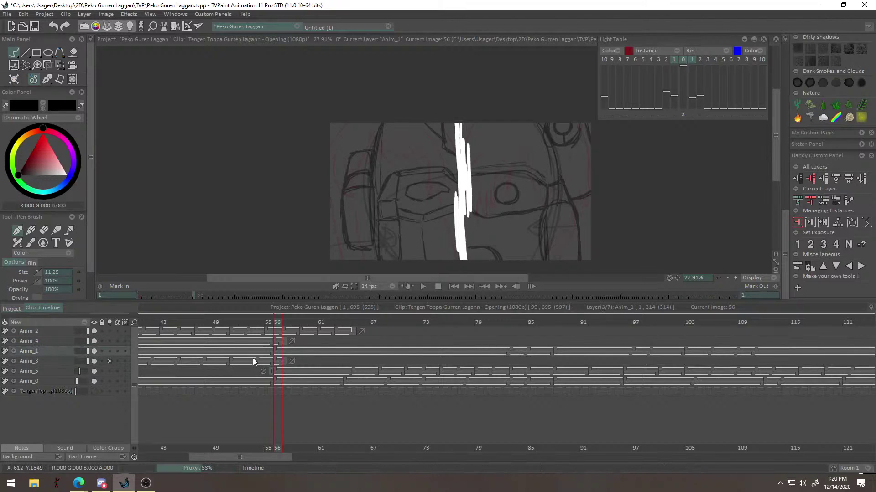
mouse_move(280, 321)
mouse_down()
mouse_move(146, 322)
mouse_move(368, 323)
mouse_move(147, 327)
mouse_up()
mouse_move(219, 326)
mouse_down()
mouse_move(584, 397)
mouse_move(638, 393)
mouse_up()
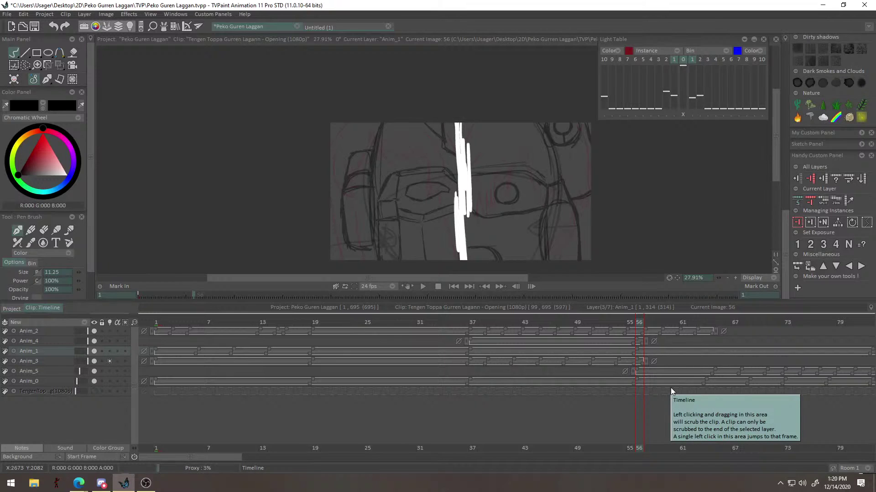
Enlarge the canvas area by shrinking the timeline, and choose the straight Line tool for inking the robot's face.
drag(511, 172, 528, 94)
alt+right_click(527, 93)
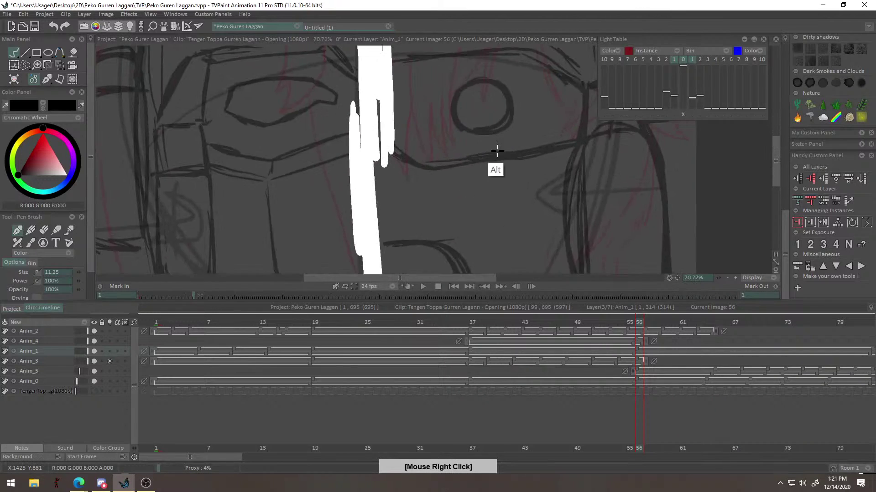
alt+right_click(439, 267)
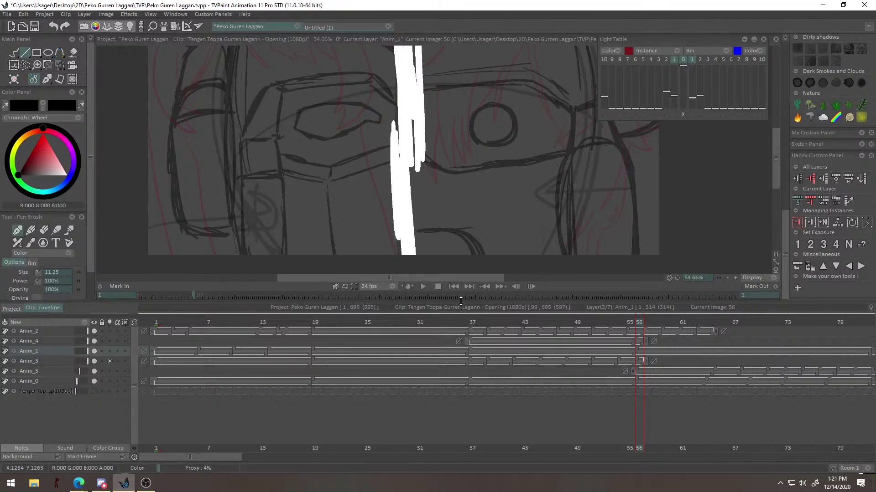
drag(460, 301, 457, 363)
alt+right_click(517, 171)
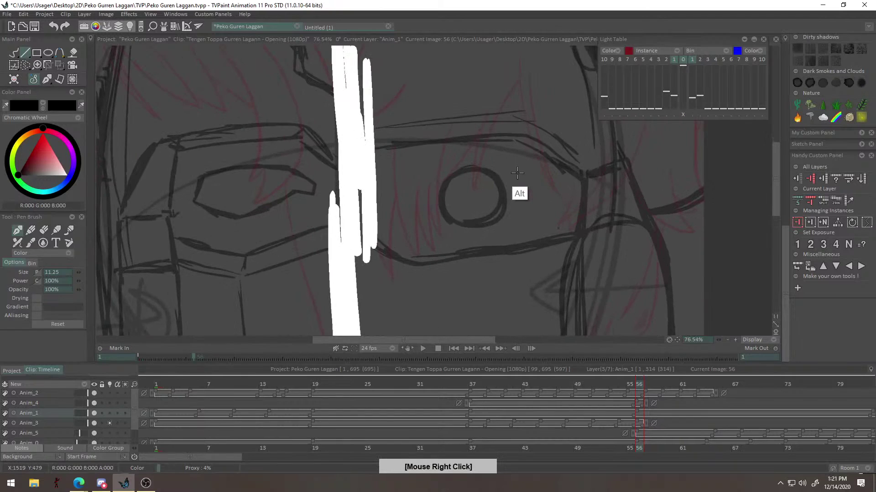
drag(480, 223, 502, 201)
drag(479, 164, 587, 154)
key(ctrl+z)
drag(79, 273, 76, 275)
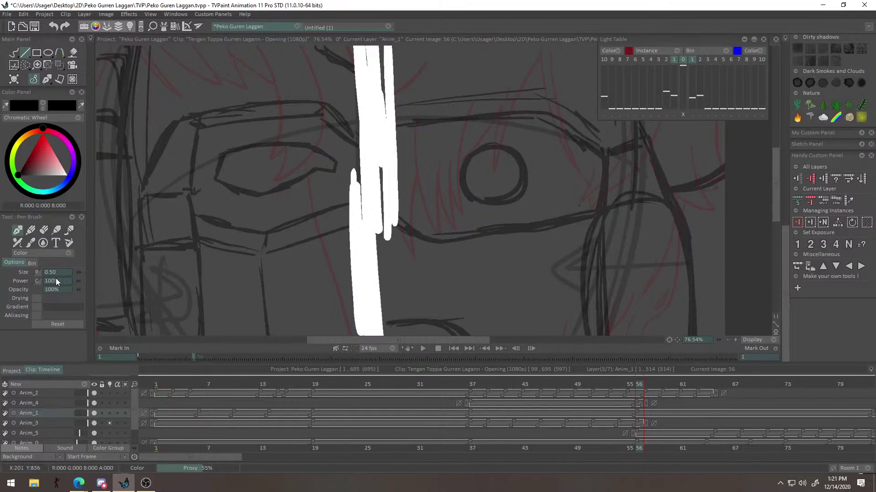
drag(532, 180, 613, 172)
key(ctrl+z)
Set the pen brush size to 5.00 and trace the top edge and slanted upper corner around the round eye with straight lines.
click(80, 271)
drag(415, 176, 413, 198)
drag(393, 154, 547, 145)
key(ctrl+z)
drag(442, 165, 416, 152)
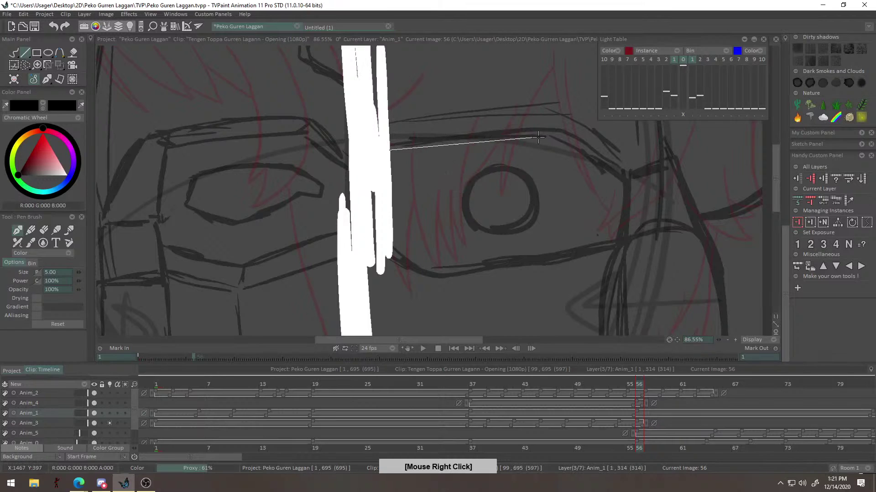
drag(533, 137, 570, 138)
key(ctrl+z)
drag(395, 142, 567, 139)
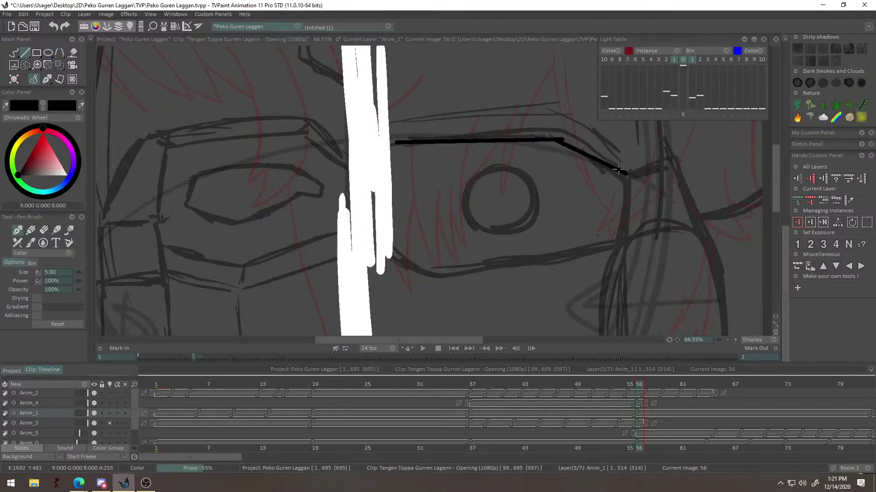
drag(622, 176, 622, 175)
Continue the eye opening outline with its vertical outer side and the short slanted lower corner.
right_click(637, 204)
drag(628, 234, 476, 211)
right_click(475, 211)
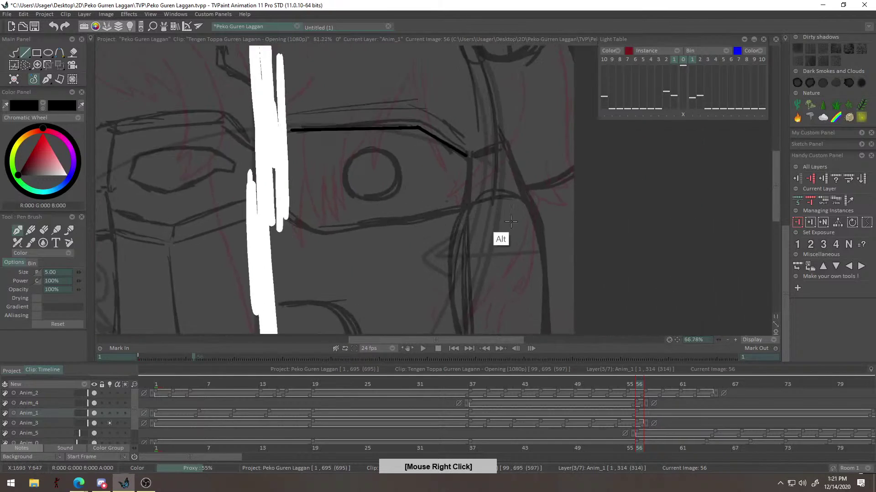
mouse_move(466, 123)
mouse_down()
mouse_move(466, 201)
mouse_move(600, 200)
mouse_up()
key(ctrl+z)
alt+right_click(480, 194)
scroll(600, 200, down, 7)
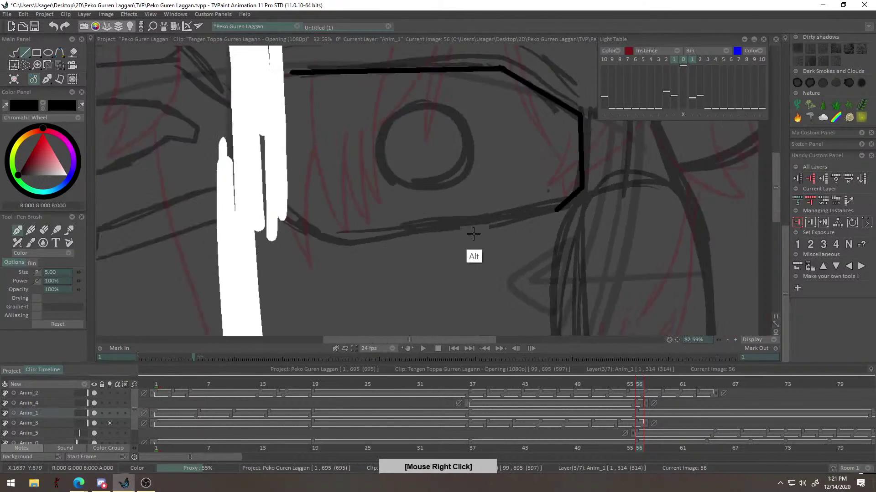
Trace the bottom edge of the eye opening and its slanted inner corner up toward the white flash.
drag(537, 221, 574, 210)
scroll(332, 254, up, 6)
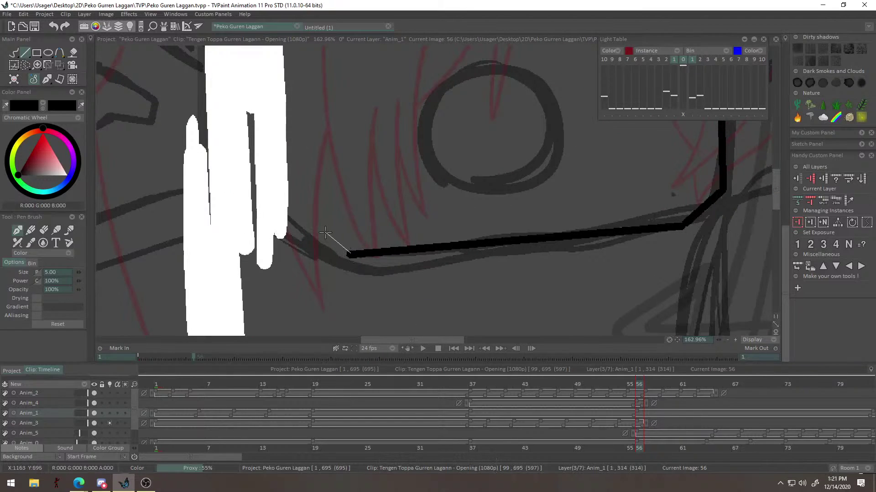
click(301, 223)
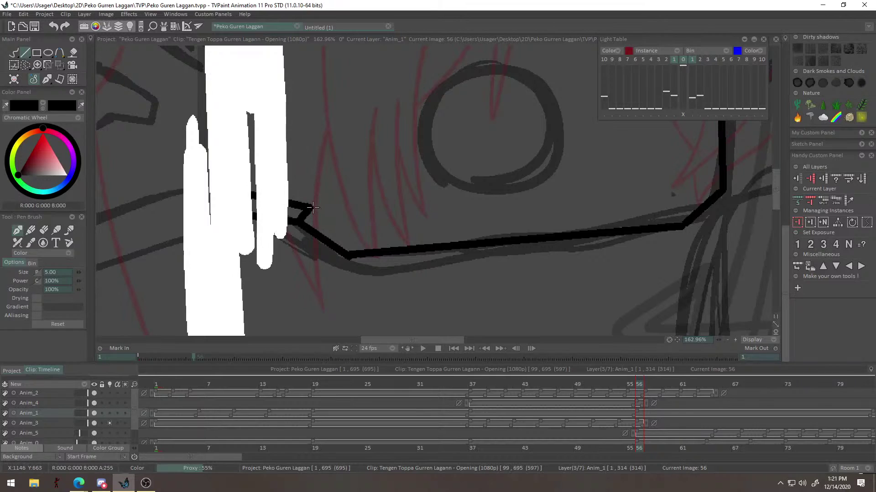
Draw the inner bevel line parallel to the eye opening's slanted inner lower corner and its bottom edge, joined by a short connector.
drag(354, 239, 357, 240)
drag(357, 239, 350, 255)
drag(412, 230, 327, 257)
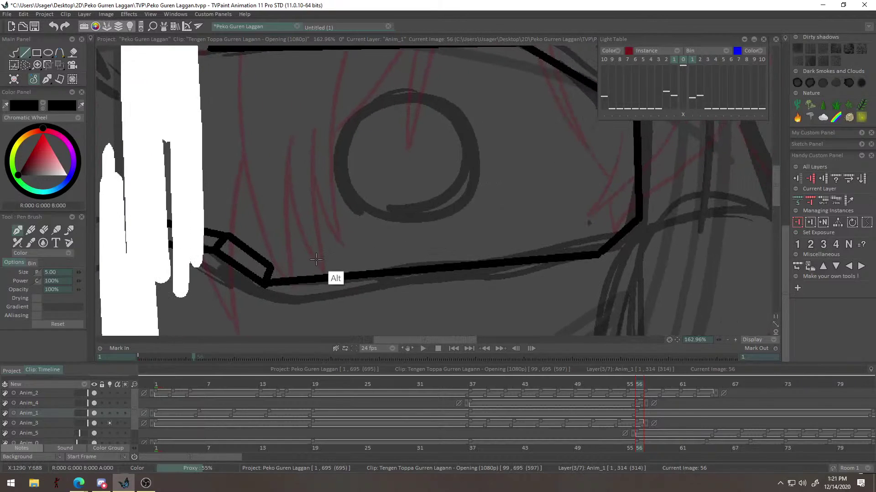
click(587, 239)
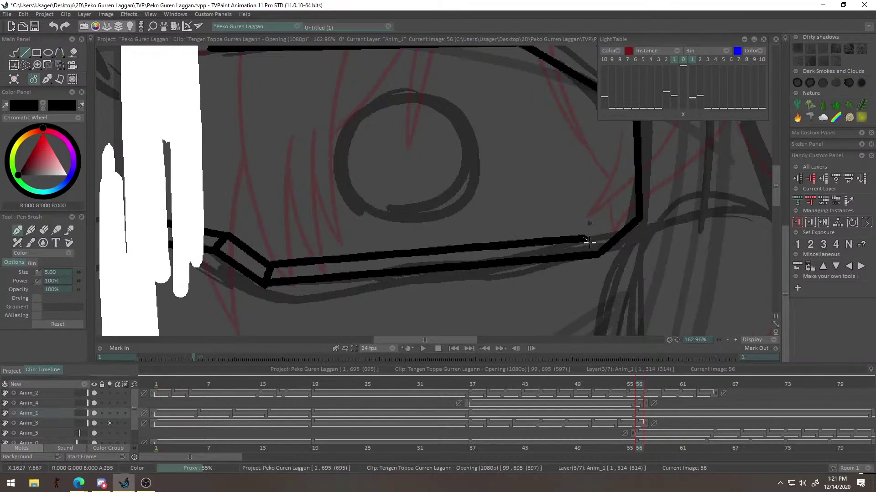
Close the bevel at the lower outer corner of the eye opening with a slanted inner line and short connectors.
drag(606, 244, 479, 290)
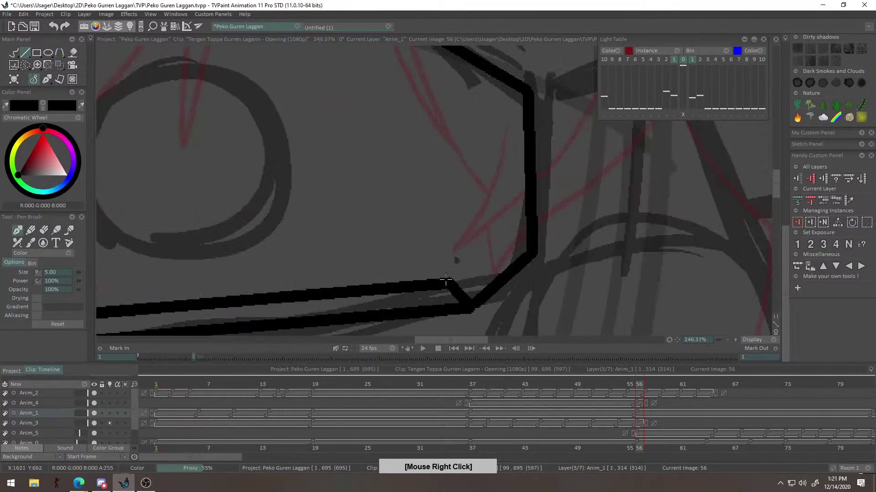
drag(495, 247, 493, 247)
drag(493, 247, 448, 295)
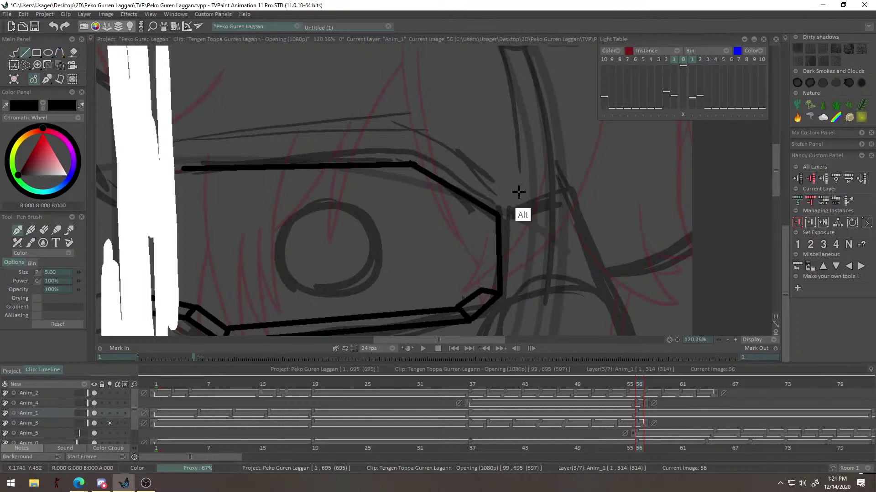
Draw the short connector at the upper outer corner and the inner bevel line along the eye opening's vertical outer side.
drag(475, 191, 355, 186)
drag(418, 181, 482, 179)
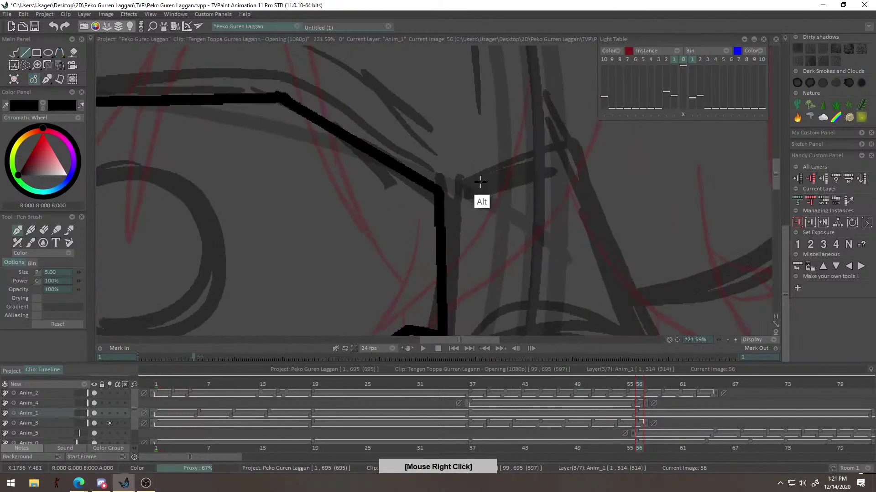
drag(416, 217, 465, 168)
drag(456, 280, 457, 281)
key(ctrl+z)
mouse_move(452, 148)
mouse_down()
mouse_move(456, 278)
mouse_move(449, 190)
mouse_move(487, 173)
mouse_up()
key(ctrl+z)
key(ctrl+z)
click(455, 187)
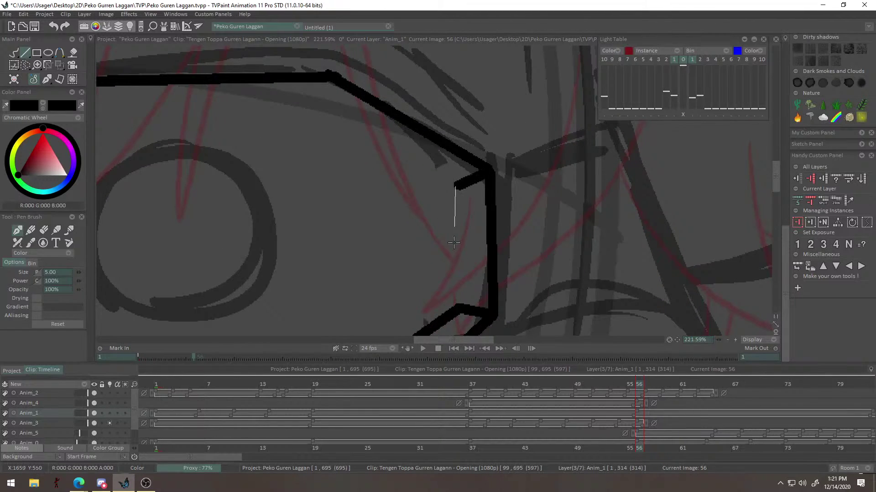
click(458, 310)
Trace the inner bevel line along the slanted upper corner and connect it to the outer outline.
drag(481, 266, 603, 210)
scroll(585, 224, up, 3)
click(604, 227)
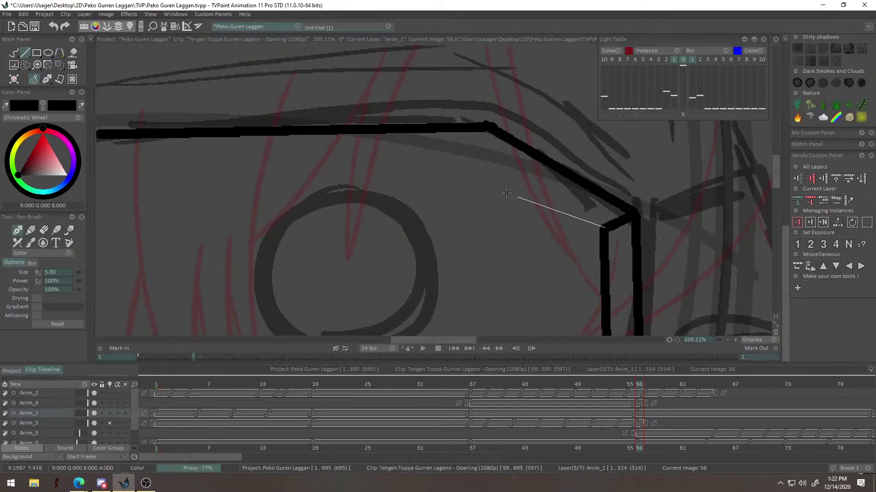
click(475, 163)
drag(476, 158, 475, 159)
Draw the inner bevel line parallel to the eye opening's top edge, running toward the white flash.
drag(512, 176, 617, 193)
click(627, 167)
click(375, 165)
drag(384, 200, 343, 256)
key(ctrl+z)
click(643, 207)
click(328, 204)
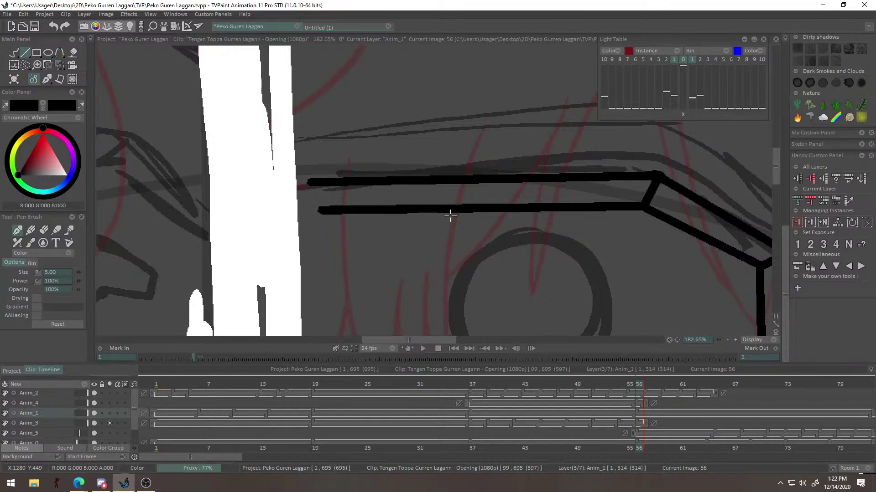
Erase the stray ink where the eye opening's top edge meets the slanted upper corner.
drag(385, 210, 464, 186)
drag(430, 156, 487, 179)
drag(584, 168, 503, 194)
scroll(506, 190, up, 8)
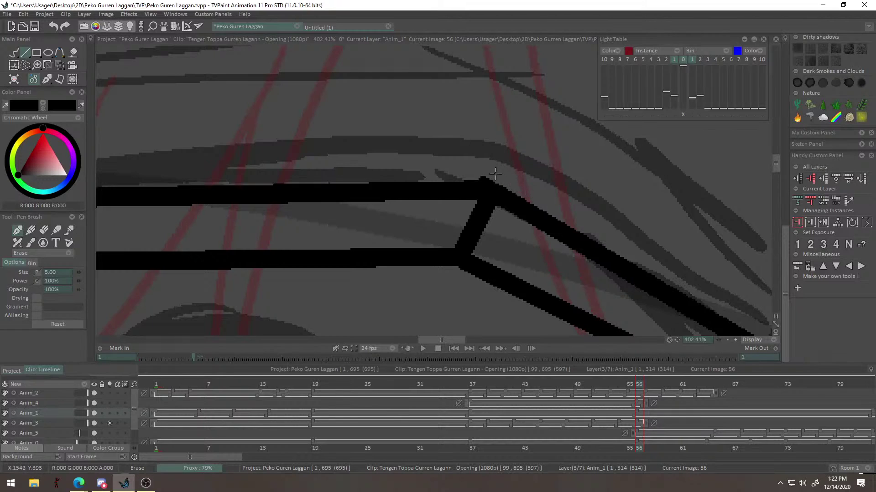
drag(507, 151, 418, 176)
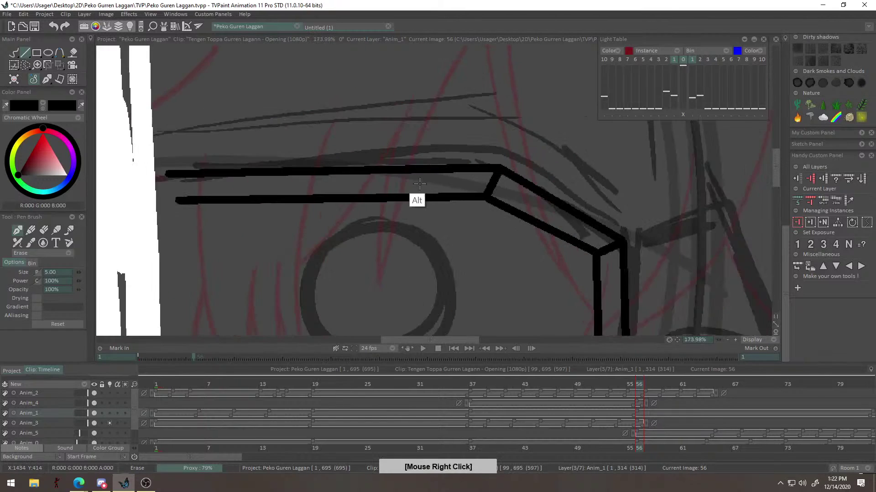
Extend both lines of the eye opening's top edge until they reach the white flash.
drag(279, 198, 394, 234)
drag(532, 255, 587, 266)
mouse_move(452, 251)
mouse_down()
mouse_move(620, 237)
mouse_move(361, 268)
mouse_move(378, 260)
mouse_move(464, 263)
mouse_up()
scroll(464, 263, up, 3)
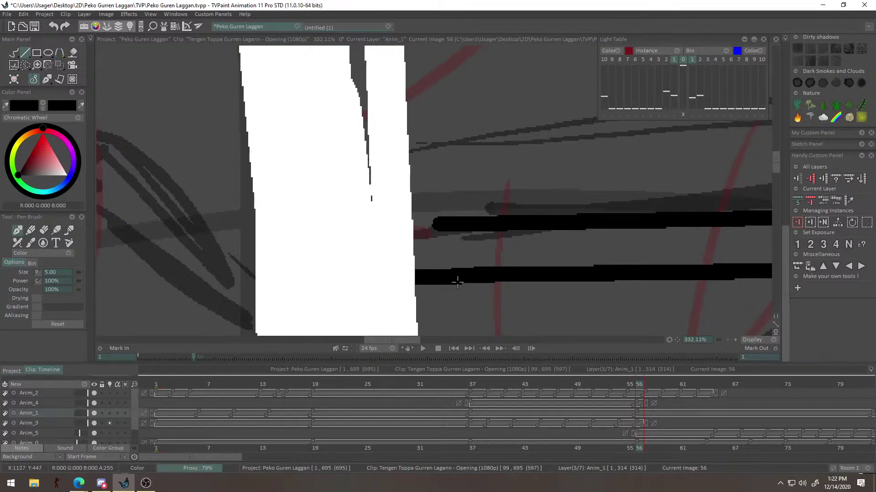
drag(357, 274, 357, 274)
key(ctrl+z)
drag(504, 270, 462, 290)
shift+click(351, 286)
drag(452, 233, 357, 236)
mouse_move(504, 246)
mouse_down()
mouse_move(406, 262)
mouse_move(440, 280)
mouse_up()
mouse_move(558, 306)
mouse_down()
mouse_move(514, 279)
mouse_move(443, 273)
mouse_move(415, 210)
mouse_move(461, 176)
mouse_move(448, 182)
mouse_move(467, 197)
mouse_up()
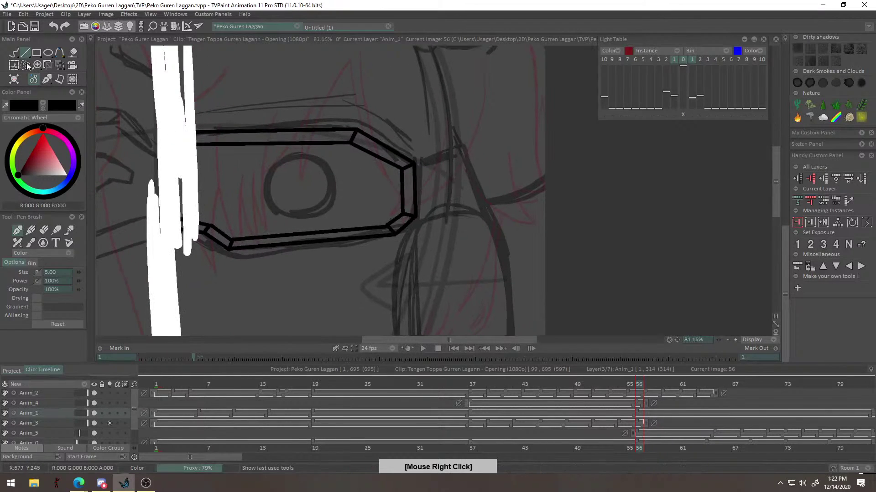
Switch to freehand drawing and ink the curved side of the head down to the tip of the triangular cheek piece.
click(14, 52)
mouse_move(410, 169)
mouse_down()
mouse_move(380, 219)
mouse_move(412, 254)
mouse_up()
mouse_move(380, 136)
mouse_down()
mouse_move(388, 157)
mouse_move(382, 144)
mouse_up()
drag(329, 72, 419, 282)
key(ctrl+z)
mouse_move(341, 75)
mouse_down()
mouse_move(401, 177)
mouse_move(416, 286)
mouse_move(374, 120)
mouse_move(411, 287)
mouse_move(455, 172)
mouse_up()
key(ctrl+z)
drag(408, 230, 379, 303)
drag(409, 275, 461, 247)
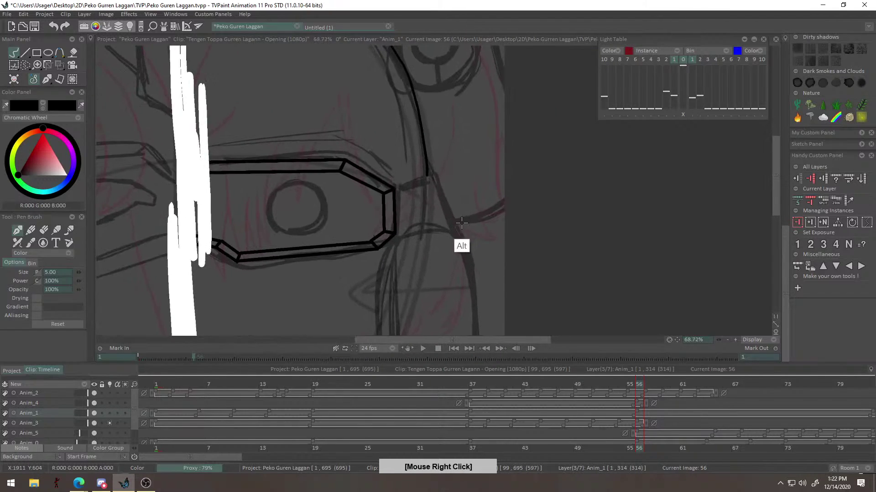
Ink the short top and the notched inner edge of the triangular cheek piece beside the eye opening.
drag(432, 211, 474, 162)
mouse_move(401, 136)
mouse_down()
mouse_move(423, 140)
mouse_move(356, 264)
mouse_move(365, 257)
mouse_up()
key(ctrl+z)
key(ctrl+z)
key(ctrl+z)
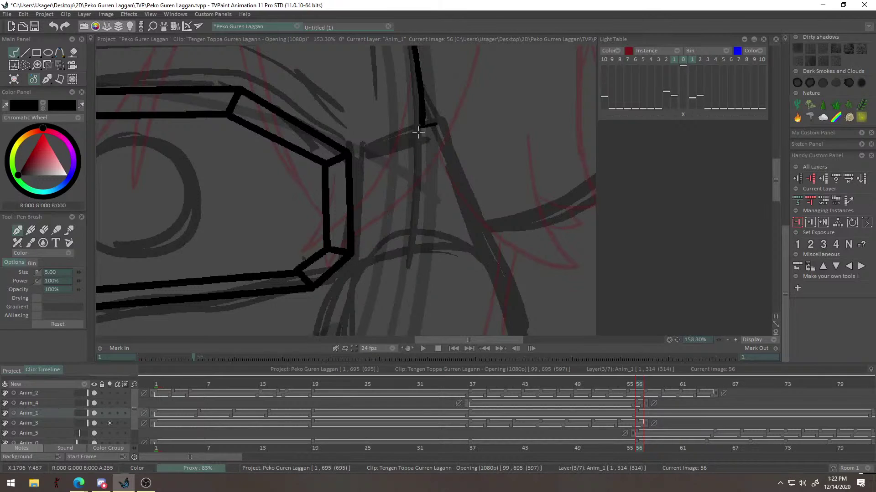
drag(500, 245, 418, 198)
mouse_move(481, 197)
mouse_down()
mouse_move(471, 214)
mouse_move(449, 197)
mouse_move(439, 226)
mouse_move(475, 221)
mouse_move(480, 189)
mouse_move(436, 223)
mouse_move(404, 203)
mouse_move(410, 187)
mouse_move(387, 192)
mouse_move(414, 203)
mouse_move(365, 205)
mouse_up()
drag(331, 171, 314, 217)
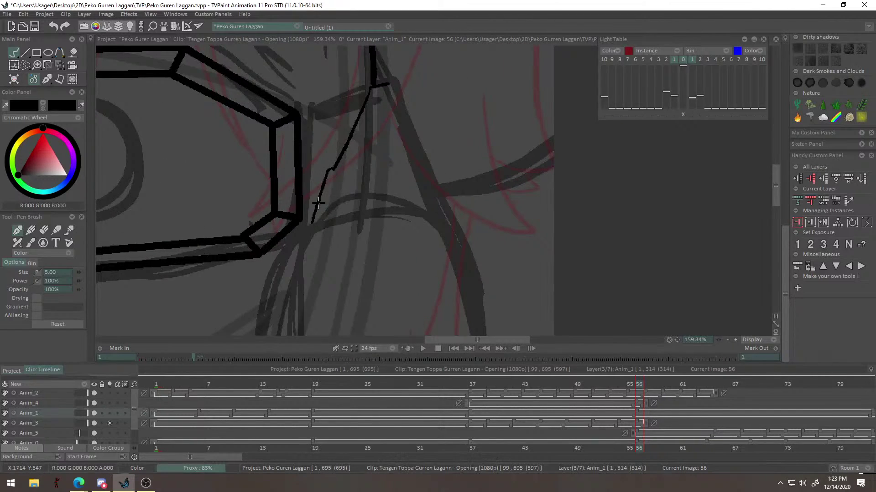
key(ctrl+z)
Ink the slanted outer edge of the triangular cheek piece.
mouse_move(401, 101)
mouse_down()
mouse_move(374, 170)
mouse_move(407, 114)
mouse_move(386, 110)
mouse_move(433, 252)
mouse_move(428, 204)
mouse_move(446, 249)
mouse_up()
key(ctrl+z)
key(ctrl+z)
mouse_move(457, 272)
mouse_down()
mouse_move(482, 194)
mouse_move(361, 283)
mouse_up()
drag(402, 251, 415, 213)
drag(479, 206, 467, 239)
drag(427, 200, 476, 204)
mouse_move(420, 239)
mouse_down()
mouse_move(371, 239)
mouse_move(385, 236)
mouse_up()
Ink the bottom edge of the triangular cheek piece, redrawing the stroke until it joins both lower corners cleanly.
mouse_move(306, 240)
mouse_down()
mouse_move(445, 226)
mouse_move(295, 240)
mouse_up()
key(ctrl+z)
key(ctrl+z)
drag(457, 227, 314, 241)
key(ctrl+z)
key(ctrl+z)
key(ctrl+z)
drag(457, 225, 307, 239)
key(ctrl+z)
drag(456, 222, 300, 238)
key(ctrl+z)
mouse_move(457, 222)
mouse_down()
mouse_move(307, 239)
mouse_move(503, 234)
mouse_move(264, 258)
mouse_move(465, 242)
mouse_move(283, 251)
mouse_move(263, 261)
mouse_move(503, 238)
mouse_move(260, 261)
mouse_up()
key(ctrl+z)
alt+right_click(389, 247)
key(ctrl+z)
key(ctrl+z)
key(ctrl+z)
key(ctrl+z)
key(ctrl+z)
drag(504, 238, 260, 263)
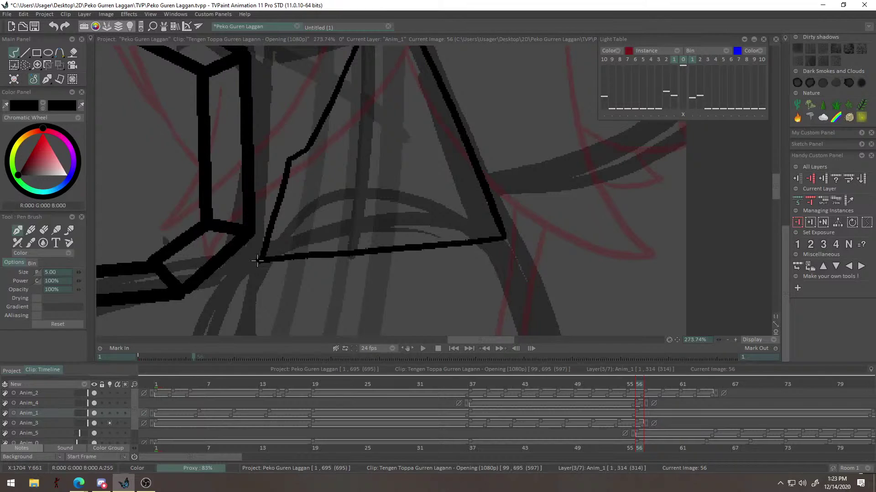
alt+right_click(406, 250)
alt+right_click(371, 293)
drag(426, 269, 402, 257)
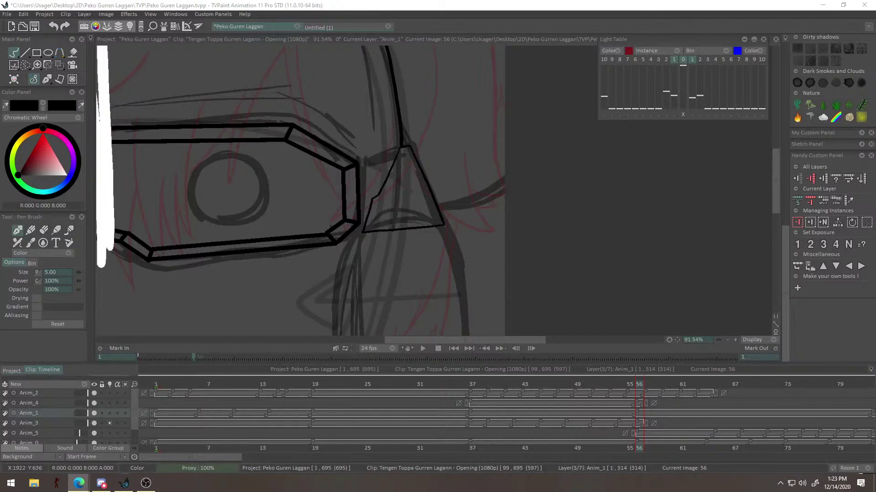
Ink the inner side of the long panel below the triangular cheek piece.
drag(437, 256, 407, 135)
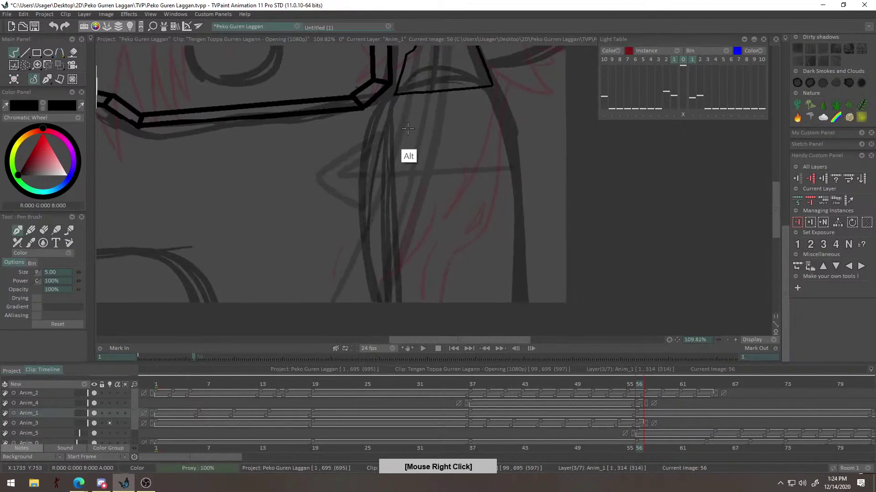
drag(395, 93, 385, 305)
key(ctrl+z)
key(ctrl+z)
drag(396, 91, 385, 304)
key(ctrl+z)
key(ctrl+z)
Ink the long panel's outer side and dividing line, and continue both sides down past the canvas edge.
mouse_move(495, 83)
mouse_down()
mouse_move(512, 207)
mouse_move(475, 254)
mouse_move(532, 211)
mouse_move(539, 189)
mouse_move(505, 283)
mouse_up()
key(ctrl+z)
key(ctrl+z)
drag(513, 170, 495, 338)
drag(378, 182, 398, 324)
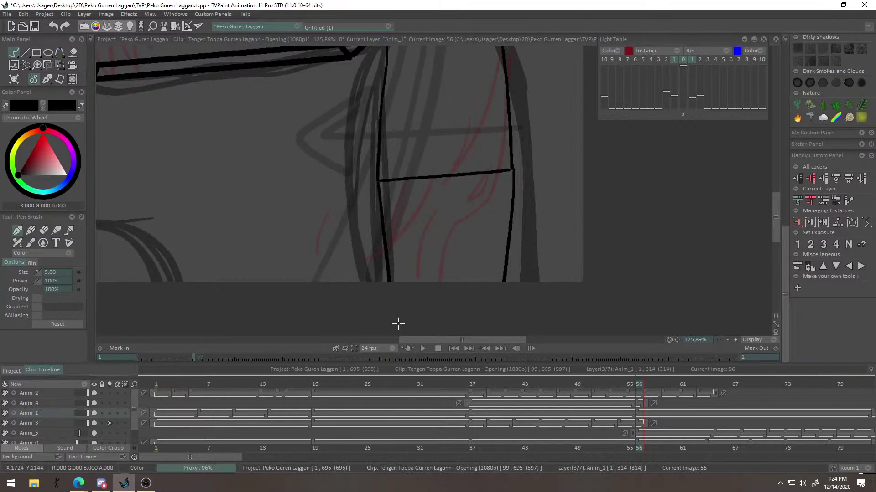
mouse_move(382, 187)
mouse_down()
mouse_move(363, 245)
mouse_move(438, 215)
mouse_move(440, 248)
mouse_move(428, 215)
mouse_move(447, 205)
mouse_move(452, 187)
mouse_move(449, 201)
mouse_move(432, 199)
mouse_move(454, 210)
mouse_move(424, 210)
mouse_up()
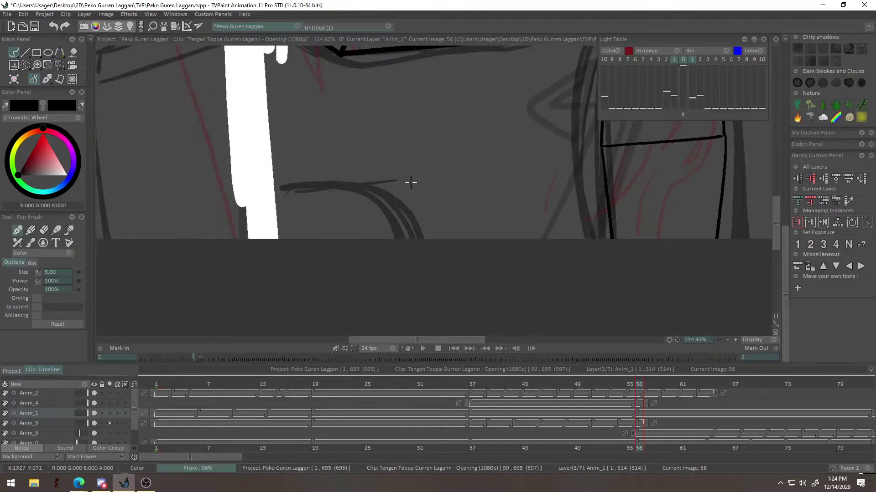
drag(425, 168, 411, 210)
mouse_move(441, 172)
mouse_down()
mouse_move(390, 218)
mouse_move(368, 230)
mouse_move(348, 225)
mouse_up()
drag(438, 152, 353, 257)
mouse_move(411, 186)
mouse_down()
mouse_move(397, 221)
mouse_move(431, 252)
mouse_move(407, 118)
mouse_up()
drag(477, 145, 517, 107)
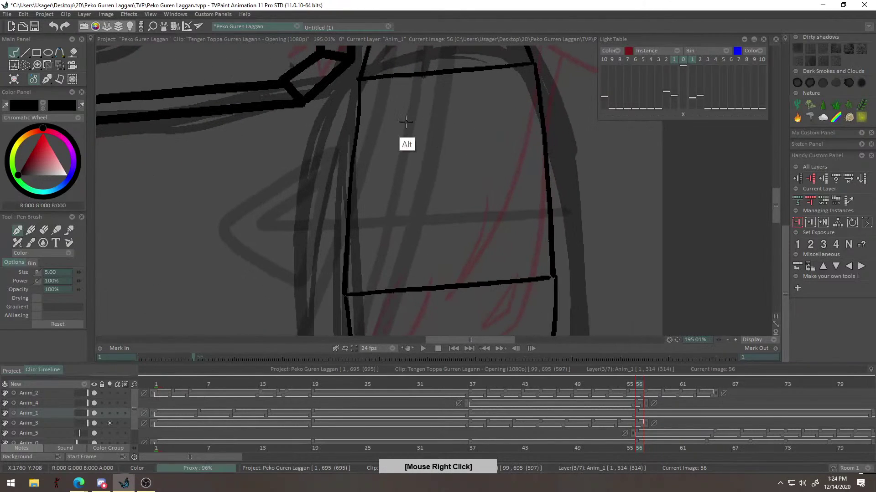
Erase the upper part of the long panel's inner side below the triangular cheek piece.
drag(421, 116, 366, 85)
key(ctrl)
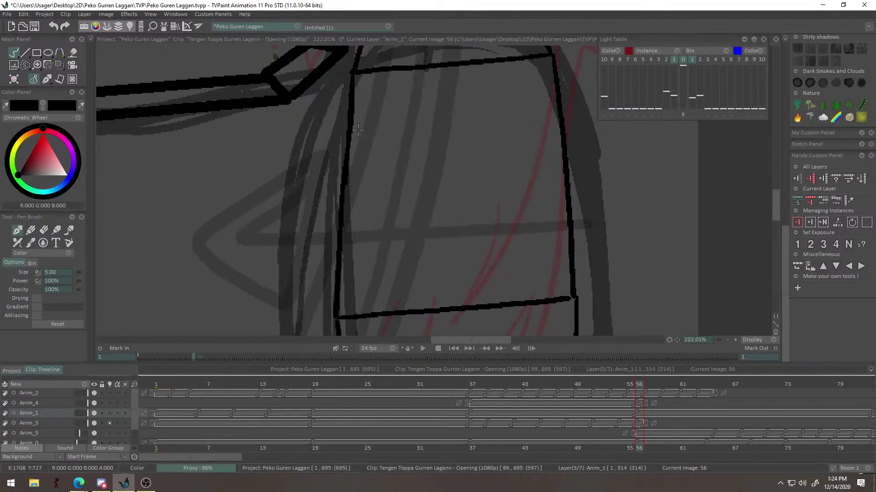
drag(352, 78, 339, 187)
key(ctrl+z)
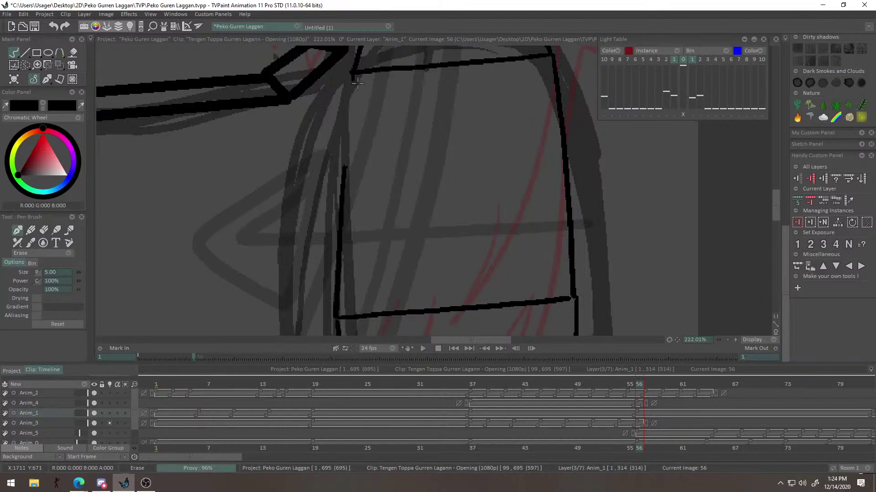
drag(381, 116, 417, 110)
Redraw the long panel's inner side as one smooth line down to the dividing line and tidy its edge.
mouse_move(365, 75)
mouse_down()
mouse_move(377, 136)
mouse_move(385, 126)
mouse_move(349, 239)
mouse_up()
key(ctrl+z)
drag(359, 108, 344, 296)
key(ctrl+z)
key(ctrl+z)
key(ctrl+z)
key(ctrl+z)
drag(358, 106, 348, 301)
key(ctrl+z)
drag(391, 166, 446, 161)
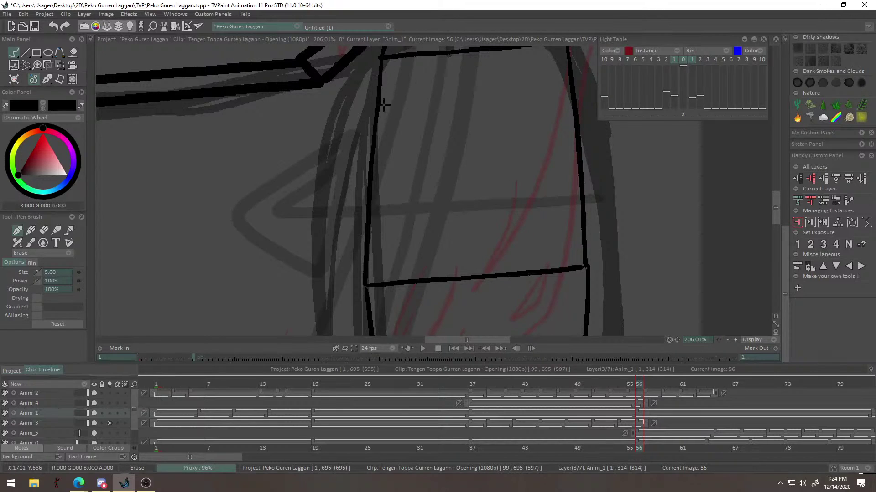
mouse_move(407, 108)
mouse_down()
mouse_move(379, 160)
mouse_move(411, 152)
mouse_move(424, 130)
mouse_move(418, 185)
mouse_move(421, 149)
mouse_move(389, 129)
mouse_up()
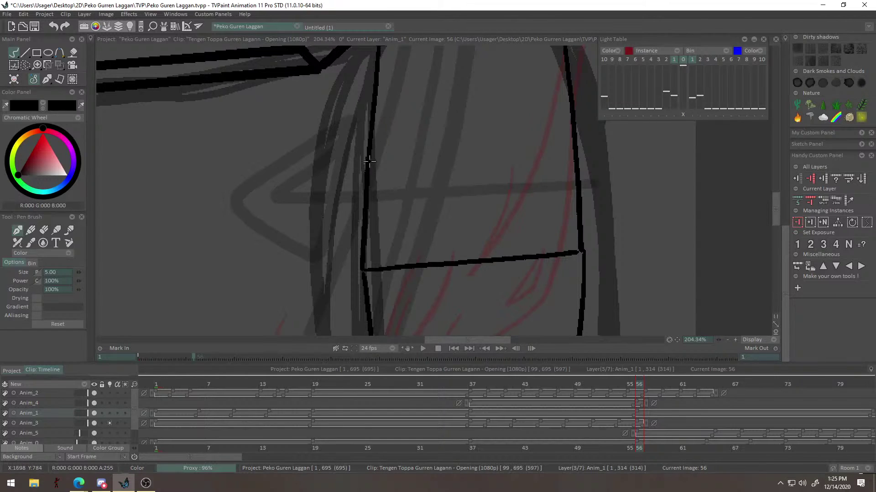
drag(386, 165, 408, 190)
Ink the arched line at the canvas bottom beside the white flash, redoing the stroke until it follows the sketch.
drag(574, 182, 371, 256)
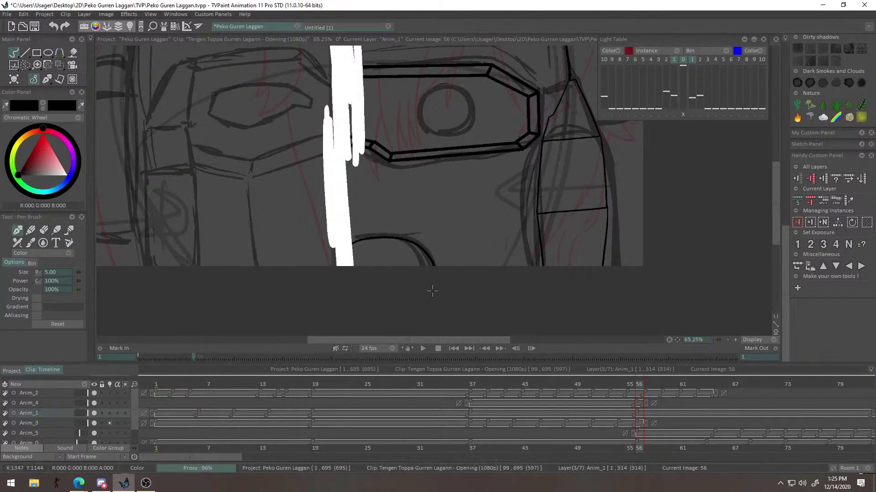
key(ctrl+z)
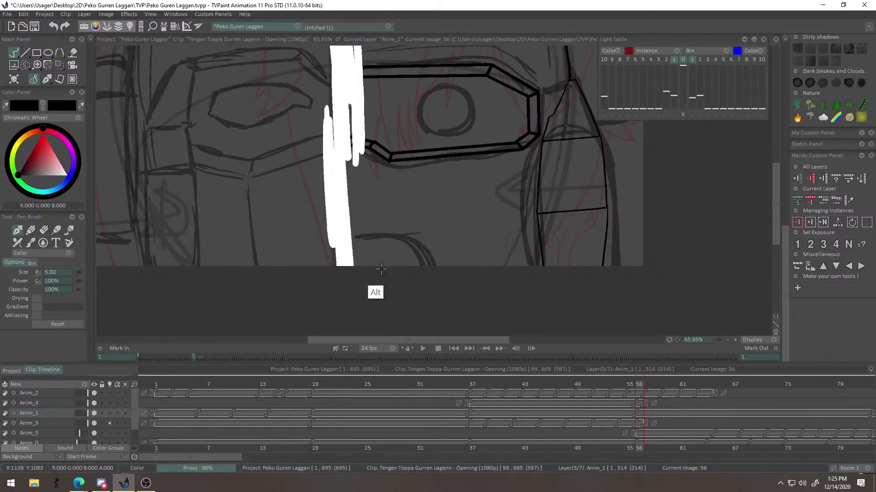
drag(376, 269, 432, 265)
mouse_move(335, 231)
mouse_down()
mouse_move(460, 253)
mouse_move(469, 283)
mouse_up()
key(ctrl+z)
mouse_move(334, 226)
mouse_down()
mouse_move(443, 233)
mouse_move(471, 280)
mouse_up()
key(ctrl+z)
mouse_move(445, 235)
mouse_down()
mouse_move(451, 263)
mouse_move(399, 270)
mouse_move(474, 233)
mouse_move(458, 267)
mouse_move(456, 230)
mouse_move(422, 221)
mouse_move(473, 231)
mouse_move(493, 211)
mouse_move(462, 215)
mouse_move(465, 290)
mouse_move(454, 275)
mouse_move(420, 300)
mouse_move(471, 273)
mouse_move(436, 238)
mouse_move(412, 249)
mouse_move(450, 302)
mouse_up()
key(ctrl+z)
Ink the outer curve of the round detail at the canvas's upper corner beside the head.
mouse_move(506, 223)
mouse_down()
mouse_move(490, 256)
mouse_move(371, 269)
mouse_move(460, 262)
mouse_move(456, 287)
mouse_up()
mouse_move(342, 276)
mouse_down()
mouse_move(421, 277)
mouse_move(469, 168)
mouse_up()
key(ctrl+z)
mouse_move(340, 279)
mouse_down()
mouse_move(442, 268)
mouse_move(460, 157)
mouse_up()
key(ctrl+z)
Draw the short thick stem rising from the outer curve of the round detail toward its inner circle.
drag(290, 187, 298, 160)
mouse_move(371, 219)
mouse_down()
mouse_move(366, 205)
mouse_move(384, 275)
mouse_move(379, 221)
mouse_up()
key(ctrl+z)
key(ctrl+z)
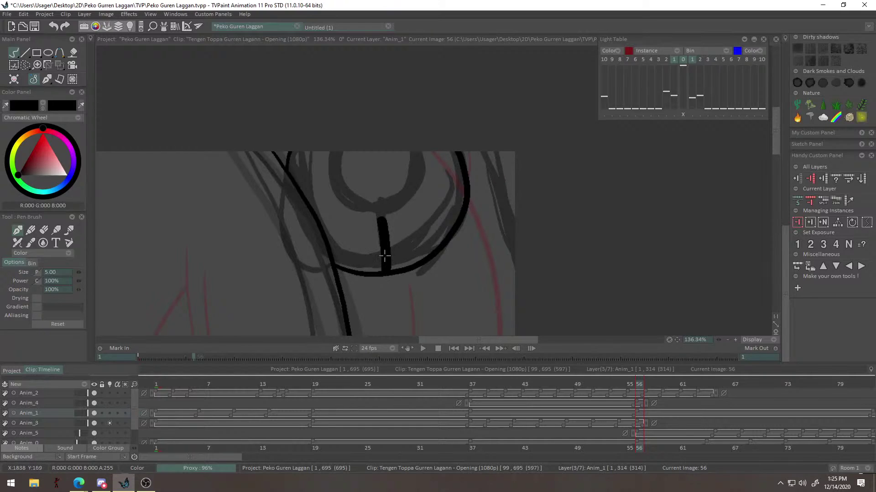
Outline the inner circle of the round detail above the stem and fill it solid black.
drag(385, 185, 382, 212)
mouse_move(338, 182)
mouse_down()
mouse_move(331, 201)
mouse_move(369, 244)
mouse_move(349, 175)
mouse_move(338, 224)
mouse_move(369, 245)
mouse_up()
key(ctrl+z)
key(ctrl+z)
key(ctrl+z)
mouse_move(342, 178)
mouse_down()
mouse_move(340, 226)
mouse_move(379, 248)
mouse_up()
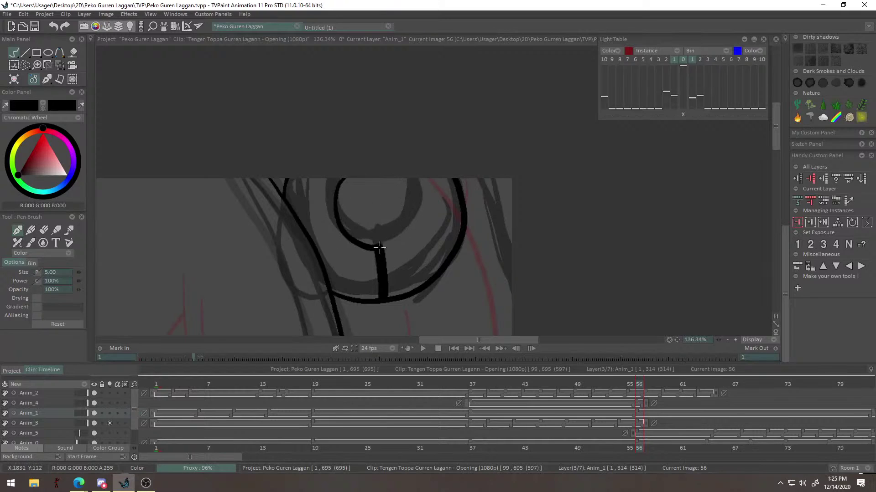
click(367, 197)
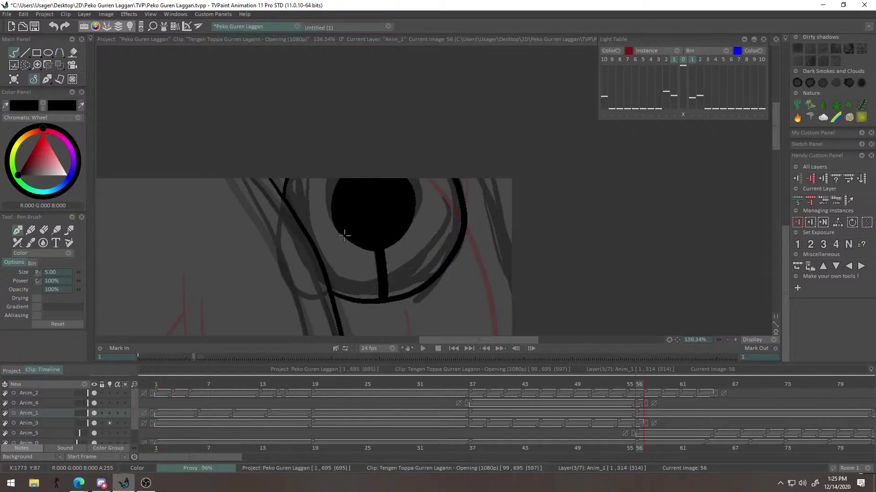
Ink the curved line from the triangular cheek piece's outer edge out to the side edge of the canvas.
mouse_move(356, 250)
mouse_down()
mouse_move(408, 262)
mouse_move(444, 208)
mouse_move(449, 160)
mouse_move(452, 183)
mouse_up()
mouse_move(438, 137)
mouse_down()
mouse_move(459, 189)
mouse_move(458, 172)
mouse_up()
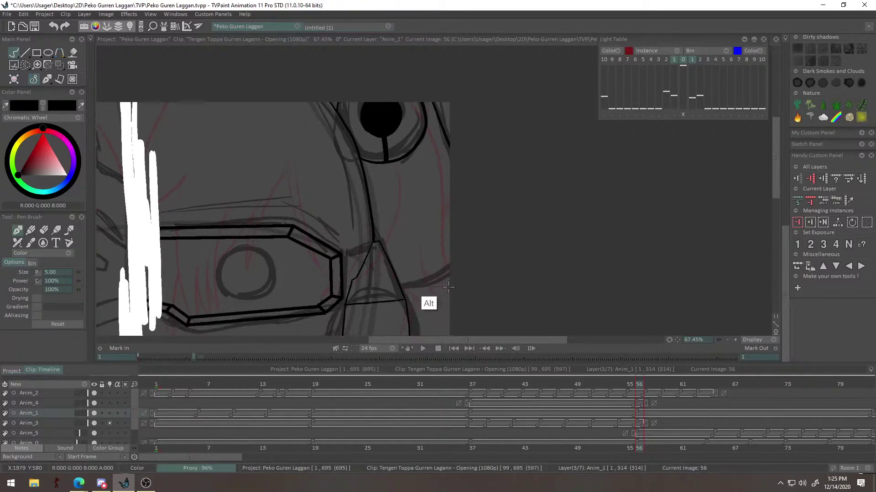
alt+right_click(445, 286)
drag(382, 288, 475, 252)
key(ctrl+z)
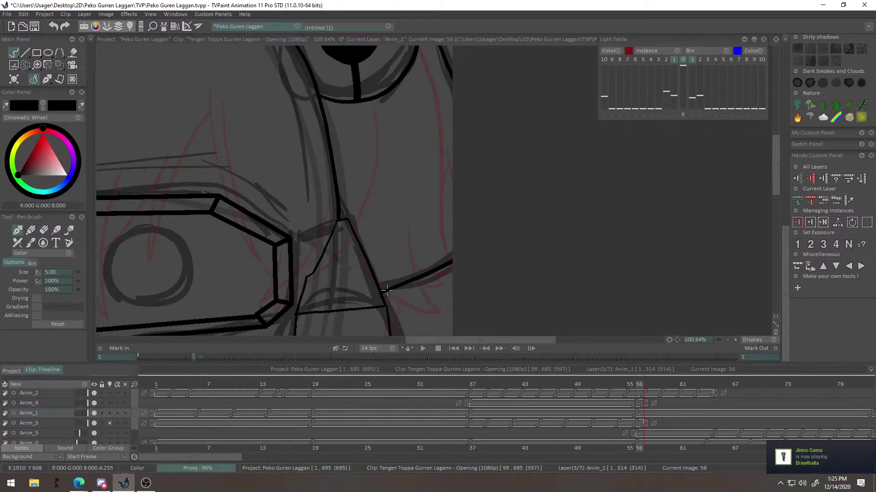
Redraw the curved line from the triangular cheek piece so it runs past the canvas's side edge.
key(ctrl+z)
drag(380, 288, 464, 249)
key(ctrl+z)
drag(381, 288, 492, 231)
alt+right_click(483, 245)
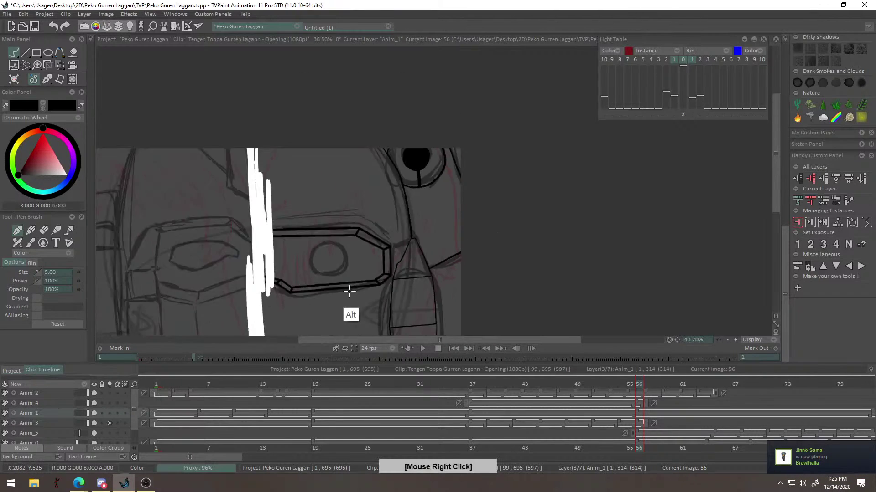
scroll(465, 237, up, 2)
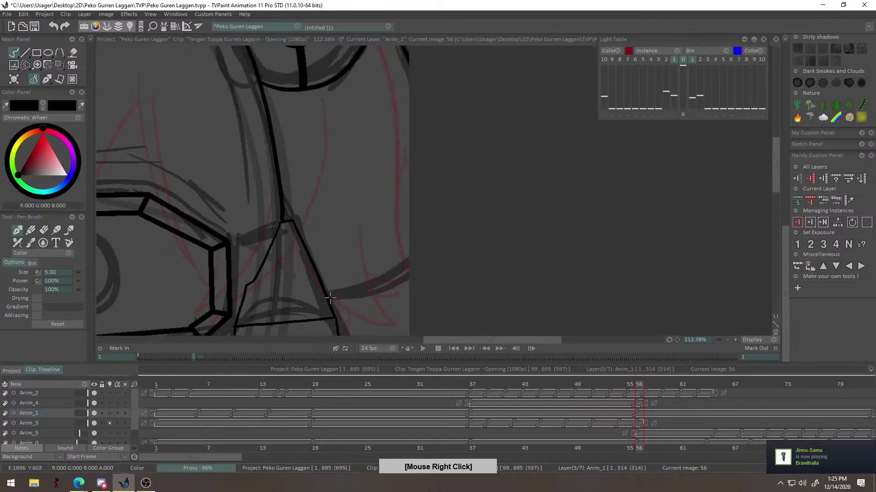
right_click(396, 273)
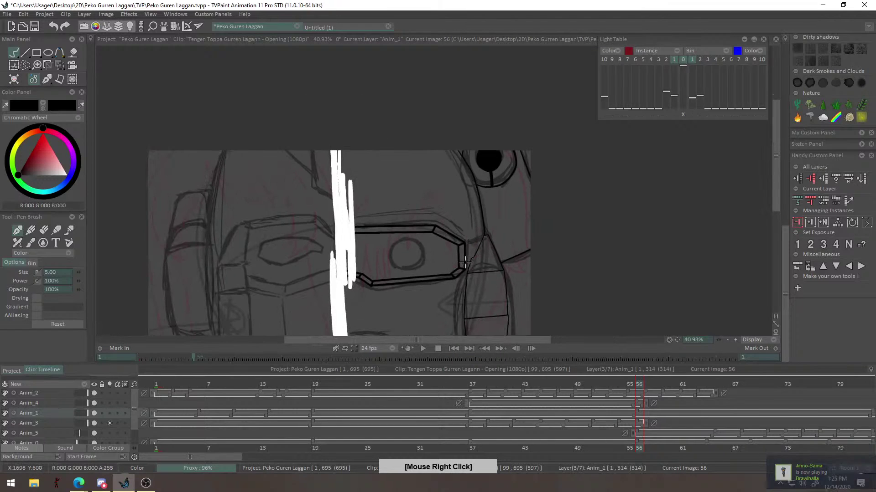
Ink the upper outline of the second eye frame with straight lines, sloping down into the white centre stripe.
alt+drag(337, 241, 384, 217)
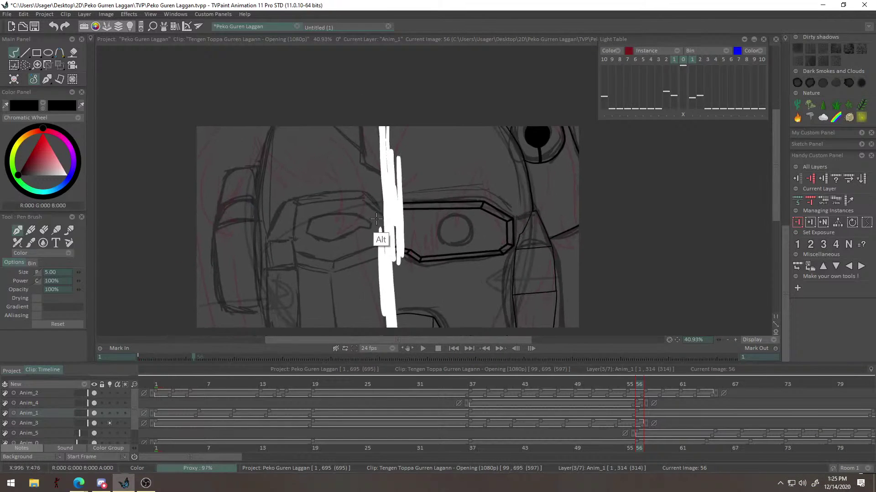
alt+right_click(381, 220)
alt+right_click(392, 249)
alt+right_click(413, 249)
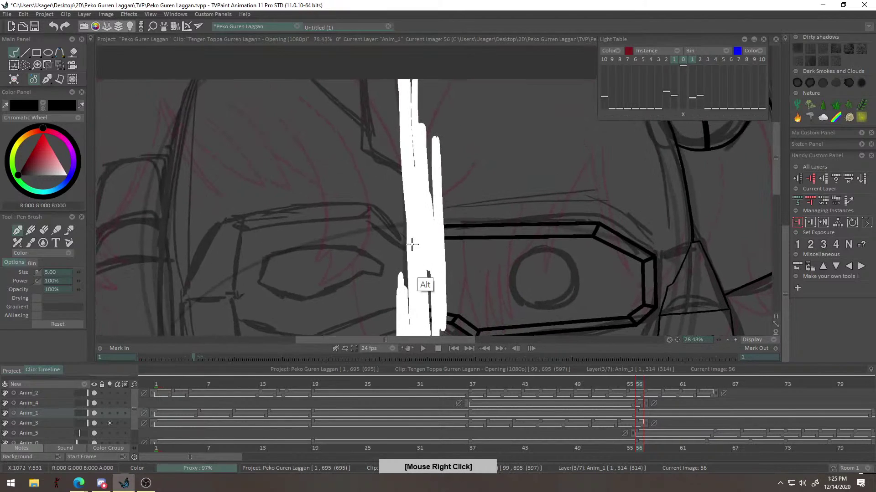
key(ctrl+z)
click(25, 52)
drag(336, 217, 401, 243)
key(ctrl+z)
mouse_move(352, 195)
mouse_down()
mouse_move(403, 241)
mouse_move(401, 198)
mouse_move(410, 187)
mouse_move(425, 241)
mouse_move(531, 264)
mouse_up()
key(ctrl+z)
key(ctrl+z)
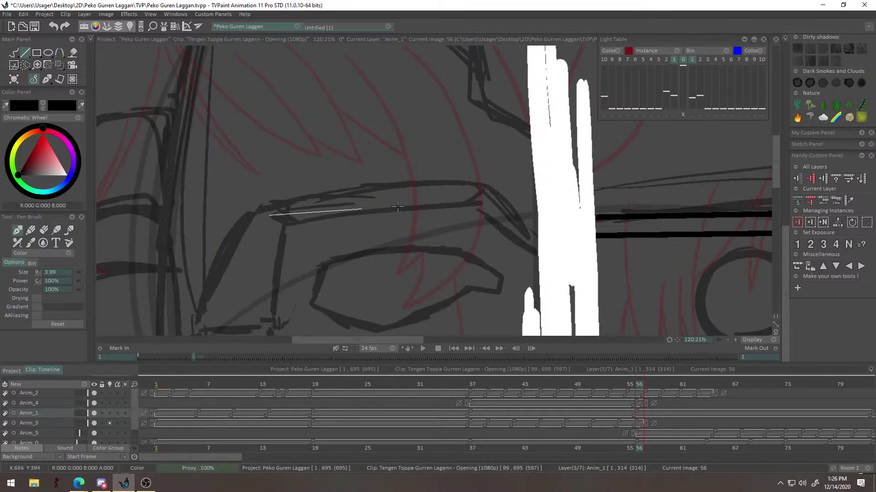
click(494, 204)
click(537, 229)
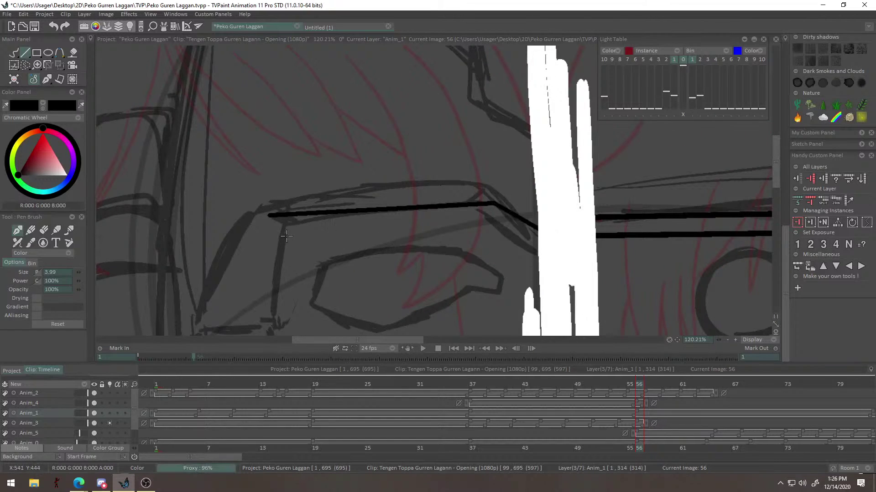
Ink a parallel inner line below the second eye frame's upper outline and join the two at the bend.
drag(477, 230, 483, 229)
key(ctrl+z)
drag(291, 227, 387, 224)
drag(479, 221, 481, 219)
alt+right_click(493, 208)
drag(542, 252, 542, 247)
alt+right_click(529, 259)
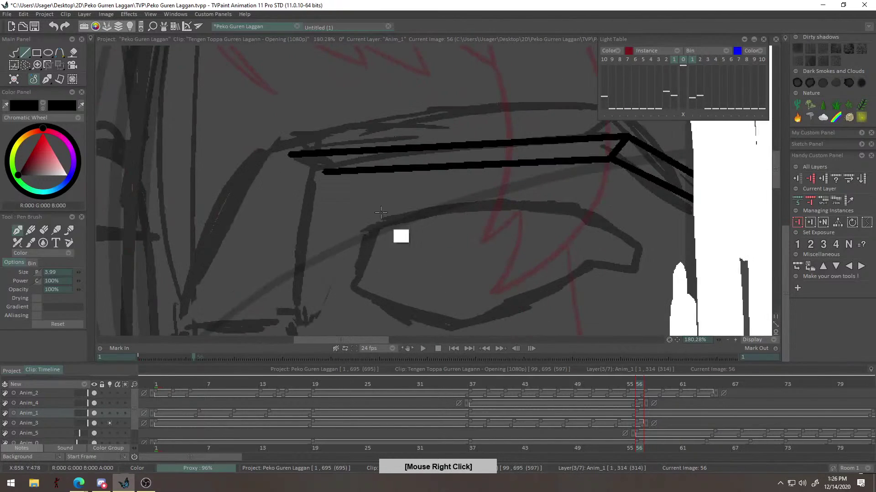
Ink the slanted outer and inner side edges of the second eye frame, joining them at the upper corner and lower end.
drag(315, 192, 337, 150)
mouse_move(311, 114)
mouse_down()
mouse_move(346, 131)
mouse_move(348, 118)
mouse_move(324, 236)
mouse_up()
drag(316, 90, 226, 253)
alt+right_click(278, 228)
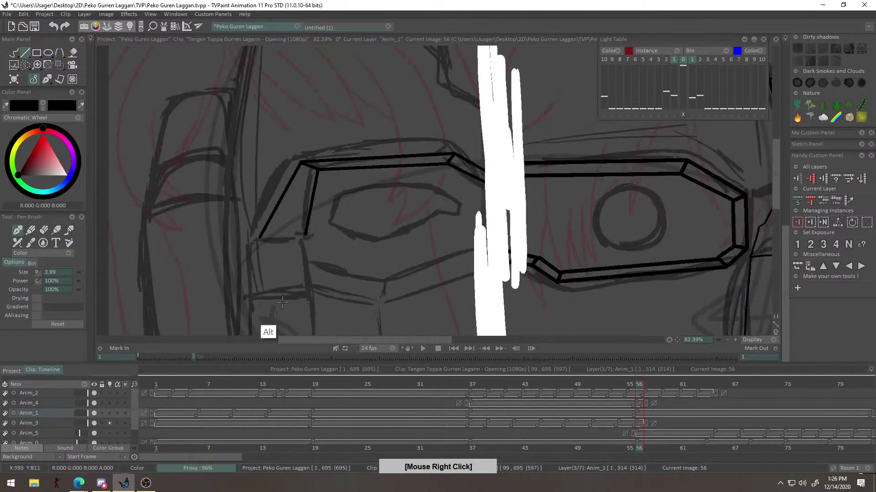
drag(269, 309, 291, 238)
alt+right_click(349, 194)
drag(309, 124, 312, 125)
alt+right_click(318, 124)
scroll(325, 139, up, 3)
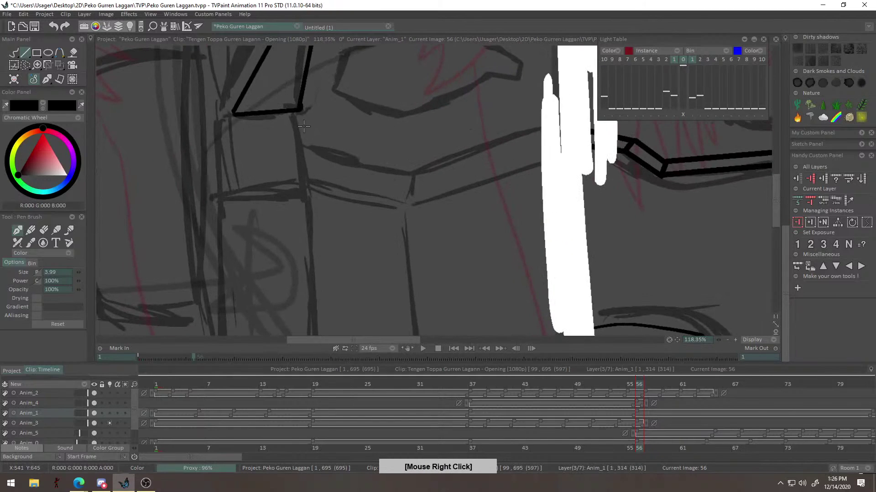
Ink the square block beneath the eye frame's side section and extend its two side lines to the canvas's lower edge.
shift+click(310, 191)
shift+click(234, 200)
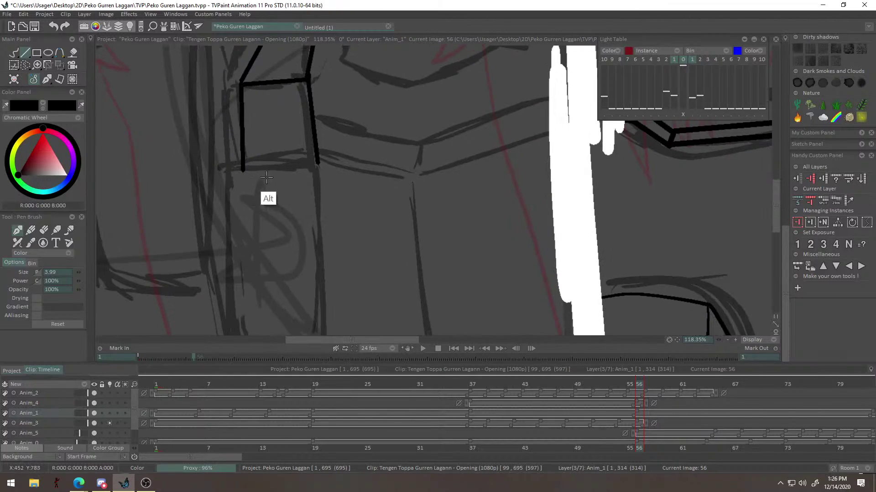
shift+click(320, 165)
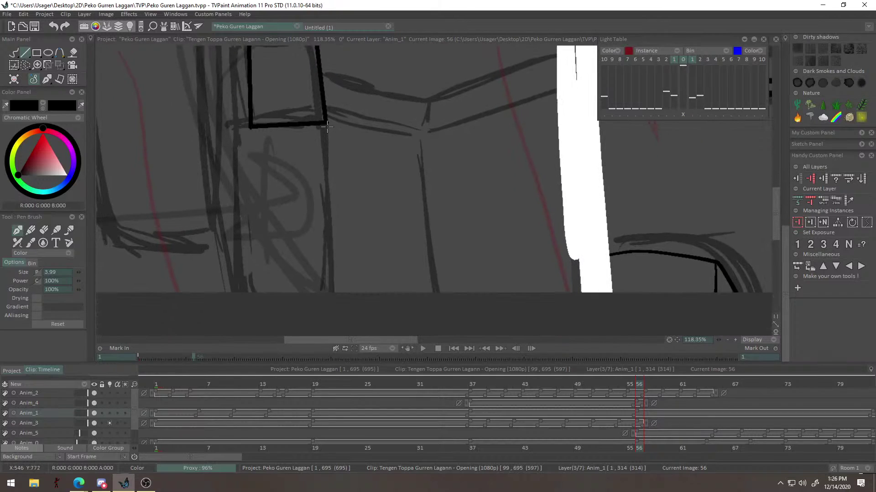
shift+click(330, 314)
shift+click(254, 269)
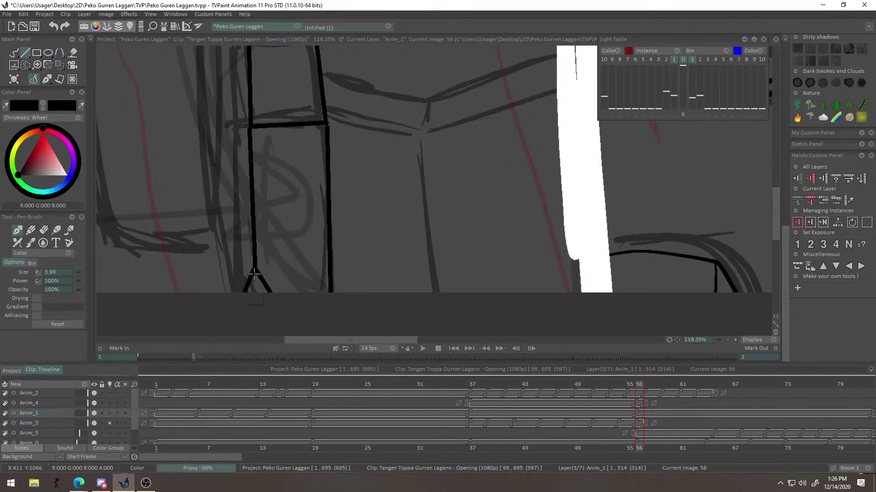
Ink the short diagonal at the canvas's lower edge and the straight lower part of the head's side edge.
drag(248, 292, 216, 211)
alt+right_click(245, 260)
drag(228, 253, 229, 274)
drag(228, 315, 224, 204)
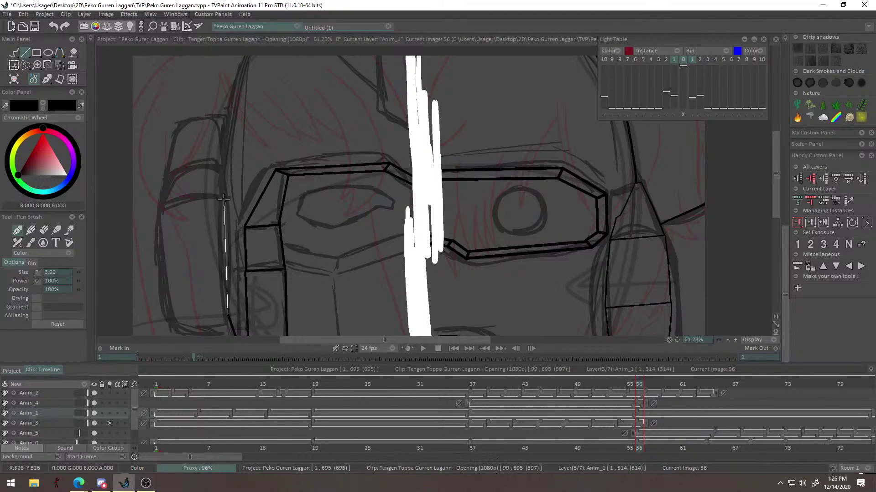
mouse_move(227, 316)
mouse_down()
mouse_move(222, 199)
mouse_move(242, 251)
mouse_move(239, 278)
mouse_move(229, 176)
mouse_move(226, 188)
mouse_up()
key(ctrl+z)
Ink the head's long curved side edge with a freehand stroke from the straight part up to the canvas's upper edge.
click(15, 54)
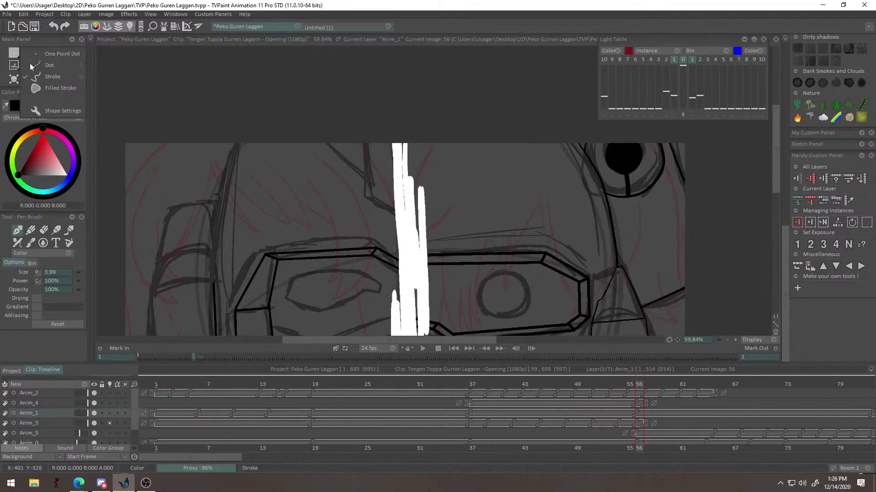
drag(188, 132, 217, 207)
key(ctrl+z)
drag(215, 311, 253, 148)
key(ctrl+z)
click(37, 272)
click(69, 296)
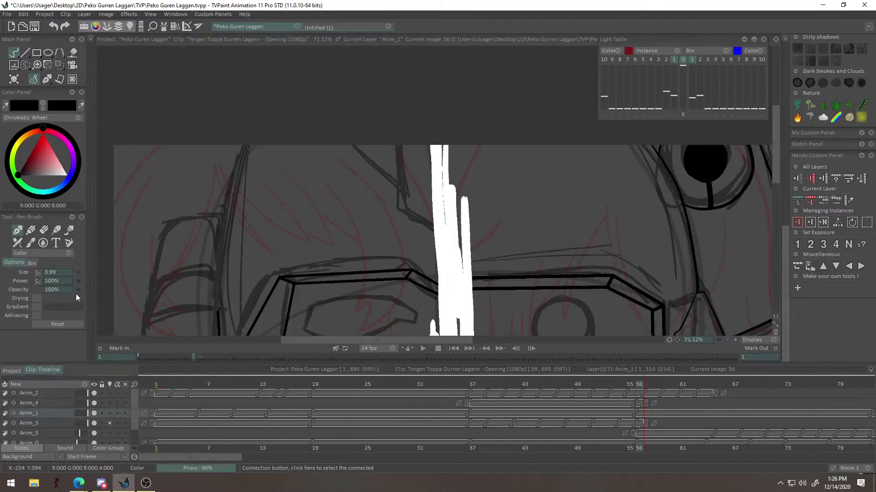
drag(220, 311, 270, 127)
key(ctrl+z)
drag(218, 313, 287, 50)
mouse_move(267, 232)
mouse_down()
mouse_move(222, 277)
mouse_move(260, 221)
mouse_up()
drag(283, 187, 286, 186)
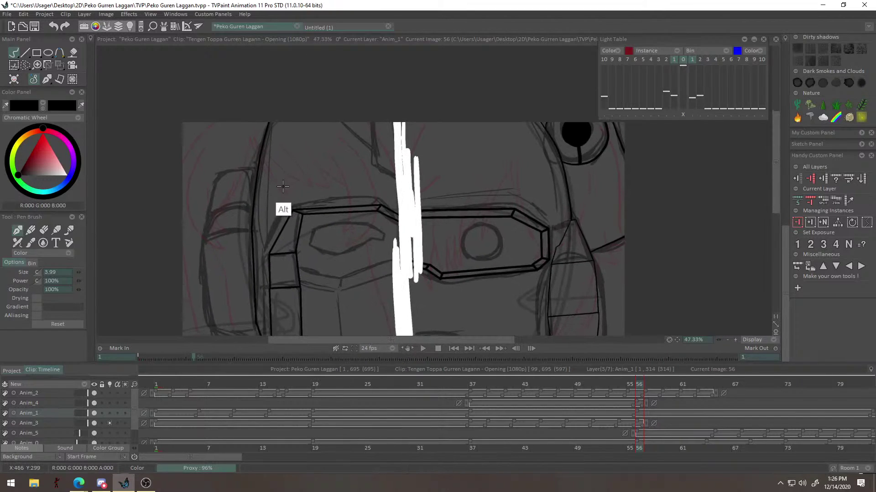
mouse_move(255, 223)
mouse_down()
mouse_move(273, 150)
mouse_move(296, 171)
mouse_up()
click(25, 52)
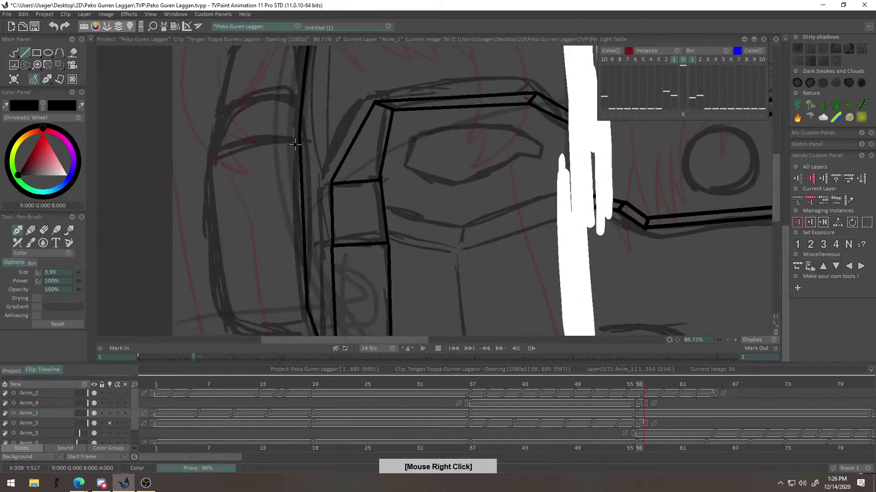
drag(188, 201, 234, 160)
key(ctrl+z)
key(ctrl+z)
drag(299, 142, 239, 159)
key(ctrl+z)
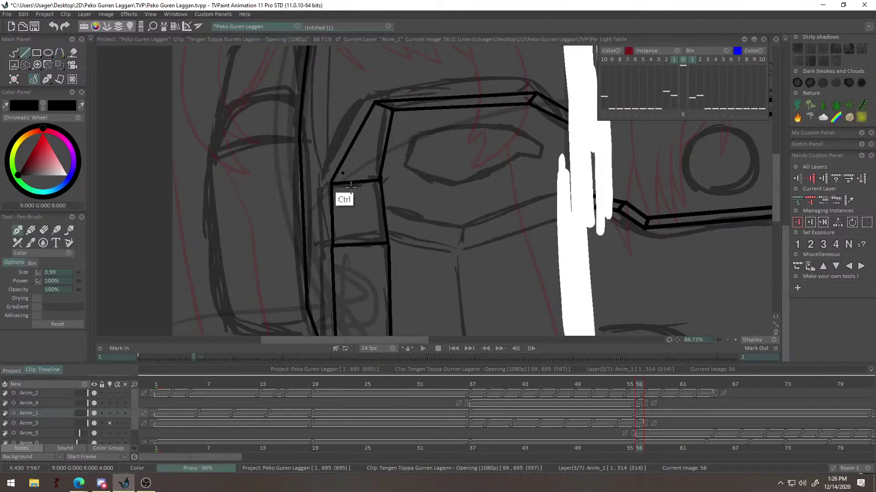
Check the finished coloured robot face at image 40 of the first clip and return to frame 56 of Anim_1.
key(Home)
drag(339, 387, 673, 379)
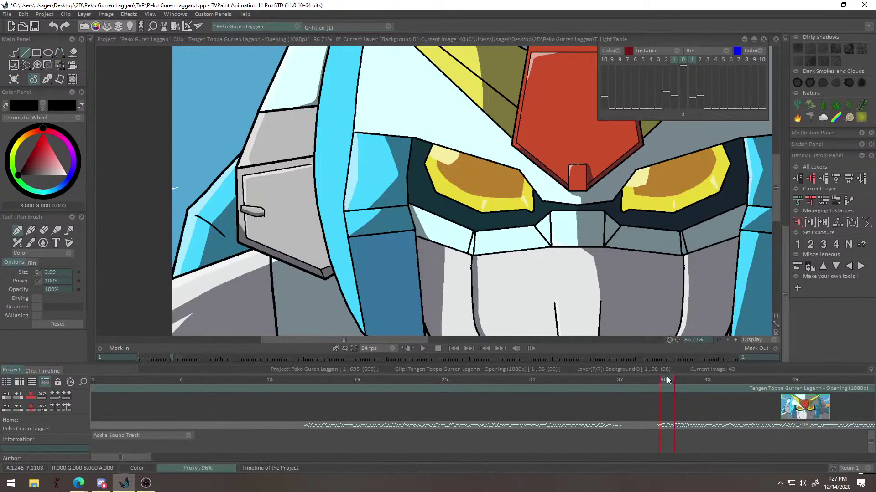
key(Page_Down)
Ink the ear panel's slanted upper edge, vertical outer edge and sloping lower edge beside the head with straight lines.
drag(290, 192, 362, 149)
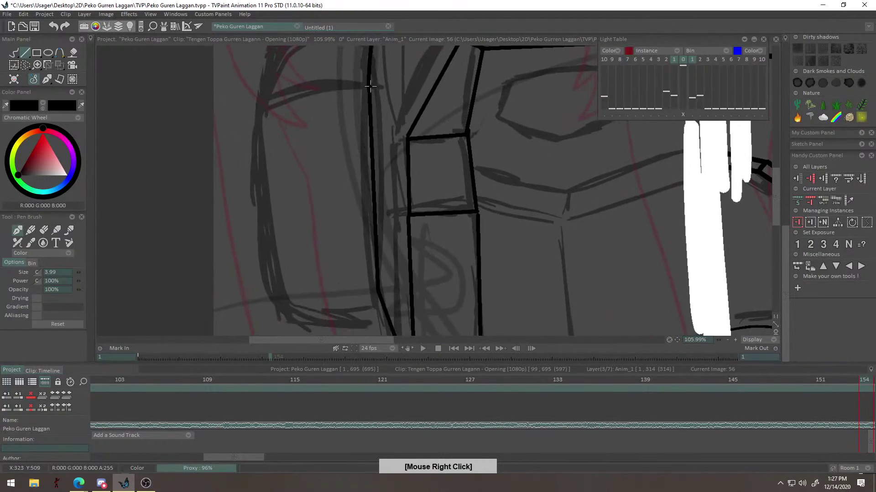
mouse_move(233, 140)
mouse_down()
mouse_move(372, 82)
mouse_move(234, 148)
mouse_move(241, 280)
mouse_move(254, 250)
mouse_move(246, 244)
mouse_move(389, 288)
mouse_move(362, 277)
mouse_up()
mouse_move(368, 233)
mouse_down()
mouse_move(381, 276)
mouse_move(367, 271)
mouse_move(394, 275)
mouse_move(388, 292)
mouse_move(452, 285)
mouse_move(426, 305)
mouse_move(439, 297)
mouse_move(424, 251)
mouse_move(434, 266)
mouse_up()
key(ctrl+z)
key(ctrl+z)
drag(382, 154, 304, 185)
drag(316, 296, 305, 287)
drag(304, 288, 326, 295)
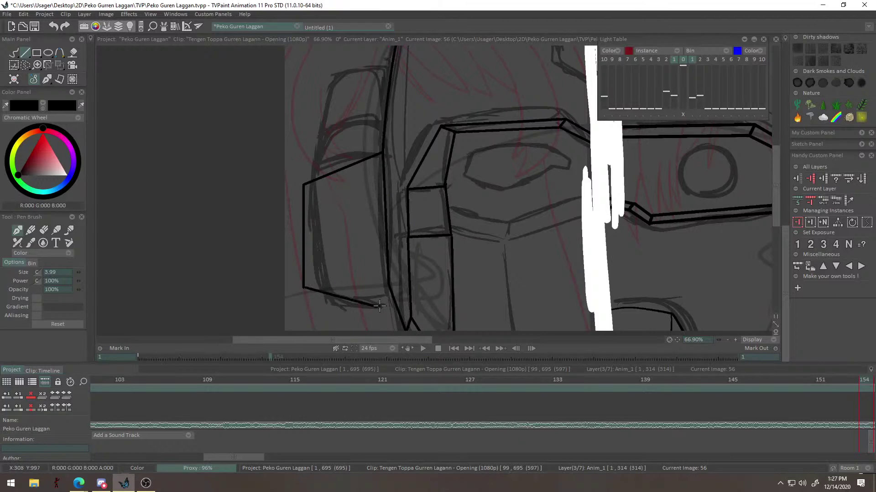
Ink the ear piece's upper section with a slanted outer edge and a top edge meeting the head's side line.
drag(408, 281, 285, 172)
click(287, 159)
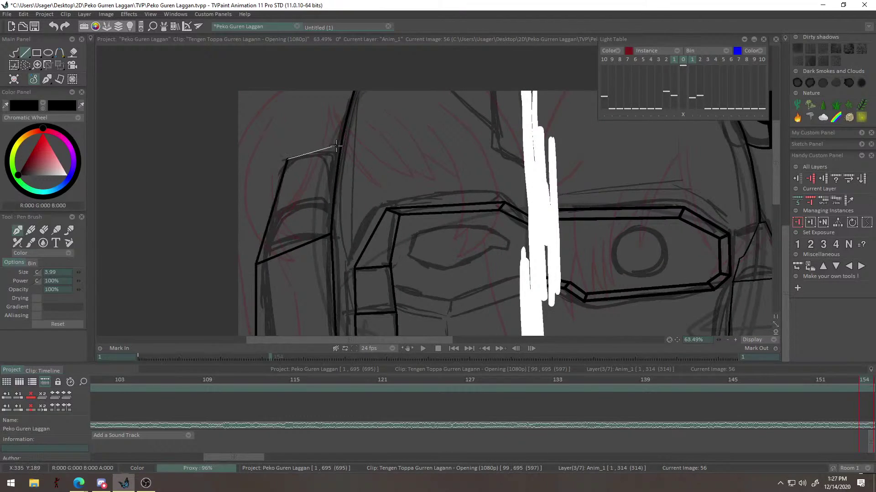
drag(358, 160, 338, 153)
Set the pen size to 2.99 and ink a parallel line under the ear panel's slanted upper edge with a corner connector.
drag(222, 195, 376, 144)
drag(199, 233, 240, 169)
drag(79, 274, 77, 274)
mouse_move(269, 249)
mouse_down()
mouse_move(292, 211)
mouse_move(278, 170)
mouse_up()
mouse_move(381, 109)
mouse_down()
mouse_move(430, 93)
mouse_move(264, 165)
mouse_up()
key(ctrl+z)
drag(263, 165, 247, 153)
mouse_move(315, 179)
mouse_down()
mouse_move(289, 160)
mouse_move(310, 139)
mouse_move(272, 93)
mouse_up()
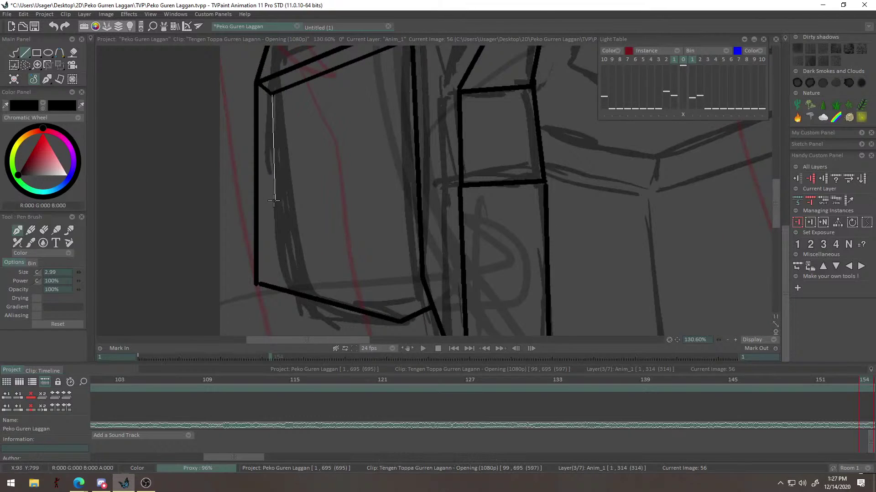
key(ctrl+z)
drag(272, 168, 283, 186)
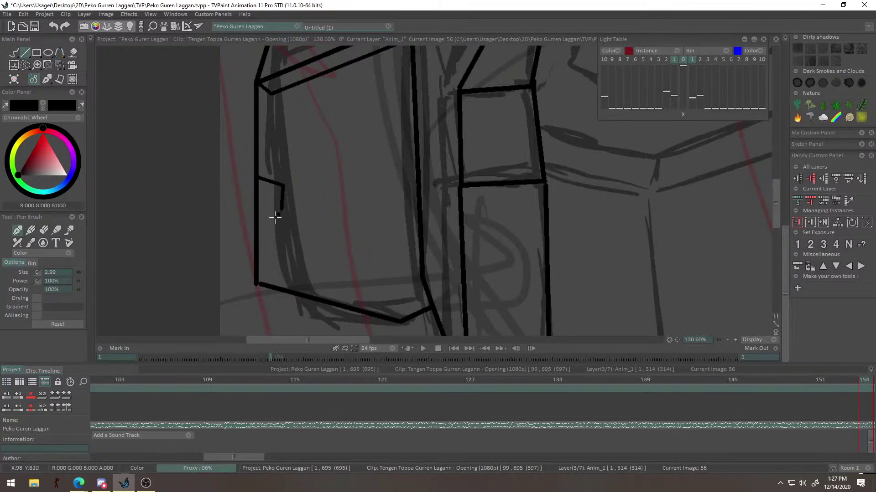
key(ctrl+z)
key(ctrl+z)
key(ctrl+z)
key(ctrl+z)
drag(263, 219, 287, 209)
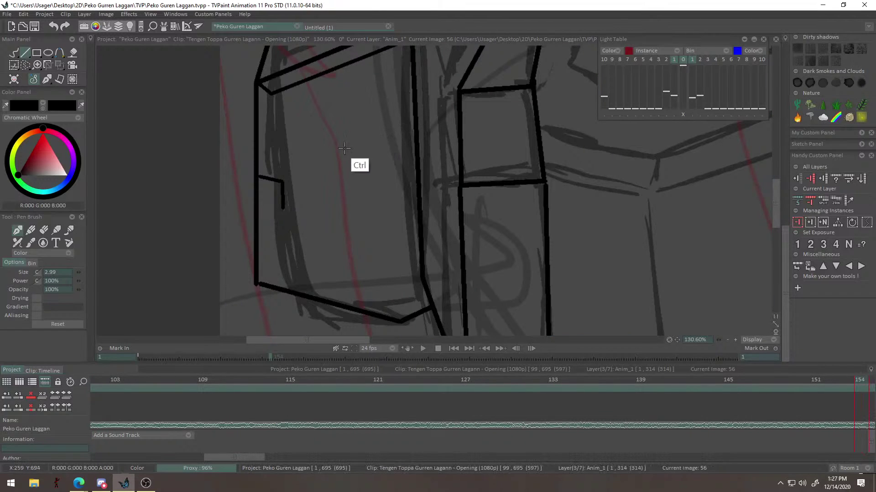
key(ctrl+z)
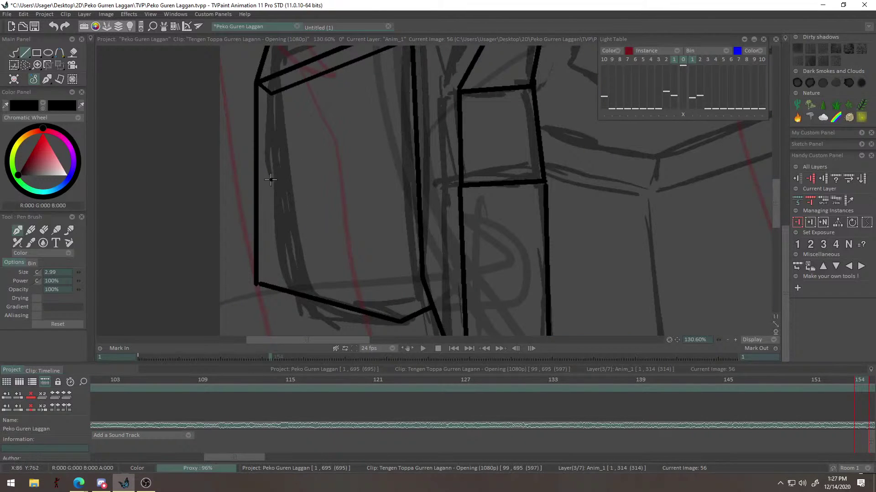
key(ctrl+z)
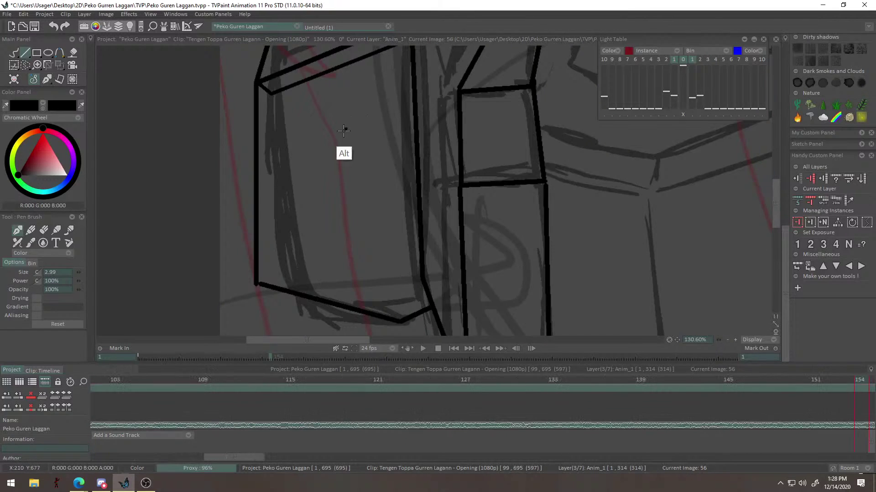
Ink a small tapered handle with a chamfered end near the ear panel's outer edge.
alt+right_click(344, 131)
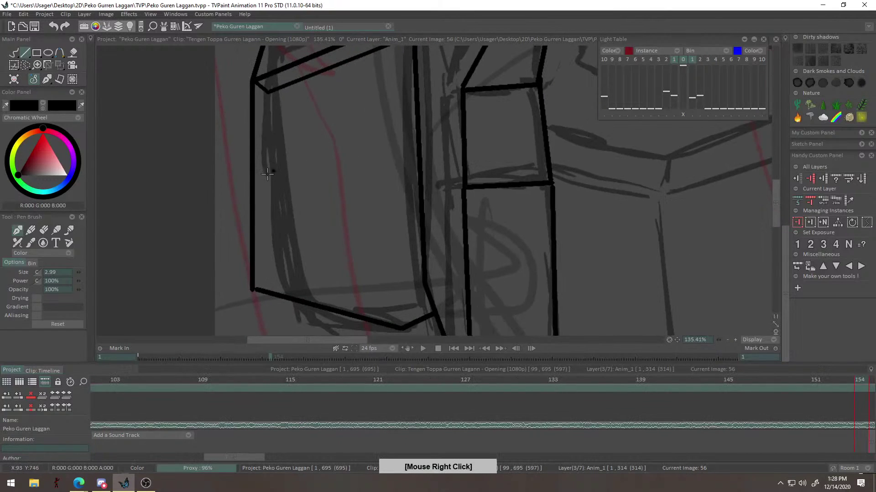
drag(282, 170, 302, 167)
key(ctrl+z)
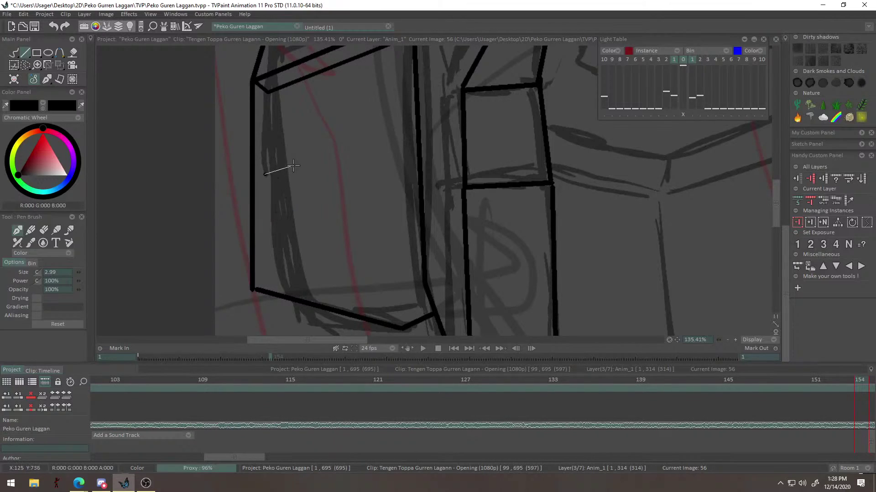
key(ctrl+z)
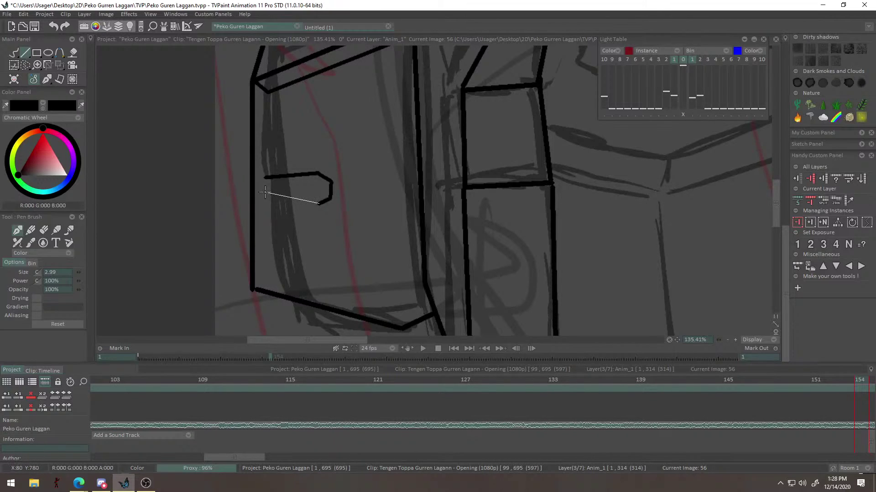
alt+right_click(285, 180)
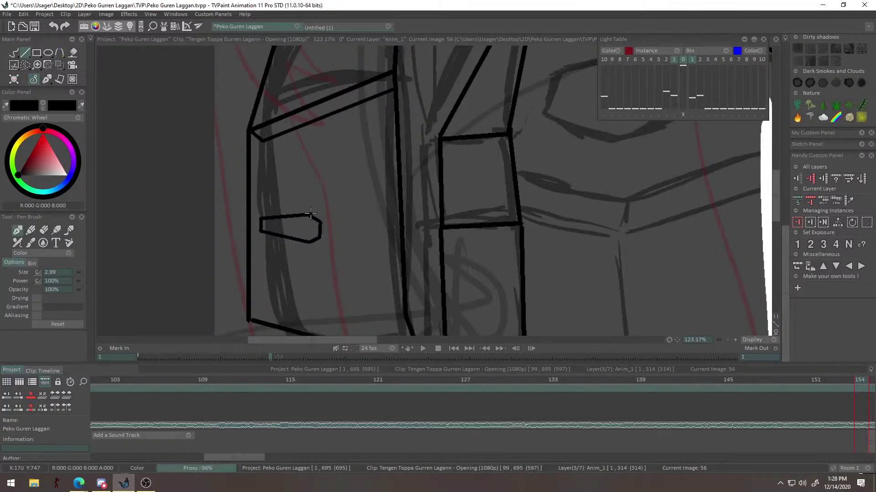
Ink the ear panel's inner vertical line from its upper corner bevel down to the handle.
alt+drag(325, 219, 221, 99)
drag(211, 164, 210, 186)
alt+drag(234, 210, 244, 147)
alt+drag(256, 111, 211, 185)
key(ctrl+z)
alt+drag(250, 206, 218, 155)
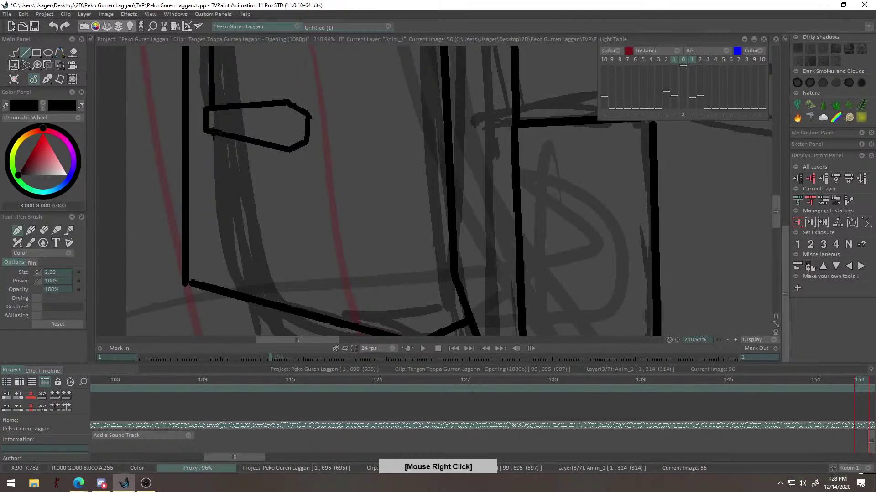
Continue the inner vertical line below the handle and join it diagonally to the ear panel's lower outer corner.
click(211, 257)
scroll(207, 259, up, 1)
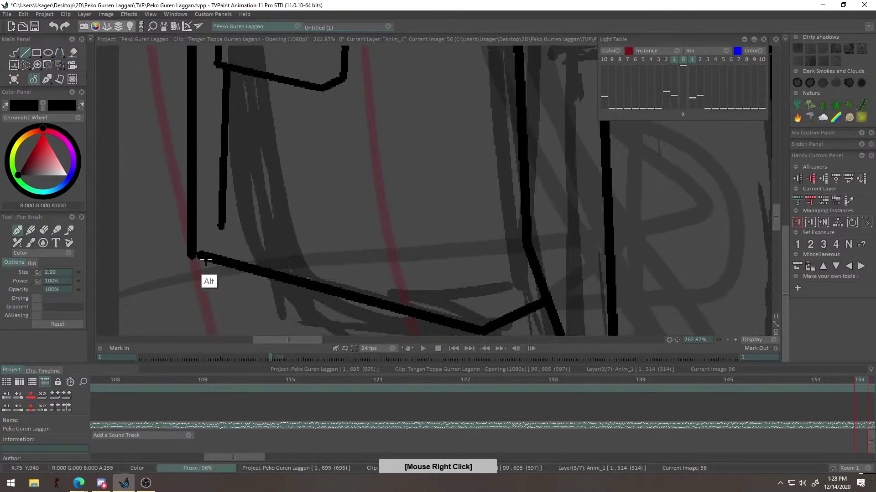
drag(219, 228, 221, 226)
alt+drag(313, 236, 240, 231)
mouse_move(240, 231)
alt+mouse_down()
mouse_move(308, 211)
mouse_move(233, 224)
alt+mouse_up()
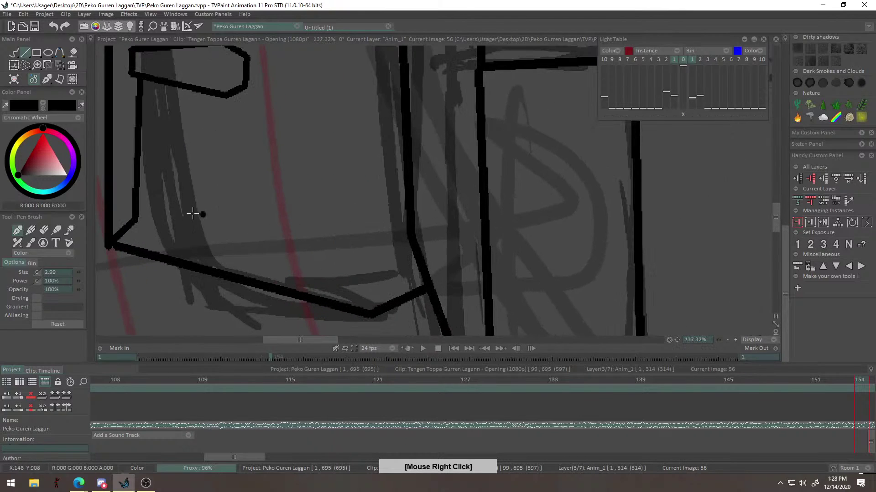
Ink a parallel line above the ear panel's slanted lower edge and connect it at the corner.
click(367, 283)
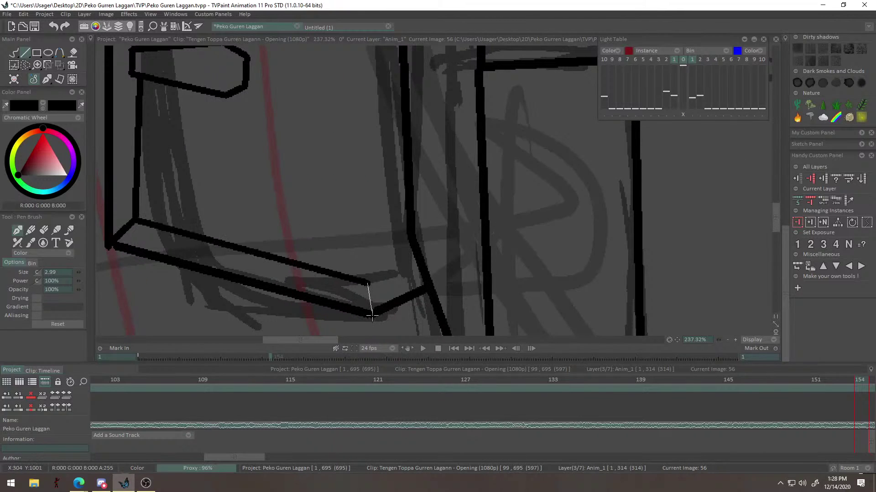
click(416, 257)
Set the pen size to 3.99 and ink the left eye frame's double lower edge, with its corner connector, from the white divider to the cheek block.
mouse_move(410, 232)
alt+mouse_down()
mouse_move(348, 297)
mouse_move(509, 214)
mouse_move(465, 249)
mouse_move(370, 290)
mouse_move(346, 279)
alt+mouse_up()
mouse_move(415, 247)
alt+mouse_down()
mouse_move(505, 243)
mouse_move(261, 239)
alt+mouse_up()
scroll(300, 229, up, 3)
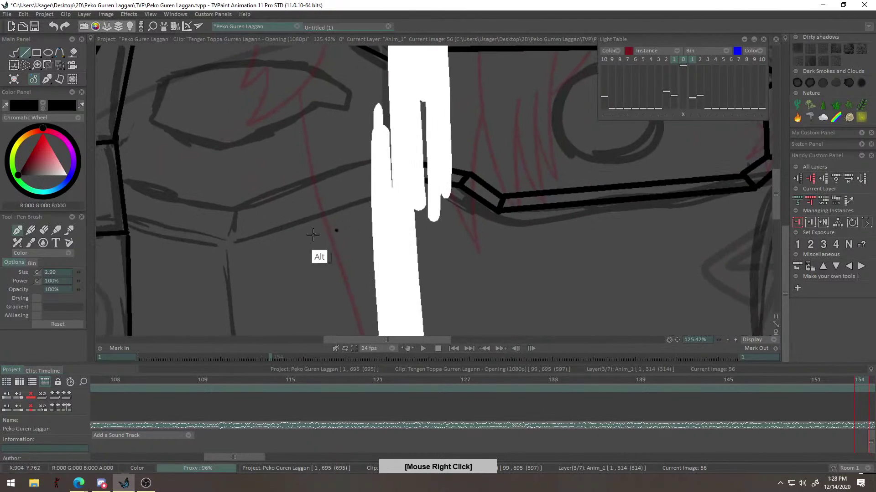
click(79, 274)
alt+drag(357, 238, 421, 278)
drag(276, 251, 433, 198)
drag(277, 280, 442, 231)
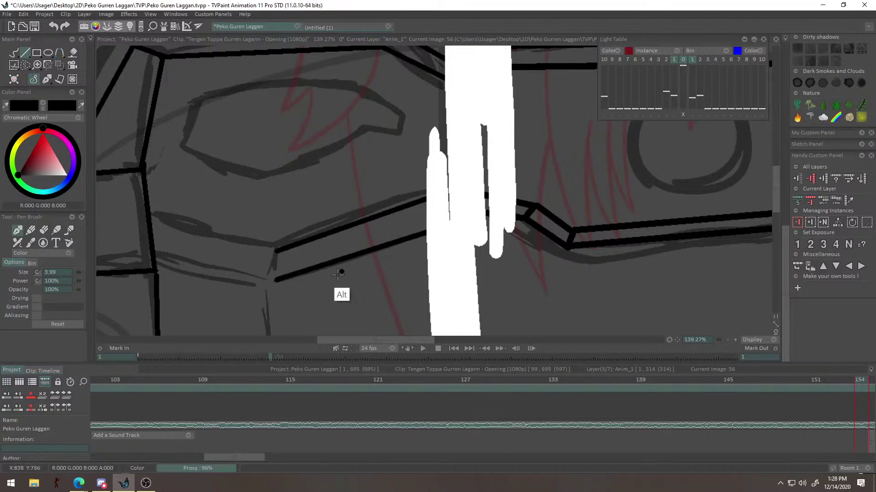
alt+drag(342, 271, 369, 242)
key(ctrl+z)
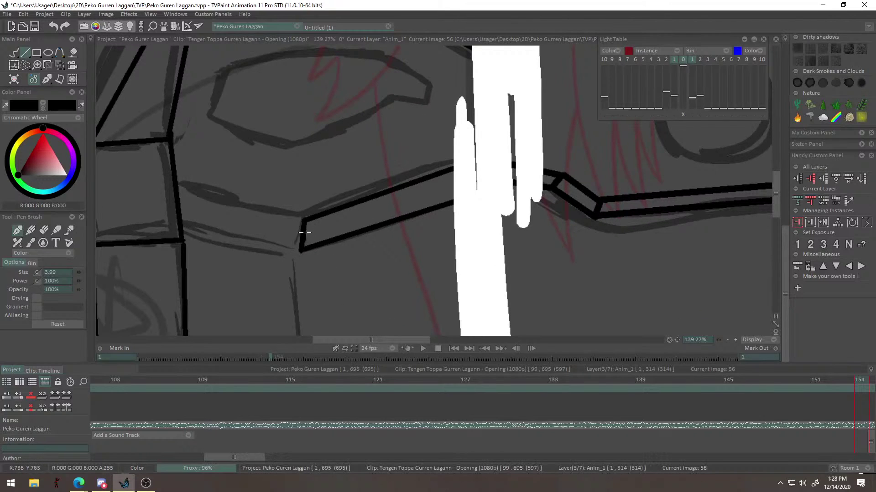
shift+click(185, 199)
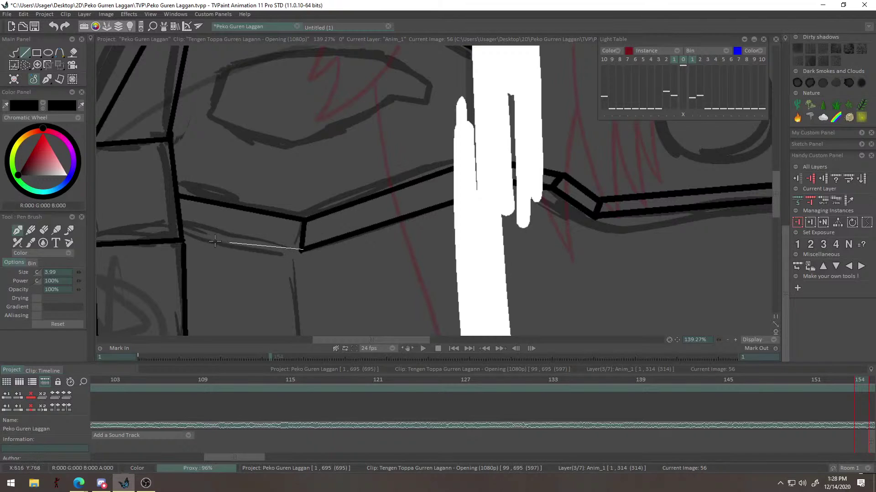
drag(185, 234, 183, 233)
Try to ink the left eye's lower contour and stepped inner corner closely along the rough sketch.
alt+drag(325, 268, 286, 273)
alt+right_click(314, 206)
alt+drag(317, 159, 303, 265)
alt+drag(325, 140, 309, 245)
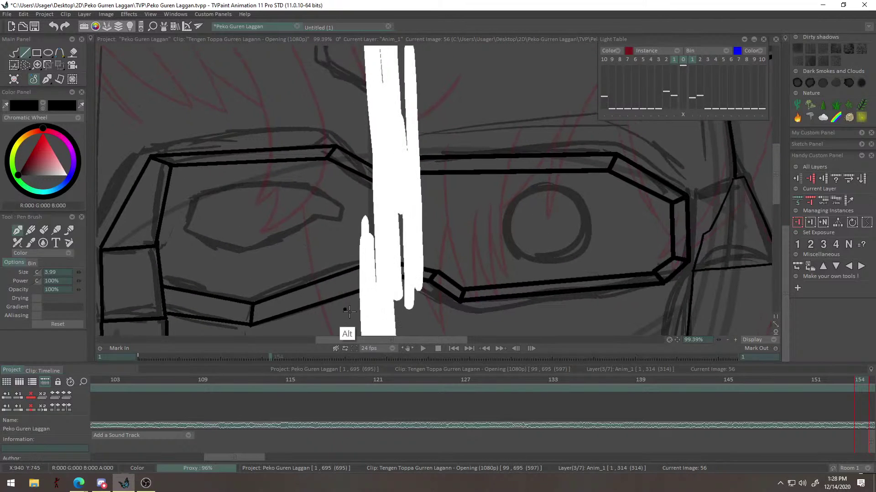
alt+drag(367, 269, 363, 302)
alt+drag(270, 309, 318, 300)
drag(181, 233, 276, 265)
shift+click(367, 234)
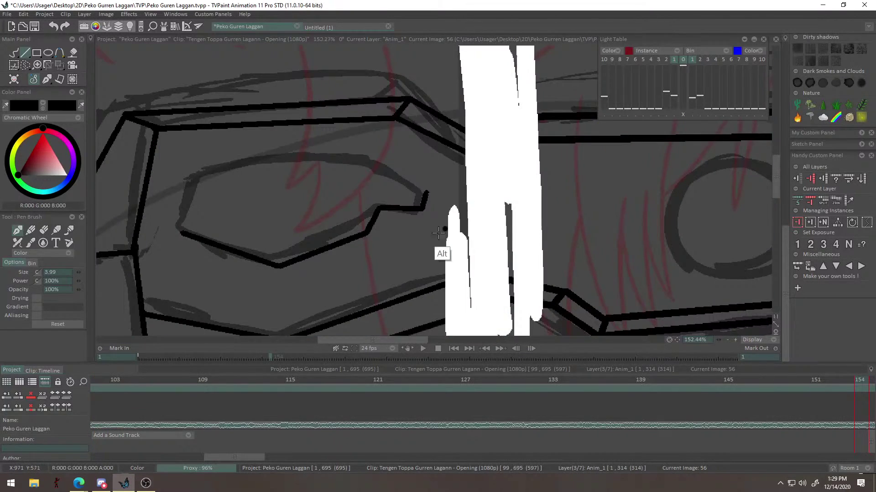
ctrl+right_click(481, 218)
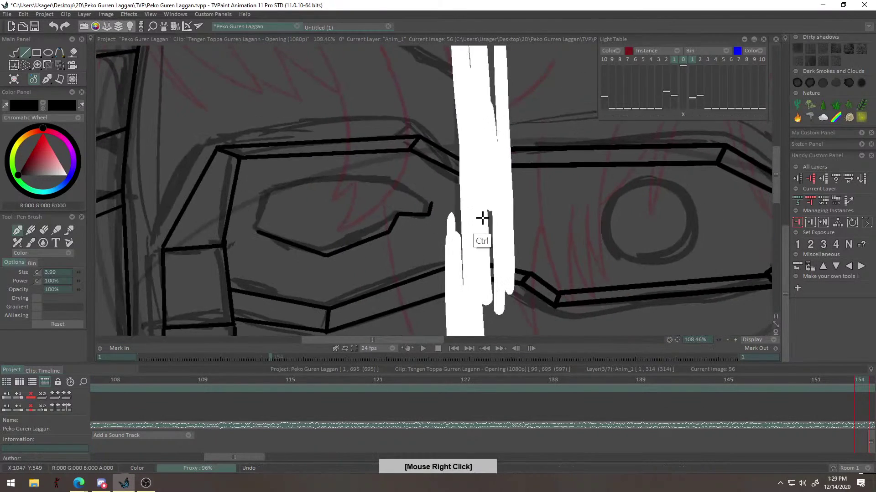
key(ctrl+z)
key(ctrl+z)
Try to ink the left eye with a slanted outer edge and an angular lower contour below the sketch.
drag(251, 217, 251, 218)
key(ctrl+z)
drag(268, 164, 252, 217)
key(ctrl+z)
drag(272, 181, 253, 230)
key(ctrl+z)
click(252, 230)
click(318, 265)
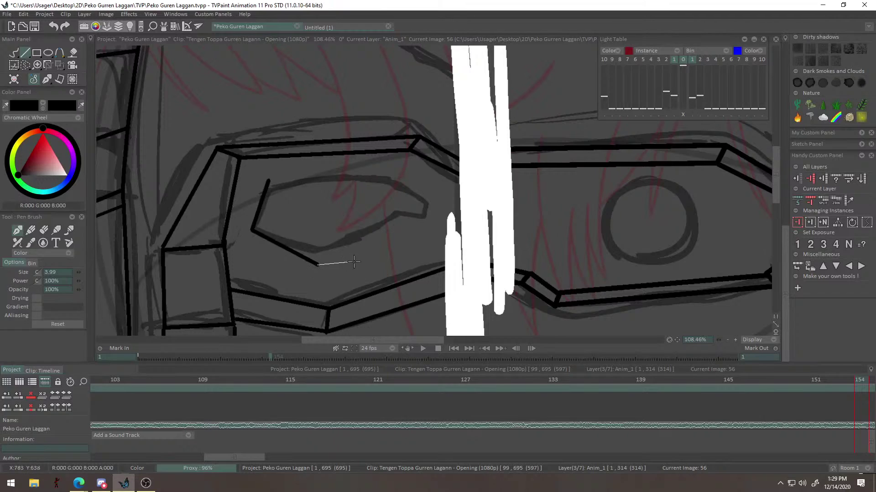
key(ctrl+z)
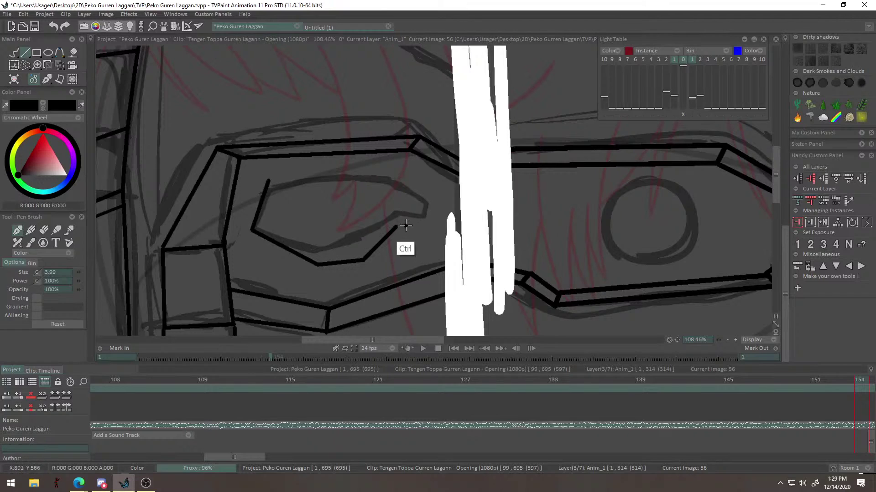
key(ctrl+z)
key(ctrl+z)
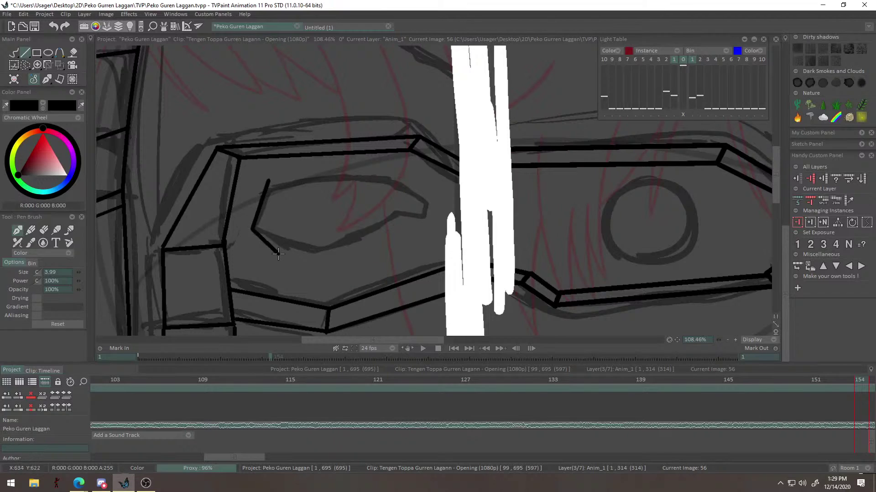
click(354, 257)
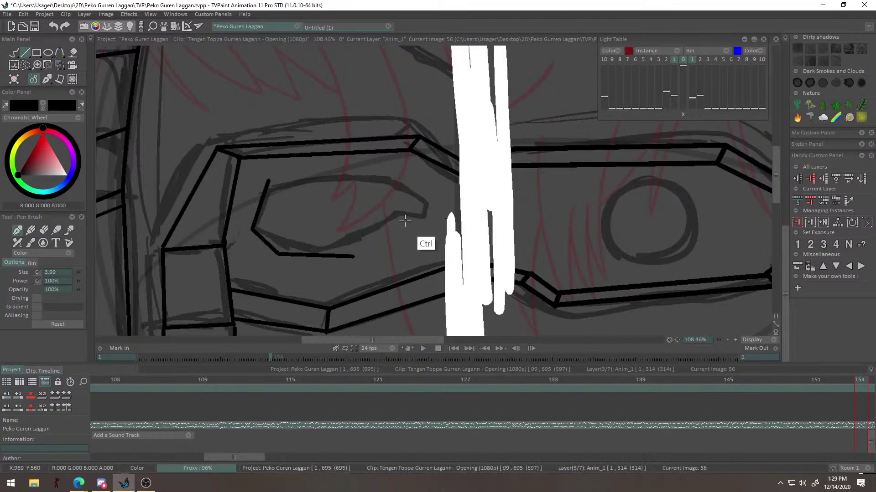
key(ctrl+z)
key(ctrl+z)
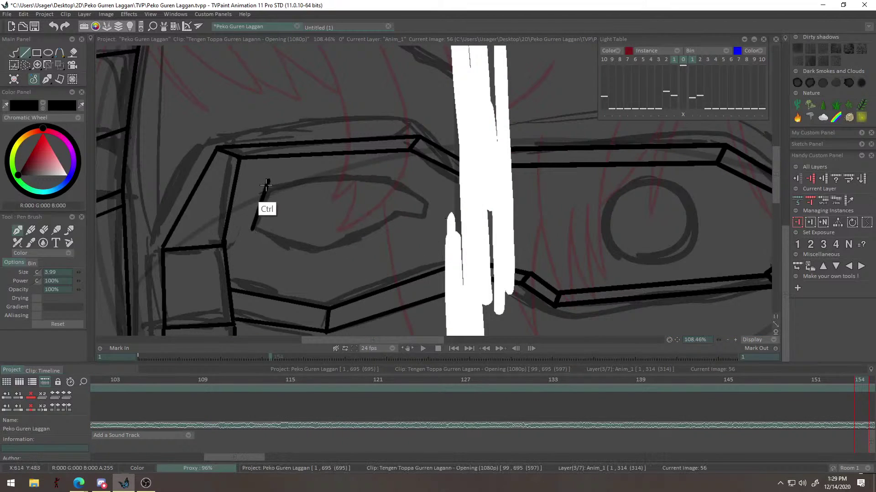
Ink the left eye's pointed outer corner, flat lower edge, rising inner edge, short inner corner and slanted upper inner edge.
drag(268, 180, 247, 208)
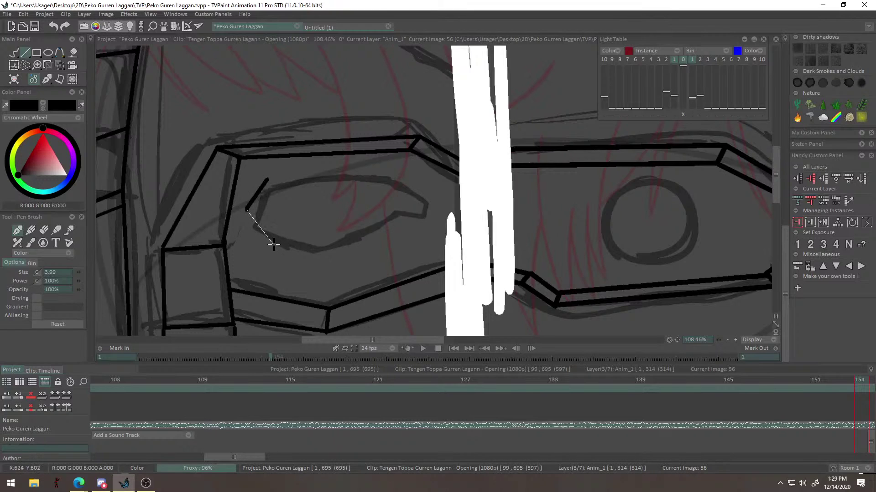
click(361, 250)
click(387, 230)
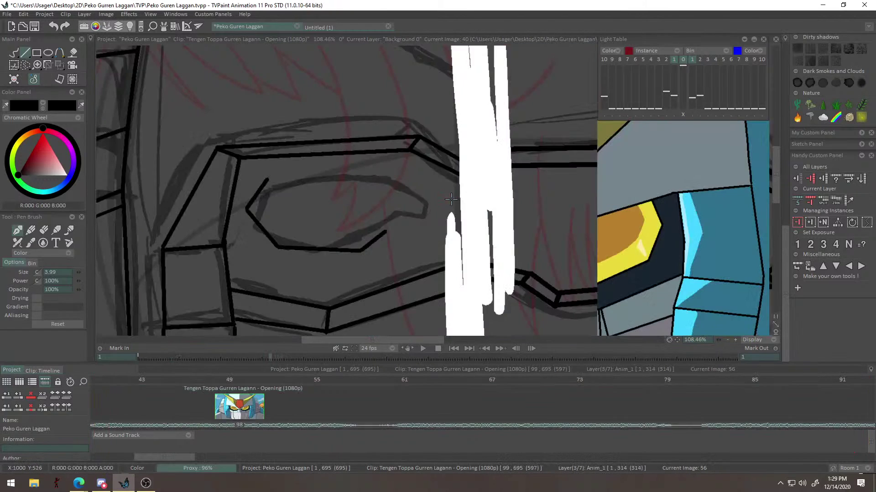
scroll(449, 218, up, 3)
key(ctrl+z)
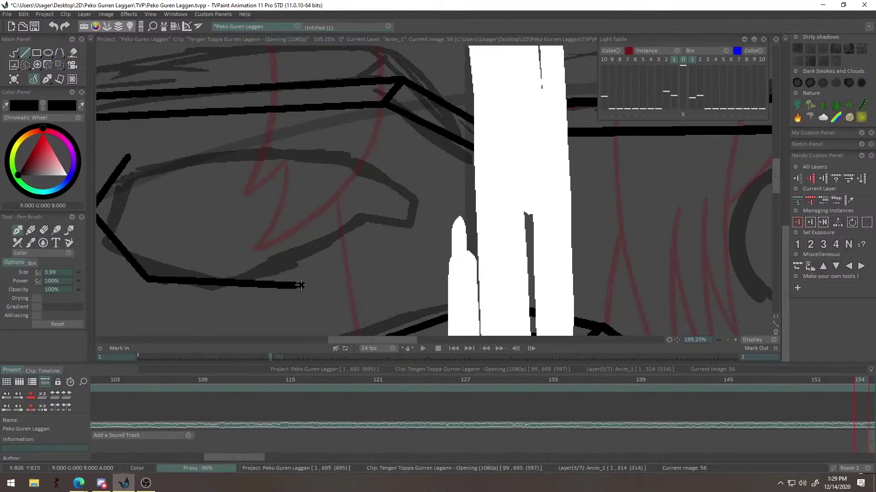
drag(376, 259, 393, 252)
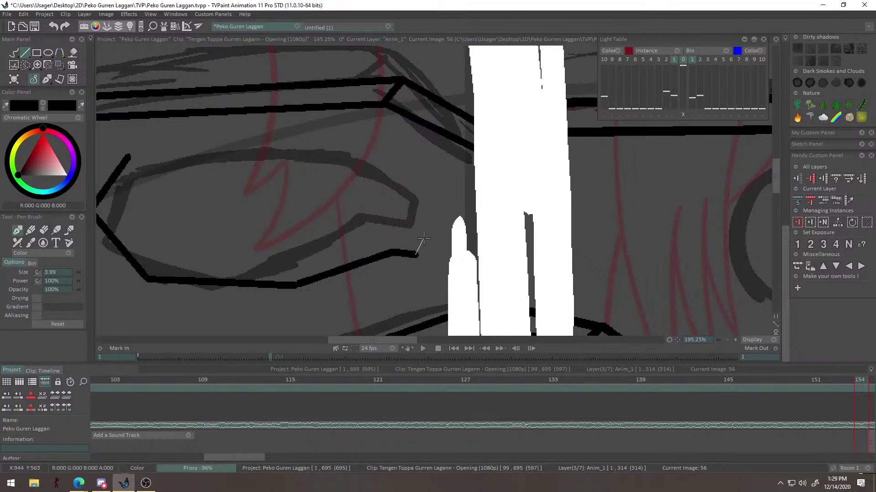
drag(350, 179, 353, 179)
Ink the left eye's straight top edge from the outer corner toward the slanted upper inner edge.
drag(156, 158, 129, 156)
alt+right_click(304, 189)
scroll(353, 240, up, 4)
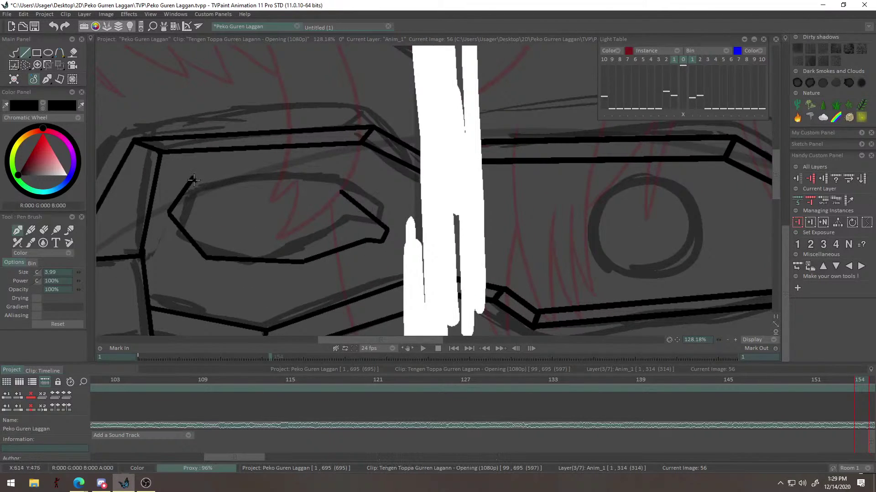
key(ctrl)
click(335, 180)
Erase the left eye's slanted upper inner edge and re-ink it from the end of the top edge to the inner corner.
right_click(342, 197)
scroll(342, 197, up, 3)
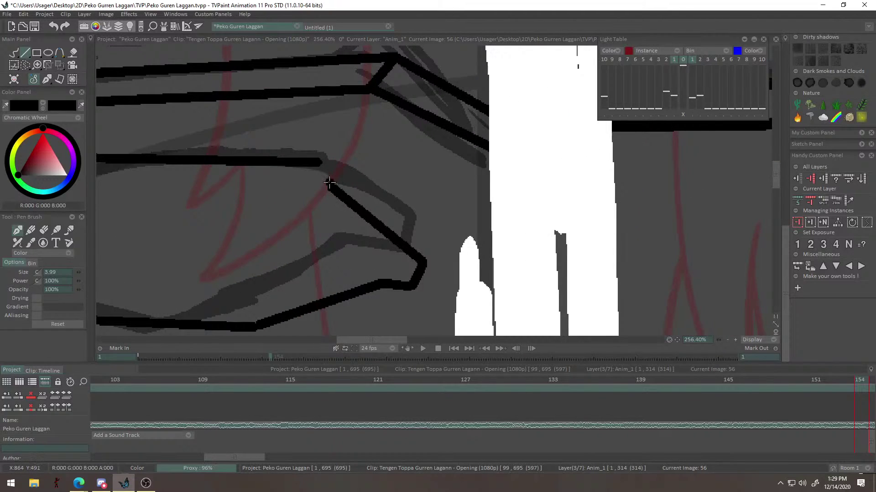
click(408, 244)
key(ctrl+z)
key(e)
mouse_move(313, 131)
mouse_down()
mouse_move(361, 157)
mouse_move(324, 137)
mouse_up()
drag(329, 184, 422, 260)
key(b)
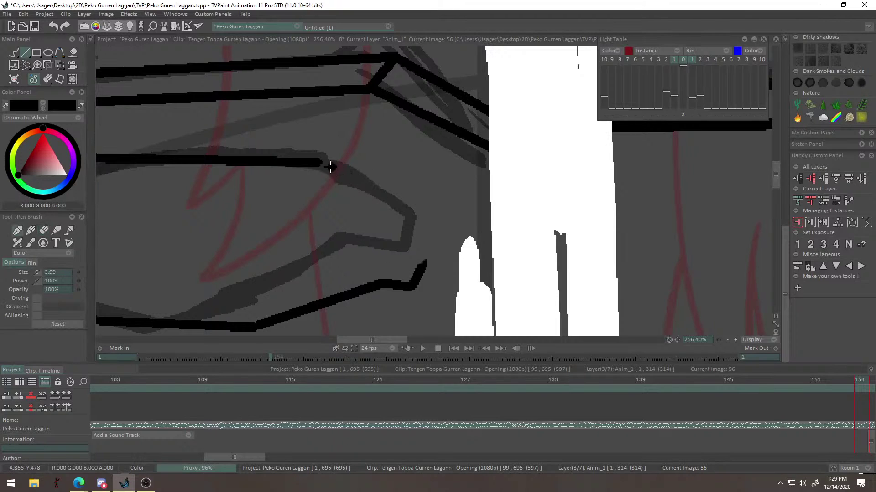
drag(394, 223, 423, 264)
Open the timeline of the Tengen Toppa Gurren Lagann - Opening clip and go to frame 56.
drag(406, 205, 395, 168)
drag(442, 222, 409, 273)
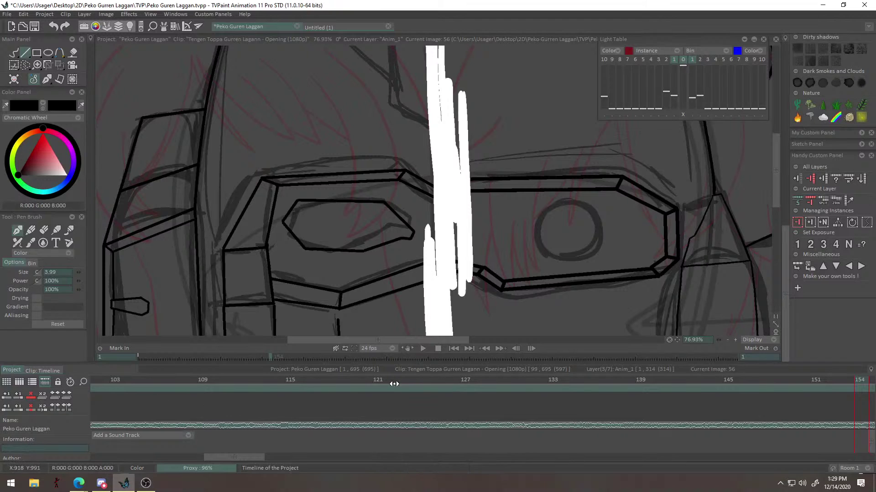
drag(237, 458, 271, 453)
click(359, 404)
double_click(360, 410)
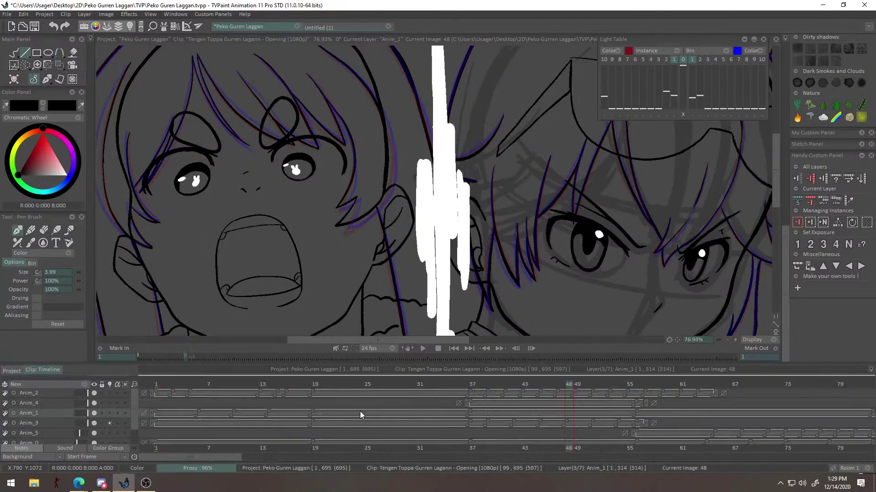
scroll(137, 418, down, 1)
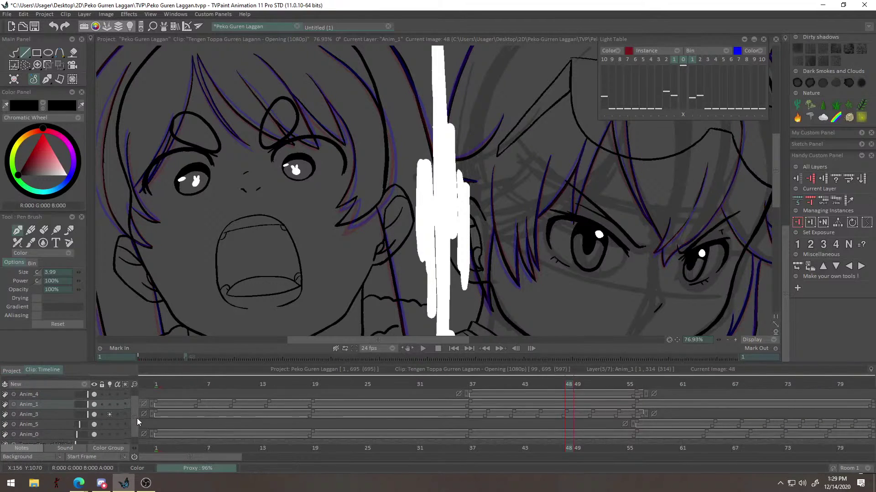
click(639, 383)
alt+drag(553, 256, 383, 321)
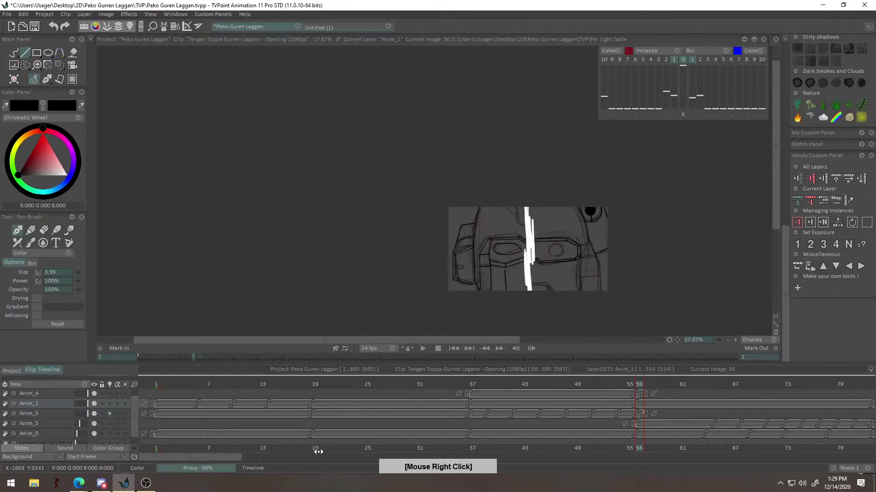
drag(219, 458, 270, 456)
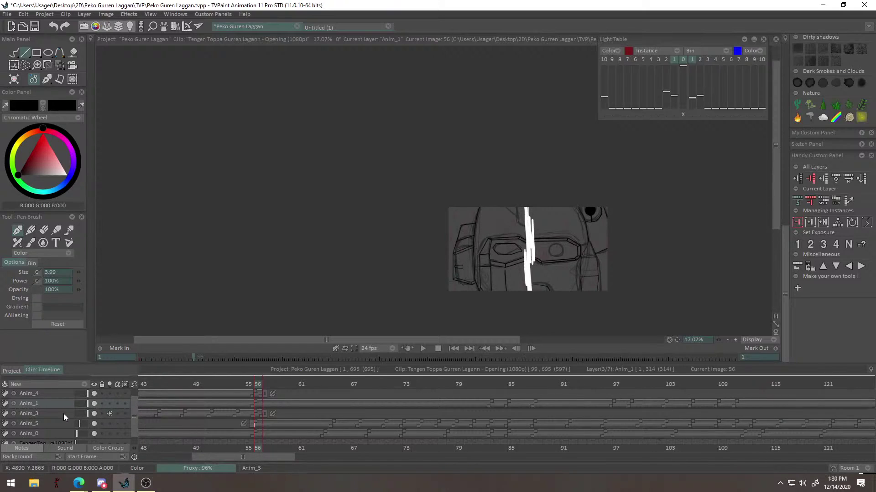
Move the inked robot drawing at frame 56 from layer Anim_1 to layer Anim_3 and extend Anim_3 to frame 64.
click(14, 404)
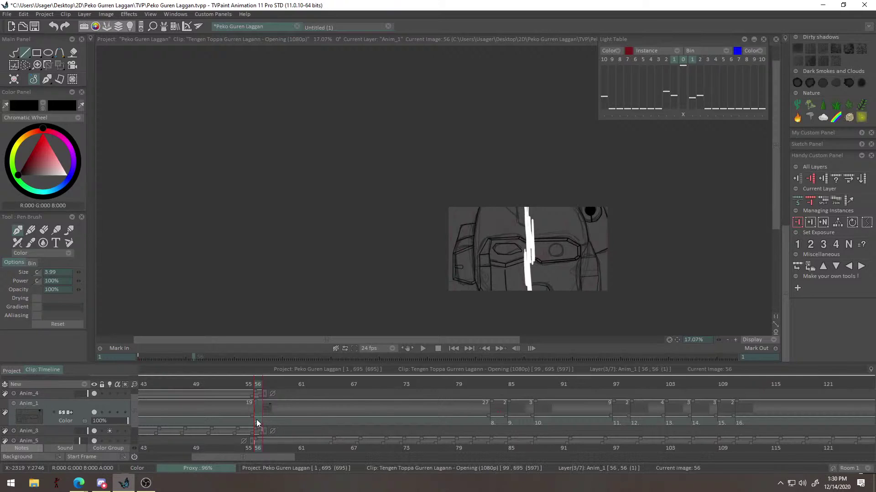
click(279, 432)
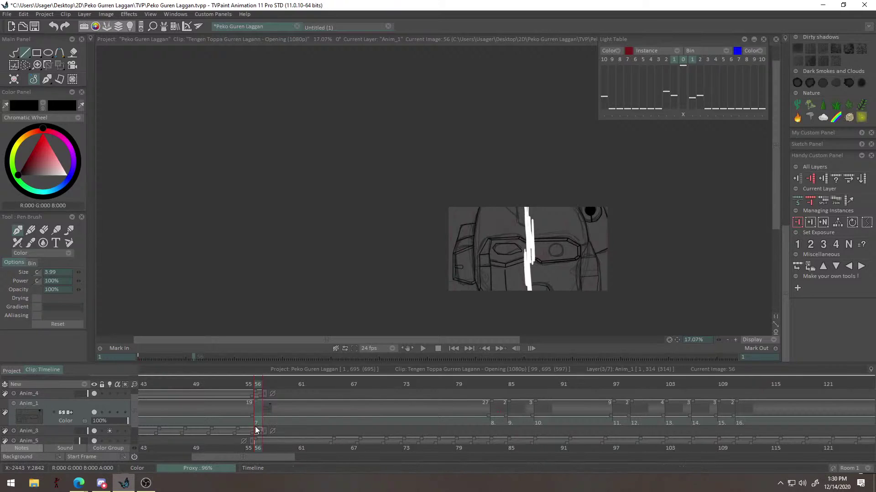
mouse_move(263, 432)
mouse_down()
mouse_move(325, 438)
mouse_move(275, 439)
mouse_move(280, 433)
mouse_up()
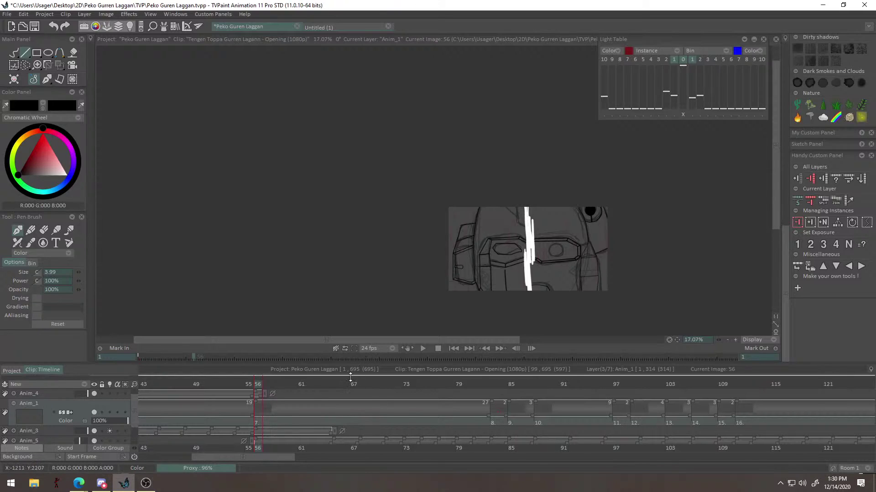
Extend layer Anim_3 to frame 74 in the clip timeline.
drag(337, 385, 353, 385)
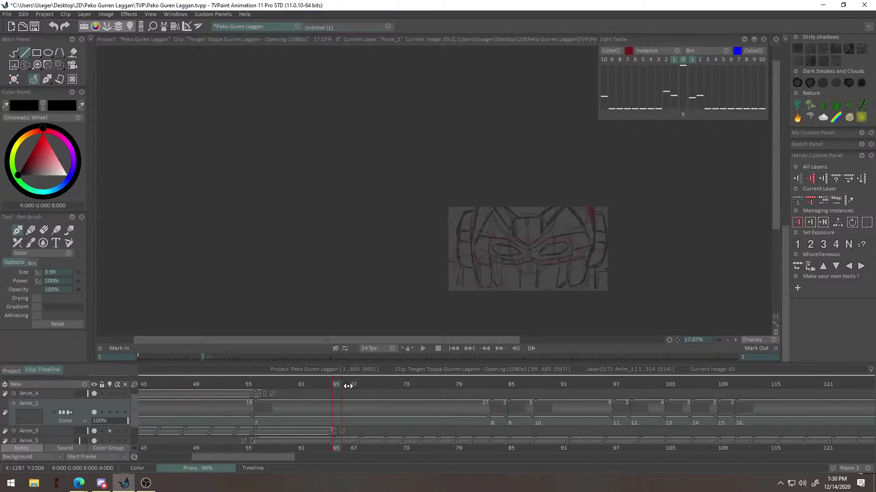
key(ctrl+z)
drag(335, 431, 415, 440)
Step back and forth through the frames to check the drawings on the extended Anim_3 layer.
key(Left)
key(Left)
key(Left)
key(Left)
key(Left)
key(Left)
key(Left)
key(Left)
key(Left)
key(Left)
key(Left)
key(Left)
key(Left)
key(Right)
key(Right)
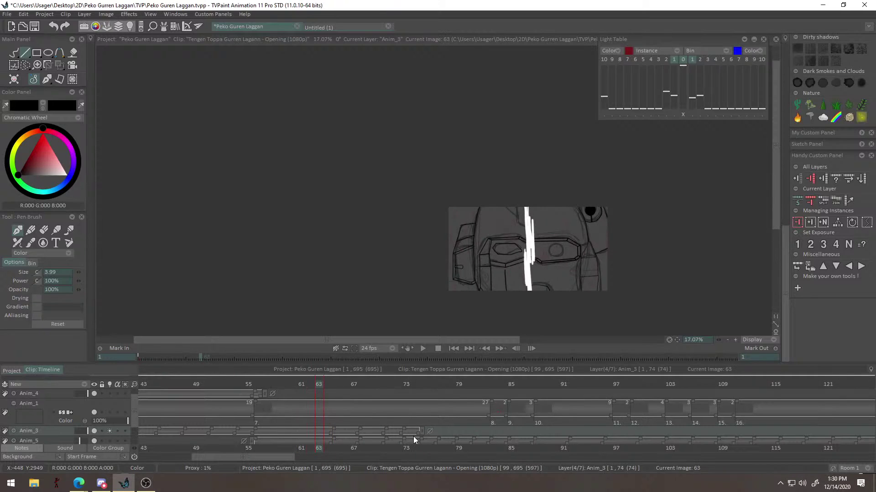
key(Right)
key(Right)
Return to frame 56 and erase the slanted and vertical outer edges of the left cheek blocks beside the ear panel.
drag(402, 231, 338, 180)
drag(515, 190, 499, 220)
mouse_move(312, 387)
mouse_down()
mouse_move(293, 390)
mouse_move(343, 394)
mouse_move(259, 411)
mouse_move(303, 414)
mouse_move(261, 437)
mouse_up()
key(e)
drag(268, 221, 326, 180)
drag(224, 259, 268, 189)
mouse_move(264, 261)
mouse_down()
mouse_move(302, 170)
mouse_move(263, 237)
mouse_move(278, 193)
mouse_move(267, 192)
mouse_move(270, 271)
mouse_up()
drag(264, 203, 267, 280)
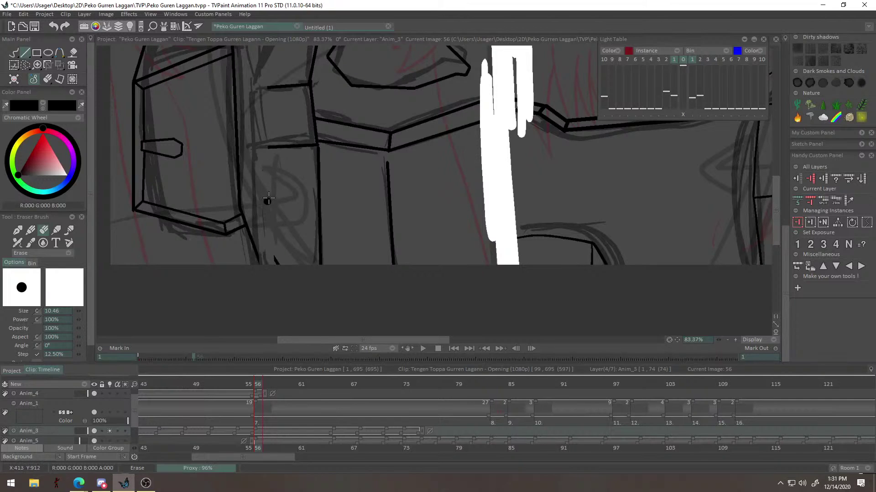
mouse_move(263, 183)
mouse_down()
mouse_move(267, 287)
mouse_move(262, 212)
mouse_up()
Re-ink the lower left cheek block's outer vertical edge closer to its inner side, down to the line below the ear panel.
key(b)
drag(265, 292, 264, 282)
key(ctrl+z)
right_click(269, 292)
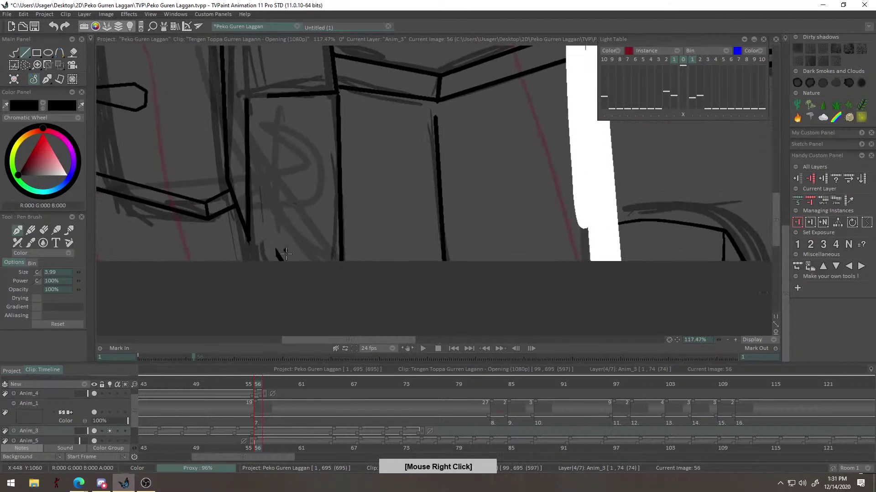
Erase the leftover stroke below the left cheek block and the overshoot where its outer edge meets the ear panel's line.
key(e)
drag(274, 246, 296, 283)
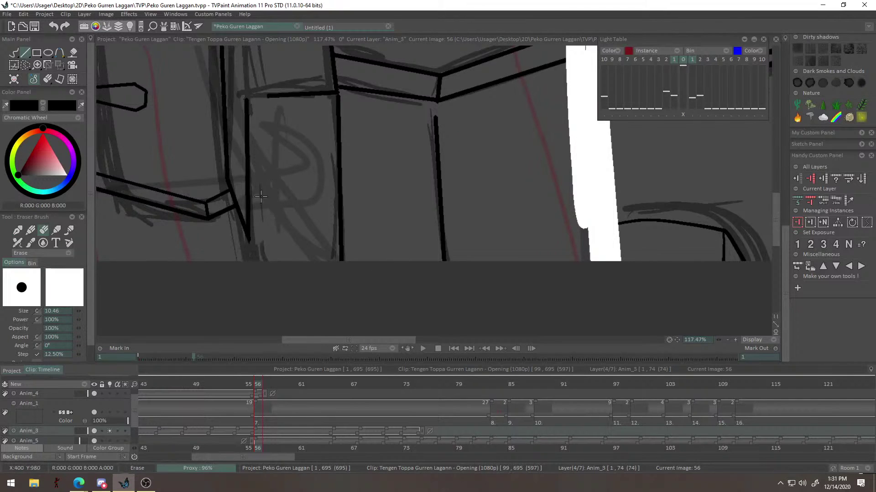
mouse_move(250, 241)
mouse_down()
mouse_move(278, 280)
mouse_move(263, 276)
mouse_up()
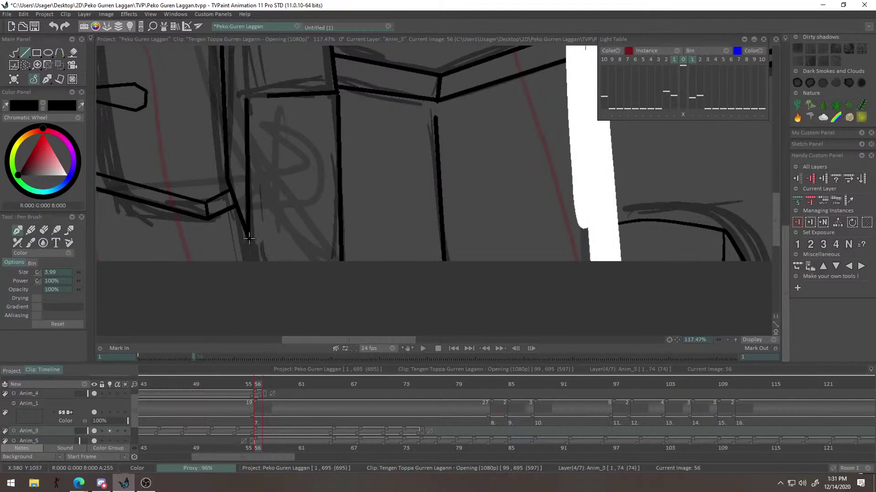
drag(267, 96, 276, 219)
scroll(276, 220, up, 3)
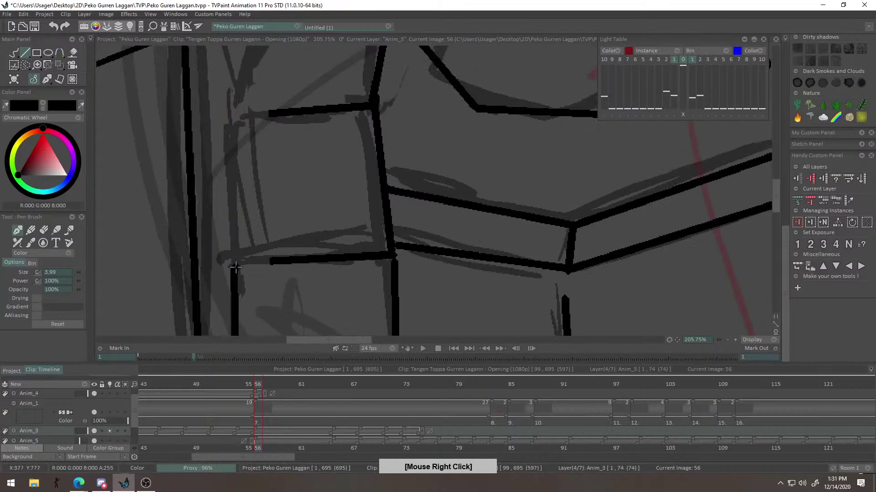
Collapse the expanded Anim_1 layer in the timeline.
alt+right_click(388, 273)
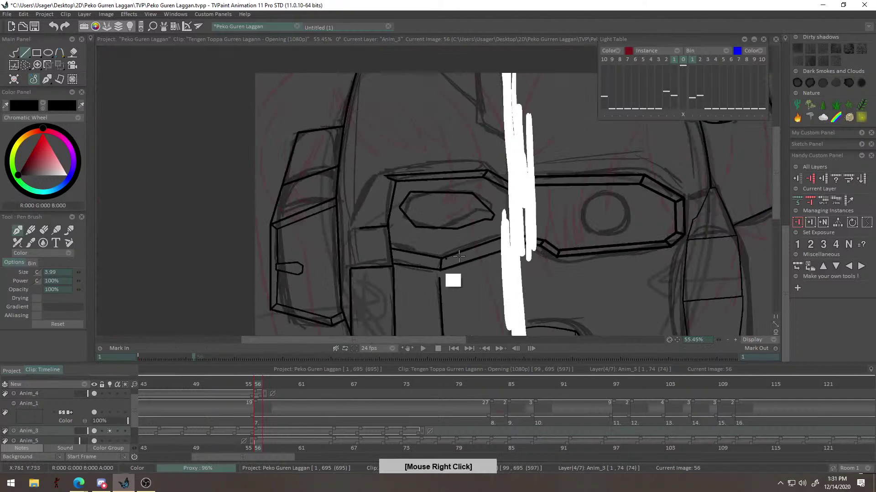
alt+right_click(436, 266)
drag(387, 250, 390, 269)
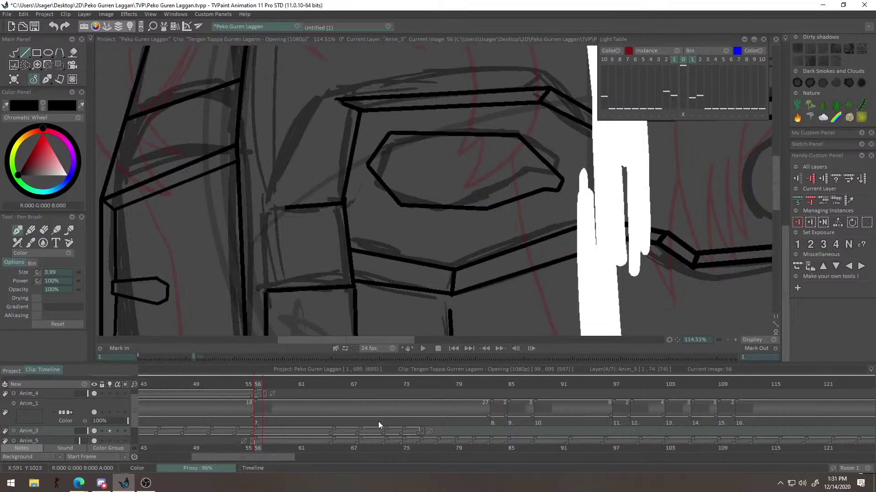
click(31, 423)
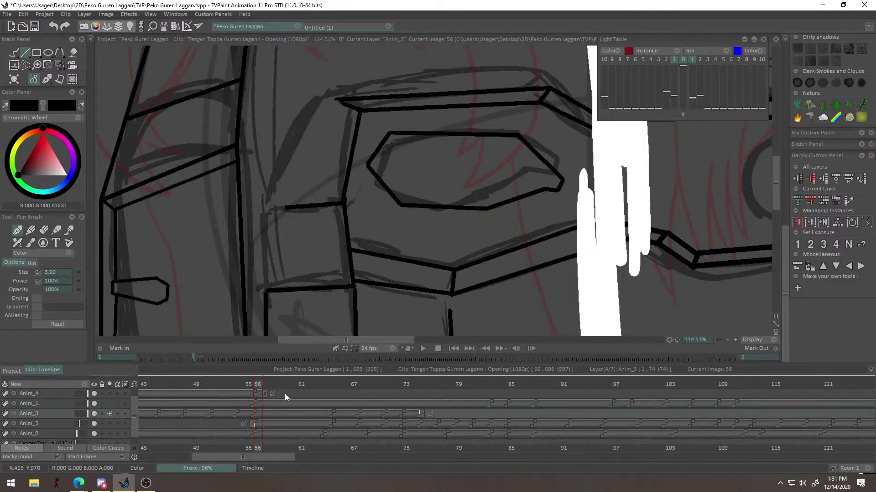
Try to ink the outer vertical edge of the middle cheek block, beside the left eye frame's lower corner, at frame 56.
drag(272, 229, 267, 223)
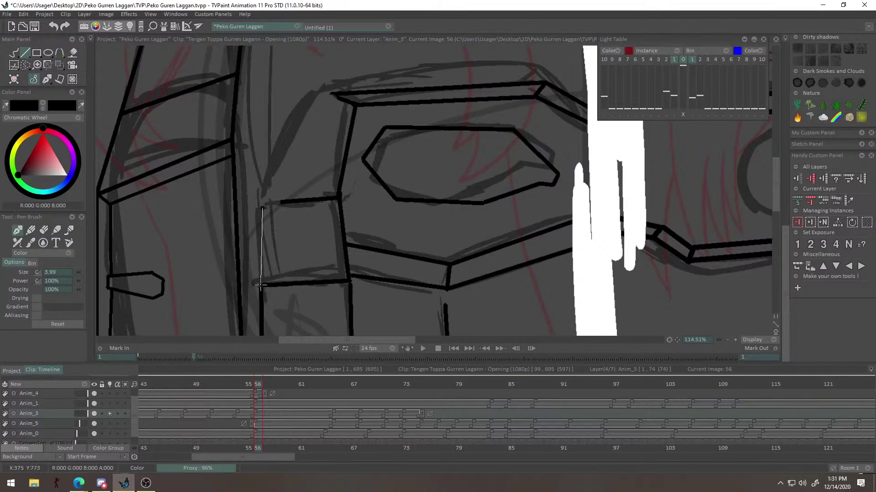
drag(260, 285, 260, 286)
alt+right_click(304, 222)
key(ctrl+z)
drag(238, 204, 242, 314)
key(ctrl+z)
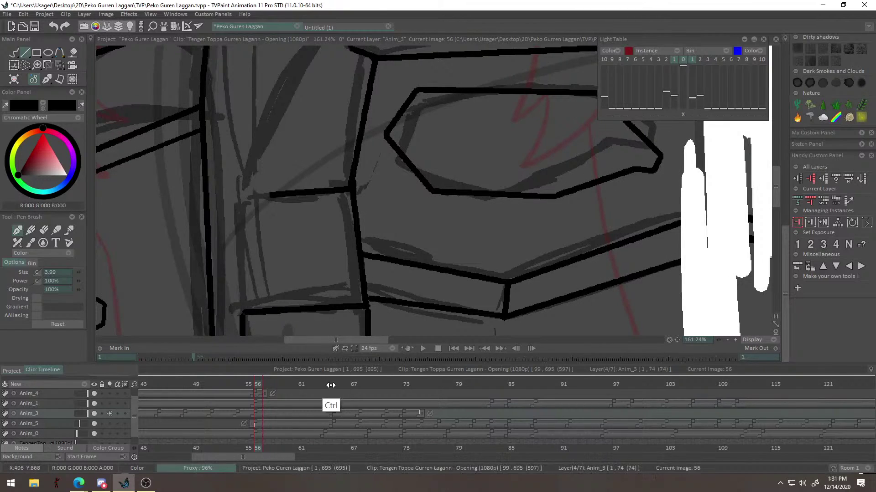
Scrub the timeline back to frame 56 and erase the top edge of the middle left cheek block.
click(334, 389)
drag(335, 387, 261, 387)
alt+drag(361, 203, 367, 256)
drag(233, 230, 337, 221)
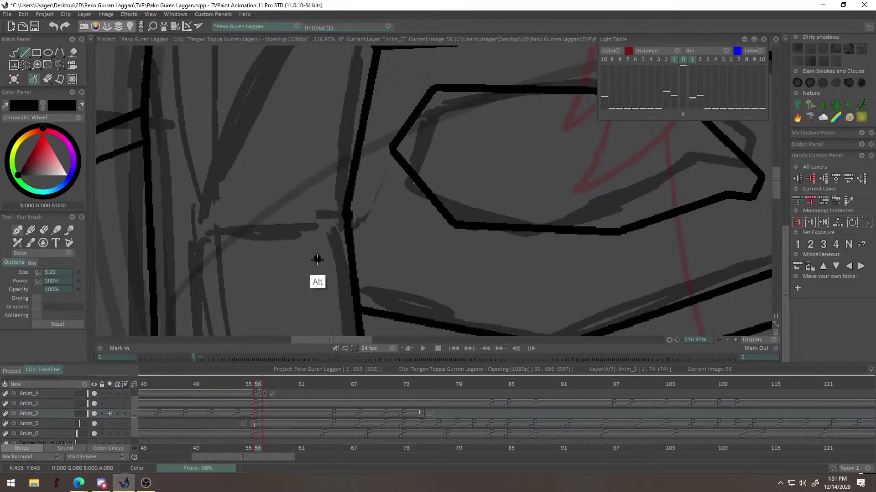
Re-ink the middle left cheek block's top edge, ink its outer edge down to the lower block, and clean up the strokes.
alt+drag(317, 259, 395, 209)
alt+right_click(390, 208)
drag(410, 170, 423, 166)
mouse_move(395, 192)
mouse_down()
mouse_move(321, 221)
mouse_move(398, 213)
mouse_move(391, 206)
mouse_up()
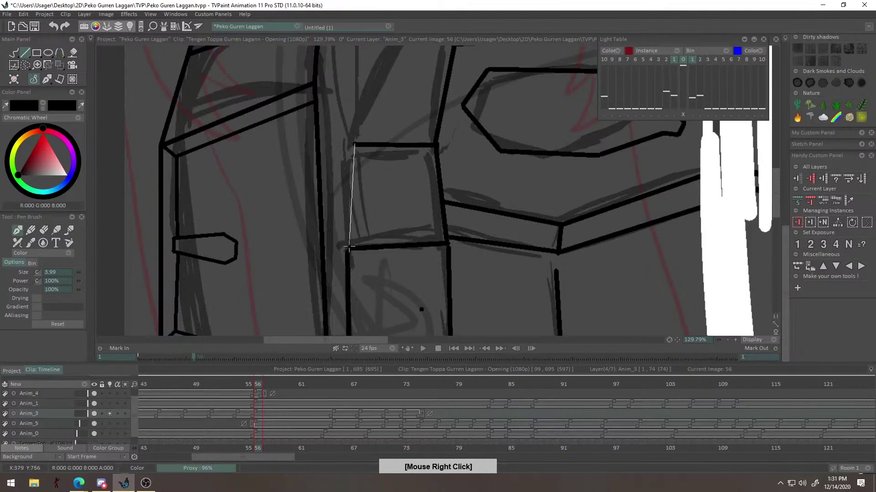
drag(350, 245, 349, 247)
mouse_move(374, 172)
mouse_down()
mouse_move(356, 168)
mouse_move(334, 120)
mouse_up()
key(e)
click(381, 258)
Ink the upper cheek block's slanted outer edge and join its upper end to the left eye frame's outer corner.
mouse_move(351, 274)
alt+mouse_down()
mouse_move(342, 208)
mouse_move(319, 287)
alt+mouse_up()
mouse_move(349, 224)
alt+mouse_down()
mouse_move(338, 195)
mouse_move(330, 319)
alt+mouse_up()
alt+drag(335, 166, 311, 309)
alt+drag(305, 196, 290, 239)
key(b)
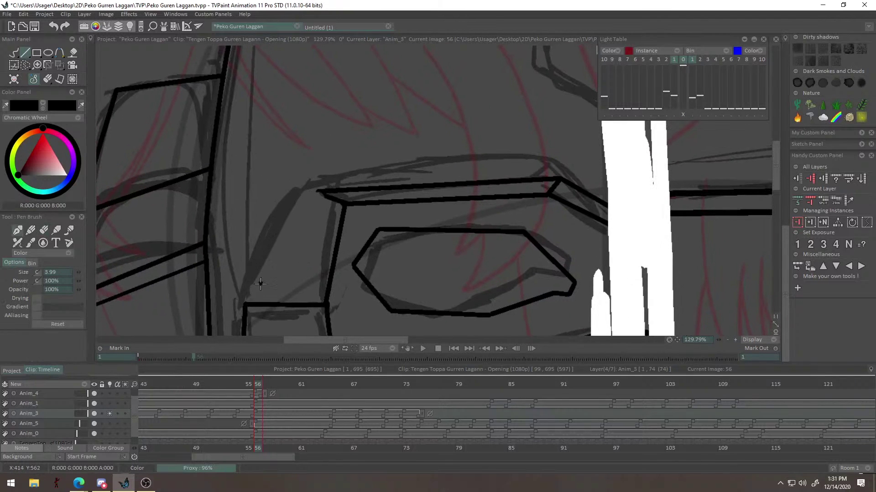
drag(300, 190, 302, 189)
alt+right_click(361, 189)
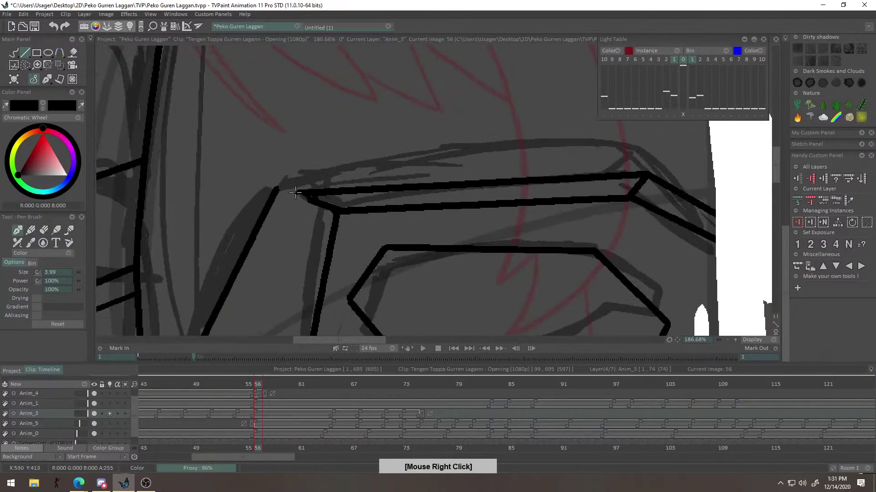
mouse_move(440, 197)
alt+mouse_down()
mouse_move(425, 239)
mouse_move(386, 251)
alt+mouse_up()
Erase the left eye frame's upper line and re-ink it from the cheek block's outer corner to the frame's inner bend.
key(e)
drag(581, 229, 263, 243)
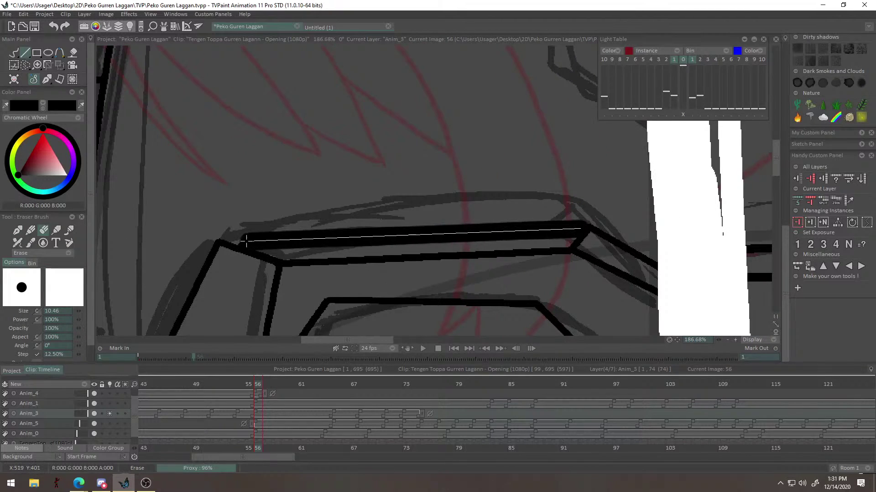
shift+right_click(262, 244)
key(e)
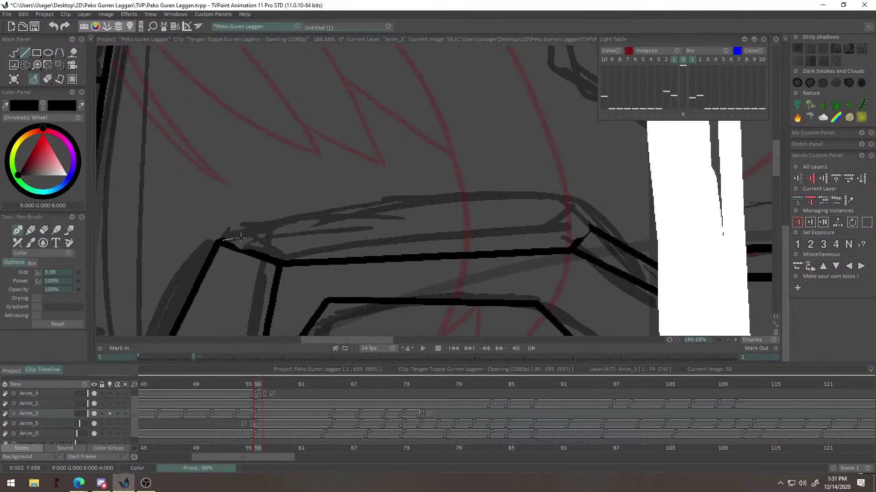
shift+right_click(588, 228)
Ink the short diagonal joining the two upper lines of the left eye frame at the inner bend.
scroll(592, 237, up, 3)
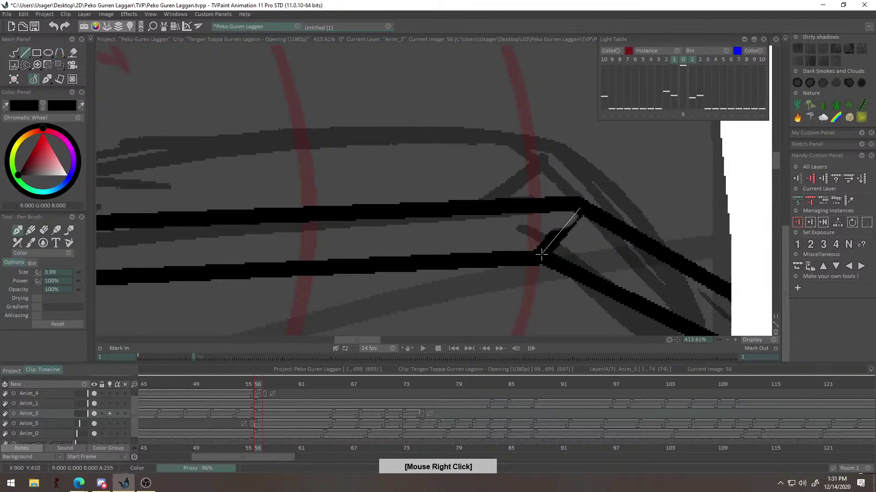
drag(541, 255, 540, 257)
drag(434, 235, 661, 238)
drag(119, 279, 310, 234)
alt+right_click(306, 234)
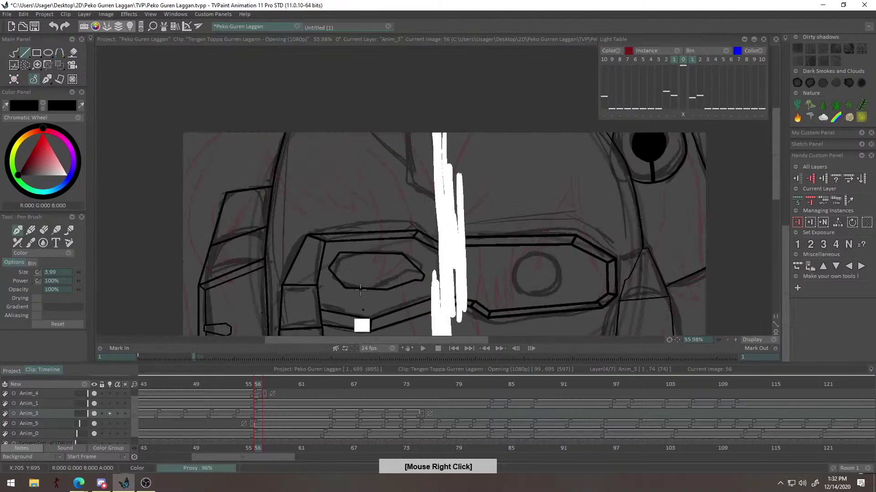
Go to frame 65 on the Anim_3 layer and reduce the pen brush size to 5.49.
drag(357, 258, 323, 261)
drag(391, 270, 362, 289)
mouse_move(260, 384)
mouse_down()
mouse_move(242, 384)
mouse_move(336, 434)
mouse_up()
alt+right_click(372, 274)
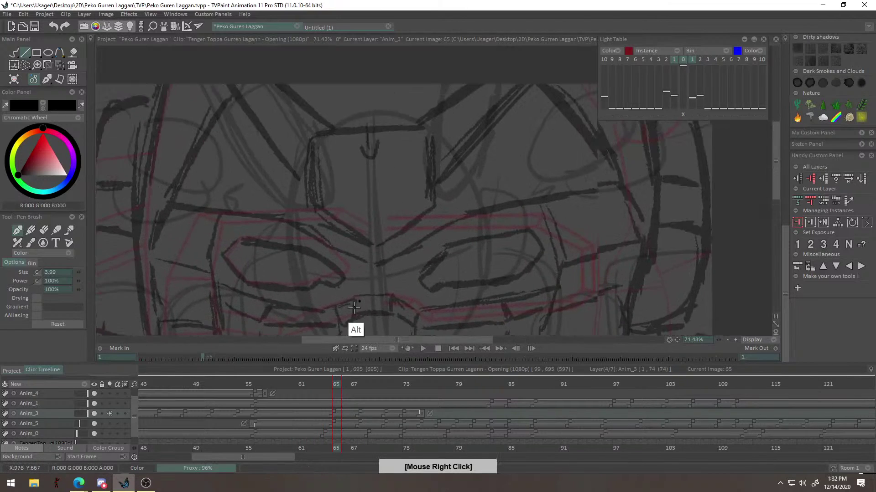
alt+right_click(344, 255)
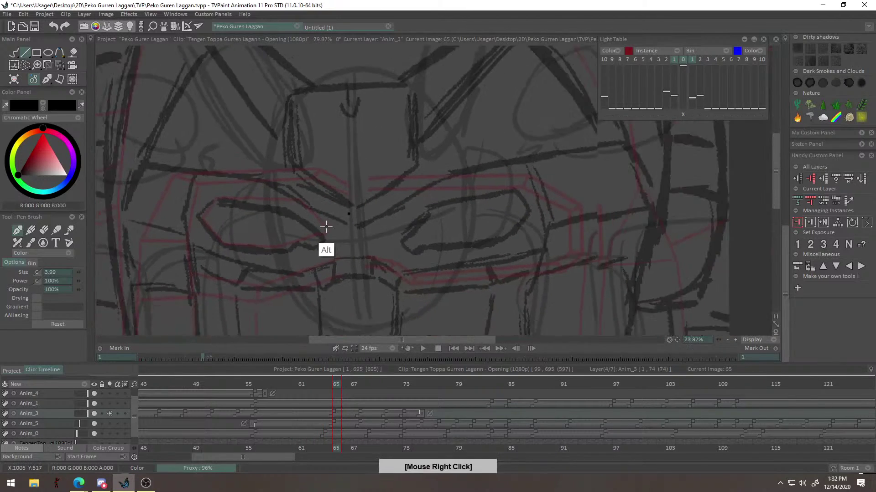
alt+right_click(262, 236)
click(77, 273)
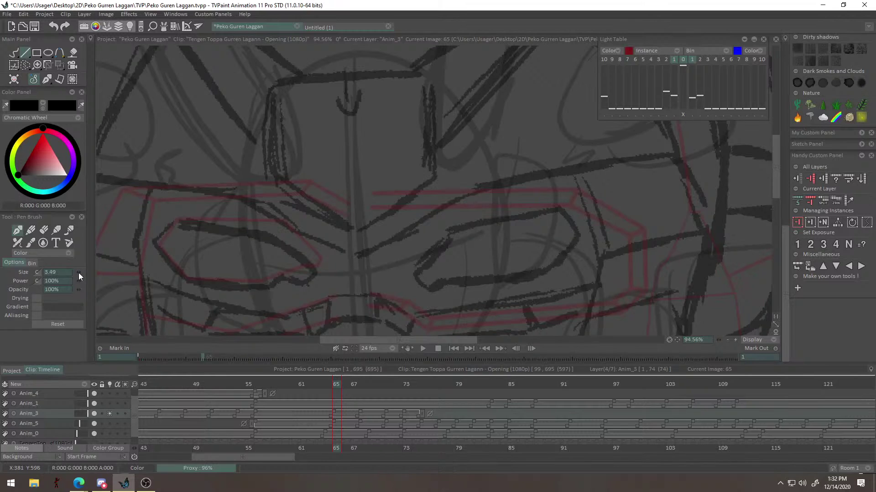
Ink the left brow line from its outer corner above the left eye down to the centre of the nose bridge.
alt+drag(138, 190, 210, 181)
drag(283, 180, 335, 195)
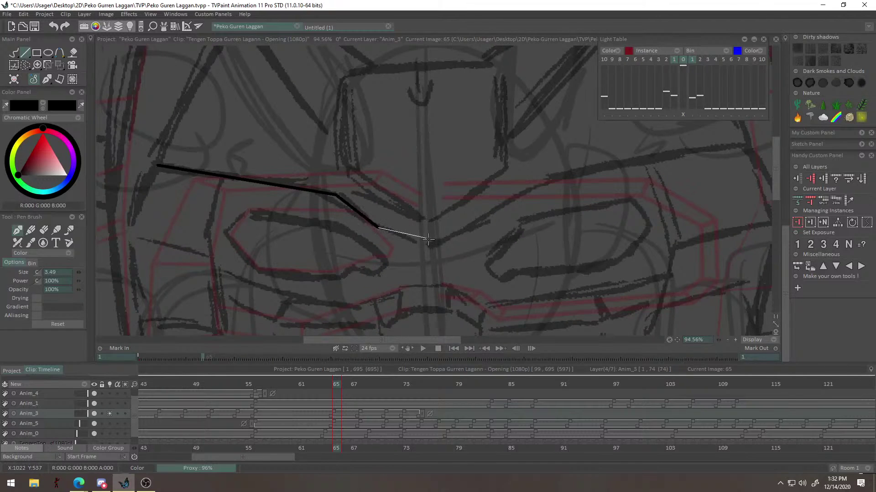
key(Page_Up)
key(Page_Down)
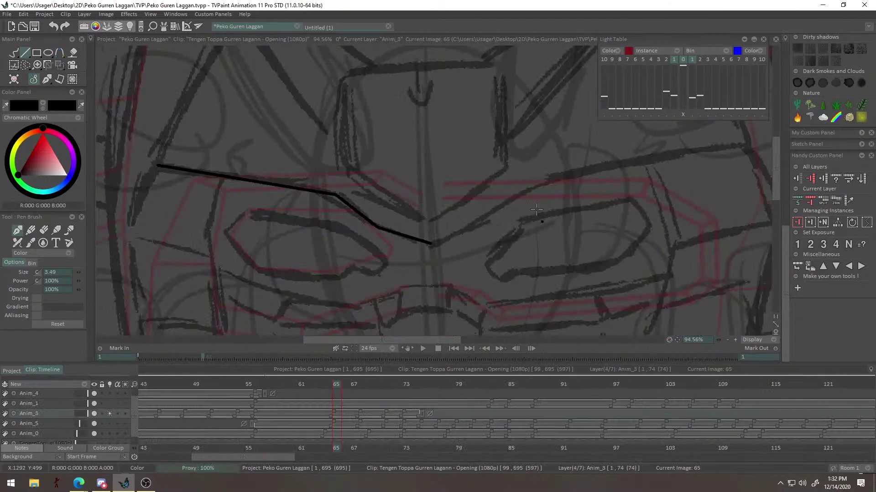
Try to ink the first segment of the right brow line rising from the nose bridge.
alt+right_click(485, 226)
drag(426, 239, 377, 275)
mouse_move(428, 258)
mouse_down()
mouse_move(436, 251)
mouse_move(365, 308)
mouse_up()
alt+right_click(499, 234)
drag(427, 238, 384, 265)
drag(456, 242, 571, 220)
drag(363, 284, 557, 231)
key(ctrl+z)
key(ctrl+z)
Ink the closed angular outline of the left eye, including the notch at its inner lower corner.
drag(383, 303, 461, 248)
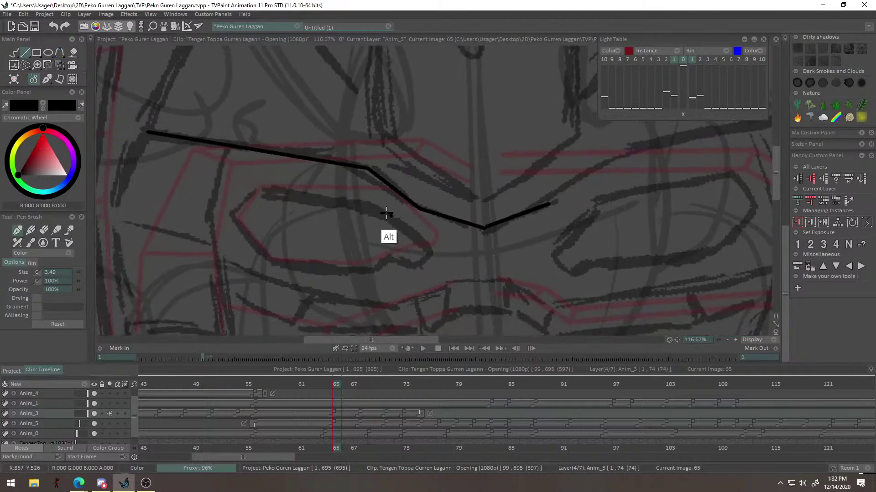
drag(264, 190, 262, 190)
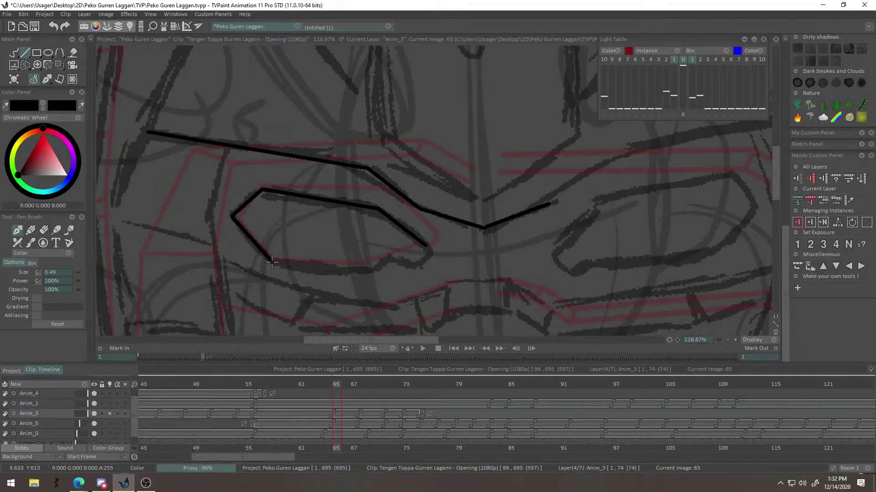
drag(367, 271, 371, 272)
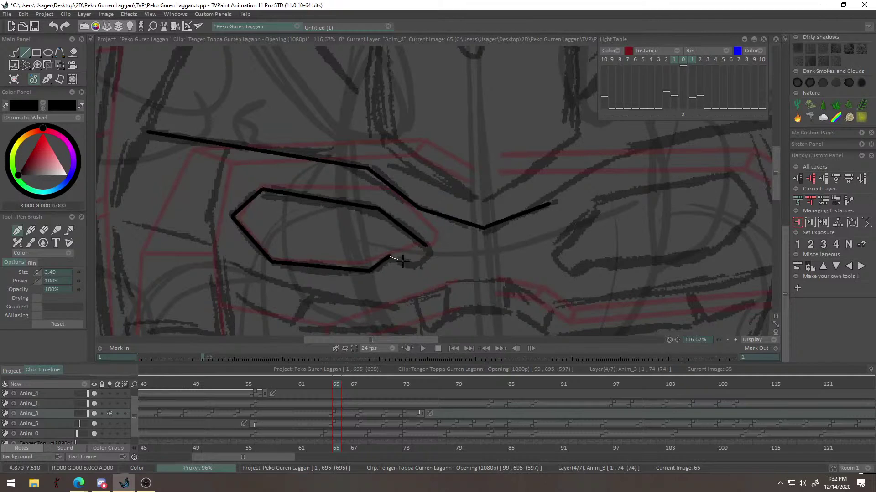
mouse_move(442, 233)
mouse_down()
mouse_move(442, 204)
mouse_move(410, 226)
mouse_move(415, 199)
mouse_up()
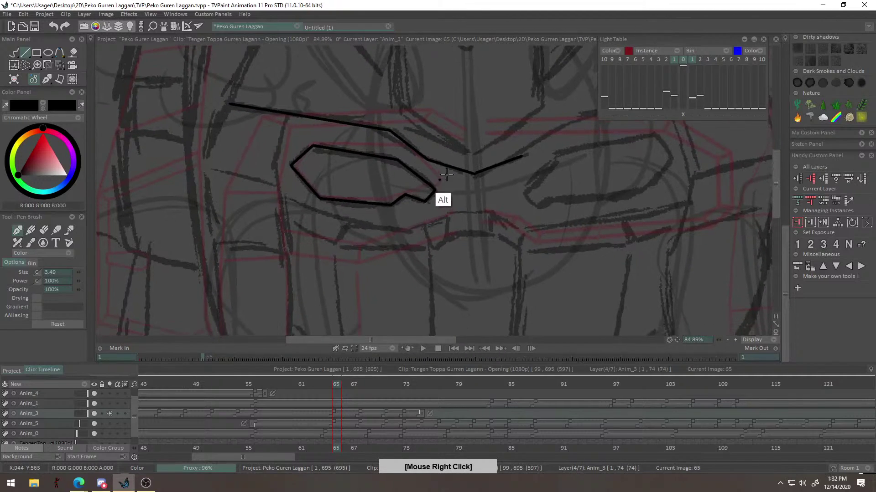
Erase the short right brow stroke rising from the nose bridge.
drag(464, 155, 437, 175)
scroll(465, 159, up, 2)
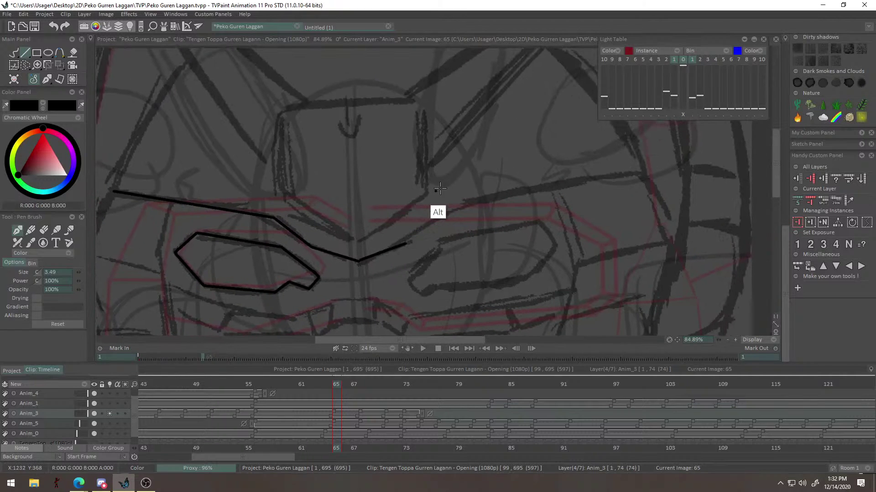
right_click(441, 204)
mouse_move(457, 203)
mouse_down()
mouse_move(456, 225)
mouse_move(444, 230)
mouse_up()
scroll(444, 229, up, 1)
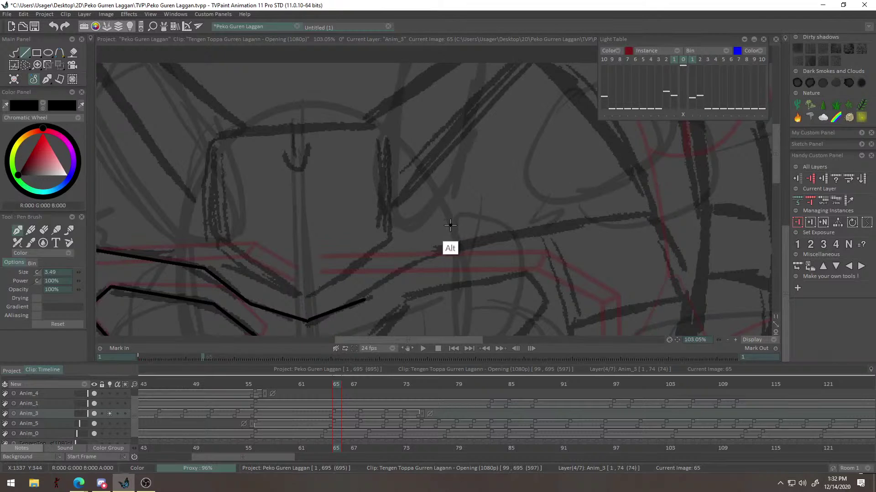
drag(450, 234, 463, 209)
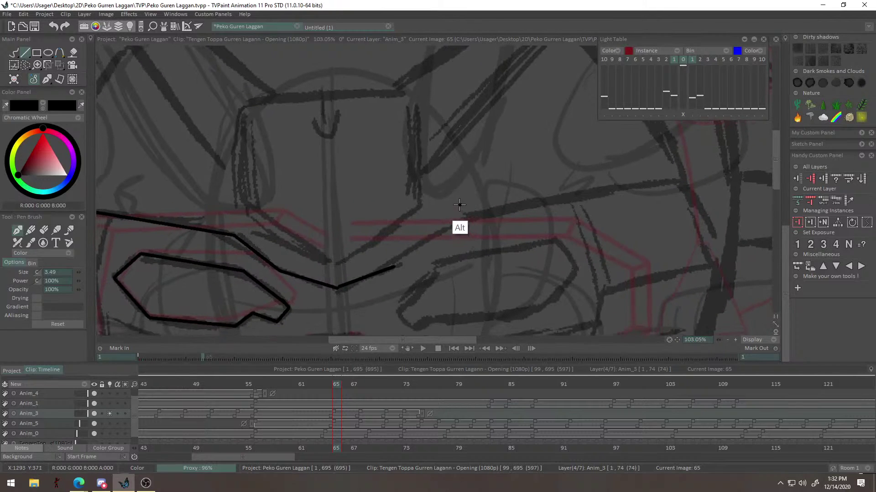
alt+right_click(456, 214)
mouse_move(379, 290)
mouse_down()
mouse_move(461, 201)
mouse_move(425, 257)
mouse_move(372, 265)
mouse_move(475, 240)
mouse_move(480, 205)
mouse_up()
key(e)
key(b)
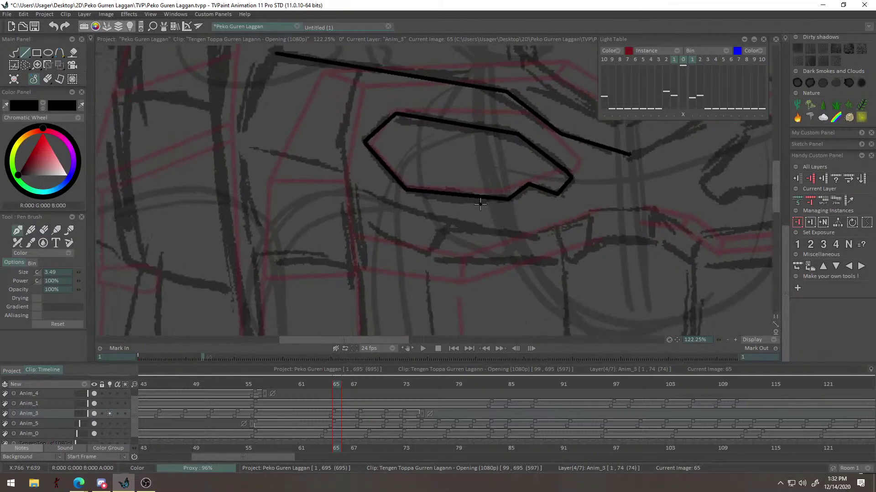
Try to ink the outer and lower edges of the upper left cheek block from the brow line's outer end.
drag(311, 148, 345, 230)
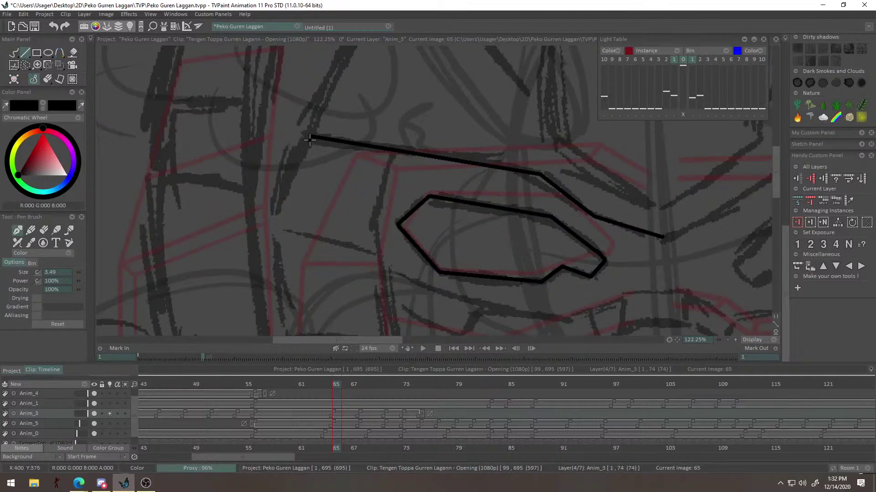
shift+click(278, 223)
shift+click(373, 247)
key(ctrl+z)
key(ctrl+z)
Ink the outer, inner and lower edges of the upper left cheek block below the brow line.
shift+click(279, 226)
click(372, 240)
mouse_move(390, 272)
mouse_down()
mouse_move(377, 171)
mouse_move(308, 205)
mouse_move(385, 233)
mouse_up()
right_click(362, 209)
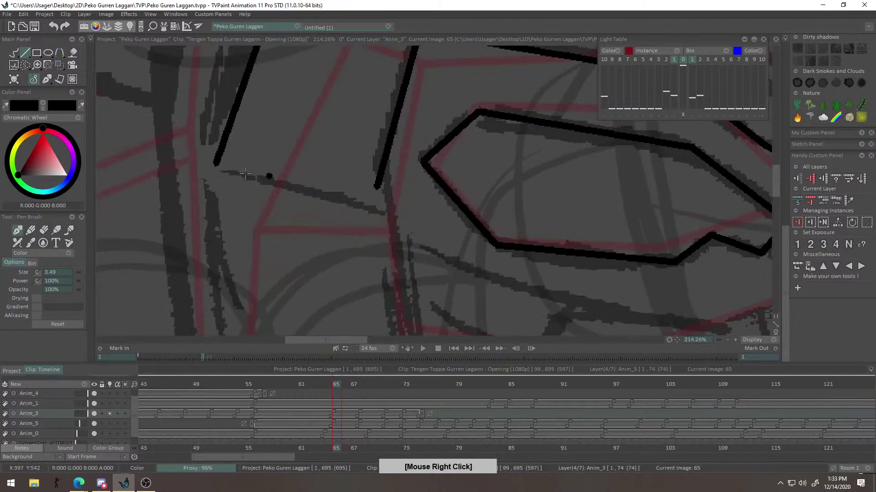
shift+click(374, 187)
Ink the middle left cheek block's inner, outer and lower edges beneath the upper block.
scroll(374, 192, down, 5)
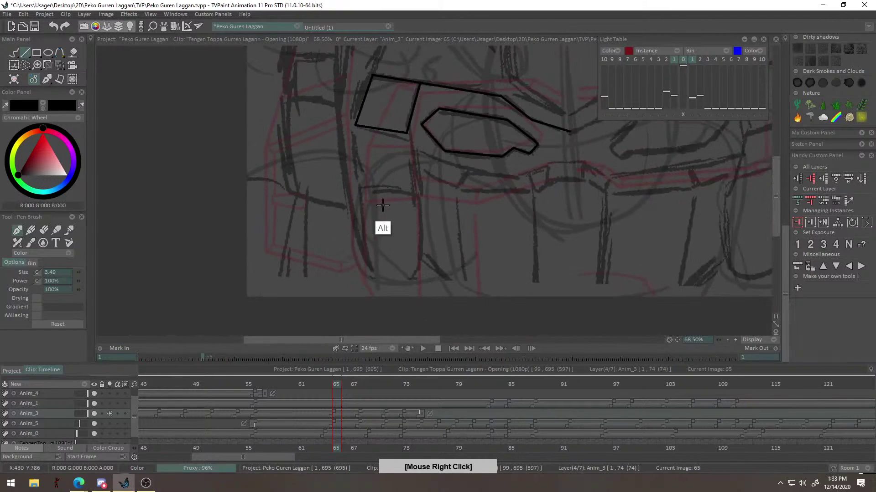
scroll(429, 200, up, 1)
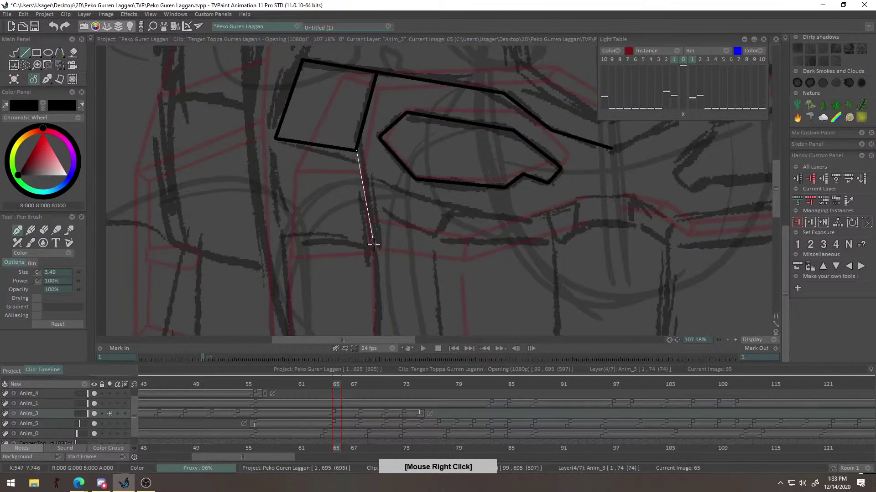
shift+click(373, 245)
shift+click(284, 237)
scroll(297, 228, down, 1)
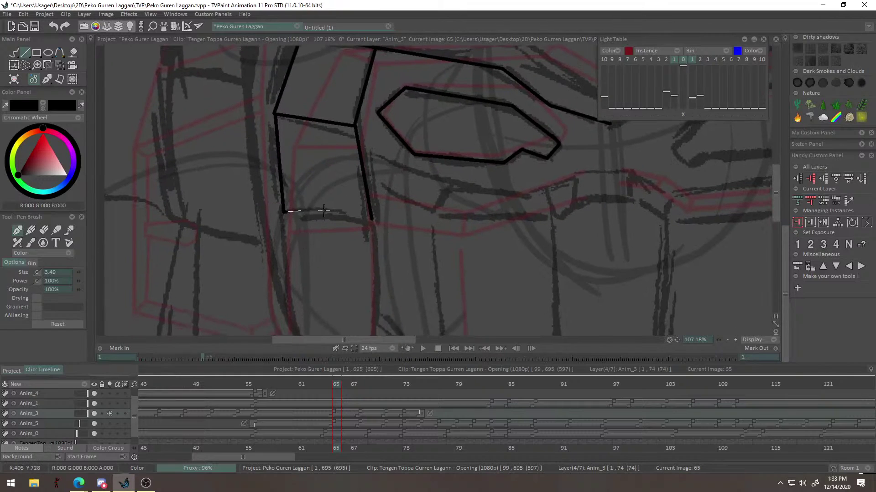
shift+click(372, 219)
Ink the lower left cheek block's bent outer edge down to its bottom tip and its inner vertical edge back up.
scroll(296, 149, down, 3)
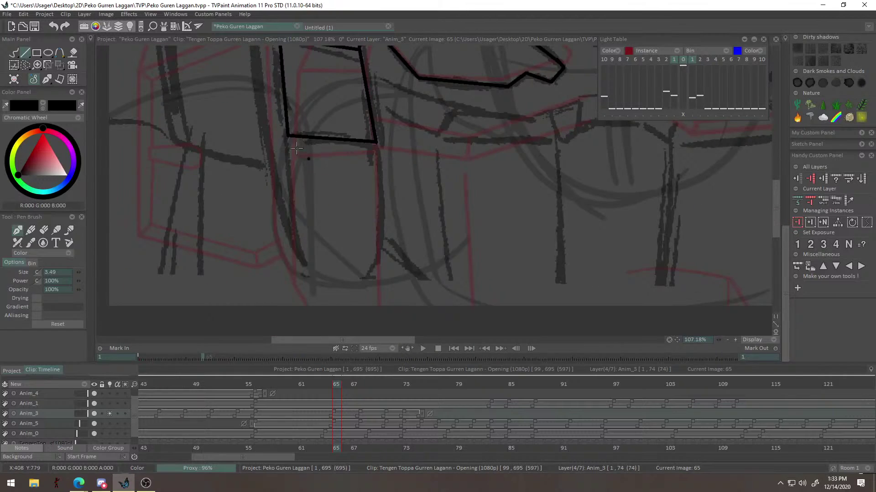
shift+click(303, 263)
shift+click(372, 300)
drag(373, 156, 376, 143)
drag(383, 142, 296, 266)
mouse_move(455, 132)
mouse_down()
mouse_move(410, 161)
mouse_move(360, 165)
mouse_up()
drag(389, 160, 358, 205)
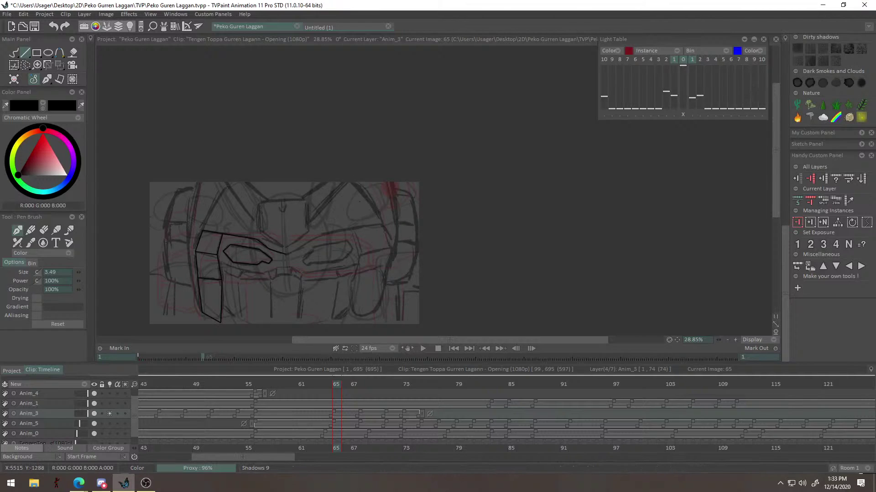
key(alt+Tab)
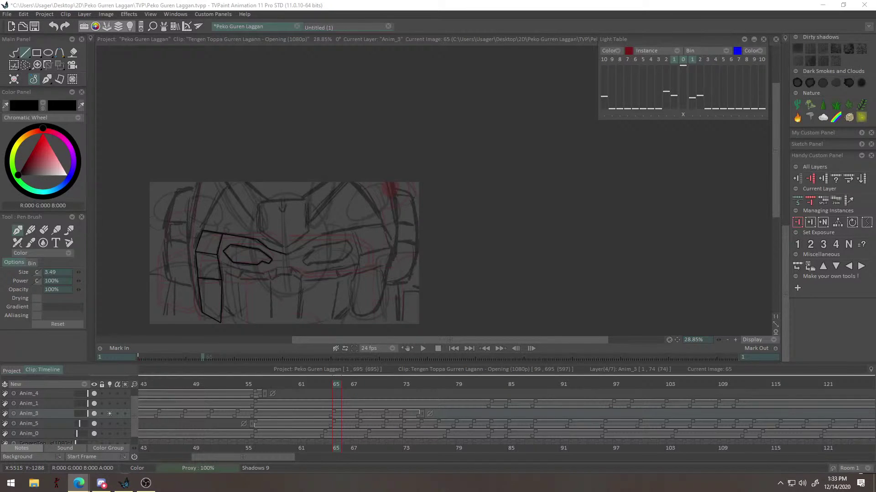
drag(280, 275, 308, 219)
drag(308, 219, 418, 234)
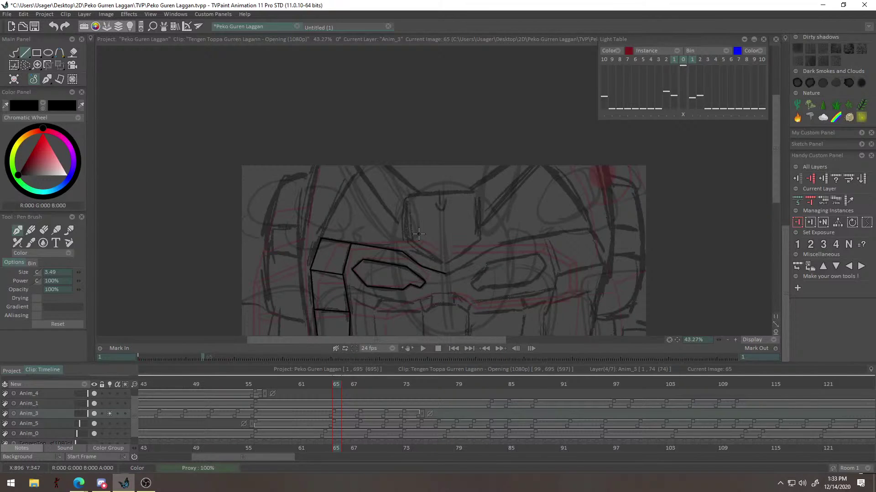
Ink the forehead crest's left vertical edge and its diagonal lower left edge down to the point above the brow's centre.
drag(430, 191, 318, 174)
drag(313, 237, 377, 284)
alt+right_click(391, 241)
drag(431, 224, 430, 205)
drag(375, 285, 465, 222)
key(ctrl+z)
mouse_move(377, 286)
mouse_down()
mouse_move(454, 218)
mouse_move(459, 224)
mouse_up()
drag(431, 271, 430, 152)
alt+right_click(367, 247)
key(ctrl+z)
key(ctrl+z)
drag(366, 247, 442, 164)
Ink the outer segment of the left under-eye strip, sloping from the cheek block's inner edge, with its upper, end and lower edges.
alt+right_click(469, 171)
alt+right_click(453, 181)
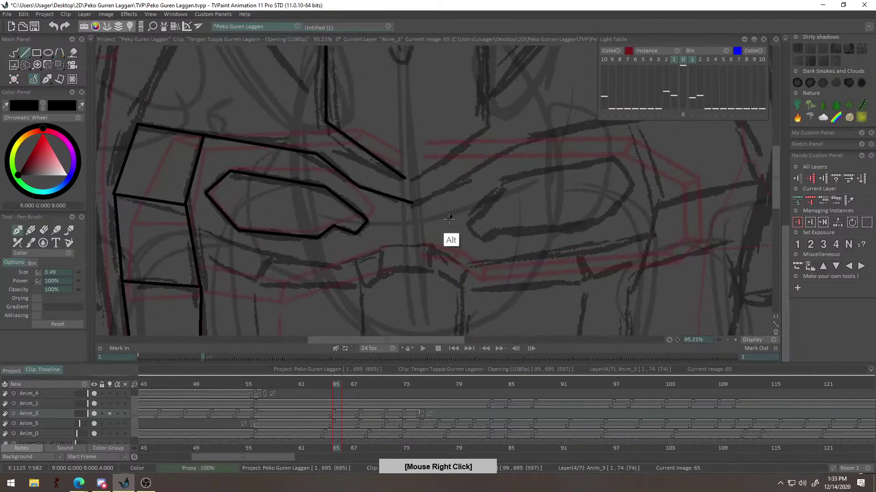
drag(431, 215, 446, 178)
drag(414, 204, 428, 186)
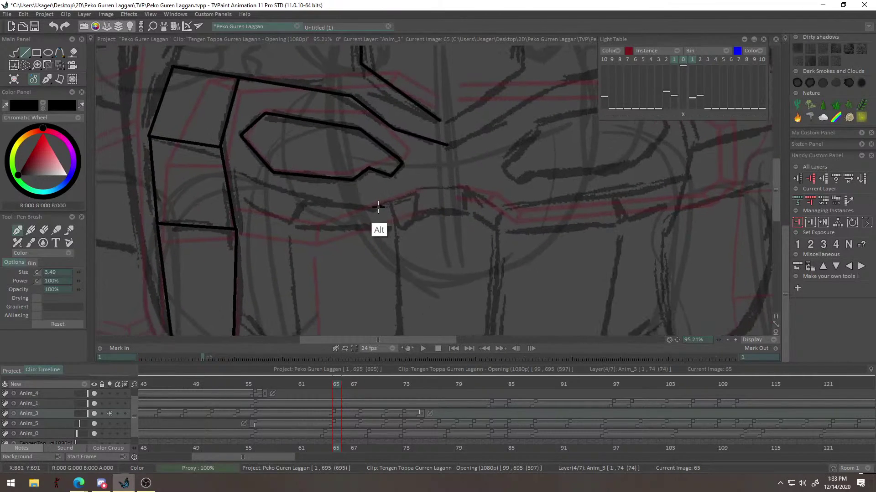
alt+right_click(324, 213)
drag(181, 149, 282, 196)
key(ctrl+z)
click(288, 195)
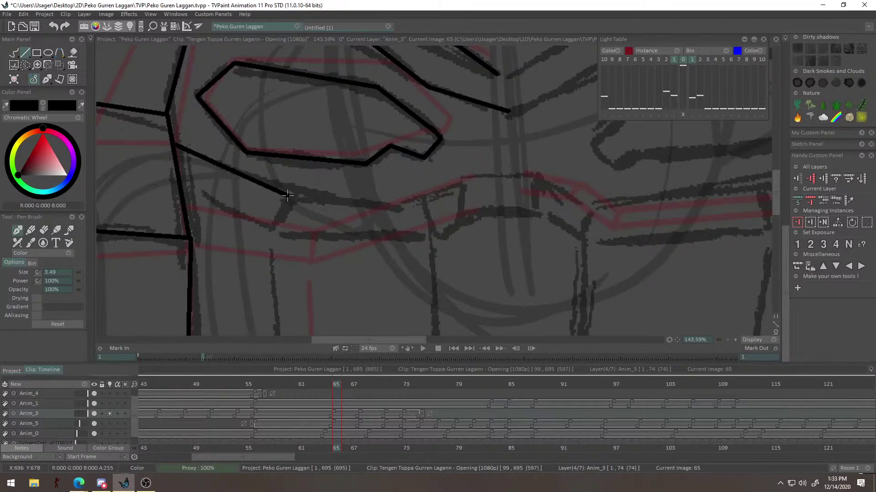
click(274, 233)
click(186, 193)
Ink the inner segment of the left under-eye strip with its upper edge, slanted inner end and lower edge.
alt+right_click(306, 214)
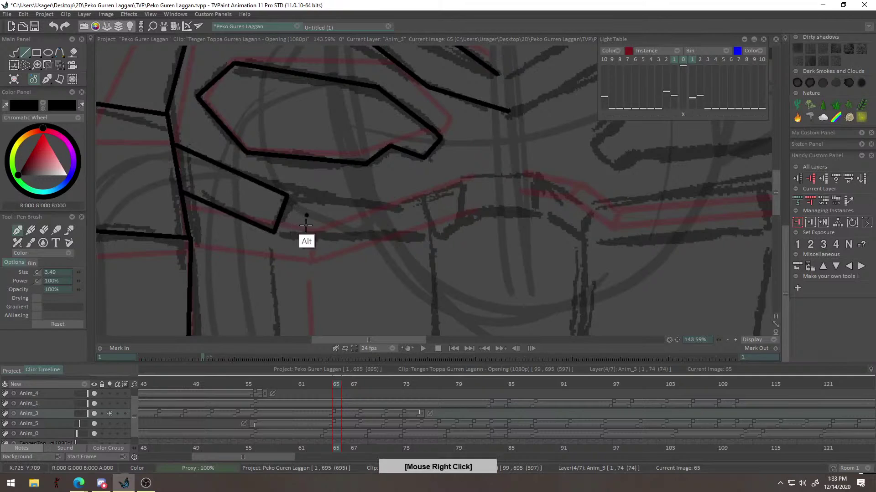
click(393, 258)
click(415, 299)
key(ctrl+z)
key(ctrl+z)
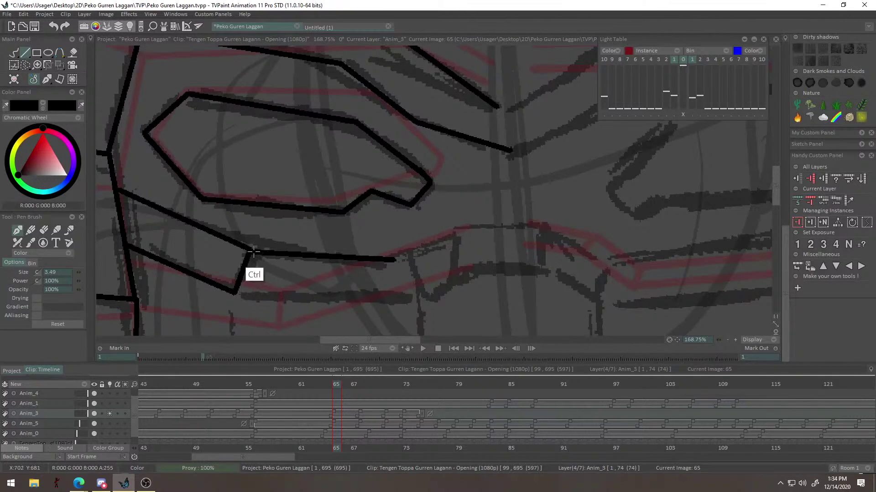
click(388, 259)
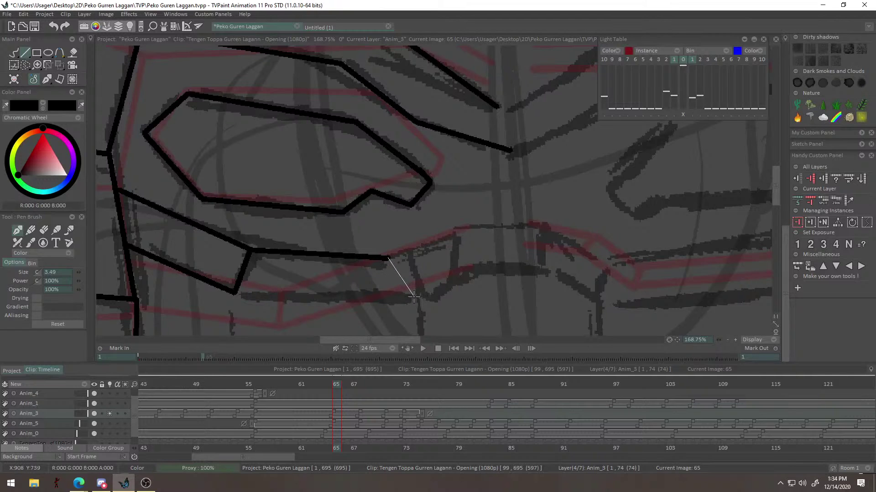
click(414, 299)
click(234, 295)
Rewind to frame 1, unmute the audio and play the animation through to review it.
drag(483, 272, 309, 260)
alt+right_click(381, 283)
drag(399, 240, 365, 230)
alt+right_click(370, 262)
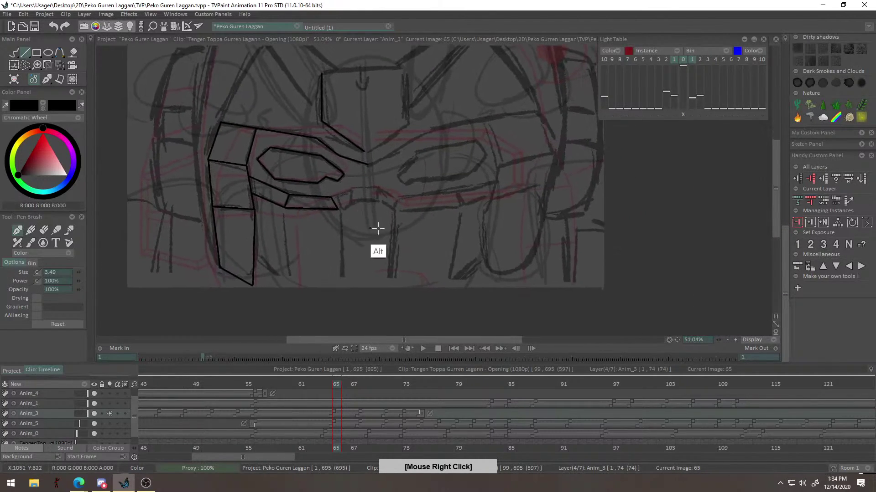
alt+right_click(369, 230)
drag(342, 261, 322, 269)
drag(329, 388, 101, 410)
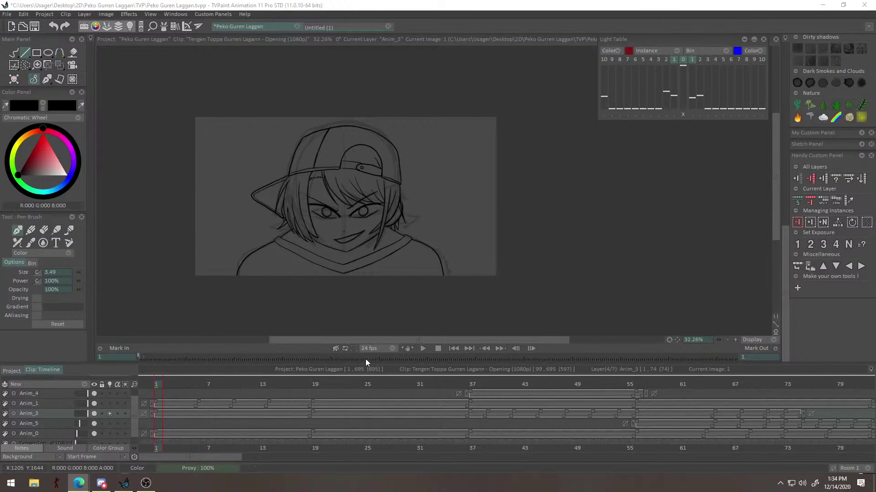
click(337, 349)
key(Return)
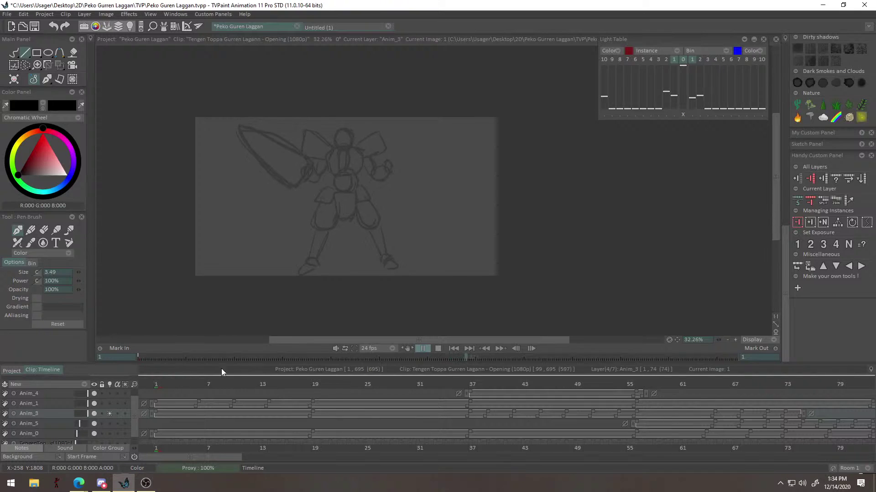
mouse_move(223, 386)
mouse_down()
mouse_move(88, 372)
mouse_move(2, 402)
mouse_up()
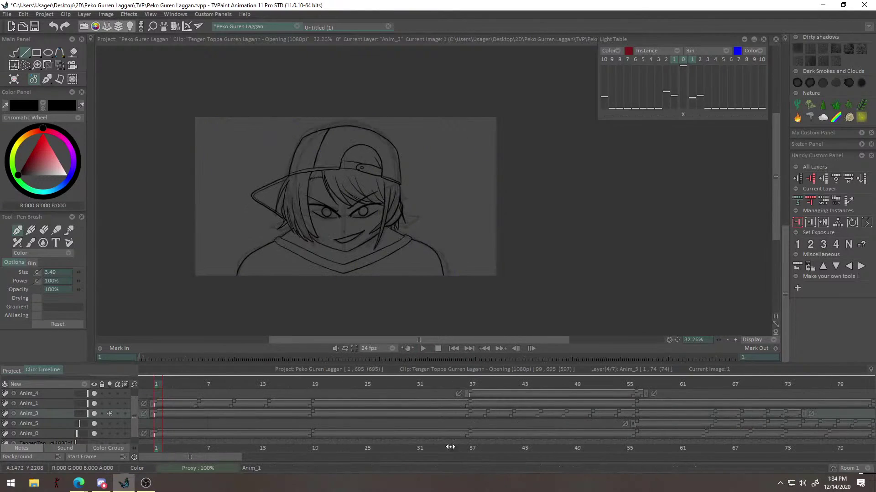
Go back to frame 65 and slightly lower the density of the rough sketch layer Anim_5.
click(647, 384)
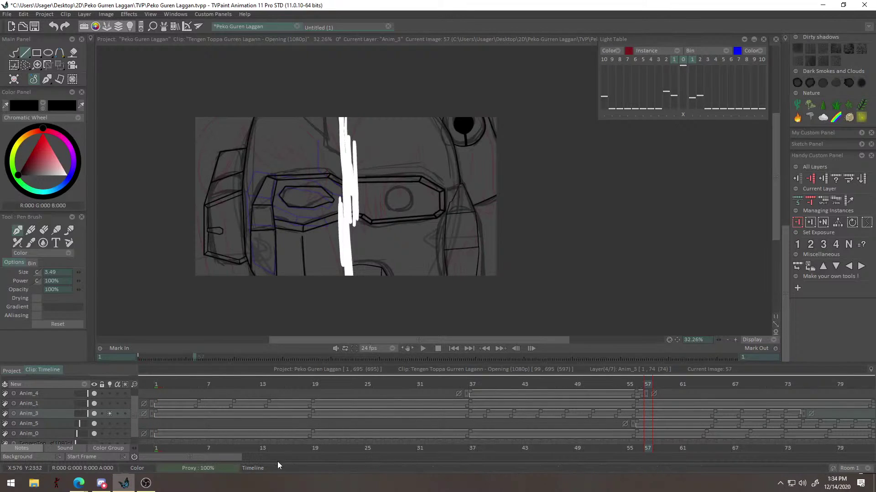
drag(233, 458, 266, 456)
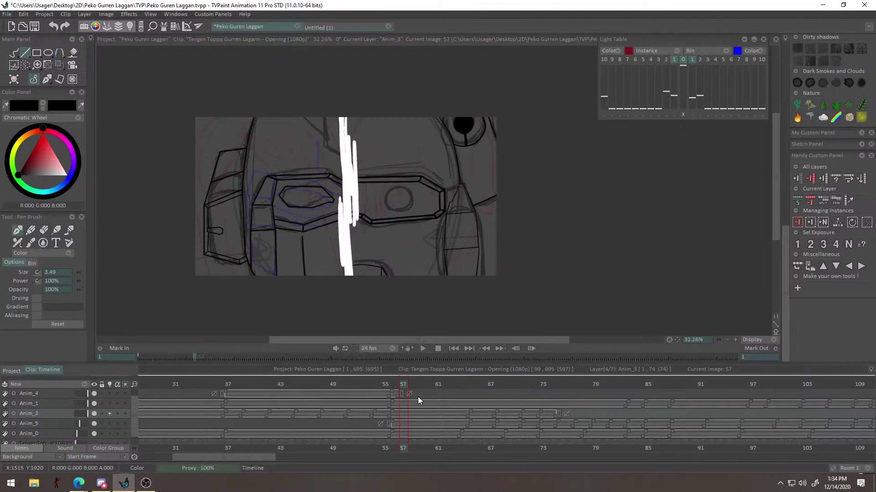
drag(428, 384, 473, 386)
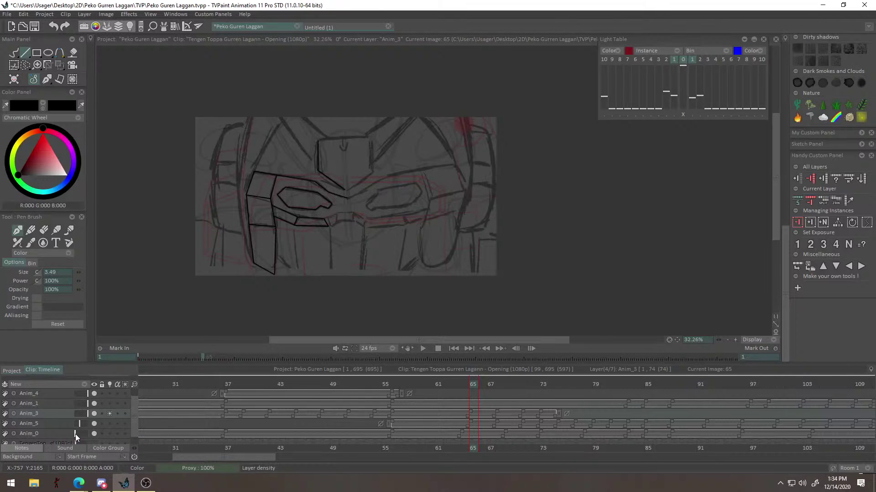
drag(79, 425, 77, 425)
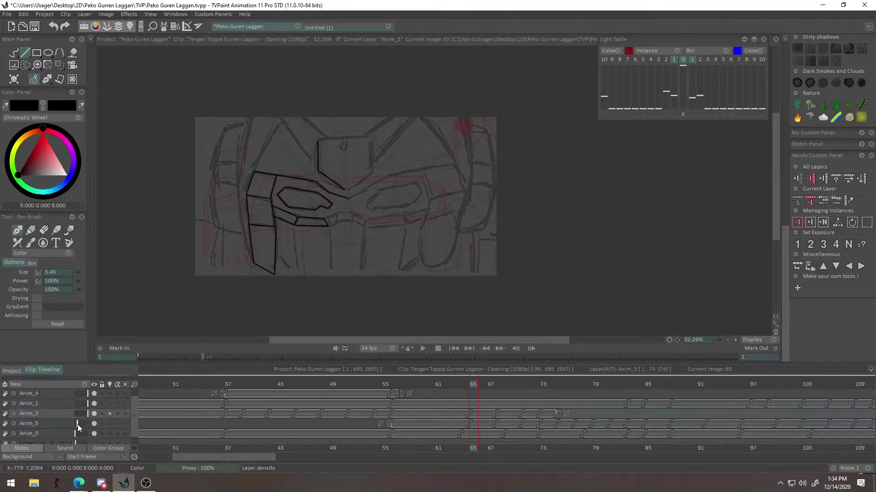
Play the animation from frame 59 to review the robot shot, and mute the audio.
mouse_move(414, 383)
mouse_down()
mouse_move(396, 386)
mouse_move(417, 387)
mouse_up()
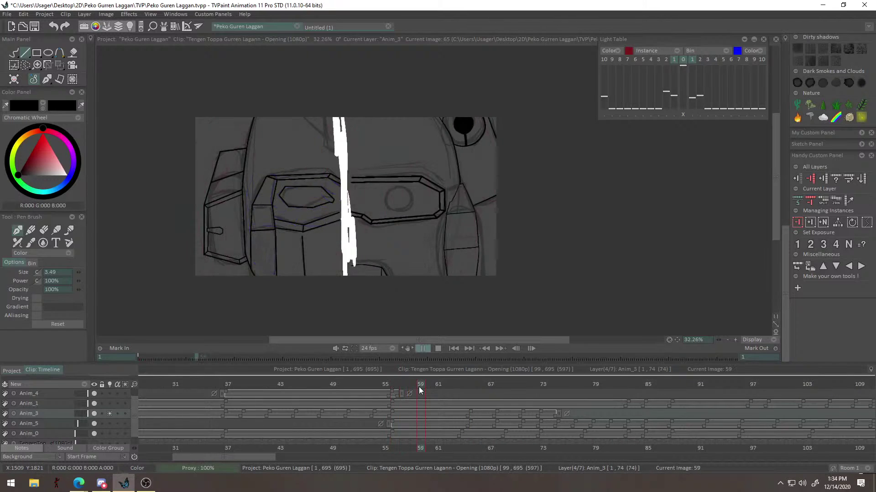
key(Return)
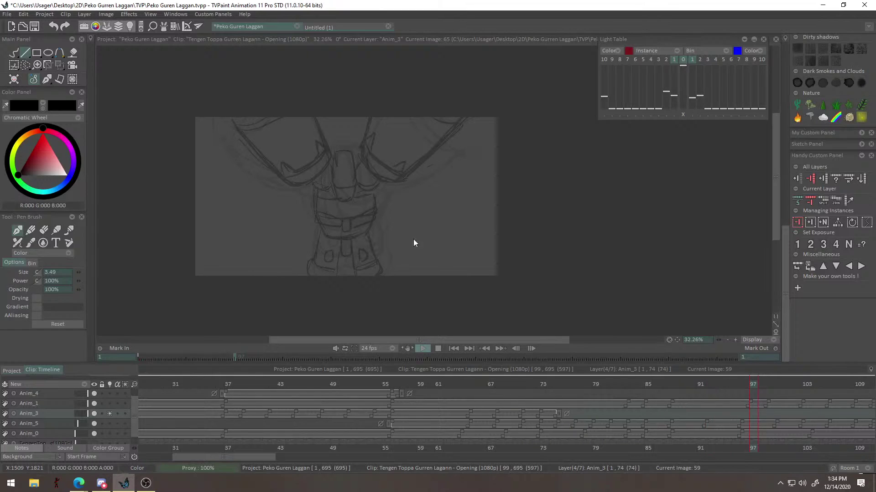
key(alt+Tab)
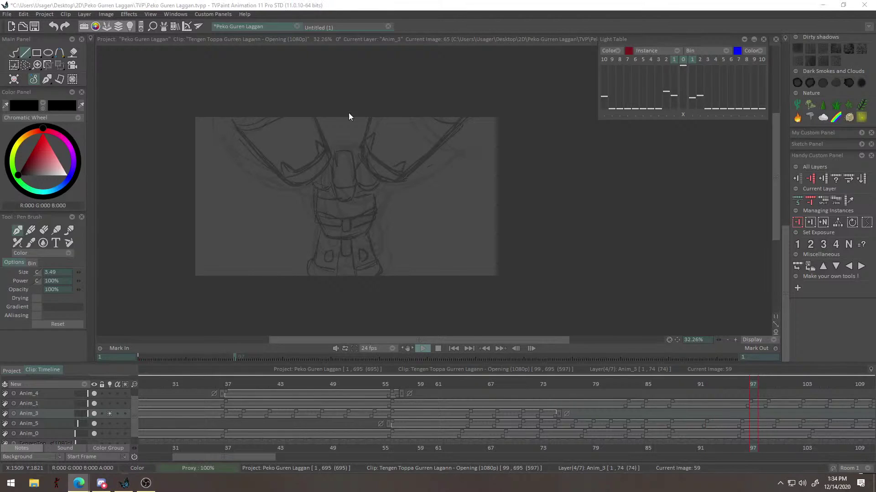
click(334, 349)
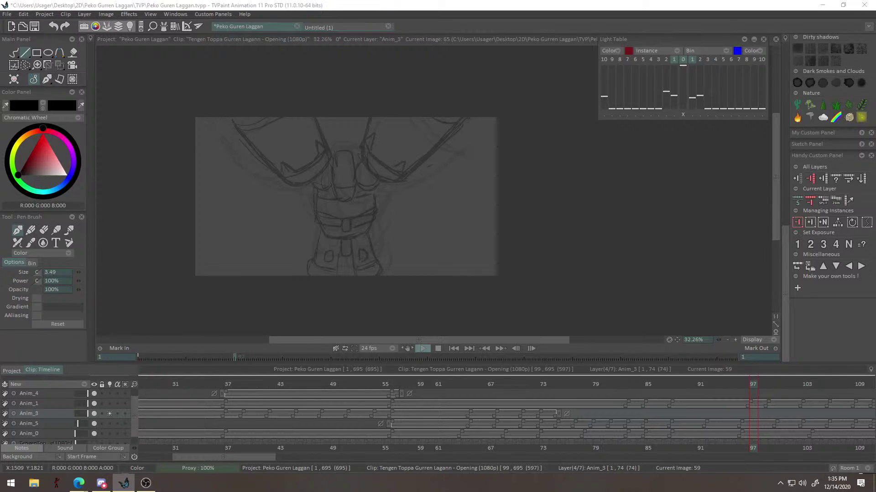
key(alt+Tab)
key(alt+Tab)
key(alt+Tab)
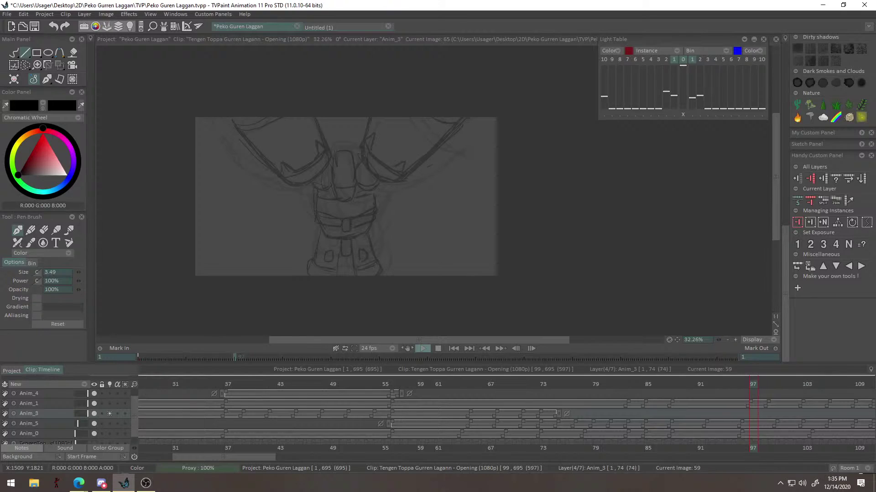
key(alt+Tab)
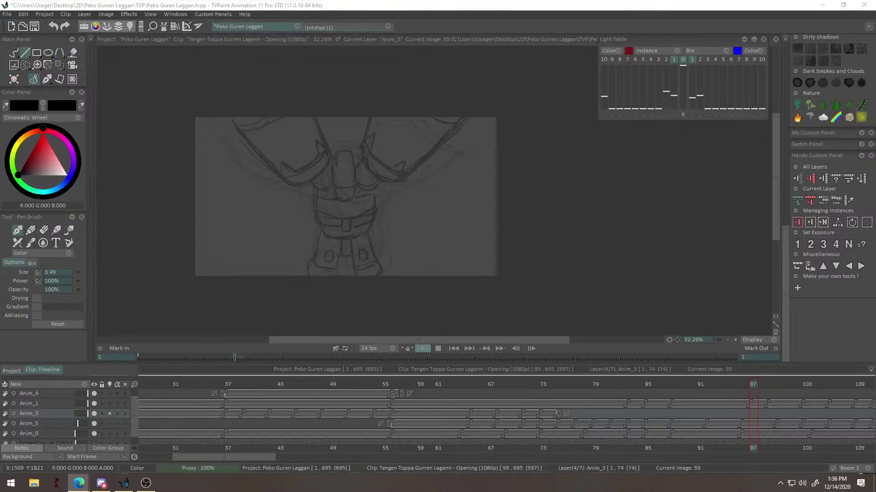
key(super+d)
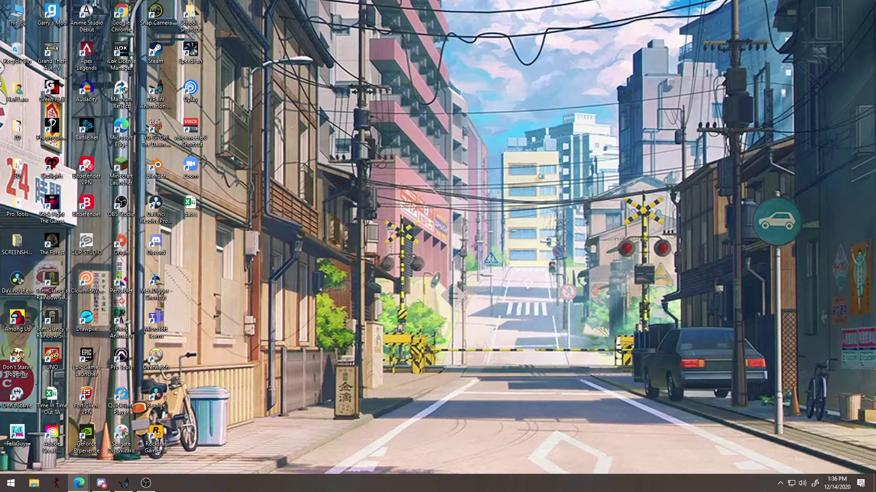
click(123, 483)
Return to frame 65 and try to ink the left horn's lower diagonal from the crest's left edge to the canvas's upper border.
drag(381, 181, 479, 226)
mouse_move(586, 391)
mouse_down()
mouse_move(446, 393)
mouse_move(472, 399)
mouse_up()
drag(319, 171, 416, 193)
drag(416, 193, 432, 207)
mouse_move(411, 238)
mouse_down()
mouse_move(254, 118)
mouse_move(271, 131)
mouse_up()
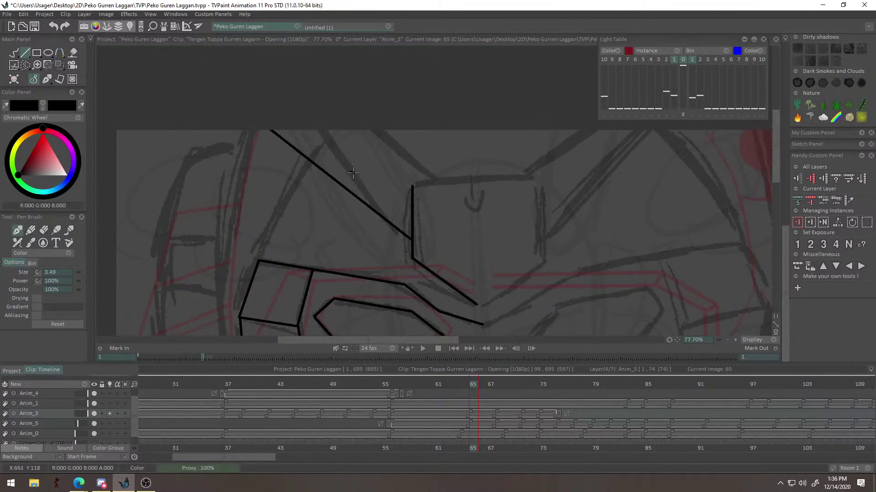
Consult the coloured robot head as reference and redraw the left horn's lower diagonal from lower on the crest's left edge.
key(j)
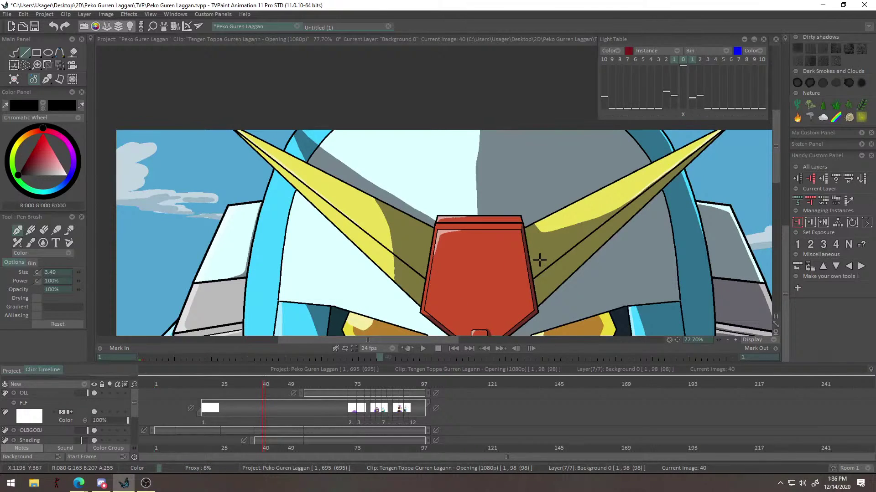
key(j)
drag(434, 235, 437, 242)
key(ctrl+z)
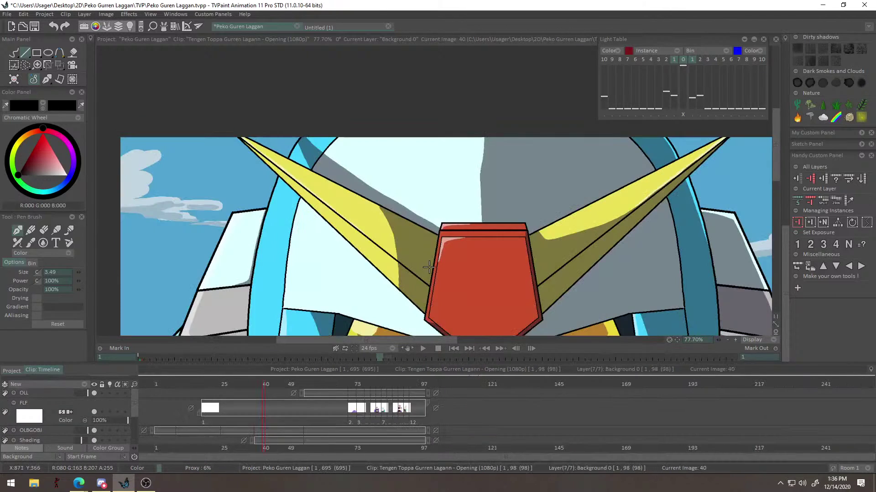
drag(416, 285, 253, 127)
key(ctrl+z)
drag(417, 260, 264, 140)
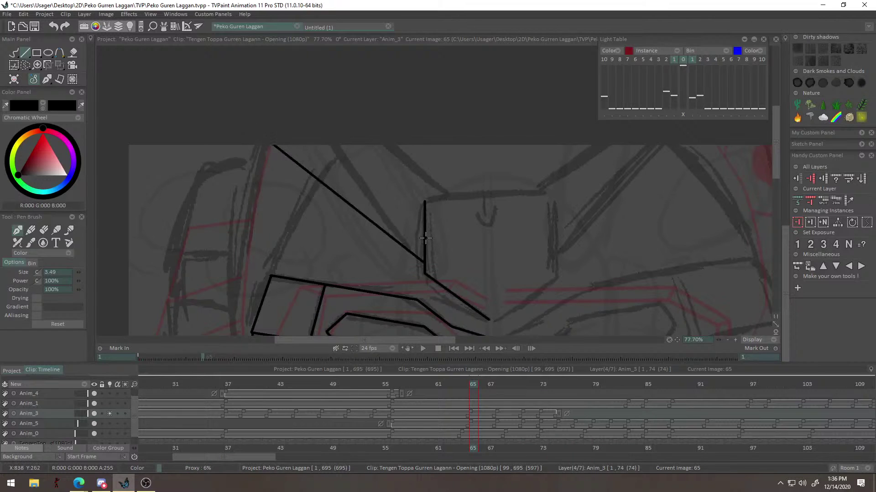
Ink the left horn's middle ridge line just above its lower diagonal, converging towards the canvas's upper border.
key(Page_Down)
key(Page_Up)
drag(433, 258, 269, 149)
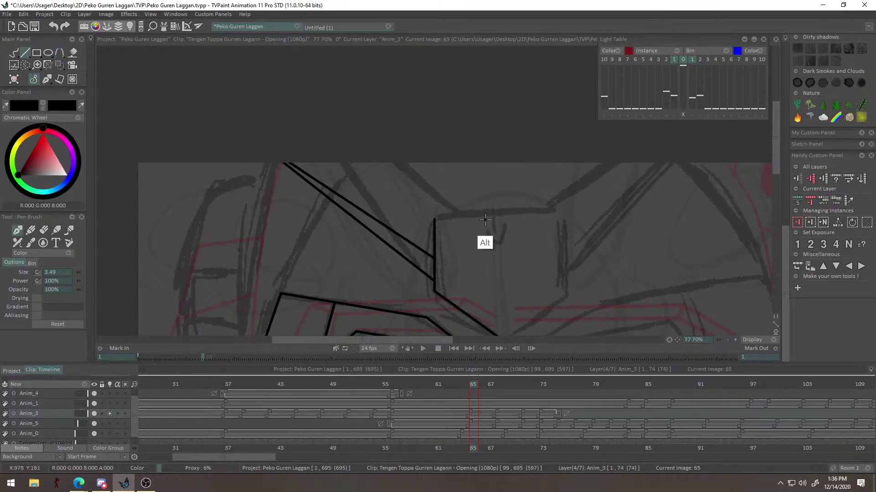
Ink the left half of the crest's double top edge and the left horn's upper edge from the crest's corner.
drag(451, 193, 510, 192)
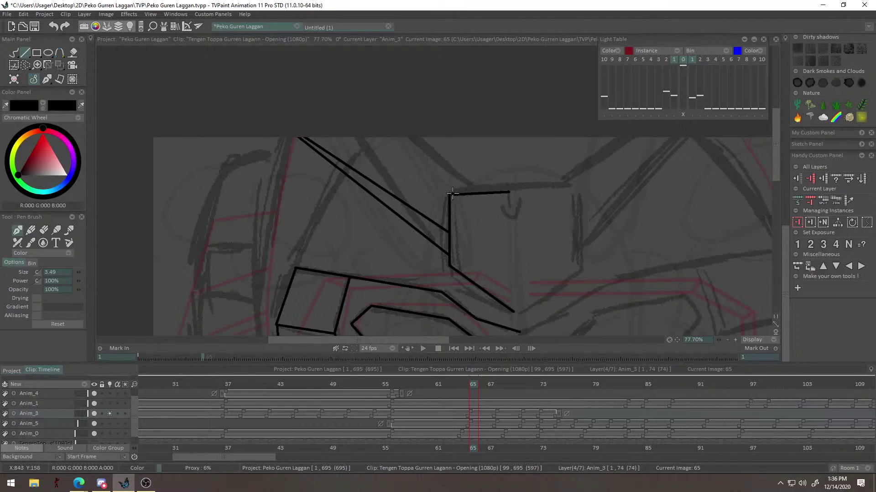
right_click(460, 202)
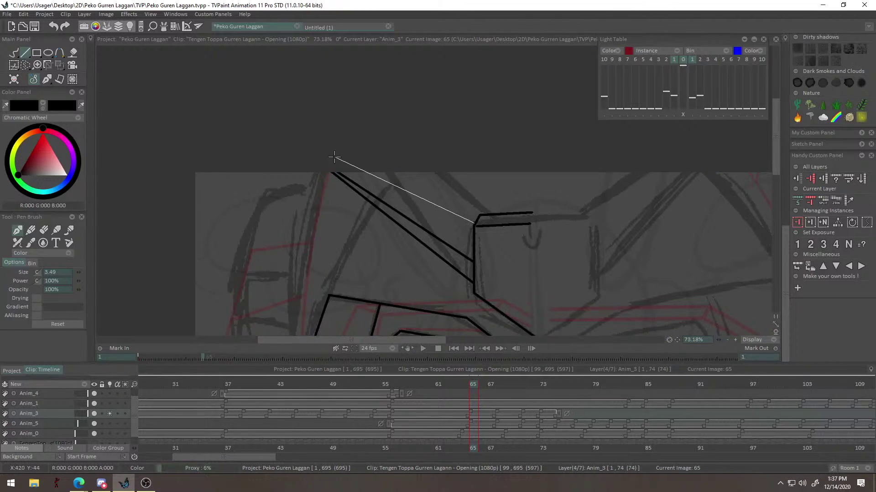
drag(334, 157, 321, 155)
Ink the slanted segment between the left under-eye strip and the nose bridge, plus the bridge's upper and lower edges to the centre.
mouse_move(401, 172)
mouse_down()
mouse_move(494, 286)
mouse_move(481, 206)
mouse_move(535, 220)
mouse_move(551, 239)
mouse_up()
drag(309, 263, 340, 241)
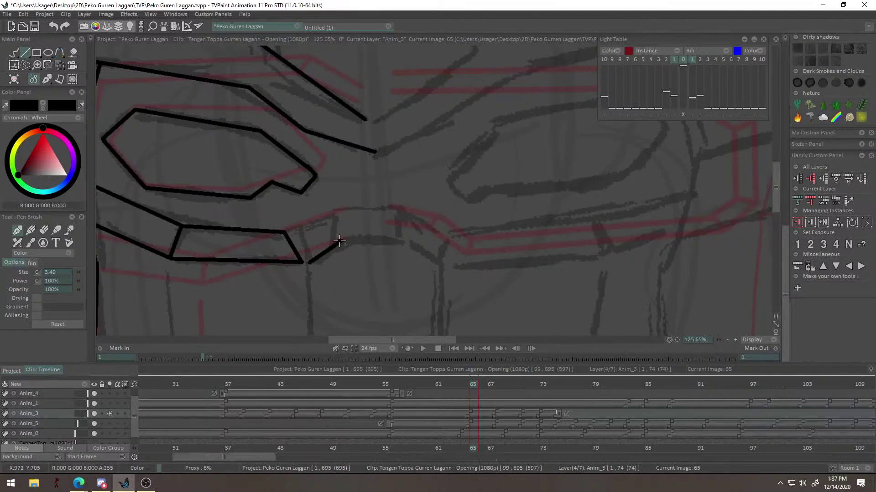
key(ctrl+z)
key(ctrl+z)
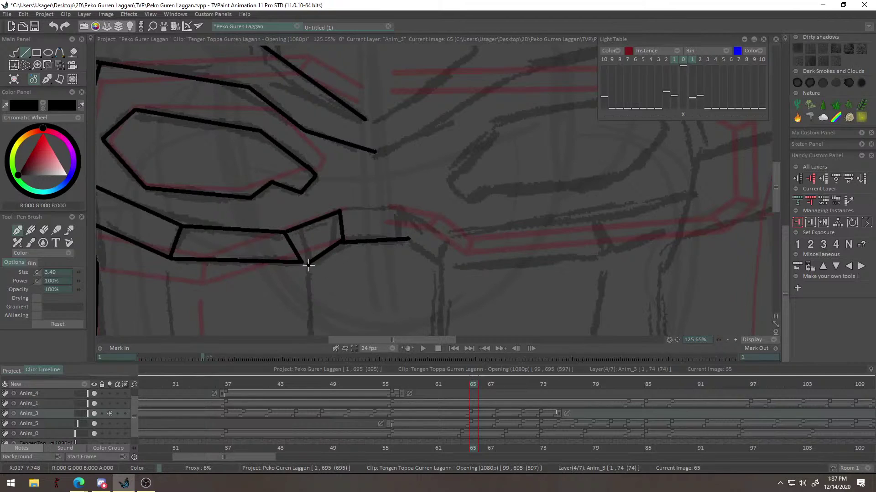
key(ctrl+z)
key(ctrl+z)
key(ctrl+z)
key(ctrl+z)
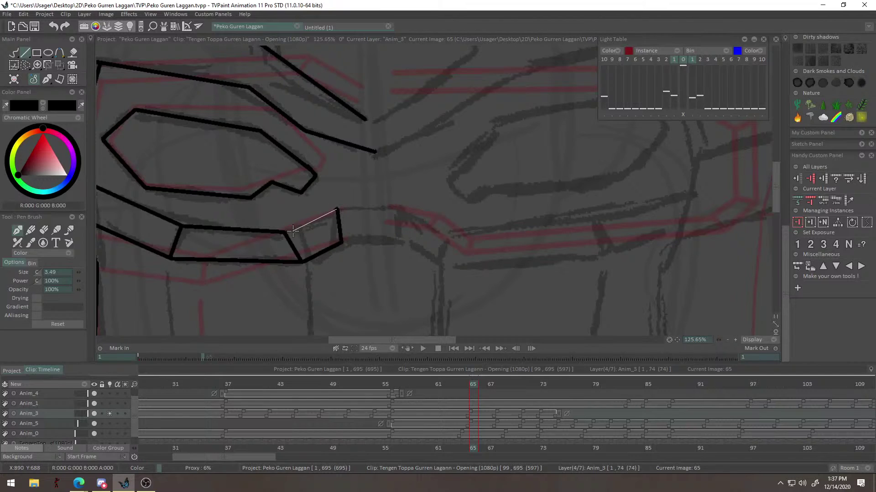
drag(399, 238, 396, 241)
mouse_move(337, 209)
mouse_down()
mouse_move(395, 207)
mouse_move(403, 217)
mouse_move(444, 189)
mouse_move(373, 221)
mouse_move(428, 187)
mouse_up()
Ink two near-vertical mouth-guard lines from below the left under-eye strip down to the canvas's lower border.
alt+right_click(391, 216)
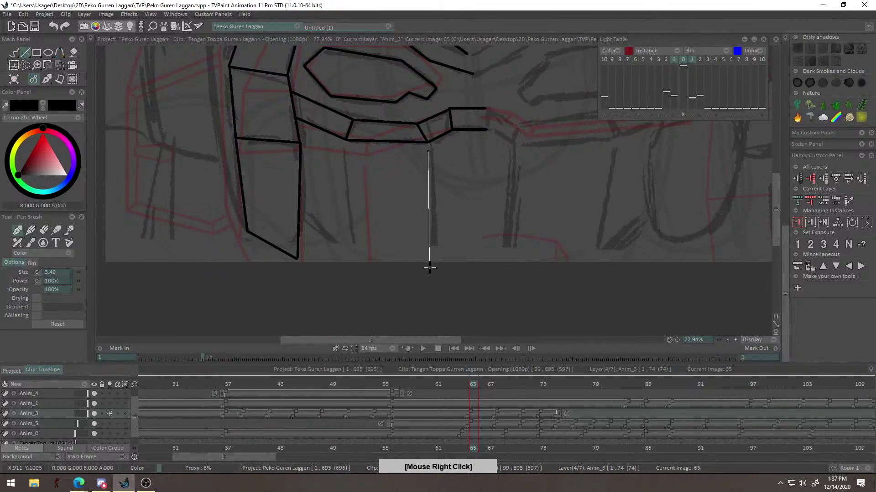
drag(429, 267, 429, 268)
key(ctrl+z)
drag(428, 157, 436, 272)
drag(413, 213, 429, 187)
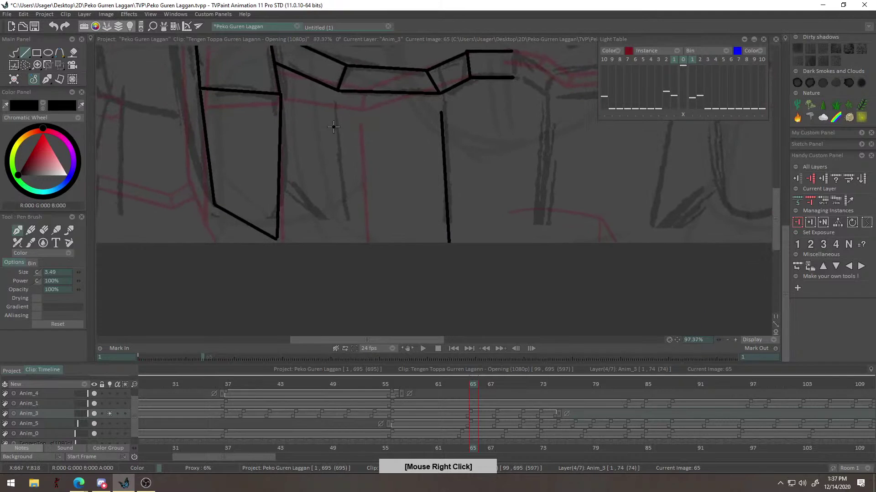
click(355, 261)
Ink the short diagonal jaw line from the left cheek guard's inner edge down to the canvas's lower border.
right_click(357, 245)
scroll(357, 244, down, 3)
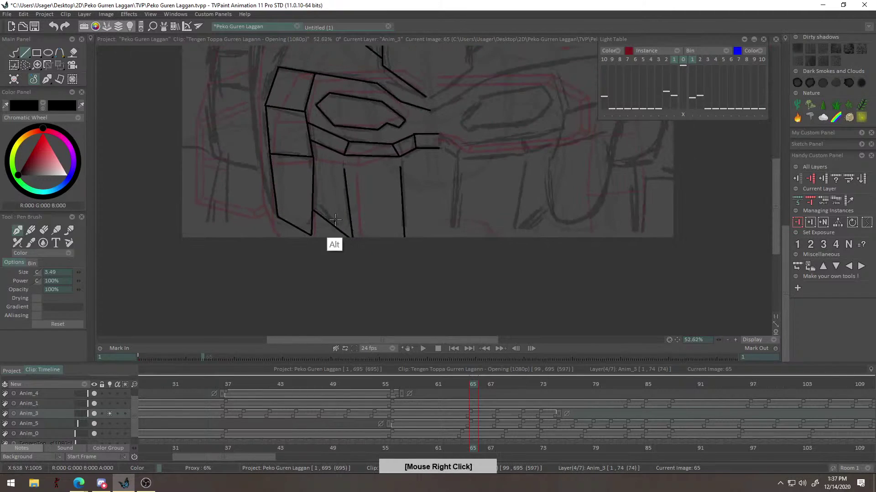
key(ctrl+z)
click(295, 211)
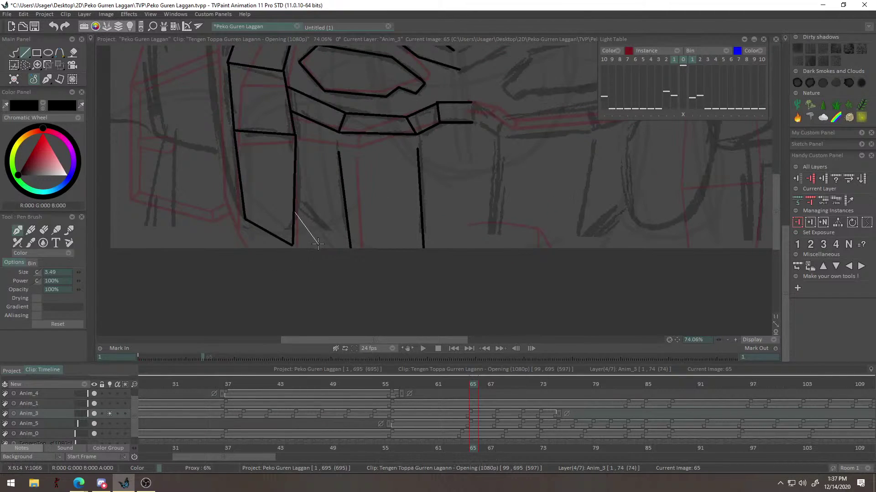
key(ctrl+z)
drag(320, 246, 365, 258)
On frame 56, ink the crest's near-vertical left edge and its lower diagonal up to the white centre bar.
alt+drag(369, 178, 373, 321)
alt+drag(414, 231, 405, 288)
alt+drag(380, 215, 420, 261)
alt+drag(366, 229, 381, 236)
alt+drag(354, 237, 412, 201)
alt+drag(319, 211, 311, 243)
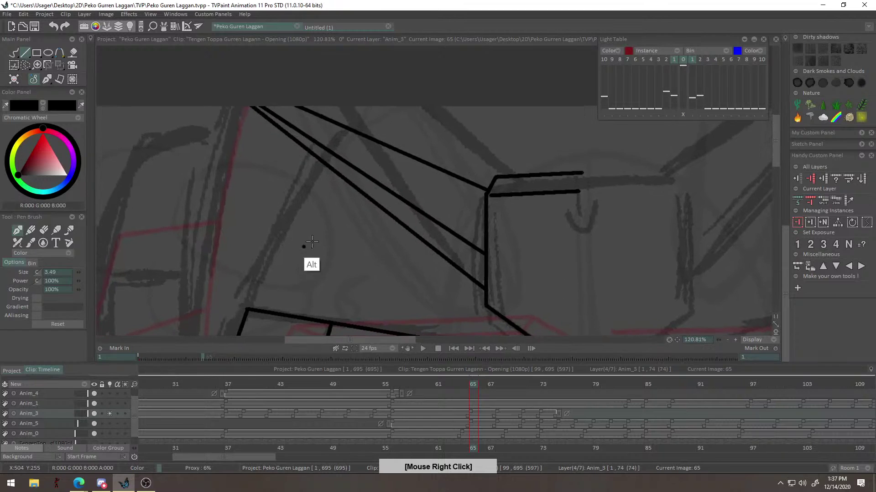
drag(462, 384, 393, 385)
scroll(330, 287, down, 12)
scroll(413, 201, up, 5)
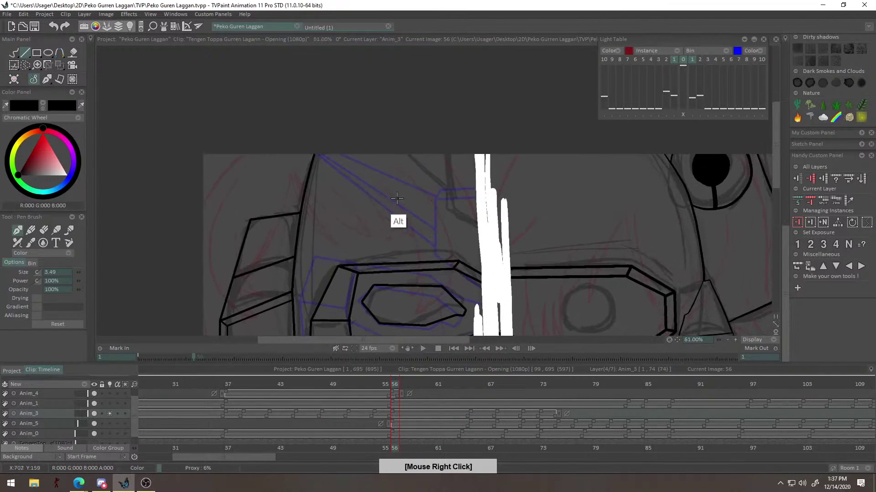
scroll(446, 176, up, 4)
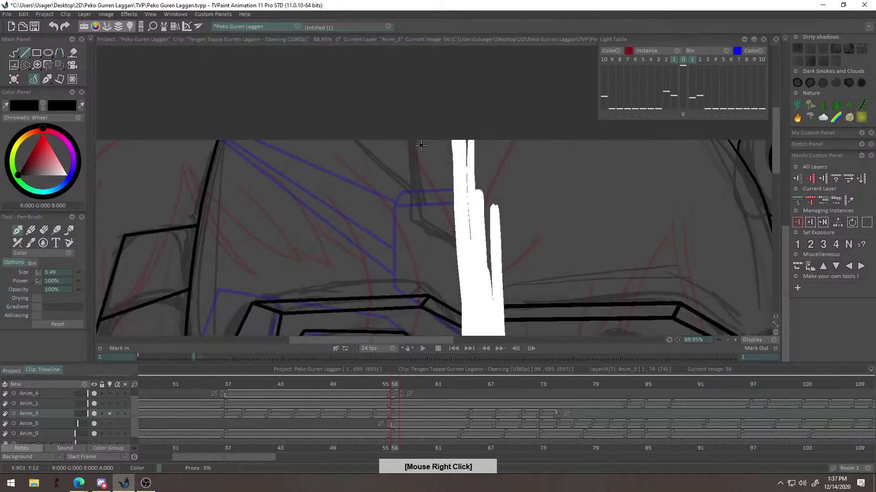
drag(416, 130, 420, 218)
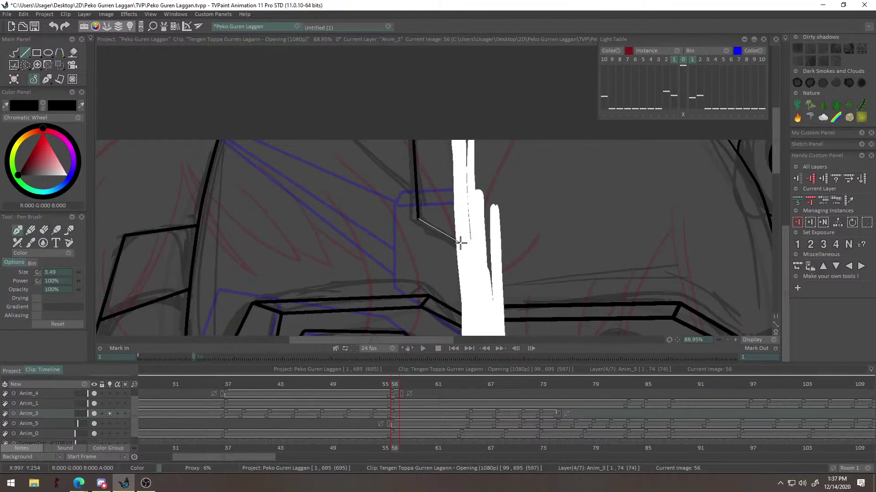
key(ctrl+z)
drag(451, 240, 455, 241)
Ink the left horn's lower and upper edges from the crest's left edge to the canvas's upper border on frame 56.
drag(430, 172, 416, 224)
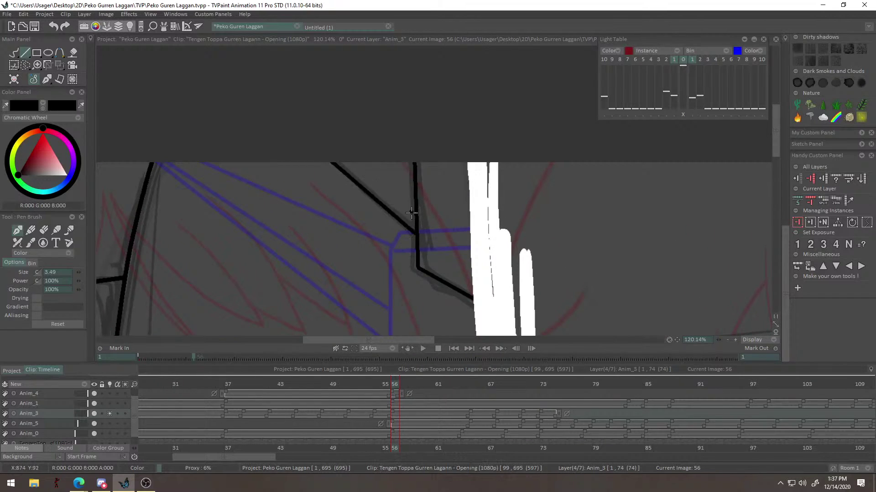
shift+click(234, 137)
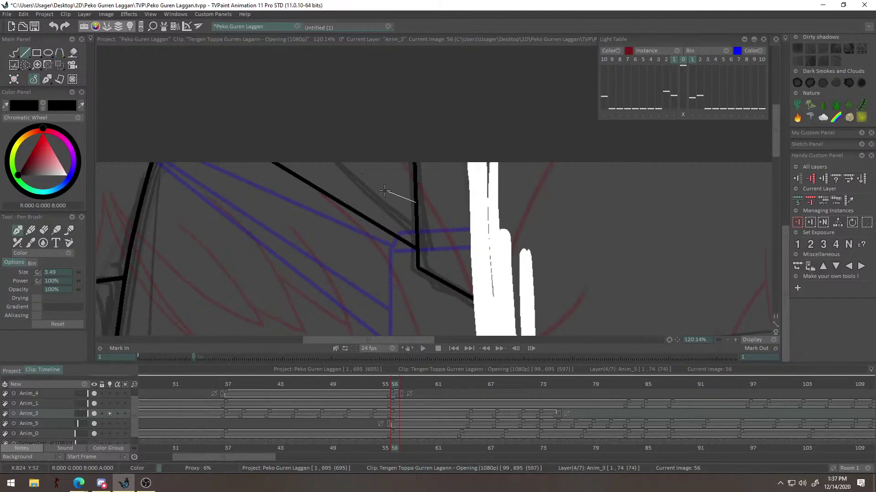
drag(242, 144, 242, 145)
Try to ink a freehand helmet curve from the left eye frame's upper corner up towards the horn on frame 56.
drag(448, 197, 460, 133)
drag(460, 132, 356, 235)
drag(387, 186, 343, 228)
scroll(344, 228, up, 5)
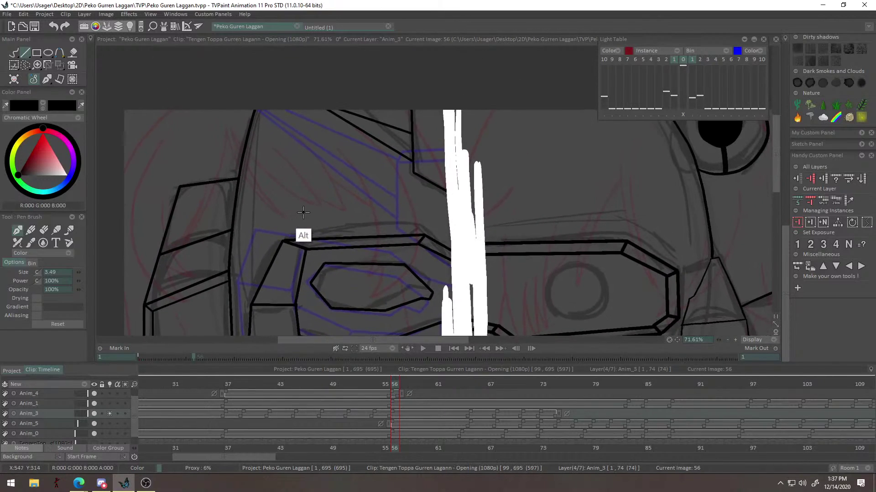
click(14, 52)
drag(282, 144, 281, 177)
mouse_move(272, 282)
mouse_down()
mouse_move(325, 125)
mouse_move(290, 239)
mouse_move(344, 134)
mouse_up()
key(ctrl+z)
key(ctrl+z)
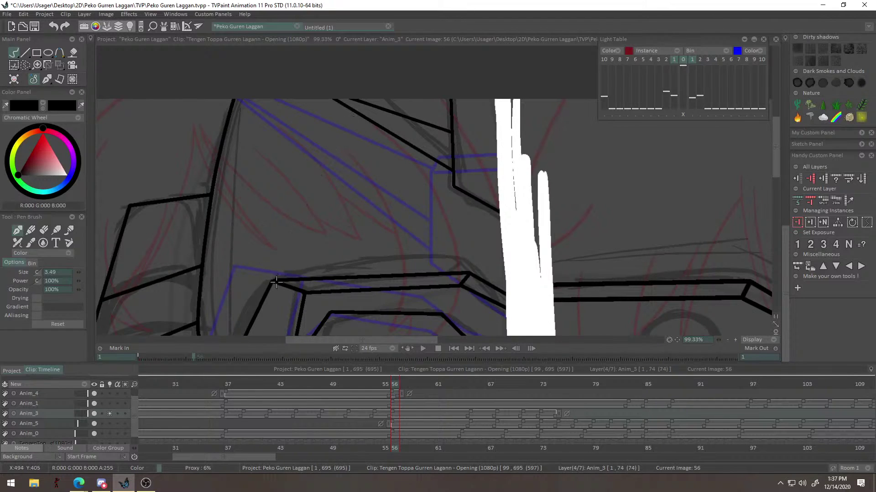
key(ctrl+z)
mouse_move(273, 280)
mouse_down()
mouse_move(342, 119)
mouse_move(279, 264)
mouse_up()
key(ctrl+z)
key(ctrl+z)
mouse_move(333, 194)
mouse_down()
mouse_move(336, 144)
mouse_move(283, 208)
mouse_move(349, 159)
mouse_move(330, 180)
mouse_move(293, 188)
mouse_move(316, 133)
mouse_move(290, 175)
mouse_up()
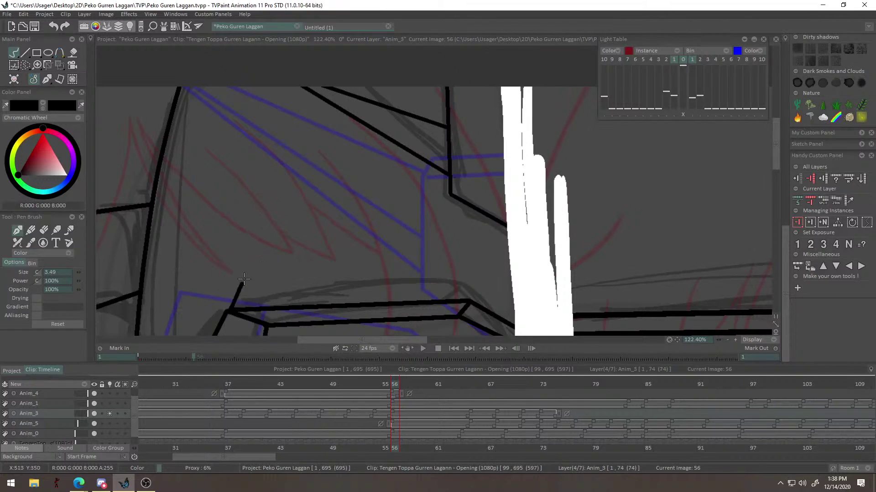
mouse_move(228, 311)
mouse_down()
mouse_move(312, 120)
mouse_move(371, 108)
mouse_move(371, 132)
mouse_move(426, 221)
mouse_move(382, 242)
mouse_move(479, 205)
mouse_move(504, 154)
mouse_move(493, 205)
mouse_move(433, 188)
mouse_up()
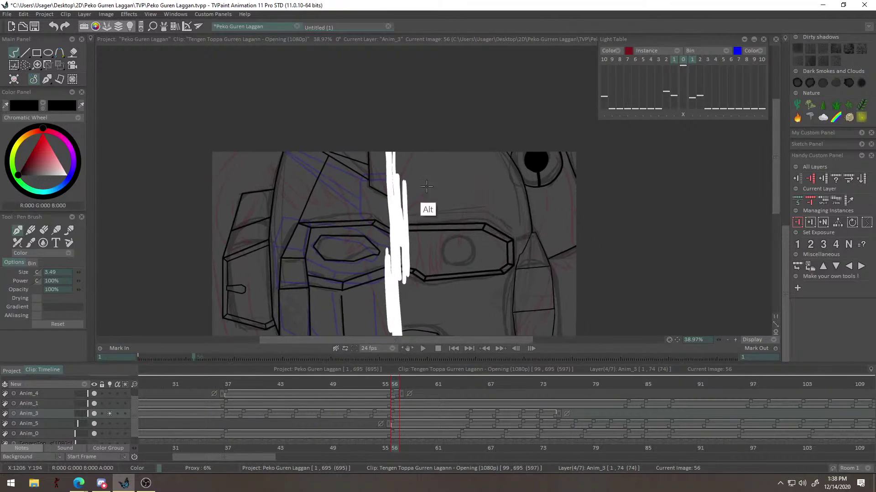
mouse_move(390, 385)
mouse_down()
mouse_move(380, 385)
mouse_move(403, 385)
mouse_move(394, 384)
mouse_up()
key(ctrl)
Retry the left helmet curve on frame 56 with longer strokes running past the canvas's upper border.
drag(298, 192, 387, 141)
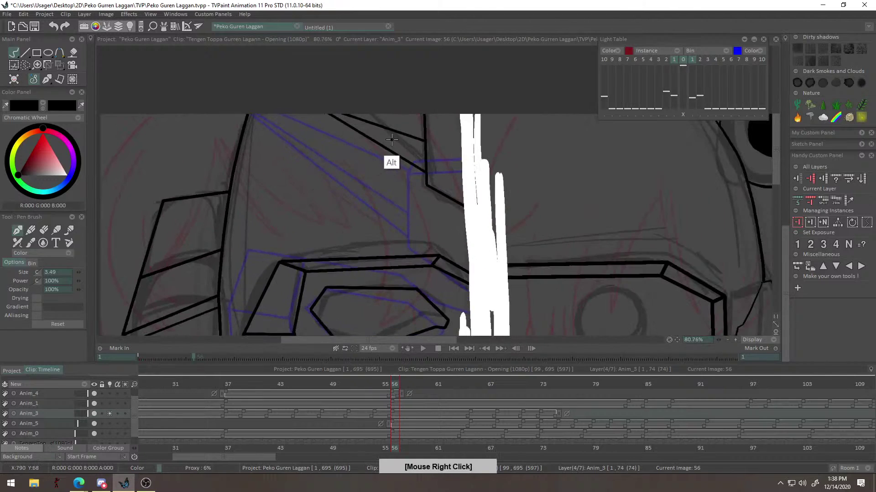
drag(364, 168, 297, 247)
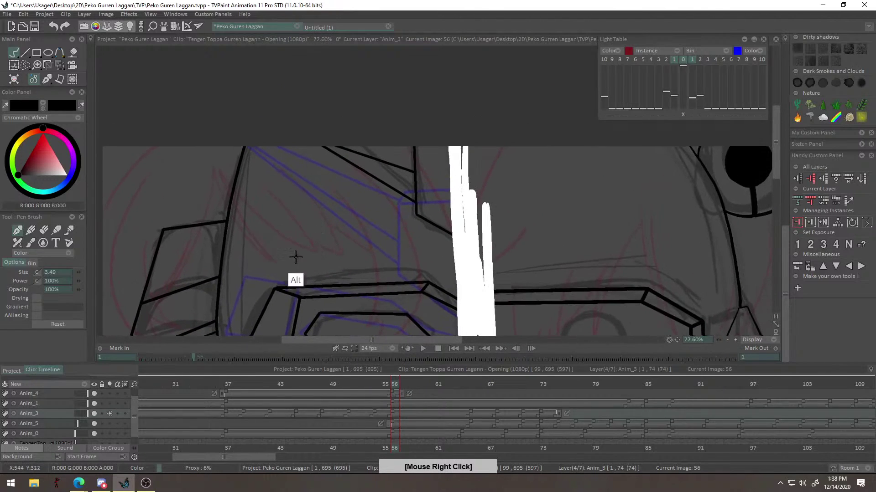
drag(275, 288, 332, 96)
key(ctrl+z)
drag(276, 288, 339, 50)
key(ctrl+z)
drag(362, 120, 317, 158)
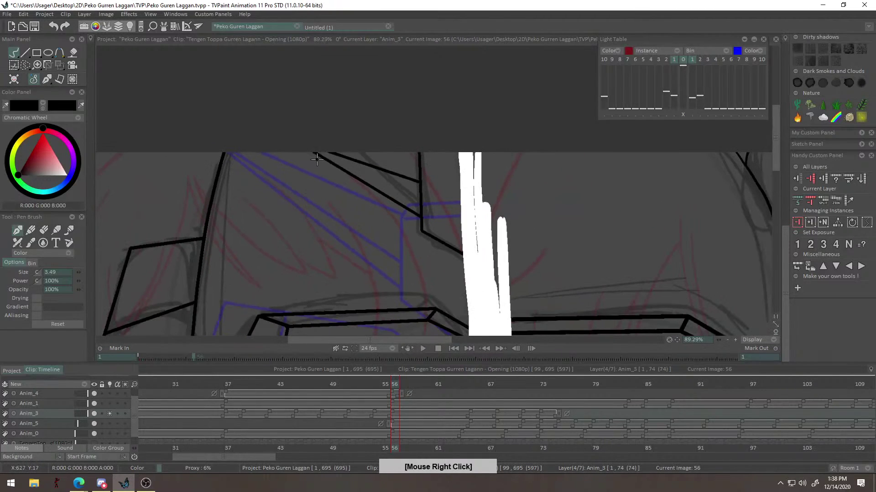
drag(327, 257, 294, 210)
mouse_move(258, 266)
mouse_down()
mouse_move(314, 67)
mouse_move(304, 123)
mouse_move(332, 39)
mouse_up()
key(ctrl+z)
key(ctrl+z)
Play back the animation from frame 55 to review the motion.
drag(347, 107, 322, 255)
drag(353, 215, 330, 237)
click(385, 385)
click(423, 348)
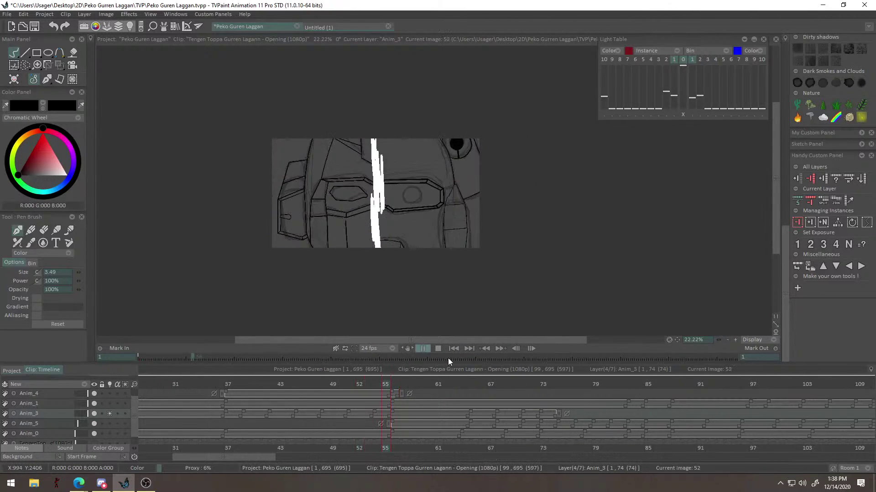
On frame 65, ink the curved helmet line from the left eye frame's upper corner to the left horn's lower edge.
drag(460, 386, 465, 386)
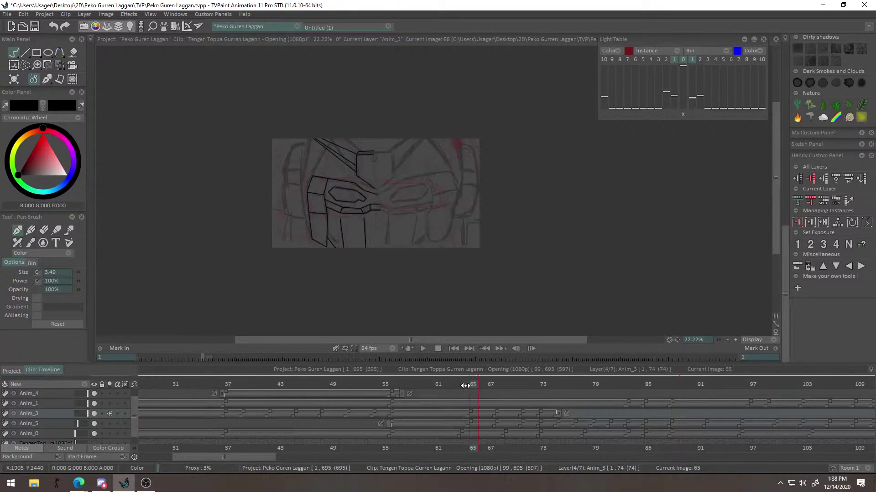
mouse_move(338, 182)
mouse_down()
mouse_move(354, 186)
mouse_move(341, 196)
mouse_move(363, 119)
mouse_up()
key(ctrl+z)
drag(313, 228, 337, 171)
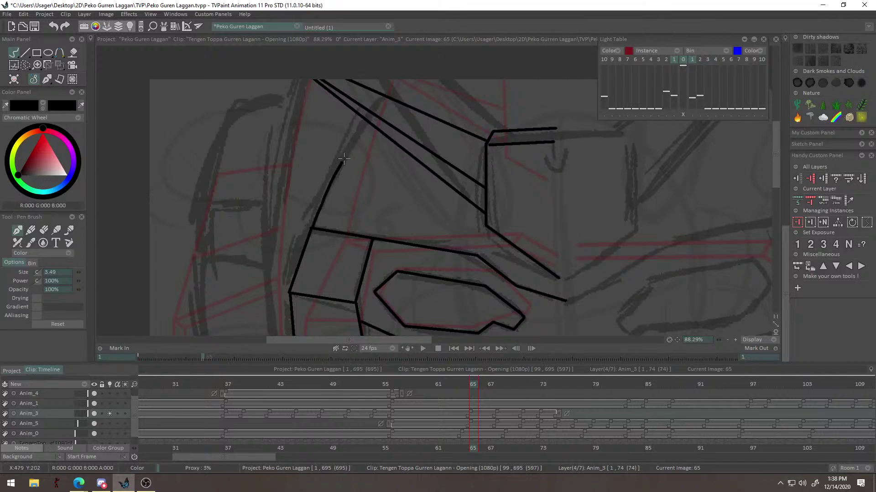
key(ctrl+z)
drag(313, 227, 367, 118)
key(ctrl+z)
mouse_move(313, 227)
mouse_down()
mouse_move(358, 133)
mouse_move(399, 153)
mouse_move(287, 240)
mouse_up()
key(ctrl+z)
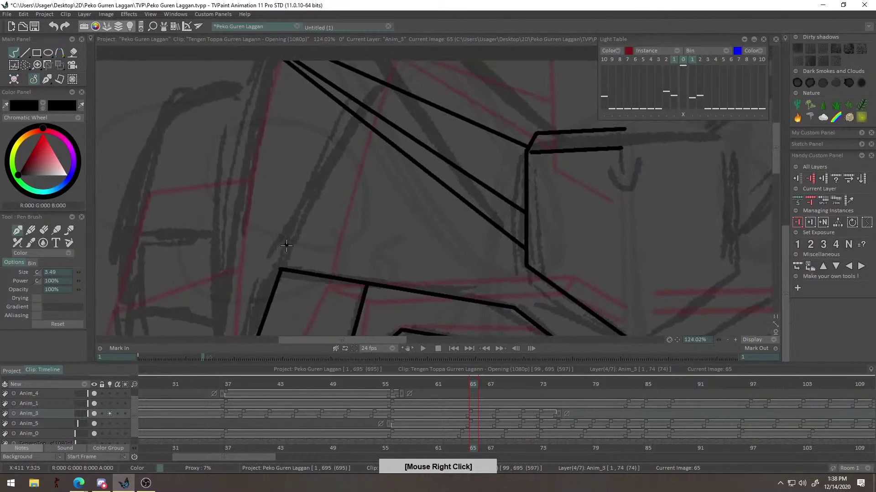
drag(308, 203, 358, 124)
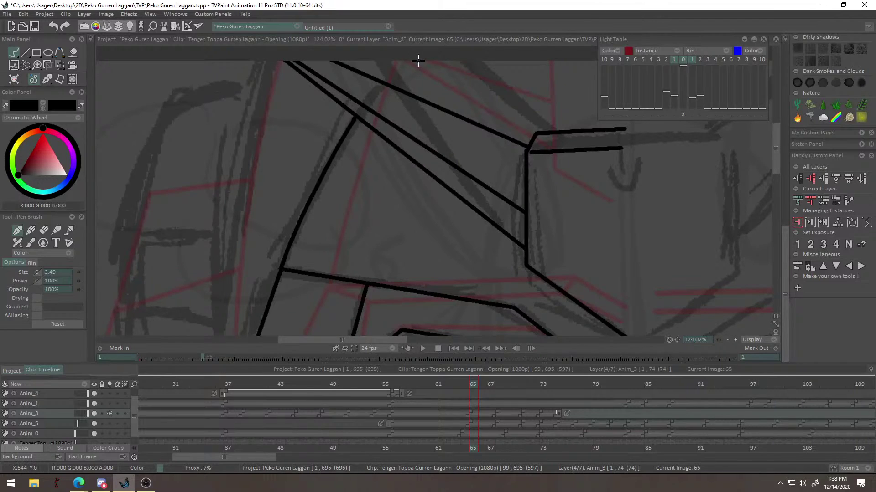
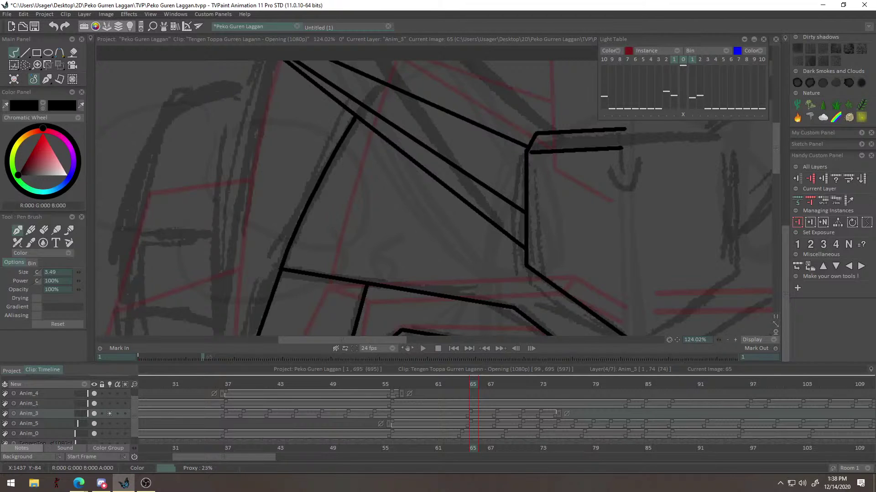
Try to ink the helmet's outer left curve downwards from the canvas's upper border beside the horn.
alt+drag(421, 128, 408, 204)
alt+right_click(434, 167)
drag(315, 167, 351, 133)
key(ctrl+z)
alt+right_click(367, 153)
mouse_move(266, 244)
alt+mouse_down()
mouse_move(317, 152)
mouse_move(304, 269)
alt+mouse_up()
alt+right_click(317, 152)
key(ctrl+z)
drag(330, 87, 315, 274)
key(ctrl+z)
drag(330, 85, 302, 265)
alt+right_click(312, 267)
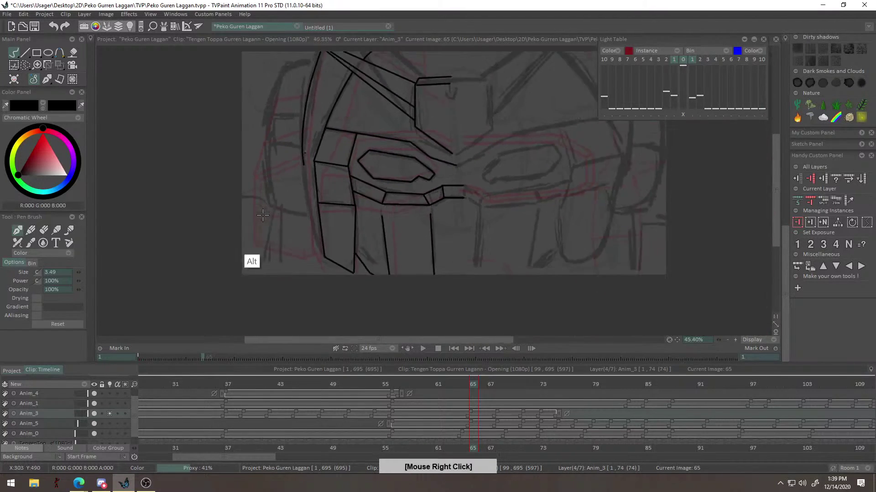
Retry the helmet's outer left curve with longer downward strokes along the cheek guard.
key(ctrl+z)
alt+right_click(315, 134)
drag(299, 97, 269, 224)
key(ctrl+z)
key(ctrl+z)
drag(296, 96, 264, 243)
key(ctrl+z)
mouse_move(295, 97)
mouse_down()
mouse_move(268, 266)
mouse_move(275, 169)
mouse_move(269, 184)
mouse_up()
alt+right_click(274, 170)
alt+right_click(287, 137)
key(ctrl+z)
drag(284, 75, 254, 235)
key(ctrl+z)
mouse_move(266, 248)
mouse_down()
mouse_move(267, 204)
mouse_move(260, 223)
mouse_up()
alt+right_click(260, 223)
key(ctrl+z)
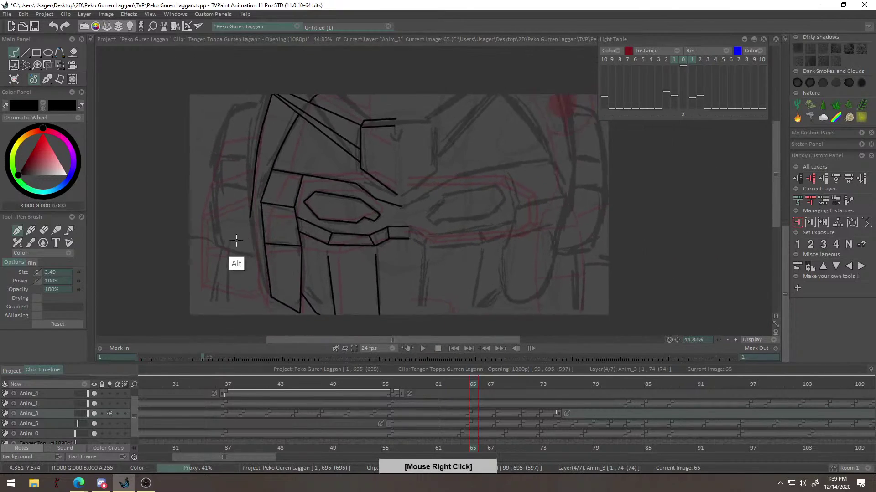
mouse_move(275, 93)
mouse_down()
mouse_move(257, 245)
mouse_move(264, 302)
mouse_up()
key(ctrl+z)
key(ctrl+z)
drag(272, 94, 269, 310)
key(ctrl+z)
Ink the helmet's long outer left curve from the cheek guard's lower corner up past the canvas's upper border.
drag(276, 184, 320, 151)
drag(381, 297, 378, 345)
click(321, 313)
drag(312, 311, 297, 220)
drag(311, 309, 321, 89)
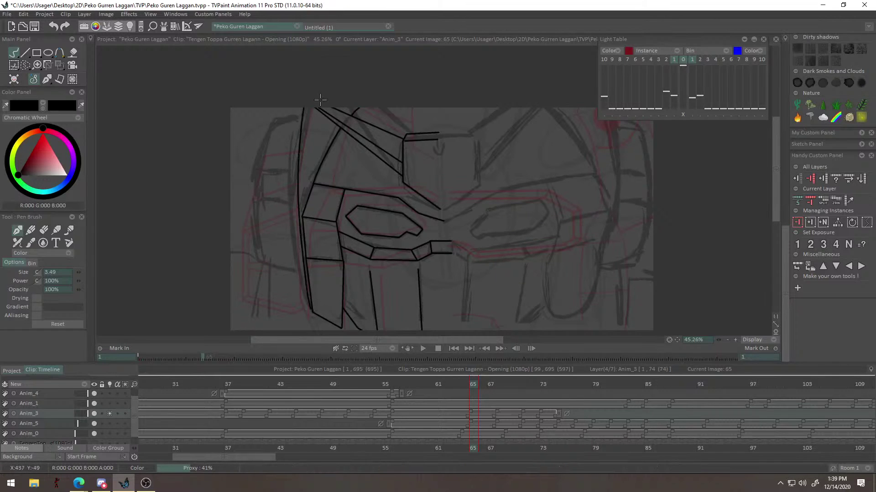
key(ctrl+z)
drag(311, 314, 314, 87)
key(ctrl+z)
drag(312, 314, 345, 5)
Ink the left ear guard's lower panel with straight lines: its slanted upper edge, outer side and lower edge to the helmet curve.
drag(333, 167, 274, 208)
drag(214, 230, 306, 167)
drag(357, 135, 357, 136)
drag(302, 174, 302, 159)
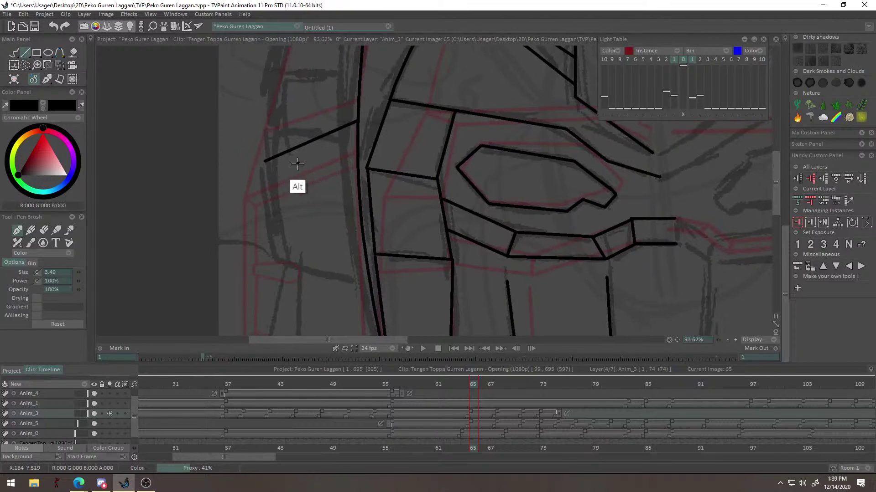
click(282, 274)
click(371, 307)
drag(338, 215, 342, 242)
alt+right_click(296, 217)
drag(291, 214, 283, 229)
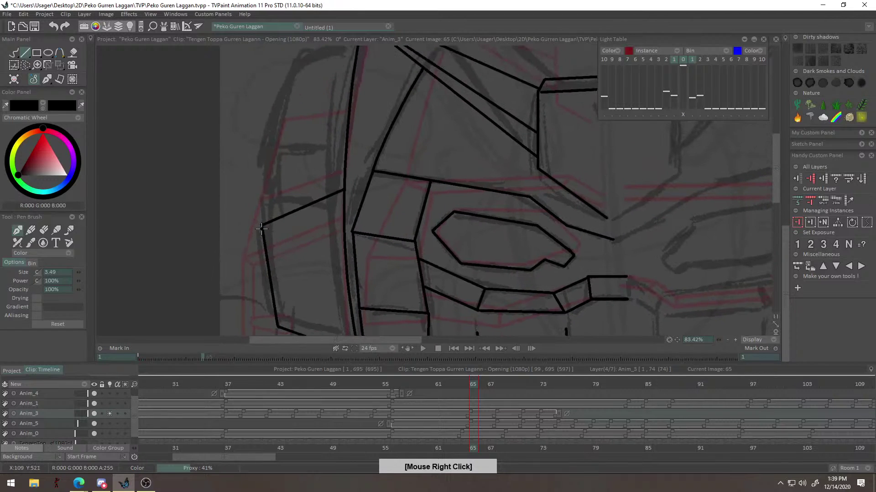
Ink the left ear guard's upper panels, with the outer side, dividing line and top edge joined to the helmet curve.
click(262, 228)
click(347, 127)
drag(347, 128, 332, 182)
click(342, 97)
alt+right_click(337, 113)
drag(394, 223, 395, 199)
alt+right_click(469, 191)
drag(378, 137, 382, 185)
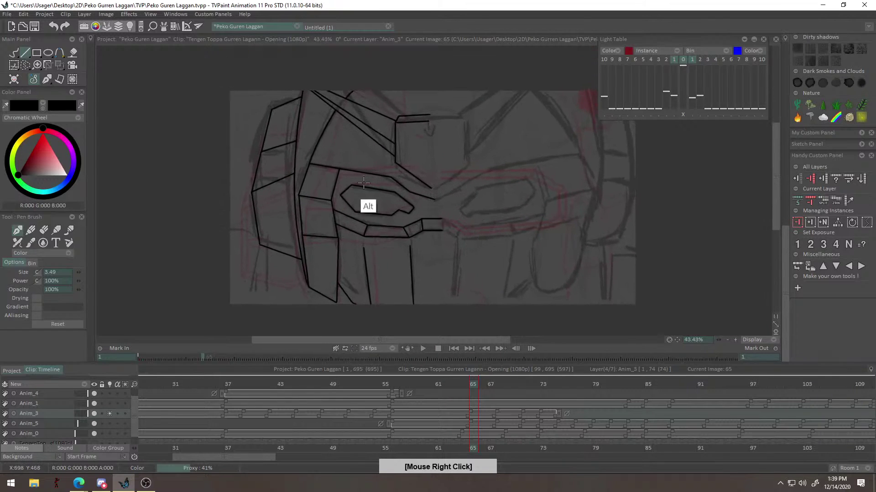
Set the pen size to 1.99 and ink a small pointed slot on the ear guard's lower panel beside its outer edge.
scroll(383, 183, up, 5)
click(79, 272)
drag(294, 256, 261, 136)
alt+right_click(261, 137)
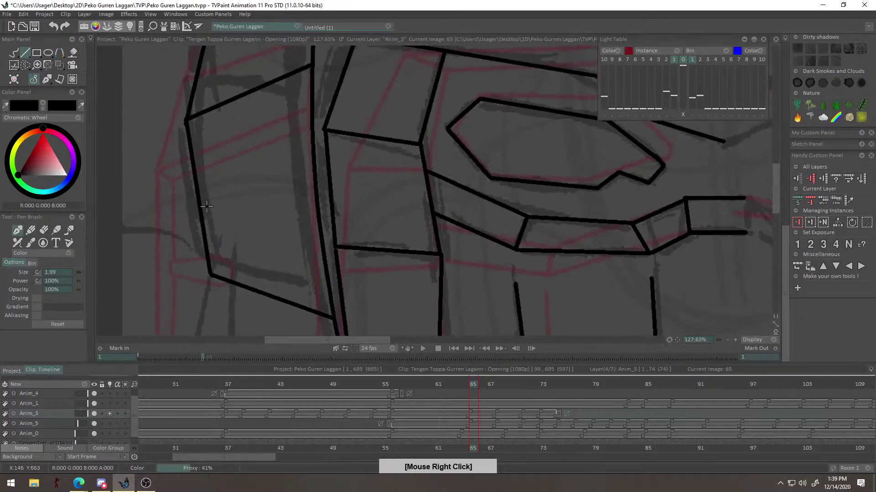
click(231, 196)
key(ctrl+z)
key(ctrl+z)
drag(207, 206, 219, 203)
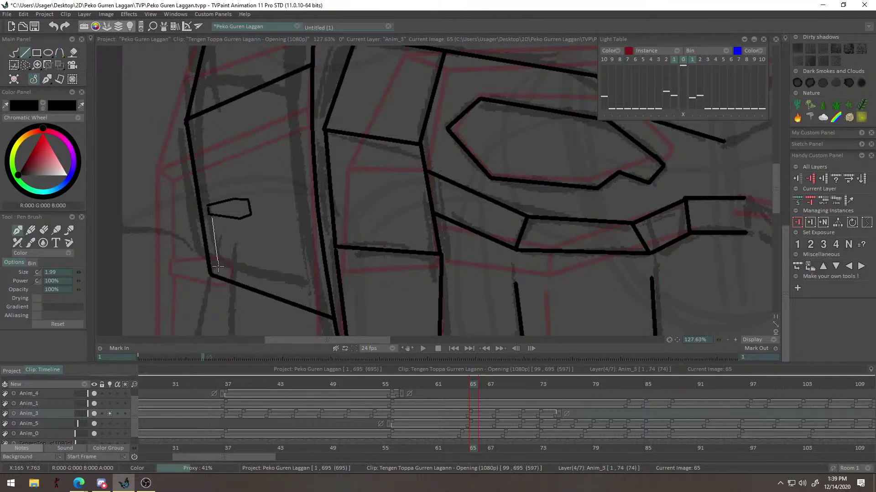
Ink thin inner lines parallel to the lower, outer and upper edges of the left ear guard's lower panel.
click(332, 304)
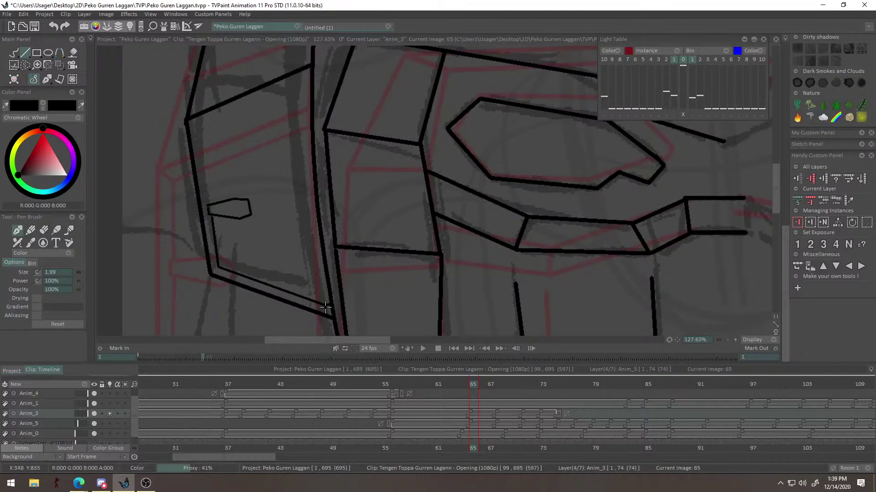
drag(230, 189, 216, 242)
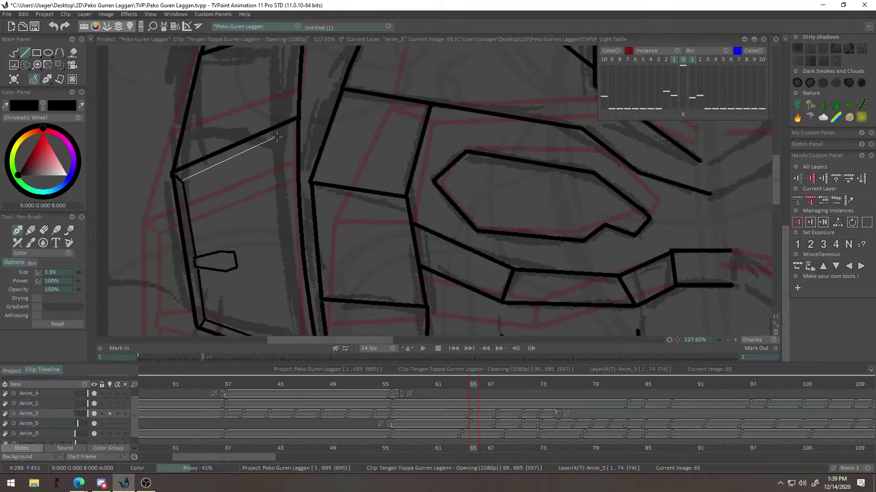
click(297, 138)
Ink the thin inner outline of the crest's left half, closed by a short slanted line at its lower tip.
drag(302, 135, 234, 212)
drag(450, 84, 379, 181)
drag(286, 177, 339, 176)
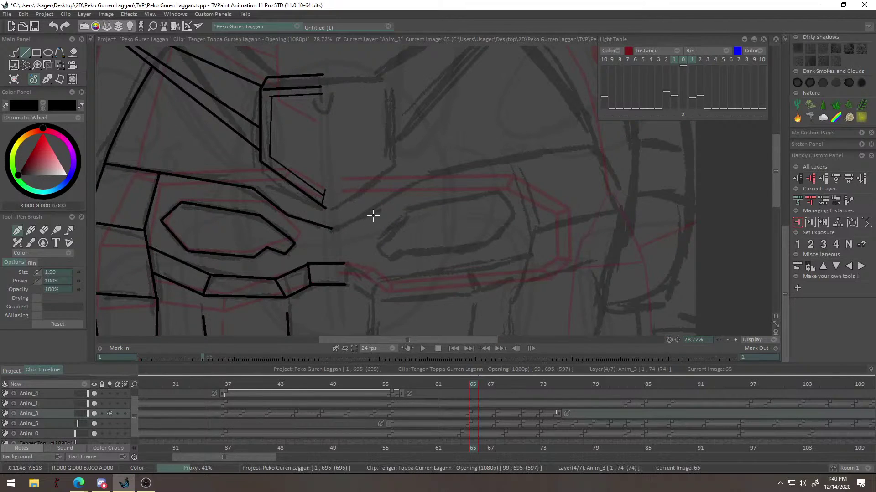
Erase the crest's lower diagonal where it overshoots the short slanted line at its tip.
right_click(383, 193)
scroll(383, 192, up, 1)
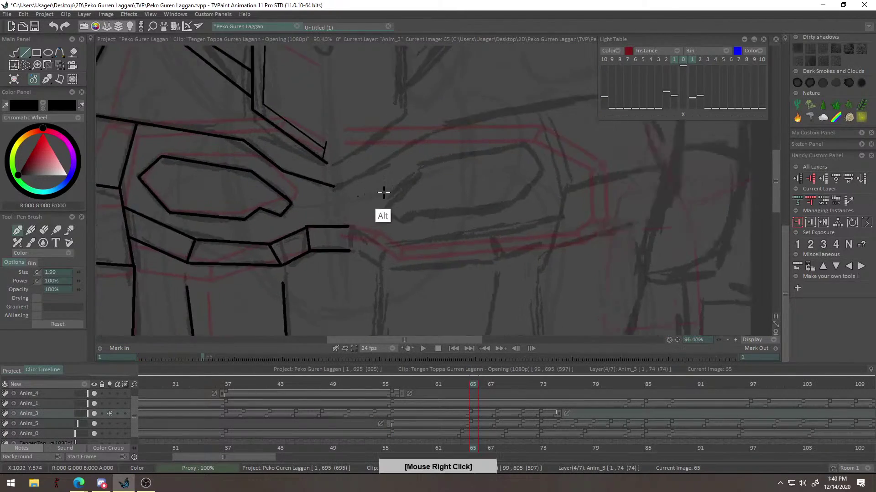
scroll(383, 192, up, 1)
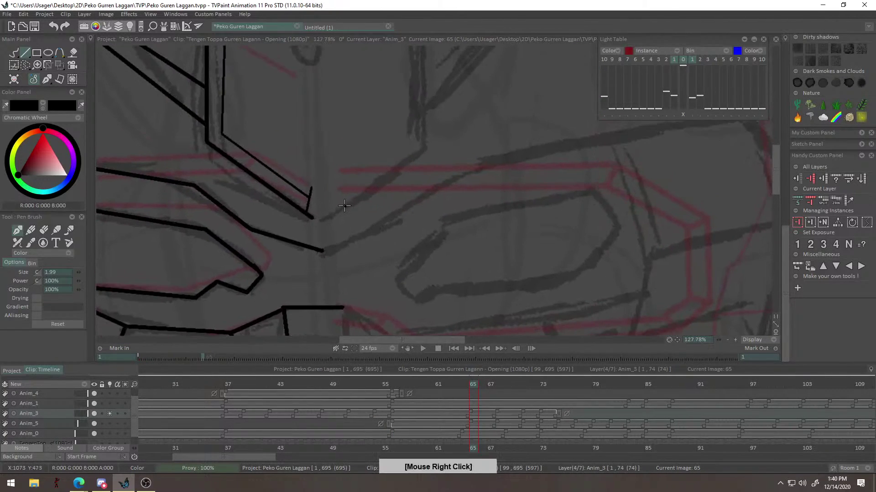
key(e)
drag(317, 208, 313, 220)
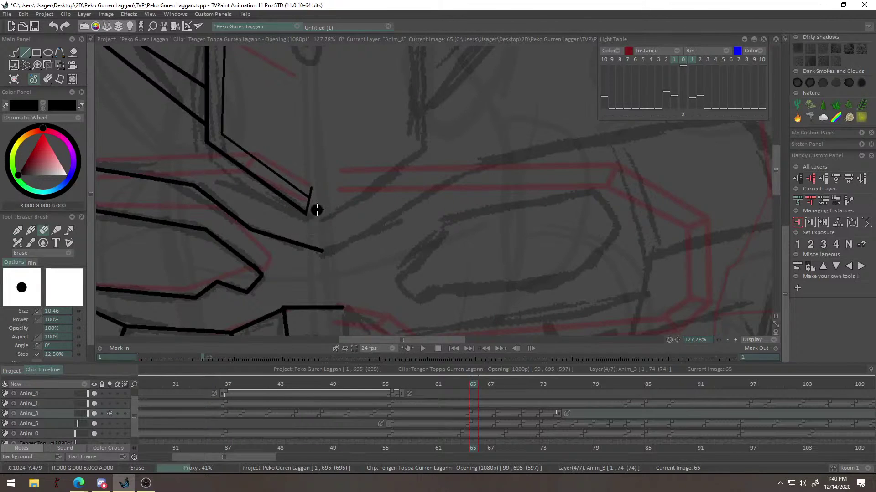
Ink the left half of the small box at the crest's lower tip with short upper and lower lines.
scroll(316, 212, up, 2)
drag(296, 216, 295, 184)
key(e)
key(ctrl+z)
shift+click(327, 181)
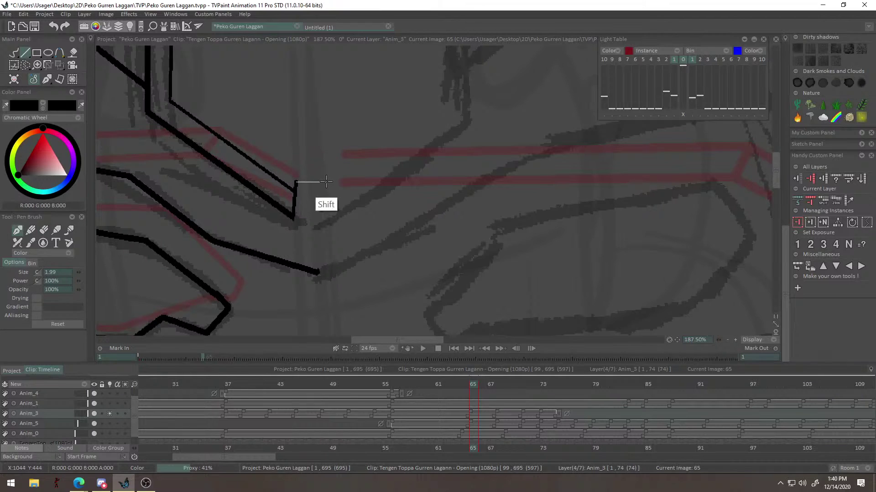
key(ctrl)
shift+click(330, 223)
key(ctrl)
drag(332, 219, 329, 222)
drag(342, 200, 378, 243)
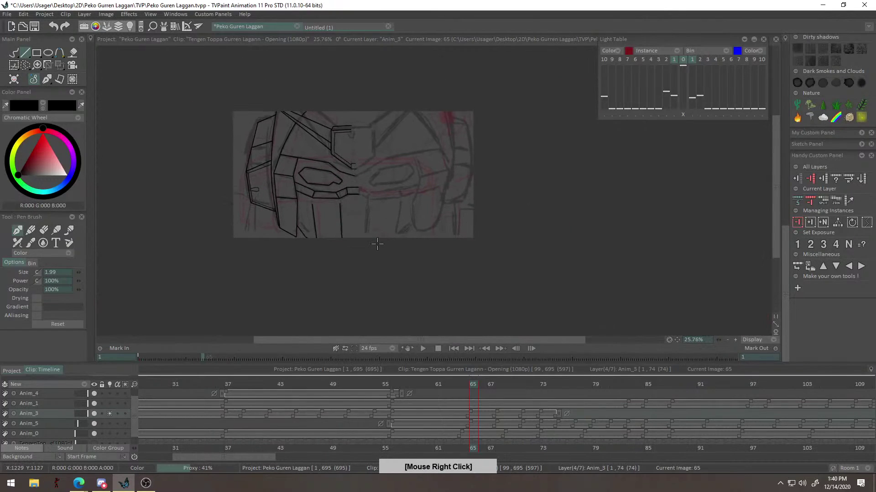
Lasso the inked left half of the face, turn it into a custom brush flipped horizontally, and clear the selection.
click(25, 65)
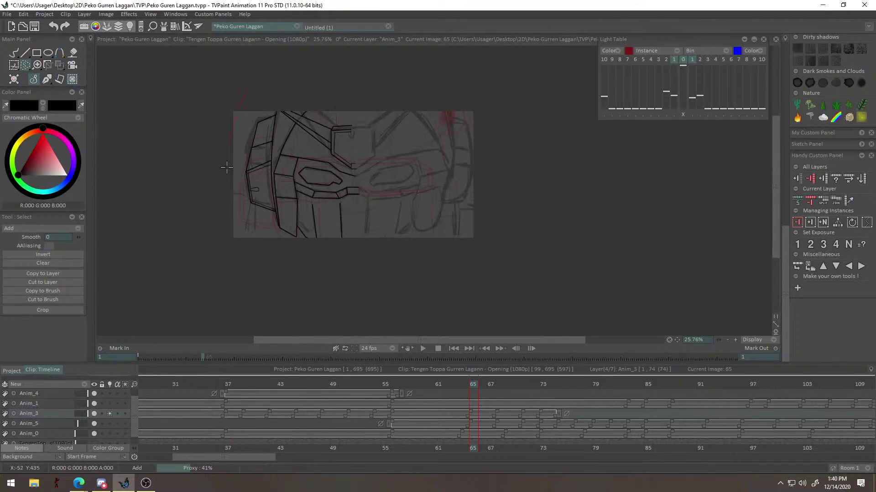
click(59, 292)
click(62, 272)
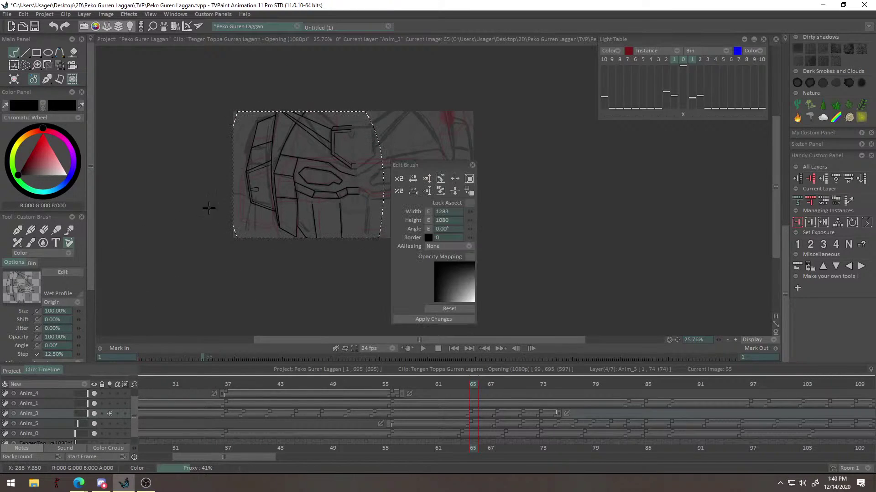
click(454, 178)
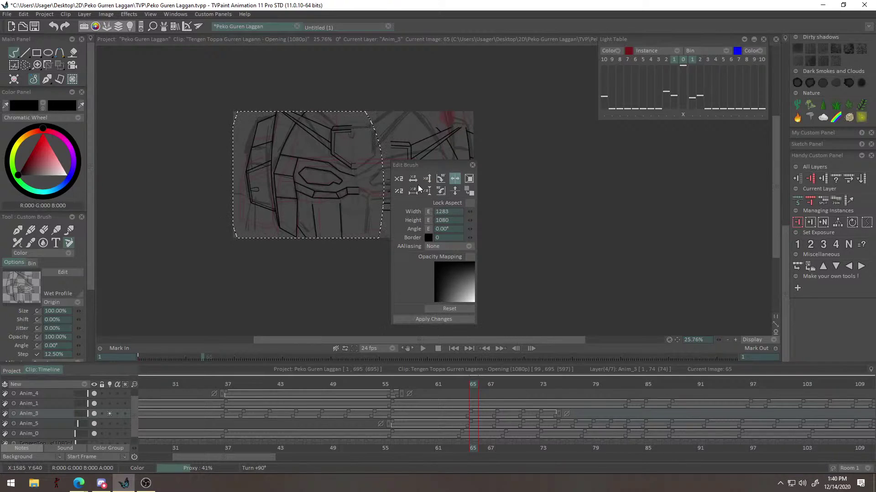
key(ctrl+d)
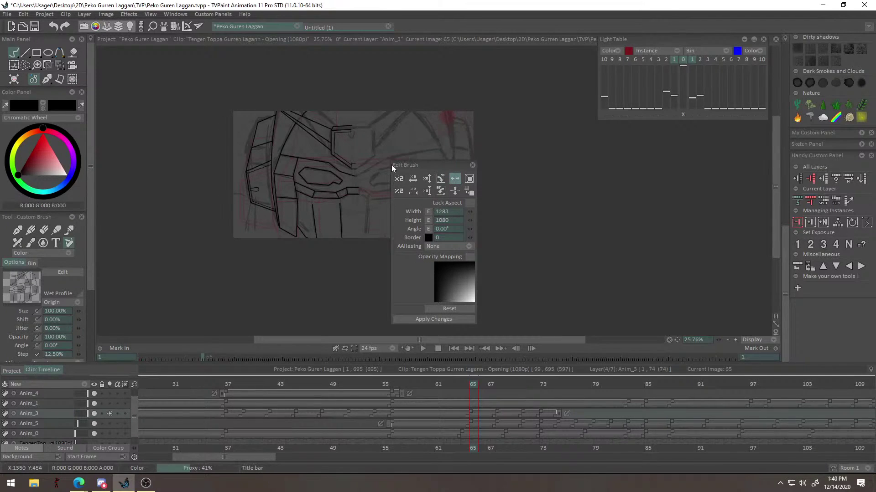
Stamp the flipped custom brush over the face's right half, aligned with the inked left half.
drag(449, 164, 647, 154)
alt+right_click(374, 198)
drag(396, 169, 330, 236)
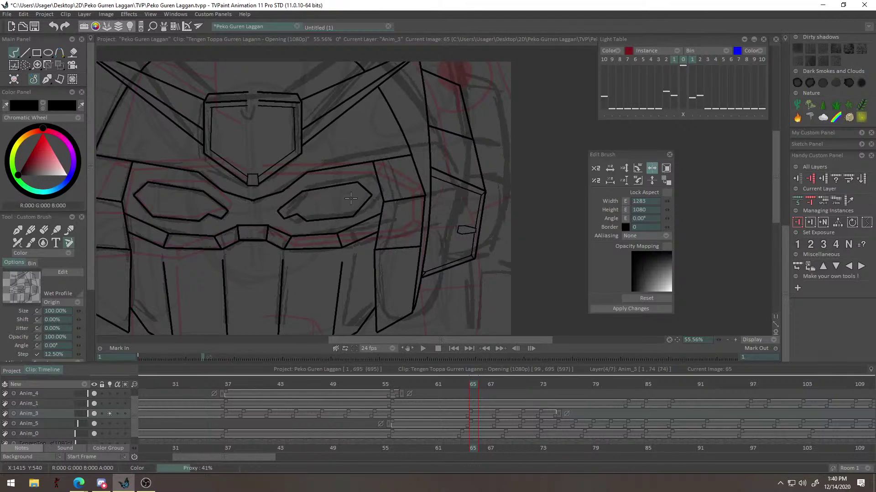
key(b)
mouse_move(292, 158)
mouse_down()
mouse_move(316, 146)
mouse_move(368, 146)
mouse_up()
key(ctrl+z)
mouse_move(391, 191)
mouse_down()
mouse_move(307, 267)
mouse_move(258, 236)
mouse_move(107, 250)
mouse_up()
click(69, 243)
drag(357, 185, 396, 148)
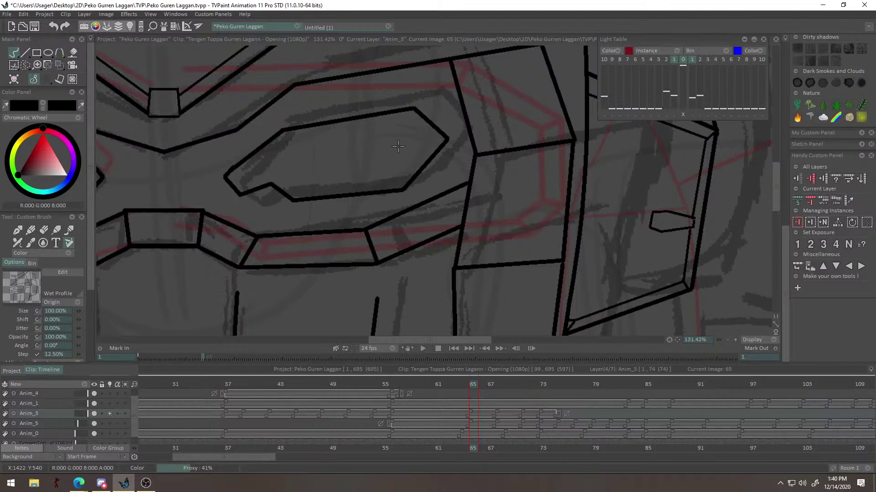
click(398, 147)
Set the pen size to 3.49 and ink across the central gap in the crest's middle line.
drag(400, 129, 497, 319)
key(b)
mouse_move(358, 234)
mouse_down()
mouse_move(391, 200)
mouse_move(346, 220)
mouse_move(410, 215)
mouse_up()
key(ctrl+z)
key(ctrl+z)
click(78, 272)
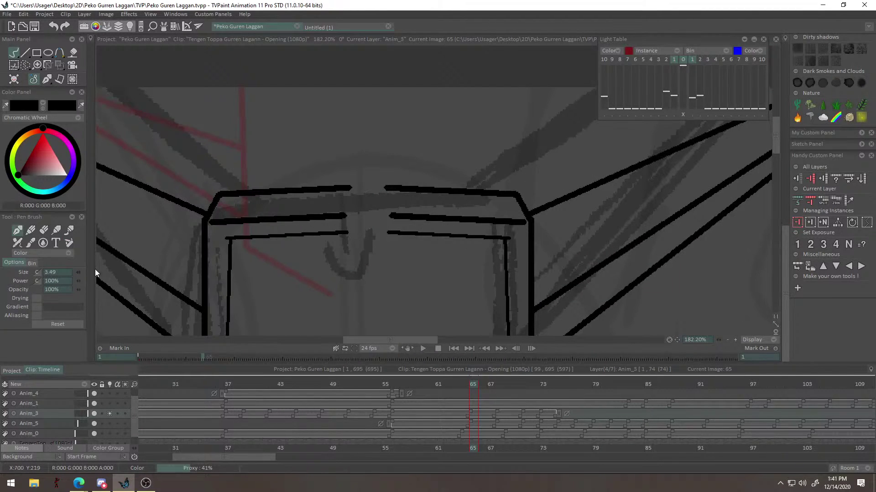
drag(358, 216, 394, 217)
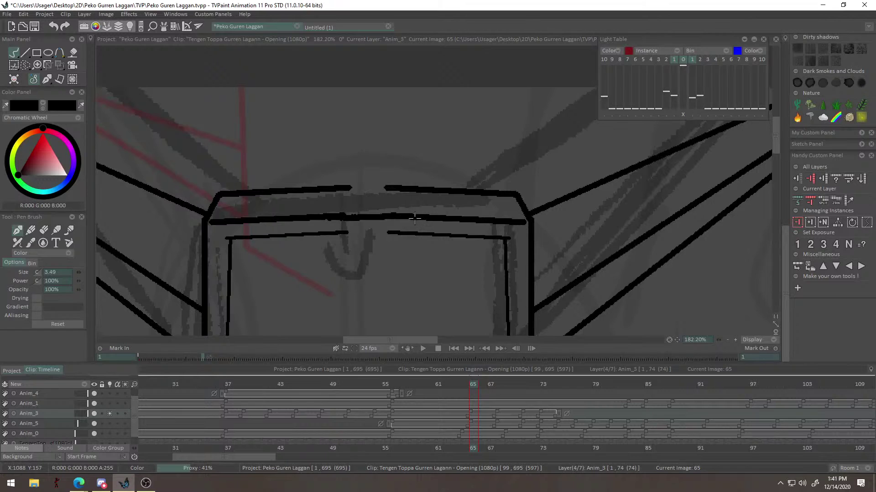
Set the pen size to 1.99 and bridge the central gap in the crest's thin inner upper line.
drag(341, 234, 405, 233)
key(ctrl+z)
drag(367, 219, 352, 231)
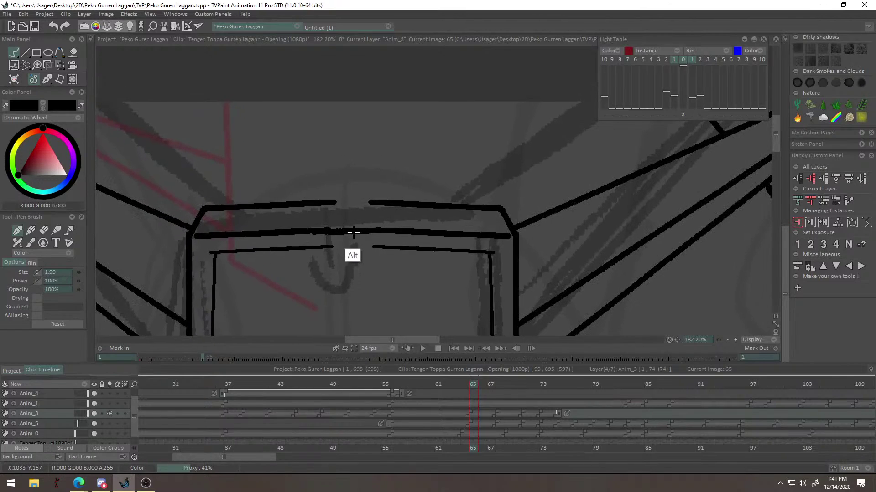
right_click(366, 238)
mouse_move(311, 250)
mouse_down()
mouse_move(398, 250)
mouse_move(395, 243)
mouse_move(389, 251)
mouse_move(402, 251)
mouse_move(393, 268)
mouse_up()
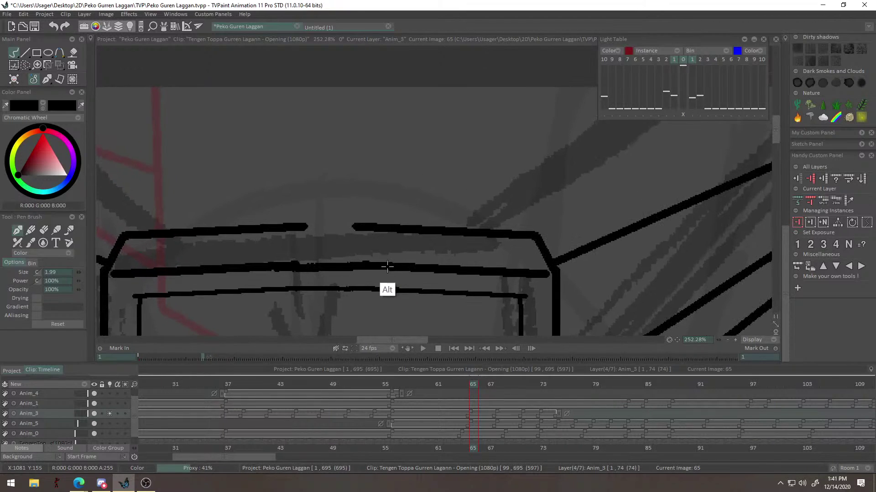
alt+right_click(375, 272)
key(ctrl+z)
drag(336, 286, 365, 292)
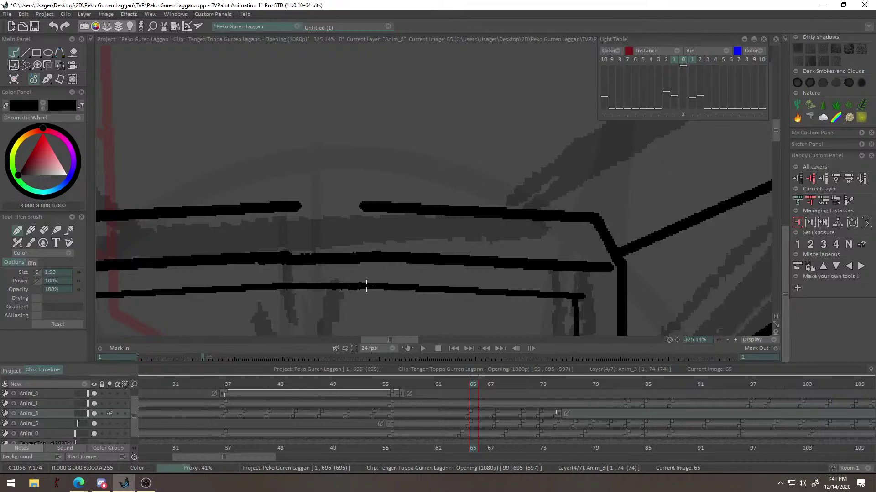
alt+right_click(389, 275)
alt+right_click(405, 282)
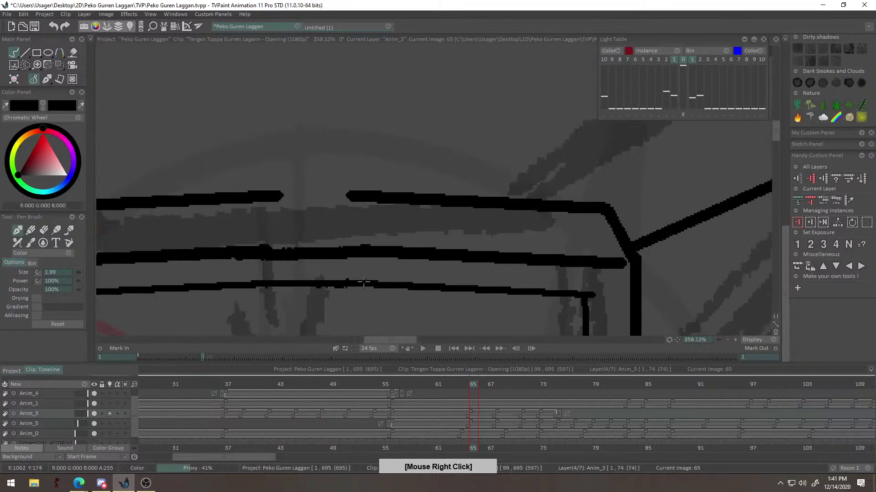
Set the pen size to 3.49 and ink across the central gap in the crest's top edge.
drag(446, 227, 436, 263)
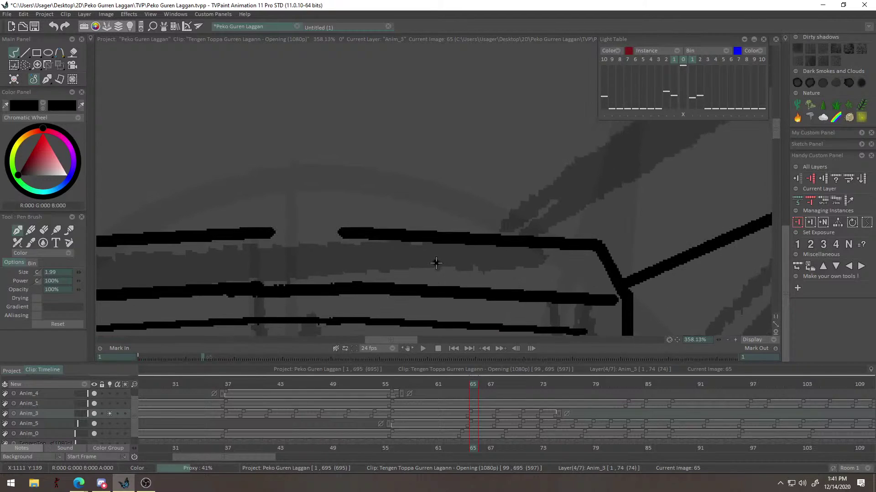
scroll(332, 289, down, 1)
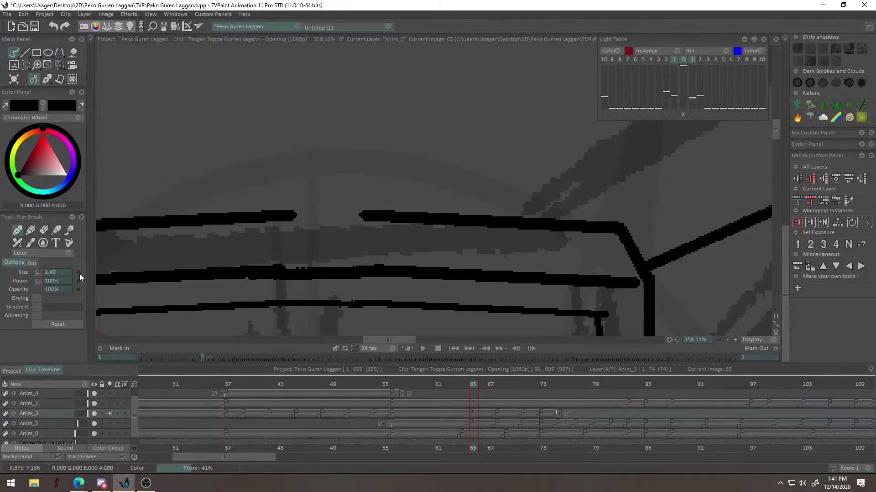
click(79, 274)
drag(325, 245, 326, 249)
drag(284, 224, 397, 220)
key(ctrl+z)
drag(273, 228, 386, 227)
key(ctrl+z)
drag(298, 224, 383, 224)
key(ctrl+z)
key(ctrl+z)
drag(294, 224, 396, 228)
key(ctrl+z)
key(ctrl+z)
mouse_move(294, 225)
mouse_down()
mouse_move(395, 225)
mouse_move(301, 226)
mouse_move(367, 223)
mouse_up()
key(ctrl+z)
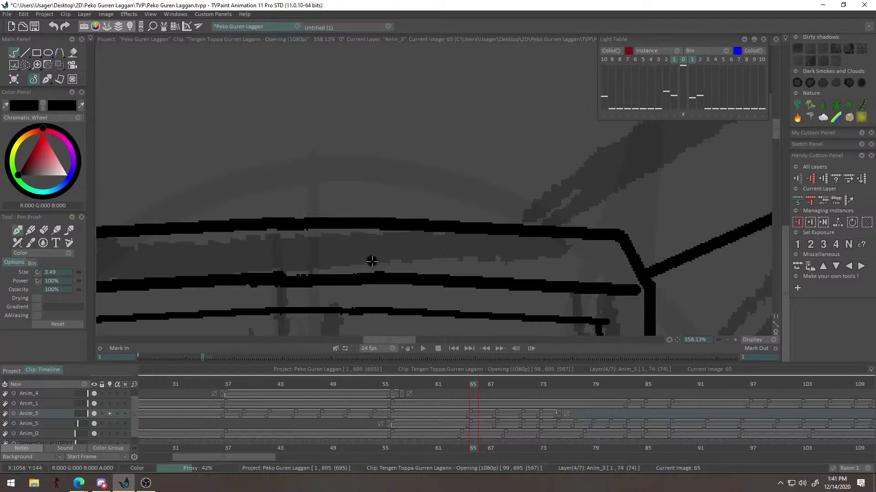
Smooth the joined centre of the crest's middle line by erasing bumps and filling notches.
right_click(326, 283)
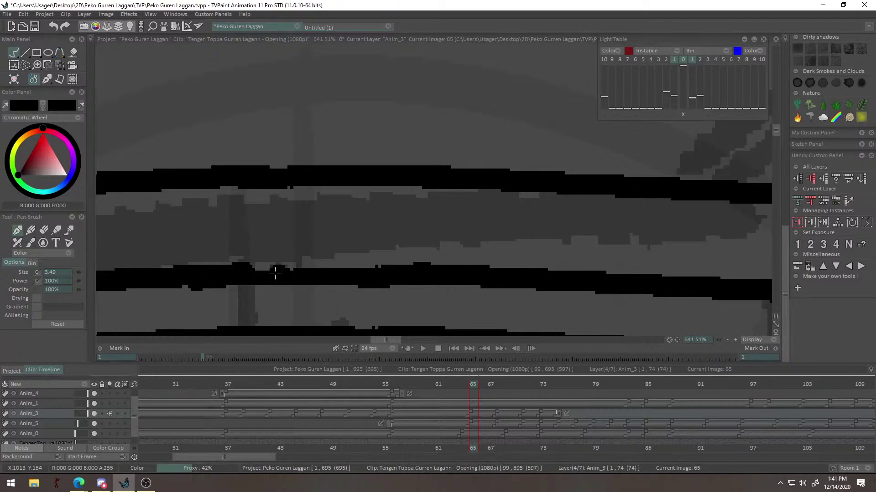
alt+right_click(369, 300)
mouse_move(368, 300)
mouse_down()
mouse_move(346, 280)
mouse_move(500, 275)
mouse_move(389, 255)
mouse_move(508, 280)
mouse_up()
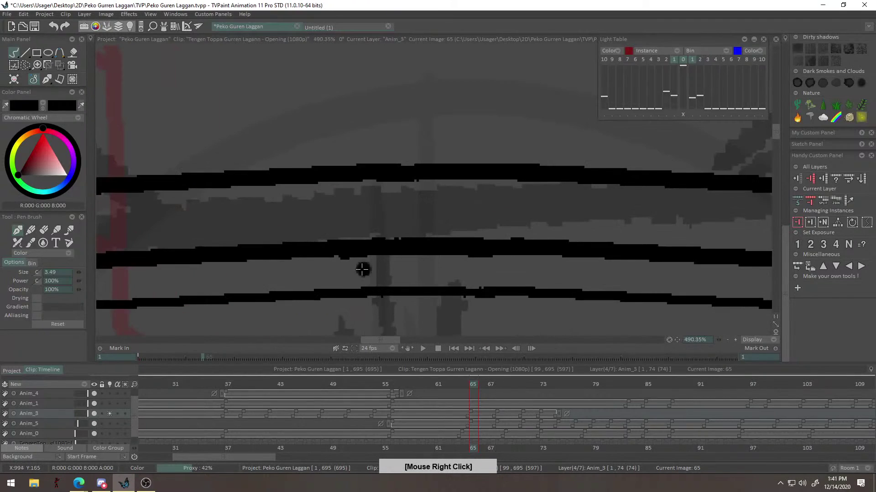
key(e)
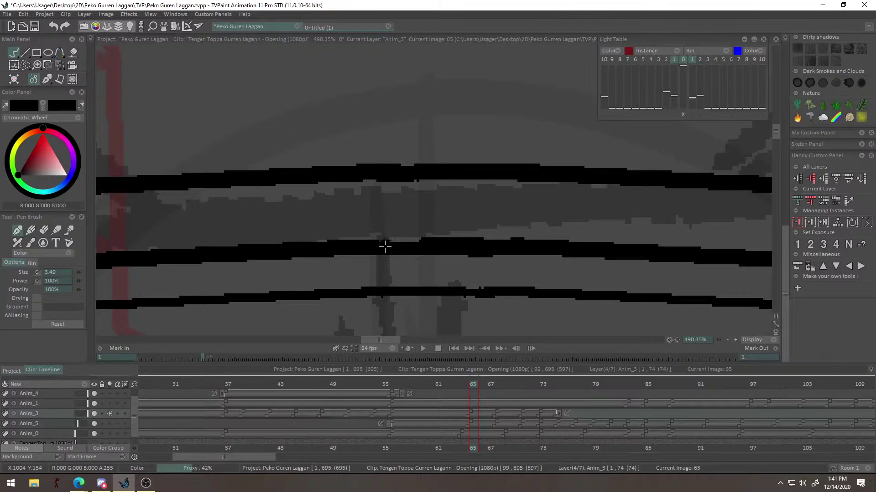
key(e)
drag(487, 247, 535, 193)
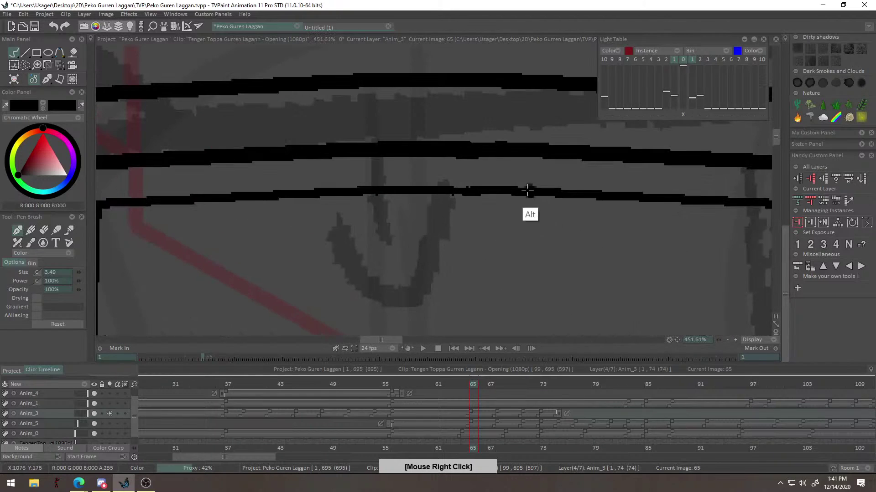
drag(466, 173, 447, 198)
key(e)
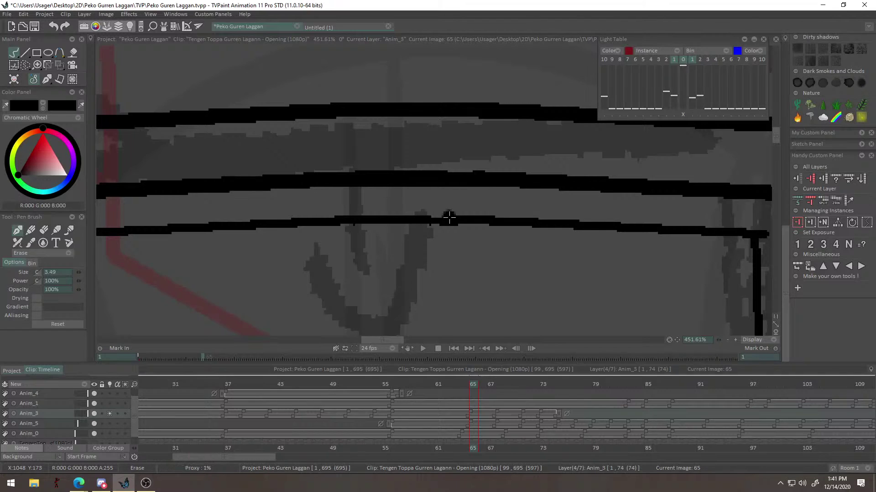
right_click(456, 173)
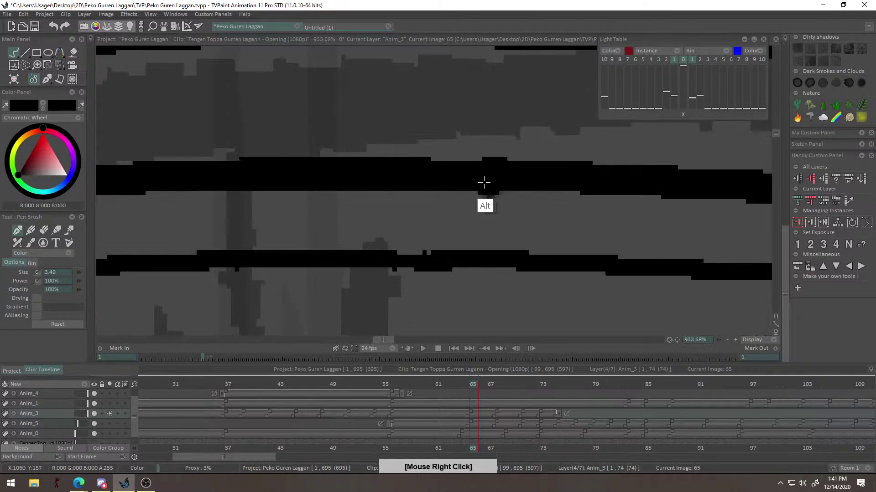
alt+right_click(506, 177)
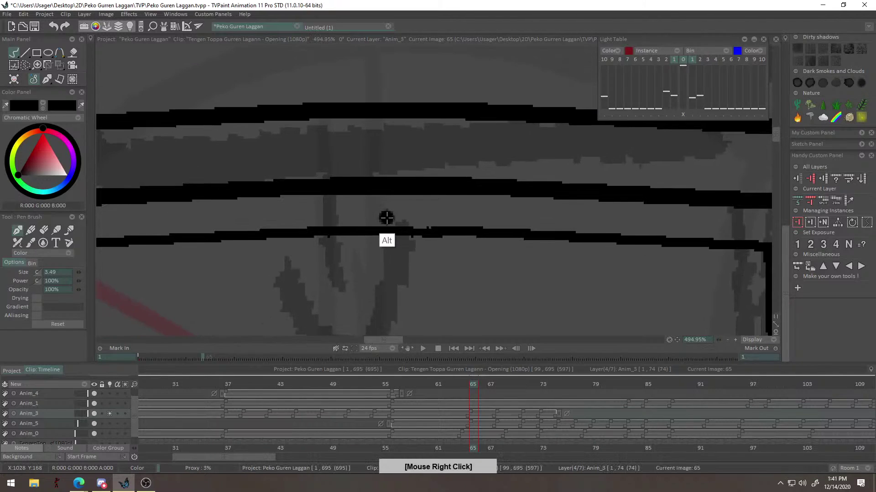
Clean up the joint in the crest's thin inner upper line and set the pen size to 1.19.
alt+right_click(383, 252)
drag(432, 203, 390, 238)
right_click(388, 222)
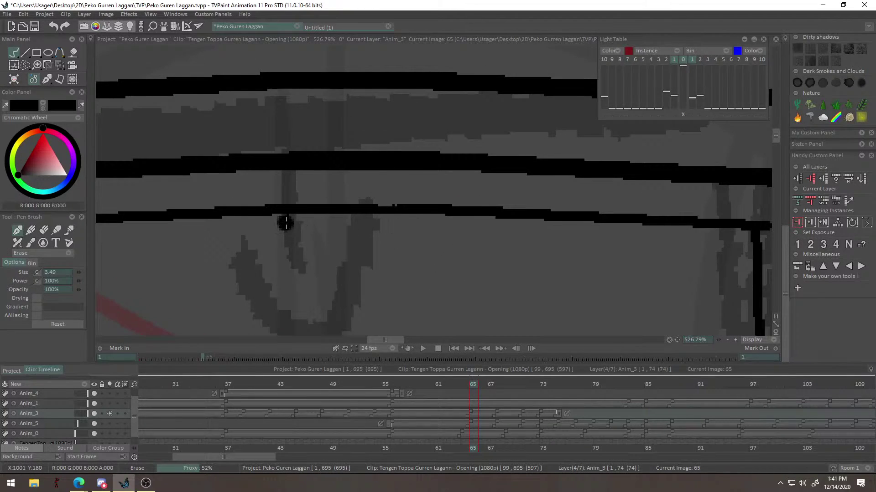
key(e)
key(ctrl+z)
drag(383, 241, 378, 241)
drag(407, 216, 237, 274)
drag(316, 305, 233, 260)
drag(403, 290, 401, 245)
scroll(388, 173, up, 7)
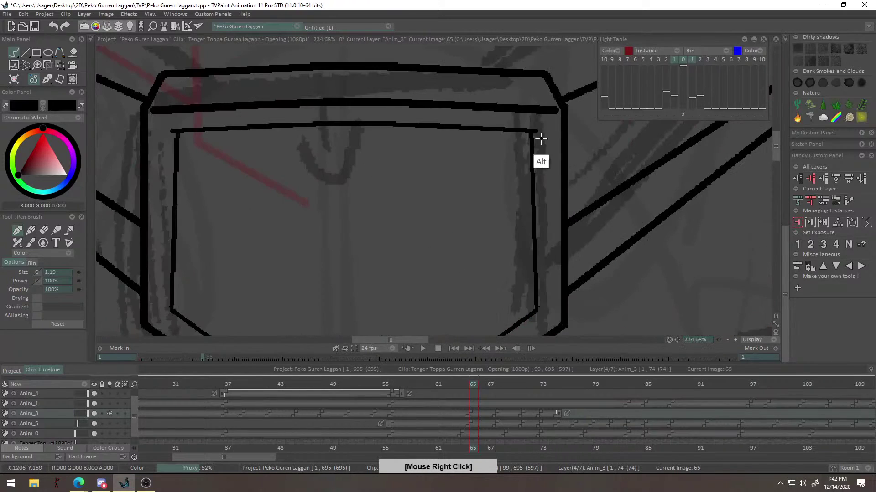
Erase the thin line's overshoot at the crest's upper-right inner corner and extend the middle line to the right edge.
key(e)
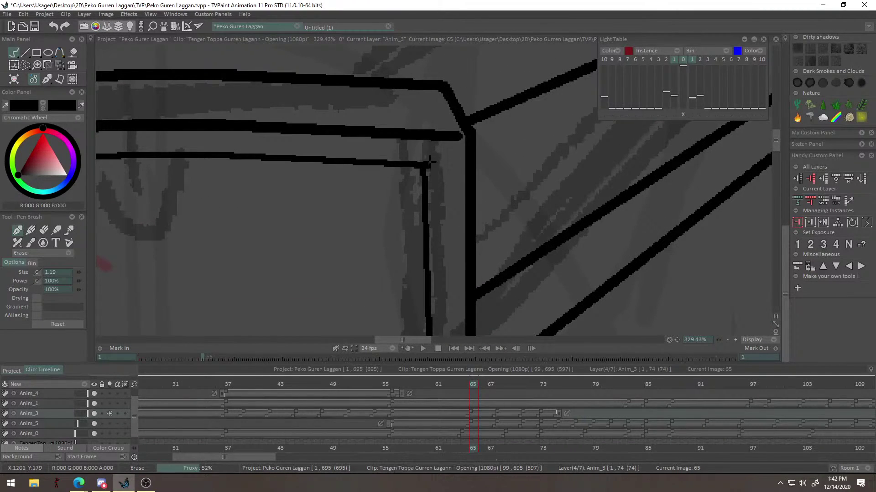
drag(442, 192, 445, 215)
key(e)
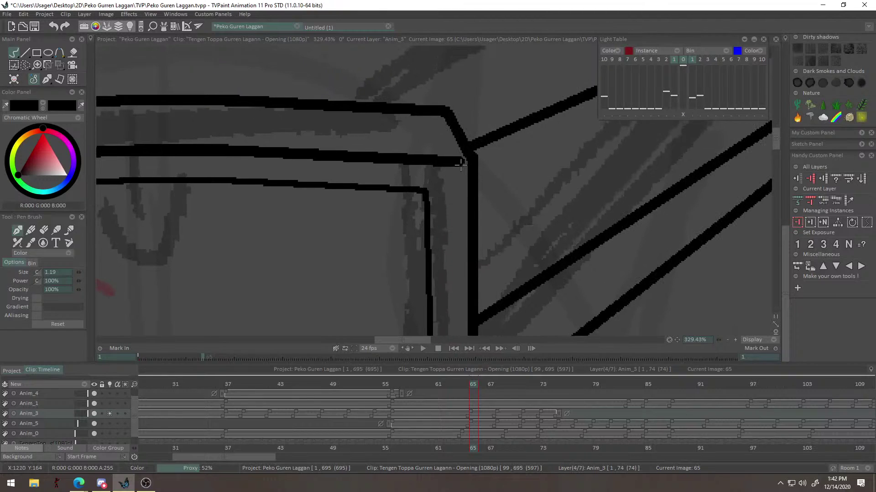
click(462, 159)
drag(458, 171, 464, 148)
click(472, 156)
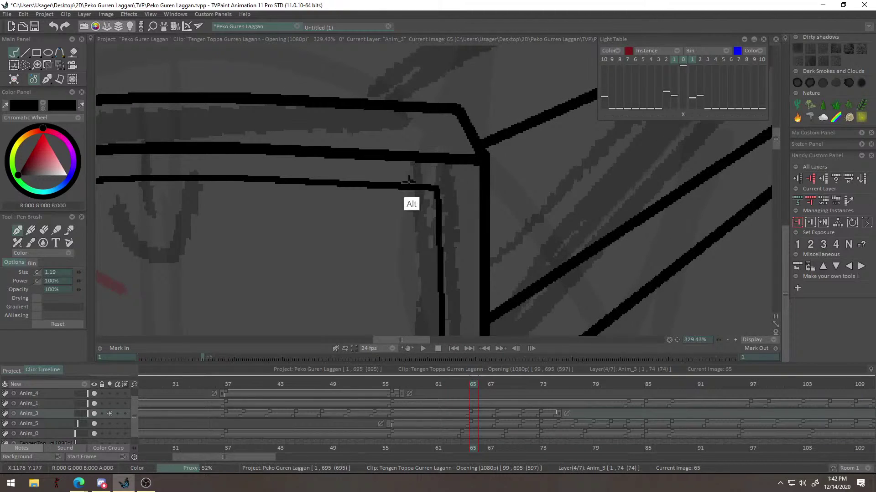
Touch up the crest's upper-left corner where the middle line meets the left edge.
drag(421, 176, 754, 171)
drag(336, 193, 537, 241)
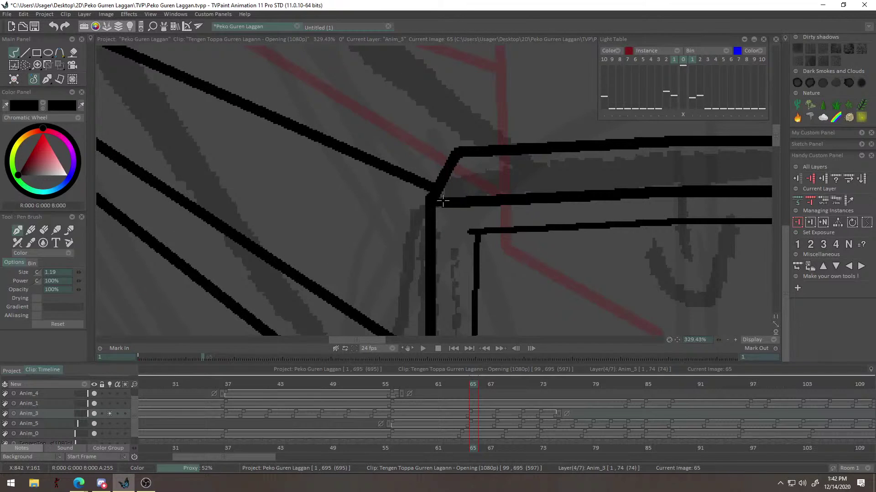
mouse_move(467, 230)
mouse_down()
mouse_move(490, 313)
mouse_move(547, 261)
mouse_move(329, 236)
mouse_move(462, 269)
mouse_move(425, 228)
mouse_up()
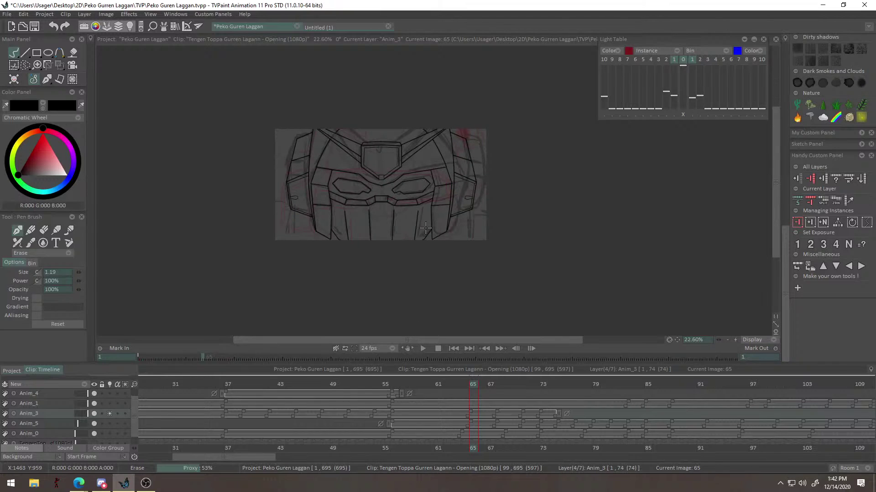
Go to frame 64 of layer Anim_3 and hide layer Anim_5.
drag(470, 385, 465, 385)
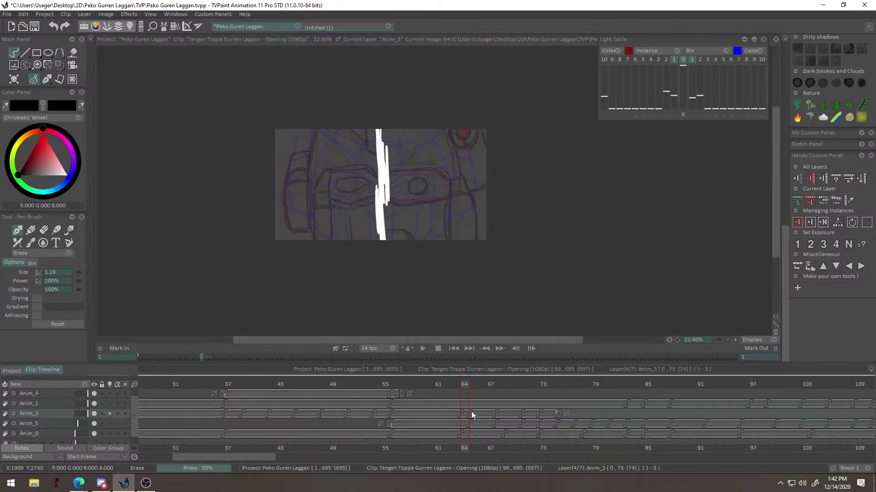
drag(428, 187, 402, 236)
alt+right_click(402, 235)
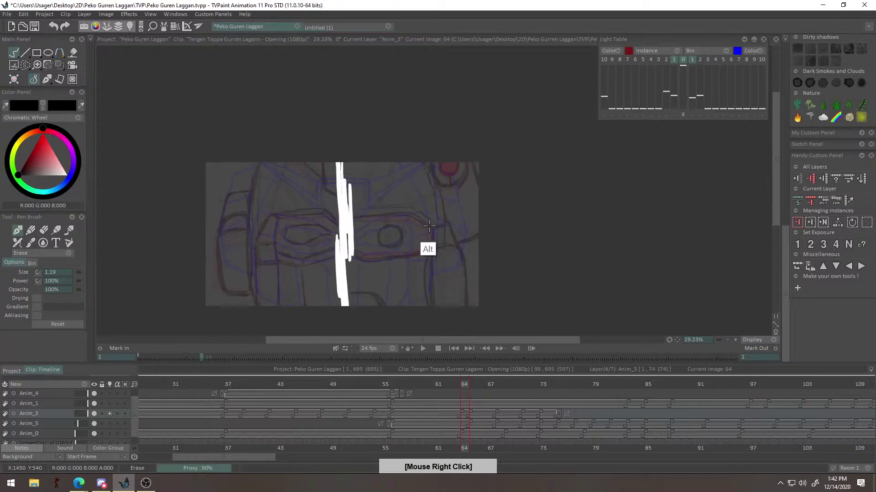
drag(345, 245, 387, 178)
drag(334, 172, 471, 244)
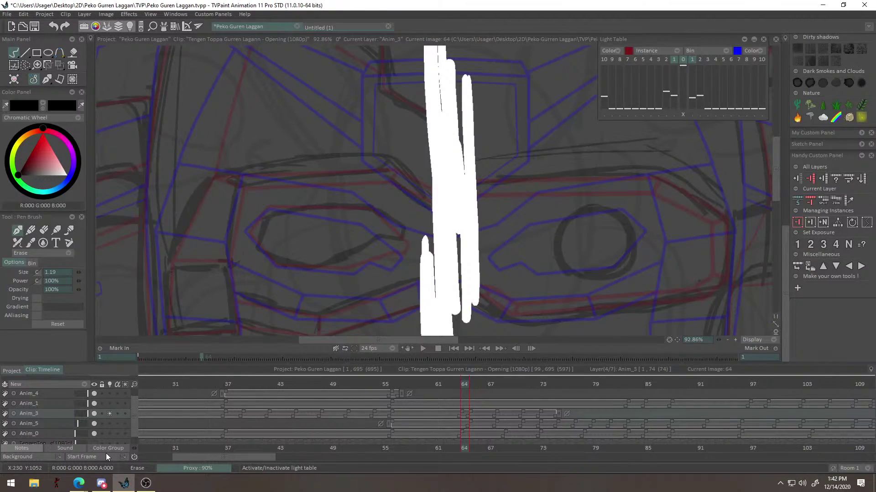
click(94, 423)
alt+right_click(346, 258)
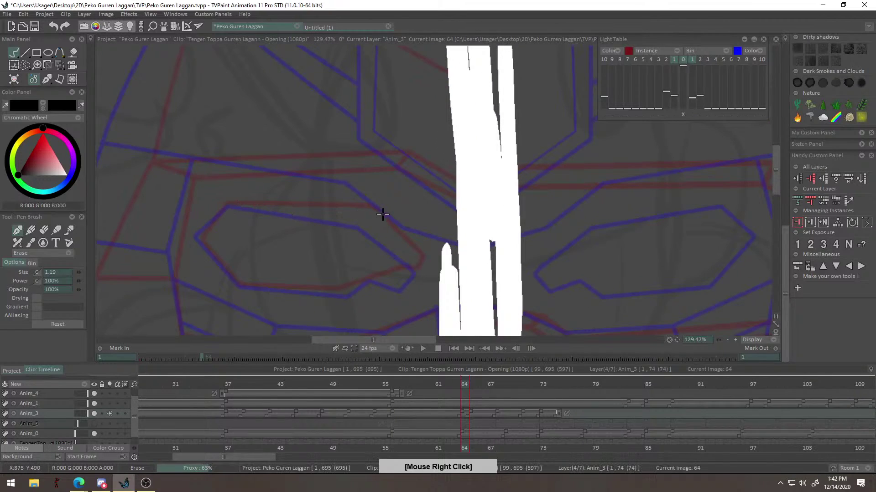
Set the pen size to 3.19 and outline the robot's left eye on frame 64 with connected straight black lines.
key(e)
drag(78, 271, 81, 272)
drag(228, 209, 347, 214)
key(ctrl+z)
key(l)
scroll(284, 218, up, 1)
right_click(184, 257)
drag(220, 203, 377, 215)
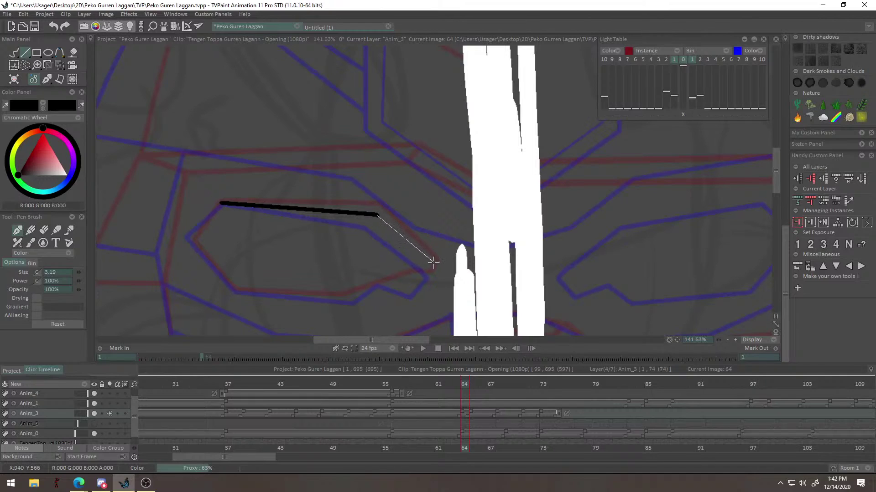
click(433, 262)
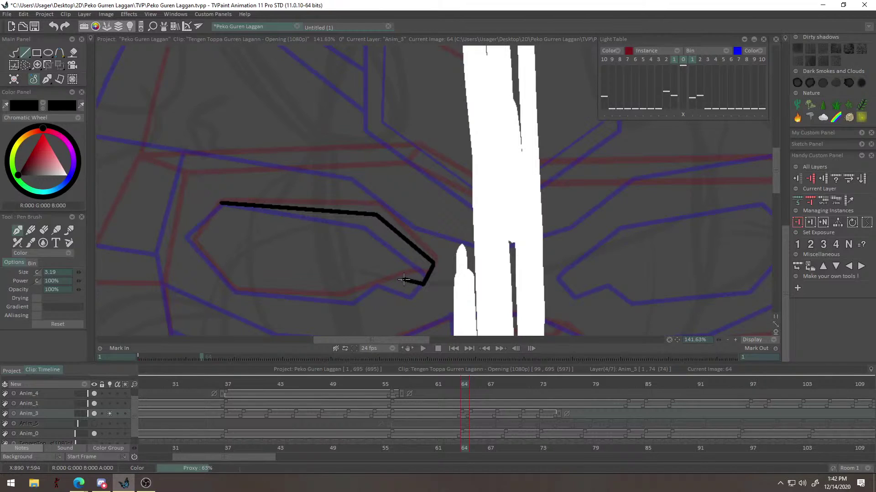
click(241, 294)
click(193, 237)
Draw the brow line above the left eye with straight segments, angling down to the white centre band.
drag(309, 182, 353, 245)
click(144, 237)
click(319, 243)
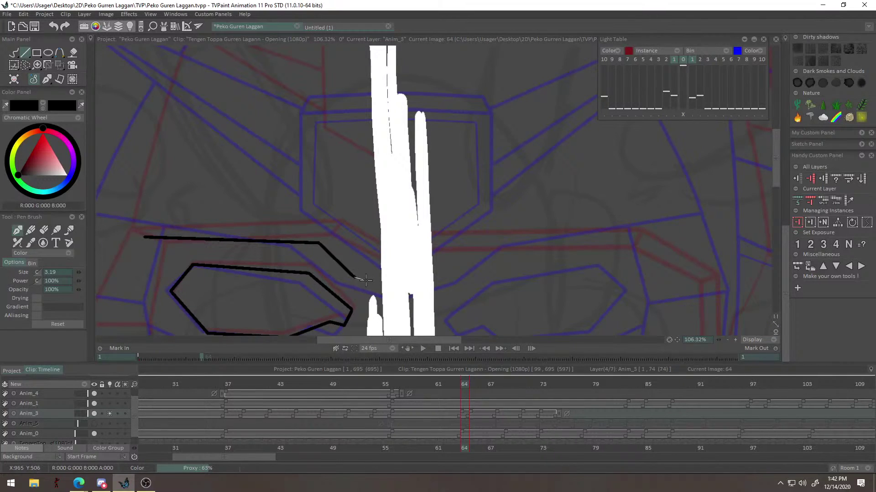
click(387, 287)
alt+right_click(387, 287)
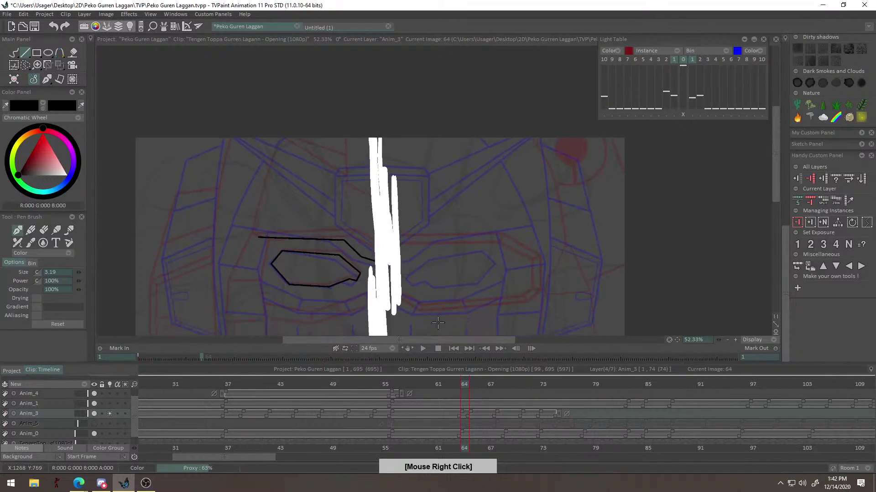
Go to frame 56 and erase the old crest edge and horn lines above the left brow.
click(402, 384)
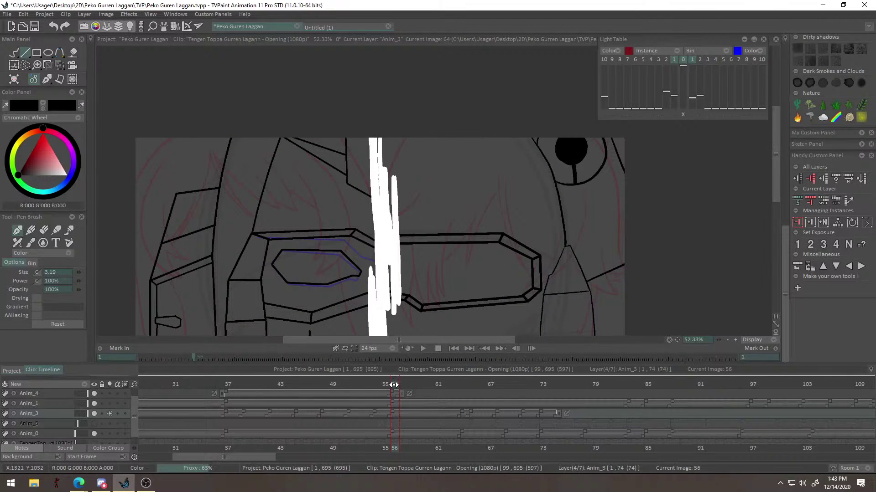
alt+drag(447, 248, 440, 268)
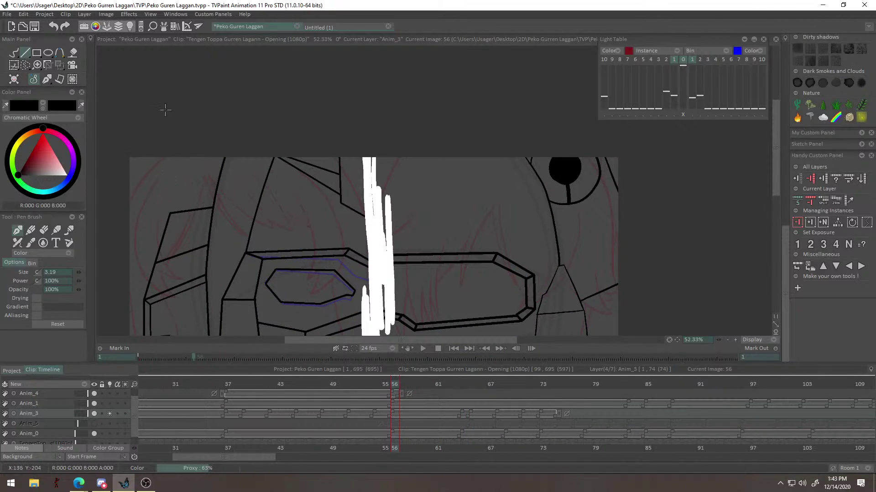
key(e)
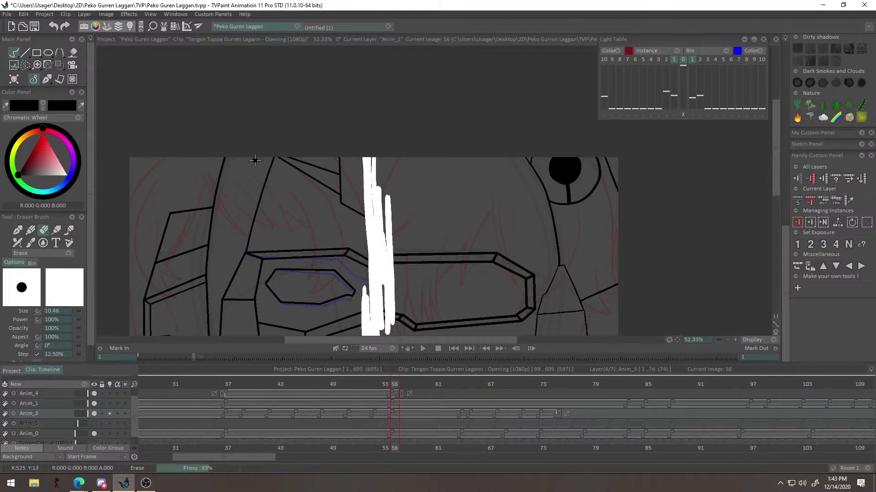
key(e)
key(b)
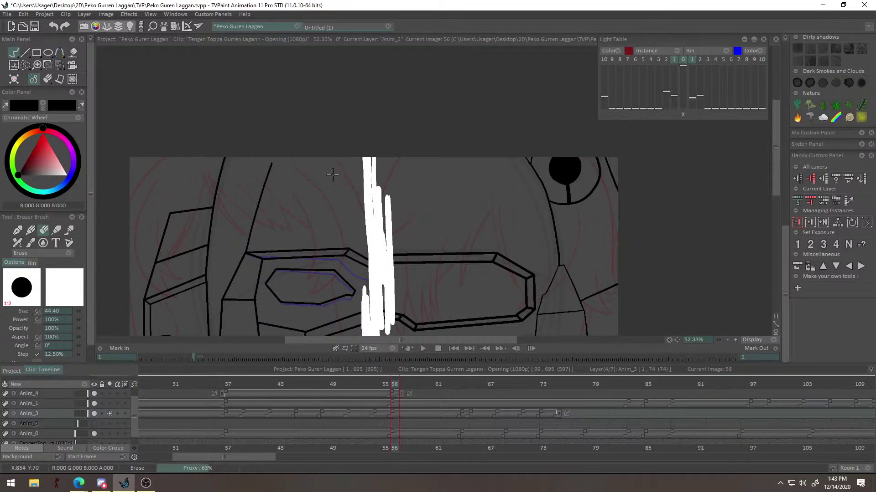
key(b)
Redraw the crest's left half on frame 56 with straight lines for its side, lower diagonal and top edge.
right_click(336, 192)
click(25, 52)
scroll(357, 201, up, 1)
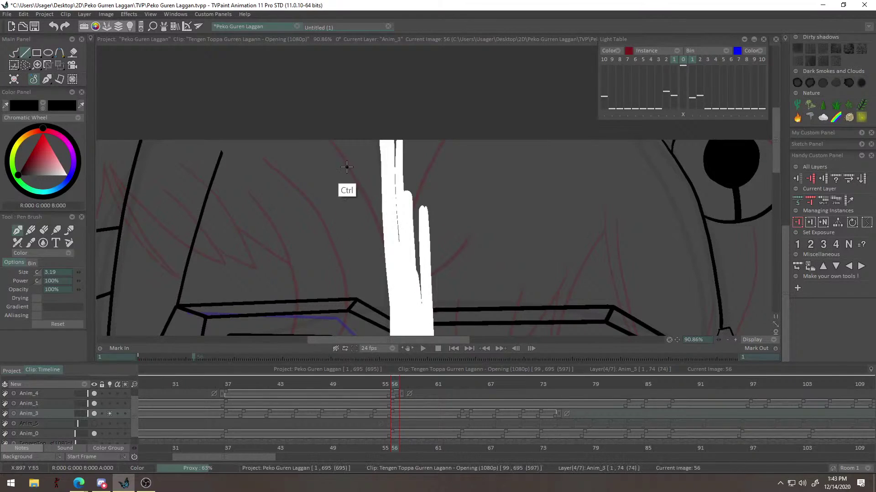
shift+click(351, 249)
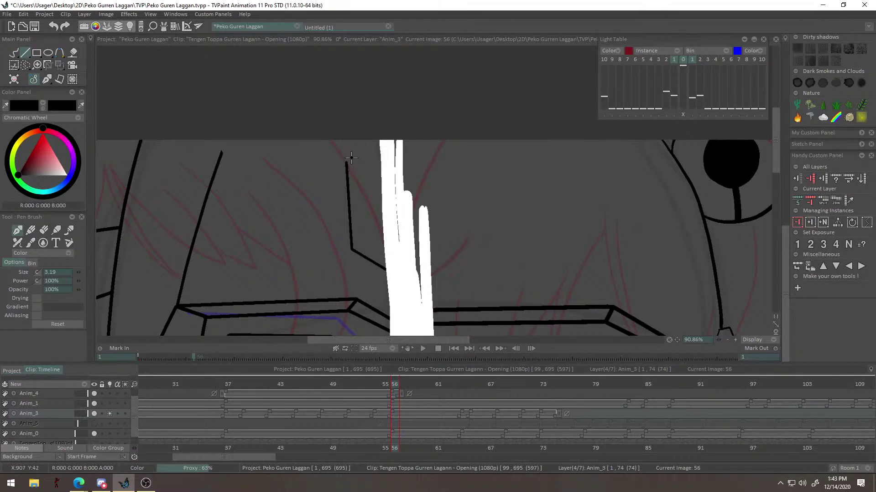
key(ctrl+z)
drag(348, 162, 391, 158)
drag(362, 214, 372, 235)
shift+click(403, 183)
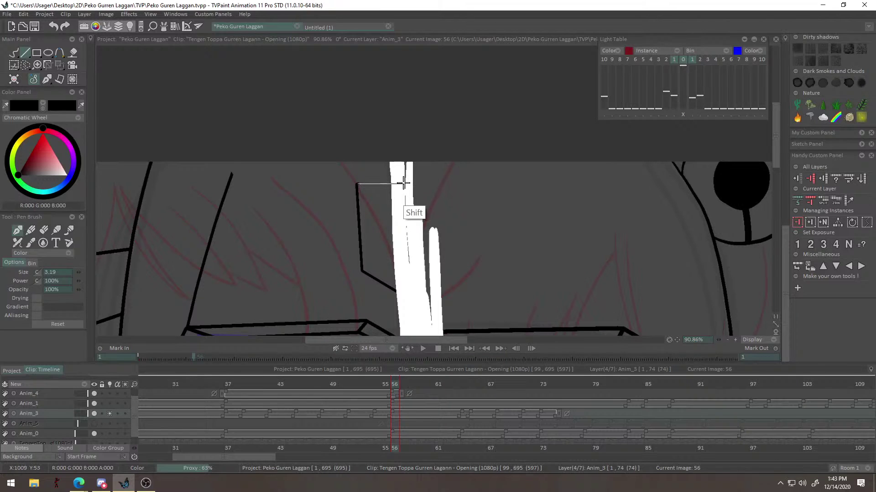
Draw three straight horn lines from the crest to the canvas's upper left, erasing the face line above the lowest one.
shift+click(135, 140)
key(e)
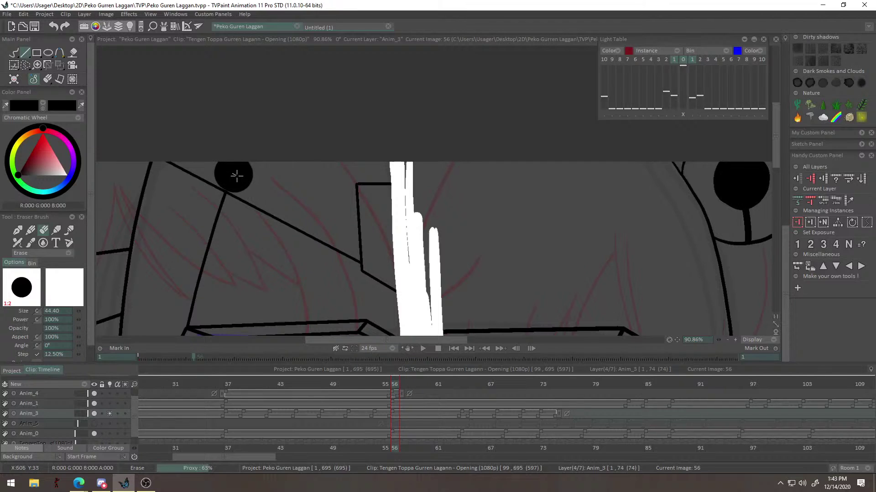
key(b)
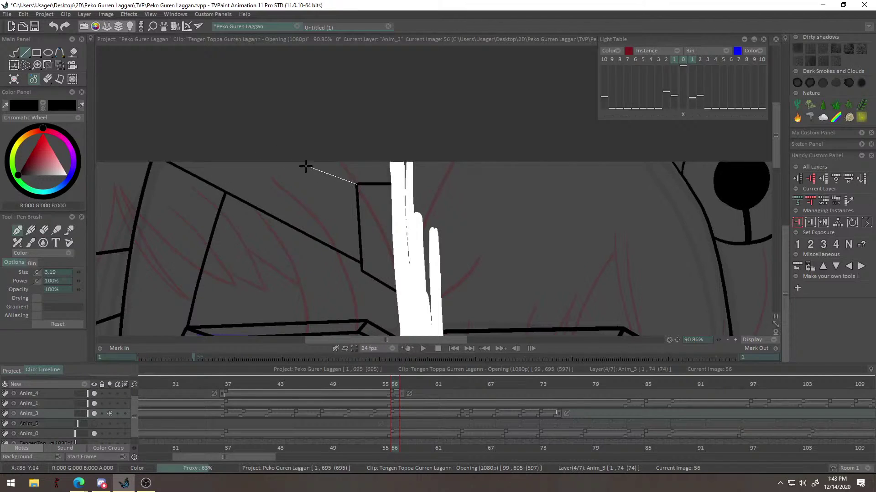
shift+click(118, 141)
mouse_move(324, 223)
mouse_down()
mouse_move(108, 131)
mouse_move(115, 136)
mouse_up()
alt+right_click(416, 237)
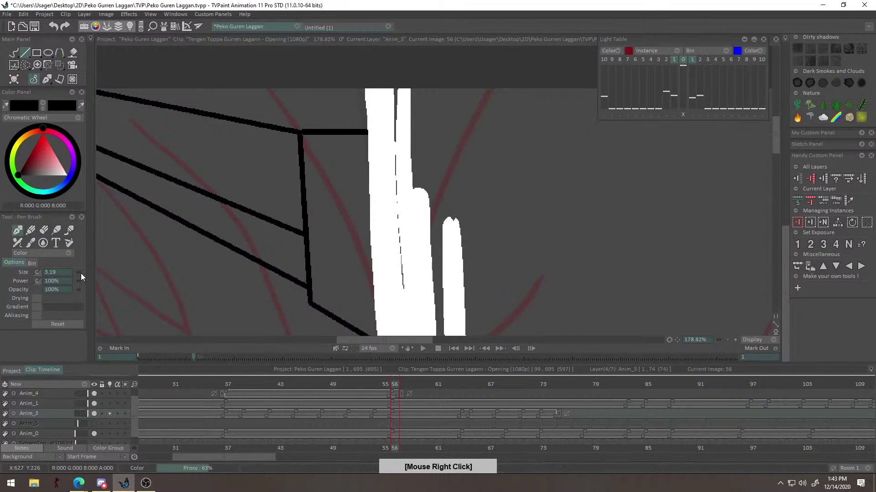
Set the pen size to 2.69 and draw the crest's inner outline parallel to its left side, lower diagonal and top.
drag(80, 272, 76, 273)
shift+click(320, 292)
mouse_move(320, 291)
mouse_down()
mouse_move(307, 223)
mouse_move(376, 261)
mouse_up()
shift+click(372, 261)
key(ctrl+z)
drag(360, 216, 355, 301)
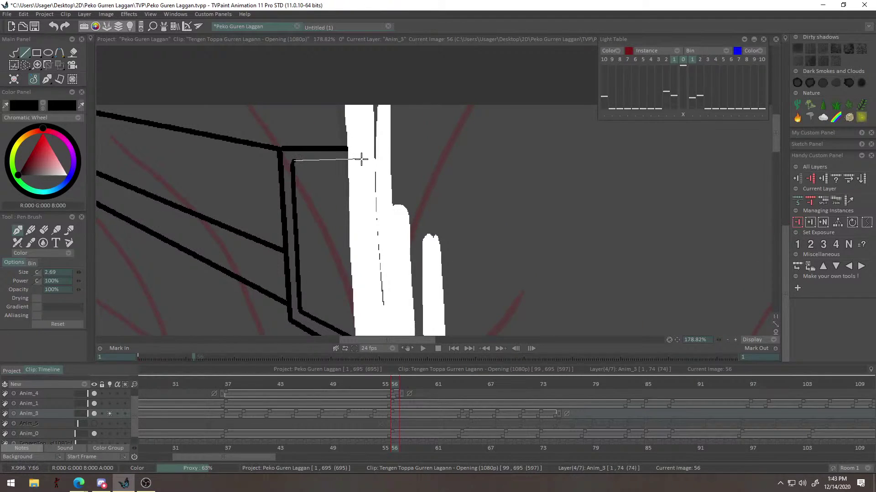
drag(362, 159, 362, 159)
drag(368, 162, 270, 312)
mouse_move(333, 255)
mouse_down()
mouse_move(338, 316)
mouse_move(333, 245)
mouse_up()
On frame 65, lasso the crest with both horns, scale the selection down slightly about its centre and deselect it.
mouse_move(396, 388)
mouse_down()
mouse_move(387, 385)
mouse_move(449, 383)
mouse_move(369, 383)
mouse_move(462, 399)
mouse_up()
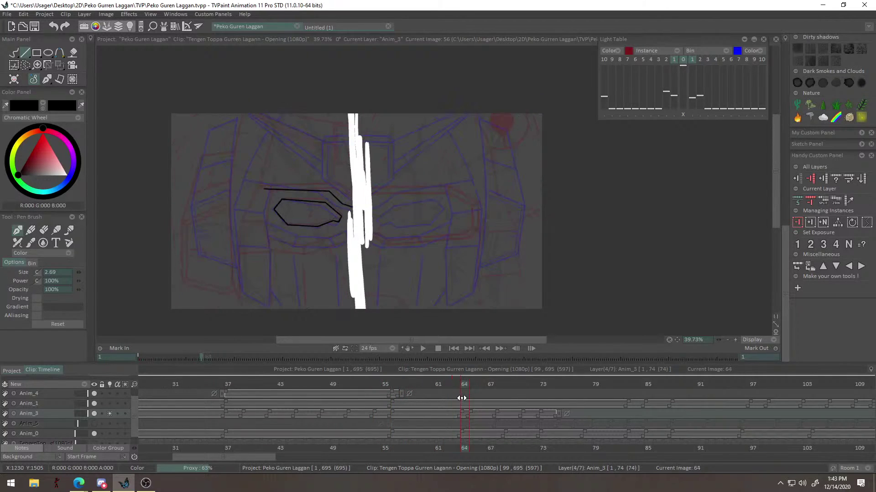
alt+right_click(353, 159)
drag(425, 153, 420, 219)
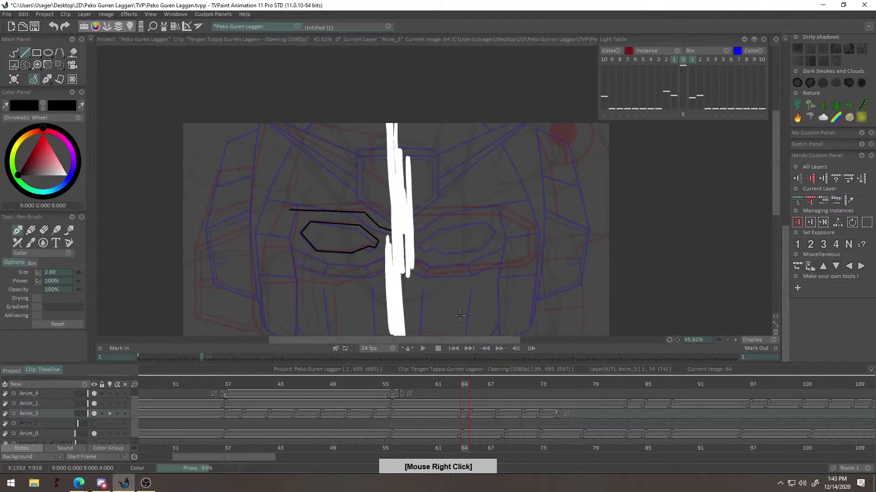
click(474, 384)
drag(470, 248, 462, 270)
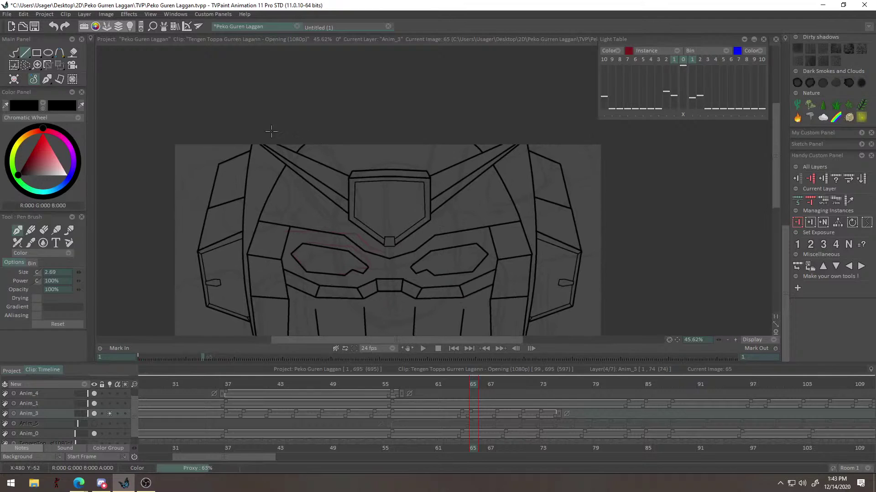
click(26, 65)
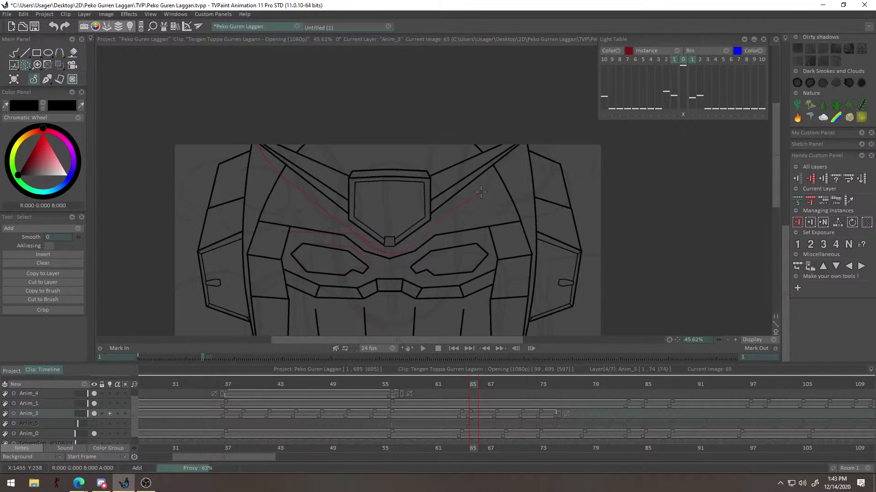
drag(523, 141, 525, 136)
key(ctrl+shift+t)
key(ctrl+t)
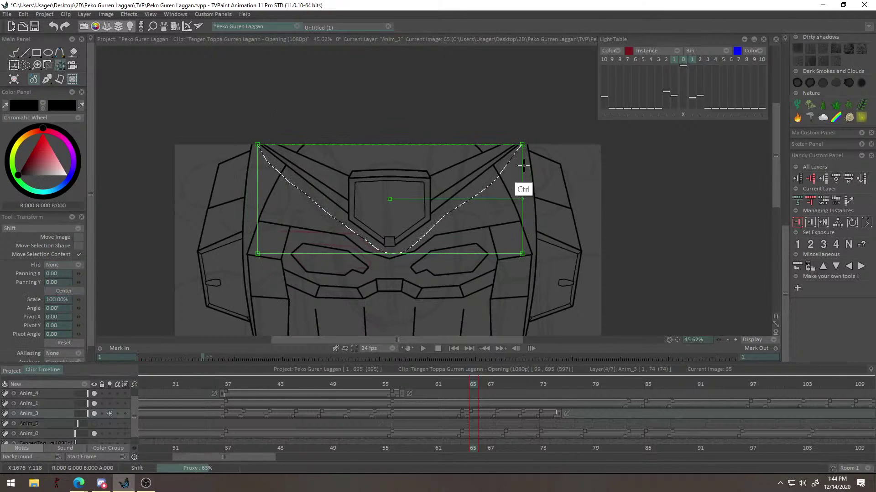
drag(522, 145, 513, 149)
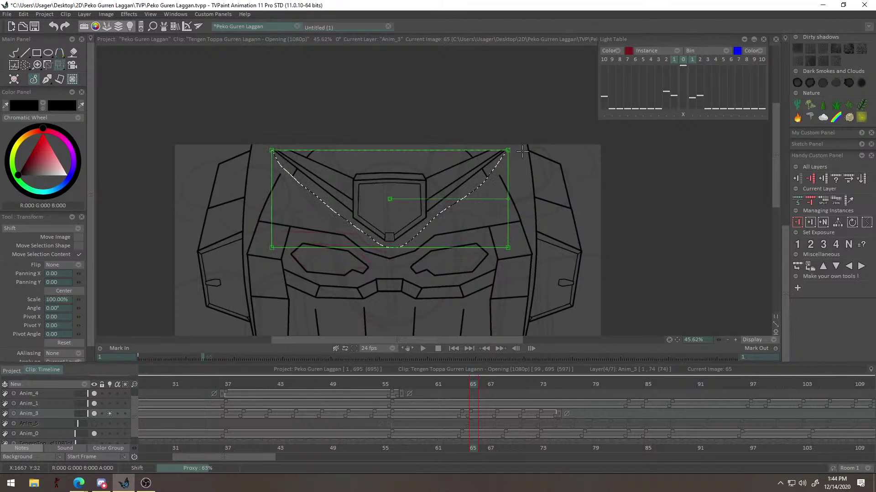
key(b)
key(ctrl+d)
Erase the short stray line stubs attached to the upper and lower edges of both horns.
alt+right_click(497, 186)
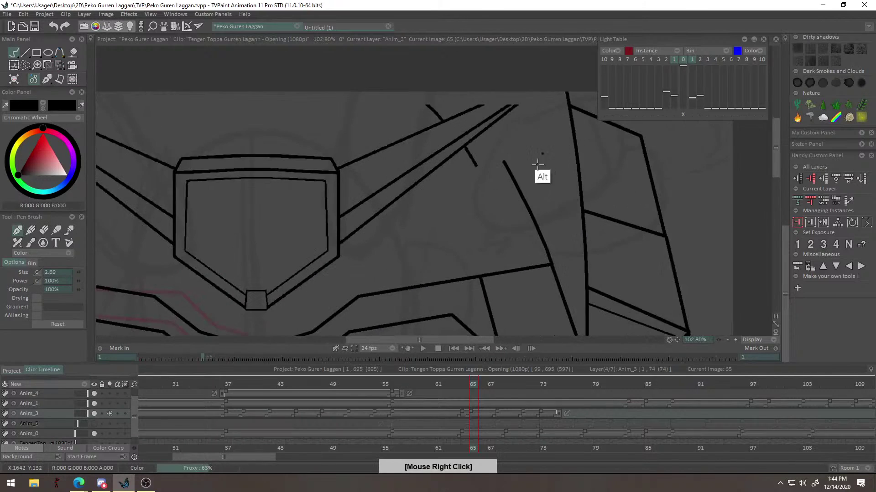
alt+right_click(539, 159)
mouse_move(430, 167)
mouse_down()
mouse_move(438, 150)
mouse_move(453, 169)
mouse_up()
key(e)
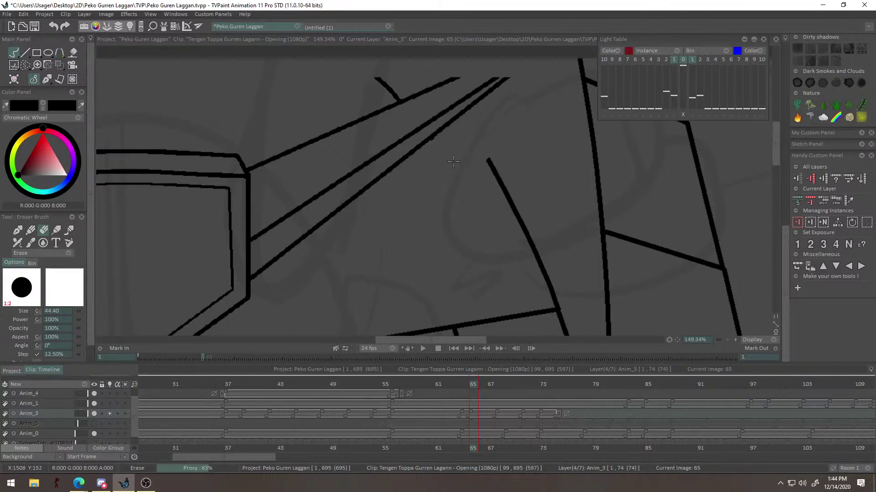
drag(492, 133, 491, 194)
mouse_move(403, 141)
mouse_down()
mouse_move(385, 133)
mouse_move(540, 140)
mouse_up()
drag(318, 163, 582, 174)
drag(287, 139, 271, 146)
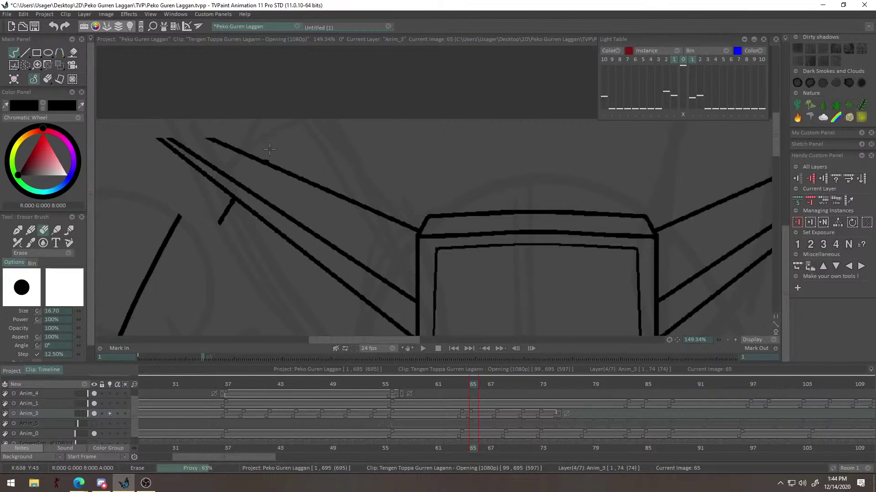
click(267, 143)
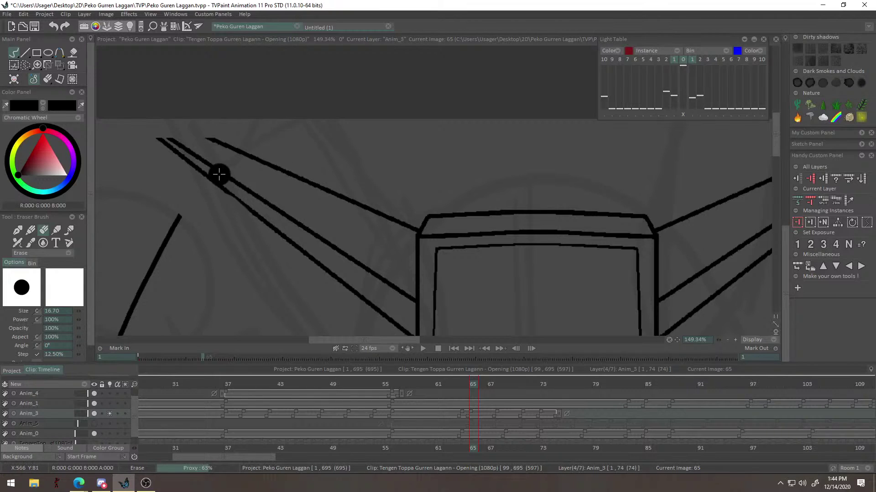
Extend the left horn's lines up to the canvas's top edge with straight strokes.
key(b)
mouse_move(199, 192)
mouse_down()
mouse_move(188, 158)
mouse_move(228, 169)
mouse_up()
key(ctrl+z)
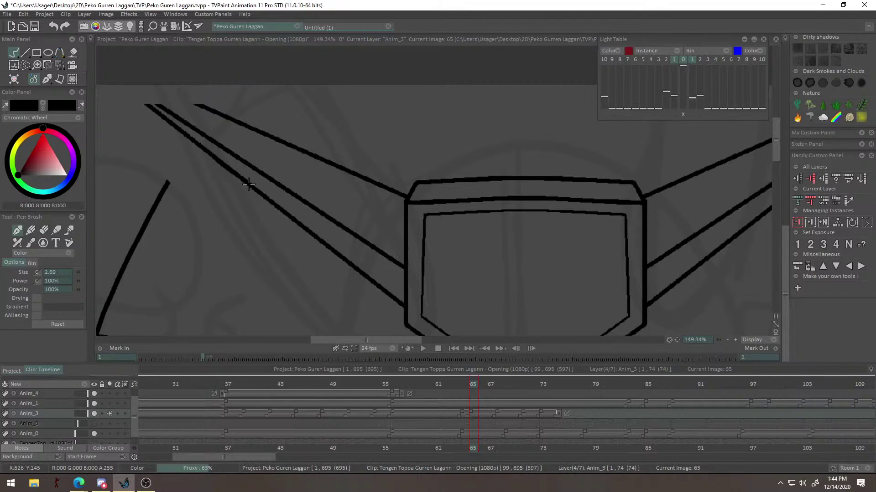
click(26, 52)
drag(147, 91, 182, 151)
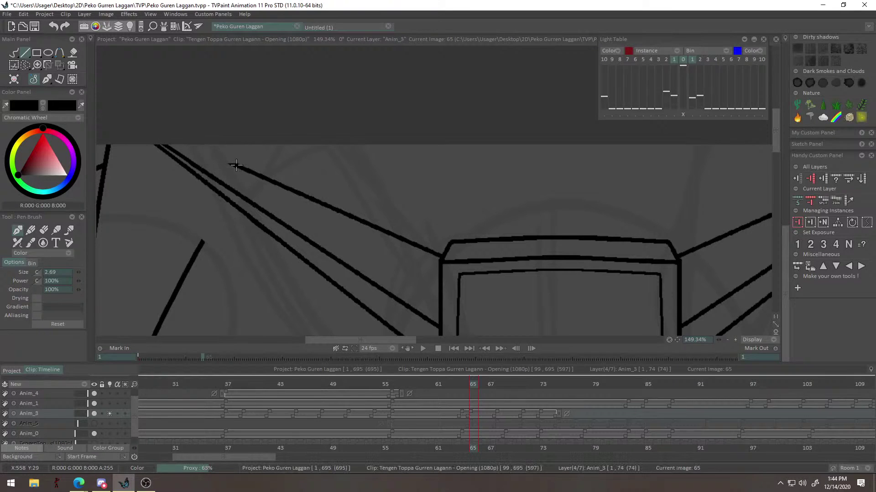
Extend the right horn's lines up to the canvas's top edge with straight strokes, redrawing the lowest one.
drag(726, 164, 352, 192)
mouse_move(572, 187)
mouse_down()
mouse_move(385, 251)
mouse_move(322, 257)
mouse_move(421, 209)
mouse_up()
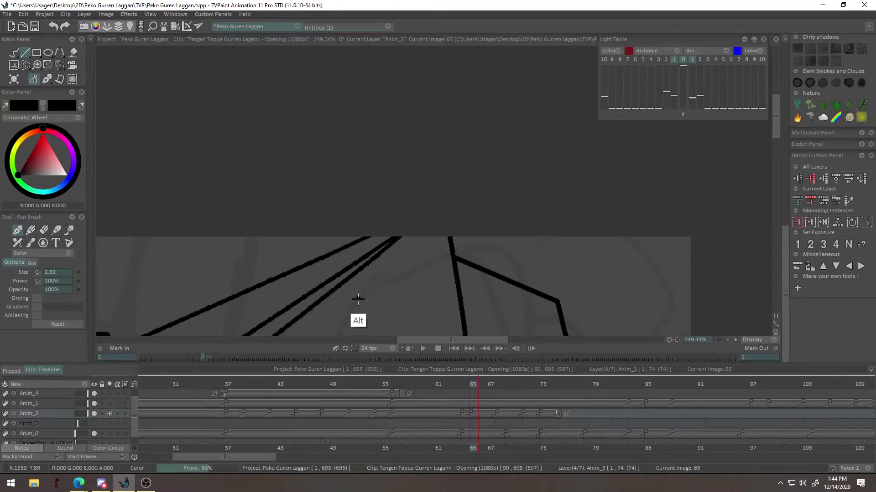
drag(358, 296, 433, 211)
scroll(389, 236, down, 2)
drag(389, 236, 287, 287)
scroll(310, 277, up, 4)
drag(298, 214, 268, 248)
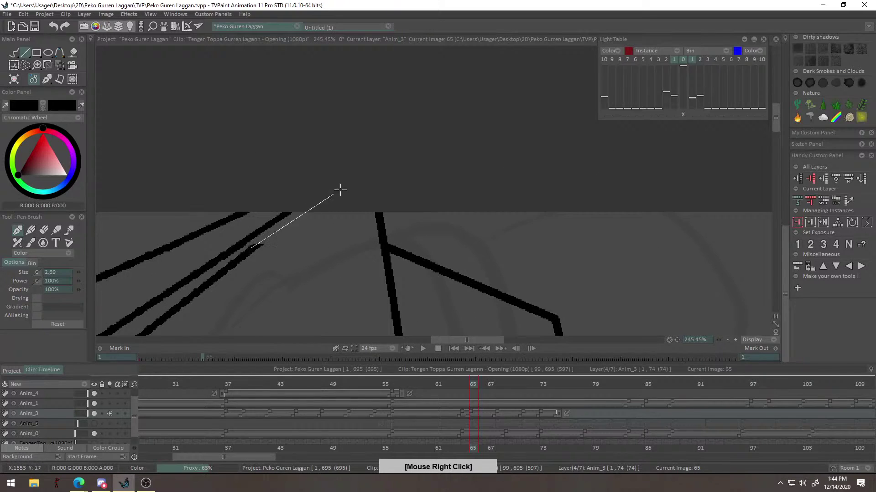
drag(325, 200, 325, 199)
key(ctrl+z)
drag(251, 254, 325, 188)
mouse_move(273, 262)
mouse_down()
mouse_move(301, 254)
mouse_move(346, 211)
mouse_up()
Set the pen size to 3.36 and join the right face line to the horn's lower edge with a freehand stroke.
click(14, 53)
scroll(292, 215, up, 3)
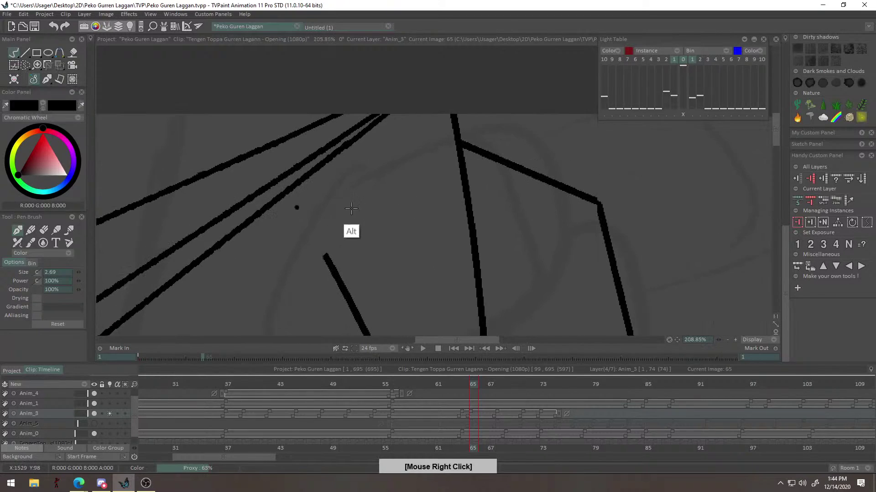
mouse_move(325, 257)
mouse_down()
mouse_move(282, 195)
mouse_move(327, 258)
mouse_up()
key(ctrl+z)
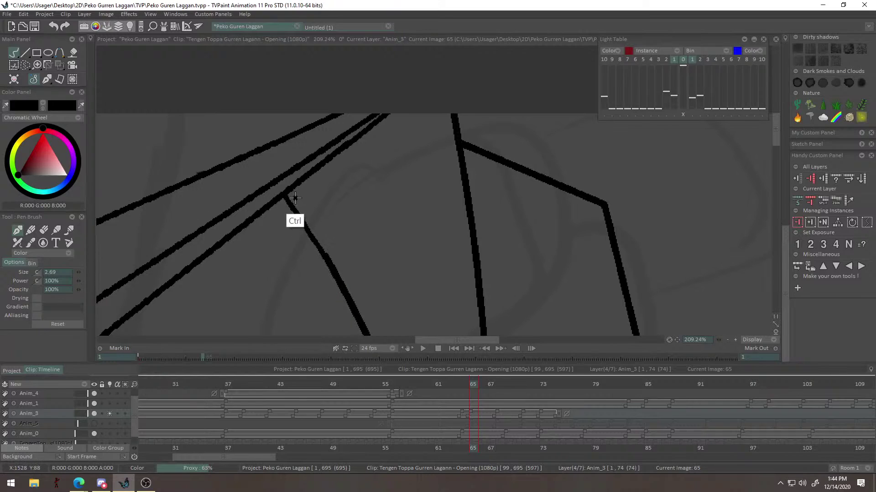
key(ctrl+z)
key(v)
drag(286, 192, 328, 259)
key(ctrl+z)
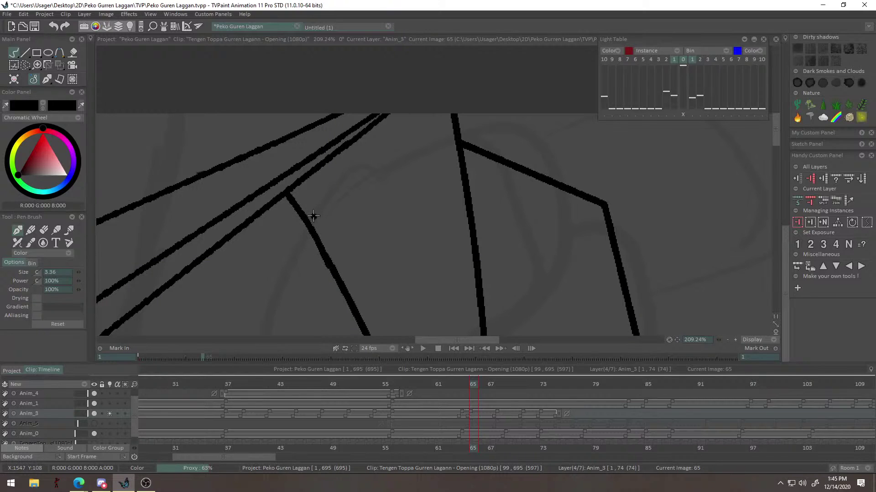
key(ctrl+z)
drag(315, 210, 355, 185)
drag(297, 172, 356, 287)
key(ctrl+z)
drag(288, 178, 358, 287)
key(ctrl+z)
drag(284, 182, 357, 288)
key(ctrl+z)
drag(286, 177, 350, 272)
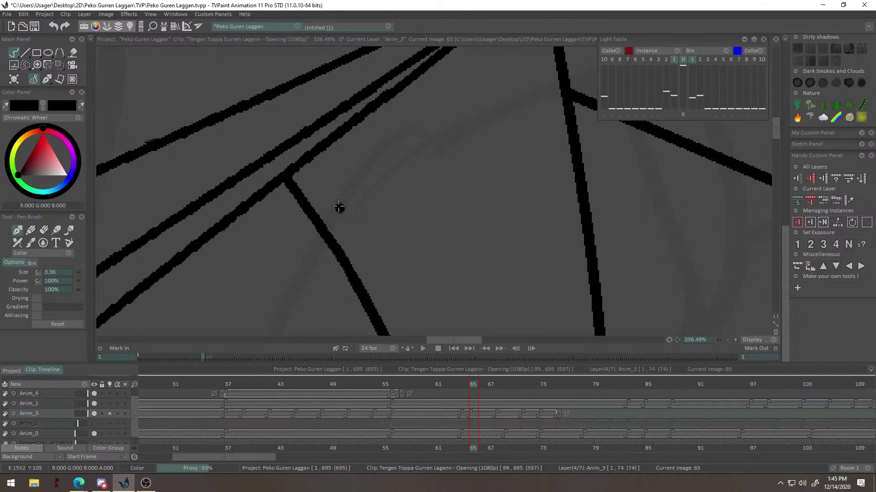
Draw the short face line from the right horn's upper edge up to the canvas's top edge.
right_click(341, 210)
scroll(341, 210, down, 4)
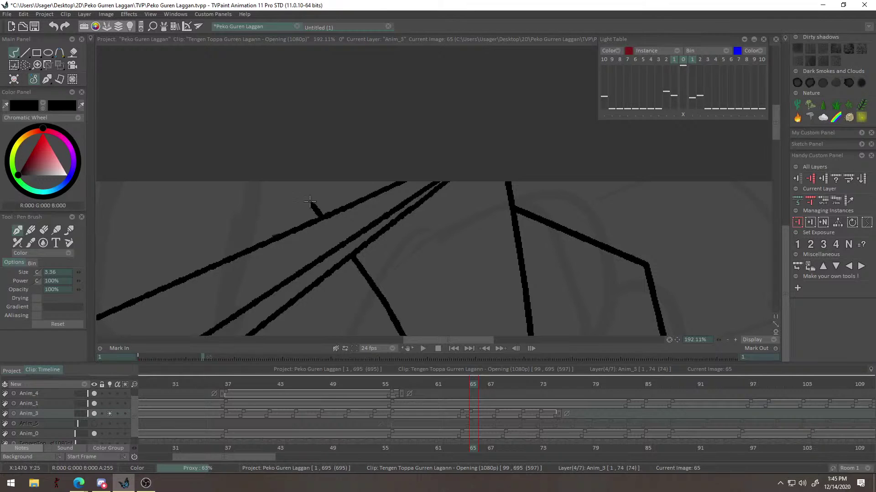
right_click(299, 235)
scroll(299, 235, up, 4)
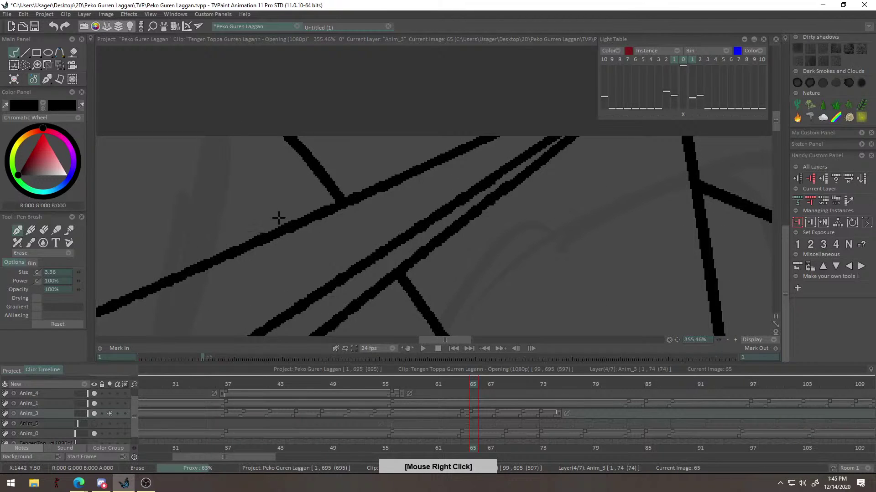
Join the left face line to the left horn's lower edge and draw its short continuation above the horn to the canvas's top edge.
drag(250, 235, 529, 219)
scroll(439, 225, down, 6)
scroll(302, 270, up, 4)
drag(155, 235, 278, 261)
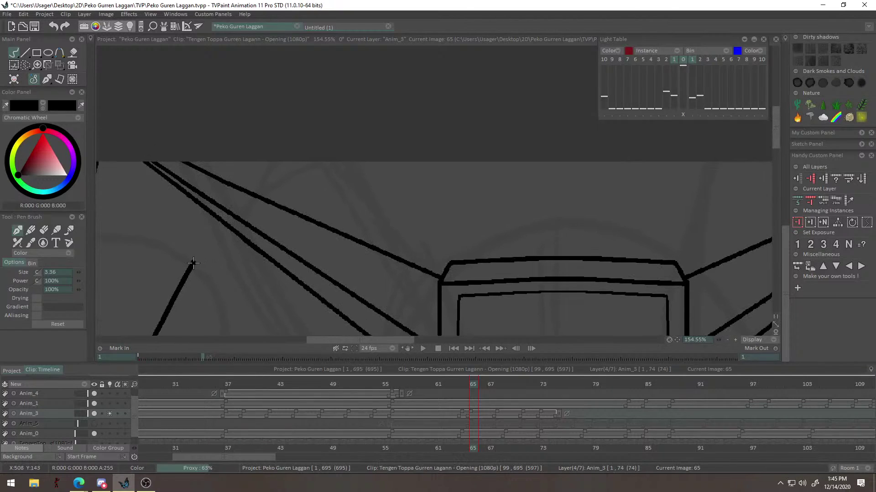
key(ctrl+z)
drag(193, 266, 221, 221)
key(ctrl+z)
drag(194, 264, 217, 227)
key(ctrl+z)
scroll(259, 192, up, 2)
drag(227, 192, 263, 150)
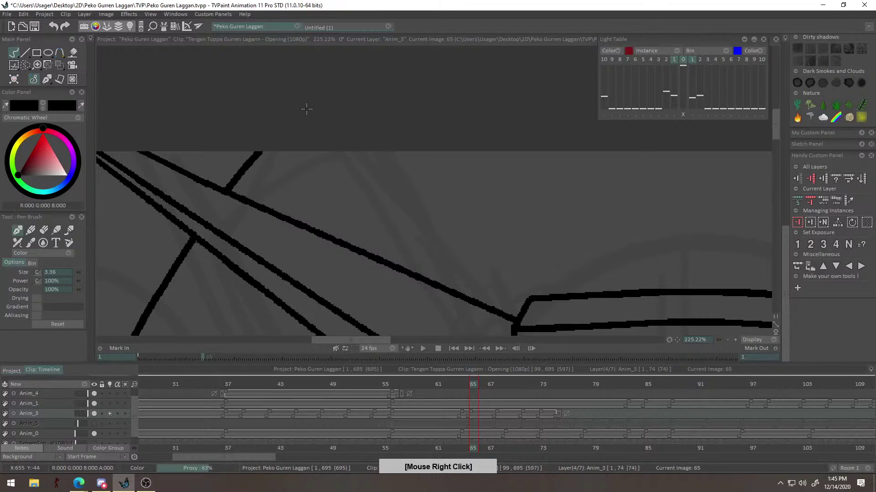
On frame 64, draw the crest's left side, lower-left diagonal and left part of its top edge with straight lines.
scroll(274, 162, down, 6)
drag(429, 239, 400, 249)
mouse_move(446, 265)
mouse_down()
mouse_move(459, 213)
mouse_move(439, 259)
mouse_up()
drag(473, 386, 462, 388)
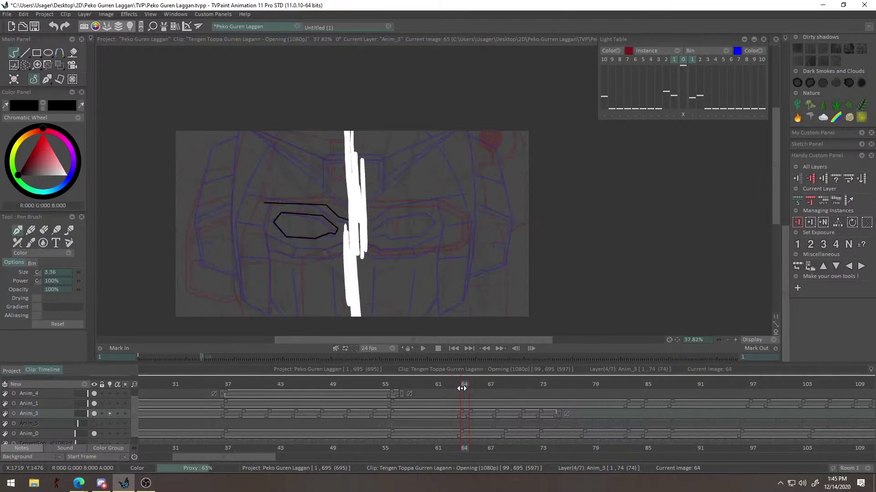
scroll(366, 229, up, 4)
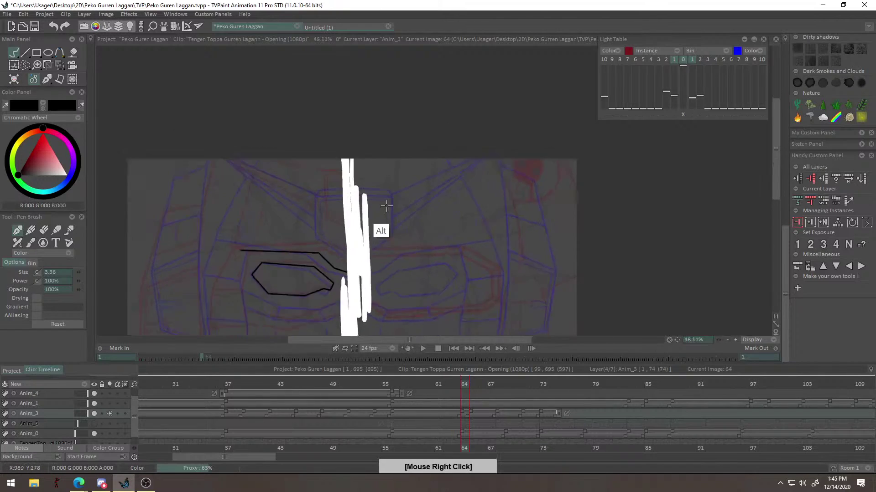
drag(311, 183, 314, 254)
key(ctrl+z)
click(25, 52)
scroll(316, 196, up, 2)
drag(311, 184, 314, 259)
key(ctrl+z)
right_click(363, 189)
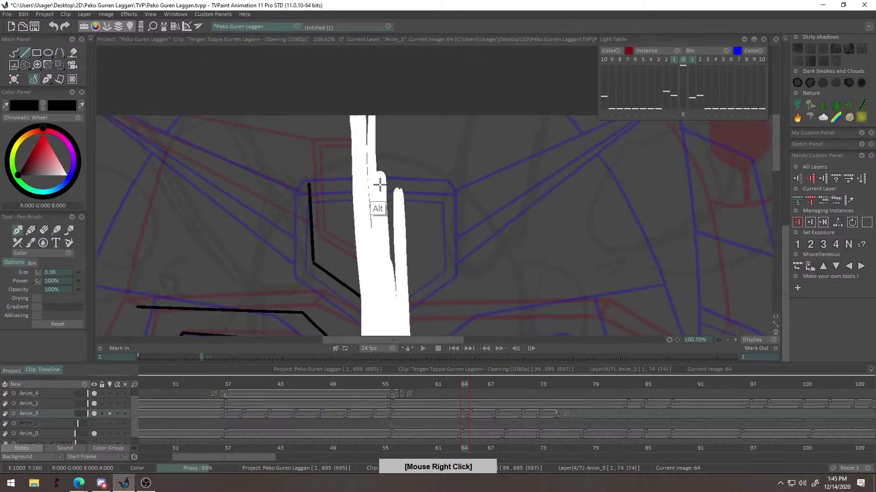
key(ctrl+z)
drag(294, 181, 375, 173)
Shorten layer Anim_2 by one frame so its white strokes no longer cover frame 64.
right_click(350, 213)
scroll(177, 434, up, 1)
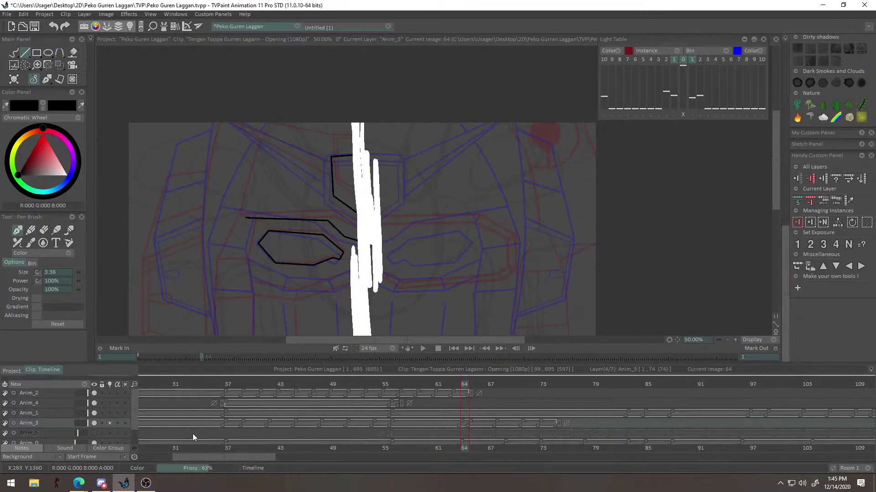
drag(467, 398, 460, 399)
drag(405, 227, 401, 211)
Draw the left horn's three straight lines from the crest's left side up to the canvas's top edge.
mouse_move(368, 140)
mouse_down()
mouse_move(354, 221)
mouse_move(407, 203)
mouse_up()
alt+right_click(358, 223)
mouse_move(342, 209)
alt+mouse_down()
mouse_move(390, 192)
mouse_move(172, 117)
alt+mouse_up()
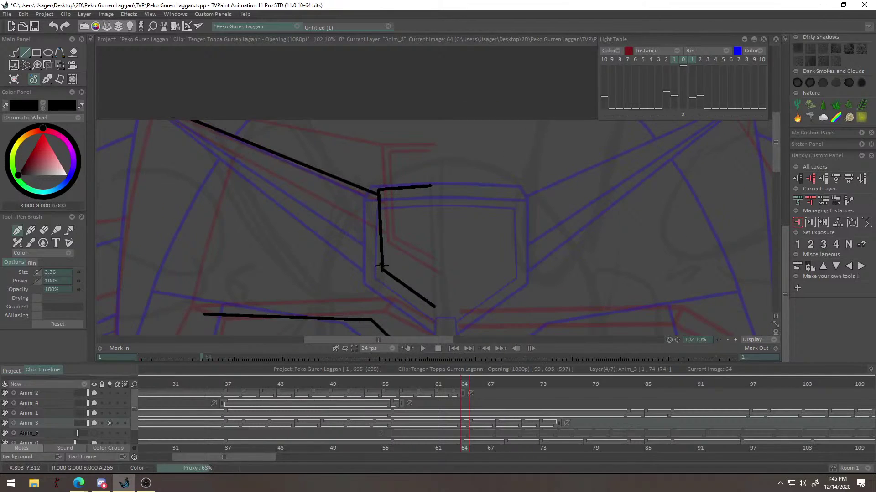
mouse_move(361, 255)
mouse_down()
mouse_move(121, 107)
mouse_move(137, 108)
mouse_up()
drag(355, 221, 137, 102)
alt+right_click(420, 248)
scroll(420, 248, up, 4)
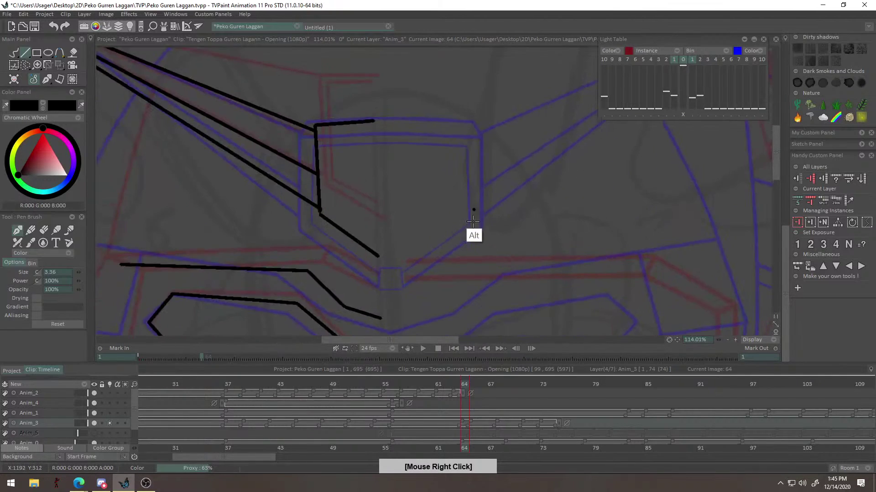
Set the pen size to 2.86 and draw the crest's inner left outline and raised upper rim with straight lines.
drag(80, 273, 75, 273)
alt+right_click(325, 193)
drag(312, 147, 318, 267)
drag(318, 266, 401, 328)
drag(394, 141, 395, 140)
mouse_move(393, 134)
mouse_down()
mouse_move(397, 185)
mouse_move(401, 167)
mouse_move(310, 169)
mouse_up()
drag(449, 172, 548, 170)
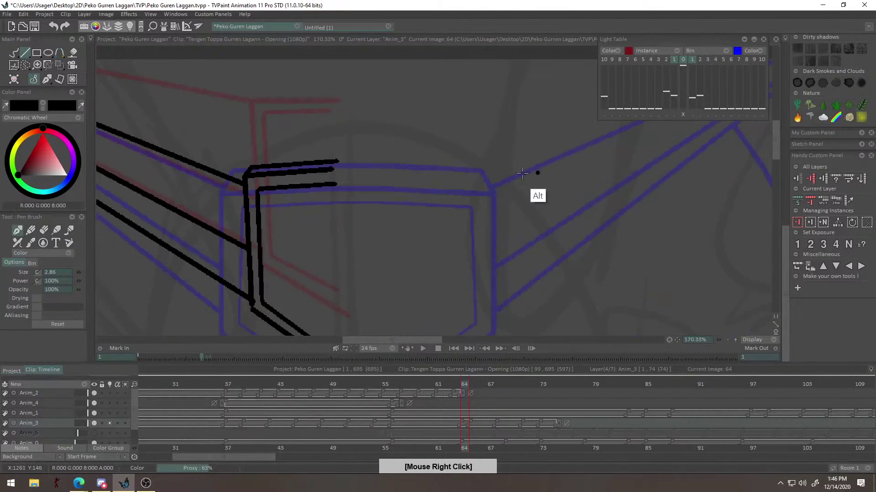
Extend the crest's three top lines past its centre with horizontal straight strokes.
drag(333, 168, 403, 166)
key(ctrl+z)
drag(331, 169, 416, 170)
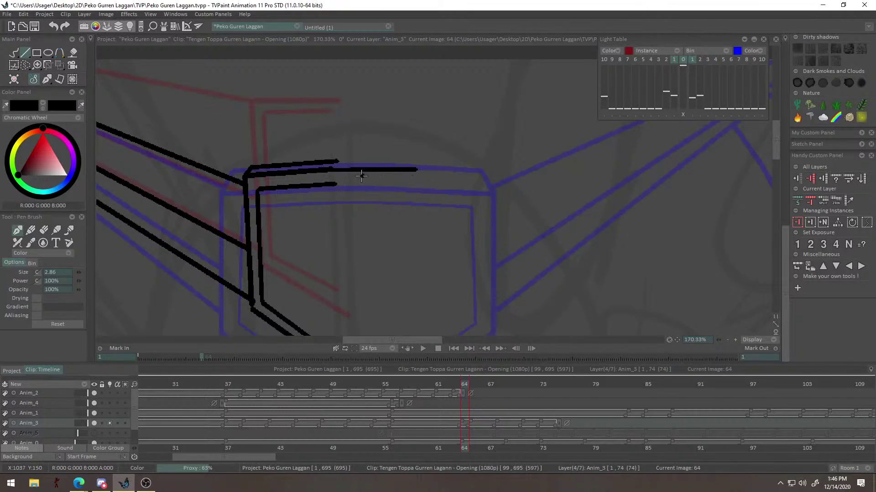
key(ctrl+z)
shift+click(401, 170)
shift+click(396, 183)
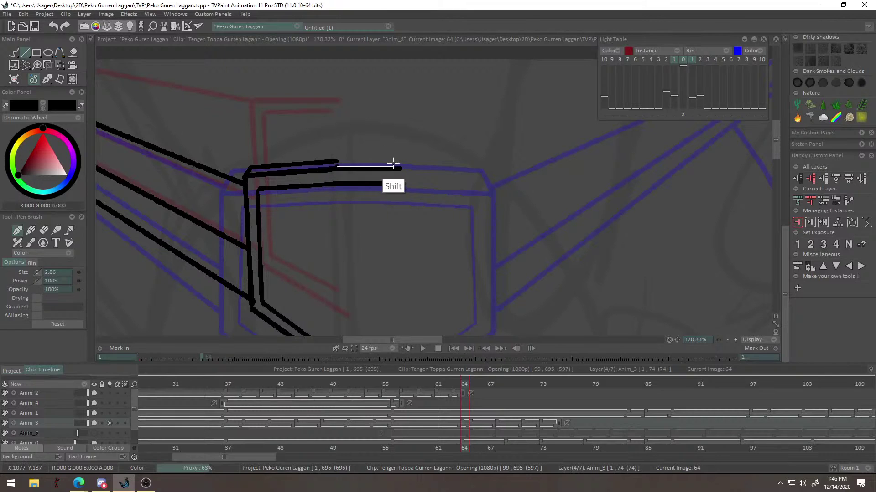
drag(335, 160, 400, 160)
key(ctrl+z)
drag(335, 161, 392, 160)
Draw the small square at the crest's lower tip with straight lines.
mouse_move(384, 177)
mouse_down()
mouse_move(328, 236)
mouse_move(346, 187)
mouse_move(440, 196)
mouse_up()
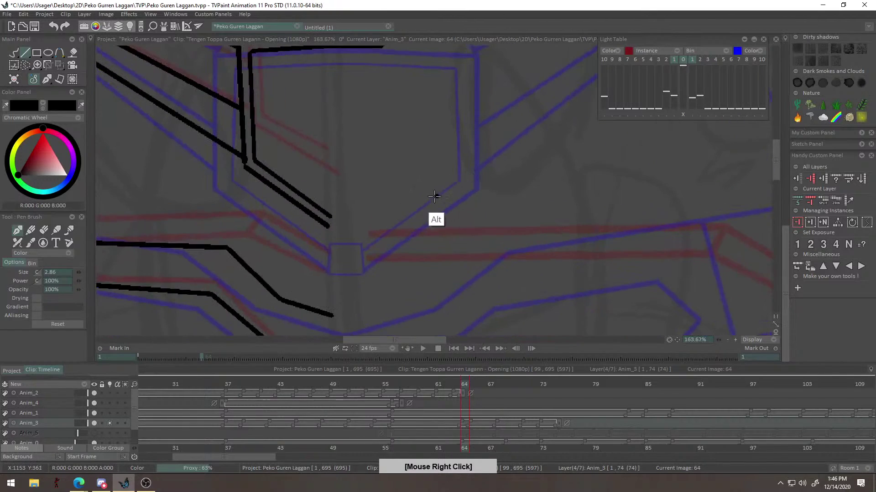
drag(388, 209, 411, 200)
mouse_move(314, 205)
mouse_down()
mouse_move(316, 250)
mouse_move(367, 243)
mouse_move(316, 213)
mouse_move(317, 240)
mouse_up()
key(ctrl+z)
key(ctrl+z)
key(ctrl+z)
key(ctrl+z)
shift+click(355, 242)
shift+click(355, 208)
drag(334, 208, 316, 208)
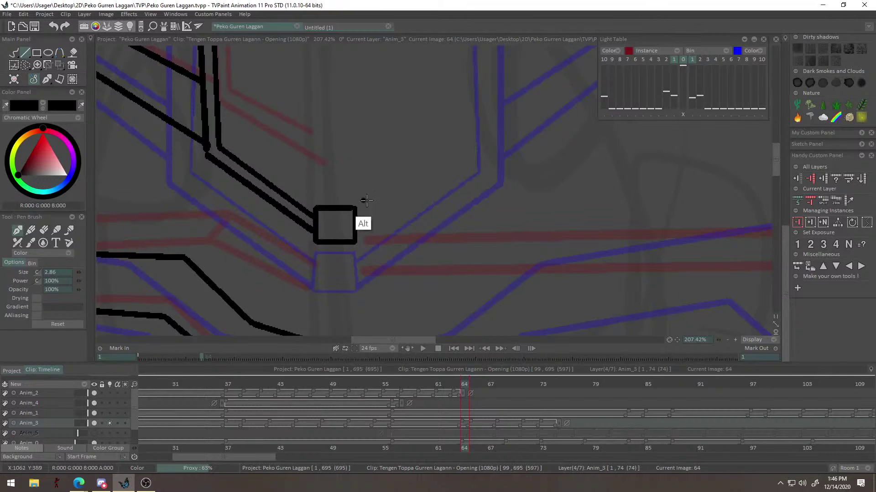
Draw the slanted outer side of the left eye frame down from the brow line and trim the brow line's overhang.
drag(356, 228, 357, 255)
drag(321, 280, 302, 254)
scroll(343, 274, up, 5)
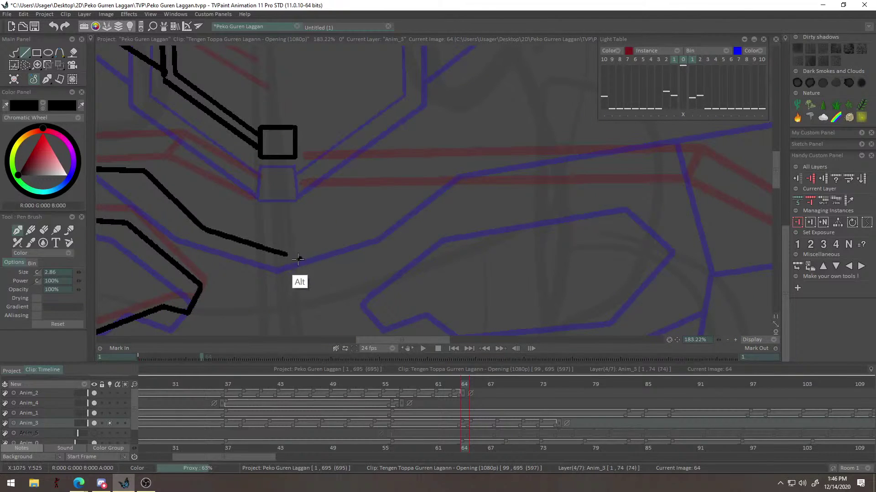
scroll(310, 251, down, 4)
drag(268, 200, 309, 245)
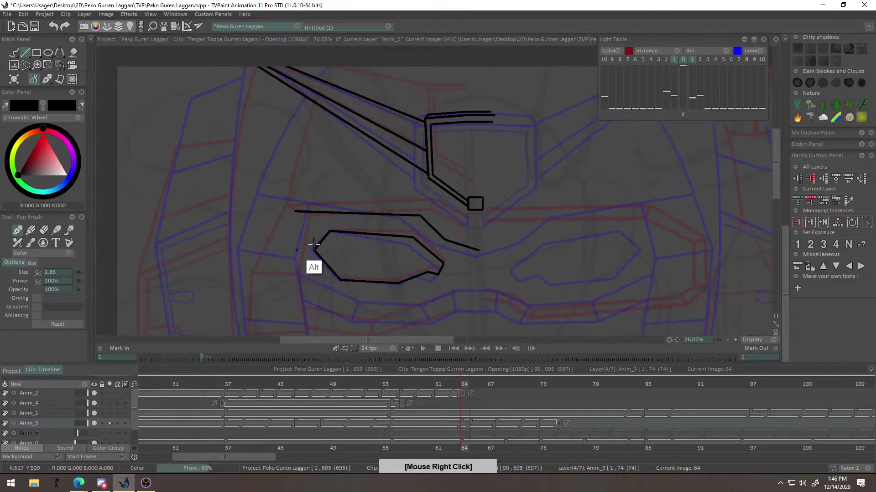
scroll(308, 245, up, 2)
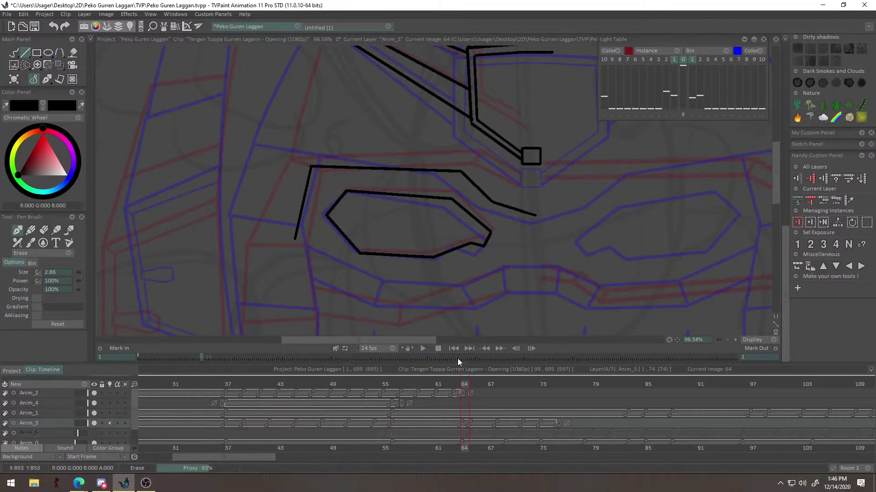
Examine the inked eye frame on frame 56 and return to frame 64.
click(397, 384)
drag(361, 251, 310, 280)
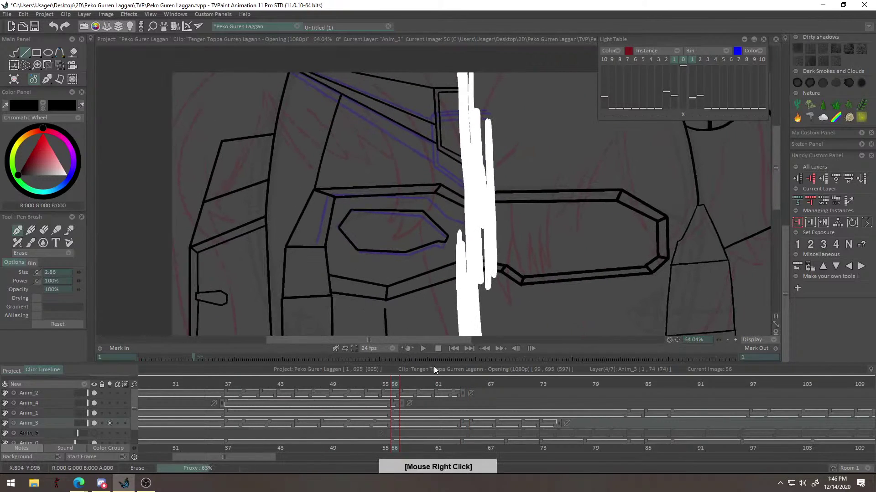
click(463, 386)
mouse_move(347, 237)
mouse_down()
mouse_move(426, 279)
mouse_move(347, 230)
mouse_up()
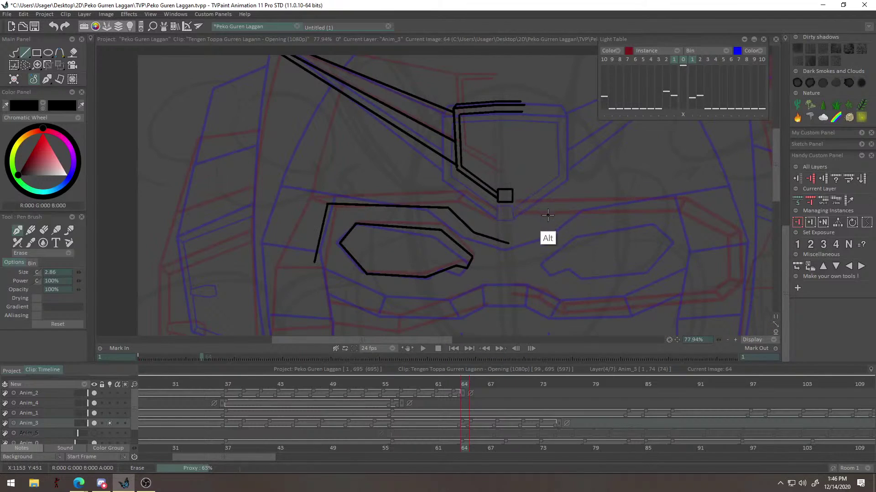
mouse_move(518, 230)
mouse_down()
mouse_move(466, 258)
mouse_move(507, 248)
mouse_up()
key(ctrl+t)
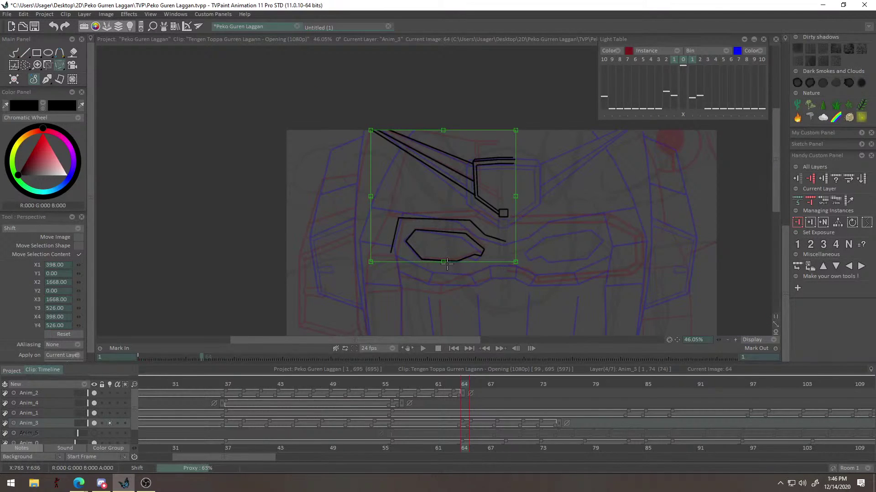
mouse_move(444, 261)
mouse_down()
mouse_move(446, 249)
mouse_move(526, 250)
mouse_move(564, 221)
mouse_up()
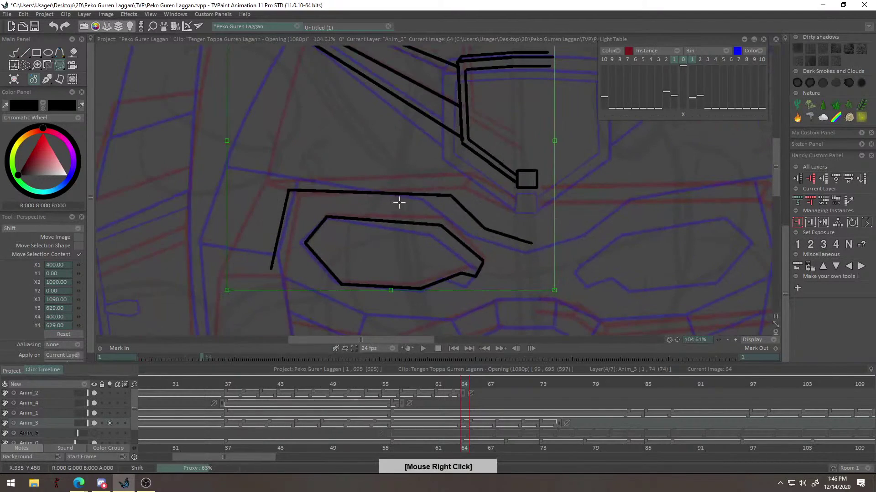
click(15, 51)
Select the brow line with its outer side, shift it vertically by -6, rotate it about -0.97°, and deselect it.
click(25, 65)
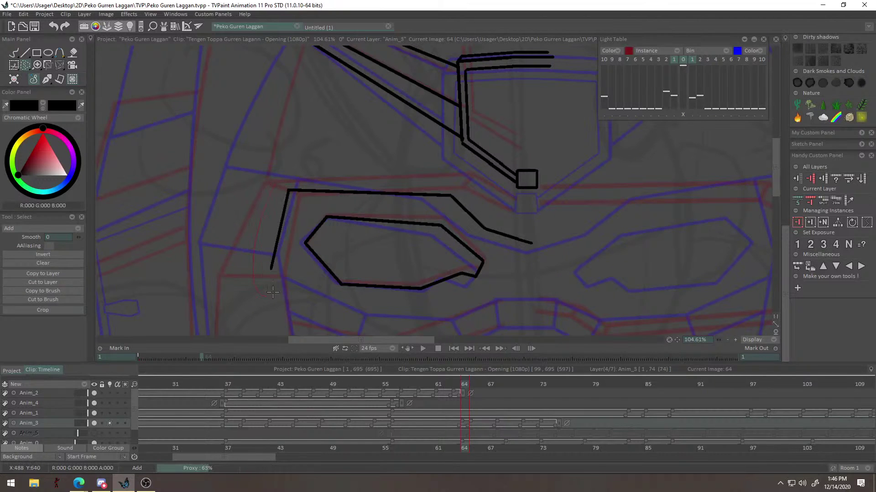
drag(420, 167, 284, 170)
key(ctrl+t)
mouse_move(569, 230)
mouse_down()
mouse_move(540, 252)
mouse_move(568, 230)
mouse_up()
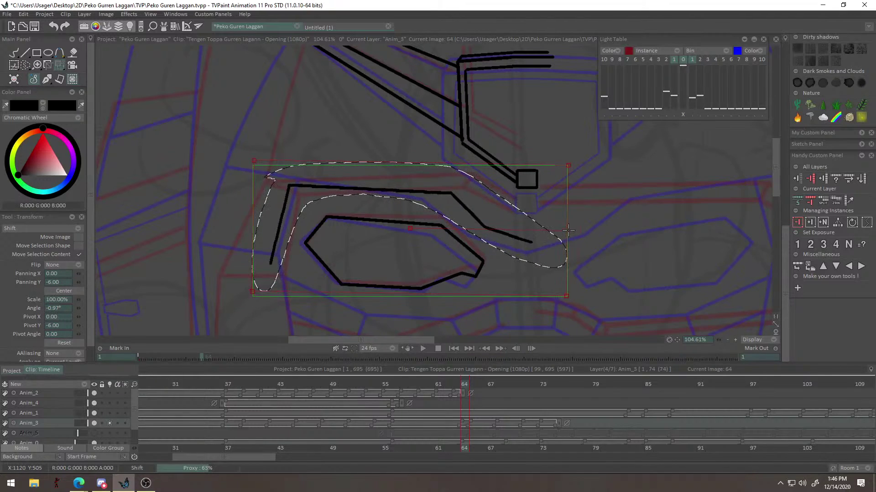
key(Return)
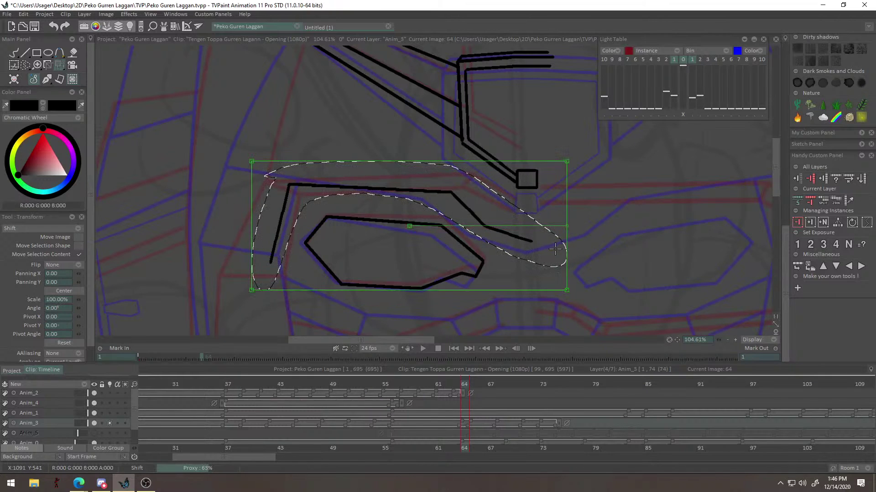
key(ctrl+d)
Draw the left face line freehand as a gentle curve from the left horn down beside the eye frame, redrawing unsatisfactory strokes.
key(b)
mouse_move(289, 253)
mouse_down()
mouse_move(346, 170)
mouse_move(276, 265)
mouse_up()
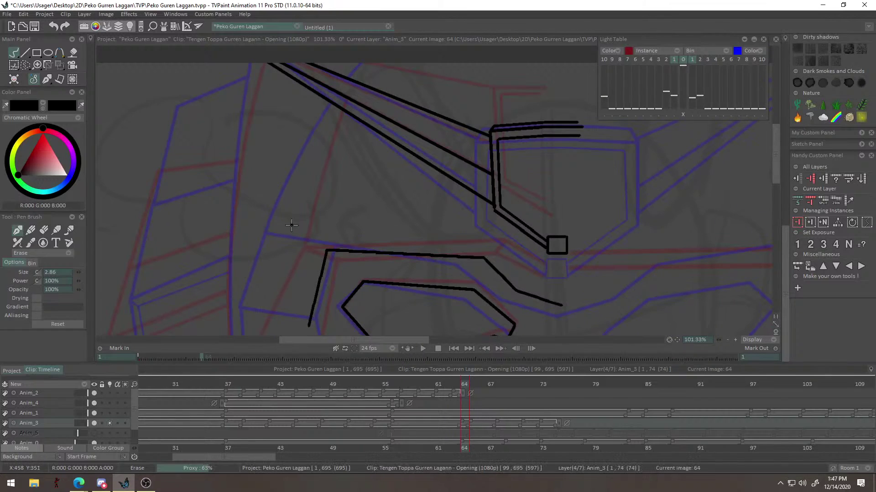
mouse_move(253, 308)
mouse_down()
mouse_move(307, 128)
mouse_move(280, 196)
mouse_move(324, 102)
mouse_move(264, 283)
mouse_move(292, 187)
mouse_move(335, 106)
mouse_move(261, 276)
mouse_move(325, 104)
mouse_move(251, 302)
mouse_move(330, 99)
mouse_move(253, 301)
mouse_up()
key(ctrl+z)
key(ctrl+z)
key(ctrl+z)
key(ctrl+z)
key(ctrl+z)
key(ctrl+z)
key(ctrl+z)
key(ctrl+z)
drag(327, 104, 250, 318)
key(ctrl+z)
drag(329, 102, 258, 304)
mouse_move(351, 131)
mouse_down()
mouse_move(322, 175)
mouse_move(393, 125)
mouse_up()
mouse_move(239, 150)
mouse_down()
mouse_move(257, 114)
mouse_move(196, 221)
mouse_up()
drag(214, 258, 356, 105)
drag(347, 180, 355, 150)
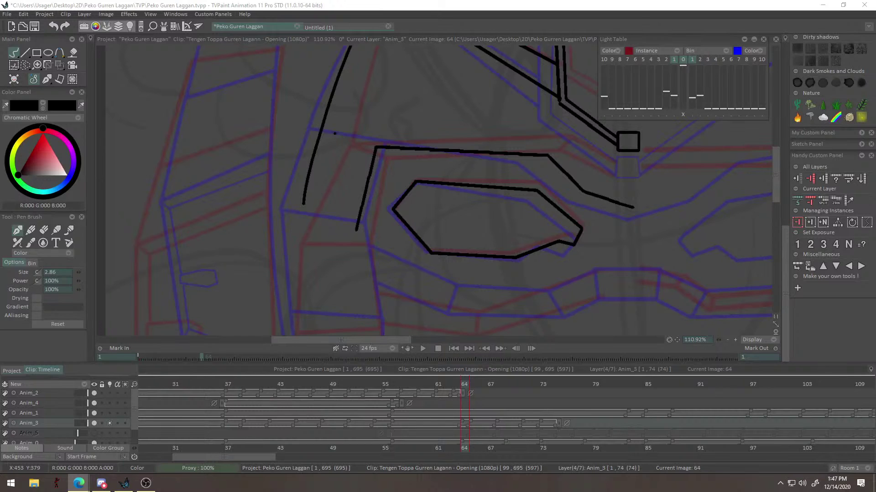
mouse_move(408, 233)
mouse_down()
mouse_move(400, 257)
mouse_move(483, 213)
mouse_up()
right_click(488, 213)
key(ctrl+z)
mouse_move(521, 186)
mouse_down()
mouse_move(413, 164)
mouse_move(410, 176)
mouse_up()
drag(307, 177, 455, 248)
key(ctrl+z)
drag(305, 171, 469, 254)
key(ctrl+z)
drag(312, 189, 479, 254)
key(ctrl+z)
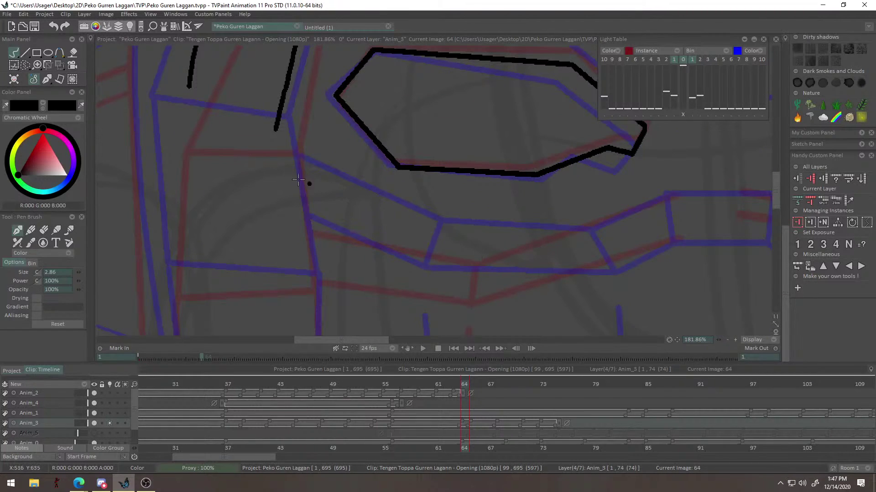
Draw a straight line from the lower end of the eye frame's outer side towards the left face line.
click(25, 52)
mouse_move(292, 142)
mouse_down()
mouse_move(305, 194)
mouse_move(338, 155)
mouse_up()
alt+right_click(306, 194)
mouse_move(226, 128)
mouse_down()
mouse_move(233, 165)
mouse_move(327, 166)
mouse_up()
drag(279, 118, 268, 247)
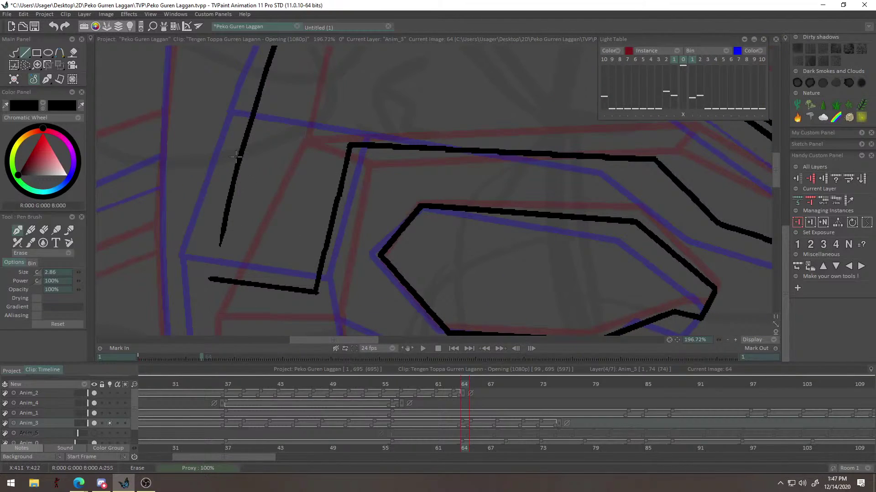
Join the left face line to the new lower line's outer end with a straight stroke and clean up the overlap.
drag(260, 181, 320, 180)
alt+right_click(320, 179)
drag(281, 240, 288, 226)
alt+right_click(294, 241)
drag(269, 284, 289, 189)
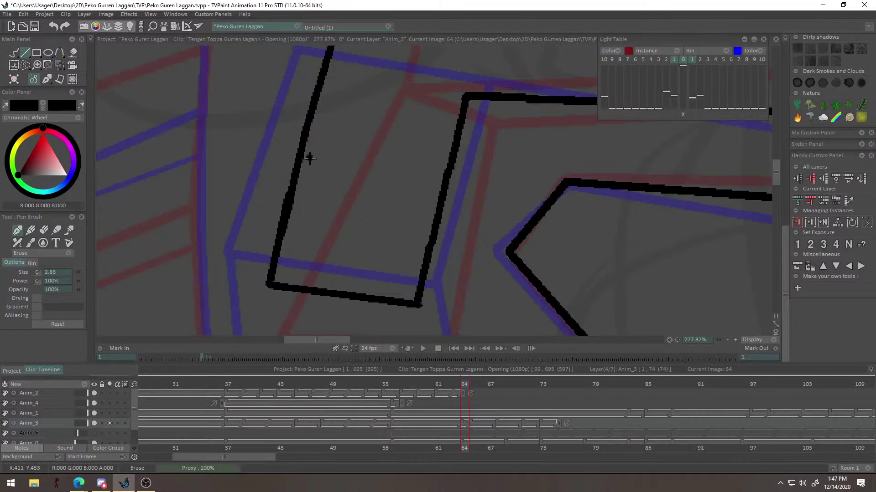
drag(284, 257, 284, 258)
mouse_move(331, 129)
mouse_down()
mouse_move(312, 199)
mouse_move(317, 183)
mouse_up()
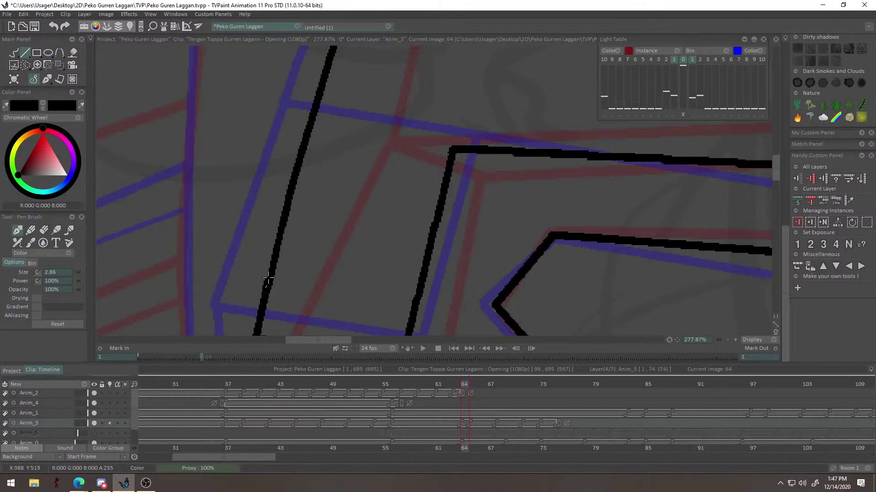
drag(287, 237, 340, 160)
Draw the right, bottom and left sides of the four-sided cheek block below the eye frame's outer strip.
drag(413, 229, 429, 253)
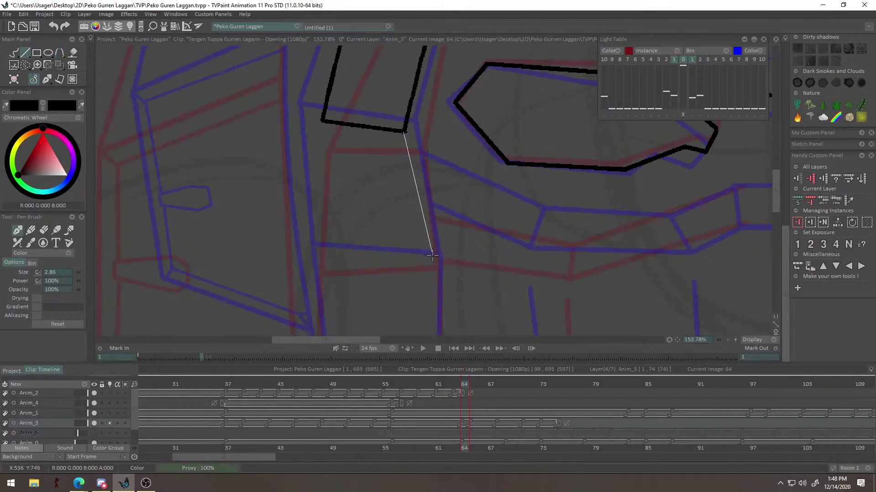
shift+click(432, 255)
shift+click(325, 259)
shift+click(322, 124)
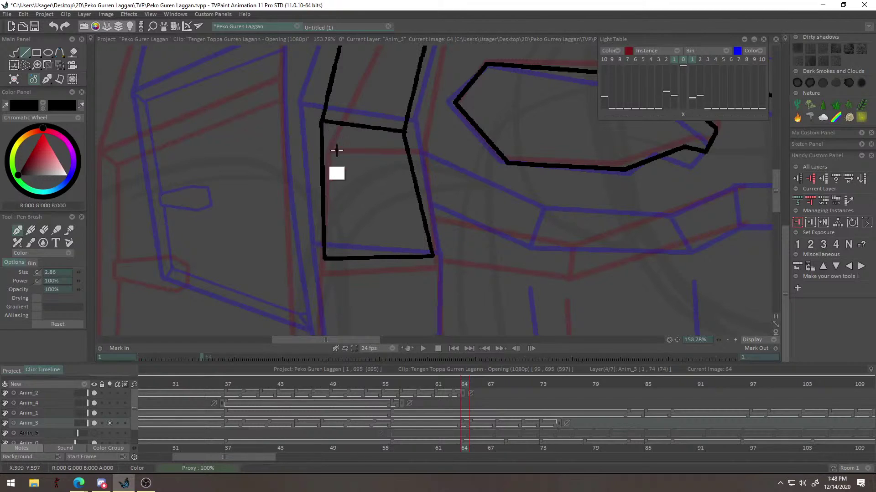
Draw the lower cheek panel's two long sides from the block's bottom corners towards the canvas's bottom edge.
alt+right_click(332, 176)
alt+right_click(376, 166)
alt+right_click(399, 167)
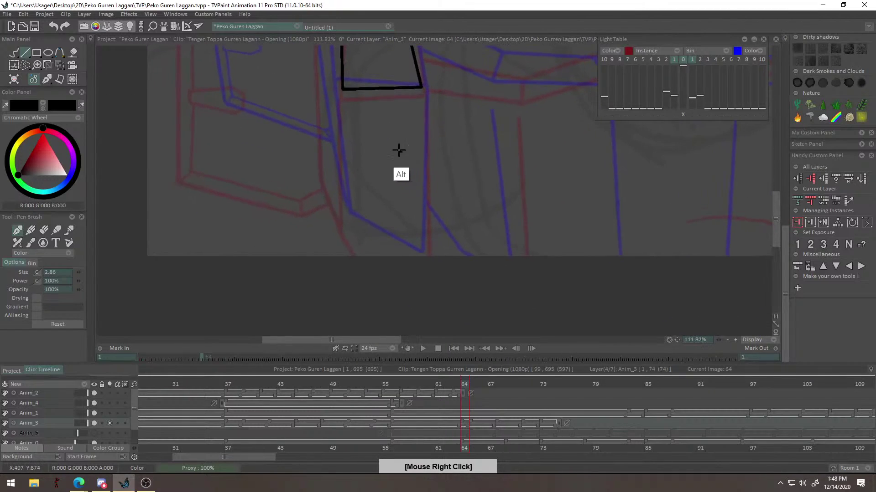
mouse_move(342, 90)
mouse_down()
mouse_move(348, 224)
mouse_move(409, 268)
mouse_up()
drag(431, 125, 388, 156)
drag(380, 120, 383, 307)
drag(430, 189, 354, 280)
Draw the upper edge of the lower eye-frame strip's first section from the cheek block, with a short edge down at its inner end.
alt+right_click(404, 229)
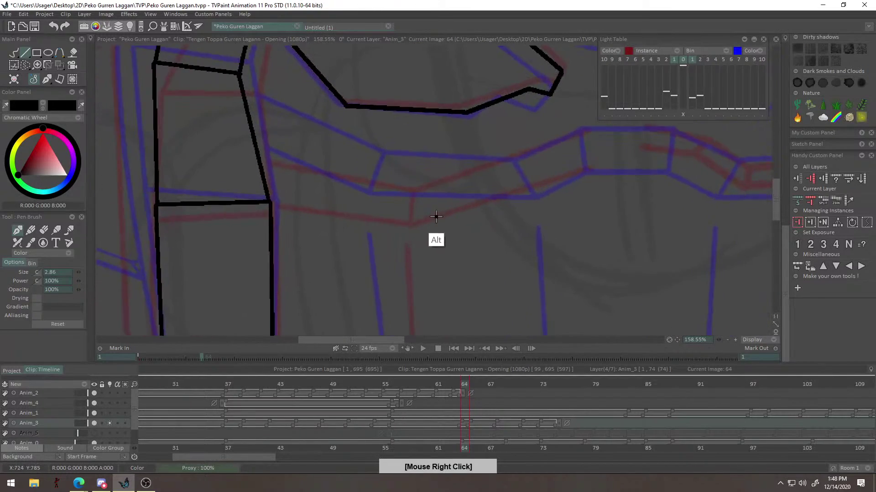
drag(318, 135, 319, 196)
drag(241, 170, 375, 231)
shift+click(384, 233)
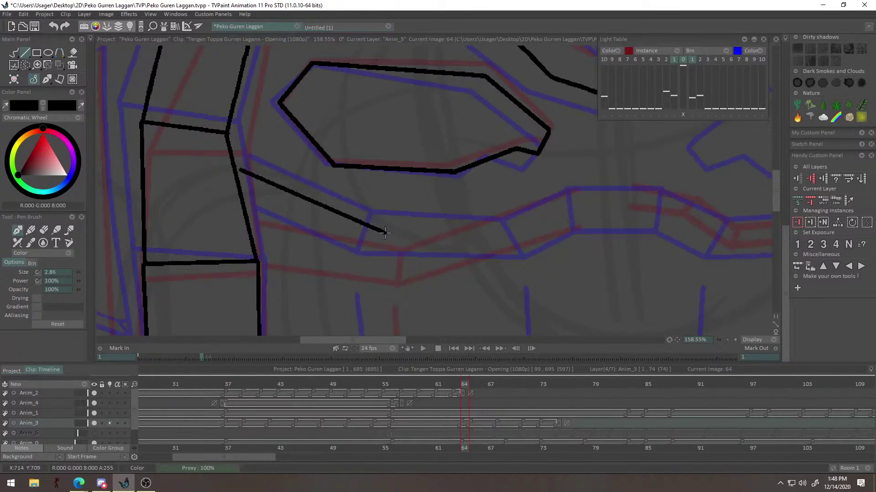
mouse_move(491, 210)
mouse_down()
mouse_move(447, 236)
mouse_move(443, 269)
mouse_up()
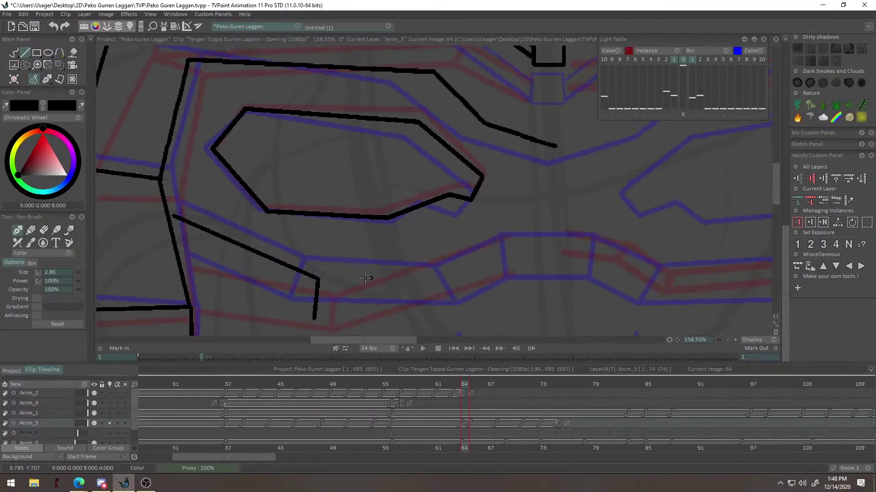
shift+click(441, 254)
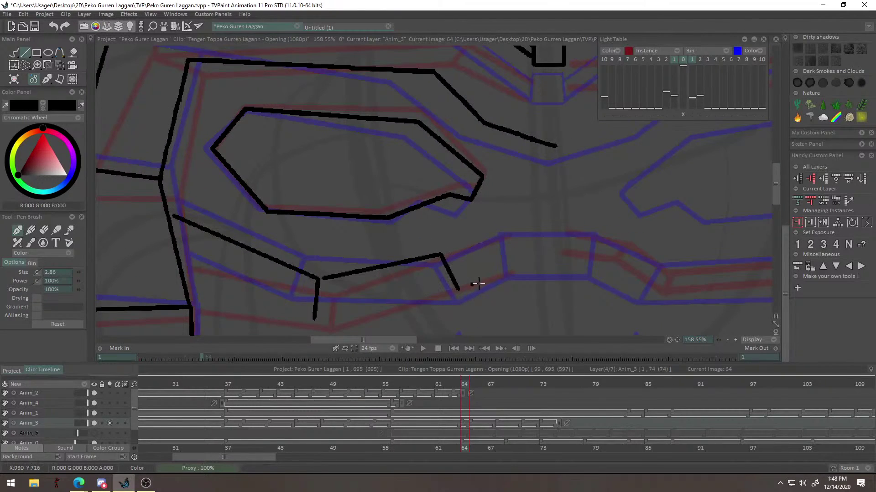
alt+right_click(466, 290)
alt+right_click(456, 296)
key(ctrl+z)
key(ctrl+z)
key(ctrl+z)
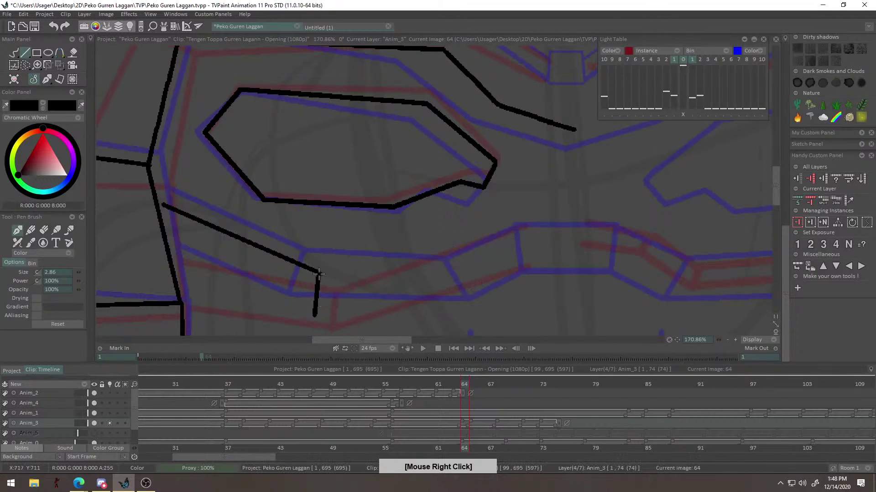
Outline the lower strip's second section towards the nose and draw the first section's lower edge back to the cheek block.
shift+click(458, 258)
alt+right_click(460, 264)
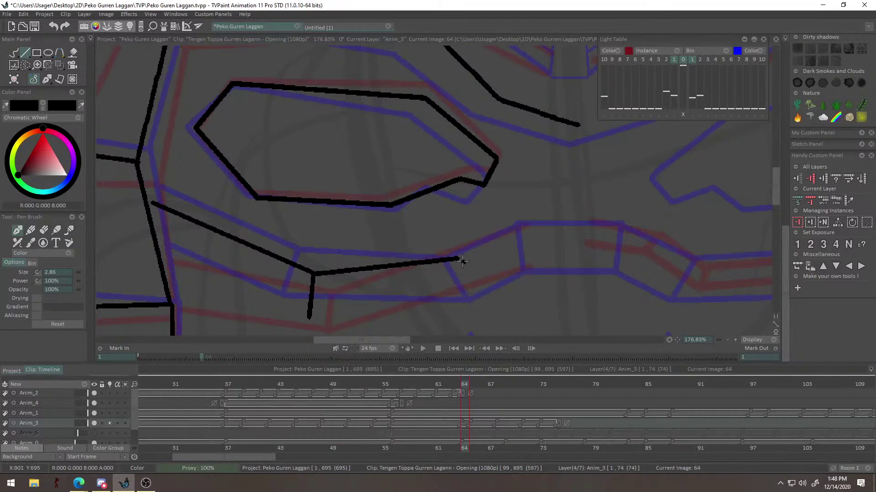
shift+click(310, 319)
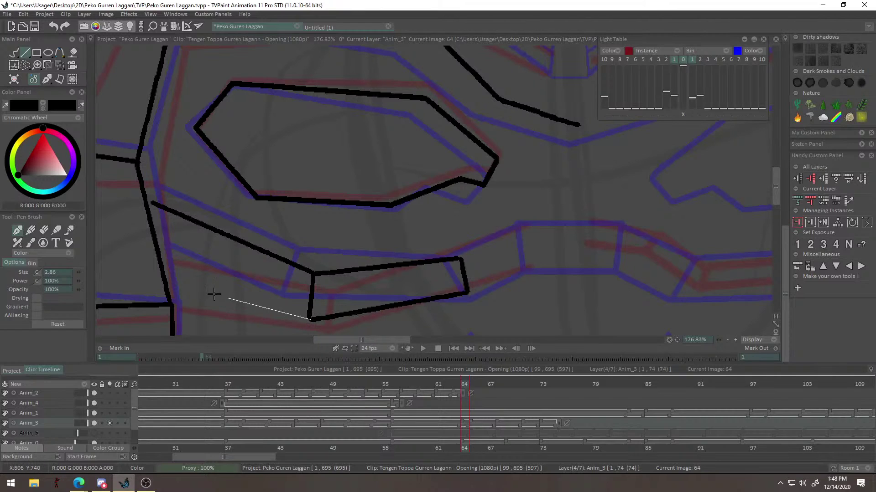
shift+click(163, 264)
Draw the lower strip's third section with sloped upper and lower edges rising to a short edge beside the nose.
drag(389, 179, 292, 179)
drag(427, 159, 440, 174)
drag(259, 280, 404, 198)
drag(274, 231, 352, 191)
shift+click(358, 236)
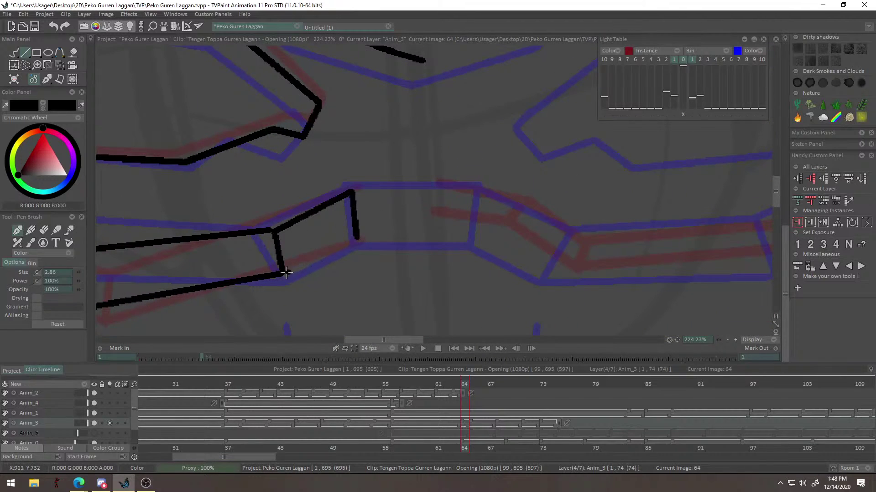
shift+click(358, 243)
Extend the lower strip's upper and lower edges across the centre of the face.
shift+click(448, 238)
key(ctrl+z)
shift+click(446, 242)
drag(354, 197, 447, 190)
key(ctrl+z)
alt+right_click(428, 203)
Go to frame 56 and erase the inner part of the lower eye-frame strip between the first section's end and the white dividing stroke.
alt+right_click(416, 276)
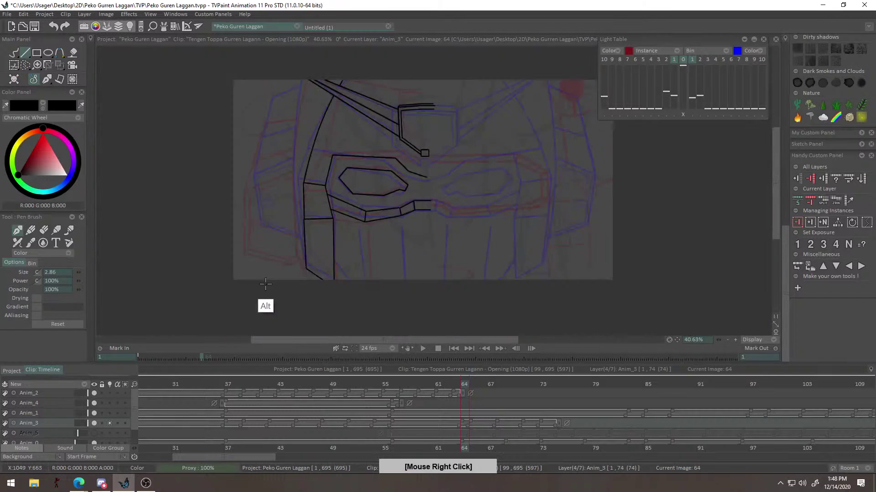
alt+right_click(418, 285)
click(456, 384)
mouse_move(456, 383)
mouse_down()
mouse_move(471, 384)
mouse_move(401, 387)
mouse_up()
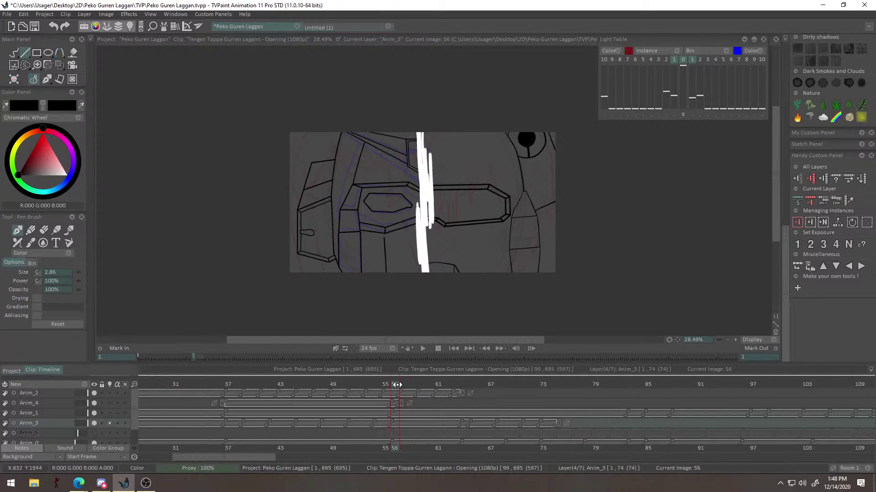
right_click(409, 219)
key(e)
drag(387, 212, 443, 195)
drag(403, 238, 465, 220)
drag(313, 231, 396, 205)
mouse_move(347, 261)
mouse_down()
mouse_move(299, 279)
mouse_move(307, 238)
mouse_move(293, 249)
mouse_up()
drag(290, 275, 294, 286)
key(b)
right_click(336, 275)
drag(396, 257, 401, 263)
drag(273, 241, 407, 222)
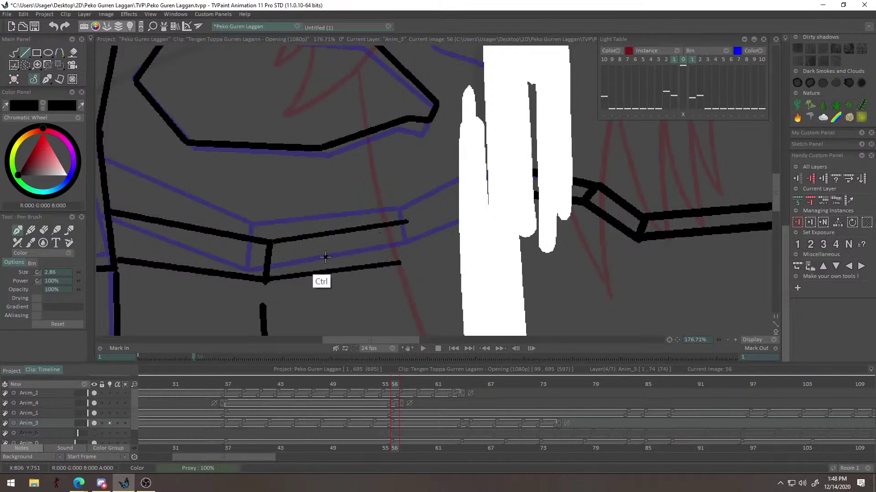
key(ctrl+z)
key(ctrl+z)
Set the pen size to 4.80 and draw frame 56's lower strip upper edge from the first section's end towards the nose.
key(v)
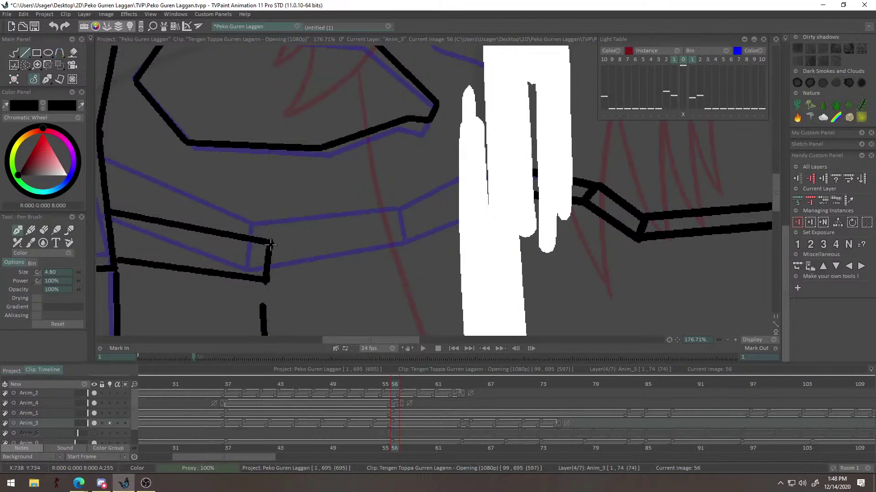
drag(279, 245, 311, 261)
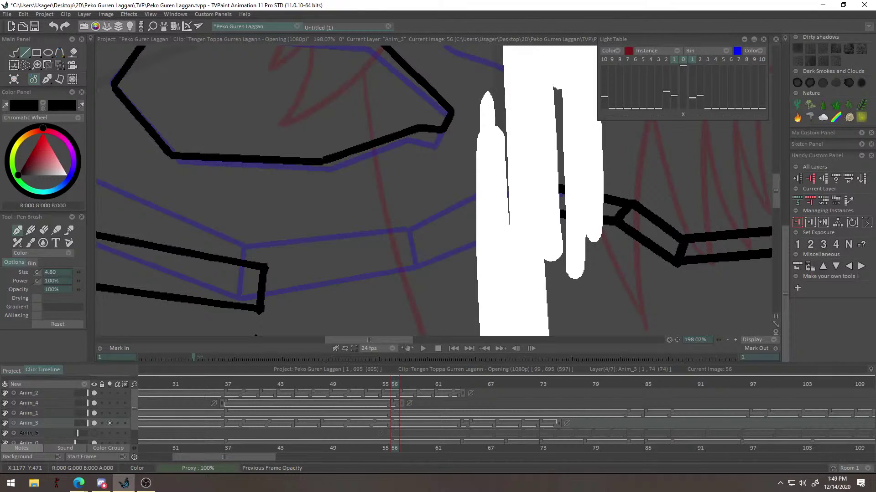
drag(338, 288, 422, 259)
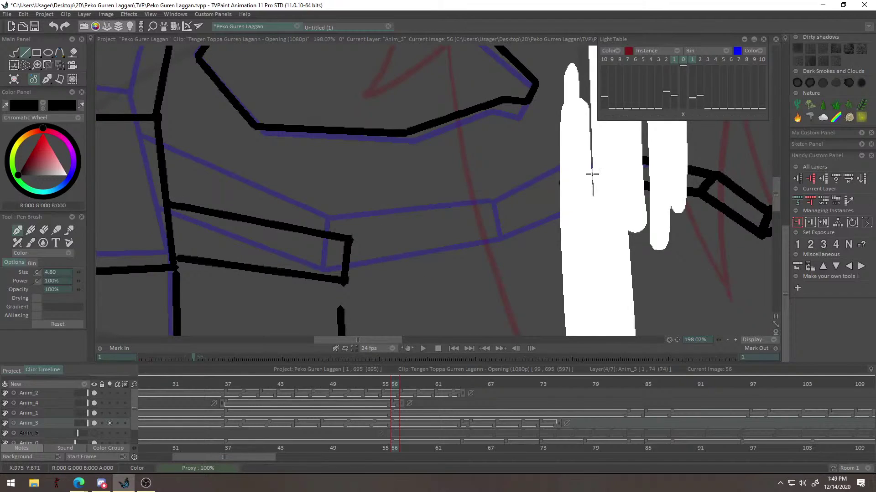
key(alt+Tab)
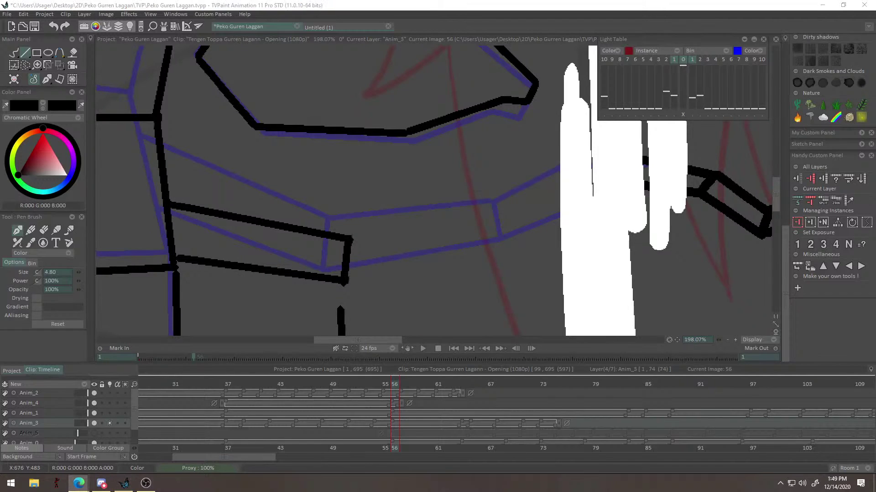
drag(444, 237, 471, 272)
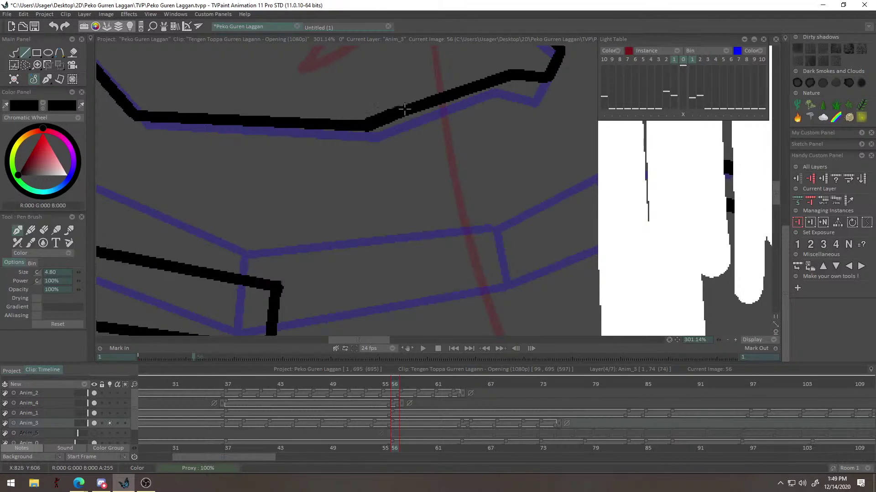
drag(354, 294, 382, 235)
drag(296, 229, 479, 213)
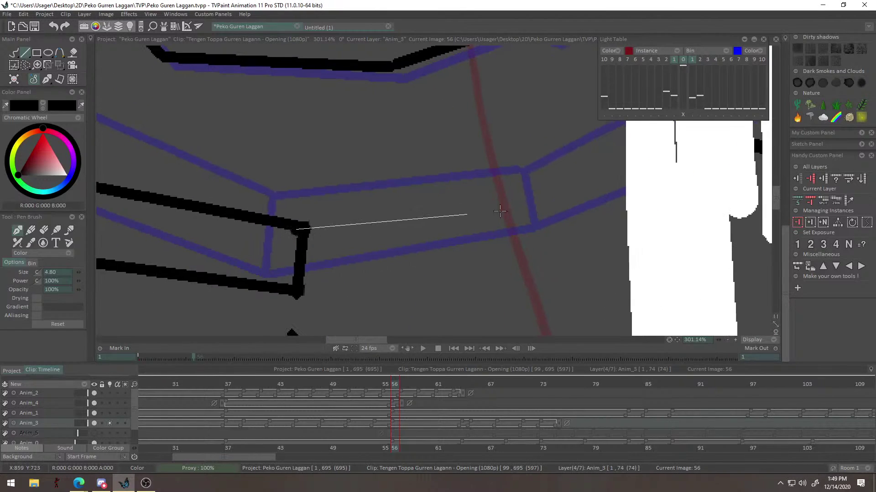
Draw the outlined middle segment of the lower eye band on frame 56 with straight lines and extend its edges toward the face's centre.
shift+click(514, 213)
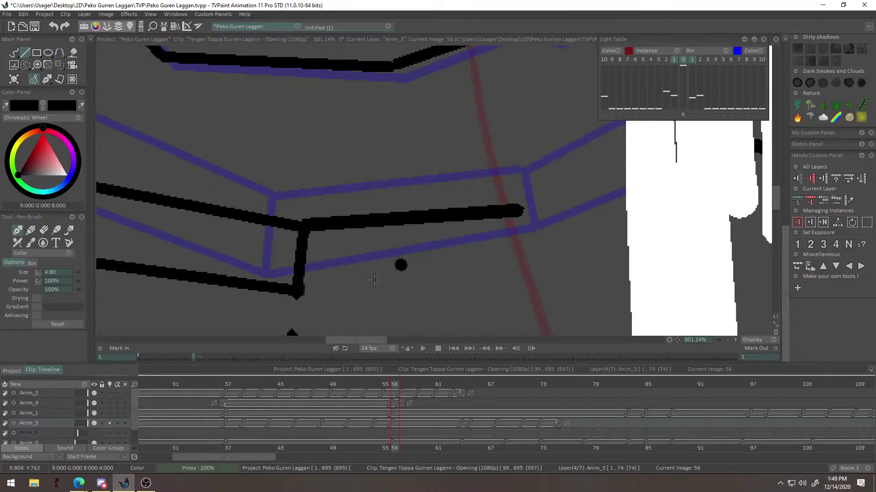
mouse_move(302, 290)
mouse_down()
mouse_move(537, 267)
mouse_move(533, 276)
mouse_up()
drag(511, 280, 382, 306)
shift+click(391, 240)
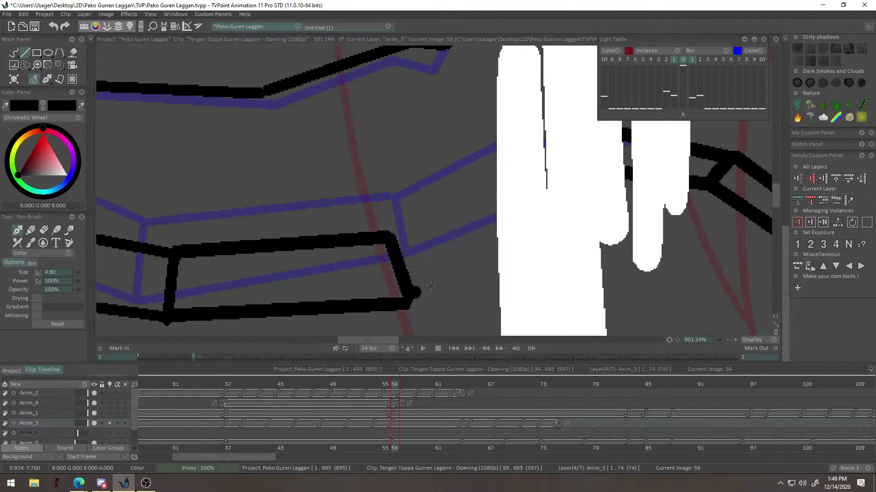
shift+click(451, 178)
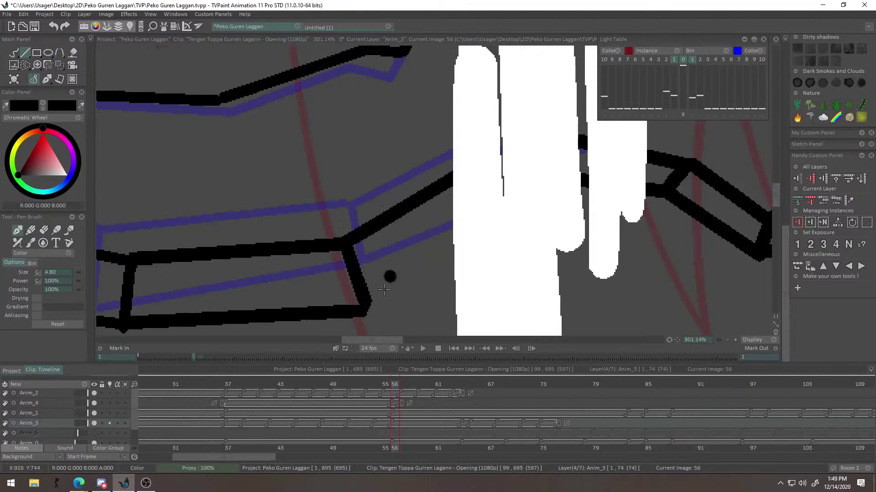
drag(471, 237, 448, 298)
mouse_move(504, 286)
alt+mouse_down()
mouse_move(495, 283)
mouse_move(524, 292)
alt+mouse_up()
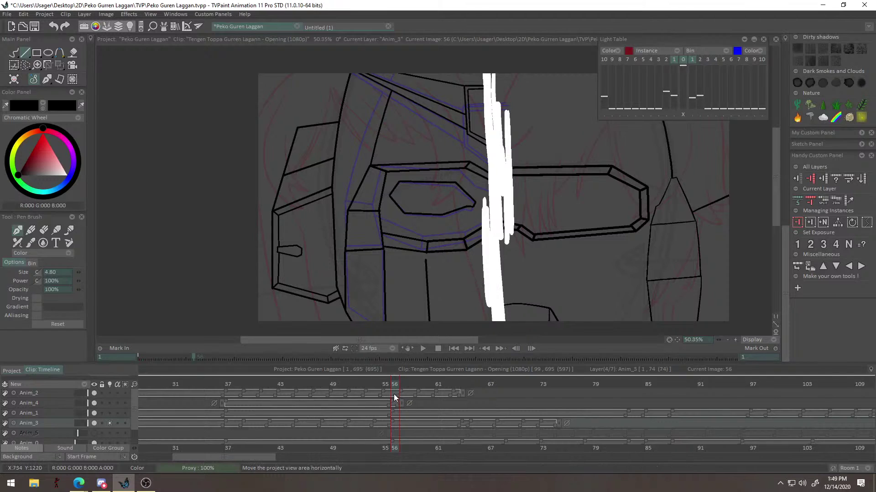
Go to frame 64 of the Anim_3 layer and compare the area below the eye band with frame 56.
drag(391, 388, 464, 389)
alt+drag(502, 269, 481, 161)
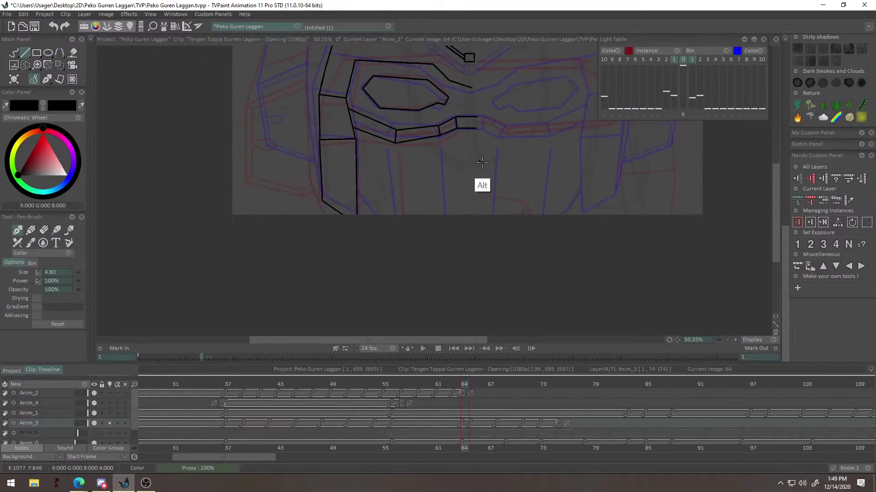
scroll(480, 161, up, 3)
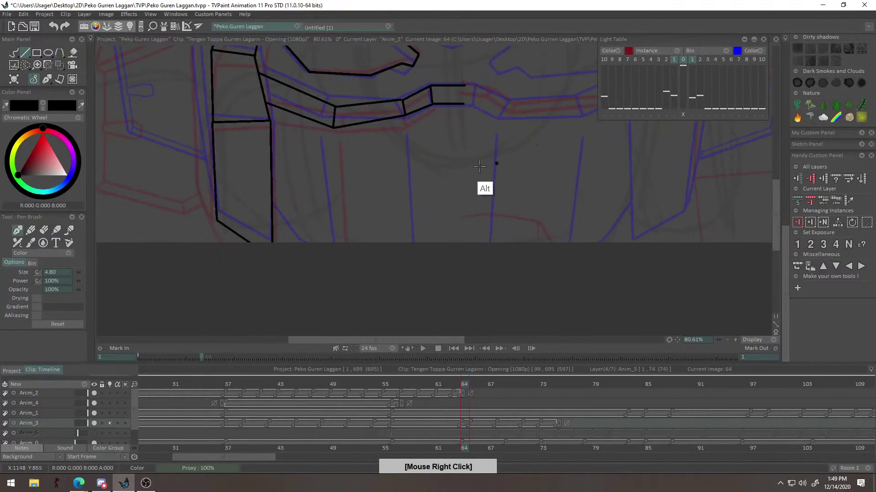
click(398, 384)
drag(461, 300, 463, 250)
drag(423, 136, 434, 214)
click(465, 383)
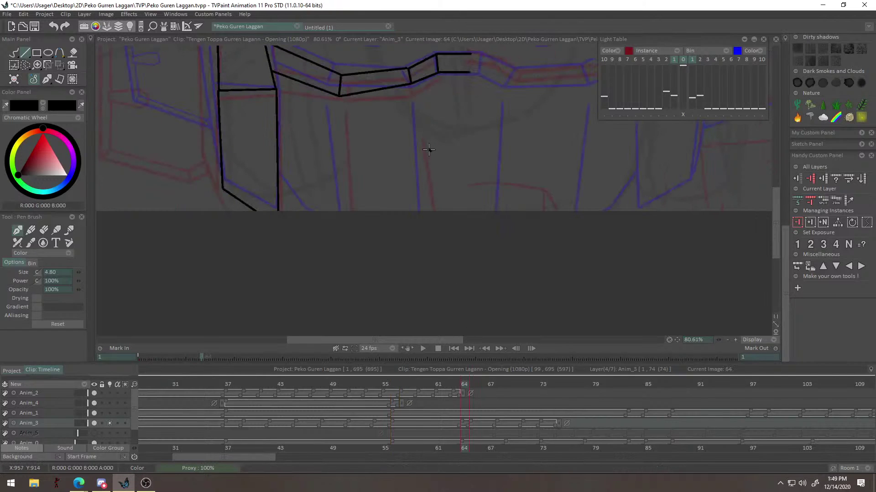
Draw the two slanted vertical lines below the eye band on frame 64, with the pen brush size at 3.38.
mouse_move(439, 138)
mouse_down()
mouse_move(392, 109)
mouse_move(382, 196)
mouse_up()
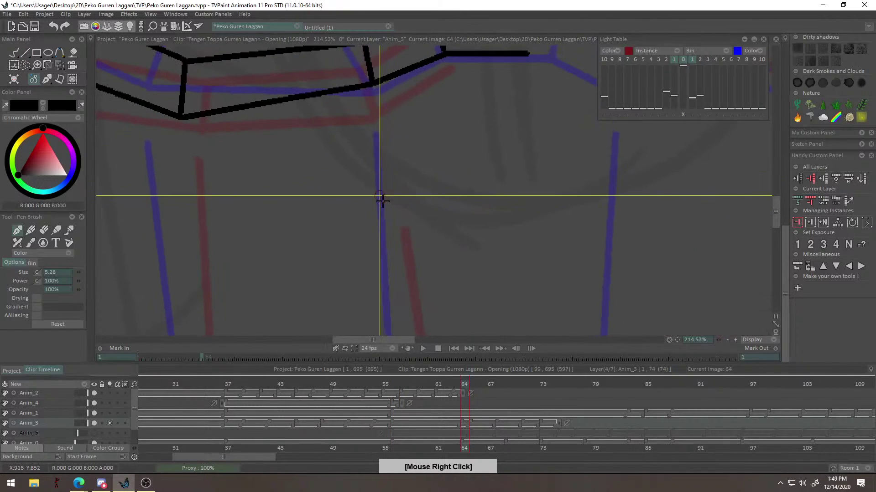
scroll(378, 200, down, 4)
drag(398, 112, 414, 242)
drag(287, 117, 305, 293)
drag(272, 232, 325, 244)
drag(170, 209, 216, 283)
scroll(233, 263, down, 4)
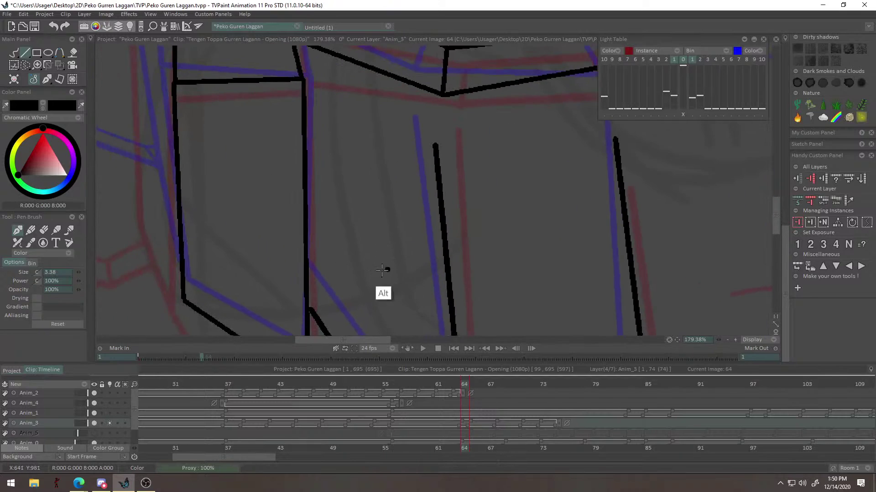
key(alt)
drag(252, 210, 323, 264)
scroll(326, 246, up, 1)
drag(328, 235, 328, 211)
click(237, 274)
click(336, 315)
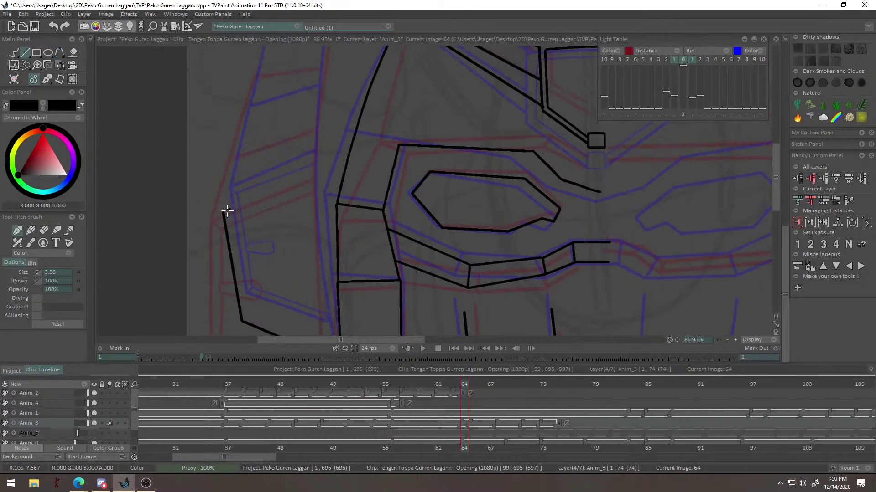
right_click(314, 170)
scroll(329, 206, down, 3)
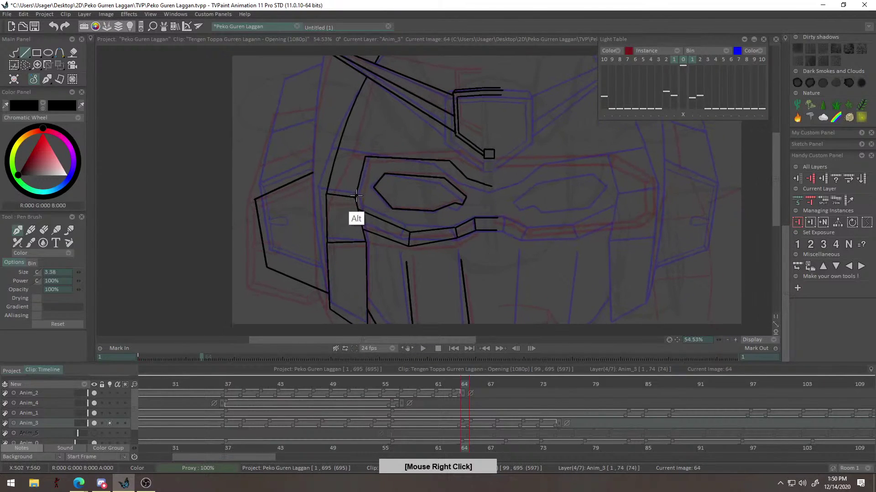
key(ctrl+z)
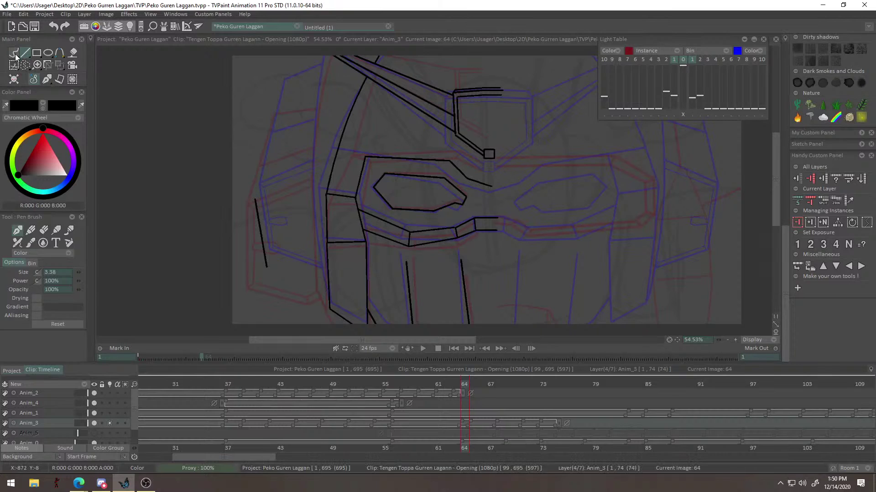
key(ctrl+z)
Draw a long freehand curve from the cheek plate's lower corner up along the side of the face, undoing and retrying unsatisfactory strokes.
drag(329, 308, 337, 27)
key(ctrl+z)
mouse_move(329, 310)
mouse_down()
mouse_move(318, 262)
mouse_move(345, 23)
mouse_up()
key(ctrl+z)
drag(319, 215, 333, 54)
key(ctrl+z)
mouse_move(356, 154)
mouse_down()
mouse_move(340, 236)
mouse_move(319, 196)
mouse_move(246, 237)
mouse_move(269, 205)
mouse_up()
key(ctrl+z)
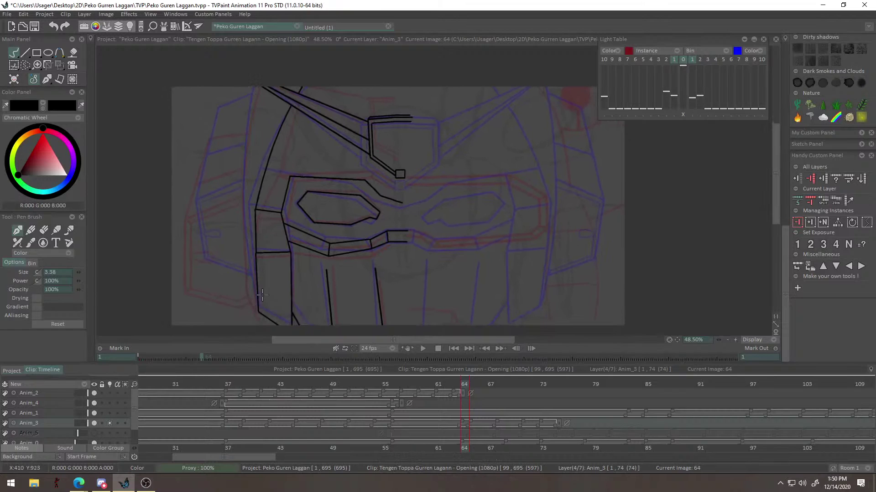
drag(249, 160, 258, 85)
key(ctrl+z)
drag(263, 221, 402, 146)
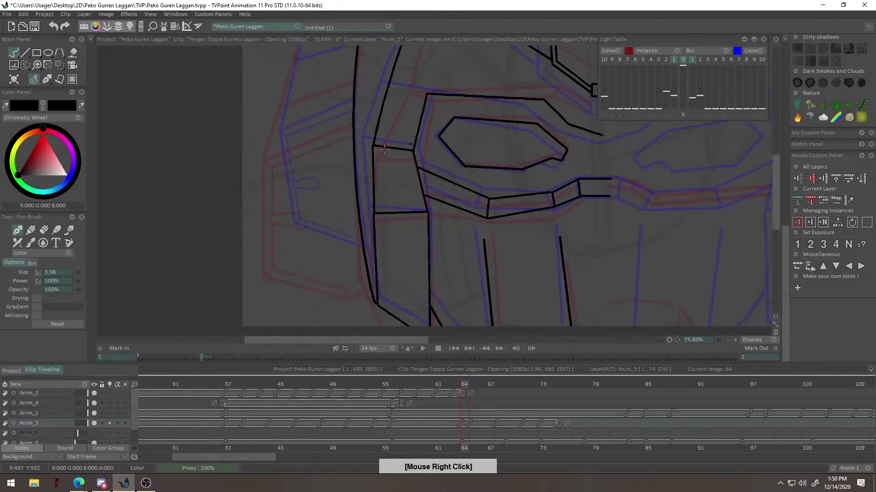
drag(351, 114, 377, 102)
Outline the lower side panel beside the long curve with straight lines for its upper, outer and bottom edges.
click(25, 53)
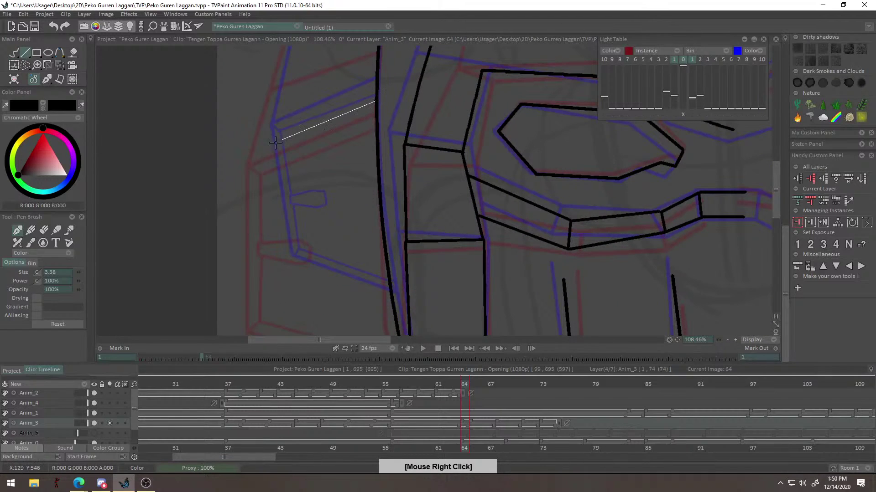
drag(278, 141, 261, 150)
click(277, 277)
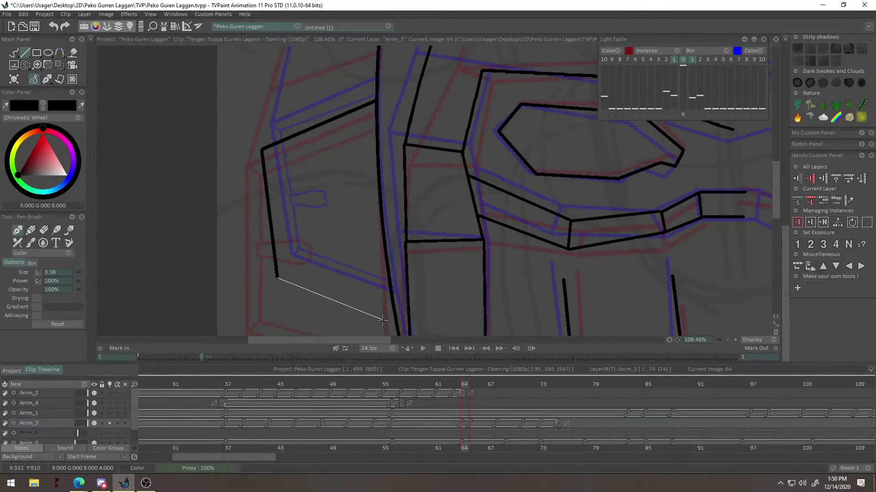
mouse_move(365, 243)
mouse_down()
mouse_move(359, 264)
mouse_move(355, 255)
mouse_up()
Extend the side panel's outer edge upward with straight lines and add the dividing line across its upper section.
mouse_move(333, 162)
mouse_down()
mouse_move(321, 209)
mouse_move(290, 212)
mouse_up()
drag(267, 204, 241, 258)
click(276, 88)
drag(338, 81, 282, 182)
drag(364, 139, 362, 134)
key(ctrl+z)
drag(339, 196, 367, 131)
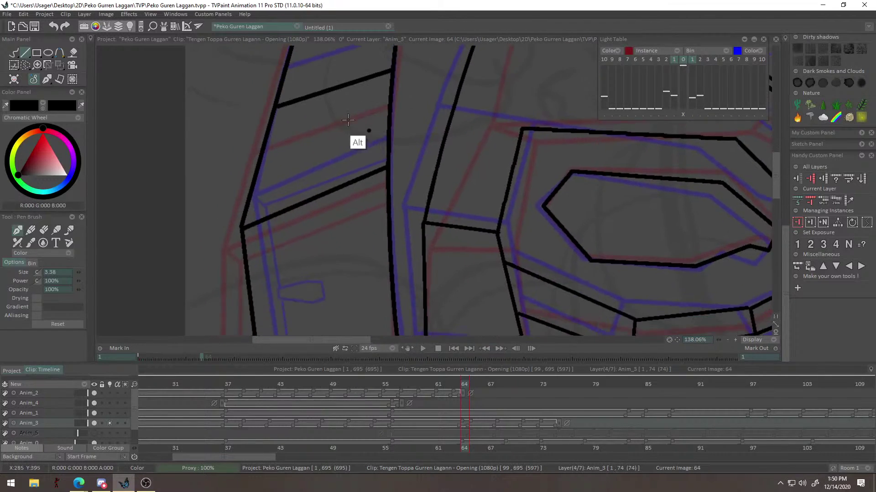
Add an inner border inside the lower side panel with thinner 2.88 straight lines and connect its corners to the outline.
drag(144, 231, 177, 151)
drag(326, 210, 297, 175)
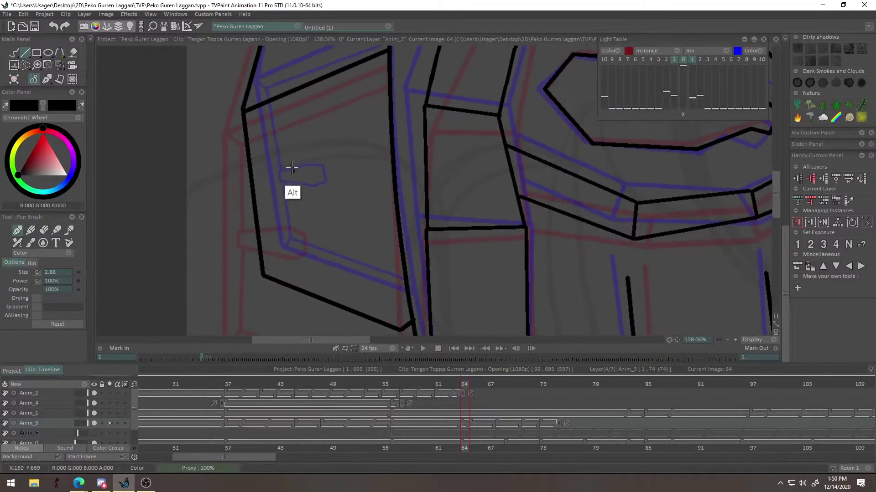
click(272, 263)
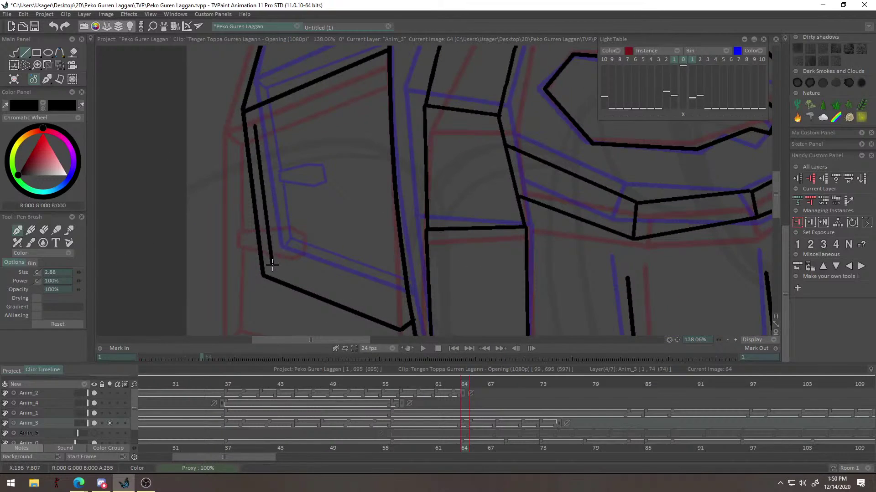
click(398, 315)
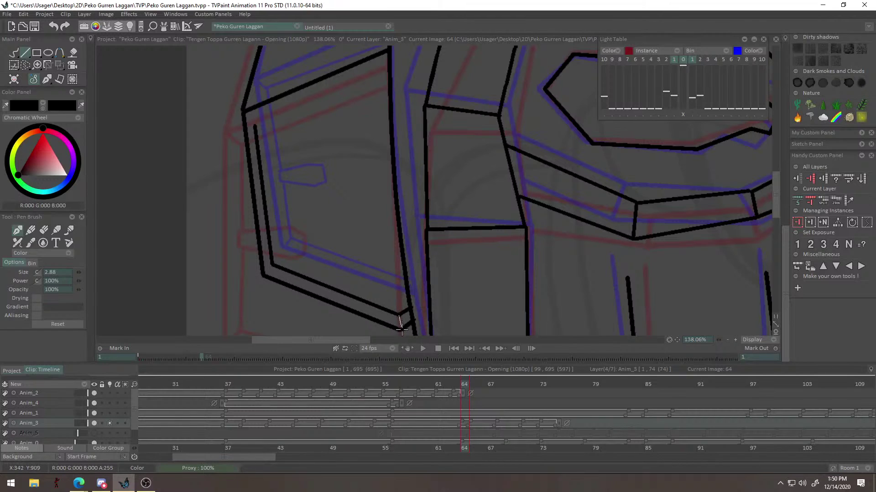
scroll(290, 228, up, 3)
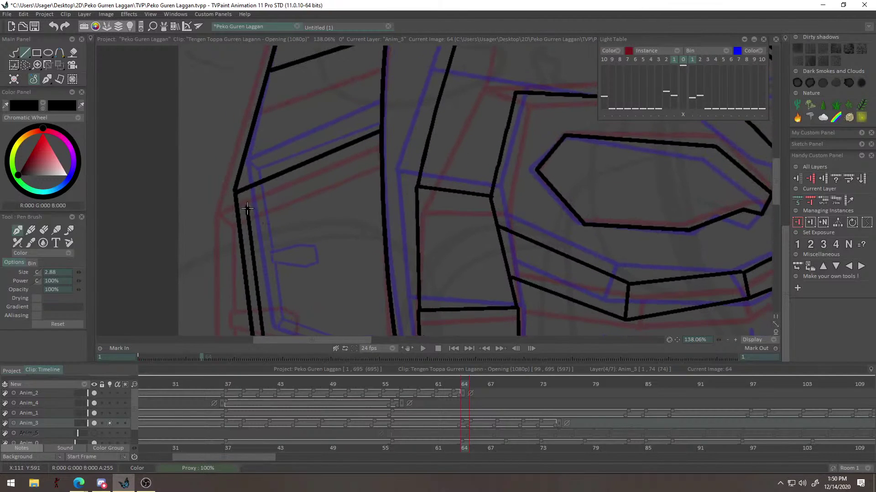
click(379, 155)
scroll(368, 165, down, 3)
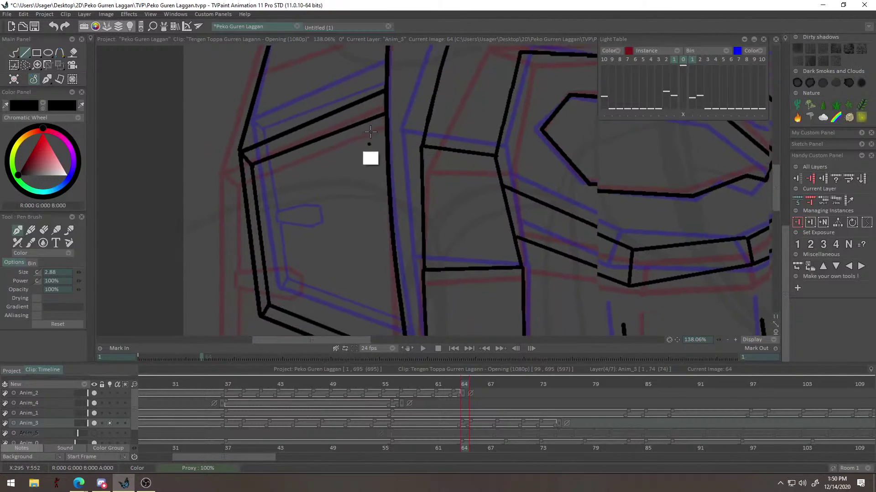
Draw the small tab on the side panel's inner border and erase leftover bits of line.
right_click(281, 196)
scroll(302, 209, up, 1)
drag(209, 192, 275, 173)
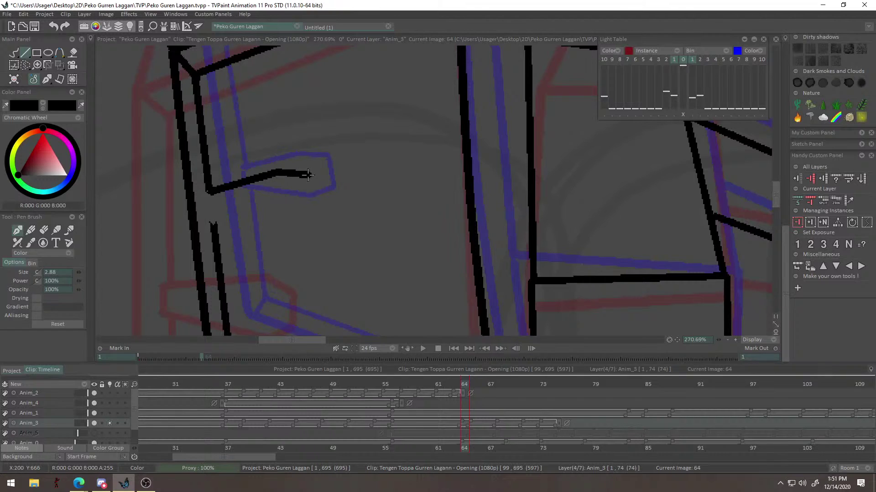
drag(213, 220, 214, 221)
drag(215, 221, 211, 193)
alt+right_click(329, 196)
alt+right_click(369, 245)
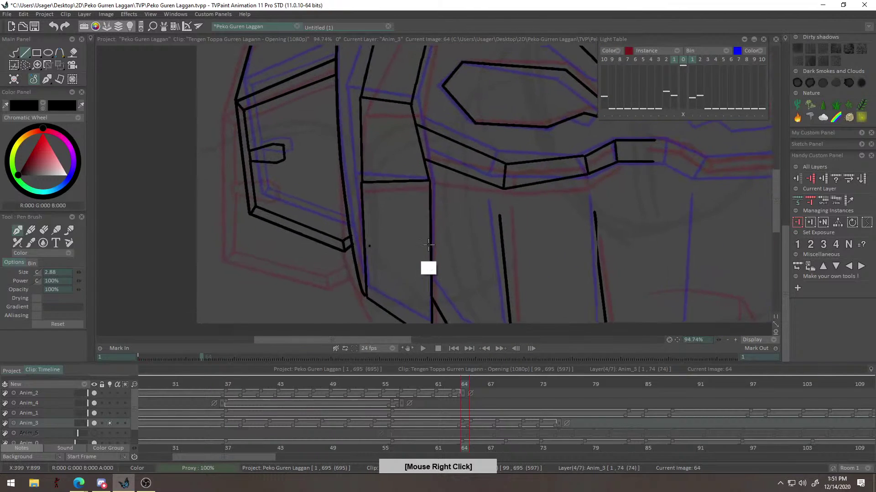
scroll(428, 246, up, 3)
scroll(319, 248, up, 2)
drag(266, 209, 274, 251)
alt+right_click(287, 221)
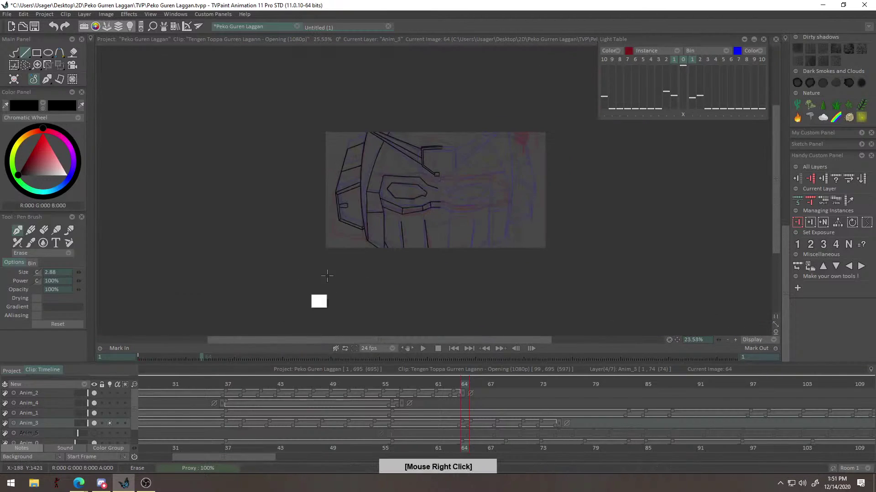
Select the drawn left half of the face with a freehand selection, copy it to a custom brush and flip the brush horizontally.
click(25, 65)
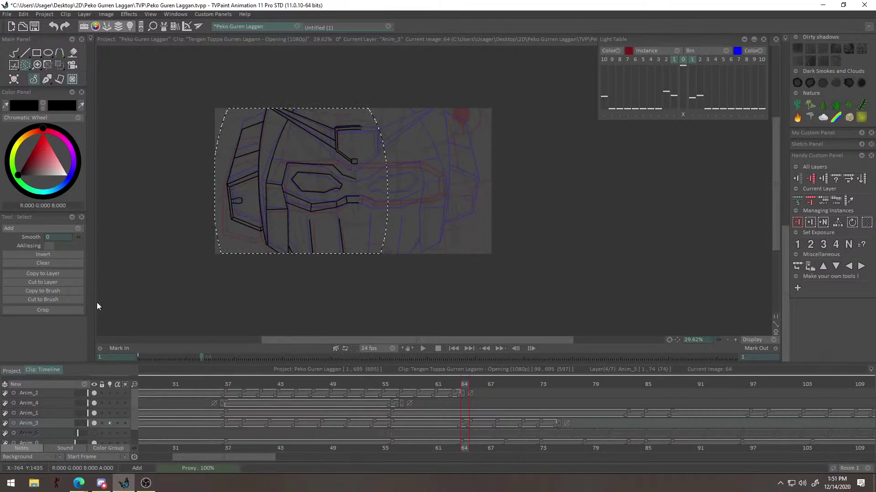
click(78, 291)
click(78, 273)
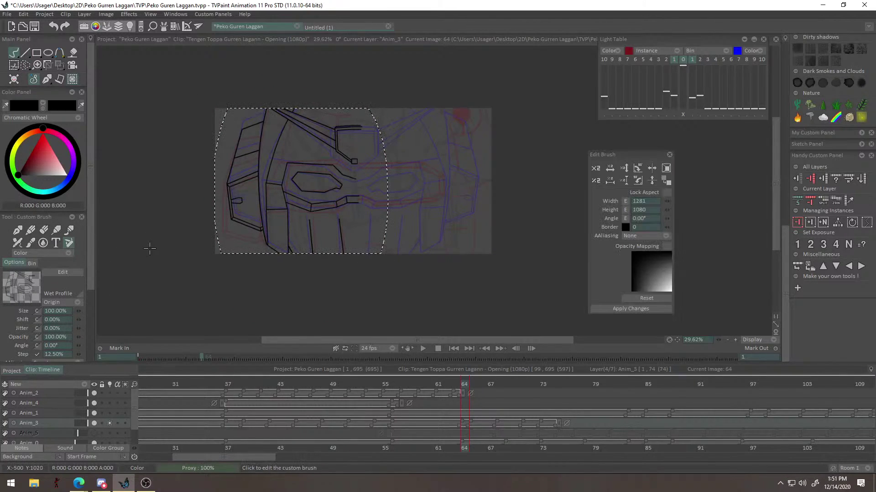
click(651, 169)
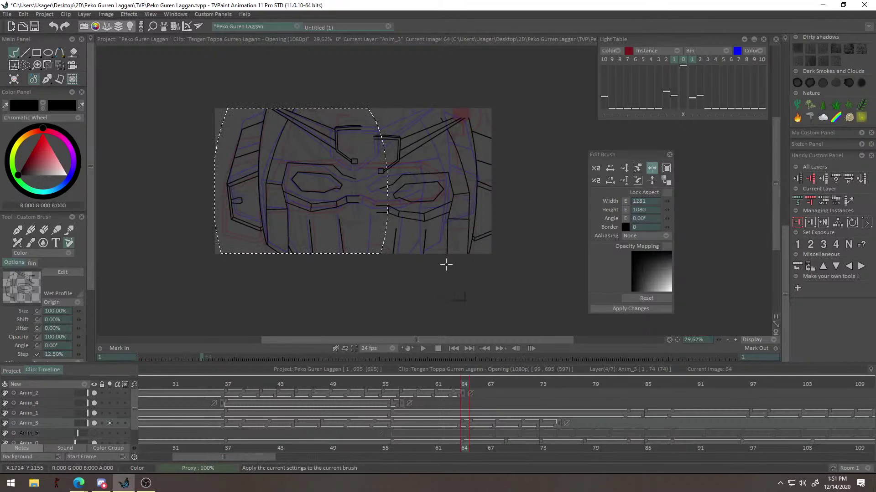
click(651, 168)
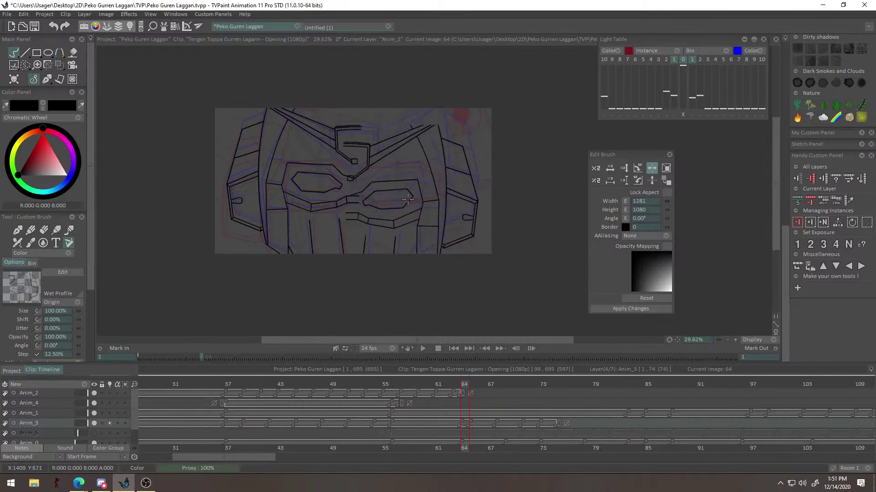
Try to stamp the mirrored half of the face on the right side, aligned at the centre line, and undo it.
right_click(397, 202)
drag(426, 156, 435, 234)
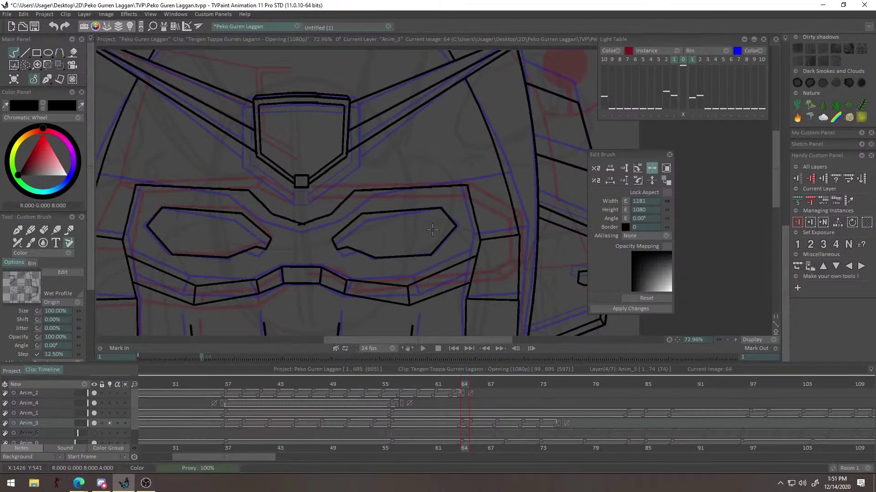
scroll(433, 230, up, 7)
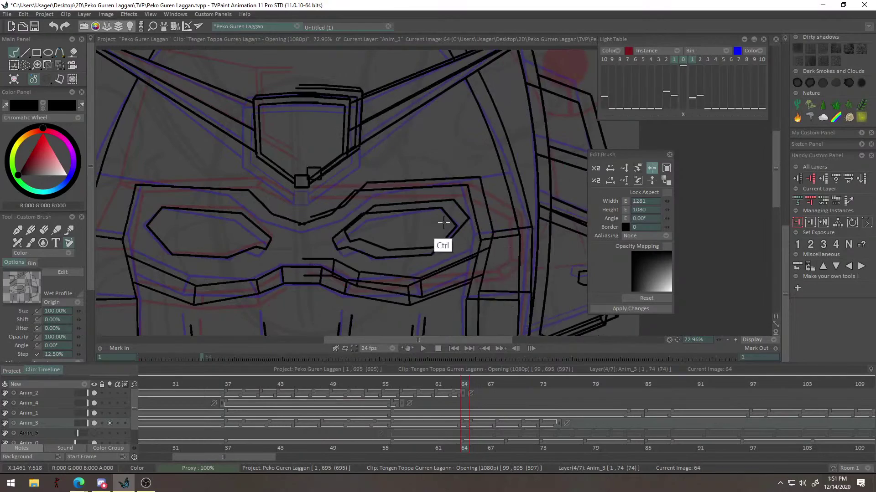
right_click(391, 176)
drag(391, 176, 572, 254)
scroll(433, 233, down, 5)
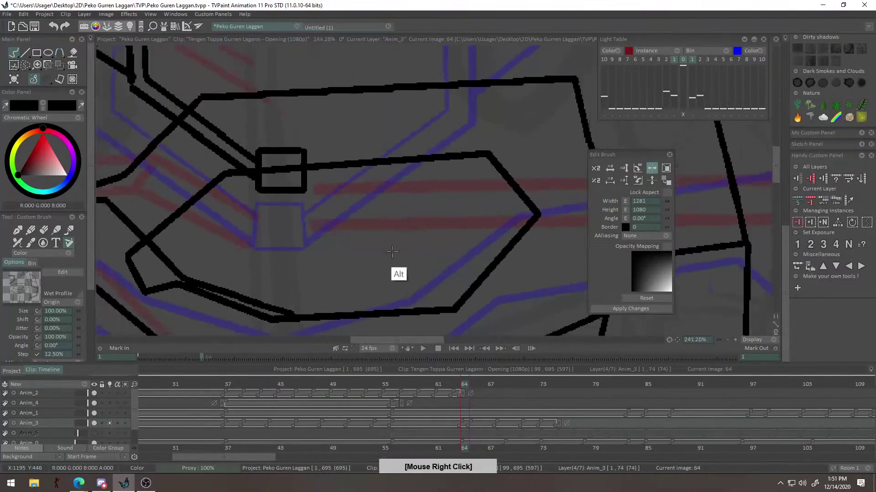
scroll(499, 271, down, 2)
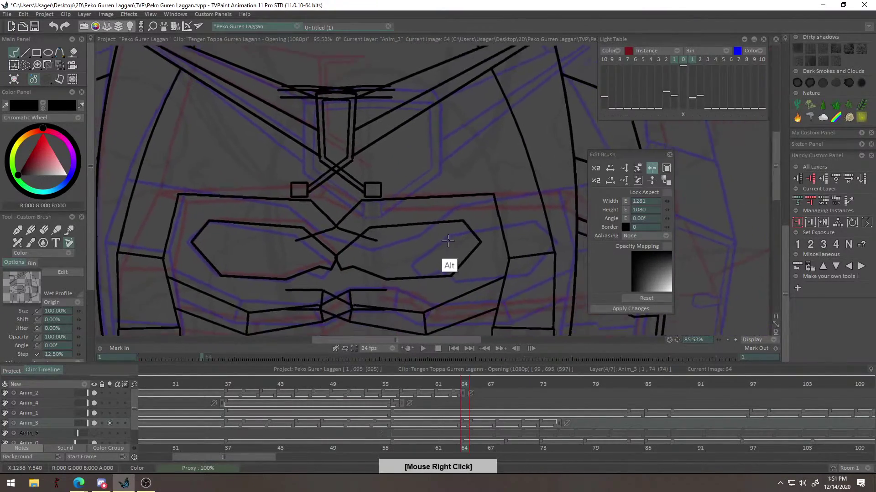
Set the handle of the mirrored face brush to Top Left.
drag(451, 268, 438, 247)
drag(89, 278, 89, 360)
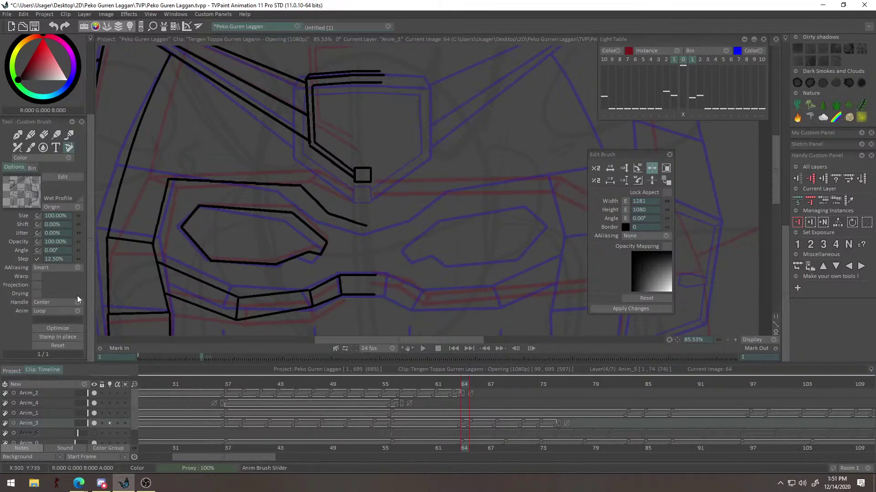
click(78, 208)
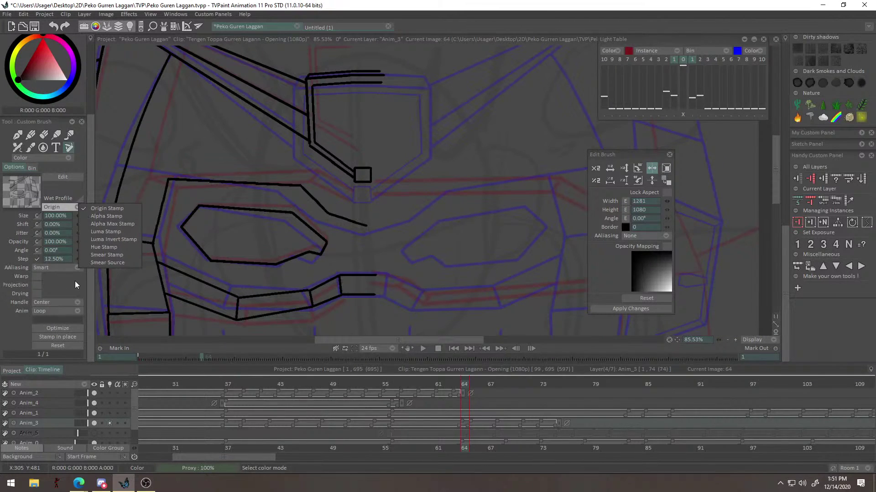
click(80, 303)
click(78, 302)
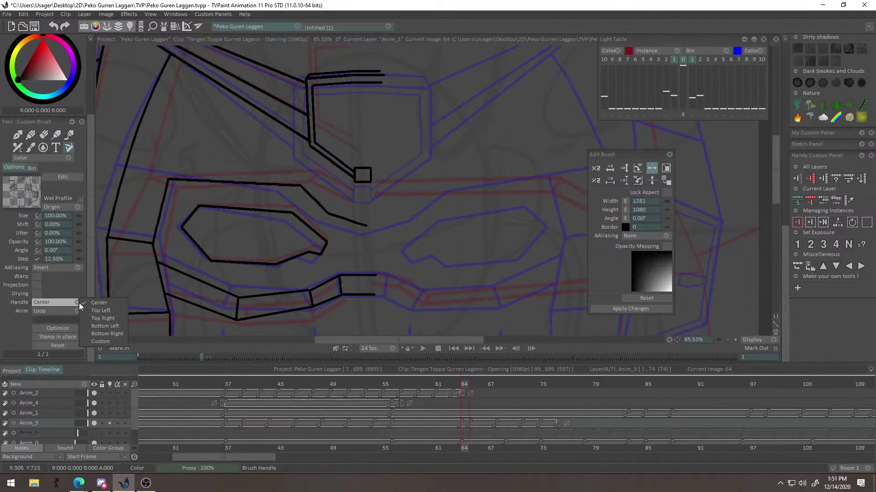
click(111, 312)
key(alt)
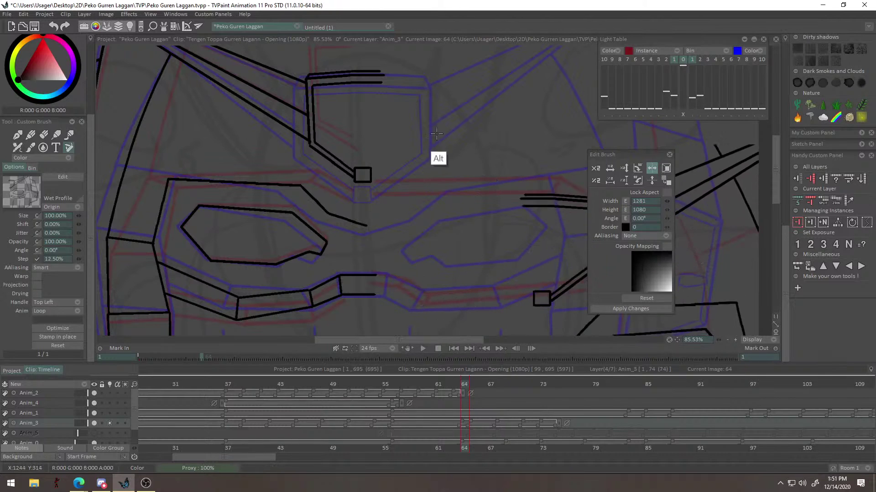
Stamp the mirrored half on the right side of the face, aligned at the centre line, and prepare to erase stray bits at the seam.
drag(378, 180, 365, 159)
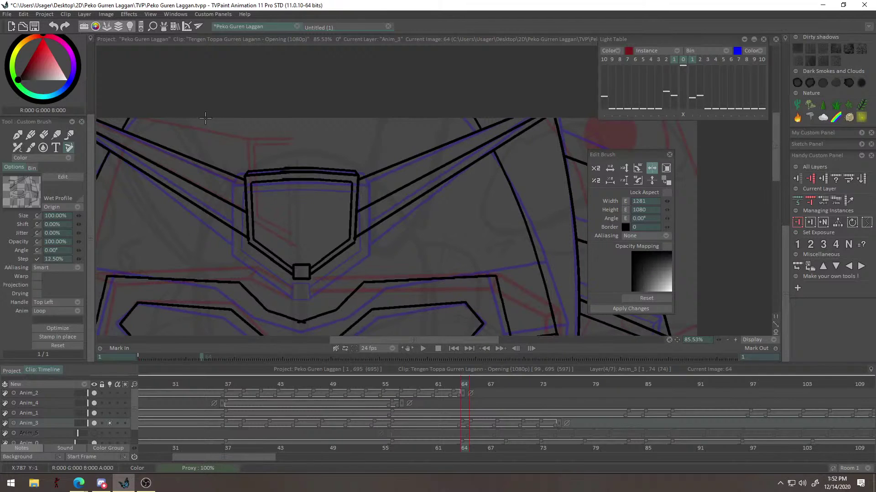
drag(326, 253, 348, 218)
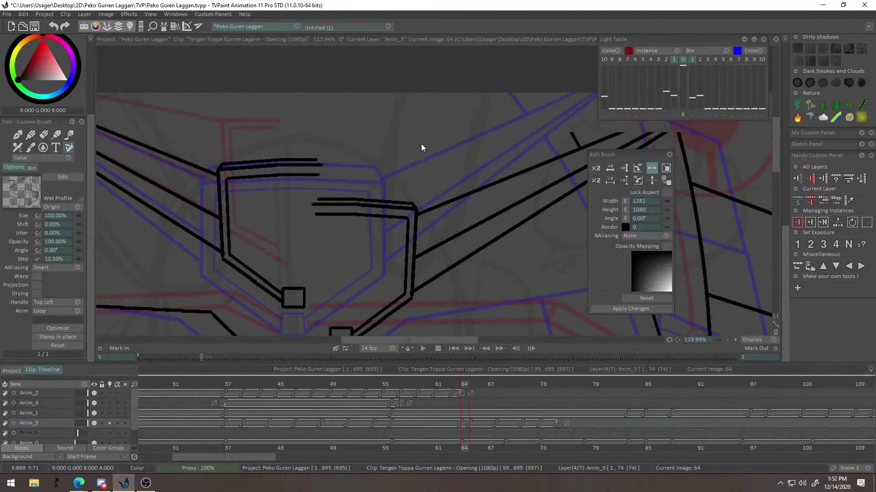
scroll(230, 178, down, 8)
right_click(231, 178)
scroll(231, 179, up, 7)
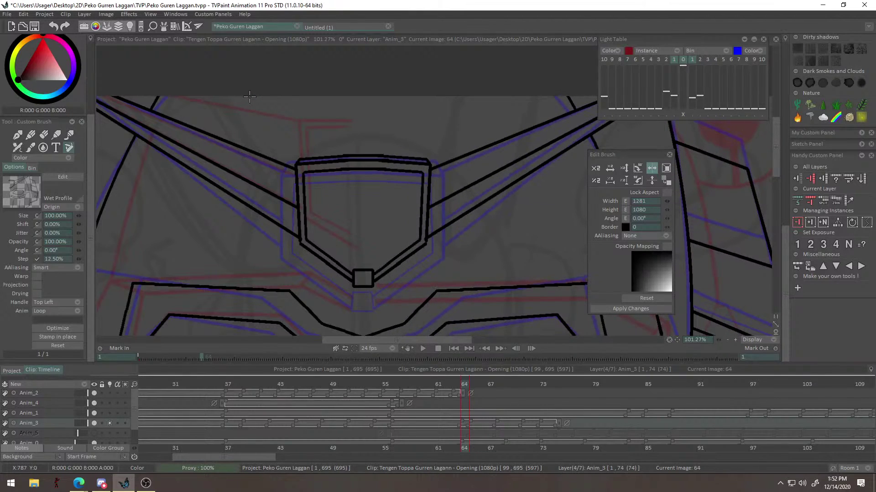
alt+right_click(401, 224)
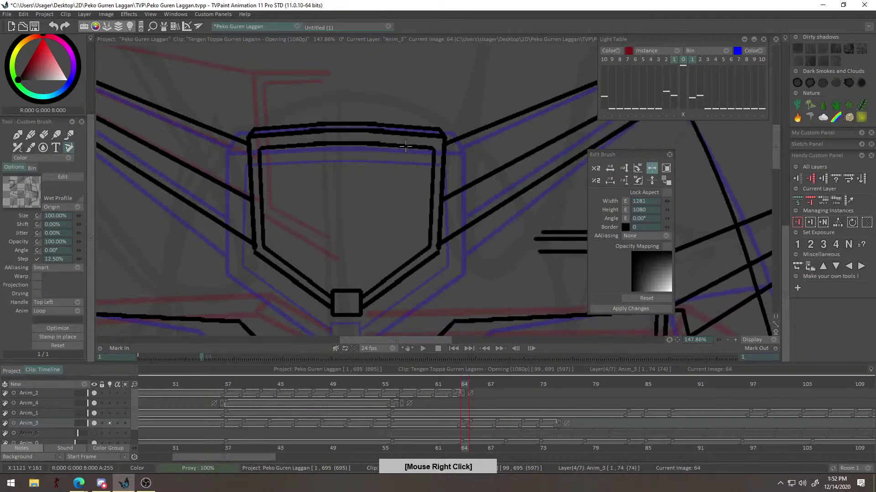
alt+right_click(382, 201)
alt+right_click(281, 264)
alt+right_click(441, 216)
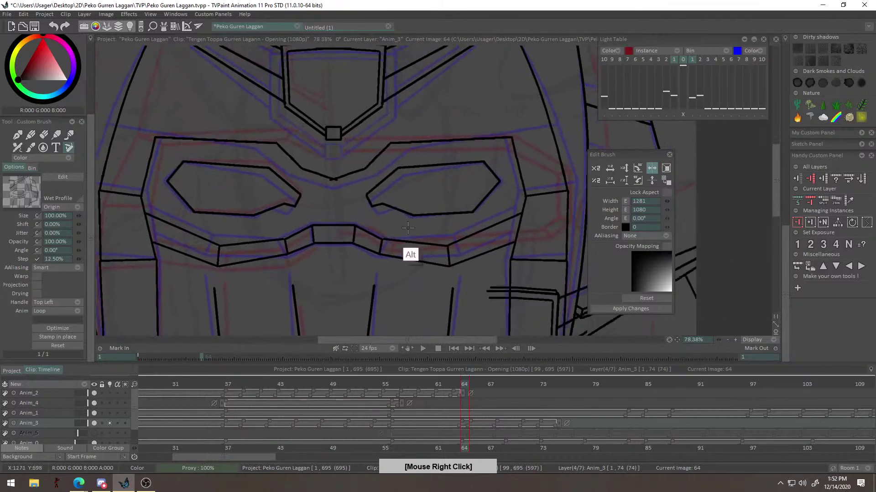
key(e)
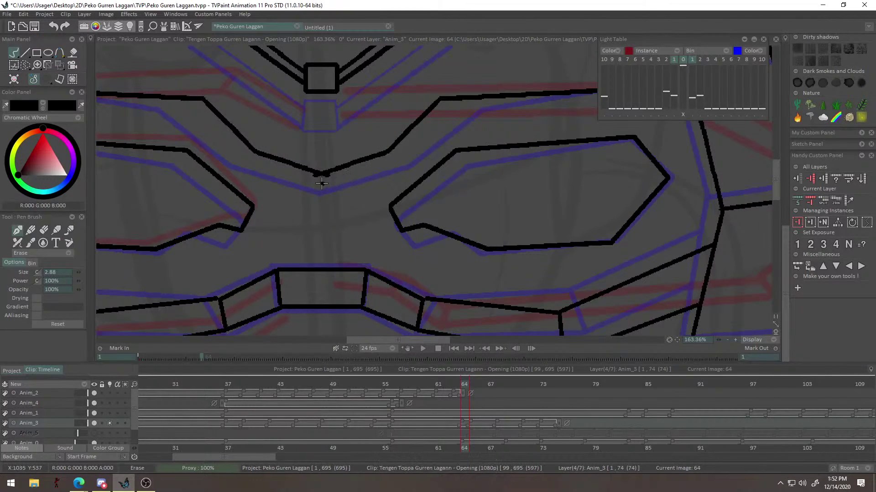
alt+right_click(351, 194)
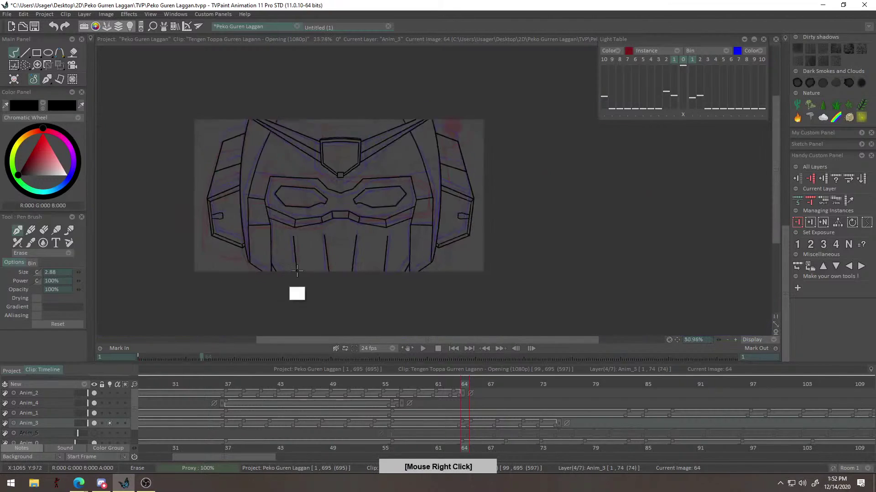
Slightly adjust the face drawing on frame 64 with Transform, apply the change and play back the animation.
mouse_move(462, 384)
mouse_down()
mouse_move(444, 385)
mouse_move(470, 407)
mouse_move(508, 409)
mouse_move(475, 409)
mouse_move(431, 428)
mouse_move(470, 430)
mouse_move(456, 433)
mouse_move(473, 439)
mouse_up()
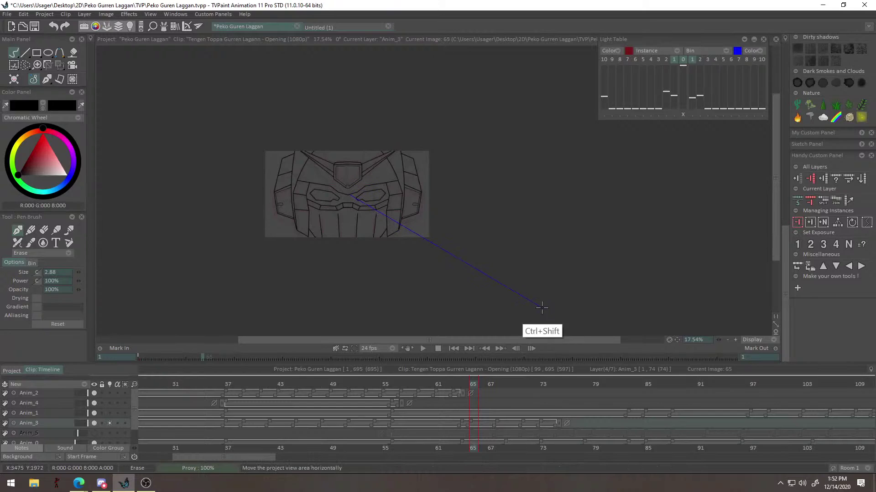
click(465, 382)
key(ctrl+t)
drag(424, 151, 423, 156)
key(Return)
key(space)
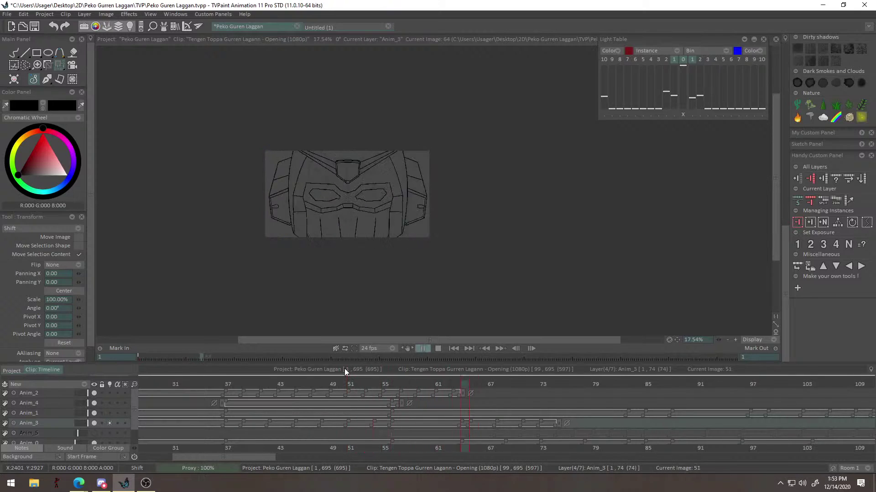
Go to frame 68, show the rough sketch layer Anim_5 and set its opacity to 43%.
mouse_move(447, 385)
mouse_down()
mouse_move(373, 386)
mouse_move(500, 438)
mouse_up()
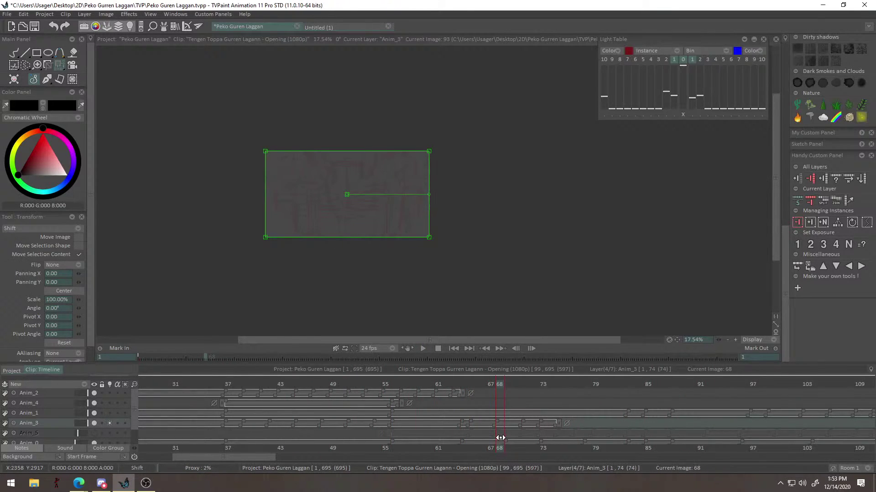
drag(355, 299, 350, 297)
click(94, 434)
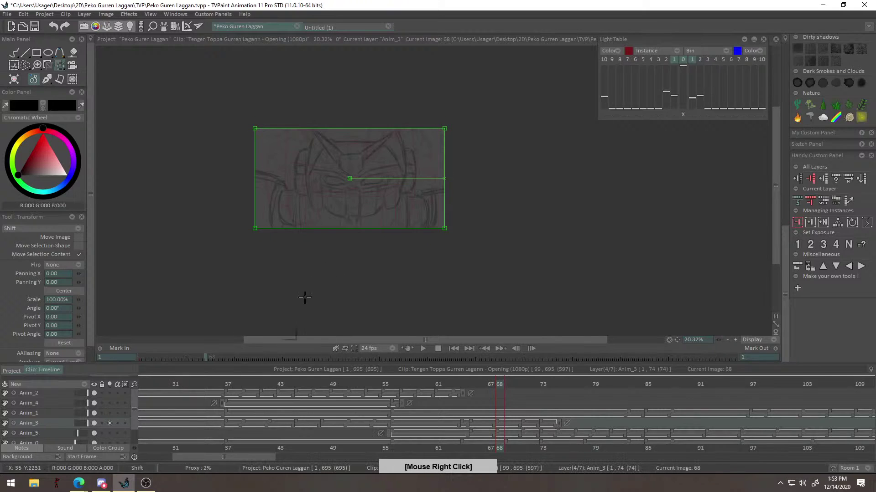
drag(383, 247, 372, 285)
drag(78, 434, 83, 434)
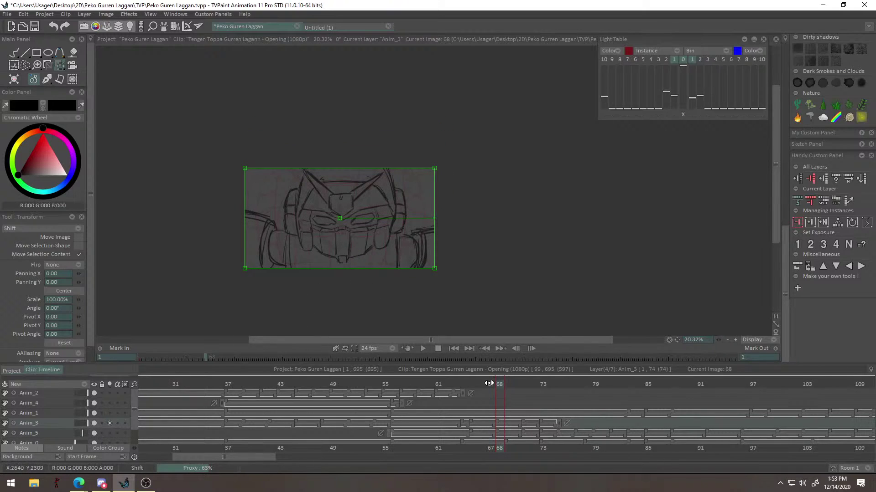
drag(486, 386, 501, 409)
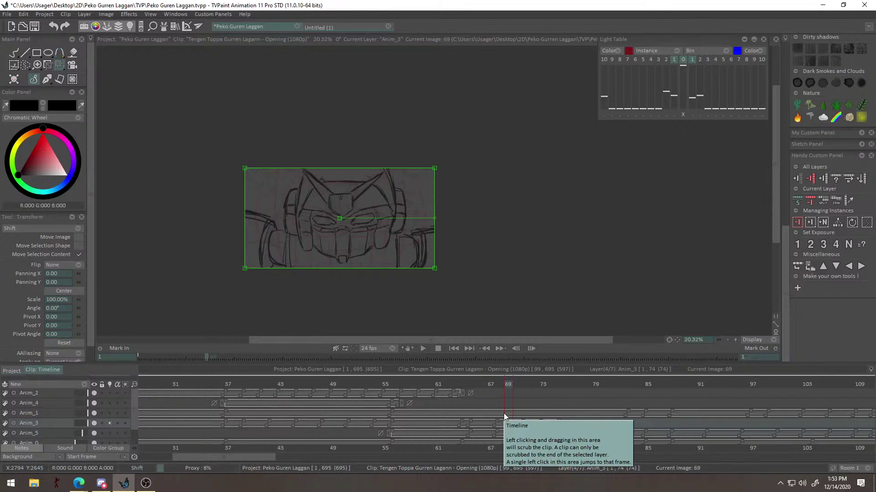
mouse_move(508, 392)
mouse_down()
mouse_move(470, 393)
mouse_move(498, 398)
mouse_move(470, 402)
mouse_move(500, 413)
mouse_up()
drag(86, 434, 83, 433)
drag(347, 278, 445, 348)
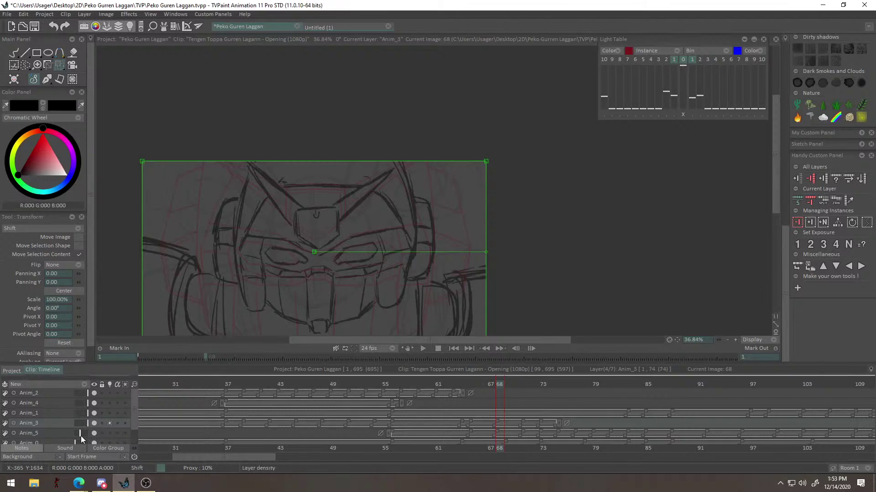
click(14, 433)
scroll(132, 424, down, 1)
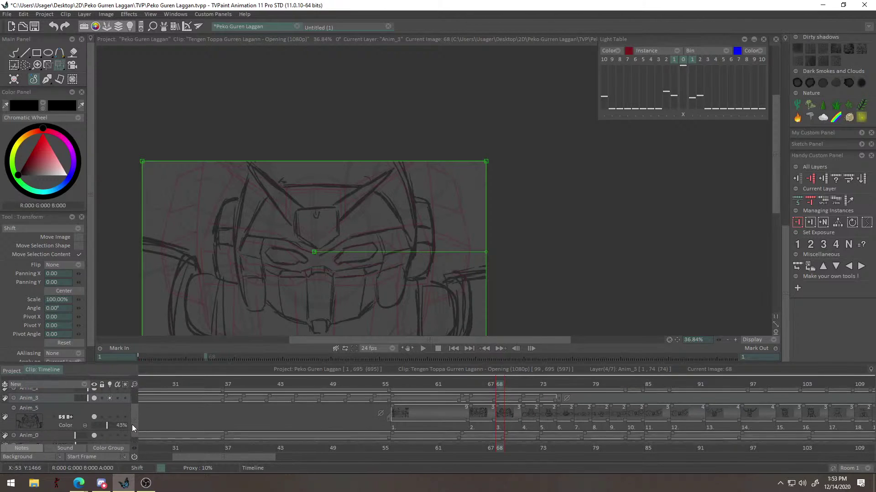
click(31, 412)
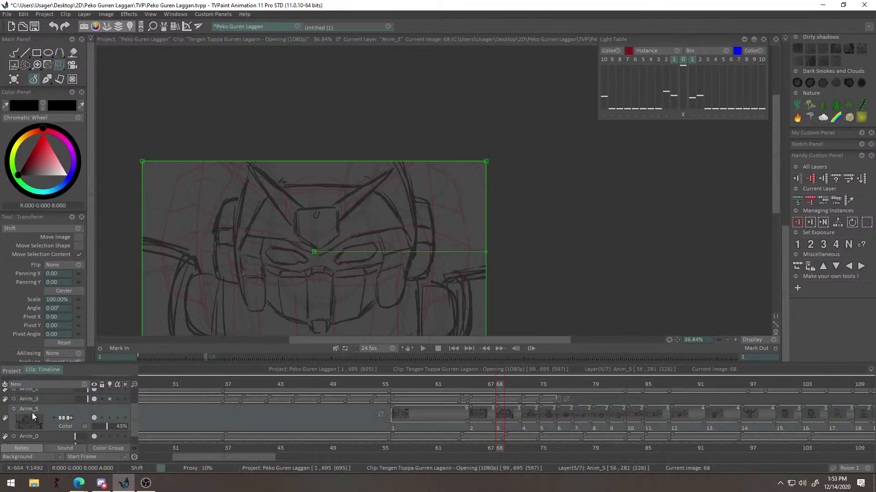
click(14, 409)
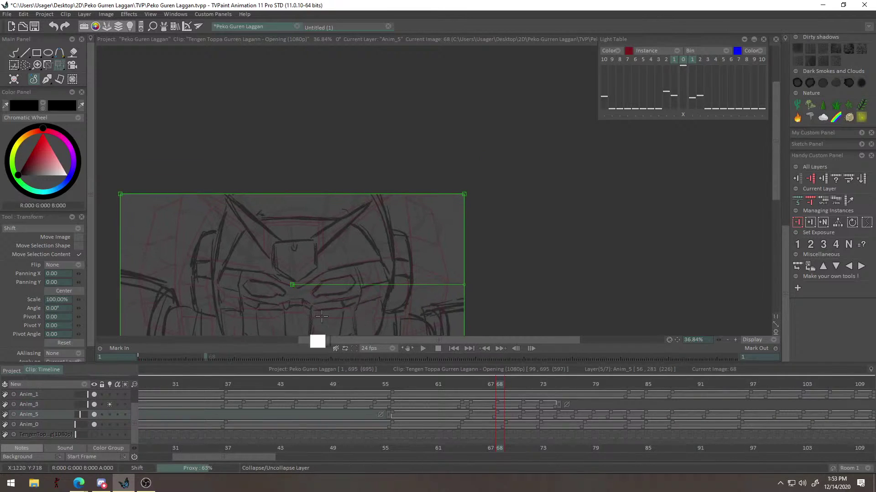
click(41, 405)
Scale the previous drawing's light table reference to 69.06% and position it over the rough sketch of the face on frame 68.
drag(536, 297, 528, 310)
mouse_move(498, 386)
mouse_down()
mouse_move(483, 387)
mouse_move(498, 387)
mouse_up()
drag(380, 261, 473, 217)
click(673, 114)
drag(568, 241, 431, 308)
drag(538, 209, 526, 217)
drag(589, 221, 656, 201)
mouse_move(463, 259)
mouse_down()
mouse_move(538, 171)
mouse_move(462, 257)
mouse_up()
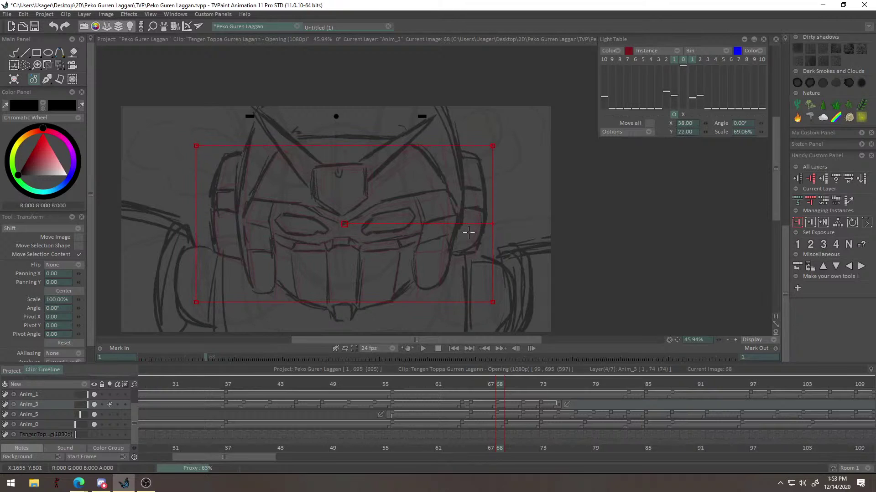
key(t)
key(Escape)
Fade the rough sketch on Anim_5 further so that it stays only as a faint guide.
mouse_move(406, 183)
mouse_down()
mouse_move(459, 214)
mouse_move(412, 255)
mouse_move(499, 247)
mouse_move(502, 240)
mouse_up()
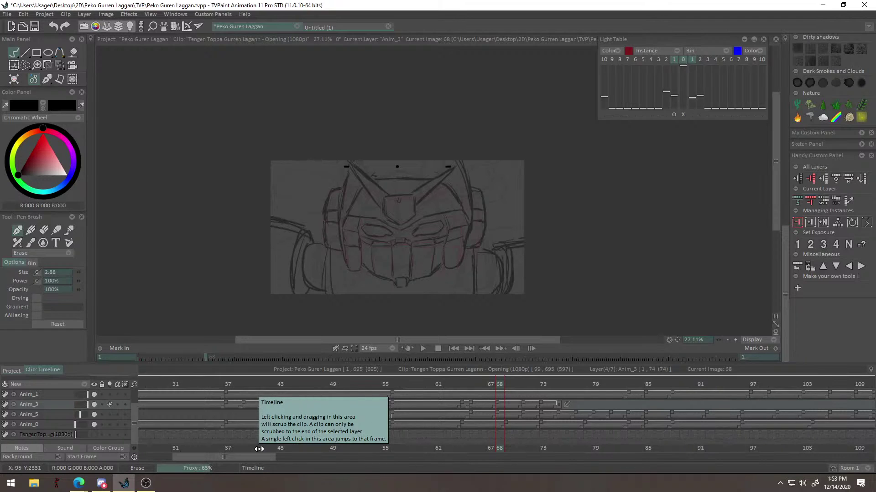
drag(531, 257, 504, 301)
scroll(96, 422, up, 1)
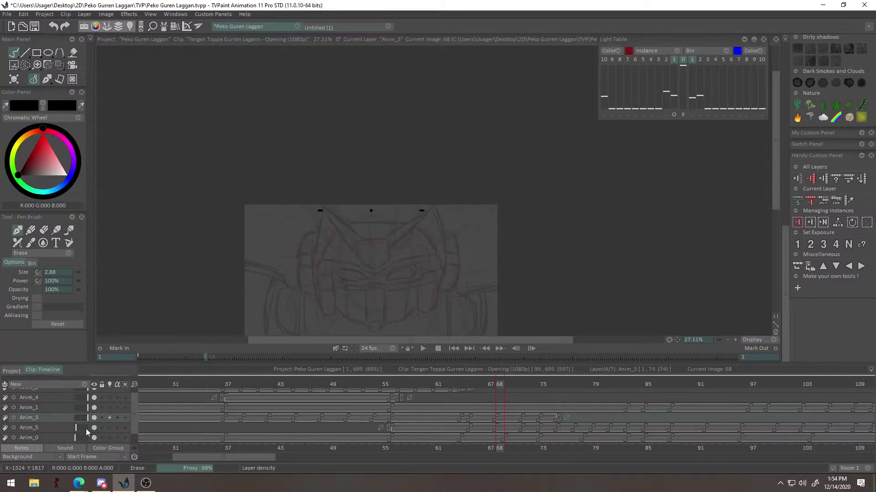
mouse_move(465, 231)
mouse_down()
mouse_move(492, 236)
mouse_move(479, 182)
mouse_move(330, 155)
mouse_up()
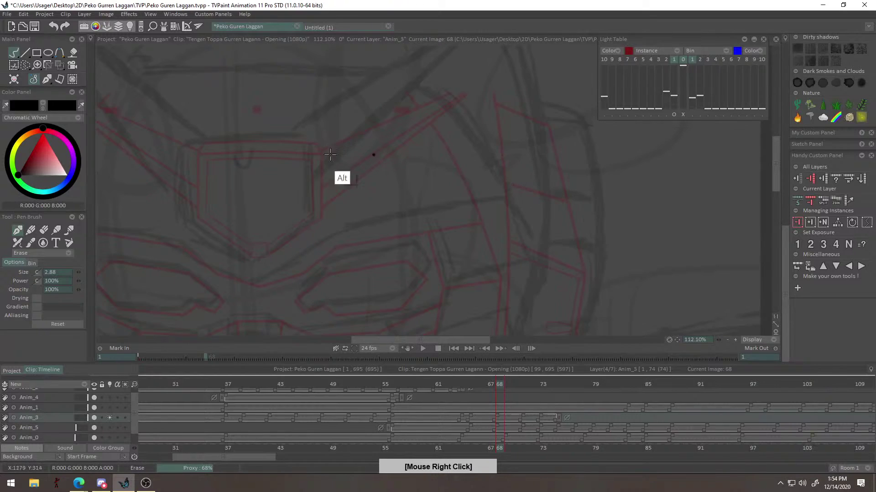
Choose the straight line tool in Color mode and make the previous drawing's light table reference more opaque.
click(24, 53)
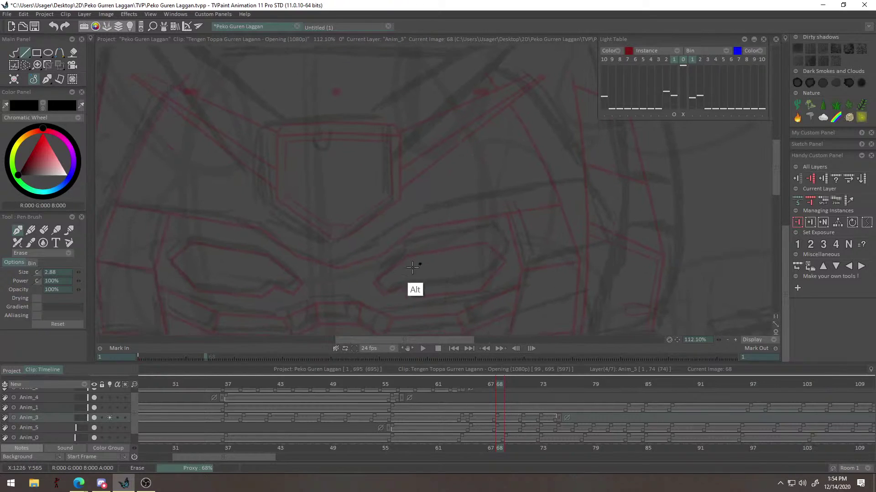
alt+right_click(421, 292)
mouse_move(354, 275)
mouse_down()
mouse_move(321, 279)
mouse_move(264, 220)
mouse_move(339, 234)
mouse_up()
drag(286, 244, 287, 301)
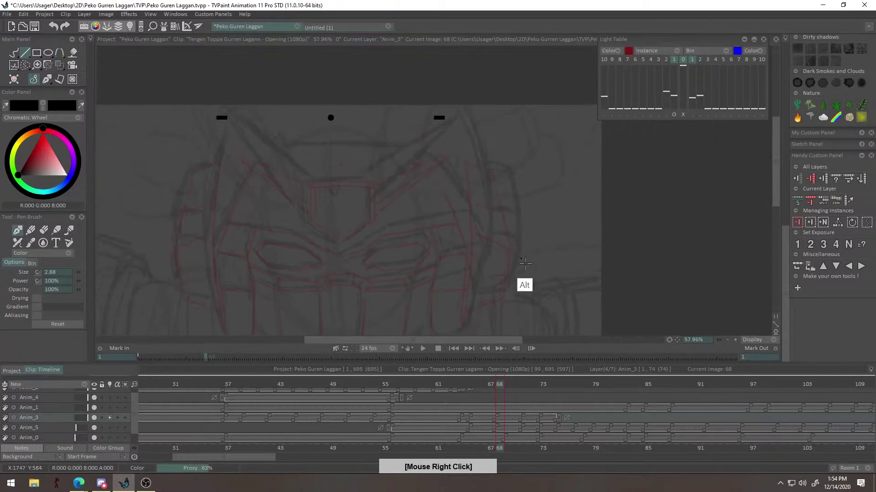
alt+right_click(519, 264)
click(674, 115)
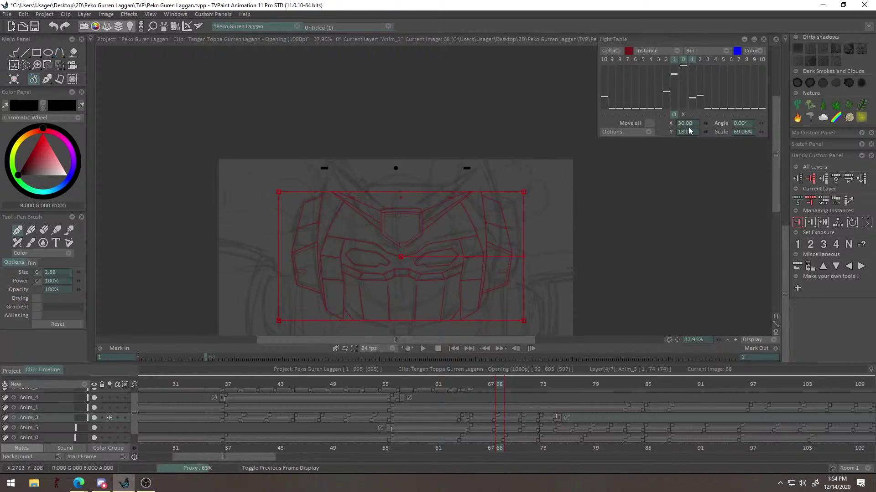
click(673, 114)
Try to ink the lower-left segment of the brow line up to its centre point with a straight line, and undo it.
mouse_move(419, 214)
mouse_down()
mouse_move(439, 224)
mouse_move(492, 100)
mouse_up()
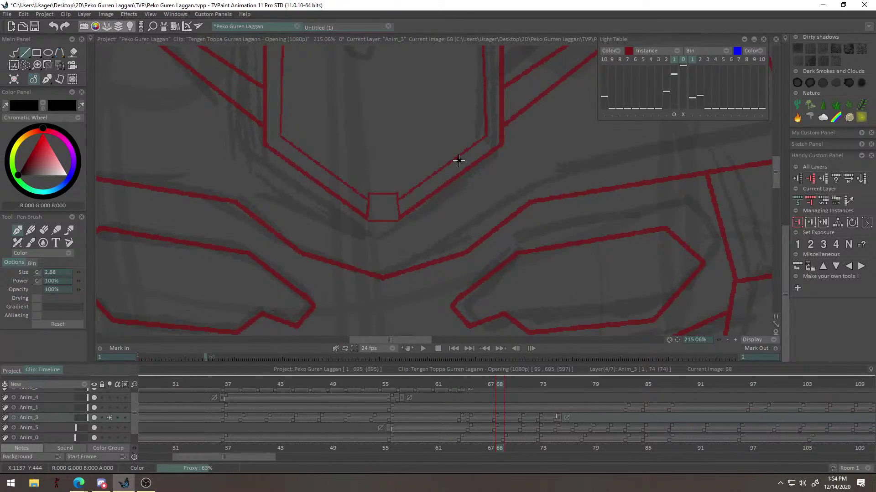
drag(414, 230, 412, 222)
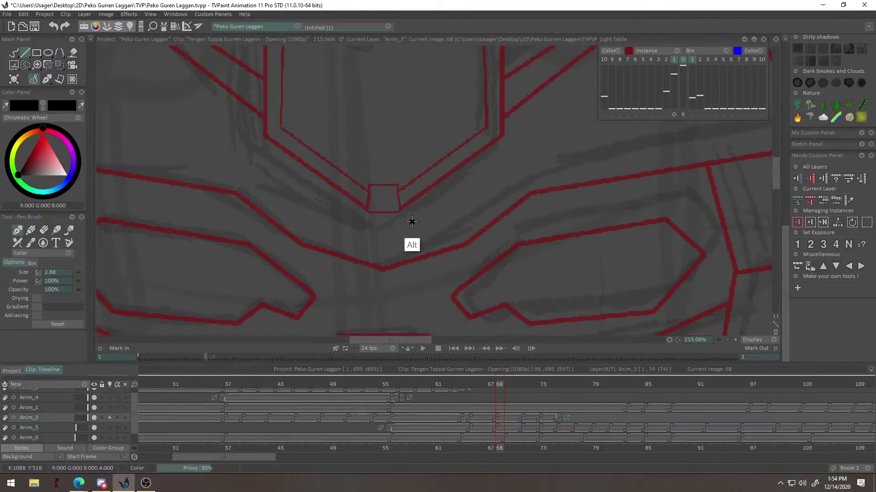
alt+right_click(409, 234)
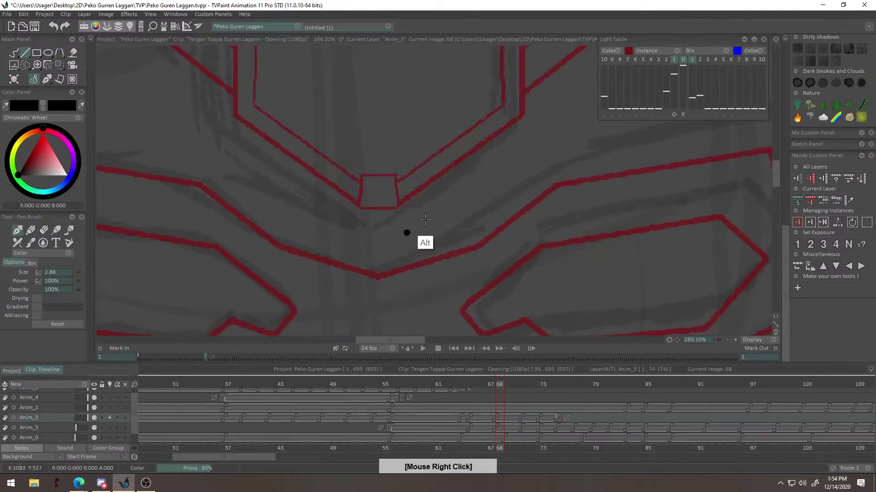
drag(423, 219, 434, 237)
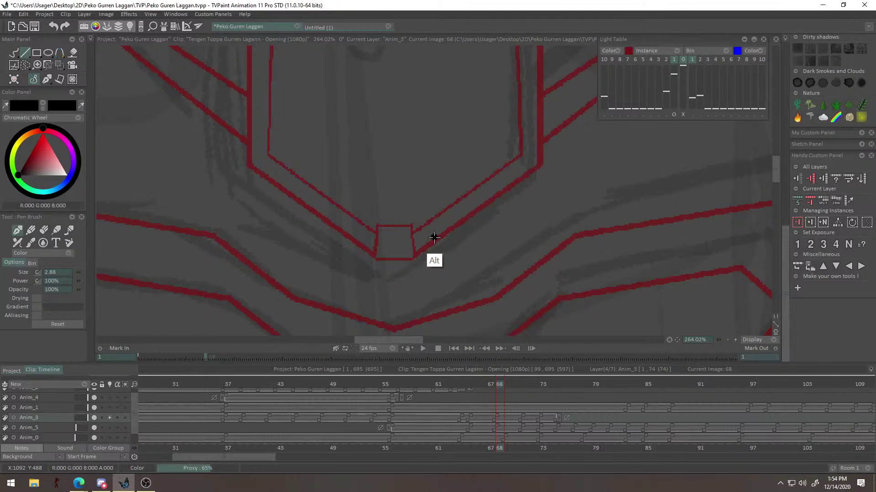
drag(425, 237, 470, 140)
alt+right_click(444, 187)
drag(310, 208, 425, 250)
click(433, 248)
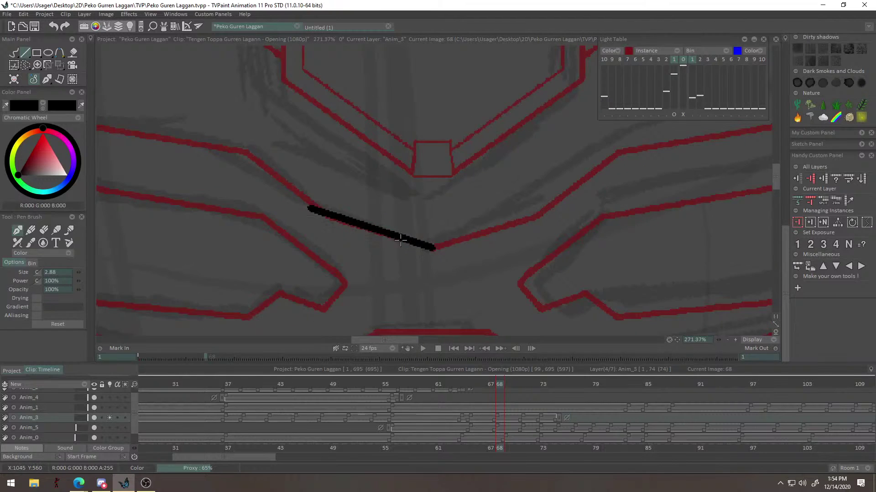
key(ctrl+z)
Try to ink the left brow line in separate straight segments and undo them.
drag(325, 217, 326, 217)
drag(328, 219, 365, 258)
drag(283, 190, 284, 191)
mouse_move(290, 196)
mouse_down()
mouse_move(444, 208)
mouse_move(212, 172)
mouse_up()
drag(286, 170, 358, 176)
key(ctrl+z)
key(ctrl+z)
drag(412, 205, 412, 199)
key(ctrl+z)
Ink the left brow line on frame 68 as three connected straight segments from the side panel's corner to the centre point.
mouse_move(238, 172)
mouse_down()
mouse_move(240, 191)
mouse_move(345, 178)
mouse_move(410, 183)
mouse_up()
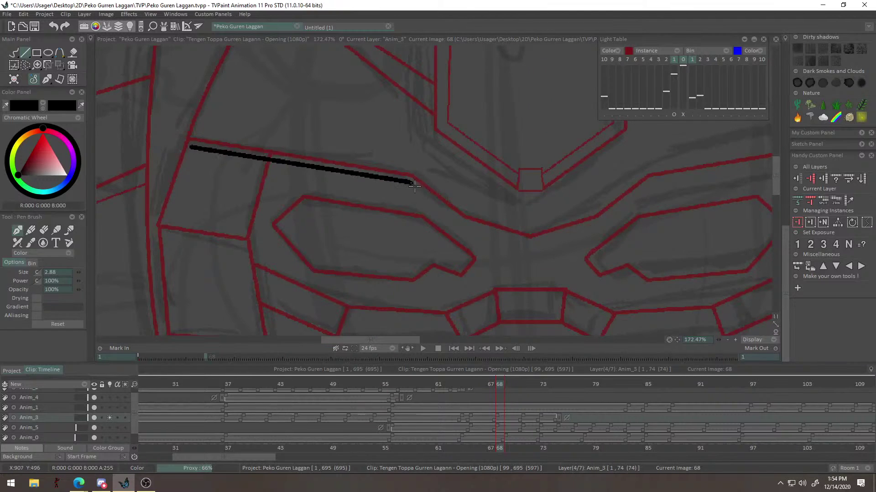
click(464, 226)
click(528, 244)
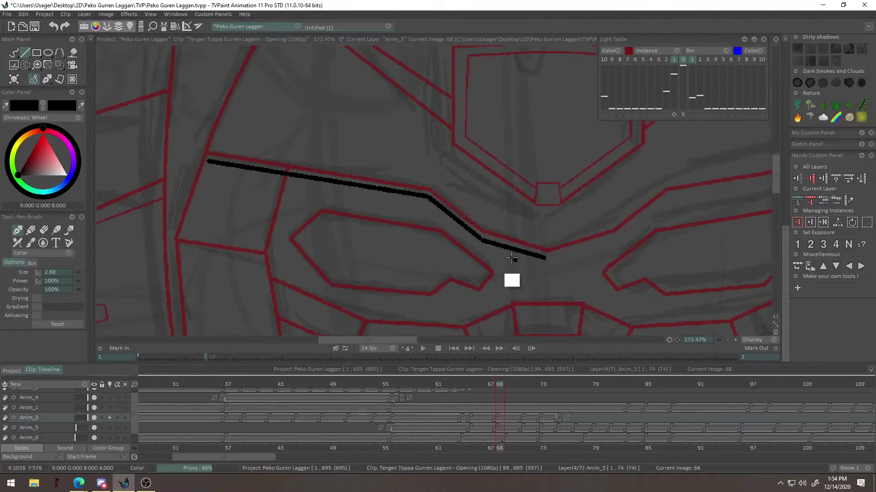
Ink the left eye outline on frame 68 as a closed shape of connected straight segments, including the notch near its inner lower corner.
click(451, 242)
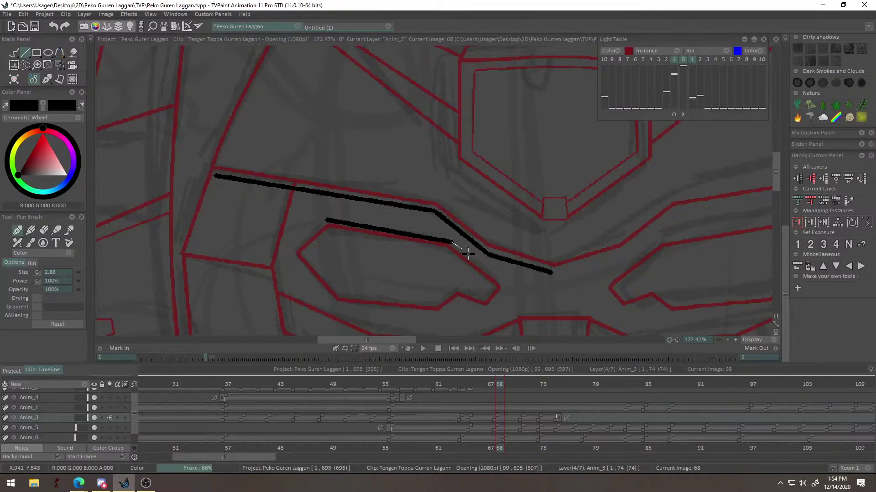
click(341, 297)
click(437, 305)
scroll(464, 302, up, 4)
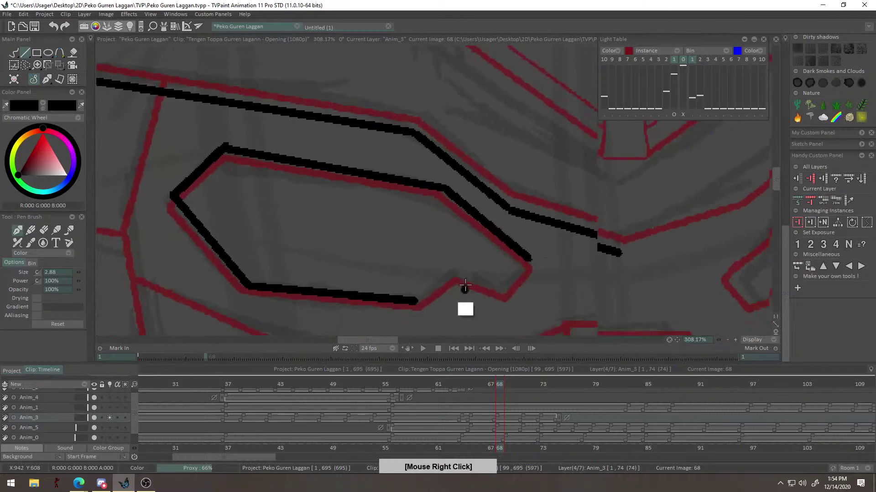
click(453, 268)
click(508, 284)
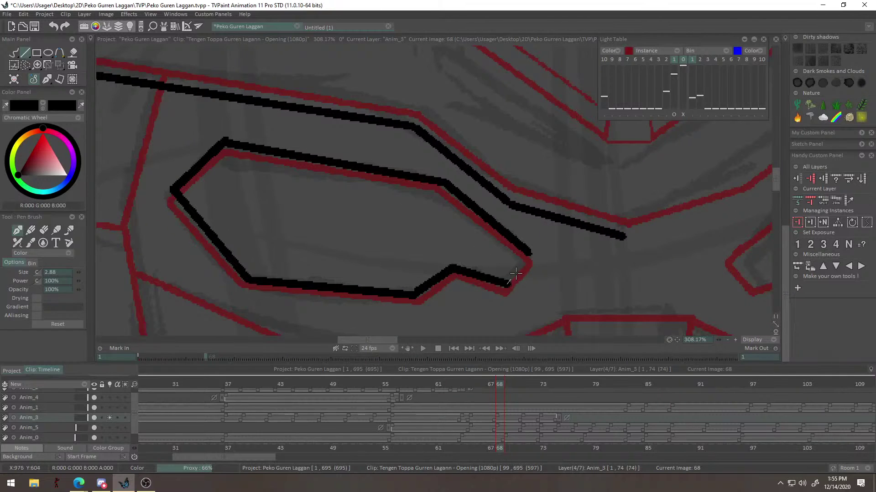
right_click(528, 258)
Ink the upper left side panel as a closed four-sided shape hanging from the outer end of the brow line.
scroll(528, 257, down, 5)
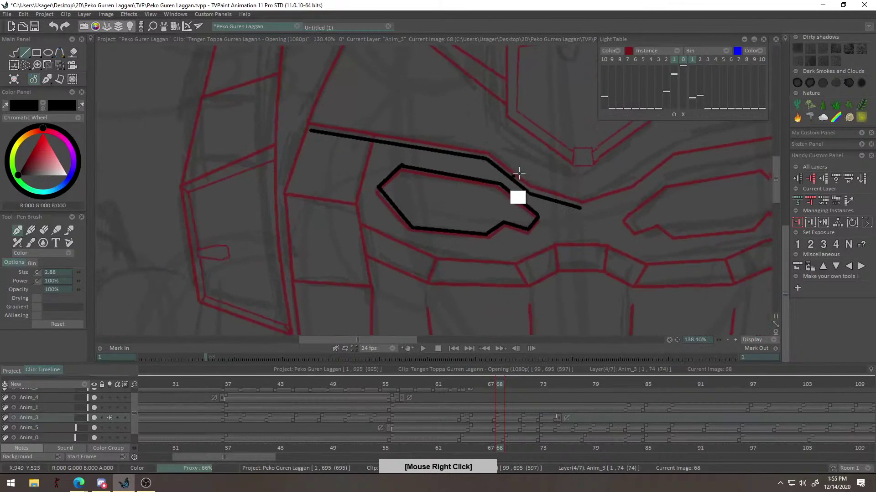
click(378, 142)
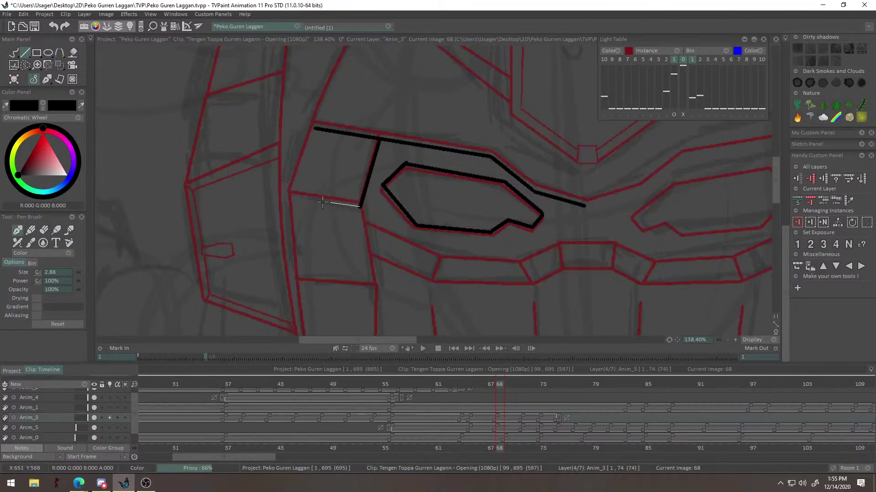
right_click(315, 128)
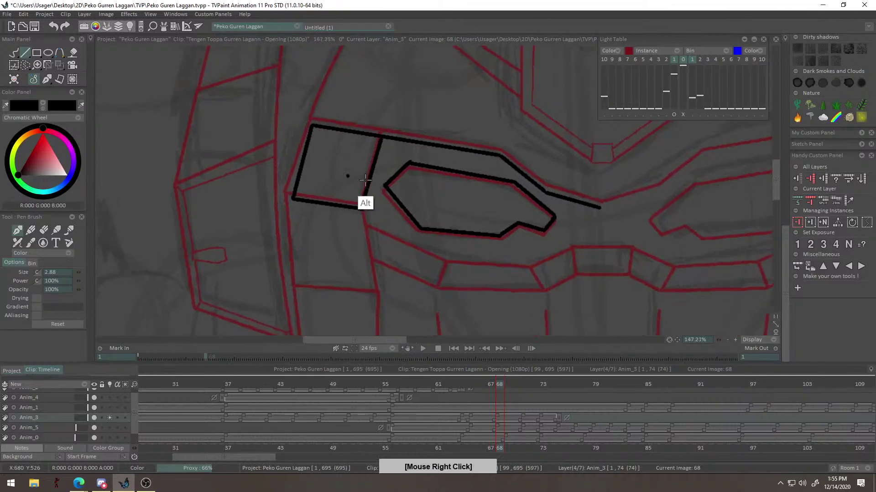
Ink the left, bottom and right edges of the middle left side panel with connected straight lines.
scroll(301, 170, up, 2)
click(286, 265)
click(381, 271)
click(357, 169)
Ink the lower left side panel with straight lines down to its slanted bottom edge and back up to the middle panel's inner corner.
drag(375, 198, 401, 120)
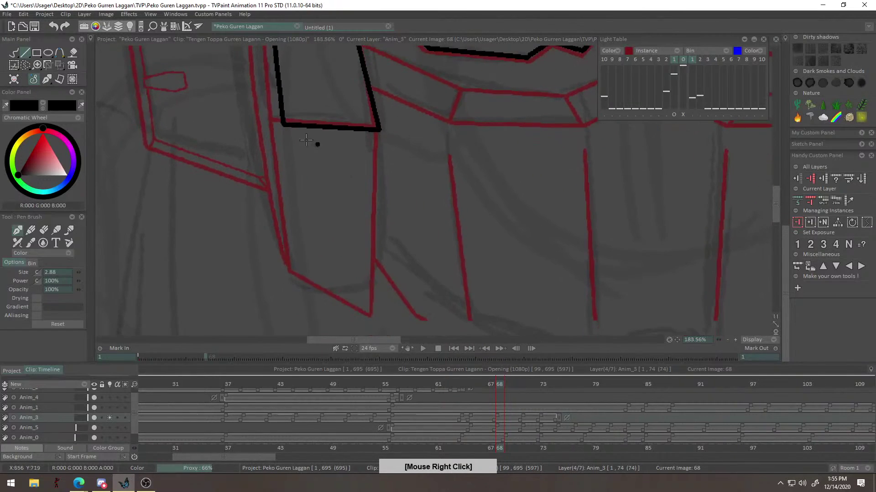
click(283, 124)
click(294, 274)
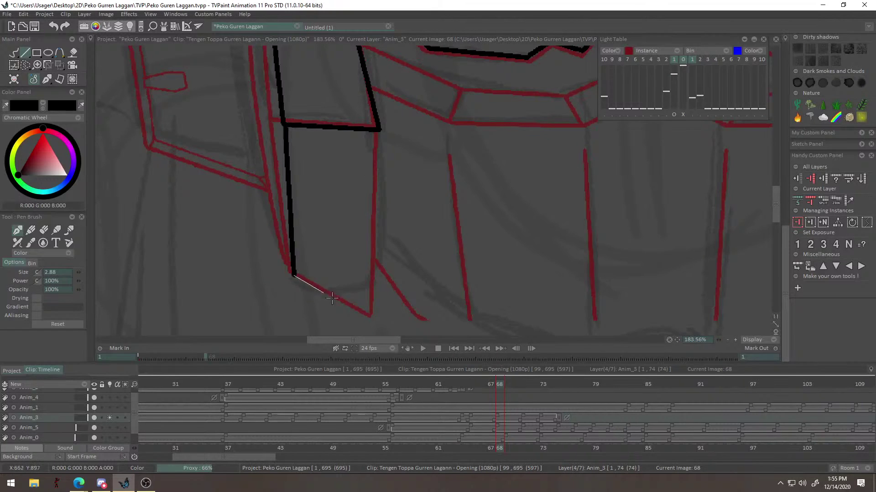
click(375, 317)
click(379, 130)
right_click(380, 130)
Try to ink the left jaw line from the lower side panel's inner edge toward the chin, and undo the attempts.
scroll(316, 177, down, 3)
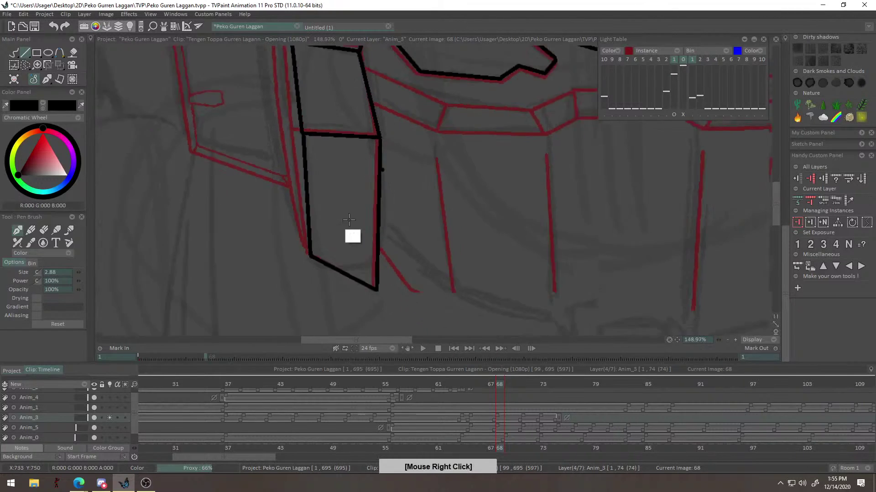
scroll(401, 172, up, 1)
click(282, 223)
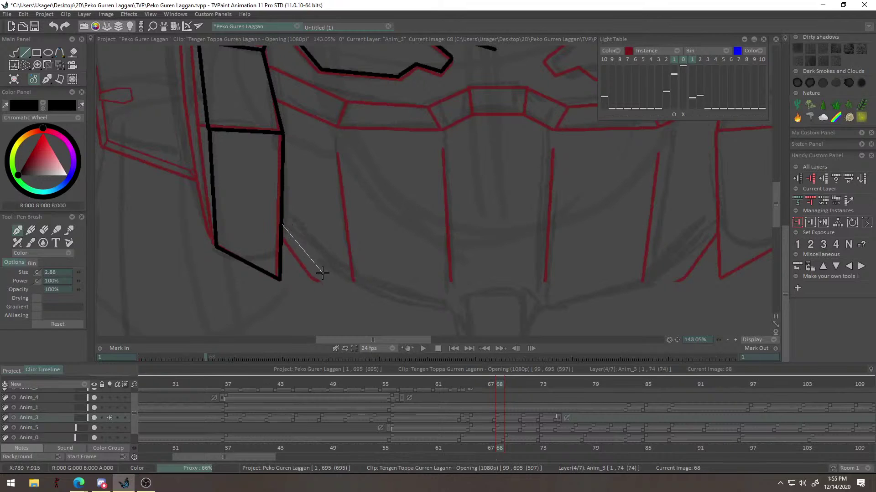
drag(387, 296, 460, 315)
drag(461, 241, 412, 232)
key(ctrl+z)
key(ctrl+z)
mouse_move(264, 239)
mouse_down()
mouse_move(339, 290)
mouse_move(406, 309)
mouse_up()
key(ctrl+z)
key(ctrl+z)
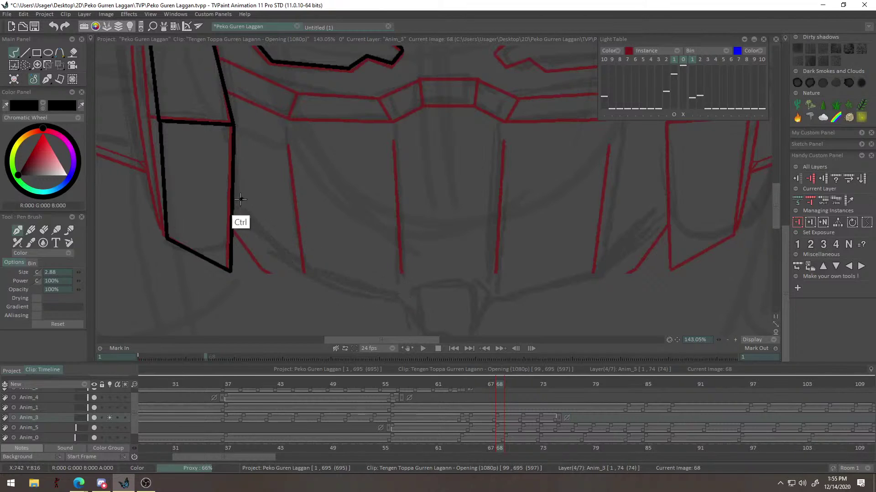
key(ctrl+z)
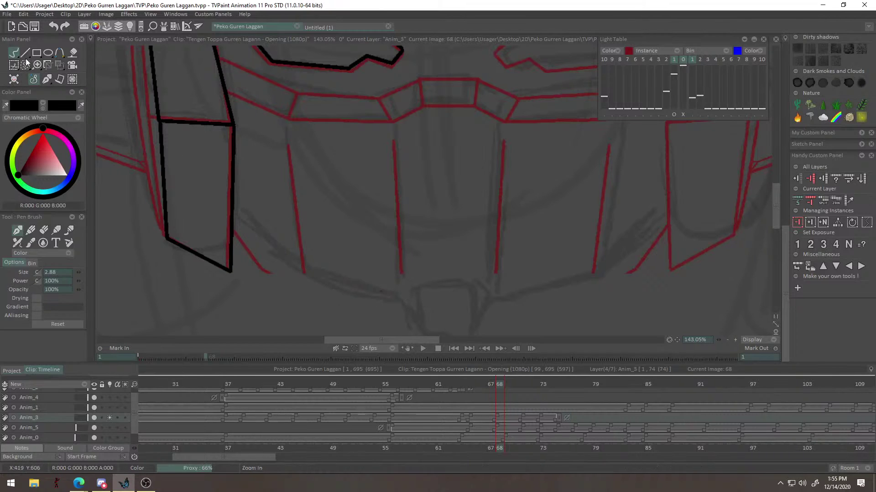
drag(270, 240, 305, 273)
key(ctrl+z)
Ink the left jaw line as two straight segments and add a short line for the chin's left edge.
drag(234, 206, 308, 275)
drag(400, 299, 401, 299)
drag(423, 287, 386, 207)
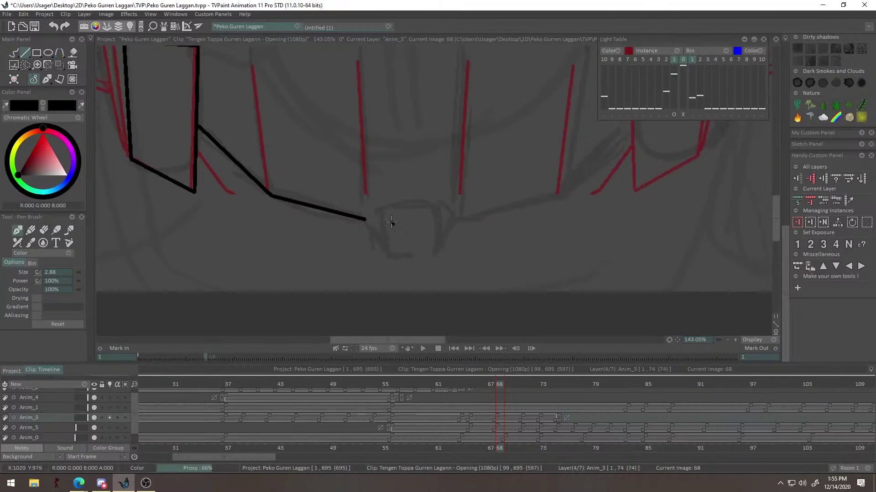
click(391, 256)
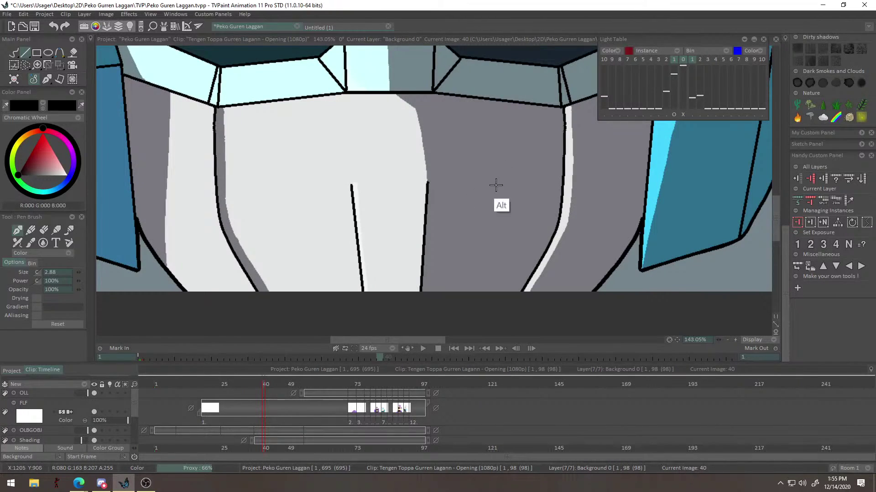
Check the coloured face on image 40 as a reference and erase the straight left jaw line from frame 68.
alt+right_click(495, 185)
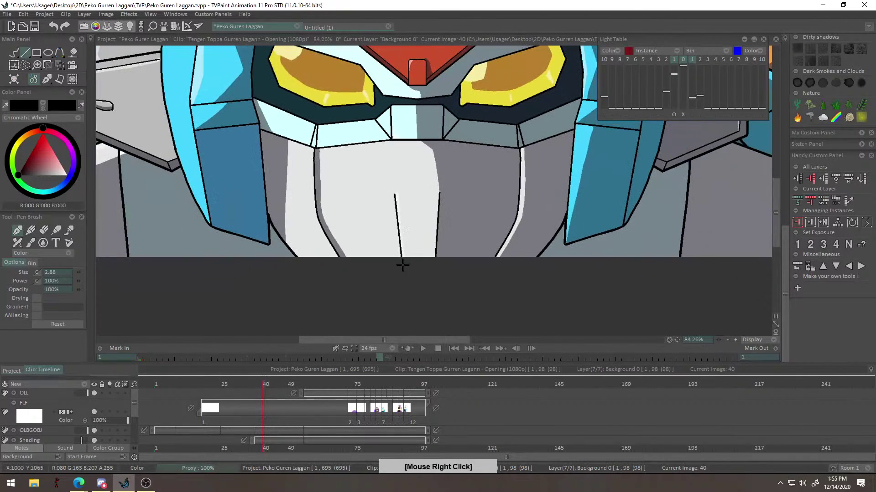
click(310, 386)
alt+right_click(439, 164)
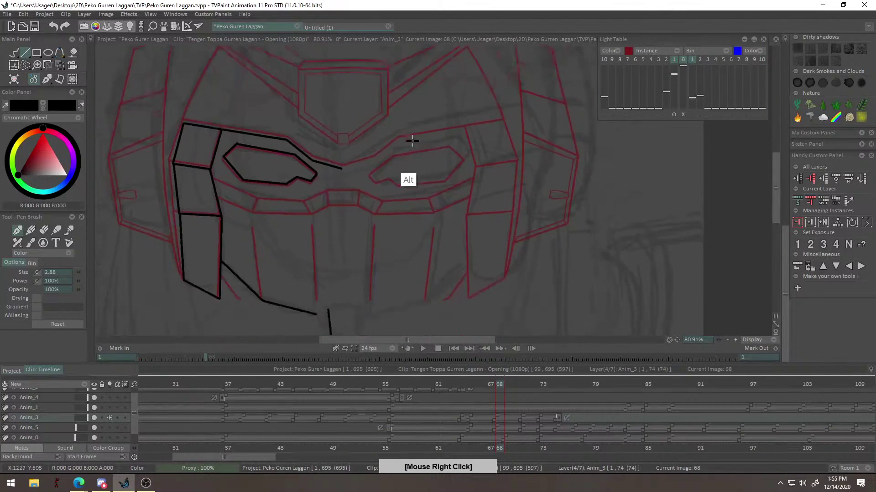
alt+right_click(413, 141)
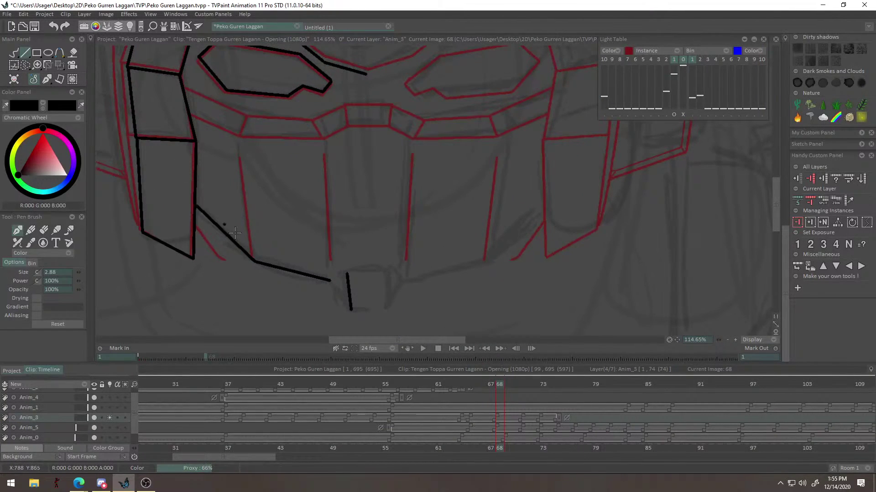
key(e)
mouse_move(254, 258)
mouse_down()
mouse_move(251, 251)
mouse_move(324, 283)
mouse_up()
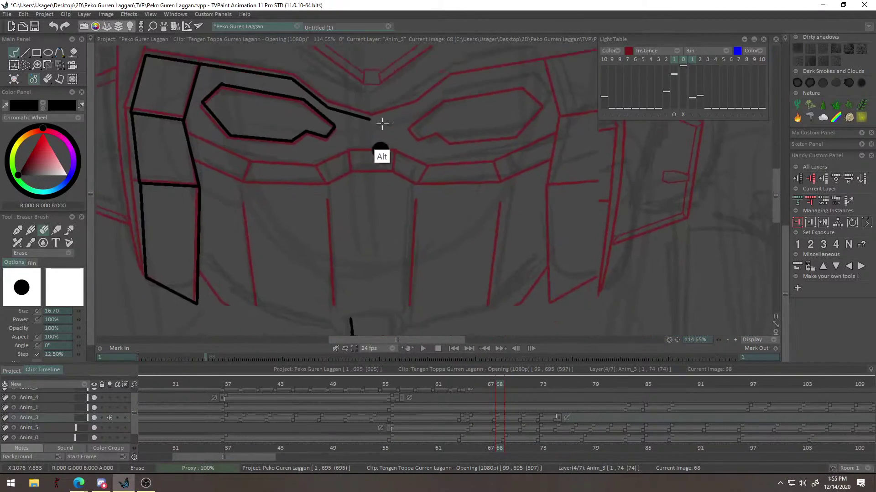
Ink the left jaw line as one freehand curve from the lower side panel's inner edge to the chin.
key(b)
mouse_move(243, 134)
mouse_down()
mouse_move(258, 214)
mouse_move(246, 209)
mouse_move(303, 234)
mouse_up()
key(ctrl+z)
key(ctrl+z)
mouse_move(197, 168)
mouse_down()
mouse_move(290, 228)
mouse_move(338, 239)
mouse_up()
key(ctrl+z)
drag(197, 167, 303, 235)
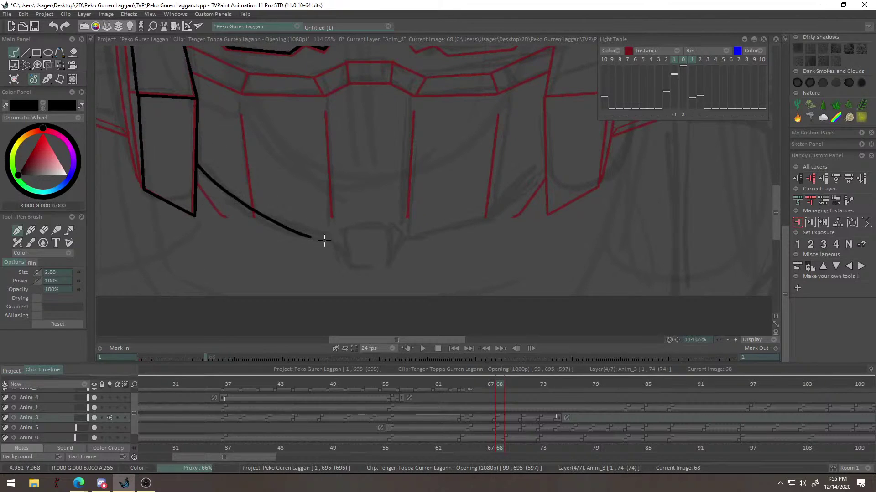
Ink a freehand curve from below the left part of the mask band down to the chin end of the jaw line.
drag(261, 181, 325, 249)
key(ctrl+z)
mouse_move(241, 100)
mouse_down()
mouse_move(247, 133)
mouse_move(299, 222)
mouse_move(330, 242)
mouse_move(338, 270)
mouse_up()
key(ctrl+z)
Ink the left and top edges of the chin block freehand, undoing the attempts at its right edge.
drag(326, 213, 338, 270)
click(370, 233)
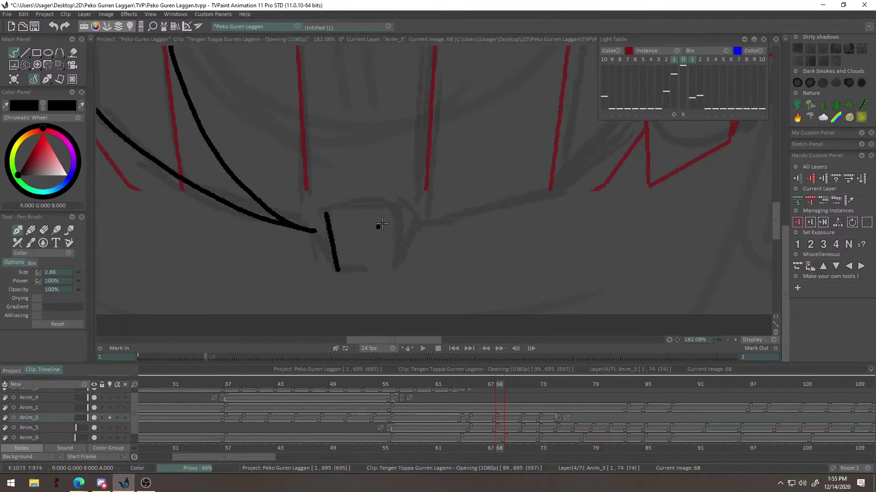
drag(394, 214, 389, 269)
key(ctrl+z)
drag(393, 210, 391, 269)
key(ctrl+z)
key(ctrl+z)
drag(326, 210, 399, 208)
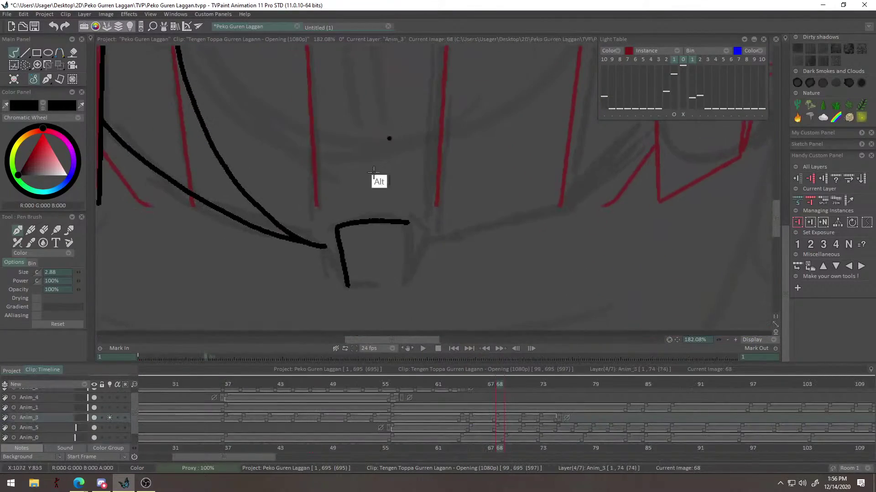
Join the end of the left jaw line to the chin block with short connecting strokes.
mouse_move(405, 193)
mouse_down()
mouse_move(393, 228)
mouse_move(370, 238)
mouse_up()
key(ctrl+z)
mouse_move(371, 147)
mouse_down()
mouse_move(365, 221)
mouse_move(346, 259)
mouse_up()
drag(346, 259, 278, 254)
drag(292, 214, 275, 160)
Ink the near-vertical mouthguard line left of centre, starting just below the mask band.
scroll(275, 159, up, 3)
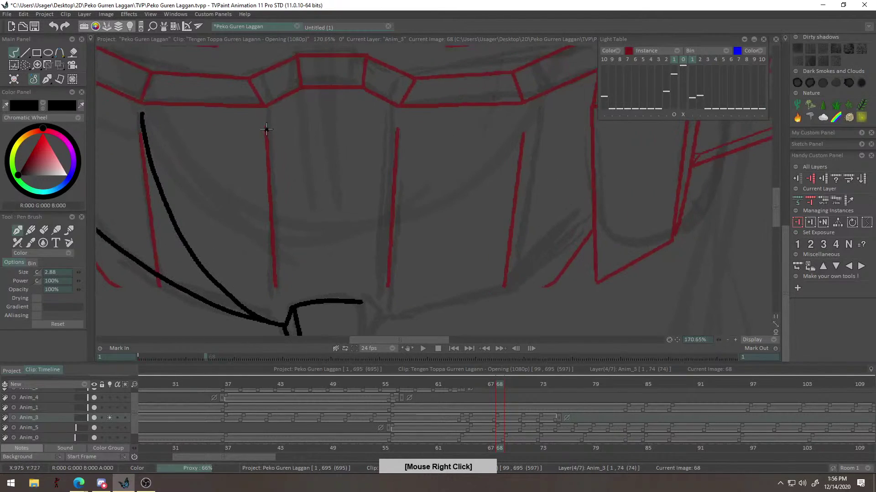
drag(267, 129, 277, 244)
drag(278, 139, 298, 248)
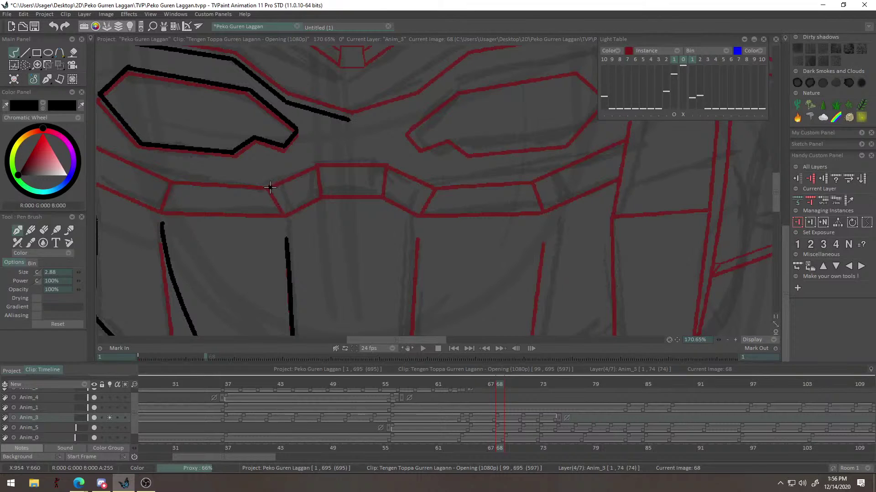
drag(274, 191, 337, 234)
mouse_move(226, 253)
mouse_down()
mouse_move(346, 257)
mouse_move(397, 220)
mouse_move(451, 218)
mouse_move(522, 231)
mouse_move(492, 242)
mouse_move(508, 254)
mouse_up()
key(ctrl+z)
Ink the bottom edge and both slanted sides of the mask band's left panel with the straight line tool.
click(25, 53)
drag(253, 291, 475, 301)
drag(460, 280, 499, 275)
Ink the mask band's two outer edges from the left panel to the side panel, and close the left panel's top edge.
shift+click(318, 235)
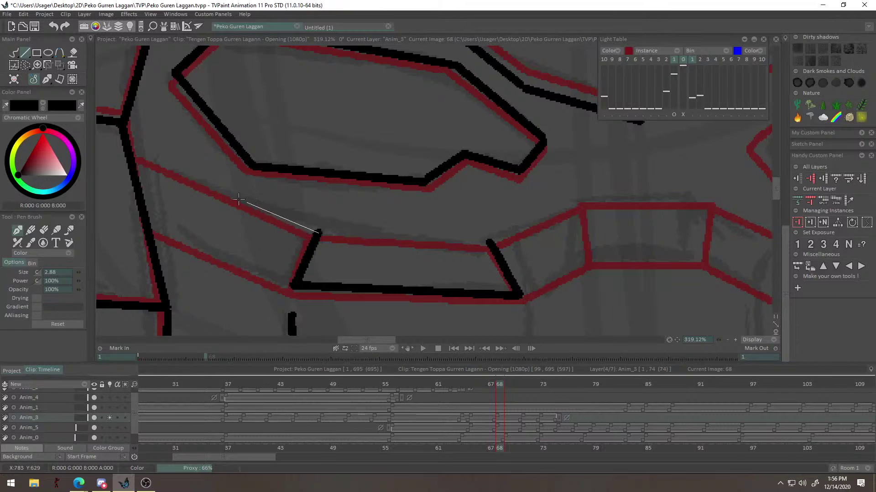
shift+click(133, 151)
click(223, 219)
drag(280, 280, 148, 229)
drag(477, 269, 452, 294)
shift+click(453, 266)
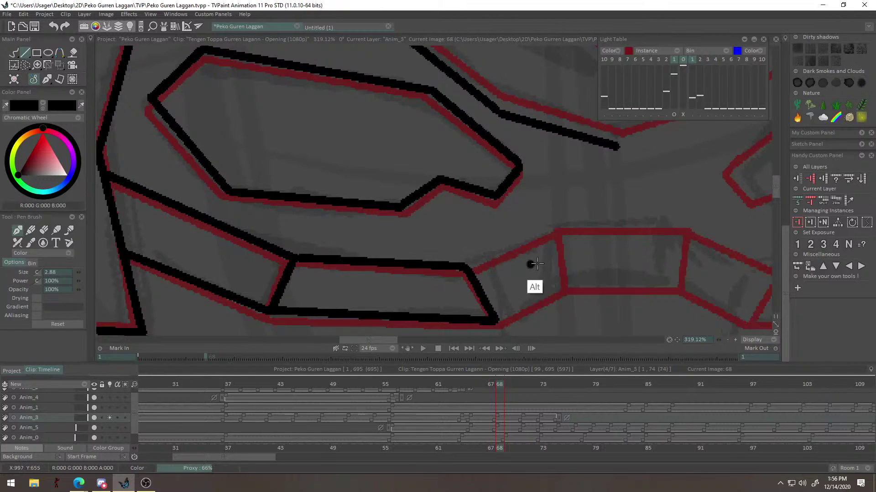
Ink the slanted piece beside the mask band's centre, along with the centre piece's top, left and bottom edges.
shift+click(463, 219)
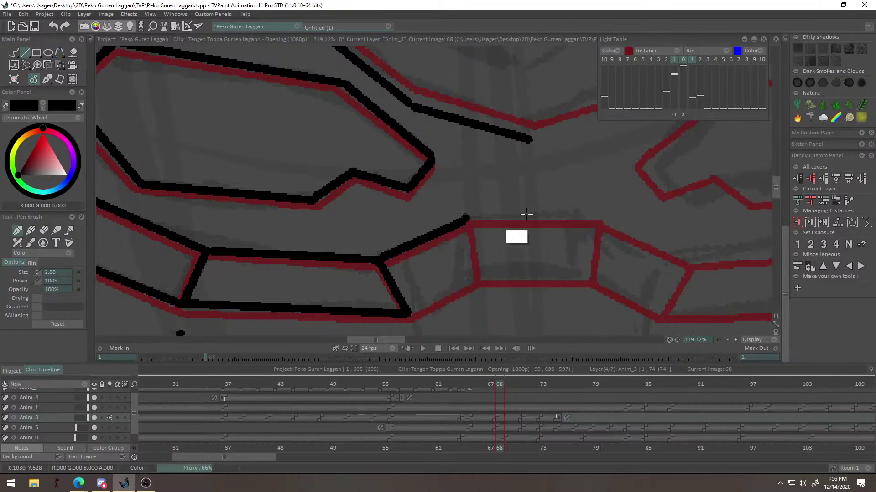
shift+click(587, 217)
click(471, 253)
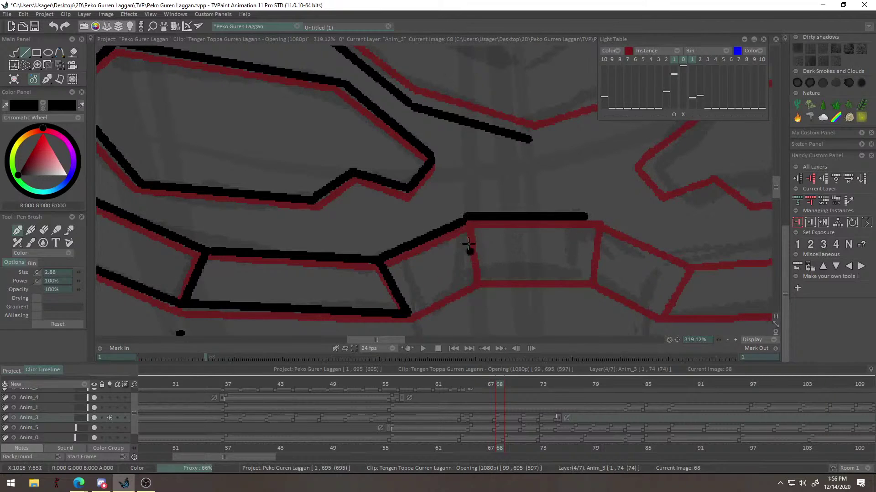
shift+click(476, 269)
shift+click(409, 313)
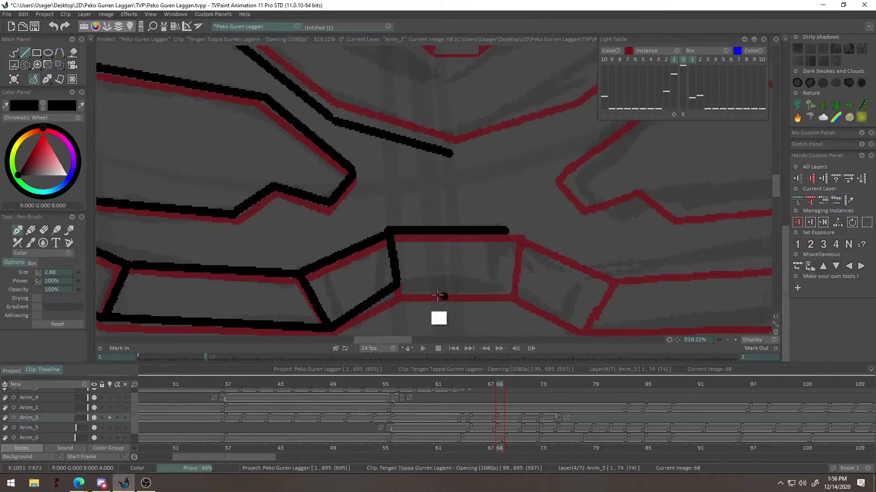
shift+click(508, 285)
drag(508, 284, 391, 284)
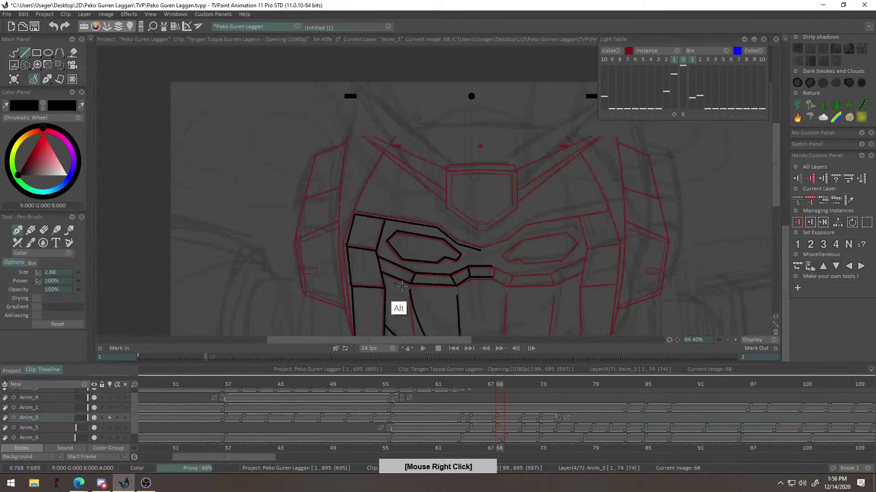
Ink the left slant and the two horizontal lines of the forehead crest's top band.
drag(532, 240, 443, 247)
mouse_move(385, 197)
mouse_down()
mouse_move(458, 196)
mouse_move(480, 237)
mouse_up()
drag(426, 193, 352, 191)
drag(352, 239, 352, 172)
drag(433, 140, 394, 215)
drag(427, 187, 392, 183)
alt+right_click(406, 242)
drag(269, 160, 268, 162)
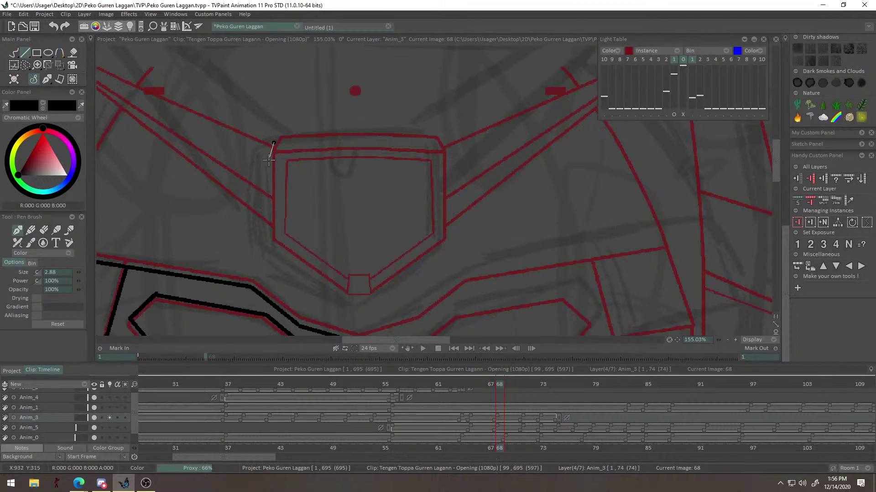
mouse_move(342, 182)
mouse_down()
mouse_move(339, 235)
mouse_move(367, 233)
mouse_up()
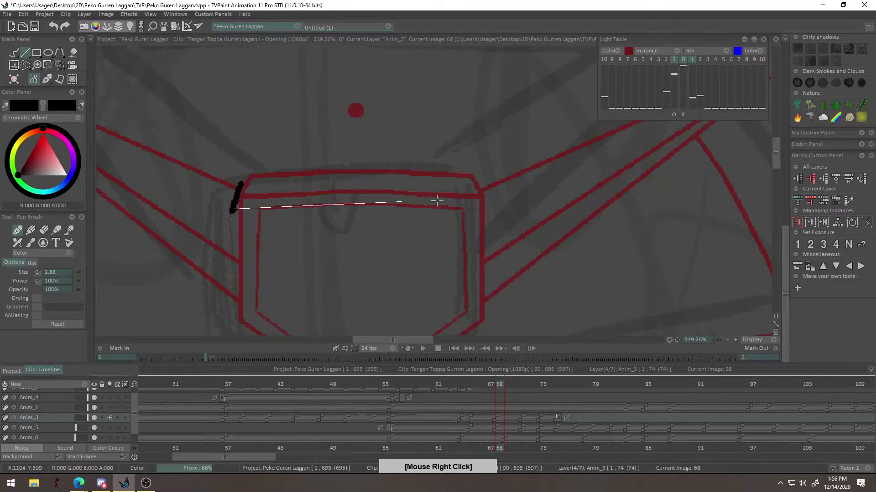
shift+click(482, 204)
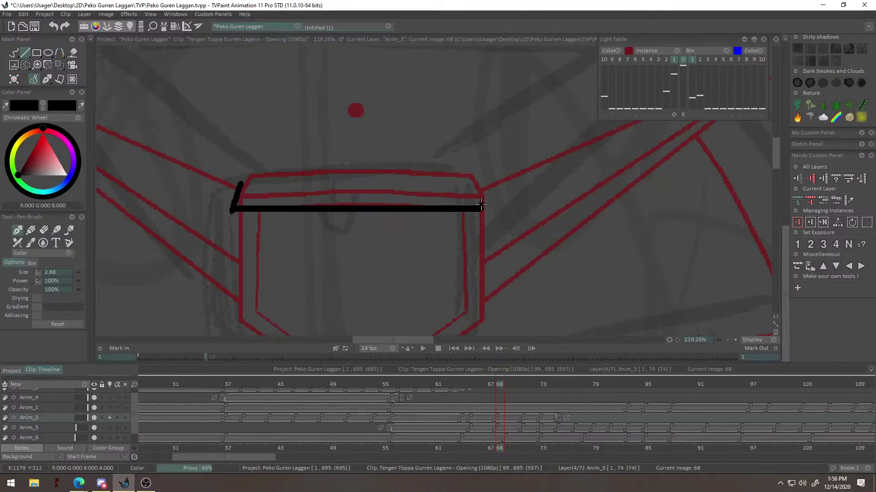
drag(242, 182, 469, 183)
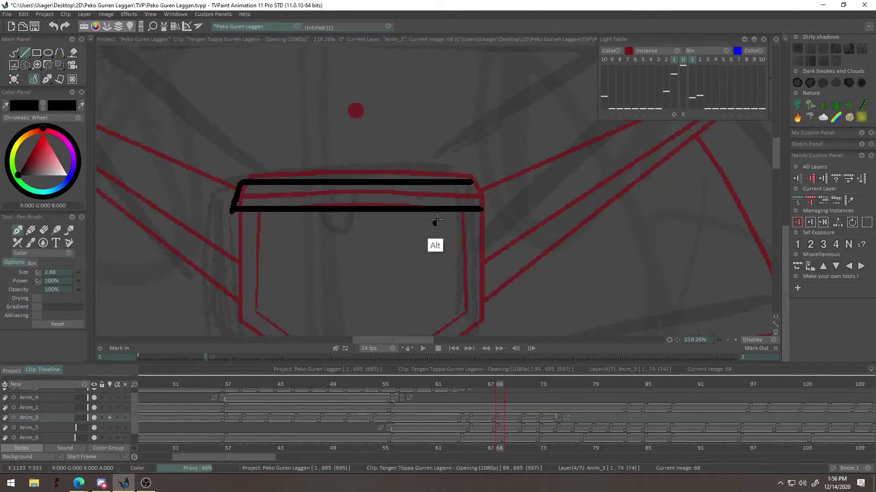
Ink the forehead crest's left side and its slanted lower-left edge down to the bottom point.
drag(409, 229, 443, 133)
click(266, 114)
shift+click(267, 230)
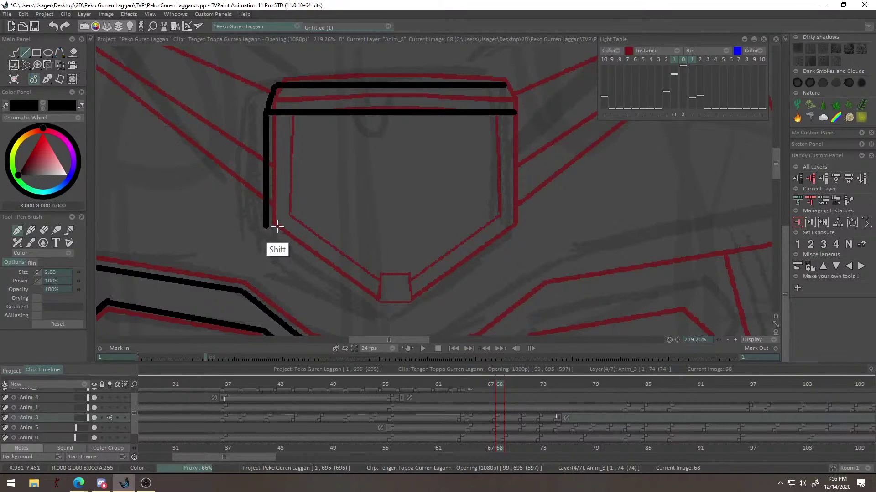
shift+click(381, 309)
Ink the upper and lower outline of the left horn from the crest's left side out to a pointed tip.
drag(381, 308, 344, 229)
mouse_move(273, 121)
mouse_down()
mouse_move(295, 222)
mouse_move(325, 228)
mouse_move(266, 237)
mouse_move(324, 241)
mouse_move(319, 294)
mouse_up()
drag(144, 153, 322, 222)
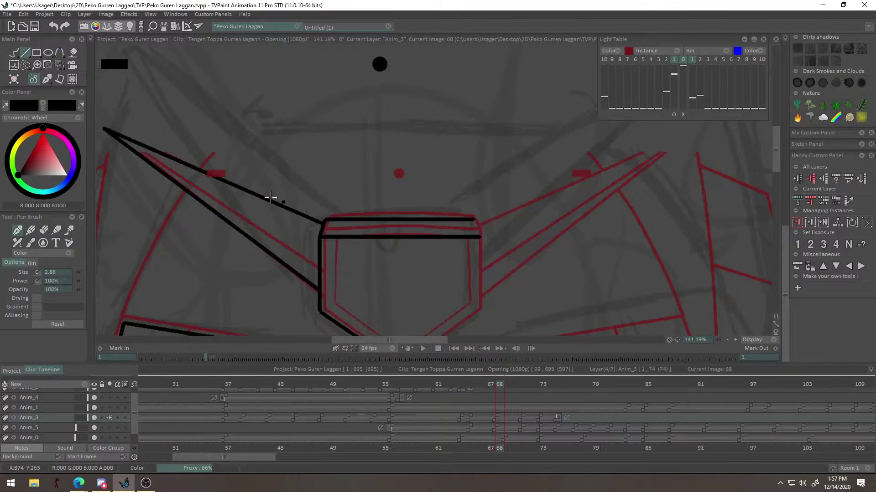
Ink the left horn's inner line from its tip to the crest's side, and compare frame 68 with frame 67.
drag(104, 129, 317, 269)
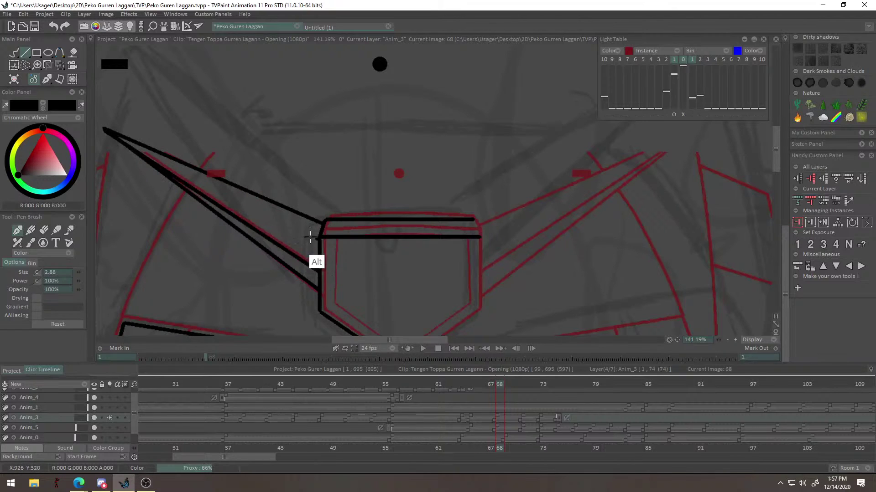
alt+right_click(317, 263)
drag(496, 394, 493, 390)
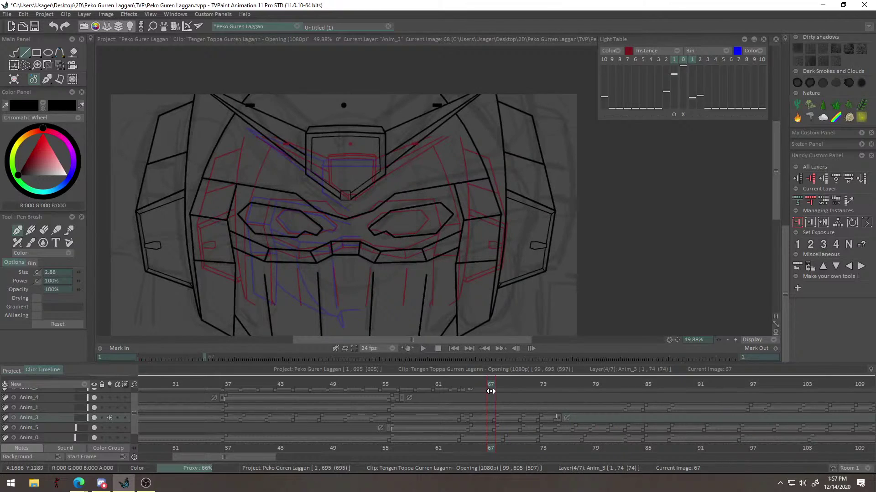
mouse_move(495, 392)
mouse_down()
mouse_move(472, 395)
mouse_move(491, 395)
mouse_up()
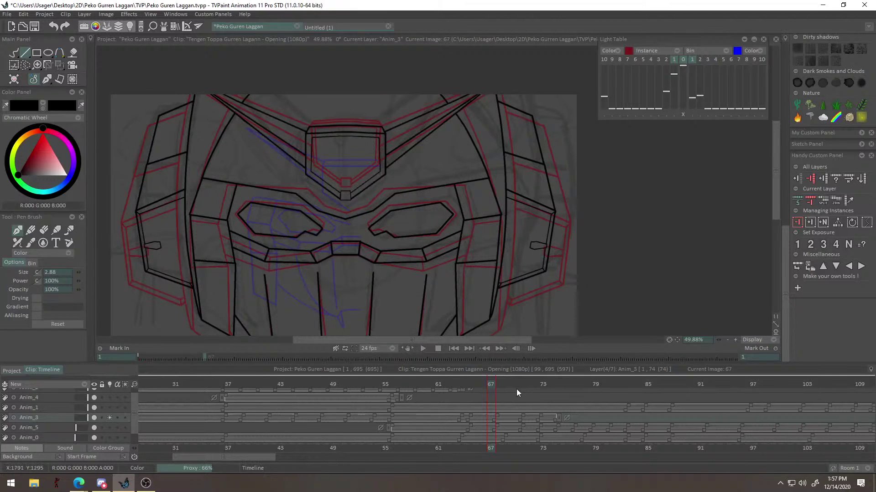
click(503, 384)
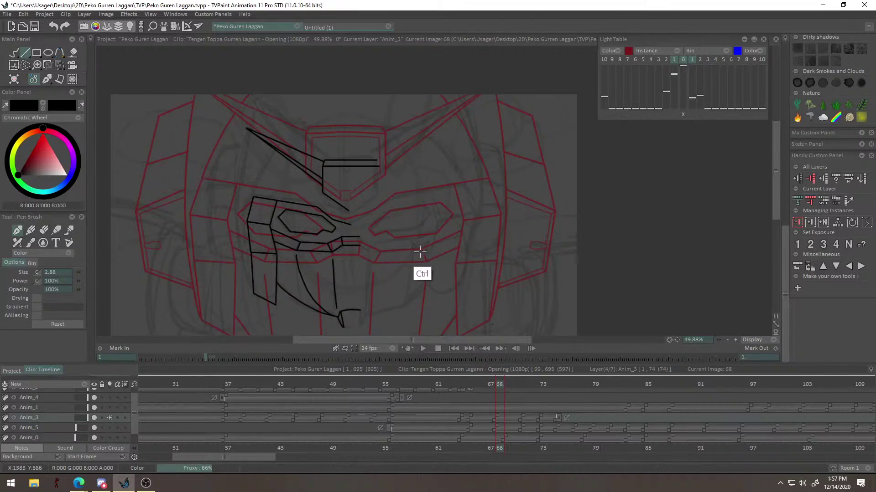
Try to shift the half-face drawing on frame 68 by -17 horizontally and 5 vertically.
key(ctrl+t)
drag(343, 291, 339, 293)
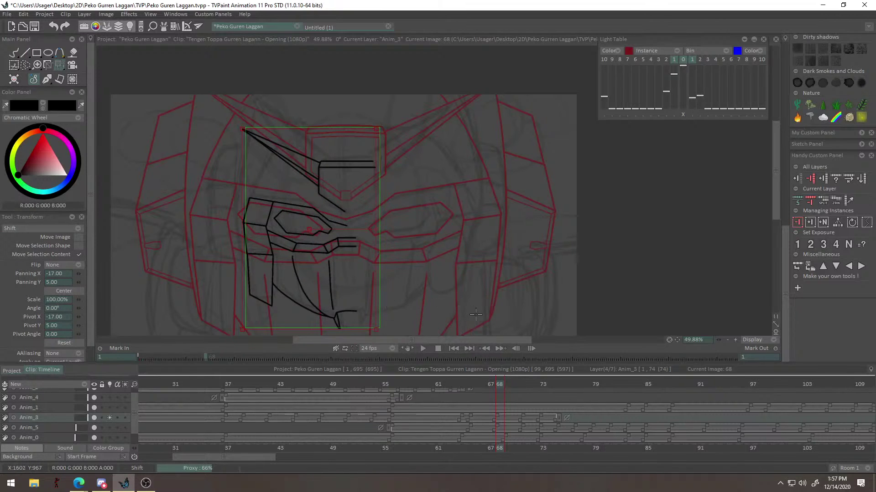
key(Return)
key(ctrl+z)
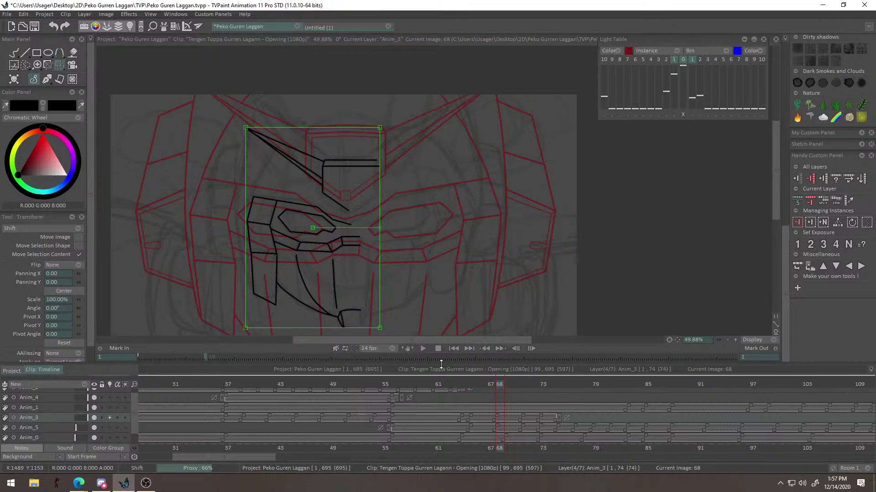
Shift the half-face drawing on Anim_3 frame 68 by -24 horizontally and 1 vertically.
click(48, 431)
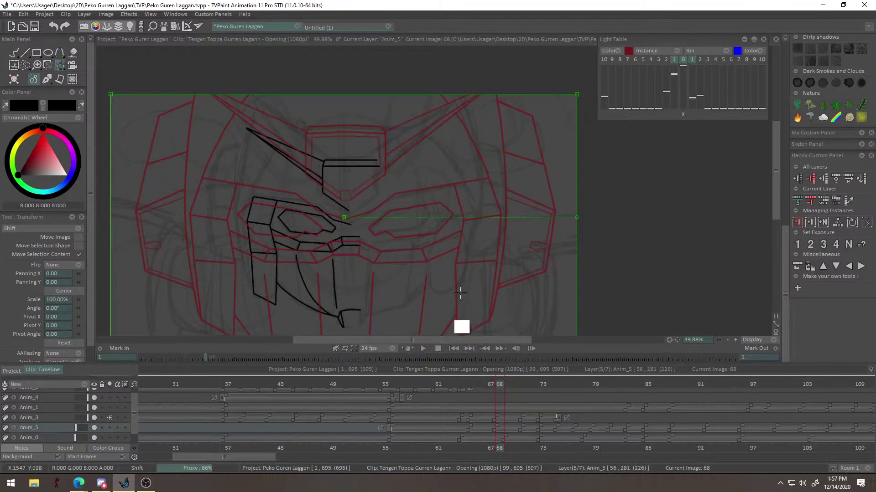
right_click(460, 324)
drag(453, 294, 450, 294)
key(Return)
key(Up)
drag(369, 292, 365, 292)
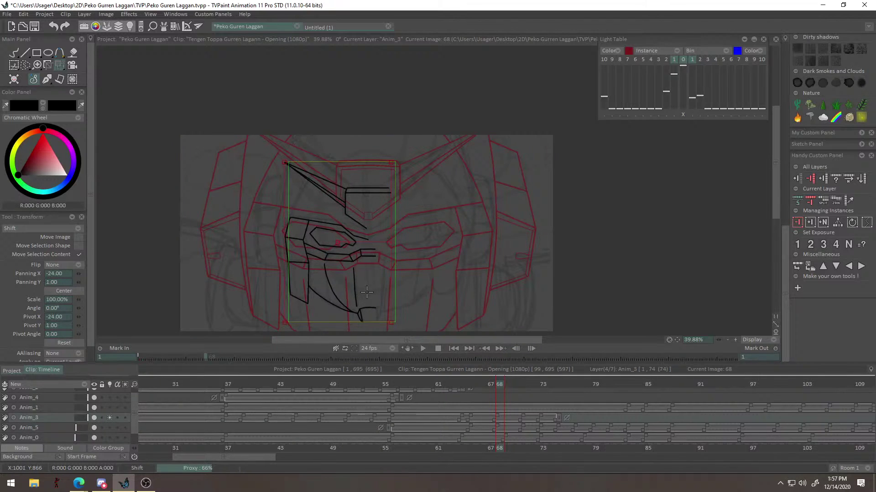
key(Return)
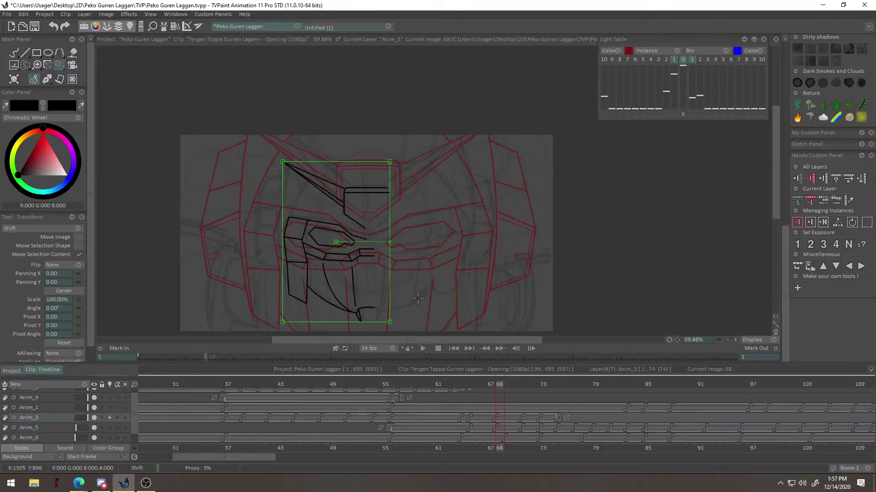
drag(436, 274, 574, 226)
drag(546, 253, 576, 246)
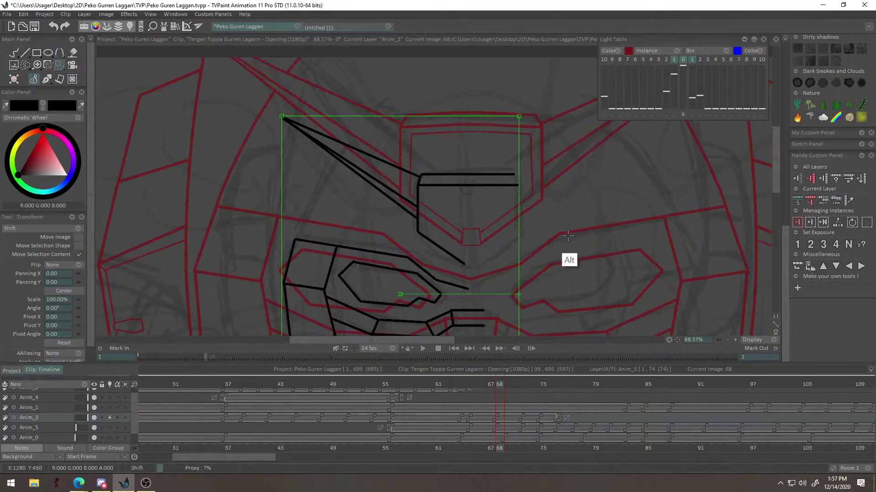
key(alt+Tab)
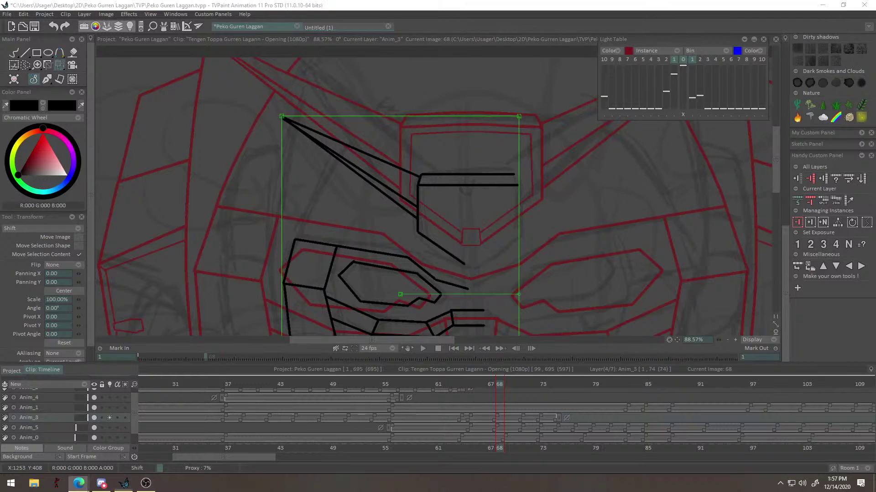
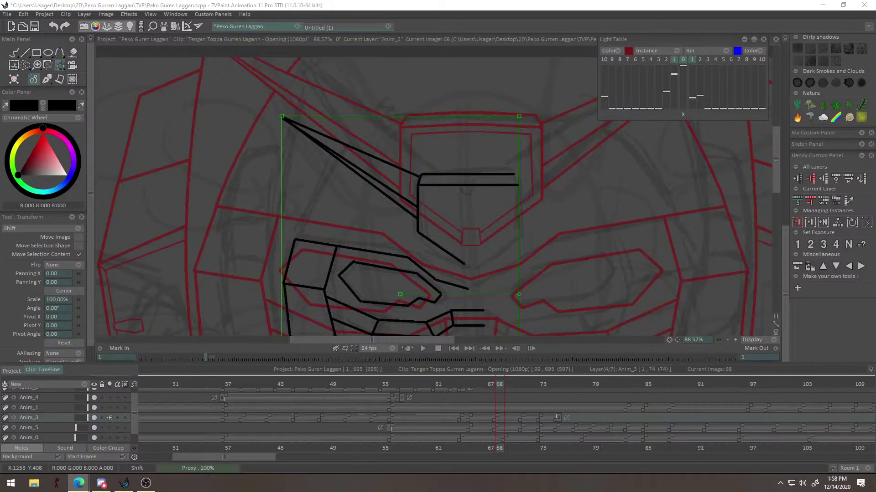
Try to shift the half-face drawing another -31 horizontally, and reset its panning.
drag(511, 178, 458, 233)
drag(484, 385, 496, 388)
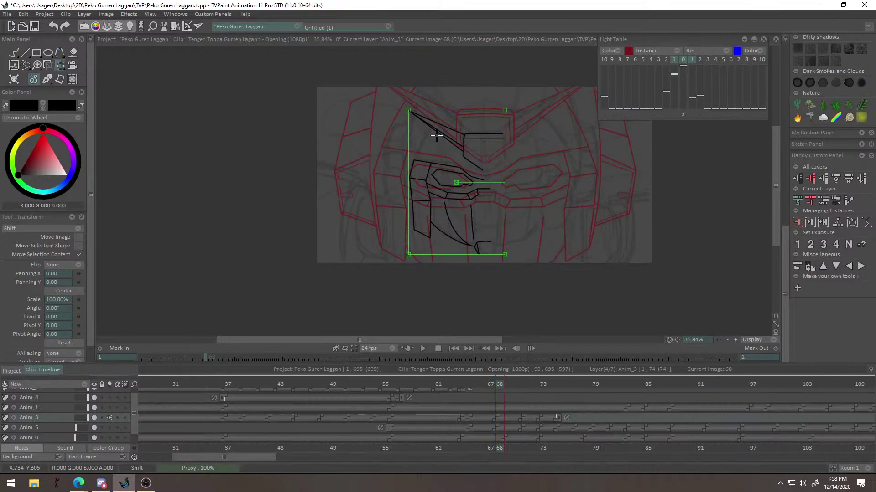
drag(611, 138, 596, 130)
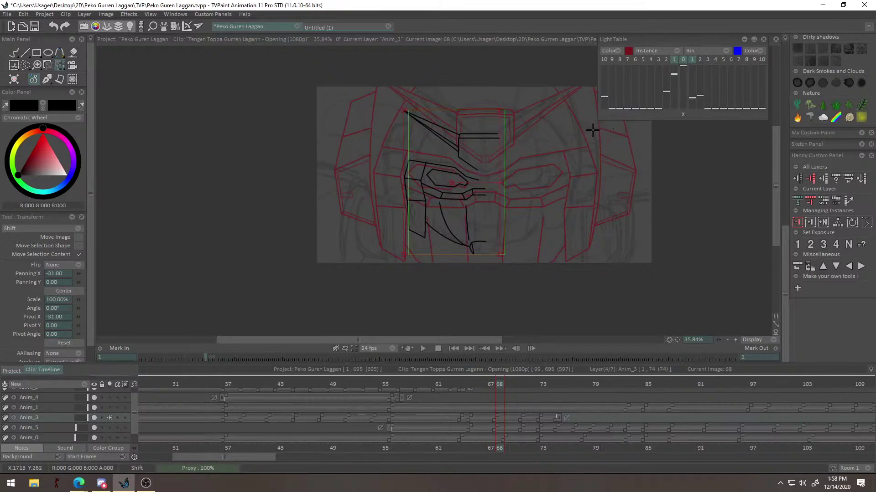
right_click(469, 197)
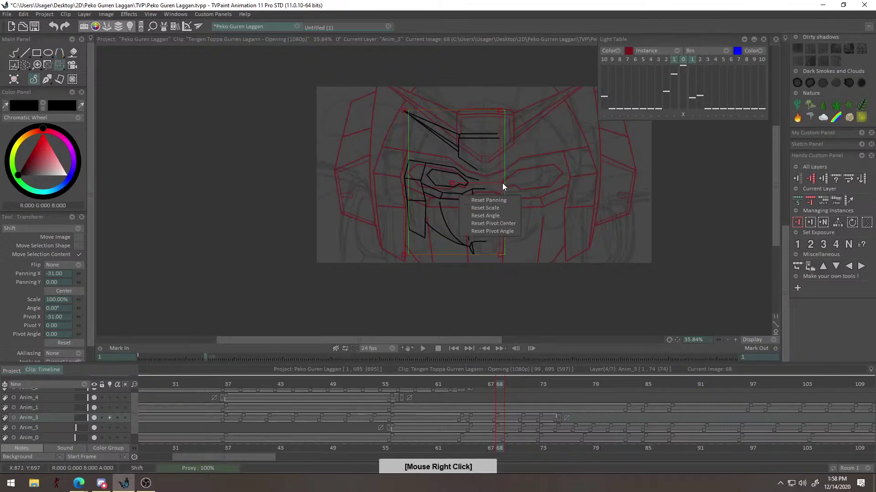
click(504, 201)
right_click(484, 210)
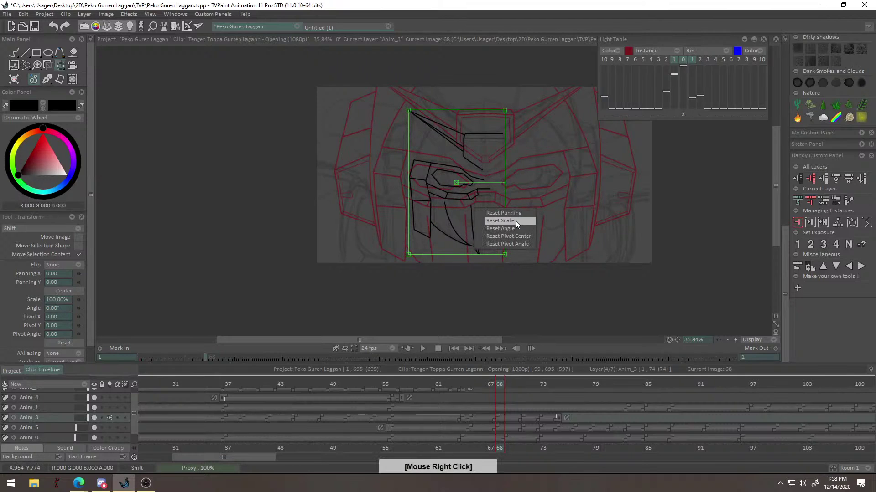
click(518, 223)
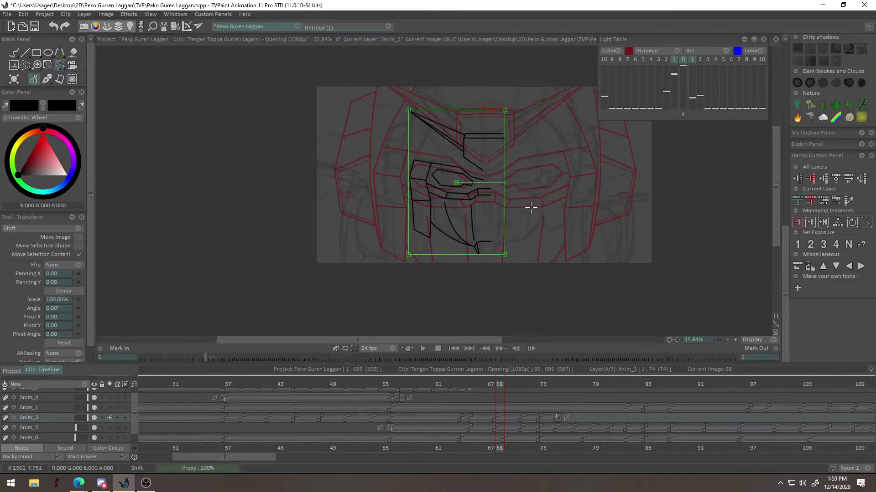
Ink the bottom edge of the chin piece from the lower point of its slanted left side.
key(b)
drag(515, 175, 569, 157)
drag(508, 228, 517, 161)
drag(508, 192, 528, 200)
drag(473, 255, 493, 204)
mouse_move(439, 266)
mouse_down()
mouse_move(479, 263)
mouse_move(505, 273)
mouse_up()
key(ctrl+z)
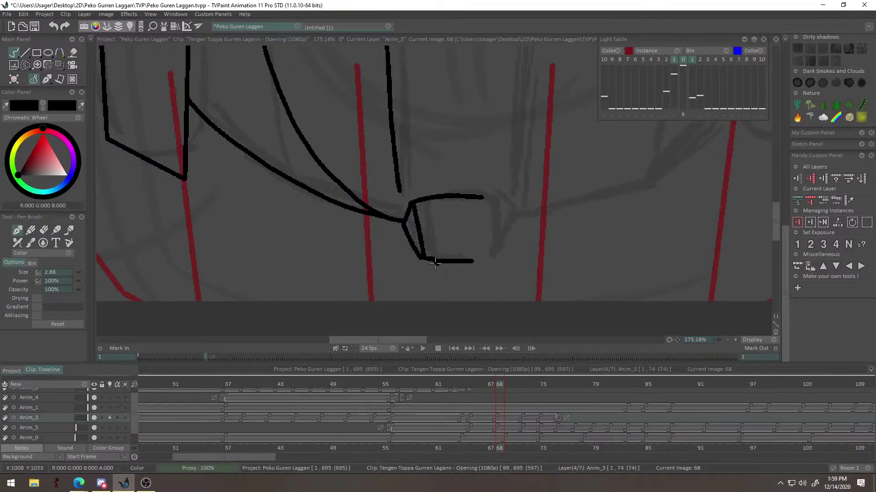
click(25, 54)
drag(453, 262, 486, 254)
drag(419, 261, 364, 269)
Turn on repositioning for the previous drawing's light table reference and scale it to 70.32%.
drag(514, 177, 417, 173)
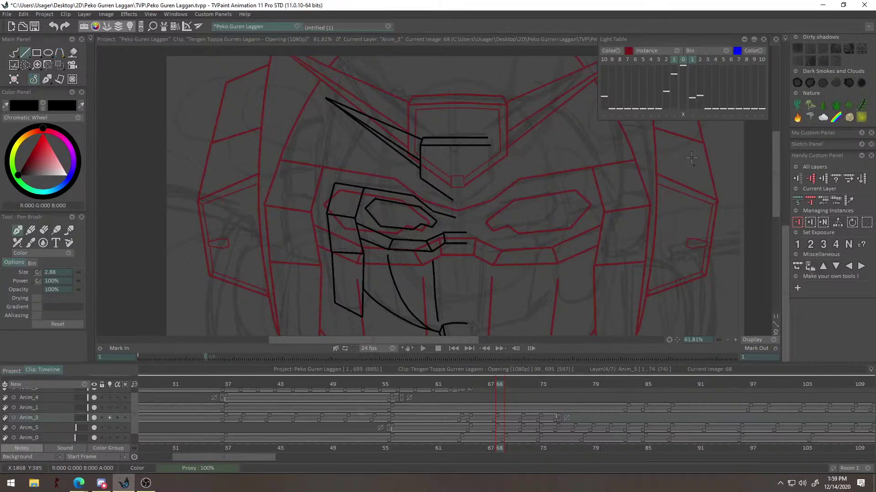
click(674, 115)
drag(577, 263, 511, 292)
drag(571, 300, 537, 272)
drag(632, 286, 587, 263)
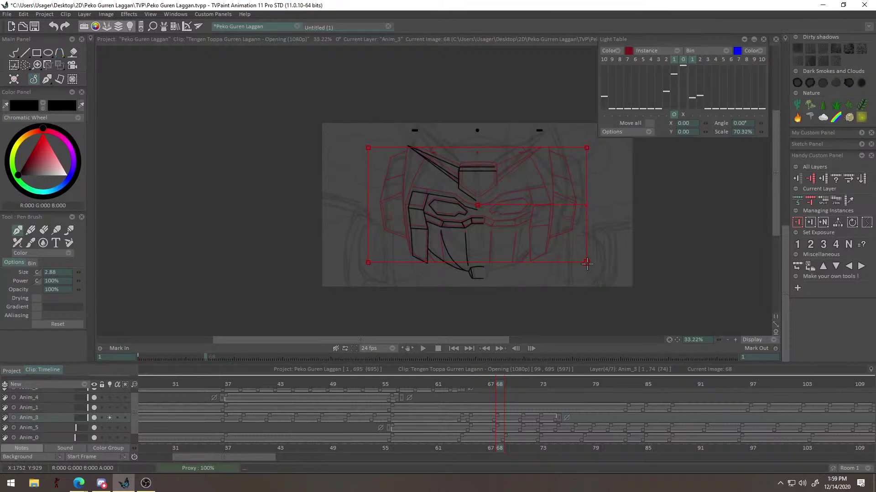
key(Escape)
Try to ink the forehead's left side from the eye band's outer corner toward the horn with straight lines.
drag(429, 157, 461, 160)
mouse_move(390, 219)
mouse_down()
mouse_move(399, 215)
mouse_move(386, 210)
mouse_move(318, 306)
mouse_move(467, 180)
mouse_move(442, 155)
mouse_move(370, 221)
mouse_move(387, 216)
mouse_up()
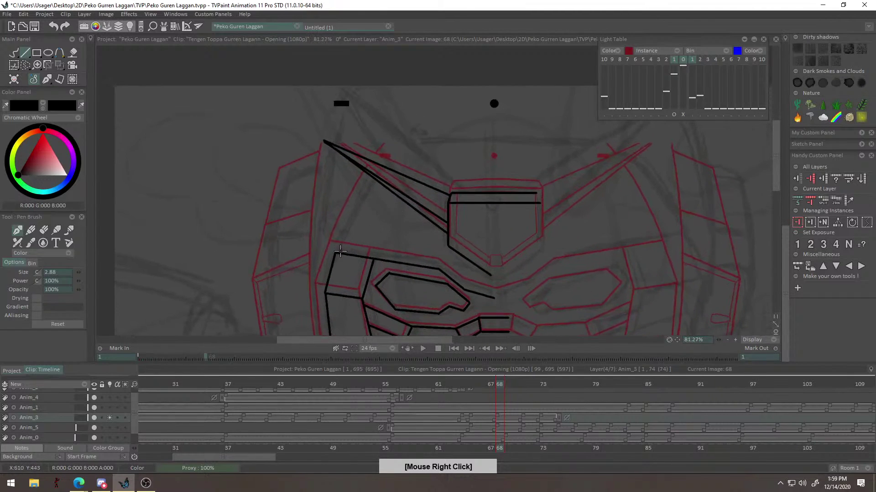
key(ctrl+z)
drag(336, 253, 364, 179)
key(ctrl+z)
drag(358, 227, 391, 206)
mouse_move(331, 259)
mouse_down()
mouse_move(366, 166)
mouse_move(352, 187)
mouse_up()
key(ctrl+z)
key(ctrl+z)
Ink the forehead's left side as a freehand curve from the eye band's outer corner up to the left horn.
key(s)
drag(357, 222, 401, 196)
drag(323, 272, 374, 147)
key(ctrl+z)
drag(321, 272, 375, 147)
key(ctrl+z)
mouse_move(322, 273)
mouse_down()
mouse_move(355, 186)
mouse_move(380, 150)
mouse_up()
key(ctrl+z)
mouse_move(322, 272)
mouse_down()
mouse_move(319, 255)
mouse_move(371, 157)
mouse_move(406, 182)
mouse_up()
key(ctrl+z)
drag(269, 322, 336, 152)
key(ctrl+z)
drag(270, 322, 340, 148)
Ink the short slant rising from the left horn's upper edge and the long line across the forehead above the crest.
drag(495, 139, 444, 186)
drag(499, 179, 491, 187)
alt+right_click(491, 188)
drag(449, 214, 450, 243)
drag(301, 229, 335, 201)
key(ctrl+z)
drag(302, 231, 336, 196)
key(ctrl+z)
mouse_move(301, 233)
mouse_down()
mouse_move(338, 199)
mouse_move(572, 190)
mouse_move(620, 191)
mouse_up()
Redraw the long, nearly horizontal line above the crest, running from the slant's upper end past the face's centre.
scroll(588, 231, down, 3)
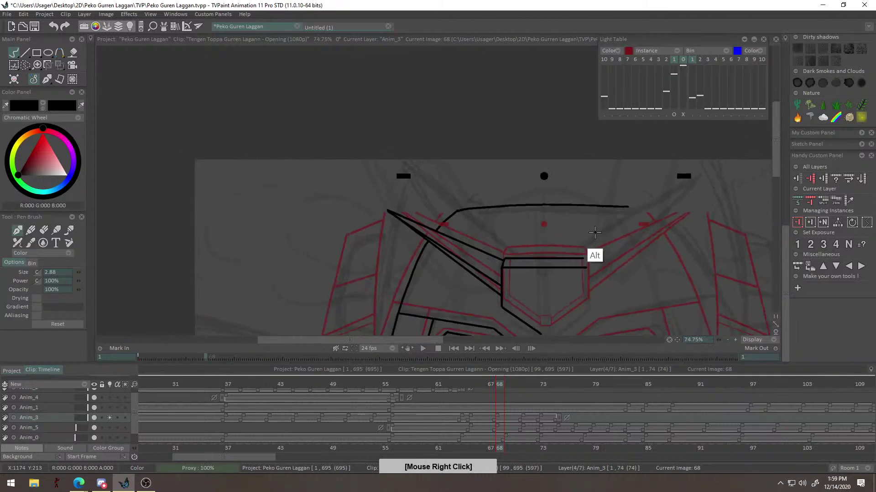
scroll(626, 221, up, 5)
key(ctrl+z)
drag(319, 185, 565, 177)
key(ctrl+z)
drag(327, 186, 597, 180)
Try to ink the head's outer left contour from the cheek guard's lower corner up past the horn.
mouse_move(542, 199)
mouse_down()
mouse_move(416, 207)
mouse_move(522, 189)
mouse_move(479, 107)
mouse_move(346, 186)
mouse_move(450, 134)
mouse_move(392, 172)
mouse_move(382, 192)
mouse_up()
drag(354, 295, 354, 50)
key(ctrl+z)
mouse_move(355, 299)
mouse_down()
mouse_move(340, 212)
mouse_move(357, 56)
mouse_up()
key(ctrl+z)
mouse_move(371, 162)
mouse_down()
mouse_move(372, 274)
mouse_move(329, 316)
mouse_move(320, 231)
mouse_move(358, 59)
mouse_up()
key(ctrl+z)
drag(325, 307, 332, 90)
key(ctrl+z)
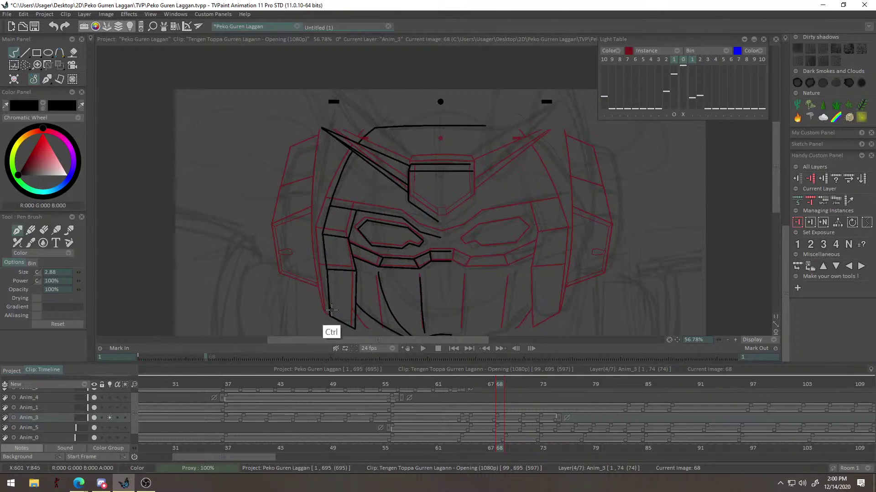
Ink the head's outer left contour as one curve from the cheek guard's lower-left corner to the canvas's upper edge.
drag(329, 314, 341, 110)
key(ctrl+z)
mouse_move(329, 316)
mouse_down()
mouse_move(319, 192)
mouse_move(343, 89)
mouse_up()
key(ctrl+z)
drag(329, 319, 337, 89)
key(ctrl+z)
drag(329, 315, 351, 89)
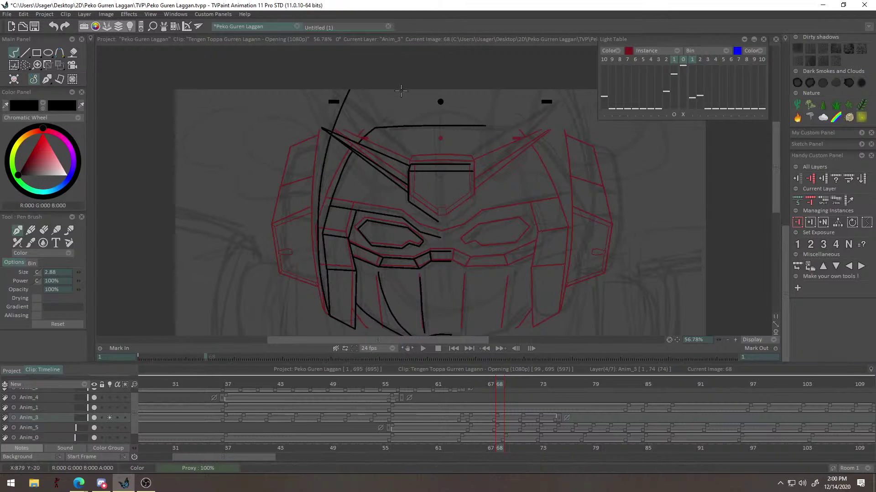
Clean up the head's outer contour where it crosses the left horn near its tip.
drag(379, 135, 445, 88)
drag(303, 141, 402, 115)
mouse_move(219, 186)
mouse_down()
mouse_move(249, 195)
mouse_move(208, 175)
mouse_up()
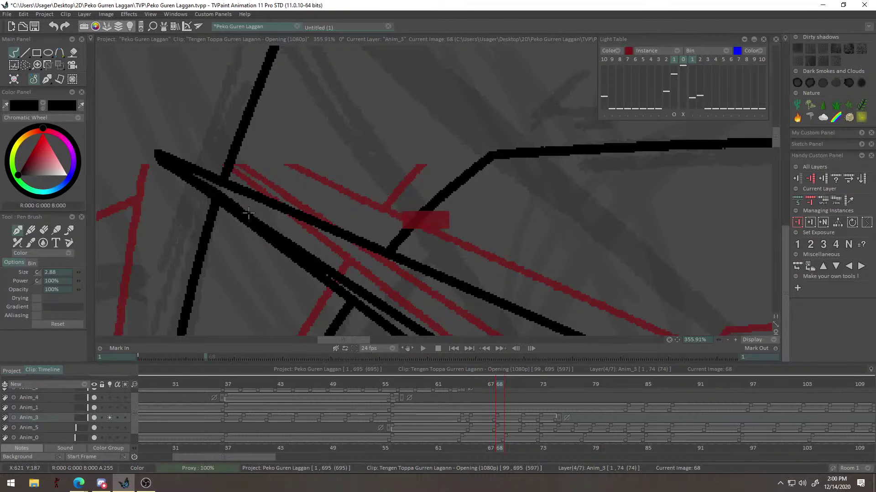
key(ctrl+z)
mouse_move(204, 185)
mouse_down()
mouse_move(238, 207)
mouse_move(187, 296)
mouse_up()
mouse_move(335, 160)
mouse_down()
mouse_move(311, 185)
mouse_move(288, 256)
mouse_up()
drag(462, 242, 466, 205)
drag(418, 241, 342, 279)
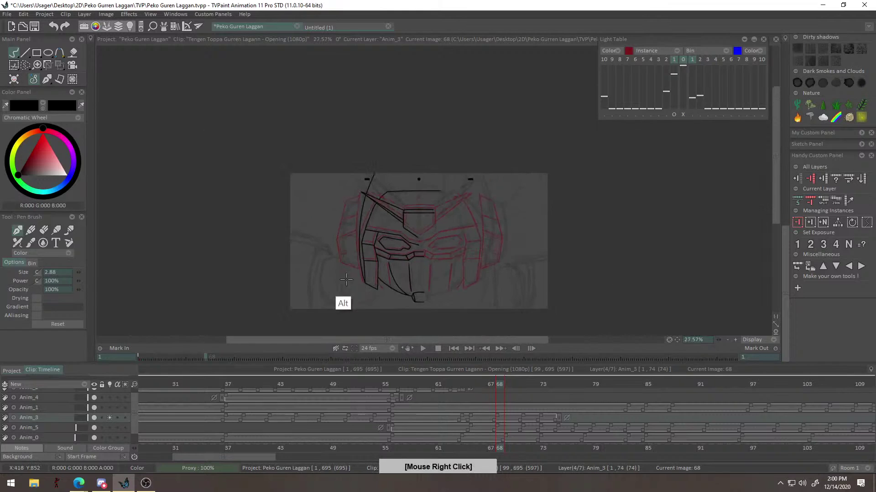
Try to ink the first lines of the angular piece at the canvas's upper edge above the forehead.
drag(445, 236, 488, 206)
drag(410, 158, 469, 149)
drag(298, 141, 301, 199)
key(ctrl+z)
key(ctrl+z)
mouse_move(328, 163)
mouse_down()
mouse_move(377, 78)
mouse_move(343, 87)
mouse_move(336, 135)
mouse_move(310, 185)
mouse_move(359, 148)
mouse_move(400, 158)
mouse_up()
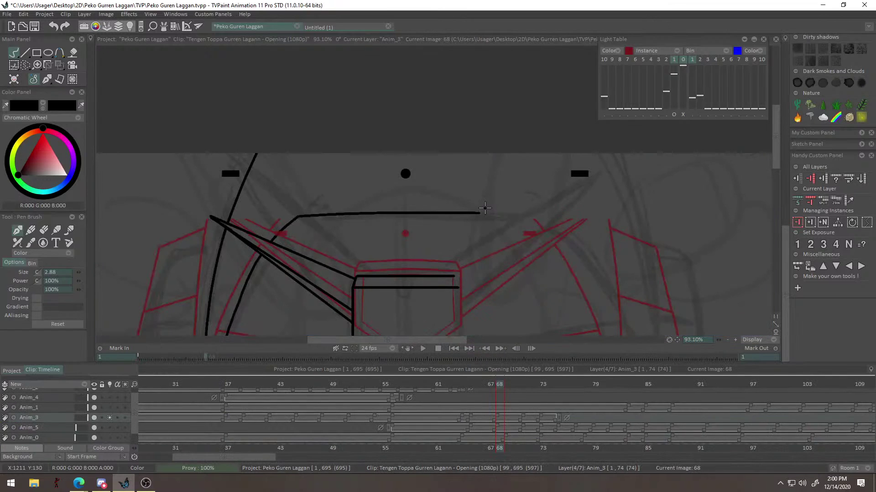
drag(483, 209, 460, 209)
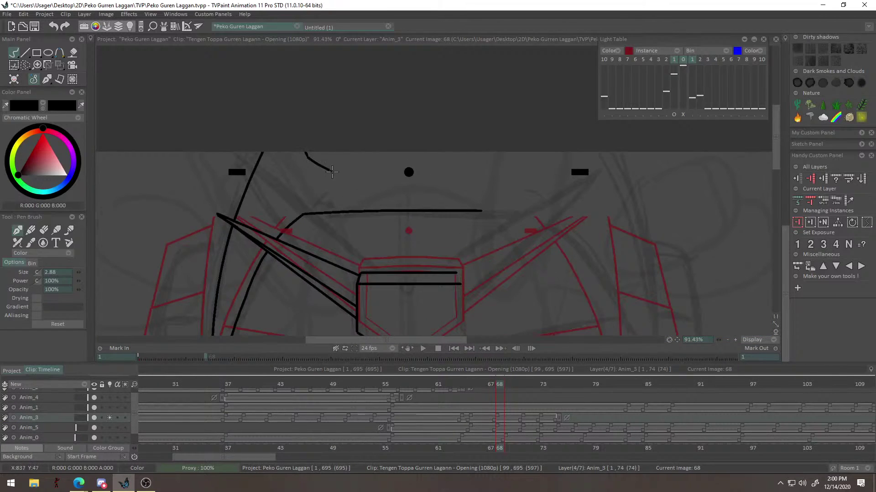
key(ctrl+z)
key(ctrl+z)
Ink the angular piece at the canvas's upper edge above the forehead, with a short horizontal line beside its point.
drag(359, 104, 404, 195)
key(ctrl+z)
drag(316, 200, 335, 196)
key(ctrl+z)
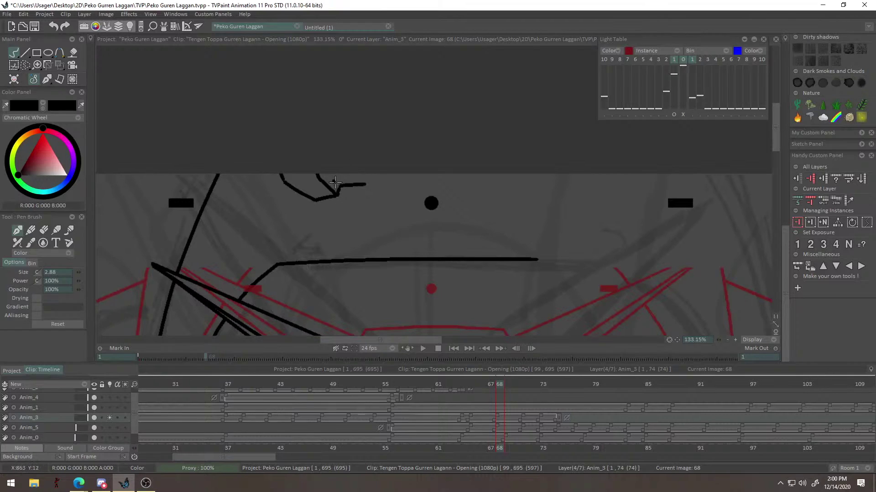
Ink the small block adjoining the angular piece's right end at the canvas's upper edge.
drag(366, 184, 363, 160)
mouse_move(373, 193)
mouse_down()
mouse_move(398, 191)
mouse_move(397, 165)
mouse_up()
key(ctrl+z)
key(ctrl)
drag(412, 147, 336, 271)
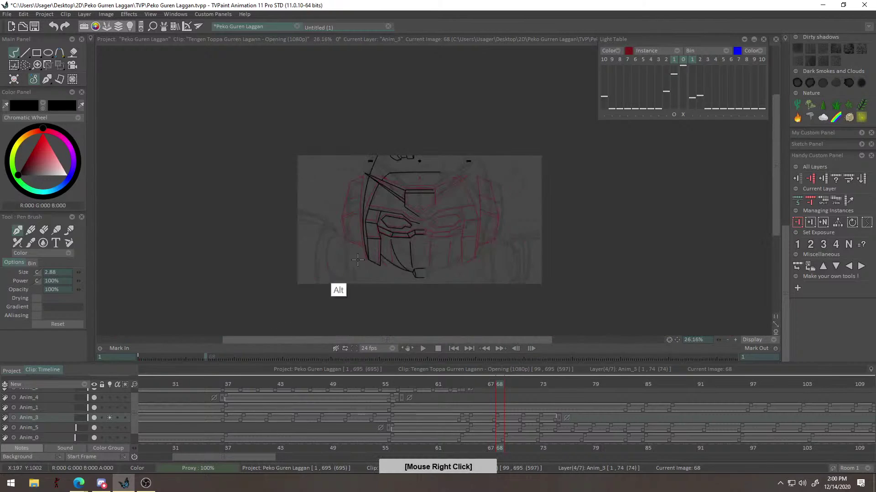
drag(493, 153, 468, 188)
drag(394, 210, 456, 246)
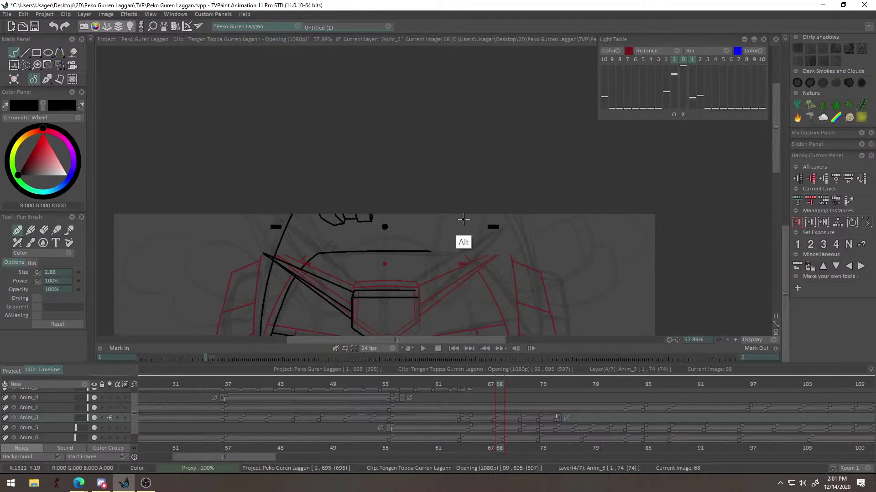
drag(456, 246, 452, 219)
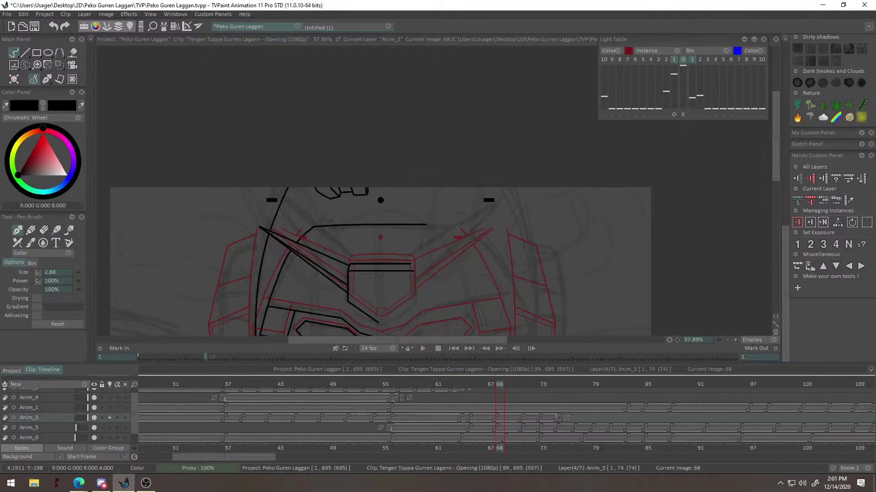
key(alt+Tab)
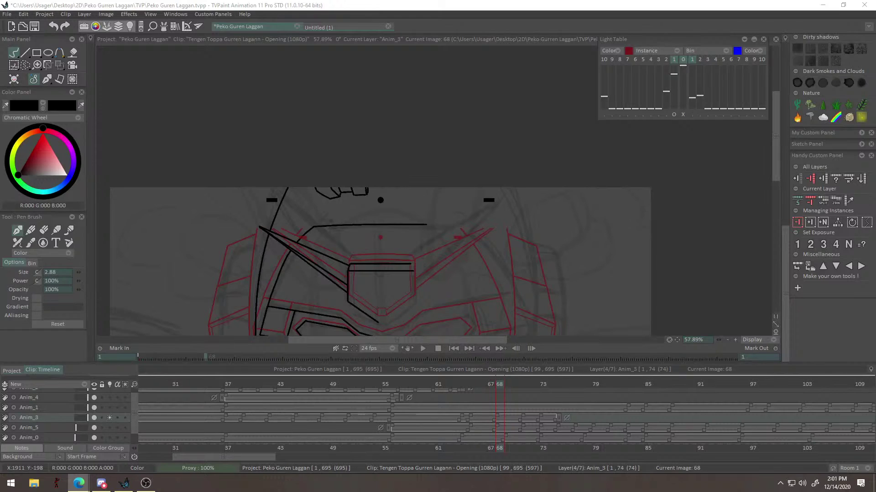
alt+right_click(352, 216)
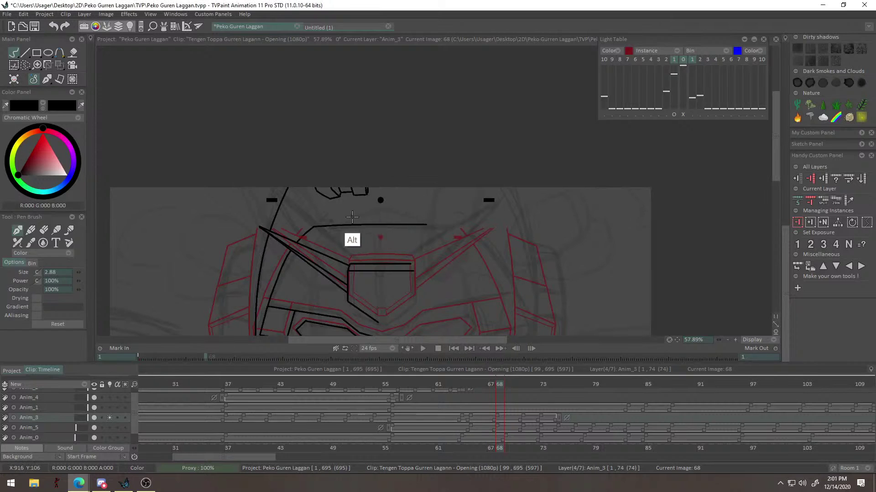
alt+drag(429, 201, 452, 216)
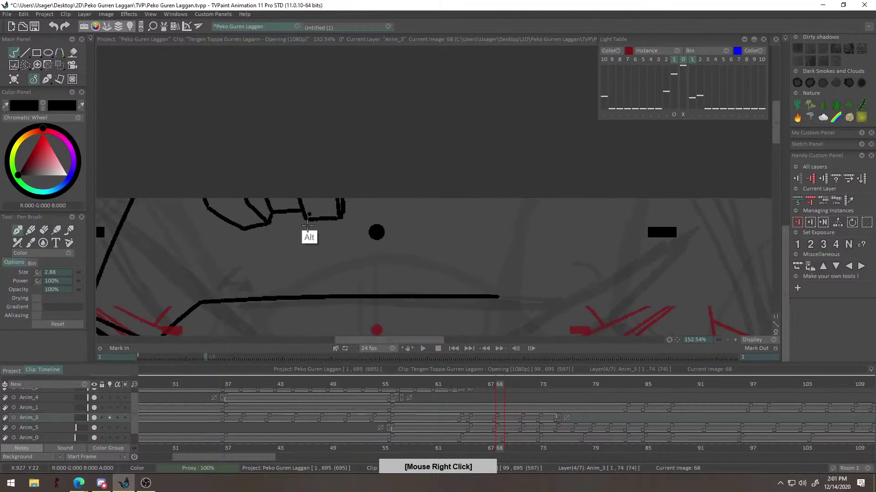
Clean up the bottom corner of the angular piece at the canvas's upper edge, keeping its lower line continuous.
alt+drag(309, 214, 473, 283)
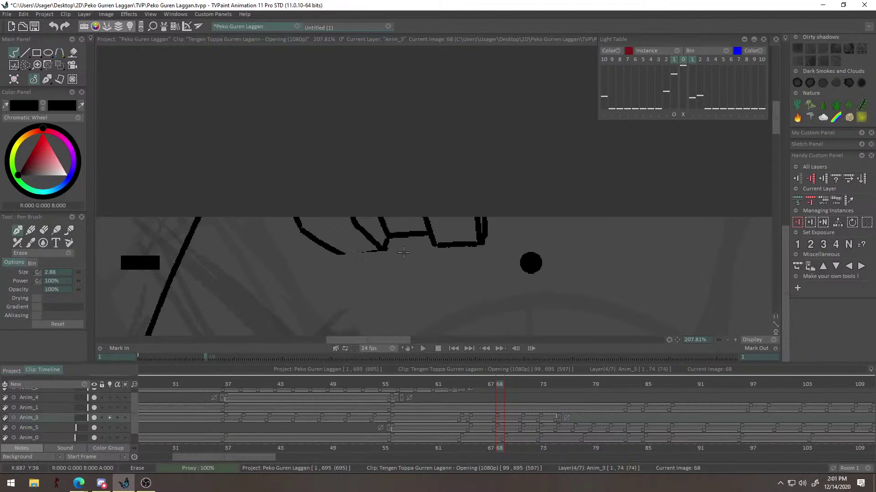
alt+drag(383, 270, 454, 292)
mouse_move(291, 237)
mouse_down()
mouse_move(376, 228)
mouse_move(287, 268)
mouse_up()
key(ctrl+z)
alt+drag(376, 255, 479, 228)
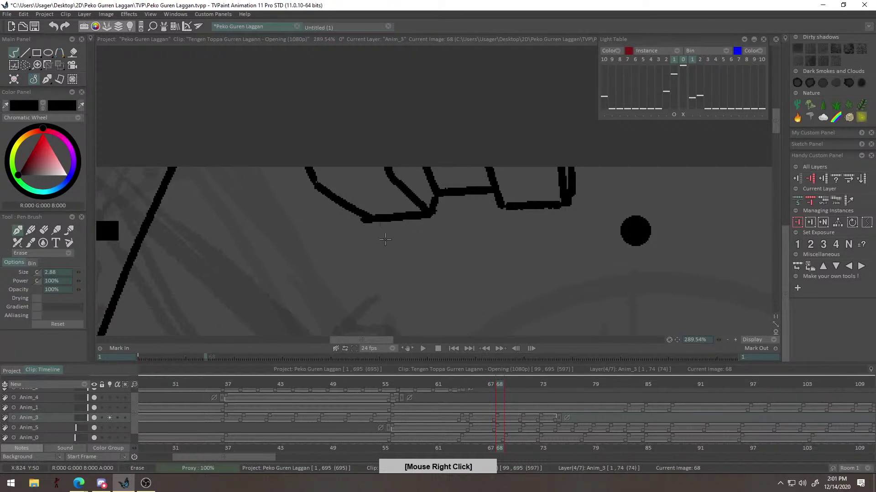
drag(354, 219, 370, 224)
scroll(396, 253, up, 1)
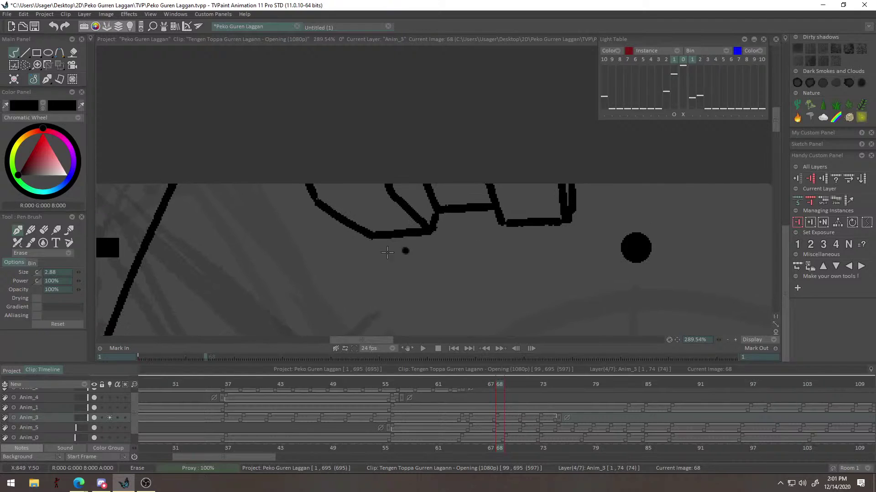
Tidy the bottom and right-hand lines of the small block adjoining the angular piece.
alt+drag(518, 255, 416, 277)
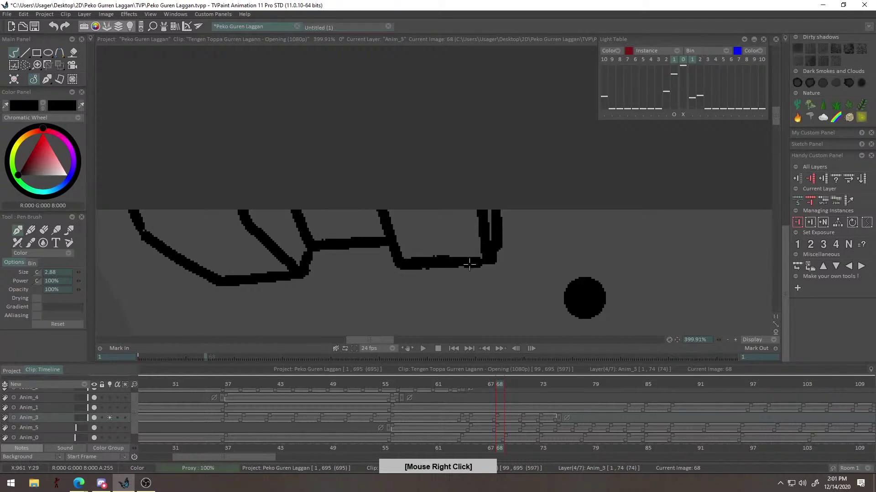
drag(506, 264, 366, 211)
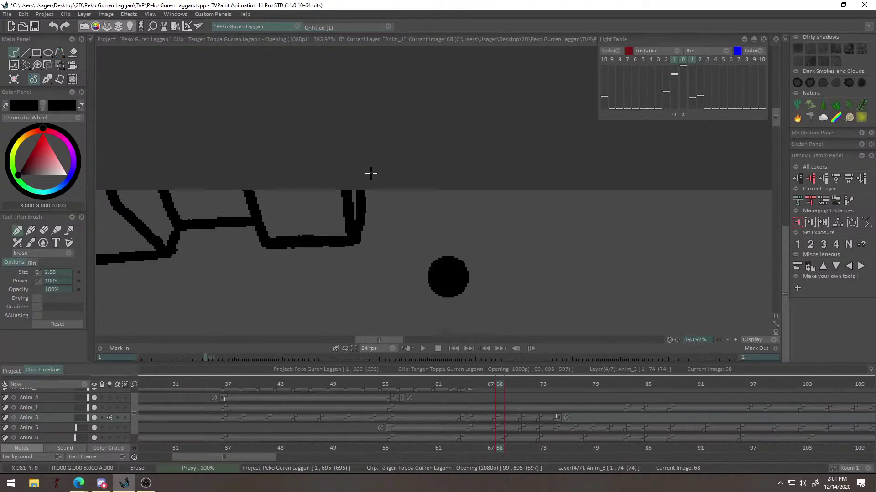
drag(431, 176, 268, 307)
drag(506, 112, 477, 196)
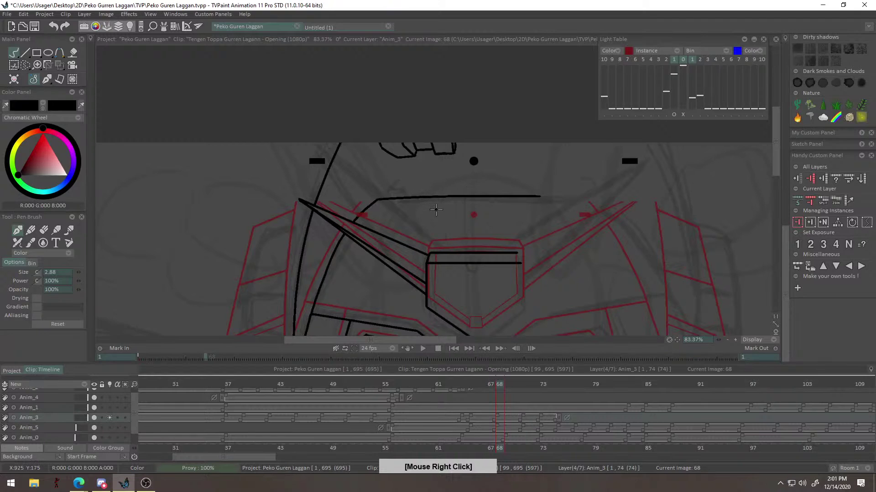
mouse_move(416, 167)
mouse_down()
mouse_move(403, 211)
mouse_move(426, 187)
mouse_move(416, 160)
mouse_up()
mouse_move(488, 259)
mouse_down()
mouse_move(487, 216)
mouse_move(463, 197)
mouse_up()
drag(403, 162, 392, 235)
mouse_move(416, 192)
mouse_down()
mouse_move(425, 222)
mouse_move(326, 188)
mouse_move(416, 137)
mouse_move(330, 212)
mouse_move(347, 162)
mouse_move(414, 161)
mouse_move(322, 200)
mouse_move(368, 155)
mouse_move(312, 214)
mouse_move(321, 254)
mouse_up()
mouse_move(346, 228)
mouse_down()
mouse_move(403, 250)
mouse_move(379, 280)
mouse_up()
key(ctrl+z)
key(ctrl+z)
drag(354, 223, 368, 266)
key(ctrl+z)
Try pen strokes with AAliasing turned on, then remove them and switch AAliasing back off.
click(37, 315)
mouse_move(327, 217)
mouse_down()
mouse_move(316, 233)
mouse_move(435, 267)
mouse_up()
drag(400, 230, 520, 162)
mouse_move(407, 195)
mouse_down()
mouse_move(401, 232)
mouse_move(297, 332)
mouse_up()
key(ctrl+z)
key(ctrl+z)
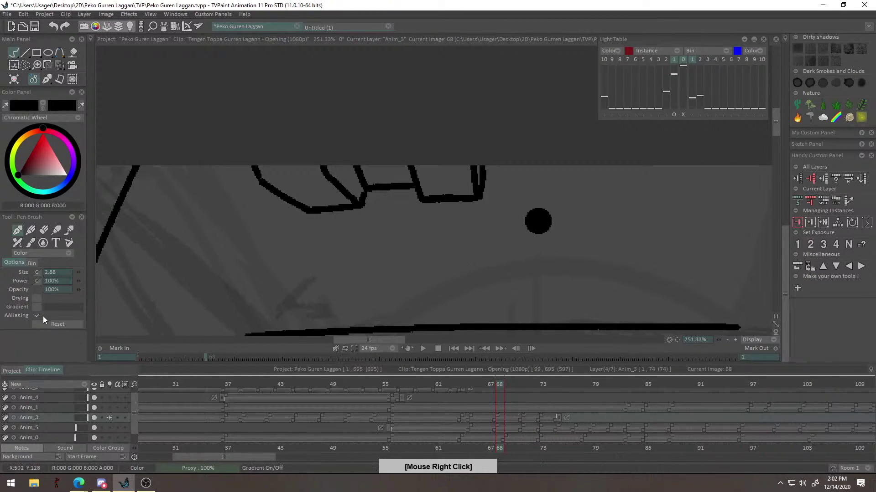
click(37, 307)
click(37, 318)
drag(378, 258, 324, 245)
mouse_move(299, 253)
mouse_down()
mouse_move(362, 235)
mouse_move(490, 240)
mouse_up()
key(ctrl+z)
Try to ink the curve branching inward from the head's outer contour near the canvas's upper edge.
scroll(459, 247, down, 3)
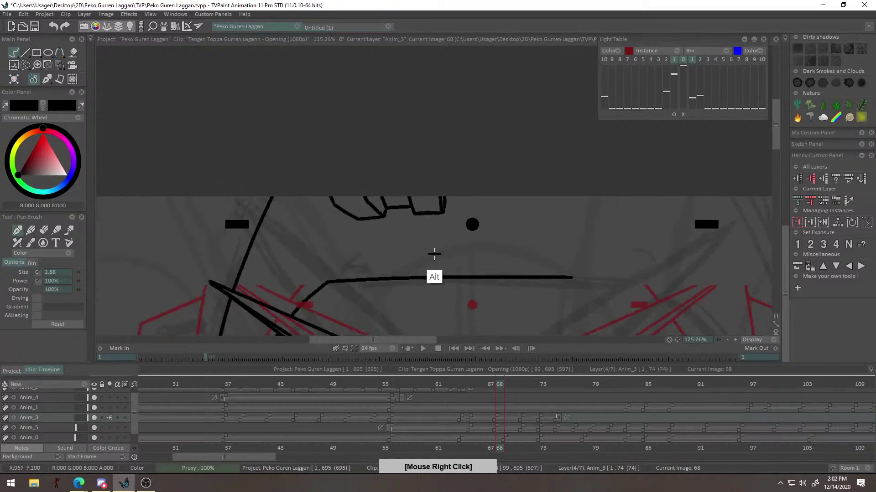
drag(393, 310, 471, 199)
mouse_move(407, 180)
mouse_down()
mouse_move(521, 201)
mouse_move(396, 196)
mouse_move(373, 255)
mouse_up()
key(ctrl+z)
drag(404, 143, 368, 236)
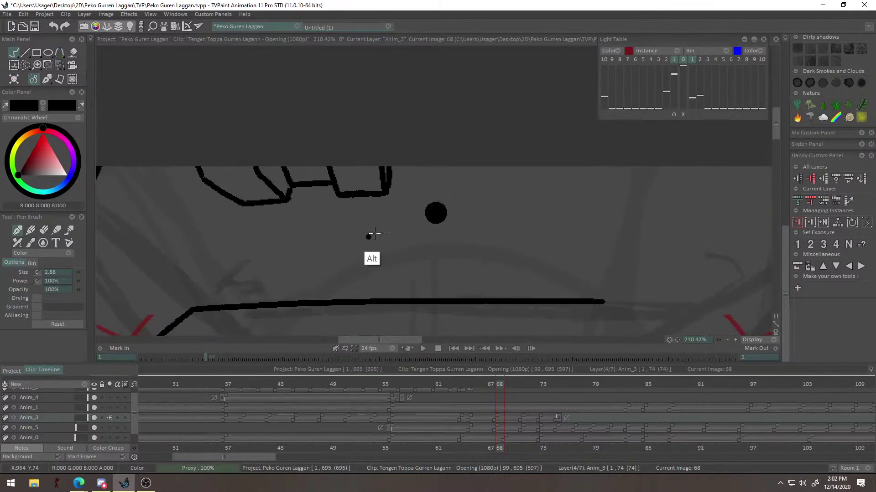
drag(409, 176, 382, 218)
mouse_move(338, 252)
mouse_down()
mouse_move(377, 237)
mouse_move(396, 172)
mouse_move(430, 117)
mouse_up()
drag(321, 200, 306, 221)
drag(255, 229, 324, 178)
key(ctrl+z)
key(ctrl+z)
Ink the curve branching inward from the head's left outer contour up to the canvas's upper edge.
drag(255, 225, 319, 176)
mouse_move(385, 165)
mouse_down()
mouse_move(267, 250)
mouse_move(297, 280)
mouse_move(394, 242)
mouse_move(426, 174)
mouse_move(290, 168)
mouse_move(344, 220)
mouse_move(294, 221)
mouse_move(310, 213)
mouse_up()
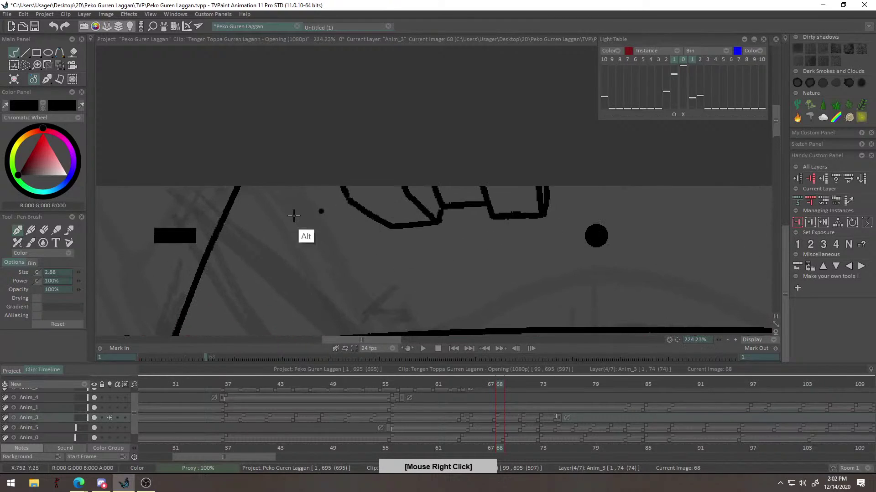
drag(218, 233, 258, 200)
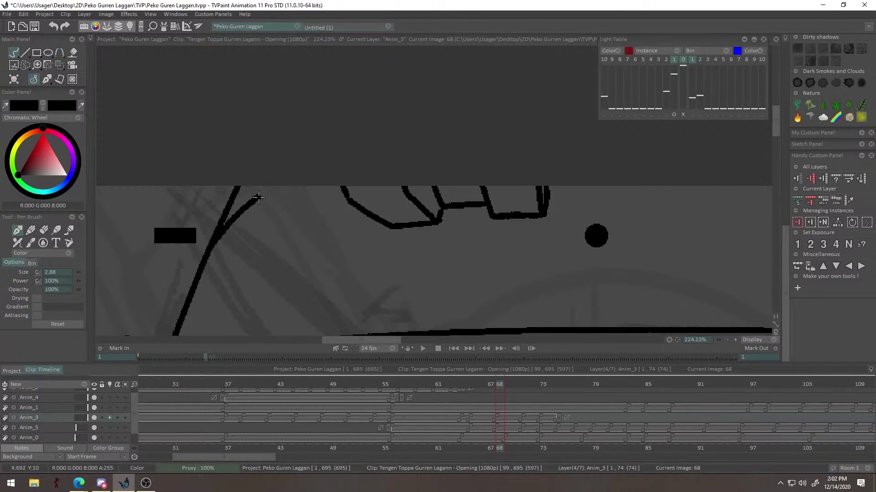
drag(405, 188, 475, 232)
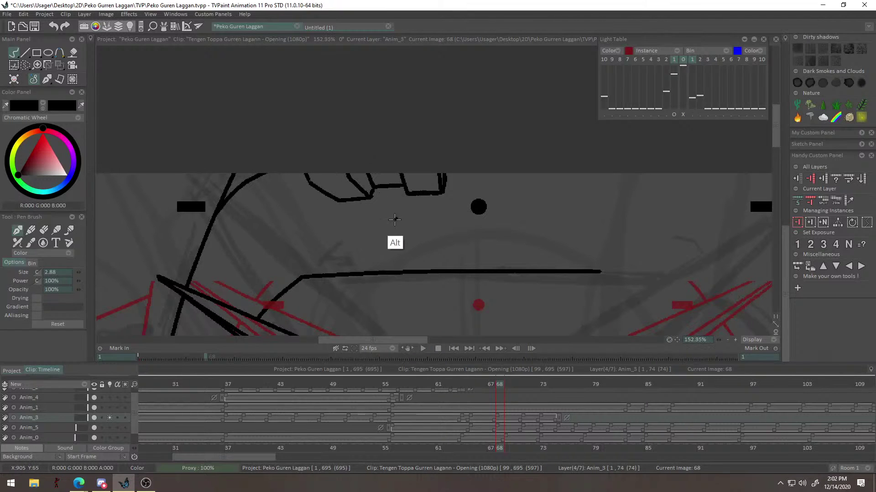
Ink the upper, outer and lower edges of the left ear guard's lower section with straight lines.
drag(396, 219, 364, 303)
drag(351, 192, 355, 162)
drag(351, 234, 411, 138)
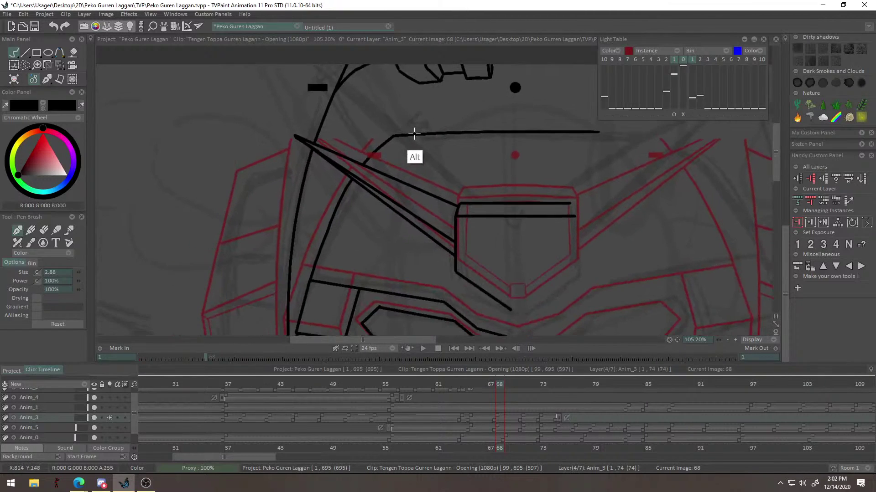
mouse_move(310, 249)
mouse_down()
mouse_move(357, 179)
mouse_move(396, 174)
mouse_move(383, 226)
mouse_move(385, 159)
mouse_up()
drag(469, 171, 509, 190)
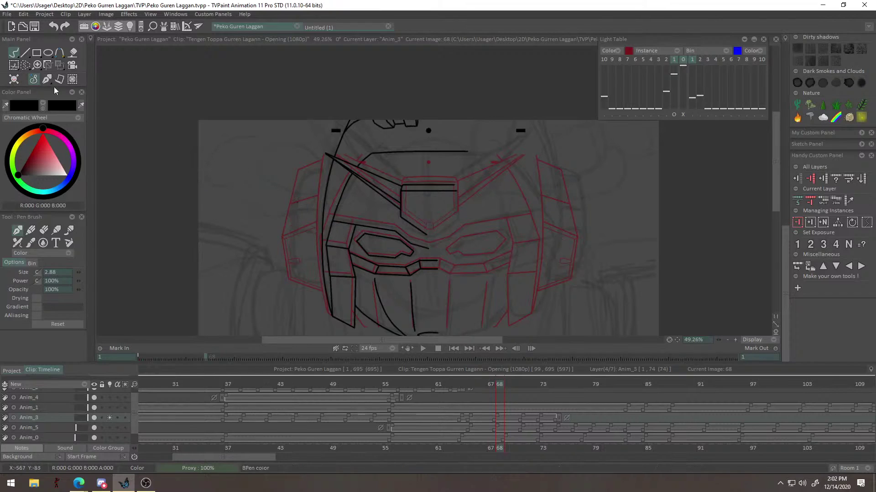
mouse_move(364, 233)
mouse_down()
mouse_move(350, 210)
mouse_move(375, 211)
mouse_move(366, 217)
mouse_move(387, 184)
mouse_move(411, 187)
mouse_move(441, 139)
mouse_move(412, 207)
mouse_move(408, 194)
mouse_move(428, 142)
mouse_move(370, 179)
mouse_move(360, 171)
mouse_up()
drag(259, 213, 260, 213)
drag(337, 240, 340, 191)
mouse_move(287, 180)
mouse_down()
mouse_move(283, 155)
mouse_move(279, 250)
mouse_up()
key(ctrl+z)
click(278, 268)
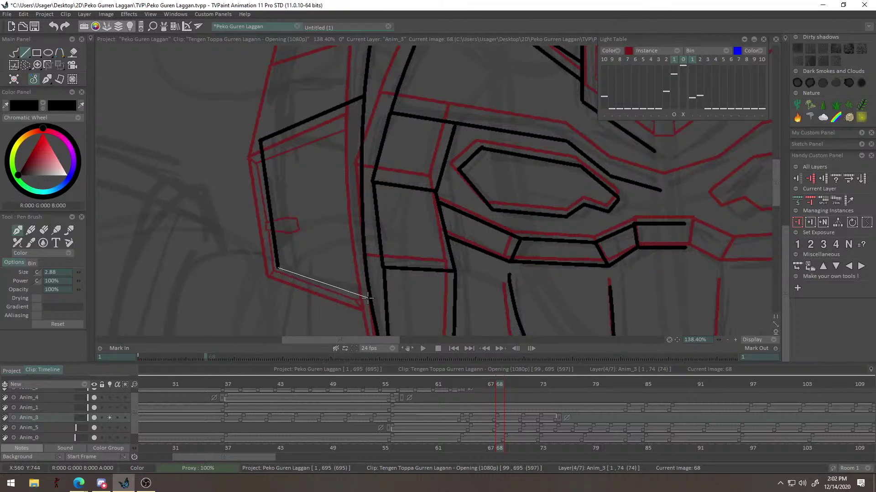
click(367, 299)
Try to ink the slanted outer edge and top edge of the left ear guard's upper section.
drag(366, 182, 311, 231)
drag(342, 101, 269, 227)
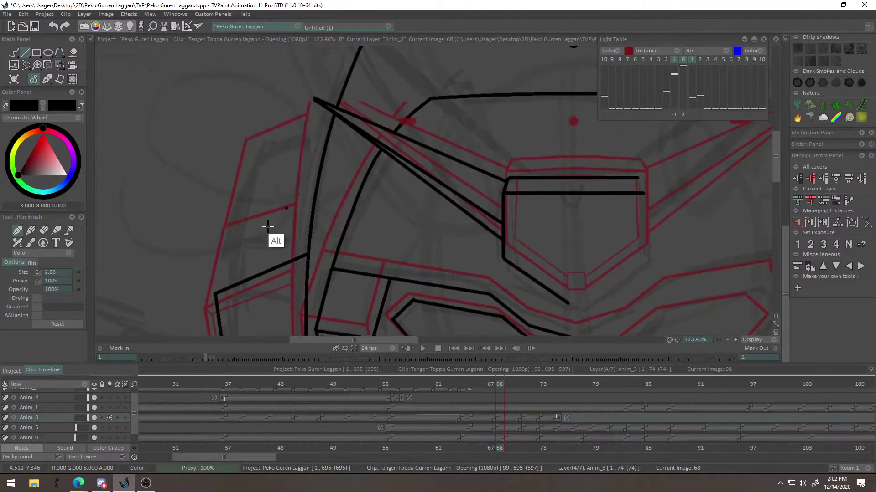
click(260, 138)
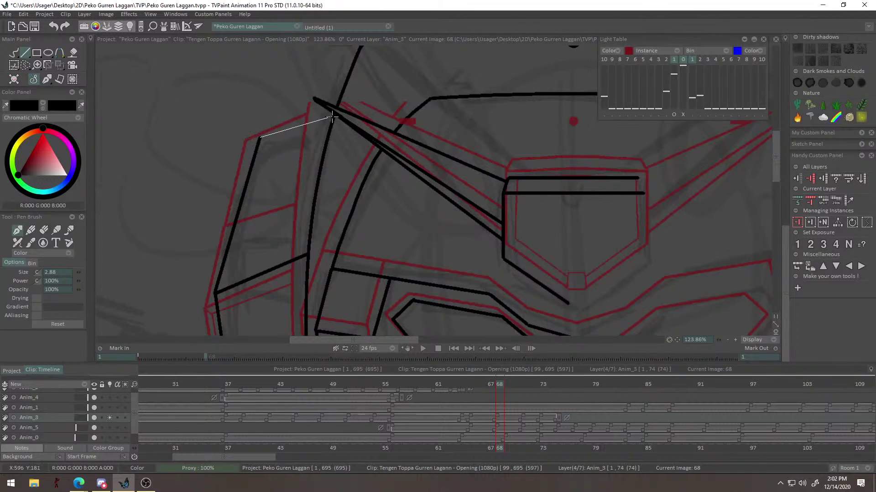
drag(334, 117, 251, 234)
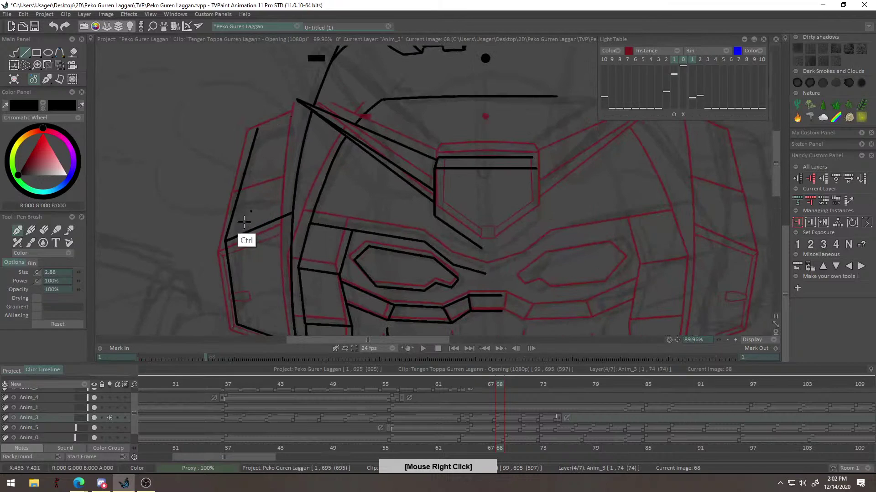
click(267, 124)
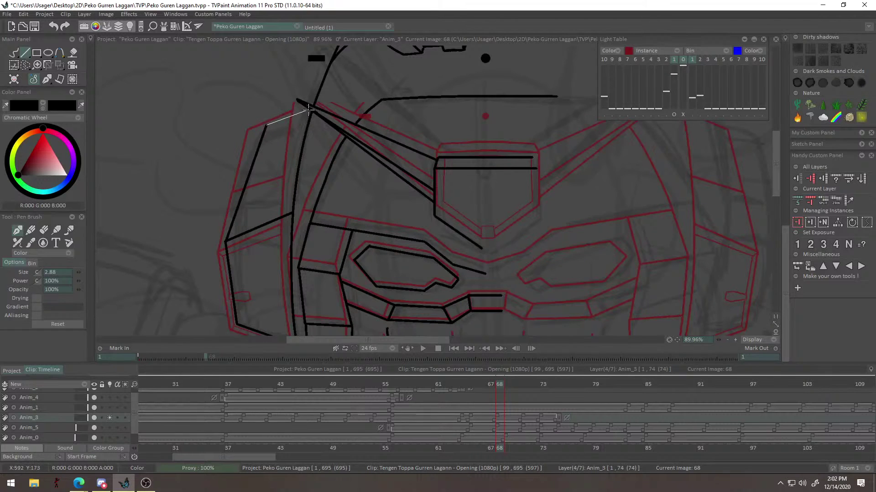
drag(285, 170, 240, 289)
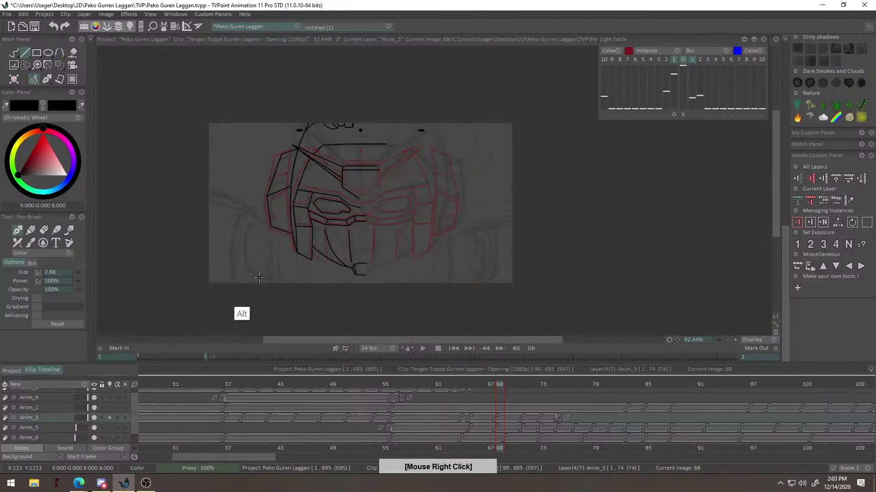
Ink the left ear guard's upper section with straight lines for its outer edge, top edge and middle divider.
drag(329, 156, 213, 223)
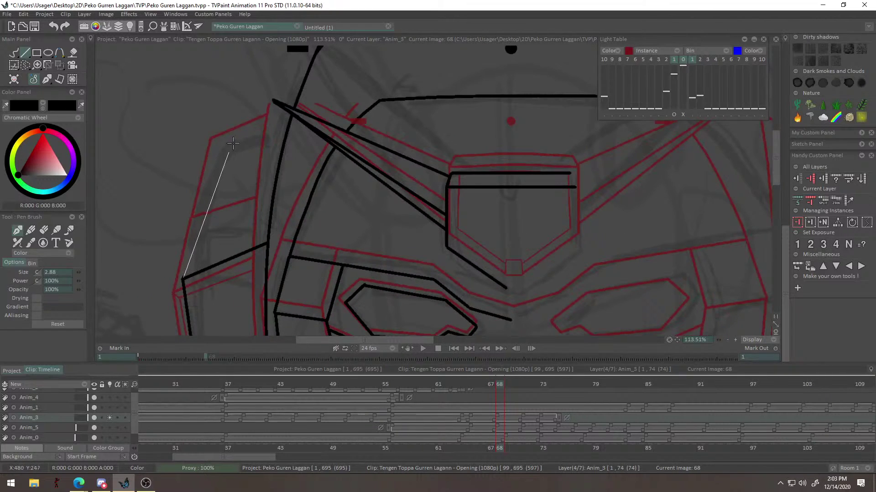
click(239, 123)
drag(283, 108, 301, 180)
click(205, 181)
click(269, 157)
Ink an inner parallel contour along the top, outer and bottom edges of the ear guard's lower section with a 2.38 pen.
drag(266, 234, 354, 164)
drag(223, 217, 234, 154)
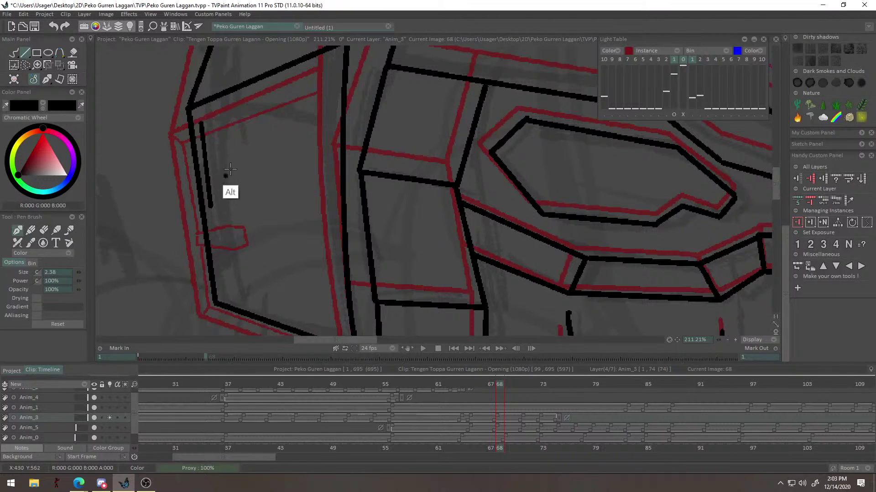
drag(224, 195, 221, 260)
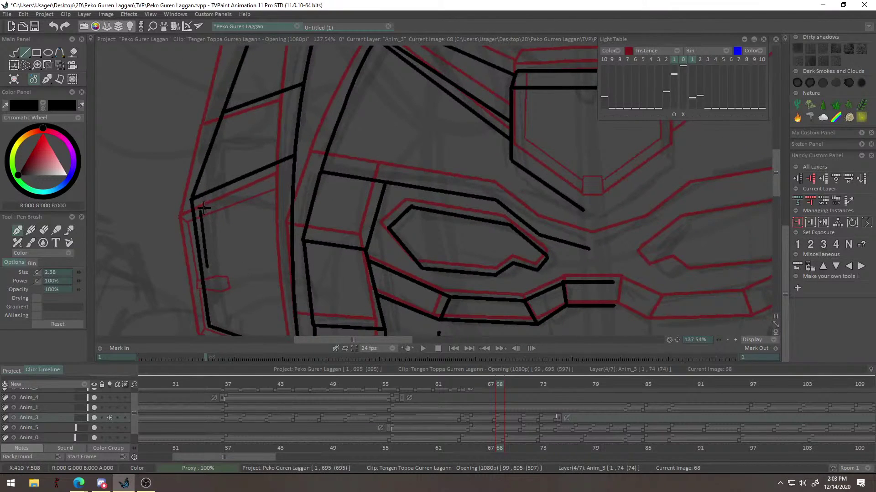
drag(293, 171, 292, 171)
drag(297, 231, 347, 119)
drag(207, 275, 225, 139)
mouse_move(187, 239)
mouse_down()
mouse_move(170, 251)
mouse_move(196, 206)
mouse_move(157, 215)
mouse_move(348, 269)
mouse_up()
drag(330, 224, 339, 190)
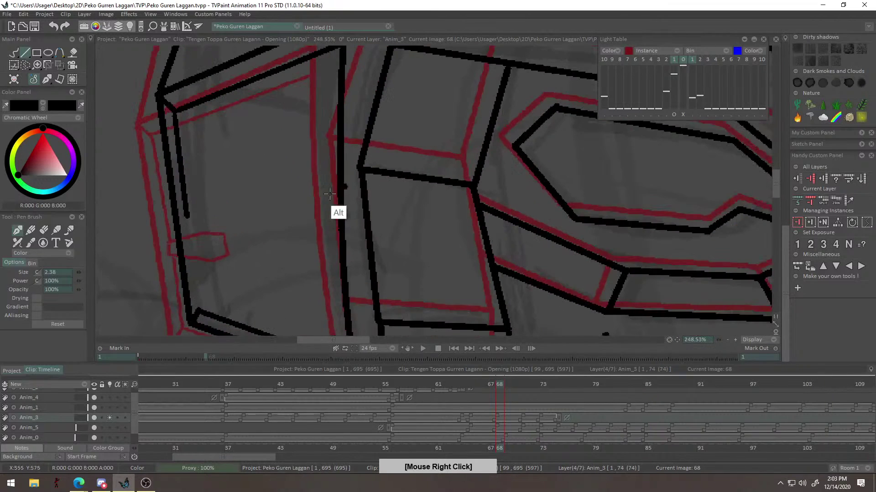
click(190, 200)
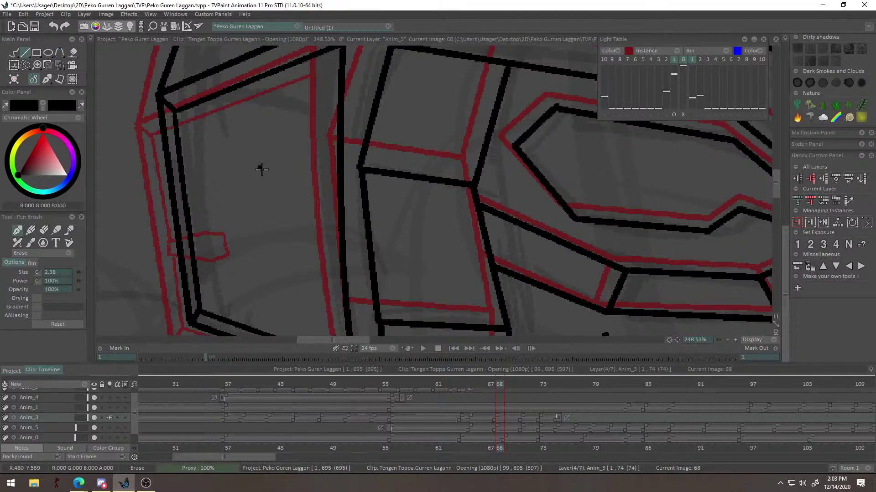
Erase a short gap in the ear guard's inner vertical line near the reference tab, using the eraser brush at size 5.08.
drag(250, 164, 264, 139)
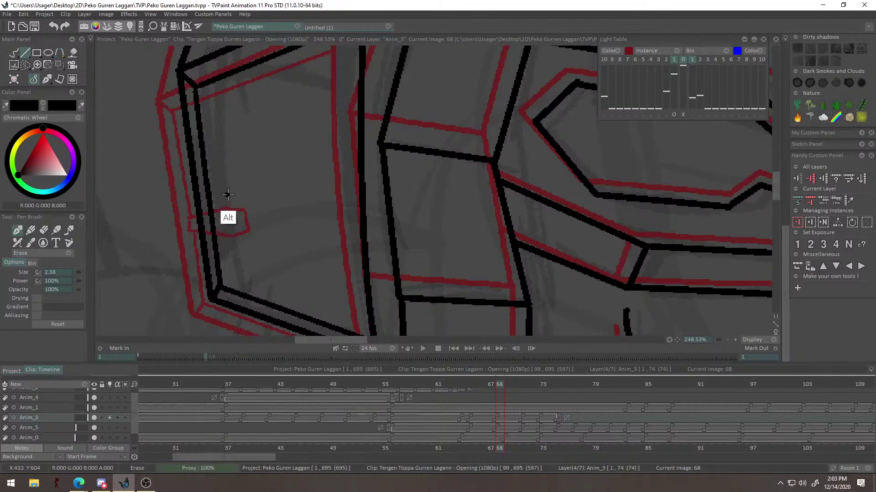
drag(227, 196, 336, 168)
drag(178, 148, 169, 195)
click(44, 231)
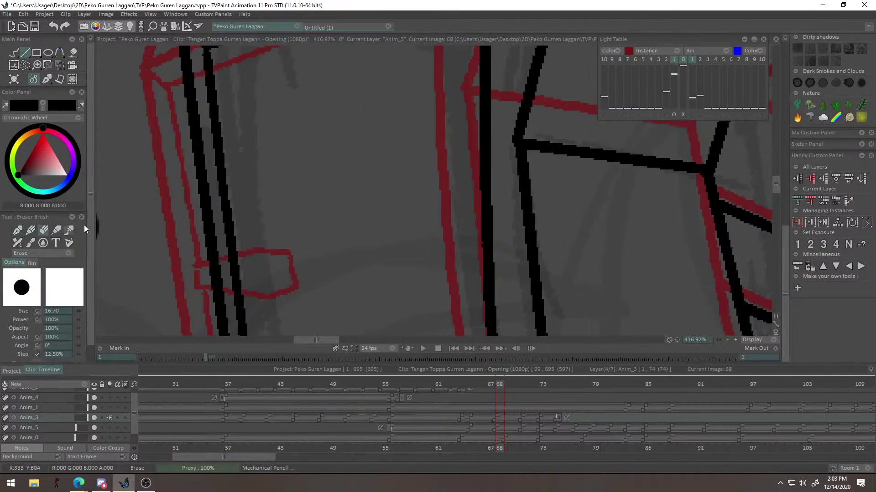
mouse_move(267, 258)
mouse_down()
mouse_move(252, 243)
mouse_move(236, 248)
mouse_move(258, 250)
mouse_move(244, 235)
mouse_up()
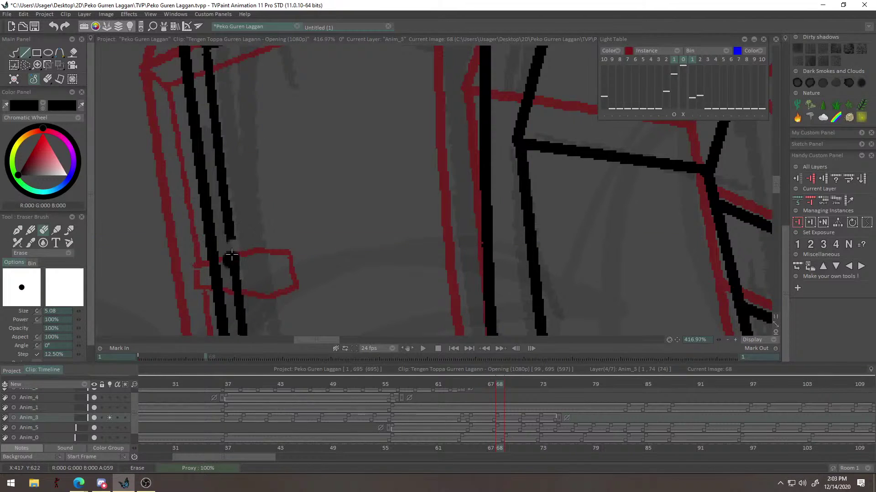
drag(234, 257, 231, 228)
mouse_move(293, 194)
mouse_down()
mouse_move(316, 152)
mouse_move(238, 245)
mouse_move(345, 177)
mouse_move(312, 199)
mouse_move(361, 194)
mouse_move(303, 278)
mouse_up()
click(243, 237)
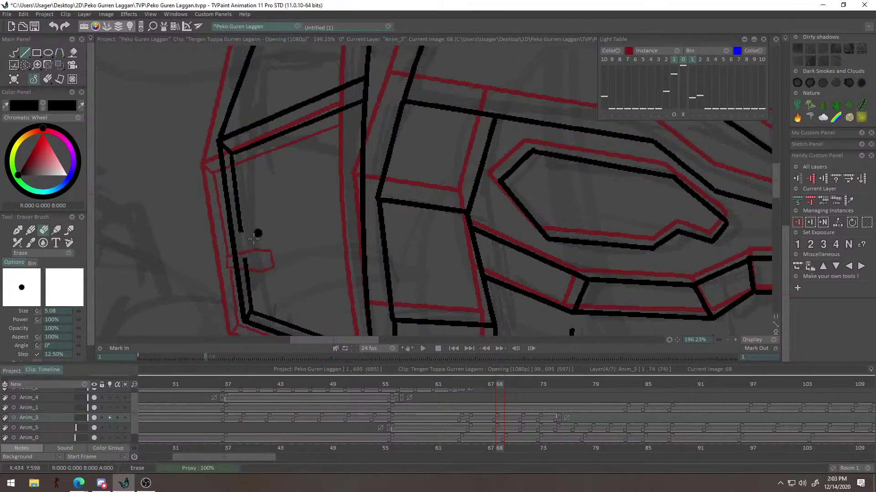
Ink the small rounded tab across the gap in the ear guard's inner line with the pen brush.
key(b)
drag(266, 205, 340, 183)
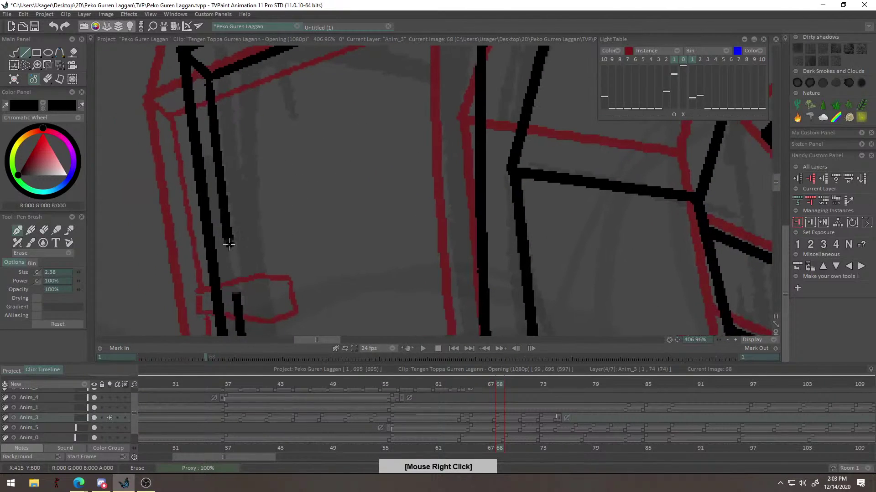
mouse_move(226, 242)
mouse_down()
mouse_move(294, 221)
mouse_move(335, 226)
mouse_move(300, 220)
mouse_up()
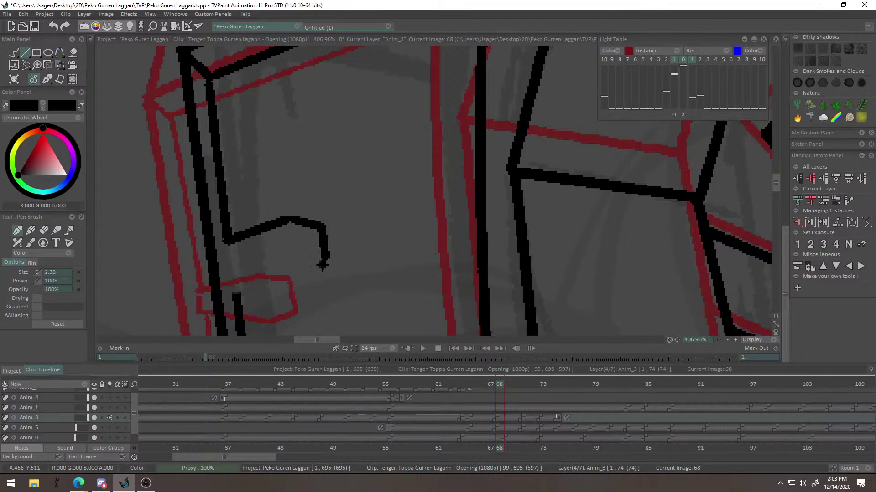
drag(300, 279, 321, 261)
drag(230, 272, 229, 272)
drag(226, 245, 230, 267)
right_click(233, 277)
Examine the inked ear guard, eye and forehead lines against the red light table reference.
scroll(233, 277, down, 5)
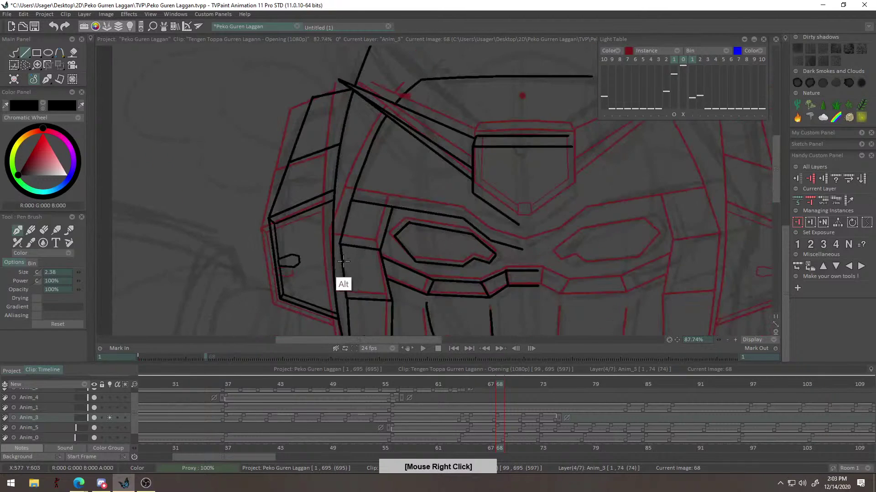
scroll(333, 274, up, 10)
alt+right_click(498, 250)
scroll(498, 250, down, 6)
scroll(403, 195, up, 2)
scroll(303, 216, down, 2)
scroll(303, 216, down, 3)
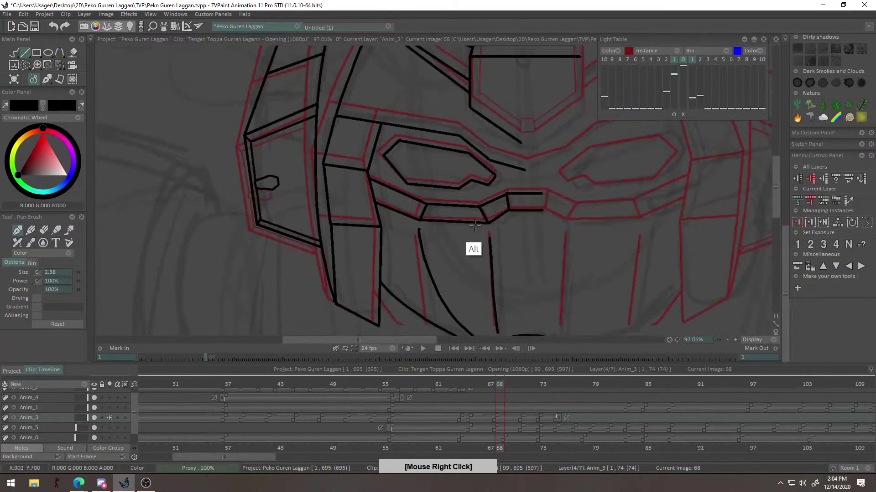
key(alt+Tab)
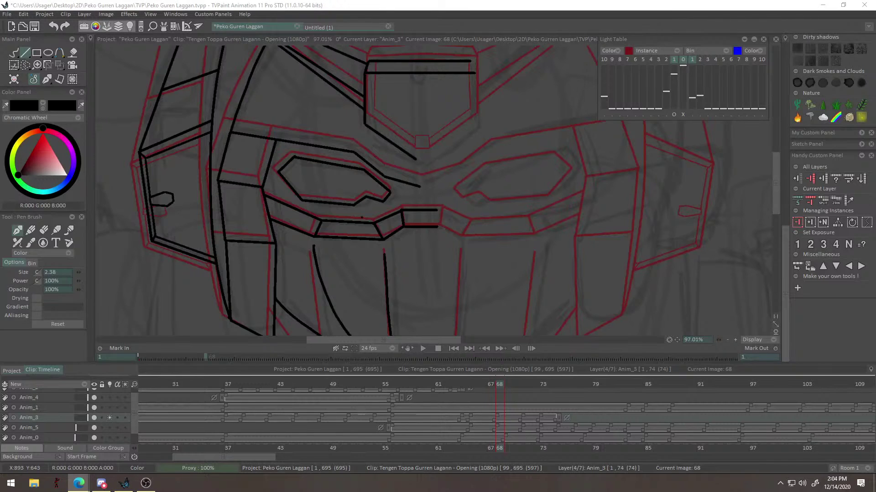
click(450, 198)
scroll(451, 198, down, 3)
scroll(482, 162, up, 5)
scroll(475, 169, down, 2)
scroll(509, 192, up, 4)
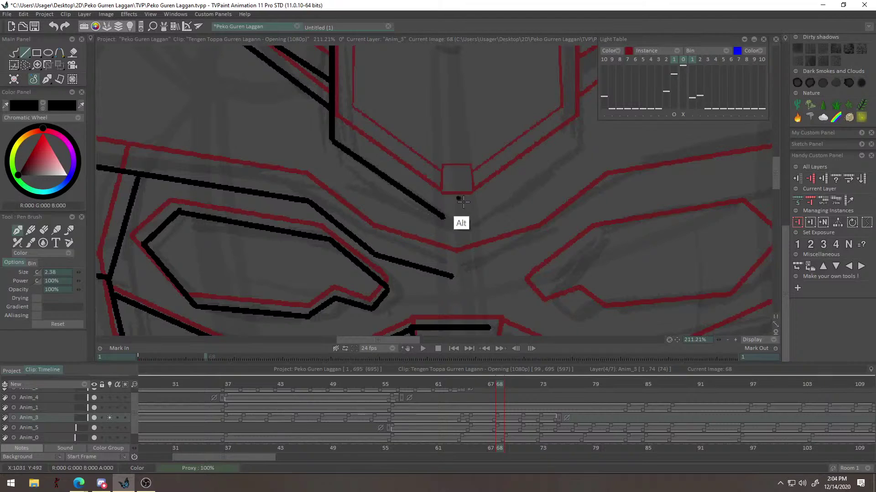
Ink the small square tab at the lower tip of the forehead plate, on the left half.
scroll(461, 200, up, 4)
mouse_move(414, 189)
mouse_down()
mouse_move(416, 238)
mouse_move(466, 238)
mouse_move(454, 184)
mouse_move(462, 184)
mouse_up()
shift+click(417, 236)
key(ctrl+z)
drag(473, 124, 463, 226)
Ink a thin inner contour parallel to the forehead plate's lower, side and top edges, with the pen at size 1.50.
drag(83, 275, 80, 272)
mouse_move(255, 205)
mouse_down()
mouse_move(247, 237)
mouse_move(196, 255)
mouse_up()
drag(240, 180, 266, 186)
drag(396, 316, 226, 199)
drag(228, 201, 182, 269)
drag(241, 171, 223, 250)
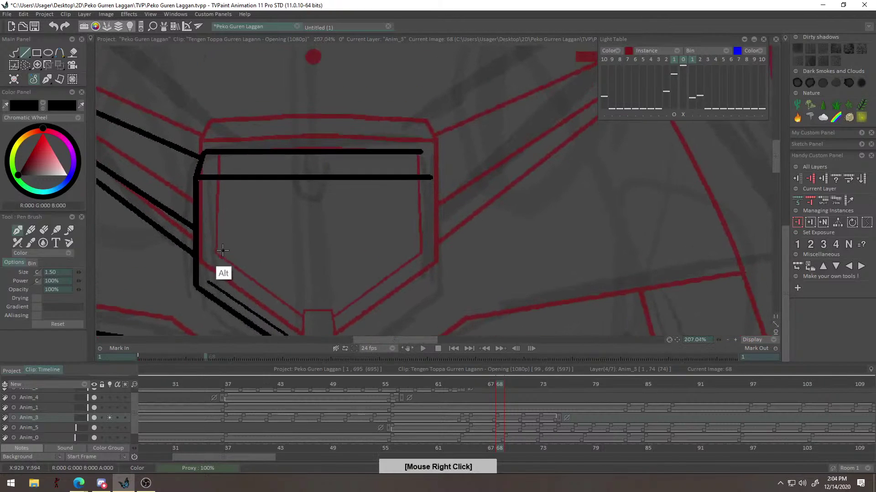
drag(207, 283, 208, 189)
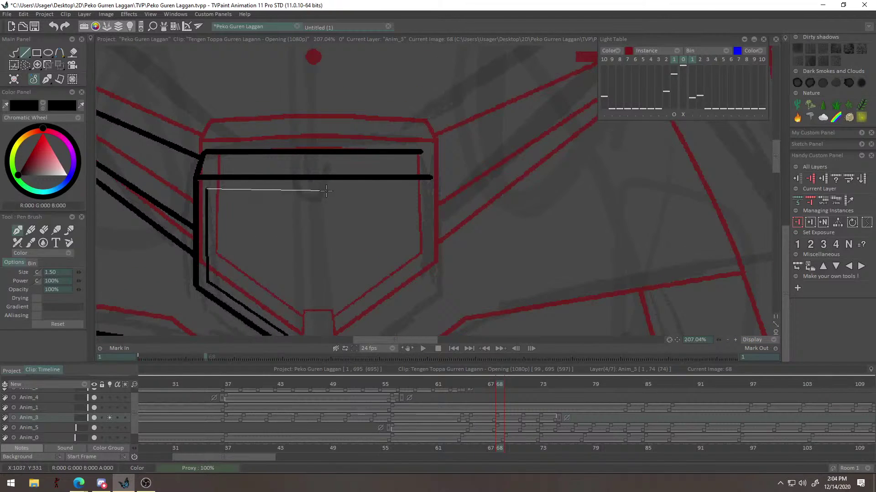
drag(420, 182, 446, 261)
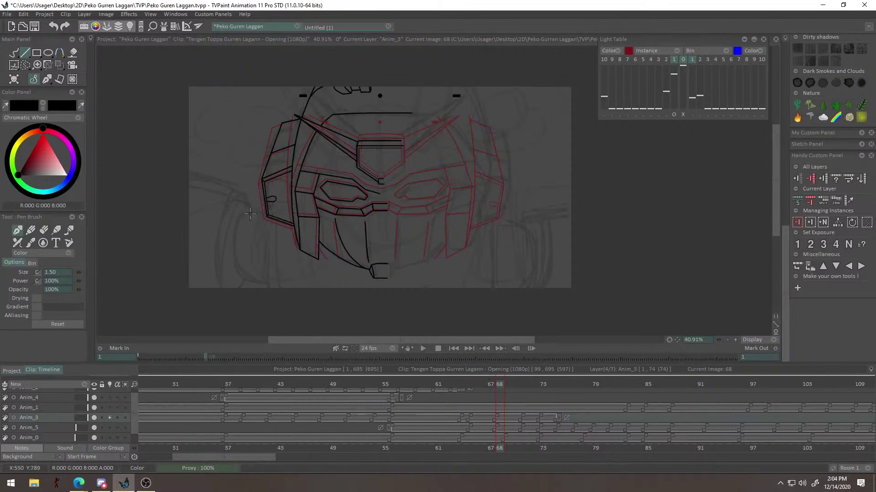
mouse_move(289, 199)
mouse_down()
mouse_move(338, 198)
mouse_move(347, 146)
mouse_up()
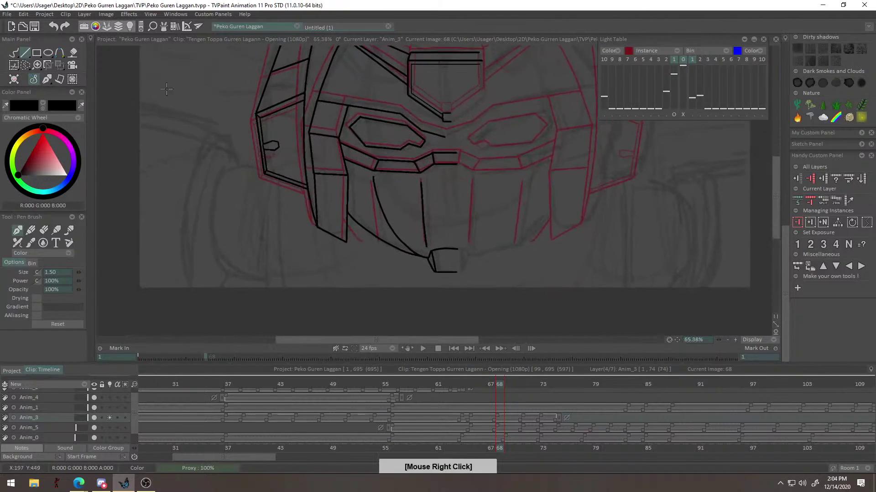
click(14, 54)
click(26, 54)
mouse_move(238, 172)
mouse_down()
mouse_move(296, 191)
mouse_move(278, 183)
mouse_move(289, 301)
mouse_up()
click(14, 53)
click(25, 53)
key(ctrl+z)
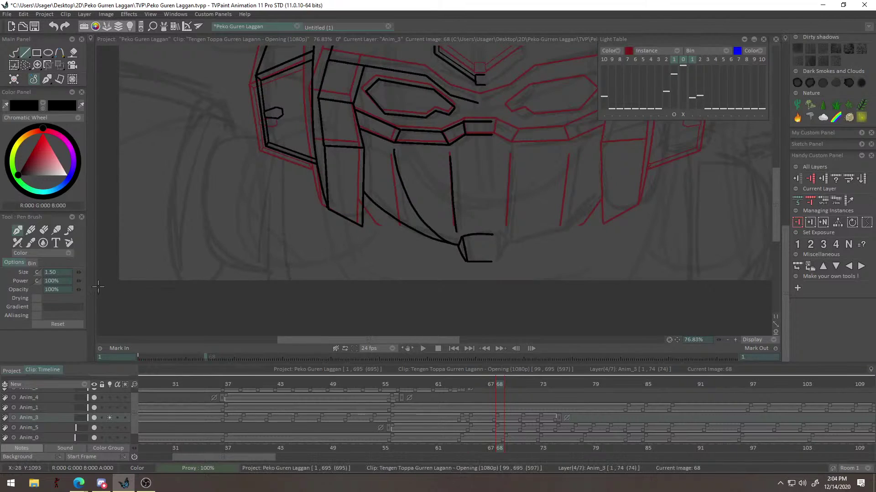
drag(79, 273, 82, 273)
mouse_move(301, 147)
mouse_down()
mouse_move(324, 178)
mouse_move(264, 301)
mouse_up()
key(ctrl+z)
drag(291, 156, 267, 319)
key(ctrl+z)
With the pen at size 3.00, ink the slanted neck line below the ear guard and the base line running inward from its lower end.
drag(78, 273, 79, 272)
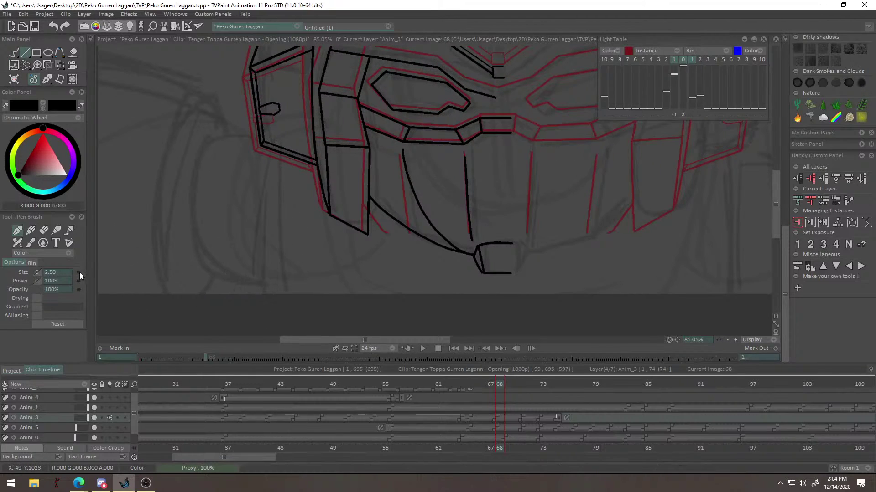
drag(287, 156, 250, 334)
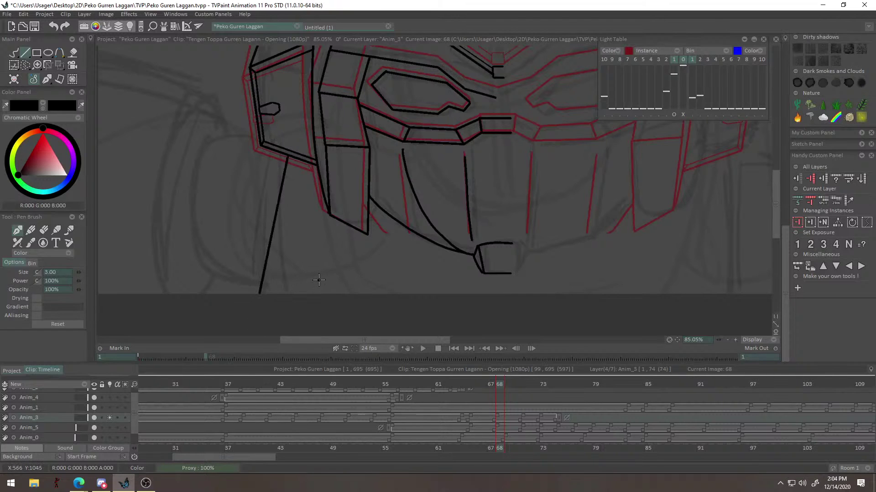
key(ctrl+z)
drag(323, 260, 337, 248)
drag(356, 212, 277, 100)
drag(246, 245, 244, 259)
key(ctrl+z)
drag(278, 94, 249, 246)
drag(318, 199, 290, 109)
drag(273, 241, 491, 264)
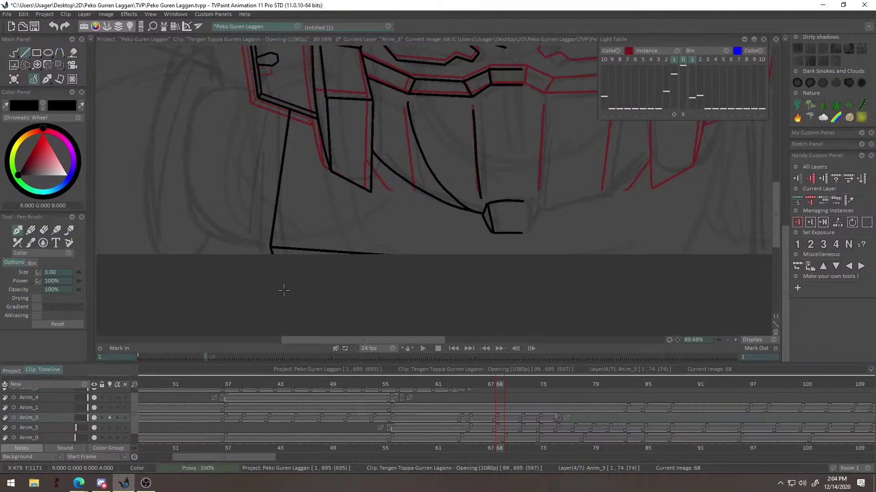
Ink the rounded shoulder piece's top and outer side freehand, curving outward and down from the ear guard's lower corner.
drag(325, 176, 354, 158)
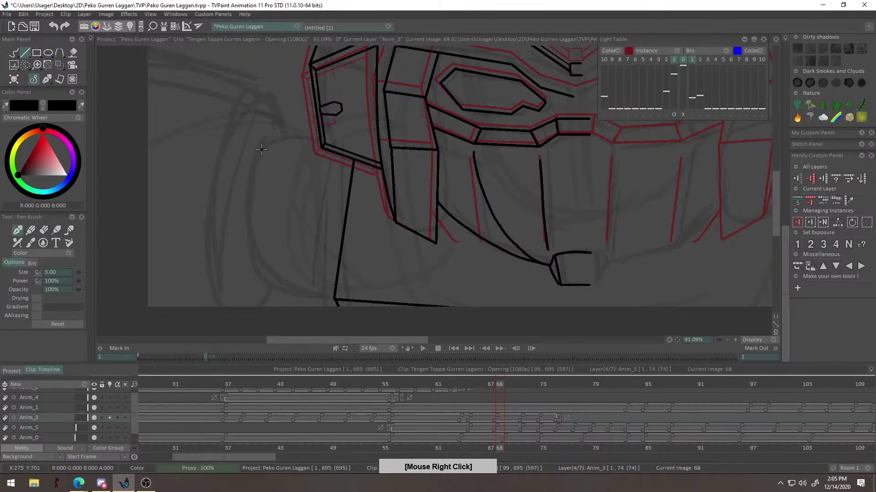
drag(261, 149, 306, 137)
key(ctrl+z)
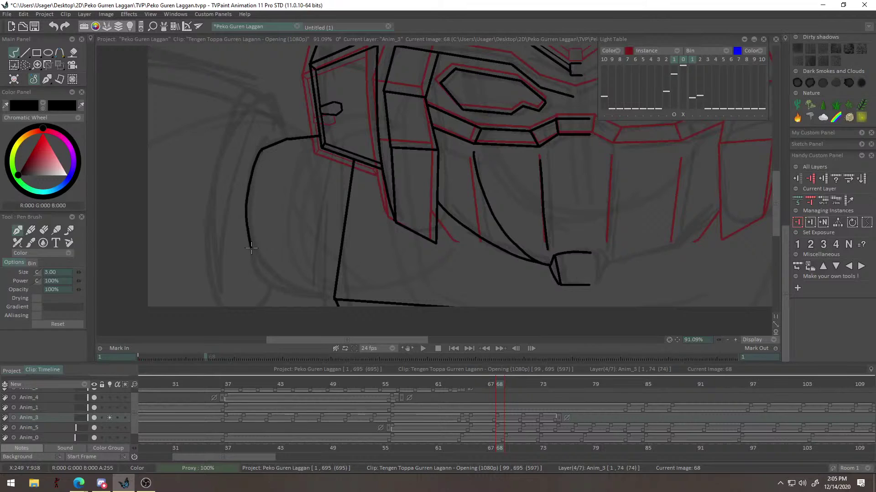
alt+right_click(264, 215)
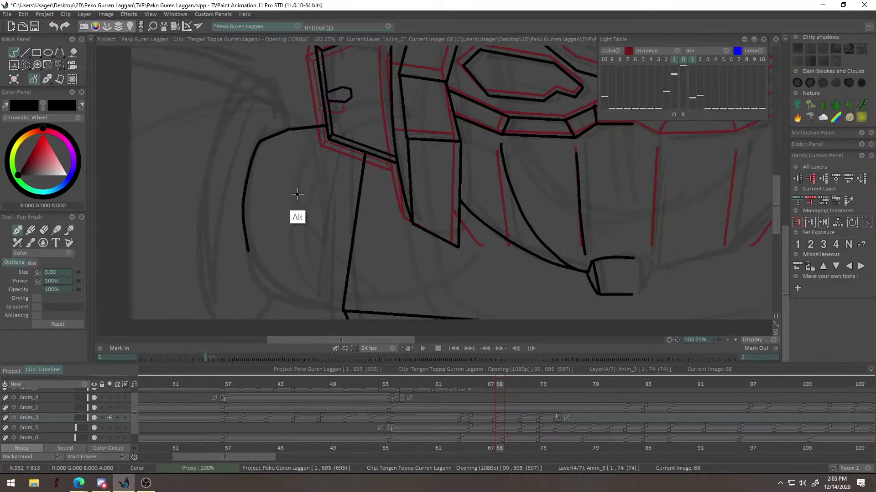
alt+right_click(297, 195)
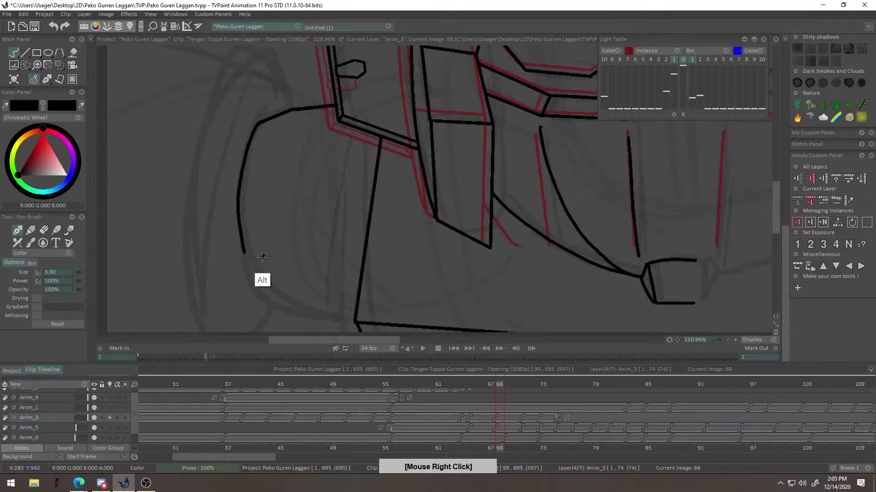
Ink the arched line across the shoulder piece, from the lower end of its outer side to the neck line.
key(ctrl+z)
drag(263, 245, 301, 245)
key(ctrl+z)
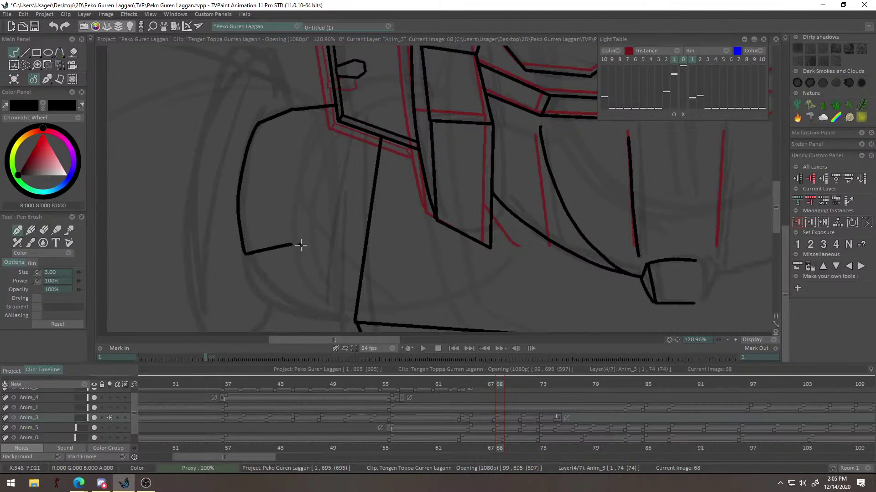
alt+right_click(390, 167)
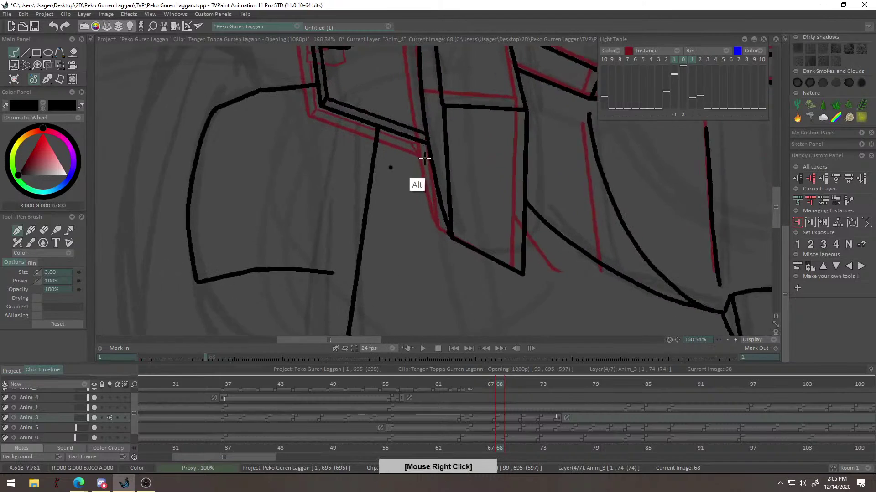
alt+drag(345, 144, 346, 122)
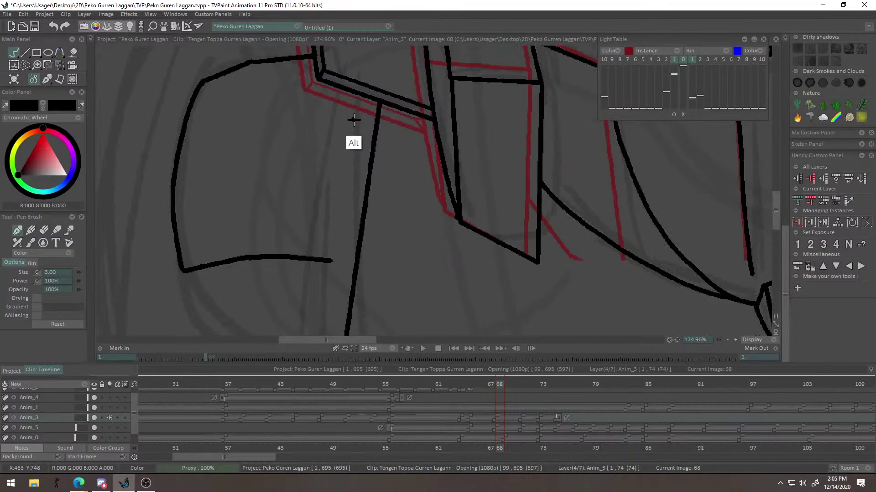
key(ctrl+z)
drag(332, 260, 355, 268)
key(ctrl+z)
alt+right_click(378, 222)
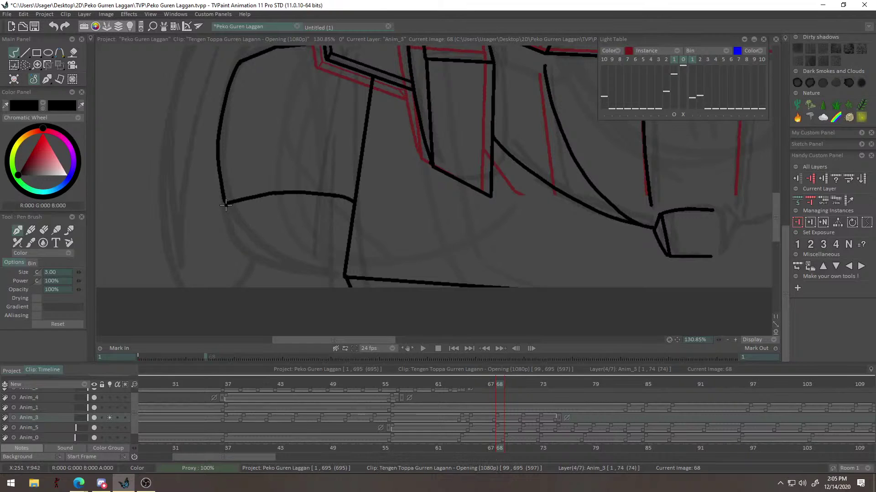
Ink the shoulder piece's rounded bottom edge below the arched line, ending at the neck line.
drag(256, 247, 345, 262)
key(ctrl+z)
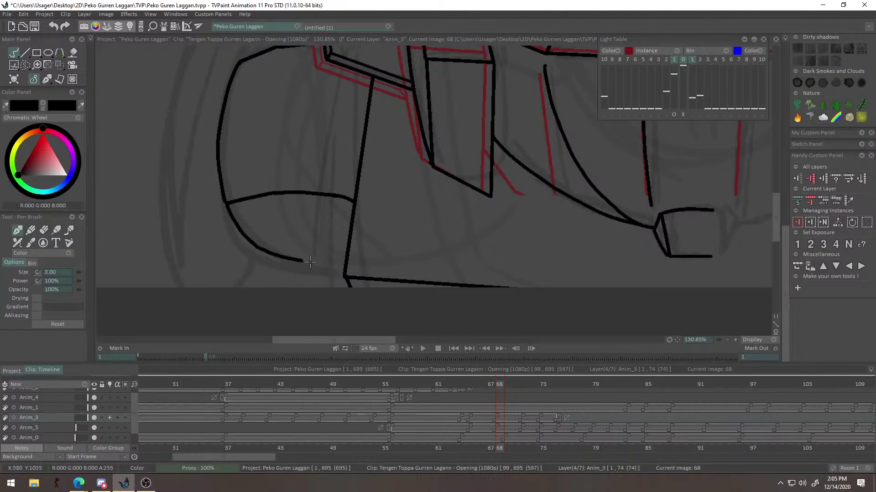
right_click(342, 242)
right_click(384, 221)
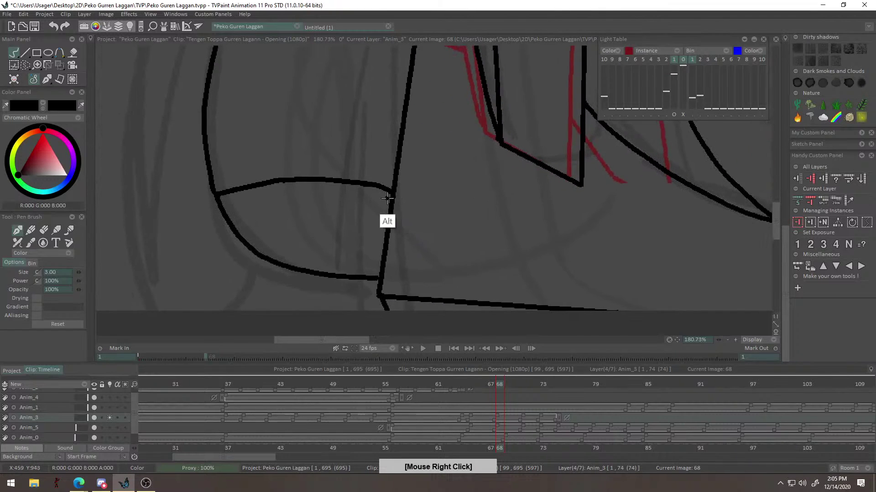
right_click(387, 199)
right_click(330, 212)
alt+right_click(385, 182)
mouse_move(442, 169)
mouse_down()
mouse_move(374, 272)
mouse_move(408, 203)
mouse_up()
drag(363, 234, 396, 211)
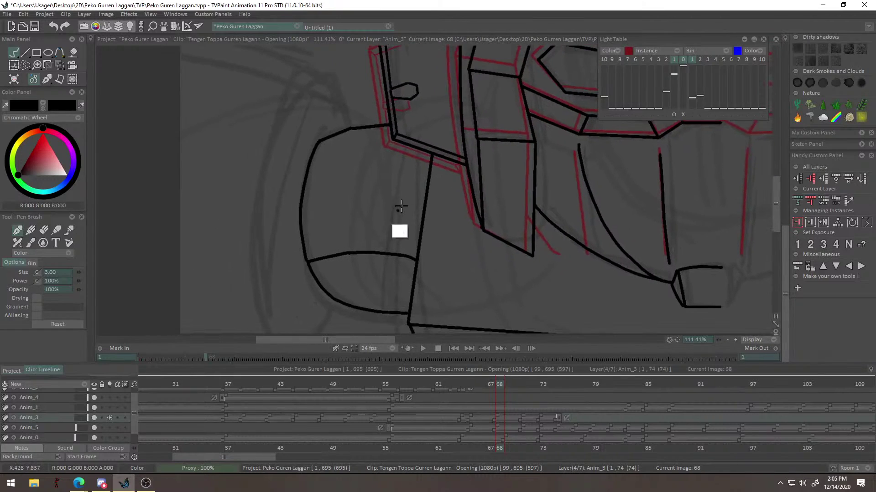
alt+right_click(264, 242)
scroll(333, 156, up, 1)
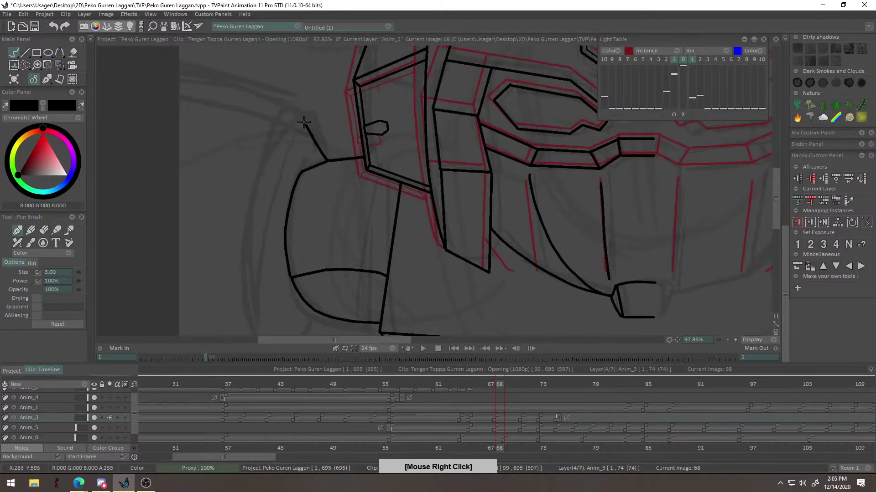
key(ctrl+z)
drag(323, 152, 322, 123)
alt+right_click(322, 124)
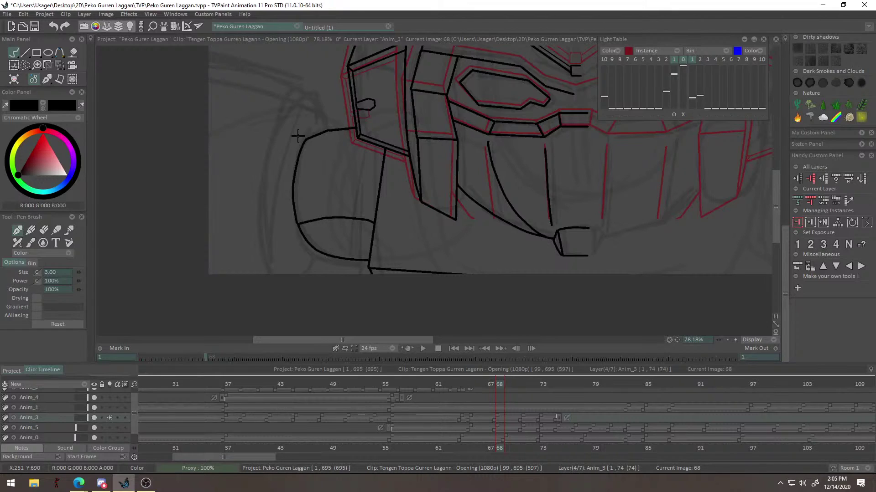
mouse_move(323, 203)
mouse_down()
mouse_move(323, 184)
mouse_move(317, 195)
mouse_move(328, 151)
mouse_up()
right_click(355, 148)
drag(356, 201, 353, 129)
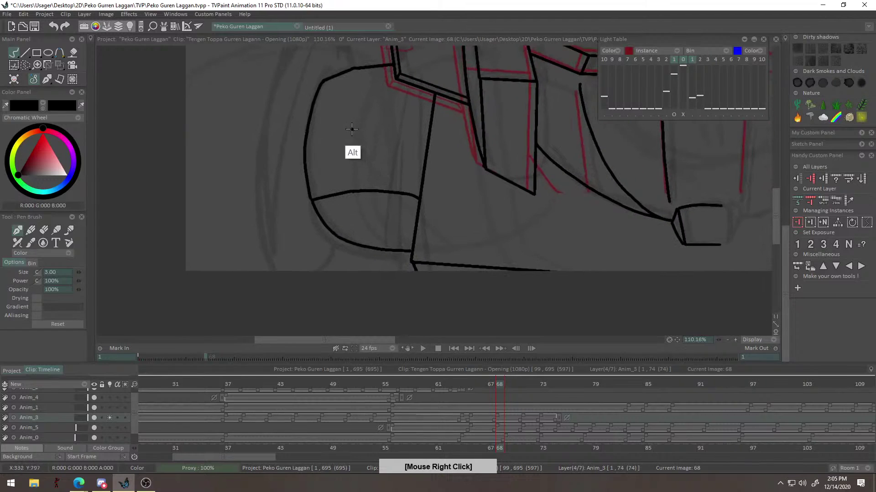
Try to ink a short line below the shoulder piece and a line rising from its top edge.
mouse_move(295, 167)
mouse_down()
mouse_move(321, 282)
mouse_move(336, 229)
mouse_up()
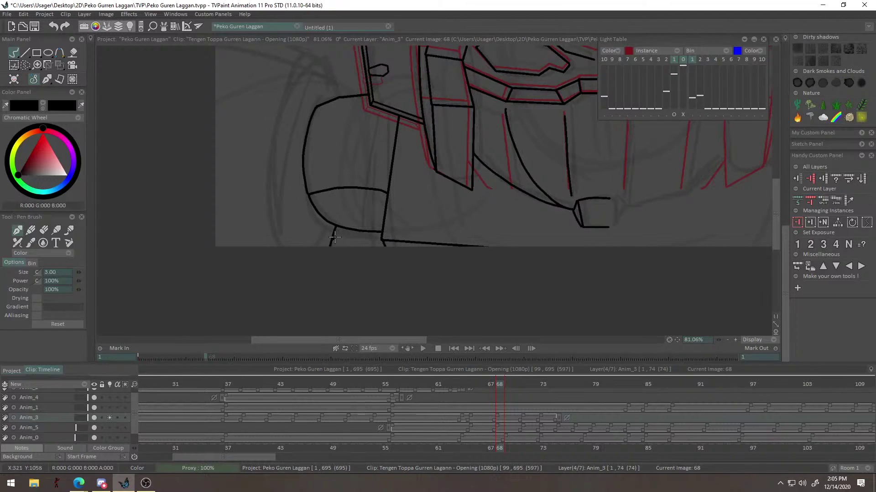
drag(364, 180, 353, 167)
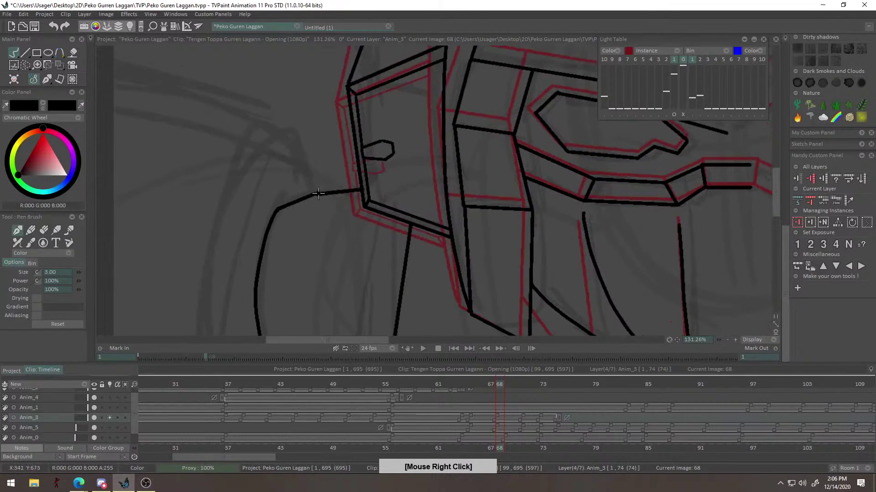
mouse_move(318, 192)
mouse_down()
mouse_move(294, 124)
mouse_move(308, 134)
mouse_up()
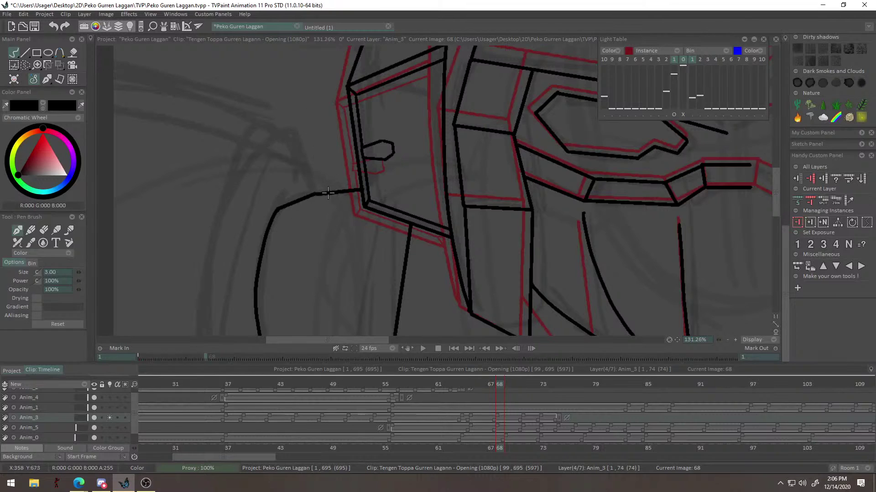
drag(322, 182, 315, 155)
key(ctrl+z)
drag(296, 84, 303, 98)
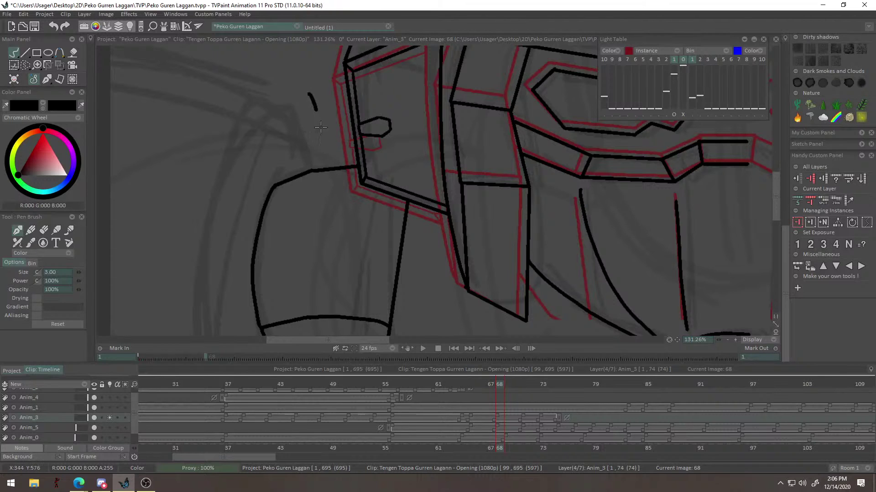
alt+right_click(331, 115)
alt+right_click(361, 162)
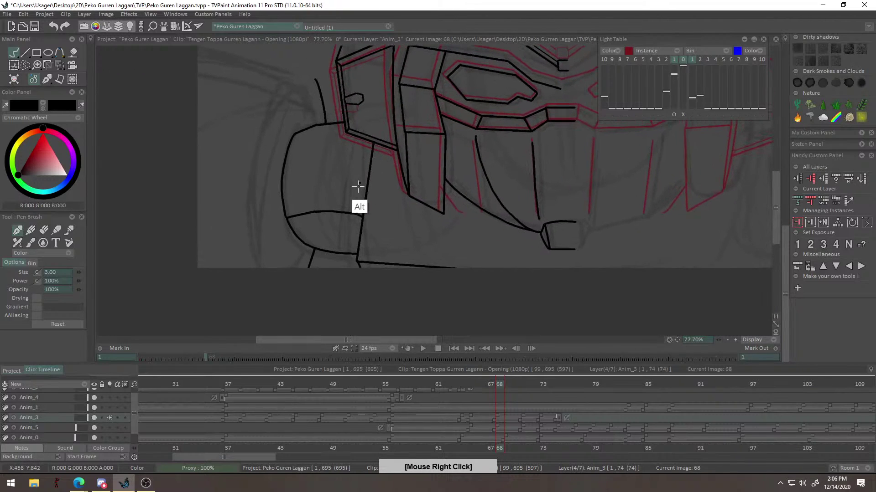
scroll(354, 207, up, 2)
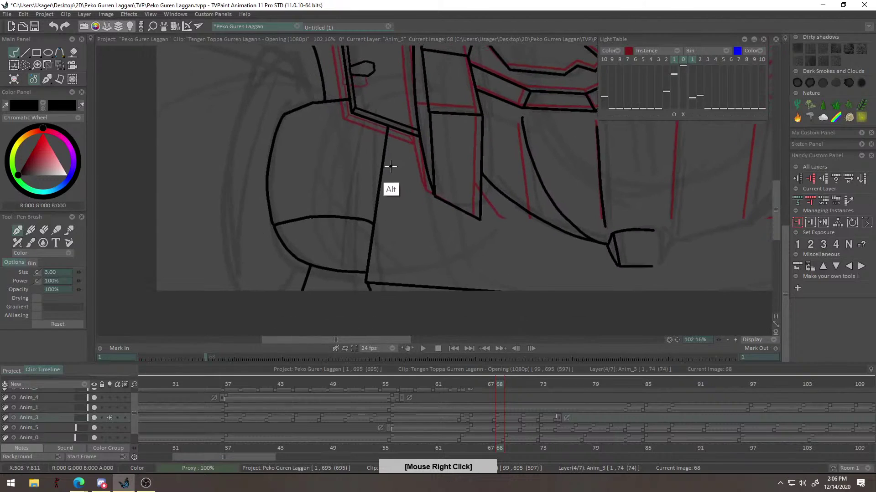
drag(396, 219, 389, 188)
alt+right_click(380, 214)
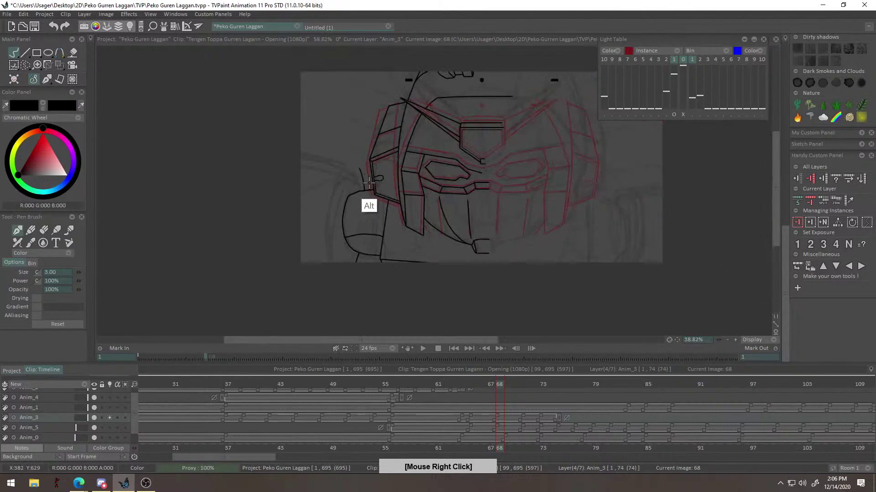
alt+right_click(367, 184)
scroll(378, 210, up, 2)
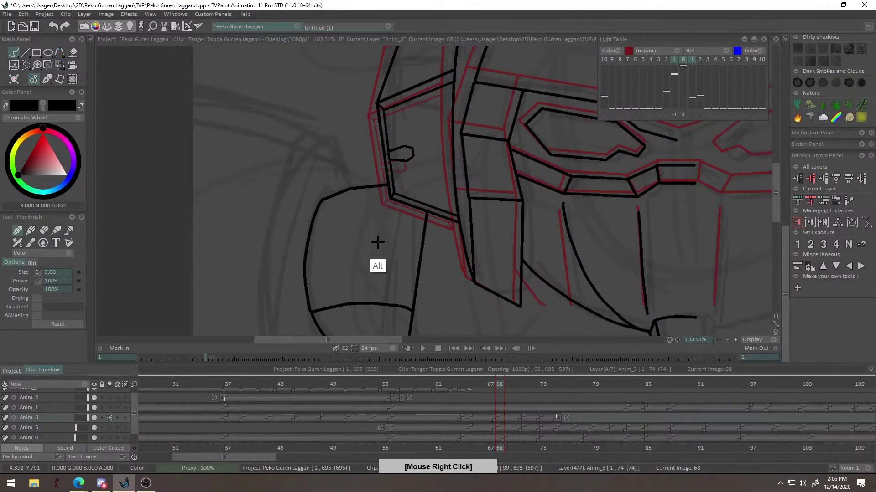
scroll(387, 205, up, 1)
drag(397, 143, 381, 169)
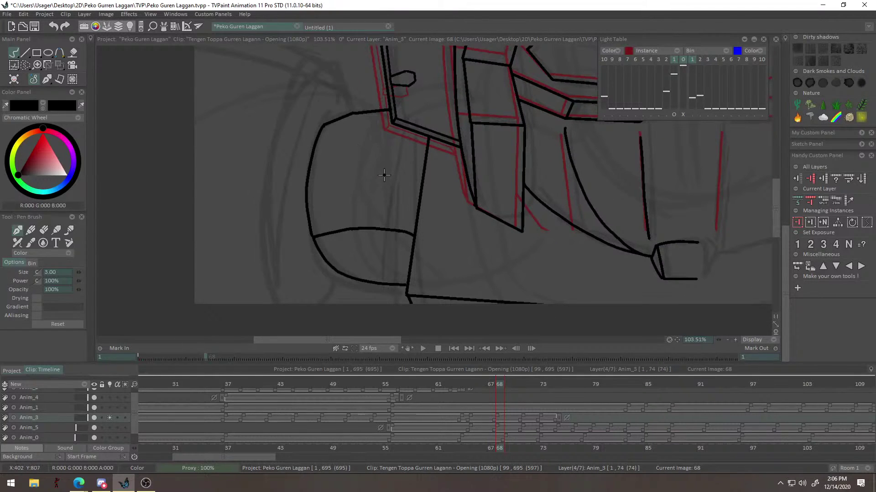
alt+right_click(380, 170)
alt+right_click(357, 206)
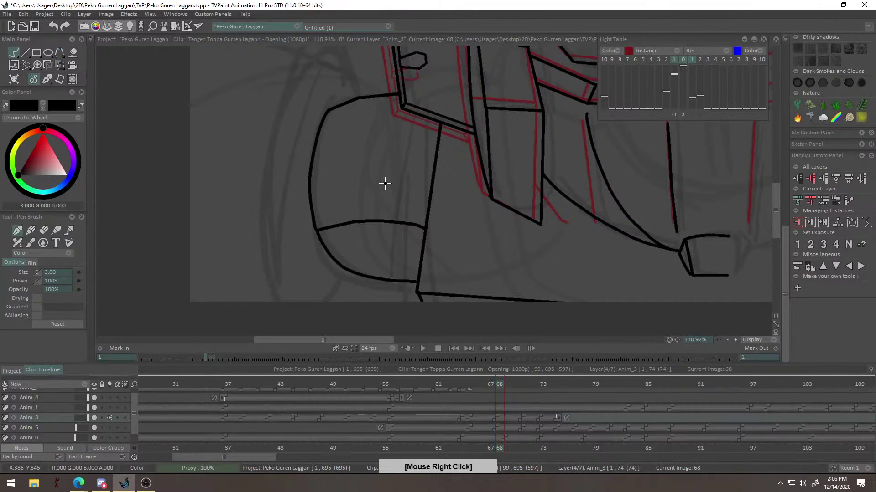
drag(379, 188, 371, 225)
alt+right_click(372, 226)
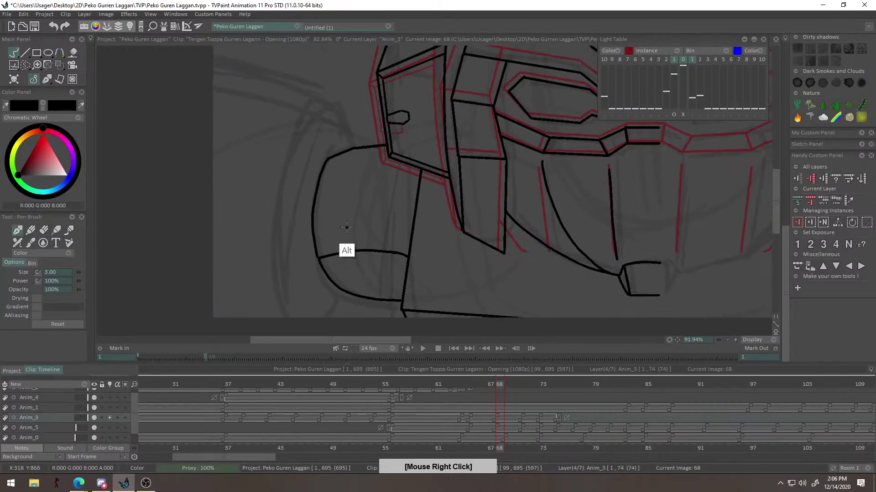
drag(363, 186, 352, 211)
key(ctrl+z)
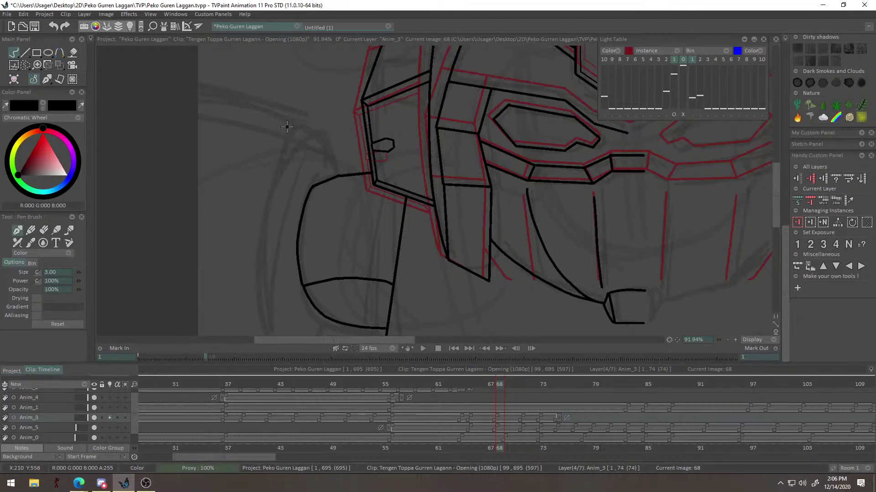
key(ctrl+z)
Try to ink an angular fin outline rising from the shoulder piece's top edge, with a pointed outer tip and a slanted outer side.
mouse_move(345, 176)
mouse_down()
mouse_move(342, 152)
mouse_move(304, 125)
mouse_move(288, 127)
mouse_up()
key(ctrl+z)
key(ctrl+z)
key(ctrl+z)
key(ctrl+z)
key(ctrl+z)
scroll(302, 125, up, 3)
mouse_move(345, 130)
mouse_down()
mouse_move(238, 106)
mouse_move(245, 116)
mouse_up()
key(ctrl+z)
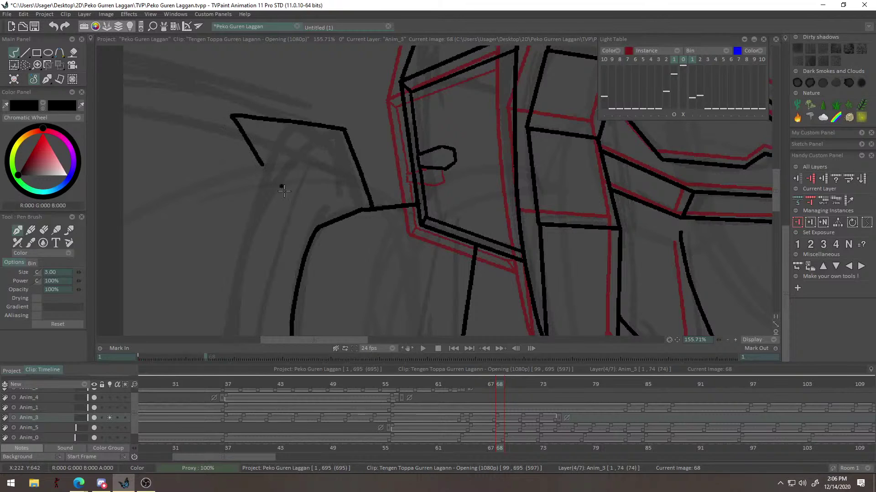
drag(281, 186, 293, 141)
scroll(293, 141, down, 3)
scroll(286, 100, up, 1)
mouse_move(284, 85)
mouse_down()
mouse_move(255, 208)
mouse_move(276, 100)
mouse_move(265, 148)
mouse_move(267, 264)
mouse_up()
key(ctrl+z)
key(ctrl+z)
key(ctrl+z)
Try to ink the fin's inner edge as a straight line rising from the shoulder piece's top edge.
scroll(292, 175, down, 3)
scroll(365, 185, up, 2)
mouse_move(361, 120)
mouse_down()
mouse_move(494, 187)
mouse_move(501, 223)
mouse_up()
scroll(495, 187, up, 3)
scroll(499, 208, up, 1)
key(ctrl+z)
key(ctrl+z)
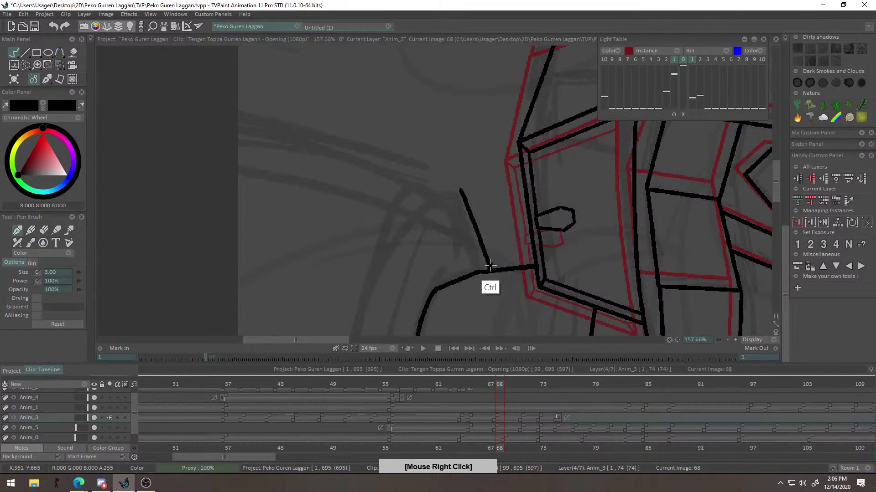
key(ctrl+z)
drag(462, 189, 490, 273)
key(ctrl+z)
key(ctrl+z)
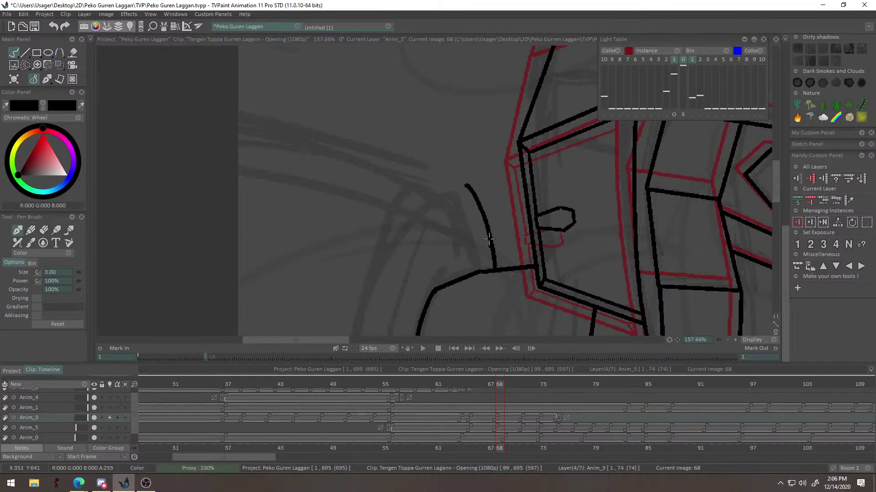
Try to ink the fin's inner edge as a curve that bends outward above the shoulder piece and ends in a point.
mouse_move(466, 185)
mouse_down()
mouse_move(415, 182)
mouse_move(425, 171)
mouse_move(387, 162)
mouse_up()
key(ctrl+z)
key(ctrl+z)
drag(468, 187, 441, 162)
key(ctrl+z)
key(ctrl+z)
key(ctrl+z)
key(ctrl+z)
drag(445, 168, 367, 154)
key(ctrl+z)
drag(445, 168, 341, 161)
key(ctrl+z)
mouse_move(446, 166)
mouse_down()
mouse_move(328, 158)
mouse_move(393, 154)
mouse_move(335, 145)
mouse_move(357, 182)
mouse_up()
key(ctrl+z)
key(ctrl+z)
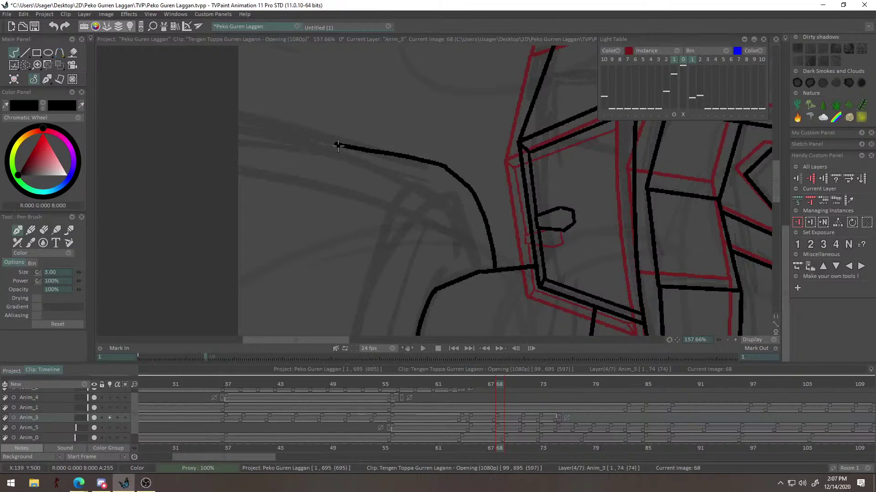
drag(338, 145, 379, 193)
key(ctrl+z)
key(ctrl+z)
mouse_move(338, 146)
mouse_down()
mouse_move(391, 190)
mouse_move(412, 118)
mouse_up()
mouse_move(414, 116)
mouse_down()
mouse_move(374, 169)
mouse_move(464, 128)
mouse_move(419, 182)
mouse_up()
key(ctrl+z)
key(ctrl+z)
key(ctrl+z)
key(ctrl+z)
Try to ink a smaller hooked fin outline with a pointed tip and a long outer side curving down beside the shoulder piece.
mouse_move(488, 234)
mouse_down()
mouse_move(439, 272)
mouse_move(504, 250)
mouse_up()
mouse_move(504, 251)
mouse_down()
mouse_move(498, 262)
mouse_move(521, 259)
mouse_up()
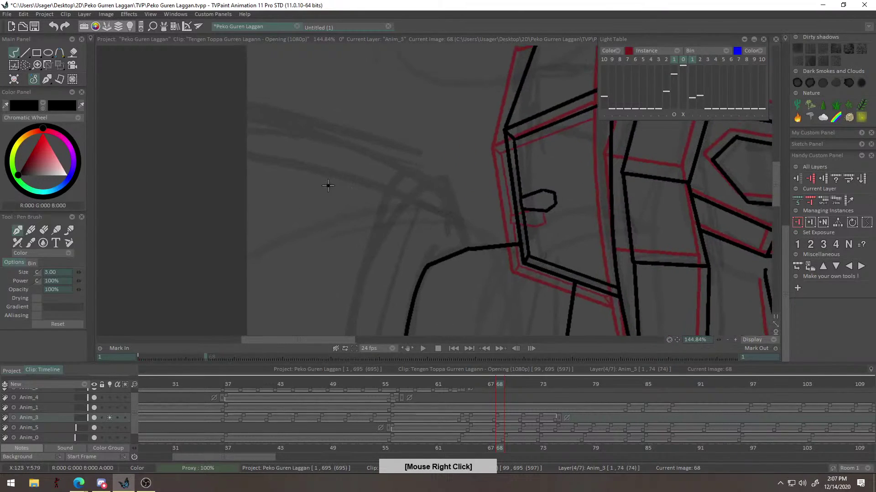
mouse_move(328, 180)
mouse_down()
mouse_move(385, 169)
mouse_move(454, 216)
mouse_up()
key(ctrl+z)
mouse_move(412, 167)
mouse_down()
mouse_move(437, 183)
mouse_move(466, 249)
mouse_up()
mouse_move(326, 183)
mouse_down()
mouse_move(419, 218)
mouse_move(426, 137)
mouse_move(394, 134)
mouse_move(303, 214)
mouse_up()
key(ctrl+z)
scroll(302, 214, down, 2)
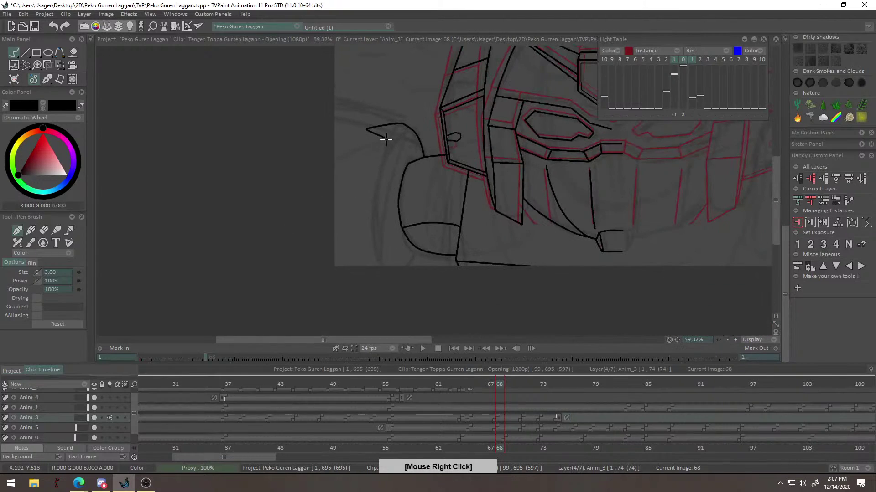
drag(386, 139, 371, 201)
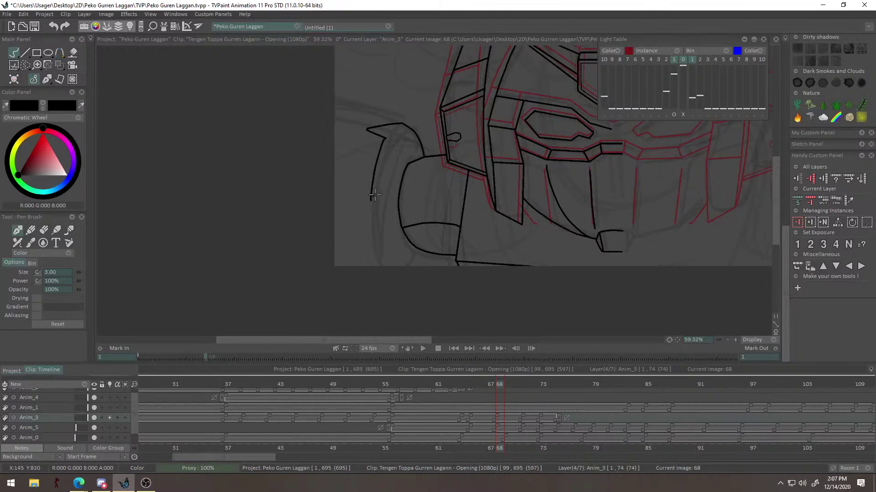
scroll(401, 214, up, 3)
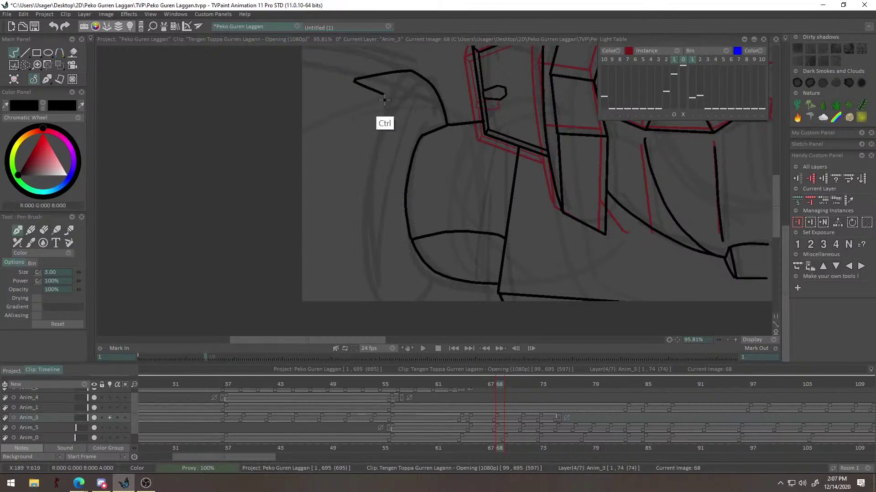
key(ctrl+z)
key(ctrl+z)
key(ctrl+z)
Select the Anim_5 layer and set the drawing colour to light lavender, RGB 183, 180, 222.
key(Down)
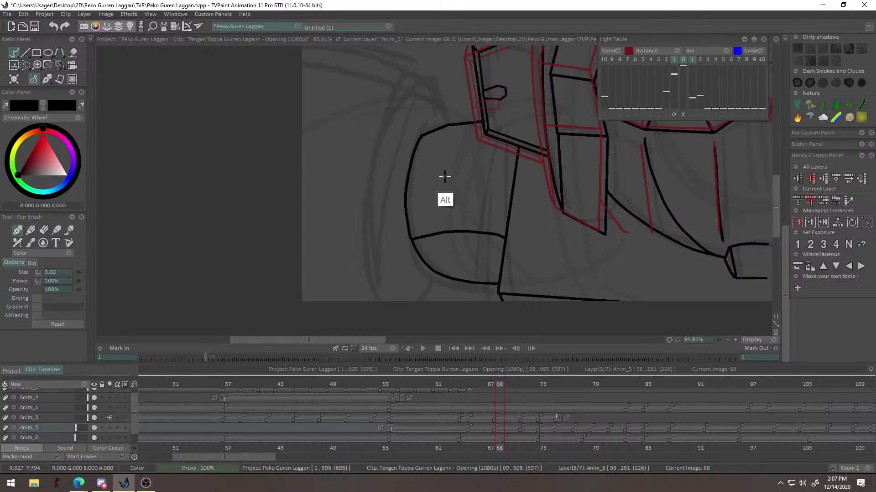
scroll(445, 177, down, 2)
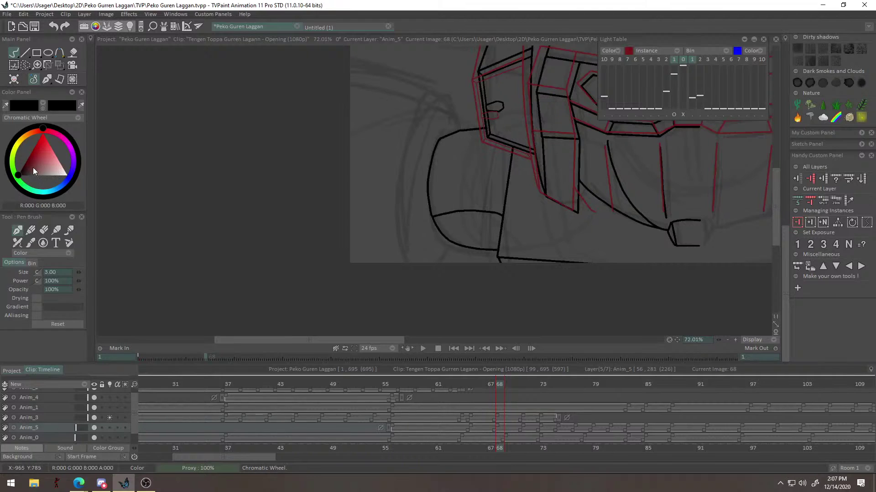
click(49, 171)
click(73, 174)
drag(44, 151, 30, 171)
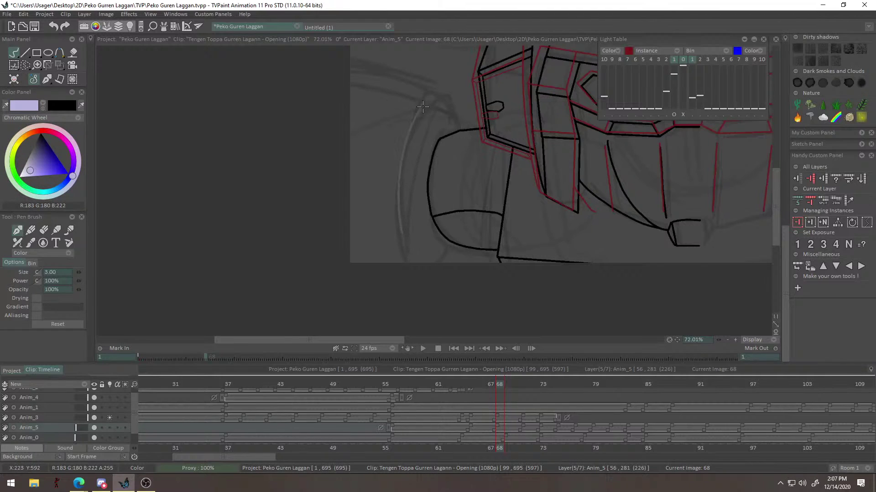
Sketch a tall narrow ellipse overlapping the shoulder piece's outer side, reaching down to the canvas's bottom edge.
mouse_move(412, 239)
mouse_down()
mouse_move(418, 111)
mouse_move(443, 129)
mouse_move(409, 132)
mouse_move(408, 207)
mouse_move(420, 251)
mouse_move(429, 260)
mouse_move(448, 245)
mouse_move(433, 263)
mouse_move(409, 169)
mouse_move(431, 110)
mouse_move(444, 131)
mouse_move(442, 110)
mouse_move(436, 140)
mouse_move(445, 116)
mouse_move(427, 133)
mouse_move(477, 115)
mouse_up()
mouse_move(417, 153)
mouse_down()
mouse_move(440, 90)
mouse_move(456, 220)
mouse_up()
drag(451, 105, 449, 267)
mouse_move(451, 127)
mouse_down()
mouse_move(452, 258)
mouse_move(451, 106)
mouse_move(453, 271)
mouse_up()
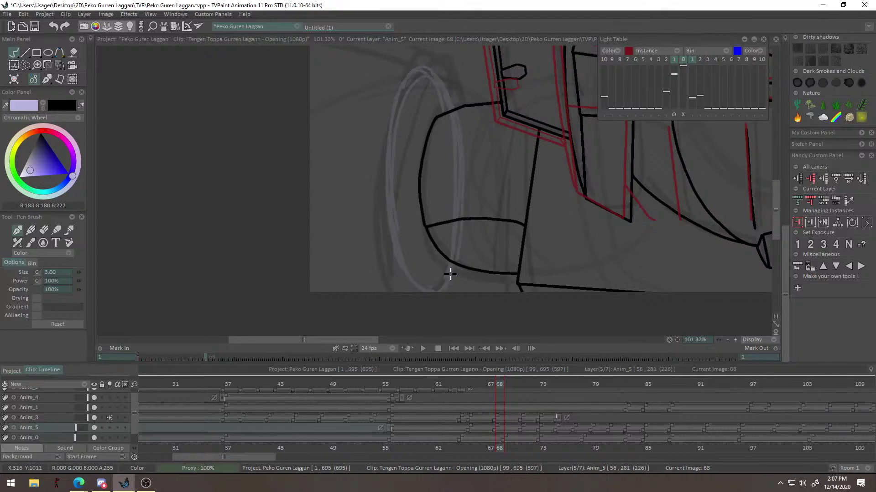
mouse_move(455, 128)
mouse_down()
mouse_move(439, 288)
mouse_move(388, 160)
mouse_move(410, 88)
mouse_move(451, 94)
mouse_move(439, 77)
mouse_move(449, 107)
mouse_move(402, 106)
mouse_move(406, 97)
mouse_move(410, 265)
mouse_move(386, 205)
mouse_move(412, 280)
mouse_move(443, 288)
mouse_move(424, 290)
mouse_move(453, 276)
mouse_up()
Erase the stray strokes at the ellipse's lower end and resketch its outline.
key(e)
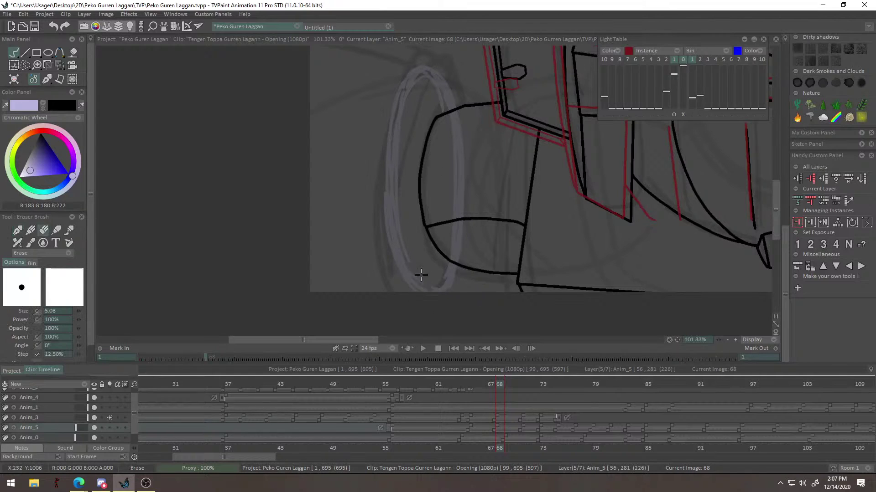
drag(434, 262, 436, 258)
mouse_move(433, 274)
mouse_down()
mouse_move(430, 296)
mouse_move(419, 277)
mouse_move(437, 257)
mouse_move(398, 229)
mouse_move(401, 250)
mouse_move(394, 230)
mouse_move(408, 279)
mouse_move(448, 277)
mouse_up()
key(b)
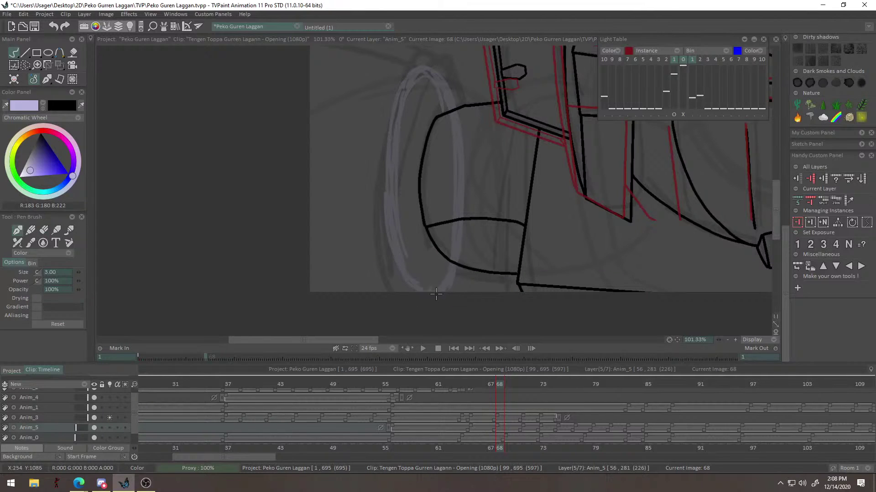
mouse_move(441, 142)
mouse_down()
mouse_move(415, 137)
mouse_move(422, 209)
mouse_move(452, 120)
mouse_move(465, 168)
mouse_move(458, 144)
mouse_up()
drag(429, 224, 432, 158)
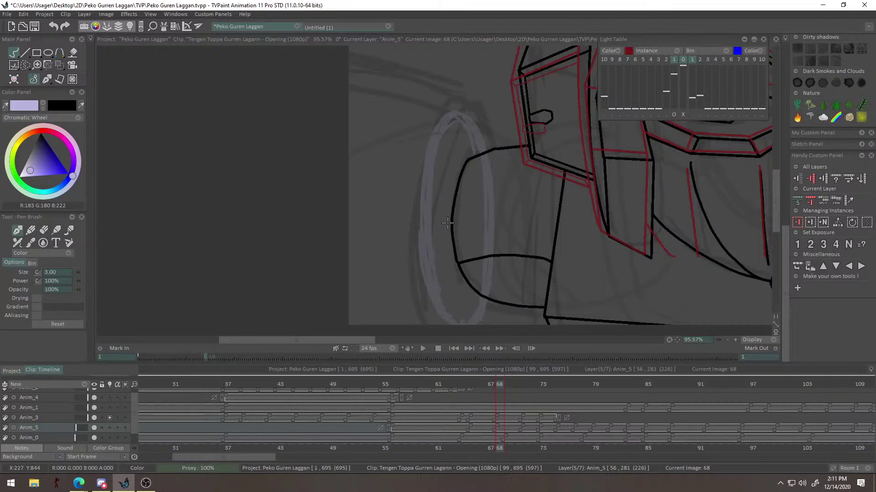
Try to sketch a stroke outward above the ellipse.
alt+right_click(413, 224)
alt+right_click(466, 178)
mouse_move(372, 116)
mouse_down()
mouse_move(429, 100)
mouse_move(422, 93)
mouse_up()
key(ctrl+z)
key(ctrl+z)
alt+right_click(446, 140)
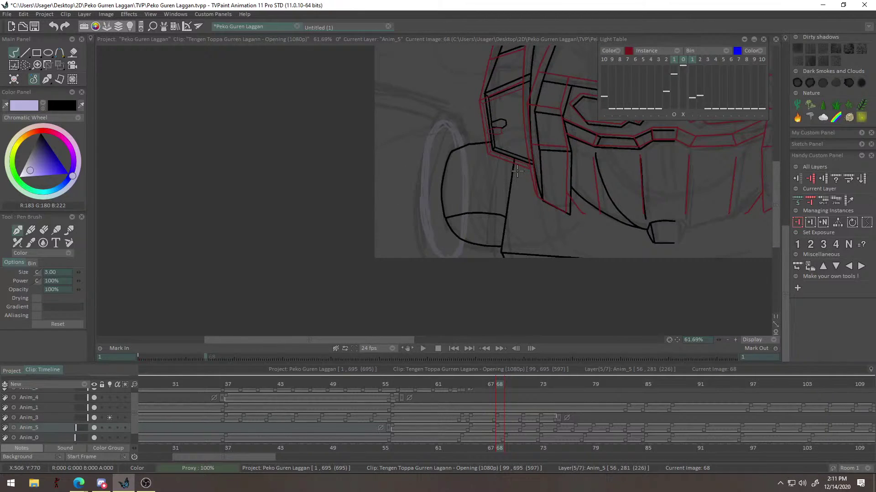
Sketch a long curve outside the ellipse, with a slanted line from its lower end out to the canvas edge.
right_click(434, 180)
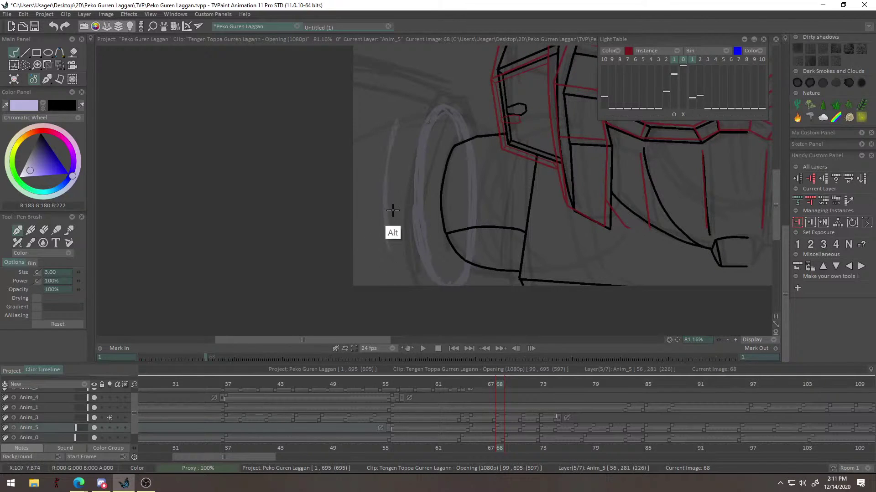
right_click(428, 180)
drag(388, 216, 391, 273)
key(ctrl+z)
mouse_move(385, 220)
mouse_down()
mouse_move(338, 235)
mouse_move(371, 275)
mouse_up()
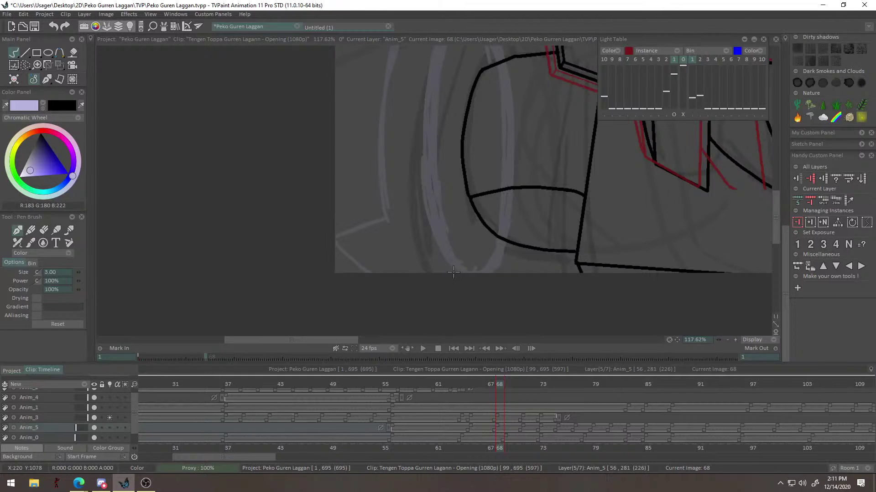
key(ctrl+z)
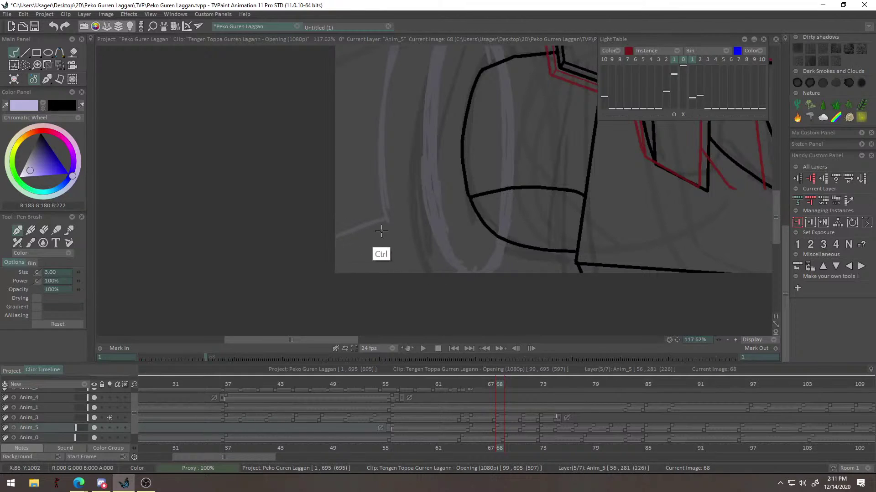
key(ctrl+z)
drag(388, 220, 334, 256)
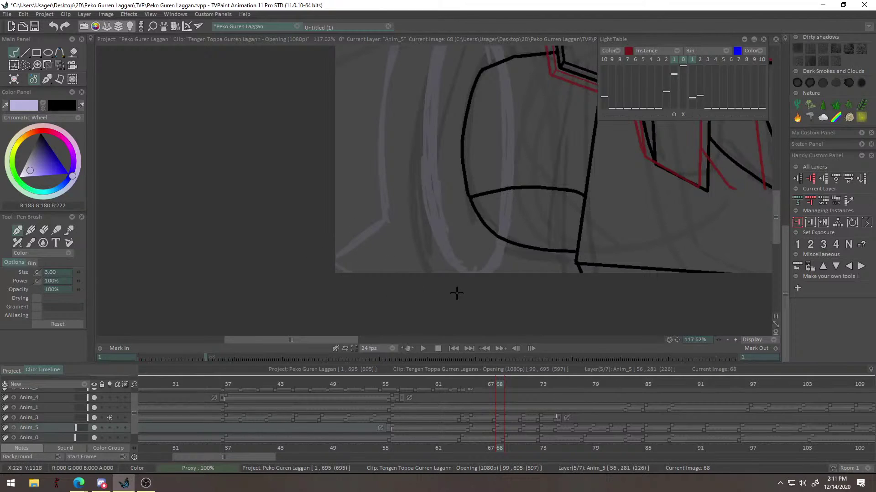
Sketch a second long curve between the outer curve and the ellipse, arching over the ellipse's top.
key(ctrl+z)
mouse_move(349, 268)
mouse_down()
mouse_move(386, 273)
mouse_move(444, 257)
mouse_move(397, 266)
mouse_up()
key(ctrl+z)
key(e)
drag(389, 145, 382, 238)
key(e)
drag(390, 141, 380, 243)
key(ctrl+z)
mouse_move(390, 138)
mouse_down()
mouse_move(375, 255)
mouse_move(393, 287)
mouse_up()
key(ctrl+z)
drag(391, 184, 393, 276)
mouse_move(387, 206)
mouse_down()
mouse_move(396, 148)
mouse_move(389, 216)
mouse_move(399, 130)
mouse_up()
drag(397, 334, 394, 292)
mouse_move(408, 180)
mouse_down()
mouse_move(407, 208)
mouse_move(485, 149)
mouse_move(407, 104)
mouse_move(351, 178)
mouse_move(356, 118)
mouse_move(410, 110)
mouse_move(437, 143)
mouse_up()
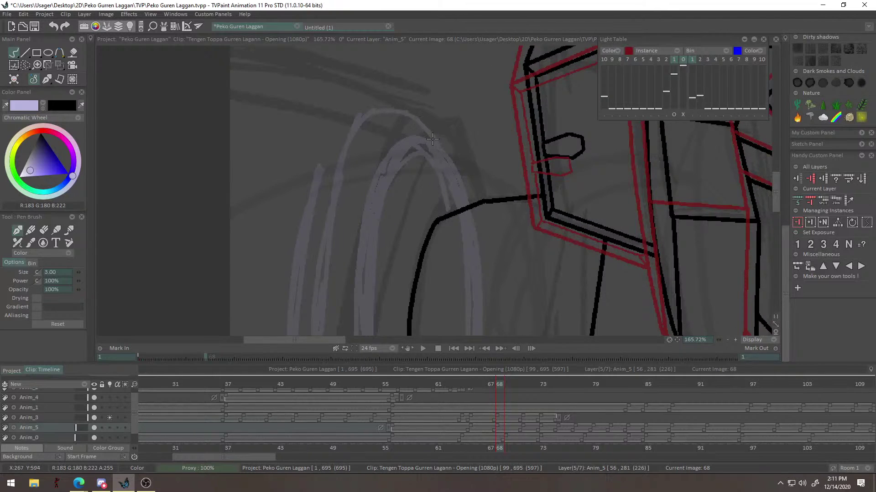
Sketch a pointed fin above the outer curve, with a nearly flat top edge and a slanted edge down to the curve's upper end.
drag(355, 139, 341, 179)
drag(387, 160, 416, 163)
mouse_move(399, 112)
mouse_down()
mouse_move(312, 122)
mouse_move(389, 107)
mouse_move(315, 105)
mouse_move(281, 109)
mouse_up()
key(ctrl+z)
drag(291, 115, 340, 174)
drag(296, 111, 343, 171)
drag(274, 102, 400, 107)
drag(297, 108, 379, 126)
key(ctrl+z)
key(ctrl+z)
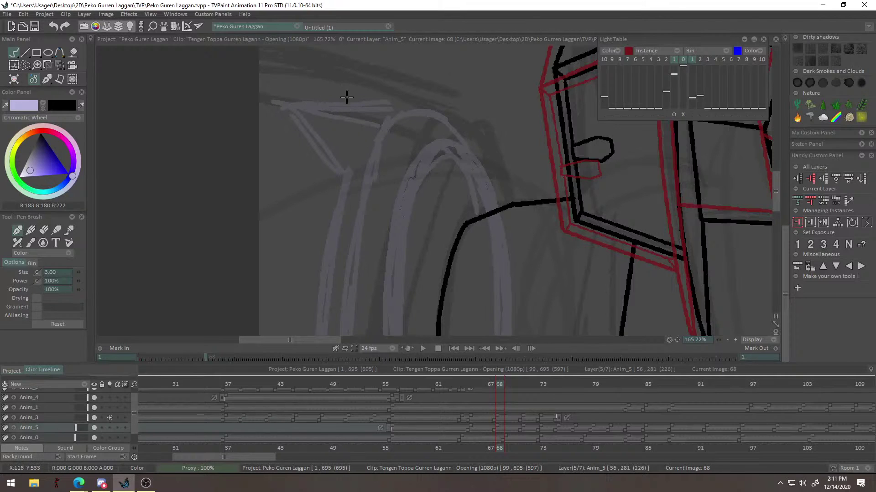
Reinforce the fin's top edge from its tip to the arch and its slanted edge down to the outer curve.
drag(368, 85, 403, 196)
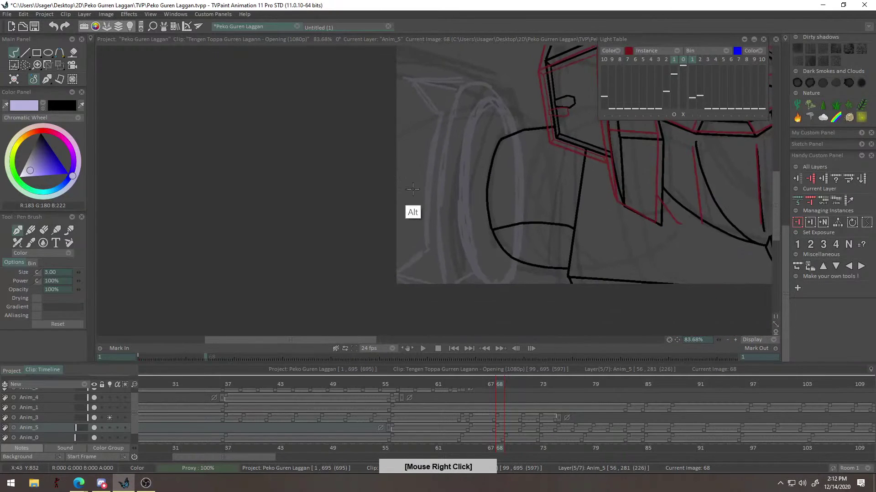
drag(521, 196, 481, 241)
drag(499, 139, 473, 332)
mouse_move(452, 204)
mouse_down()
mouse_move(444, 259)
mouse_move(511, 254)
mouse_up()
key(e)
key(b)
drag(238, 232, 342, 225)
mouse_move(244, 232)
mouse_down()
mouse_move(430, 238)
mouse_move(225, 230)
mouse_move(306, 218)
mouse_move(375, 301)
mouse_up()
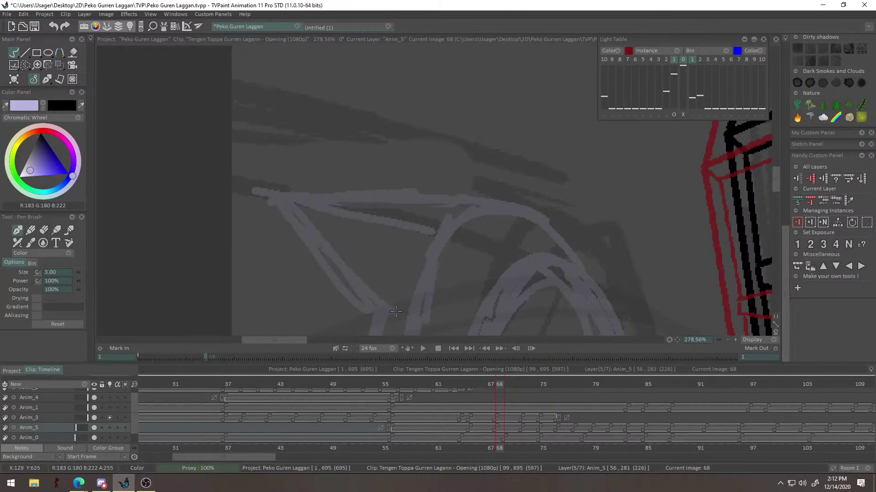
Sketch a short connecting line from the fin's inner edge across the arch to the top of the ellipse.
drag(384, 241, 400, 113)
mouse_move(350, 148)
mouse_down()
mouse_move(256, 240)
mouse_move(482, 120)
mouse_up()
scroll(351, 239, down, 7)
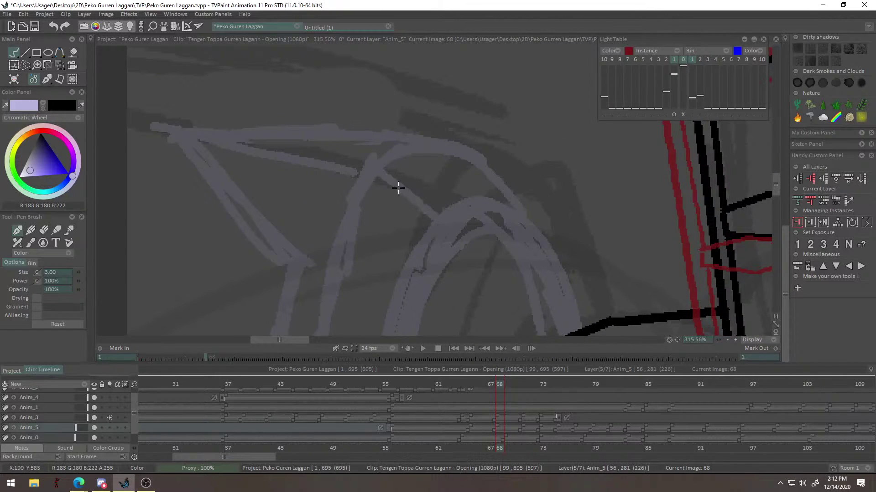
drag(363, 173, 205, 144)
drag(400, 227, 393, 150)
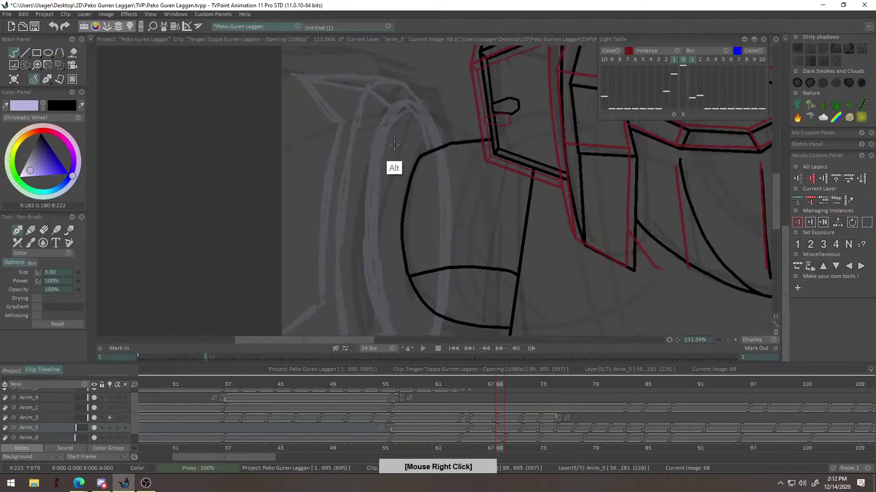
drag(413, 93, 409, 36)
mouse_move(406, 159)
mouse_down()
mouse_move(355, 228)
mouse_move(428, 309)
mouse_move(354, 283)
mouse_up()
Clean up the ellipse's outer side with the eraser and redraw it as one smoother curve.
key(e)
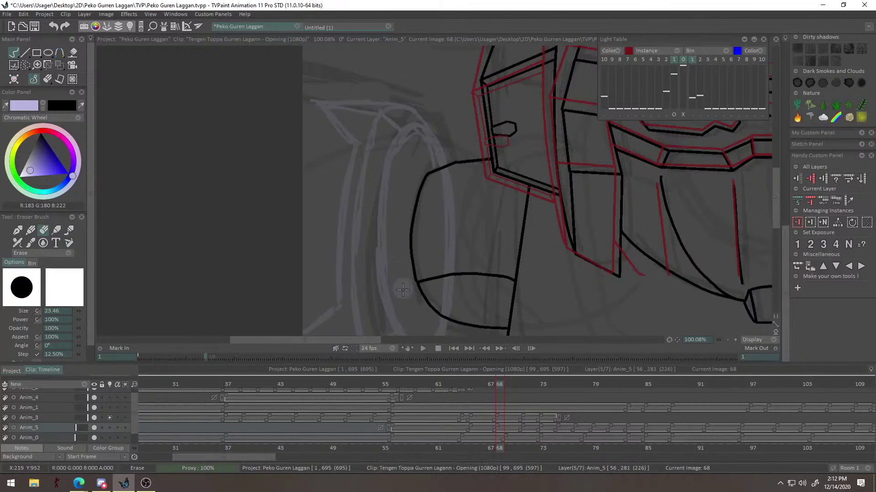
key(b)
mouse_move(401, 148)
mouse_down()
mouse_move(387, 202)
mouse_move(387, 288)
mouse_up()
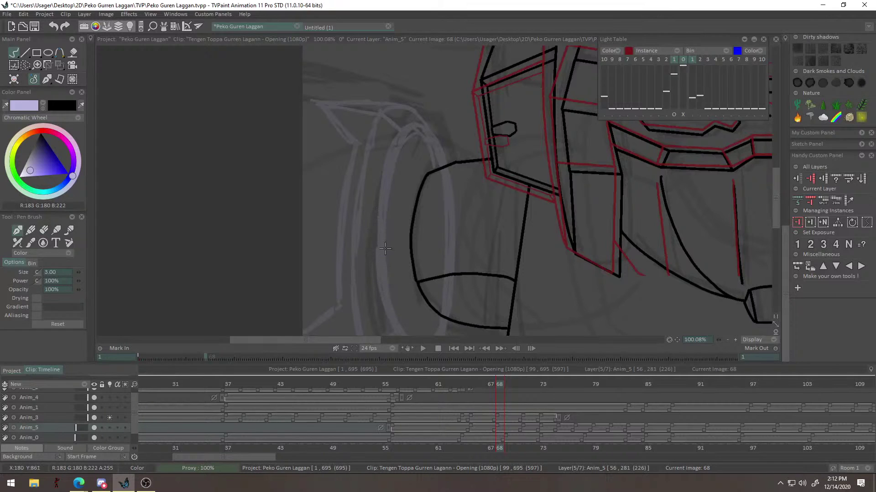
drag(391, 175, 393, 143)
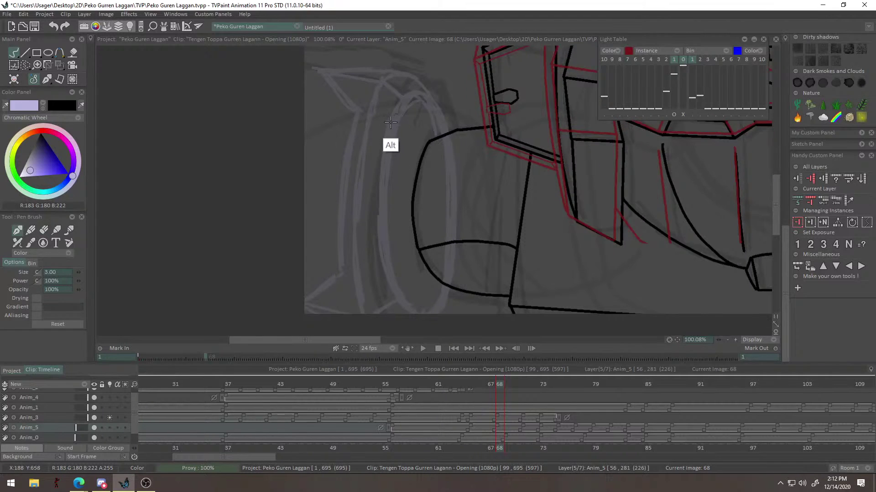
Erase the doubled strokes of the outer curve and redraw it from the fin's lower corner to the bottom slanted line.
key(e)
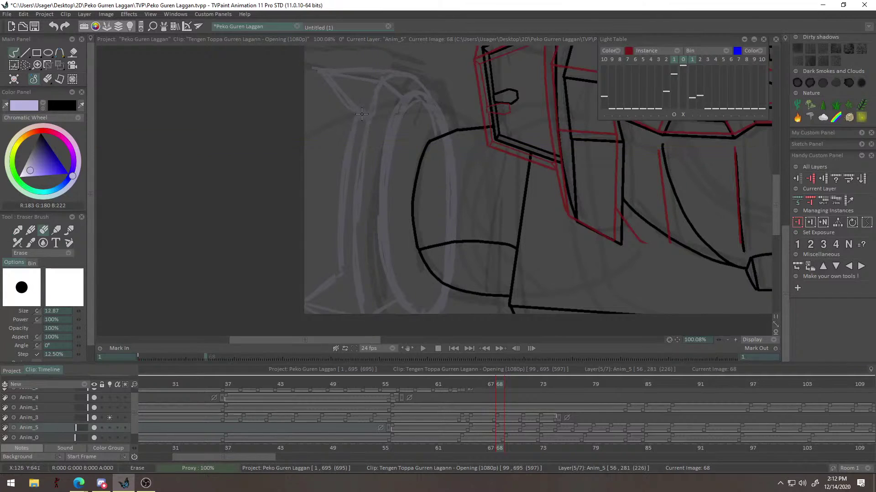
key(e)
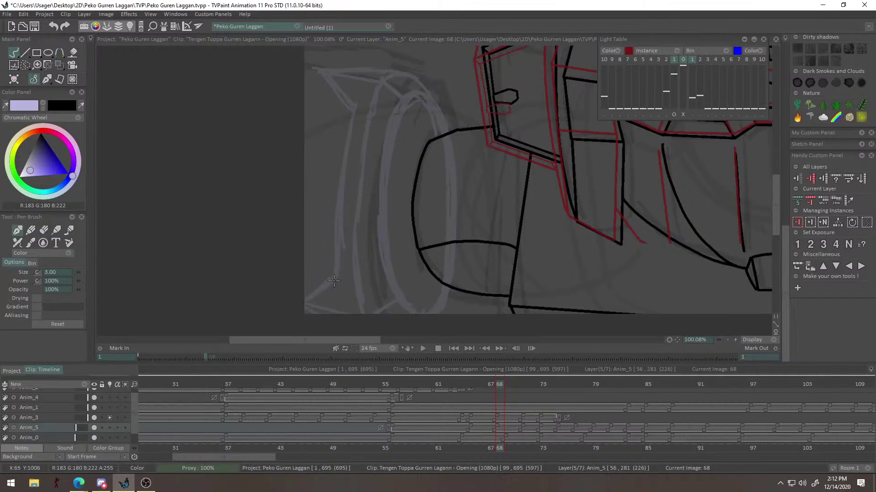
key(e)
key(e)
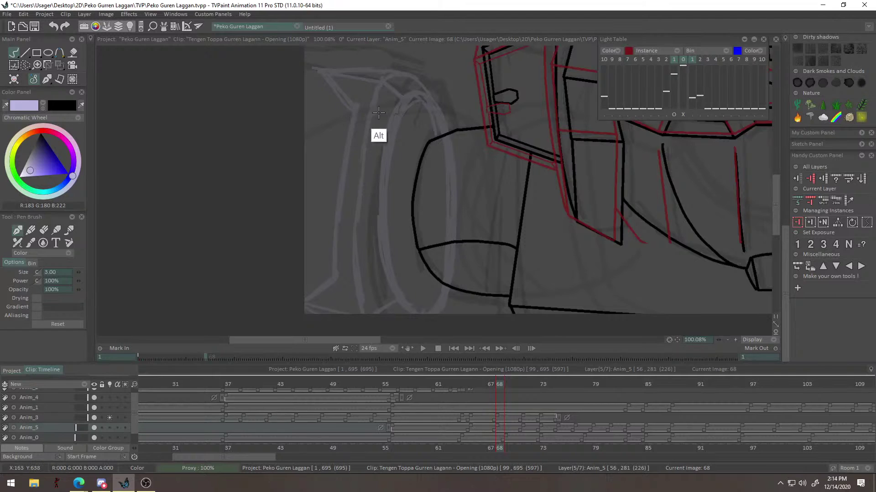
Sketch a more bowed line over the outer curve, from the fin's lower corner downward.
drag(378, 112, 412, 101)
drag(357, 170, 351, 145)
mouse_move(338, 82)
mouse_down()
mouse_move(318, 270)
mouse_move(341, 87)
mouse_move(316, 227)
mouse_move(320, 290)
mouse_move(311, 205)
mouse_move(338, 80)
mouse_move(315, 232)
mouse_up()
key(ctrl+z)
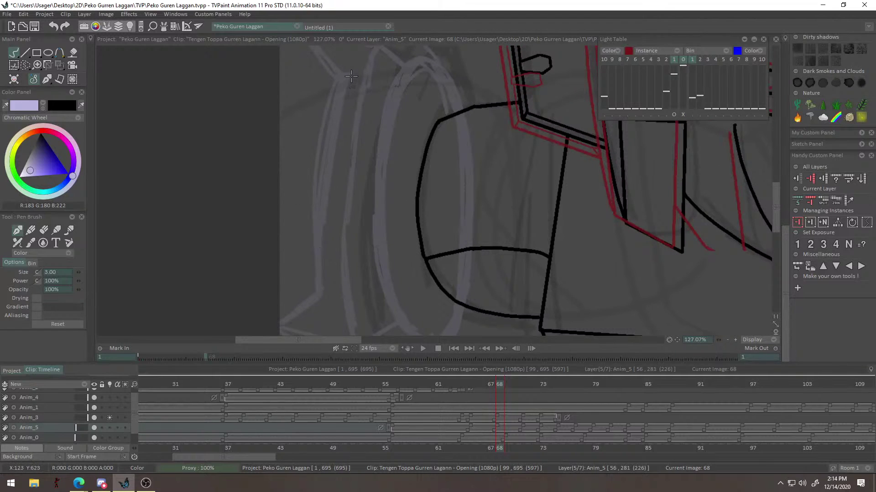
alt+right_click(342, 129)
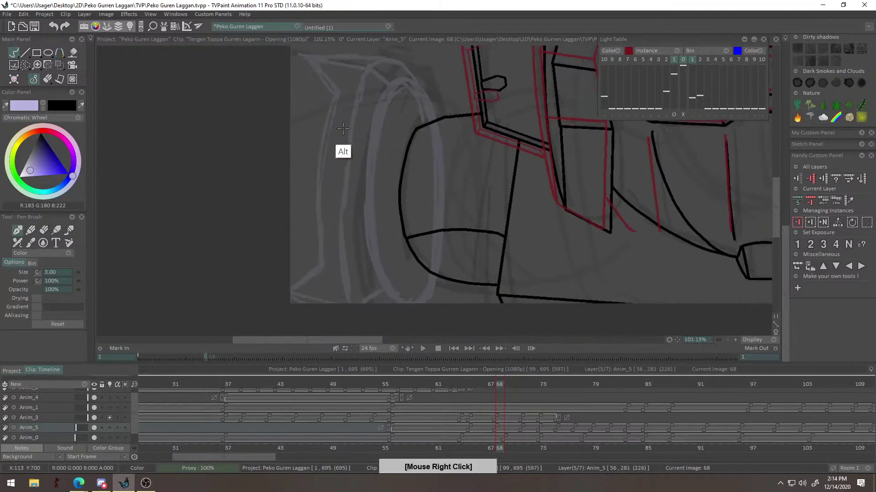
Clean up the fin's lower corner and the top of the outer curve with the eraser and pen.
drag(342, 129, 324, 109)
mouse_move(334, 54)
mouse_down()
mouse_move(310, 180)
mouse_move(330, 209)
mouse_move(336, 182)
mouse_move(303, 194)
mouse_move(297, 175)
mouse_up()
key(e)
key(e)
key(e)
drag(273, 109, 288, 141)
mouse_move(264, 104)
mouse_down()
mouse_move(315, 103)
mouse_move(306, 121)
mouse_up()
key(e)
mouse_move(264, 103)
mouse_down()
mouse_move(245, 201)
mouse_move(286, 113)
mouse_move(337, 95)
mouse_move(292, 56)
mouse_move(286, 96)
mouse_move(272, 79)
mouse_move(277, 104)
mouse_move(286, 85)
mouse_move(265, 122)
mouse_move(278, 80)
mouse_up()
key(e)
key(ctrl+z)
key(ctrl+z)
key(b)
right_click(293, 90)
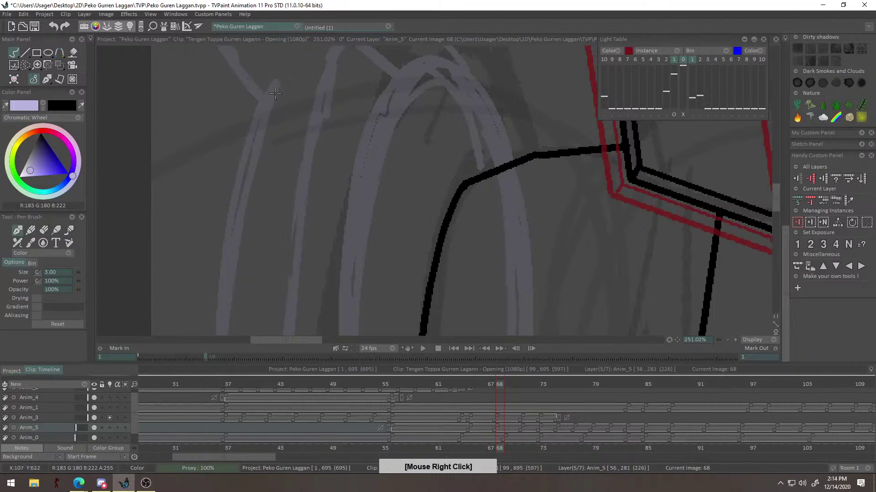
scroll(258, 150, down, 5)
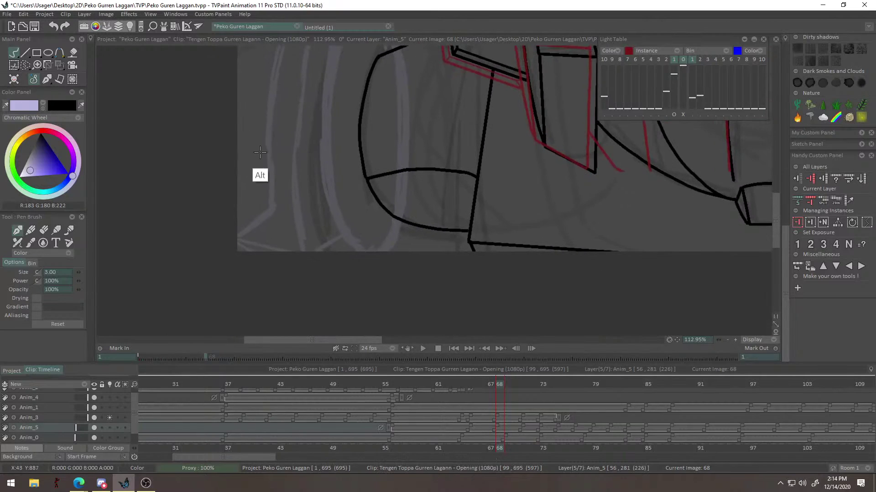
Tidy the lower part of the second curve and extend it down to the canvas's bottom edge.
drag(278, 137, 265, 245)
mouse_move(344, 171)
mouse_down()
mouse_move(354, 105)
mouse_move(329, 176)
mouse_up()
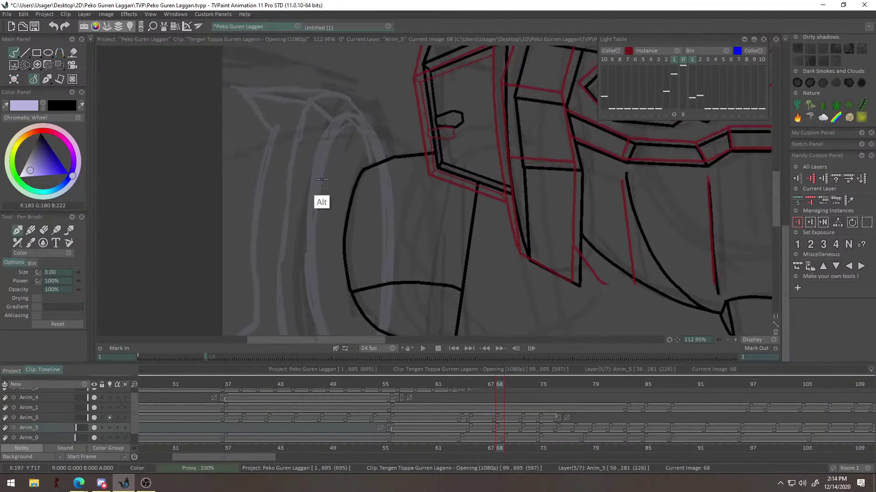
key(e)
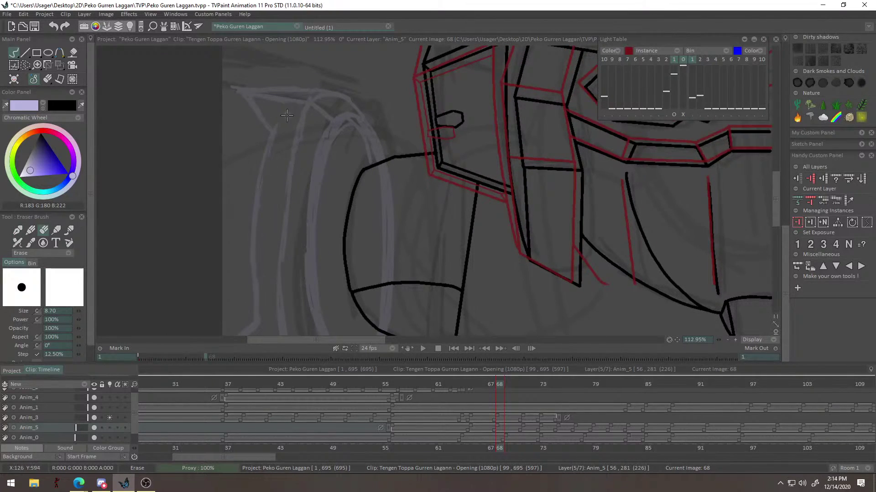
key(b)
mouse_move(269, 247)
mouse_down()
mouse_move(280, 173)
mouse_move(292, 162)
mouse_up()
key(e)
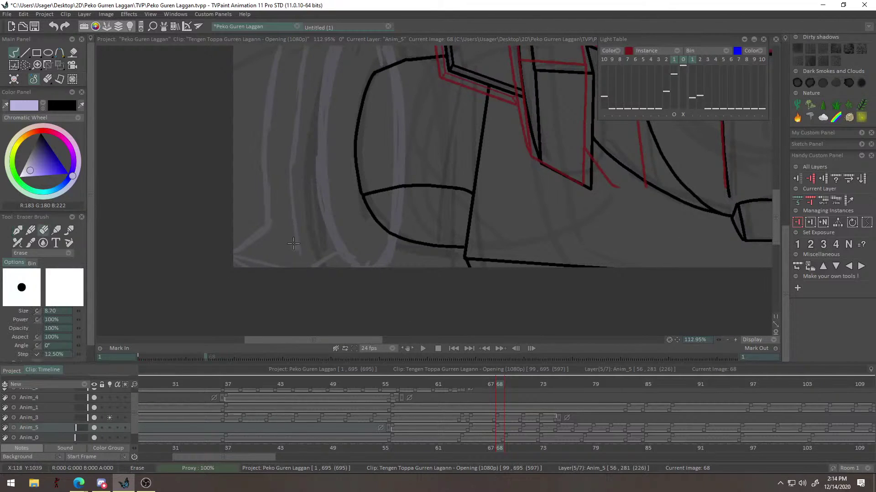
key(b)
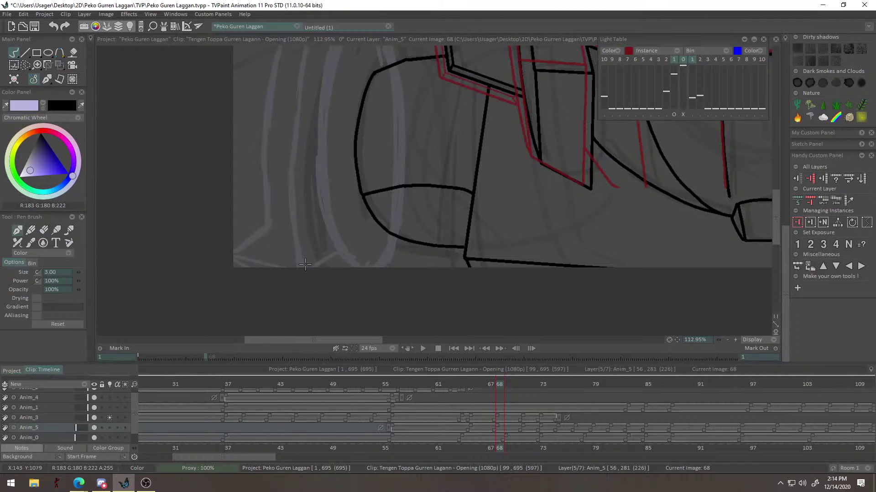
Sketch the ellipse's rounded bottom to join its two sides just above the canvas's bottom edge.
drag(354, 188, 480, 270)
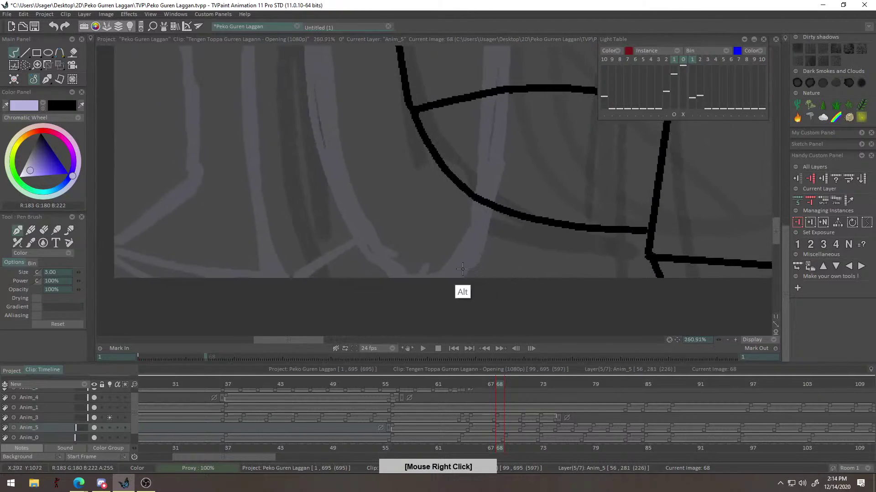
mouse_move(254, 307)
mouse_down()
mouse_move(367, 289)
mouse_move(326, 258)
mouse_move(368, 149)
mouse_up()
mouse_move(380, 195)
mouse_down()
mouse_move(436, 232)
mouse_move(371, 219)
mouse_move(318, 293)
mouse_up()
right_click(371, 219)
drag(381, 148, 329, 290)
mouse_move(380, 85)
mouse_down()
mouse_move(343, 250)
mouse_move(329, 228)
mouse_move(299, 230)
mouse_up()
drag(345, 191, 360, 191)
right_click(335, 219)
drag(332, 221, 319, 251)
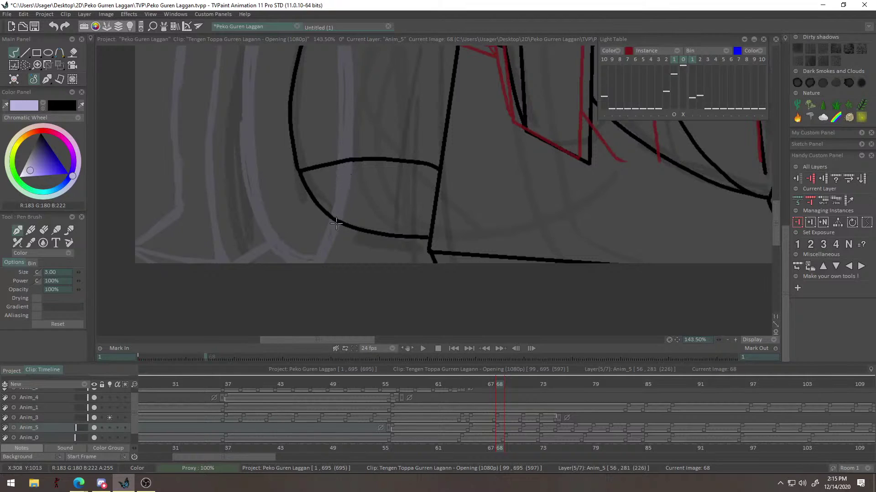
Erase the doubled strokes around the ellipse's top and along its upper side nearest the head.
drag(420, 110, 409, 253)
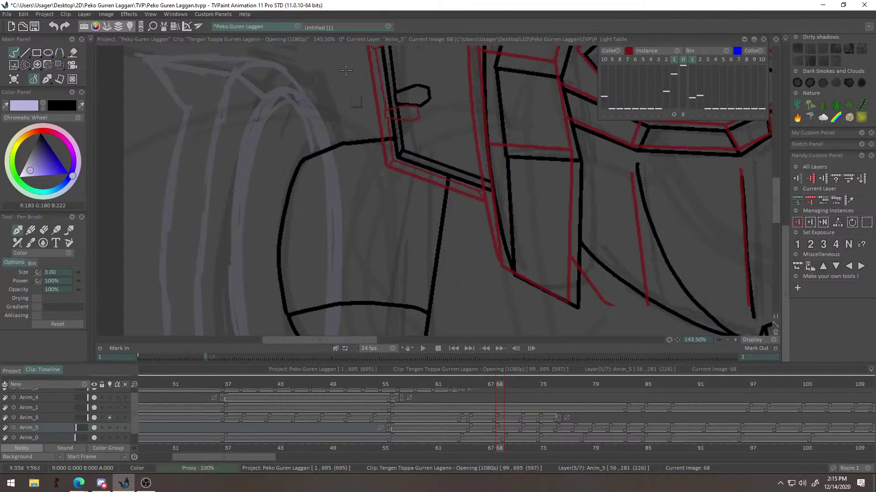
mouse_move(379, 167)
mouse_down()
mouse_move(385, 105)
mouse_move(355, 157)
mouse_move(336, 157)
mouse_move(397, 69)
mouse_move(401, 98)
mouse_move(365, 151)
mouse_move(387, 155)
mouse_move(392, 147)
mouse_up()
mouse_move(391, 93)
mouse_down()
mouse_move(394, 159)
mouse_move(396, 116)
mouse_move(417, 101)
mouse_up()
key(e)
drag(321, 150, 355, 207)
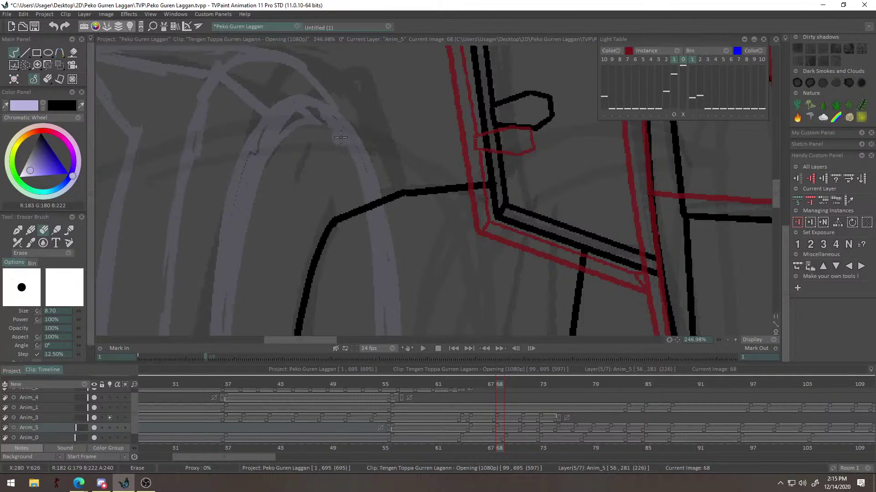
drag(365, 194, 273, 255)
drag(351, 212, 379, 150)
mouse_move(418, 88)
mouse_down()
mouse_move(396, 150)
mouse_move(399, 136)
mouse_up()
Lasso the whole shoulder ring sketch, shorten it slightly from its upper edge and shift it up a little.
click(25, 64)
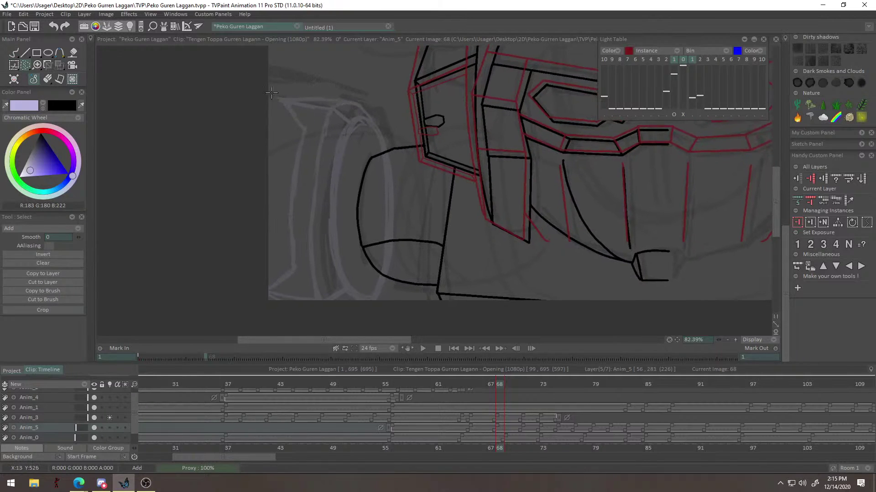
drag(324, 335, 264, 314)
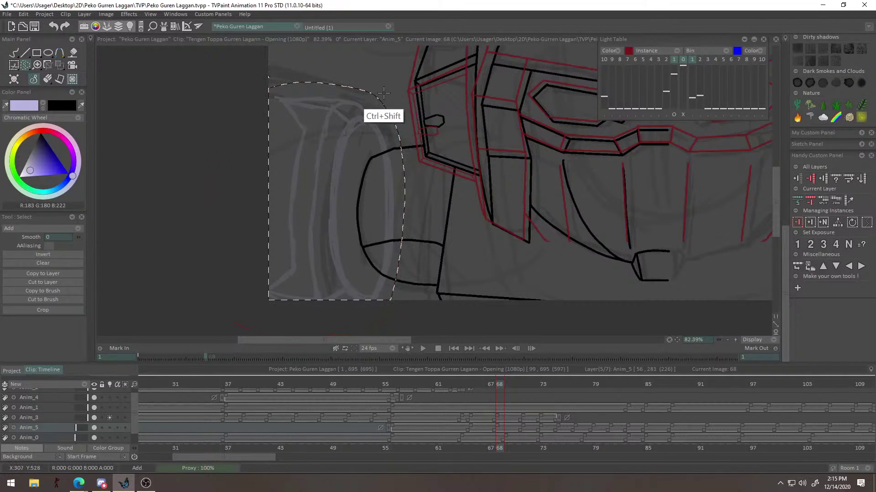
key(ctrl+shift+t)
drag(337, 76, 338, 88)
drag(329, 154, 329, 148)
key(Return)
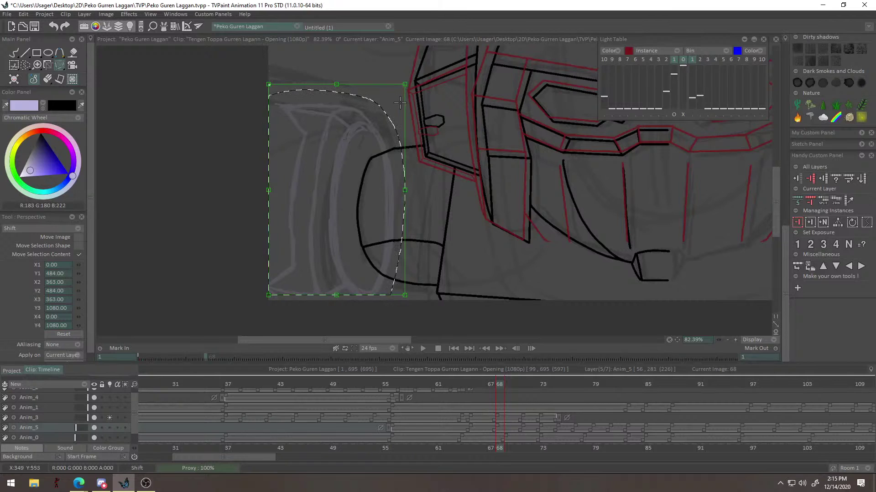
Clear the selection and sketch in the connecting lines along the ring's bottom edge.
key(b)
key(ctrl+d)
drag(365, 223, 384, 162)
drag(369, 196, 481, 175)
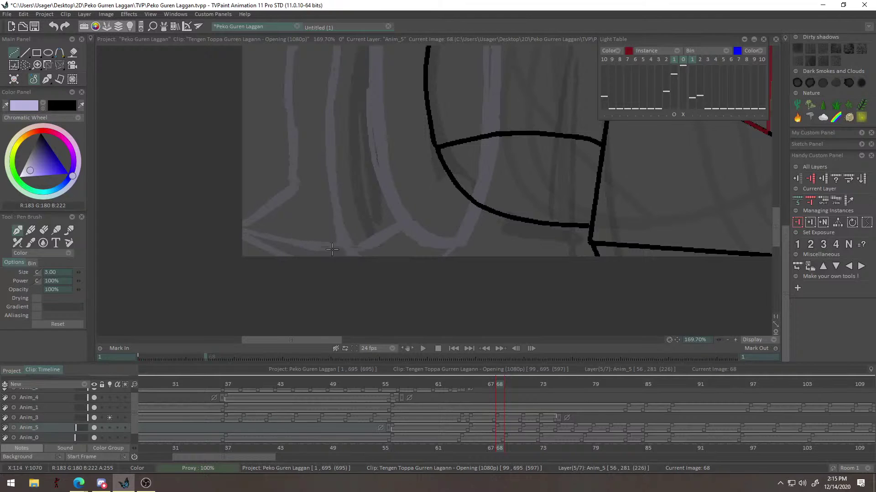
drag(402, 229, 365, 261)
drag(430, 198, 389, 247)
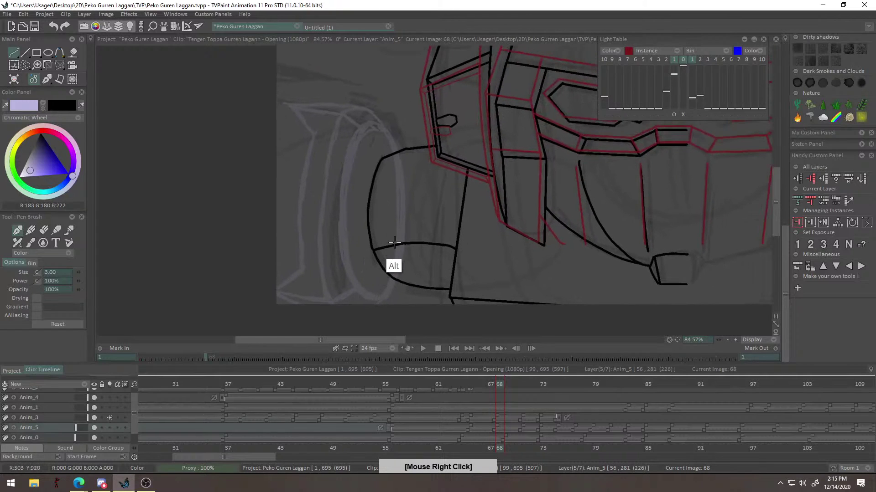
Extend the fin's pointed tip out to the canvas's side edge in the rough sketch.
drag(434, 195, 394, 249)
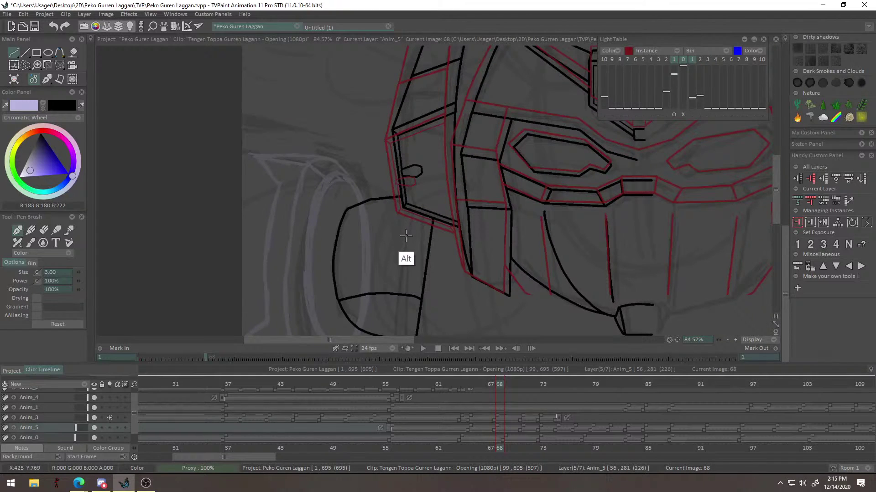
mouse_move(340, 239)
alt+mouse_down()
mouse_move(351, 171)
mouse_move(360, 166)
alt+mouse_up()
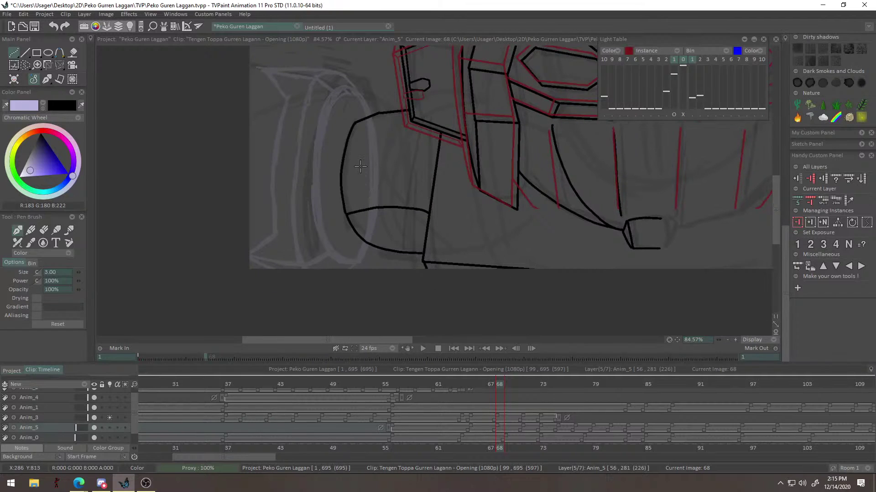
alt+drag(373, 250, 430, 217)
alt+drag(341, 290, 354, 262)
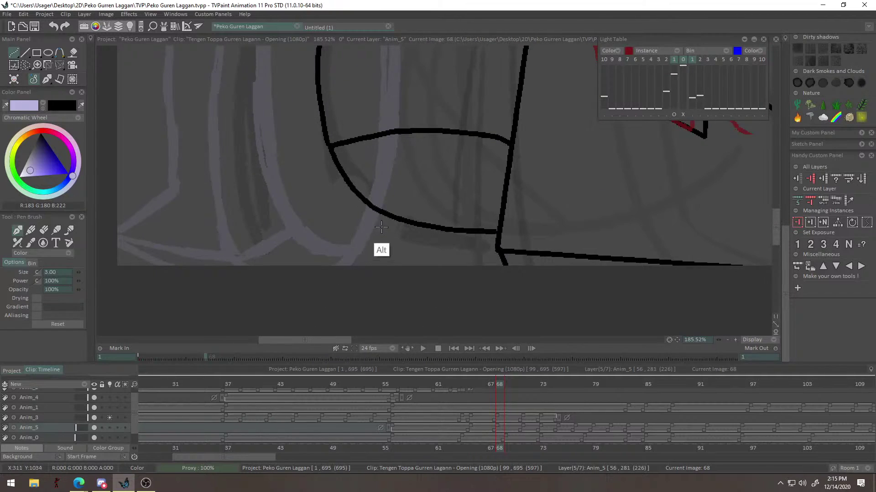
alt+drag(381, 227, 370, 201)
alt+drag(318, 127, 274, 164)
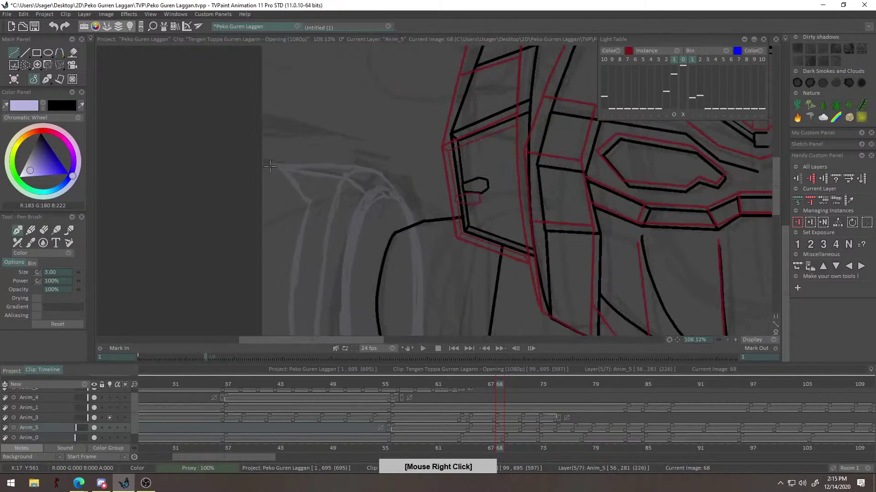
Make Anim_3 the active layer and swap the drawing color to black.
key(Up)
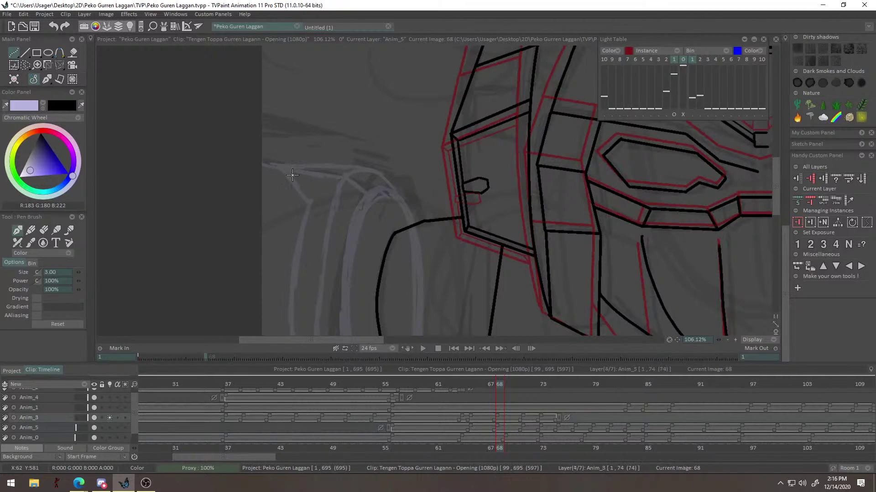
click(43, 109)
alt+drag(407, 143, 422, 172)
alt+drag(319, 150, 356, 132)
Ink the slanted line from the canvas's side edge down toward the top of the shoulder ring, retrying until it is clean.
mouse_move(250, 179)
mouse_down()
mouse_move(322, 207)
mouse_move(303, 198)
mouse_up()
key(ctrl+z)
key(ctrl+z)
alt+drag(412, 250, 434, 170)
alt+drag(443, 231, 455, 149)
alt+drag(406, 176, 403, 260)
alt+drag(472, 239, 456, 145)
alt+drag(456, 145, 426, 243)
alt+drag(390, 211, 348, 230)
alt+right_click(411, 163)
key(ctrl+z)
mouse_move(286, 153)
alt+mouse_down()
mouse_move(283, 180)
mouse_move(358, 179)
alt+mouse_up()
drag(183, 153, 371, 196)
key(ctrl+z)
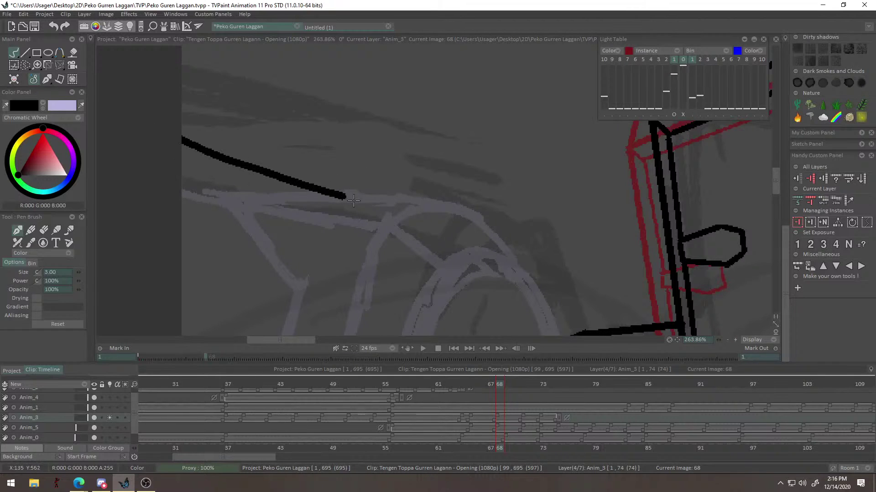
Ink the ring's horizontal top edge from the fin's tip past the slanted line to the start of the arch.
alt+drag(419, 217, 428, 143)
alt+drag(440, 192, 485, 203)
mouse_move(397, 223)
alt+mouse_down()
mouse_move(396, 257)
mouse_move(488, 259)
alt+mouse_up()
mouse_move(261, 247)
mouse_down()
mouse_move(445, 243)
mouse_move(269, 240)
mouse_move(500, 243)
mouse_up()
key(ctrl+z)
key(ctrl+z)
mouse_move(553, 262)
mouse_down()
mouse_move(404, 101)
mouse_move(387, 143)
mouse_move(279, 131)
mouse_move(339, 102)
mouse_up()
mouse_move(281, 75)
alt+mouse_down()
mouse_move(342, 110)
mouse_move(327, 125)
mouse_move(422, 228)
mouse_move(435, 265)
alt+mouse_up()
Ink the arch's curve from the end of the horizontal top edge down to the ellipse, redoing the stroke until it fits.
key(ctrl+z)
mouse_move(318, 114)
mouse_down()
mouse_move(454, 303)
mouse_move(365, 154)
mouse_move(400, 197)
mouse_move(395, 206)
mouse_move(387, 176)
mouse_up()
key(ctrl+z)
key(ctrl+z)
key(ctrl+z)
key(ctrl+z)
key(ctrl+z)
mouse_move(314, 115)
mouse_down()
mouse_move(398, 204)
mouse_move(392, 172)
mouse_up()
key(ctrl+z)
drag(308, 83, 394, 171)
key(ctrl+z)
mouse_move(308, 83)
mouse_down()
mouse_move(402, 177)
mouse_move(340, 106)
mouse_move(391, 167)
mouse_up()
key(ctrl+z)
key(ctrl+z)
key(ctrl+z)
key(ctrl+z)
drag(305, 72, 391, 158)
key(ctrl+z)
drag(305, 72, 384, 161)
alt+right_click(358, 132)
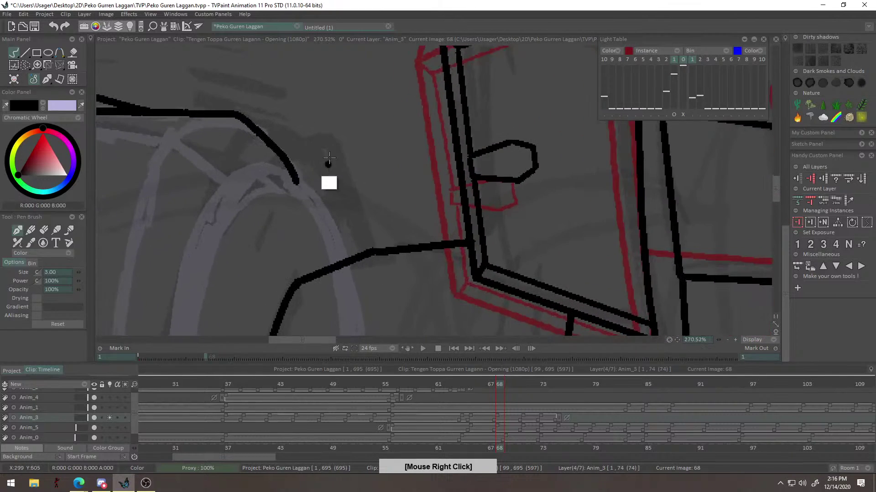
Redraw the arch's lower curve and carry it down to the upper edge of the rounded arm joint.
key(ctrl+z)
mouse_move(246, 77)
mouse_down()
mouse_move(320, 144)
mouse_move(349, 249)
mouse_move(322, 157)
mouse_move(350, 221)
mouse_move(326, 165)
mouse_move(349, 226)
mouse_move(333, 185)
mouse_move(342, 228)
mouse_up()
key(ctrl+z)
key(ctrl+z)
key(ctrl+z)
key(ctrl+z)
alt+right_click(324, 144)
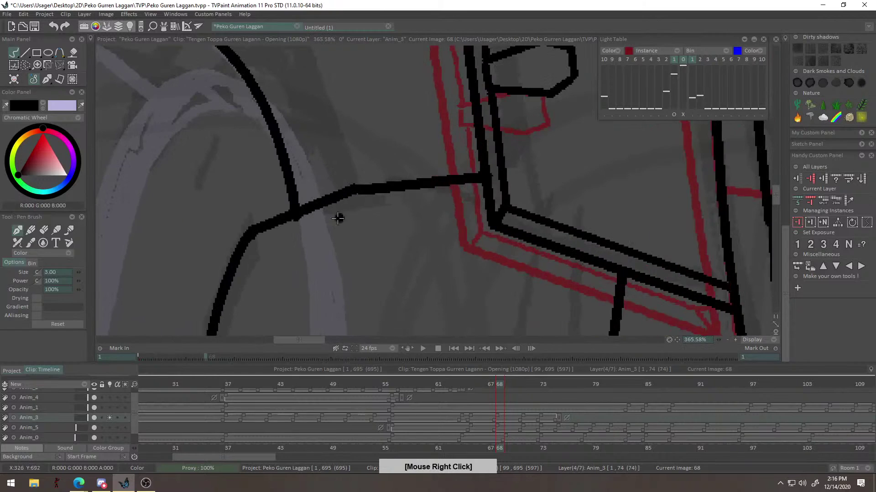
alt+right_click(293, 238)
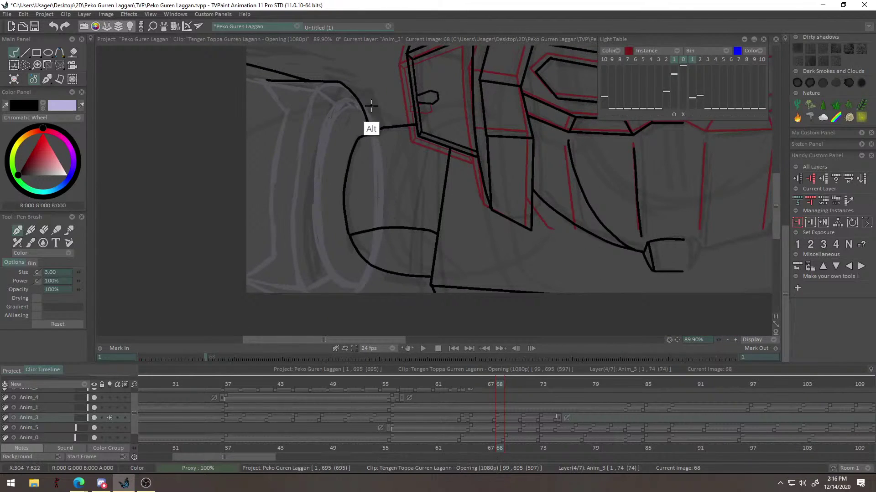
Ink the ellipse's outline from the arch around its outer side to the canvas's bottom edge, redoing uneven strokes.
alt+right_click(357, 101)
drag(392, 93, 375, 136)
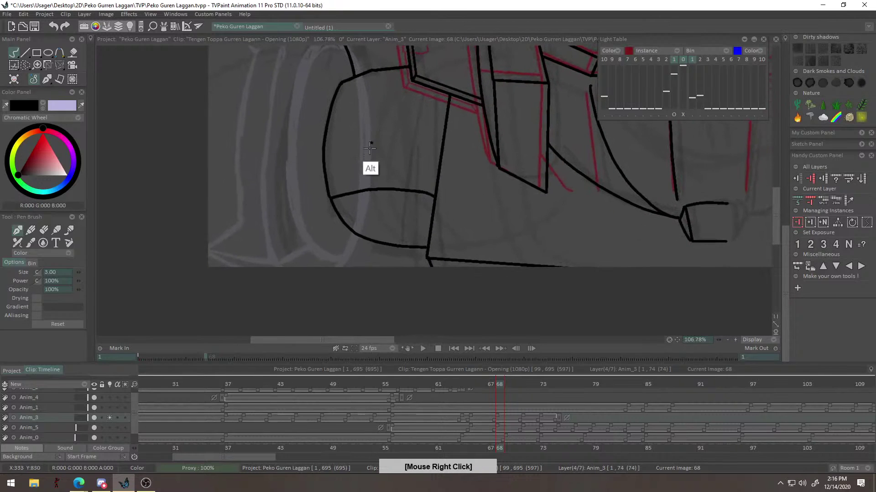
drag(352, 233, 423, 234)
drag(381, 222, 346, 285)
key(ctrl+z)
key(ctrl+z)
mouse_move(380, 223)
mouse_down()
mouse_move(330, 276)
mouse_move(357, 220)
mouse_move(343, 246)
mouse_move(416, 203)
mouse_move(423, 171)
mouse_move(372, 173)
mouse_move(401, 163)
mouse_move(393, 144)
mouse_up()
mouse_move(360, 108)
mouse_down()
mouse_move(351, 100)
mouse_move(326, 112)
mouse_move(303, 162)
mouse_move(305, 152)
mouse_move(314, 272)
mouse_move(306, 224)
mouse_move(334, 109)
mouse_move(323, 318)
mouse_up()
key(ctrl+z)
key(ctrl+z)
key(ctrl+z)
key(ctrl+z)
key(ctrl+z)
key(ctrl+z)
mouse_move(355, 214)
mouse_down()
mouse_move(381, 113)
mouse_move(363, 214)
mouse_up()
drag(332, 243, 360, 281)
key(ctrl+z)
key(ctrl+z)
drag(370, 219, 419, 230)
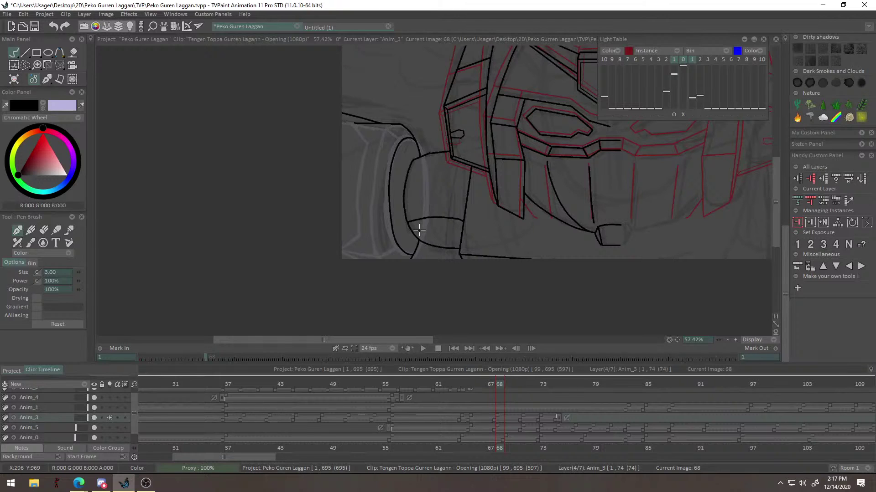
Touch up and smooth the inked corner where the ring's horizontal top edge bends into the arch.
drag(457, 142, 549, 104)
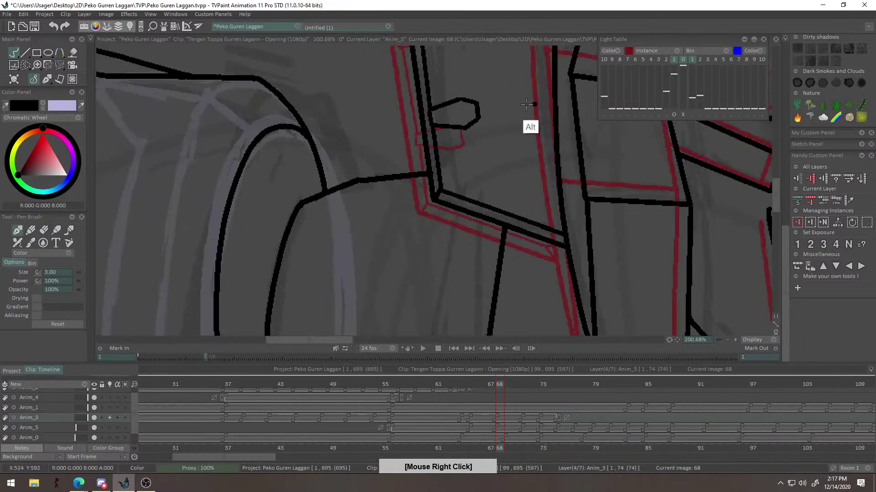
drag(359, 127, 456, 212)
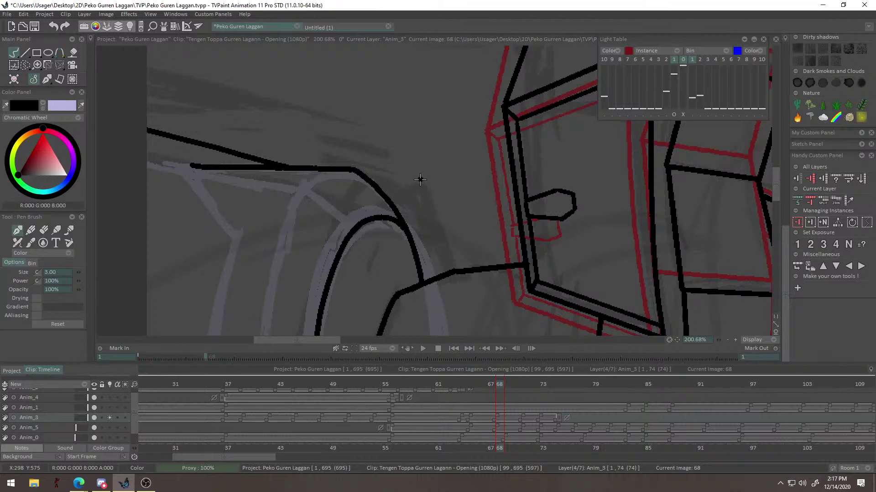
drag(402, 203, 427, 164)
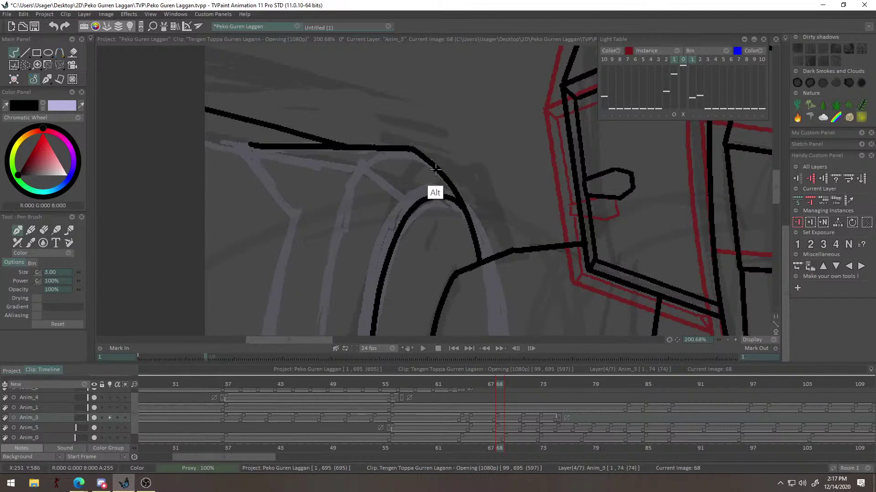
drag(423, 151, 419, 195)
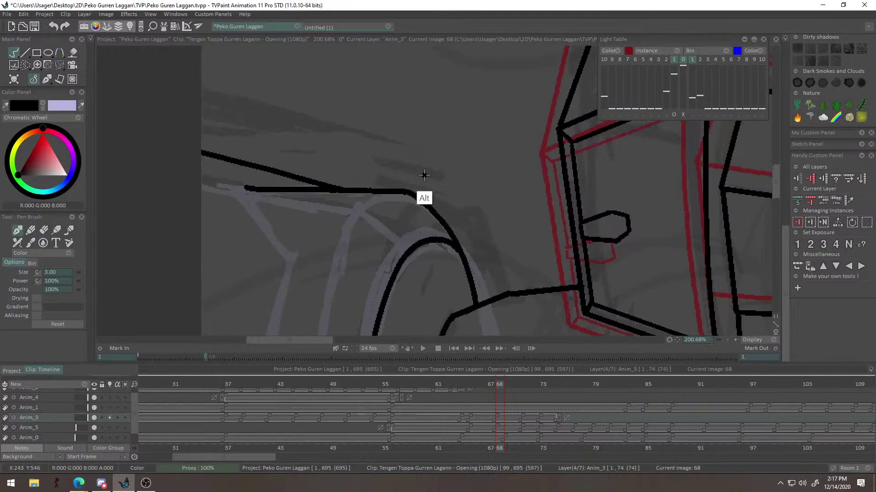
alt+right_click(425, 174)
scroll(452, 165, down, 3)
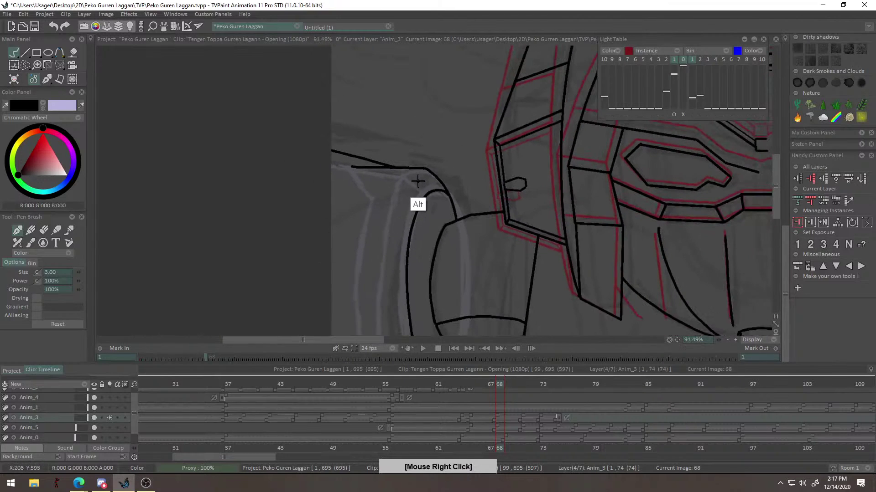
Thicken and even out the shoulder ring's inked horizontal top edge, erasing stray pixels along its lower side.
drag(475, 150, 426, 201)
drag(343, 212, 375, 181)
drag(228, 213, 235, 264)
scroll(303, 196, up, 5)
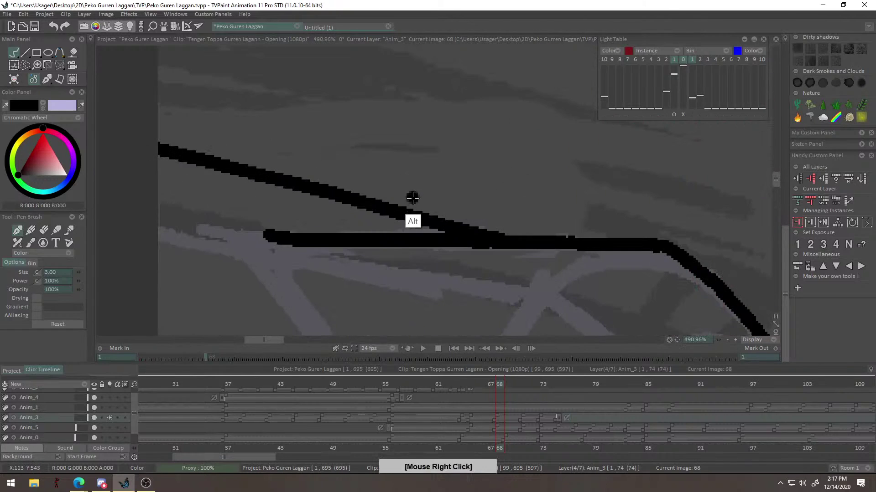
drag(461, 290, 485, 293)
drag(331, 251, 426, 254)
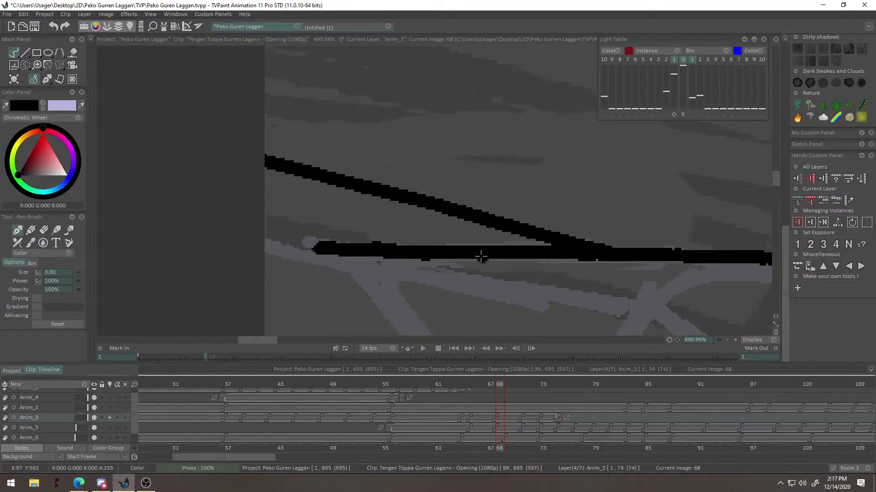
drag(596, 287, 262, 207)
scroll(409, 173, up, 7)
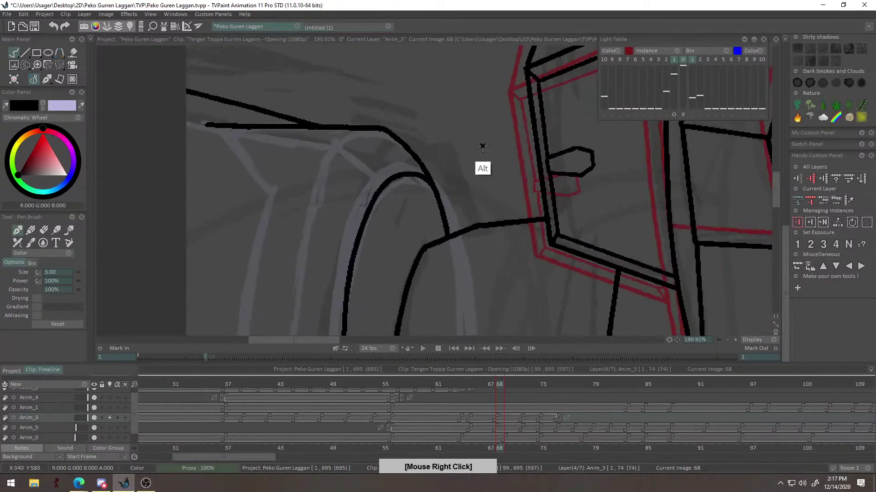
drag(388, 283, 661, 261)
drag(327, 235, 416, 232)
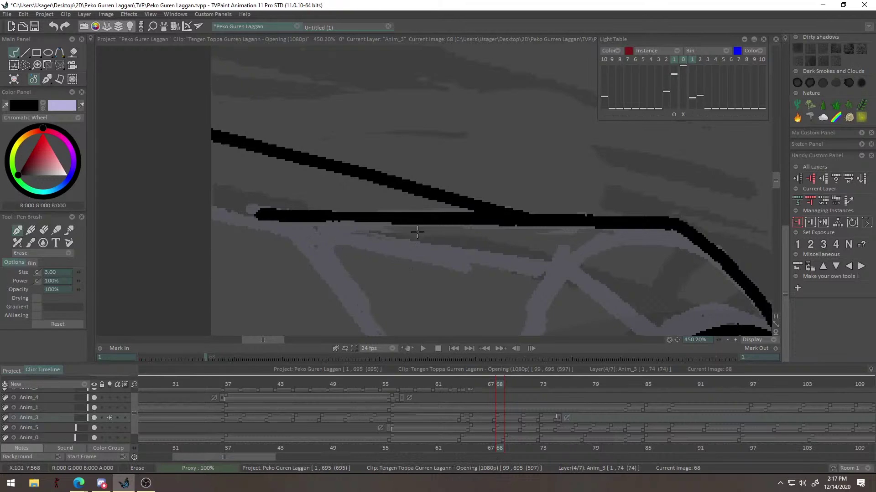
scroll(399, 254, up, 3)
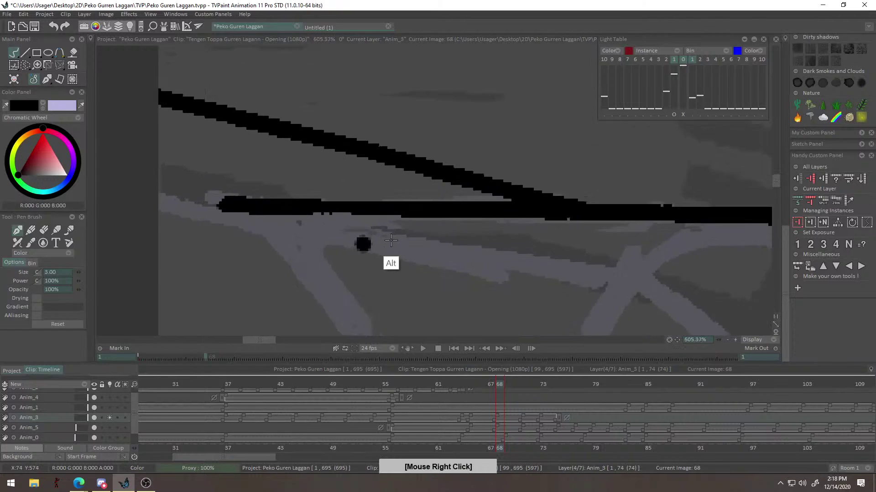
scroll(534, 248, down, 6)
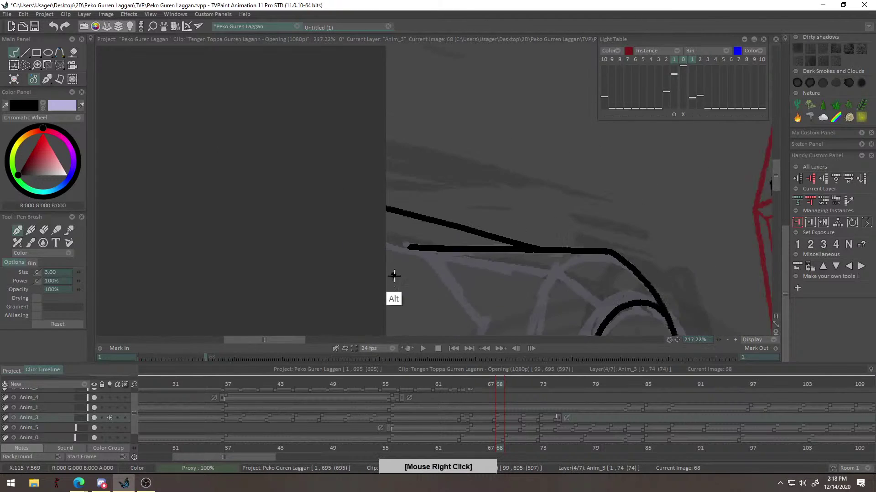
Ink the fin's slanted line from the tip of the horizontal top edge to the bend below the arch, redoing uneven strokes.
scroll(371, 223, up, 2)
mouse_move(209, 185)
mouse_down()
mouse_move(433, 200)
mouse_move(249, 189)
mouse_move(412, 199)
mouse_up()
key(ctrl+z)
key(ctrl+z)
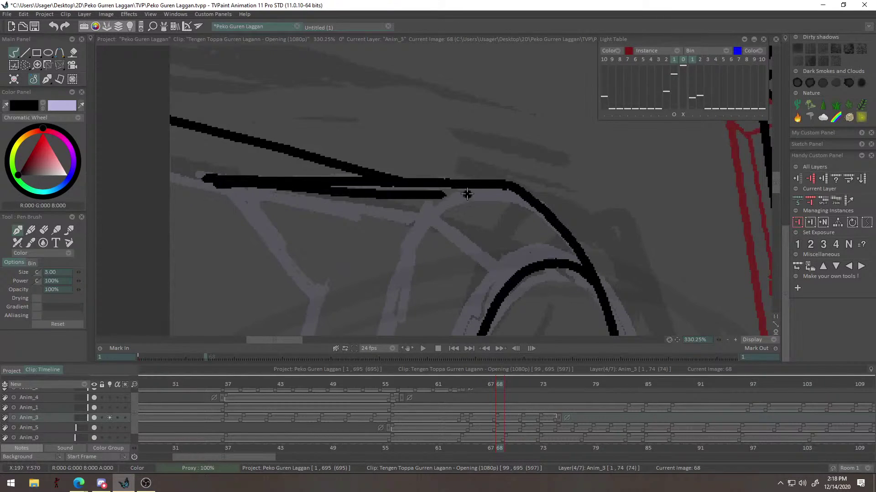
shift+click(277, 195)
drag(282, 196, 433, 221)
key(ctrl+z)
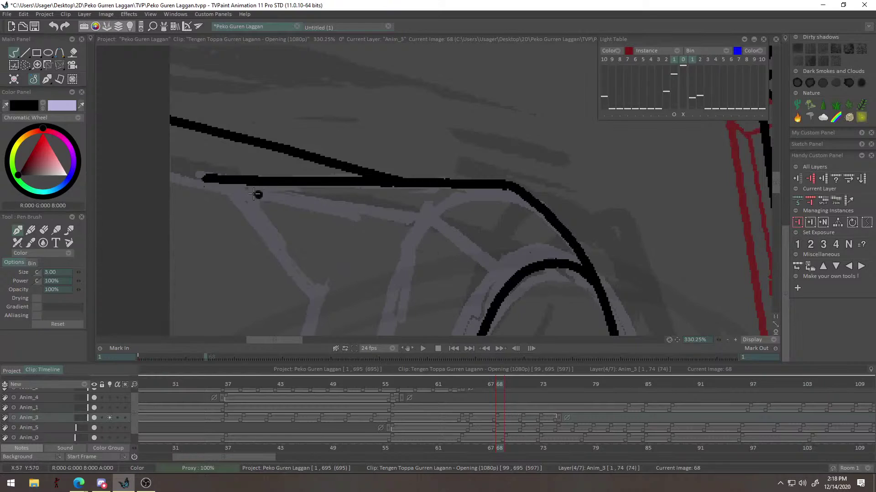
drag(213, 182, 456, 203)
key(ctrl+z)
drag(206, 182, 265, 185)
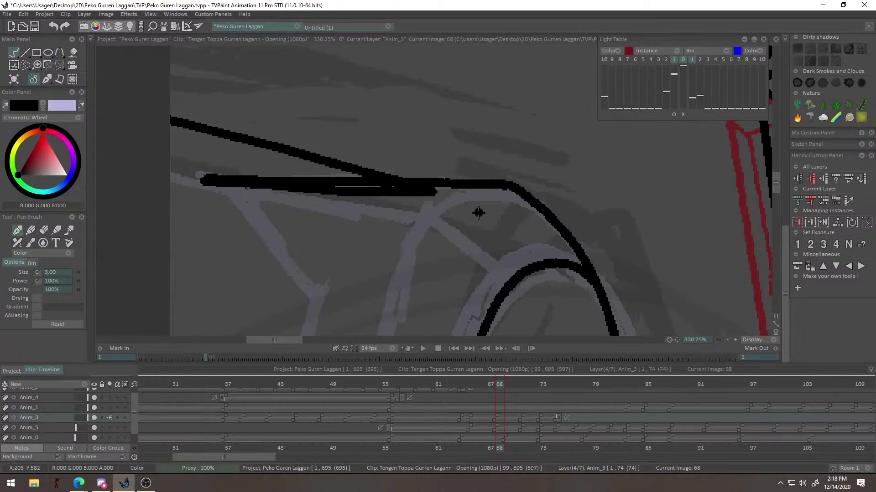
key(ctrl+z)
drag(207, 184, 425, 211)
Continue the slanted line from its bend diagonally down to the upper side of the ellipse.
alt+right_click(520, 211)
mouse_move(371, 142)
mouse_down()
mouse_move(485, 234)
mouse_move(414, 176)
mouse_move(468, 232)
mouse_move(473, 225)
mouse_up()
key(ctrl+z)
key(ctrl+z)
alt+right_click(438, 241)
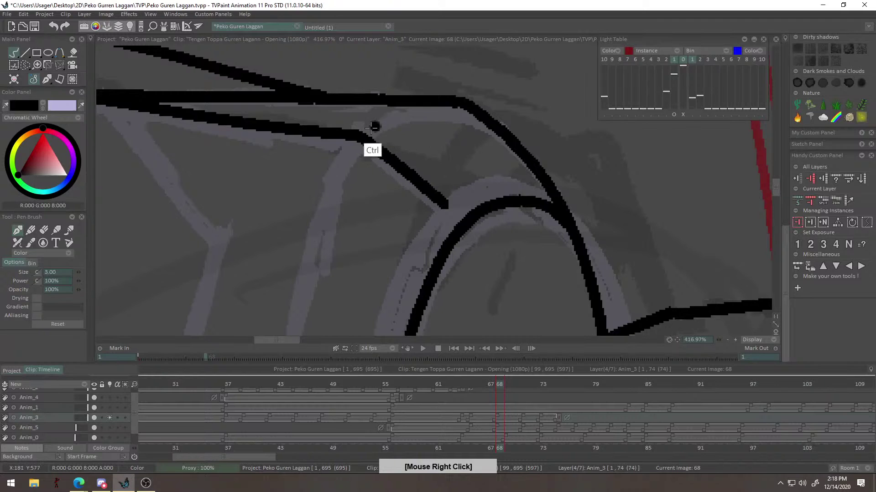
Try a short curve joining the slanted line's bend to the corner where the top edge meets the arch.
mouse_move(364, 136)
mouse_down()
mouse_move(406, 112)
mouse_move(456, 108)
mouse_up()
alt+right_click(404, 142)
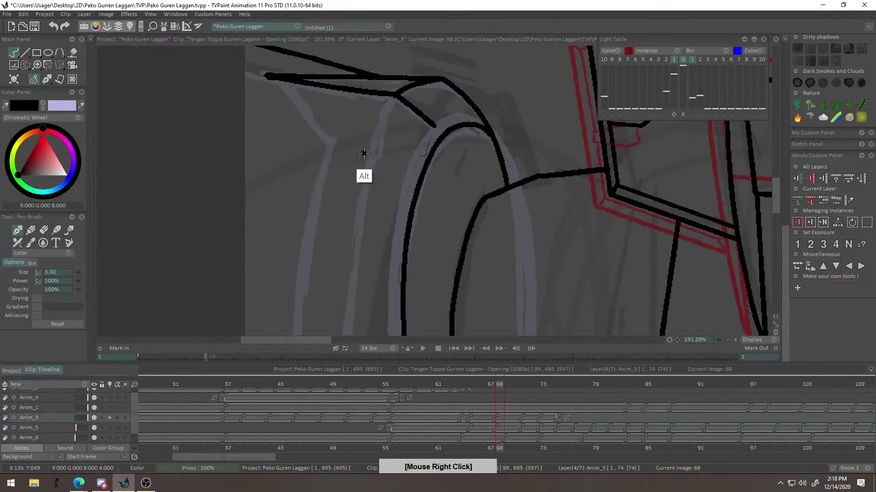
alt+right_click(401, 145)
key(ctrl+z)
drag(425, 184, 463, 238)
alt+right_click(437, 193)
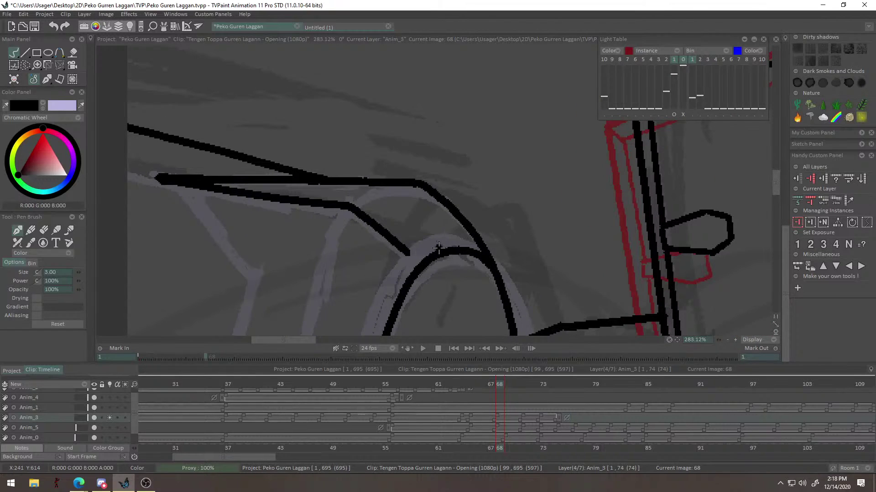
drag(427, 280, 478, 224)
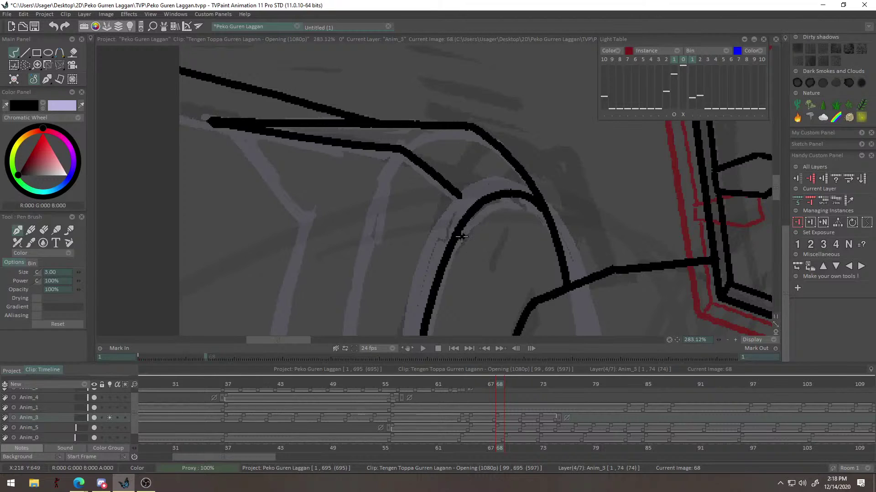
Ink the fin's outer diagonal from the tip of the top edge down to the start of the outer vertical curve, cleaning up its ends.
alt+right_click(375, 260)
key(ctrl+z)
drag(187, 116, 292, 242)
key(ctrl+z)
drag(176, 116, 288, 241)
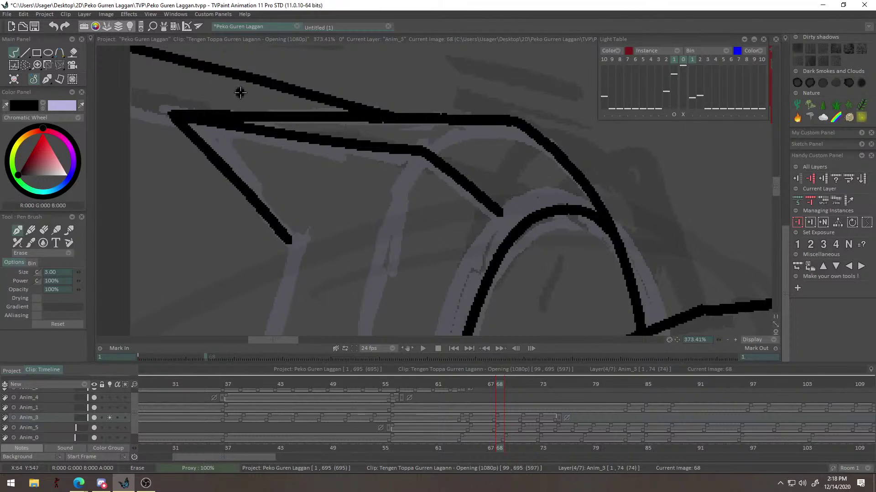
drag(243, 66, 220, 129)
drag(306, 232, 339, 255)
Ink the ring's long outer curve from the diagonal's end down to the lower corner, redoing the stroke until it fits.
alt+right_click(387, 294)
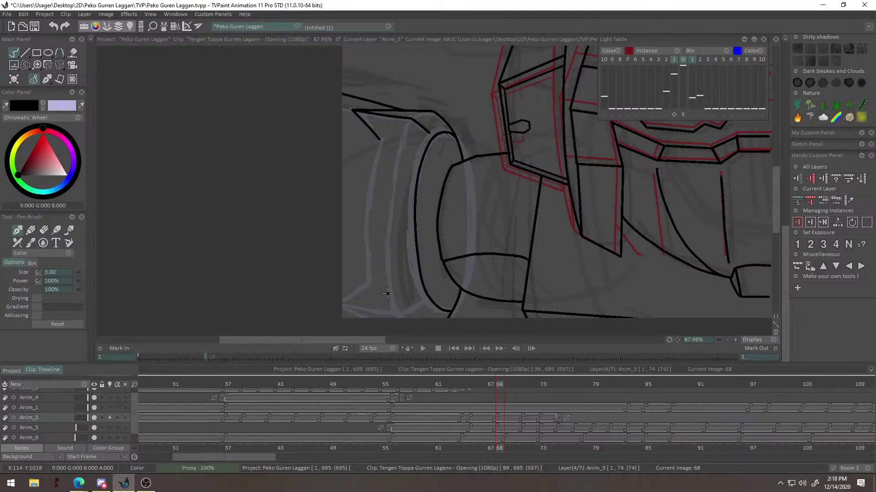
drag(387, 174, 360, 148)
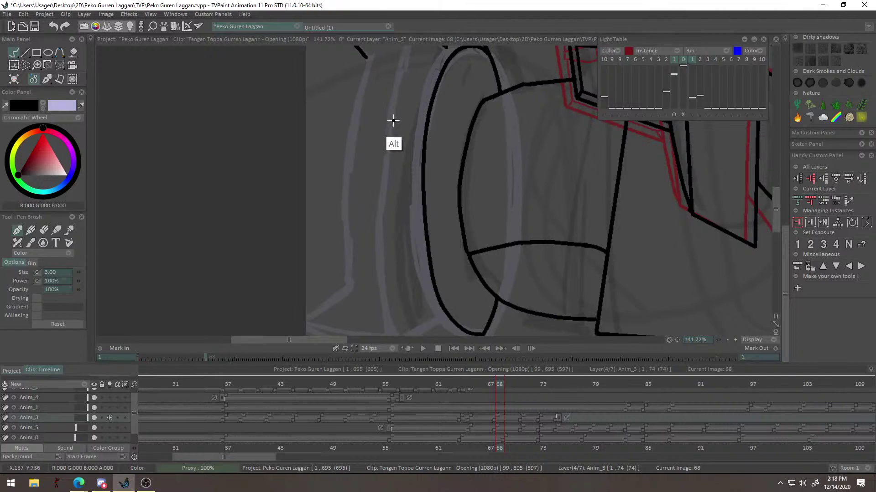
drag(395, 114, 375, 145)
alt+right_click(375, 144)
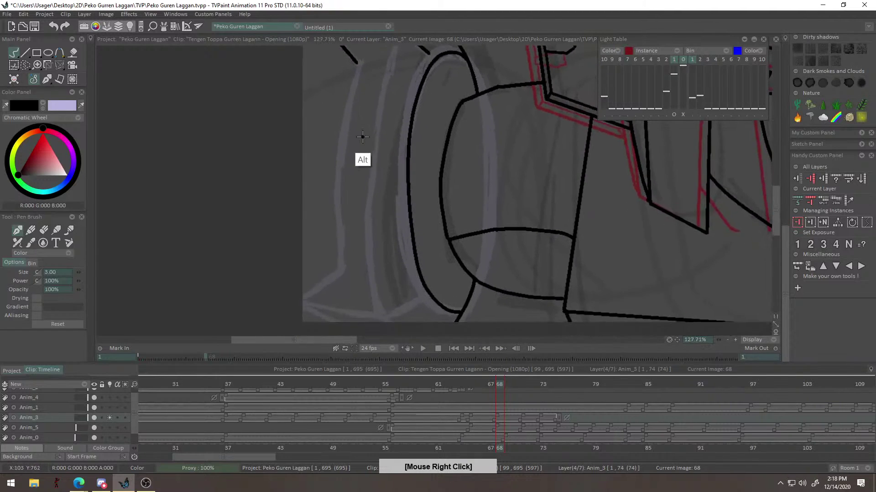
drag(357, 65, 335, 245)
key(ctrl+z)
key(ctrl+z)
mouse_move(357, 64)
mouse_down()
mouse_move(334, 225)
mouse_move(334, 212)
mouse_move(336, 219)
mouse_up()
key(ctrl+z)
key(ctrl+z)
drag(357, 65, 347, 266)
key(ctrl+z)
key(ctrl+z)
drag(358, 64, 346, 267)
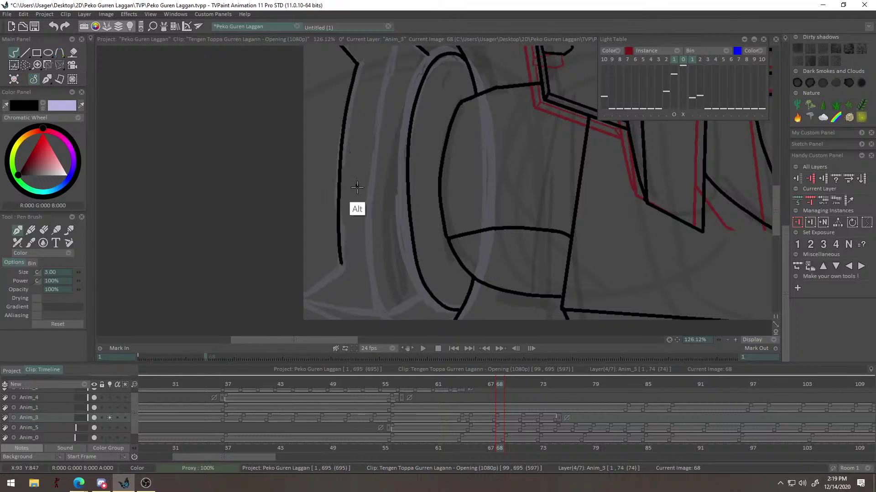
Ink the lower fin's short diagonal from the bottom of the outer curve to the canvas's left edge.
alt+right_click(377, 210)
drag(425, 209, 438, 222)
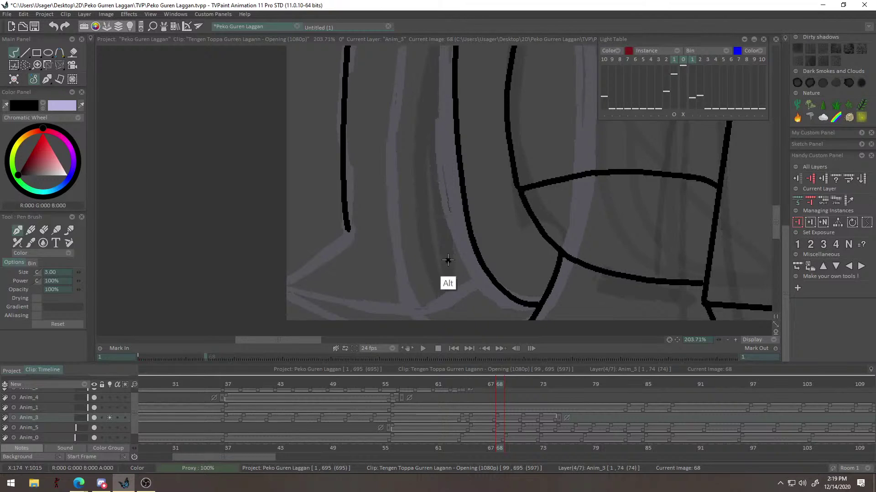
alt+right_click(426, 248)
mouse_move(427, 112)
mouse_down()
mouse_move(408, 221)
mouse_move(448, 152)
mouse_move(384, 295)
mouse_move(419, 233)
mouse_move(446, 119)
mouse_up()
alt+right_click(407, 221)
drag(402, 247, 451, 112)
drag(383, 282, 421, 160)
drag(418, 309, 444, 218)
drag(435, 179, 326, 260)
key(ctrl+z)
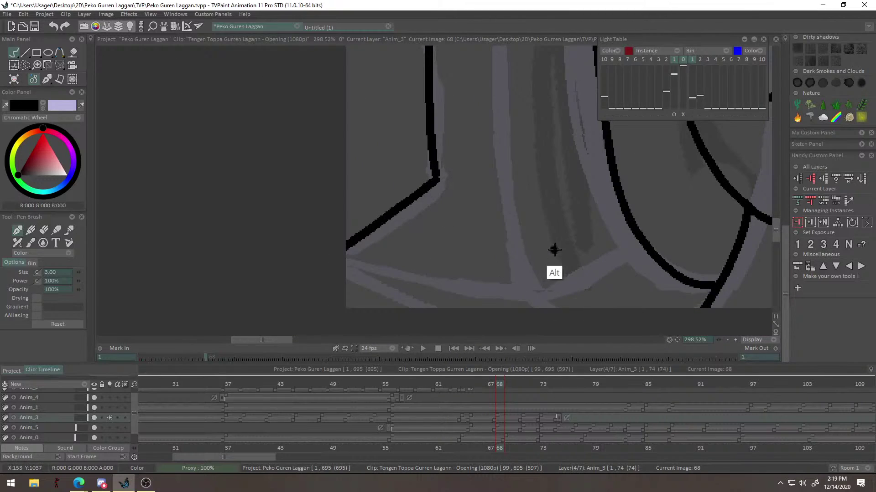
Ink the fin's lower edge from the canvas's left edge through the bottom corner toward the ellipse, and add the short line beneath it.
drag(549, 251, 438, 242)
mouse_move(235, 251)
mouse_down()
mouse_move(318, 278)
mouse_move(391, 289)
mouse_move(314, 275)
mouse_move(525, 246)
mouse_move(424, 293)
mouse_up()
key(ctrl+z)
key(ctrl+z)
key(ctrl+z)
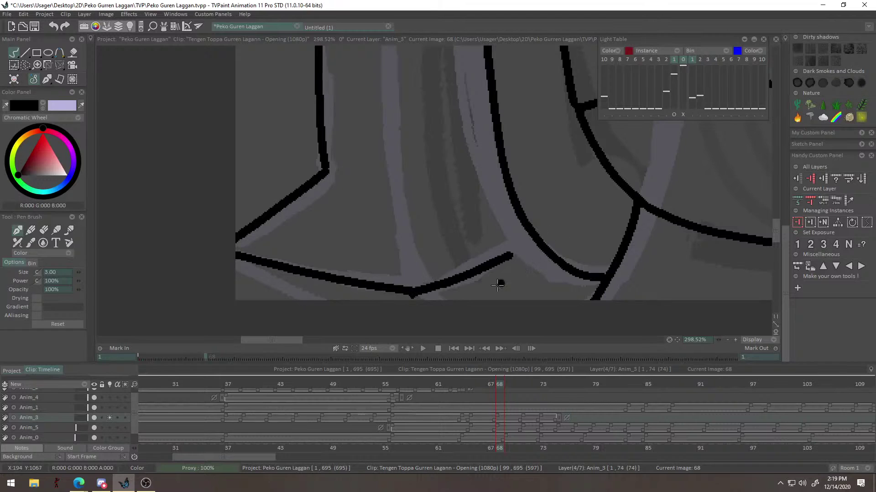
shift+click(526, 227)
key(ctrl+z)
key(ctrl+z)
drag(513, 232, 413, 292)
drag(237, 262, 324, 300)
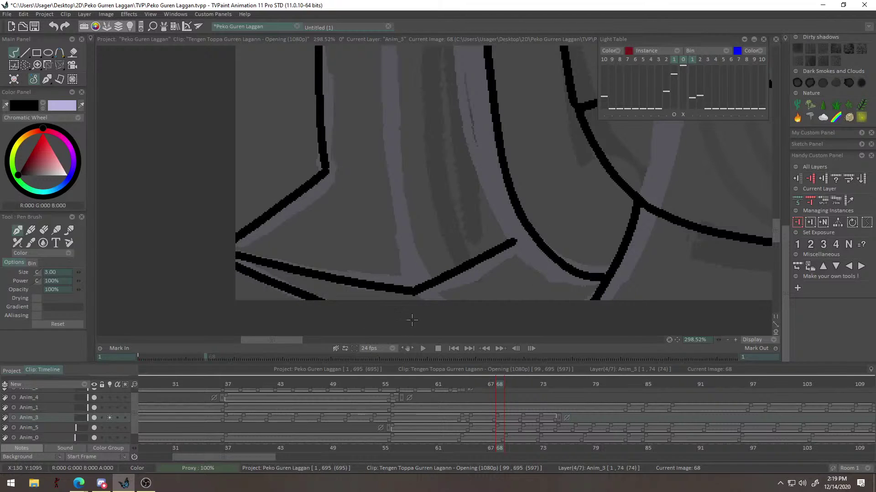
Ink the curved line from the arch's top corner across the slanted line's bend, redoing the stroke until it fits.
drag(366, 210, 297, 281)
drag(373, 102, 325, 193)
mouse_move(360, 121)
mouse_down()
mouse_move(323, 226)
mouse_move(328, 198)
mouse_up()
drag(348, 90, 447, 258)
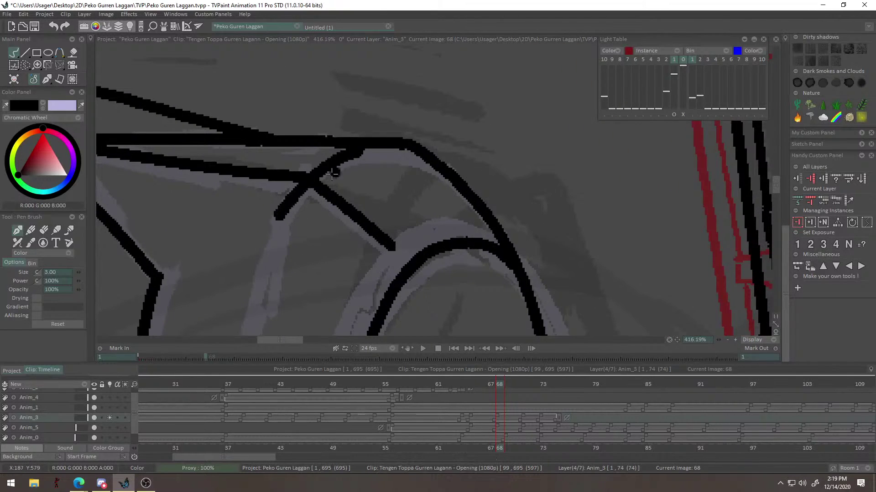
drag(401, 144, 252, 262)
key(ctrl+z)
drag(401, 144, 256, 257)
key(ctrl+z)
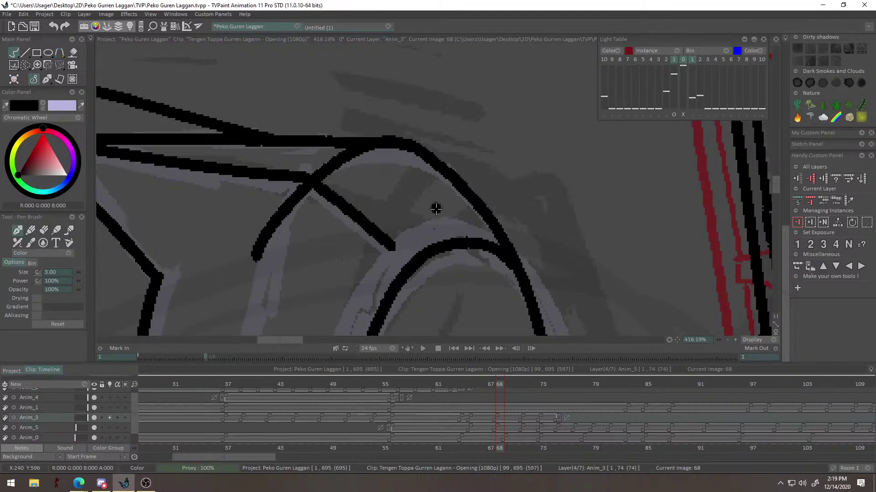
key(ctrl+z)
mouse_move(408, 151)
mouse_down()
mouse_move(322, 167)
mouse_move(265, 271)
mouse_move(253, 268)
mouse_move(361, 143)
mouse_move(260, 233)
mouse_move(310, 175)
mouse_move(254, 246)
mouse_up()
key(ctrl+z)
key(ctrl+z)
key(ctrl+z)
Ink the ring's long inner curve from below the fin's slanted line down to the bottom corner.
mouse_move(360, 246)
mouse_down()
mouse_move(380, 154)
mouse_move(295, 154)
mouse_move(261, 235)
mouse_move(282, 174)
mouse_move(306, 161)
mouse_up()
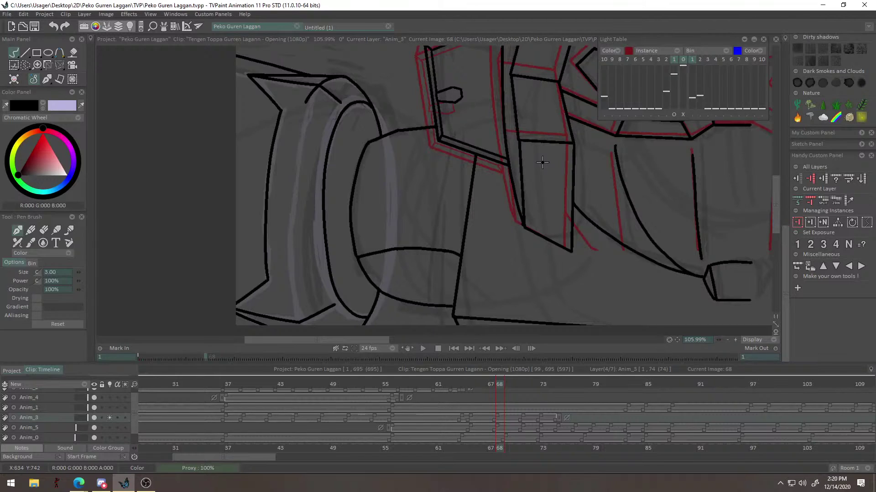
mouse_move(342, 180)
mouse_down()
mouse_move(477, 141)
mouse_move(452, 158)
mouse_move(466, 144)
mouse_move(467, 122)
mouse_move(363, 222)
mouse_move(418, 107)
mouse_move(413, 292)
mouse_up()
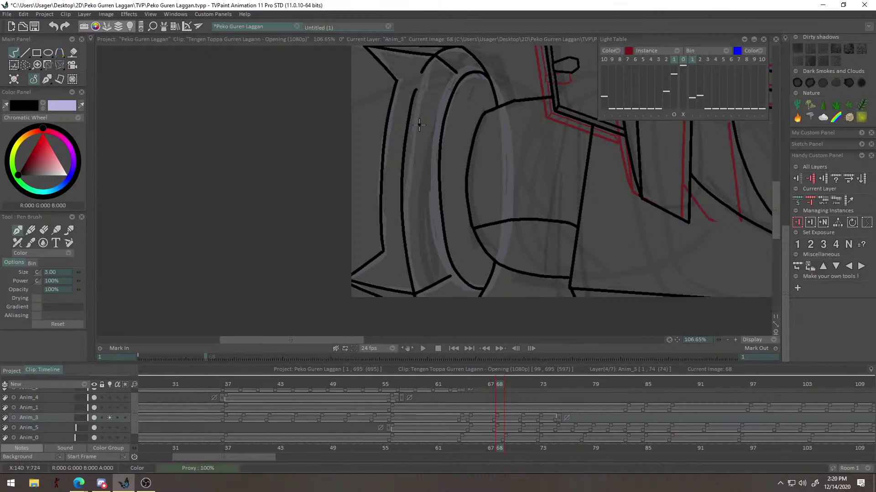
mouse_move(438, 129)
mouse_down()
mouse_move(451, 203)
mouse_move(356, 330)
mouse_move(461, 169)
mouse_move(531, 137)
mouse_move(592, 183)
mouse_move(656, 197)
mouse_move(673, 163)
mouse_move(625, 190)
mouse_up()
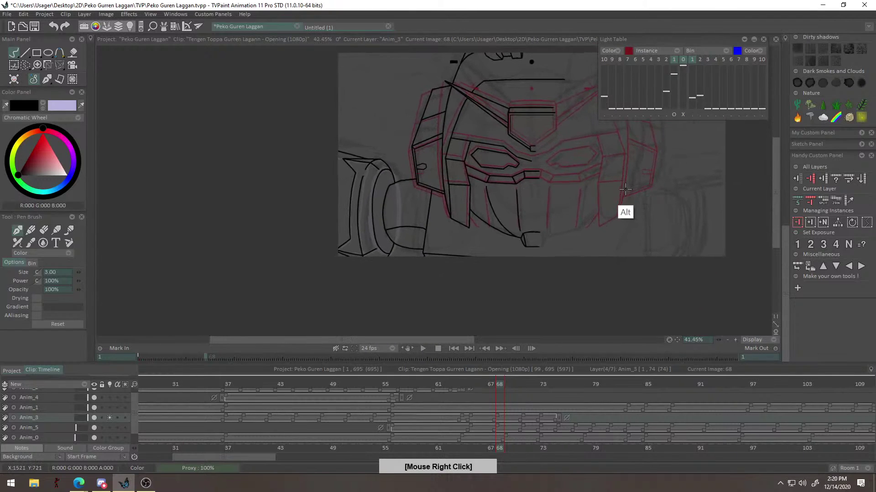
Select the inked left half of the drawing, turn off Anim_3's light table and copy the selection to a custom brush.
click(25, 65)
mouse_move(539, 135)
mouse_down()
mouse_move(544, 200)
mouse_move(552, 172)
mouse_move(522, 208)
mouse_move(544, 143)
mouse_move(539, 319)
mouse_move(439, 335)
mouse_up()
drag(560, 111, 562, 114)
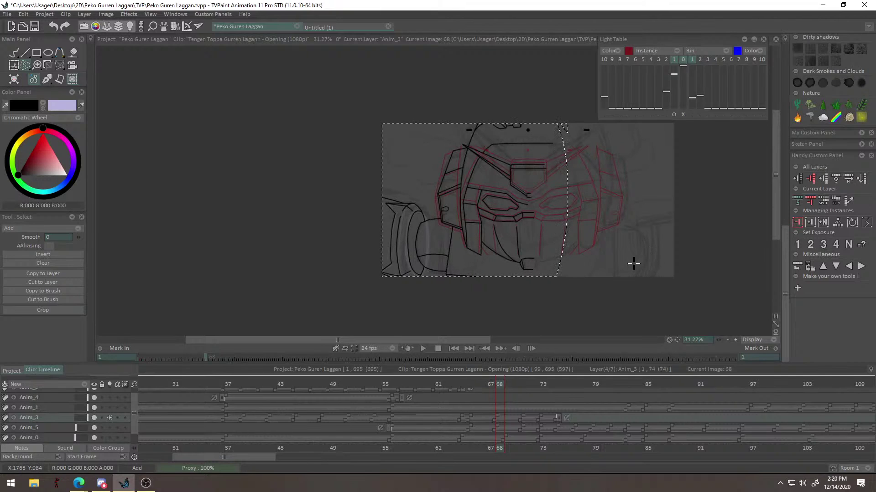
click(109, 418)
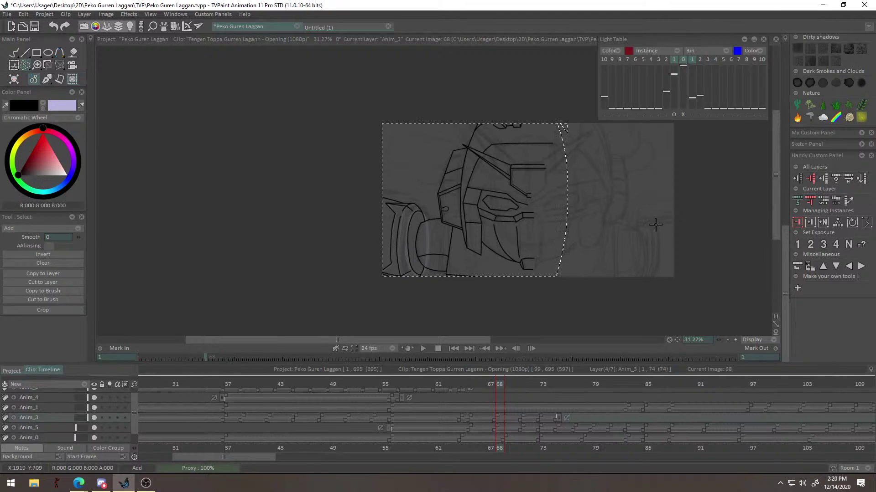
click(53, 297)
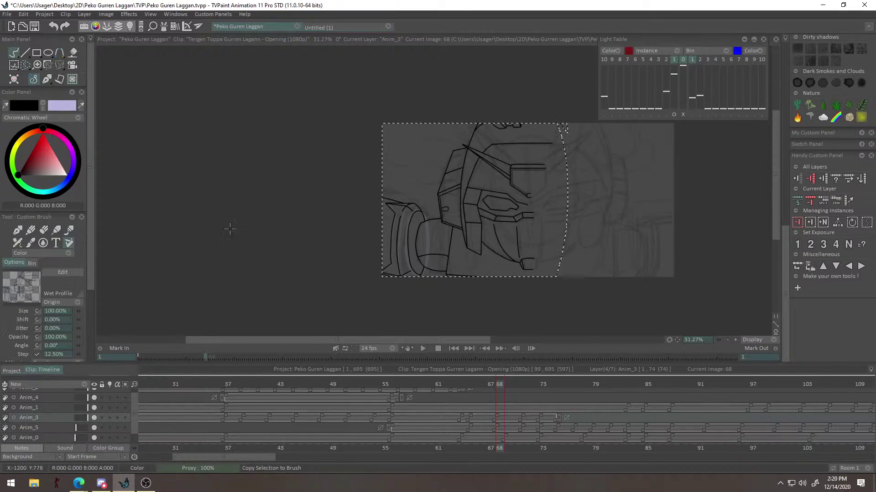
Flip the custom brush horizontally and apply the change.
click(76, 276)
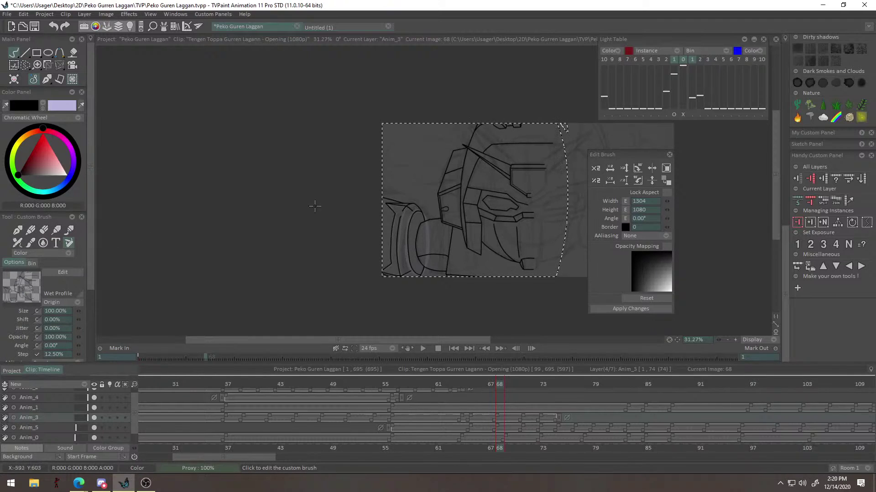
click(651, 168)
click(631, 309)
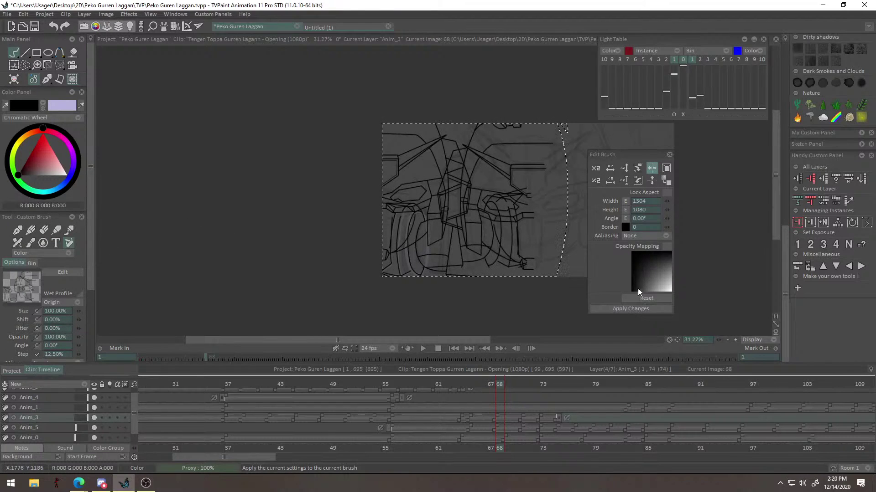
click(669, 155)
Stamp the mirrored half onto the right side, aligned so the forehead crest and top edge meet at the centre.
drag(574, 214, 672, 184)
mouse_move(577, 183)
mouse_down()
mouse_move(572, 226)
mouse_move(621, 241)
mouse_move(618, 271)
mouse_up()
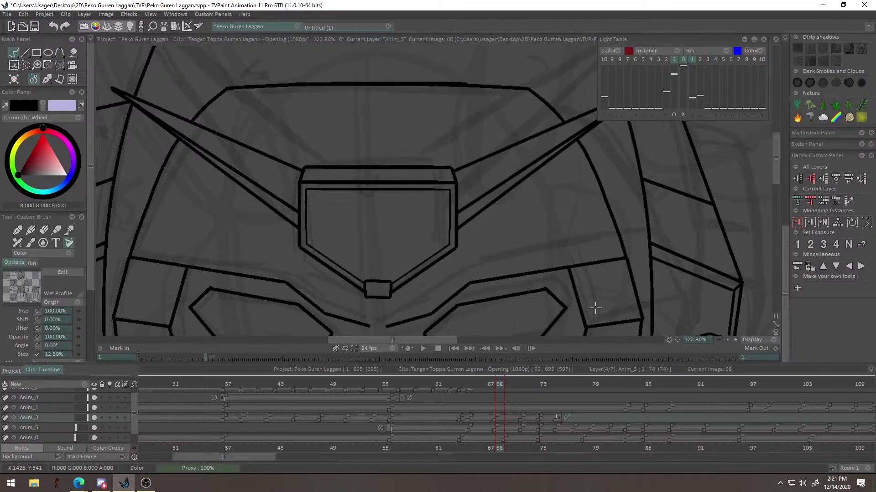
drag(589, 308, 585, 308)
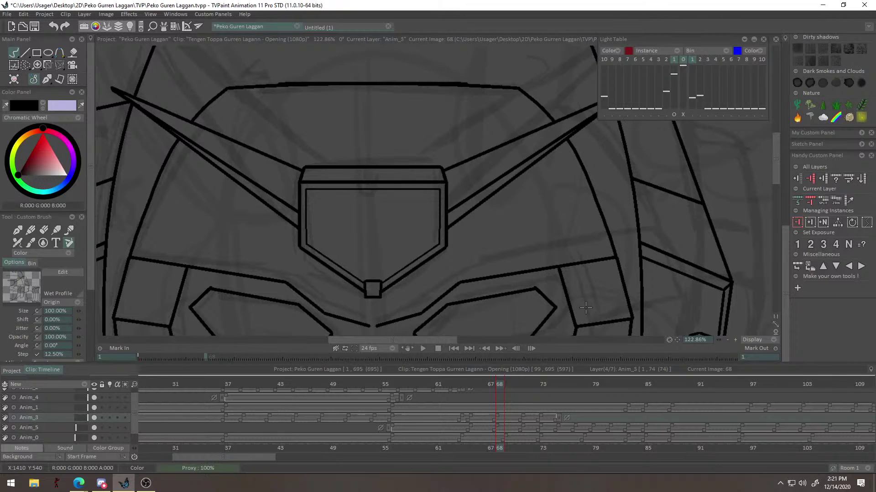
click(586, 307)
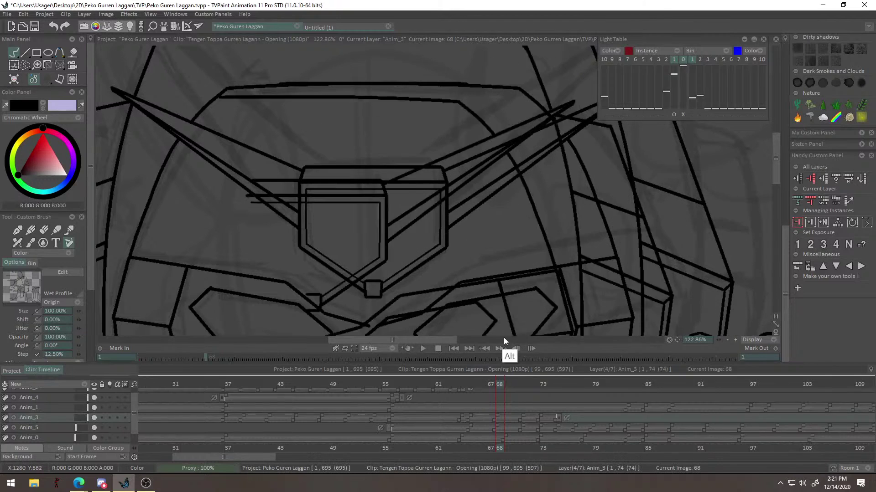
Finish placing the mirrored half at the centre of frame 68, switch back to the pen brush and undo the stray strokes.
drag(484, 292, 404, 319)
key(b)
drag(553, 278, 758, 151)
mouse_move(547, 222)
mouse_down()
mouse_move(596, 207)
mouse_move(667, 210)
mouse_up()
mouse_move(395, 241)
mouse_down()
mouse_move(426, 245)
mouse_move(420, 251)
mouse_move(396, 243)
mouse_move(485, 229)
mouse_move(425, 240)
mouse_up()
key(ctrl+z)
key(ctrl+z)
key(ctrl+z)
drag(512, 231, 563, 304)
Play back and scrub the clip to check the completed mecha drawing on frame 68 in motion.
drag(500, 385, 429, 385)
key(Return)
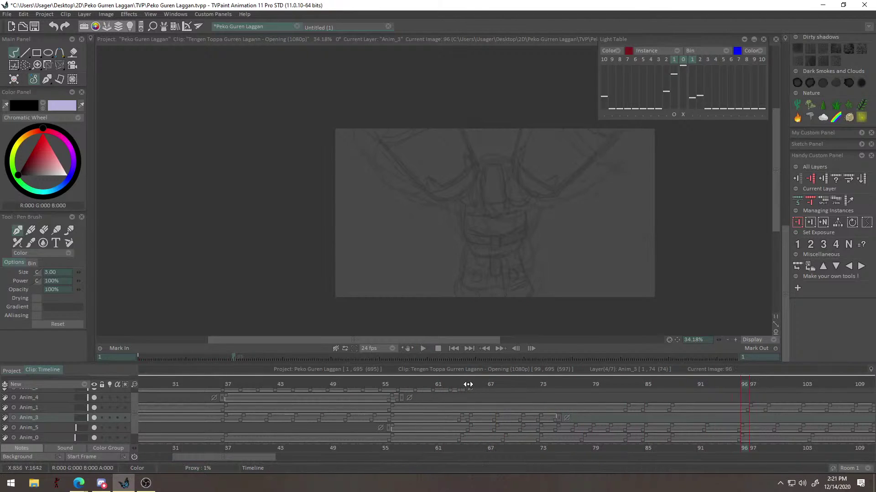
key(Return)
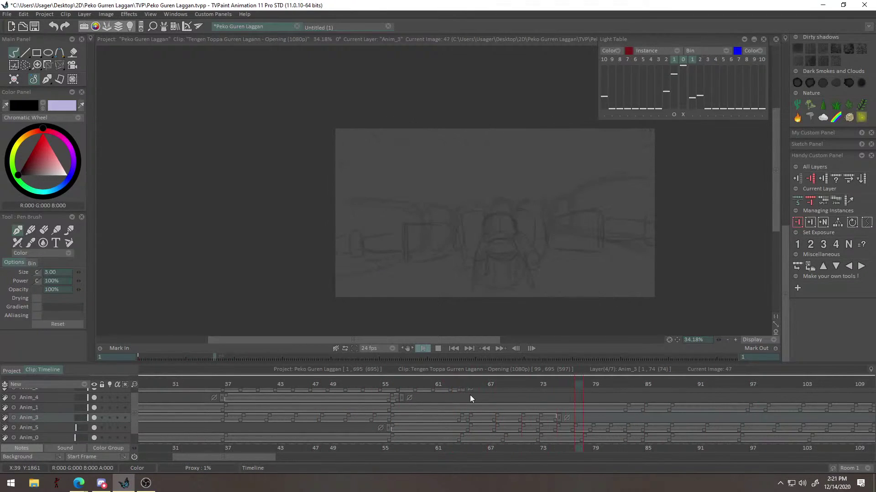
key(Return)
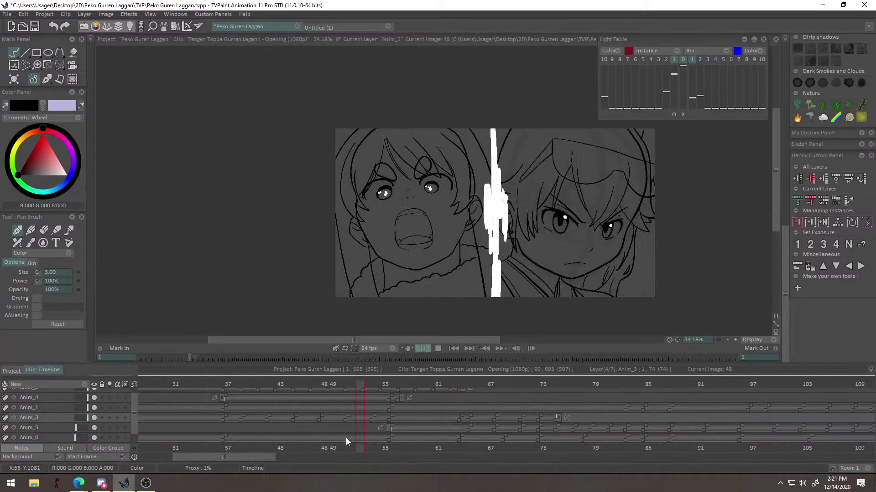
mouse_move(501, 390)
mouse_down()
mouse_move(488, 391)
mouse_move(531, 400)
mouse_move(477, 397)
mouse_move(530, 401)
mouse_up()
mouse_move(599, 209)
mouse_down()
mouse_move(564, 250)
mouse_move(517, 170)
mouse_up()
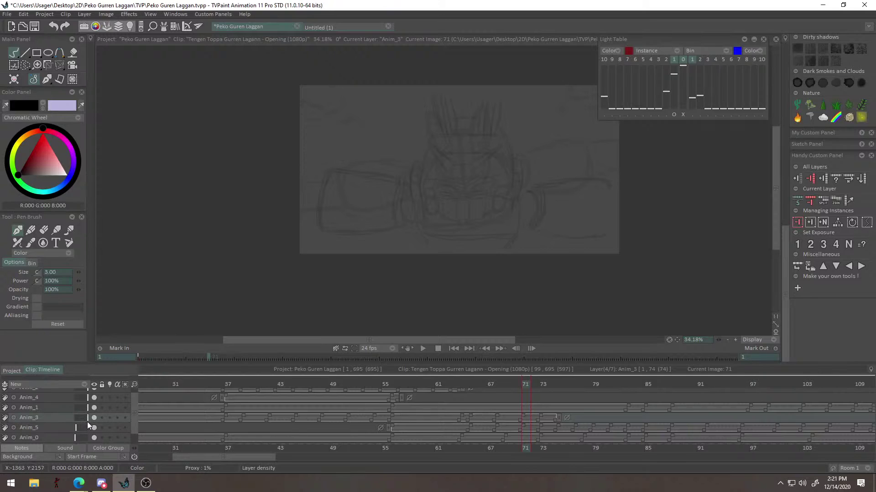
drag(513, 384, 502, 384)
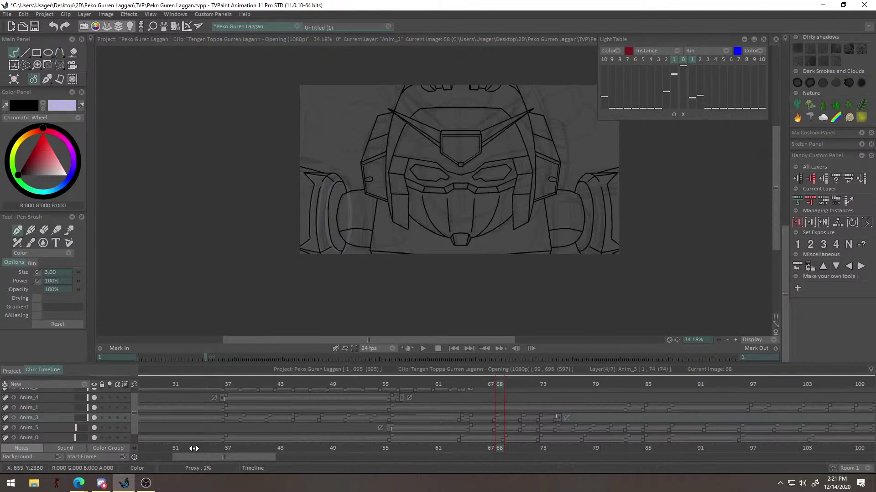
Turn on Anim_3's light table and go to frame 71.
click(110, 418)
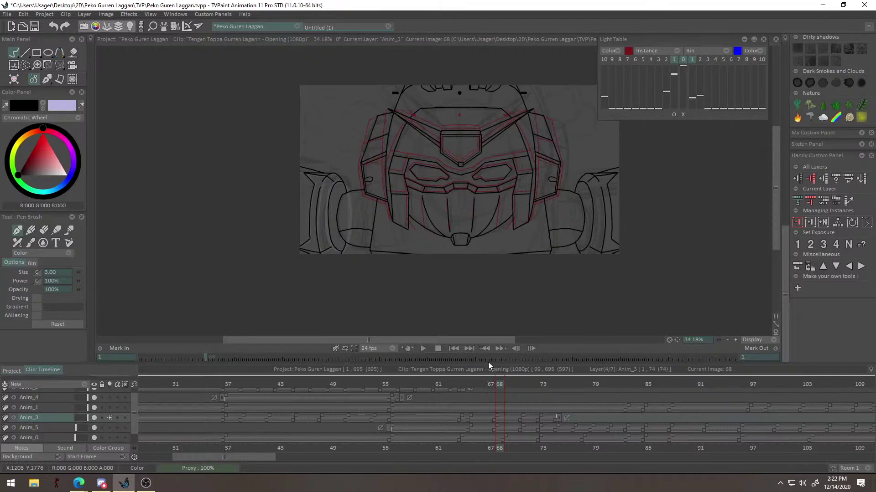
mouse_move(488, 363)
mouse_down()
mouse_move(489, 351)
mouse_move(444, 371)
mouse_move(530, 393)
mouse_up()
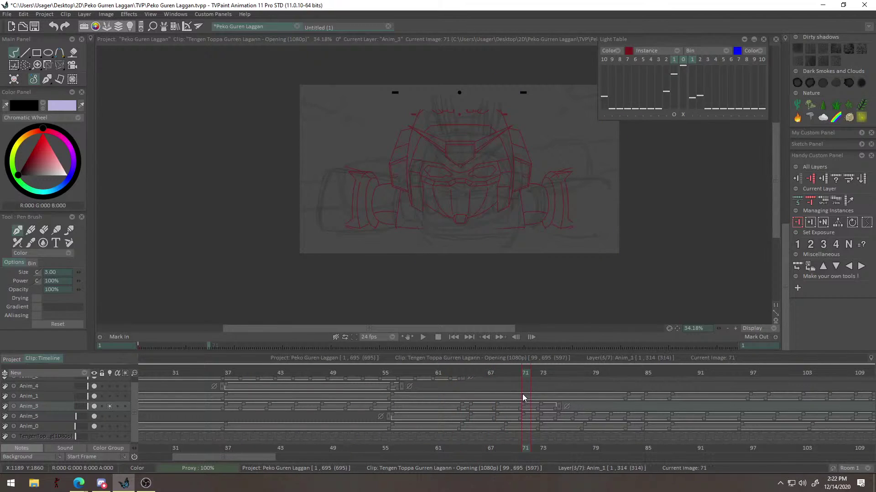
mouse_move(525, 375)
mouse_down()
mouse_move(513, 373)
mouse_move(525, 374)
mouse_up()
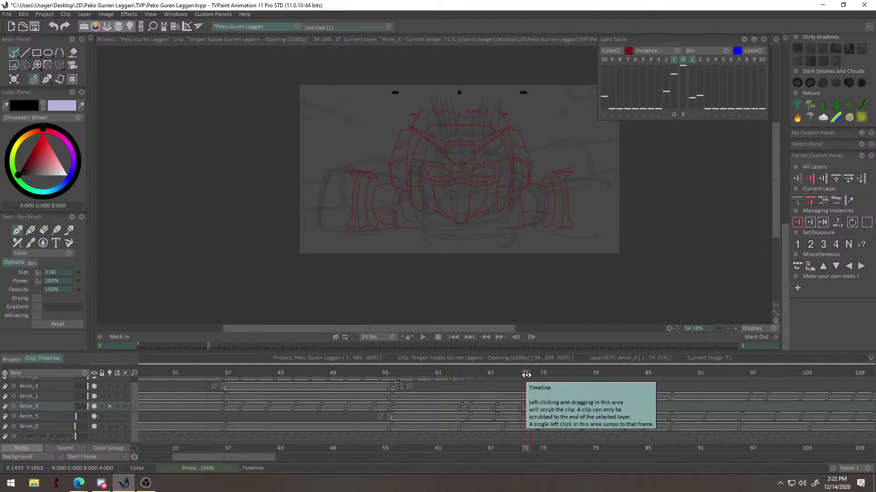
drag(535, 191, 661, 123)
mouse_move(517, 375)
mouse_down()
mouse_move(499, 375)
mouse_move(525, 374)
mouse_up()
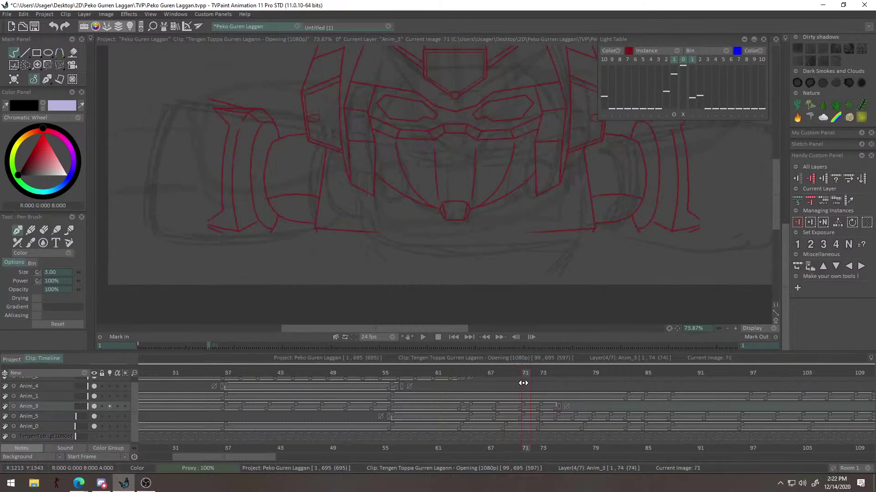
Fit the previous drawing's light table image over frame 71's sketch at X 30, Y 84, angle -0.03° and 56.46% scale.
drag(613, 177, 562, 214)
click(673, 114)
drag(620, 191, 577, 221)
drag(630, 246, 595, 245)
drag(578, 209, 576, 210)
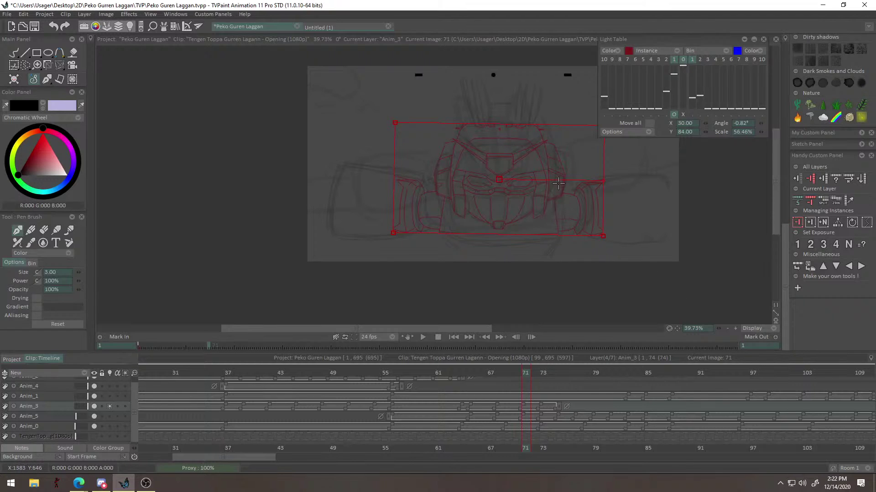
drag(642, 182, 668, 181)
drag(577, 182, 595, 164)
scroll(587, 180, up, 2)
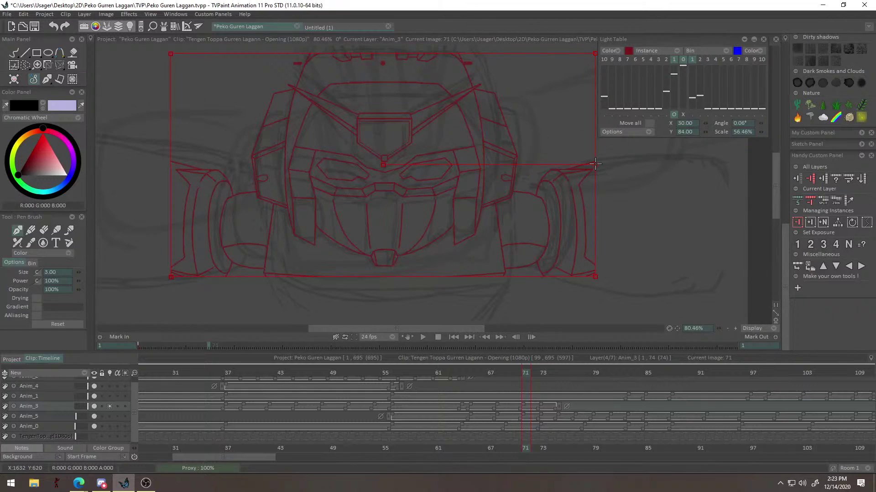
drag(595, 166, 595, 166)
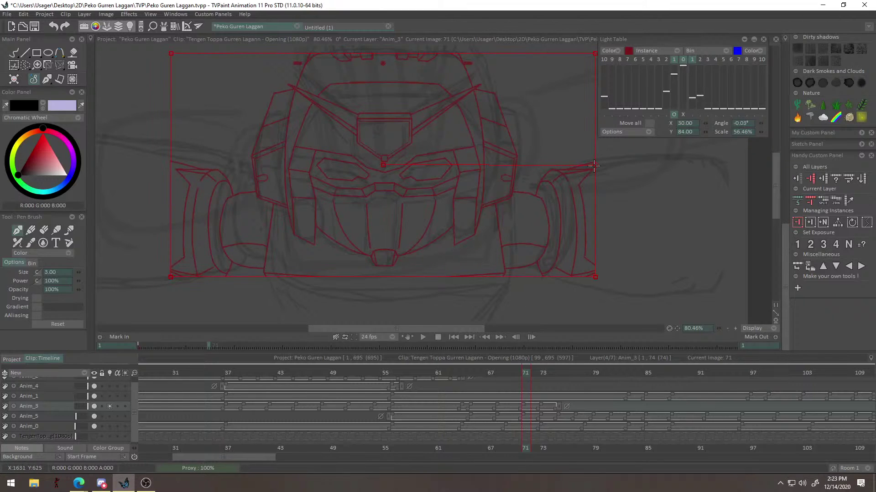
key(Escape)
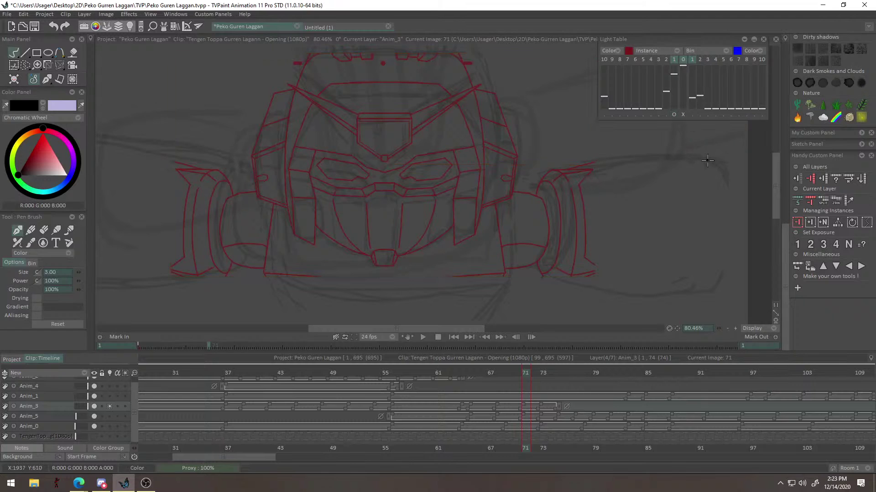
Examine how the red light table image lines up with frame 71's rough sketch around the head, face and shoulders.
mouse_move(630, 154)
alt+mouse_down()
mouse_move(555, 191)
mouse_move(567, 181)
alt+mouse_up()
alt+drag(607, 162, 598, 156)
alt+drag(597, 155, 553, 221)
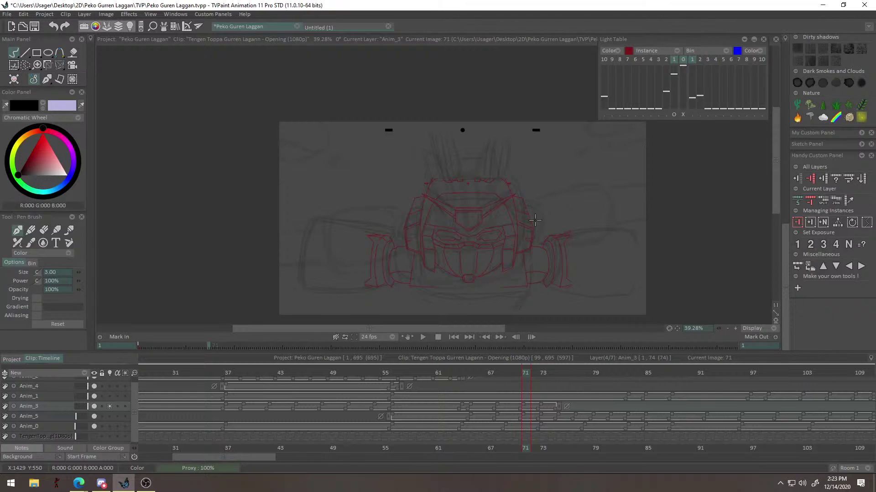
alt+drag(494, 196, 540, 163)
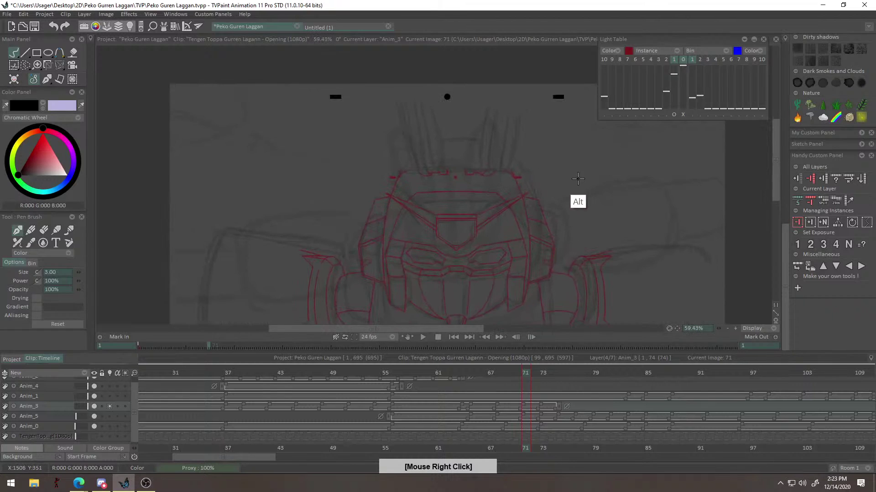
alt+drag(556, 252, 630, 228)
alt+drag(624, 196, 636, 259)
mouse_move(614, 220)
alt+mouse_down()
mouse_move(617, 237)
mouse_move(625, 228)
mouse_move(610, 188)
mouse_move(625, 174)
alt+mouse_up()
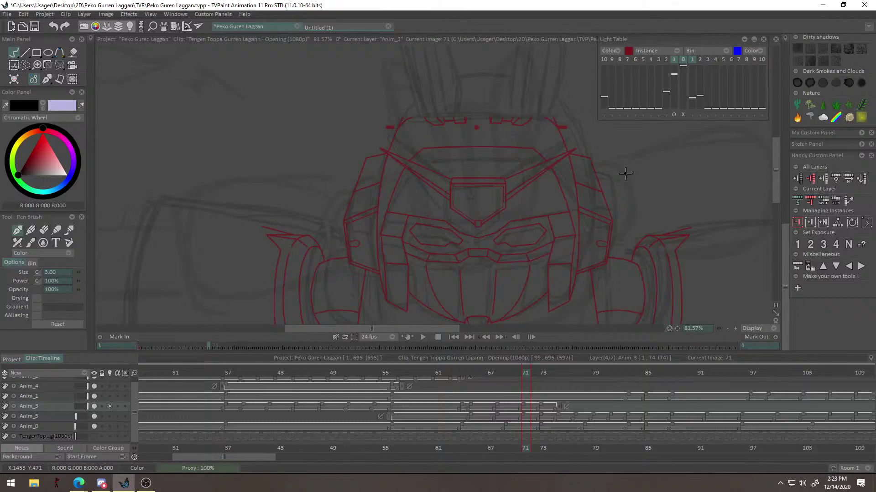
drag(557, 202, 559, 186)
alt+right_click(573, 219)
drag(610, 166, 600, 125)
alt+right_click(600, 126)
drag(561, 147, 485, 190)
alt+right_click(543, 183)
drag(556, 174, 593, 138)
alt+right_click(592, 139)
drag(468, 247, 495, 248)
click(25, 52)
drag(436, 166, 522, 121)
drag(454, 206, 461, 146)
drag(477, 219, 445, 283)
drag(480, 245, 491, 167)
alt+right_click(526, 133)
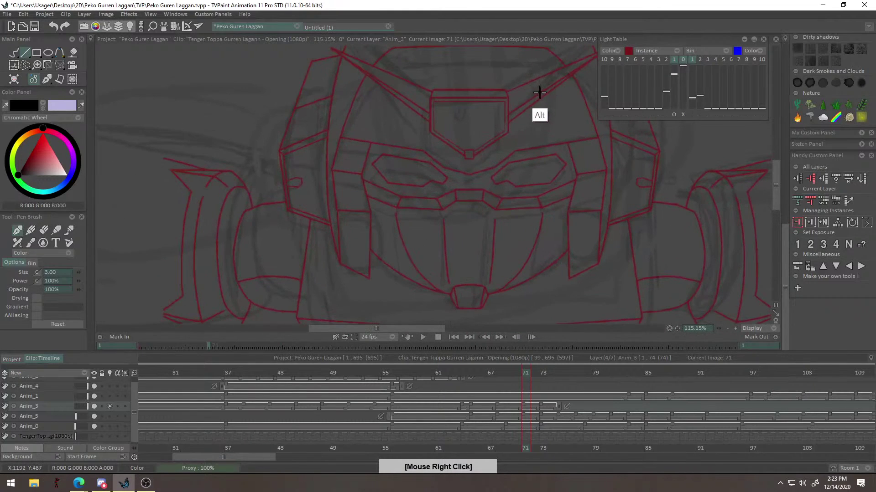
drag(511, 134, 554, 144)
key(ctrl+t)
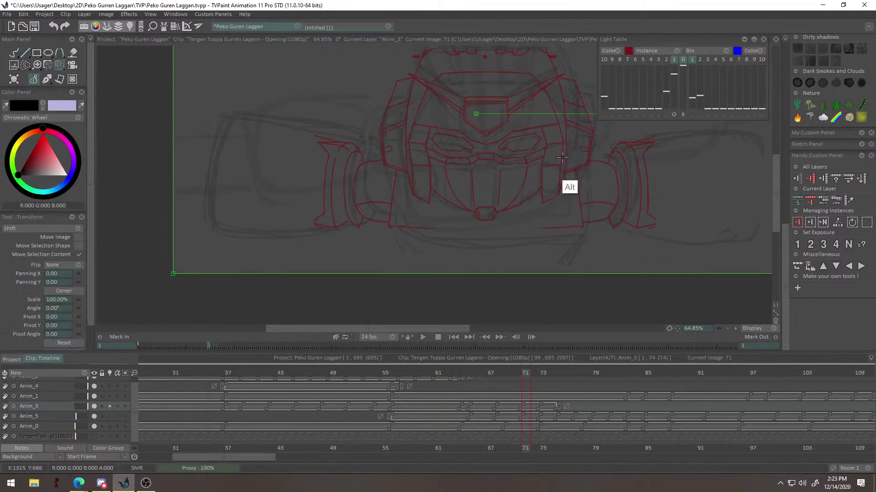
alt+right_click(579, 180)
drag(658, 154, 660, 153)
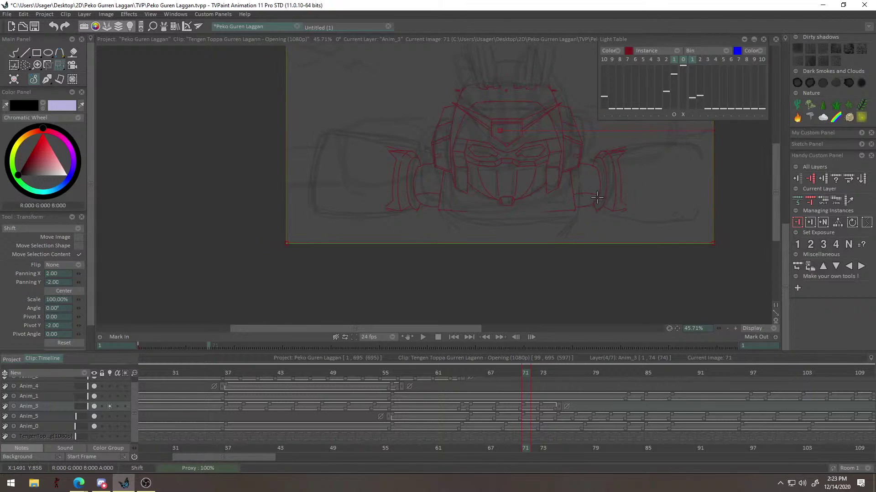
Shift the previous drawing's light table image to X 14, Y 97 over frame 71's sketch.
click(673, 114)
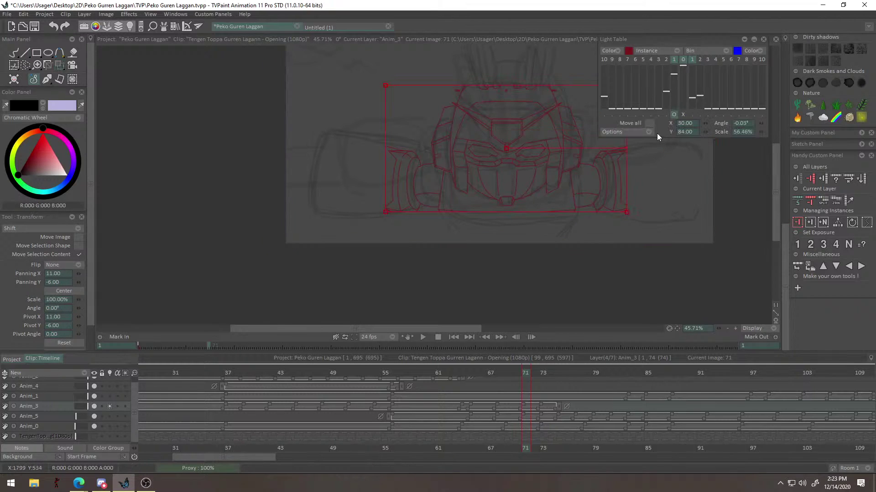
right_click(596, 197)
drag(541, 182, 546, 181)
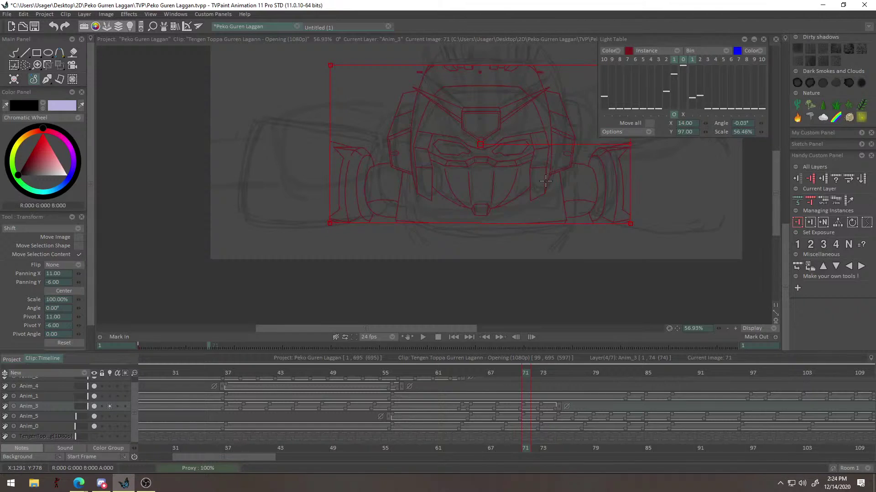
key(Return)
Compare the shifted light table image with the sketches on frame 71 and the frame before it.
right_click(567, 174)
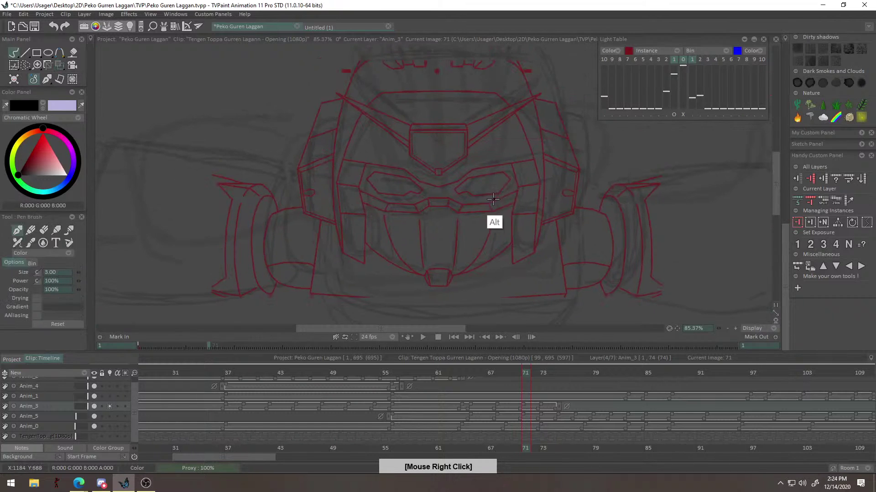
scroll(494, 200, up, 3)
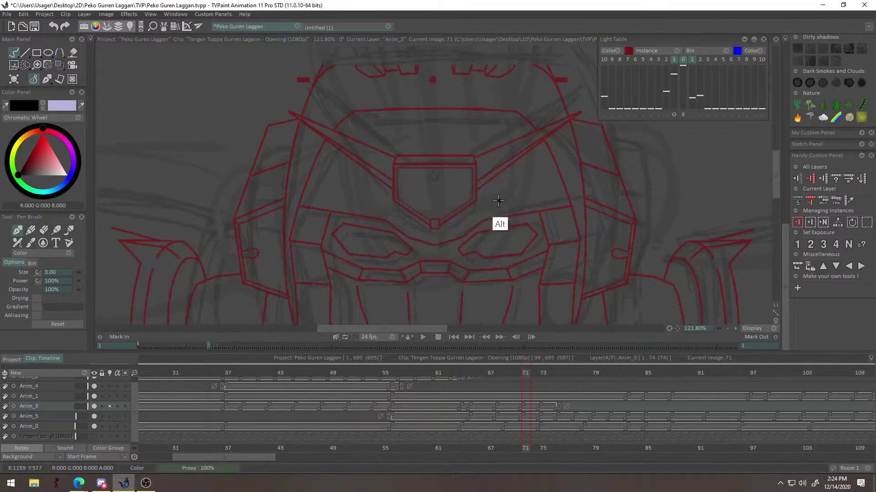
drag(502, 201, 503, 135)
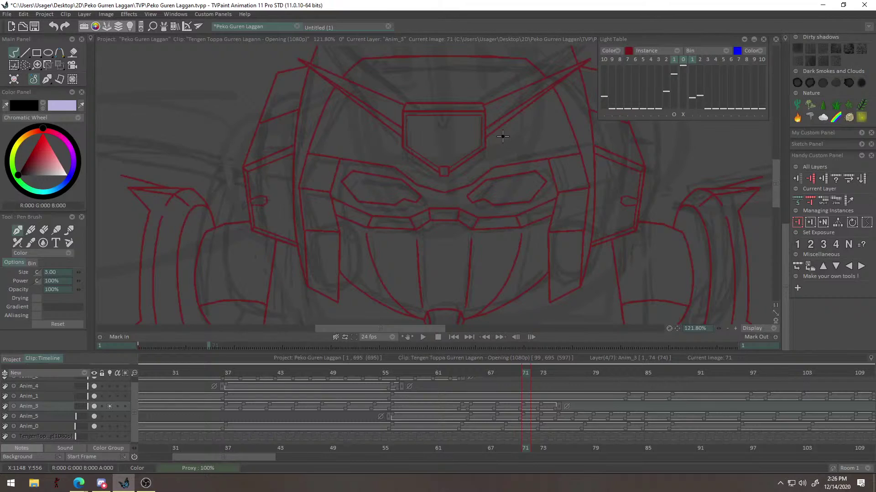
alt+right_click(575, 183)
drag(612, 135, 528, 215)
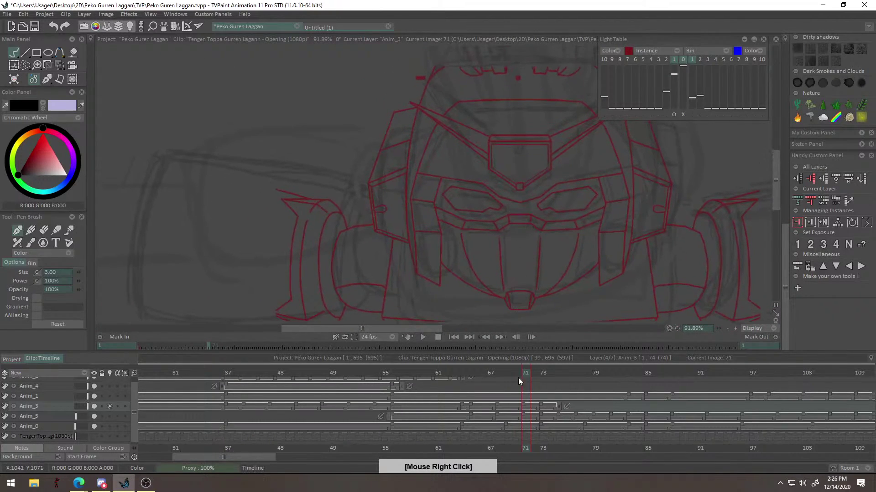
click(517, 375)
drag(515, 373, 523, 376)
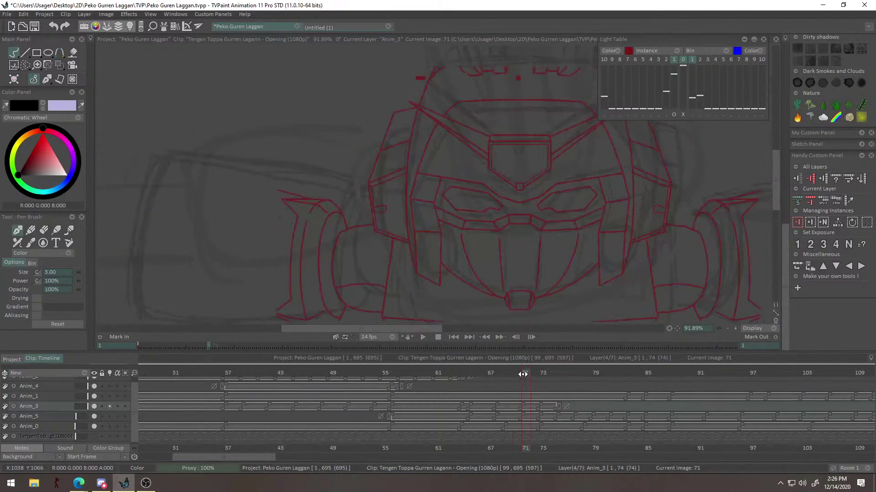
Reset the previous image's light table shift and refit it over frame 71's sketch at X 0, Y 112 and 57.49% scale.
scroll(676, 114, up, 3)
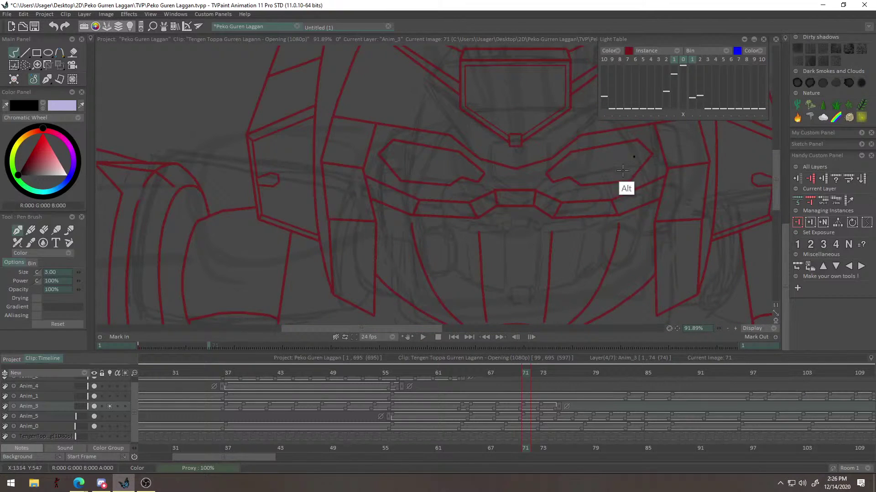
drag(608, 186, 583, 214)
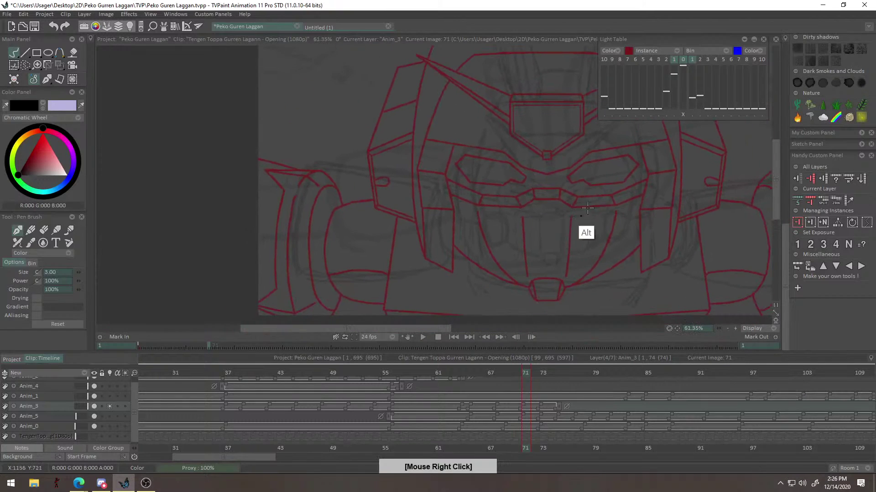
click(674, 116)
drag(543, 141, 579, 210)
drag(696, 188, 684, 196)
drag(719, 244, 678, 220)
drag(709, 185, 738, 195)
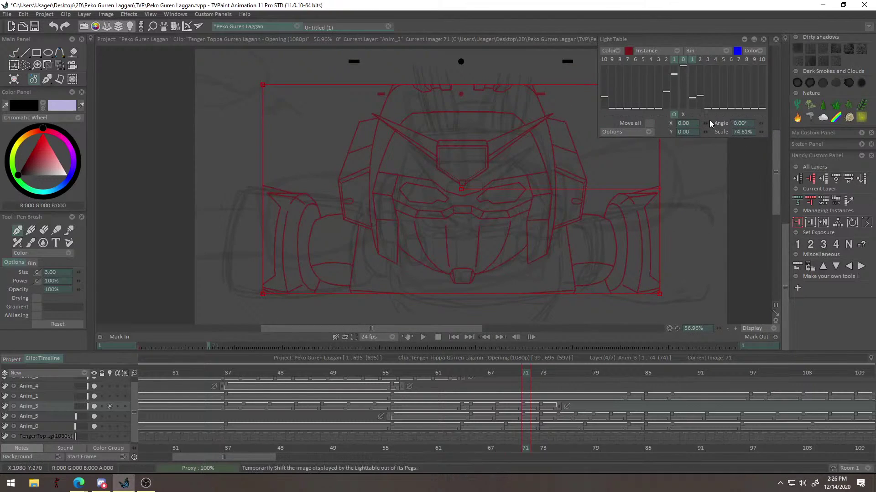
mouse_move(706, 131)
mouse_down()
mouse_move(695, 130)
mouse_move(816, 168)
mouse_up()
drag(615, 152, 610, 236)
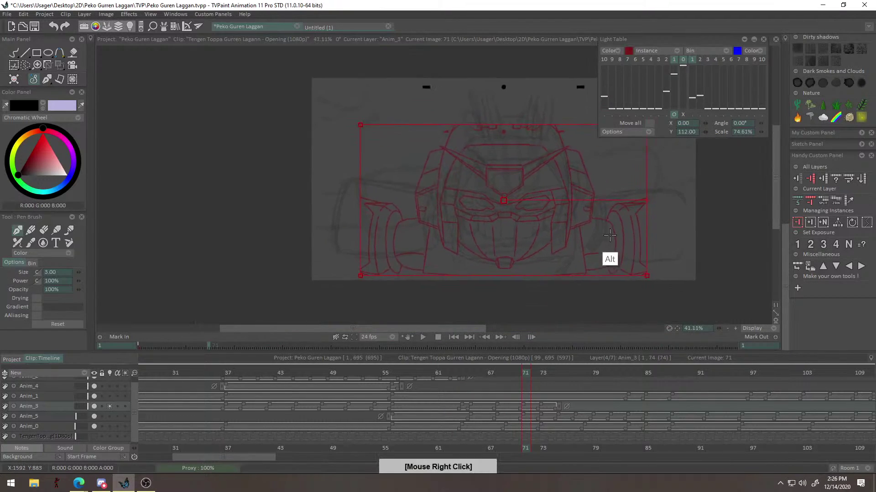
drag(647, 272, 609, 258)
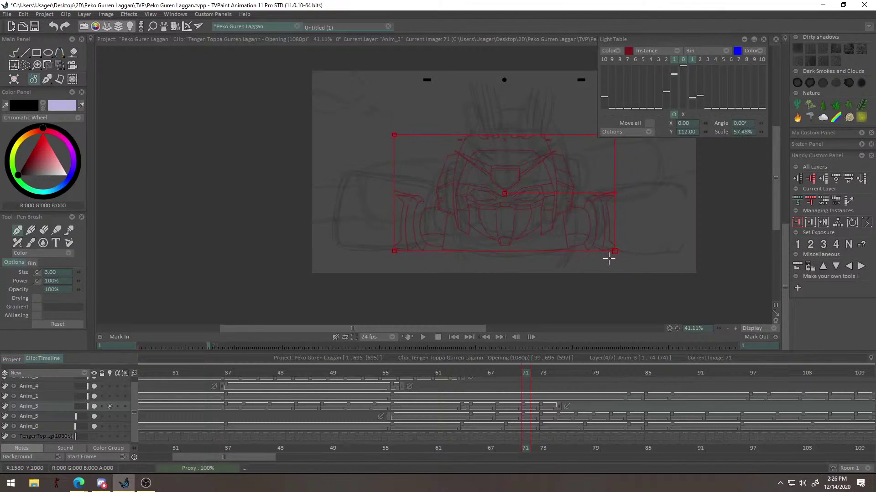
key(Escape)
Try inking the left edge of the forehead crest on frame 71 with the pen brush and undo the strokes.
drag(531, 218, 654, 190)
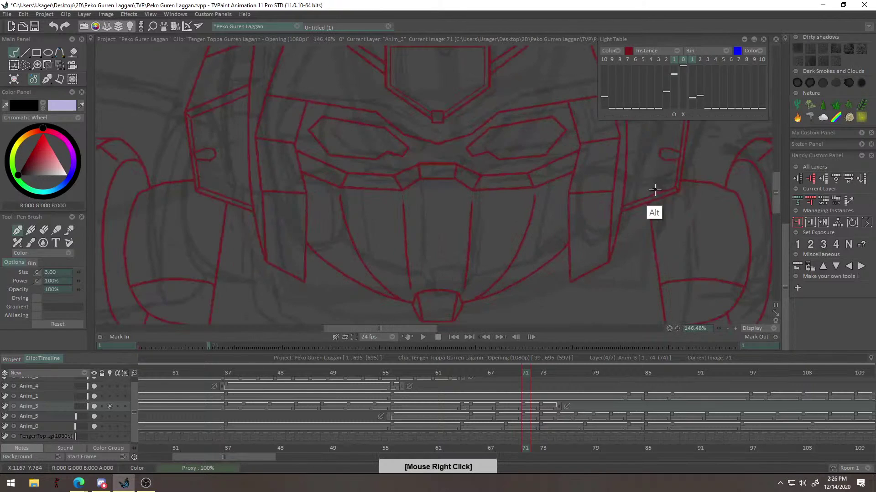
scroll(485, 211, down, 2)
mouse_move(519, 371)
mouse_down()
mouse_move(484, 373)
mouse_move(526, 375)
mouse_up()
mouse_move(564, 263)
mouse_down()
mouse_move(541, 233)
mouse_move(602, 174)
mouse_move(575, 219)
mouse_move(527, 247)
mouse_up()
drag(454, 186, 445, 220)
key(ctrl+z)
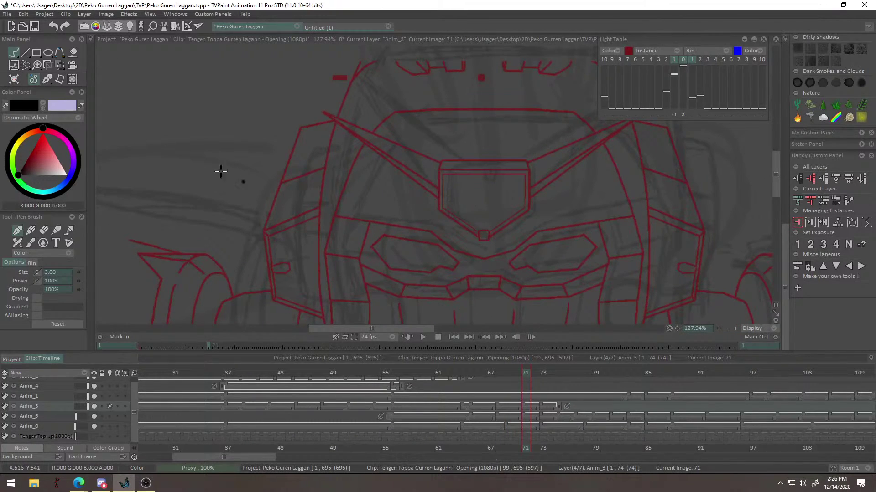
alt+right_click(491, 231)
drag(444, 182, 431, 230)
key(ctrl+z)
Set the pen brush size to 2 and try outlining the crest's left, bottom and top edges with straight lines.
drag(81, 273, 84, 272)
drag(430, 212, 425, 221)
mouse_move(427, 191)
mouse_down()
mouse_move(413, 234)
mouse_move(418, 227)
mouse_move(529, 229)
mouse_up()
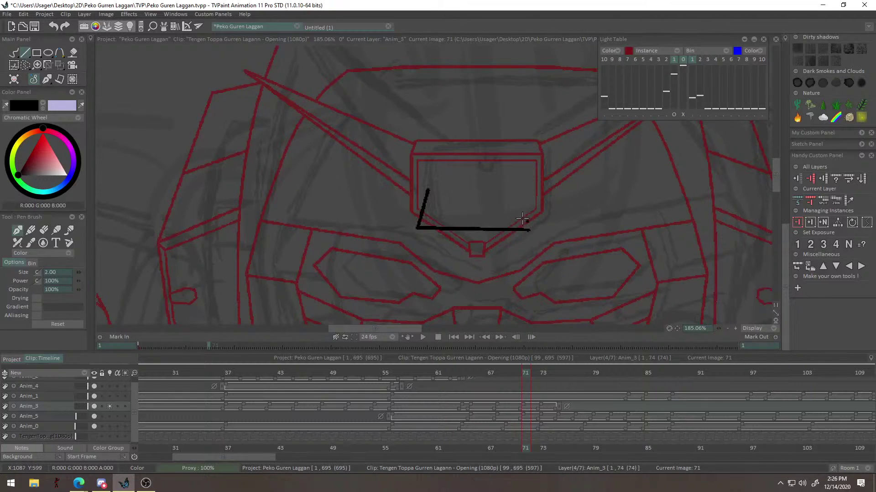
drag(430, 190, 531, 191)
key(ctrl+z)
key(ctrl+z)
key(ctrl+z)
Ink the left and top edges of the forehead crest on frame 71 with straight pen lines, undoing misplaced strokes.
mouse_move(418, 223)
mouse_down()
mouse_move(424, 199)
mouse_move(520, 197)
mouse_up()
drag(520, 197, 526, 220)
key(ctrl+z)
key(ctrl+z)
drag(424, 199, 449, 200)
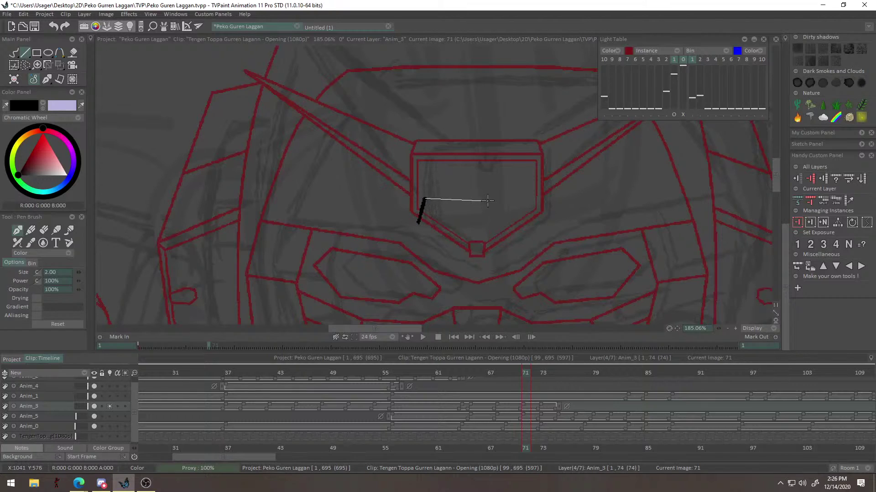
drag(476, 199, 480, 198)
Ink the crest's lower horizontal edge and the left side line angling down towards the bridge of the nose.
mouse_move(419, 224)
mouse_down()
mouse_move(473, 224)
mouse_move(423, 247)
mouse_up()
shift+click(424, 257)
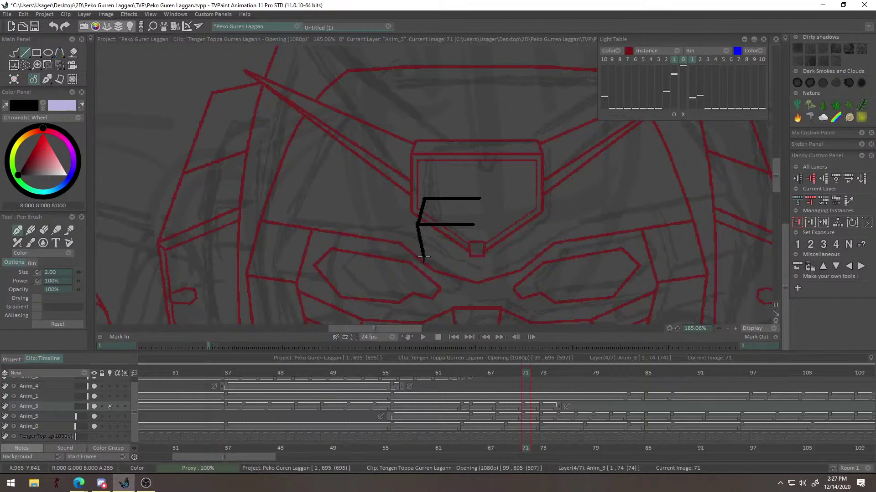
shift+click(469, 277)
mouse_move(471, 275)
mouse_down()
mouse_move(438, 313)
mouse_move(510, 270)
mouse_move(512, 290)
mouse_up()
Ink the long line above the left eye and continue it parallel to the crest's slanted lower edge.
click(373, 206)
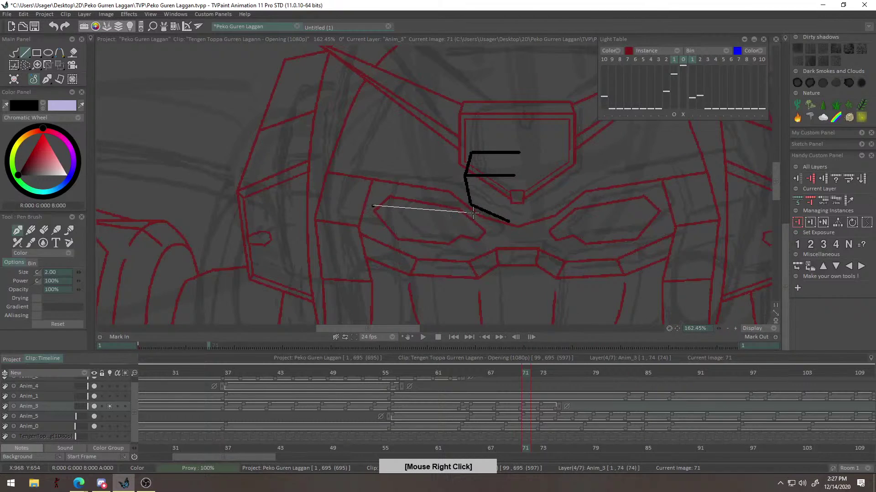
shift+click(474, 213)
shift+click(514, 234)
key(ctrl+z)
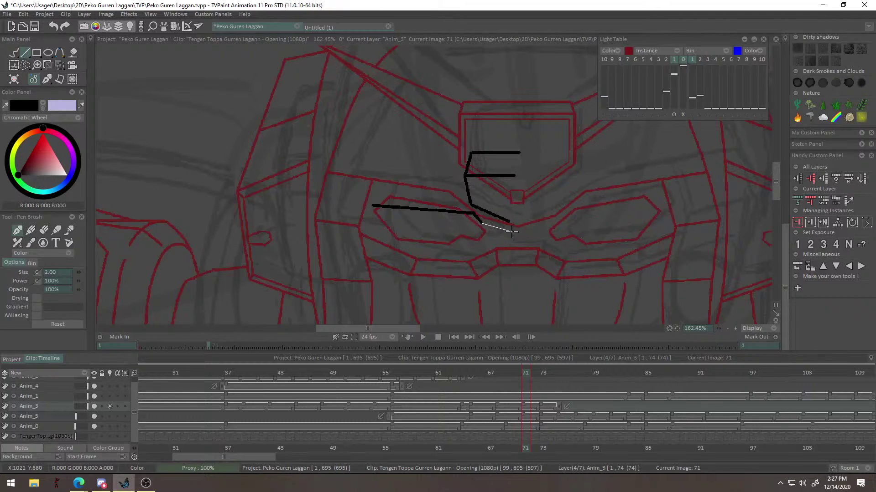
drag(512, 232, 511, 230)
drag(512, 232, 563, 245)
Ink the four-sided panel at the outer end of the line above the left eye, undoing misplaced strokes.
drag(425, 219, 414, 242)
alt+right_click(420, 250)
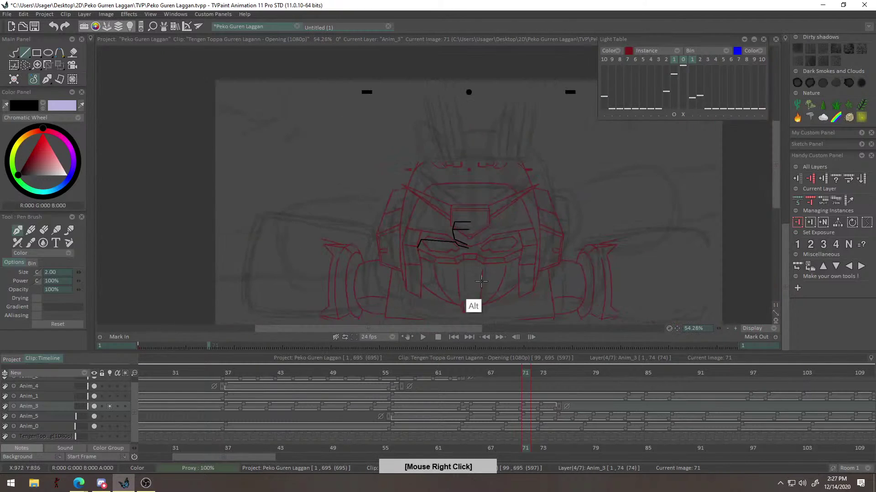
scroll(502, 255, up, 5)
mouse_move(286, 192)
mouse_down()
mouse_move(304, 164)
mouse_move(267, 162)
mouse_move(258, 182)
mouse_move(288, 193)
mouse_up()
key(ctrl+z)
drag(288, 193, 310, 251)
key(ctrl+z)
key(ctrl+z)
key(ctrl+z)
key(ctrl+z)
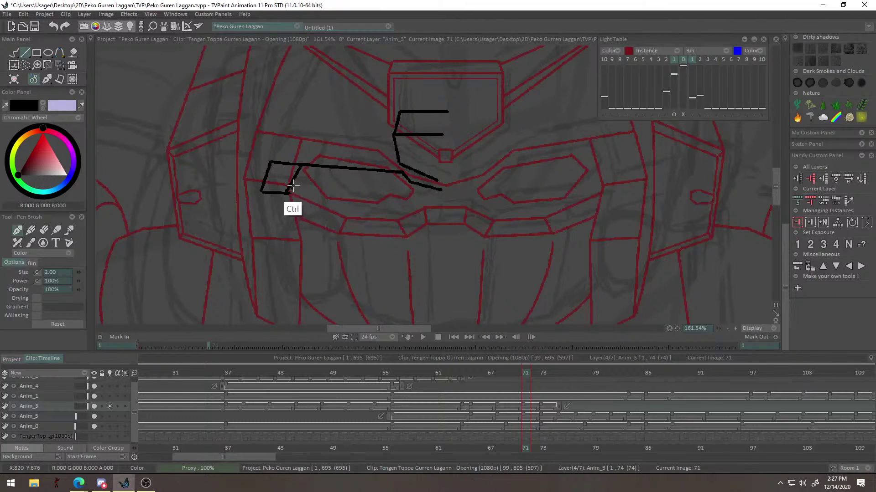
key(ctrl+z)
Ink a second panel directly below the one at the outer end of the left brow, undoing stray strokes.
mouse_move(302, 165)
mouse_down()
mouse_move(290, 197)
mouse_move(298, 180)
mouse_move(287, 196)
mouse_move(269, 164)
mouse_move(253, 194)
mouse_move(322, 172)
mouse_move(342, 148)
mouse_up()
key(ctrl+z)
key(ctrl+z)
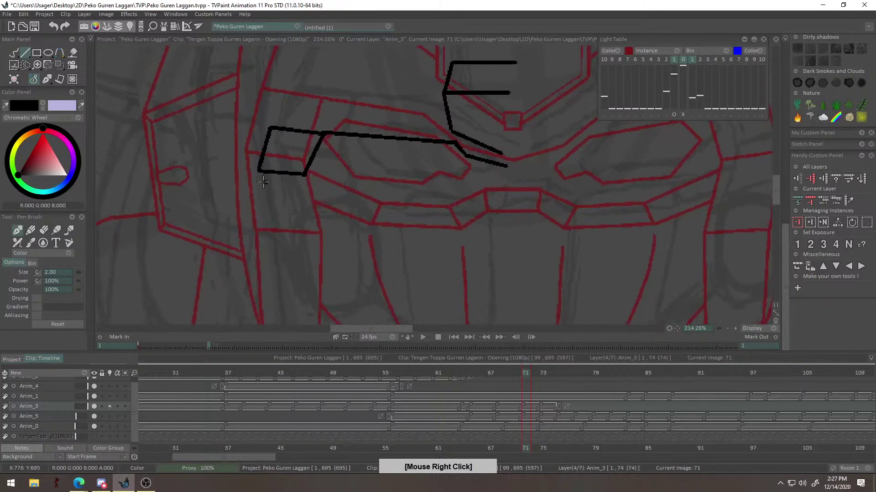
mouse_move(258, 173)
mouse_down()
mouse_move(269, 216)
mouse_move(316, 212)
mouse_up()
drag(305, 175, 317, 215)
right_click(319, 191)
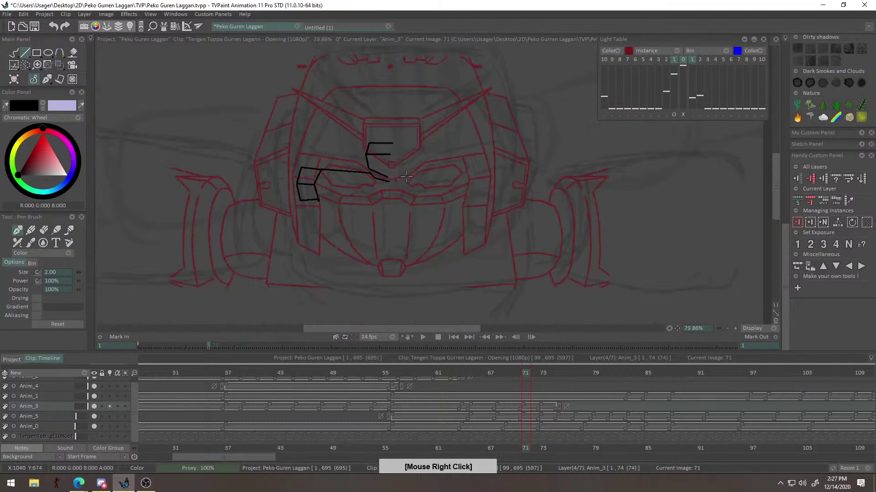
Fit the previous image's light table reference on layer Anim_5 at X 0, Y 110 and 59.84% scale.
key(Down)
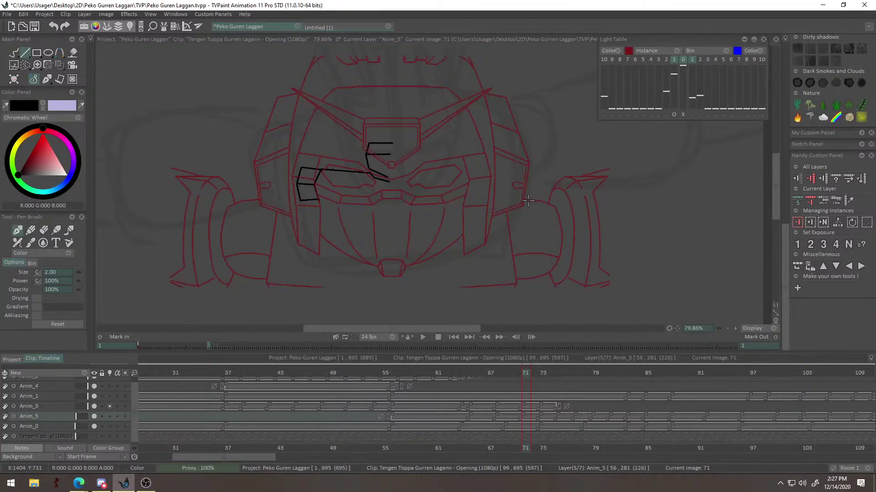
scroll(484, 223, down, 4)
scroll(449, 230, up, 3)
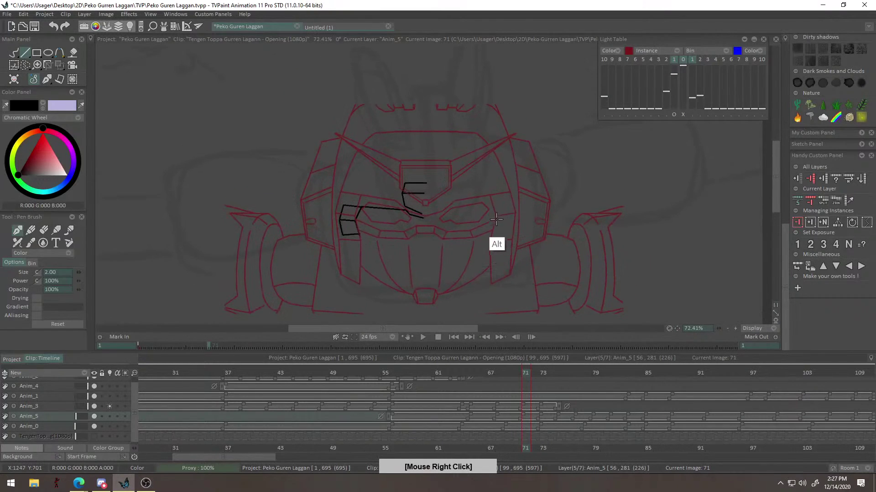
click(680, 114)
scroll(673, 123, down, 4)
drag(692, 236, 623, 219)
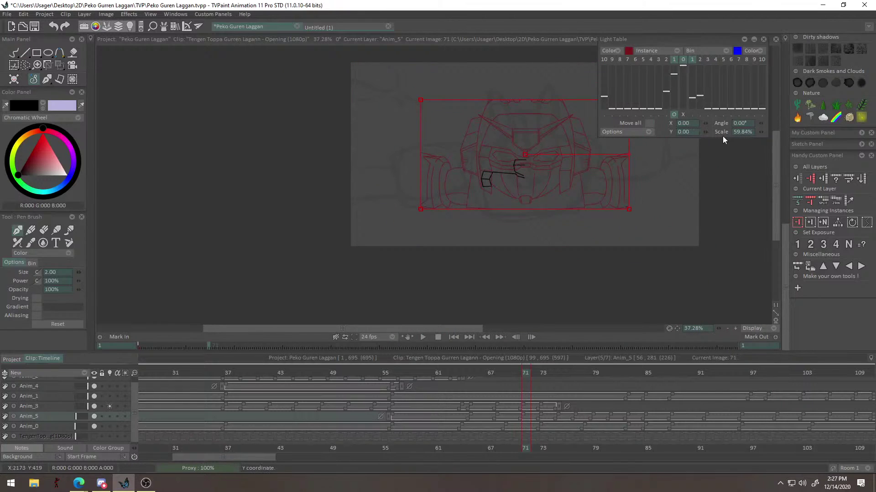
drag(732, 134, 810, 134)
key(Up)
key(Up)
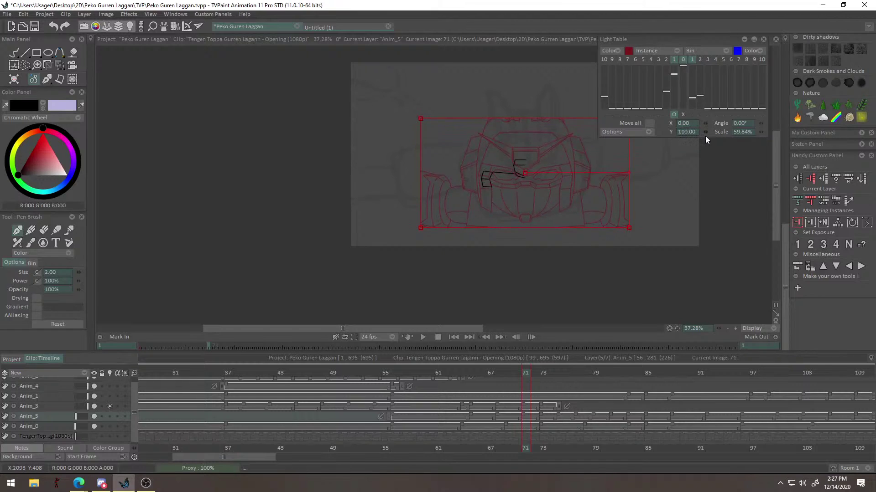
key(v)
Return to layer Anim_3 and set the previous image's light table offset to Y 111 and its scale to 56.84%.
key(ctrl+Up)
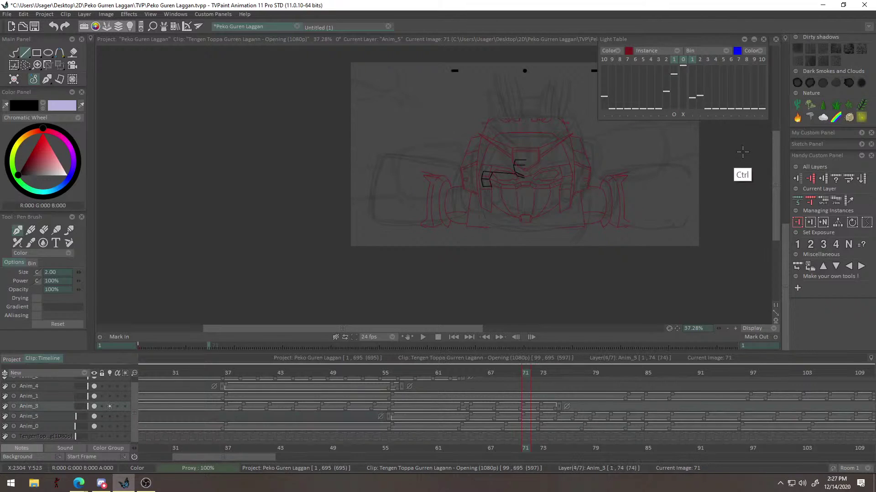
drag(653, 191, 679, 205)
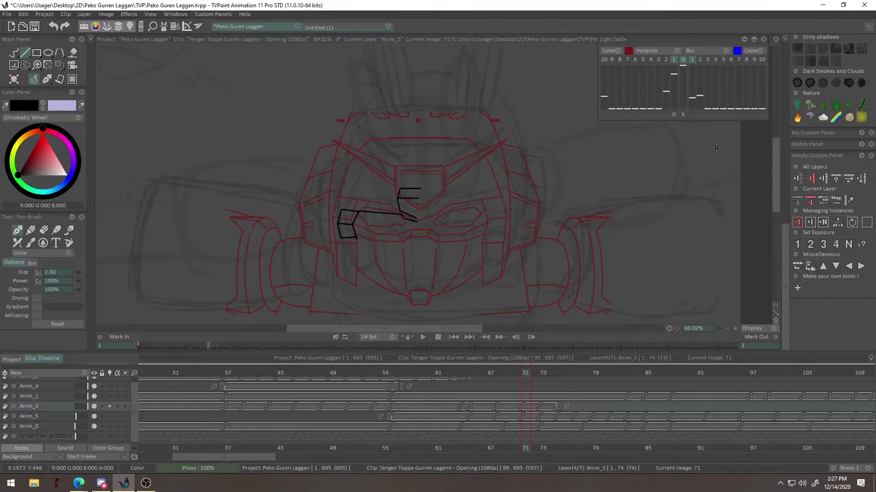
click(673, 114)
click(705, 132)
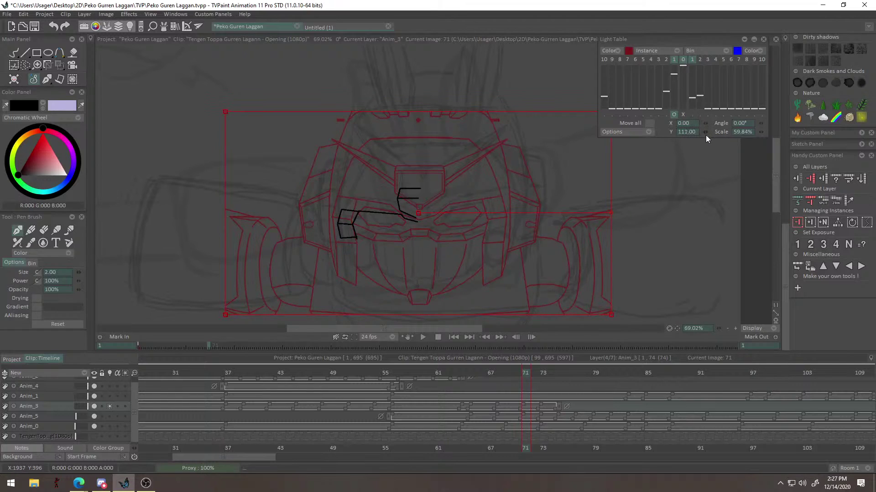
mouse_move(756, 133)
mouse_down()
mouse_move(736, 140)
mouse_move(753, 139)
mouse_up()
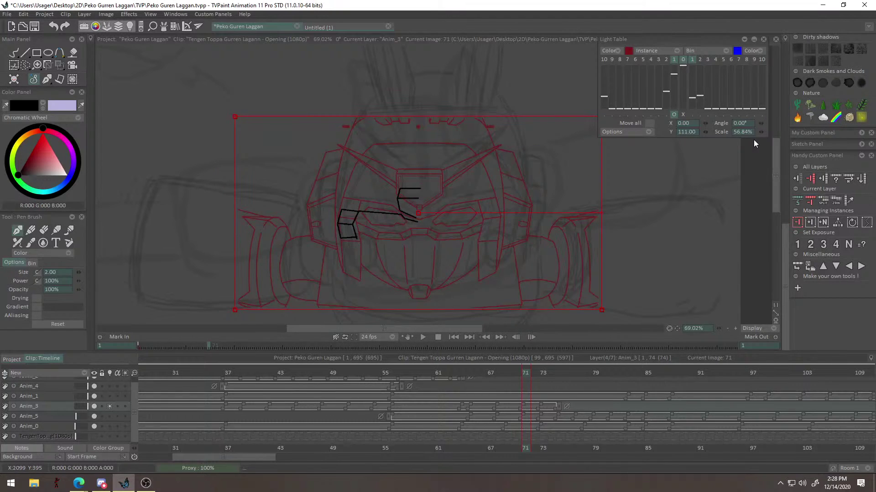
Examine the finished mecha head drawing on frame 68 of Anim_3 against the partial face lines on frame 71.
mouse_move(684, 141)
mouse_down()
mouse_move(732, 140)
mouse_move(708, 149)
mouse_up()
key(v)
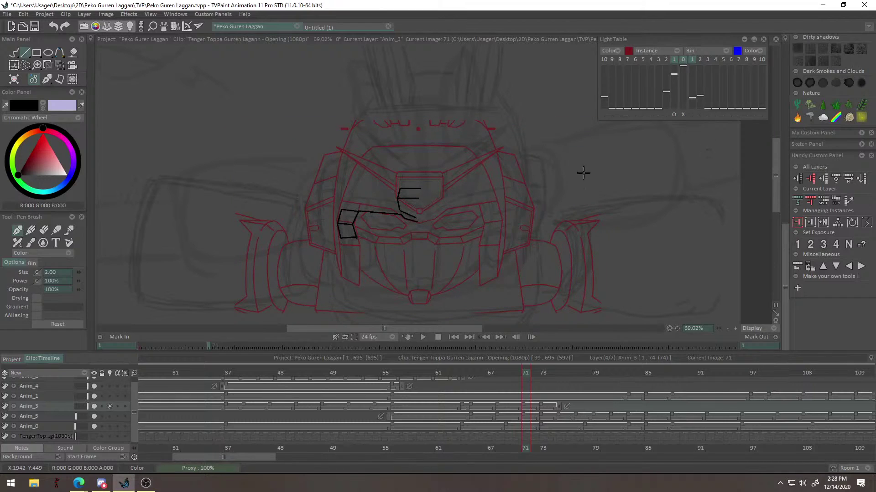
drag(570, 259, 600, 235)
alt+right_click(568, 219)
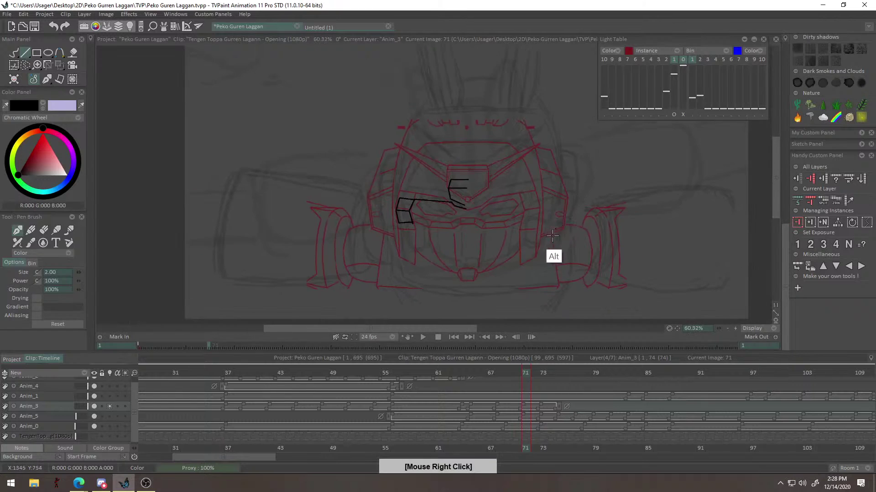
drag(520, 376, 501, 376)
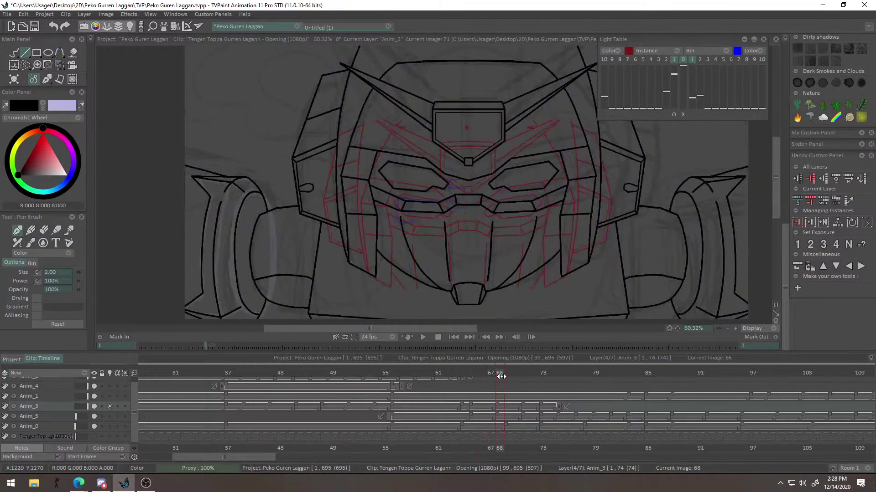
alt+right_click(505, 234)
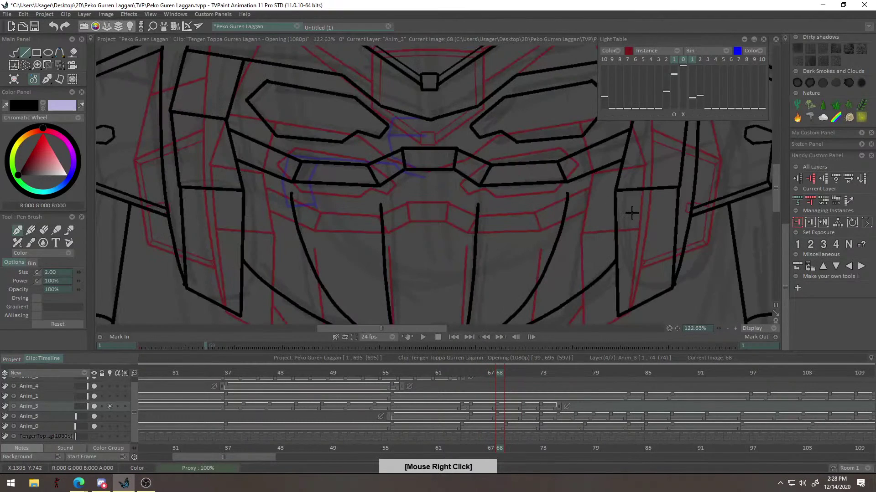
alt+right_click(656, 203)
alt+right_click(725, 204)
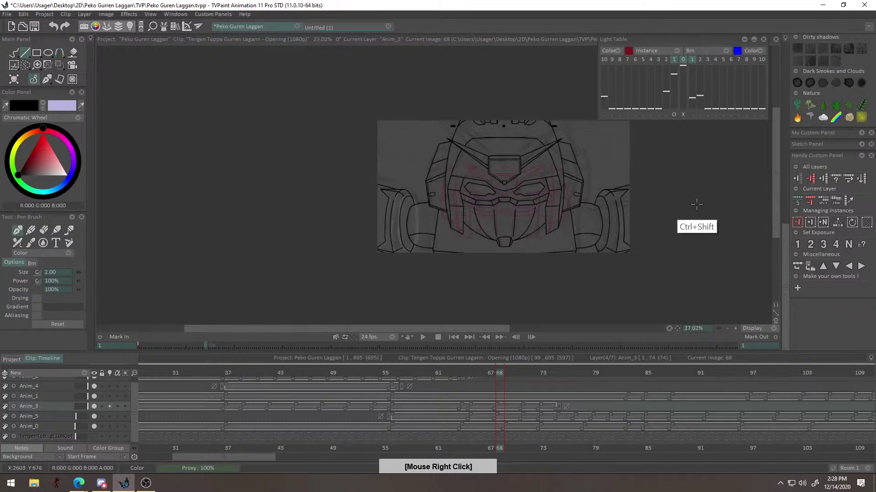
key(ctrl+shift+t)
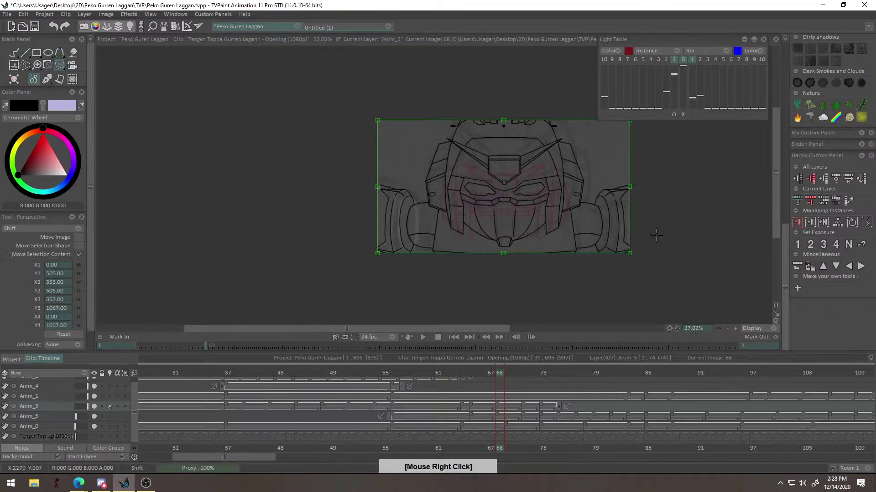
click(515, 337)
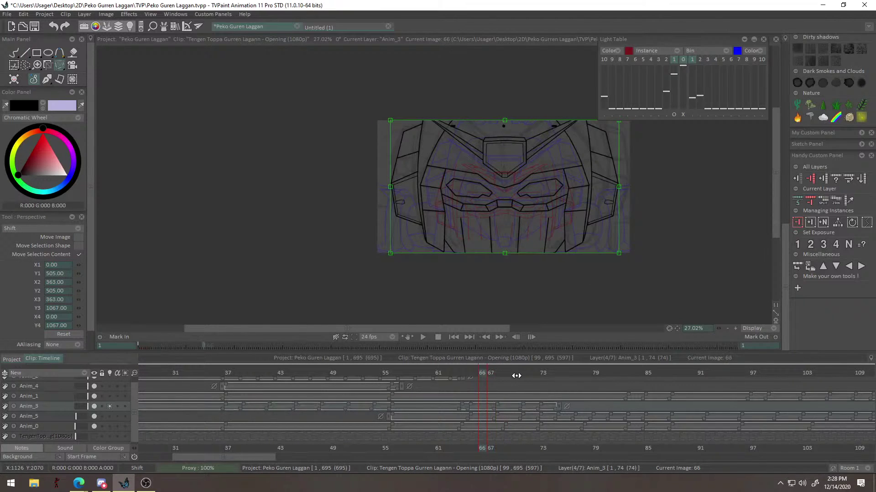
drag(484, 373, 514, 373)
click(532, 374)
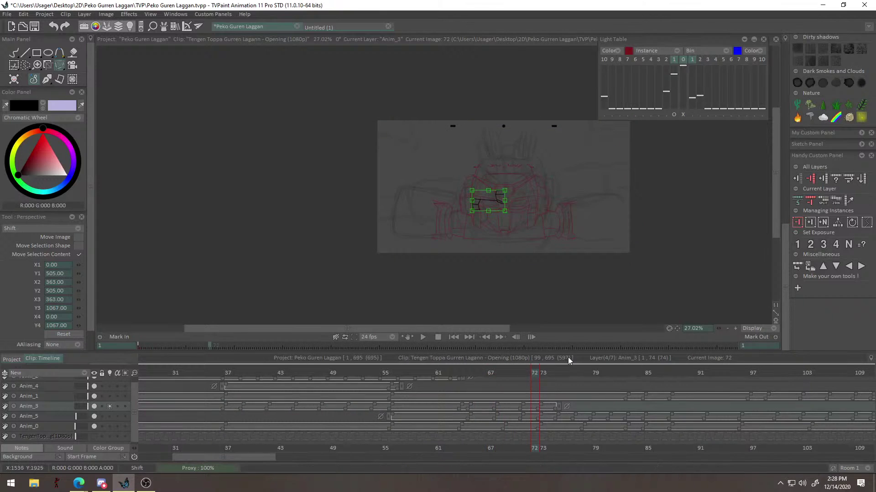
click(526, 376)
Sketch the missing right half of the forehead crest freehand in light lavender on frame 72 of Anim_5.
key(b)
drag(533, 213, 614, 211)
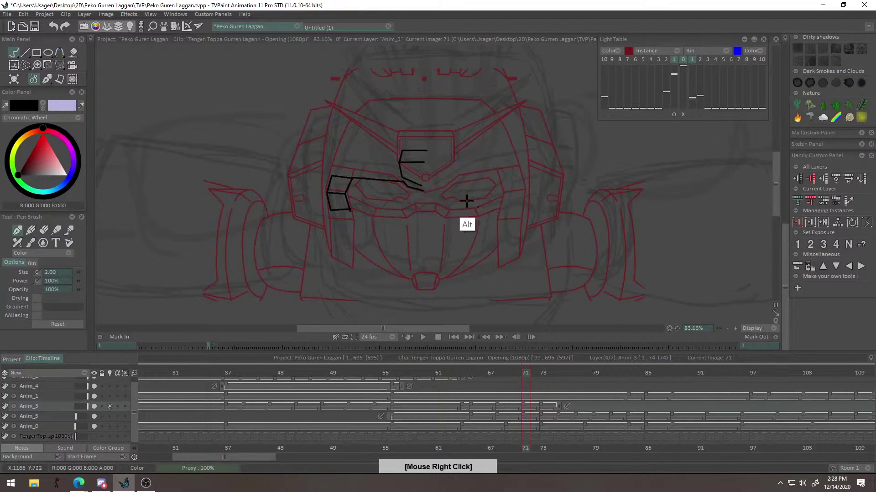
drag(479, 207, 559, 206)
mouse_move(625, 194)
mouse_down()
mouse_move(629, 244)
mouse_move(632, 223)
mouse_up()
scroll(631, 224, down, 2)
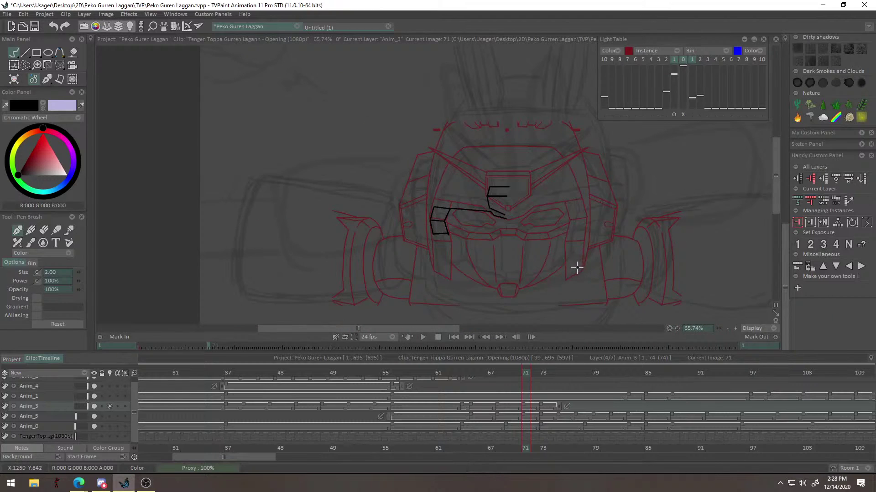
key(Right)
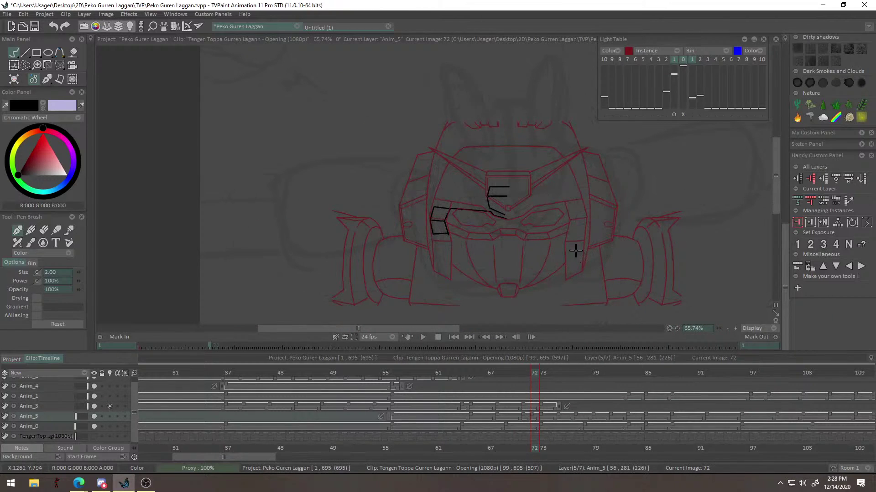
drag(567, 200, 631, 195)
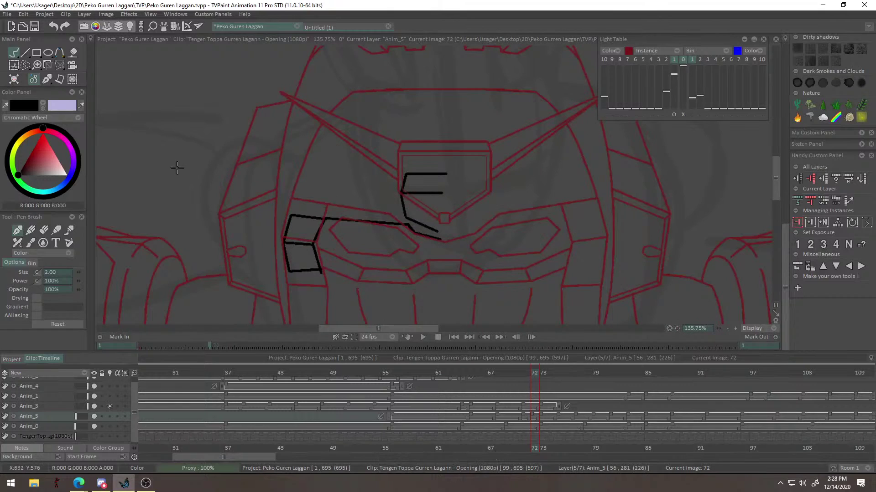
click(43, 104)
drag(413, 207, 411, 226)
drag(444, 193, 476, 193)
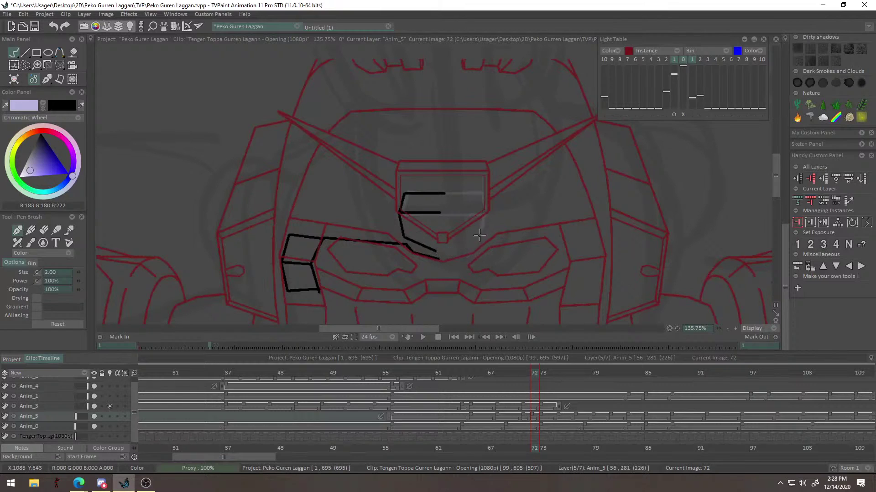
Rough in the V-shaped forehead fins extending outward from both sides of the crest.
mouse_move(481, 227)
mouse_down()
mouse_move(448, 250)
mouse_move(457, 230)
mouse_move(414, 279)
mouse_up()
mouse_move(445, 223)
mouse_down()
mouse_move(574, 151)
mouse_move(464, 235)
mouse_up()
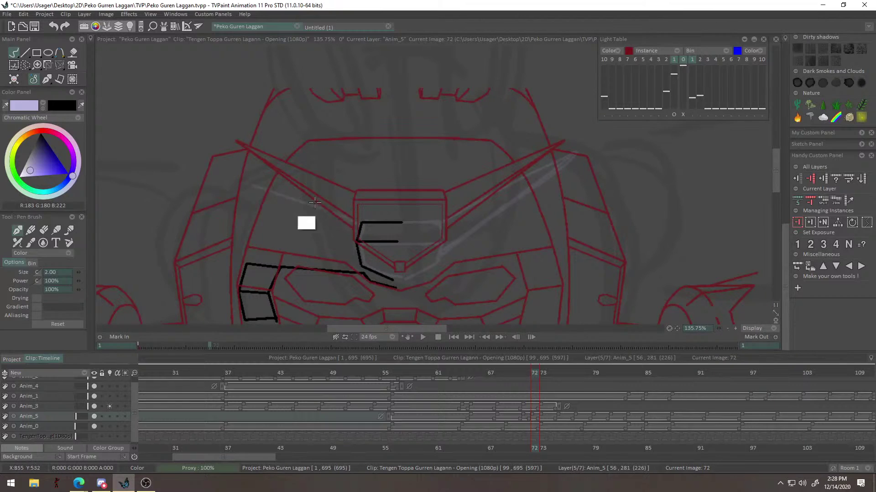
drag(232, 154, 351, 250)
drag(275, 183, 348, 247)
Sketch a vertical centre line through the face and an oval head contour around it.
mouse_move(393, 307)
mouse_down()
mouse_move(382, 182)
mouse_move(381, 205)
mouse_up()
right_click(404, 223)
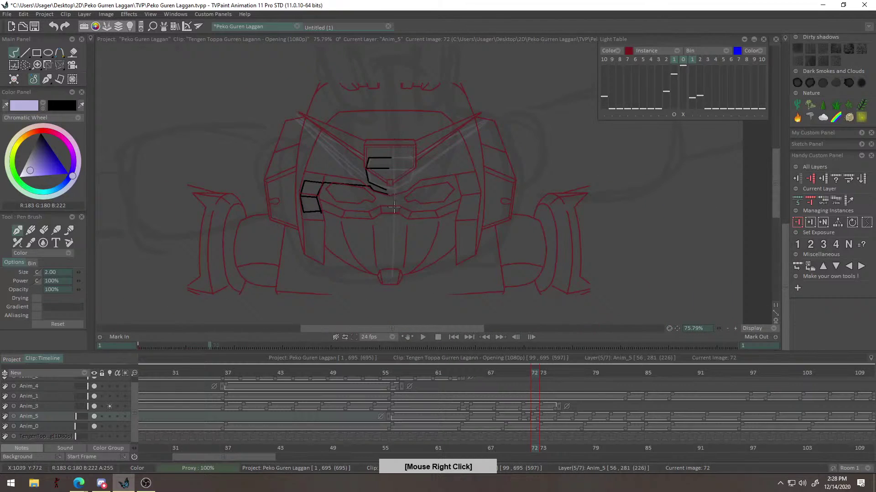
scroll(386, 212, up, 2)
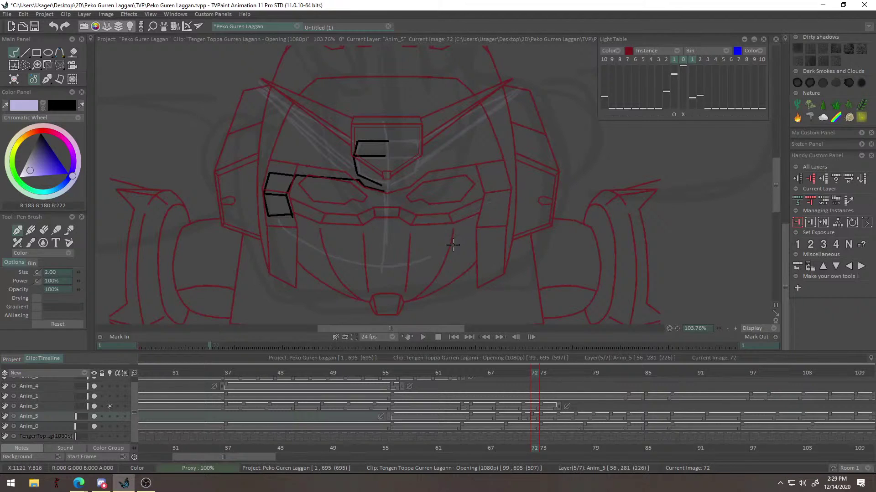
scroll(440, 251, down, 1)
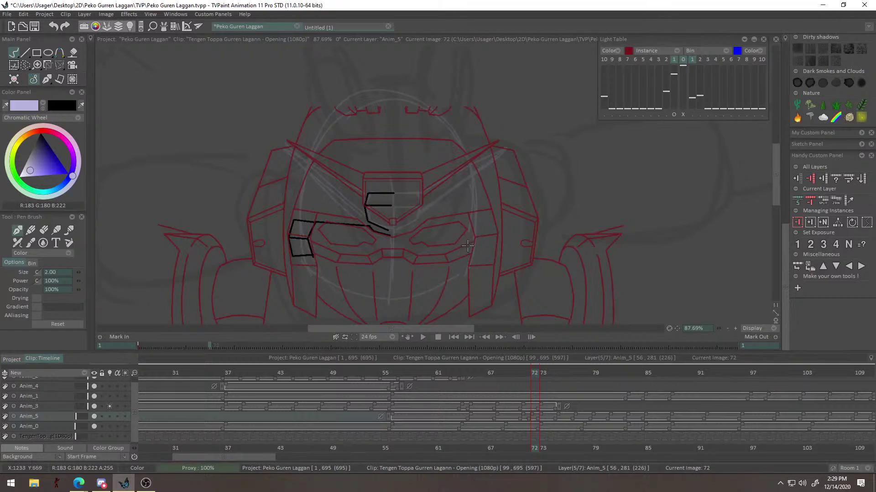
Rough in the left cheek guard below the black linework and lower the previous image's light table opacity.
scroll(305, 249, up, 1)
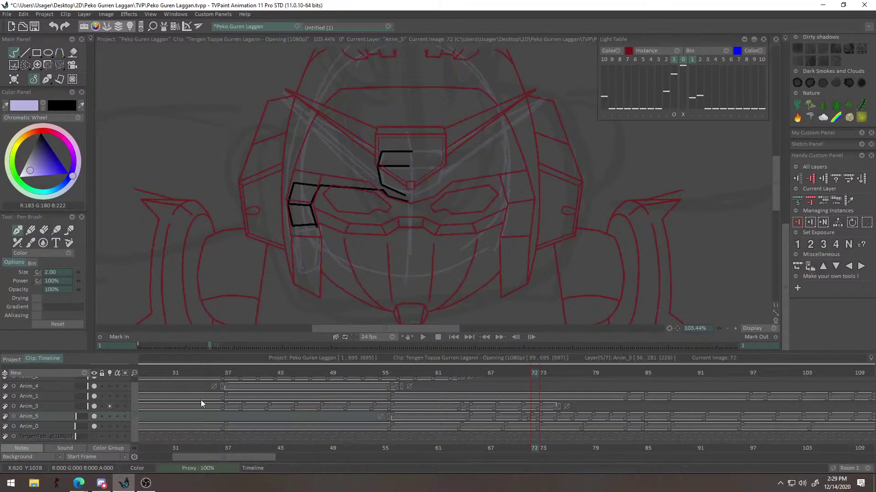
drag(674, 84, 673, 96)
drag(484, 172, 512, 170)
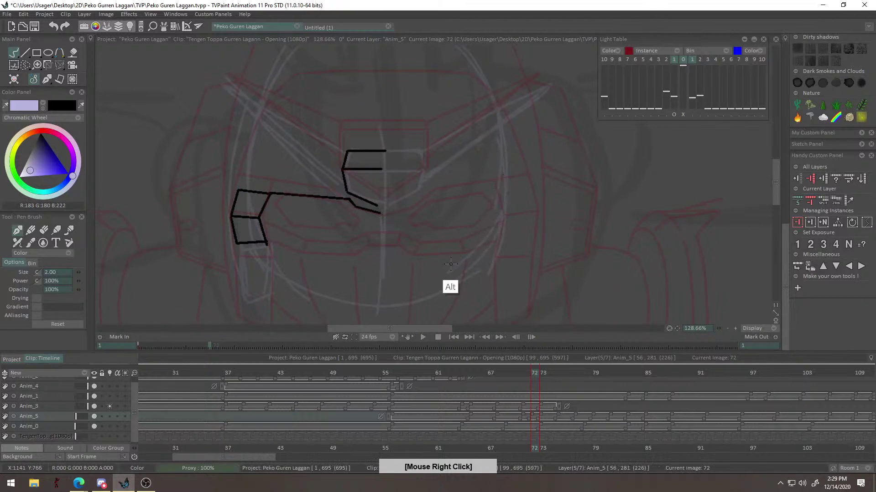
Rough in the left eye under the black brow line, plus the left faceplate lines and small square chin.
drag(398, 245, 424, 256)
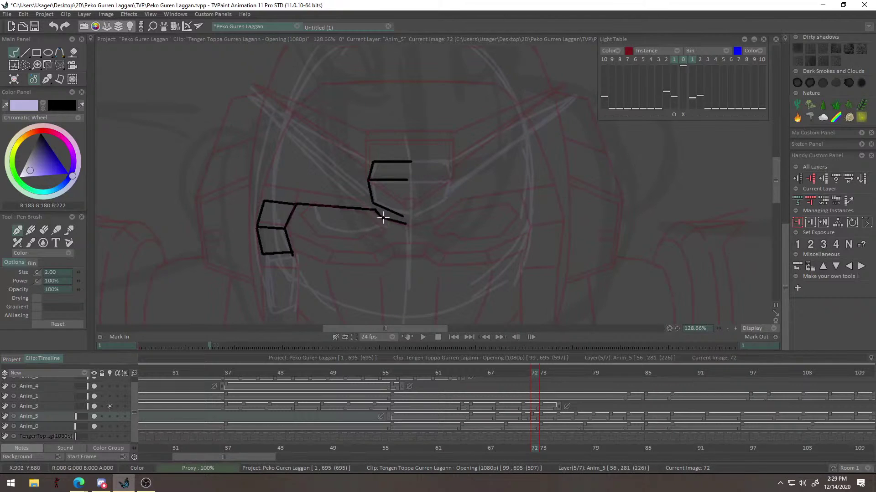
drag(377, 229, 383, 185)
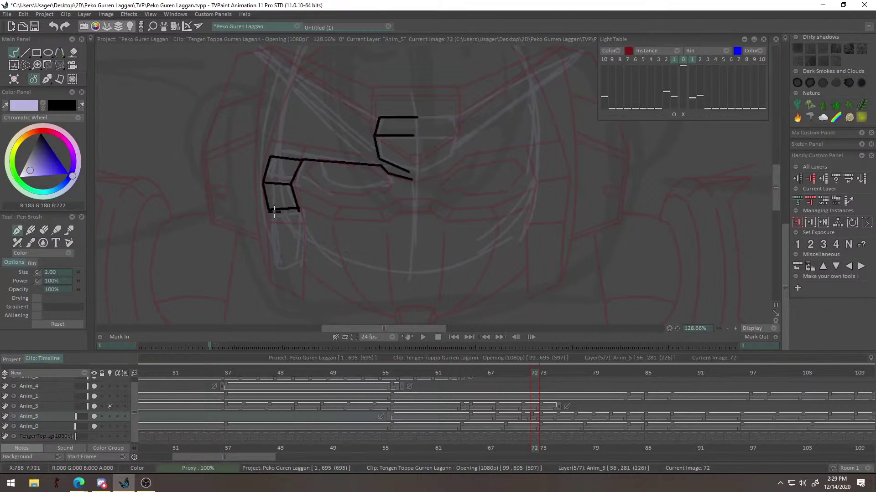
drag(363, 201, 356, 211)
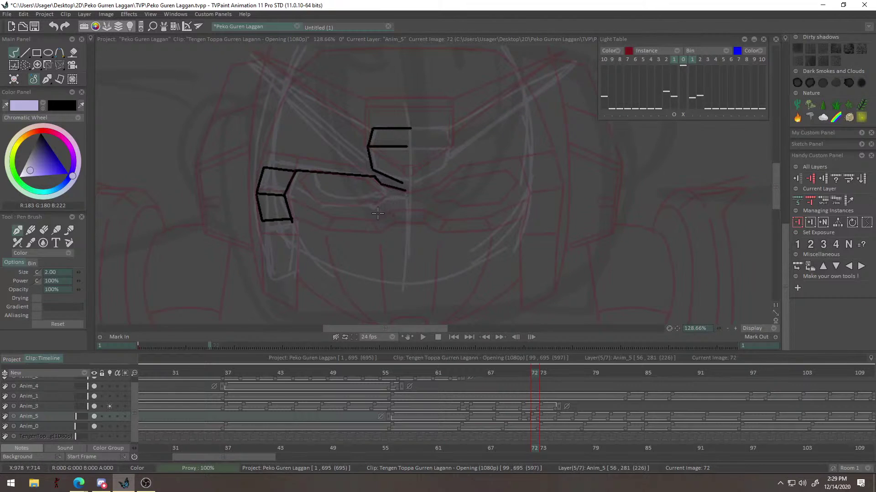
key(ctrl)
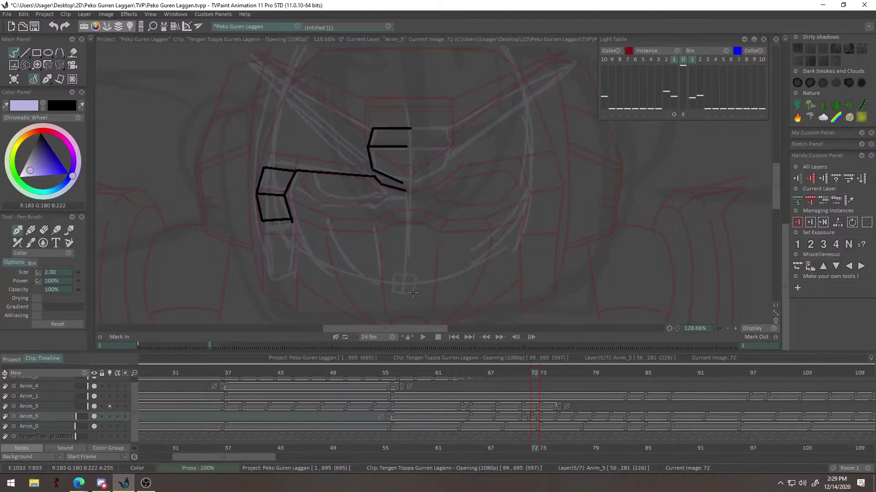
Sketch two long rabbit ears rising from the top of the oval head.
alt+drag(451, 212, 358, 263)
alt+drag(418, 227, 449, 213)
mouse_move(445, 212)
alt+mouse_down()
mouse_move(446, 229)
mouse_move(432, 217)
alt+mouse_up()
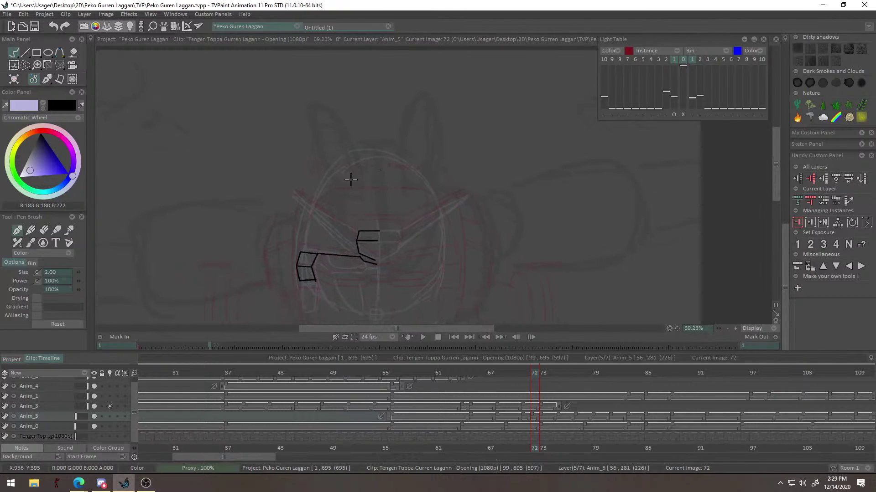
drag(350, 156, 441, 208)
mouse_move(427, 170)
mouse_down()
mouse_move(416, 192)
mouse_move(418, 138)
mouse_up()
key(ctrl+z)
mouse_move(382, 213)
mouse_down()
mouse_move(409, 134)
mouse_move(418, 195)
mouse_up()
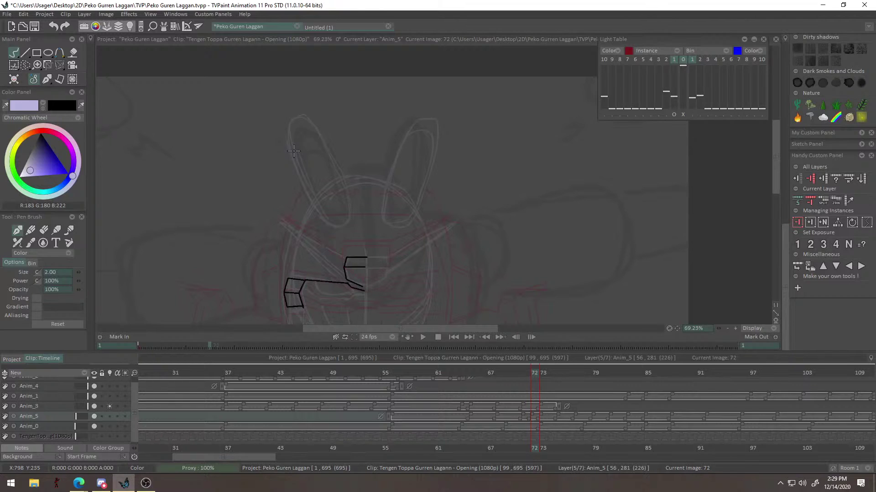
Reinforce the rabbit ear outlines and erase the stray sketch lines on the right ear.
drag(423, 189, 425, 133)
drag(408, 188, 404, 203)
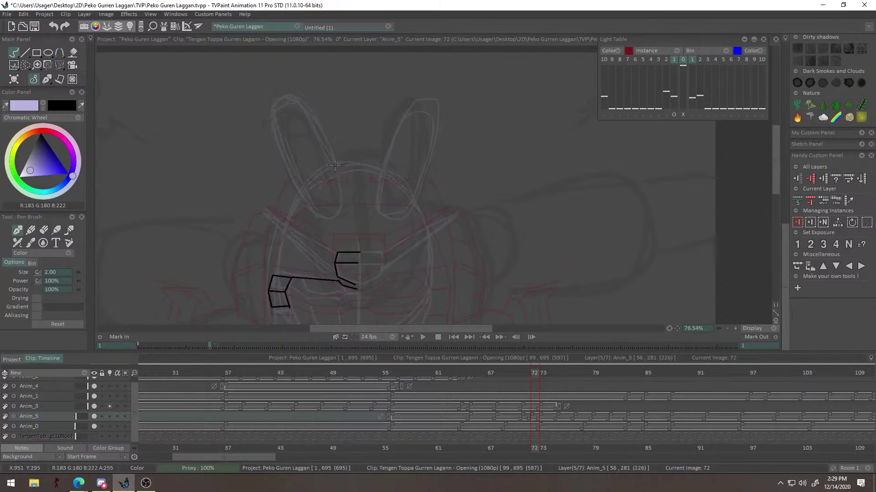
mouse_move(455, 148)
mouse_down()
mouse_move(481, 183)
mouse_move(511, 184)
mouse_up()
key(e)
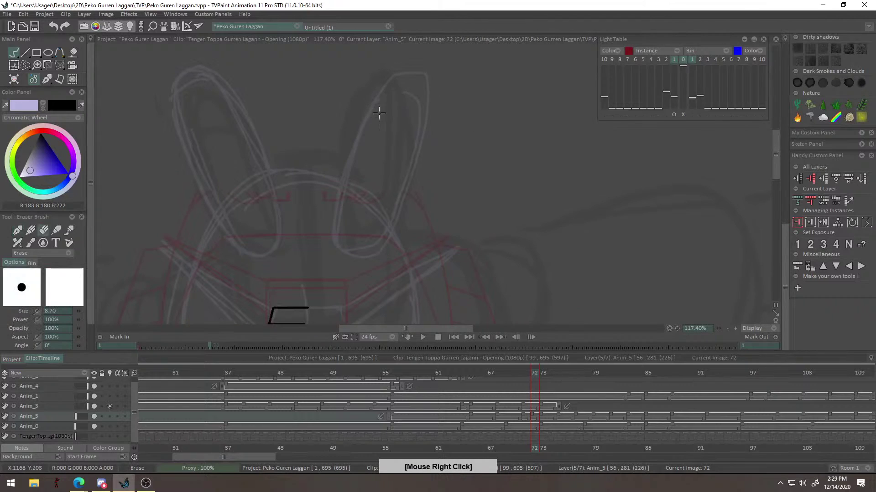
drag(380, 112, 393, 82)
mouse_move(396, 215)
mouse_down()
mouse_move(364, 186)
mouse_move(393, 192)
mouse_move(380, 129)
mouse_up()
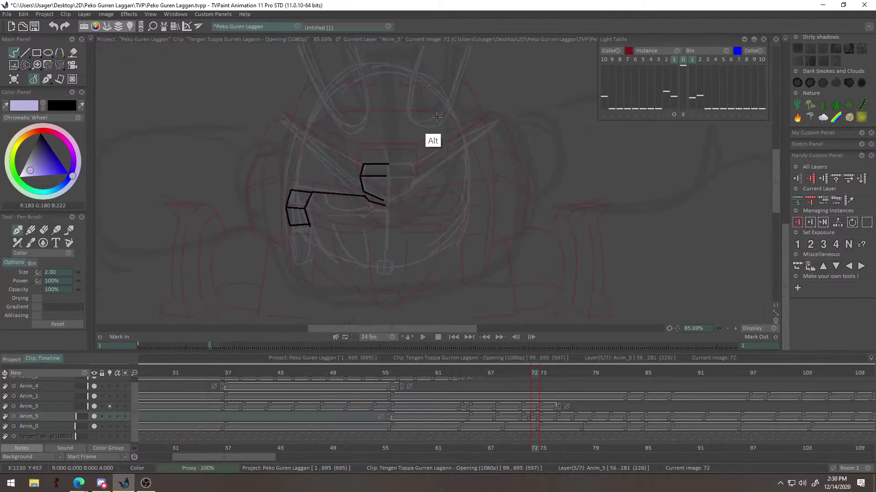
Refine the left eye sketch and rough in the helmet side panel along the head's left edge.
drag(455, 237, 438, 222)
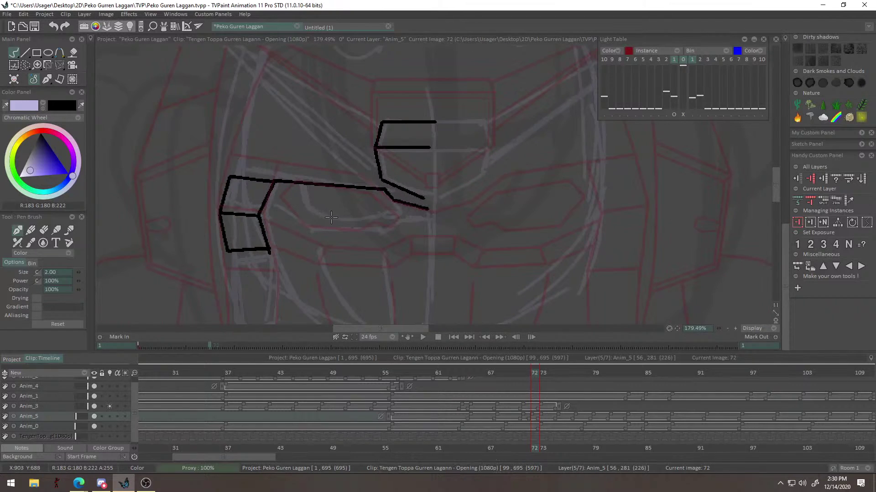
drag(382, 210, 403, 233)
drag(328, 232, 313, 159)
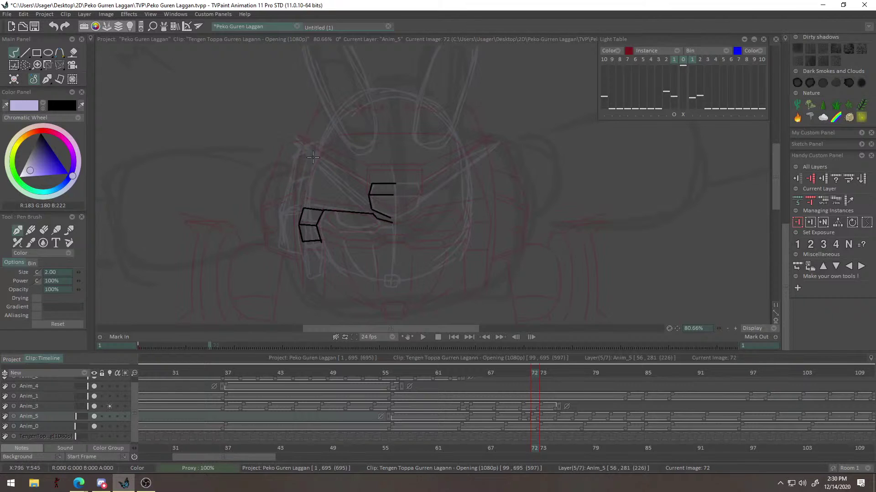
Sketch the inner-ear contour inside the left rabbit ear.
mouse_move(433, 98)
mouse_down()
mouse_move(436, 126)
mouse_move(415, 197)
mouse_up()
drag(351, 116, 345, 169)
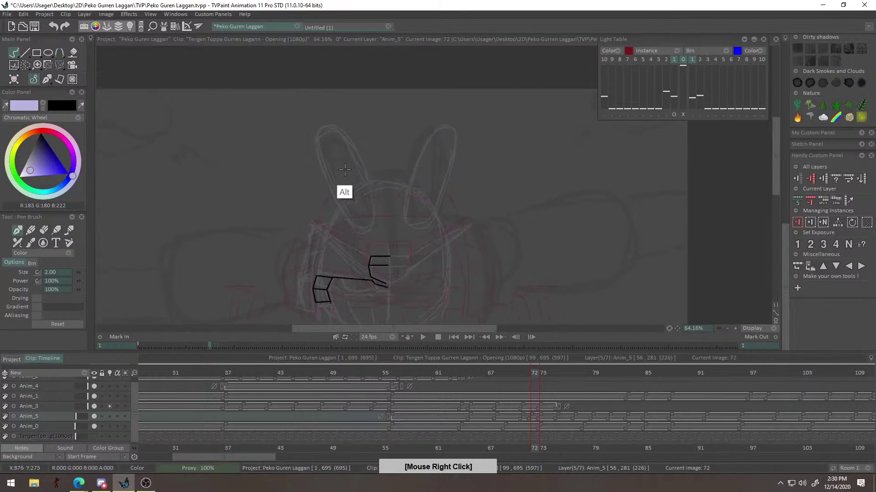
scroll(344, 170, up, 2)
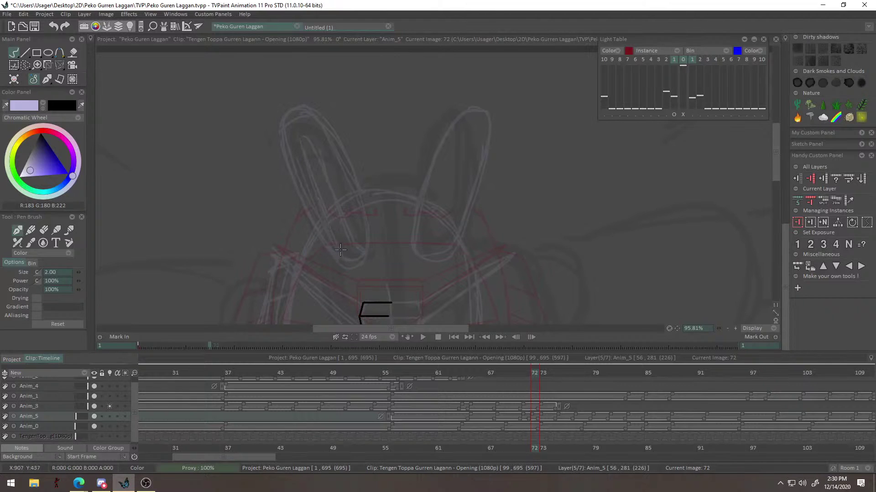
drag(403, 234, 417, 208)
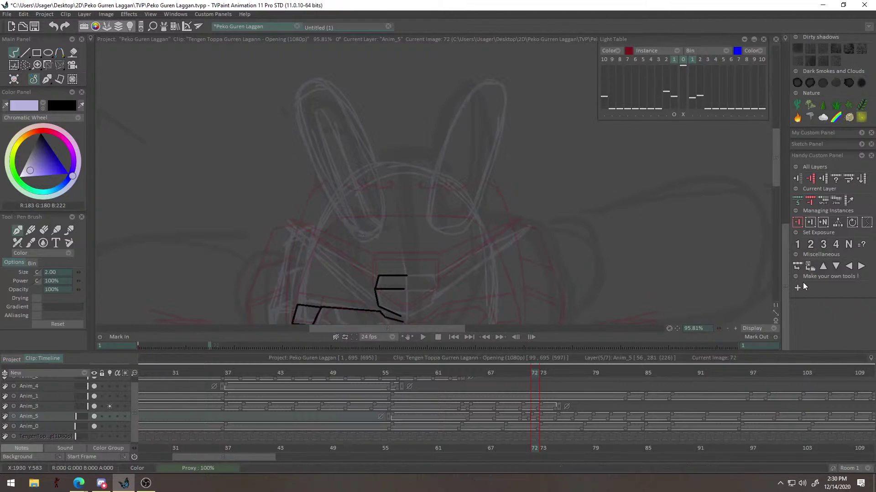
drag(503, 112, 487, 132)
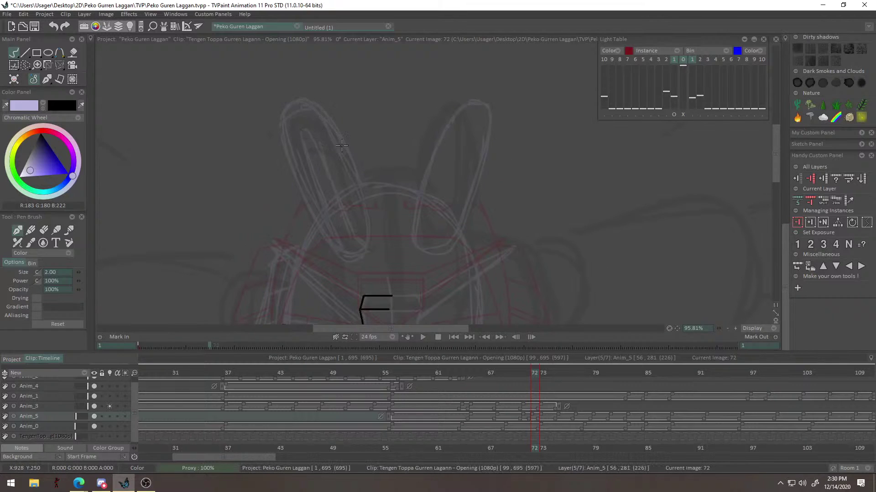
drag(369, 246, 399, 183)
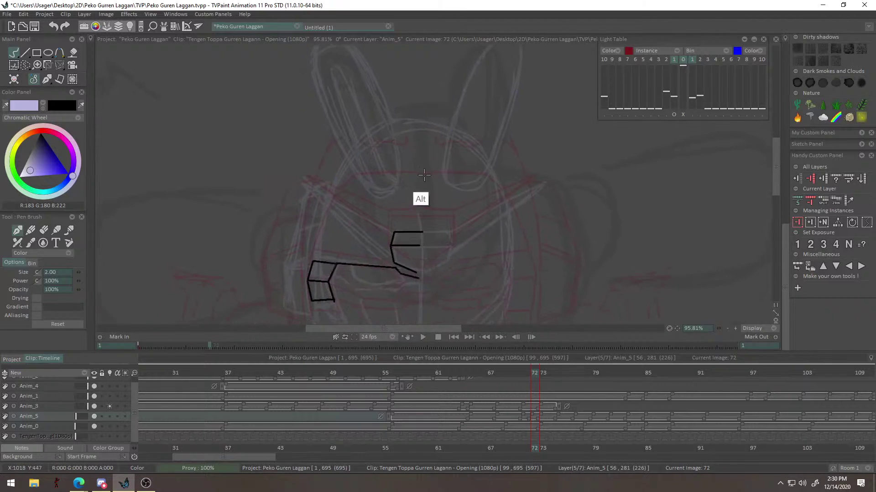
Sketch the forehead line between the two rabbit ears and the arched brow line above the forehead crest.
right_click(455, 206)
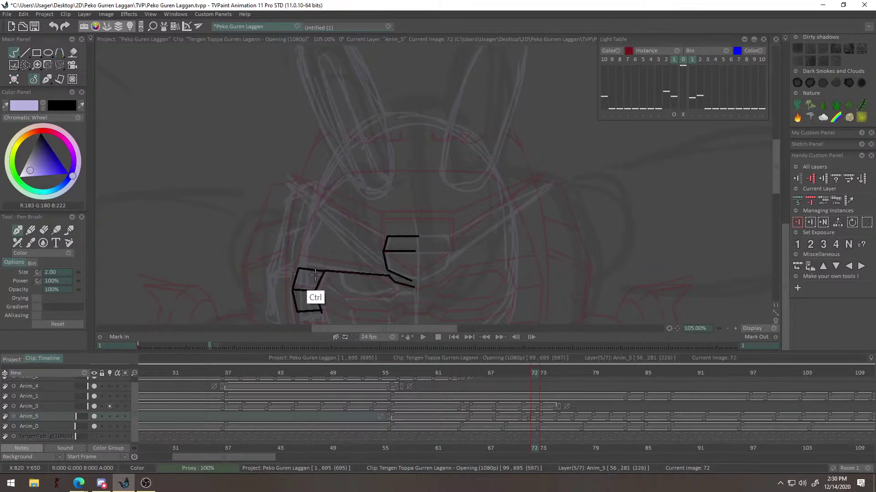
alt+right_click(410, 277)
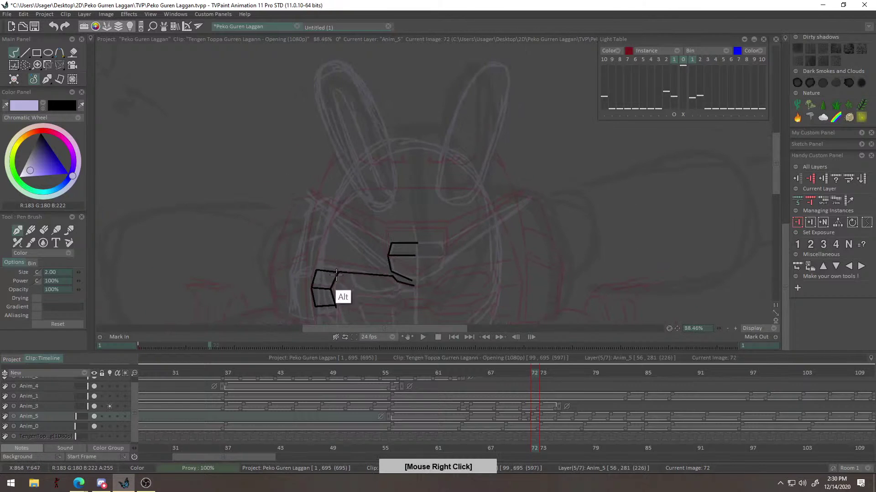
alt+right_click(375, 256)
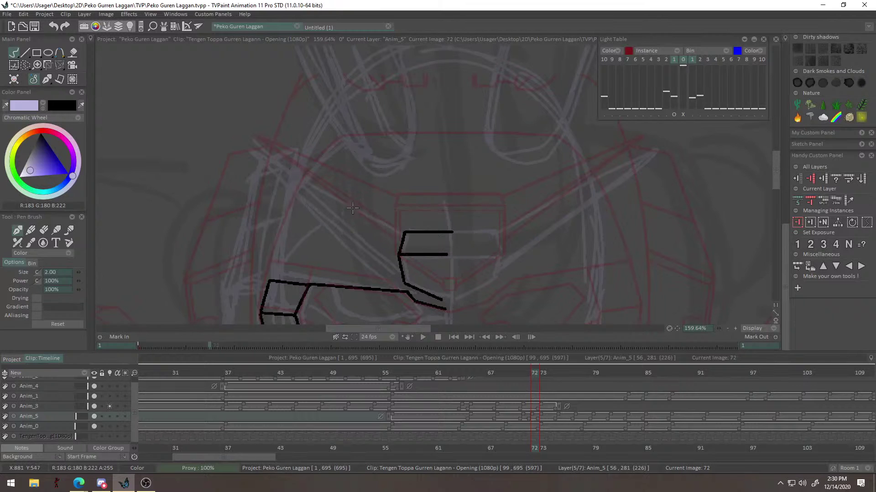
drag(536, 198, 528, 252)
key(ctrl+z)
drag(406, 180, 479, 176)
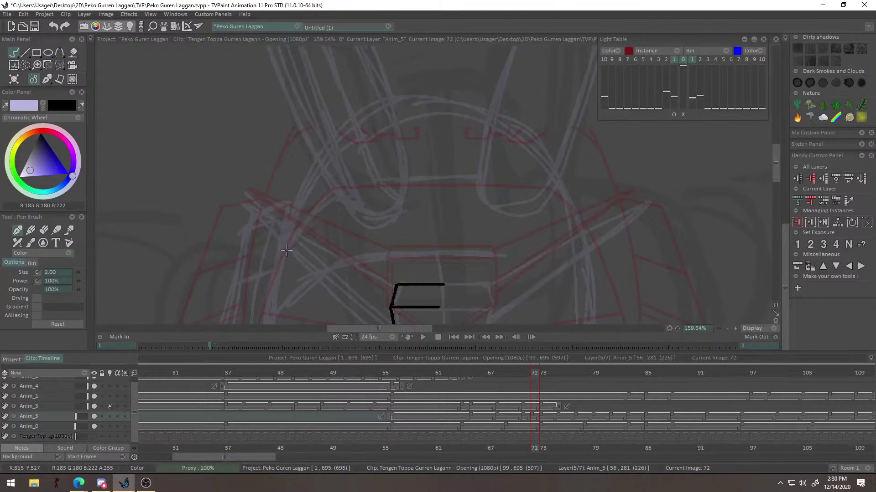
Sketch the tip detail of the left rabbit ear and erase the head outline overlapping beside that ear.
drag(429, 209, 266, 290)
drag(415, 208, 358, 193)
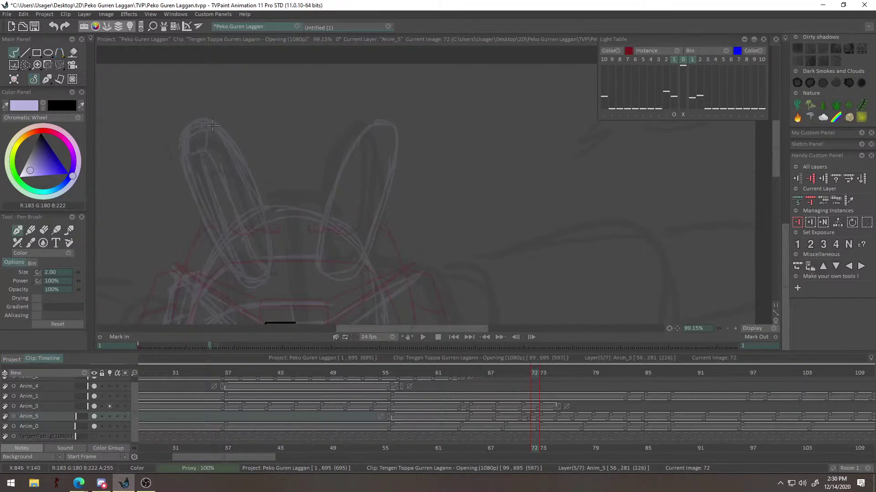
key(e)
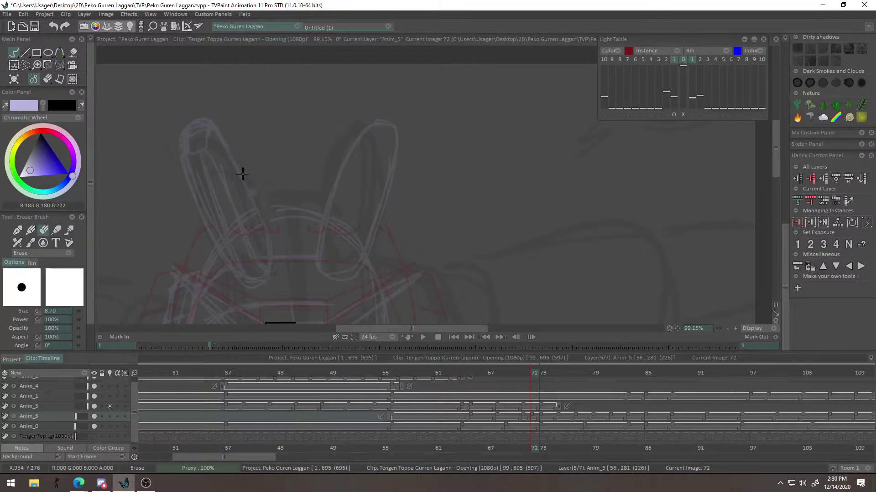
key(e)
drag(329, 140, 364, 191)
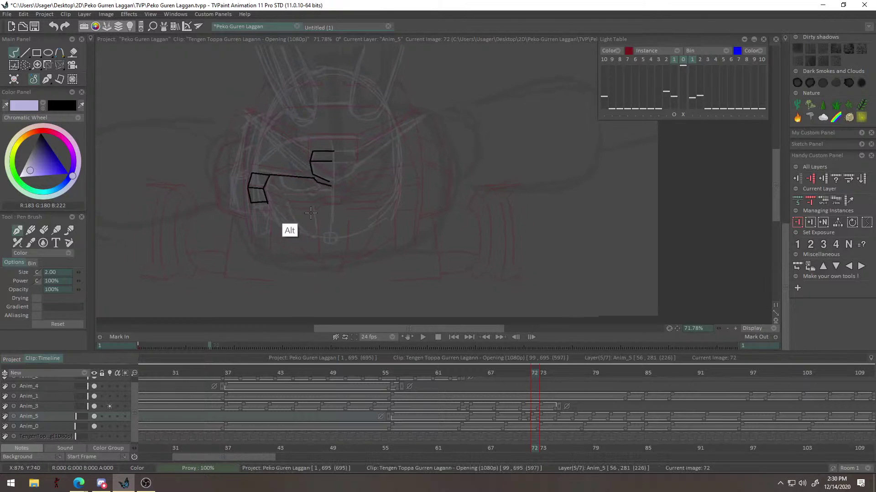
Rough in the round shoulder joint left of the head, the boxy torso outline and the feet beneath it.
alt+right_click(285, 209)
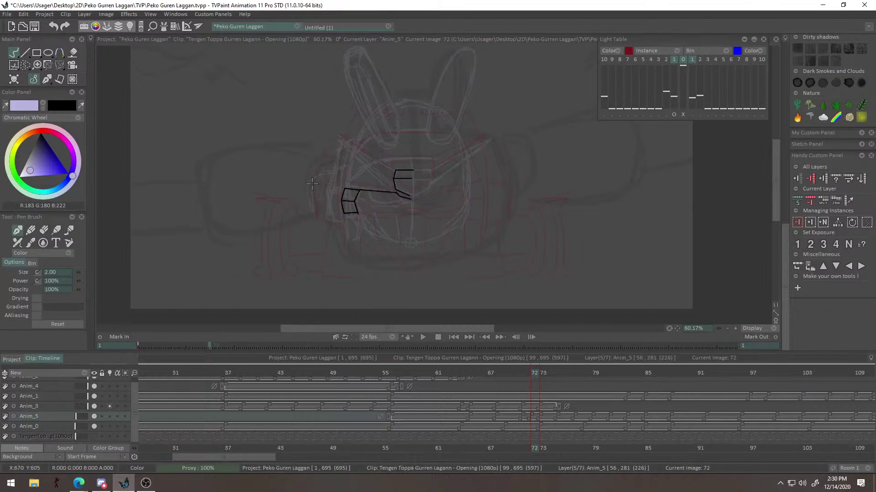
alt+right_click(320, 178)
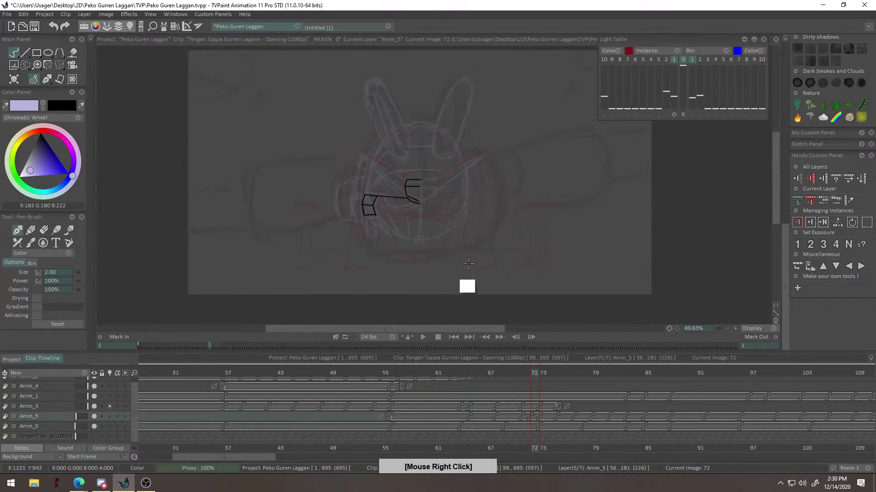
key(ctrl+z)
drag(334, 244, 425, 247)
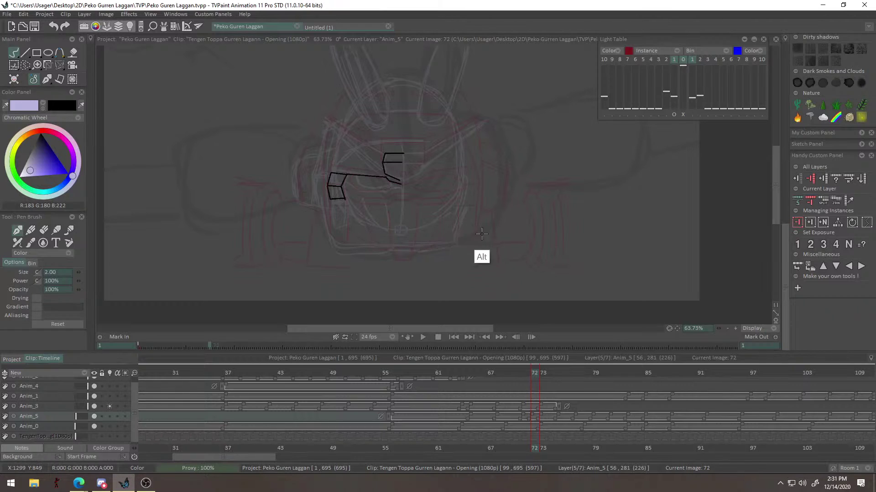
scroll(484, 246, up, 1)
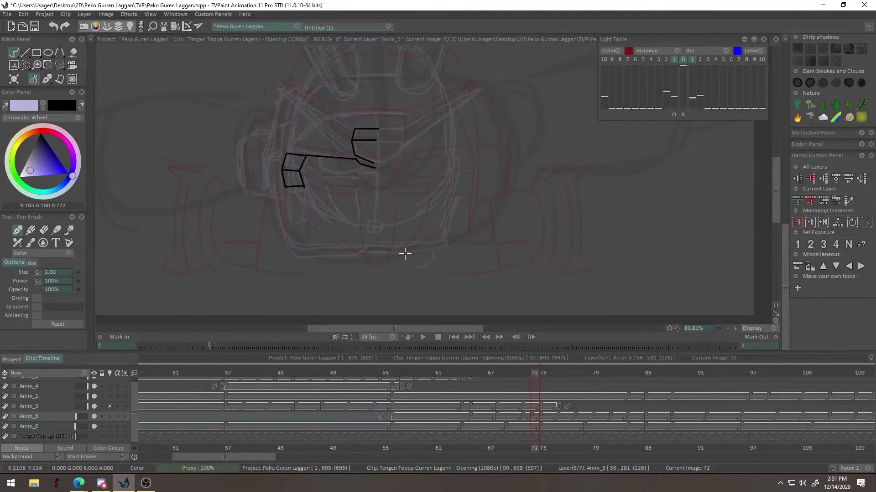
drag(537, 232, 538, 257)
Sketch the left arm as a large block with a narrow tapering section and cuff reaching toward the canvas edge.
drag(323, 209, 491, 224)
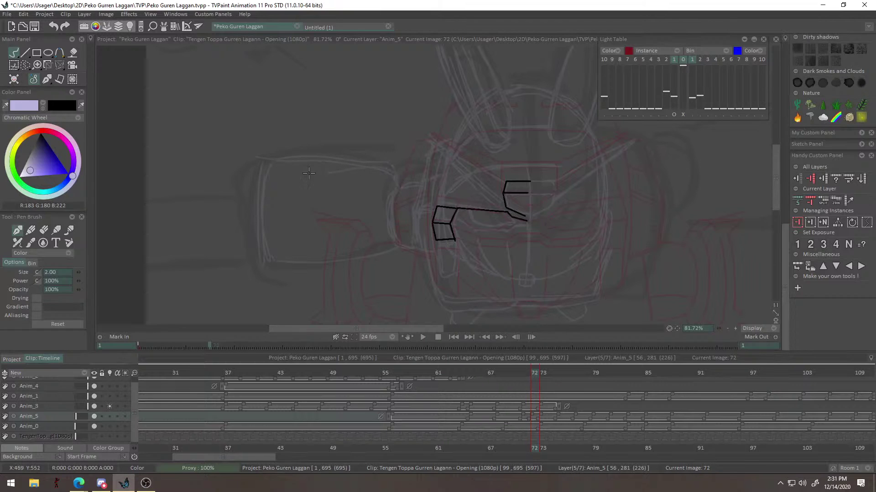
drag(279, 205, 406, 207)
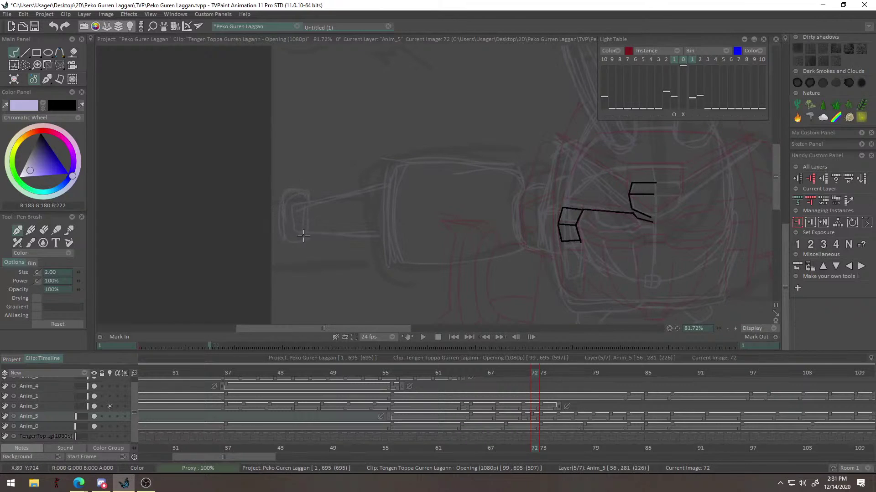
drag(417, 229, 490, 187)
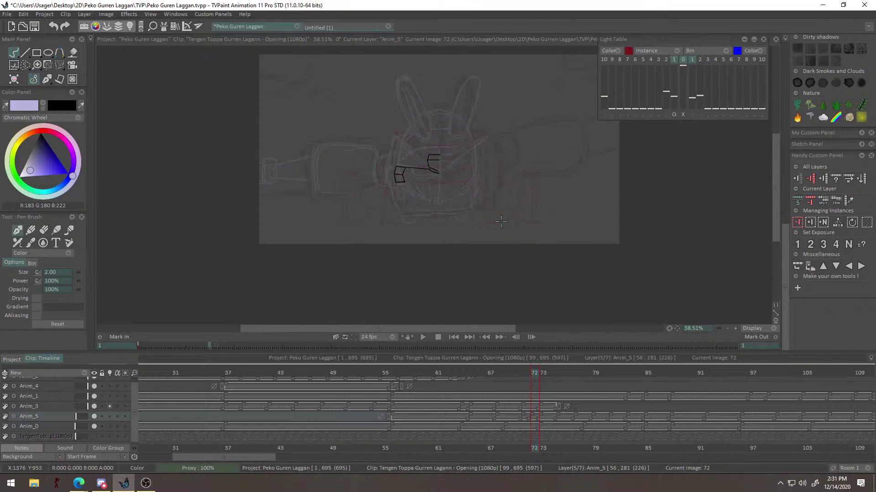
Review the motion by playing the animation from frame 60 and scrubbing between frames 70 and 74.
mouse_move(530, 377)
mouse_down()
mouse_move(481, 382)
mouse_move(525, 387)
mouse_move(495, 391)
mouse_move(515, 393)
mouse_up()
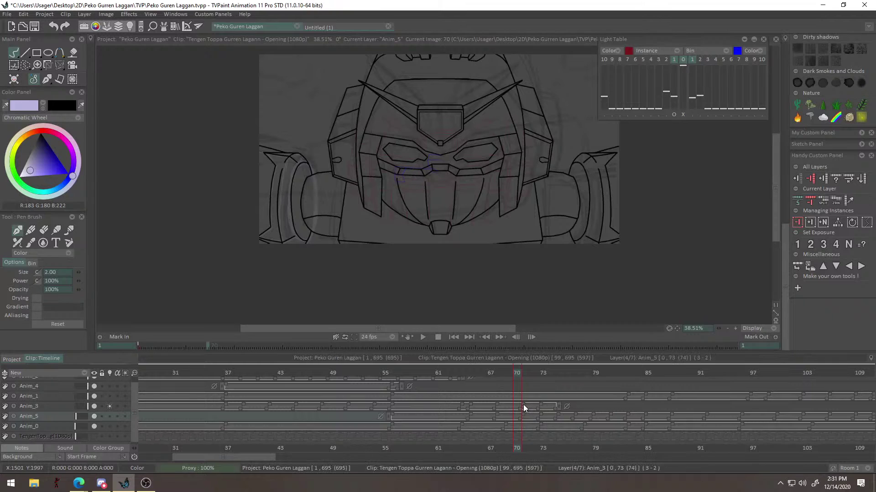
mouse_move(517, 374)
mouse_down()
mouse_move(477, 383)
mouse_move(519, 395)
mouse_move(516, 374)
mouse_move(431, 374)
mouse_up()
key(Return)
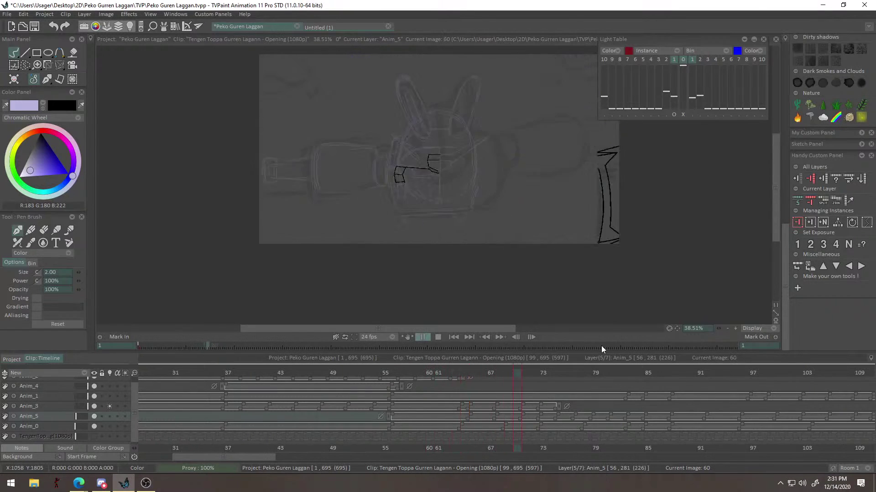
key(Return)
mouse_move(543, 377)
mouse_down()
mouse_move(504, 377)
mouse_move(553, 381)
mouse_move(482, 382)
mouse_move(565, 401)
mouse_move(531, 402)
mouse_move(588, 396)
mouse_move(514, 404)
mouse_up()
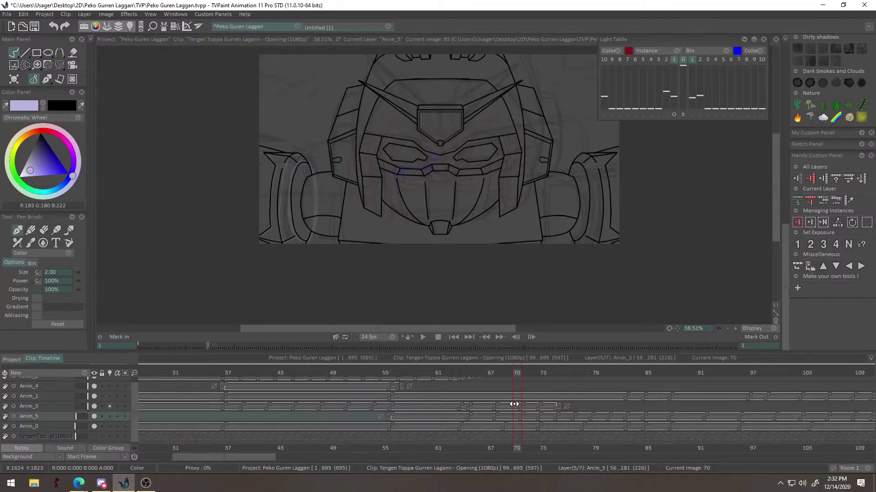
drag(518, 403, 555, 399)
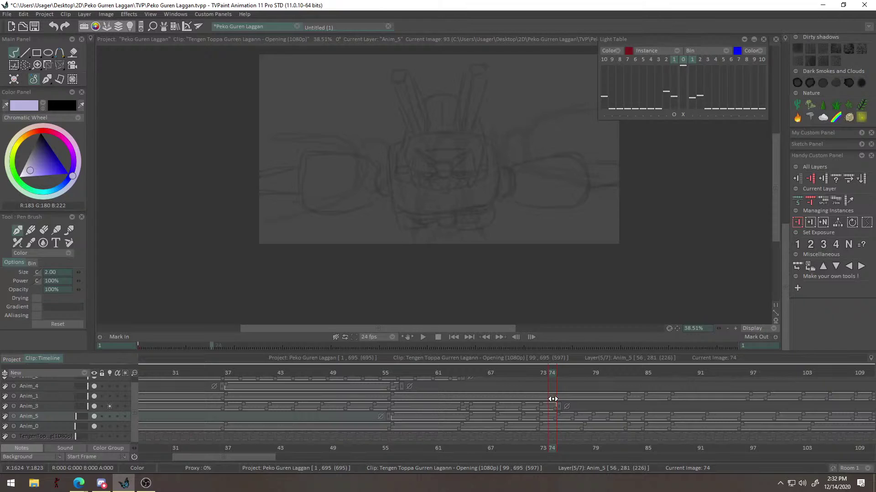
mouse_move(549, 399)
mouse_down()
mouse_move(542, 416)
mouse_move(512, 416)
mouse_move(540, 427)
mouse_move(518, 432)
mouse_move(540, 427)
mouse_move(513, 426)
mouse_move(525, 428)
mouse_up()
Ink the left V-fin on the Anim_3 layer at frame 71 with straight black lines running to the forehead crest.
right_click(447, 191)
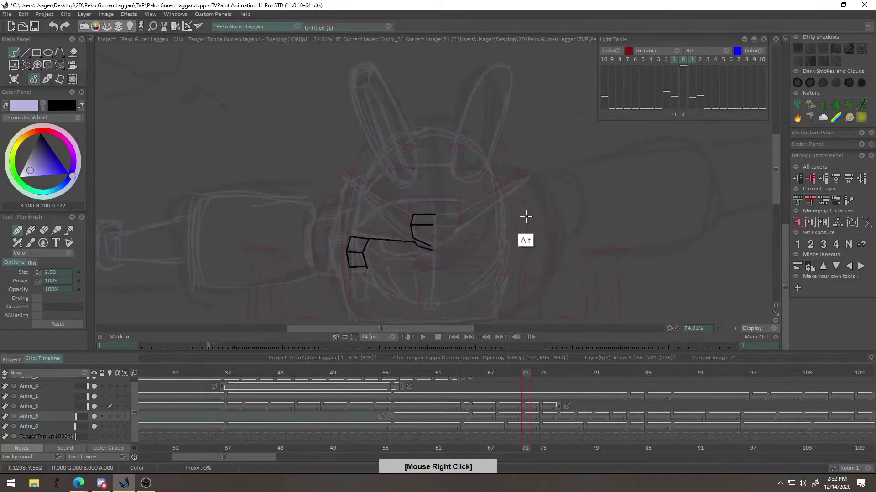
click(43, 108)
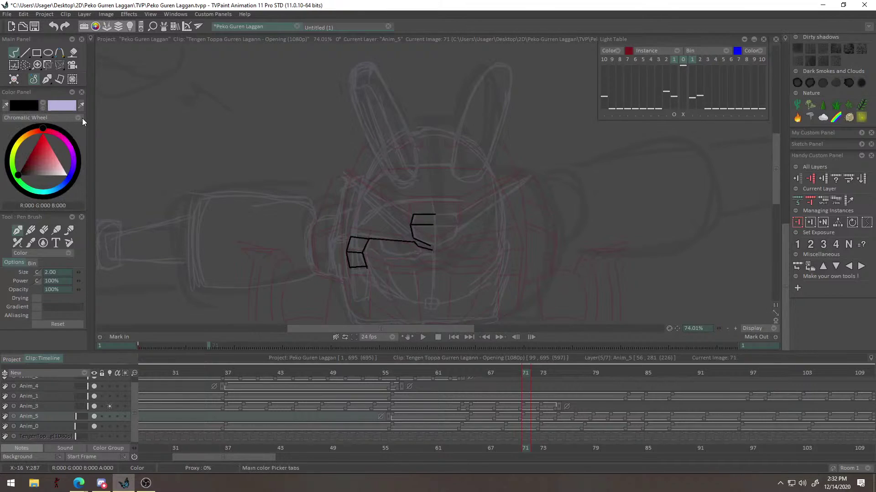
key(Up)
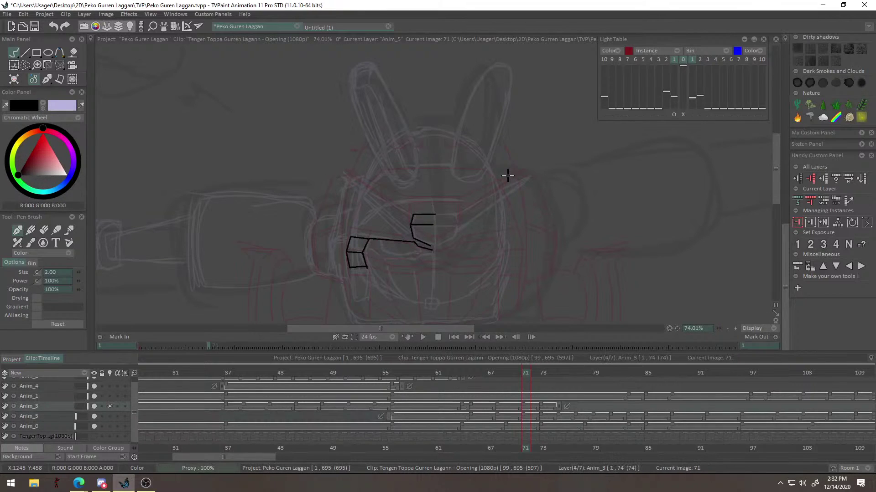
drag(515, 172, 570, 156)
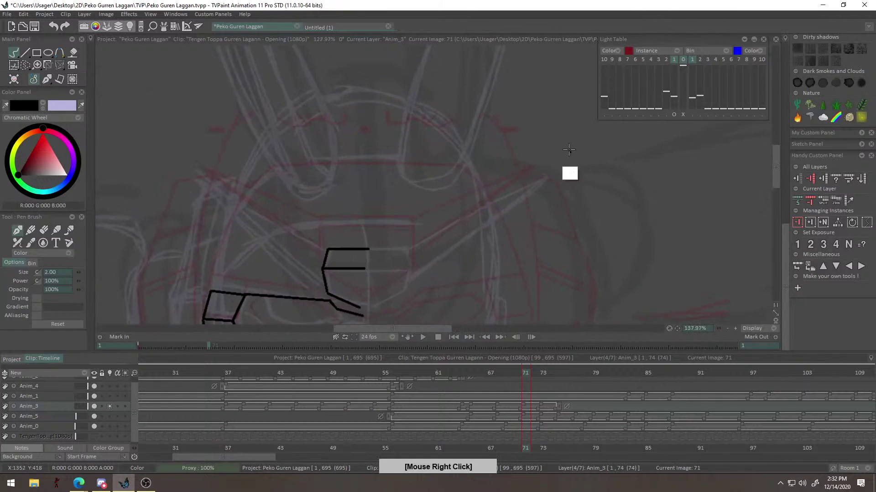
mouse_move(476, 215)
mouse_down()
mouse_move(542, 190)
mouse_move(479, 218)
mouse_up()
drag(251, 156, 341, 237)
key(ctrl+z)
click(26, 53)
scroll(319, 187, up, 1)
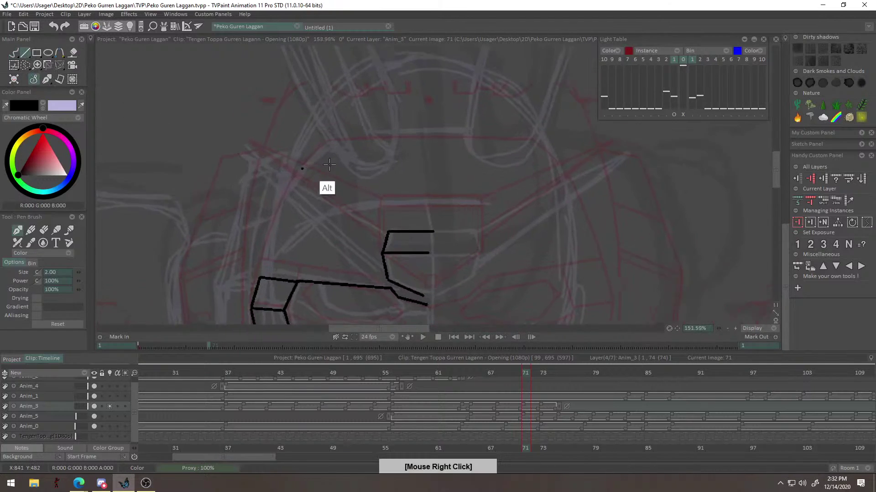
drag(236, 155, 403, 301)
drag(269, 171, 404, 245)
drag(234, 155, 396, 275)
drag(455, 270, 445, 198)
drag(452, 189, 510, 142)
drag(354, 259, 345, 201)
drag(421, 205, 425, 200)
key(ctrl+z)
key(ctrl+z)
Ink the inner outline of the crest's lower-left panel with 1.50 lines and extend the band line above it to the centre.
click(78, 273)
alt+right_click(365, 186)
shift+drag(339, 207, 346, 246)
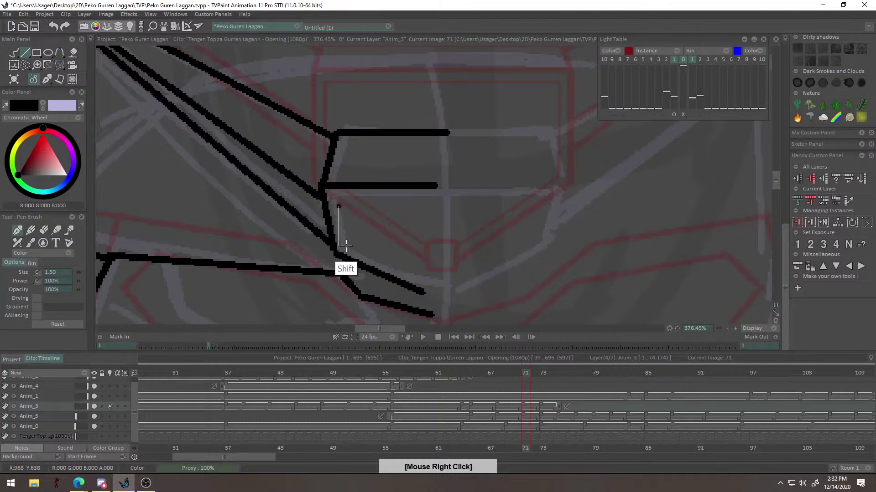
shift+click(343, 249)
shift+click(419, 281)
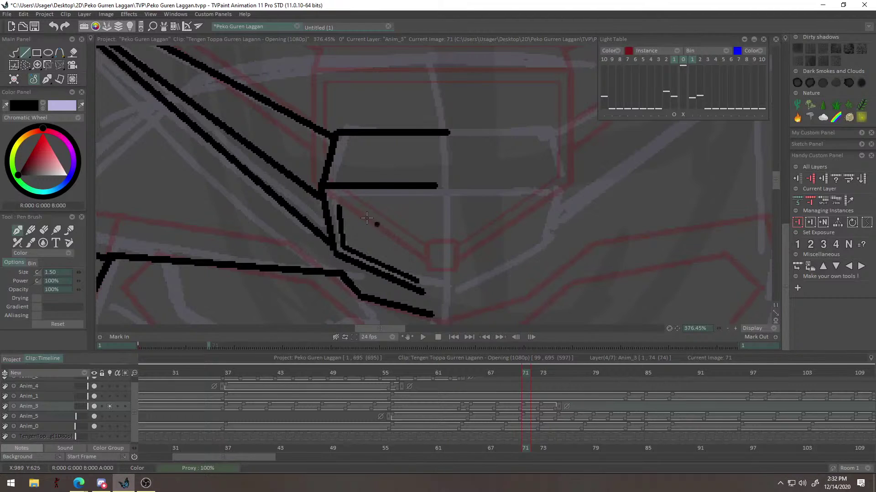
shift+click(441, 202)
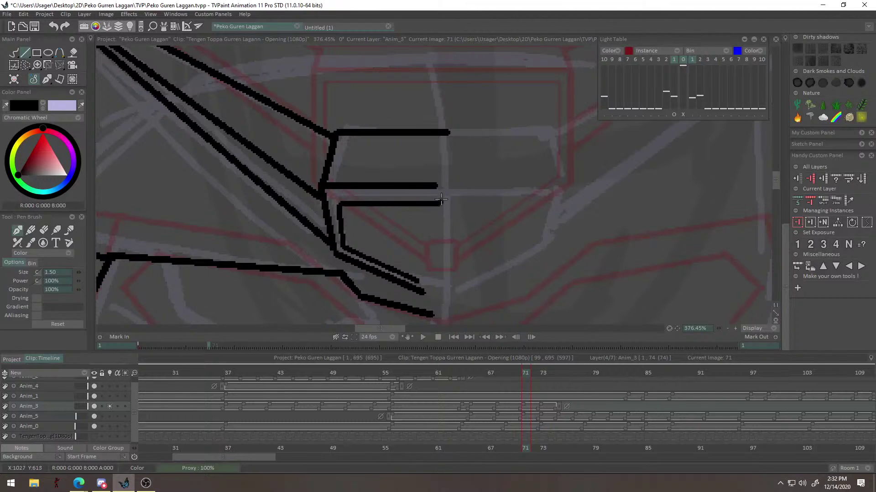
key(ctrl+z)
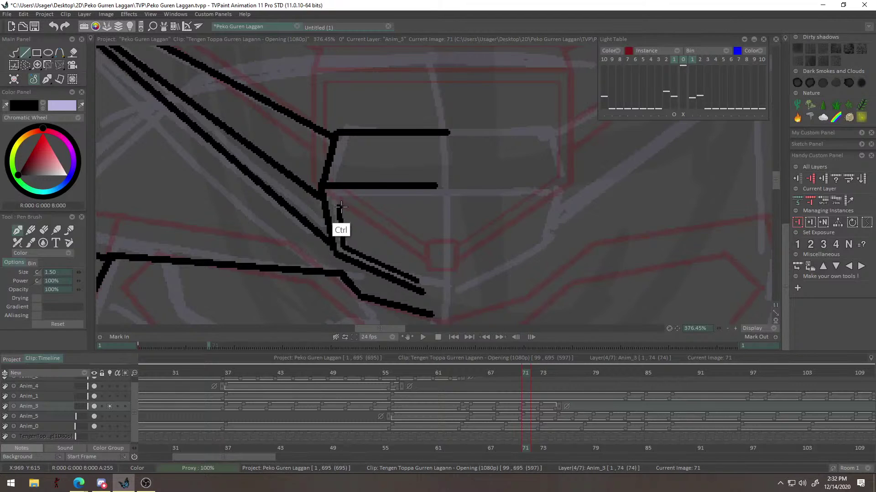
drag(338, 198, 446, 198)
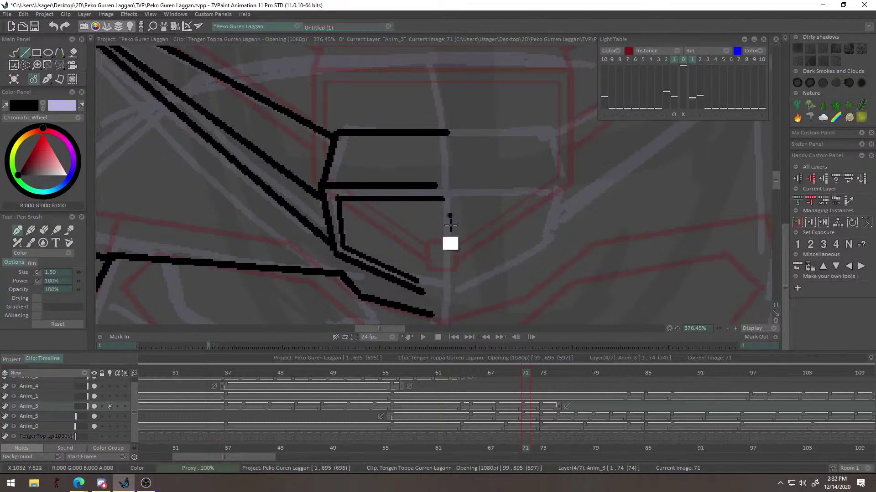
alt+right_click(449, 212)
mouse_move(428, 155)
mouse_down()
mouse_move(450, 148)
mouse_move(442, 156)
mouse_up()
key(ctrl+z)
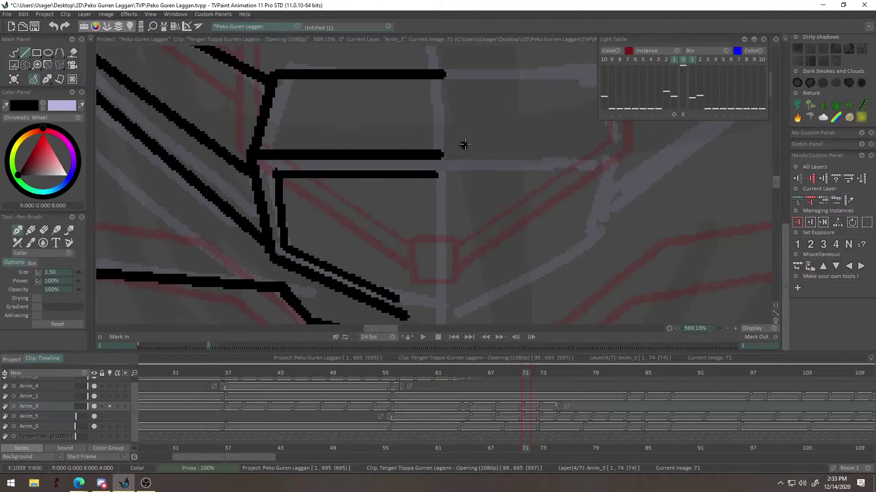
Ink the left side, upper edge and lower edge of the small square at the crest's lower point.
alt+drag(464, 237, 474, 125)
alt+right_click(472, 128)
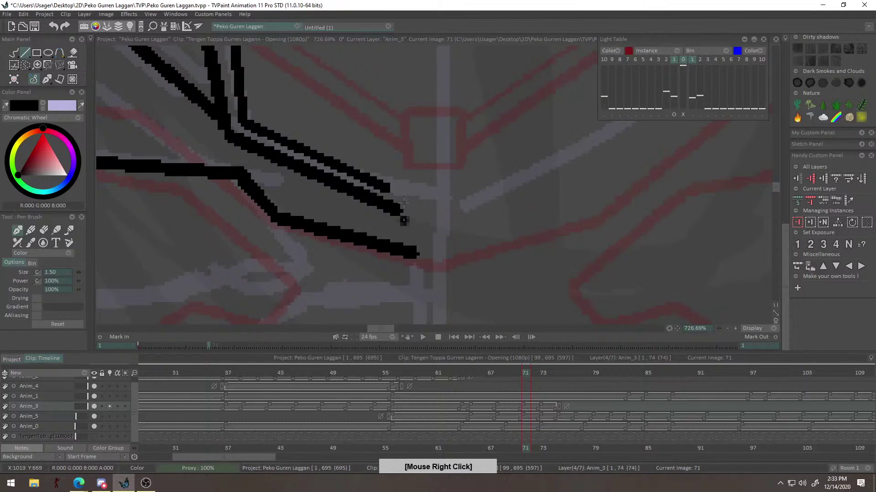
drag(403, 226, 401, 181)
drag(401, 180, 457, 180)
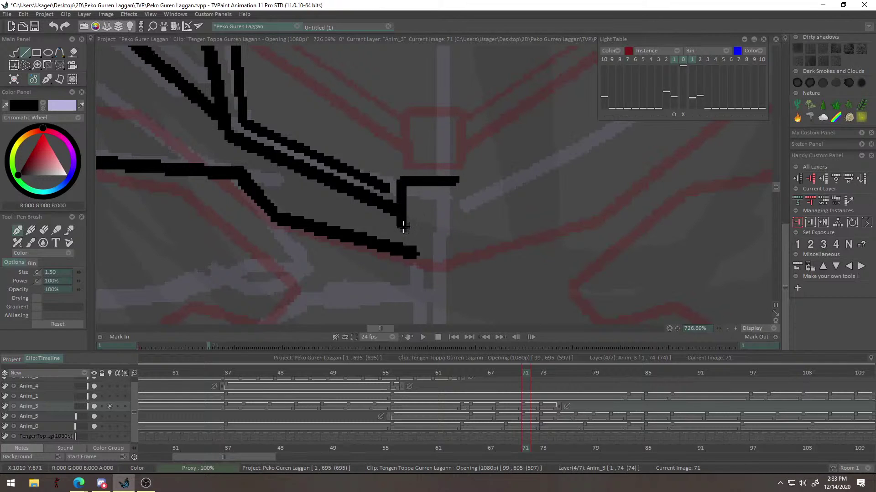
drag(454, 224, 457, 226)
key(ctrl+z)
shift+drag(403, 227, 451, 227)
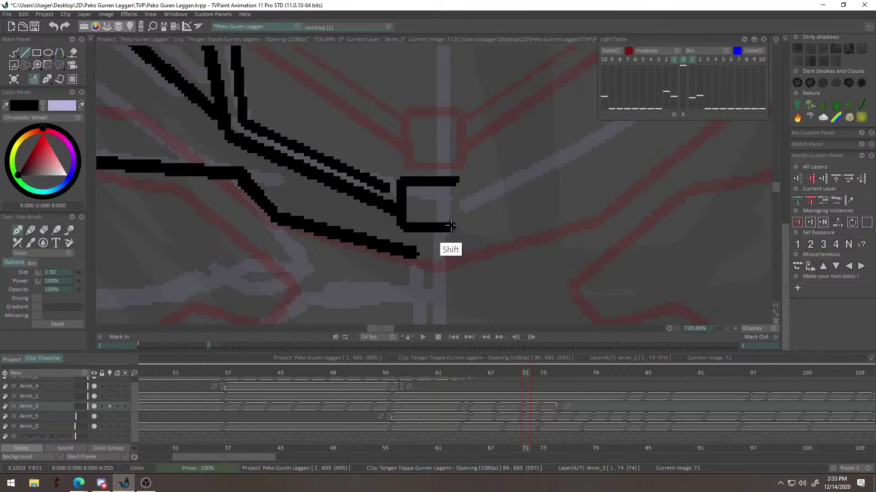
Erase the line overshoot at the lower right corner of the left cheek guard.
alt+right_click(436, 229)
alt+right_click(459, 214)
alt+drag(392, 231, 468, 170)
alt+right_click(482, 211)
scroll(483, 187, up, 4)
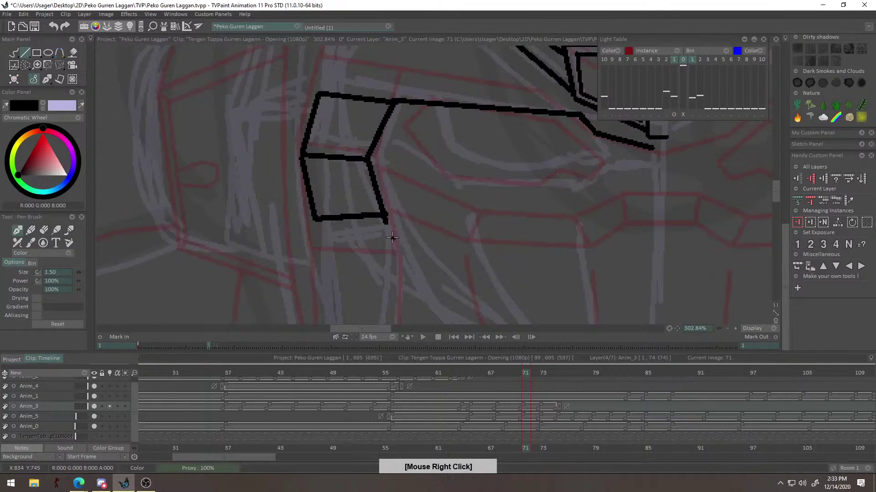
right_click(378, 222)
drag(427, 262, 500, 226)
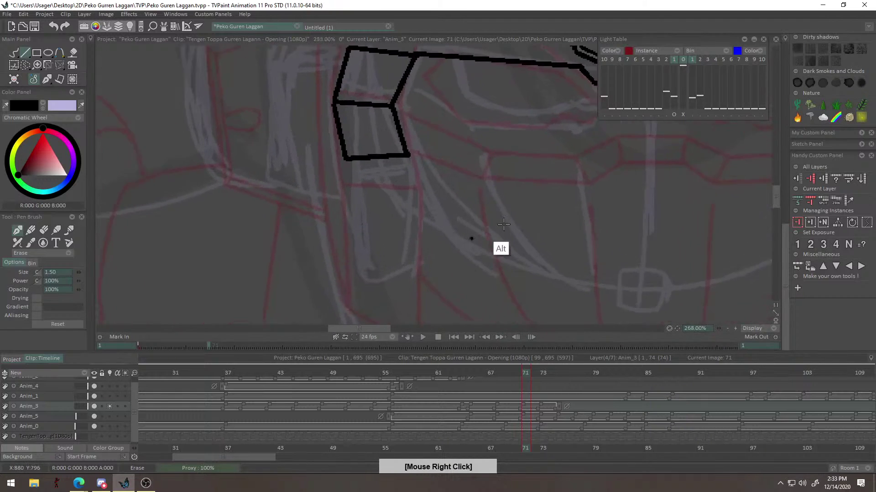
scroll(500, 226, up, 1)
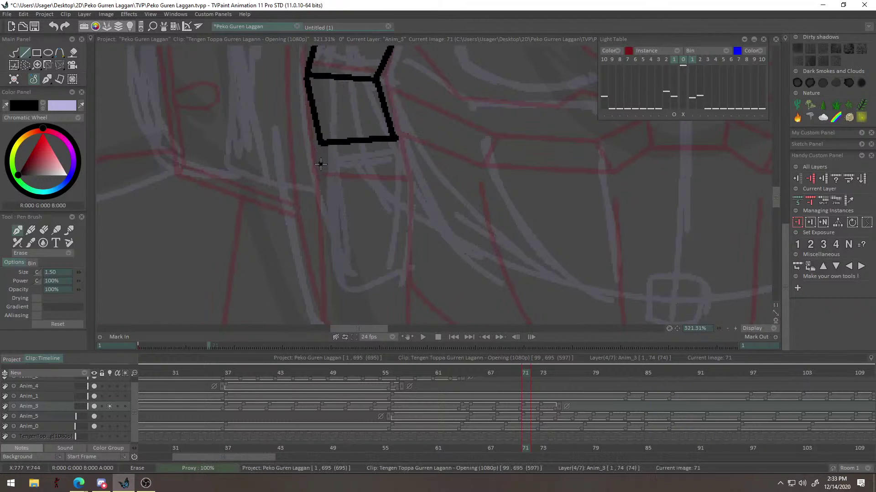
Ink the right, slanted lower and left edges of the left cheek guard's lowest panel with straight 1.50 black lines.
click(336, 279)
click(406, 269)
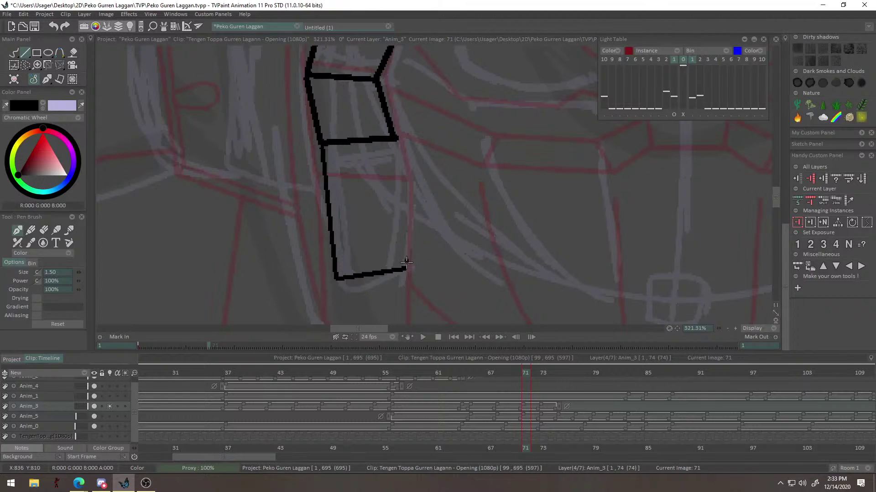
right_click(402, 142)
key(ctrl+z)
key(ctrl+z)
click(398, 141)
click(396, 255)
click(334, 281)
click(320, 143)
alt+right_click(375, 178)
scroll(311, 261, up, 4)
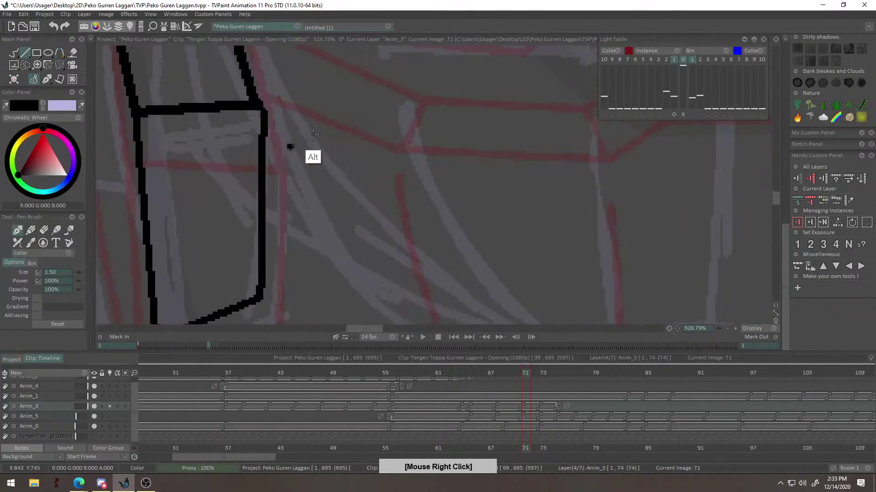
scroll(281, 111, down, 1)
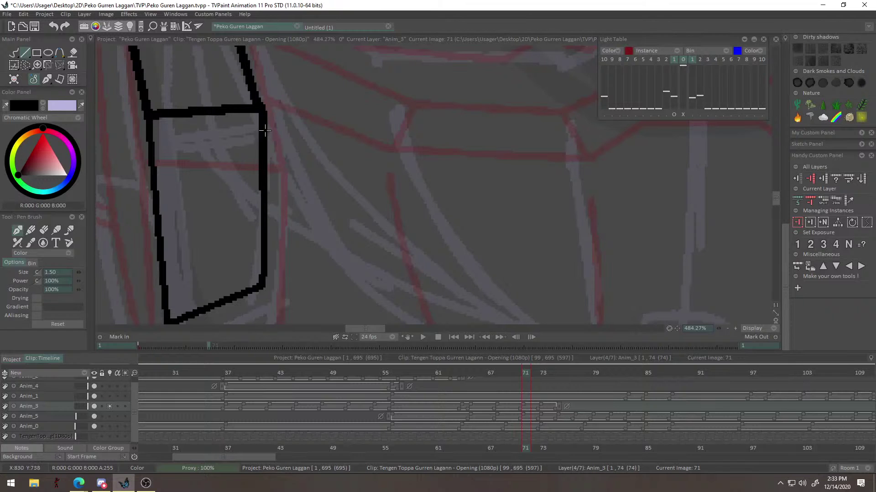
scroll(293, 130, down, 5)
scroll(329, 159, up, 2)
mouse_move(369, 156)
mouse_down()
mouse_move(362, 209)
mouse_move(365, 167)
mouse_up()
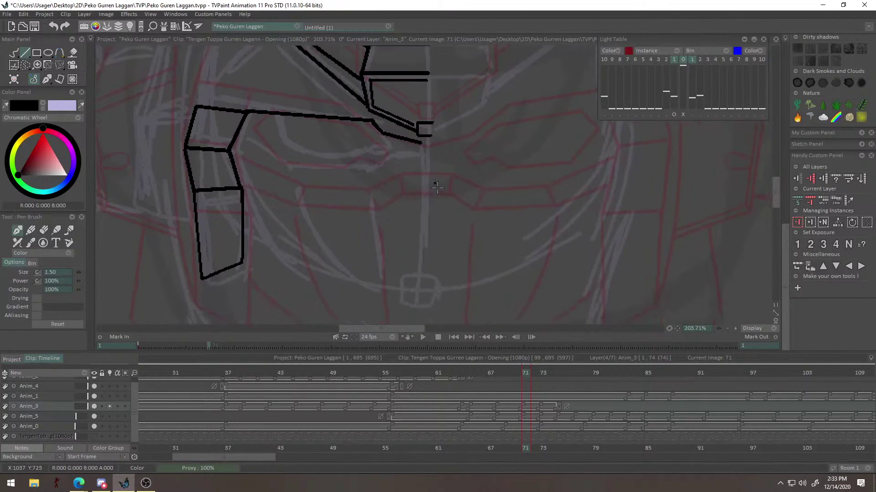
Ink a freehand curve from the right edge of the left cheek guard's lowest panel down towards the chin.
click(14, 52)
scroll(306, 150, up, 2)
drag(280, 215, 272, 186)
drag(214, 210, 282, 269)
key(ctrl+z)
drag(213, 207, 303, 293)
drag(310, 291, 276, 227)
key(ctrl+z)
drag(181, 140, 284, 226)
key(ctrl+z)
drag(180, 140, 292, 228)
key(ctrl+z)
mouse_move(179, 138)
mouse_down()
mouse_move(269, 210)
mouse_move(219, 193)
mouse_move(335, 241)
mouse_up()
key(ctrl+z)
key(ctrl+z)
key(ctrl+z)
drag(178, 144, 337, 238)
mouse_move(370, 194)
mouse_down()
mouse_move(361, 269)
mouse_move(303, 141)
mouse_up()
Ink a second freehand curve from below the left eye down to the chin, crossing the end of the first curve.
mouse_move(225, 111)
mouse_down()
mouse_move(244, 146)
mouse_move(347, 256)
mouse_move(352, 249)
mouse_up()
key(ctrl+z)
key(ctrl+z)
mouse_move(228, 115)
mouse_down()
mouse_move(332, 253)
mouse_move(264, 185)
mouse_move(352, 251)
mouse_move(236, 139)
mouse_move(351, 254)
mouse_up()
key(ctrl+z)
key(ctrl+z)
key(ctrl+z)
mouse_move(230, 121)
mouse_down()
mouse_move(281, 205)
mouse_move(342, 249)
mouse_up()
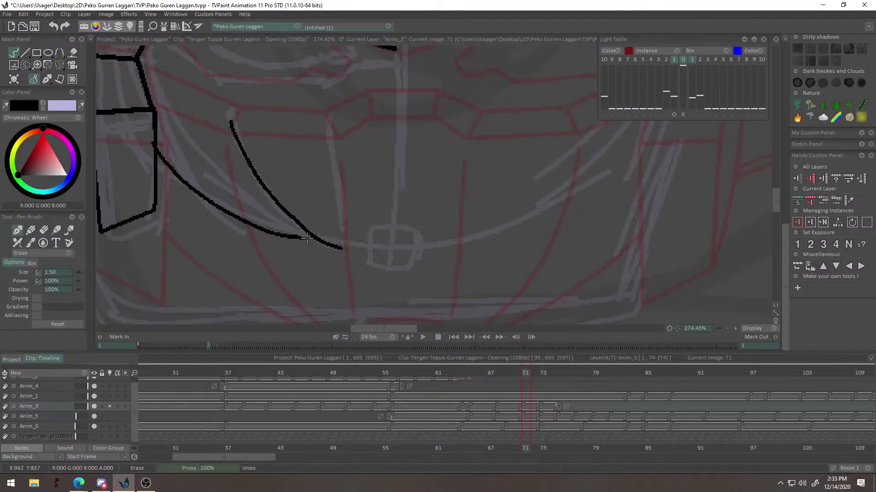
Trim the end of the lower cheek curve and redraw it to meet the upper curve's tip near the chin.
scroll(323, 220, up, 3)
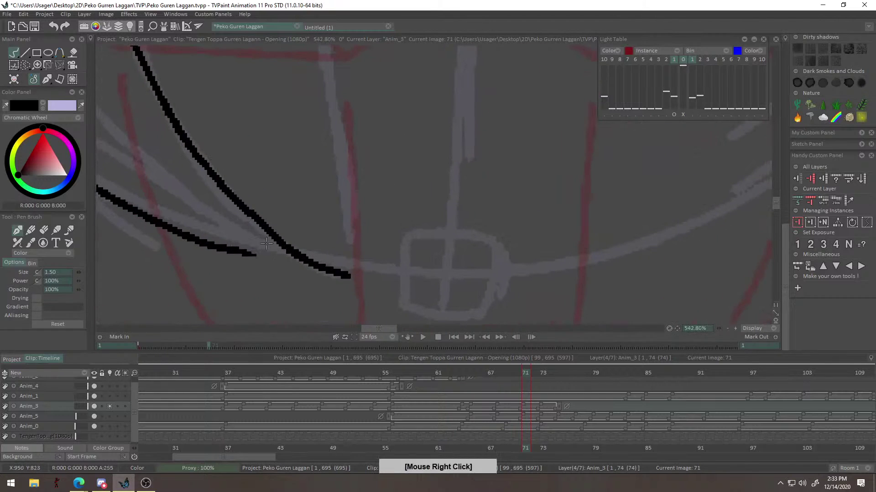
drag(239, 257, 348, 275)
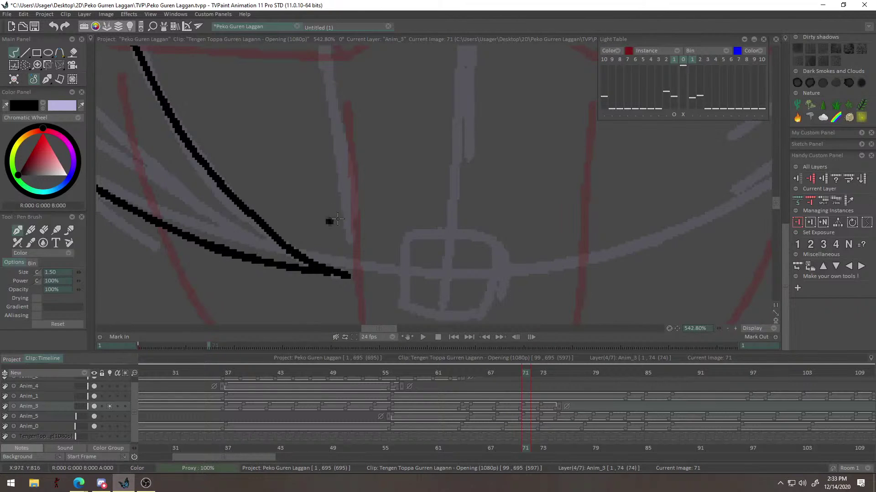
drag(391, 193, 283, 264)
drag(303, 111, 301, 174)
drag(362, 217, 286, 238)
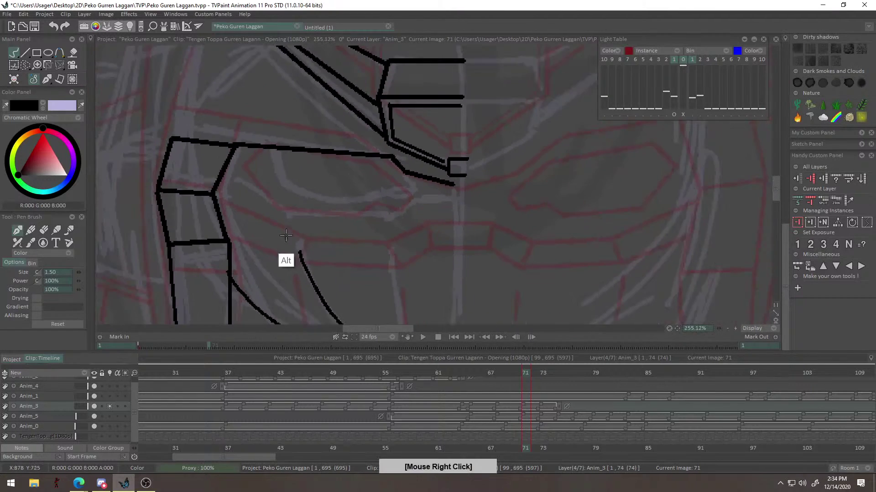
Ink the slanted outer edge of the left eye and the start of its lower edge freehand.
scroll(327, 202, up, 2)
scroll(326, 204, up, 1)
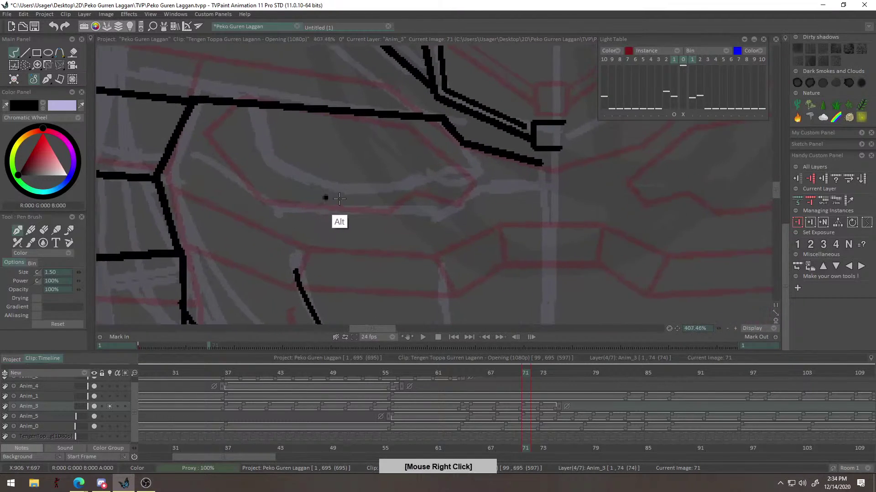
mouse_move(336, 201)
mouse_down()
mouse_move(342, 211)
mouse_move(326, 199)
mouse_move(346, 216)
mouse_move(339, 223)
mouse_up()
scroll(326, 191, down, 1)
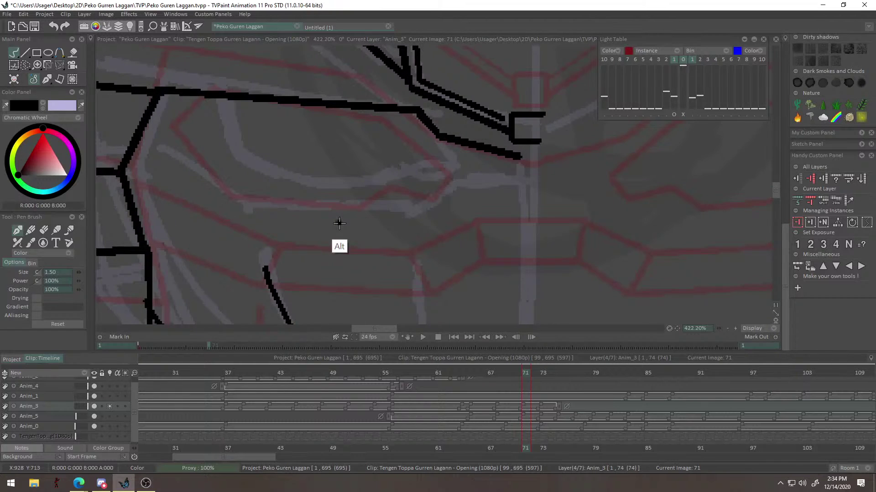
drag(339, 223, 385, 167)
alt+right_click(341, 181)
drag(326, 137, 375, 223)
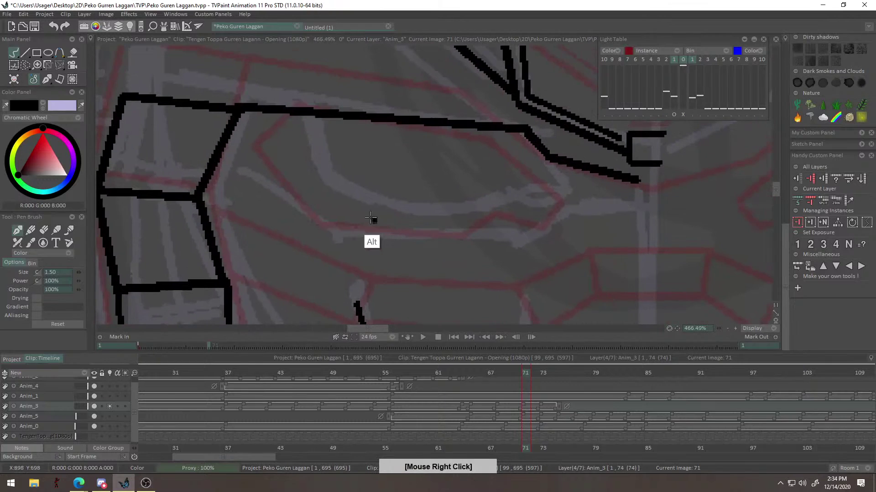
drag(334, 140, 341, 193)
key(ctrl+z)
mouse_move(298, 174)
mouse_down()
mouse_move(327, 235)
mouse_move(395, 255)
mouse_move(326, 235)
mouse_move(442, 258)
mouse_up()
key(ctrl+z)
key(ctrl+z)
drag(326, 234, 428, 262)
drag(576, 252, 600, 249)
Ink the rest of the left eye's curved lower edge and its pointed inner corner beside the nose line.
mouse_move(370, 268)
mouse_down()
mouse_move(440, 265)
mouse_move(483, 240)
mouse_up()
key(ctrl+z)
key(ctrl+z)
mouse_move(371, 267)
mouse_down()
mouse_move(498, 246)
mouse_move(549, 254)
mouse_up()
key(ctrl+z)
mouse_move(495, 241)
mouse_down()
mouse_move(557, 259)
mouse_move(522, 251)
mouse_move(549, 260)
mouse_up()
key(ctrl+z)
drag(549, 260, 571, 232)
key(ctrl+z)
drag(544, 201, 569, 230)
key(ctrl+z)
drag(527, 206, 574, 198)
drag(454, 239, 389, 269)
mouse_move(500, 231)
mouse_down()
mouse_move(479, 252)
mouse_move(515, 241)
mouse_up()
mouse_move(449, 221)
mouse_down()
mouse_move(438, 269)
mouse_move(458, 237)
mouse_move(467, 250)
mouse_move(432, 276)
mouse_up()
key(ctrl+z)
key(ctrl+z)
mouse_move(467, 249)
mouse_down()
mouse_move(430, 278)
mouse_move(465, 193)
mouse_move(510, 155)
mouse_up()
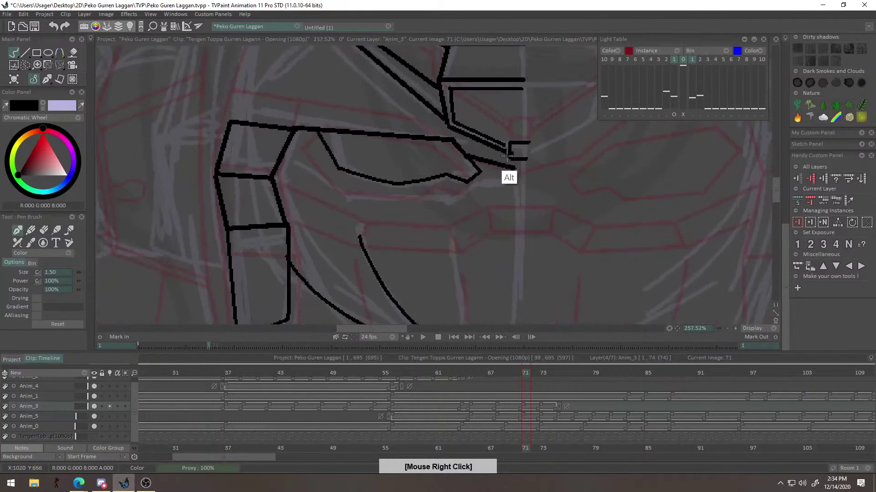
scroll(456, 209, up, 1)
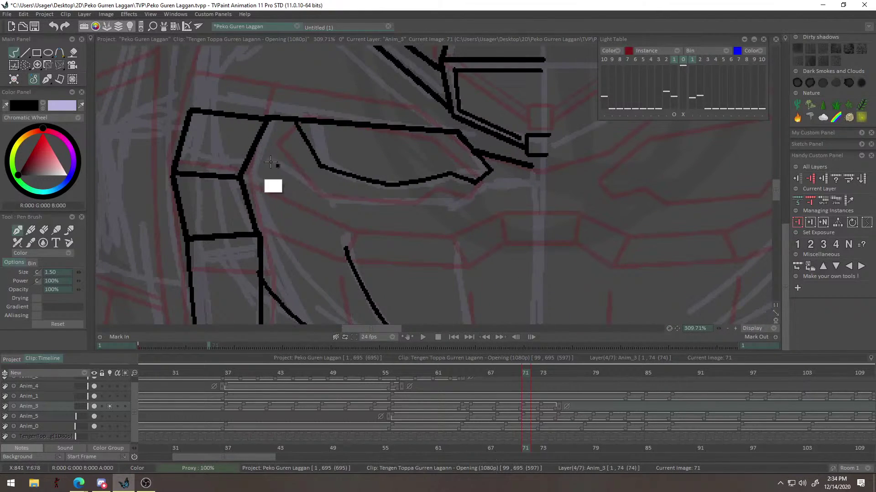
click(288, 186)
key(ctrl+z)
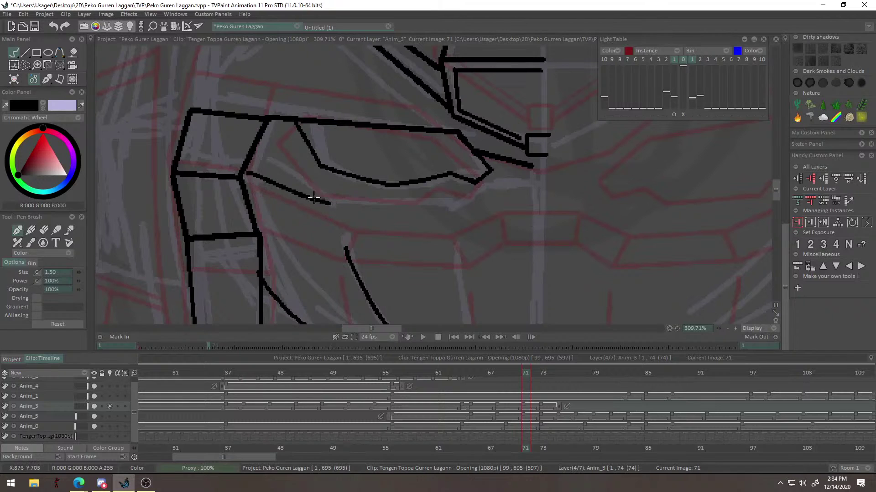
Ink the upper edge of the band below the left eye with straight lines from the cheek guard to the centre line.
click(25, 52)
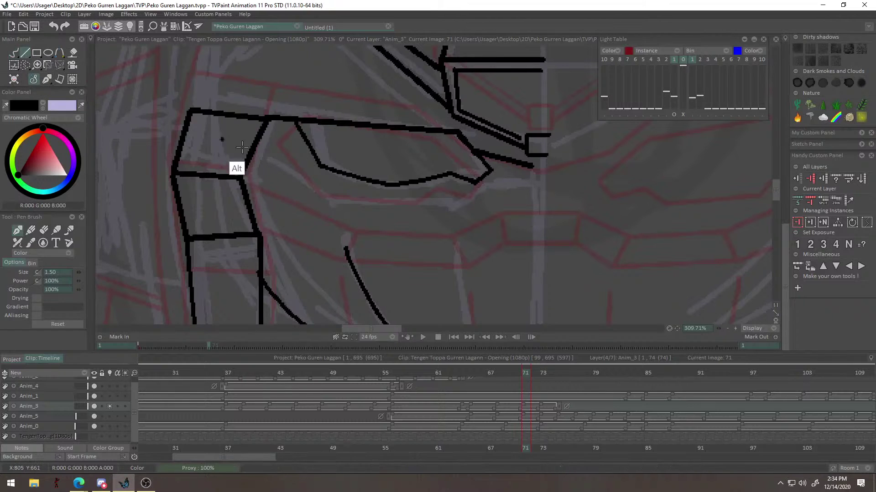
scroll(272, 157, up, 1)
click(353, 220)
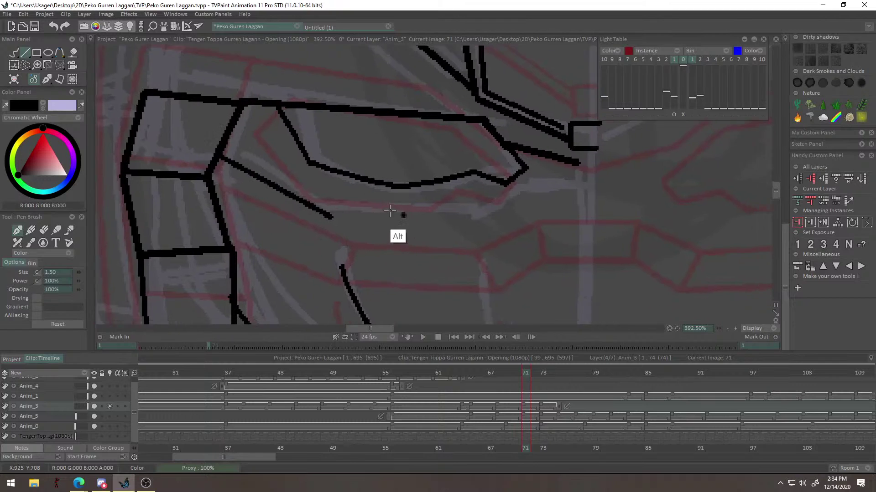
click(425, 191)
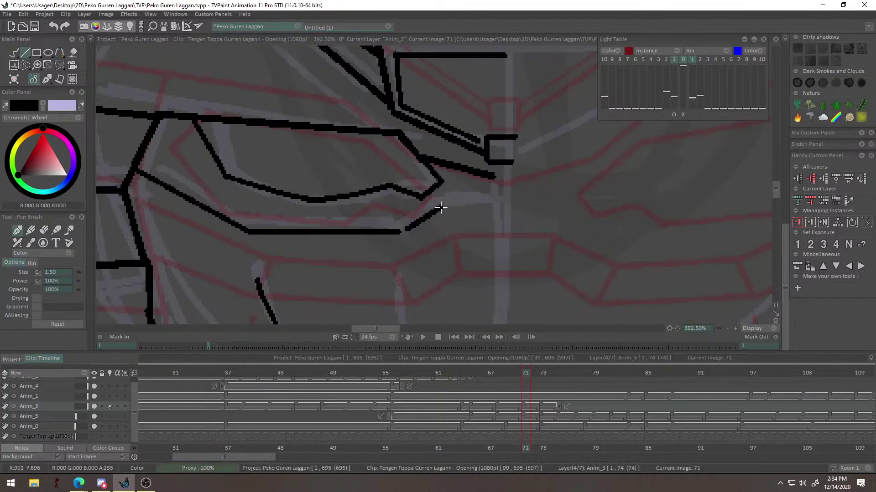
click(437, 208)
drag(507, 209, 512, 208)
key(ctrl+z)
key(ctrl+z)
click(452, 206)
drag(504, 206, 505, 205)
alt+right_click(505, 207)
scroll(469, 271, up, 1)
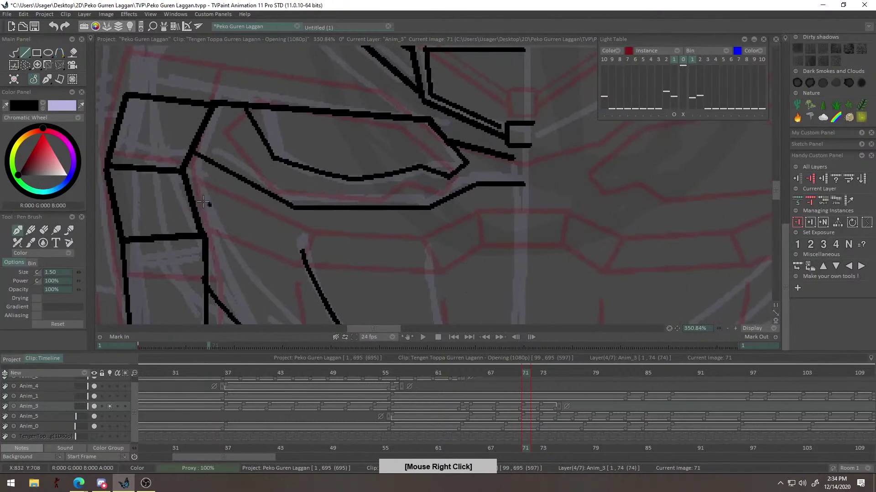
Ink the band's lower edge with straight lines parallel to the upper edge, from the cheek guard to the centre line.
click(288, 234)
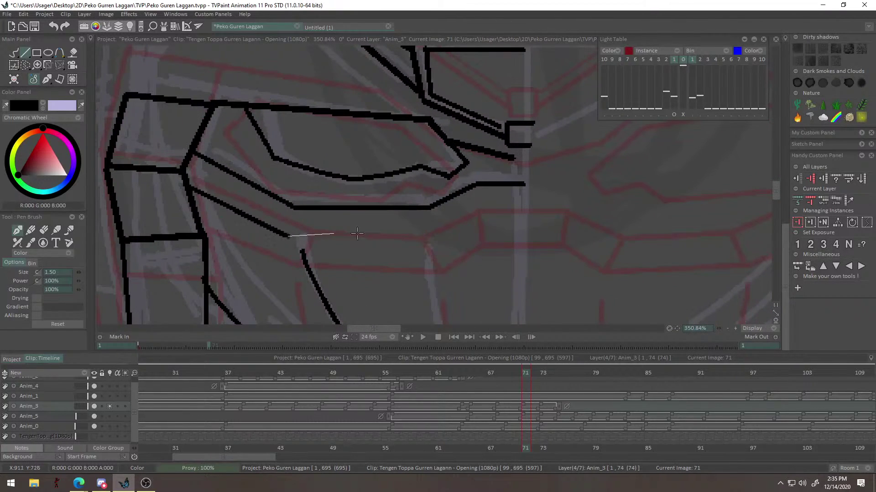
right_click(431, 237)
scroll(434, 237, up, 5)
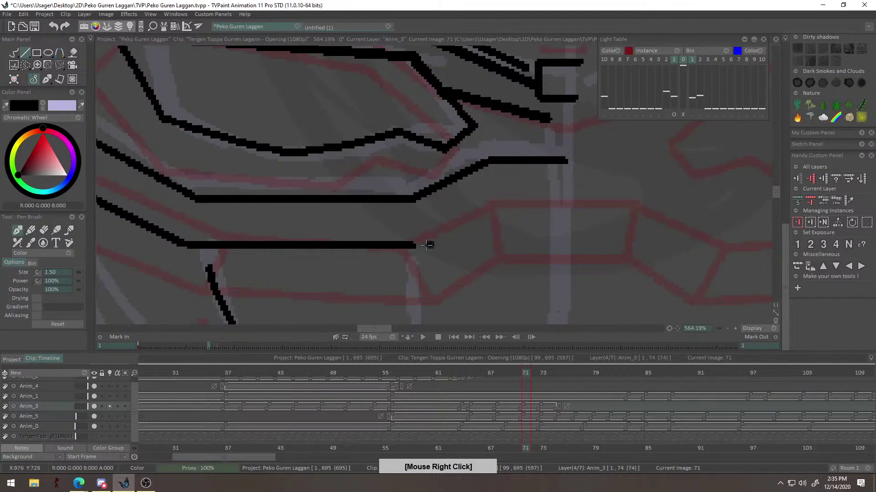
click(497, 207)
key(ctrl)
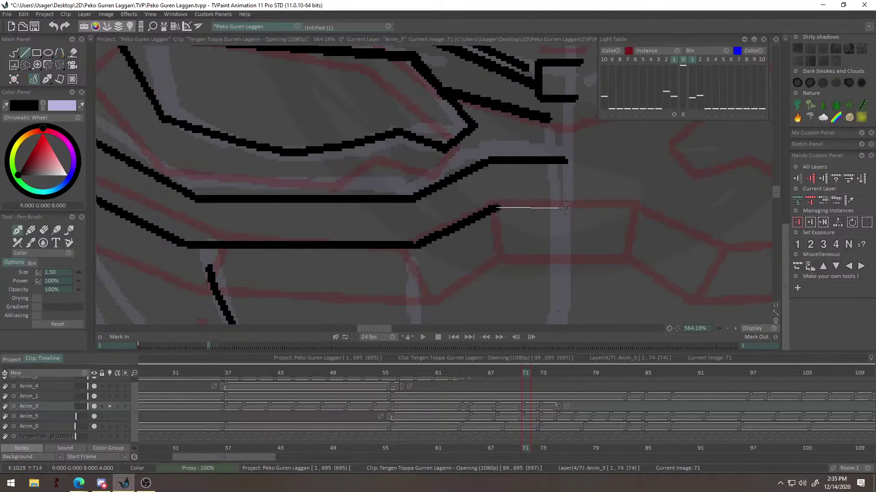
click(561, 208)
Ink three short divider lines across the band below the left eye, one at each bend.
drag(487, 163, 493, 207)
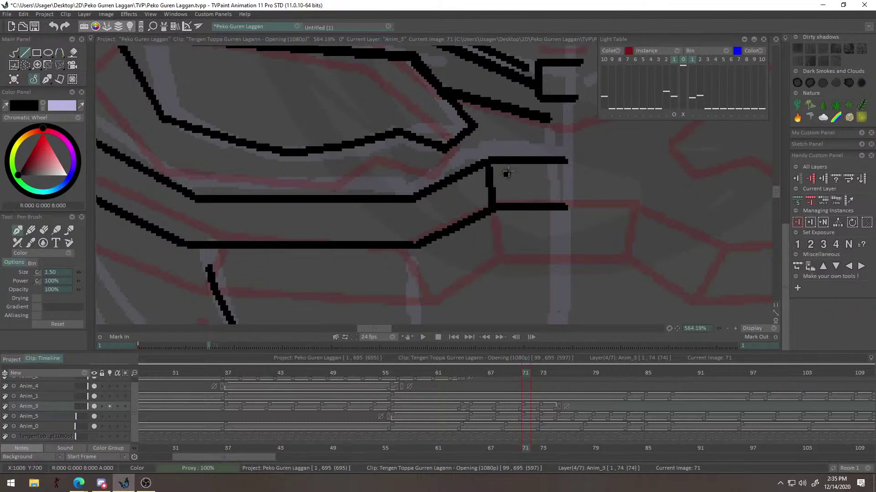
key(ctrl+z)
drag(487, 163, 491, 207)
key(ctrl+z)
drag(486, 164, 493, 206)
click(417, 245)
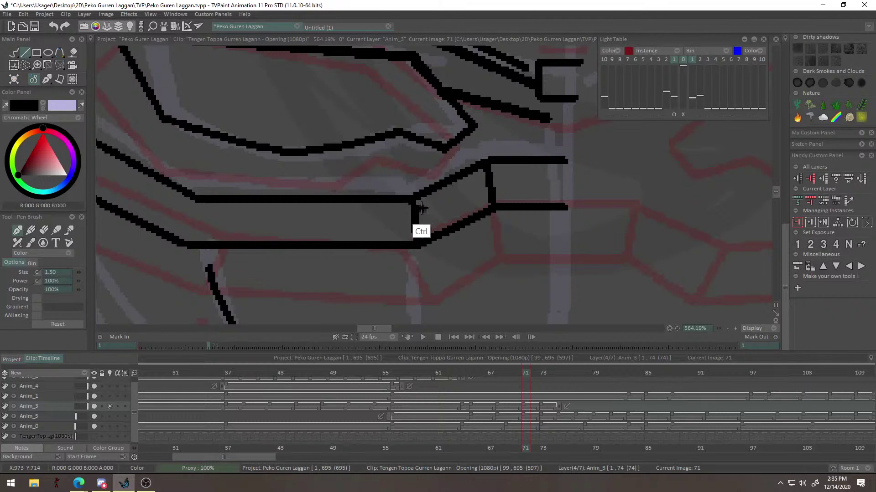
drag(256, 234, 424, 238)
drag(359, 207, 351, 253)
mouse_move(403, 214)
mouse_down()
mouse_move(307, 348)
mouse_move(282, 365)
mouse_up()
drag(425, 266, 422, 201)
scroll(423, 201, up, 2)
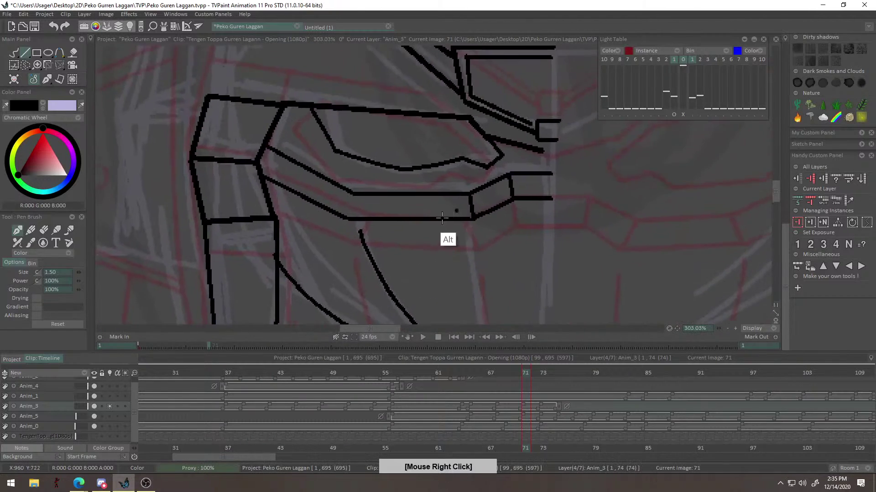
scroll(345, 195, up, 2)
drag(303, 241, 301, 246)
mouse_move(412, 201)
mouse_down()
mouse_move(351, 254)
mouse_move(306, 338)
mouse_up()
mouse_move(479, 250)
mouse_down()
mouse_move(467, 292)
mouse_move(447, 232)
mouse_up()
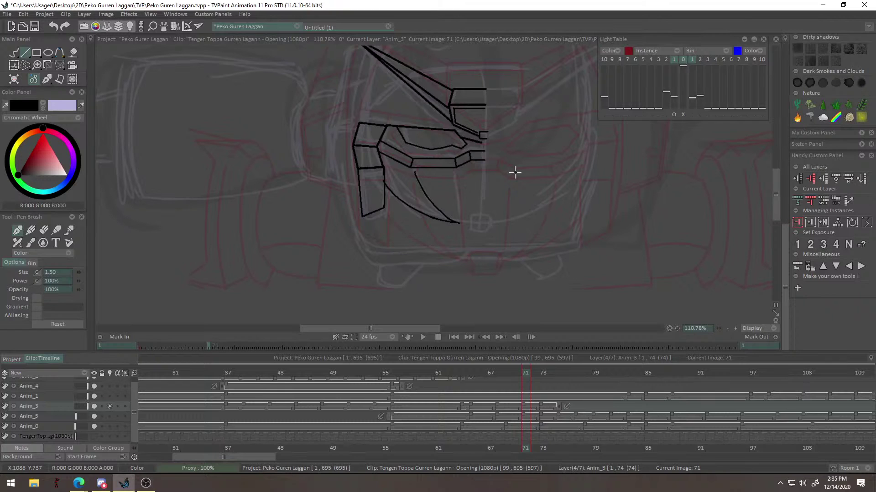
Erase the left edge of the left cheek guard's lowest panel and redraw it as a straight line to the bottom corner.
drag(371, 186, 499, 145)
drag(460, 202, 457, 229)
click(432, 249)
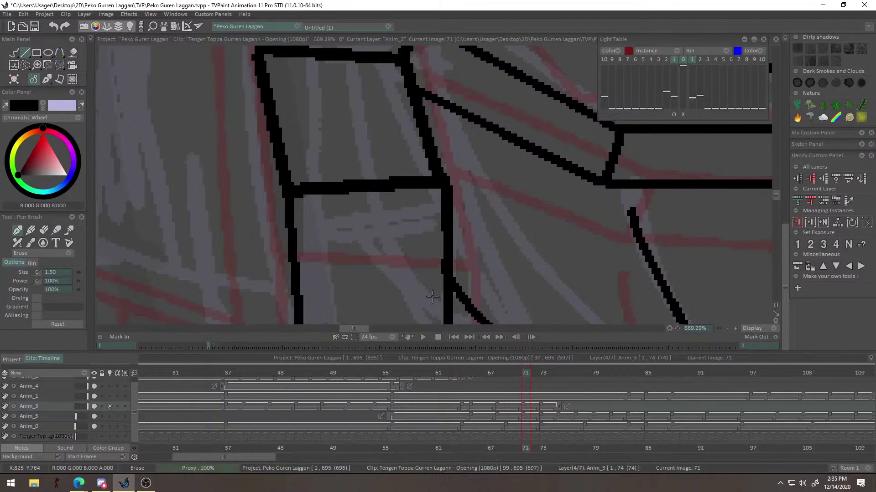
drag(479, 240, 510, 178)
scroll(510, 177, down, 4)
scroll(489, 197, up, 4)
scroll(465, 215, up, 5)
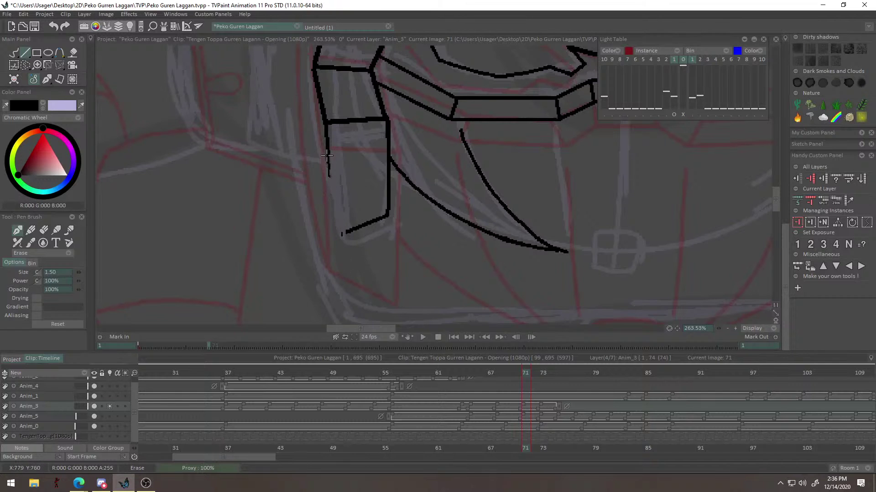
mouse_move(326, 217)
mouse_down()
mouse_move(359, 158)
mouse_move(321, 202)
mouse_up()
drag(349, 164, 397, 124)
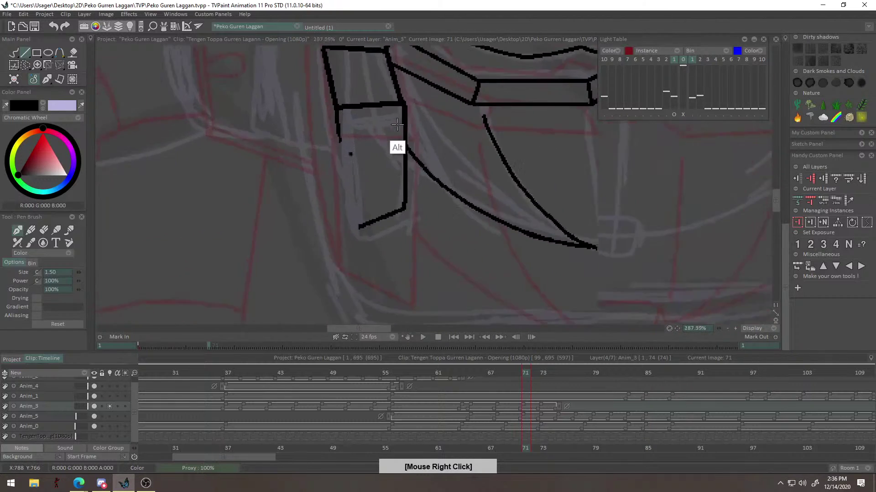
scroll(397, 123, up, 2)
key(ctrl+z)
drag(356, 230, 360, 237)
key(ctrl+z)
drag(334, 101, 353, 207)
shift+click(360, 235)
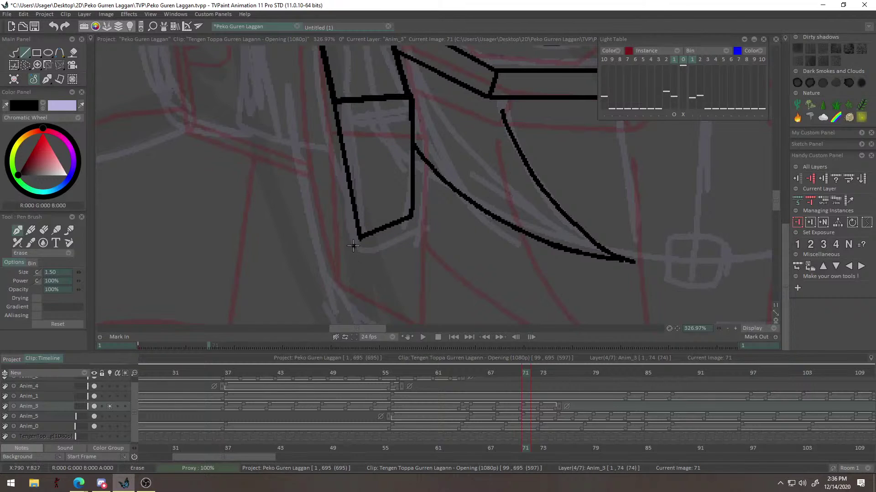
drag(437, 240, 480, 215)
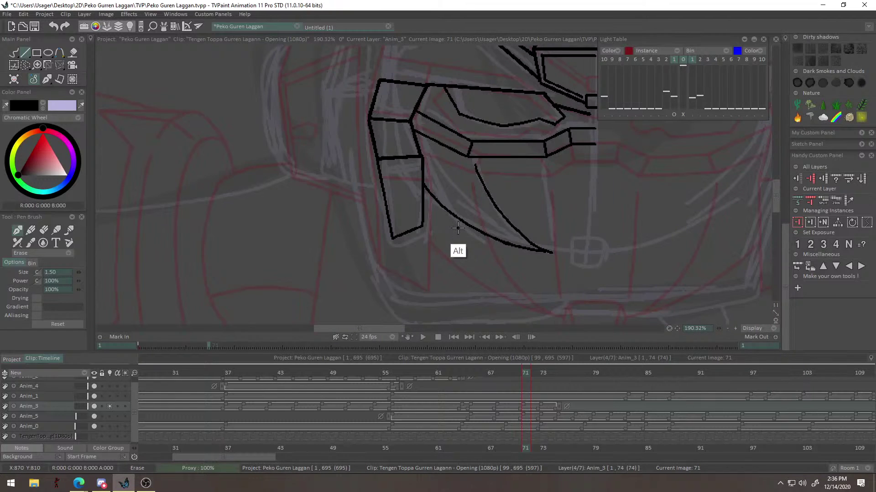
drag(458, 235, 383, 257)
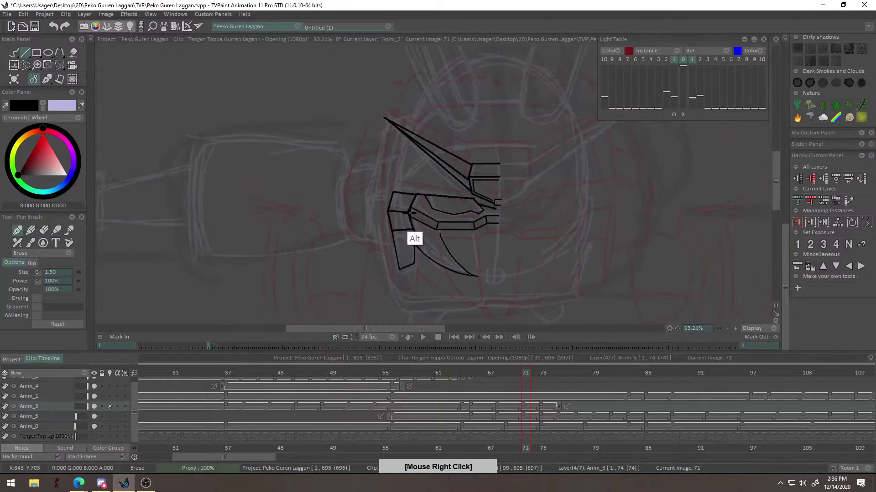
Switch to freehand lines and examine the inked left half of the head, from the cheek guard up to the V-fin.
click(14, 53)
drag(442, 148, 491, 109)
drag(453, 207, 446, 154)
drag(377, 200, 282, 292)
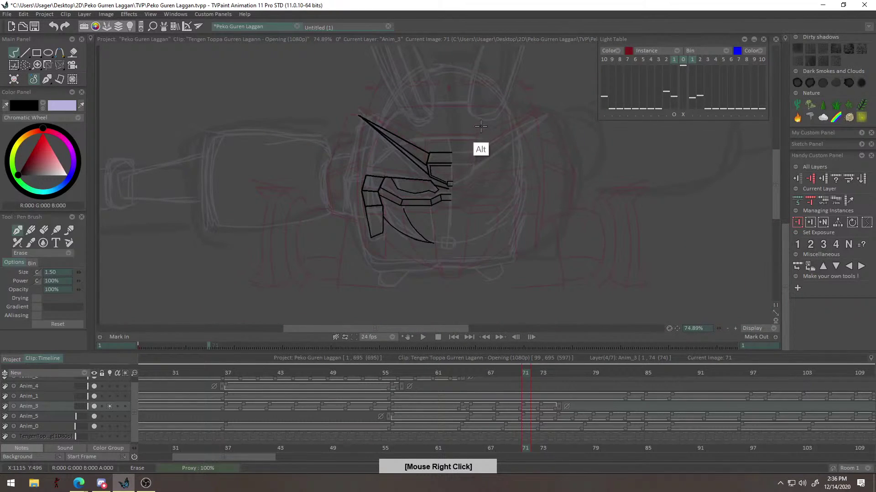
scroll(479, 132, up, 1)
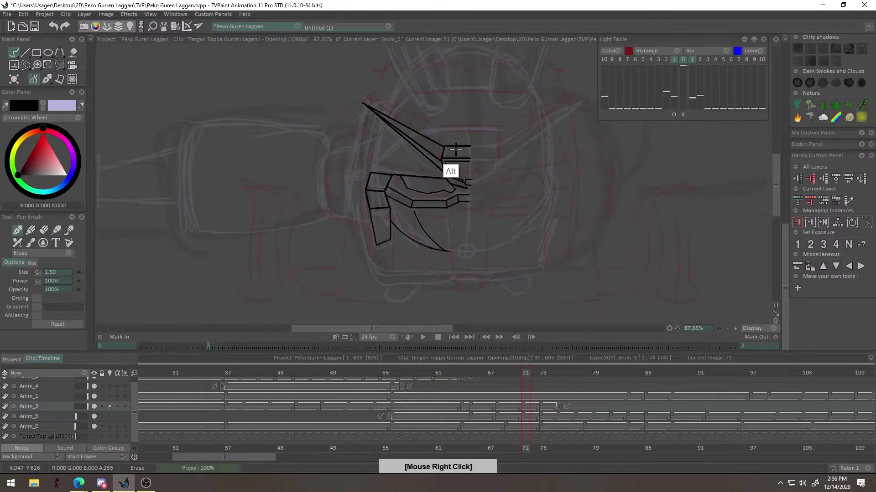
scroll(474, 135, up, 3)
drag(472, 87, 477, 76)
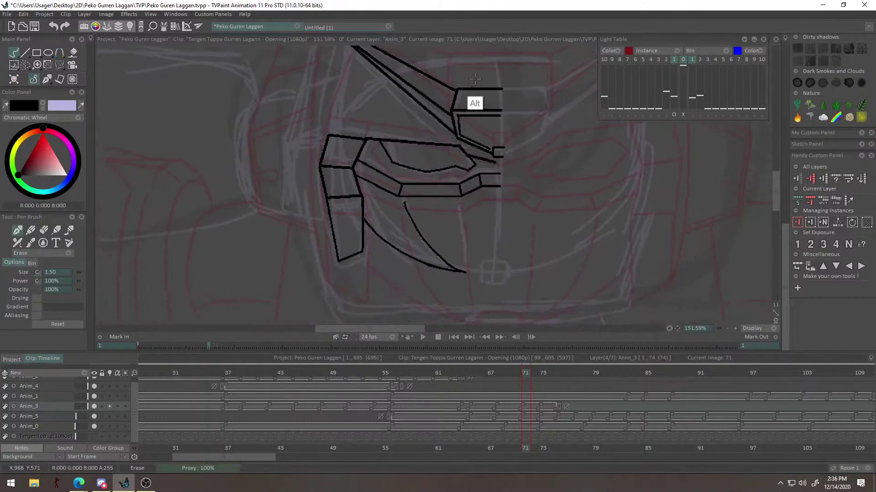
drag(417, 96, 407, 194)
drag(406, 180, 363, 213)
drag(410, 141, 394, 177)
scroll(394, 177, up, 4)
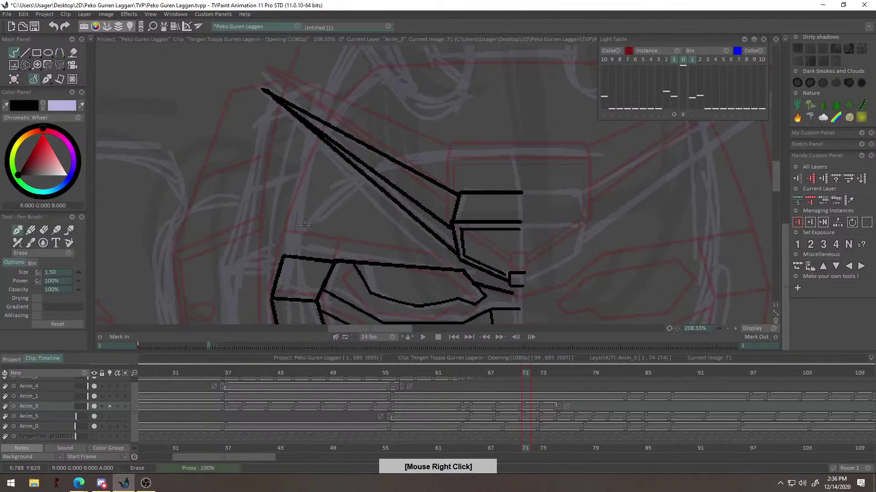
Ink a freehand curve from the left cheek guard's top corner up to the V-fin's lower edge.
drag(326, 238, 389, 210)
drag(238, 277, 301, 184)
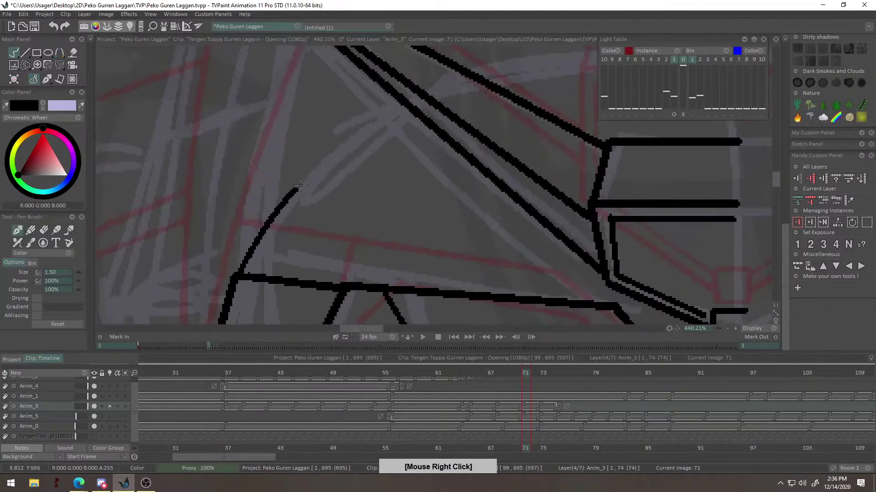
key(ctrl+z)
drag(234, 277, 357, 119)
key(ctrl+z)
key(ctrl+z)
mouse_move(245, 274)
mouse_down()
mouse_move(364, 121)
mouse_move(321, 163)
mouse_move(371, 115)
mouse_move(405, 104)
mouse_up()
key(ctrl+z)
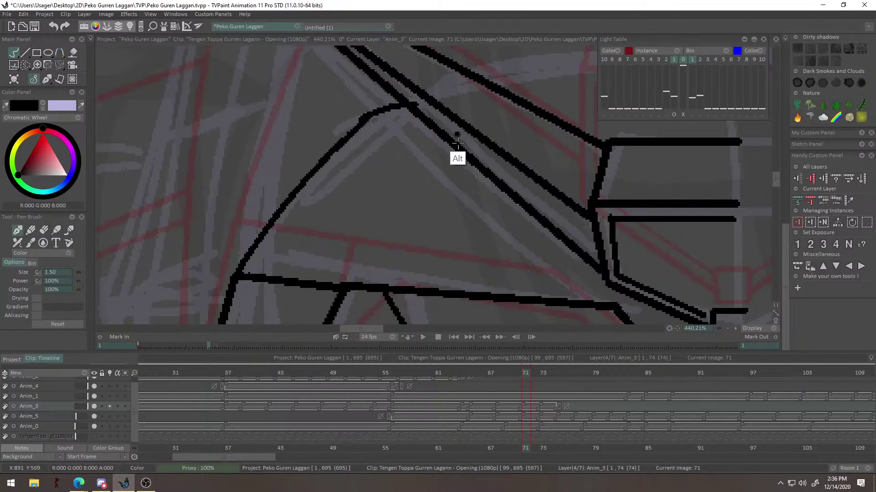
drag(455, 142, 461, 246)
key(ctrl+z)
drag(390, 212, 408, 204)
Ink the shallow forehead curve from the V-fin's upper edge across to the head's centre line.
drag(558, 214, 472, 241)
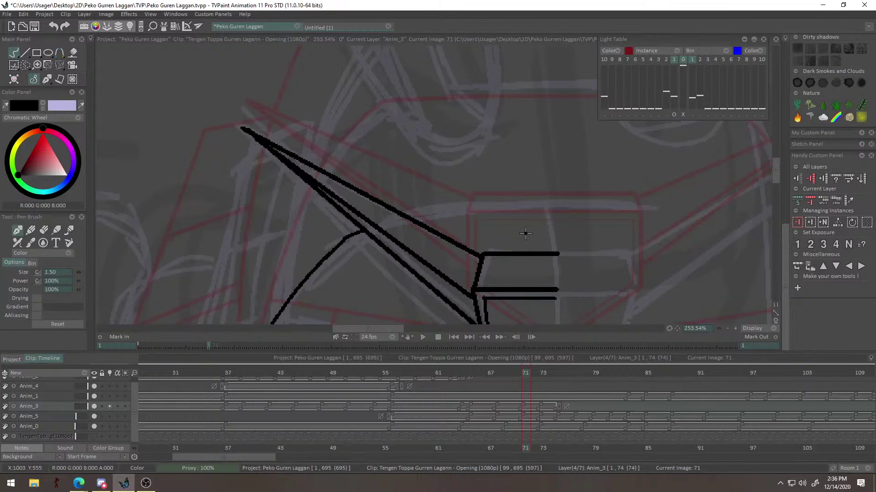
drag(595, 216, 665, 212)
drag(514, 217, 622, 195)
drag(631, 193, 660, 188)
scroll(650, 201, up, 2)
scroll(593, 218, down, 4)
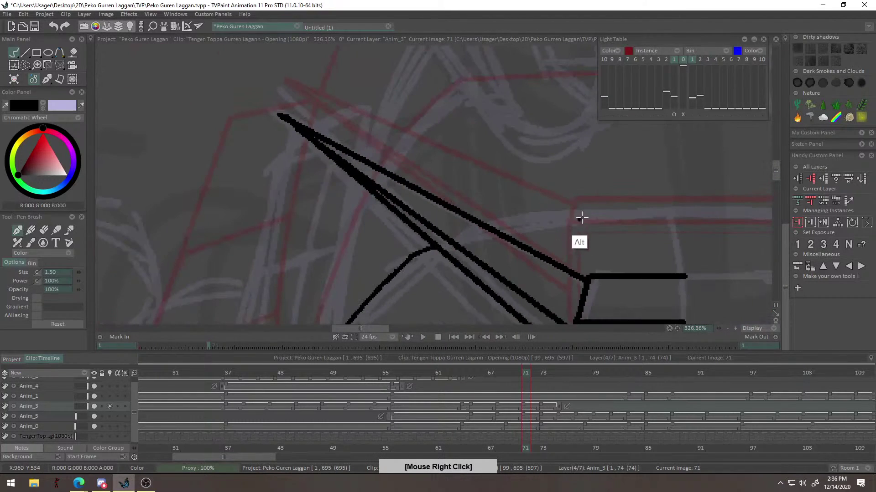
drag(579, 219, 445, 221)
scroll(466, 238, up, 3)
drag(383, 253, 469, 272)
scroll(470, 272, up, 1)
mouse_move(600, 268)
mouse_down()
mouse_move(584, 280)
mouse_move(456, 219)
mouse_up()
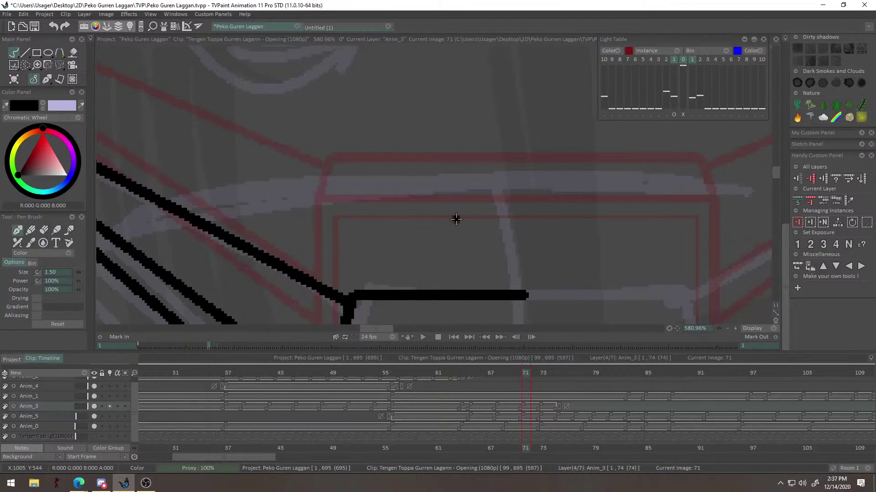
drag(538, 226, 429, 248)
mouse_move(329, 250)
mouse_down()
mouse_move(625, 227)
mouse_move(405, 234)
mouse_move(665, 224)
mouse_up()
key(ctrl+z)
key(ctrl+z)
mouse_move(327, 251)
mouse_down()
mouse_move(444, 233)
mouse_move(684, 225)
mouse_up()
key(ctrl+z)
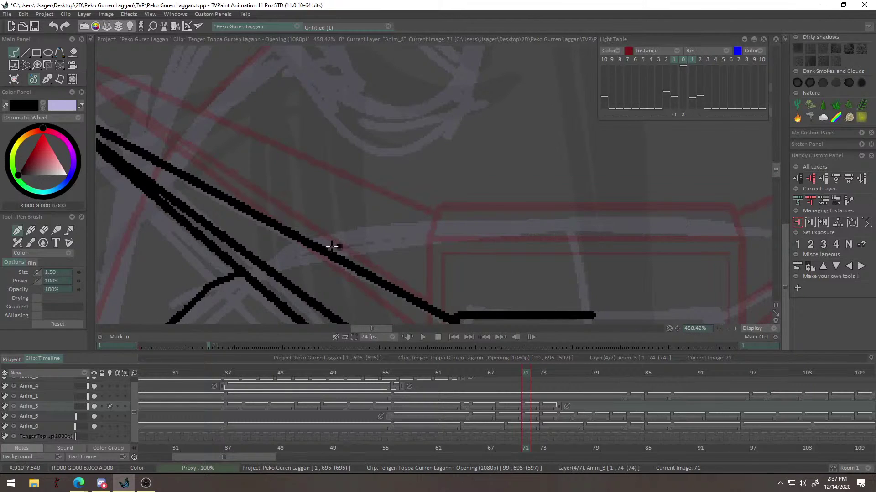
drag(327, 251, 665, 221)
key(ctrl+z)
mouse_move(327, 251)
mouse_down()
mouse_move(460, 228)
mouse_move(677, 221)
mouse_up()
key(ctrl+z)
mouse_move(327, 251)
mouse_down()
mouse_move(464, 227)
mouse_move(643, 228)
mouse_up()
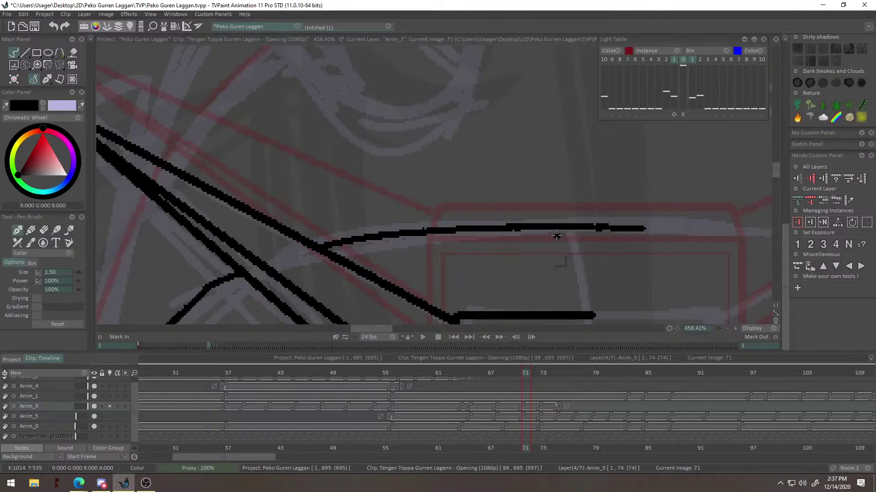
drag(544, 265, 613, 275)
drag(649, 238, 634, 247)
mouse_move(577, 233)
mouse_down()
mouse_move(604, 235)
mouse_move(593, 236)
mouse_move(615, 251)
mouse_move(576, 249)
mouse_move(704, 248)
mouse_move(631, 245)
mouse_move(688, 241)
mouse_move(617, 226)
mouse_up()
drag(321, 260, 476, 292)
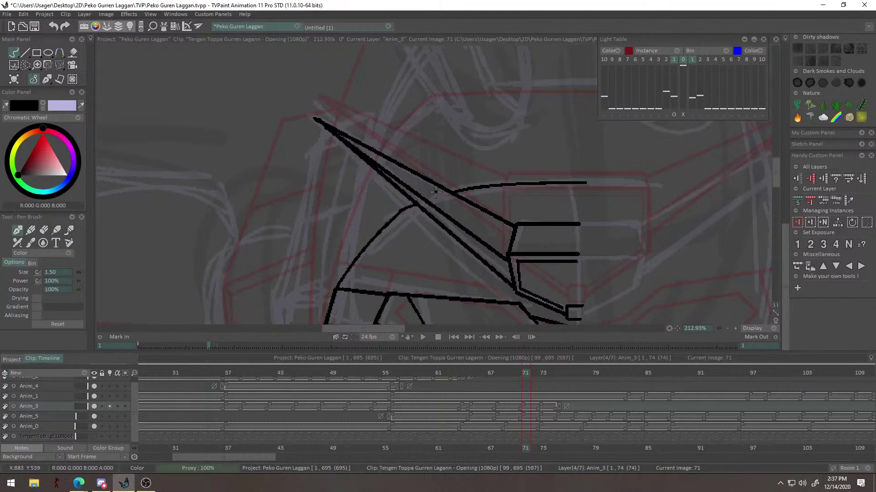
Ink the slanted left side and straight horizontal bottom edge of the small chin box.
alt+right_click(409, 258)
drag(443, 211, 399, 222)
drag(611, 212, 493, 138)
drag(506, 202, 509, 73)
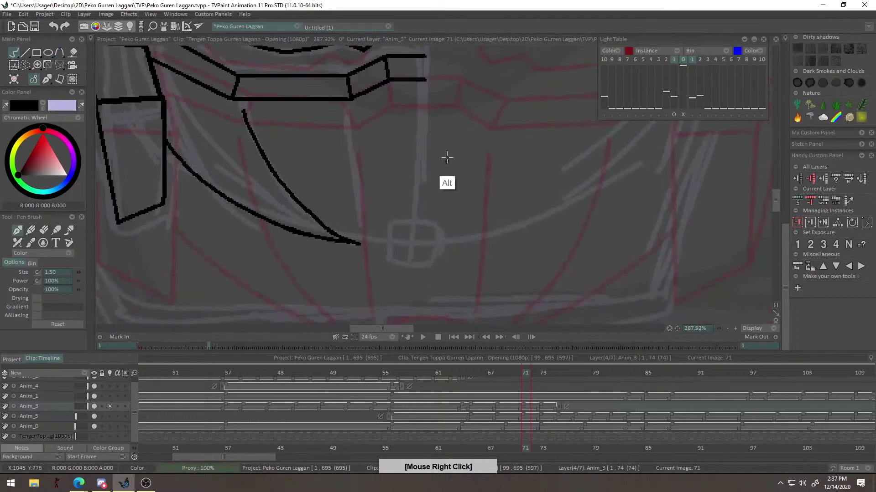
drag(432, 206, 490, 134)
drag(343, 285, 356, 237)
mouse_move(346, 207)
mouse_down()
mouse_move(357, 273)
mouse_move(444, 273)
mouse_up()
key(ctrl+z)
key(ctrl+z)
drag(360, 273, 442, 273)
key(ctrl+z)
drag(356, 273, 435, 273)
key(ctrl+z)
drag(357, 274, 437, 274)
key(ctrl+z)
drag(357, 274, 450, 272)
key(ctrl+z)
drag(358, 274, 436, 273)
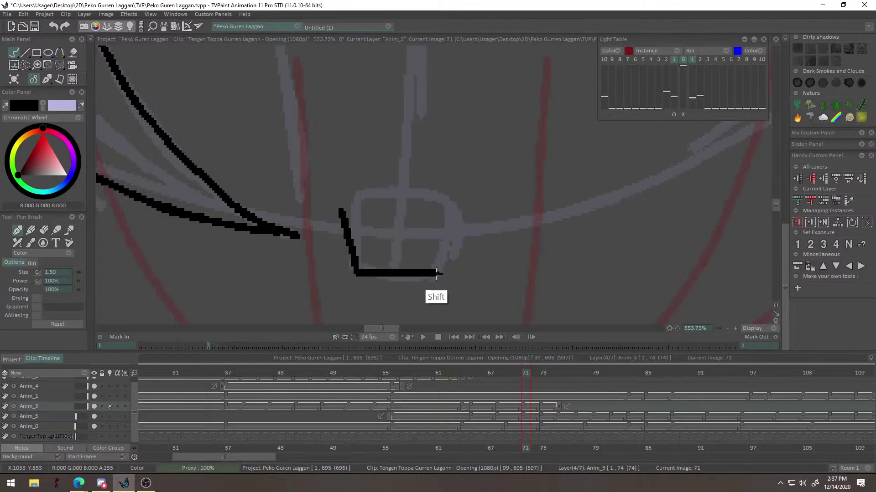
Ink the chin box's upper edge as a horizontal line, retrying the stroke until it sits over the sketch.
mouse_move(341, 210)
mouse_down()
mouse_move(361, 197)
mouse_move(362, 271)
mouse_up()
key(ctrl+z)
key(ctrl+z)
mouse_move(360, 199)
mouse_down()
mouse_move(360, 273)
mouse_move(421, 202)
mouse_up()
key(ctrl+z)
drag(361, 196, 433, 196)
key(ctrl+z)
drag(361, 196, 430, 193)
key(ctrl+z)
drag(360, 196, 439, 195)
key(ctrl+z)
drag(361, 196, 446, 197)
click(352, 180)
key(ctrl+z)
key(ctrl+z)
Complete the chin box with vertical sides and a narrow slanted facet on its left.
click(25, 53)
mouse_move(360, 197)
mouse_down()
mouse_move(435, 195)
mouse_move(431, 296)
mouse_up()
key(ctrl+z)
click(14, 54)
right_click(445, 232)
key(ctrl+z)
drag(429, 172, 430, 299)
key(ctrl+z)
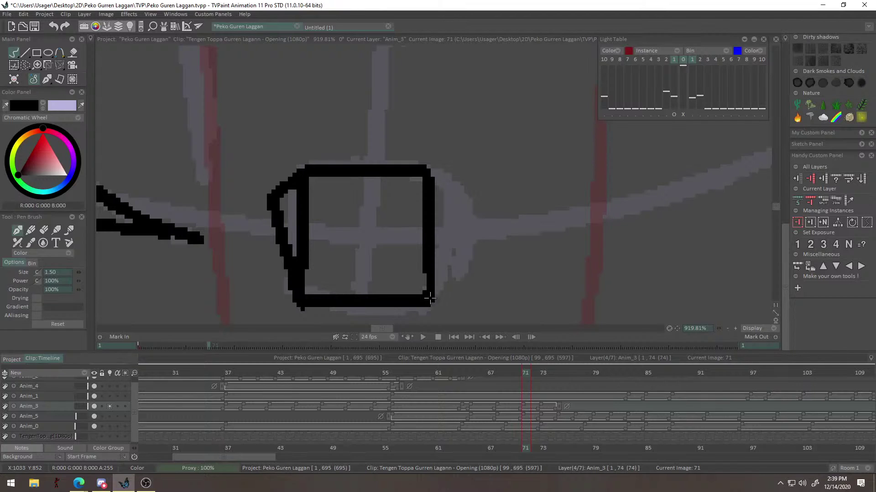
Erase the chin box's right side and trim the stub under its lower left corner.
key(e)
mouse_move(430, 174)
mouse_down()
mouse_move(440, 128)
mouse_move(438, 270)
mouse_up()
key(ctrl+z)
mouse_move(464, 114)
mouse_down()
mouse_move(454, 215)
mouse_move(462, 279)
mouse_up()
key(b)
mouse_move(468, 168)
mouse_down()
mouse_move(517, 160)
mouse_move(530, 148)
mouse_up()
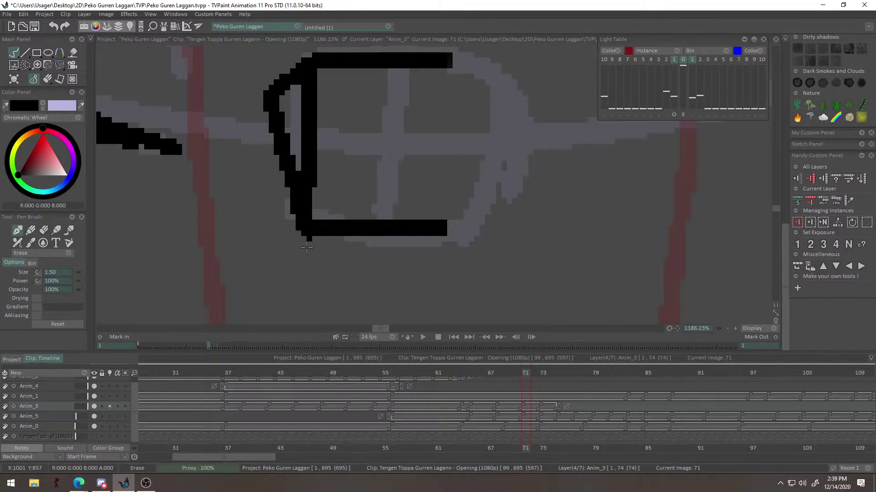
mouse_move(418, 200)
mouse_down()
mouse_move(365, 238)
mouse_move(413, 233)
mouse_up()
scroll(365, 237, up, 4)
Extend the jaw curve's tip with a short line to the left side of the chin box.
key(ctrl+z)
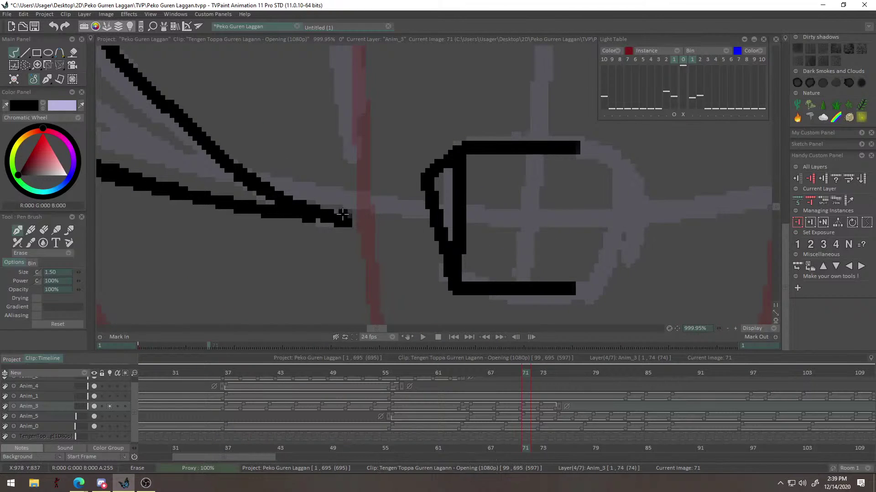
key(ctrl+z)
drag(340, 223, 446, 226)
key(ctrl+z)
drag(340, 219, 434, 222)
mouse_move(495, 173)
mouse_down()
mouse_move(470, 201)
mouse_move(424, 206)
mouse_up()
drag(569, 168, 469, 287)
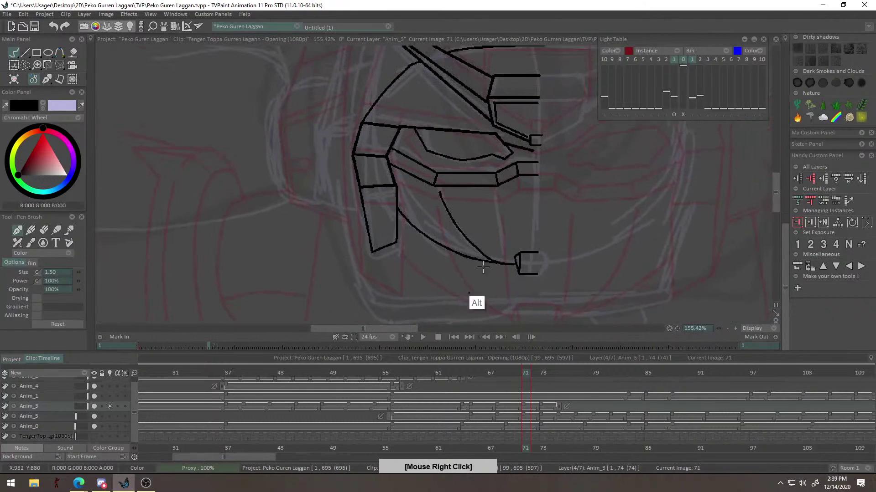
Ink an outer helmet line from the left cheek guard's top corner up to the V-fin near its tip.
drag(532, 136, 518, 214)
mouse_move(505, 158)
mouse_down()
mouse_move(522, 208)
mouse_move(416, 219)
mouse_move(330, 264)
mouse_move(398, 219)
mouse_move(378, 178)
mouse_up()
drag(343, 257, 372, 156)
key(ctrl+z)
key(ctrl+z)
mouse_move(342, 256)
mouse_down()
mouse_move(375, 155)
mouse_move(369, 149)
mouse_up()
key(ctrl+z)
key(ctrl+z)
key(ctrl+z)
mouse_move(343, 257)
mouse_down()
mouse_move(372, 157)
mouse_move(299, 334)
mouse_up()
drag(403, 219, 471, 172)
scroll(432, 183, up, 4)
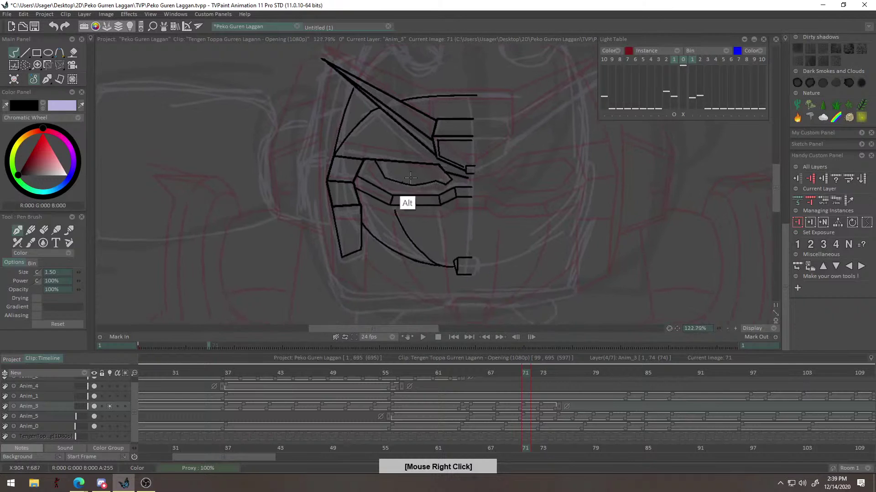
Try a second outline down the left cheek guard's outer edge, from its upper bend to the bottom tip.
key(ctrl+z)
drag(310, 177, 333, 300)
key(ctrl+z)
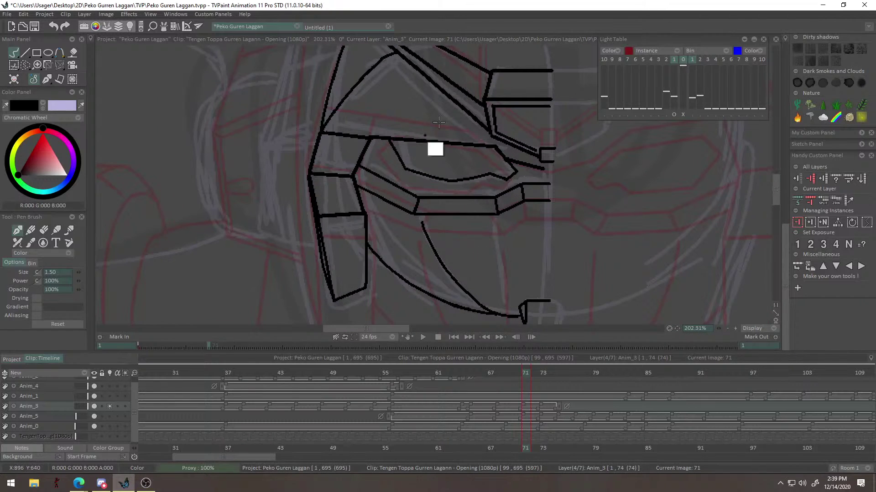
drag(415, 133, 338, 267)
Ink a curved helmet line from the V-fin's upper edge up to the base of the left ear.
drag(471, 153, 527, 145)
mouse_move(377, 183)
mouse_down()
mouse_move(407, 221)
mouse_move(449, 211)
mouse_up()
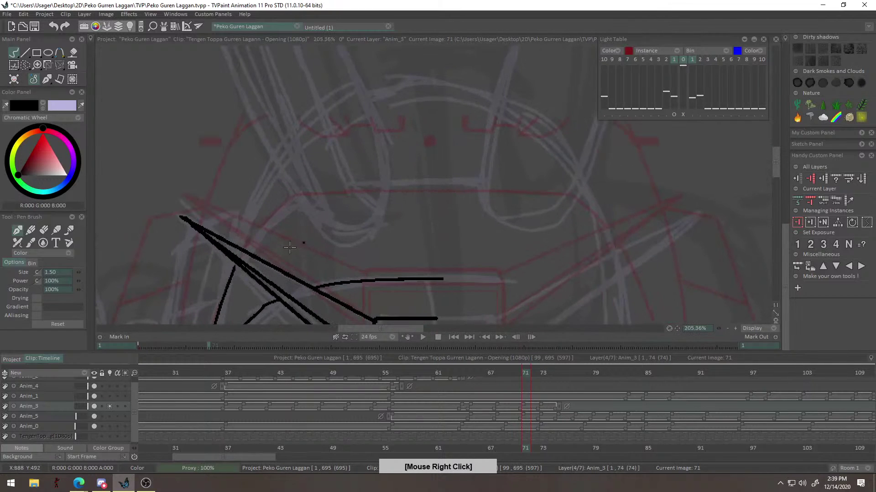
key(ctrl+z)
drag(246, 251, 294, 197)
scroll(347, 182, down, 2)
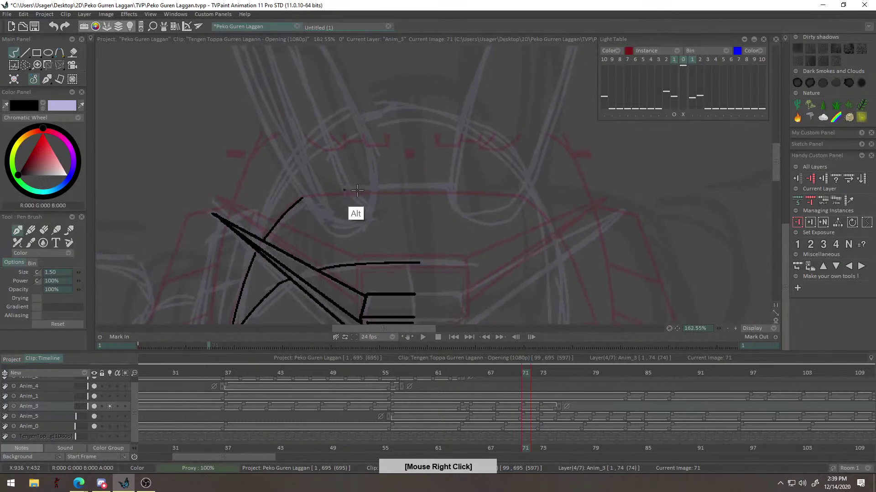
Ink the left ear's outer edge with the straight line tool and add the short slanted line at its base.
drag(346, 131, 355, 191)
click(25, 53)
drag(281, 116, 272, 116)
drag(252, 79, 315, 247)
drag(314, 247, 335, 261)
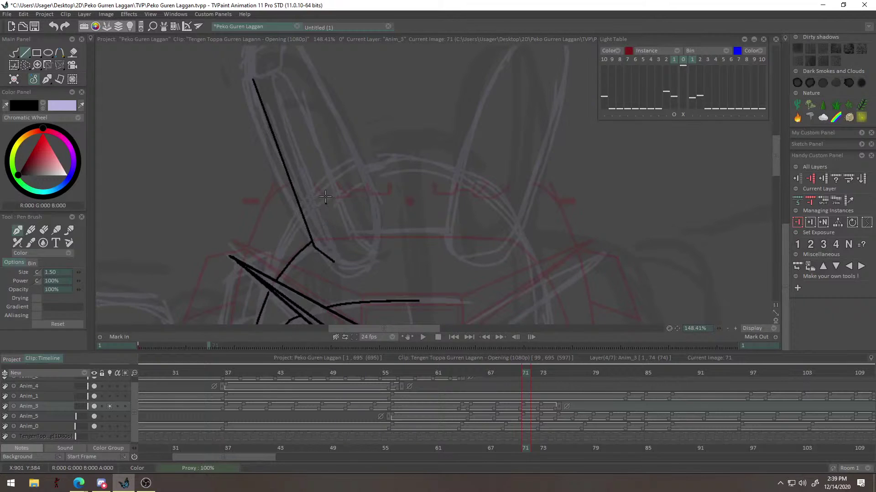
Ink a long narrow slot inside the left ear, with parallel straight sides joined by a short cap at the top.
drag(269, 89, 341, 260)
right_click(324, 158)
mouse_move(256, 66)
mouse_down()
mouse_move(277, 81)
mouse_move(269, 70)
mouse_up()
key(ctrl+z)
drag(269, 71, 338, 260)
click(355, 283)
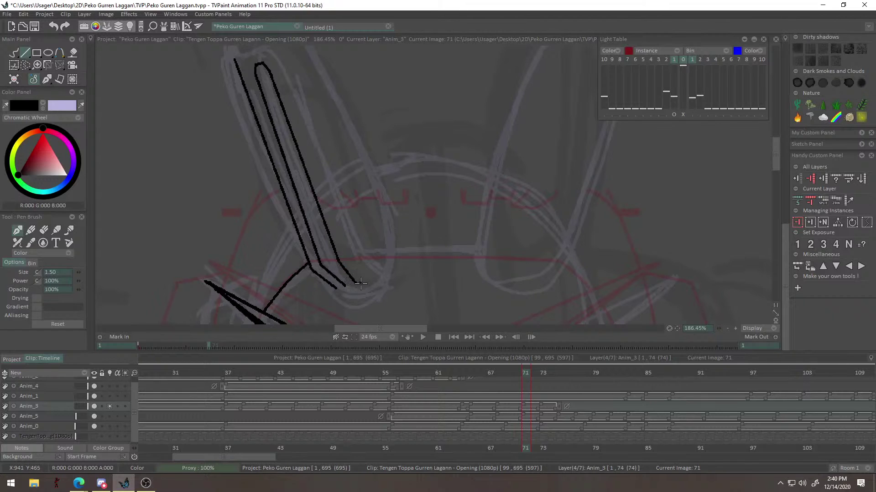
Ink the short lines at the left ear's base, closing the outer panel below the slot.
mouse_move(357, 284)
mouse_down()
mouse_move(370, 285)
mouse_move(426, 218)
mouse_up()
drag(324, 300, 395, 212)
drag(401, 203, 362, 252)
right_click(361, 250)
scroll(363, 306, down, 4)
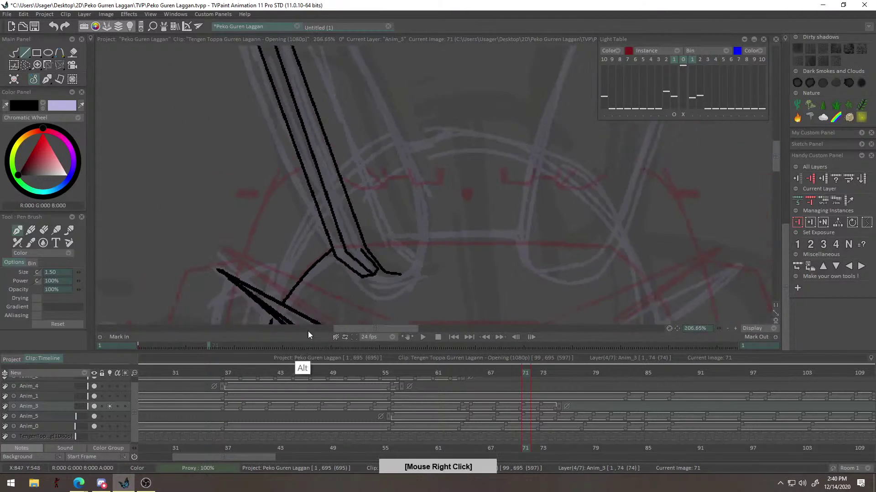
Ink the left ear's angular tip above the outer edge and add a short slanted divider across it.
drag(362, 306, 287, 98)
drag(338, 82, 369, 195)
mouse_move(281, 194)
mouse_down()
mouse_move(292, 184)
mouse_move(285, 188)
mouse_up()
drag(284, 187, 280, 157)
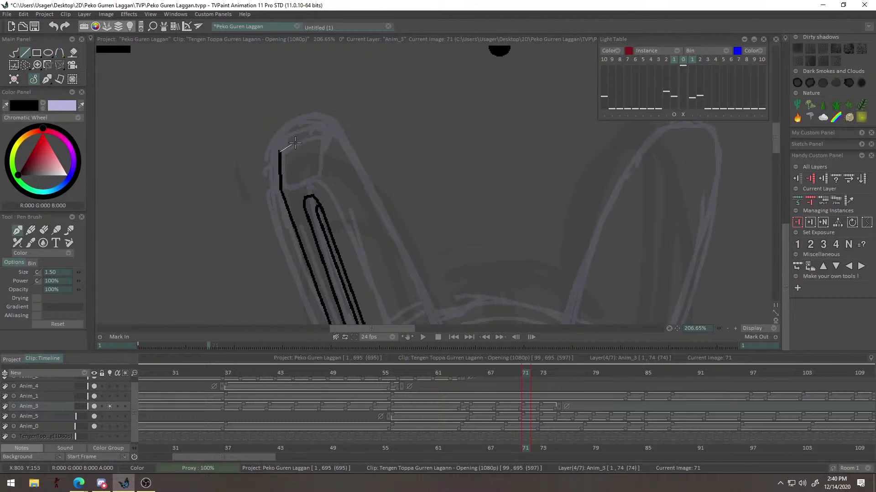
mouse_move(308, 145)
mouse_down()
mouse_move(356, 129)
mouse_move(360, 157)
mouse_move(352, 139)
mouse_move(345, 196)
mouse_move(365, 175)
mouse_up()
drag(258, 211, 283, 156)
key(ctrl+z)
mouse_move(273, 243)
mouse_down()
mouse_move(289, 178)
mouse_move(260, 203)
mouse_move(256, 185)
mouse_move(298, 86)
mouse_up()
key(ctrl+z)
drag(353, 69, 354, 70)
drag(353, 70, 311, 122)
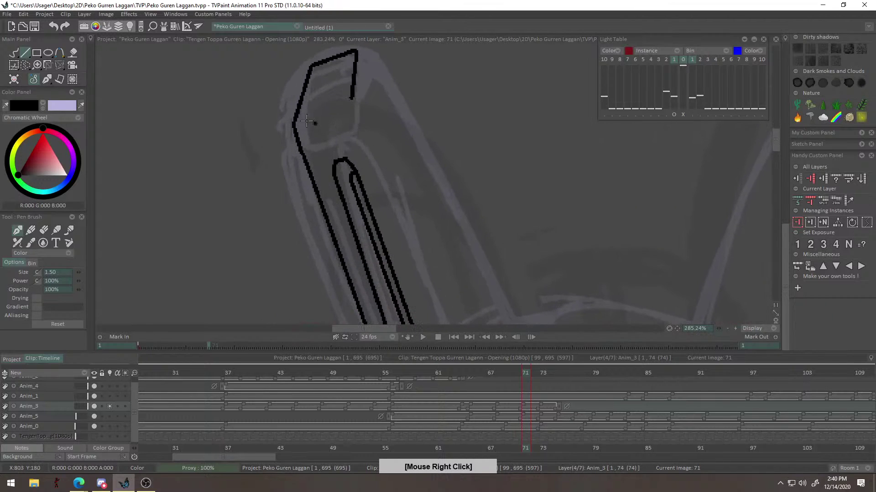
alt+right_click(340, 115)
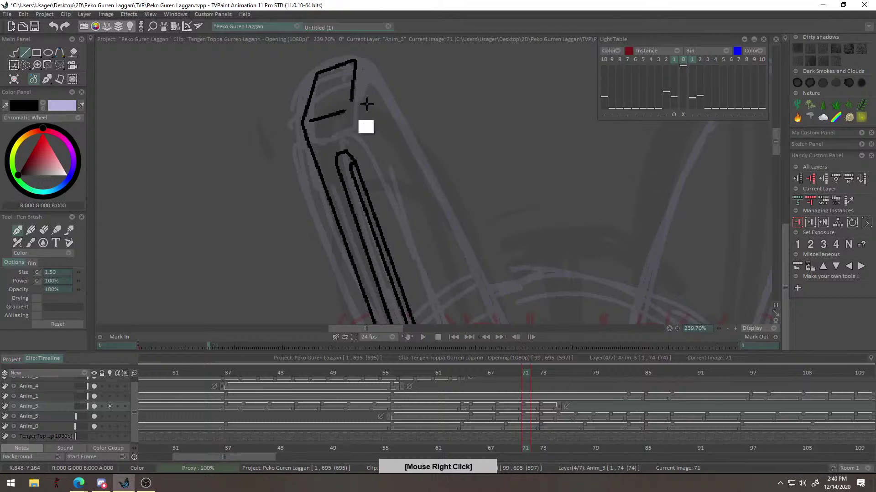
Ink the left ear's straight inner edge down to the base and add a short line back to the slot.
drag(306, 59, 375, 229)
drag(389, 265, 349, 257)
right_click(408, 259)
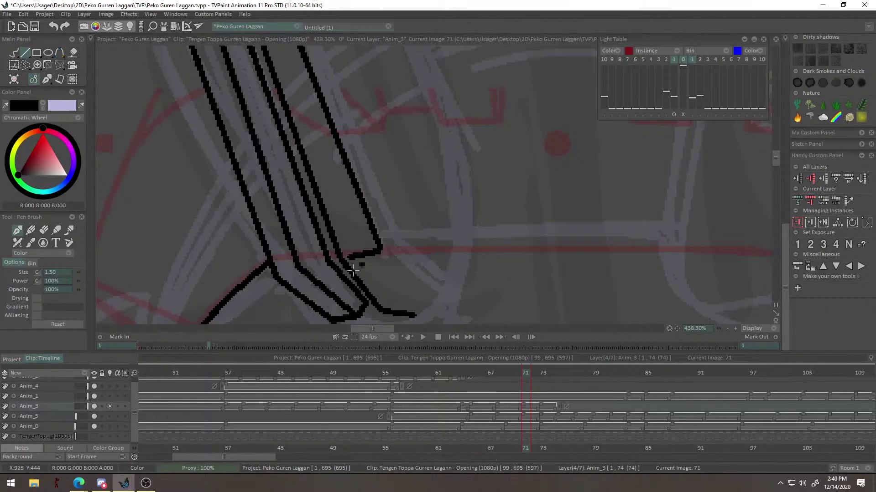
alt+right_click(401, 250)
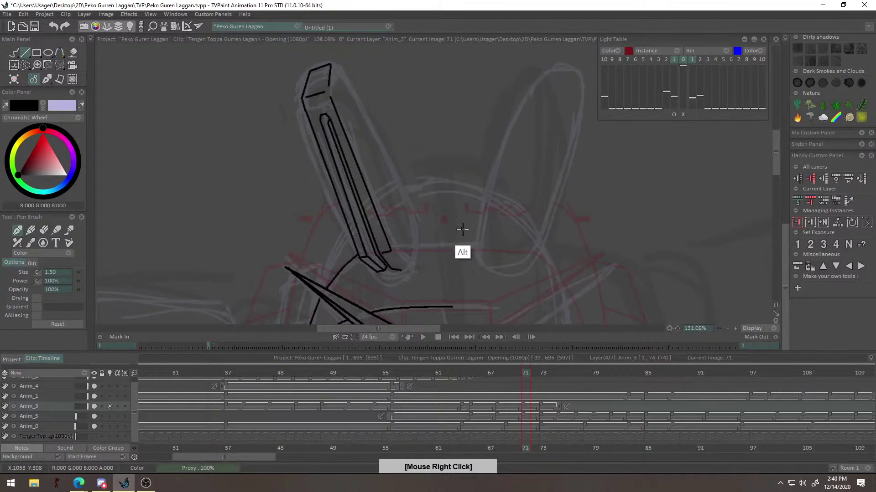
Try to close the small inner panel at the left ear's base with a slanted straight line.
alt+right_click(429, 250)
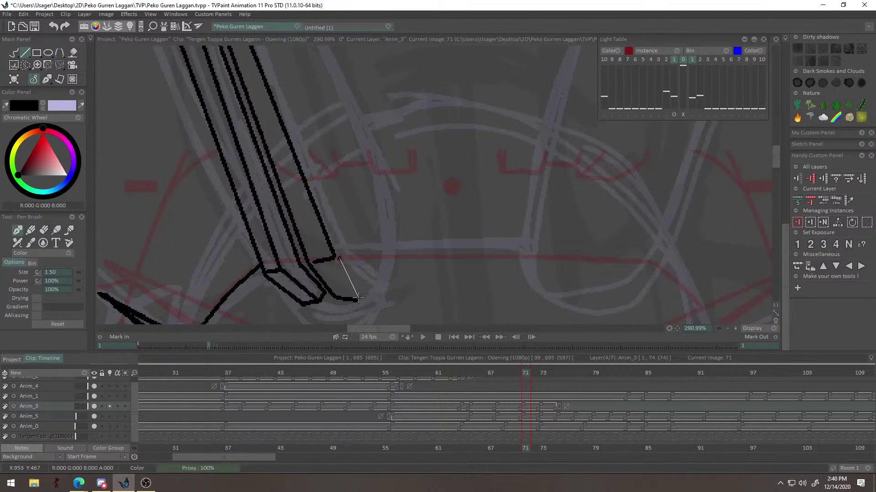
alt+right_click(396, 239)
alt+right_click(437, 224)
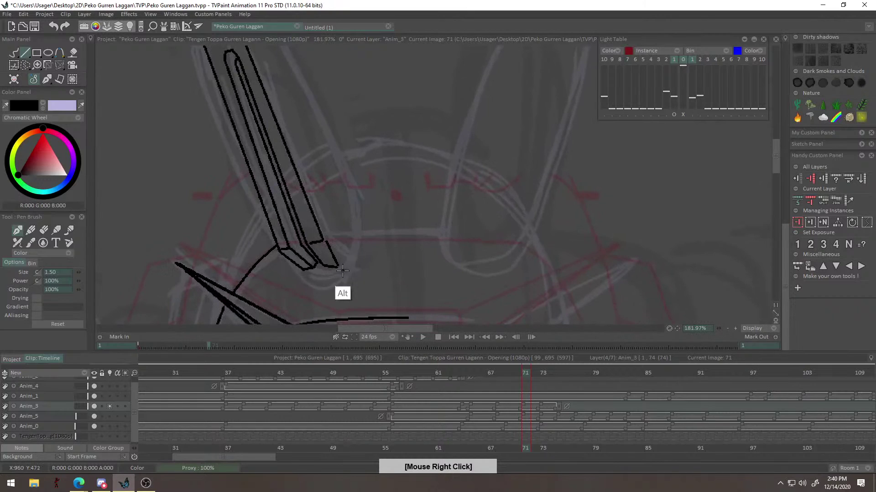
alt+right_click(340, 268)
key(ctrl+z)
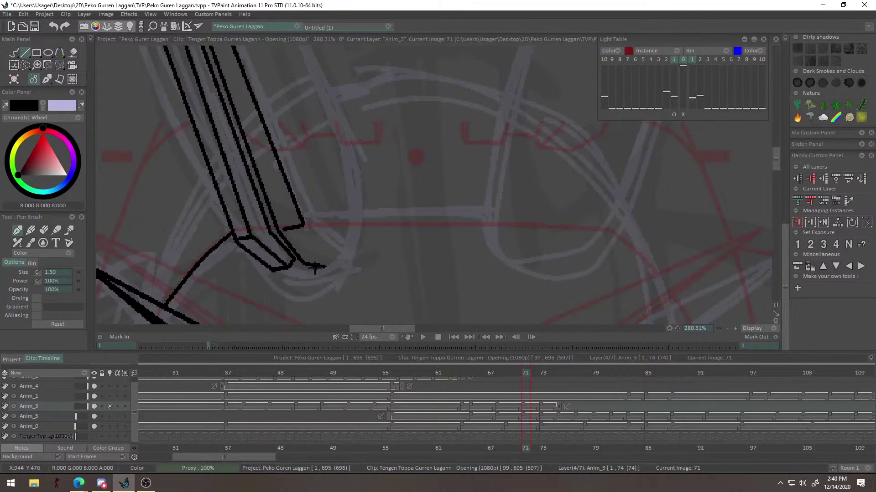
key(ctrl+z)
Redraw the bottom edge of the small inner panel at the left ear's base and close its inner side.
alt+right_click(333, 265)
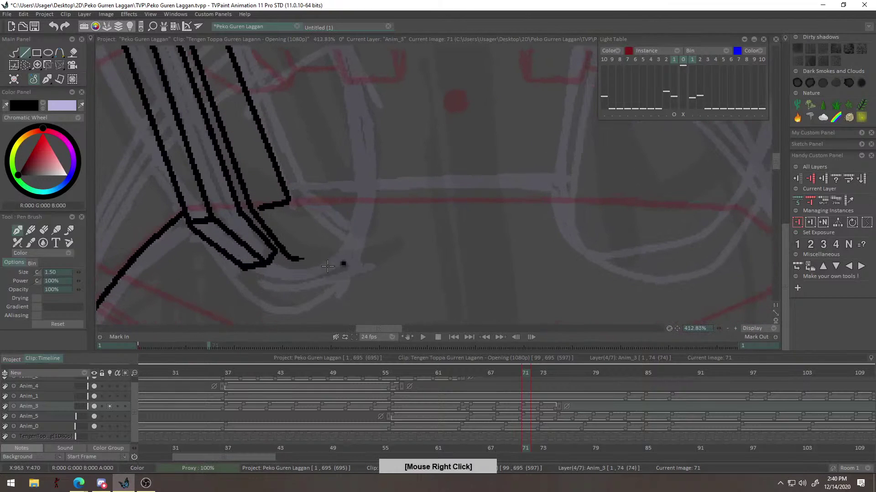
key(ctrl+z)
alt+right_click(342, 247)
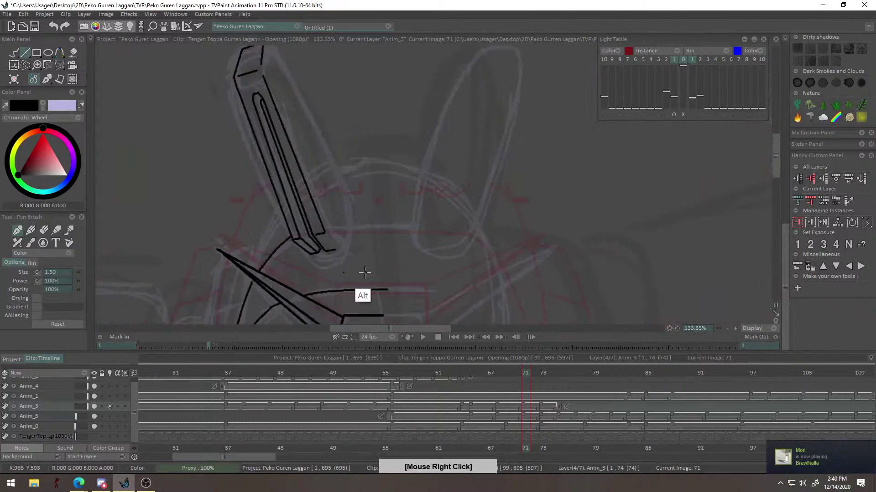
alt+right_click(373, 213)
alt+drag(299, 234, 295, 219)
alt+right_click(295, 219)
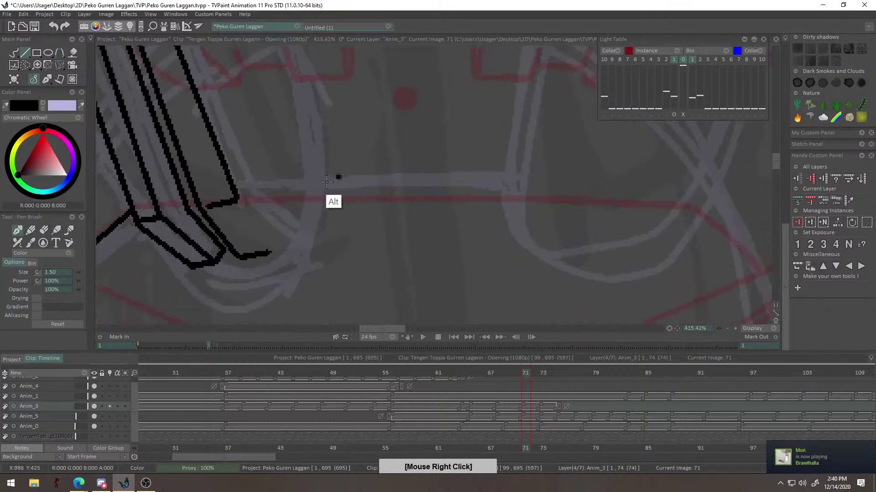
alt+right_click(276, 212)
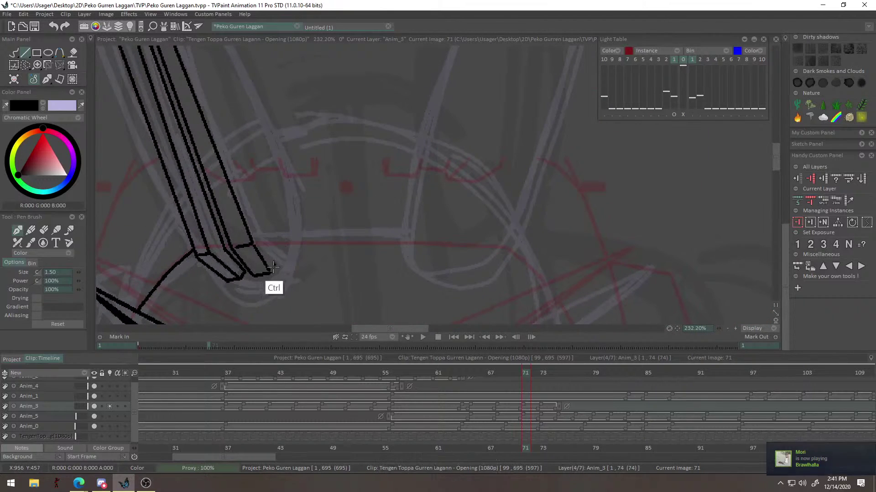
Ink the left ear's long far edge from the tip's upper corner and bevel its lower end to meet the base.
alt+right_click(276, 255)
scroll(296, 219, up, 1)
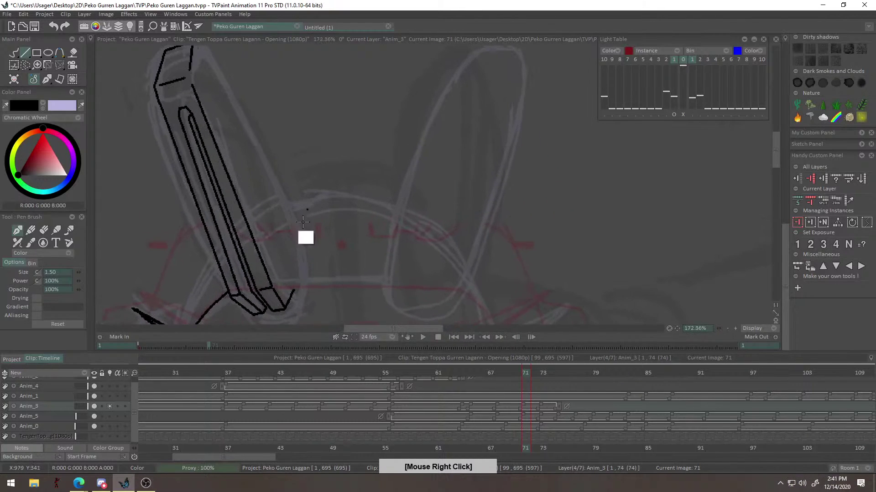
drag(294, 288, 288, 263)
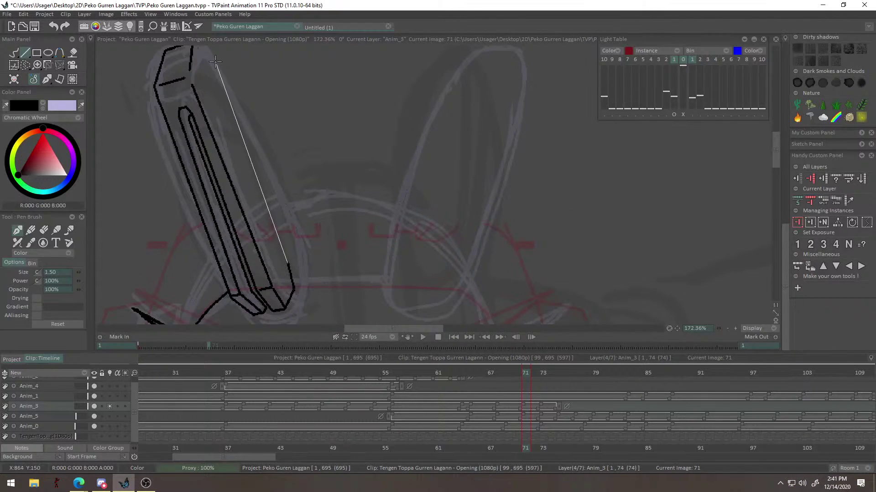
alt+right_click(230, 201)
mouse_move(275, 253)
mouse_down()
mouse_move(284, 269)
mouse_move(297, 189)
mouse_move(301, 223)
mouse_up()
key(ctrl+z)
key(ctrl+z)
right_click(290, 271)
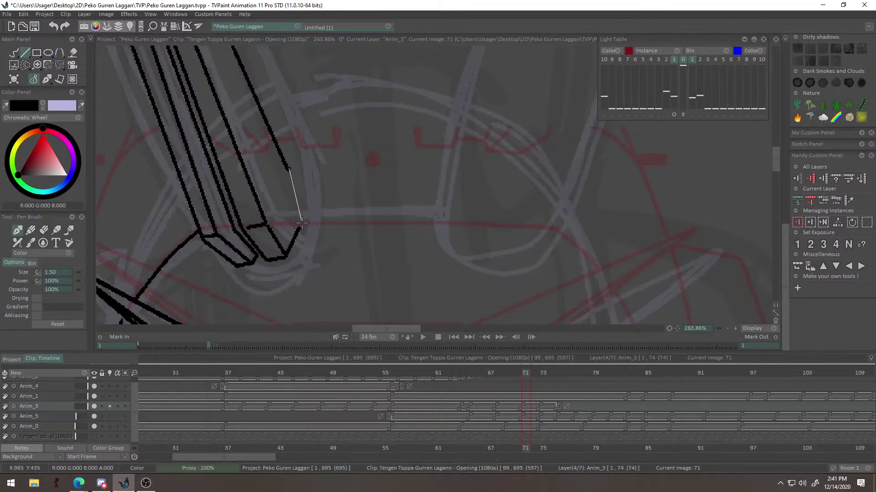
alt+right_click(313, 220)
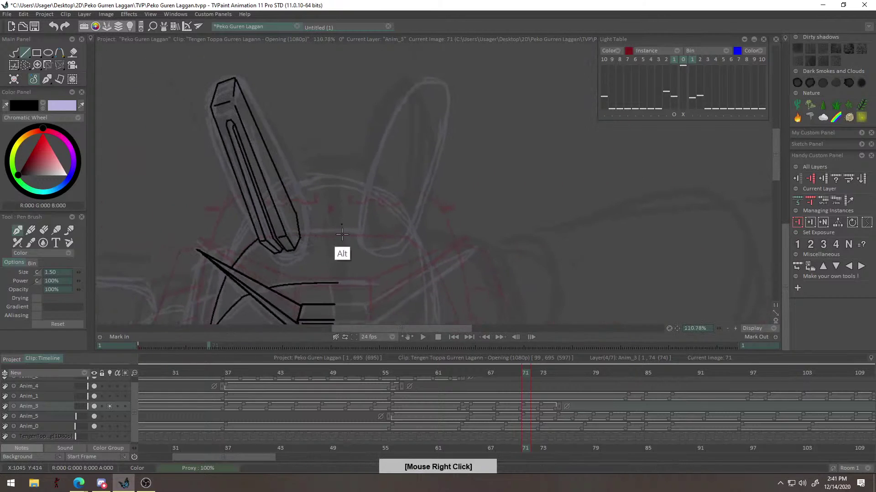
Select the left ear's tip and slightly lower and reshape its top edge with a perspective transform.
alt+right_click(346, 228)
alt+right_click(299, 161)
drag(375, 164, 414, 148)
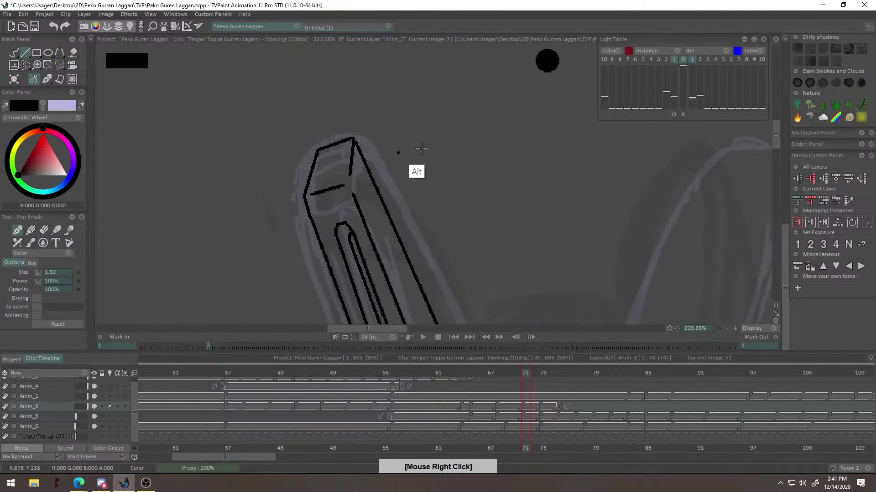
alt+right_click(410, 152)
click(25, 65)
drag(376, 122, 272, 151)
key(ctrl+shift+t)
drag(334, 117, 339, 131)
drag(420, 129, 415, 134)
key(Return)
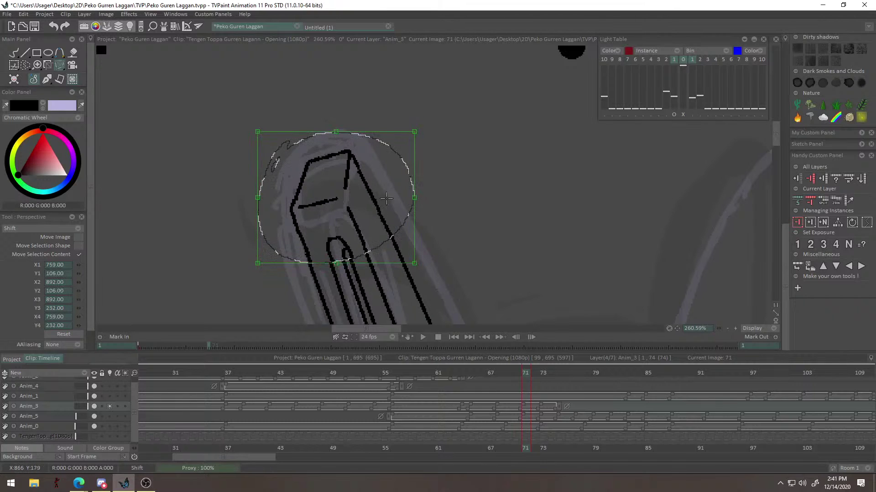
key(ctrl+d)
Clean up and redraw the rounded top of the slot on the left ear.
key(b)
alt+right_click(396, 198)
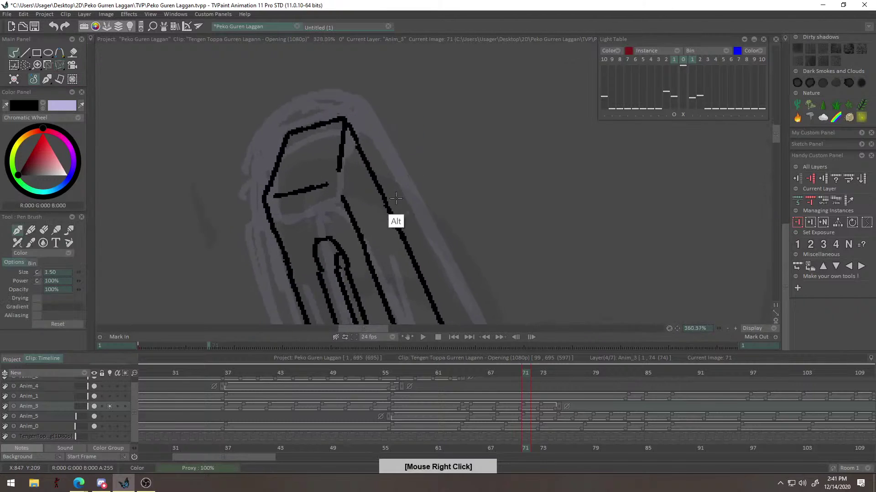
mouse_move(341, 210)
mouse_down()
mouse_move(378, 167)
mouse_move(353, 165)
mouse_move(348, 154)
mouse_move(368, 176)
mouse_move(334, 159)
mouse_up()
key(ctrl+z)
key(e)
key(b)
alt+right_click(382, 159)
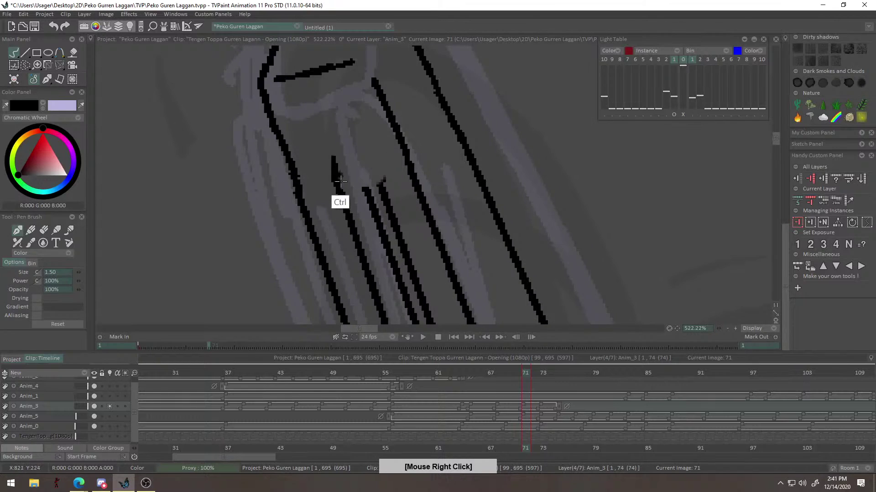
key(ctrl+z)
drag(340, 191, 342, 147)
key(ctrl+z)
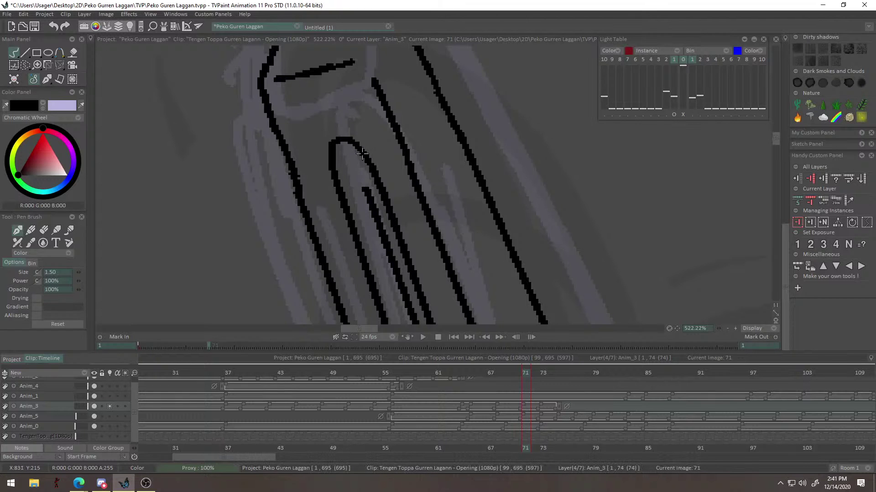
Ink the outer curve of the head from the crest blade up to the left ear's outer edge.
alt+right_click(371, 172)
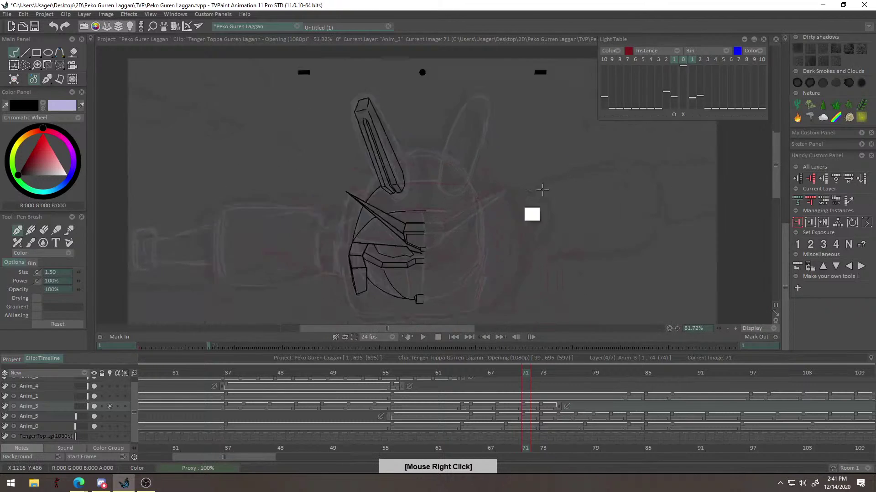
alt+right_click(386, 198)
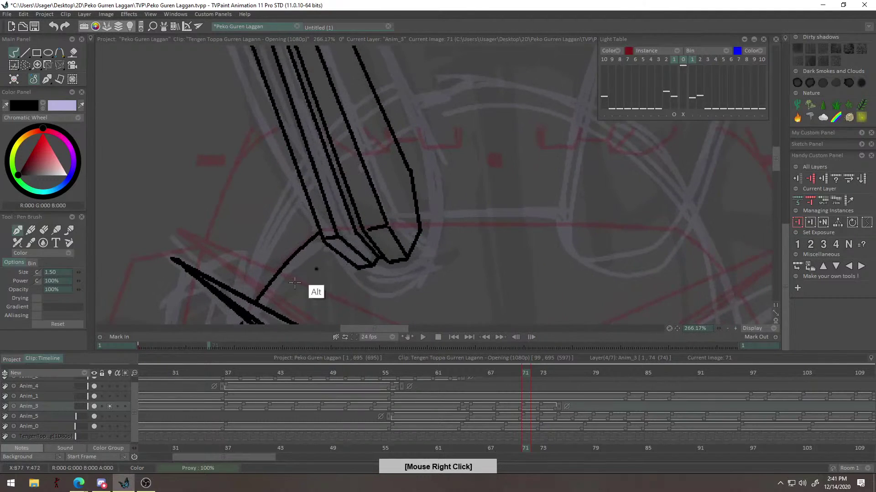
alt+drag(273, 213, 266, 235)
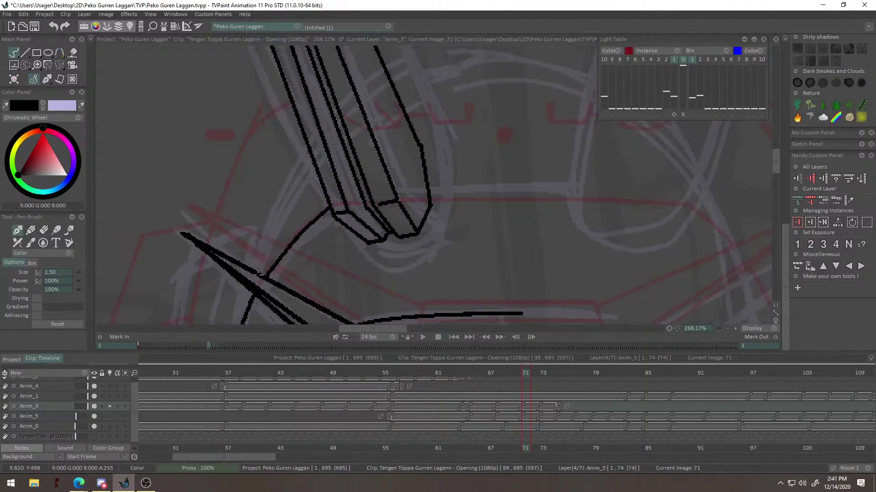
key(ctrl+z)
mouse_move(311, 154)
mouse_down()
mouse_move(262, 275)
mouse_move(264, 248)
mouse_move(260, 267)
mouse_move(334, 190)
mouse_move(308, 212)
mouse_move(334, 201)
mouse_move(356, 155)
mouse_move(345, 153)
mouse_move(355, 181)
mouse_move(376, 168)
mouse_move(329, 216)
mouse_move(347, 202)
mouse_move(358, 169)
mouse_move(349, 176)
mouse_move(370, 156)
mouse_move(363, 153)
mouse_move(348, 184)
mouse_move(354, 187)
mouse_up()
key(ctrl+z)
key(ctrl+z)
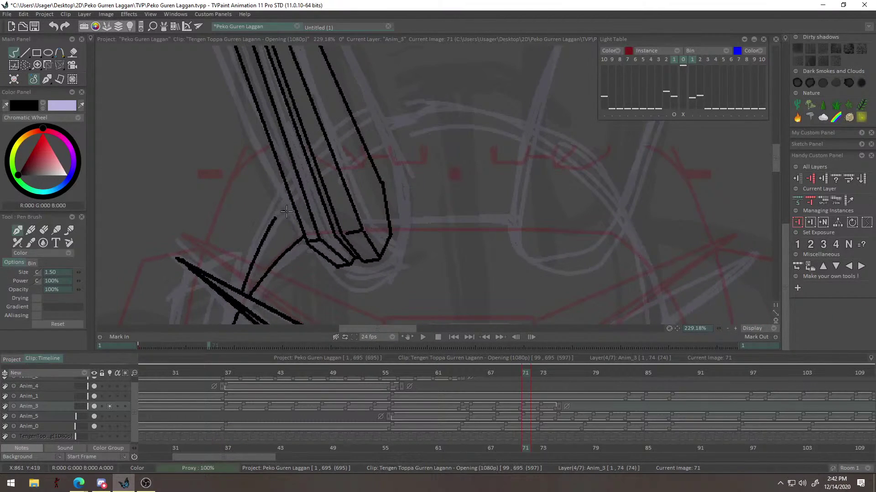
mouse_move(290, 212)
mouse_down()
mouse_move(311, 190)
mouse_move(266, 220)
mouse_move(285, 186)
mouse_move(253, 232)
mouse_up()
Ink the head's dome arc from the left ear to the centre and the nearly horizontal line from the ear's base.
mouse_move(302, 187)
mouse_down()
mouse_move(323, 270)
mouse_move(420, 219)
mouse_move(397, 286)
mouse_move(479, 167)
mouse_move(377, 248)
mouse_move(297, 236)
mouse_up()
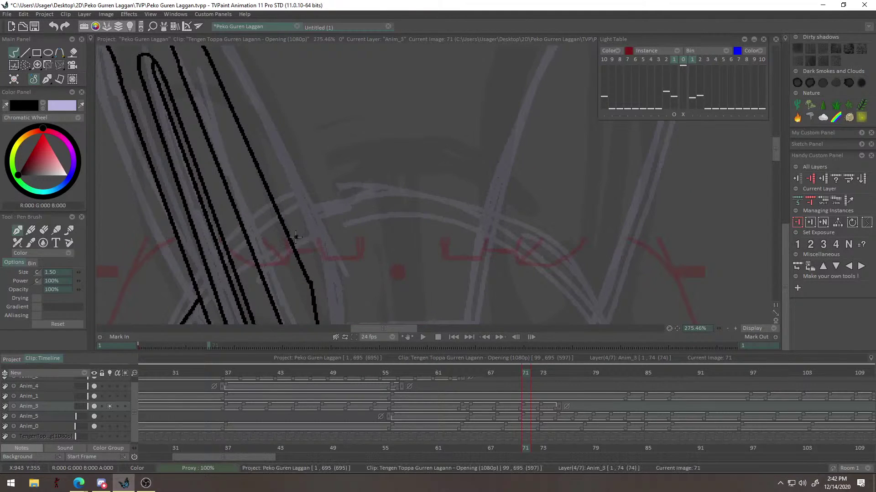
mouse_move(508, 204)
mouse_down()
mouse_move(326, 289)
mouse_move(469, 231)
mouse_move(485, 191)
mouse_move(322, 180)
mouse_move(303, 214)
mouse_move(260, 209)
mouse_move(369, 214)
mouse_up()
key(ctrl+z)
key(ctrl+z)
drag(260, 217, 329, 214)
mouse_move(400, 204)
mouse_down()
mouse_move(331, 248)
mouse_move(428, 221)
mouse_move(522, 267)
mouse_move(477, 264)
mouse_move(524, 304)
mouse_move(492, 285)
mouse_up()
key(ctrl+z)
drag(400, 289, 504, 284)
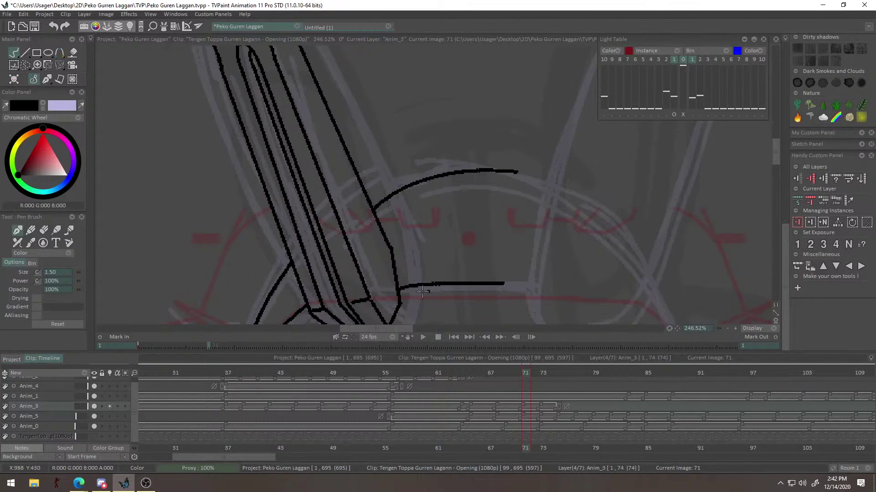
Ink a short line joining the crest blade's tip to the head outline and a short stroke beneath the tip.
drag(398, 304, 403, 92)
drag(373, 141, 424, 129)
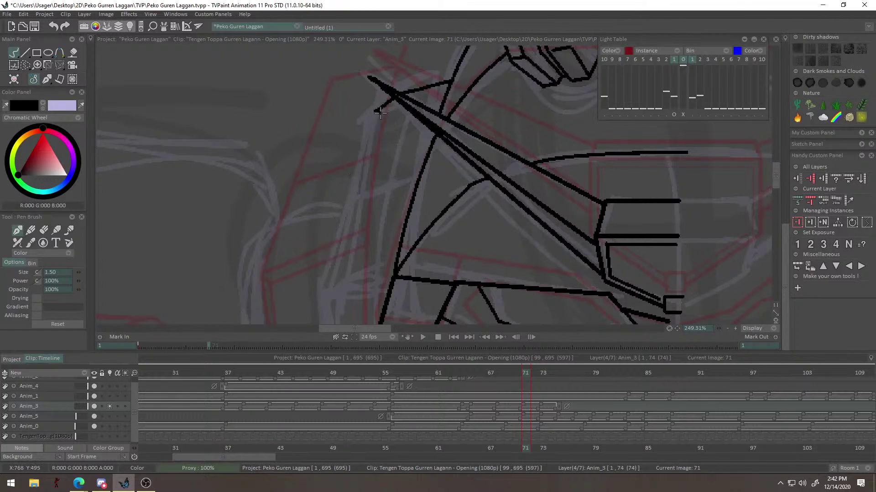
key(ctrl+z)
mouse_move(384, 120)
mouse_down()
mouse_move(410, 112)
mouse_move(424, 92)
mouse_move(430, 78)
mouse_move(421, 84)
mouse_move(417, 60)
mouse_move(399, 65)
mouse_move(362, 112)
mouse_move(401, 85)
mouse_move(393, 107)
mouse_move(408, 104)
mouse_move(397, 126)
mouse_up()
click(405, 71)
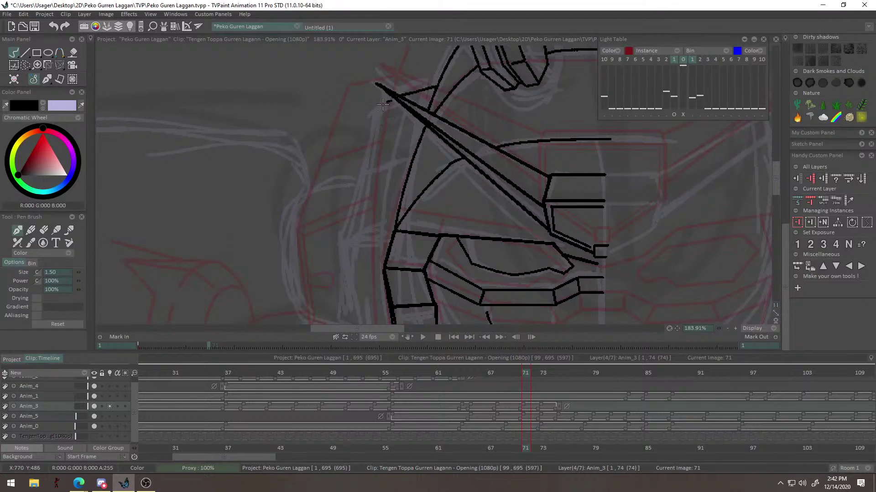
Ink the side panel's long slanted outer edge from beneath the crest blade's tip down to its outer corner.
drag(382, 102, 342, 237)
key(ctrl+z)
key(ctrl+z)
drag(388, 104, 350, 237)
key(ctrl+z)
key(ctrl+z)
drag(387, 104, 341, 257)
alt+right_click(422, 247)
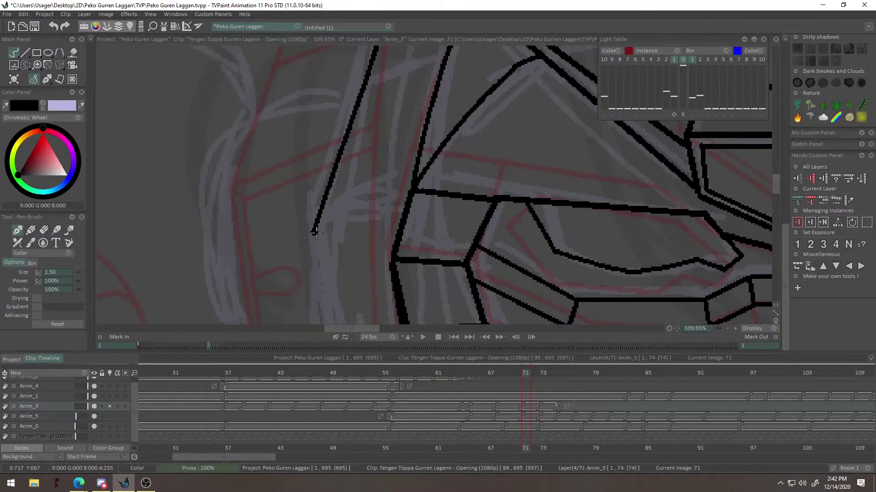
Ink the slanted edge from the side panel's outer corner to the face outline and clean up the corner.
scroll(406, 250, down, 3)
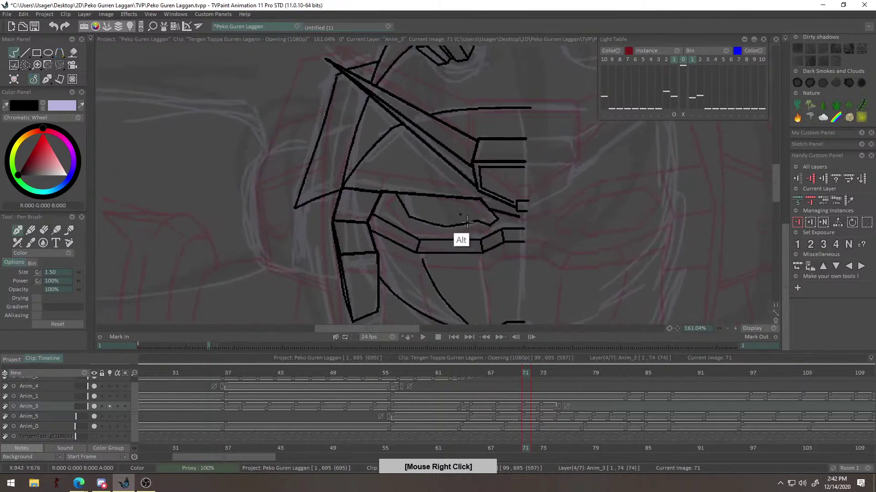
scroll(465, 222, up, 2)
scroll(333, 260, up, 1)
mouse_move(294, 237)
mouse_down()
mouse_move(274, 239)
mouse_move(384, 174)
mouse_up()
scroll(347, 223, up, 1)
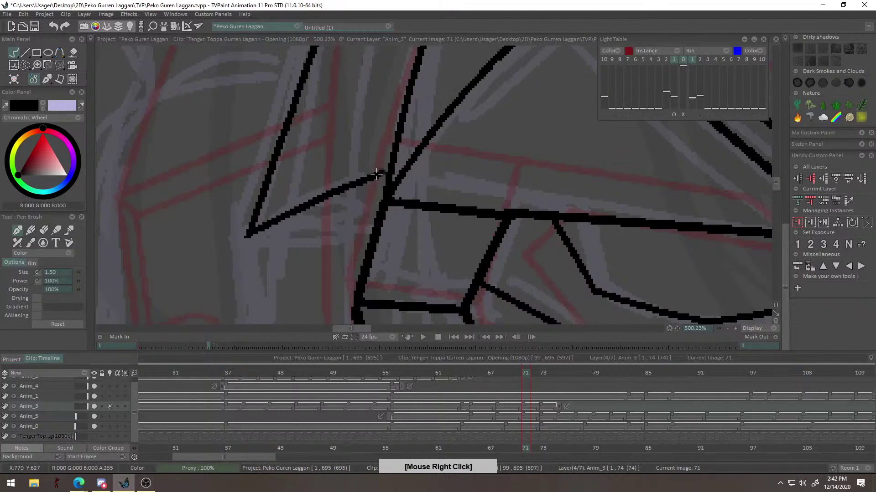
key(ctrl+z)
mouse_move(253, 233)
mouse_down()
mouse_move(390, 175)
mouse_move(245, 235)
mouse_up()
key(ctrl+z)
scroll(322, 211, down, 3)
scroll(305, 244, up, 2)
Ink the side panel's lower outer edge down from the corner and close it with a slanted edge toward the cheek piece.
right_click(298, 146)
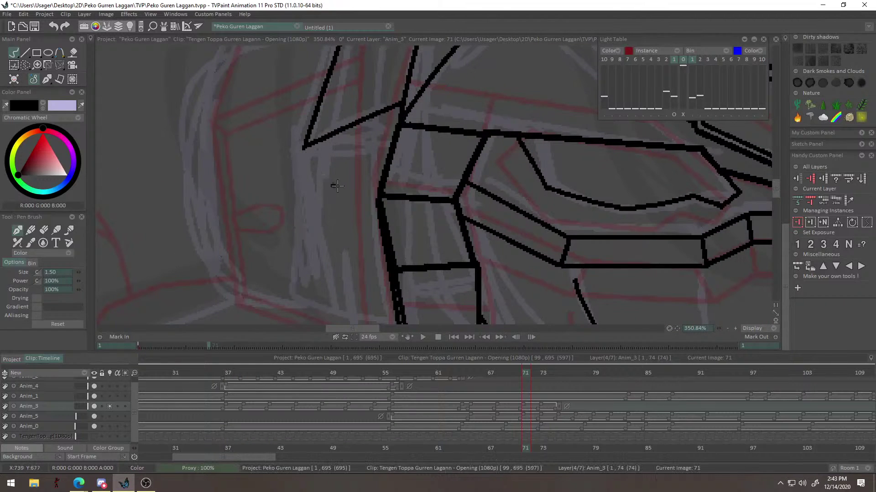
scroll(329, 184, down, 3)
scroll(302, 266, up, 2)
drag(290, 187, 297, 273)
key(ctrl+z)
mouse_move(296, 236)
mouse_down()
mouse_move(298, 168)
mouse_move(297, 199)
mouse_up()
key(ctrl+z)
key(ctrl+z)
drag(290, 121, 304, 238)
key(ctrl+z)
drag(291, 121, 302, 235)
key(ctrl+z)
drag(291, 121, 310, 241)
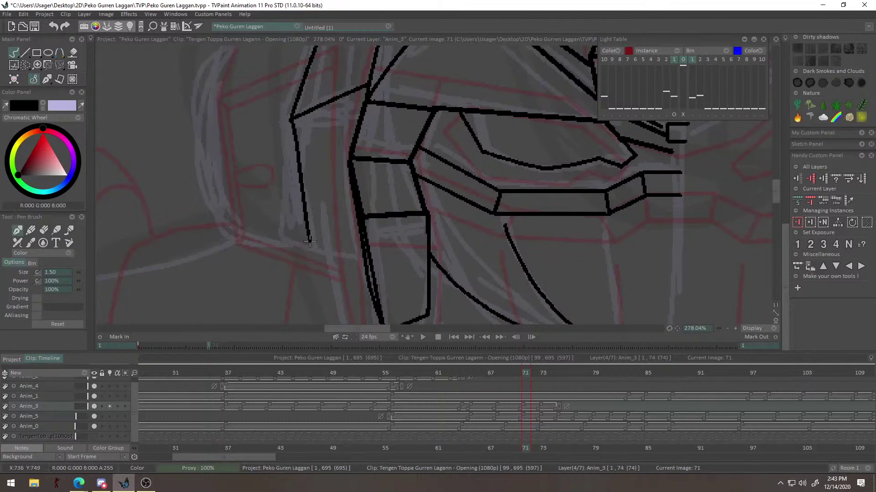
key(ctrl+z)
key(ctrl+z)
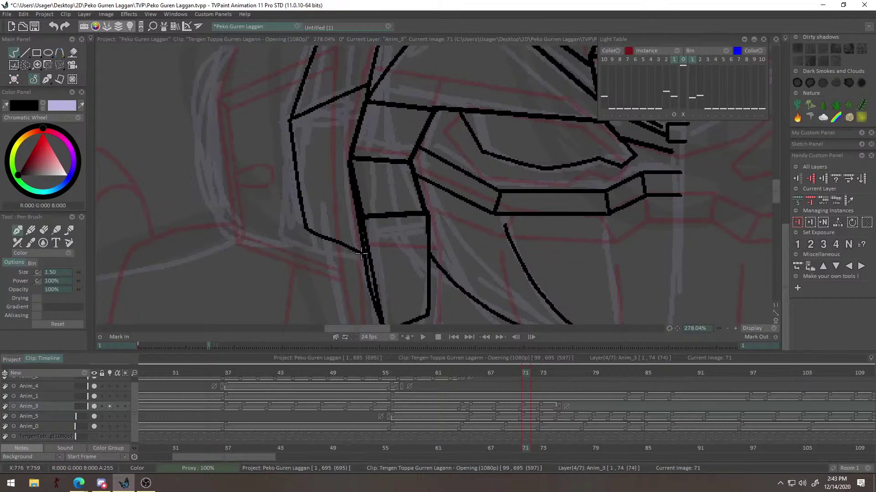
Ink small inner detail lines in the lower section of the side panel beside the cheek.
drag(357, 205, 384, 196)
mouse_move(267, 174)
mouse_down()
mouse_move(299, 192)
mouse_move(297, 228)
mouse_move(290, 185)
mouse_move(279, 253)
mouse_move(359, 291)
mouse_up()
mouse_move(322, 198)
mouse_down()
mouse_move(332, 251)
mouse_move(327, 302)
mouse_up()
key(ctrl+z)
drag(260, 199, 275, 275)
drag(282, 226, 286, 284)
Refine the slanted dividing lines across the side panel beside the face.
mouse_move(267, 256)
mouse_down()
mouse_move(378, 202)
mouse_move(307, 237)
mouse_move(378, 212)
mouse_up()
key(ctrl+z)
mouse_move(302, 220)
mouse_down()
mouse_move(293, 271)
mouse_move(395, 175)
mouse_up()
key(ctrl+z)
mouse_move(284, 192)
mouse_down()
mouse_move(389, 164)
mouse_move(401, 114)
mouse_up()
key(ctrl+z)
mouse_move(201, 235)
mouse_down()
mouse_move(269, 210)
mouse_move(112, 350)
mouse_up()
mouse_move(371, 267)
mouse_down()
mouse_move(447, 206)
mouse_move(363, 249)
mouse_up()
scroll(363, 248, down, 4)
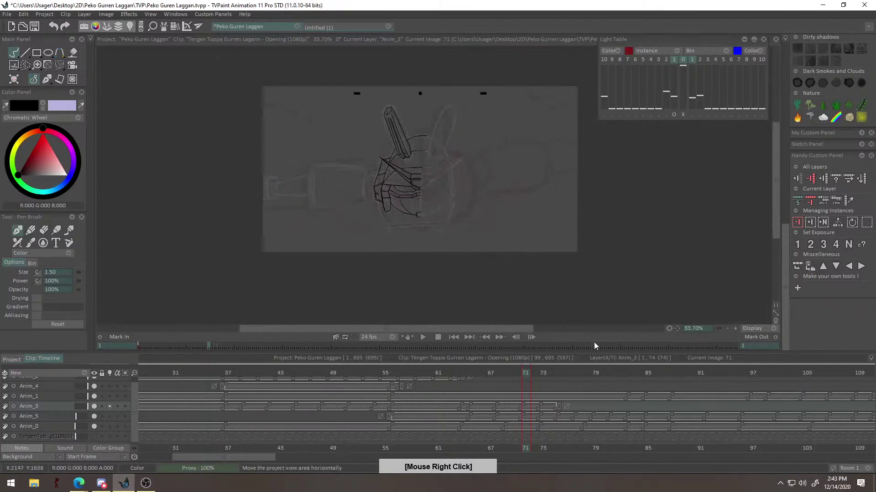
Distort the inked half head in perspective, pulling its lower outer corner inward and its upper outer corner outward.
mouse_move(526, 372)
mouse_down()
mouse_move(511, 369)
mouse_move(549, 379)
mouse_move(505, 385)
mouse_move(525, 387)
mouse_up()
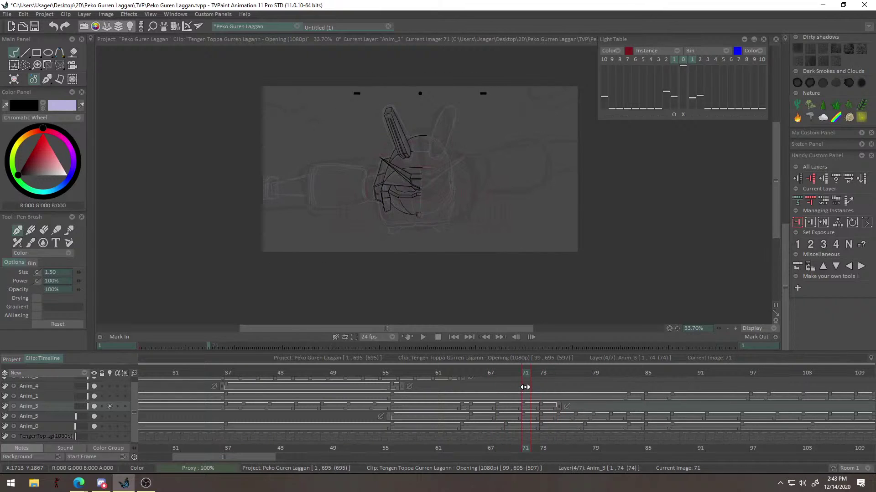
key(ctrl+shift+t)
alt+right_click(456, 210)
drag(319, 231, 324, 218)
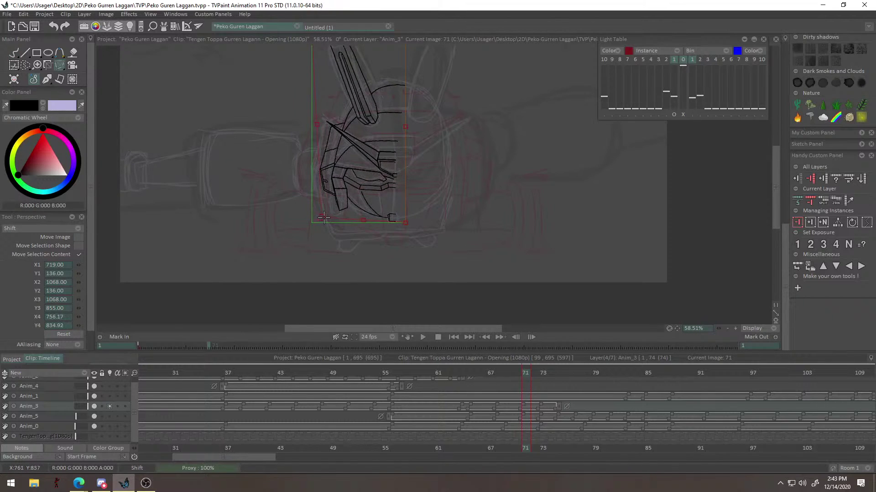
alt+drag(420, 120, 415, 163)
drag(311, 75, 301, 75)
drag(350, 70, 351, 70)
key(Return)
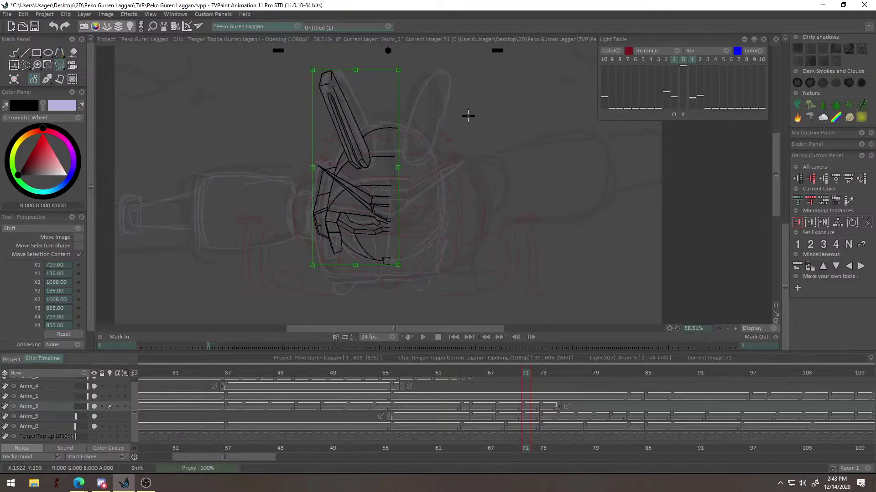
Adjust the previous drawing's light-table placement to X -14, Y -7 and scale 45.21%.
drag(370, 191, 401, 191)
key(b)
mouse_move(390, 222)
mouse_down()
mouse_move(440, 168)
mouse_move(368, 220)
mouse_move(383, 198)
mouse_move(446, 163)
mouse_move(462, 183)
mouse_move(398, 243)
mouse_up()
click(674, 115)
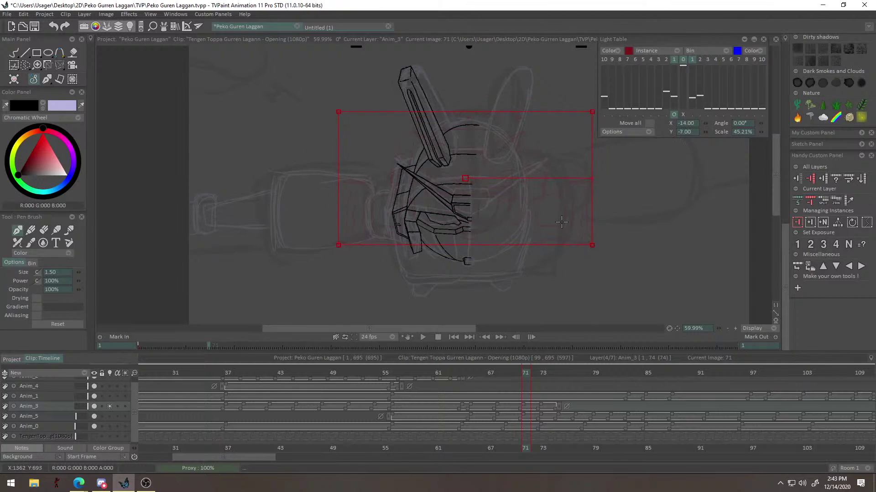
key(b)
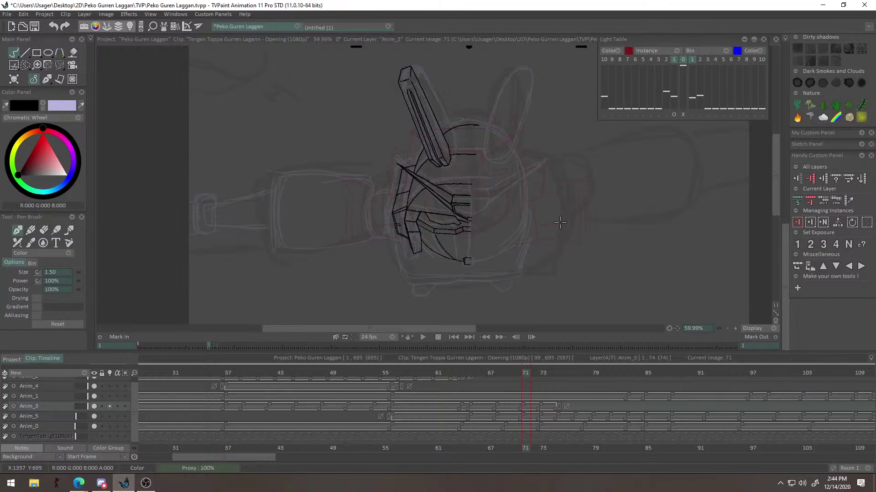
Erase the upper outline of the left ear's tip above its short slanted divider.
mouse_move(498, 220)
mouse_down()
mouse_move(503, 124)
mouse_move(490, 248)
mouse_up()
drag(423, 187, 477, 214)
mouse_move(412, 151)
mouse_down()
mouse_move(551, 164)
mouse_move(612, 155)
mouse_up()
key(e)
mouse_move(374, 109)
mouse_down()
mouse_move(311, 130)
mouse_move(289, 201)
mouse_up()
Redraw the left ear's tip as a closed four-sided face that meets the slanted divider.
key(b)
key(ctrl+z)
drag(310, 138, 280, 227)
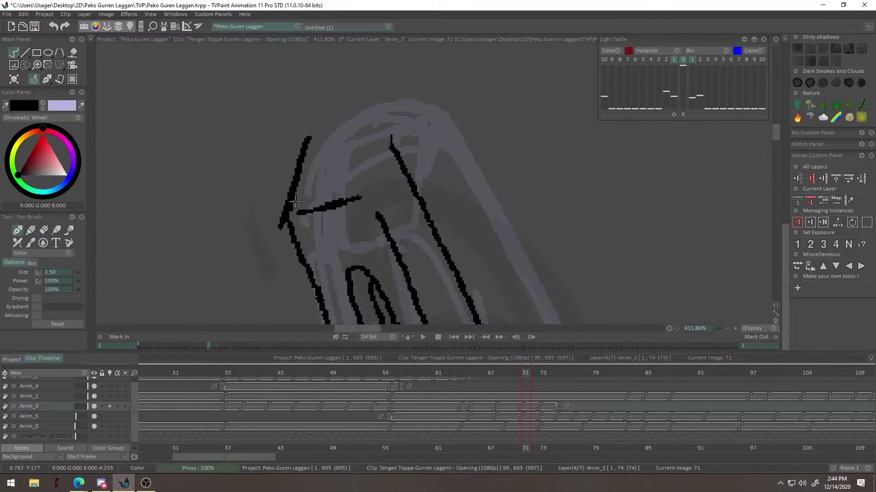
key(ctrl+z)
mouse_move(309, 138)
mouse_down()
mouse_move(286, 214)
mouse_move(373, 121)
mouse_move(393, 119)
mouse_move(391, 129)
mouse_up()
key(ctrl+z)
key(ctrl+z)
mouse_move(305, 141)
mouse_down()
mouse_move(391, 122)
mouse_move(358, 198)
mouse_up()
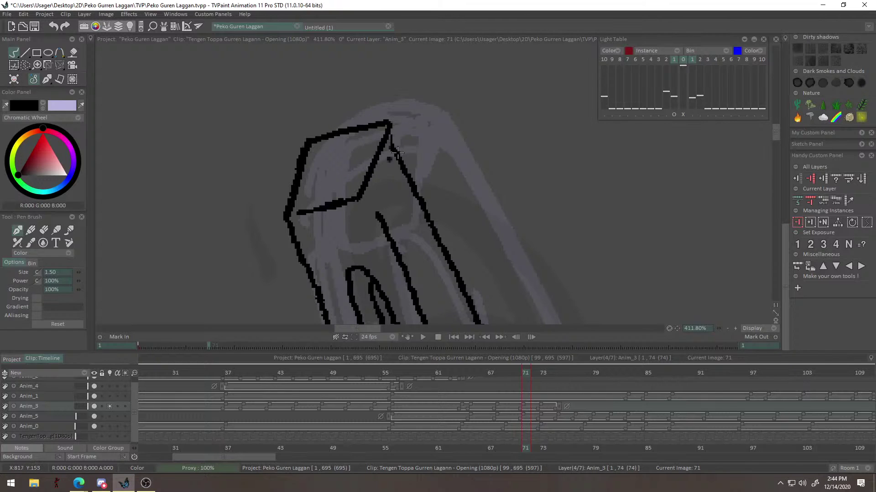
Erase the long far edge of the left ear from the tip toward the base.
key(e)
mouse_move(392, 139)
mouse_down()
mouse_move(402, 155)
mouse_move(420, 119)
mouse_move(388, 161)
mouse_move(435, 163)
mouse_move(434, 88)
mouse_move(426, 121)
mouse_move(415, 118)
mouse_move(420, 104)
mouse_move(469, 207)
mouse_up()
scroll(425, 120, down, 2)
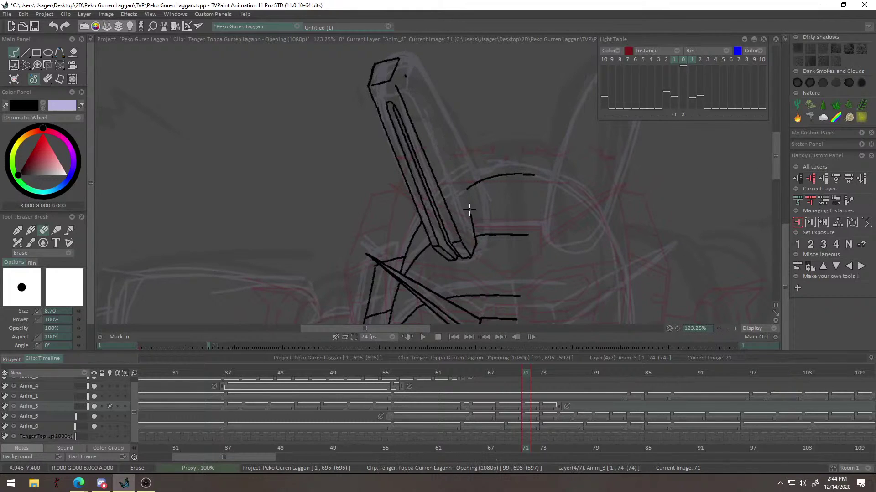
Redraw the left ear's far edge as a straight line from the tip's upper corner to the bevelled base.
click(25, 52)
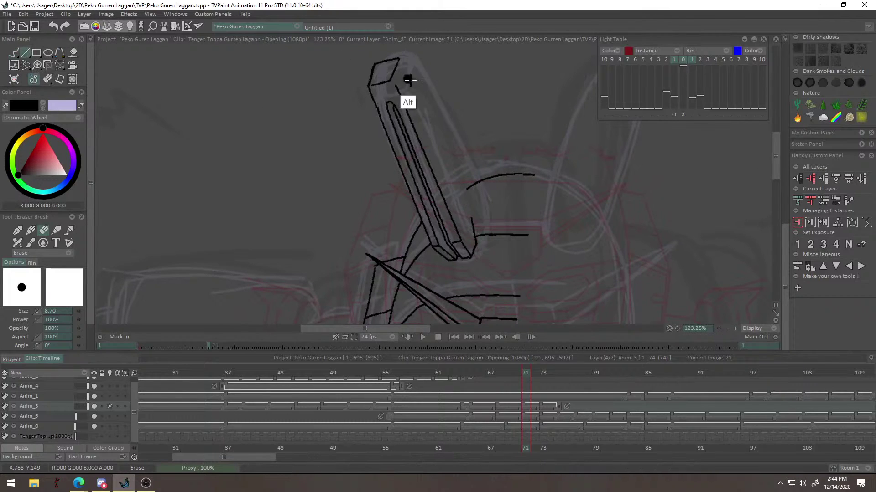
alt+right_click(410, 81)
key(b)
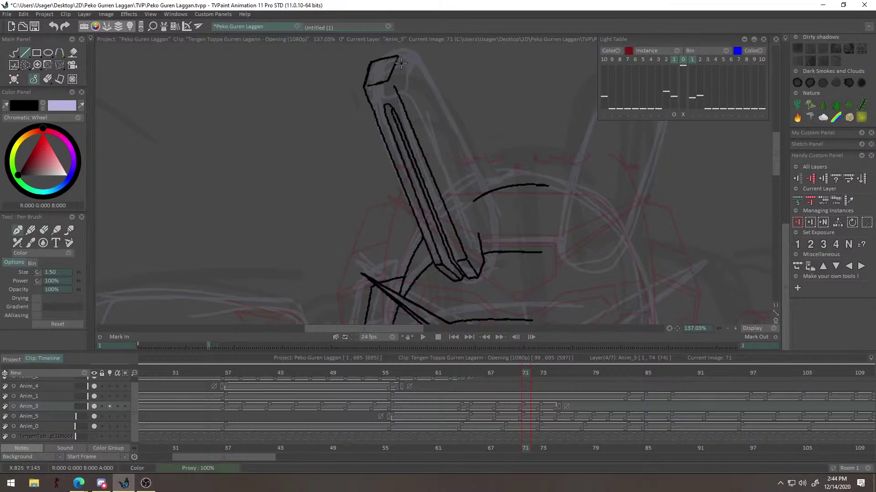
key(ctrl)
drag(471, 213, 479, 234)
alt+right_click(501, 163)
key(ctrl+z)
drag(395, 97, 463, 247)
alt+right_click(485, 204)
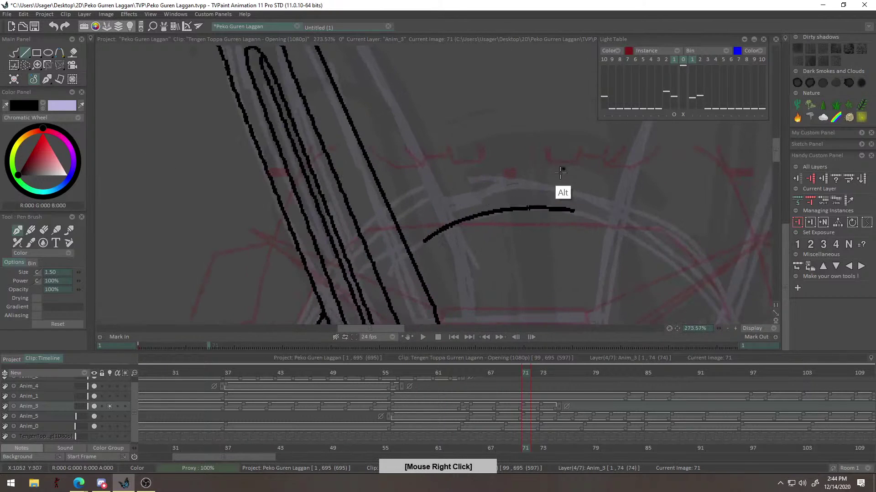
Try to extend the head's top arc down to the left ear's far edge.
alt+right_click(479, 218)
alt+right_click(505, 179)
click(14, 53)
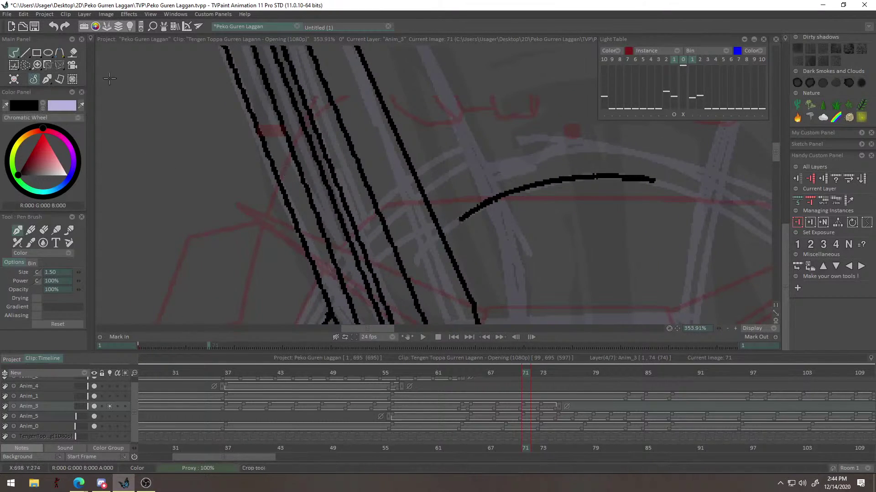
alt+right_click(406, 208)
drag(491, 265, 550, 227)
key(ctrl+z)
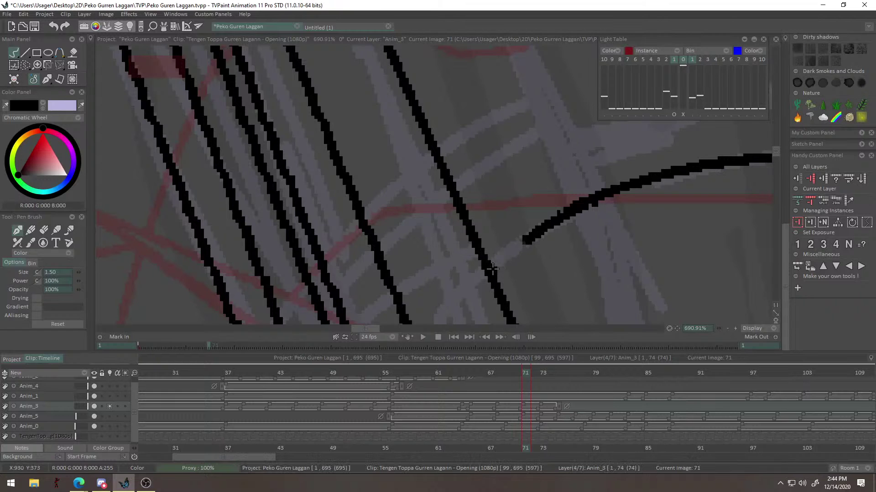
drag(491, 266, 530, 231)
alt+right_click(504, 268)
key(ctrl+z)
mouse_move(509, 200)
mouse_down()
mouse_move(563, 163)
mouse_move(538, 176)
mouse_up()
key(ctrl+z)
Join the head's top arc to the left ear's far edge with a curved freehand stroke.
alt+right_click(561, 181)
drag(570, 211, 521, 238)
alt+right_click(536, 226)
mouse_move(460, 183)
mouse_down()
mouse_move(454, 172)
mouse_move(467, 186)
mouse_up()
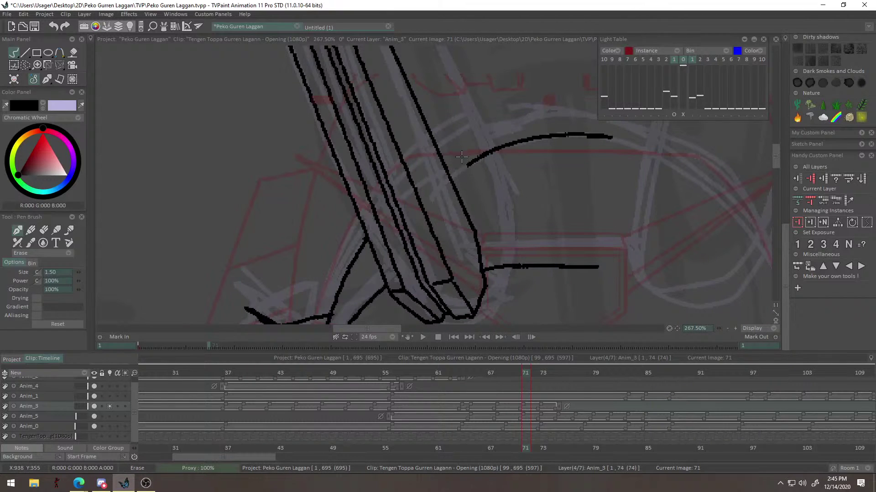
alt+right_click(500, 165)
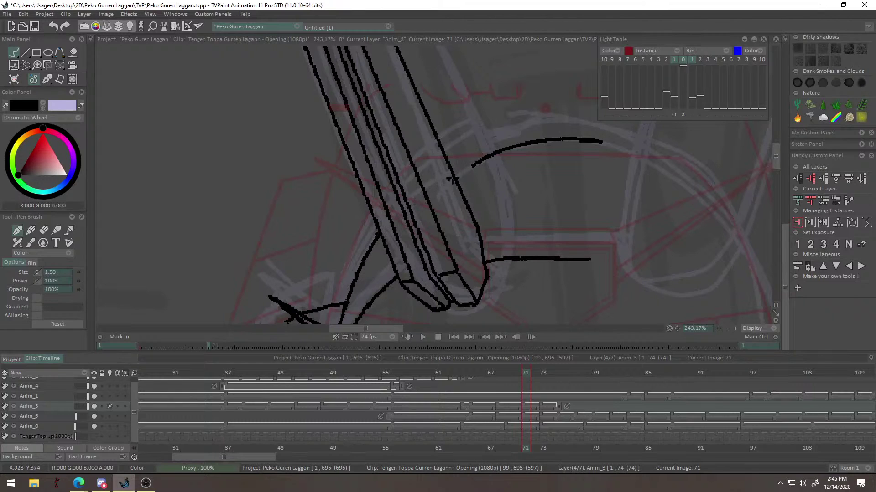
drag(455, 174, 513, 146)
key(ctrl+z)
key(ctrl+z)
drag(454, 174, 521, 141)
key(ctrl+z)
alt+right_click(487, 173)
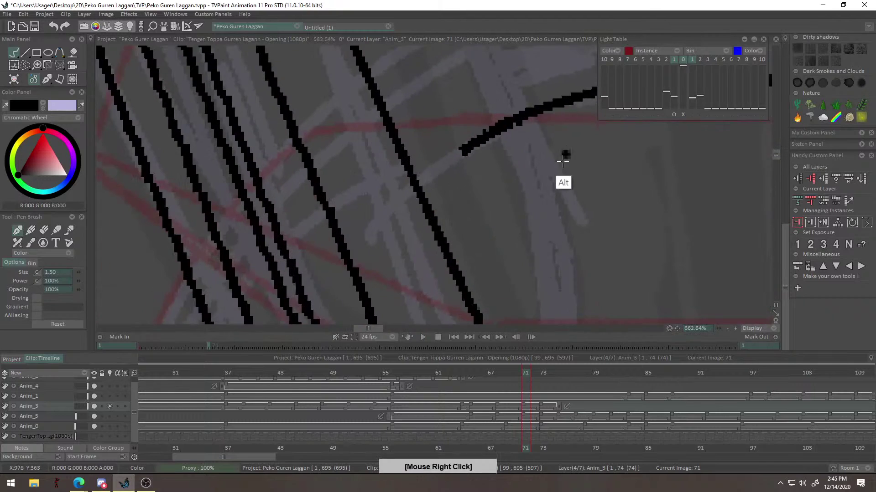
mouse_move(398, 210)
mouse_down()
mouse_move(504, 156)
mouse_move(480, 169)
mouse_up()
key(ctrl+z)
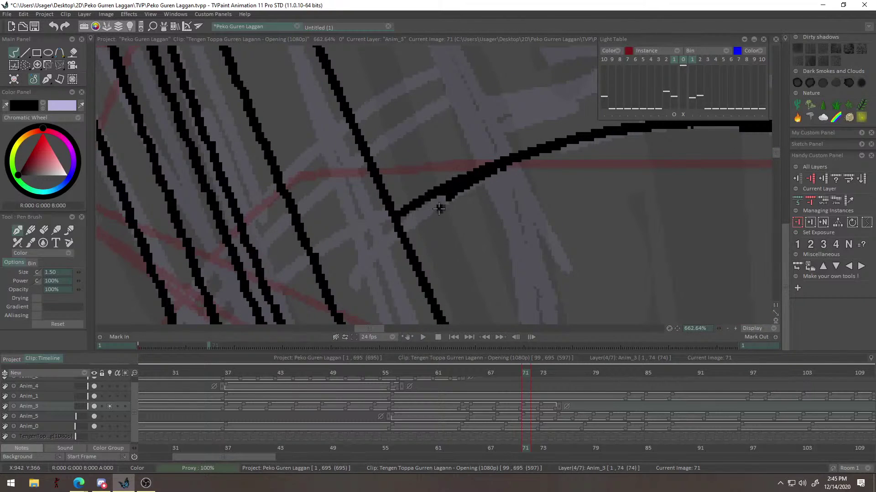
Thin the head's top arc by erasing the thick overlap near the ear and the excess toward its centre end.
key(e)
drag(441, 202, 540, 155)
right_click(593, 181)
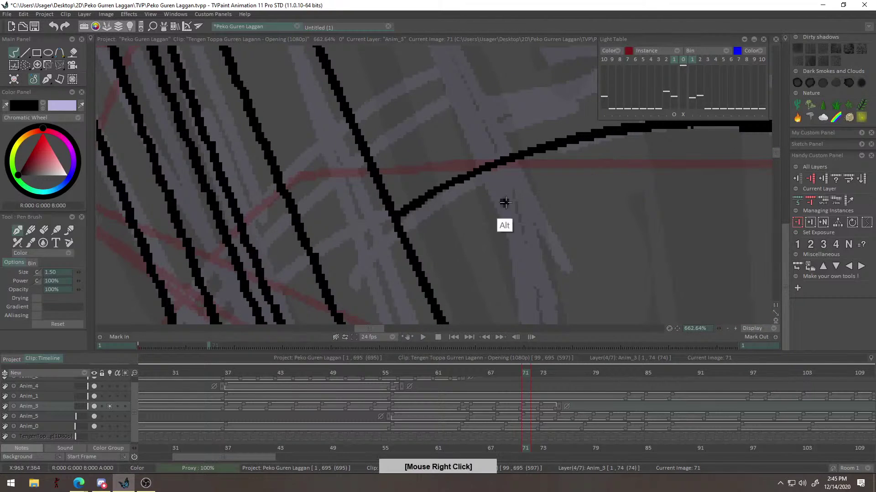
drag(537, 213, 403, 278)
mouse_move(584, 250)
mouse_down()
mouse_move(532, 285)
mouse_move(590, 256)
mouse_move(584, 217)
mouse_up()
mouse_move(517, 164)
mouse_down()
mouse_move(545, 164)
mouse_move(528, 176)
mouse_move(590, 162)
mouse_move(485, 191)
mouse_move(613, 196)
mouse_move(602, 177)
mouse_up()
drag(500, 152, 543, 224)
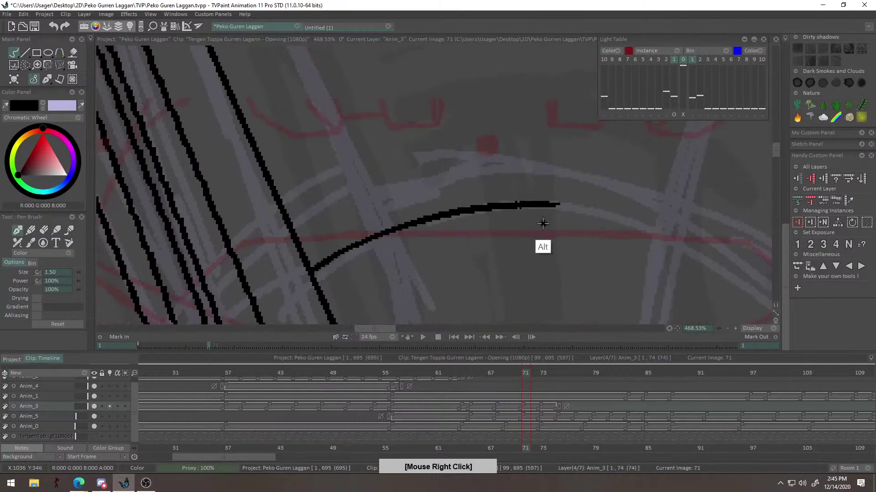
scroll(543, 224, up, 4)
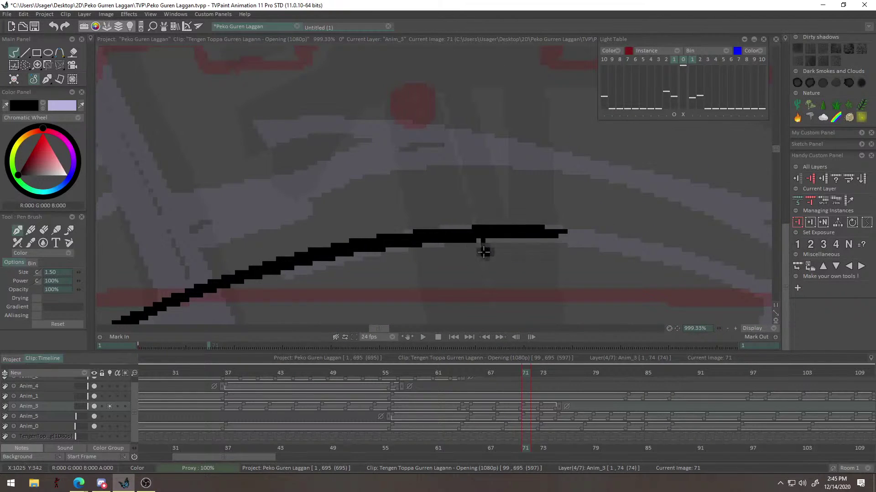
mouse_move(553, 254)
mouse_down()
mouse_move(413, 289)
mouse_move(456, 268)
mouse_up()
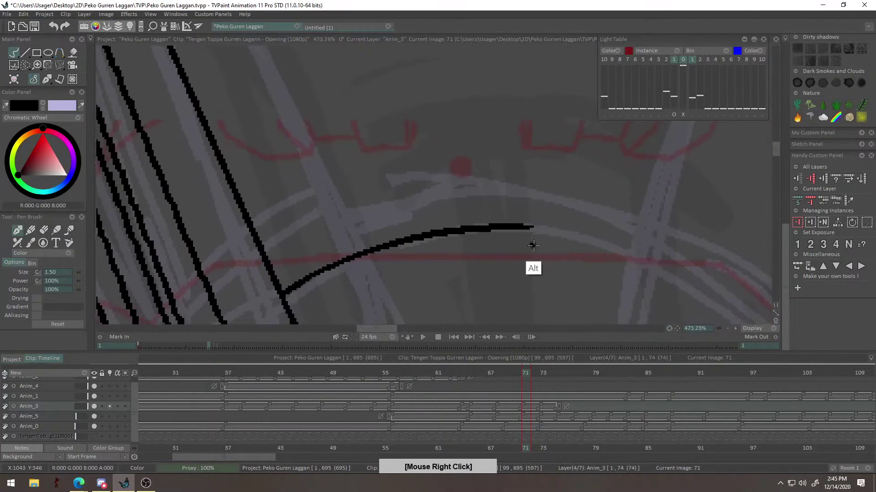
drag(531, 244, 590, 248)
right_click(526, 229)
scroll(510, 230, down, 10)
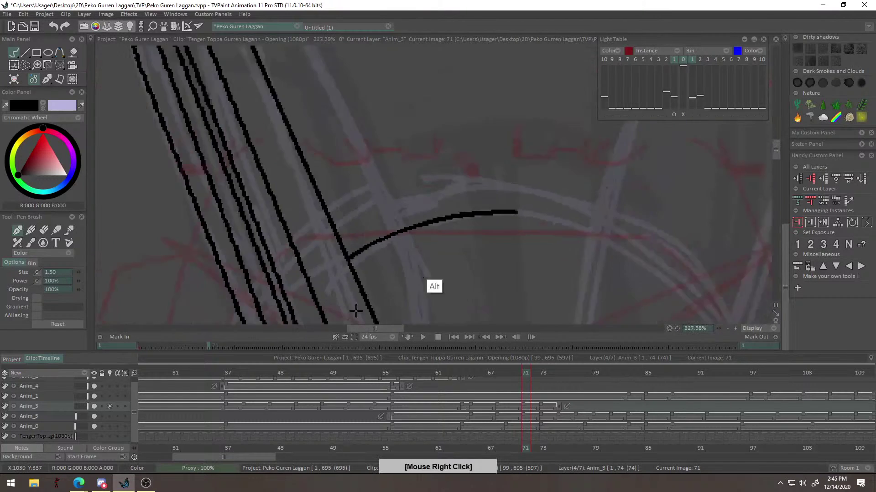
Clean up the left ear's tip by thinning its slanted divider and straightening its outer side edge.
scroll(489, 232, up, 9)
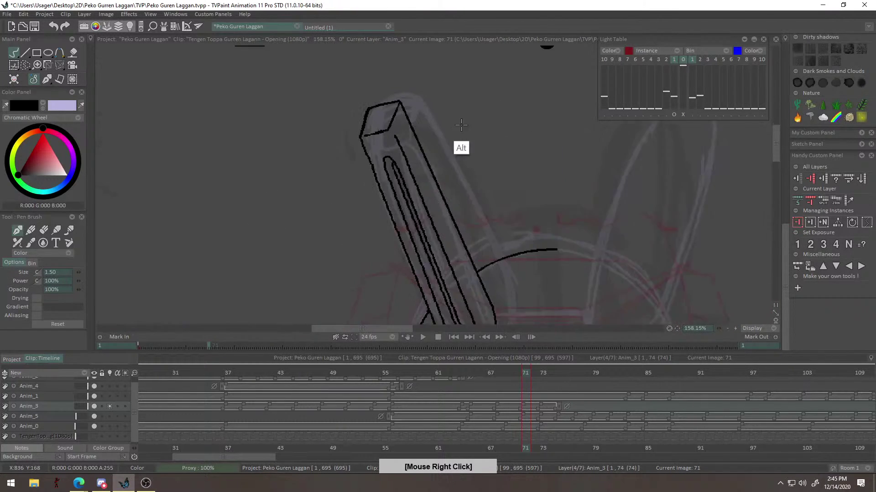
right_click(387, 182)
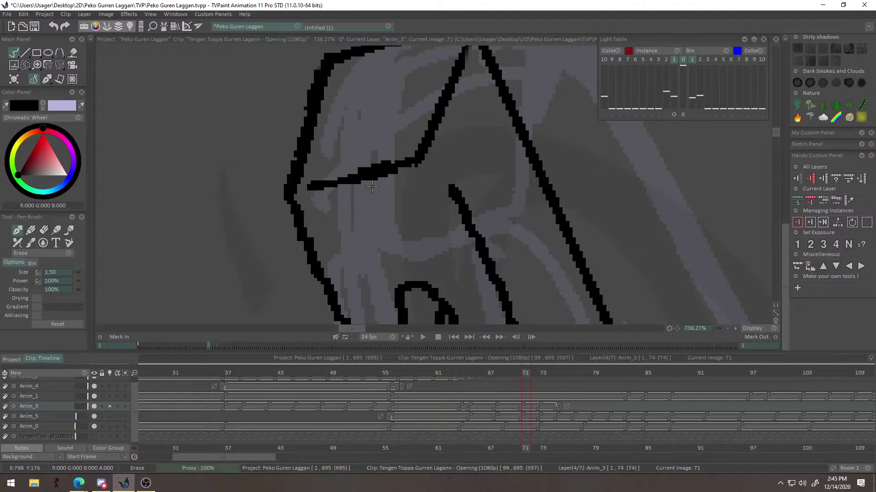
mouse_move(361, 187)
mouse_down()
mouse_move(407, 190)
mouse_move(396, 213)
mouse_up()
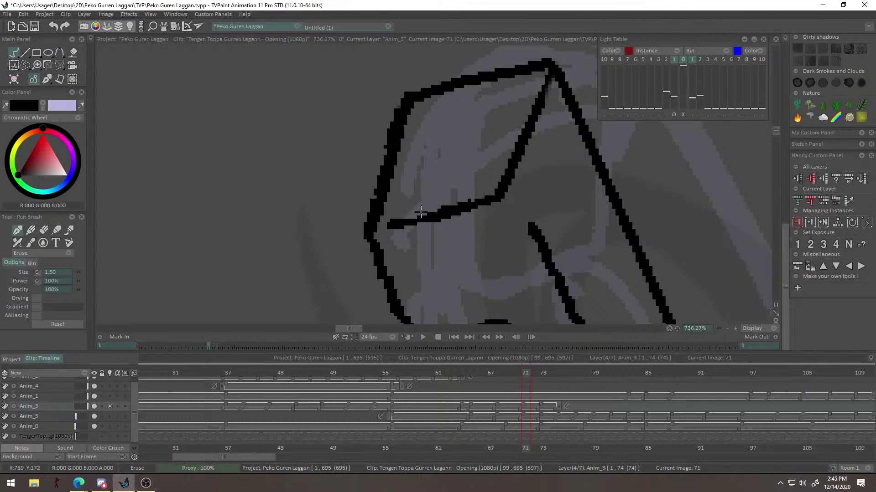
drag(406, 95, 384, 152)
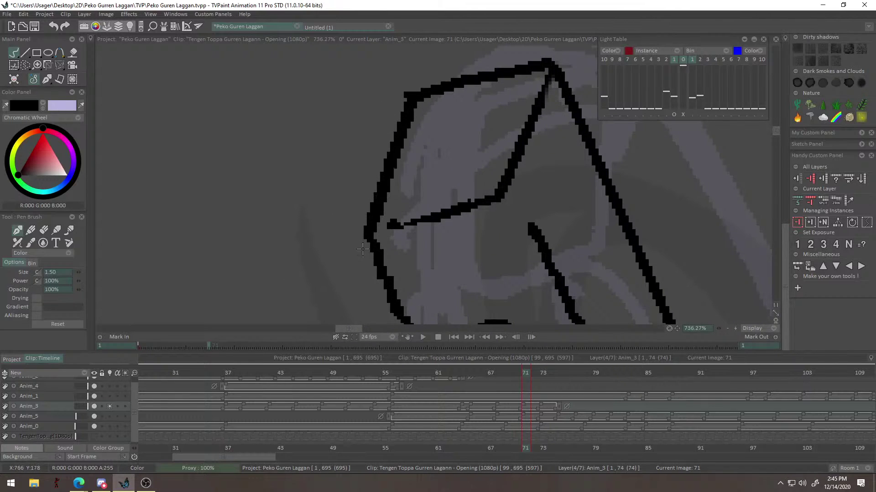
drag(410, 98, 373, 242)
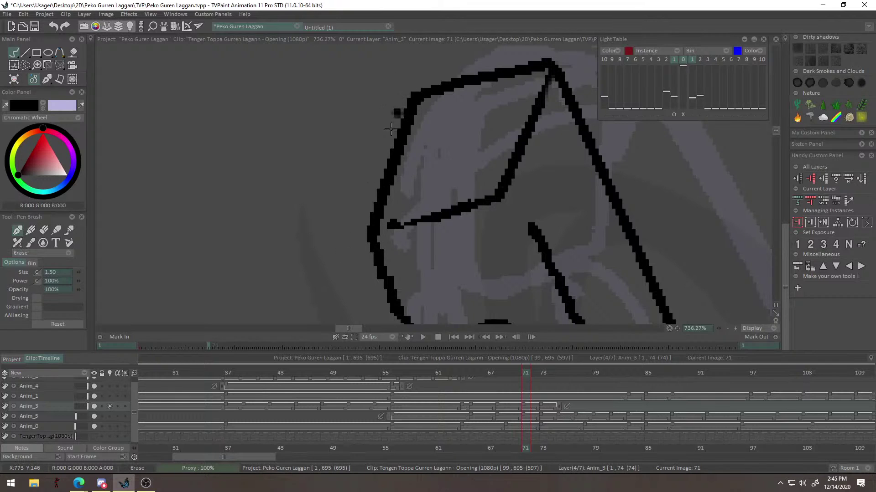
drag(387, 272, 391, 168)
alt+right_click(390, 168)
scroll(377, 194, down, 4)
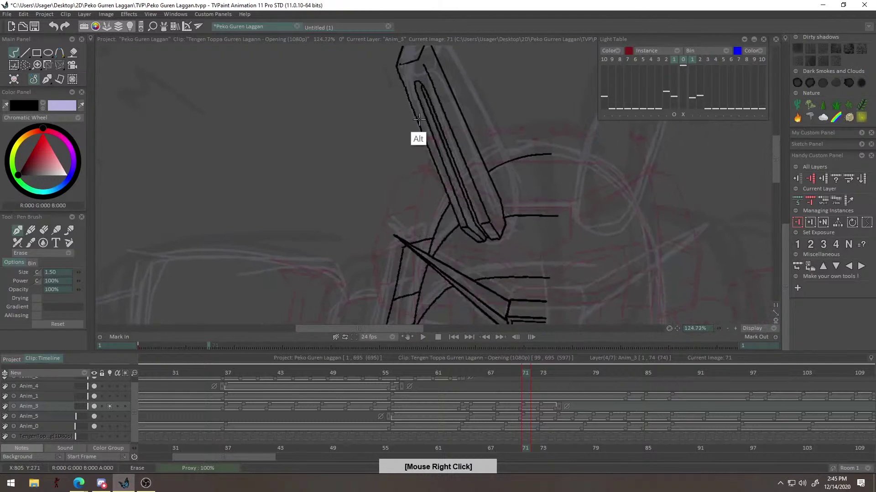
Erase most of the short horizontal line running from the forehead crest's inner corner to the head's centre.
drag(514, 203, 505, 150)
scroll(508, 151, up, 8)
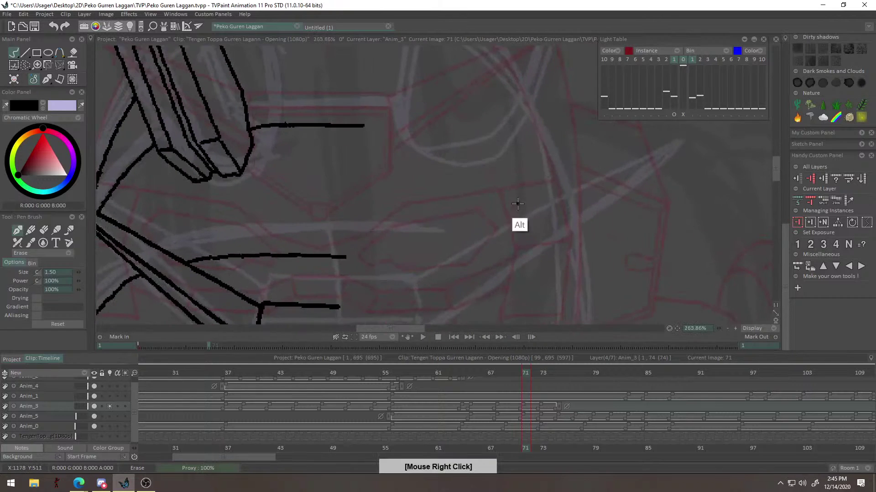
drag(359, 217, 370, 219)
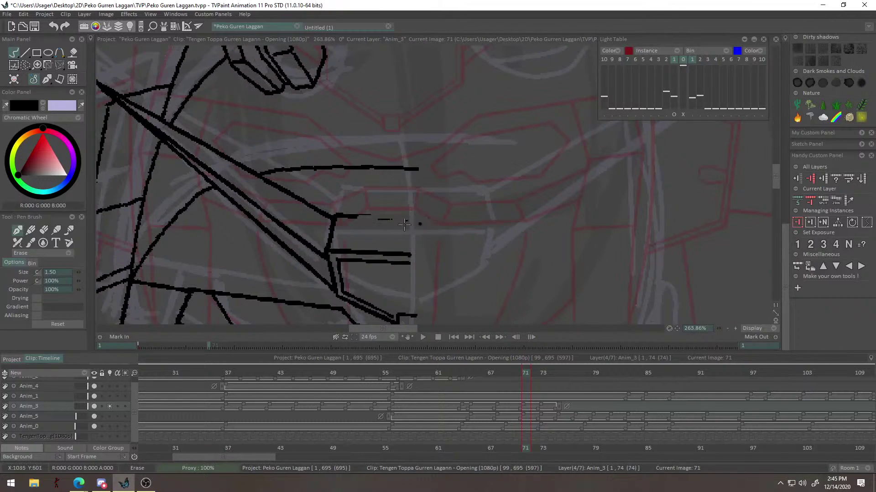
drag(470, 223, 558, 199)
key(e)
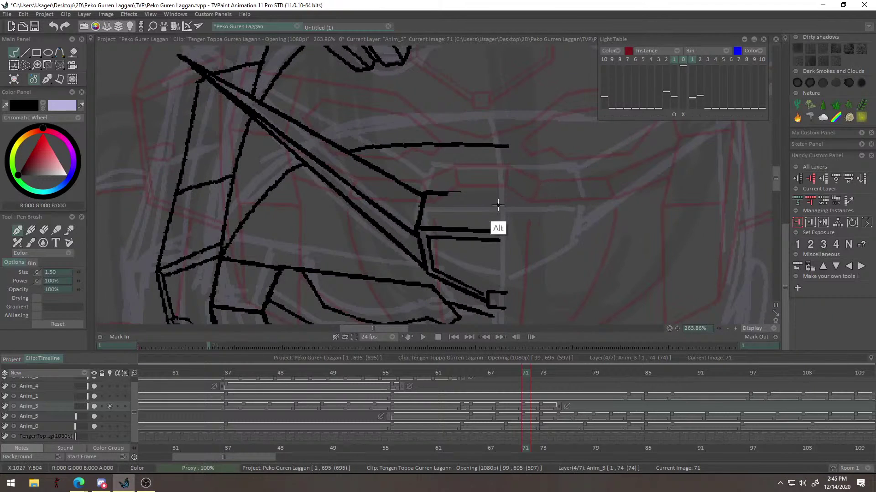
Try to redraw the crest's horizontal line freehand toward the head's centre.
drag(499, 203, 604, 277)
mouse_move(473, 228)
mouse_down()
mouse_move(540, 226)
mouse_move(463, 227)
mouse_move(543, 225)
mouse_move(452, 225)
mouse_move(550, 226)
mouse_up()
key(ctrl+z)
key(ctrl+z)
key(ctrl+z)
key(ctrl+z)
drag(442, 226, 536, 224)
key(ctrl+z)
key(ctrl+z)
mouse_move(466, 225)
mouse_down()
mouse_move(550, 226)
mouse_move(416, 207)
mouse_move(390, 241)
mouse_move(588, 228)
mouse_move(460, 271)
mouse_move(494, 272)
mouse_move(488, 228)
mouse_move(496, 198)
mouse_up()
key(ctrl+z)
scroll(505, 248, up, 2)
right_click(567, 248)
key(ctrl+z)
Redraw the crest's horizontal line as a straight line ending at the head's centre line.
click(25, 52)
scroll(497, 197, down, 3)
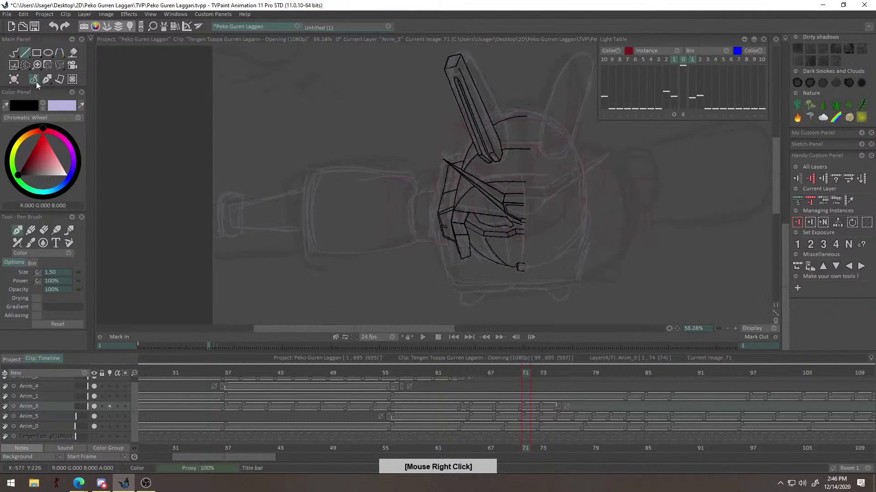
scroll(564, 211, up, 5)
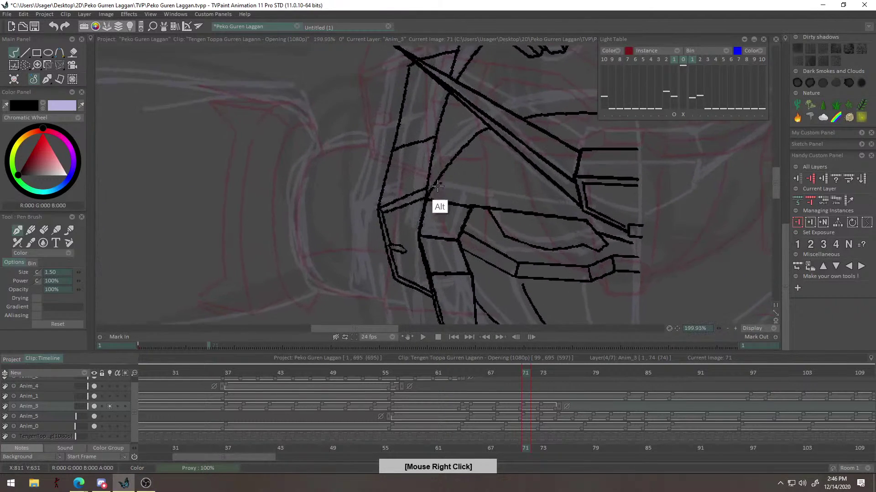
Draw a tall curved outline for the shoulder joint beside the head's left side panel.
mouse_move(323, 138)
mouse_down()
mouse_move(310, 215)
mouse_move(332, 267)
mouse_up()
key(ctrl+z)
key(ctrl+z)
drag(326, 138, 313, 256)
drag(383, 240, 381, 153)
drag(381, 153, 406, 239)
drag(501, 203, 334, 327)
drag(481, 272, 539, 254)
drag(412, 198, 393, 185)
key(ctrl+z)
drag(334, 154, 348, 261)
key(ctrl+z)
Draw the body's slanted left side as a straight line from beneath the side panel to the lower corner.
click(25, 53)
drag(328, 170, 366, 162)
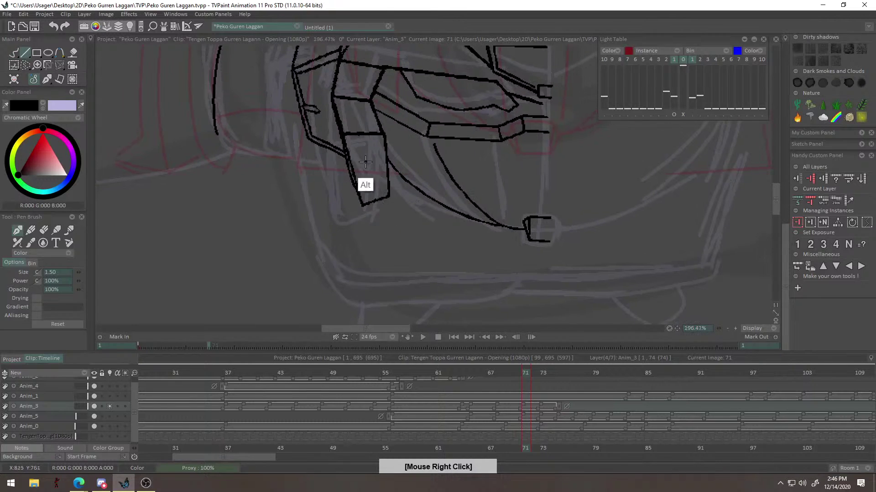
drag(346, 263, 348, 268)
key(ctrl+z)
Draw the body's bottom edge as a straight horizontal line from the lower left corner to the centre line.
click(347, 263)
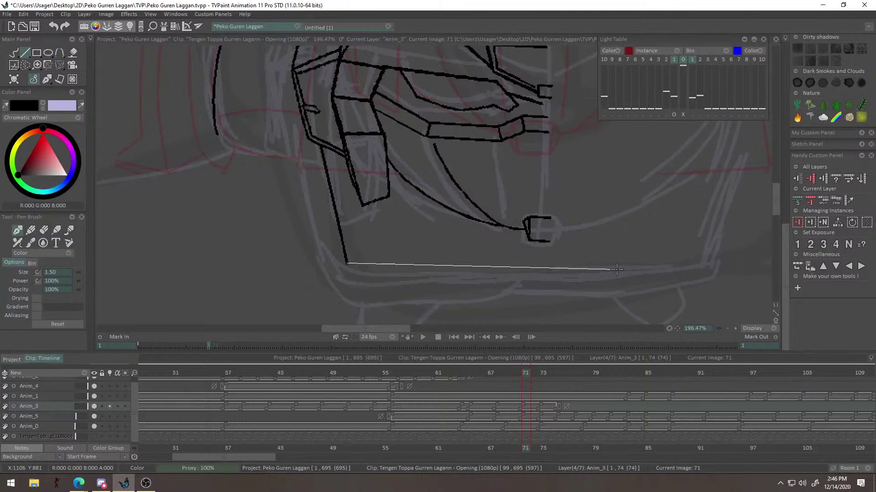
click(540, 269)
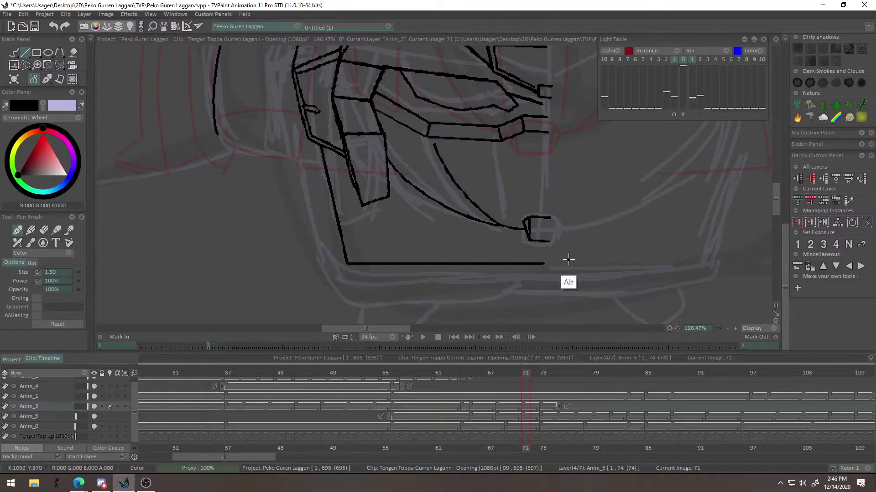
right_click(534, 260)
drag(533, 257, 552, 292)
key(ctrl+z)
key(ctrl+z)
click(325, 275)
shift+click(538, 274)
right_click(500, 284)
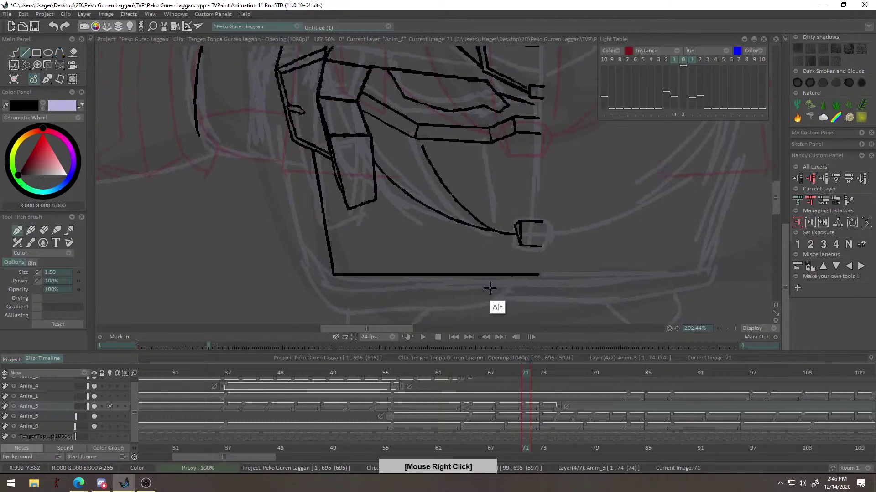
drag(499, 283, 464, 187)
drag(547, 169, 511, 305)
drag(532, 264, 524, 222)
drag(535, 192, 519, 257)
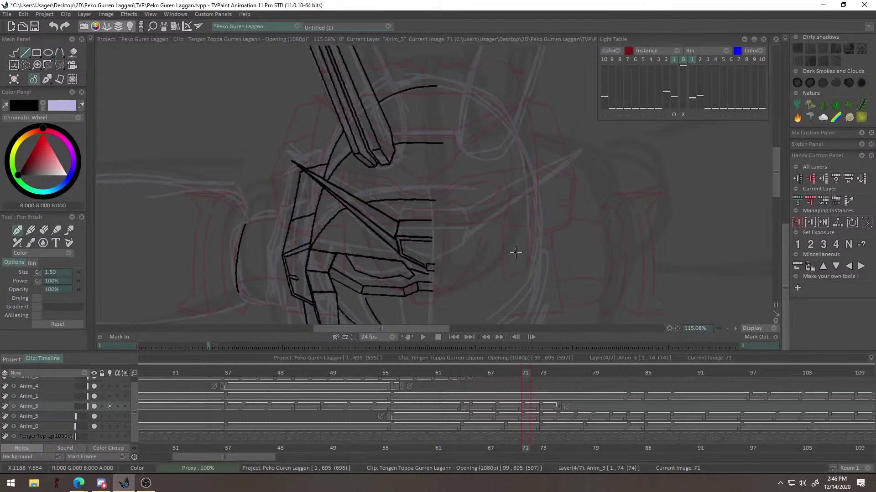
drag(515, 252, 500, 223)
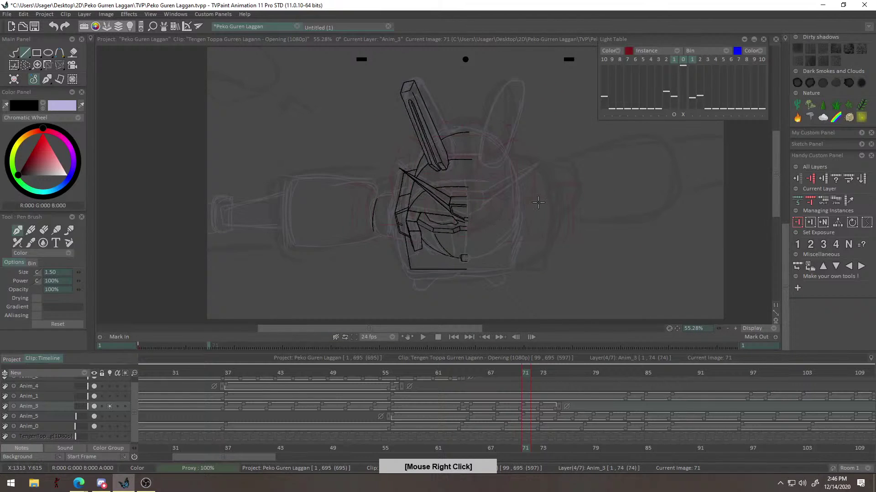
drag(422, 157, 507, 91)
Try to draw the shoulder joint's curved underside from its outer arc to the head's side panel.
drag(439, 179, 514, 87)
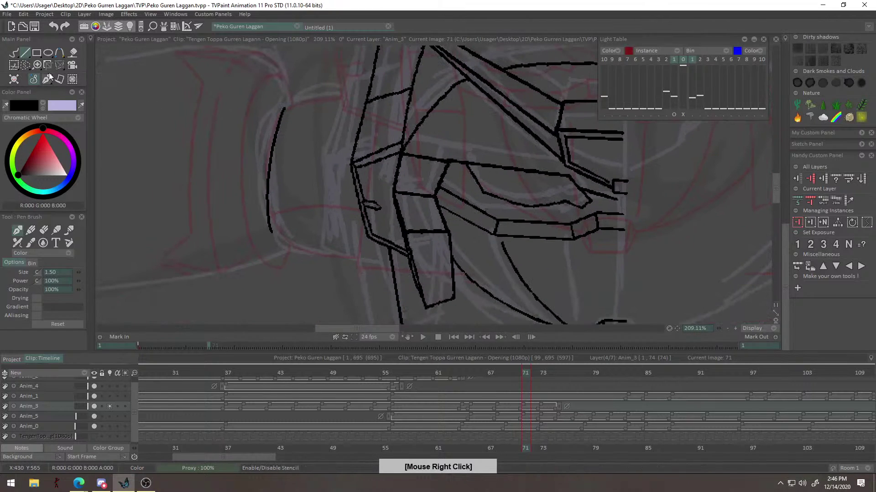
scroll(371, 225, up, 3)
mouse_move(239, 219)
mouse_down()
mouse_move(399, 206)
mouse_move(315, 207)
mouse_move(400, 227)
mouse_up()
key(ctrl+z)
key(ctrl+z)
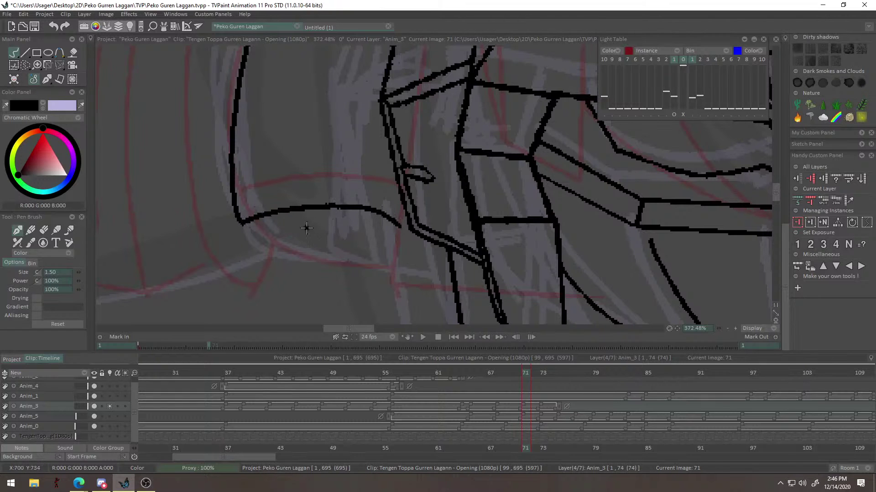
scroll(407, 205, down, 2)
scroll(420, 206, up, 2)
mouse_move(225, 217)
mouse_down()
mouse_move(272, 245)
mouse_move(254, 244)
mouse_up()
key(ctrl+z)
key(ctrl+z)
mouse_move(224, 212)
mouse_down()
mouse_move(246, 242)
mouse_move(368, 263)
mouse_up()
key(ctrl+z)
key(ctrl+z)
drag(284, 190, 236, 269)
drag(249, 198, 224, 280)
Erase the curved outline of the left shoulder joint.
key(e)
mouse_move(252, 89)
mouse_down()
mouse_move(250, 205)
mouse_move(315, 206)
mouse_up()
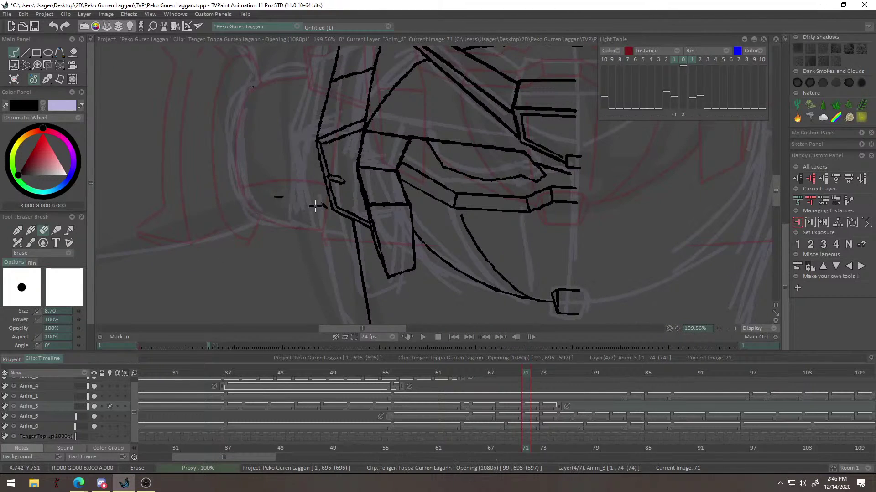
key(e)
Clean up the head side panel's inner edge where it meets the small notch.
right_click(323, 174)
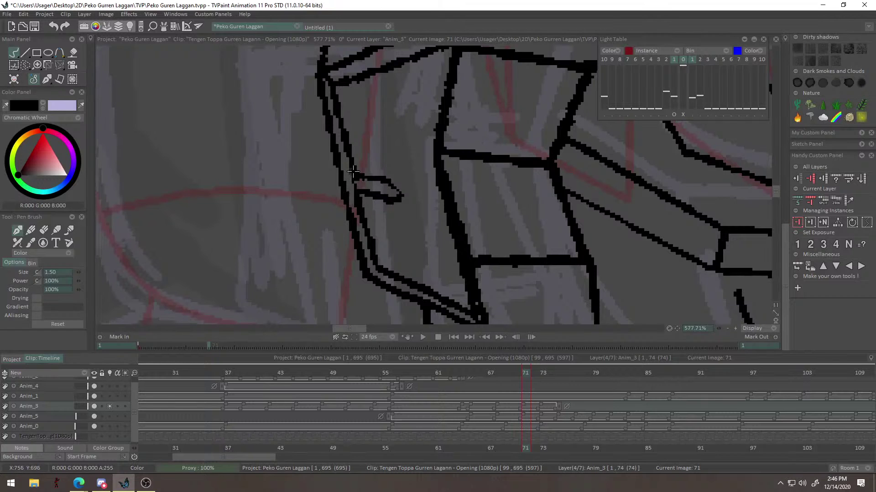
drag(360, 123, 363, 198)
alt+right_click(363, 198)
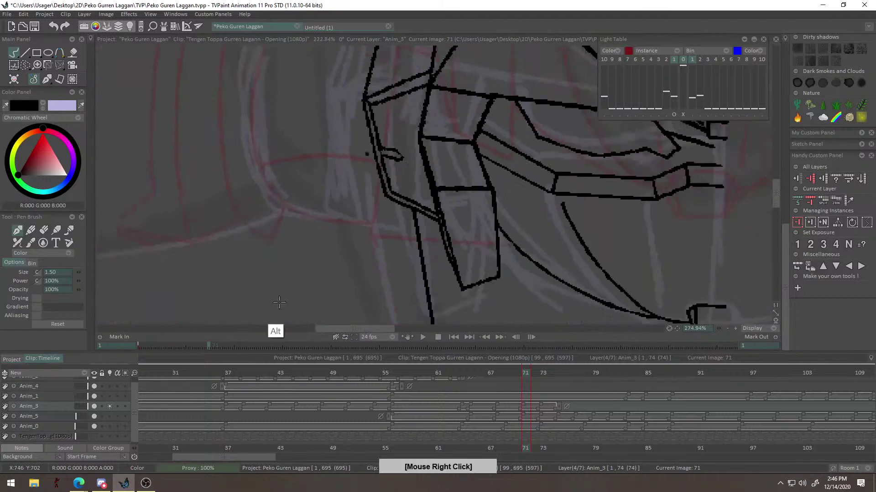
alt+right_click(371, 205)
scroll(410, 178, up, 1)
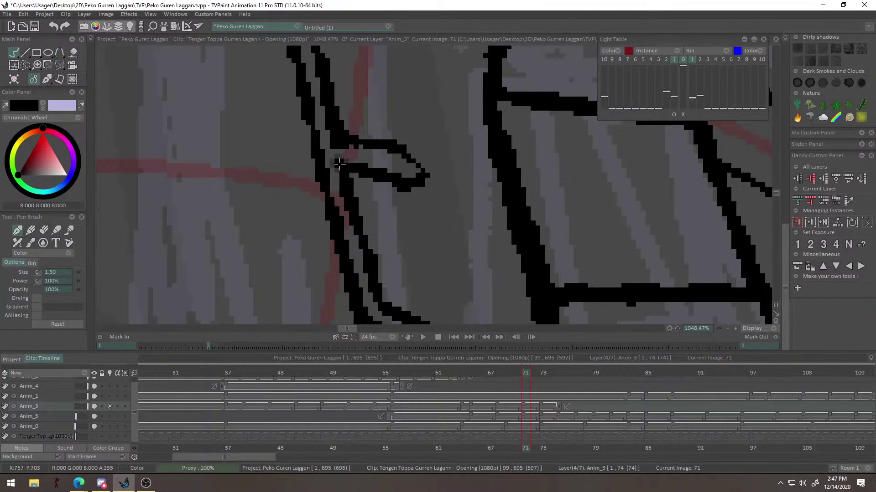
mouse_move(375, 114)
mouse_down()
mouse_move(300, 250)
mouse_move(400, 129)
mouse_move(390, 139)
mouse_up()
drag(269, 304, 230, 348)
mouse_move(310, 239)
mouse_down()
mouse_move(357, 152)
mouse_move(337, 227)
mouse_up()
key(ctrl)
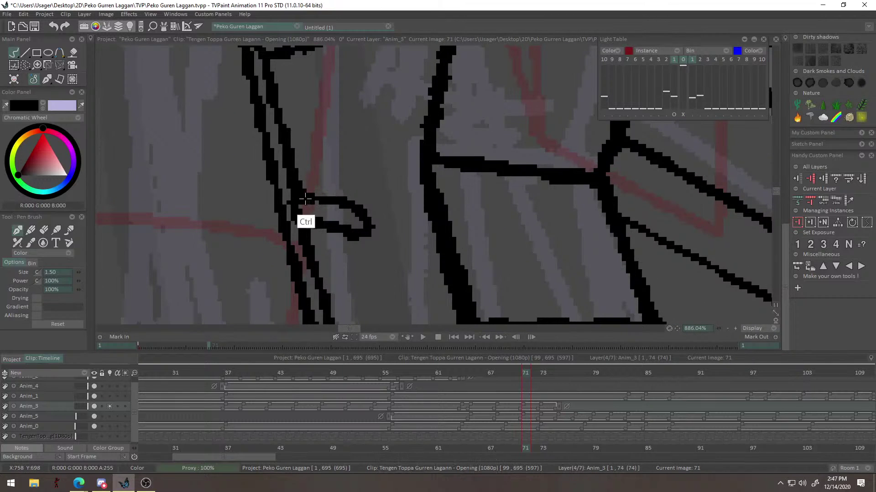
drag(344, 179, 284, 304)
drag(363, 154, 403, 112)
Draw the left shoulder joint's outer side as a tall, slightly bowed arc following the sketch.
drag(314, 100, 315, 230)
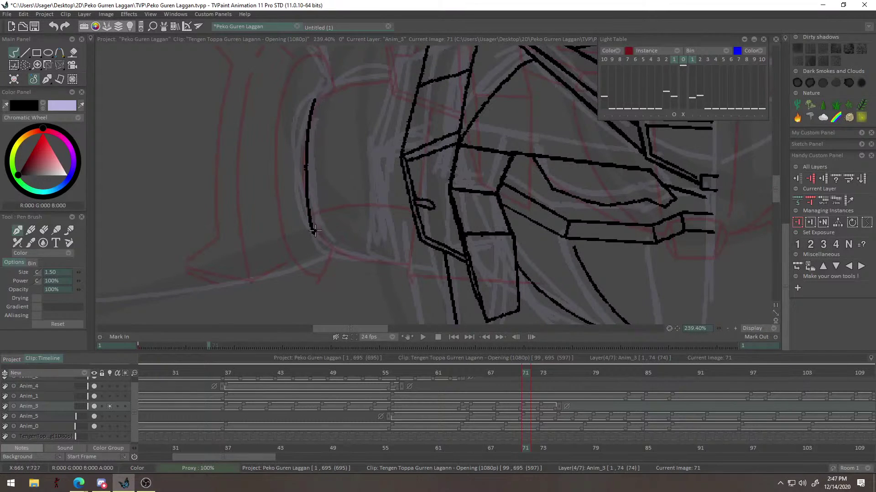
key(ctrl+z)
mouse_move(346, 181)
mouse_down()
mouse_move(339, 216)
mouse_move(356, 151)
mouse_up()
key(ctrl+z)
drag(352, 208, 350, 192)
right_click(377, 168)
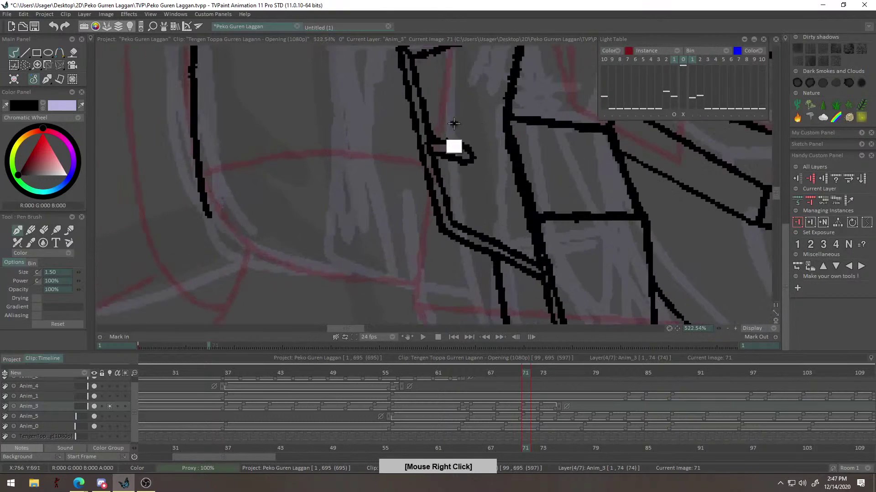
key(ctrl+z)
Draw an upward-bowed curve from the lower end of the shoulder arc to the head's side panel.
mouse_move(213, 215)
mouse_down()
mouse_move(287, 199)
mouse_move(423, 237)
mouse_move(356, 201)
mouse_move(434, 228)
mouse_up()
key(ctrl+z)
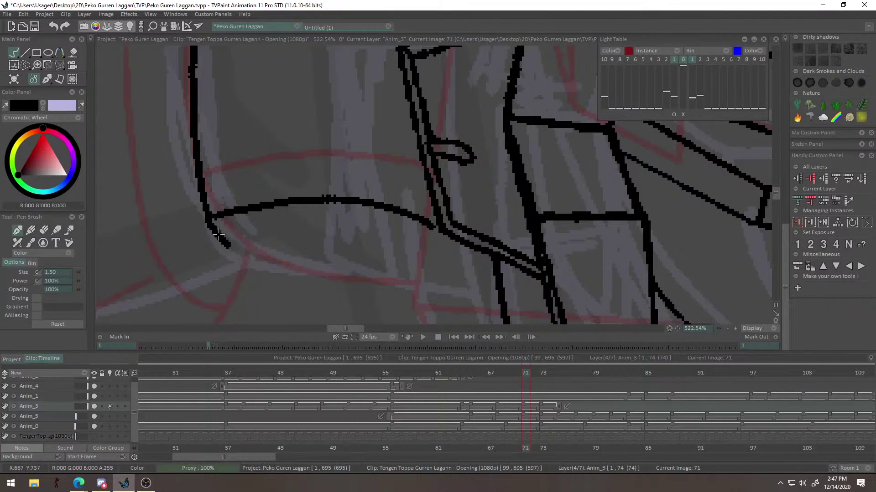
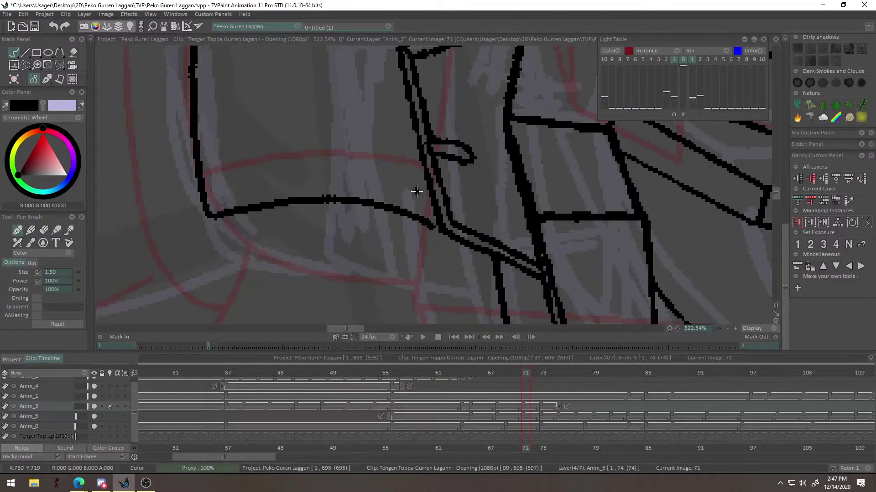
mouse_move(371, 156)
mouse_down()
mouse_move(264, 295)
mouse_move(379, 170)
mouse_up()
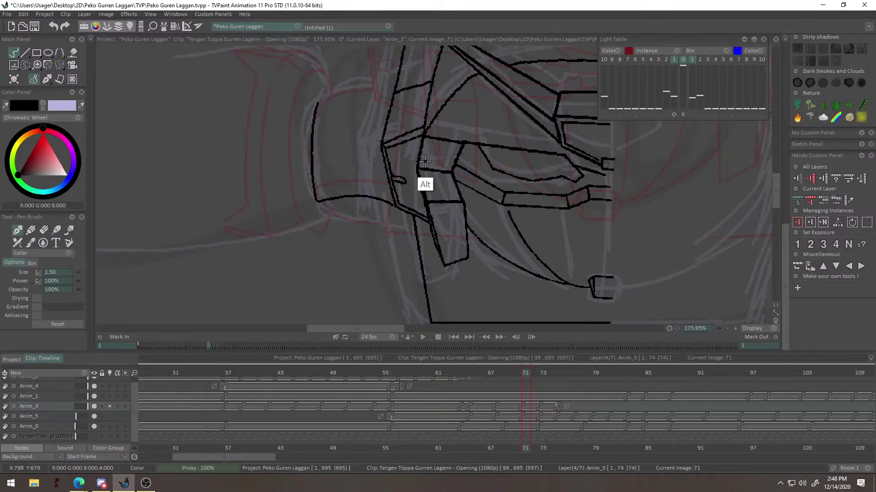
Draw the shoulder opening's lower curve beneath the bowed line, closing it into a flat ellipse.
drag(420, 166, 520, 116)
drag(394, 192, 458, 150)
mouse_move(208, 215)
mouse_down()
mouse_move(259, 181)
mouse_move(273, 211)
mouse_move(504, 241)
mouse_up()
key(ctrl+z)
mouse_move(238, 176)
mouse_down()
mouse_move(256, 198)
mouse_move(392, 234)
mouse_move(467, 226)
mouse_up()
key(ctrl+z)
mouse_move(238, 175)
mouse_down()
mouse_move(262, 201)
mouse_move(399, 240)
mouse_move(469, 223)
mouse_move(457, 211)
mouse_move(466, 223)
mouse_move(464, 207)
mouse_move(466, 236)
mouse_move(484, 190)
mouse_move(383, 315)
mouse_up()
drag(482, 209, 422, 255)
drag(498, 157, 477, 205)
Extend the shoulder joint's left arc upward to its upper corner, following the sketch.
drag(502, 173, 589, 114)
drag(411, 198, 436, 160)
drag(367, 150, 363, 213)
drag(399, 179, 431, 165)
mouse_move(348, 238)
mouse_down()
mouse_move(353, 181)
mouse_move(373, 133)
mouse_up()
key(ctrl+z)
key(ctrl+z)
drag(348, 236, 382, 123)
key(ctrl+z)
mouse_move(348, 234)
mouse_down()
mouse_move(387, 120)
mouse_move(354, 188)
mouse_move(381, 124)
mouse_up()
key(ctrl+z)
Draw the shoulder joint's curved top edge from its upper left corner to the head's side panel.
mouse_move(447, 109)
mouse_down()
mouse_move(430, 161)
mouse_move(503, 156)
mouse_move(530, 175)
mouse_up()
mouse_move(359, 187)
mouse_down()
mouse_move(465, 161)
mouse_move(449, 160)
mouse_move(506, 164)
mouse_move(418, 171)
mouse_move(490, 175)
mouse_up()
key(ctrl+z)
key(ctrl+z)
key(ctrl+z)
key(ctrl+z)
mouse_move(362, 187)
mouse_down()
mouse_move(446, 166)
mouse_move(494, 173)
mouse_up()
Round off the shoulder joint's upper left corner where the side arc meets the top edge.
alt+right_click(437, 206)
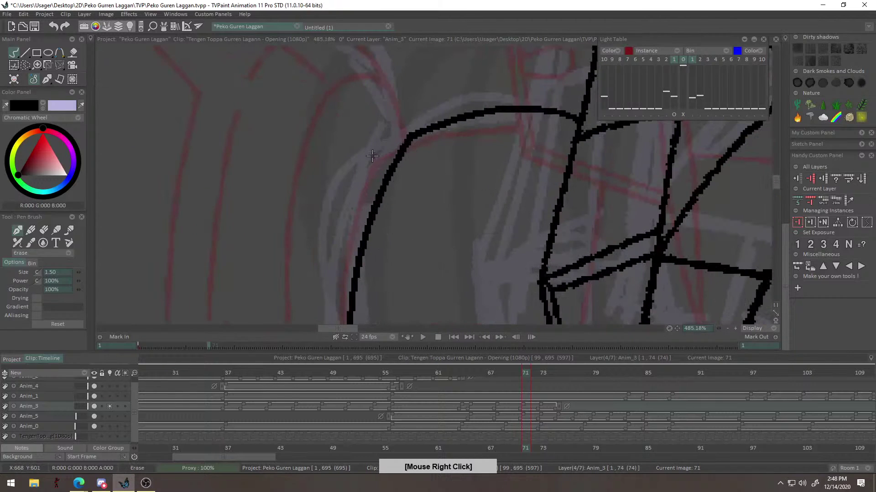
alt+right_click(418, 160)
drag(491, 143, 465, 194)
drag(418, 163, 383, 185)
key(ctrl+z)
Draw a short curve linking the right end of the shoulder's lower ellipse to the underside of the head's side panel.
alt+right_click(468, 145)
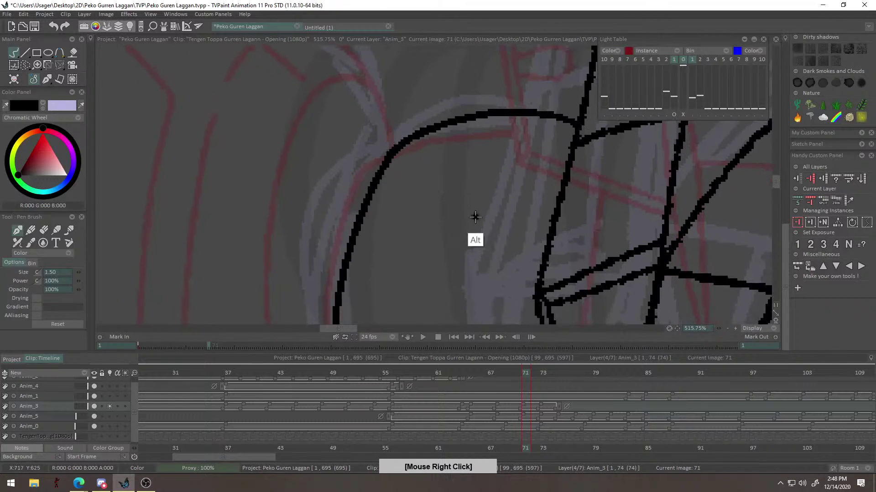
alt+drag(498, 232, 483, 169)
alt+right_click(483, 168)
alt+drag(546, 233, 527, 164)
alt+right_click(528, 163)
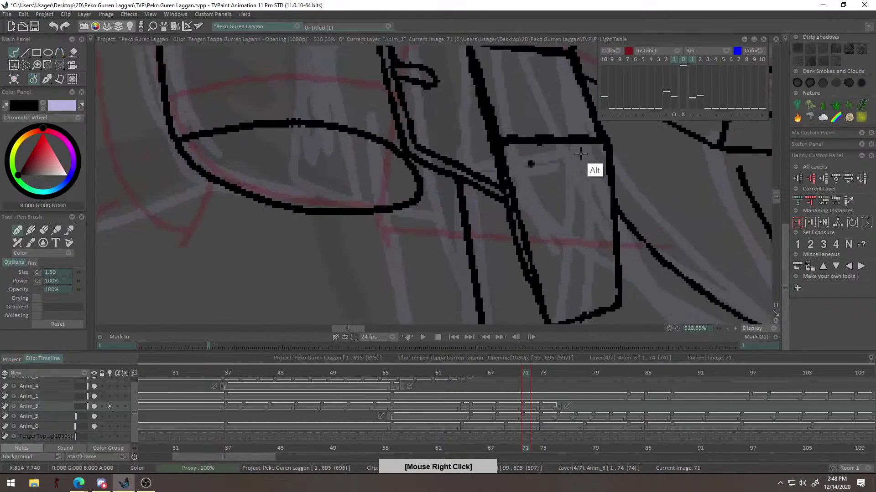
mouse_move(419, 213)
alt+mouse_down()
mouse_move(419, 222)
mouse_move(436, 197)
alt+mouse_up()
key(ctrl+z)
drag(394, 219, 442, 185)
key(ctrl+z)
alt+right_click(446, 217)
alt+right_click(448, 186)
alt+drag(323, 167, 368, 201)
Erase the sharp lower left corner of the shoulder joint and redraw it as one smooth outline.
key(e)
drag(259, 211, 289, 205)
key(e)
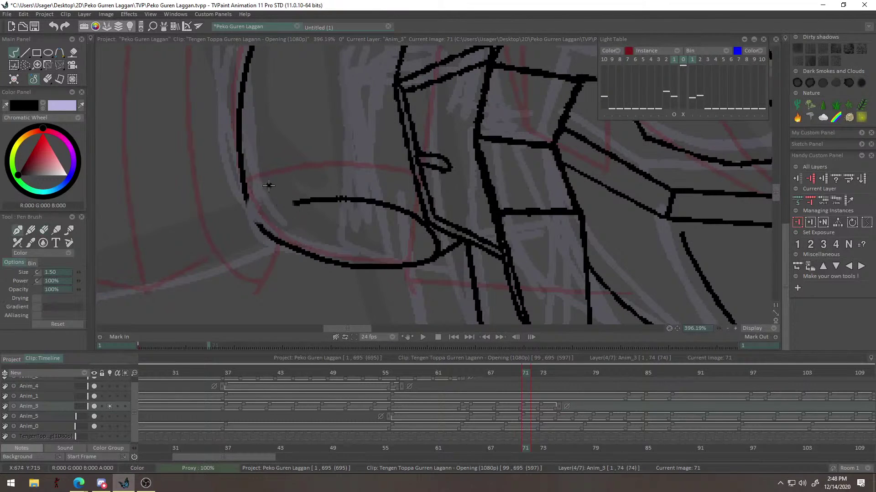
alt+right_click(273, 201)
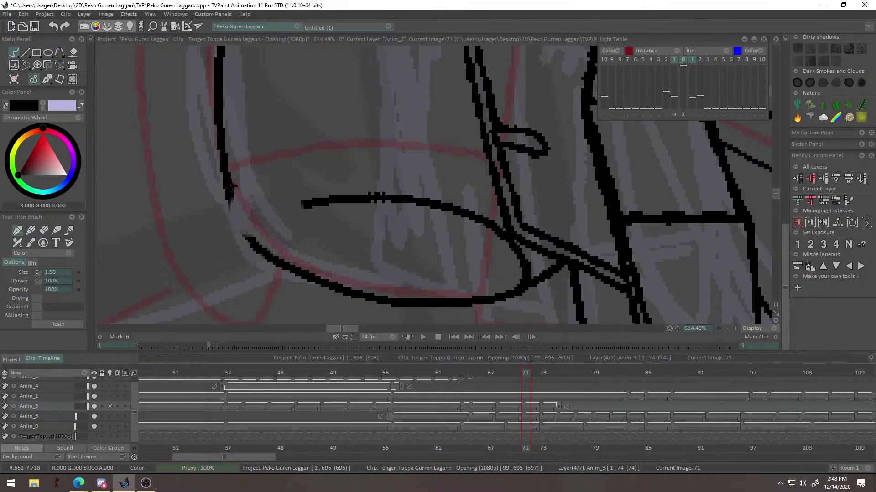
key(e)
alt+right_click(353, 196)
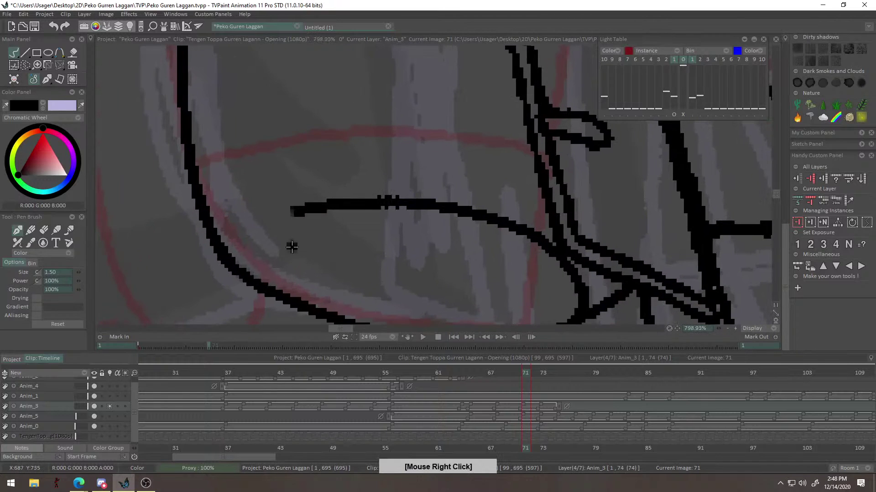
Redraw the left end of the ellipse's upper curve so it rounds into the shoulder outline.
alt+drag(292, 247, 317, 218)
drag(268, 240, 316, 182)
key(ctrl+z)
key(ctrl+z)
drag(270, 242, 333, 184)
Examine the inked shoulder joint against the surrounding head, body and rough sketch.
alt+right_click(434, 236)
alt+drag(426, 168, 418, 123)
alt+right_click(386, 168)
alt+right_click(444, 163)
alt+right_click(502, 141)
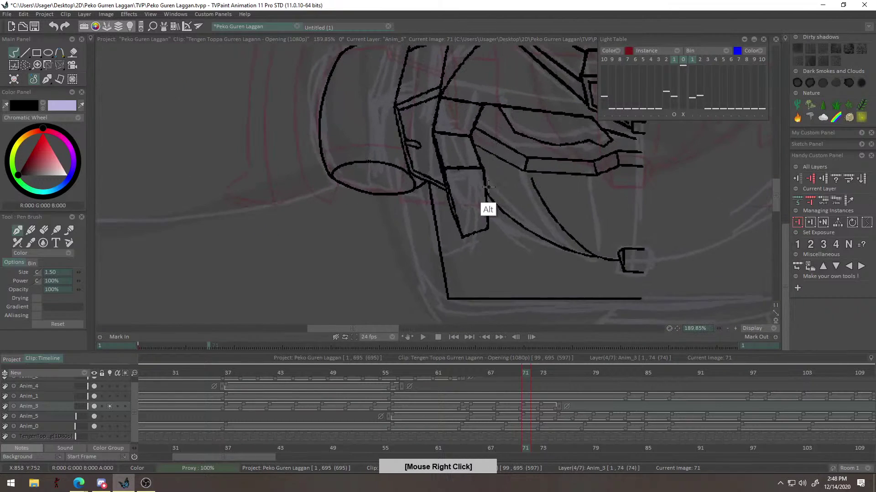
alt+drag(476, 201, 458, 139)
alt+drag(454, 187, 439, 212)
alt+right_click(388, 248)
alt+right_click(428, 218)
alt+drag(454, 176, 481, 219)
alt+right_click(445, 198)
alt+drag(394, 161, 433, 195)
alt+drag(429, 143, 464, 124)
alt+right_click(453, 173)
alt+right_click(429, 167)
alt+right_click(415, 142)
alt+right_click(457, 117)
alt+right_click(431, 127)
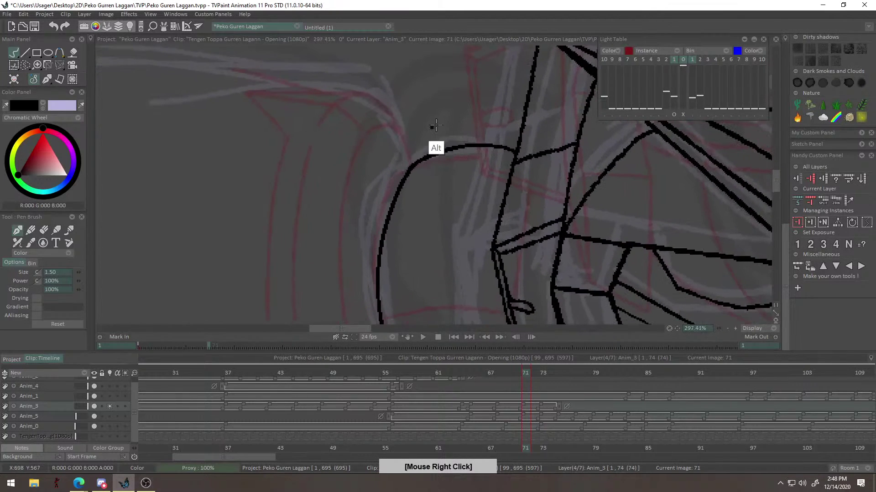
Try to draw a short line rising from the shoulder joint's upper left corner.
alt+right_click(431, 127)
mouse_move(406, 177)
mouse_down()
mouse_move(389, 137)
mouse_move(417, 129)
mouse_move(406, 98)
mouse_up()
key(ctrl+z)
ctrl+right_click(424, 122)
alt+right_click(421, 136)
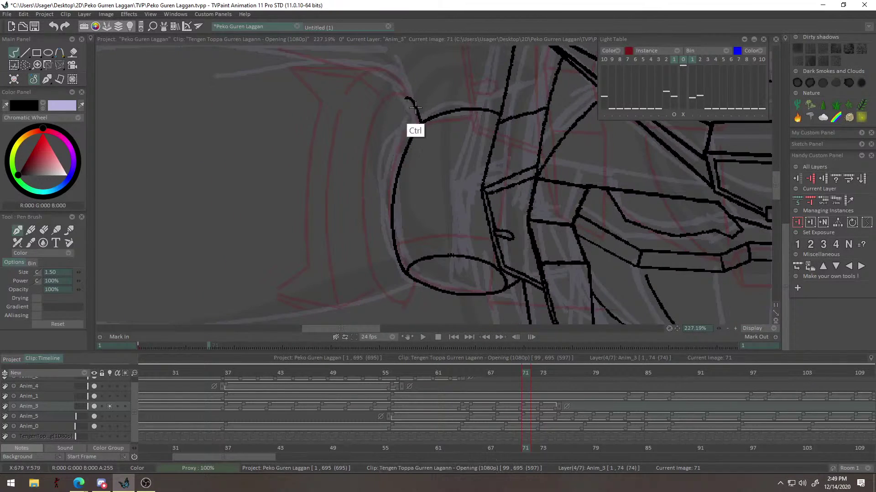
key(ctrl+z)
alt+right_click(427, 91)
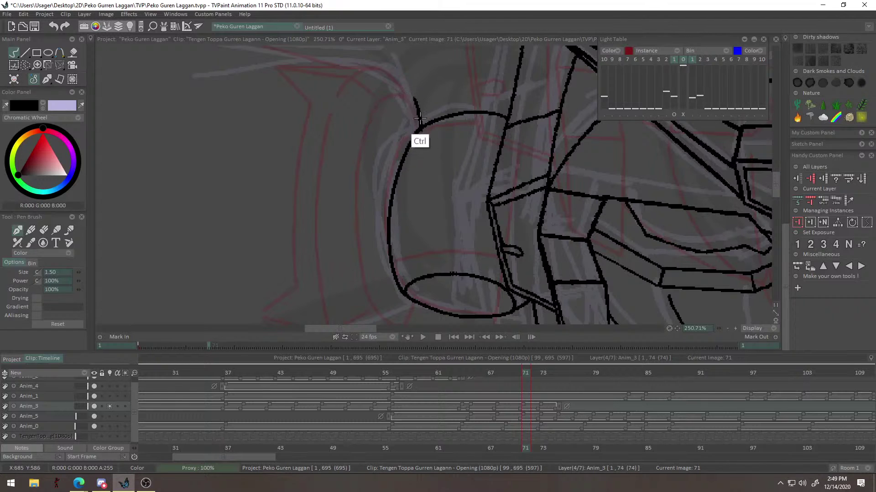
drag(402, 92, 358, 228)
alt+right_click(364, 234)
key(ctrl+z)
drag(436, 80, 437, 90)
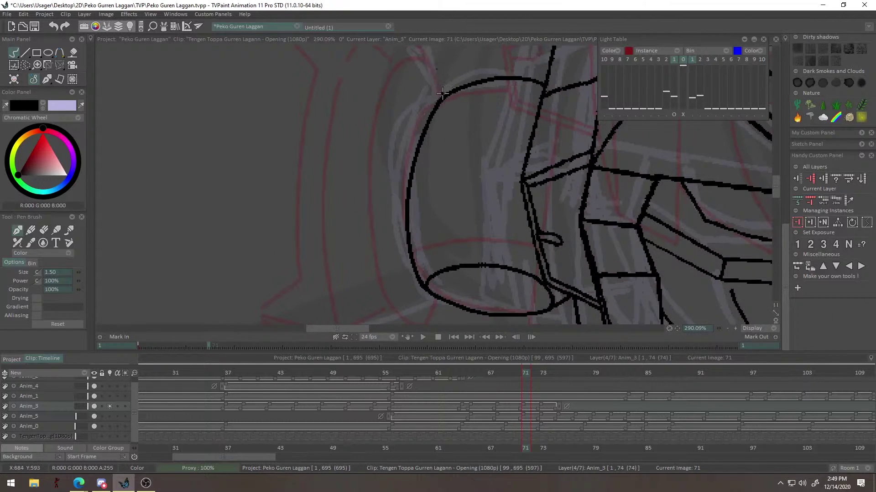
alt+right_click(437, 93)
alt+right_click(466, 102)
drag(425, 100, 427, 107)
drag(422, 108, 407, 69)
ctrl+right_click(418, 93)
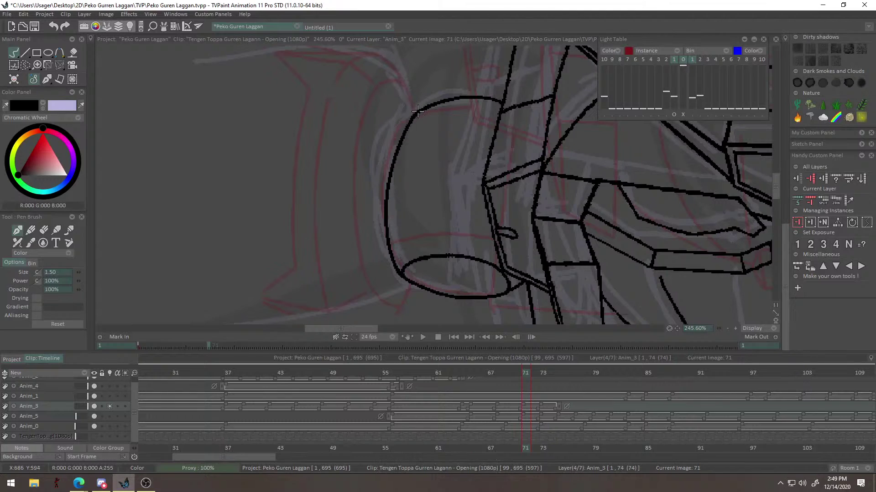
Draw a short slanted line upward from the shoulder joint's upper left corner.
drag(416, 108, 378, 299)
key(ctrl+z)
mouse_move(422, 101)
mouse_down()
mouse_move(470, 73)
mouse_move(444, 113)
mouse_up()
mouse_move(441, 117)
mouse_down()
mouse_move(424, 72)
mouse_move(427, 121)
mouse_up()
key(ctrl+z)
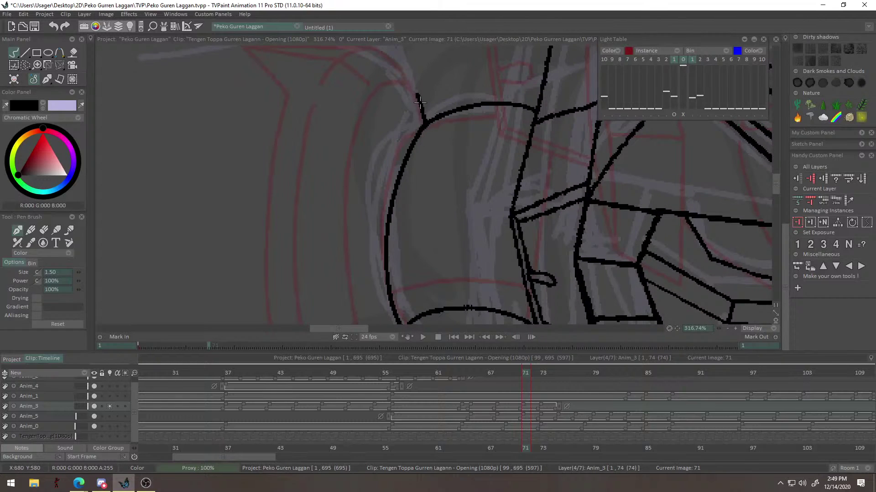
Draw a second, outer arc running down to the left of the shoulder joint's side.
mouse_move(426, 120)
mouse_down()
mouse_move(372, 197)
mouse_move(421, 102)
mouse_move(372, 204)
mouse_up()
key(ctrl+z)
key(ctrl+z)
mouse_move(423, 118)
mouse_down()
mouse_move(365, 251)
mouse_move(365, 282)
mouse_move(380, 172)
mouse_move(378, 223)
mouse_up()
key(ctrl+z)
key(ctrl+z)
mouse_move(415, 78)
mouse_down()
mouse_move(370, 294)
mouse_move(364, 228)
mouse_move(367, 297)
mouse_up()
key(ctrl+z)
key(ctrl+z)
mouse_move(425, 123)
mouse_down()
mouse_move(396, 80)
mouse_move(373, 266)
mouse_move(385, 91)
mouse_move(364, 293)
mouse_move(421, 76)
mouse_up()
key(ctrl+z)
key(ctrl+z)
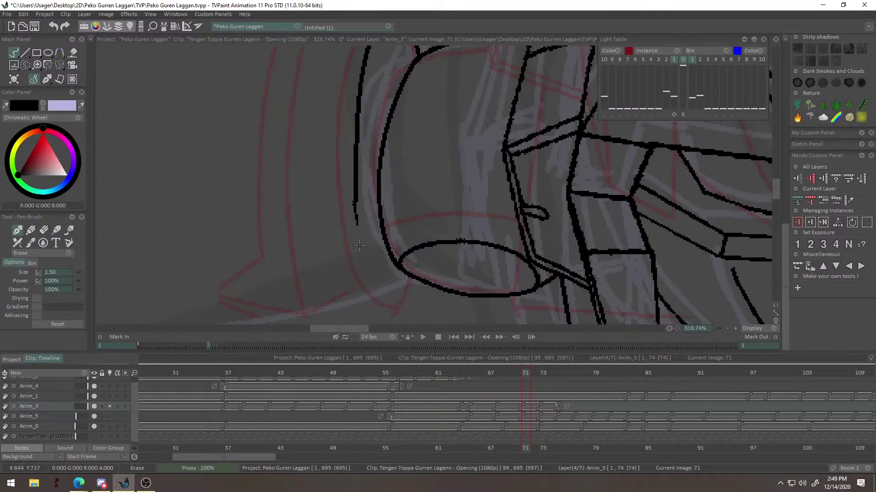
Extend the outer arc downward, curving it in beneath the left end of the shoulder's lower ellipse.
mouse_move(367, 214)
mouse_down()
mouse_move(379, 217)
mouse_move(380, 209)
mouse_up()
mouse_move(354, 160)
mouse_down()
mouse_move(369, 252)
mouse_move(401, 311)
mouse_up()
key(ctrl+z)
key(ctrl+z)
key(ctrl+z)
drag(356, 171, 410, 312)
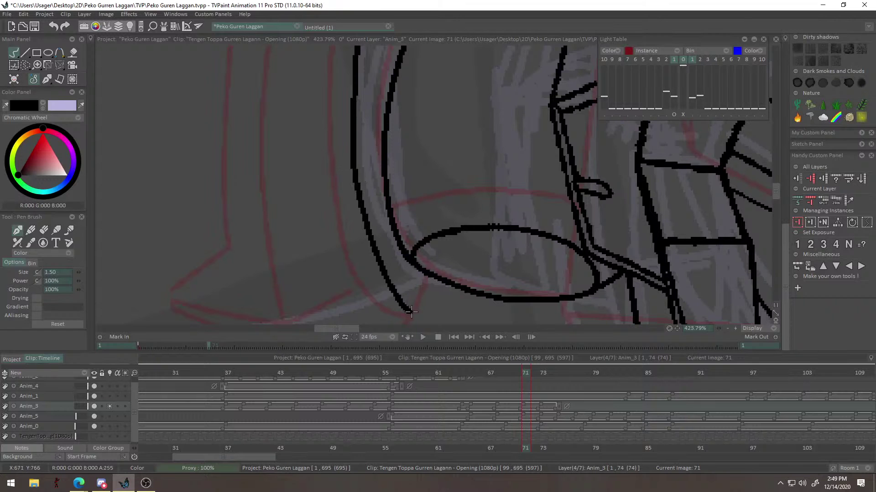
drag(422, 228, 336, 322)
mouse_move(413, 206)
mouse_down()
mouse_move(463, 173)
mouse_move(444, 198)
mouse_up()
key(ctrl+z)
mouse_move(373, 215)
mouse_down()
mouse_move(368, 190)
mouse_move(396, 294)
mouse_up()
key(ctrl+z)
key(ctrl+z)
mouse_move(366, 181)
mouse_down()
mouse_move(376, 254)
mouse_move(401, 293)
mouse_up()
Erase the upper section of the shoulder joint's inner left arc with an eraser size of 6.95.
drag(466, 231, 486, 205)
mouse_move(420, 276)
mouse_down()
mouse_move(446, 228)
mouse_move(455, 172)
mouse_up()
mouse_move(367, 269)
mouse_down()
mouse_move(408, 205)
mouse_move(418, 162)
mouse_move(426, 195)
mouse_move(431, 128)
mouse_move(409, 159)
mouse_move(473, 145)
mouse_move(446, 149)
mouse_move(463, 119)
mouse_move(473, 158)
mouse_move(451, 173)
mouse_up()
mouse_move(395, 163)
mouse_down()
mouse_move(415, 149)
mouse_move(361, 244)
mouse_move(362, 269)
mouse_up()
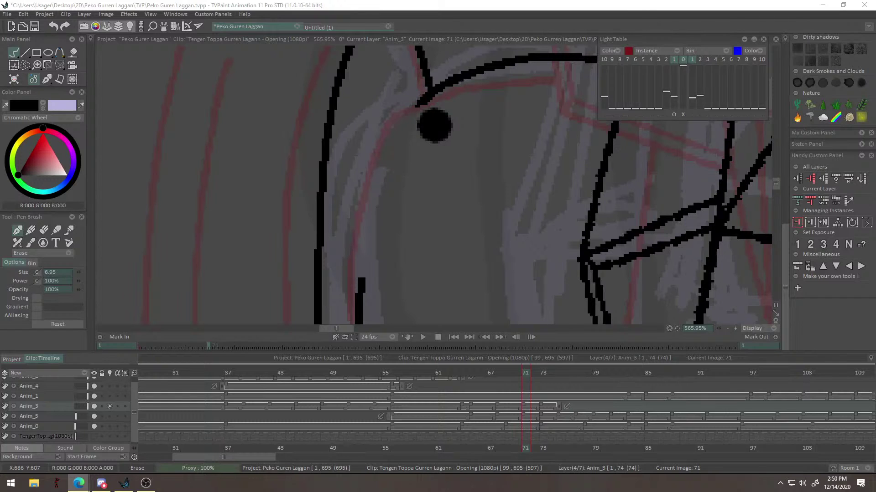
mouse_move(396, 221)
mouse_down()
mouse_move(396, 209)
mouse_move(416, 207)
mouse_up()
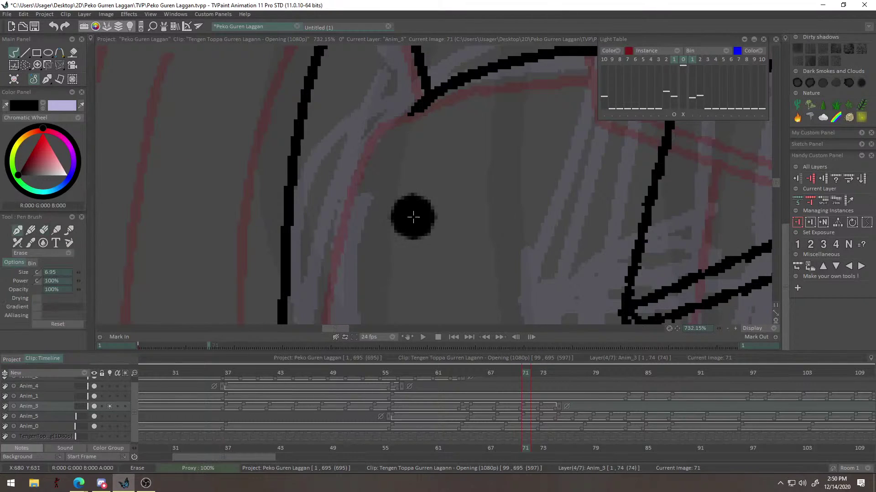
drag(403, 251, 421, 195)
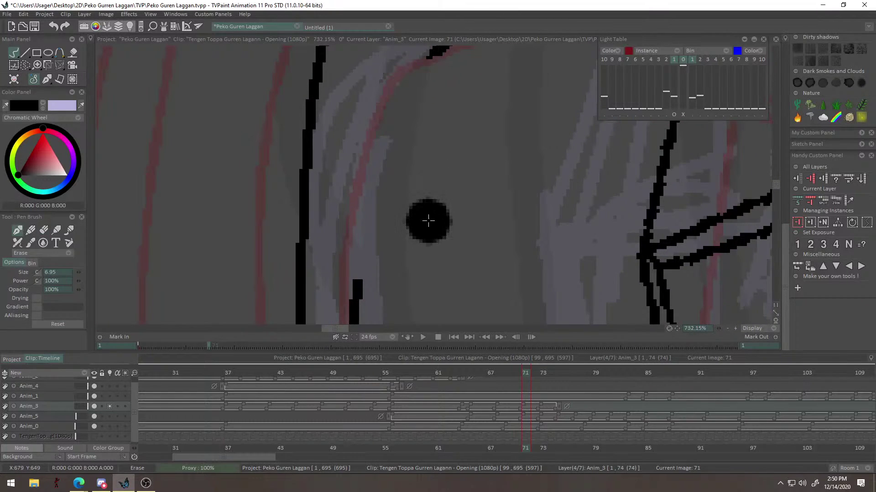
Switch from erasing back to the black pen and set the brush size to 1.79.
key(e)
drag(409, 241, 479, 178)
drag(478, 183, 506, 187)
key(ctrl+z)
drag(425, 216, 425, 217)
key(ctrl+z)
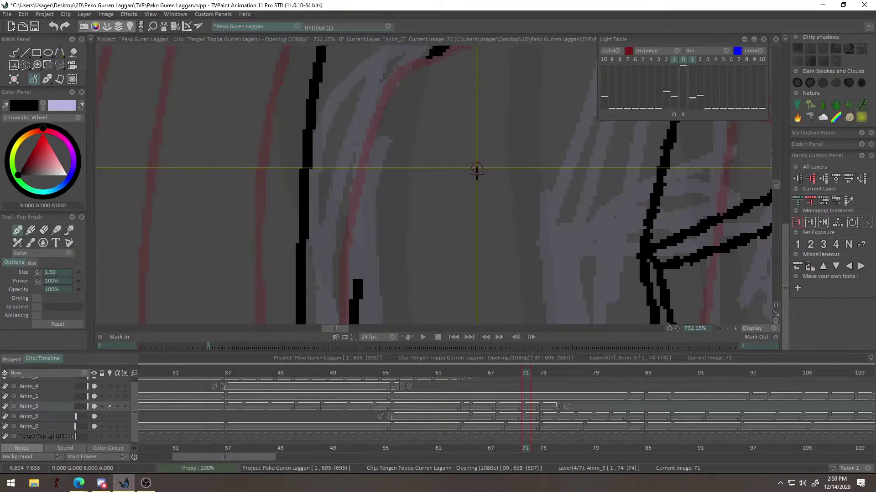
right_click(399, 243)
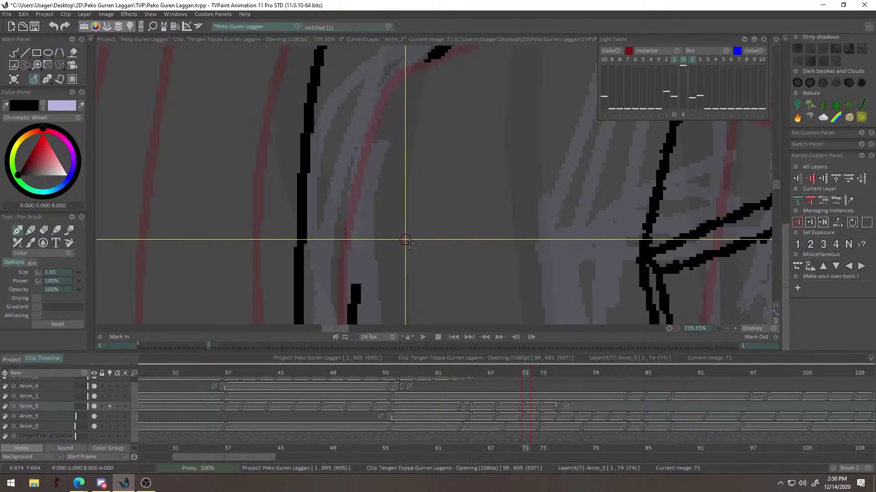
alt+right_click(414, 230)
alt+drag(413, 240, 372, 204)
scroll(372, 204, up, 3)
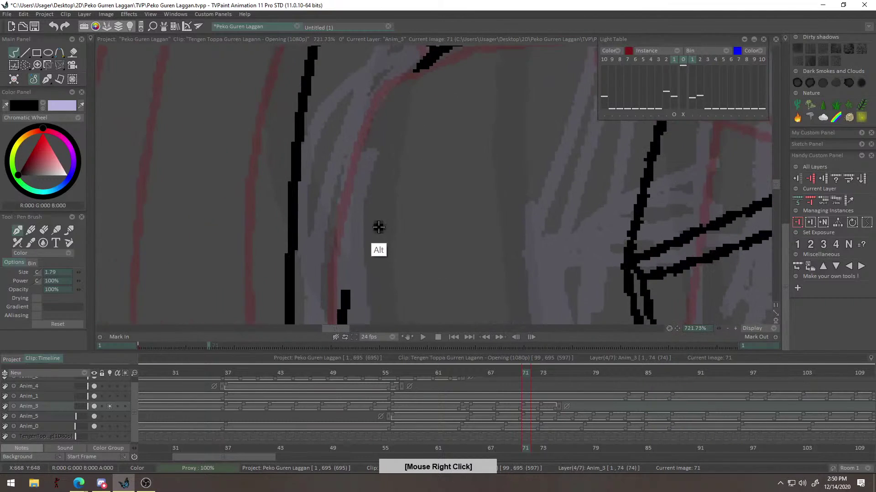
Redraw the erased upper section of the shoulder joint's inner left arc, upward from the remaining stub.
key(ctrl+z)
mouse_move(340, 294)
alt+mouse_down()
mouse_move(338, 276)
mouse_move(362, 262)
alt+mouse_up()
mouse_move(330, 317)
mouse_down()
mouse_move(374, 144)
mouse_move(336, 267)
mouse_move(426, 103)
mouse_move(367, 169)
mouse_move(419, 101)
mouse_move(337, 254)
mouse_move(411, 94)
mouse_up()
key(ctrl+z)
key(ctrl+z)
key(ctrl+z)
Draw a long curved line running down to the left of the shoulder joint's outer arc as the cuff's band.
mouse_move(395, 185)
alt+mouse_down()
mouse_move(378, 284)
mouse_move(446, 167)
mouse_move(461, 153)
mouse_move(449, 172)
mouse_move(512, 145)
mouse_move(531, 121)
mouse_move(502, 176)
mouse_move(518, 212)
mouse_move(478, 168)
mouse_move(477, 223)
mouse_move(447, 215)
mouse_move(442, 124)
alt+mouse_up()
mouse_move(393, 69)
mouse_down()
mouse_move(381, 160)
mouse_move(412, 301)
mouse_up()
key(ctrl+z)
drag(393, 65, 427, 309)
mouse_move(415, 125)
mouse_down()
mouse_move(392, 289)
mouse_move(406, 190)
mouse_move(419, 200)
mouse_move(501, 156)
mouse_move(430, 208)
mouse_move(415, 153)
mouse_up()
key(ctrl+z)
mouse_move(321, 238)
mouse_down()
mouse_move(418, 155)
mouse_move(504, 227)
mouse_up()
key(ctrl+z)
key(ctrl+z)
mouse_move(411, 153)
mouse_down()
mouse_move(476, 213)
mouse_move(636, 192)
mouse_up()
key(ctrl+z)
key(ctrl+z)
Draw the pointed spike projecting left from the upper corner of the cuff beside the shoulder joint.
drag(554, 138, 621, 206)
mouse_move(565, 159)
mouse_down()
mouse_move(616, 179)
mouse_move(350, 158)
mouse_up()
key(ctrl+z)
mouse_move(593, 155)
mouse_down()
mouse_move(426, 151)
mouse_move(390, 186)
mouse_move(453, 242)
mouse_up()
mouse_move(371, 162)
mouse_down()
mouse_move(539, 193)
mouse_move(438, 166)
mouse_move(530, 182)
mouse_move(598, 222)
mouse_up()
key(ctrl+z)
mouse_move(554, 240)
mouse_down()
mouse_move(507, 254)
mouse_move(454, 102)
mouse_move(463, 84)
mouse_move(435, 273)
mouse_up()
key(ctrl+z)
Draw the cuff's left edge curving down from the base of the upper spike.
drag(457, 80, 433, 325)
mouse_move(444, 254)
mouse_down()
mouse_move(434, 128)
mouse_move(330, 264)
mouse_move(363, 197)
mouse_up()
key(ctrl+z)
Draw the lower spike projecting left from the lower end of the cuff's left edge.
drag(402, 166, 436, 154)
mouse_move(390, 103)
mouse_down()
mouse_move(381, 288)
mouse_move(397, 133)
mouse_move(461, 168)
mouse_up()
key(ctrl+z)
drag(406, 181, 463, 173)
mouse_move(442, 143)
mouse_down()
mouse_move(322, 203)
mouse_move(400, 168)
mouse_move(370, 246)
mouse_move(497, 284)
mouse_move(492, 253)
mouse_move(360, 283)
mouse_up()
key(ctrl+z)
mouse_move(450, 261)
mouse_down()
mouse_move(532, 253)
mouse_move(472, 249)
mouse_up()
scroll(472, 248, up, 5)
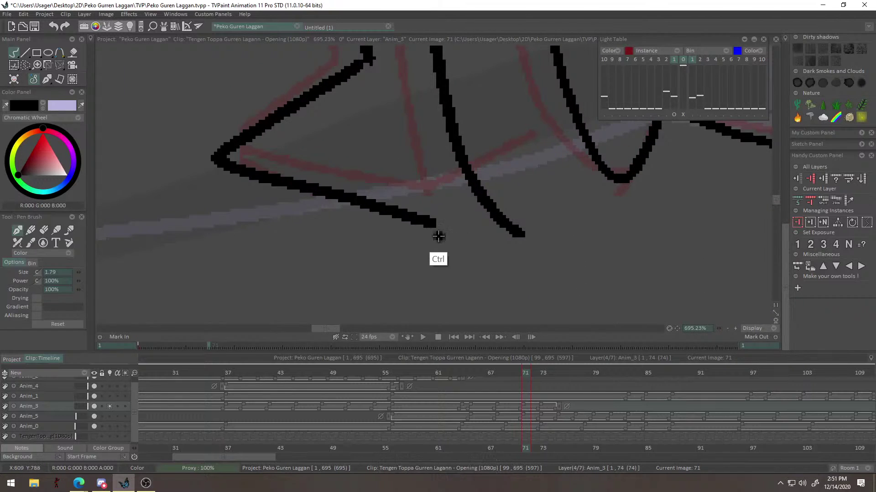
Extend the lower spike's outer line to the right until it meets the cuff's lower corner.
key(ctrl+z)
drag(427, 221, 510, 244)
drag(583, 234, 531, 247)
mouse_move(569, 200)
mouse_down()
mouse_move(461, 255)
mouse_move(474, 251)
mouse_up()
key(ctrl+z)
Add an inner line inside the lower spike and a short slanted stroke across the cuff's lower band.
scroll(473, 250, down, 4)
scroll(433, 257, up, 3)
mouse_move(359, 230)
mouse_down()
mouse_move(464, 245)
mouse_move(524, 222)
mouse_up()
key(ctrl+z)
drag(524, 222, 332, 293)
Draw the barrel-shaped arm section's long lower edge, running left from beneath the cuff's lower spike.
mouse_move(457, 243)
mouse_down()
mouse_move(497, 239)
mouse_move(518, 208)
mouse_move(519, 238)
mouse_move(528, 217)
mouse_move(535, 244)
mouse_move(569, 236)
mouse_move(676, 242)
mouse_up()
mouse_move(612, 218)
mouse_down()
mouse_move(435, 242)
mouse_move(369, 239)
mouse_up()
key(ctrl+z)
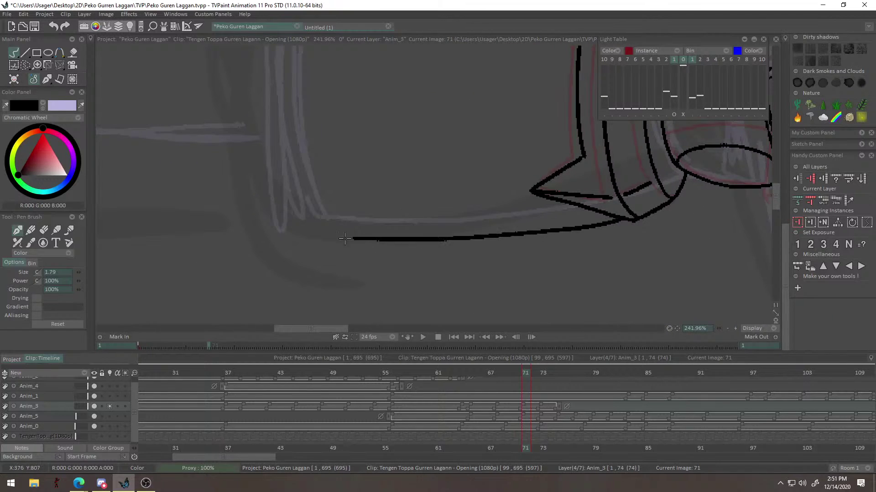
key(ctrl+z)
drag(620, 220, 382, 237)
Outline the barrel section's left end with a lower slanted edge, a slightly bowed side and an upper slanted edge.
mouse_move(556, 241)
mouse_down()
mouse_move(367, 237)
mouse_move(449, 225)
mouse_up()
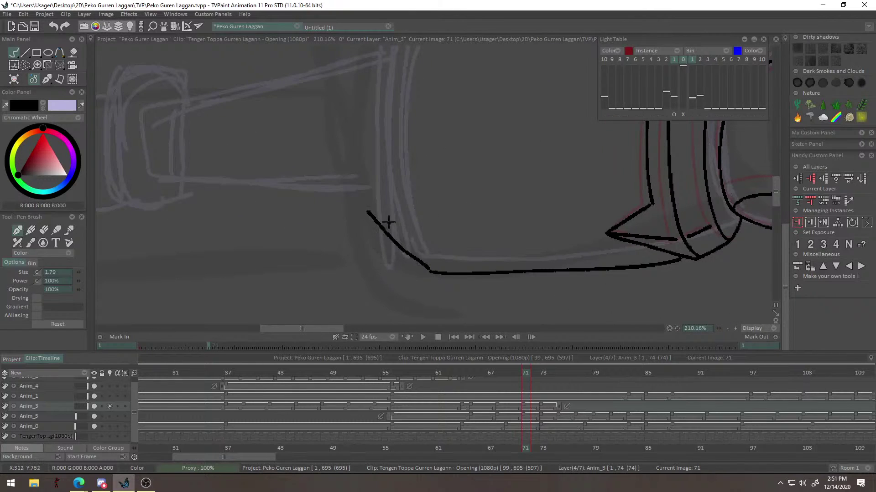
drag(390, 172, 387, 245)
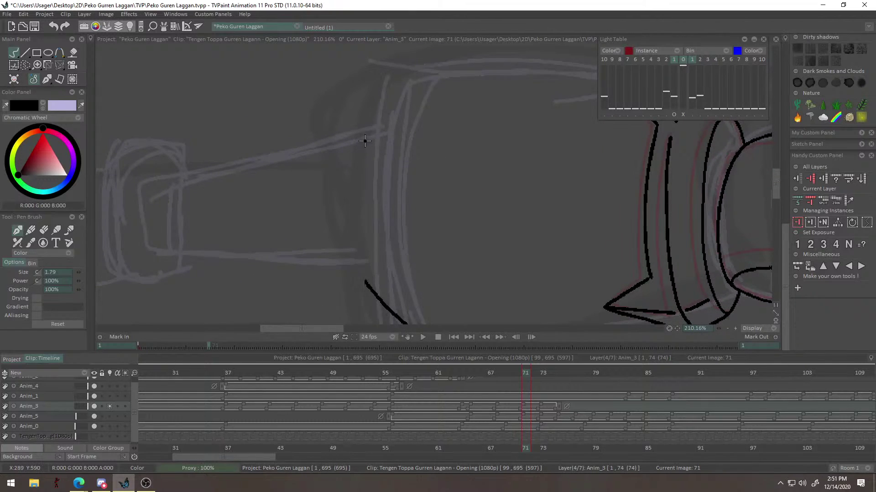
scroll(391, 157, up, 1)
key(ctrl+z)
drag(352, 185, 402, 121)
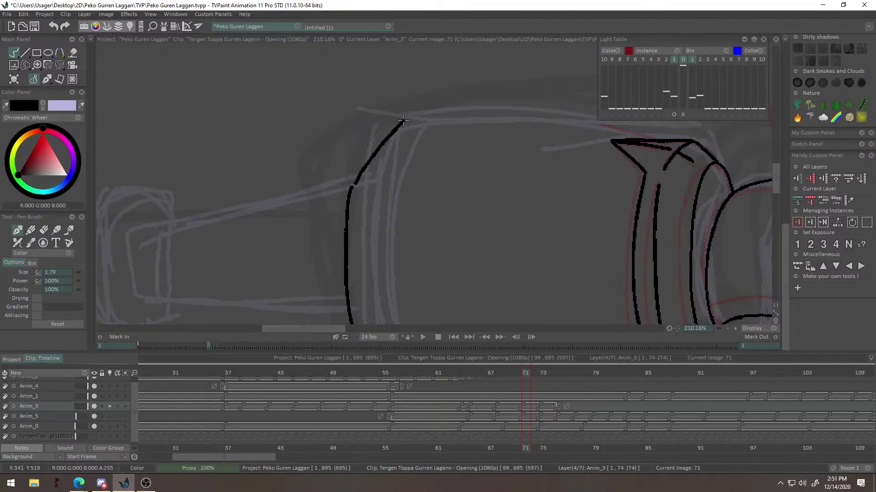
right_click(499, 116)
alt+right_click(500, 128)
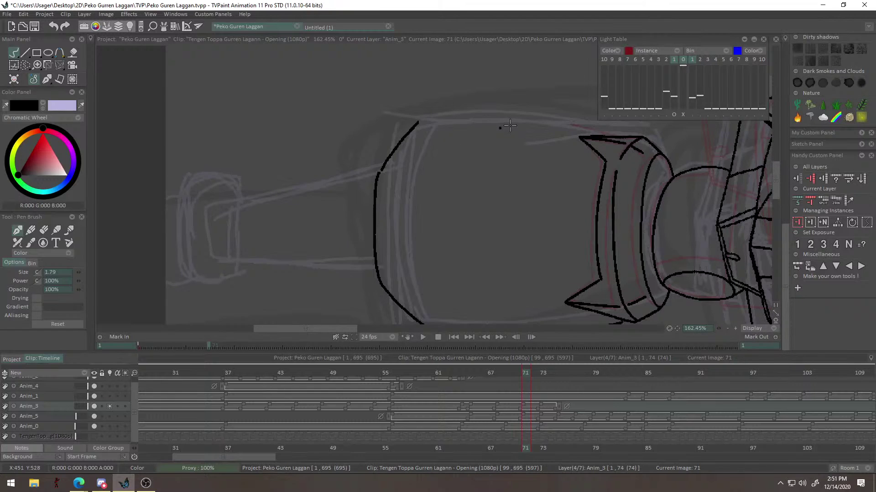
scroll(510, 125, up, 2)
alt+right_click(537, 195)
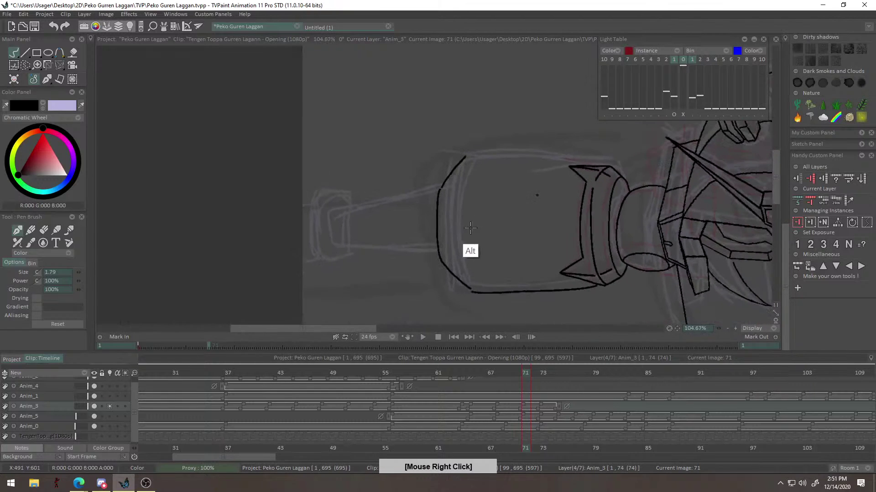
drag(547, 186, 489, 184)
alt+right_click(521, 187)
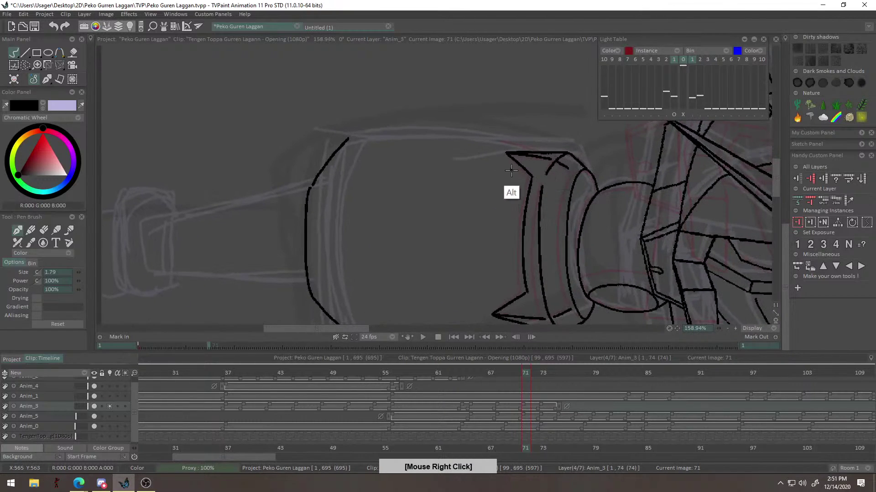
scroll(511, 167, up, 4)
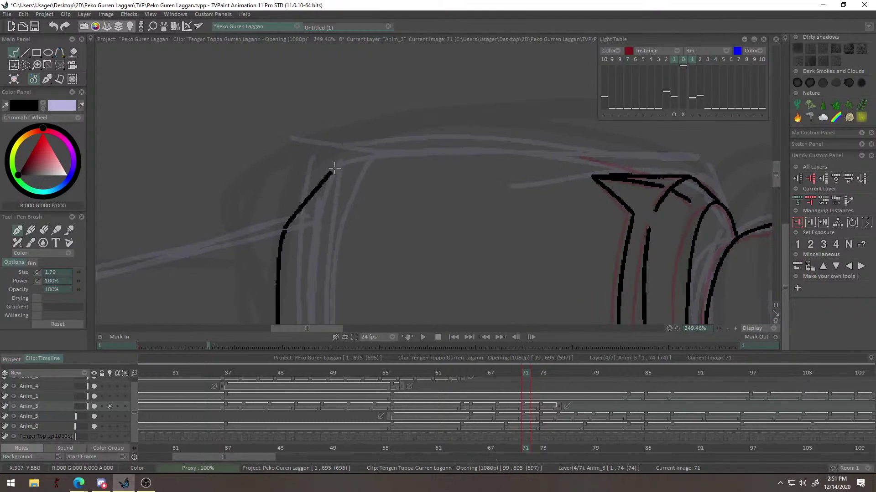
drag(372, 223, 412, 116)
alt+right_click(404, 164)
drag(395, 203, 362, 154)
alt+right_click(435, 126)
scroll(500, 127, up, 5)
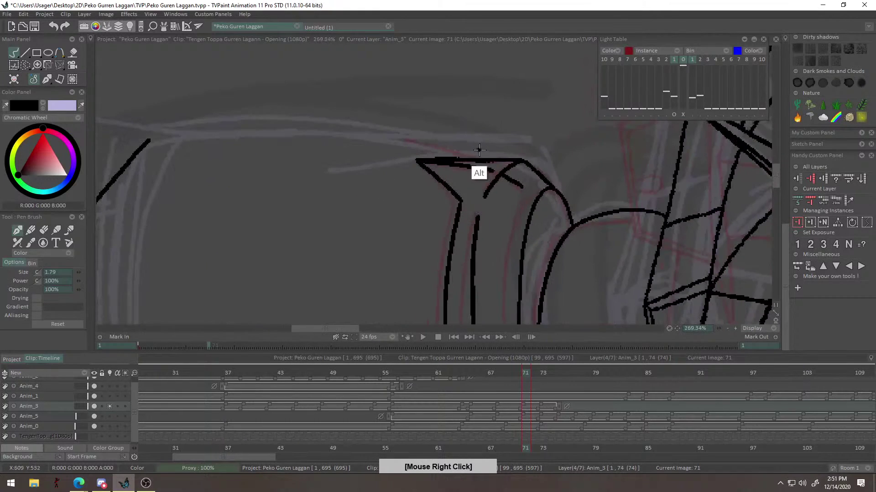
Draw the barrel section's straight upper edge from its upper slanted edge to the cuff with the line tool.
key(ctrl+z)
key(l)
drag(509, 165, 516, 185)
drag(516, 185, 402, 132)
key(ctrl+z)
scroll(370, 127, up, 3)
drag(281, 124, 565, 139)
drag(458, 217, 451, 147)
Clean up the barrel section's lower left slanted edge so it joins the lower edge.
drag(389, 192, 391, 132)
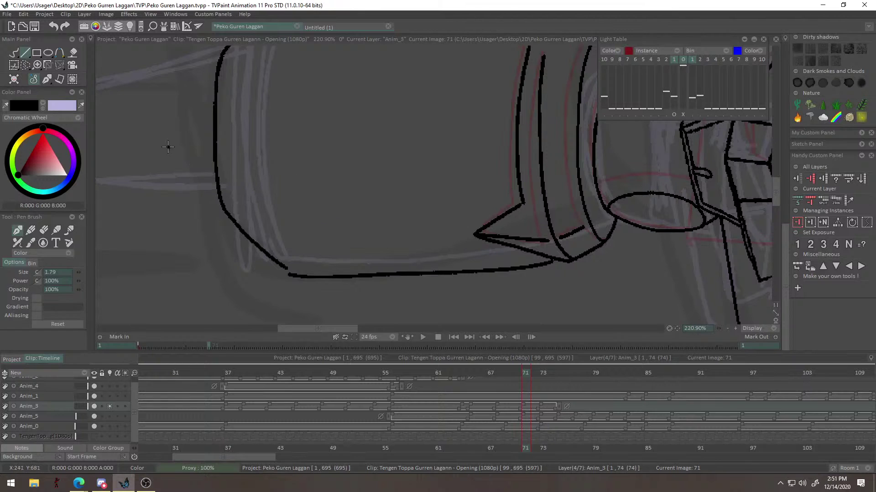
key(e)
drag(232, 215, 291, 275)
key(b)
Try to draw a curved line down the inside of the barrel section's left end.
scroll(290, 191, down, 3)
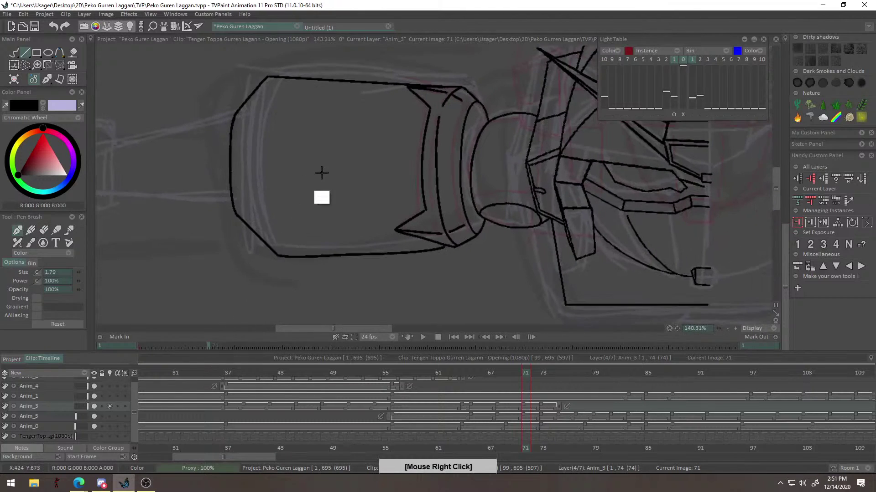
drag(309, 140, 317, 159)
drag(312, 116, 360, 105)
mouse_move(287, 118)
mouse_down()
mouse_move(311, 79)
mouse_move(295, 69)
mouse_move(303, 251)
mouse_up()
key(ctrl+z)
mouse_move(294, 64)
mouse_down()
mouse_move(307, 285)
mouse_move(304, 250)
mouse_up()
key(ctrl+z)
key(ctrl+z)
Draw the inner curve of the barrel section's left end, from the upper left corner to the lower left corner.
drag(294, 64, 297, 255)
mouse_move(293, 211)
mouse_down()
mouse_move(305, 203)
mouse_move(317, 149)
mouse_up()
key(ctrl+z)
mouse_move(312, 61)
mouse_down()
mouse_move(307, 135)
mouse_move(327, 274)
mouse_up()
key(ctrl+z)
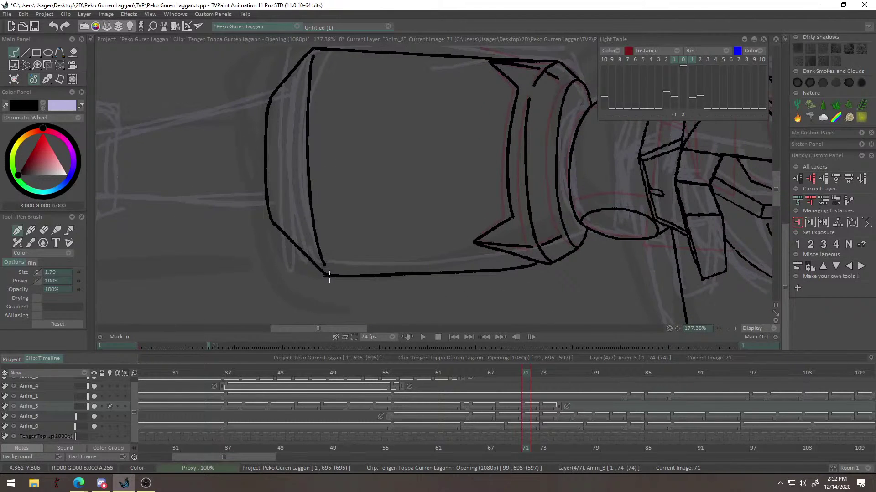
Draw the upper edge of the tapered arm section, sloping down to the left from the barrel section.
mouse_move(325, 156)
mouse_down()
mouse_move(487, 196)
mouse_move(623, 245)
mouse_move(518, 260)
mouse_move(492, 227)
mouse_move(450, 232)
mouse_up()
drag(652, 266, 390, 233)
drag(461, 211, 300, 285)
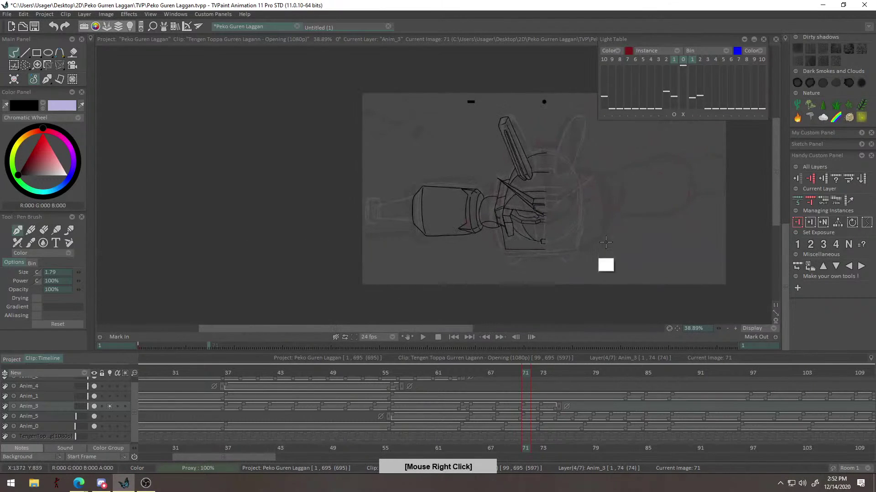
scroll(403, 172, up, 10)
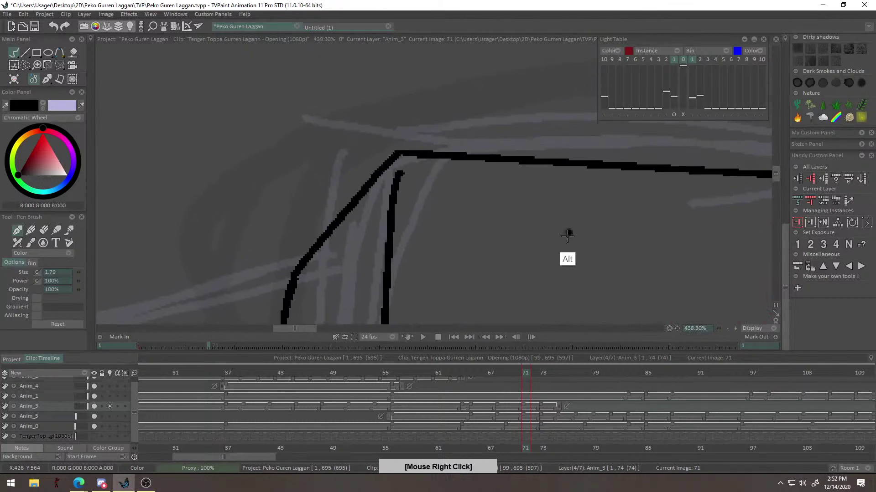
drag(536, 195, 521, 244)
drag(440, 310, 748, 158)
mouse_move(641, 211)
mouse_down()
mouse_move(582, 231)
mouse_move(630, 207)
mouse_move(624, 201)
mouse_move(676, 201)
mouse_move(574, 187)
mouse_up()
key(ctrl+z)
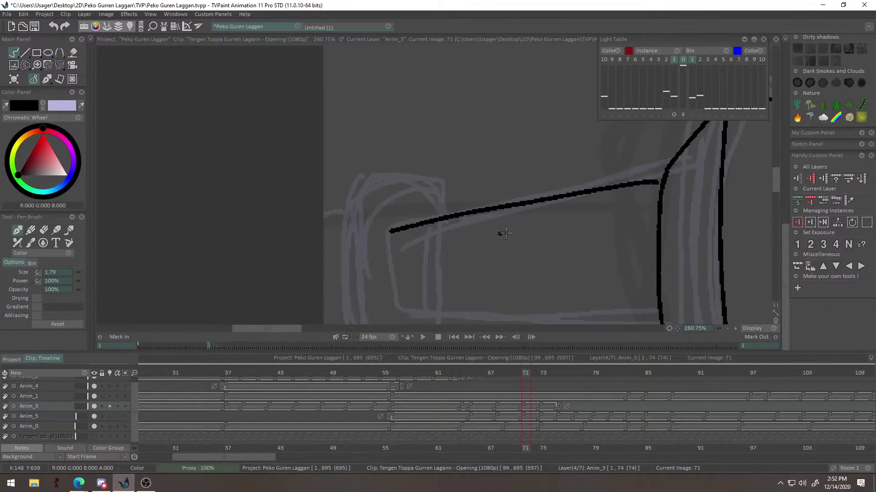
drag(659, 184, 382, 237)
Draw the short, nearly vertical left end of the tapered arm section.
drag(548, 284, 512, 230)
drag(542, 226, 422, 274)
mouse_move(543, 227)
mouse_down()
mouse_move(551, 223)
mouse_move(530, 218)
mouse_move(520, 232)
mouse_up()
scroll(519, 232, up, 4)
key(e)
key(b)
drag(487, 209, 565, 226)
mouse_move(340, 140)
mouse_down()
mouse_move(342, 238)
mouse_move(341, 226)
mouse_move(334, 230)
mouse_up()
key(ctrl+z)
key(ctrl+z)
drag(389, 200, 297, 224)
key(ctrl+z)
drag(247, 162, 252, 250)
Draw the tapered section's lower edge from its left end back to the barrel section.
drag(311, 261, 545, 273)
key(ctrl+z)
drag(252, 249, 544, 274)
mouse_move(568, 182)
mouse_down()
mouse_move(557, 195)
mouse_move(565, 162)
mouse_up()
key(ctrl+z)
drag(251, 232, 476, 259)
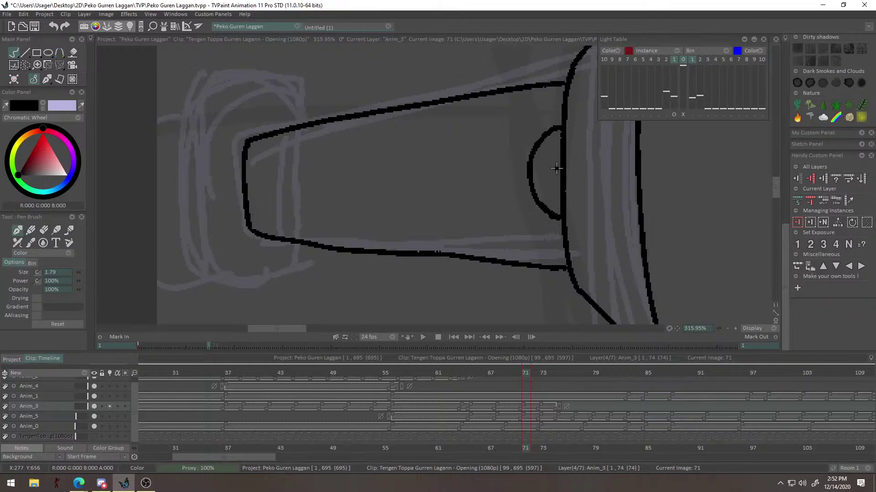
Add a second arc just outside the half circle on the barrel section's left side.
mouse_move(523, 122)
mouse_down()
mouse_move(508, 156)
mouse_move(506, 133)
mouse_move(480, 210)
mouse_up()
key(ctrl+z)
mouse_move(530, 154)
mouse_down()
mouse_move(432, 211)
mouse_move(373, 225)
mouse_up()
Redraw the tapered section's left end as one stroke reaching slightly past both corners.
key(ctrl+z)
mouse_move(358, 196)
mouse_down()
mouse_move(456, 144)
mouse_move(457, 154)
mouse_move(408, 153)
mouse_move(388, 131)
mouse_up()
key(ctrl+z)
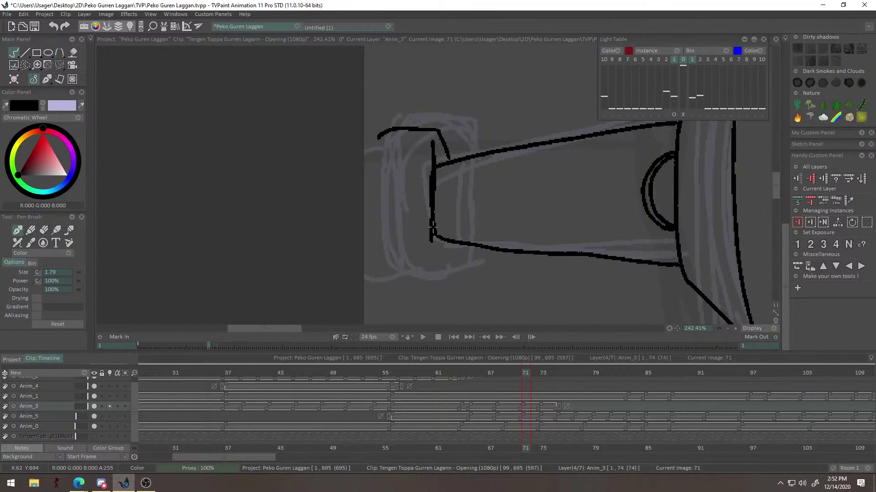
key(ctrl+z)
drag(429, 157, 435, 247)
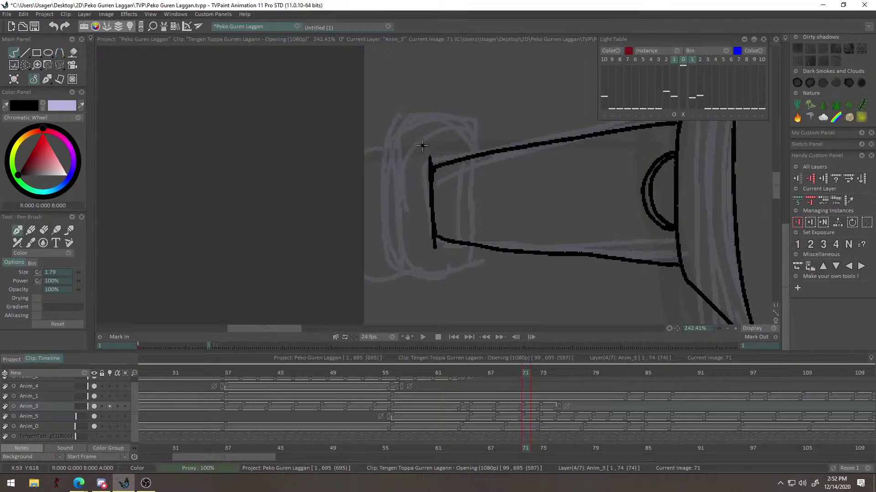
Draw the end piece's upper outline, rising from the tapered section's upper edge and curving left to the canvas edge.
key(ctrl+z)
key(ctrl+z)
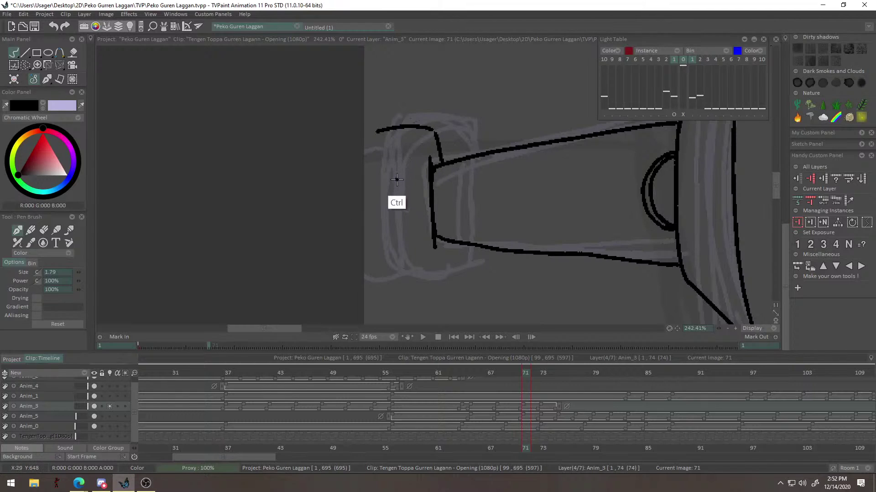
alt+right_click(401, 170)
drag(378, 193, 396, 192)
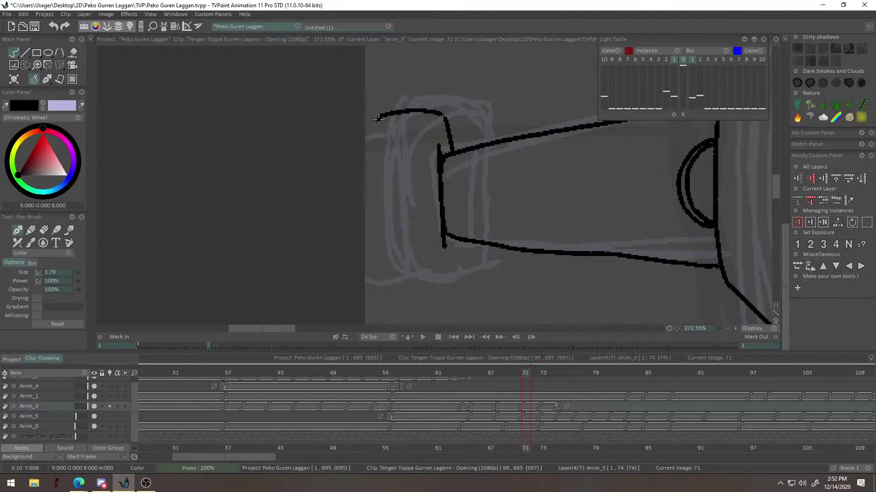
Draw the end piece's left side downward along the canvas edge from its upper outline.
drag(412, 268, 406, 233)
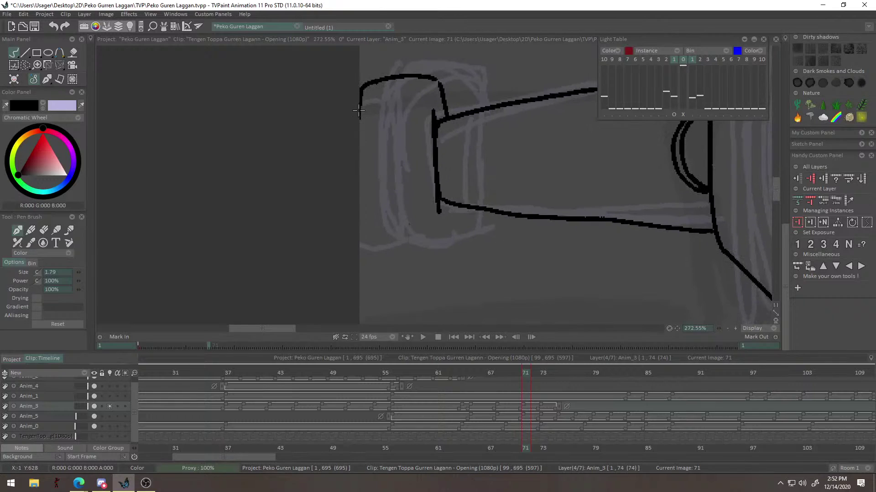
key(ctrl+z)
drag(360, 109, 364, 232)
key(ctrl+z)
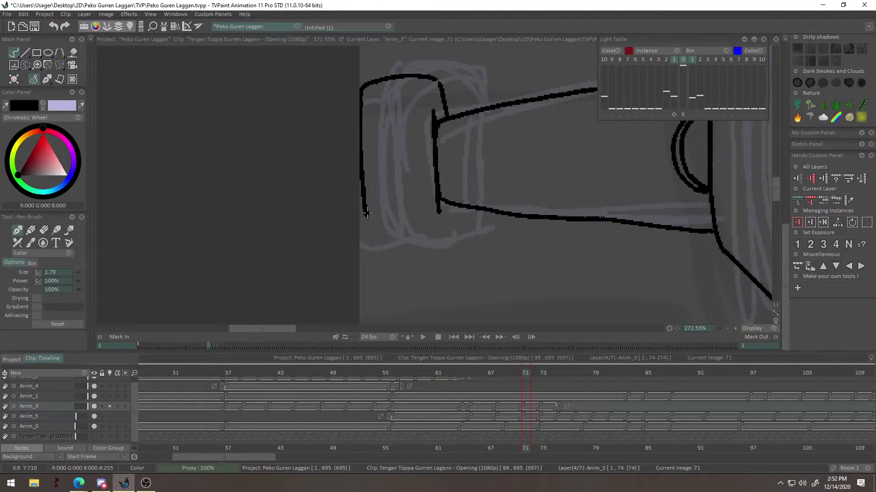
Draw the end piece's lower outline, curving right from its left side and up to the tapered section's lower edge.
mouse_move(464, 220)
mouse_down()
mouse_move(516, 228)
mouse_move(513, 263)
mouse_up()
mouse_move(353, 281)
mouse_down()
mouse_move(431, 272)
mouse_move(446, 259)
mouse_move(451, 266)
mouse_move(575, 282)
mouse_up()
drag(303, 183, 426, 198)
drag(277, 175, 369, 184)
key(ctrl+z)
drag(278, 175, 458, 191)
key(ctrl+z)
drag(279, 175, 431, 188)
key(ctrl+z)
drag(276, 176, 473, 195)
alt+right_click(407, 157)
drag(394, 108, 386, 154)
drag(365, 194, 456, 197)
Erase the left end of the tapered section's lower edge and redraw it as a straight line to the end piece.
key(e)
drag(399, 271, 407, 175)
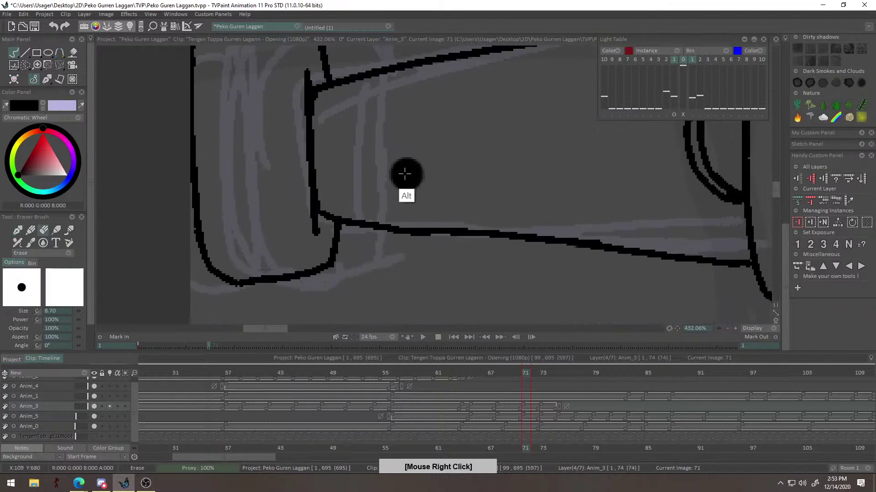
drag(414, 232, 370, 225)
key(e)
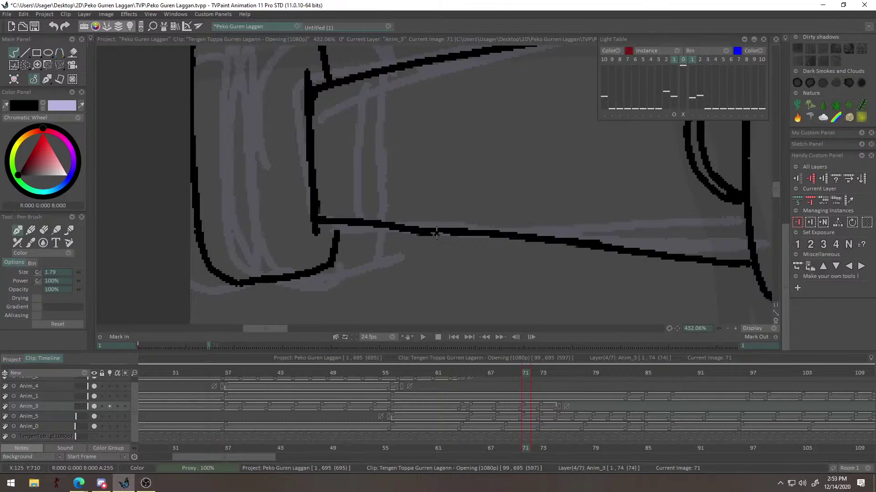
mouse_move(429, 236)
mouse_down()
mouse_move(318, 224)
mouse_move(428, 231)
mouse_up()
key(ctrl+z)
key(ctrl+z)
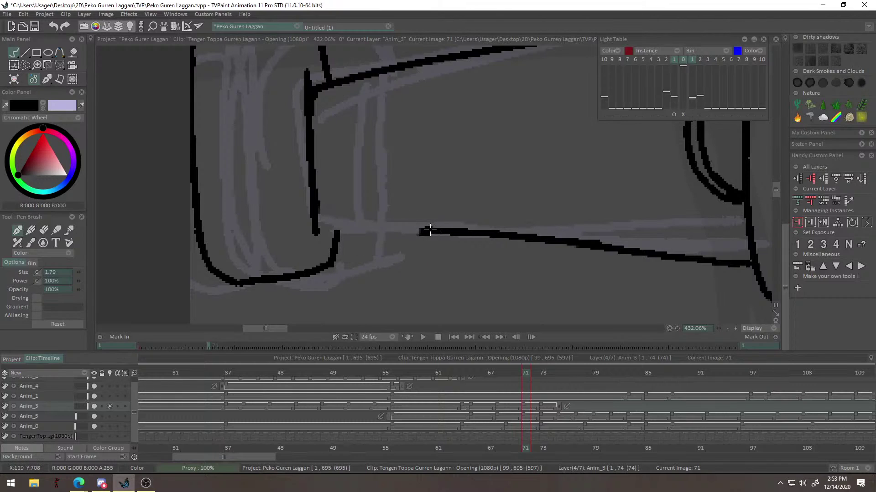
key(ctrl+shift+z)
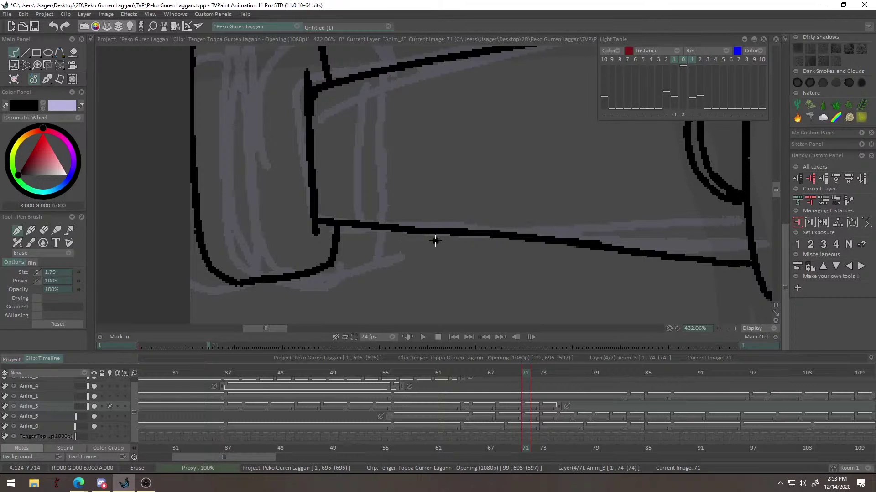
mouse_move(572, 203)
alt+mouse_down()
mouse_move(544, 279)
mouse_move(488, 257)
mouse_move(563, 258)
mouse_move(551, 256)
alt+mouse_up()
click(33, 77)
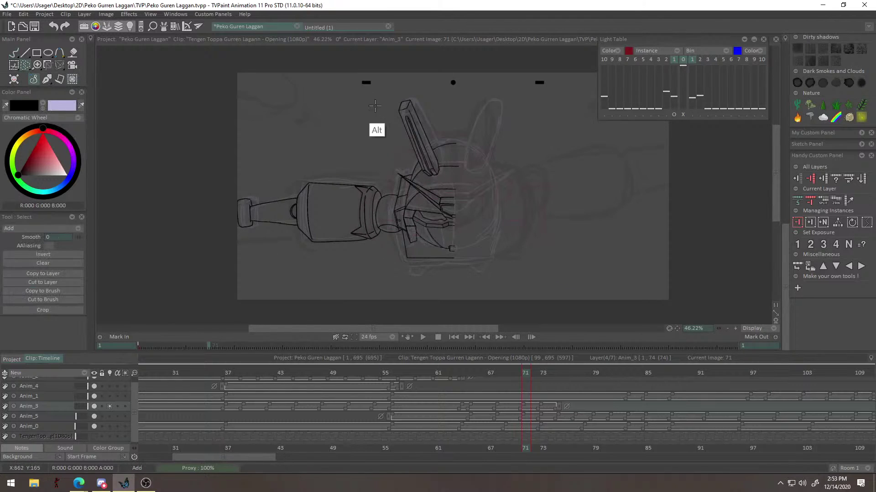
drag(264, 124, 446, 83)
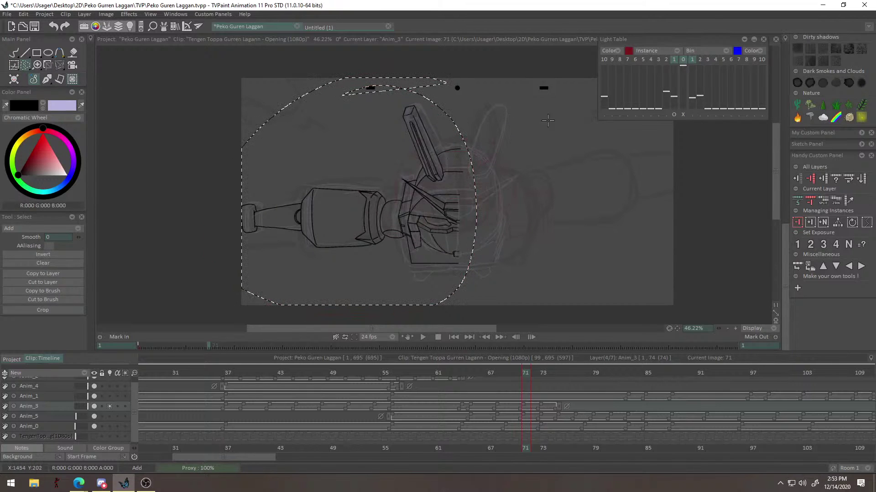
key(ctrl+d)
Inspect the lower part of the mecha's body and compare frames 71 and 72.
alt+drag(445, 281, 490, 140)
key(b)
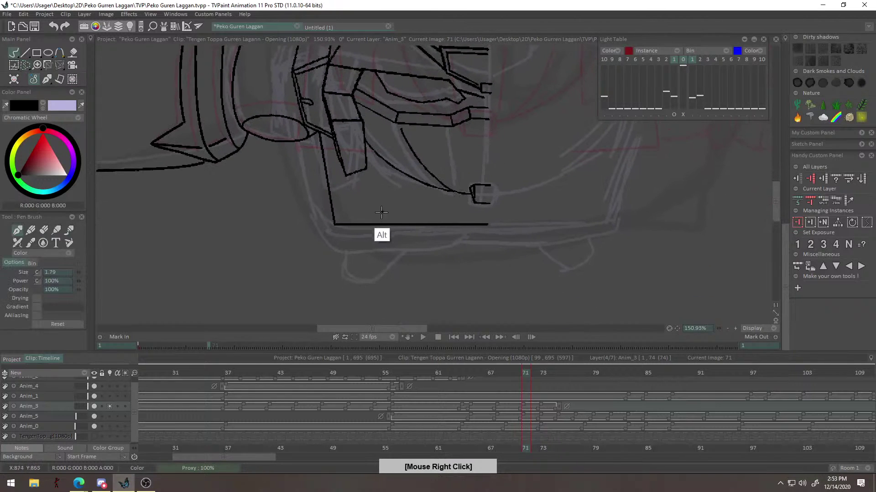
alt+drag(384, 210, 322, 227)
mouse_move(489, 207)
alt+mouse_down()
mouse_move(412, 251)
mouse_move(455, 218)
mouse_move(450, 189)
alt+mouse_up()
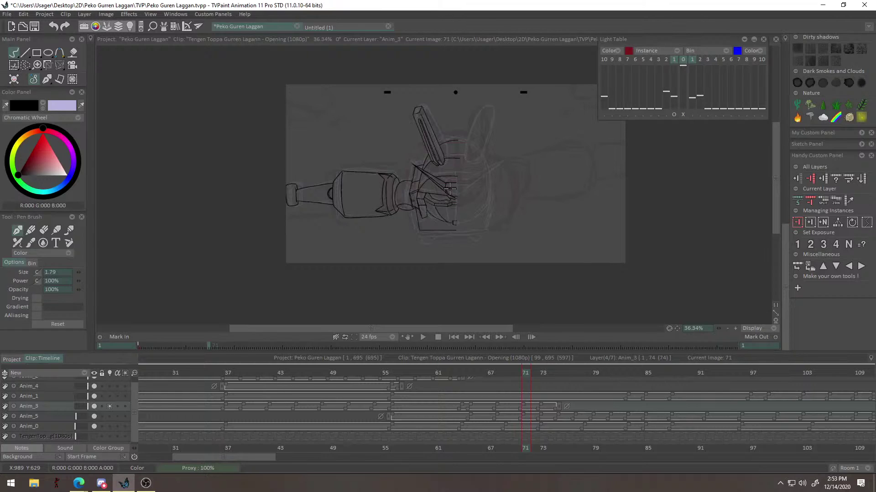
mouse_move(520, 373)
mouse_down()
mouse_move(485, 378)
mouse_move(529, 382)
mouse_move(498, 387)
mouse_move(528, 391)
mouse_up()
key(alt)
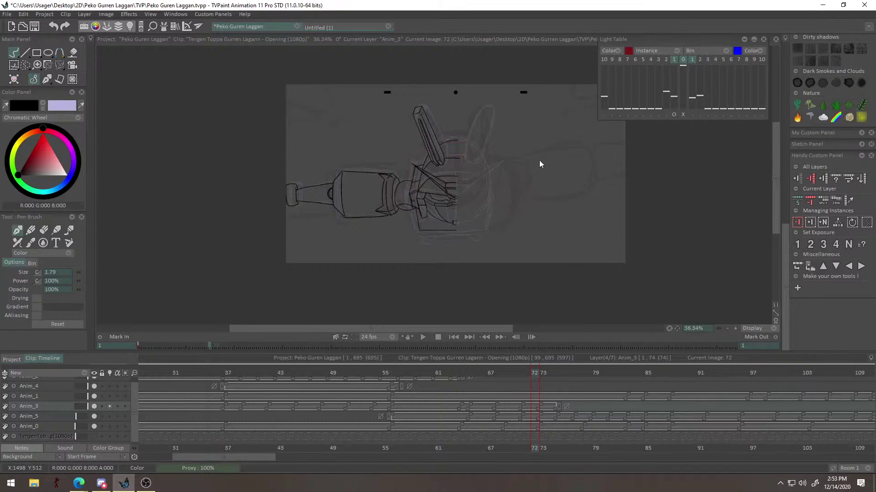
click(541, 388)
drag(534, 374, 514, 373)
Erase the right end of the barrel section's lower edge beneath the cuff's lower spike.
alt+drag(491, 140, 546, 195)
alt+drag(363, 191, 575, 74)
alt+drag(511, 159, 623, 142)
mouse_move(547, 266)
alt+mouse_down()
mouse_move(699, 165)
mouse_move(515, 283)
mouse_move(619, 267)
alt+mouse_up()
key(e)
mouse_move(619, 232)
alt+mouse_down()
mouse_move(620, 267)
mouse_move(580, 242)
mouse_move(538, 283)
mouse_move(571, 268)
mouse_move(562, 250)
alt+mouse_up()
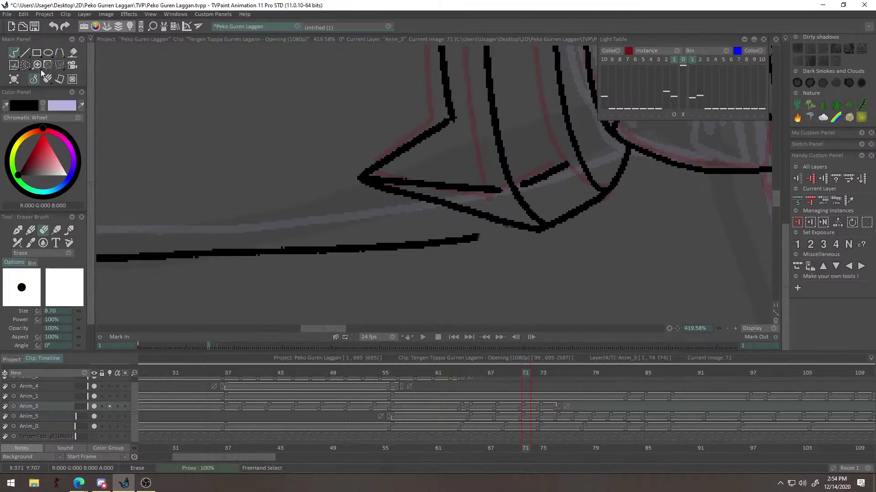
Redraw the right end of the barrel section's lower edge so it runs into the cuff's bottom corner.
key(e)
alt+right_click(489, 213)
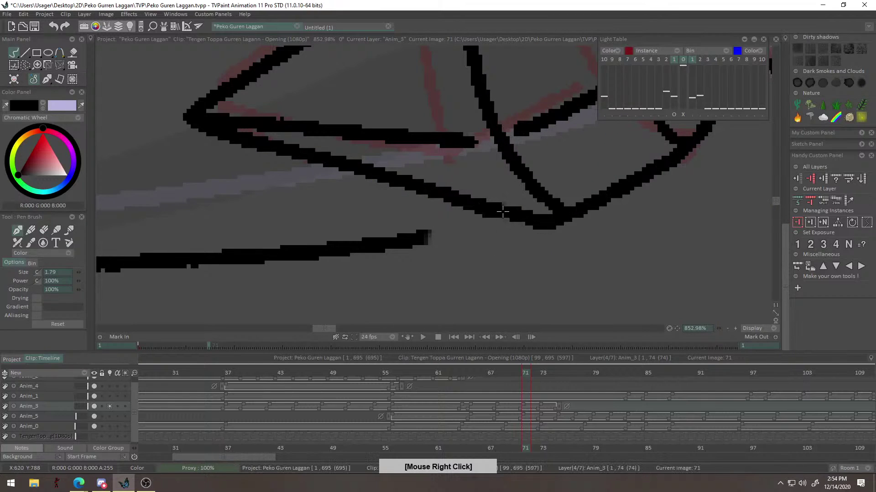
alt+drag(530, 264, 566, 290)
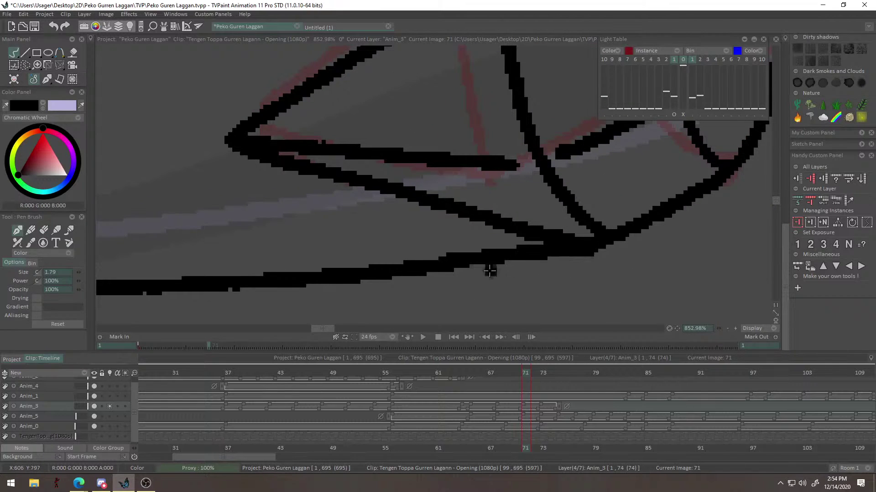
drag(423, 263, 481, 260)
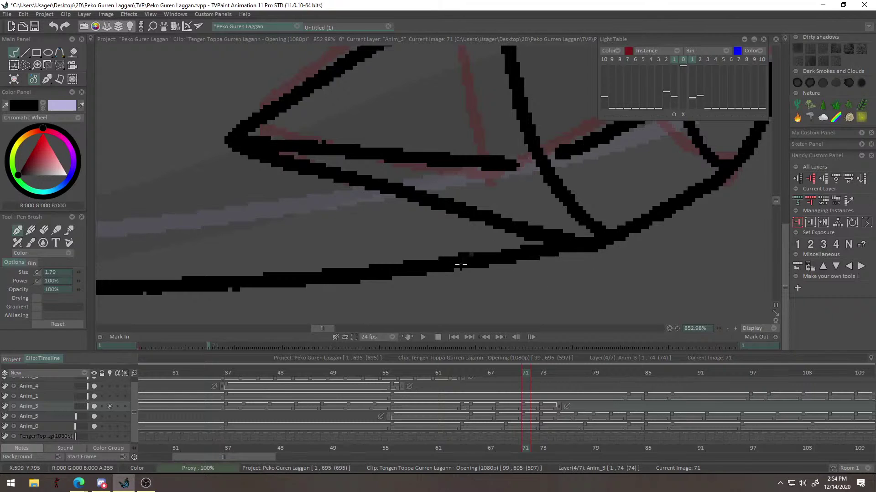
drag(579, 254, 433, 266)
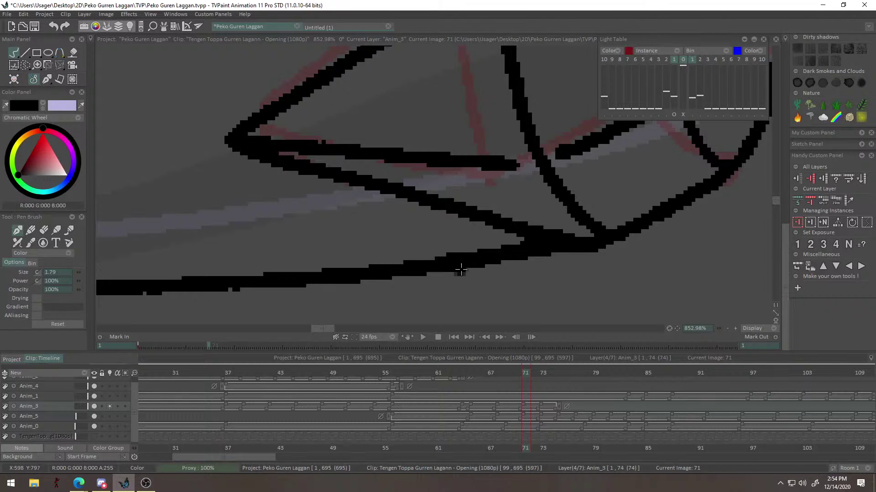
alt+drag(558, 261, 454, 276)
mouse_move(542, 273)
alt+mouse_down()
mouse_move(502, 283)
mouse_move(548, 277)
alt+mouse_up()
Make a freehand selection around the entire inked left half, including the ear, head and arm.
scroll(548, 276, down, 6)
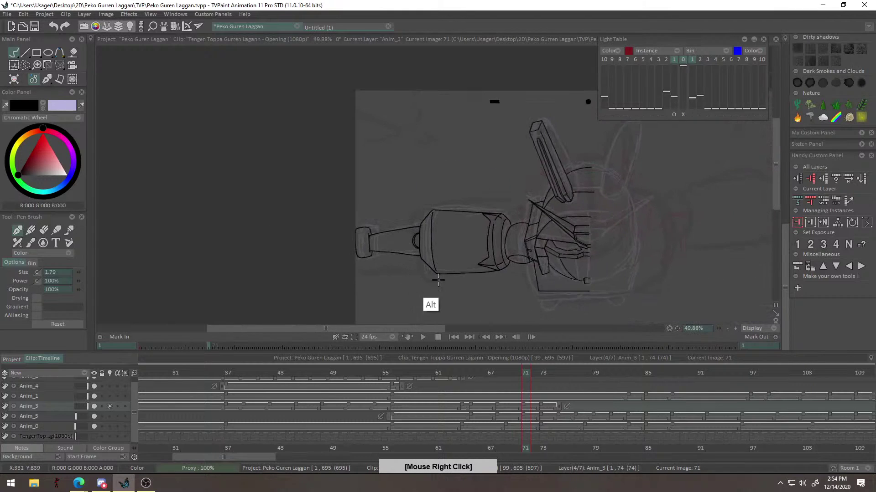
scroll(505, 269, up, 4)
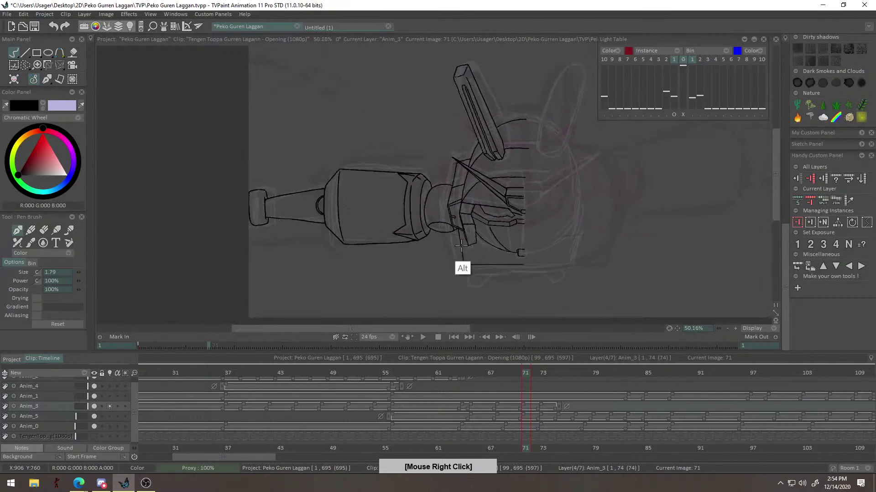
scroll(450, 220, up, 2)
scroll(424, 192, down, 5)
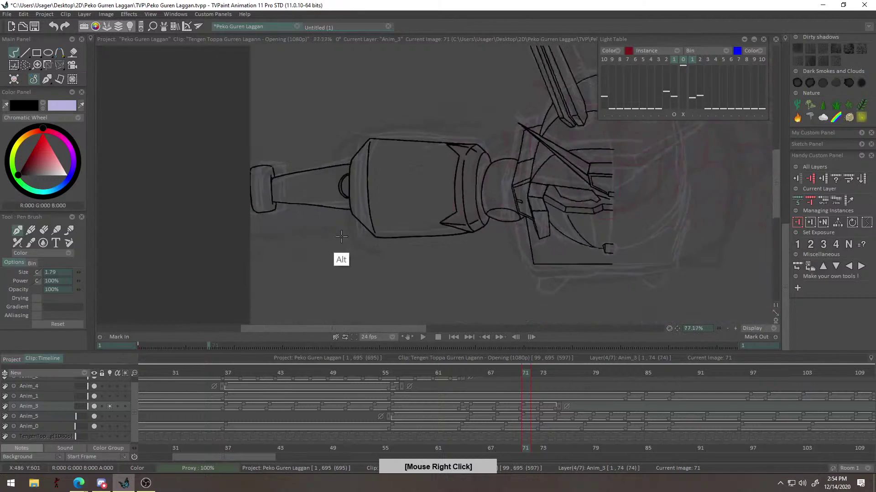
scroll(429, 189, down, 2)
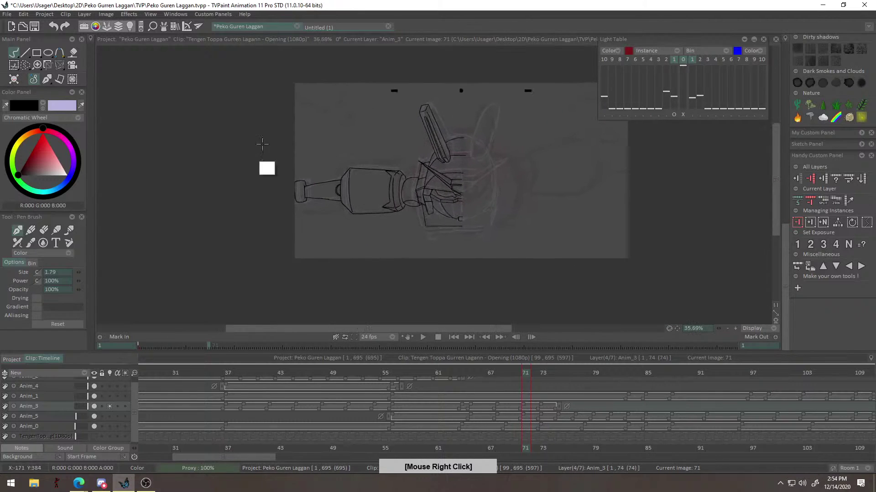
click(26, 66)
scroll(445, 130, up, 3)
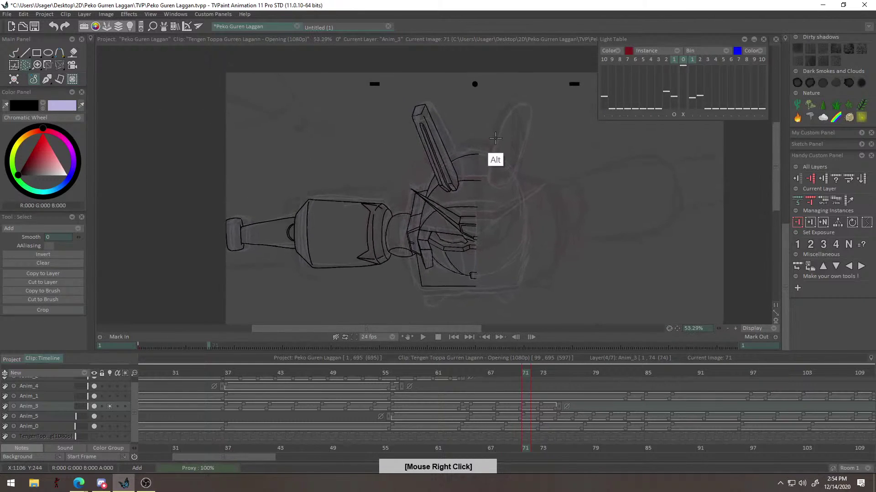
mouse_move(380, 112)
mouse_down()
mouse_move(499, 170)
mouse_move(462, 326)
mouse_up()
drag(385, 111, 493, 111)
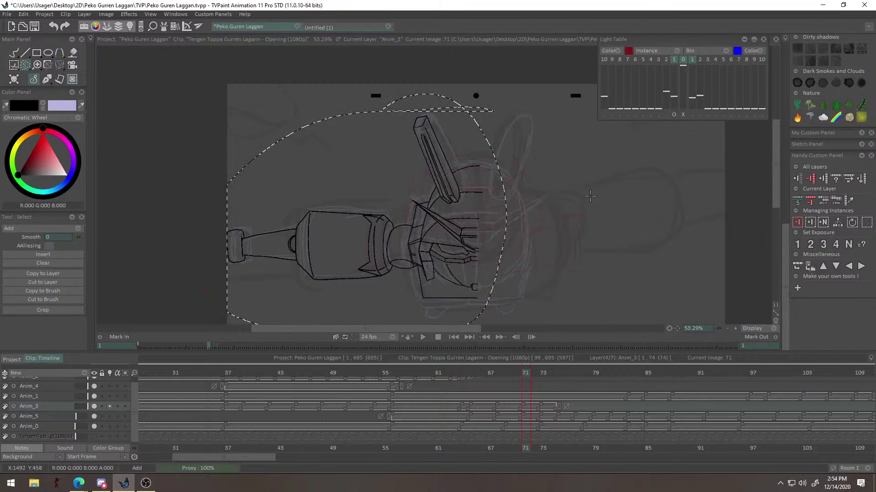
drag(550, 245, 539, 186)
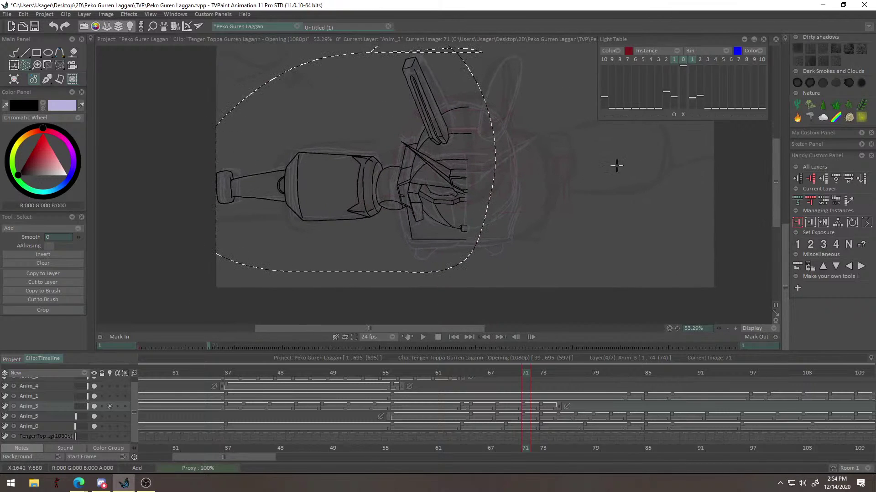
Copy the selected line art to a custom brush and flip the brush horizontally.
click(59, 292)
click(75, 272)
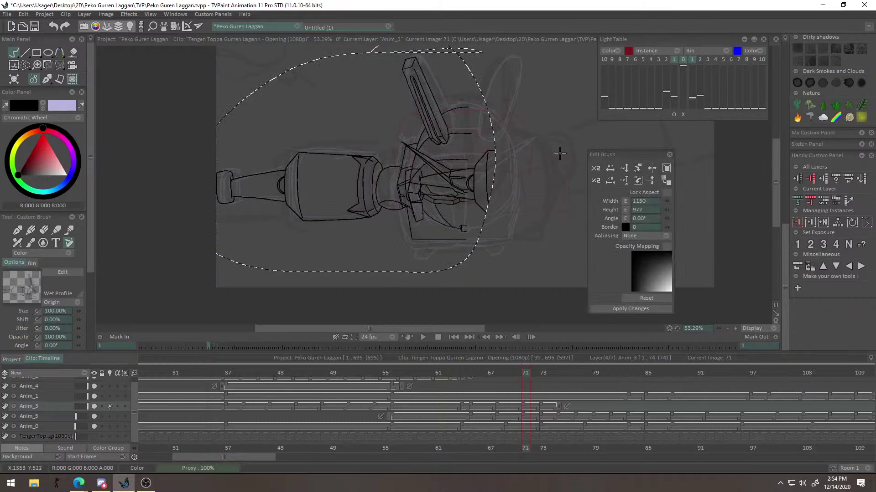
click(652, 168)
click(633, 309)
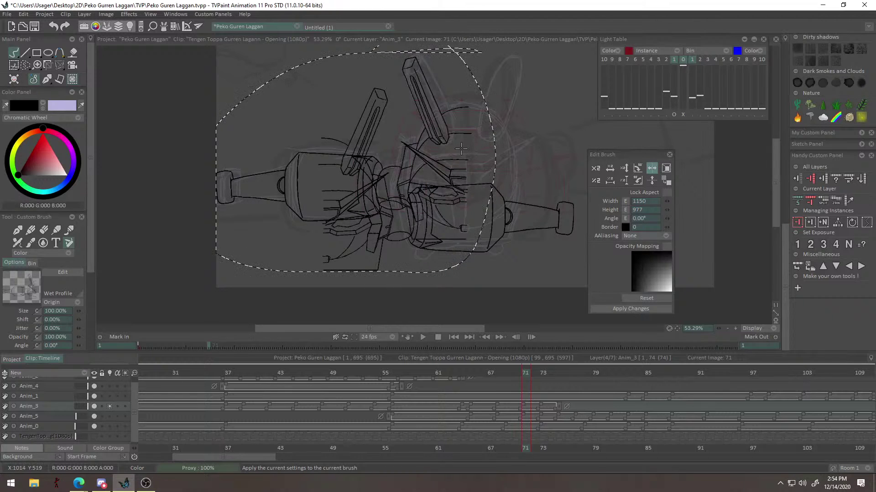
mouse_move(486, 176)
mouse_down()
mouse_move(392, 197)
mouse_move(504, 182)
mouse_up()
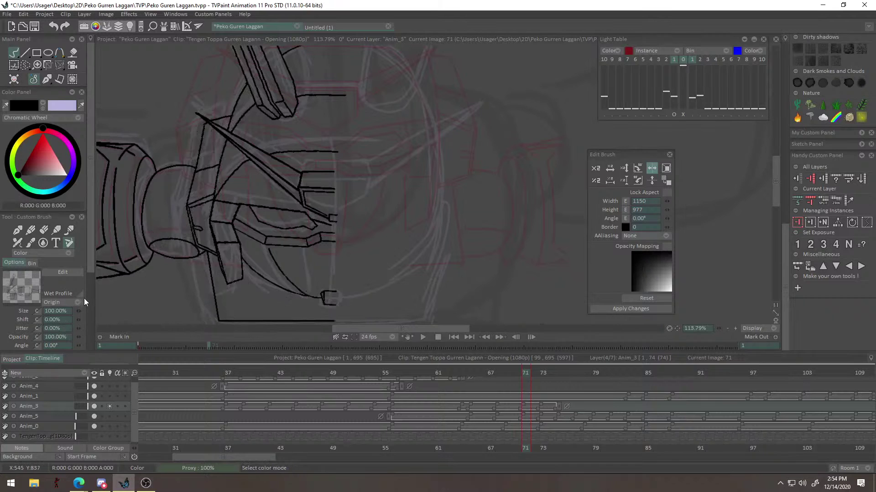
Try the custom brush's handle at Top Left and check how the flipped half lines up with the original.
scroll(92, 265, down, 3)
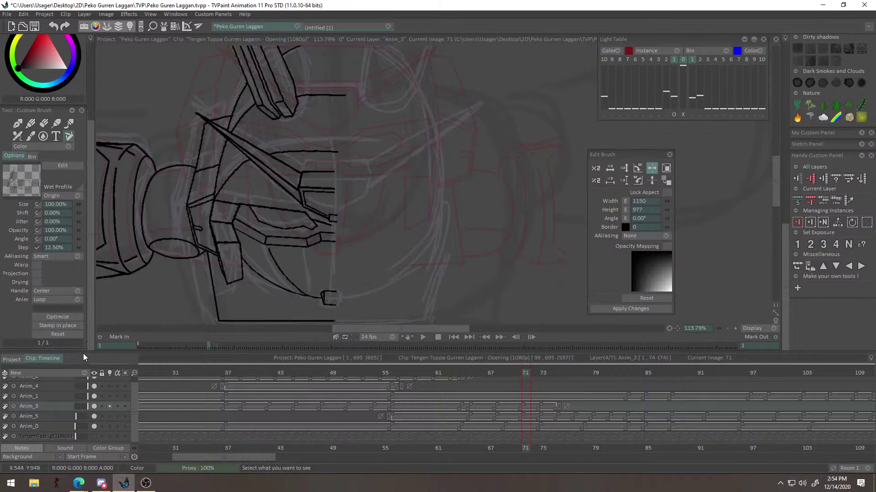
click(78, 291)
click(108, 300)
drag(366, 100, 363, 150)
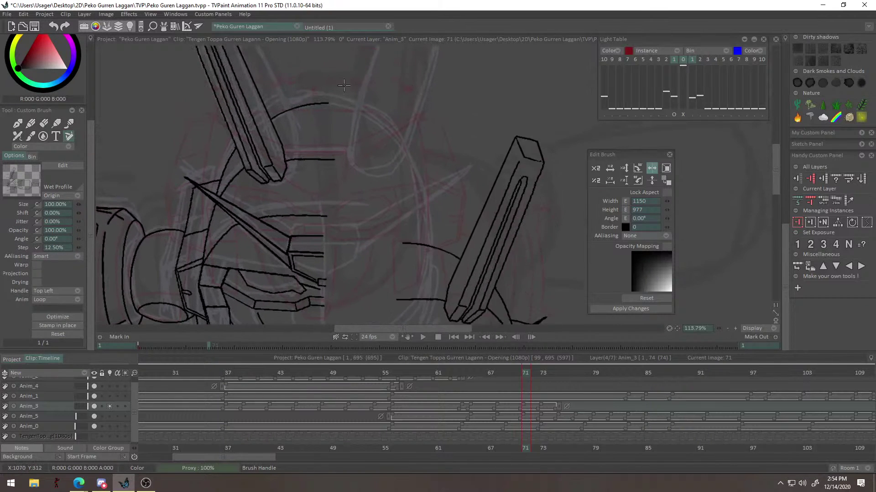
alt+right_click(306, 214)
scroll(306, 213, down, 3)
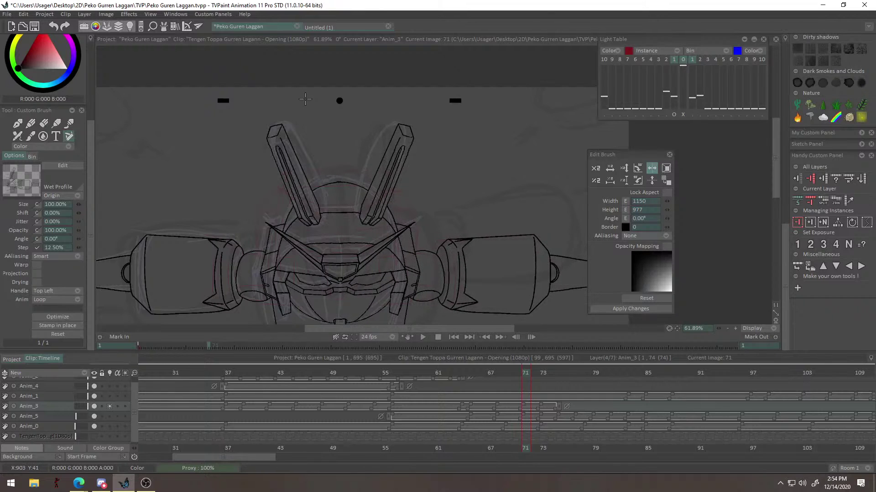
scroll(307, 123, up, 4)
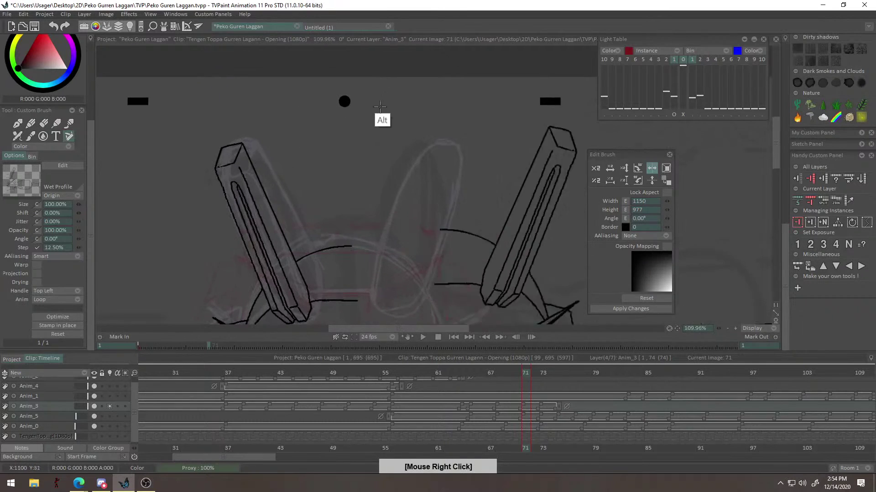
Try a Custom handle point for the flipped brush near the head's centre line.
click(78, 291)
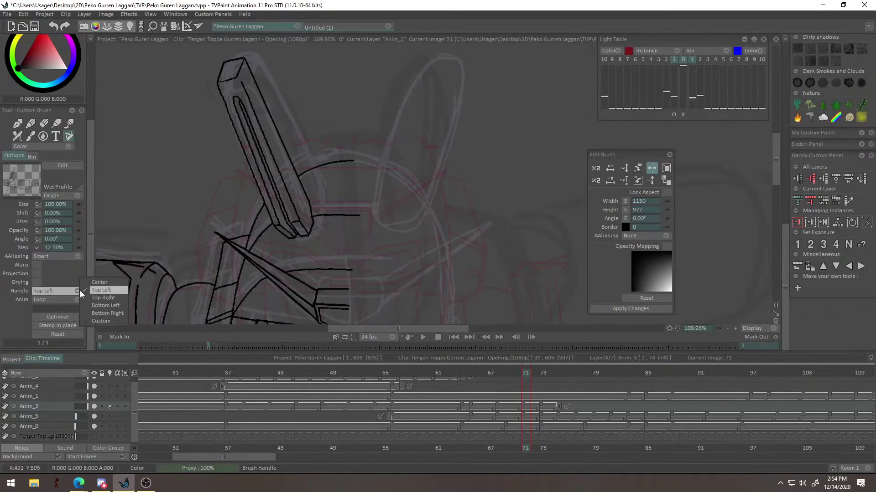
click(114, 321)
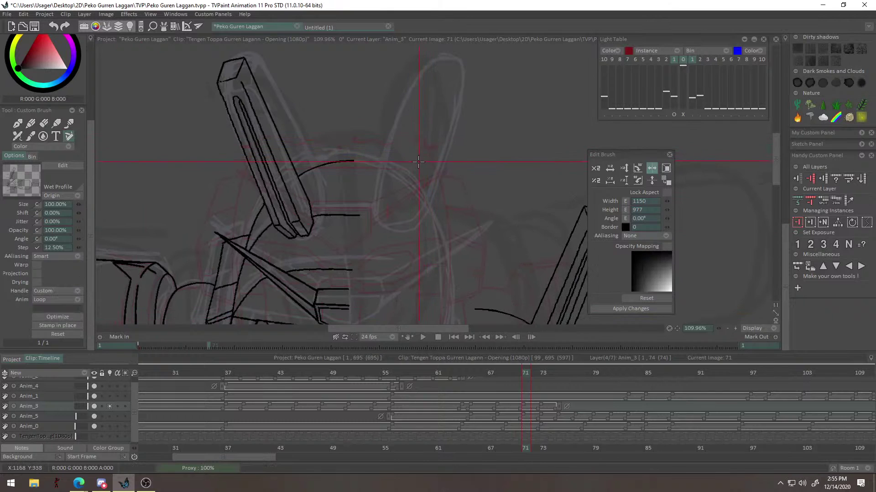
drag(412, 185, 366, 99)
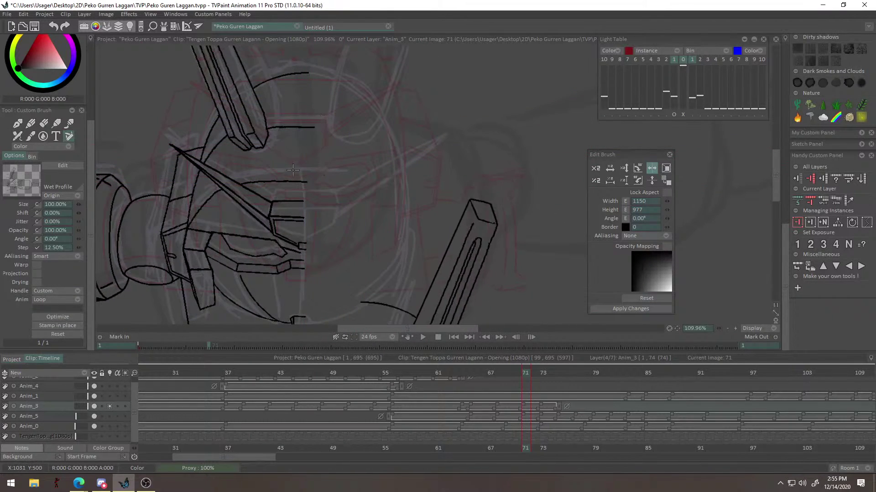
Set the brush handle to Center, stamp the flipped half against the centre line, and return to the Pen Brush.
click(80, 296)
click(108, 262)
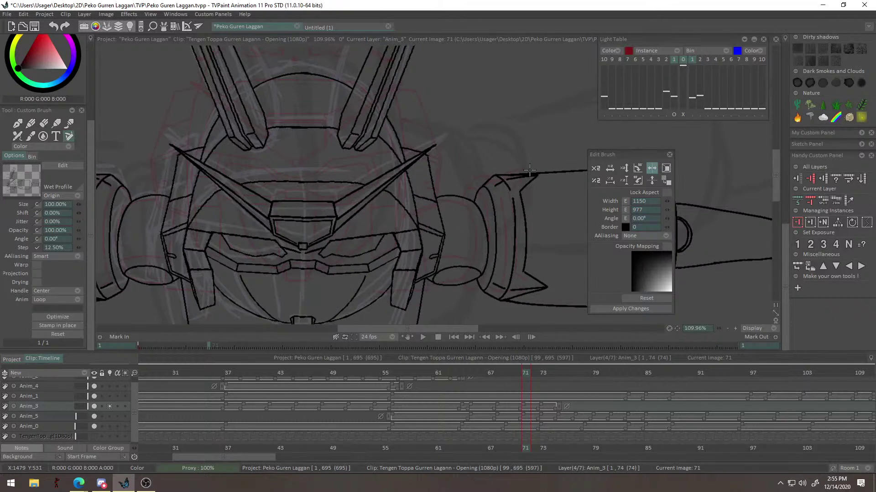
click(530, 170)
key(b)
scroll(369, 247, up, 7)
drag(455, 165, 498, 236)
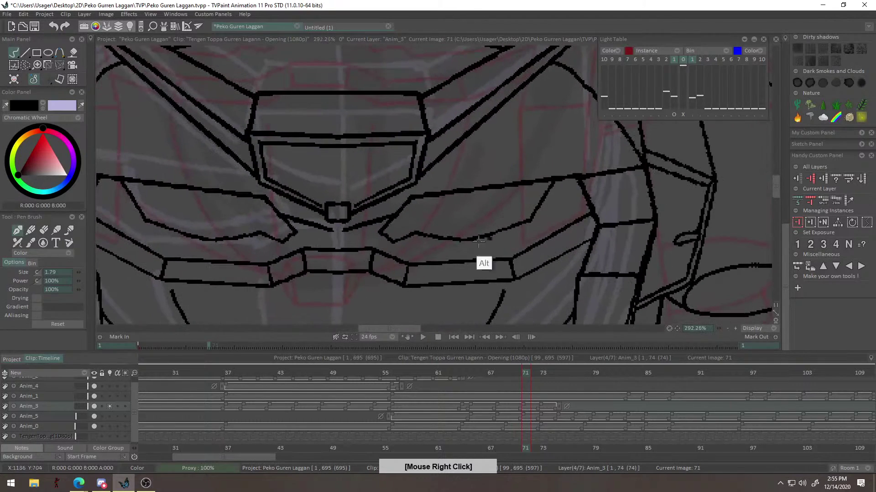
Ink the stepped line below the chin plate of the mecha head, joining its lower-left and lower-right corners.
scroll(342, 232, up, 5)
key(alt)
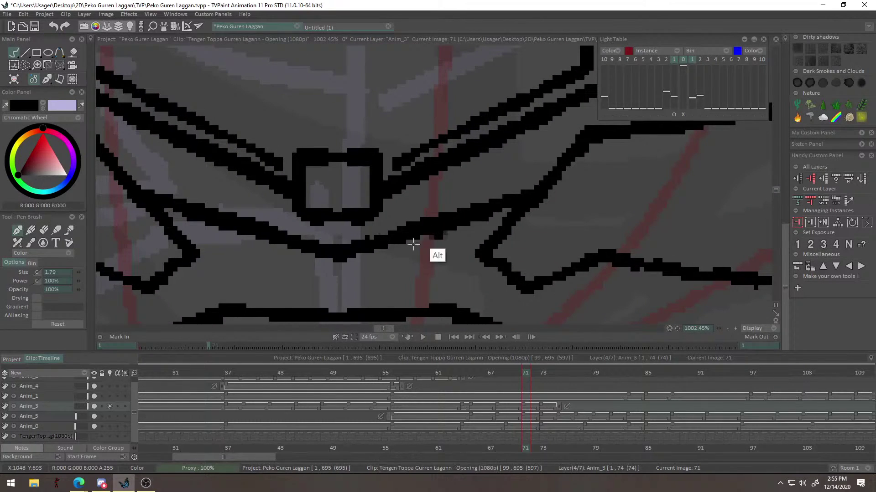
scroll(440, 274, down, 15)
scroll(442, 281, up, 5)
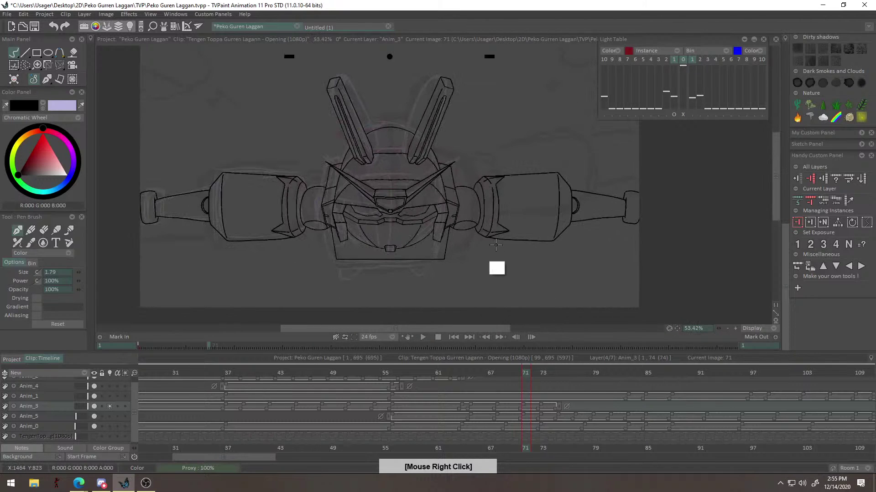
scroll(475, 259, up, 4)
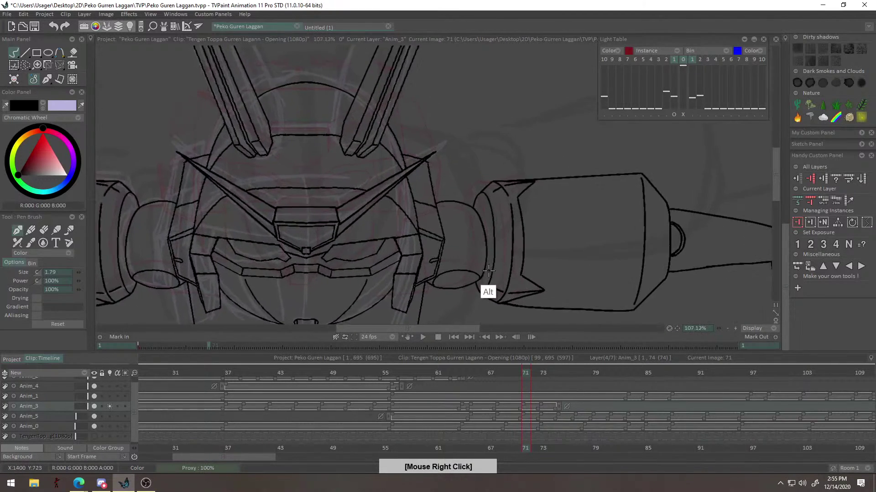
drag(497, 210, 538, 225)
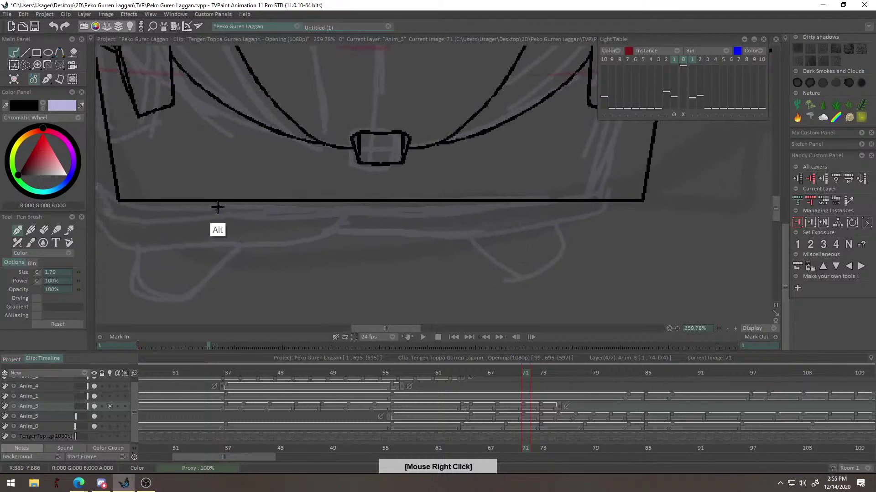
drag(217, 207, 344, 194)
key(ctrl+z)
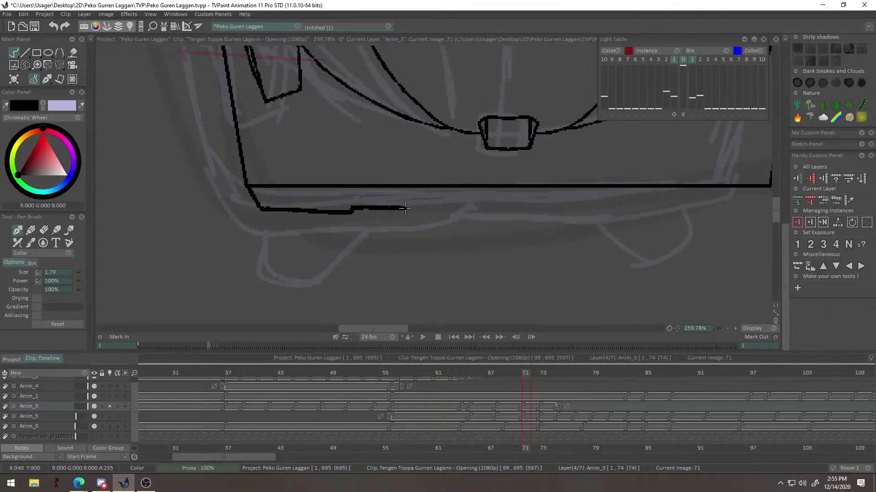
key(ctrl+z)
mouse_move(455, 209)
mouse_down()
mouse_move(361, 240)
mouse_move(429, 243)
mouse_move(468, 264)
mouse_move(360, 268)
mouse_move(621, 257)
mouse_up()
key(ctrl+z)
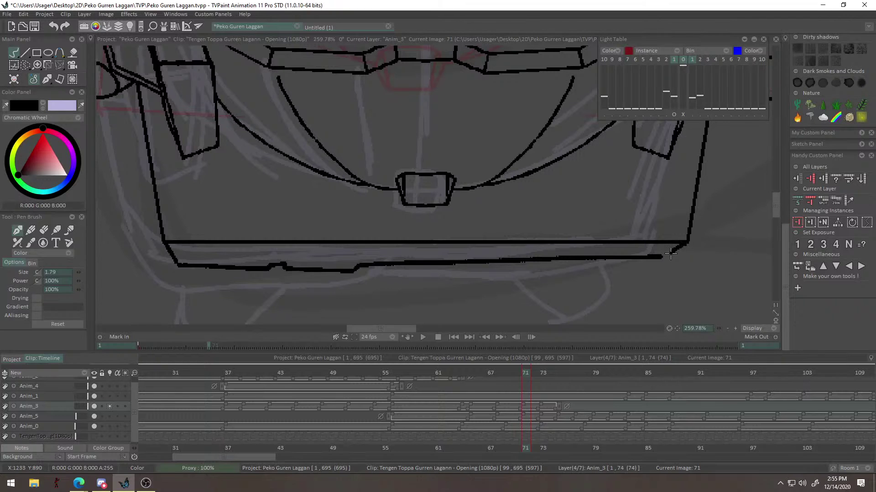
drag(630, 270, 577, 269)
drag(432, 256, 451, 246)
Ink the left section of the lower band beneath the chin plate and the slanted sides of its centre gap.
drag(190, 217, 390, 220)
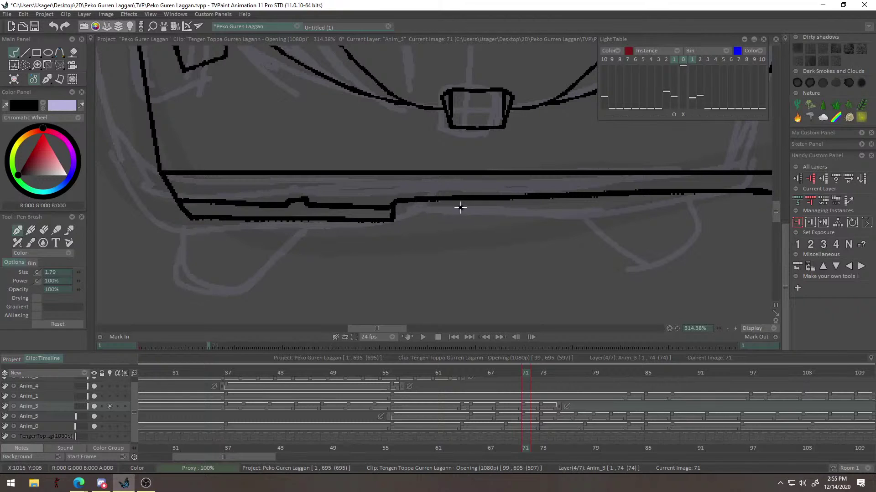
drag(528, 198, 397, 239)
key(ctrl+z)
key(ctrl+z)
key(ctrl+z)
mouse_move(552, 236)
mouse_down()
mouse_move(488, 259)
mouse_move(400, 249)
mouse_move(386, 260)
mouse_up()
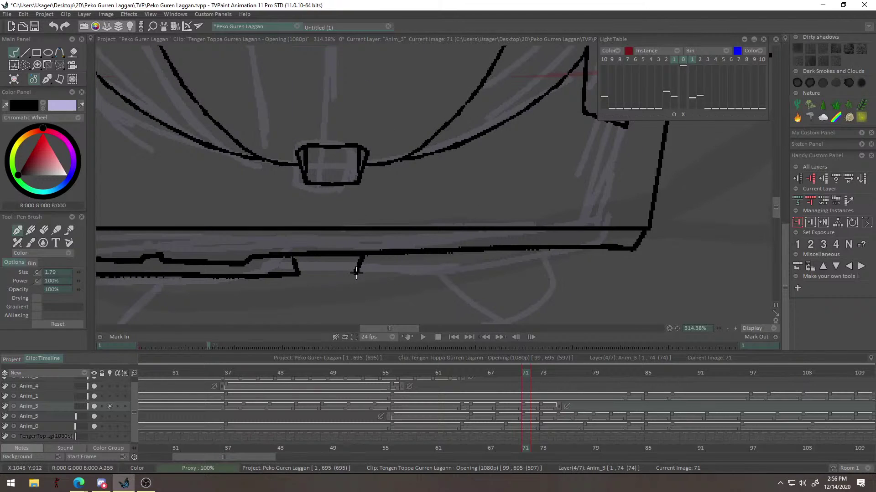
Ink the right section of the lower band and close the trapezoid at its centre.
drag(369, 295, 400, 286)
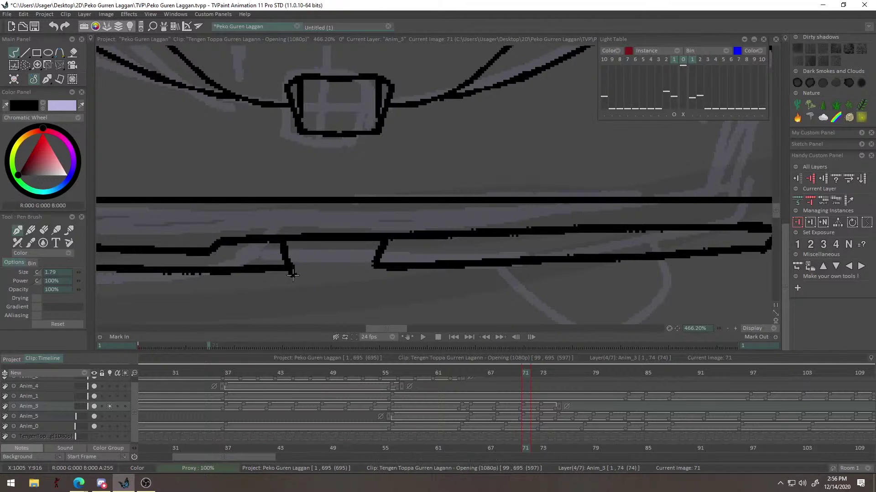
drag(403, 257, 245, 332)
drag(401, 277, 524, 257)
drag(308, 250, 422, 247)
Ink the outlines of the left and right angled tabs hanging below the lower band.
drag(237, 213, 235, 245)
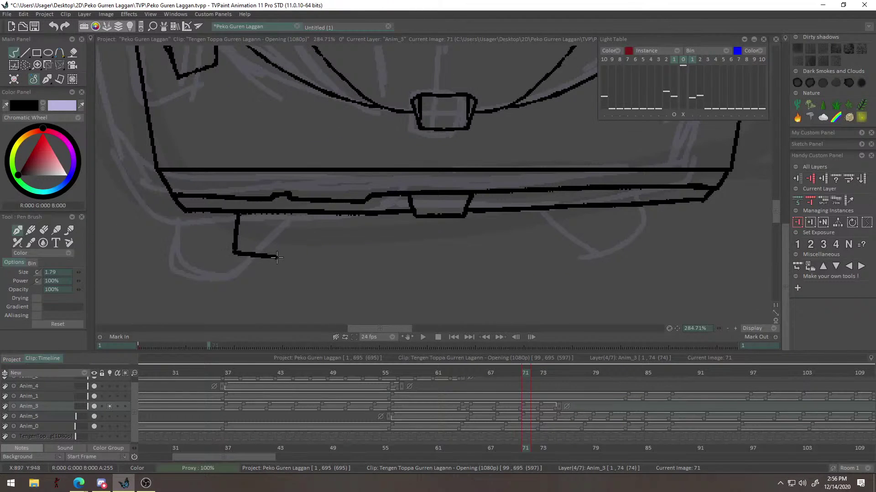
drag(539, 218, 506, 233)
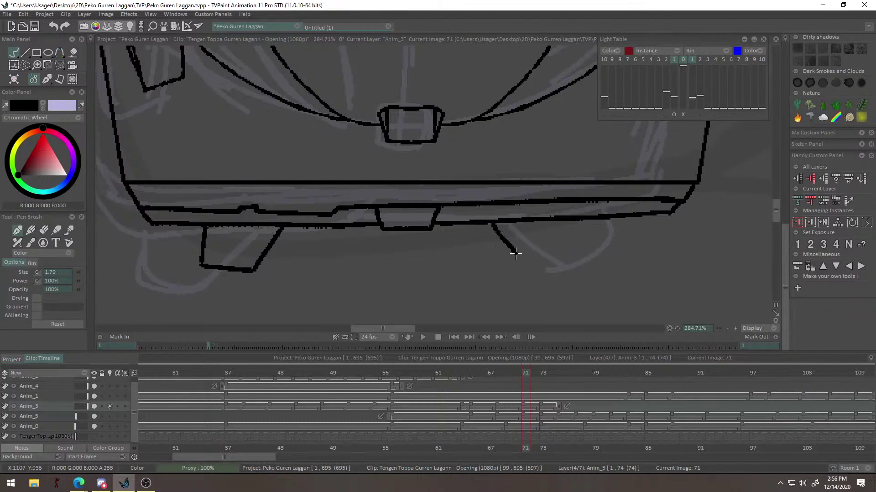
scroll(583, 223, down, 4)
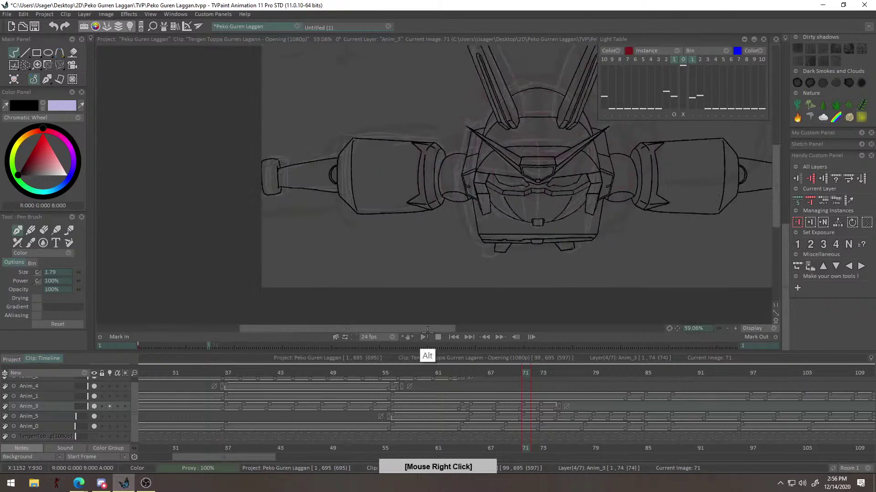
scroll(569, 273, up, 4)
key(ctrl+z)
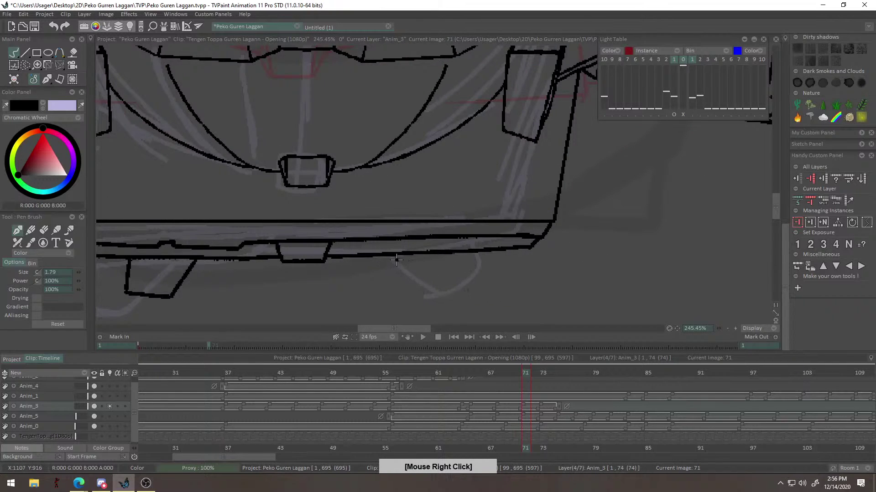
drag(388, 257, 415, 283)
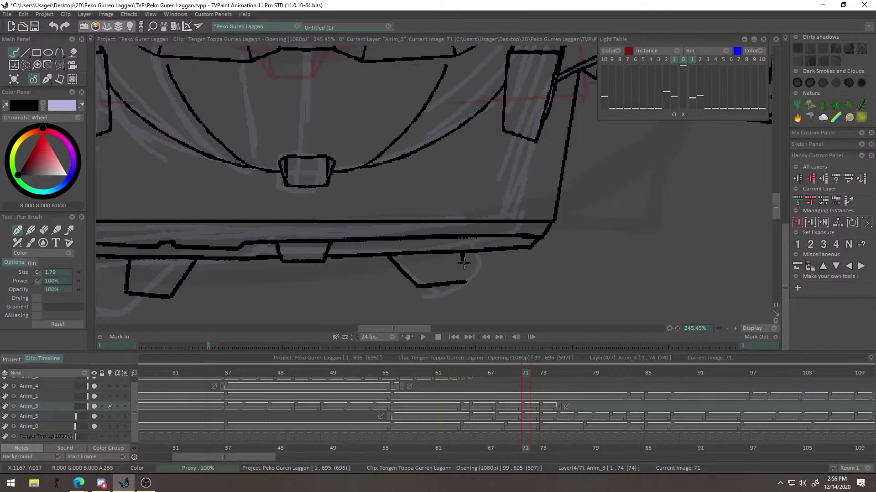
Finish the right tab's outline below the lower band and ink a smaller inner outline inside it.
scroll(464, 258, up, 2)
mouse_move(445, 264)
mouse_down()
mouse_move(384, 266)
mouse_move(398, 282)
mouse_move(444, 271)
mouse_move(459, 290)
mouse_move(396, 299)
mouse_up()
scroll(447, 290, up, 2)
mouse_move(461, 291)
mouse_down()
mouse_move(474, 269)
mouse_move(397, 297)
mouse_up()
key(ctrl+z)
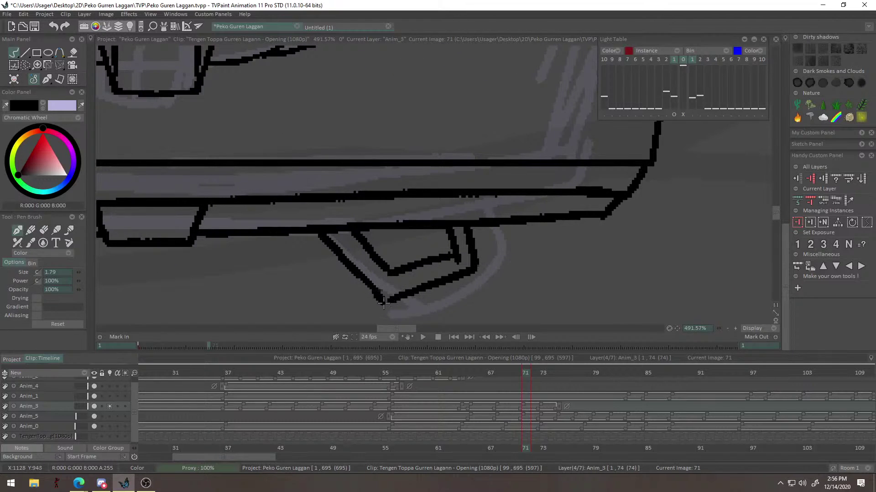
Redraw the bottom edge of the left tab and ink a matching inner outline inside it.
drag(597, 260, 486, 289)
drag(347, 272, 418, 287)
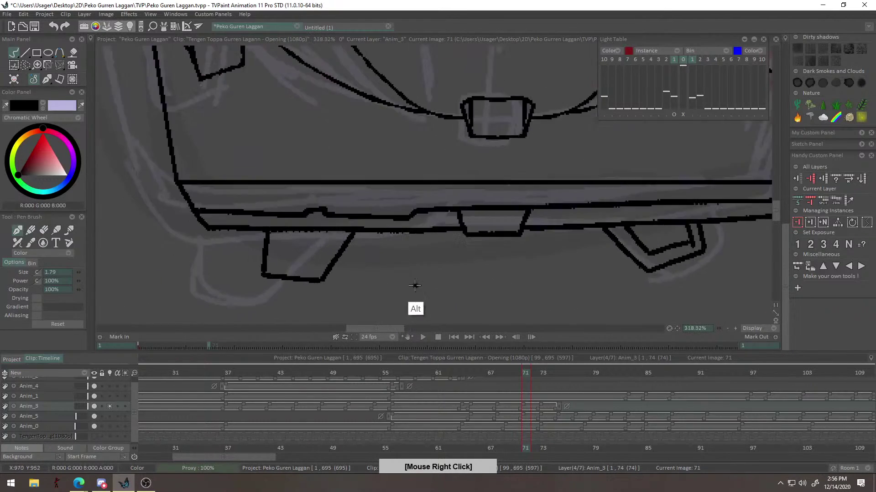
mouse_move(266, 274)
mouse_down()
mouse_move(313, 289)
mouse_move(311, 275)
mouse_move(264, 267)
mouse_up()
key(b)
key(ctrl+z)
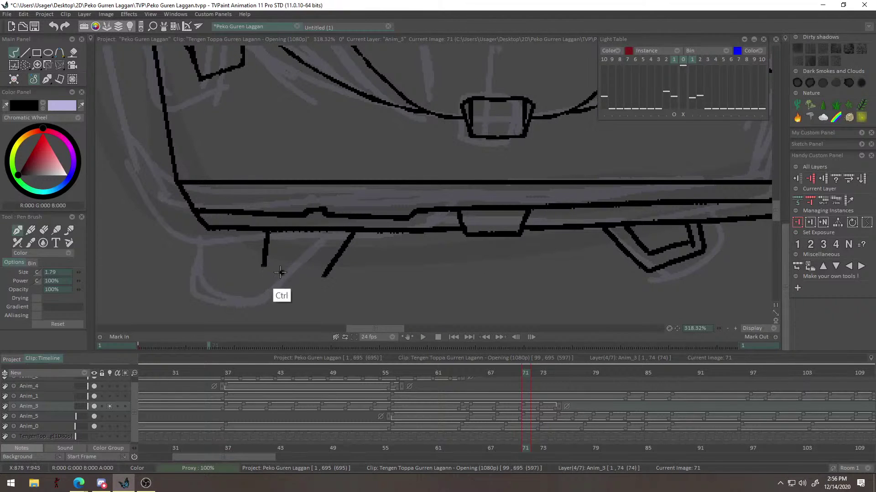
scroll(313, 275, up, 3)
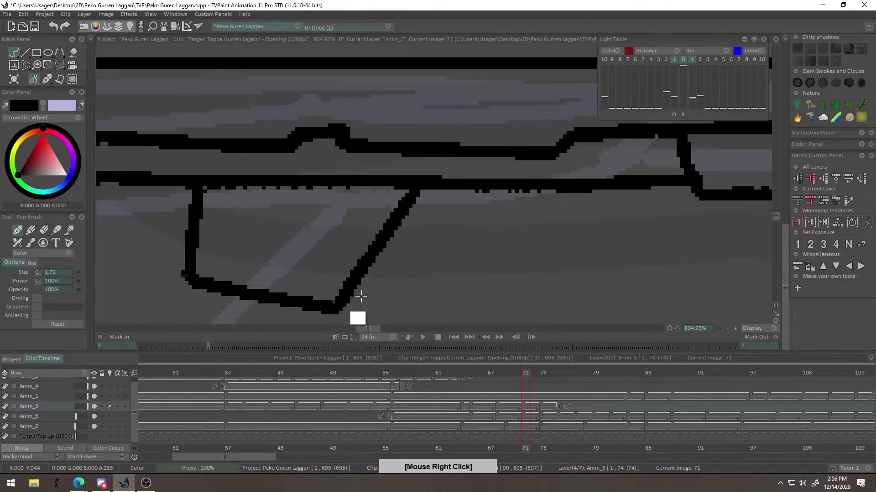
mouse_move(251, 257)
mouse_down()
mouse_move(342, 274)
mouse_move(395, 194)
mouse_up()
drag(255, 254, 267, 193)
alt+right_click(280, 201)
alt+right_click(246, 196)
alt+right_click(354, 239)
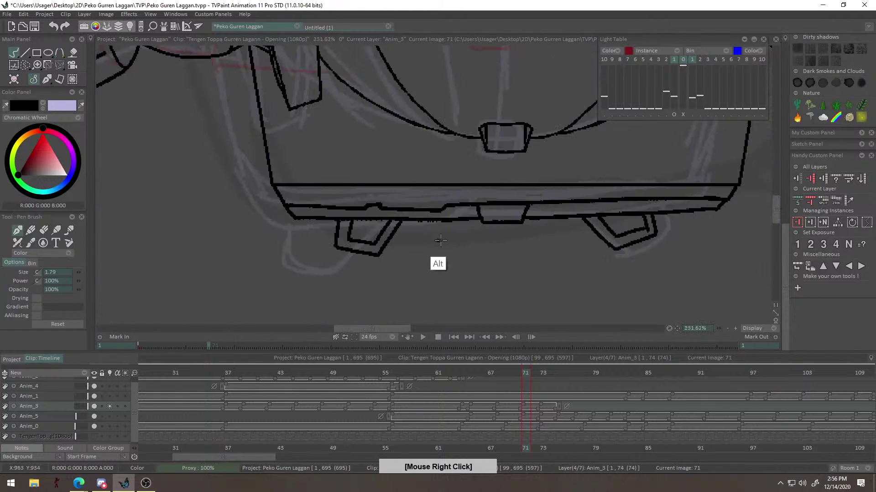
Play back the clip from around frame 59 to review the inked head, and return to frame 71.
scroll(428, 242, down, 6)
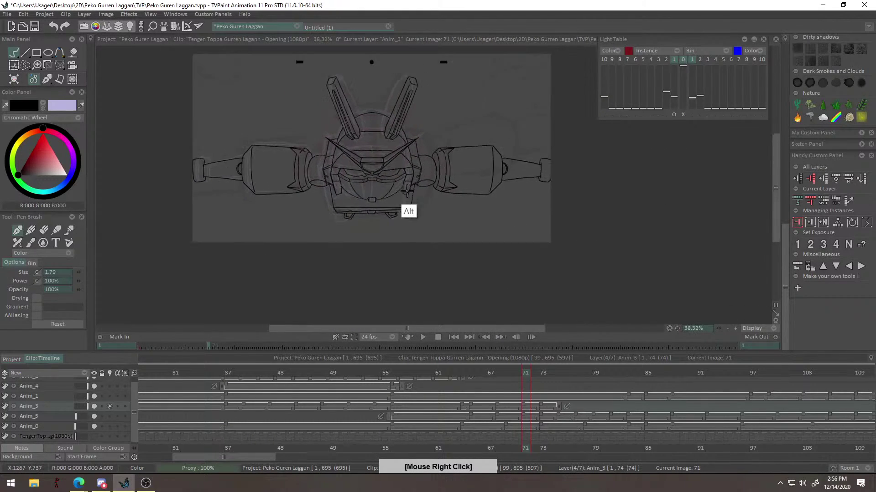
scroll(415, 182, down, 2)
drag(416, 179, 411, 201)
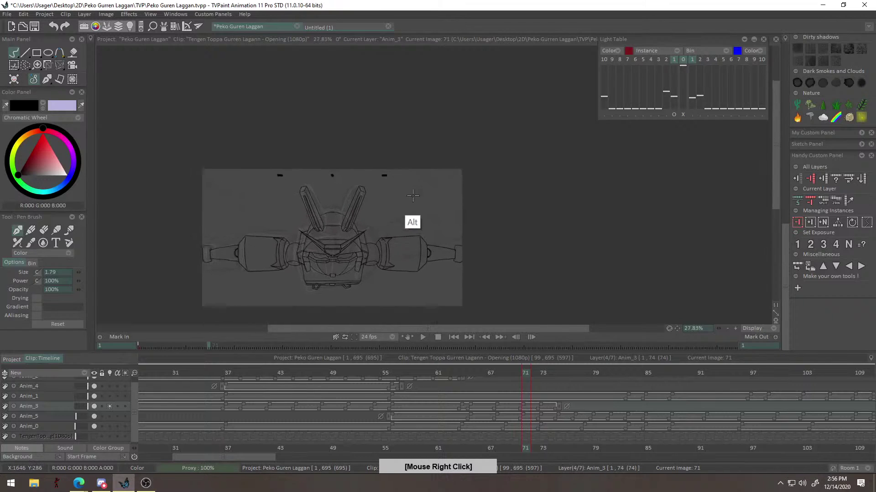
scroll(412, 202, up, 3)
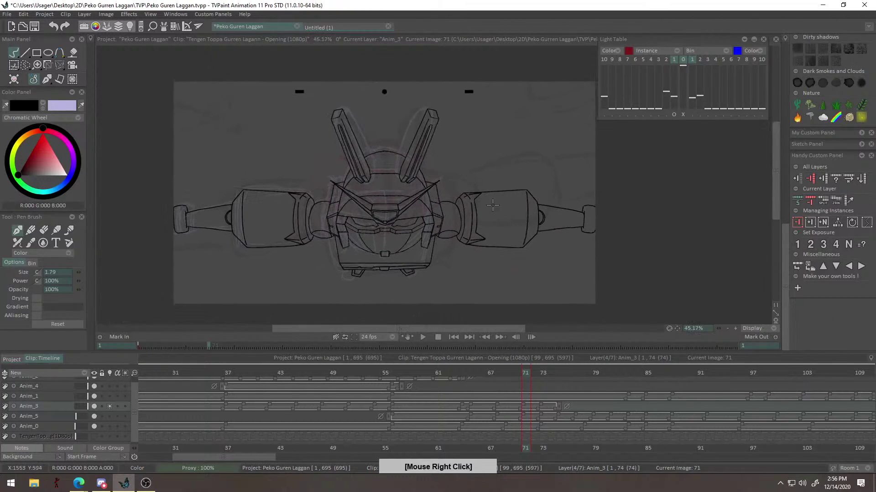
mouse_move(524, 373)
mouse_down()
mouse_move(485, 373)
mouse_move(550, 374)
mouse_move(512, 376)
mouse_move(546, 383)
mouse_move(420, 378)
mouse_up()
key(Return)
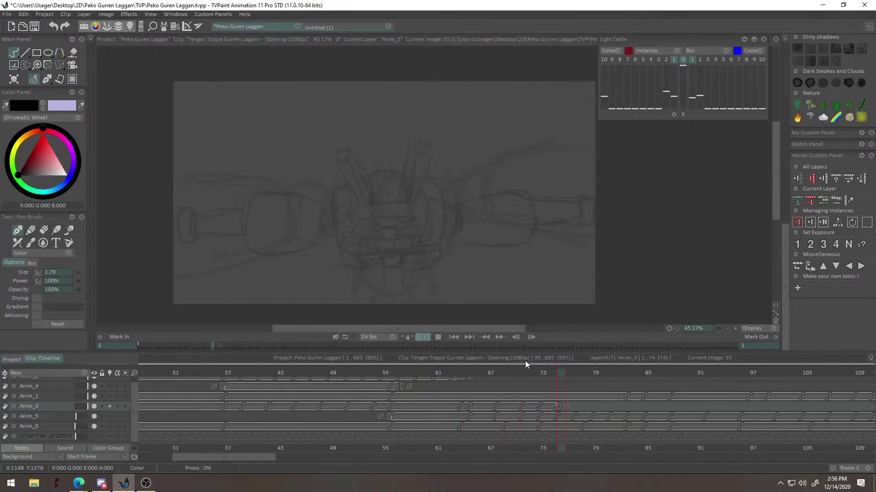
mouse_move(497, 375)
mouse_down()
mouse_move(465, 383)
mouse_move(505, 386)
mouse_up()
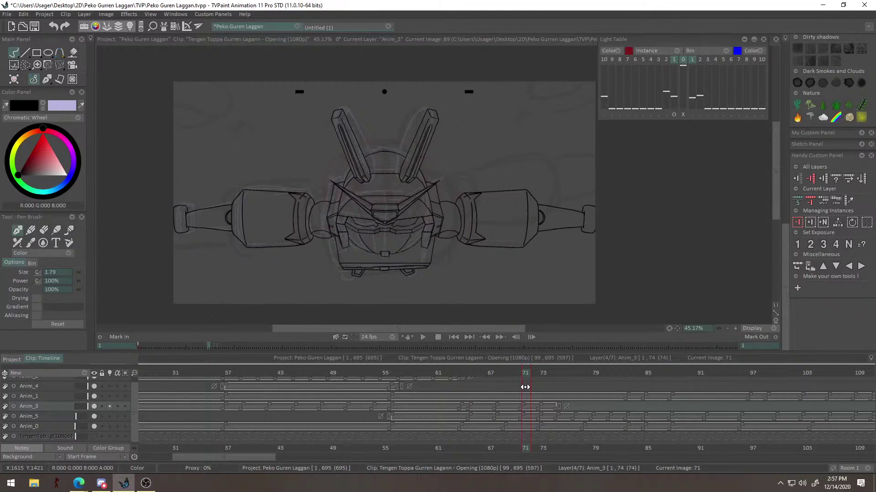
Go to frame 73 and reset the light table's position and scale offset for the previous instance.
drag(540, 388, 544, 387)
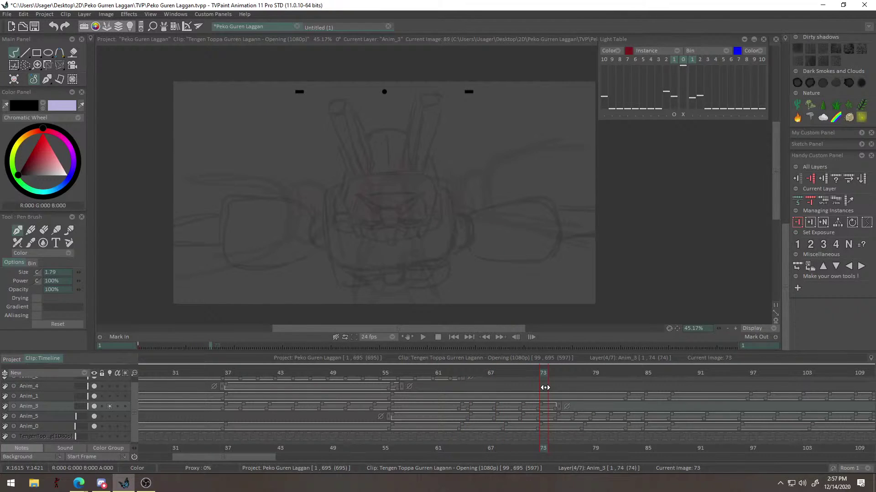
alt+right_click(508, 276)
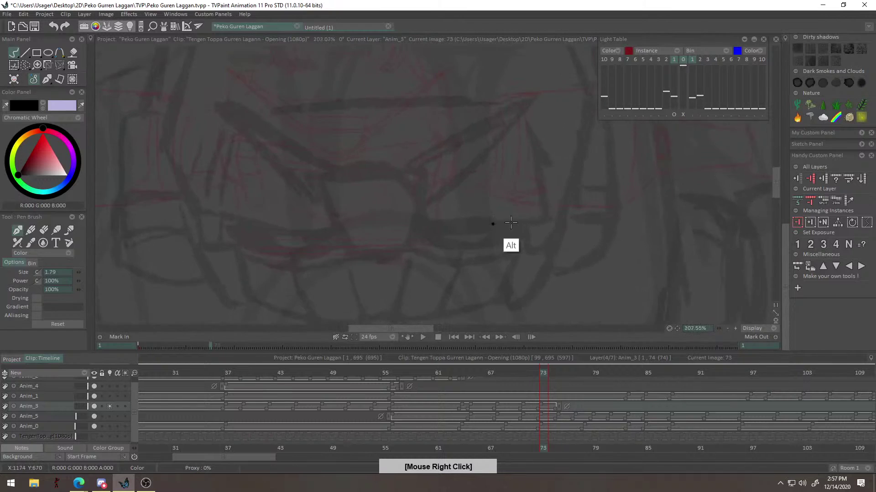
drag(511, 223, 532, 246)
drag(362, 206, 361, 238)
key(ctrl+z)
click(674, 114)
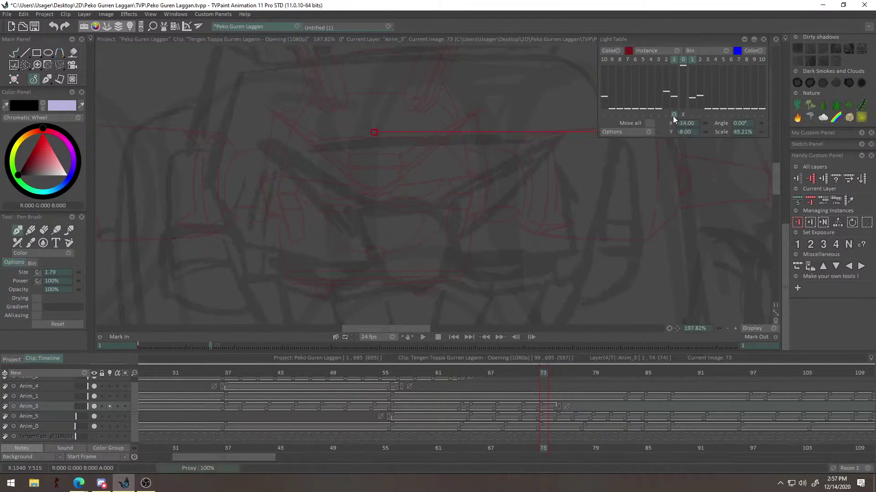
right_click(672, 121)
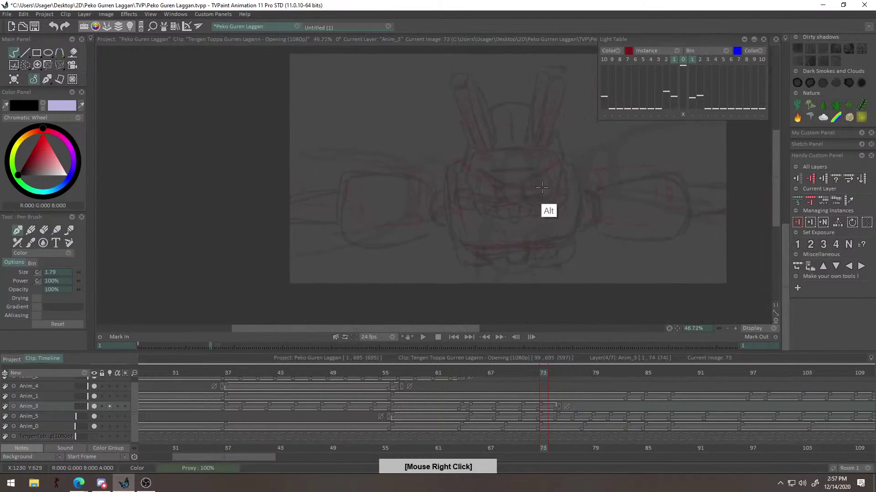
Shift the light table's previous instance to X 29, Y -32 so it lines up with the sketch.
click(674, 115)
drag(603, 266, 600, 277)
drag(503, 275, 503, 269)
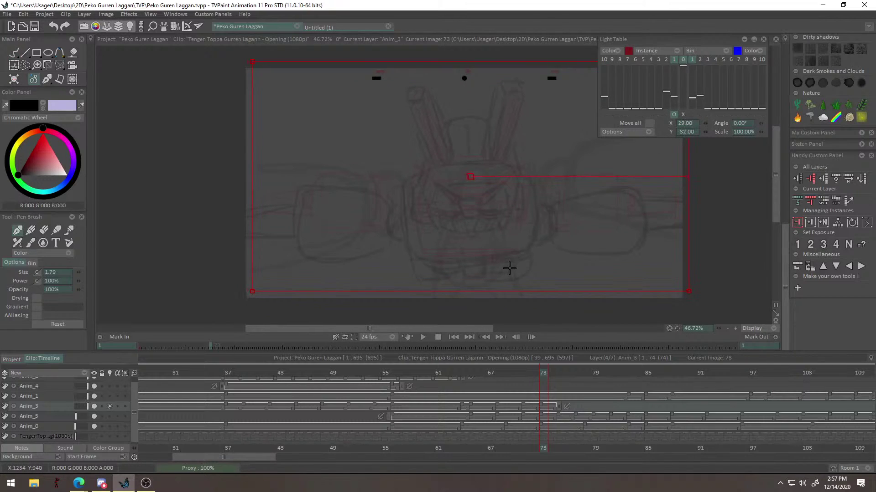
right_click(592, 243)
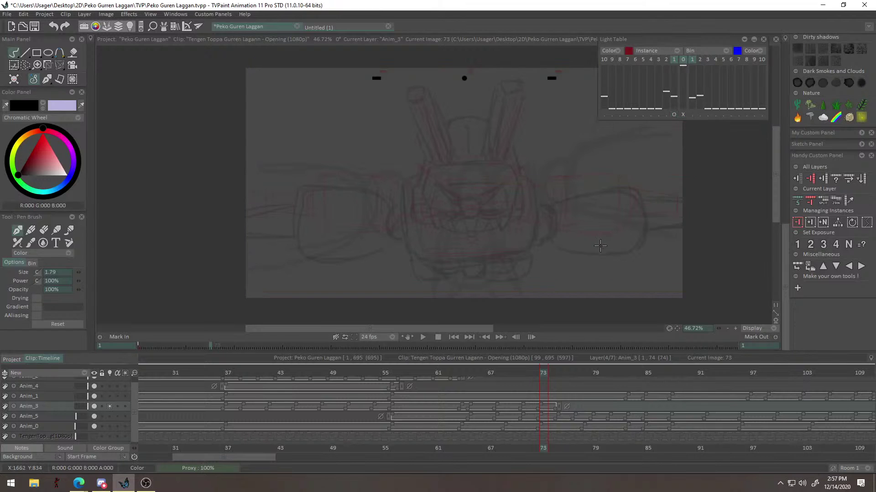
Play back the clip from around frame 55 to review the motion of the sketches.
drag(547, 375, 389, 373)
key(Return)
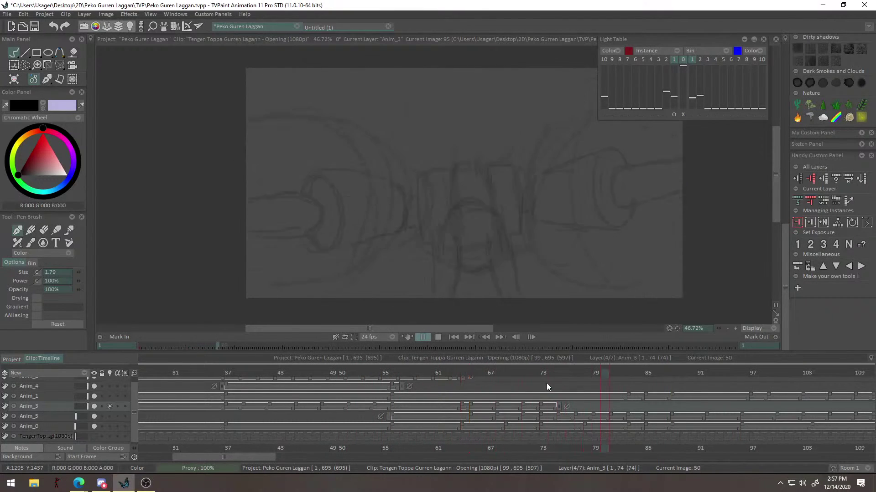
key(space)
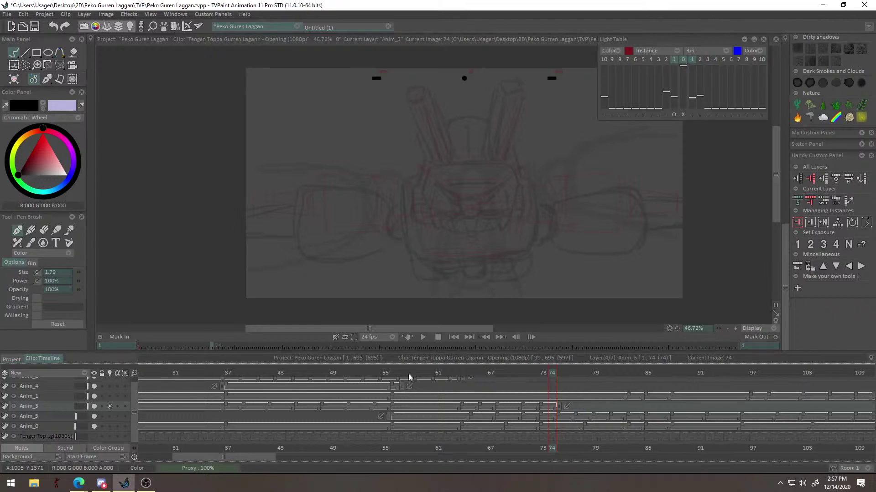
Float the timeline, dock it again, and enlarge it to show the animation layers from Anim_2 downward.
drag(474, 351, 485, 382)
double_click(471, 383)
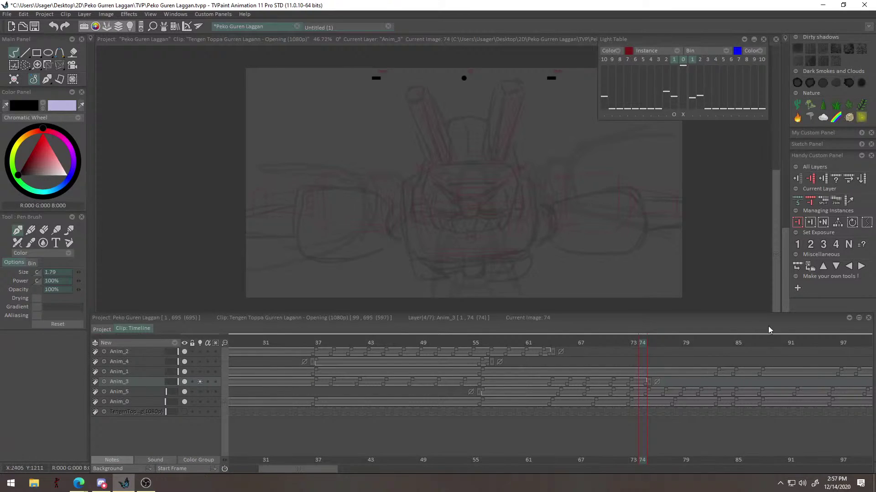
click(849, 318)
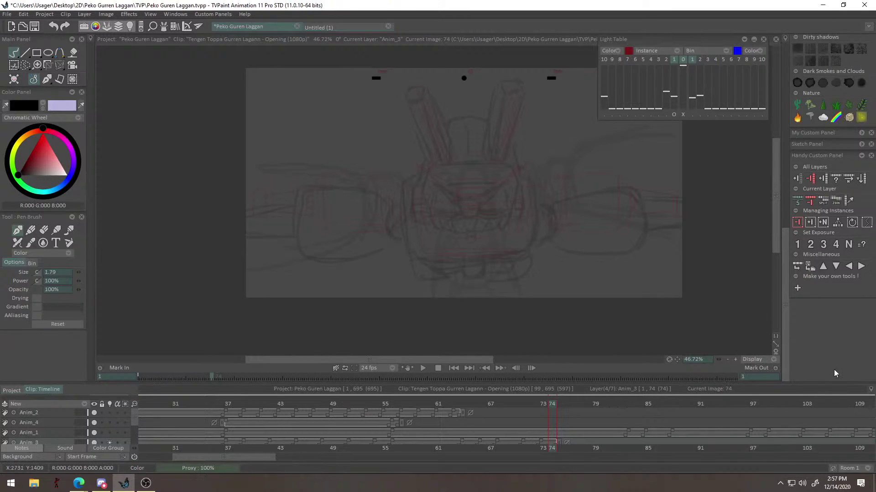
drag(838, 383, 822, 349)
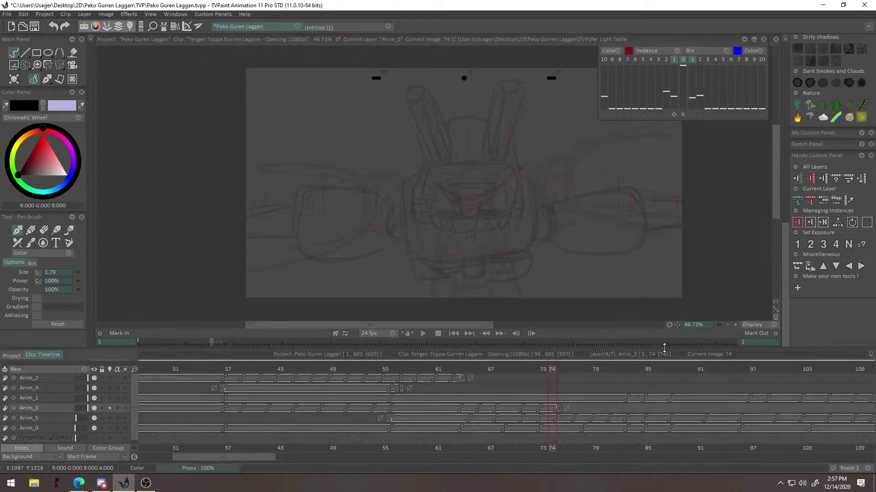
Play back the sketches from frame 56 and scrub through the frames up to frame 75.
right_click(547, 257)
drag(509, 372, 395, 384)
key(Return)
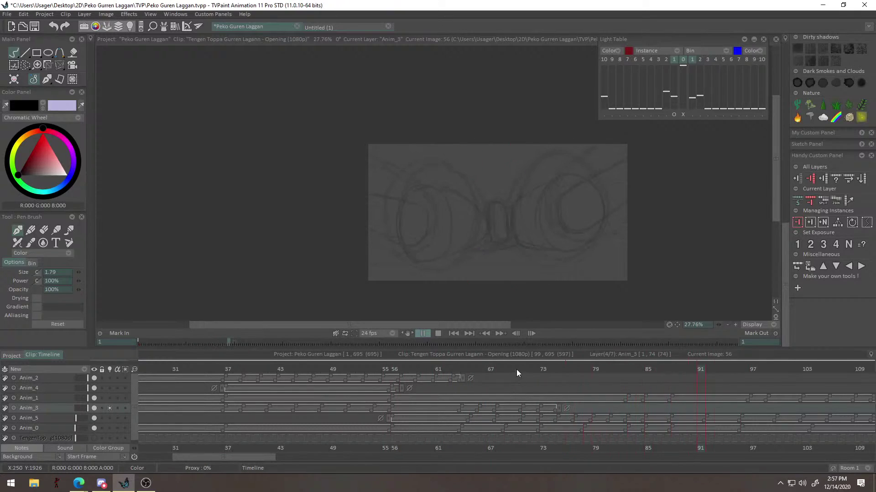
mouse_move(518, 369)
mouse_down()
mouse_move(495, 370)
mouse_move(544, 382)
mouse_up()
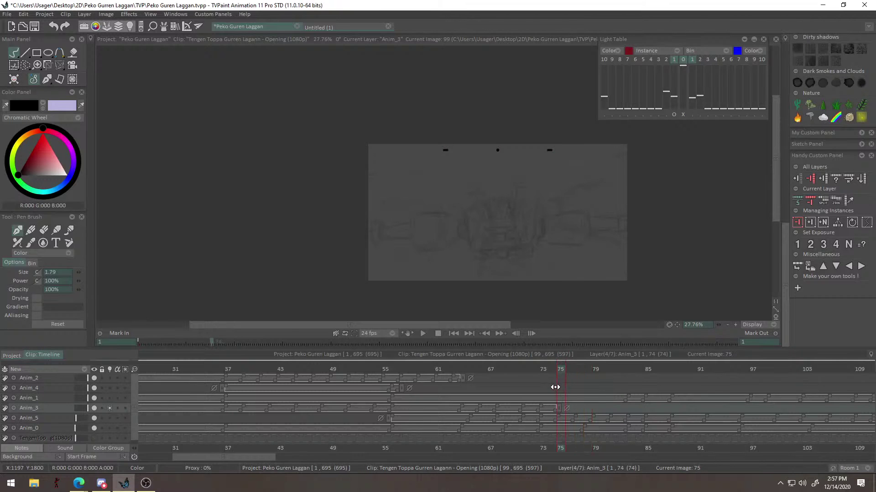
Examine the rough sketch on frame 73 against the red light table reference, up close and as a whole.
mouse_move(516, 233)
mouse_down()
mouse_move(598, 227)
mouse_move(576, 194)
mouse_move(610, 171)
mouse_move(625, 193)
mouse_up()
mouse_move(630, 157)
mouse_down()
mouse_move(583, 184)
mouse_move(580, 178)
mouse_up()
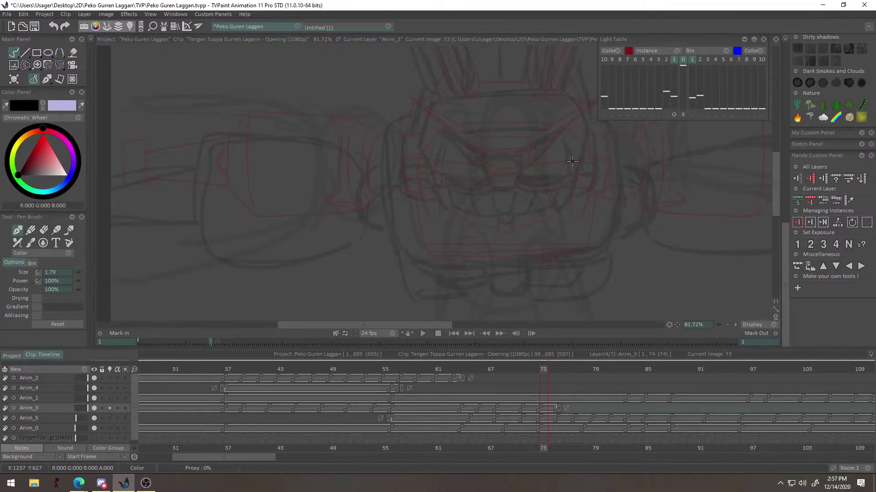
alt+right_click(517, 222)
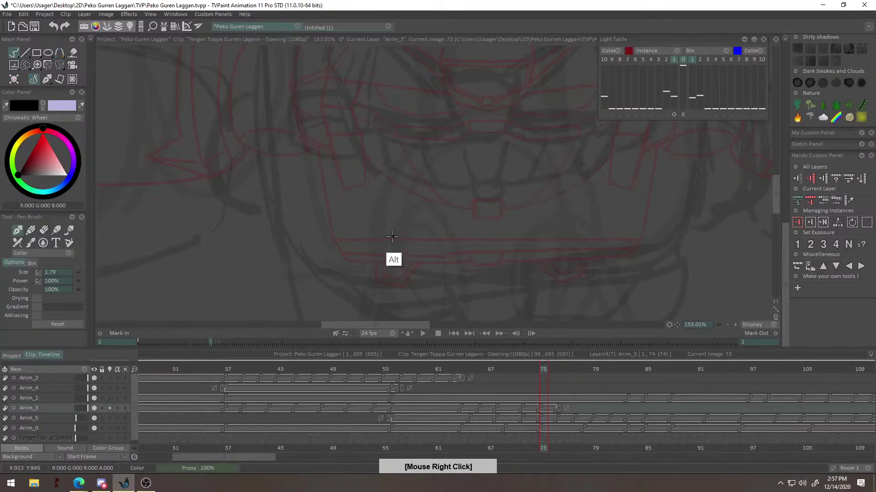
drag(395, 236, 255, 277)
drag(371, 213, 389, 219)
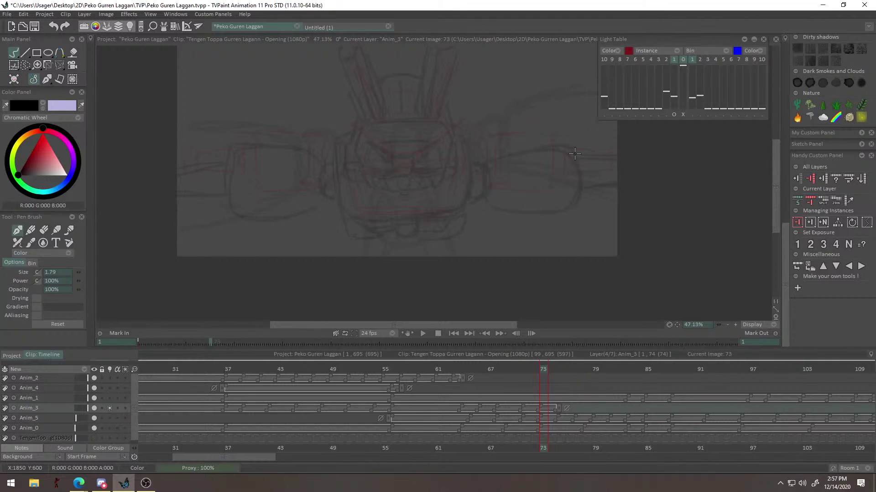
alt+right_click(518, 159)
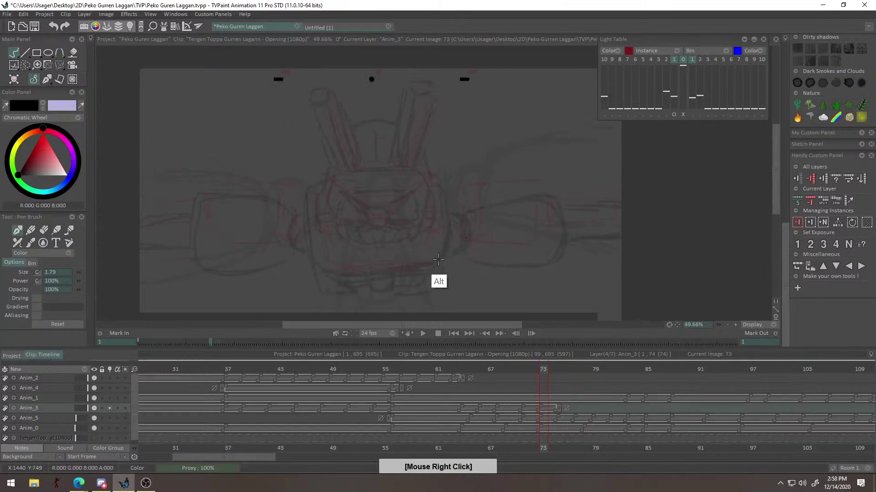
alt+right_click(478, 210)
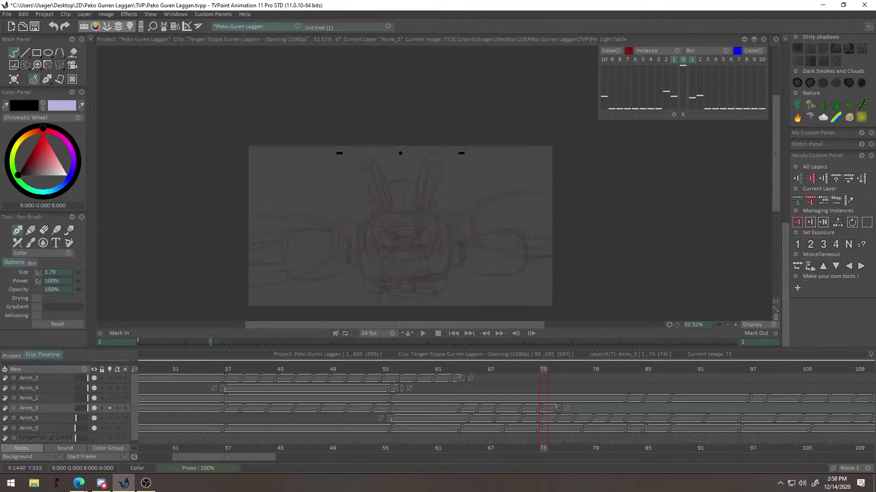
key(alt+Tab)
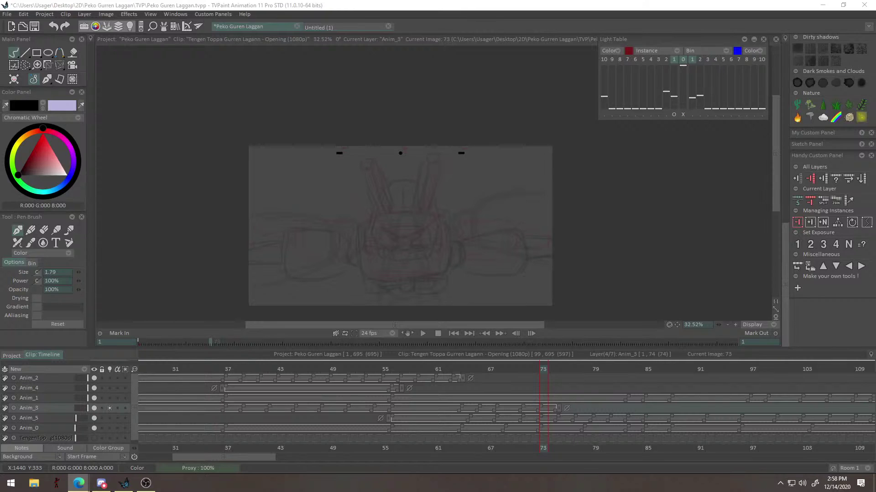
drag(468, 208, 477, 171)
alt+right_click(477, 174)
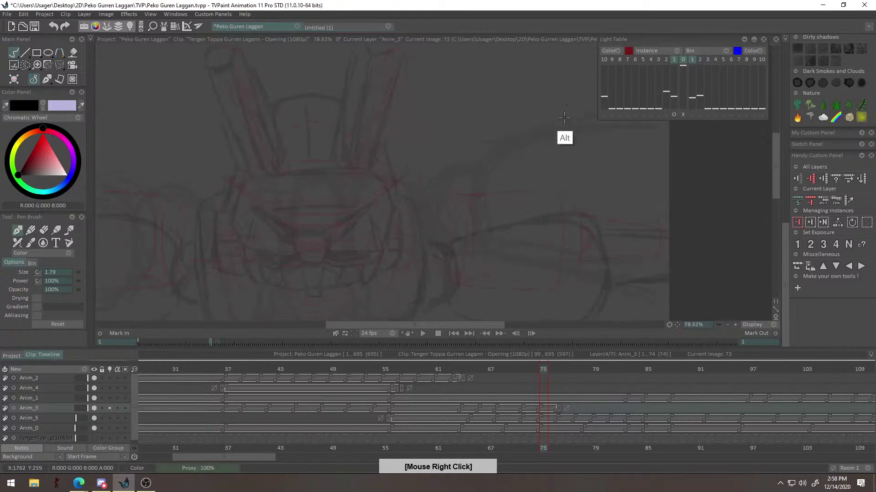
alt+right_click(540, 118)
Clear the light table offset of the previous instance and play back the inked animation from frame 56.
drag(539, 367, 463, 350)
click(674, 115)
click(674, 116)
drag(674, 133, 561, 193)
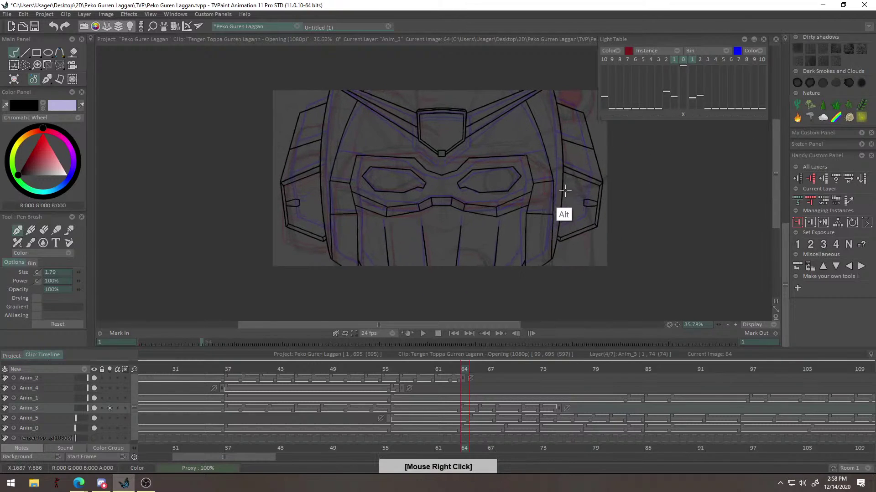
scroll(542, 203, up, 1)
drag(458, 368, 394, 368)
click(422, 334)
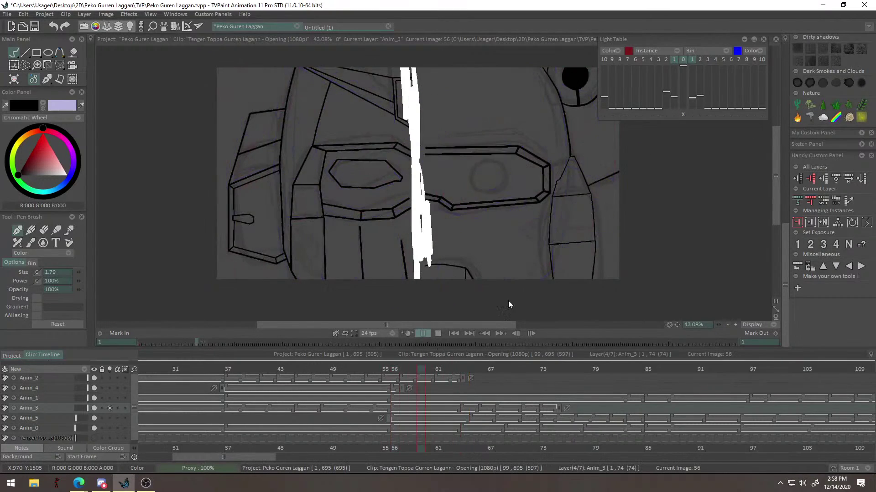
Return to frame 73, scale the light table's previous instance to 96.57%, and raise its opacity.
mouse_move(461, 369)
mouse_down()
mouse_move(496, 383)
mouse_move(454, 376)
mouse_move(483, 389)
mouse_move(540, 385)
mouse_up()
drag(485, 216, 556, 182)
drag(722, 134, 528, 195)
click(674, 114)
drag(610, 216, 537, 245)
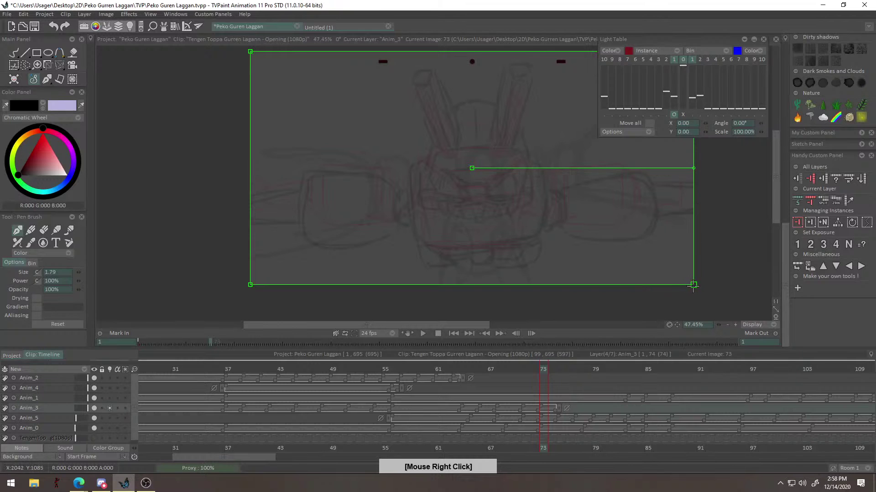
drag(692, 284, 694, 286)
key(Return)
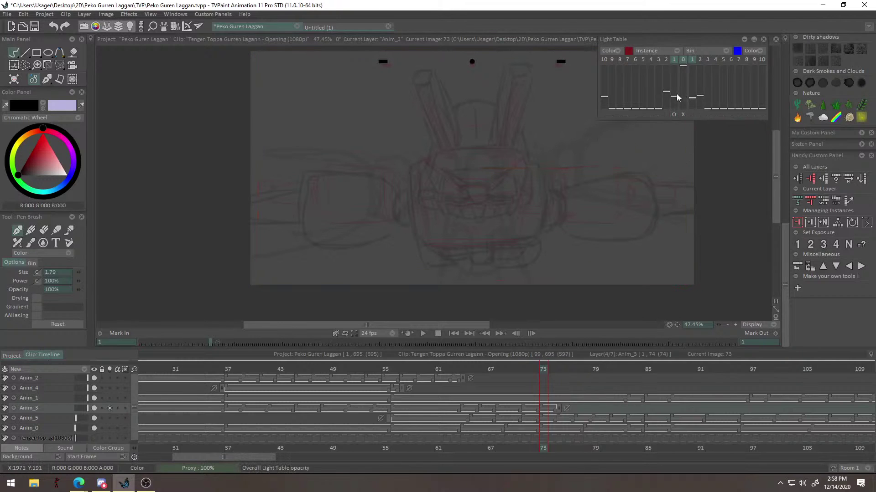
drag(675, 82, 675, 79)
Ink the four-sided upper panel of the forehead crest in black with the straight Line tool on frame 73.
drag(611, 143, 605, 148)
drag(486, 177, 502, 221)
click(25, 53)
drag(406, 153, 408, 194)
drag(363, 170, 358, 215)
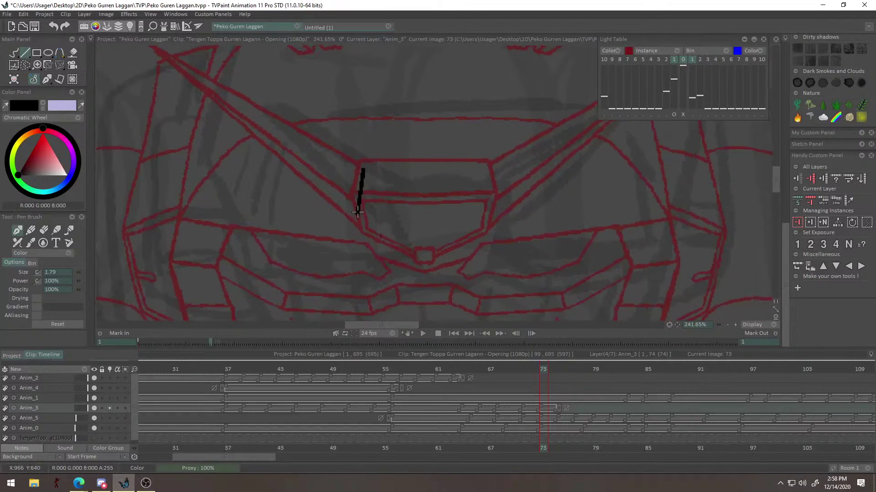
drag(363, 172, 358, 219)
drag(486, 219, 493, 216)
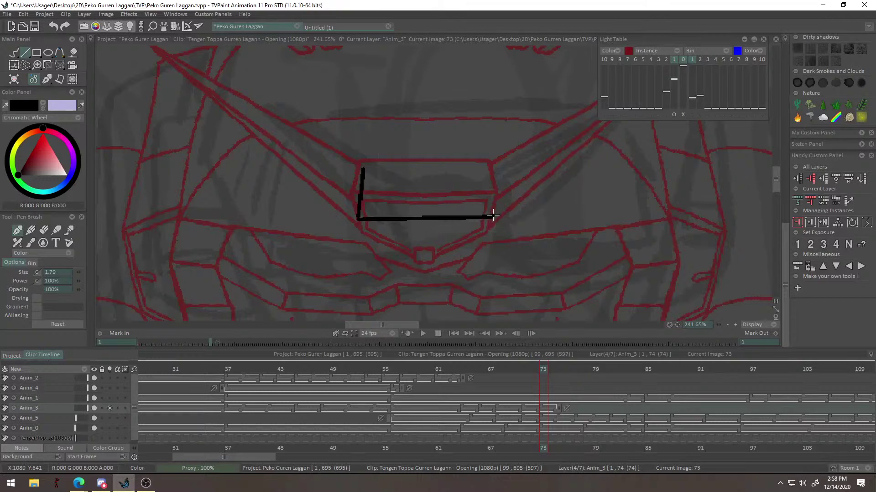
drag(366, 169, 488, 168)
drag(487, 168, 507, 153)
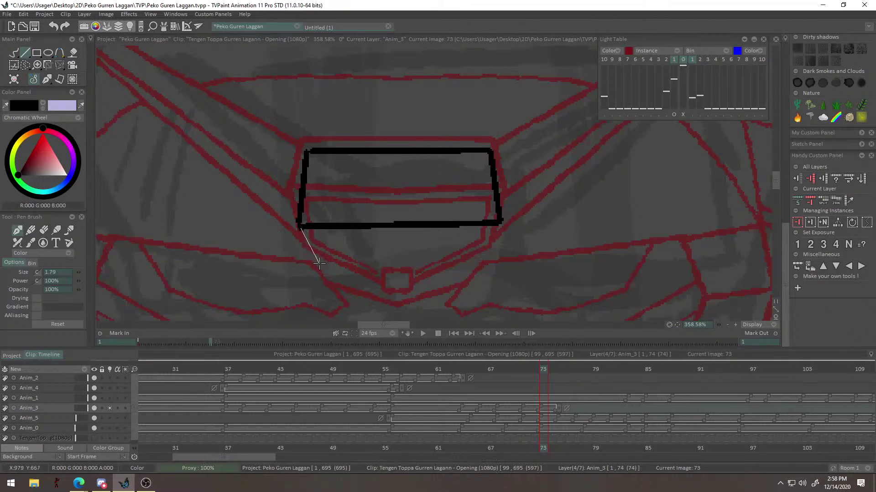
Ink the crest's lower left edge down to its tip and draw the small rectangular gem there.
mouse_move(388, 286)
mouse_down()
mouse_move(403, 283)
mouse_move(473, 203)
mouse_move(430, 243)
mouse_move(442, 227)
mouse_move(395, 257)
mouse_move(442, 238)
mouse_move(449, 209)
mouse_move(369, 270)
mouse_move(376, 265)
mouse_move(347, 265)
mouse_up()
key(ctrl+z)
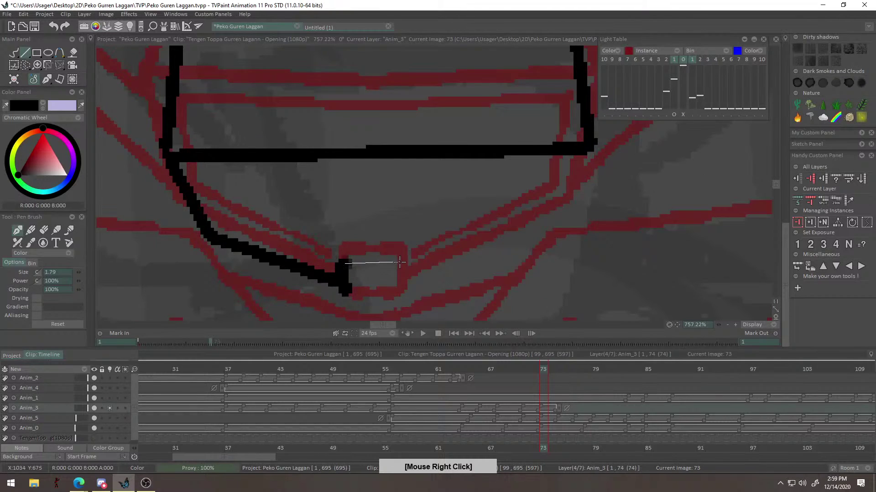
shift+click(399, 263)
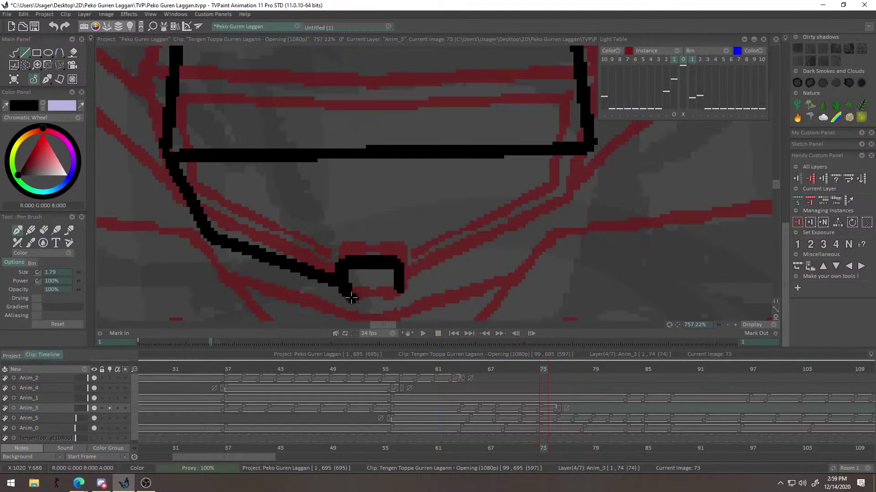
drag(399, 290, 400, 292)
mouse_move(479, 267)
mouse_down()
mouse_move(397, 309)
mouse_move(482, 265)
mouse_up()
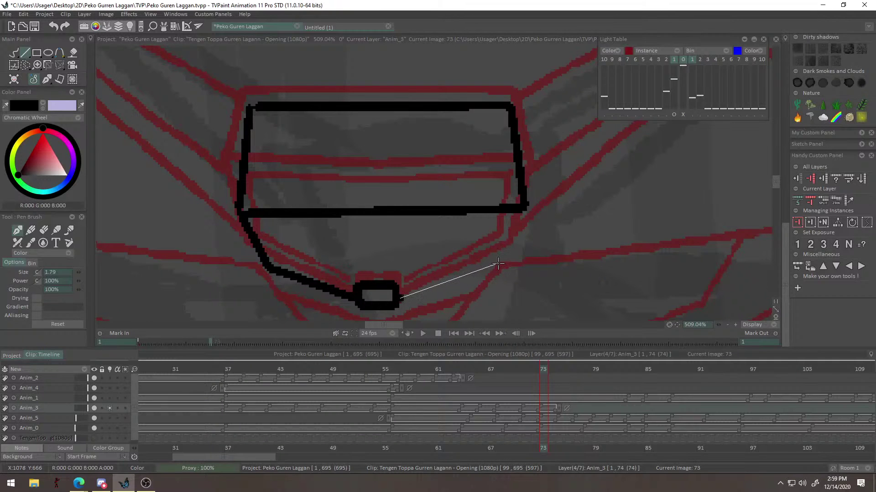
shift+click(499, 264)
shift+click(525, 210)
drag(505, 254, 544, 273)
key(ctrl+z)
key(ctrl+z)
Erase the right half of the crest's upper panel, keeping only the left half and the small gem.
key(e)
mouse_move(516, 121)
mouse_down()
mouse_move(501, 119)
mouse_move(510, 213)
mouse_up()
drag(472, 117, 483, 226)
mouse_move(459, 128)
mouse_down()
mouse_move(462, 203)
mouse_move(455, 197)
mouse_up()
mouse_move(447, 120)
mouse_down()
mouse_move(454, 189)
mouse_move(439, 115)
mouse_move(453, 228)
mouse_up()
Ink the inner contour of the crest's lower left plate, parallel to its outer edge.
key(b)
drag(406, 258, 478, 170)
drag(317, 197, 330, 229)
shift+click(403, 252)
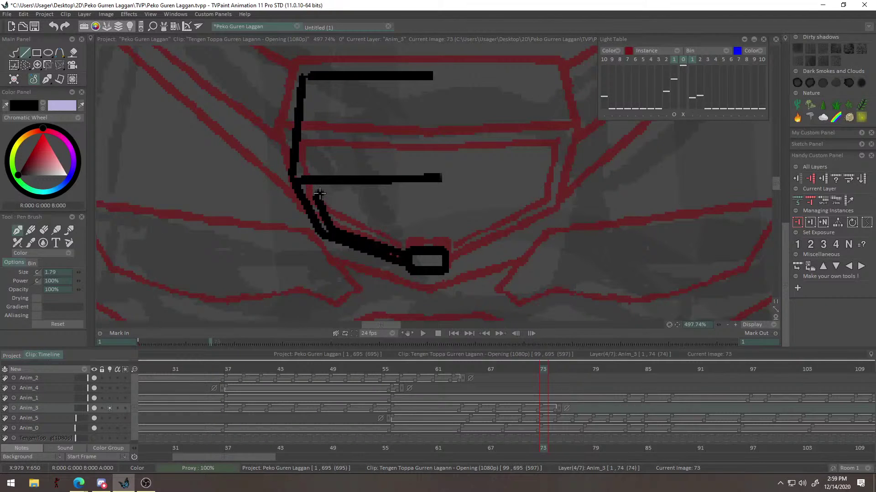
key(ctrl+z)
mouse_move(431, 195)
mouse_down()
mouse_move(439, 188)
mouse_move(419, 147)
mouse_move(438, 207)
mouse_move(428, 241)
mouse_up()
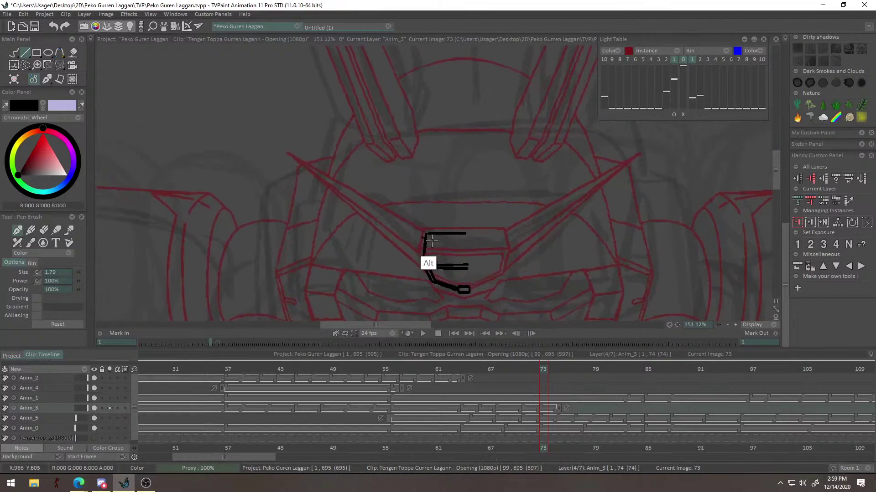
Ink the long pointed left fin with straight lines extending up and outward from the crest.
scroll(427, 238, up, 2)
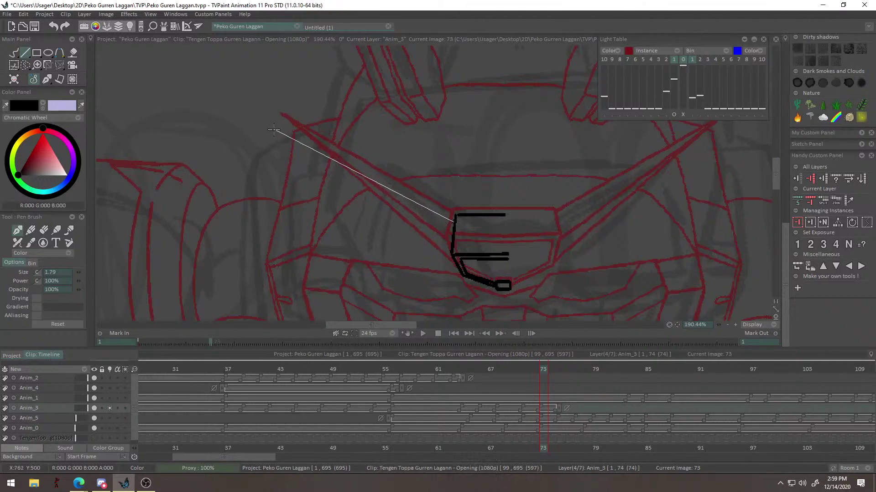
shift+click(263, 133)
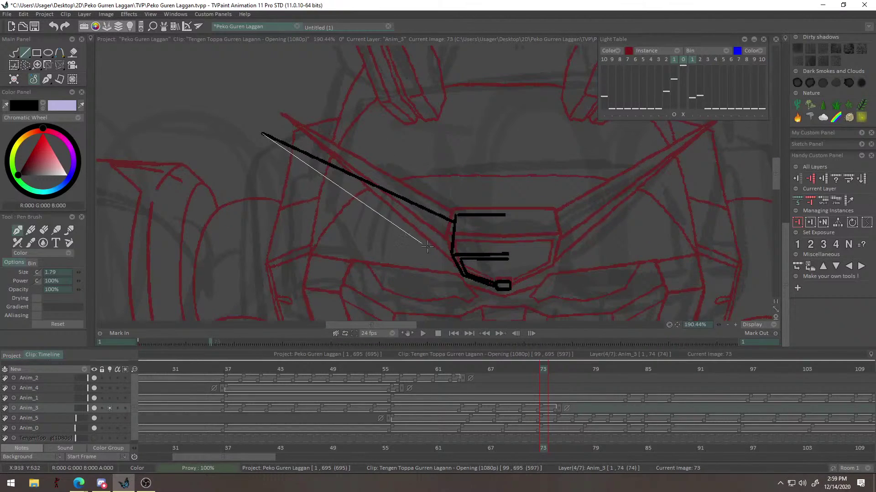
shift+click(458, 270)
drag(452, 258, 263, 134)
alt+right_click(345, 150)
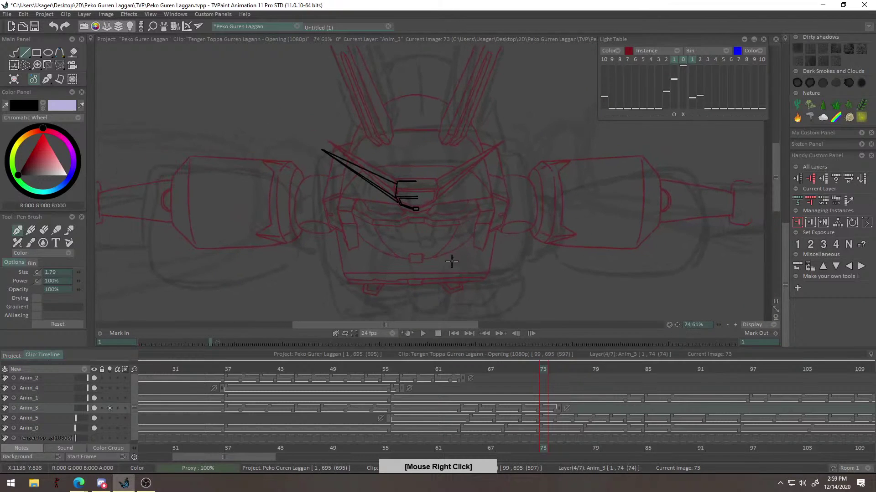
Ink the left brow line running outward from beneath the crest's small gem.
mouse_move(543, 371)
mouse_down()
mouse_move(526, 369)
mouse_move(542, 370)
mouse_up()
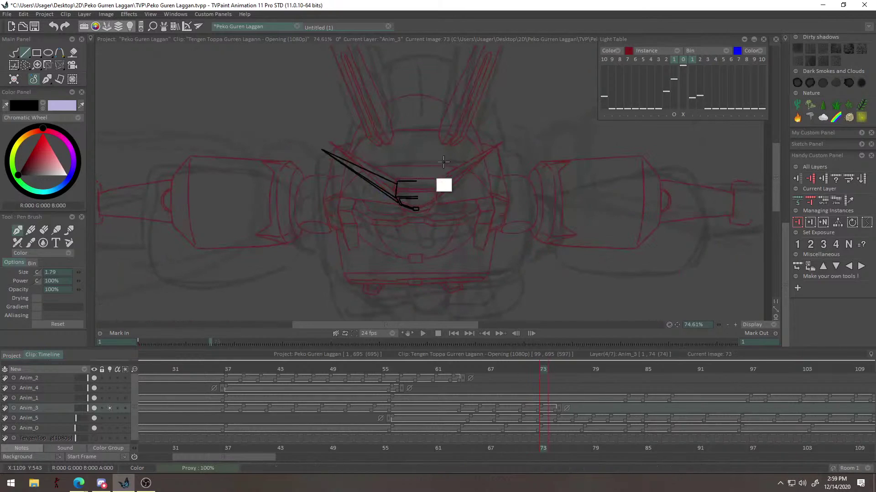
alt+right_click(446, 187)
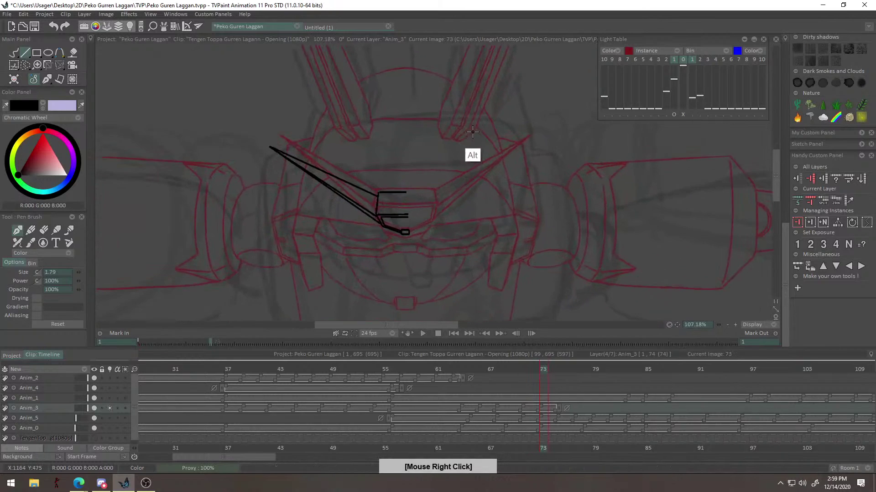
alt+right_click(440, 262)
alt+right_click(478, 243)
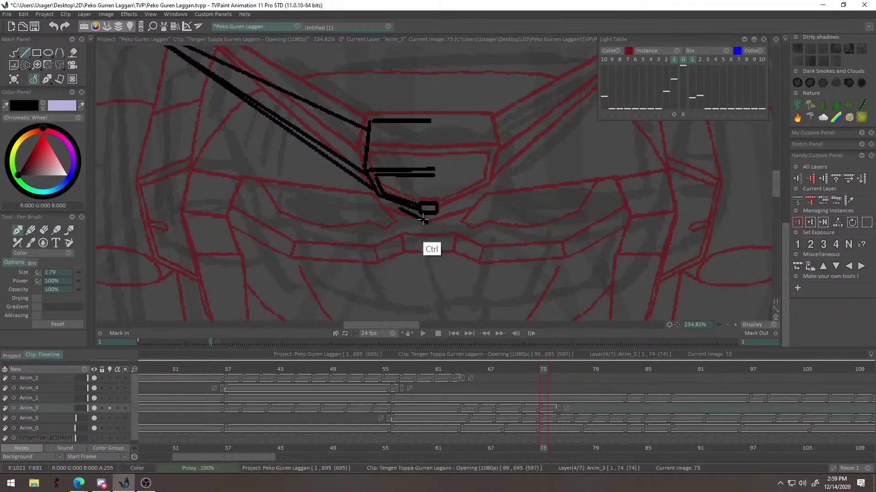
drag(278, 193, 277, 195)
alt+right_click(302, 177)
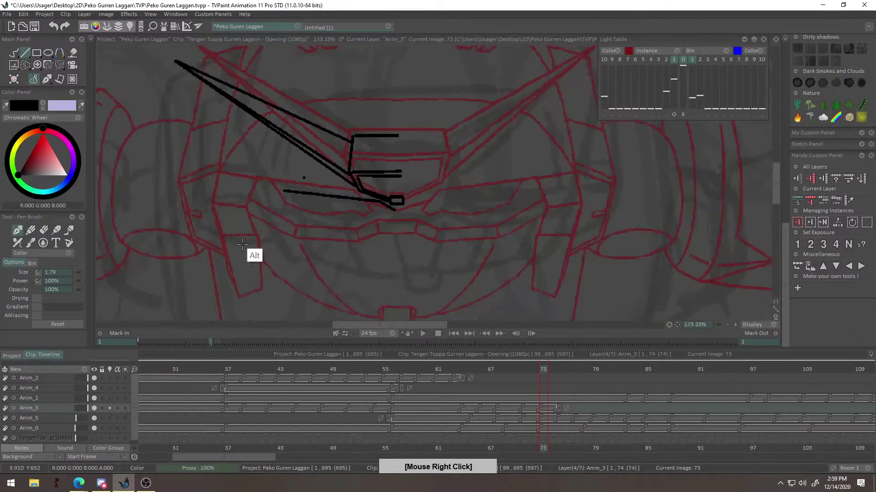
alt+right_click(412, 147)
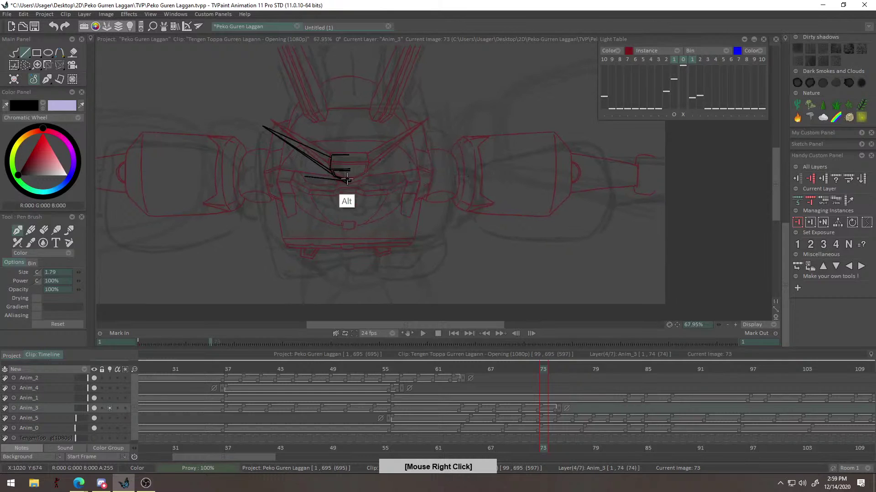
alt+right_click(340, 180)
mouse_move(299, 197)
mouse_down()
mouse_move(332, 231)
mouse_move(286, 210)
mouse_up()
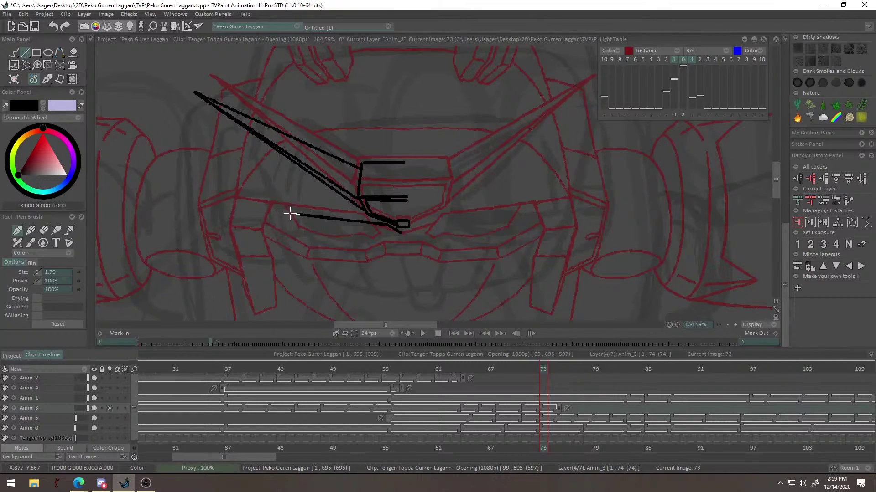
Redraw the outer end of the left brow with two short downward strokes.
alt+right_click(333, 220)
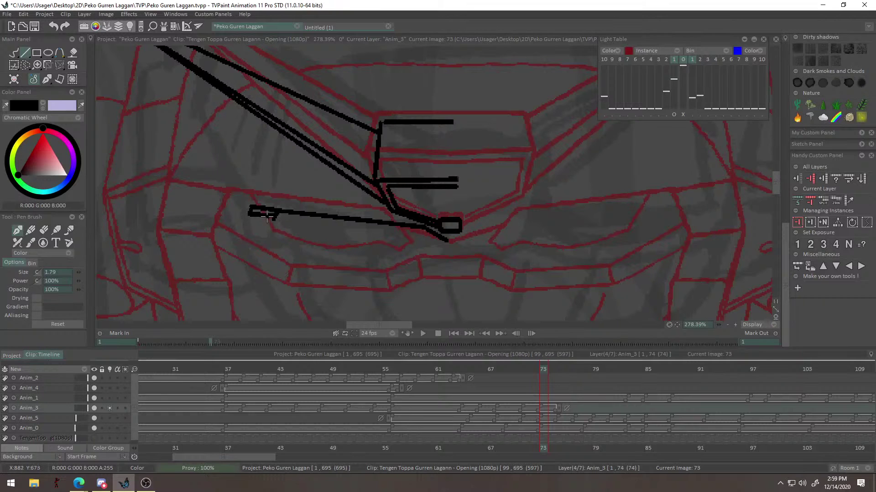
key(ctrl+z)
drag(271, 241, 272, 242)
Open the position and scale settings of the light table's previous instance.
alt+right_click(304, 225)
click(673, 115)
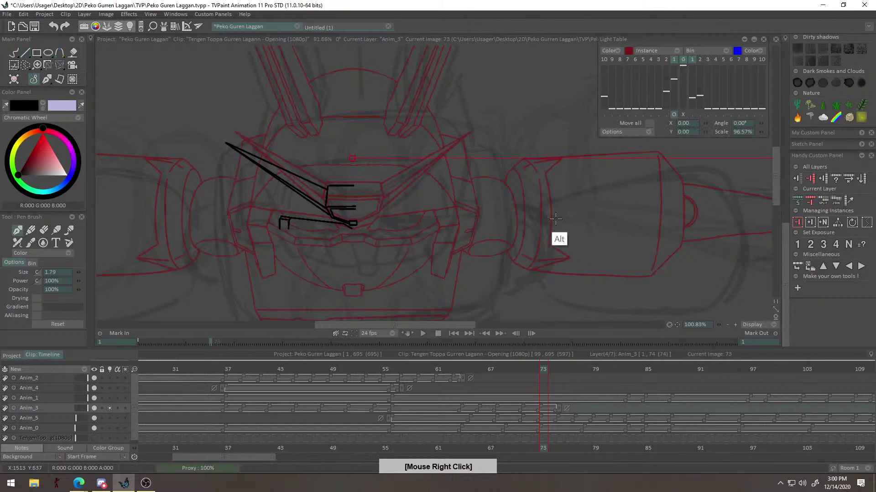
Scale the red light table reference down to 87.80% with a Y offset of 8.00.
alt+right_click(566, 209)
alt+right_click(565, 264)
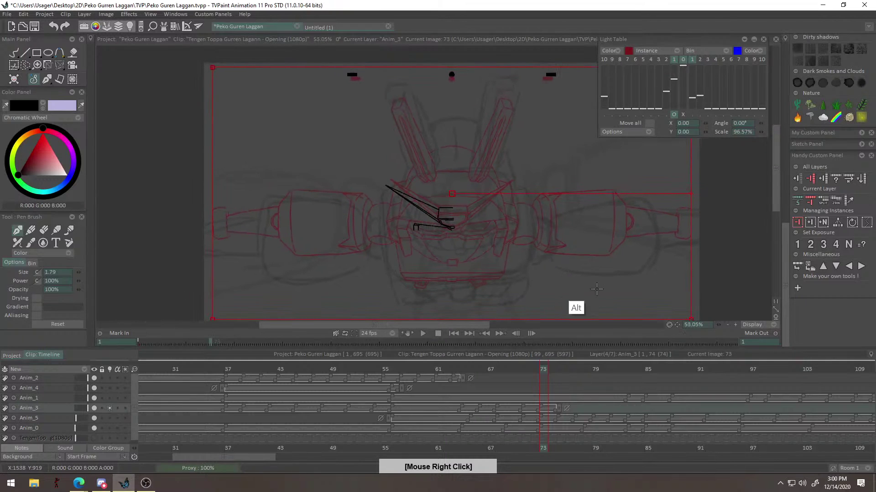
drag(692, 318, 670, 310)
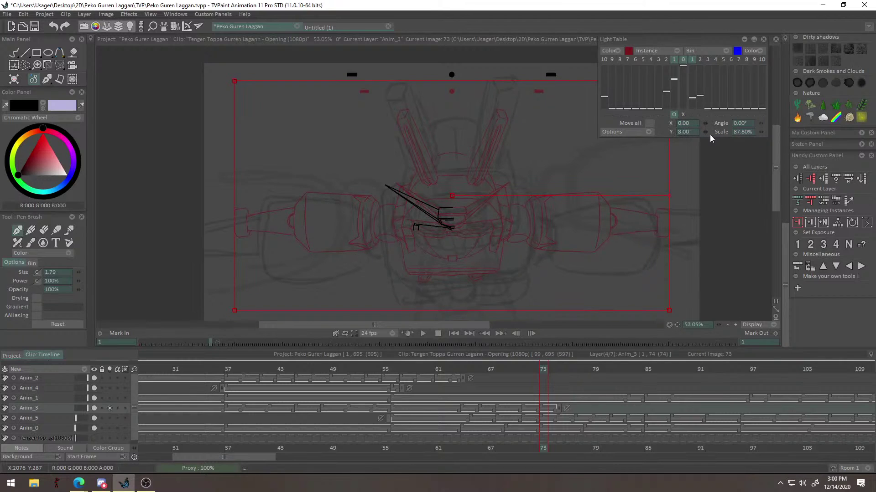
Clean up and close the small four-sided block at the outer end of the eye line in black.
key(v)
drag(442, 211, 517, 178)
key(e)
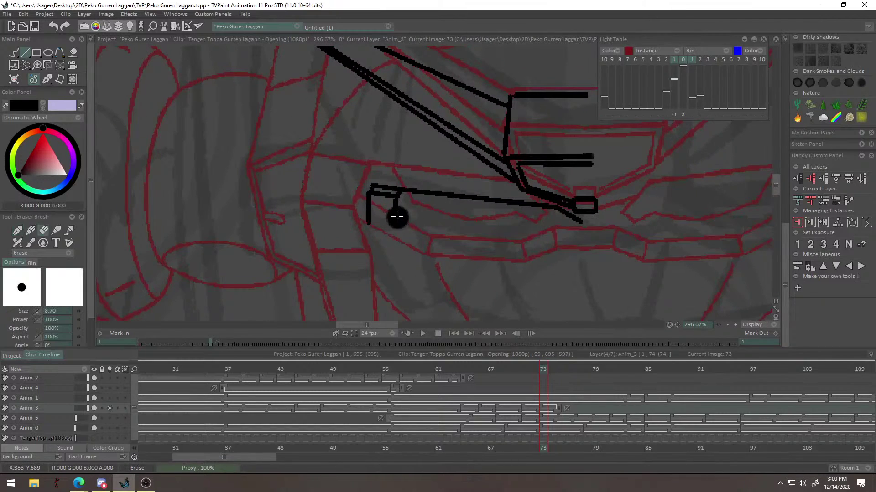
key(e)
drag(399, 217, 406, 227)
key(e)
key(e)
mouse_move(398, 196)
mouse_down()
mouse_move(407, 227)
mouse_move(369, 204)
mouse_up()
key(e)
key(e)
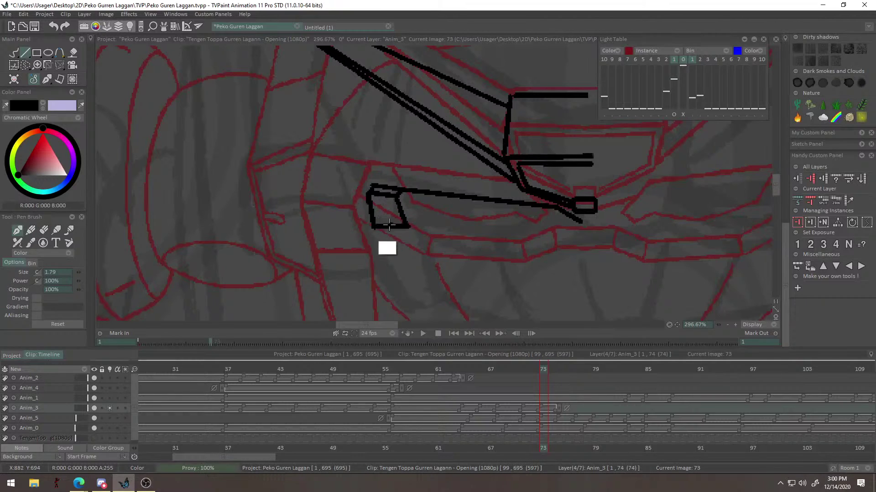
drag(411, 236, 402, 203)
key(ctrl+z)
Draw the tapered cheek guard below the small block with two long slanted sides and a short closing edge.
alt+right_click(432, 191)
alt+right_click(502, 187)
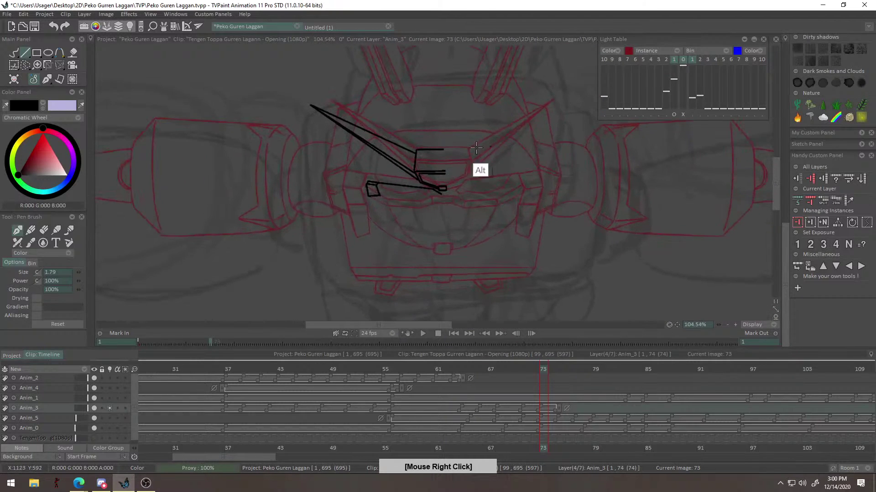
alt+right_click(398, 187)
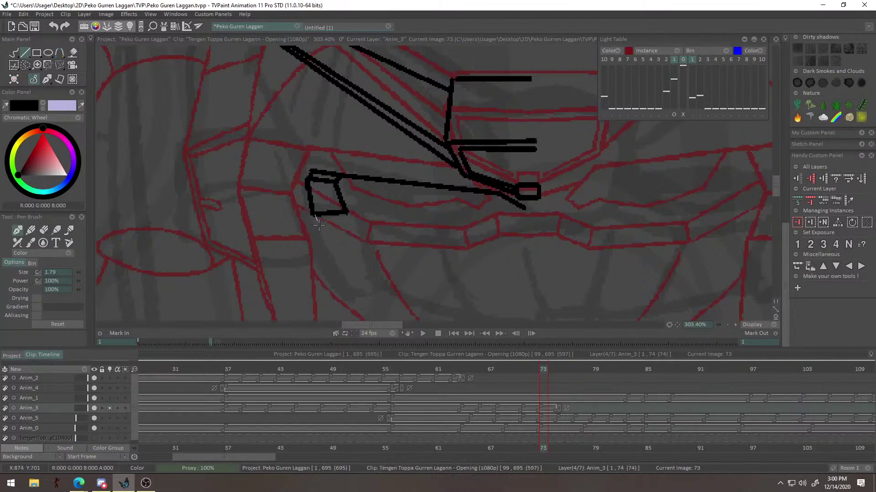
key(ctrl+z)
drag(313, 218, 351, 294)
drag(352, 294, 369, 289)
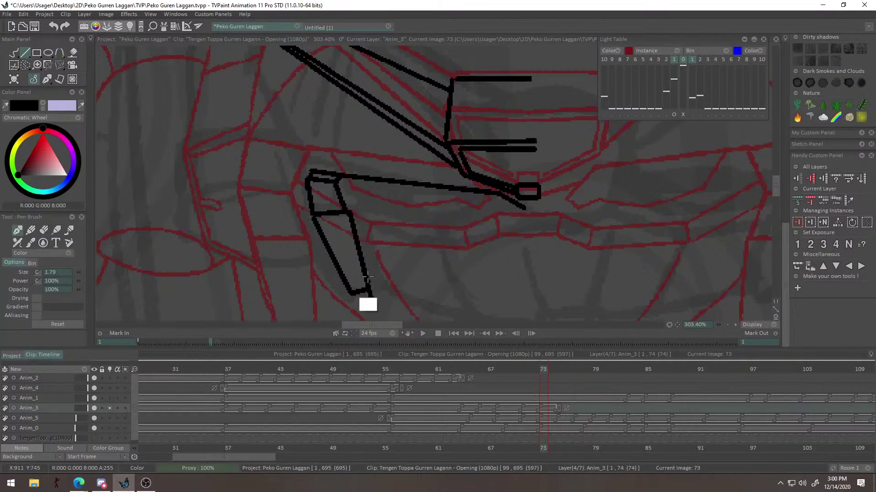
key(ctrl+z)
drag(348, 213, 372, 289)
Draw the curved side edge of the face from the cheek block up to the V-shaped crest.
alt+right_click(380, 219)
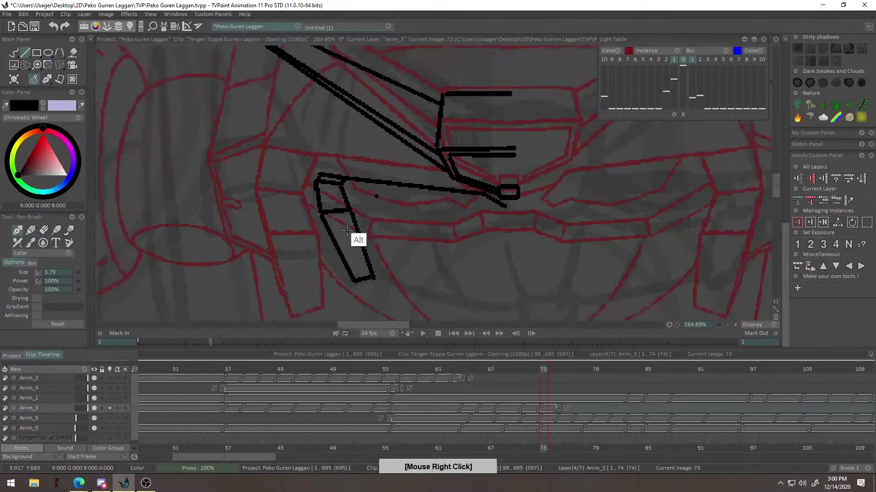
alt+right_click(393, 198)
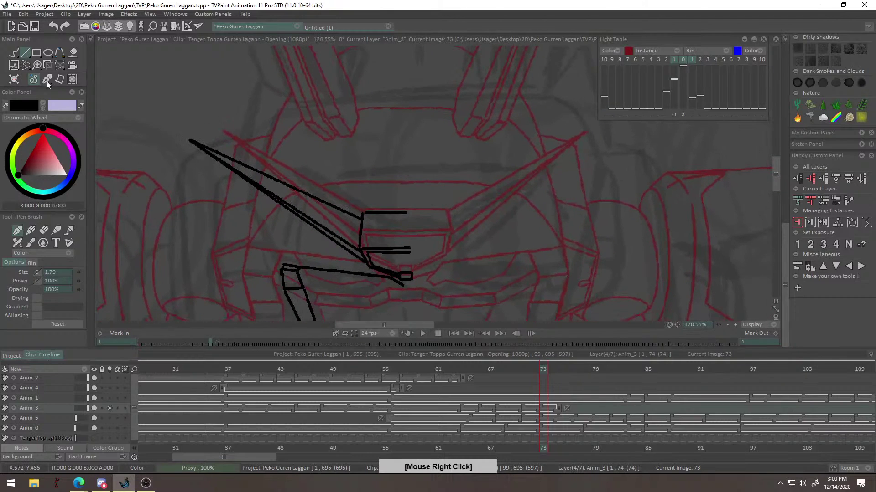
alt+right_click(378, 224)
drag(259, 259, 282, 170)
key(ctrl+z)
drag(258, 259, 290, 171)
key(ctrl+z)
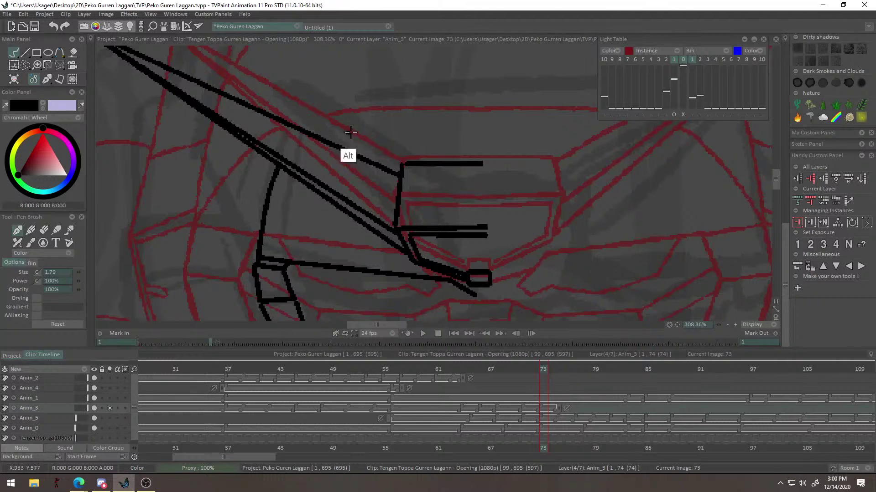
Draw the forehead arc from the crest's upper edge to the head's centre line.
drag(320, 128, 300, 195)
alt+right_click(427, 158)
drag(517, 190, 476, 249)
drag(309, 226, 399, 207)
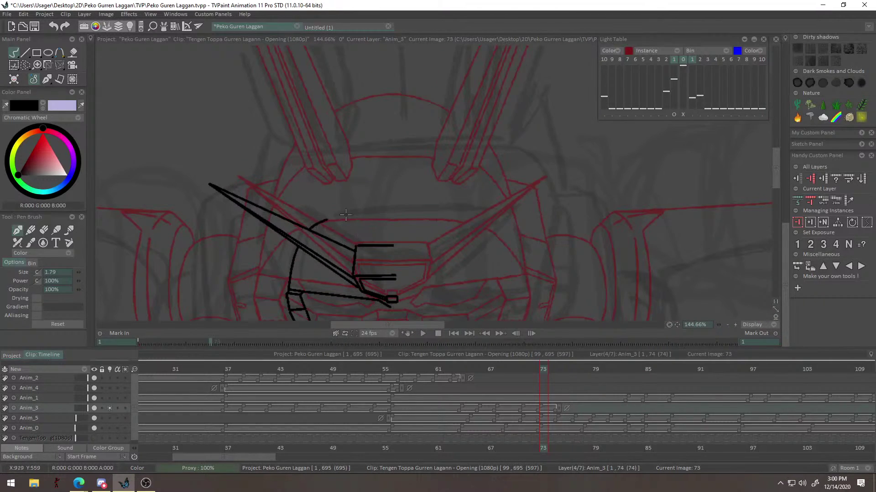
right_click(388, 239)
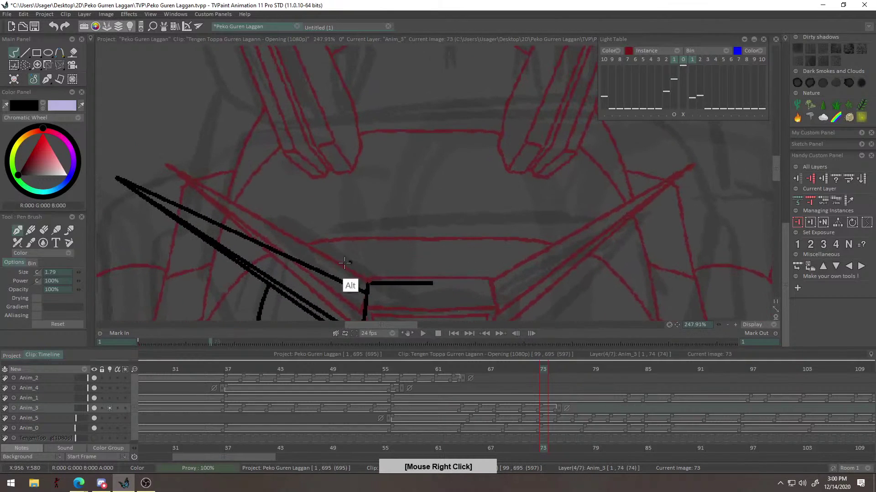
drag(294, 248, 464, 213)
key(ctrl+z)
drag(287, 256, 453, 220)
Draw the lower contour of the eye and start the parallel contour line underneath it.
right_click(457, 242)
alt+right_click(477, 242)
alt+right_click(455, 221)
alt+right_click(434, 238)
alt+right_click(423, 196)
scroll(409, 215, up, 5)
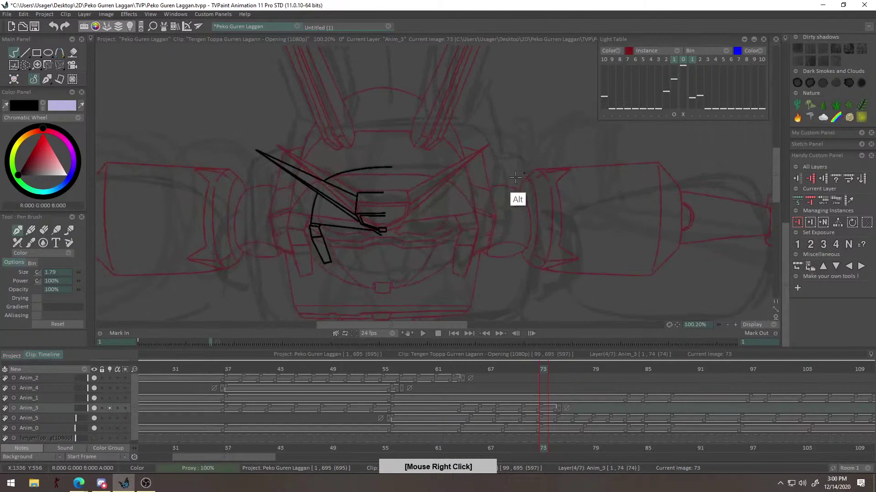
scroll(462, 197, up, 4)
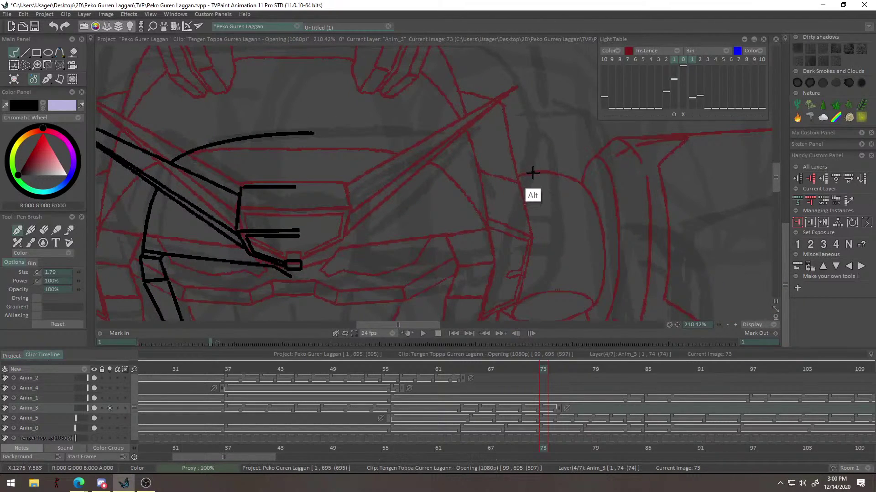
drag(344, 224, 503, 126)
scroll(524, 153, up, 2)
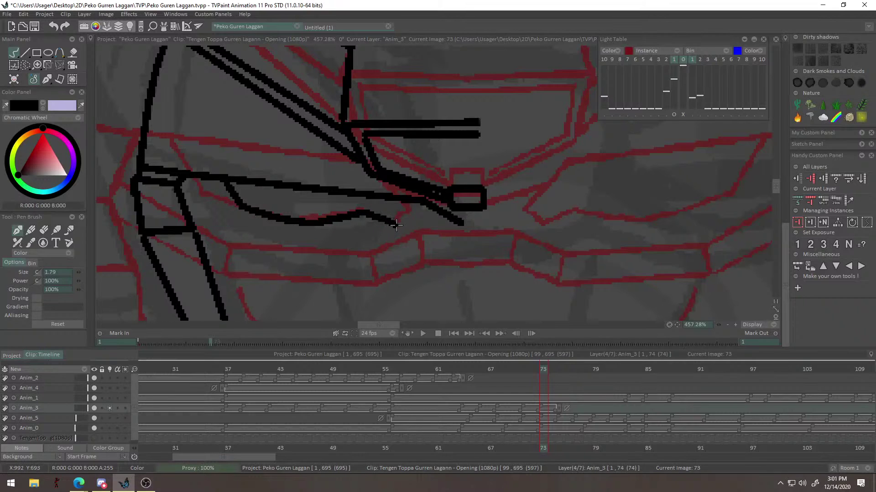
mouse_move(290, 303)
mouse_down()
mouse_move(350, 272)
mouse_move(429, 252)
mouse_move(462, 224)
mouse_move(415, 199)
mouse_up()
key(ctrl+z)
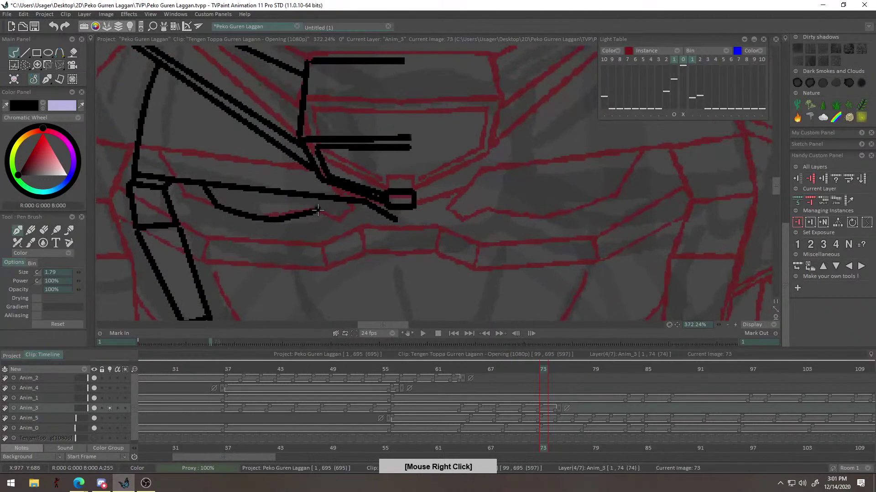
mouse_move(321, 213)
mouse_down()
mouse_move(346, 216)
mouse_move(351, 202)
mouse_move(241, 298)
mouse_move(303, 285)
mouse_move(378, 218)
mouse_move(491, 170)
mouse_move(452, 211)
mouse_move(387, 246)
mouse_move(435, 222)
mouse_move(339, 249)
mouse_move(445, 209)
mouse_move(419, 218)
mouse_move(424, 198)
mouse_move(362, 203)
mouse_move(276, 186)
mouse_up()
key(ctrl+z)
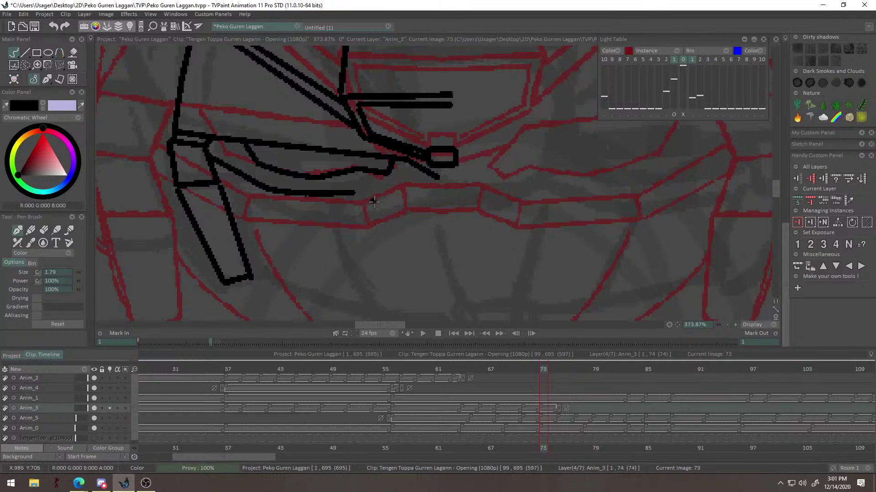
Redraw the lower end of the contour line under the eye, extending it toward the nose.
mouse_move(428, 215)
mouse_down()
mouse_move(474, 229)
mouse_move(491, 238)
mouse_up()
key(ctrl+z)
drag(263, 205, 352, 214)
key(ctrl+z)
drag(265, 203, 409, 215)
key(ctrl+z)
drag(263, 209, 399, 222)
key(ctrl+z)
drag(260, 206, 383, 217)
Continue the under-eye contour with a rising slant and a short segment that meets the nose tip.
right_click(467, 211)
mouse_move(291, 218)
mouse_down()
mouse_move(346, 190)
mouse_move(338, 193)
mouse_move(441, 167)
mouse_up()
key(ctrl+z)
key(ctrl+z)
drag(320, 208, 390, 172)
key(ctrl+z)
key(ctrl+z)
mouse_move(393, 170)
mouse_down()
mouse_move(452, 168)
mouse_move(382, 174)
mouse_move(480, 168)
mouse_up()
key(ctrl+z)
alt+right_click(480, 176)
alt+right_click(516, 203)
alt+right_click(410, 204)
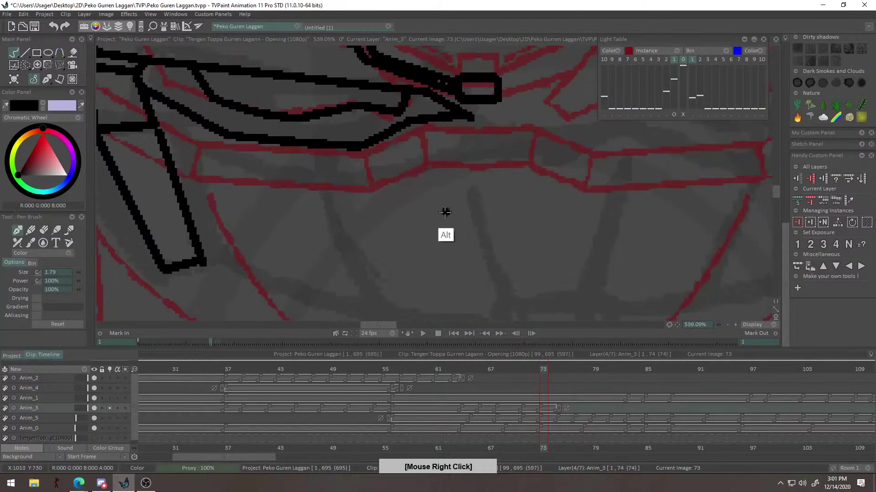
Draw the outer end edge, inner end edge and underside of the narrow band below the eye.
drag(447, 212, 533, 249)
drag(312, 176, 300, 193)
key(ctrl+z)
drag(240, 154, 298, 192)
mouse_move(358, 187)
mouse_down()
mouse_move(315, 231)
mouse_move(377, 251)
mouse_up()
key(ctrl+z)
drag(262, 238, 391, 256)
key(ctrl+z)
drag(263, 238, 405, 243)
key(ctrl+z)
drag(257, 236, 400, 250)
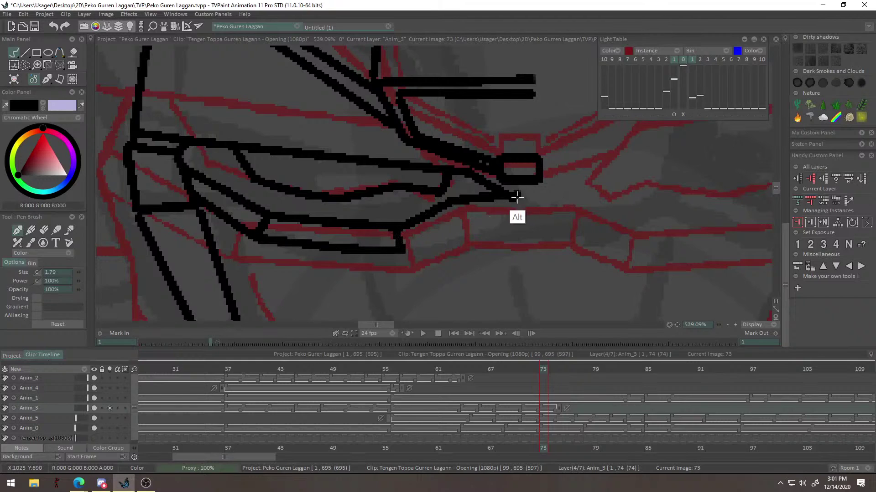
Draw the underside of the band's rising inner section up to the nose tip.
scroll(515, 210, up, 2)
mouse_move(362, 263)
mouse_down()
mouse_move(436, 223)
mouse_move(507, 221)
mouse_up()
key(ctrl+z)
mouse_move(434, 227)
mouse_down()
mouse_move(511, 210)
mouse_move(377, 305)
mouse_up()
mouse_move(507, 252)
mouse_down()
mouse_move(470, 219)
mouse_move(514, 220)
mouse_move(378, 272)
mouse_up()
drag(509, 213, 604, 188)
scroll(606, 212, up, 3)
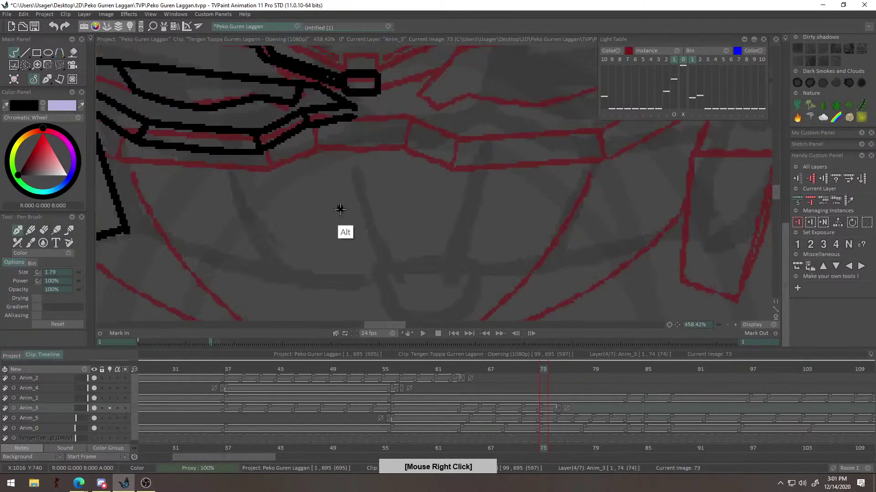
Draw the jaw curve from the cheek guard toward the chin and the diagonal cheek line that meets it.
drag(210, 195, 330, 252)
key(ctrl+z)
mouse_move(385, 202)
mouse_down()
mouse_move(329, 268)
mouse_move(282, 292)
mouse_up()
scroll(397, 189, up, 2)
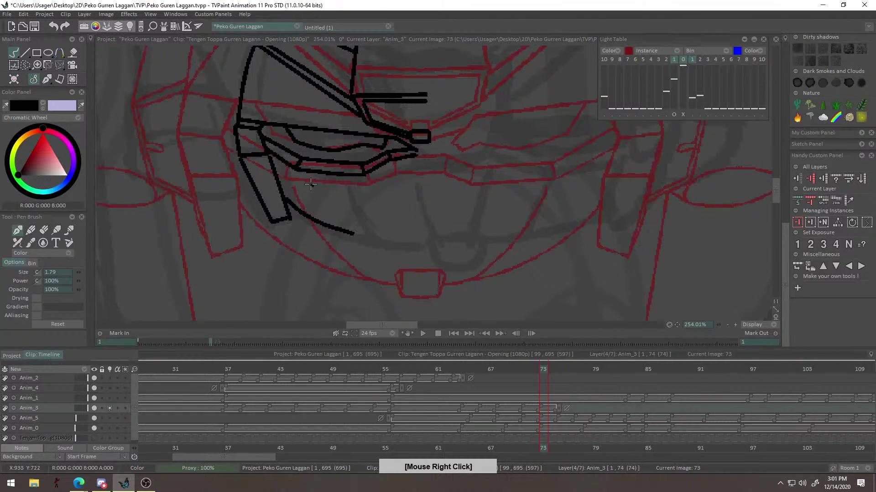
key(ctrl)
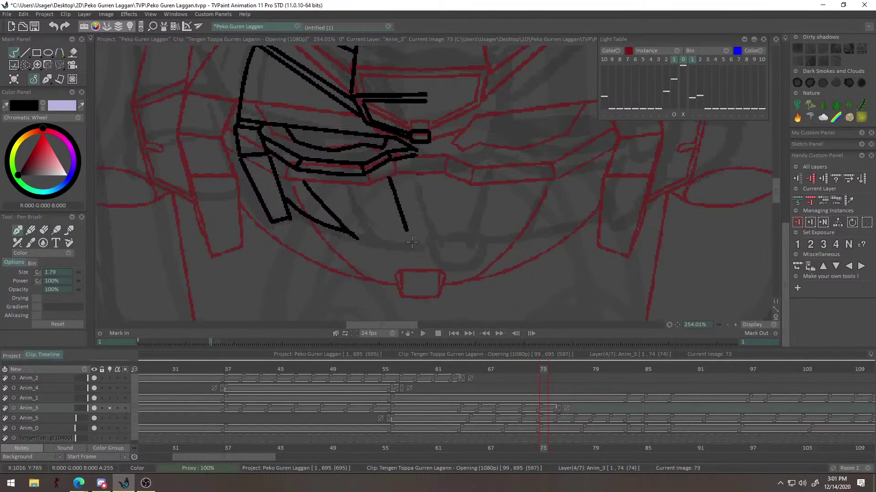
key(ctrl+z)
key(ctrl+z)
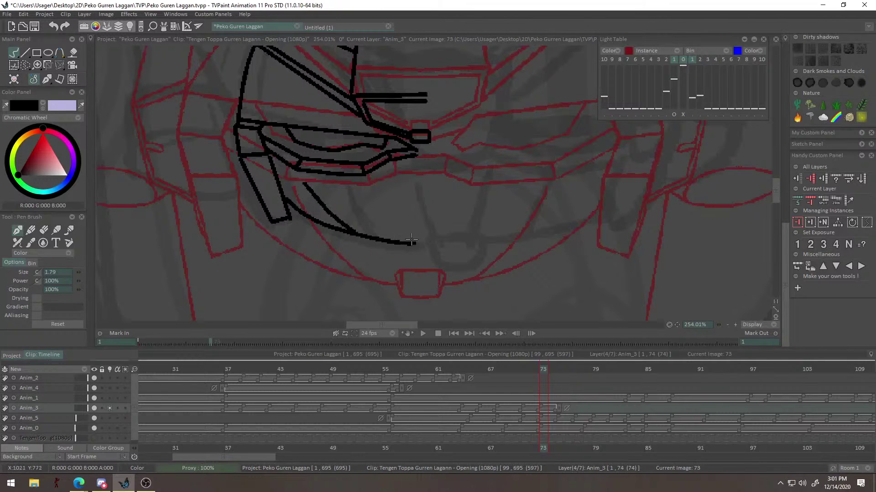
scroll(468, 211, up, 3)
drag(448, 180, 447, 164)
drag(336, 134, 370, 251)
drag(364, 143, 266, 289)
drag(398, 181, 426, 180)
scroll(425, 180, up, 7)
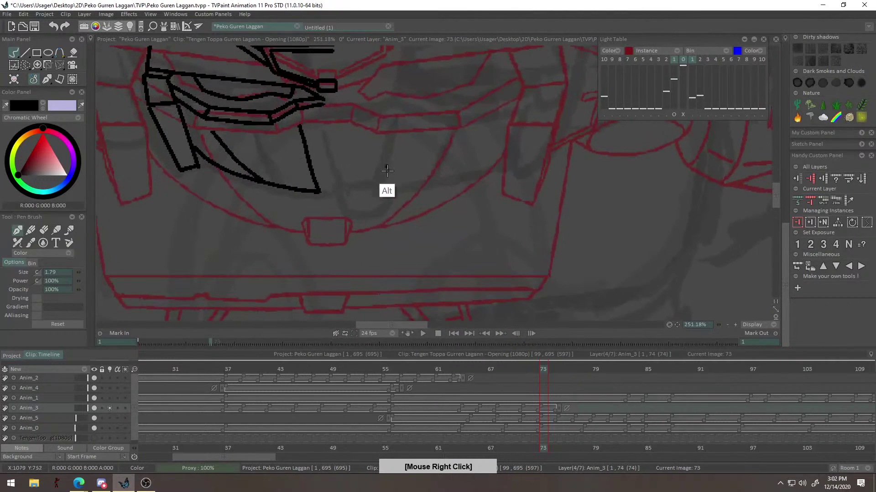
key(ctrl+z)
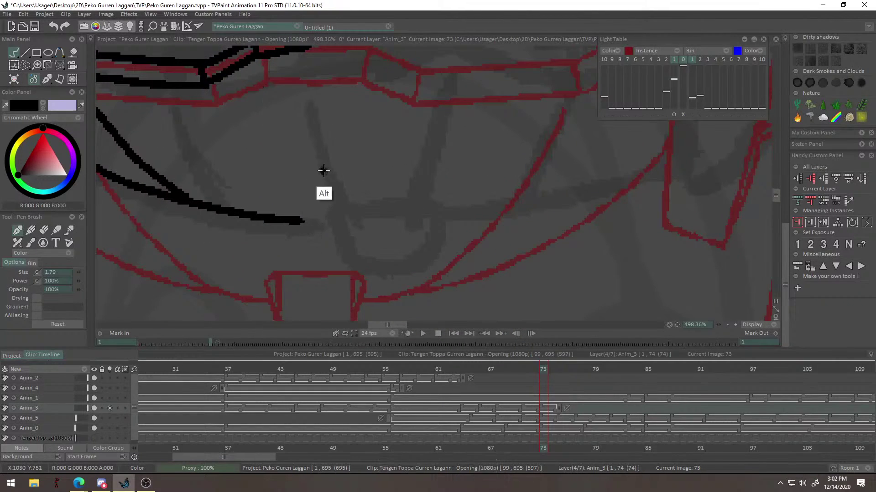
Trim the jaw curve's inner end and draw the slanted mouth-plate line from below the eye band to it.
scroll(314, 190, down, 3)
key(e)
drag(299, 202, 306, 214)
key(b)
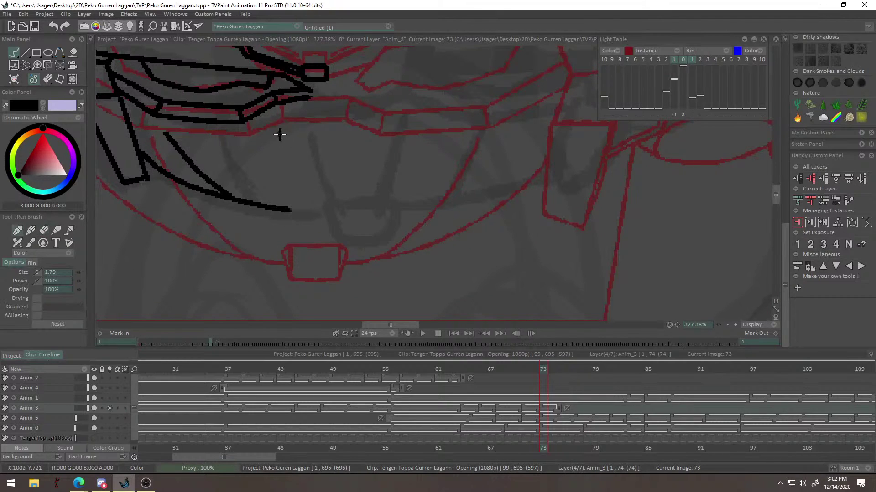
scroll(299, 133, up, 2)
mouse_move(268, 129)
mouse_down()
mouse_move(286, 232)
mouse_move(266, 159)
mouse_move(284, 236)
mouse_up()
key(ctrl+z)
key(ctrl+z)
key(ctrl+z)
Draw the left half of the chin piece as a bracket with top, side and bottom edges.
mouse_move(293, 178)
mouse_down()
mouse_move(272, 230)
mouse_move(334, 168)
mouse_move(355, 194)
mouse_move(364, 187)
mouse_up()
mouse_move(290, 260)
mouse_down()
mouse_move(381, 213)
mouse_move(367, 249)
mouse_move(357, 232)
mouse_move(416, 229)
mouse_move(375, 247)
mouse_move(392, 266)
mouse_up()
key(ctrl+z)
key(ctrl+z)
mouse_move(310, 245)
mouse_down()
mouse_move(389, 245)
mouse_move(380, 252)
mouse_move(316, 246)
mouse_move(365, 246)
mouse_move(315, 279)
mouse_up()
key(ctrl+z)
key(ctrl+z)
drag(401, 247, 474, 244)
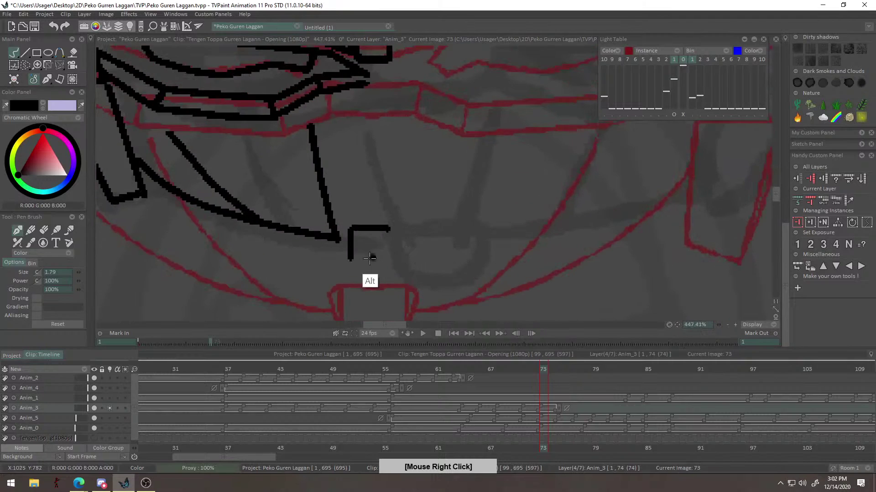
drag(373, 258, 433, 255)
drag(325, 260, 402, 253)
key(ctrl+z)
drag(328, 260, 401, 264)
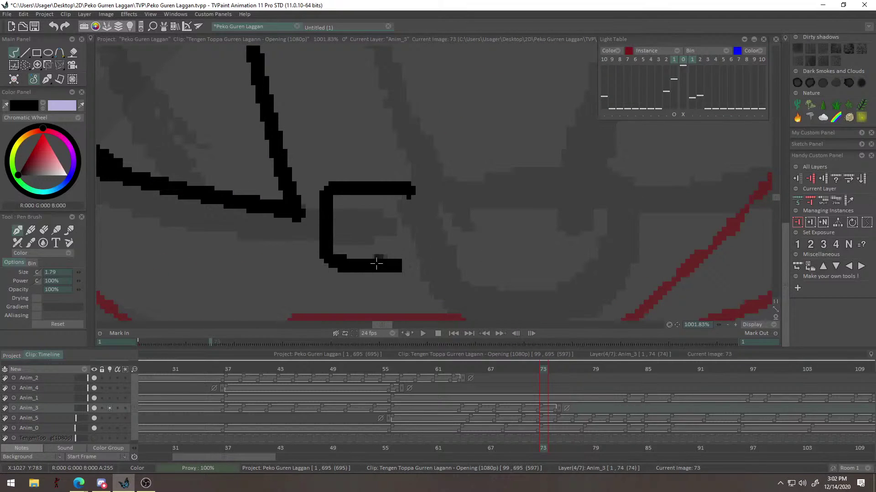
Connect the jaw line to the chin bracket and thicken the bracket's outer side.
drag(358, 204, 330, 226)
scroll(328, 226, down, 9)
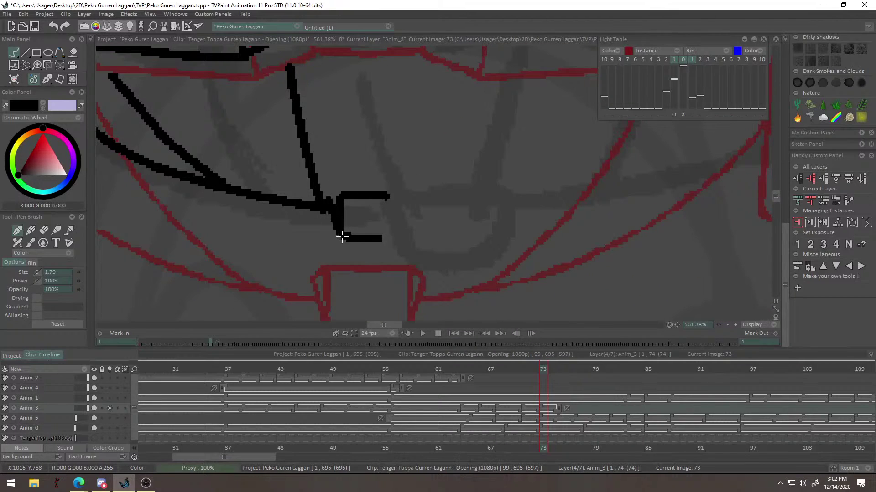
scroll(366, 203, up, 8)
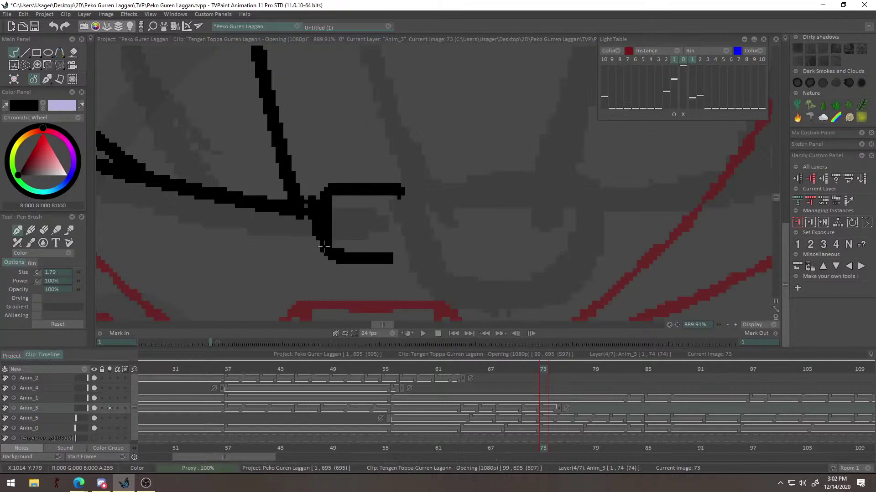
Try to shift the half-head line art with the Transform tool by 11 horizontally and -6 vertically.
scroll(334, 199, down, 12)
scroll(386, 205, up, 6)
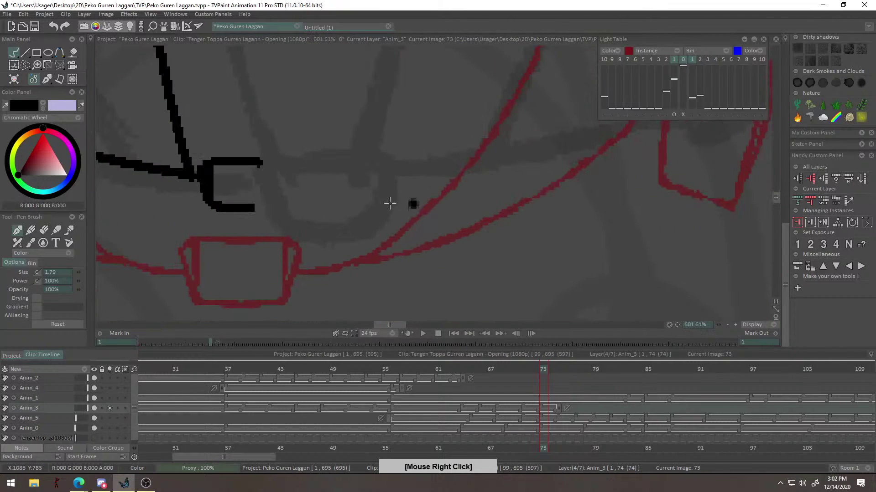
scroll(399, 154, down, 7)
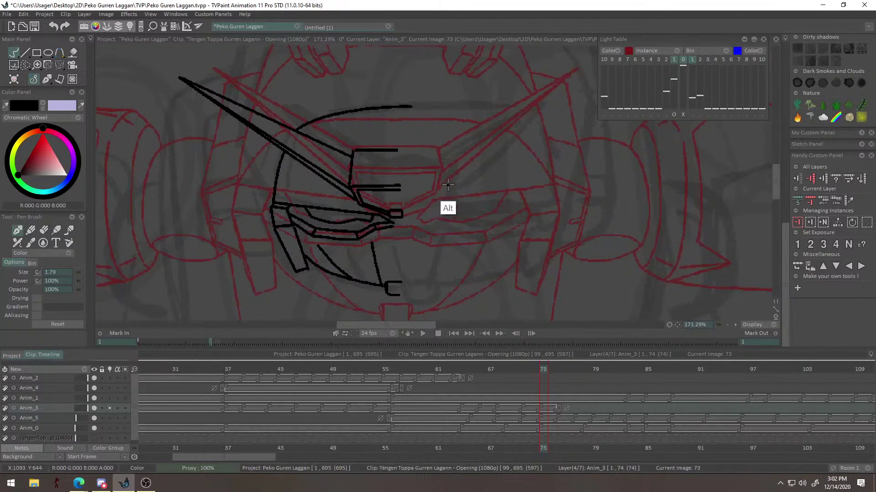
scroll(449, 192, down, 3)
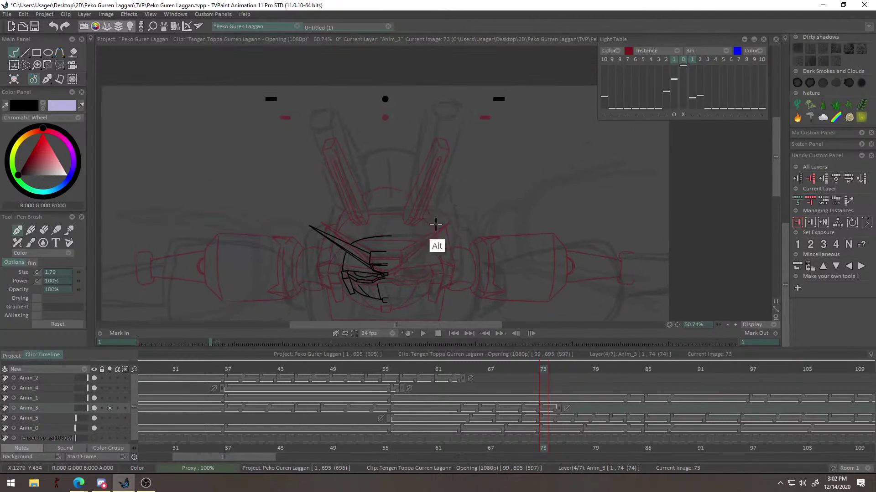
scroll(501, 191, up, 2)
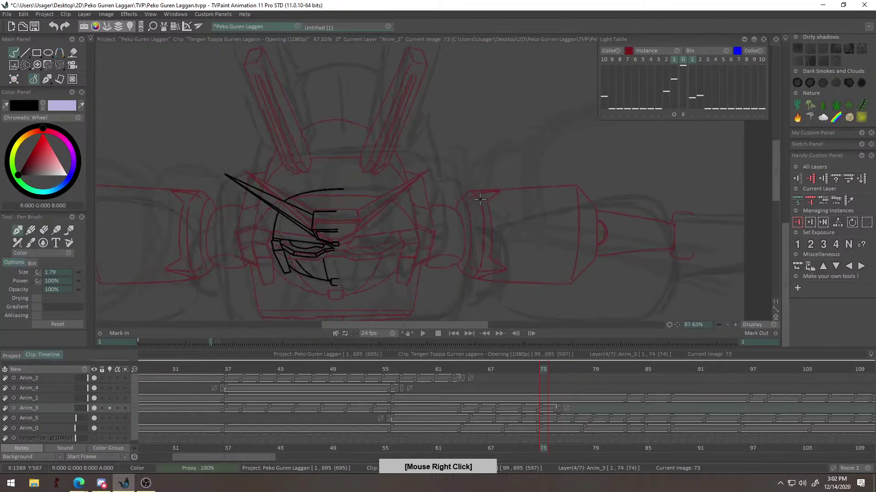
key(ctrl+t)
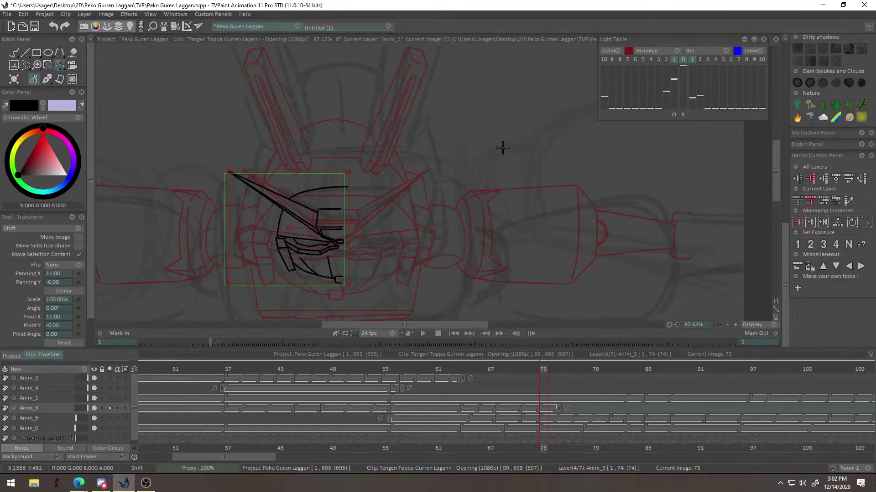
drag(458, 249, 482, 212)
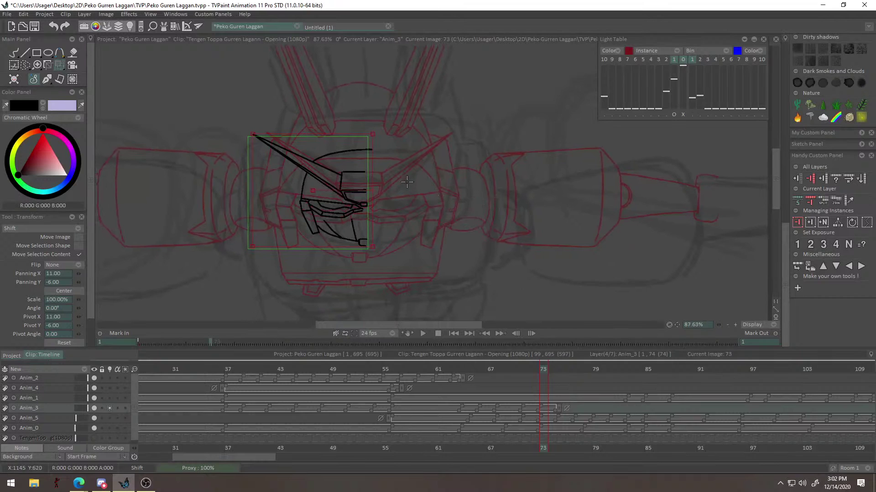
Stretch the half-head line art with a Perspective transform, pulling its outer side, upper edge and lower edge slightly outward, and apply it.
key(ctrl+shift+t)
drag(411, 192, 414, 197)
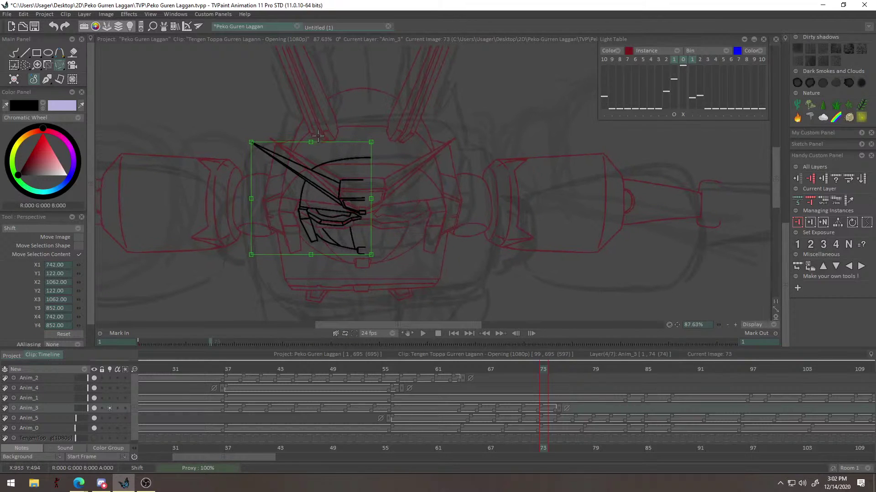
drag(253, 143, 249, 139)
drag(310, 140, 311, 132)
drag(369, 258, 357, 254)
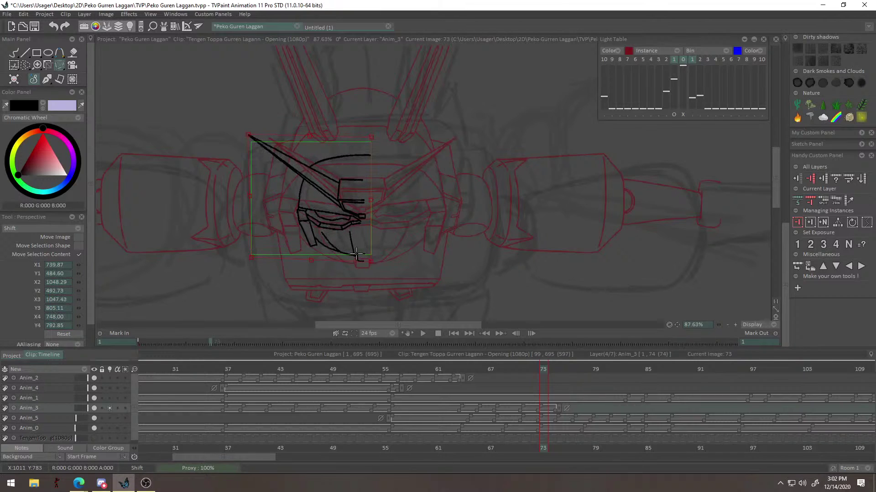
drag(254, 259, 253, 260)
drag(371, 260, 371, 261)
drag(249, 199, 250, 197)
key(Return)
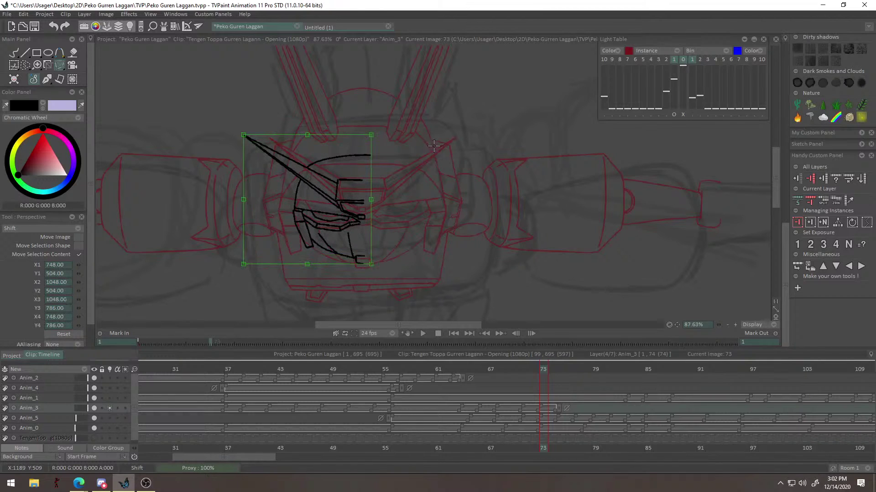
Erase the inner side of the small nose box so that it stays open toward the face's centre line.
right_click(471, 156)
scroll(474, 143, down, 2)
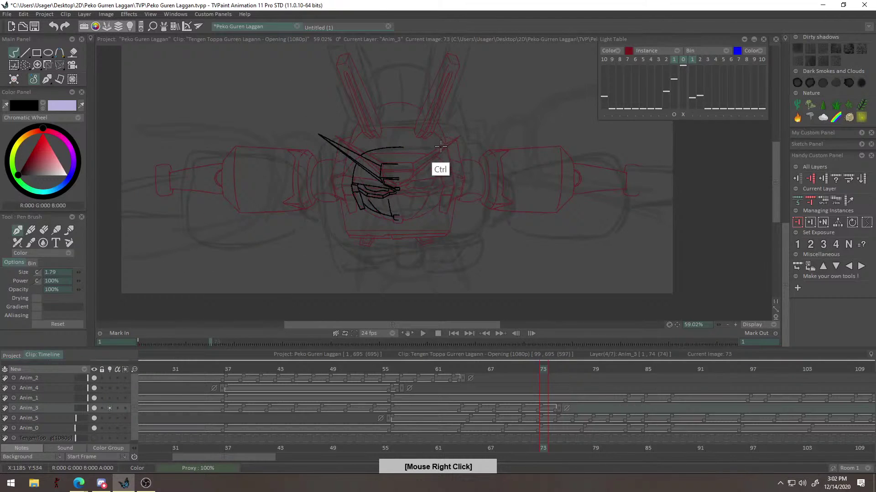
drag(459, 126, 439, 137)
drag(353, 174, 369, 221)
drag(465, 157, 549, 132)
drag(495, 175, 534, 149)
drag(428, 208, 470, 239)
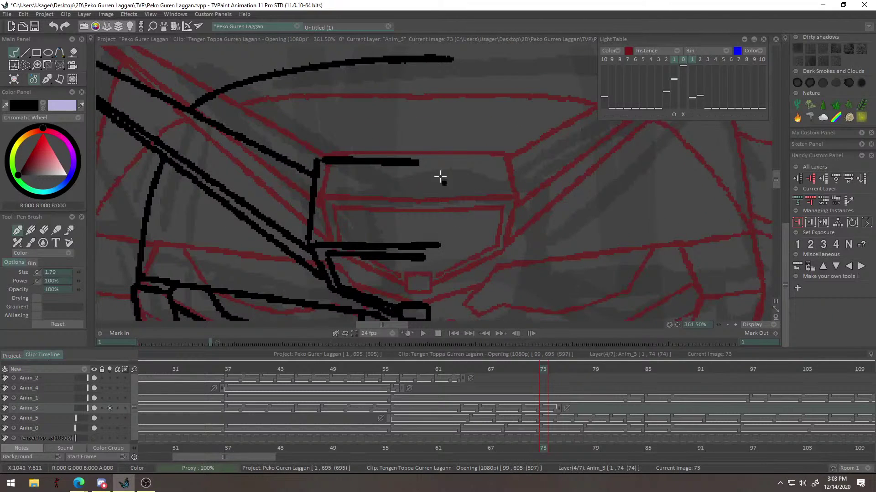
mouse_move(457, 200)
mouse_down()
mouse_move(395, 268)
mouse_move(563, 223)
mouse_up()
key(e)
mouse_move(446, 173)
mouse_down()
mouse_move(466, 194)
mouse_move(453, 180)
mouse_up()
drag(408, 149, 406, 184)
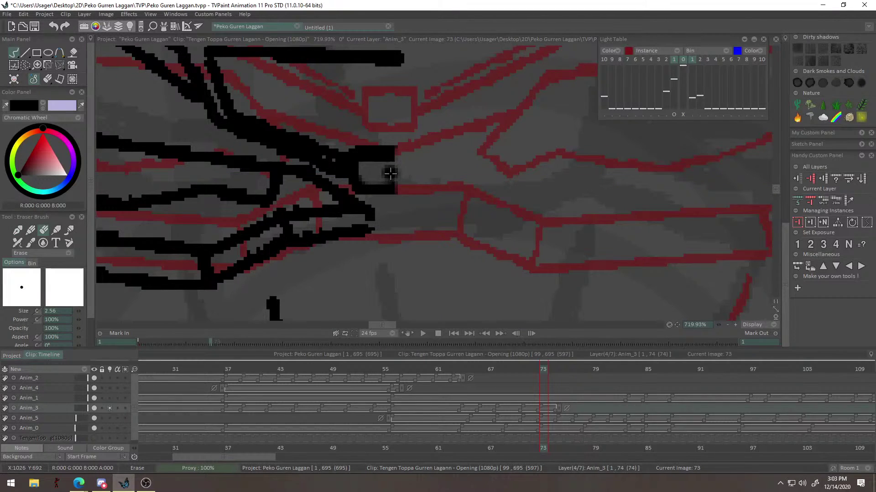
Clean up the faint leftover pixels at the open ends of the nose box's upper and lower edges.
key(b)
scroll(381, 171, up, 1)
mouse_move(345, 190)
mouse_down()
mouse_move(392, 187)
mouse_move(454, 166)
mouse_up()
key(e)
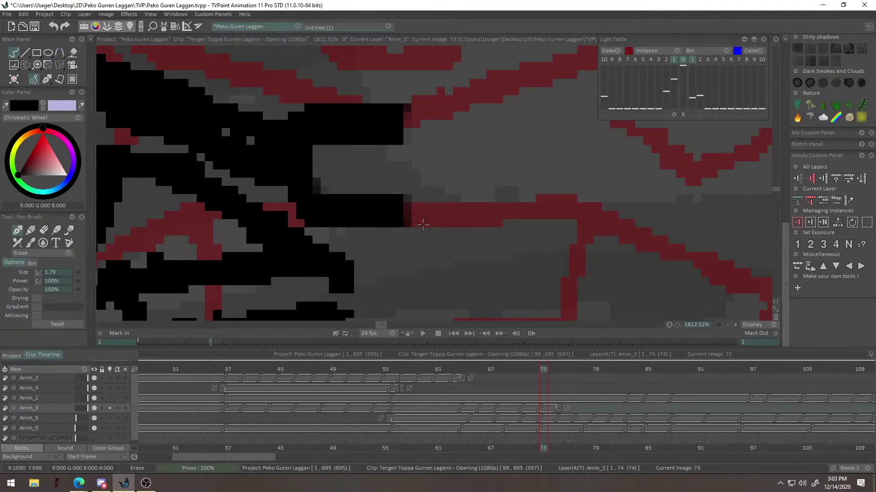
drag(420, 208, 419, 137)
drag(422, 100, 419, 112)
click(419, 108)
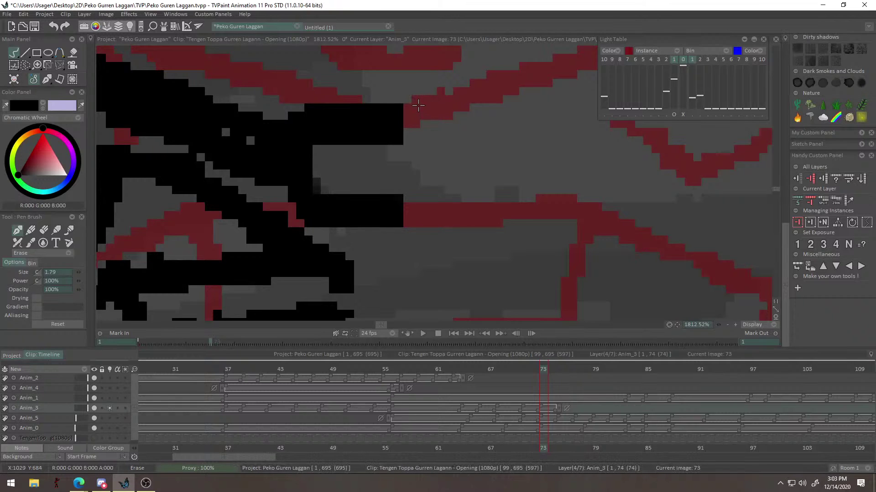
drag(331, 173, 328, 175)
Examine the nose bracket, the inner ends of the eye band and the whole half-head against the light table reference.
drag(478, 169, 345, 320)
mouse_move(493, 203)
mouse_down()
mouse_move(561, 177)
mouse_move(467, 147)
mouse_up()
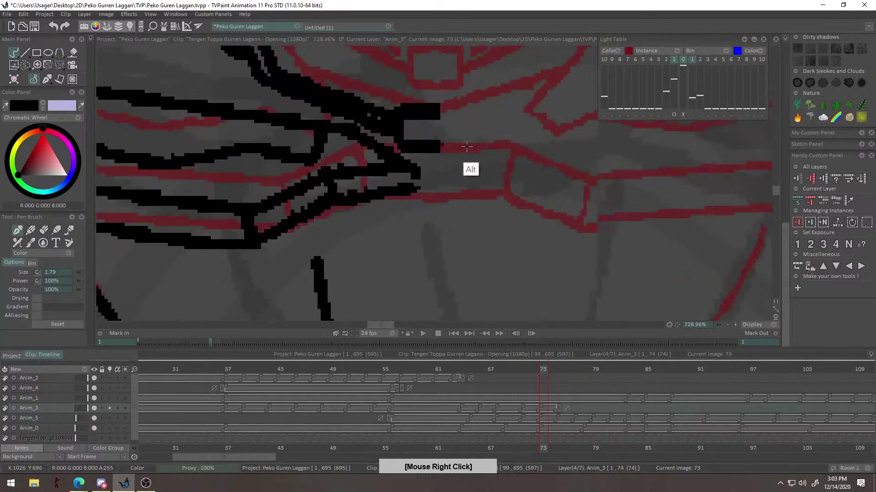
scroll(467, 146, up, 2)
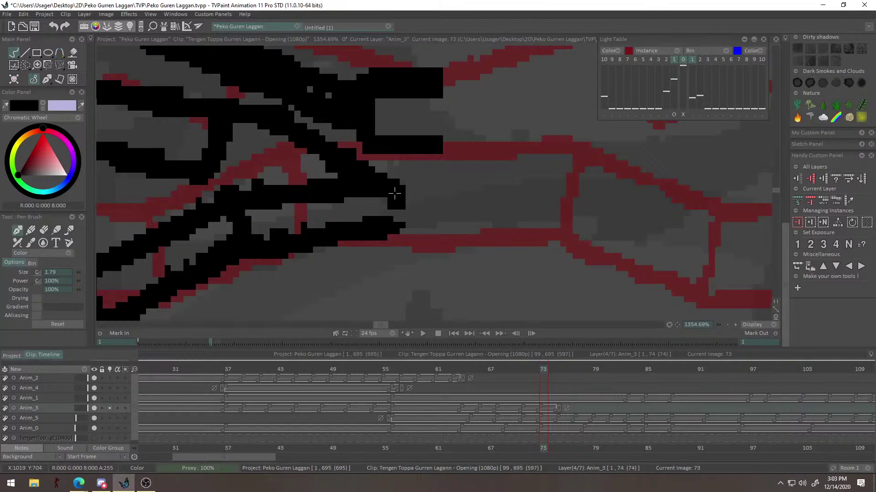
scroll(394, 194, down, 6)
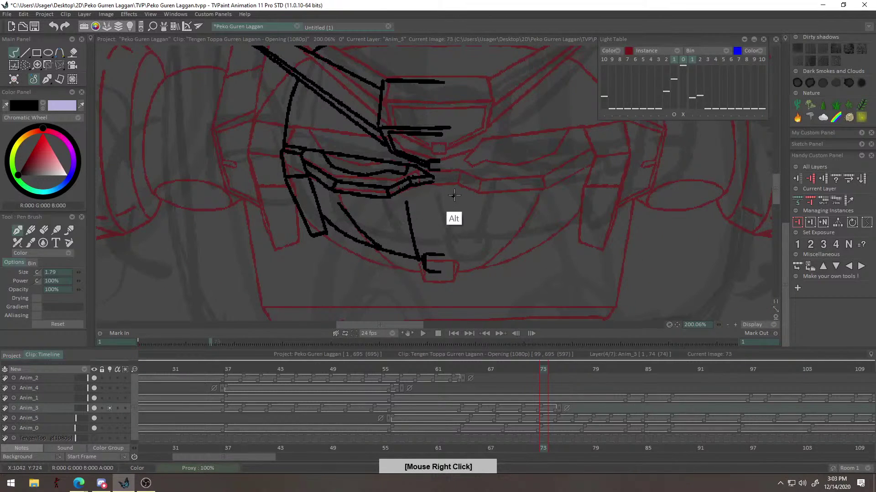
scroll(456, 196, up, 3)
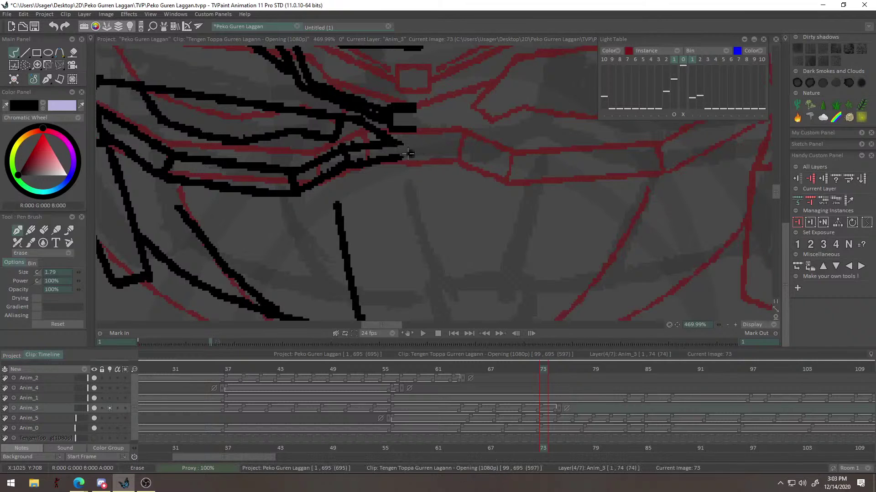
scroll(397, 162, down, 2)
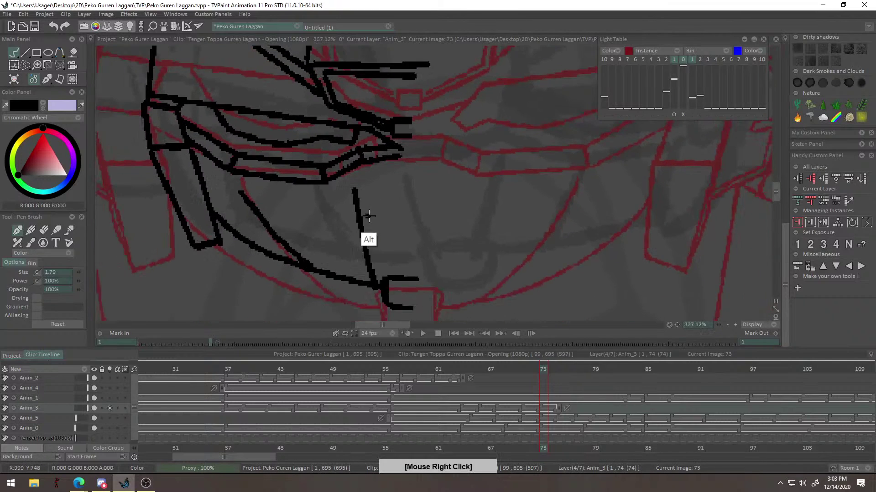
drag(393, 195, 508, 203)
scroll(445, 261, down, 3)
scroll(428, 261, down, 2)
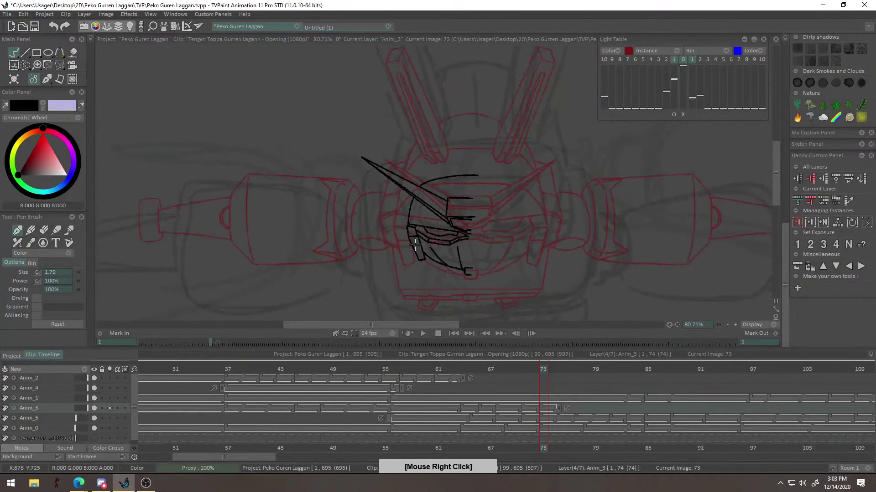
Draw the four-sided slanted cap at the upper end of the left antenna, following the red reference.
scroll(462, 156, up, 2)
drag(441, 105, 425, 174)
drag(450, 139, 433, 181)
mouse_move(476, 137)
mouse_down()
mouse_move(396, 233)
mouse_move(588, 116)
mouse_move(458, 162)
mouse_move(439, 185)
mouse_move(397, 173)
mouse_move(405, 180)
mouse_move(417, 125)
mouse_move(353, 133)
mouse_move(438, 122)
mouse_move(418, 171)
mouse_move(423, 189)
mouse_move(506, 112)
mouse_up()
drag(588, 161, 486, 109)
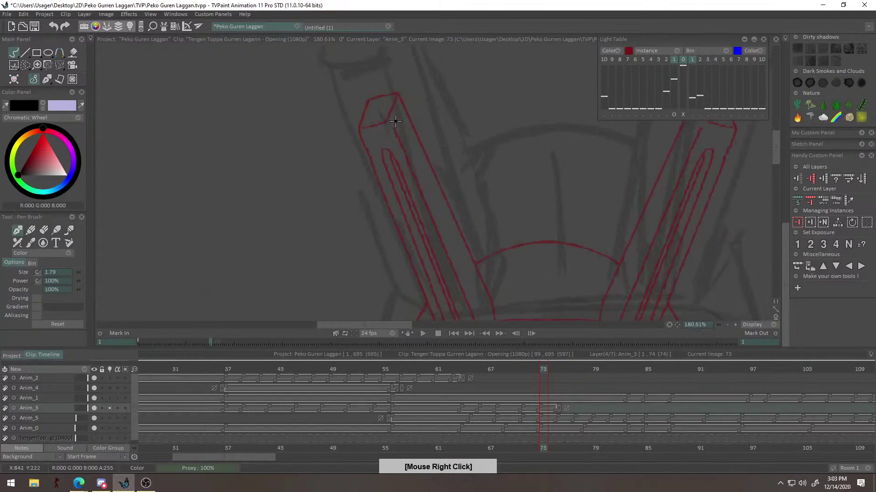
mouse_move(396, 96)
mouse_down()
mouse_move(358, 129)
mouse_move(386, 123)
mouse_move(372, 103)
mouse_move(397, 96)
mouse_move(353, 133)
mouse_up()
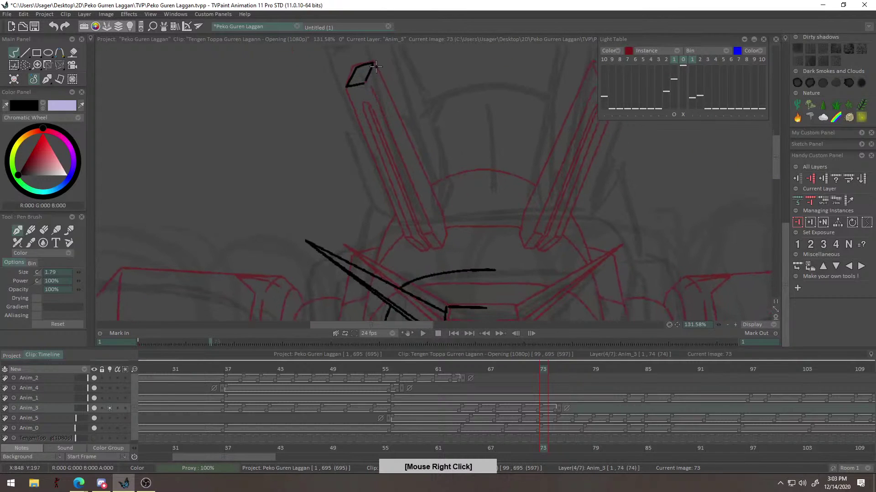
Draw the left antenna's long inner-side edge and its parallel ridge line as straight lines from the cap to the base.
click(25, 53)
drag(410, 101, 432, 95)
drag(361, 50, 455, 251)
mouse_move(456, 251)
mouse_down()
mouse_move(459, 271)
mouse_move(356, 82)
mouse_up()
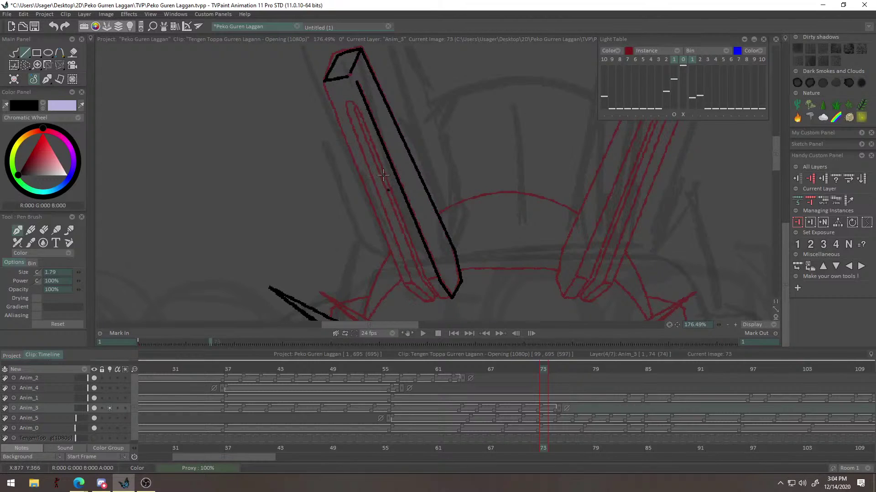
Close the left antenna's base with short facet lines and draw the long straight lines up its outer side.
drag(425, 276, 426, 280)
drag(426, 280, 437, 279)
drag(439, 318, 433, 287)
drag(420, 248, 432, 263)
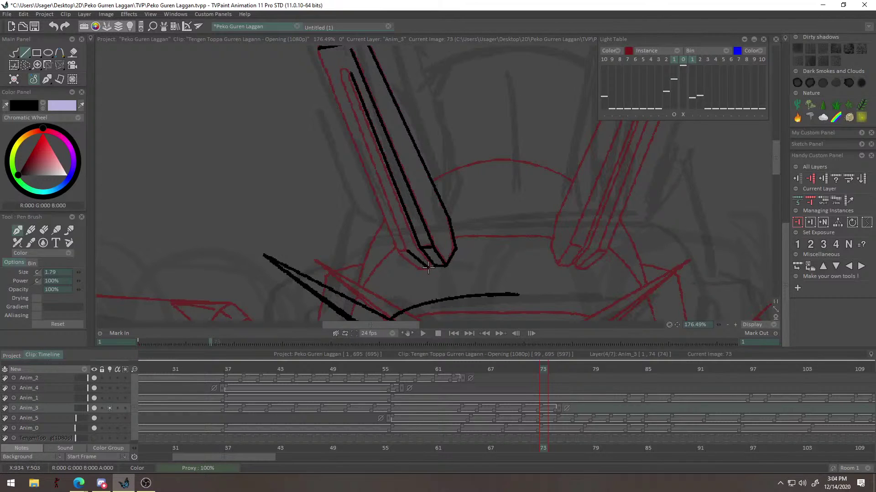
drag(398, 252, 408, 250)
mouse_move(409, 242)
mouse_down()
mouse_move(413, 265)
mouse_move(345, 102)
mouse_up()
mouse_move(389, 236)
mouse_down()
mouse_move(401, 274)
mouse_move(426, 246)
mouse_move(412, 236)
mouse_move(412, 210)
mouse_move(434, 215)
mouse_up()
Complete the long slot on the left antenna with its straight sides and a rounded upper end.
alt+right_click(364, 279)
click(12, 52)
alt+right_click(330, 110)
alt+right_click(445, 245)
mouse_move(383, 303)
mouse_down()
mouse_move(403, 242)
mouse_move(362, 94)
mouse_up()
alt+right_click(363, 96)
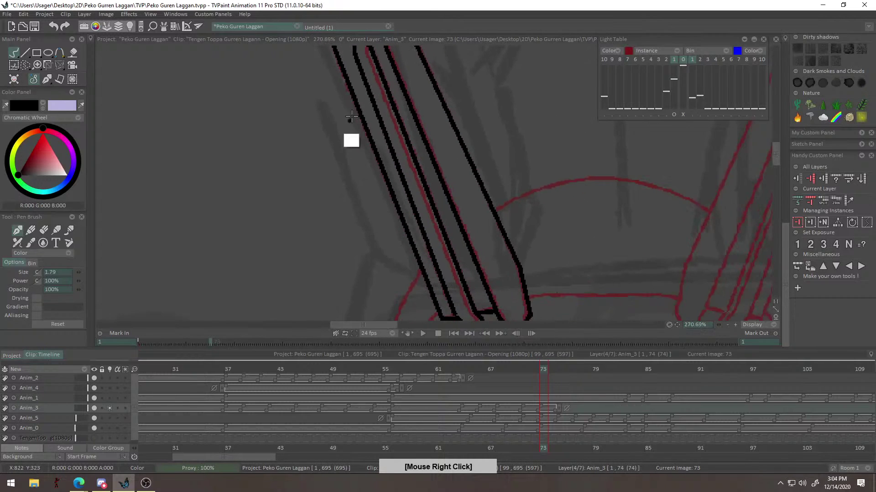
alt+right_click(363, 98)
mouse_move(367, 55)
mouse_down()
mouse_move(461, 297)
mouse_move(441, 242)
mouse_move(454, 237)
mouse_up()
key(ctrl+z)
drag(456, 253, 467, 297)
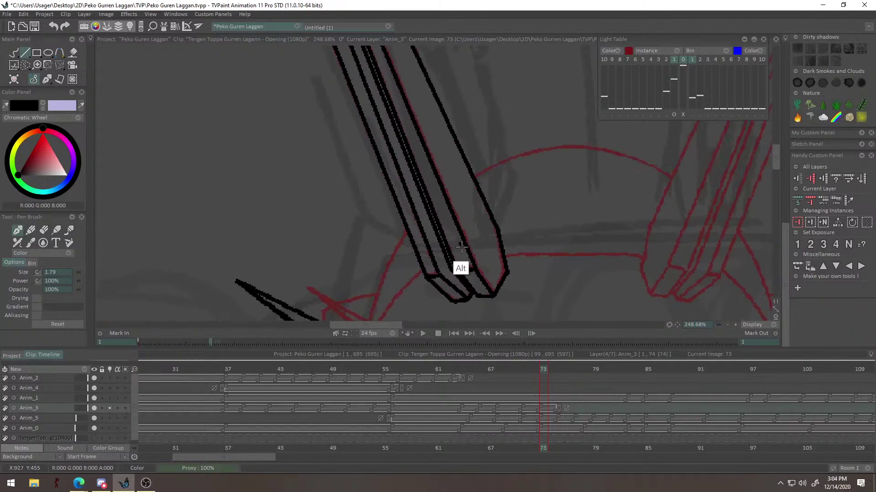
drag(352, 166, 377, 245)
click(14, 52)
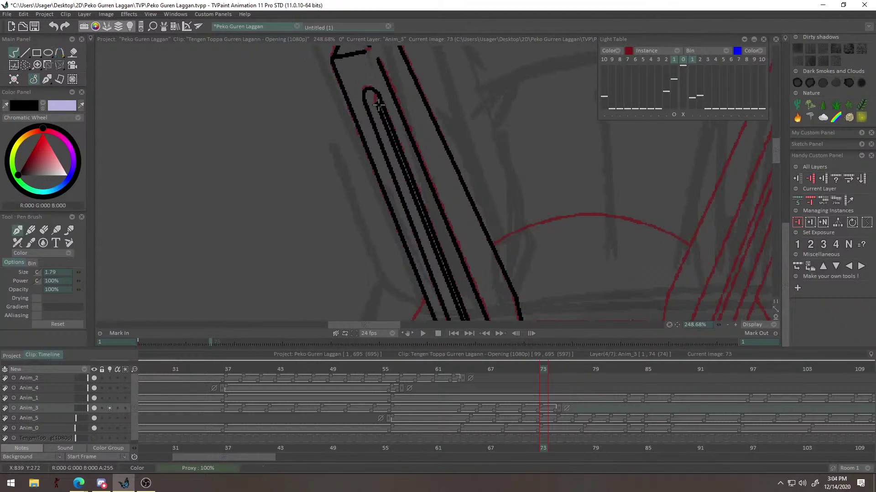
Lasso the left antenna, lower and tilt it outward with a Perspective transform, and clear the selection.
drag(389, 112, 303, 294)
drag(406, 198, 361, 237)
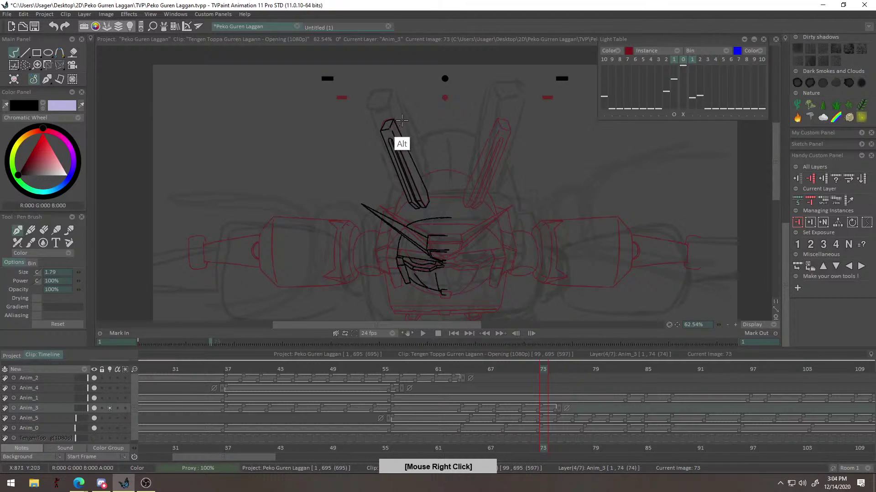
click(25, 65)
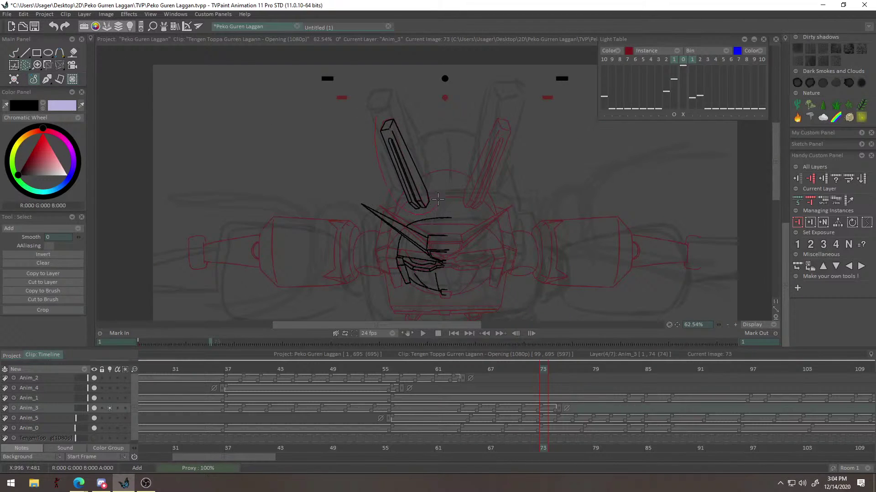
drag(389, 115, 376, 117)
key(ctrl+shift+p)
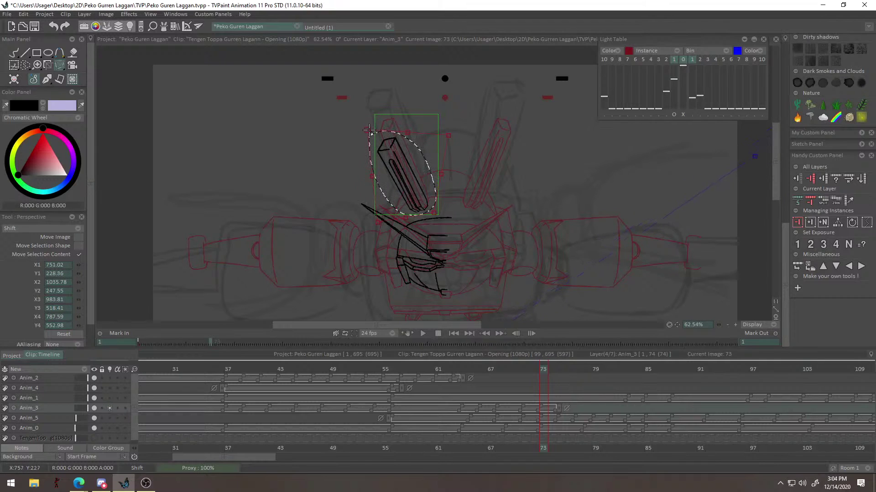
key(ctrl+d)
Draw the helmet's side line from the left antenna's base down to the brow horn.
mouse_move(507, 148)
mouse_down()
mouse_move(506, 140)
mouse_move(459, 190)
mouse_move(494, 125)
mouse_move(409, 198)
mouse_move(459, 176)
mouse_move(386, 220)
mouse_up()
key(b)
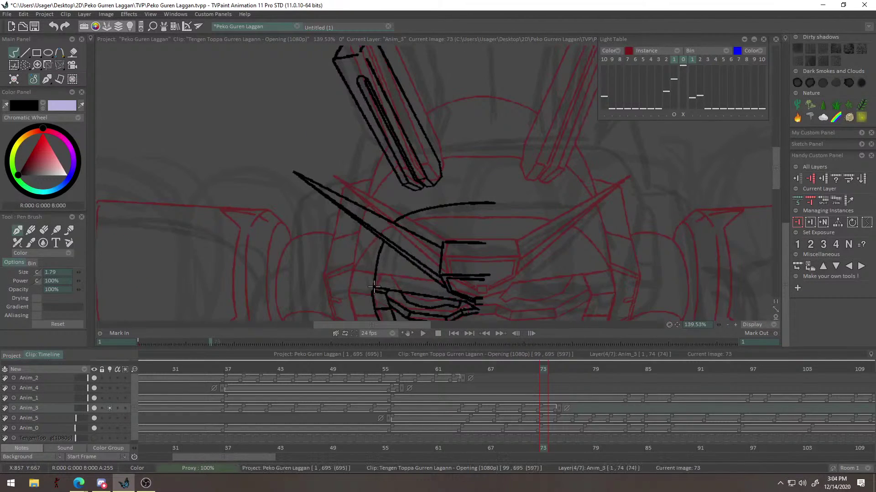
key(ctrl+z)
mouse_move(419, 163)
mouse_down()
mouse_move(353, 247)
mouse_move(424, 184)
mouse_move(368, 226)
mouse_move(357, 224)
mouse_up()
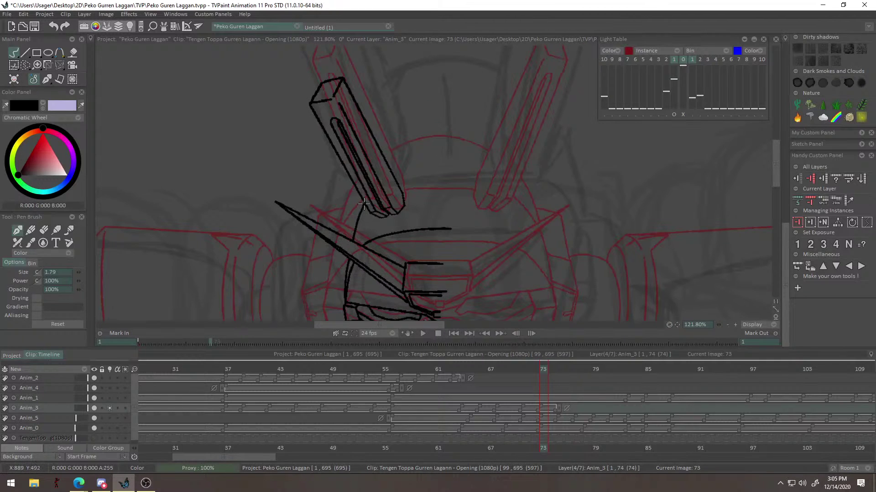
Draw the helmet's top curve from the left antenna's base across the head's centre.
scroll(364, 204, up, 3)
mouse_move(365, 227)
mouse_down()
mouse_move(507, 222)
mouse_move(399, 235)
mouse_move(433, 234)
mouse_move(456, 216)
mouse_move(348, 286)
mouse_up()
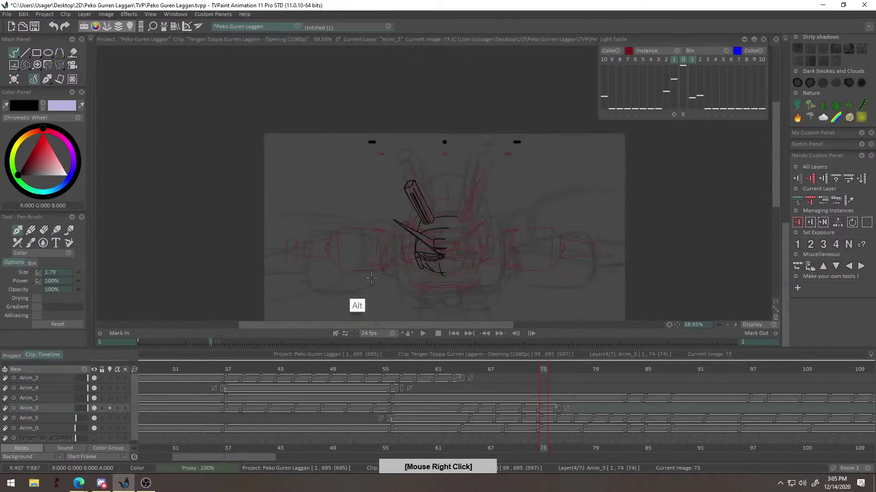
scroll(492, 202, up, 4)
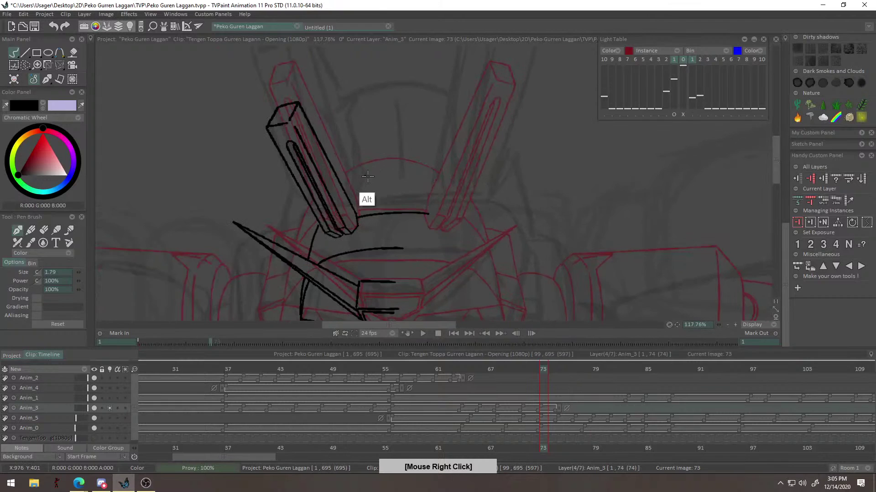
Undo the last stroke and draw the crest arc rising from the left antenna's inner edge past the head's centre.
scroll(365, 174, up, 2)
key(ctrl+z)
drag(331, 197, 354, 179)
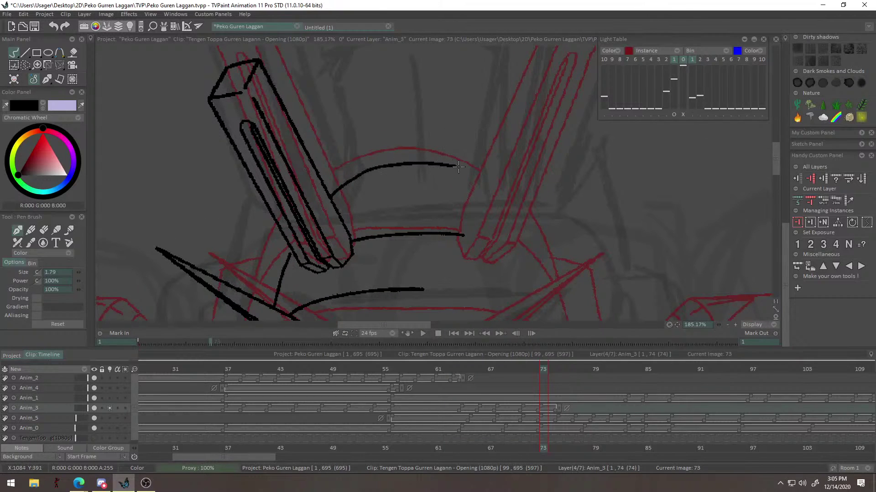
Redraw the crest arc so it ends near the head's centre and try the helmet's outer side line below the left brow horn.
key(ctrl+z)
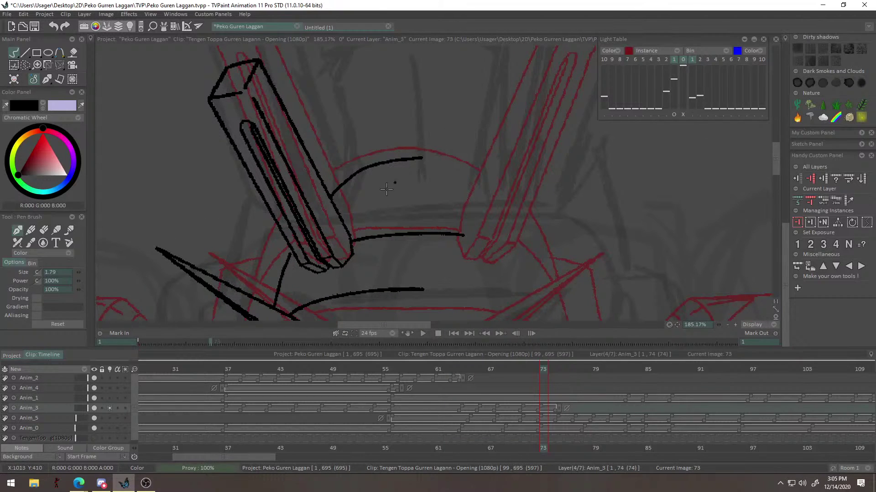
scroll(336, 235, up, 1)
drag(321, 249, 328, 223)
mouse_move(250, 315)
mouse_down()
mouse_move(314, 199)
mouse_move(337, 208)
mouse_move(328, 188)
mouse_move(320, 196)
mouse_up()
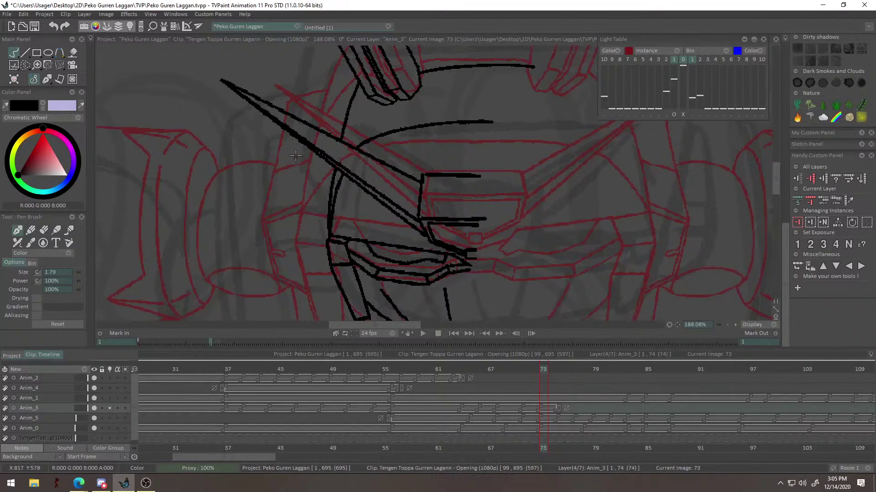
key(ctrl+z)
drag(299, 143, 286, 222)
key(ctrl+z)
key(ctrl+z)
Draw the left side panel's outer edge down from the brow horn, with its upper cross line and lower joint.
drag(295, 235, 306, 230)
key(ctrl+z)
drag(287, 226, 298, 261)
drag(323, 203, 327, 241)
drag(387, 193, 460, 176)
drag(255, 214, 271, 221)
drag(251, 192, 244, 207)
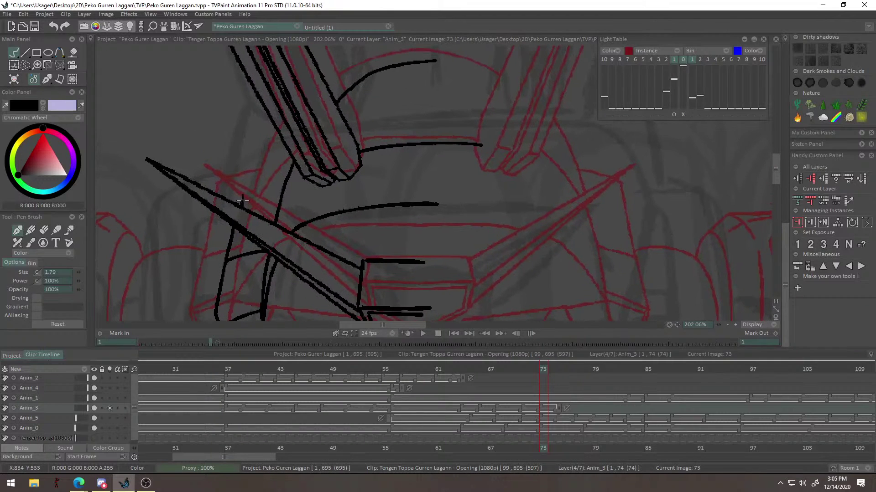
Draw the short arc above the left brow horn to the helmet's side line and add the small detail in the side joint.
drag(251, 287, 293, 177)
drag(279, 219, 310, 216)
mouse_move(264, 238)
mouse_down()
mouse_move(313, 203)
mouse_move(372, 219)
mouse_up()
key(ctrl+z)
drag(302, 224, 393, 230)
drag(314, 247, 313, 235)
mouse_move(313, 235)
mouse_down()
mouse_move(406, 202)
mouse_move(375, 151)
mouse_up()
key(ctrl+z)
drag(317, 214, 395, 242)
Scale the previous instance's light table reference down to about 80%.
drag(395, 242, 225, 343)
drag(533, 246, 347, 296)
drag(498, 218, 482, 183)
scroll(482, 183, down, 2)
scroll(501, 187, up, 6)
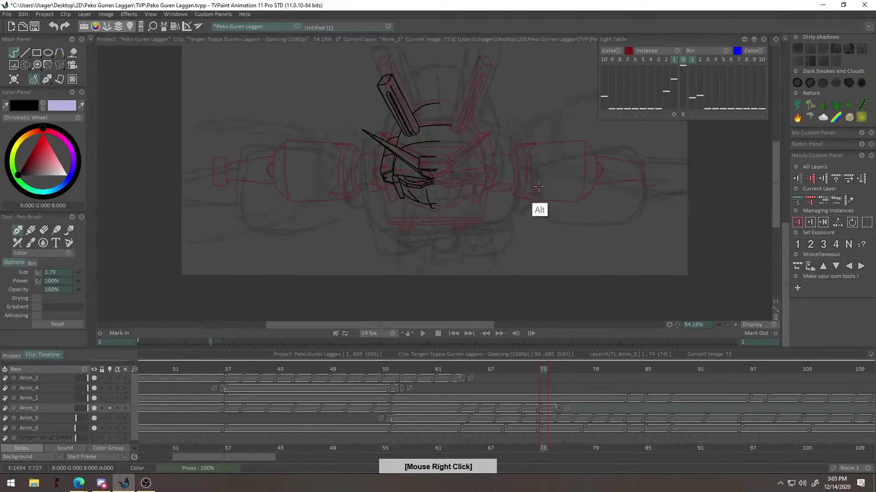
scroll(529, 187, up, 3)
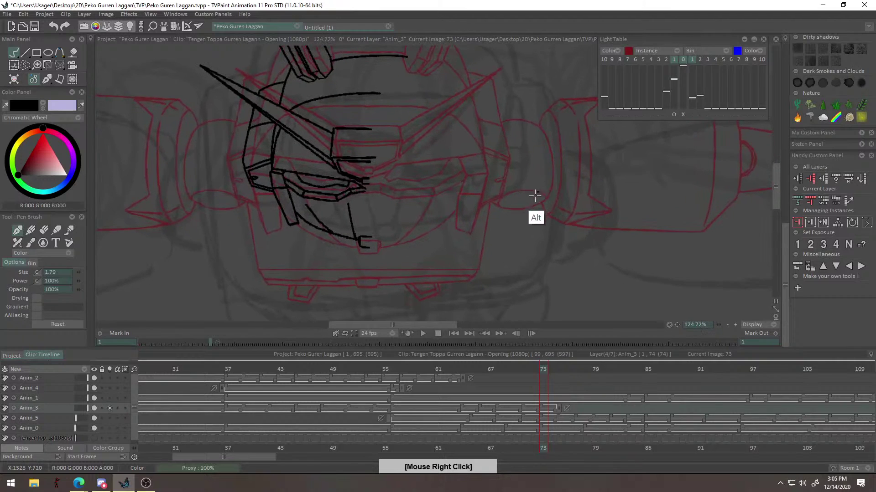
drag(487, 235, 476, 204)
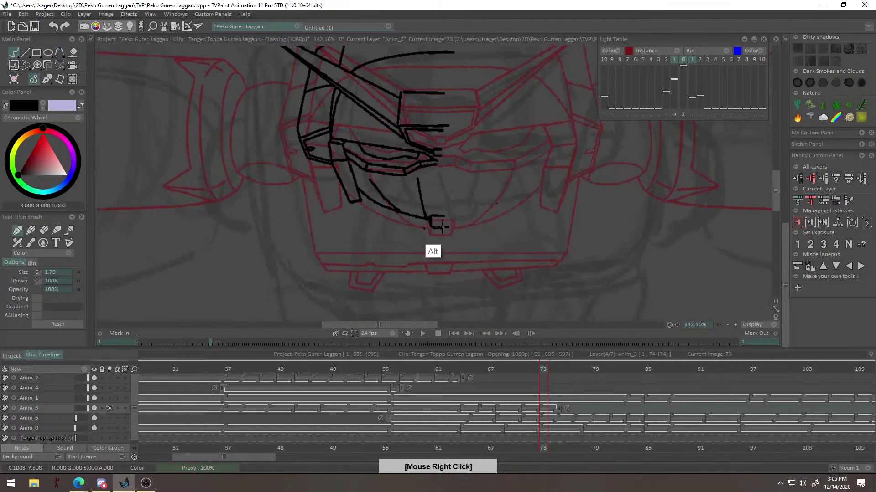
click(674, 115)
drag(611, 178, 534, 217)
scroll(534, 216, down, 4)
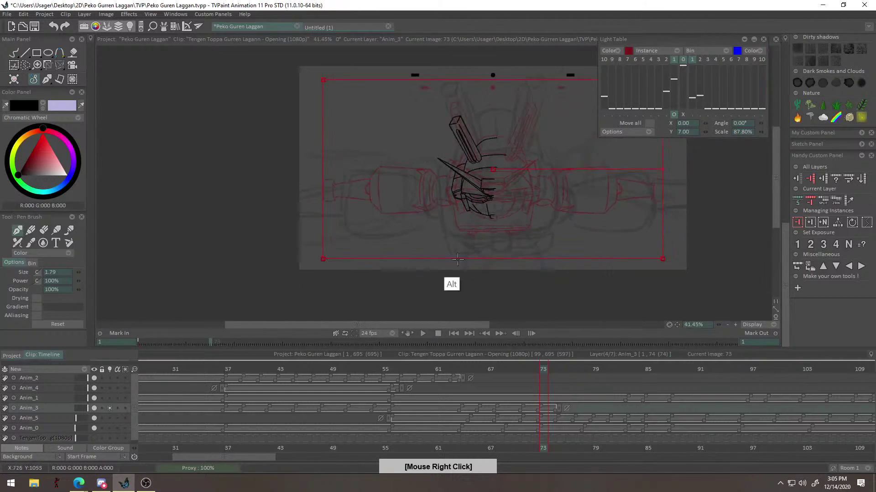
drag(589, 268, 571, 268)
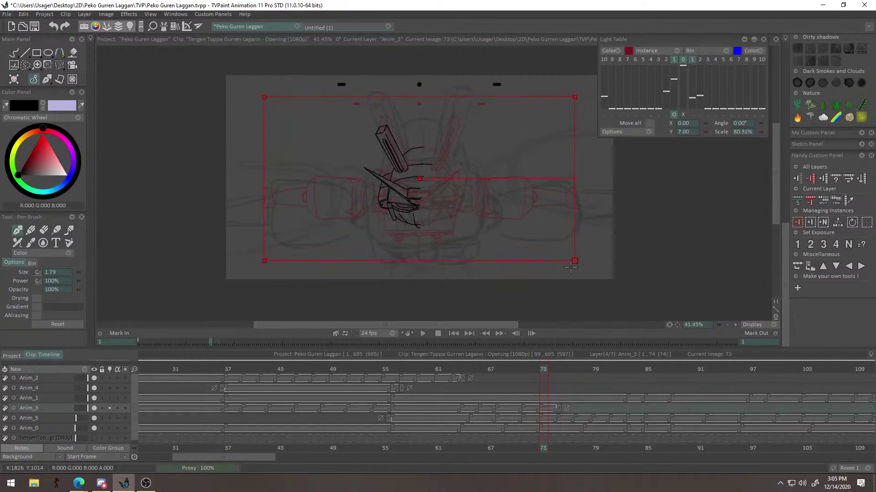
right_click(558, 264)
Draw the outer curve of the disc where the left arm meets the head.
drag(369, 198, 449, 194)
drag(337, 141, 328, 242)
key(ctrl+z)
drag(337, 142, 337, 276)
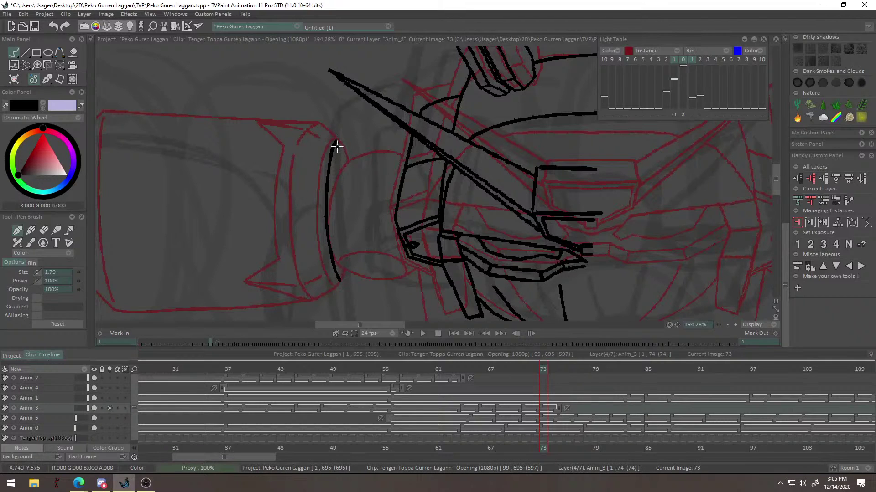
Close the arm disc with its inner curve and draw the connector to the head with the flat ellipse beneath it.
drag(351, 197, 346, 187)
drag(342, 154, 336, 228)
key(ctrl+z)
mouse_move(342, 154)
mouse_down()
mouse_move(342, 248)
mouse_move(393, 238)
mouse_up()
key(ctrl+z)
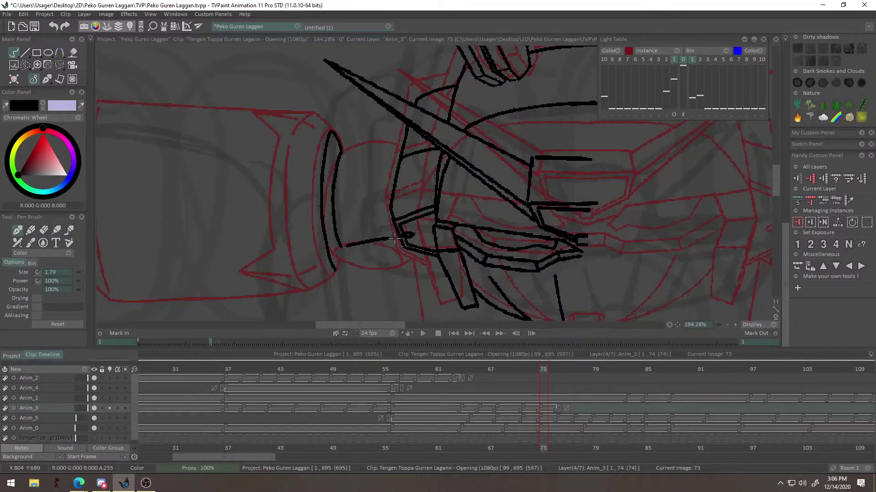
key(ctrl+z)
drag(348, 264, 305, 277)
drag(351, 197, 391, 290)
Draw the box below the face with straight lines: its left edge, bevelled corner and two parallel bottom edges up to the centre.
scroll(391, 289, up, 4)
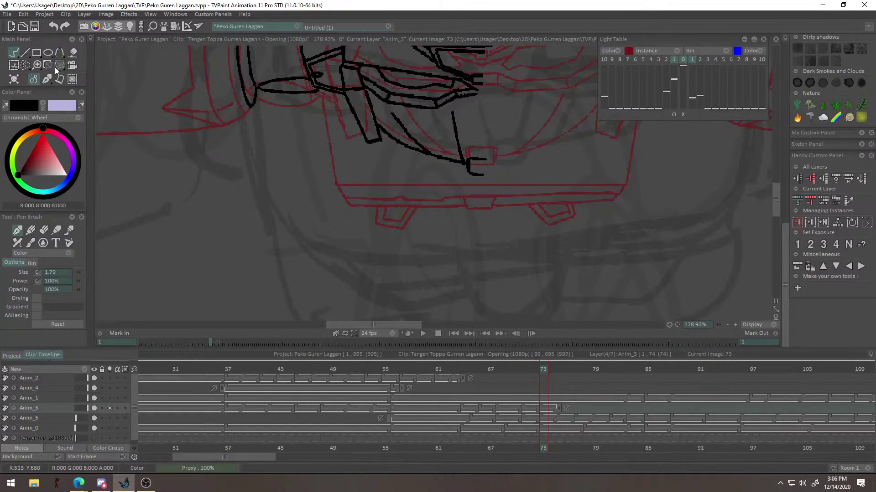
scroll(328, 98, up, 2)
shift+click(354, 224)
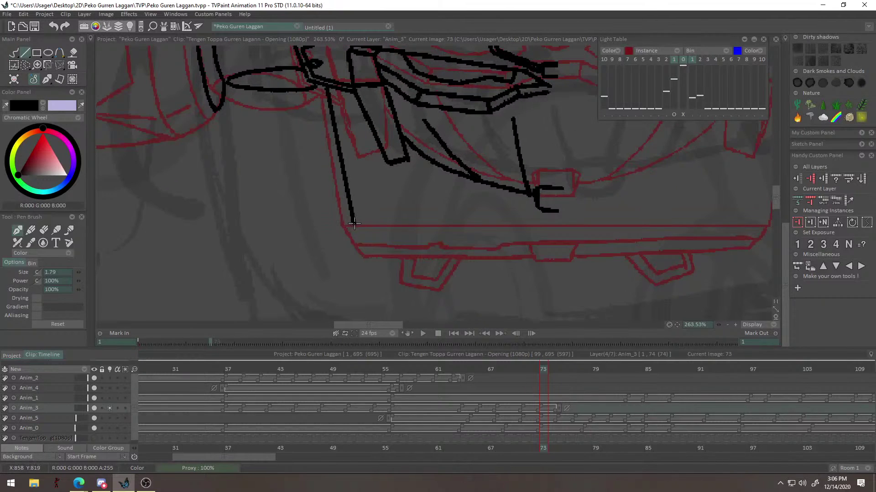
shift+click(566, 225)
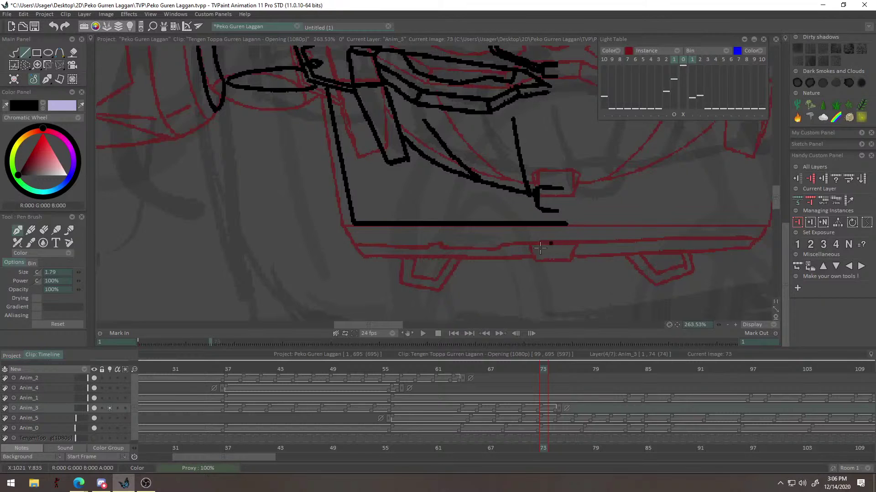
shift+click(365, 236)
shift+click(541, 237)
drag(542, 237, 396, 162)
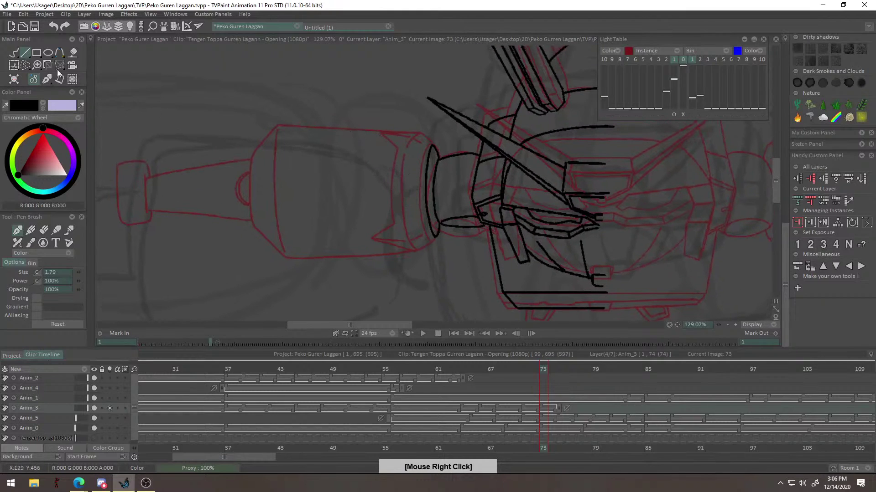
Draw the next rim curve of the left arm parallel to the disc and join its upper end to the disc.
scroll(260, 111, up, 1)
scroll(413, 110, up, 2)
scroll(413, 111, up, 1)
mouse_move(429, 176)
mouse_down()
mouse_move(430, 133)
mouse_move(416, 84)
mouse_up()
mouse_move(479, 102)
mouse_down()
mouse_move(468, 86)
mouse_move(447, 266)
mouse_move(485, 309)
mouse_up()
key(ctrl+z)
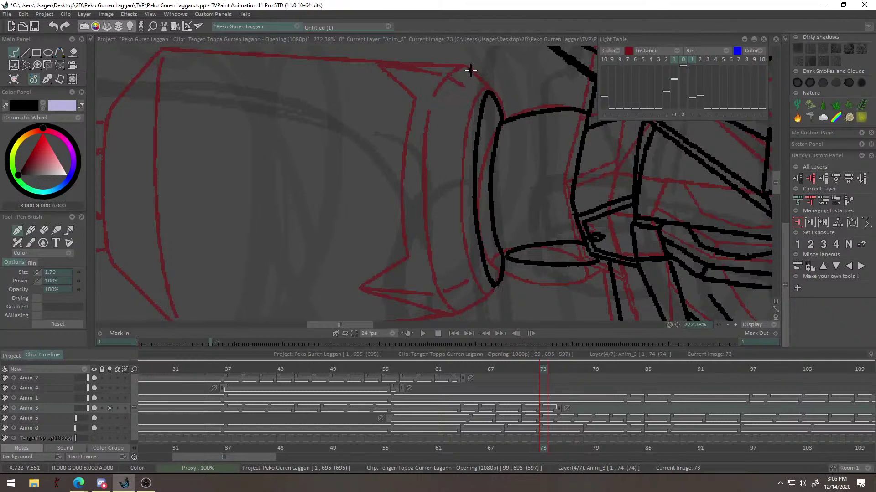
drag(470, 69, 459, 270)
drag(514, 201, 485, 250)
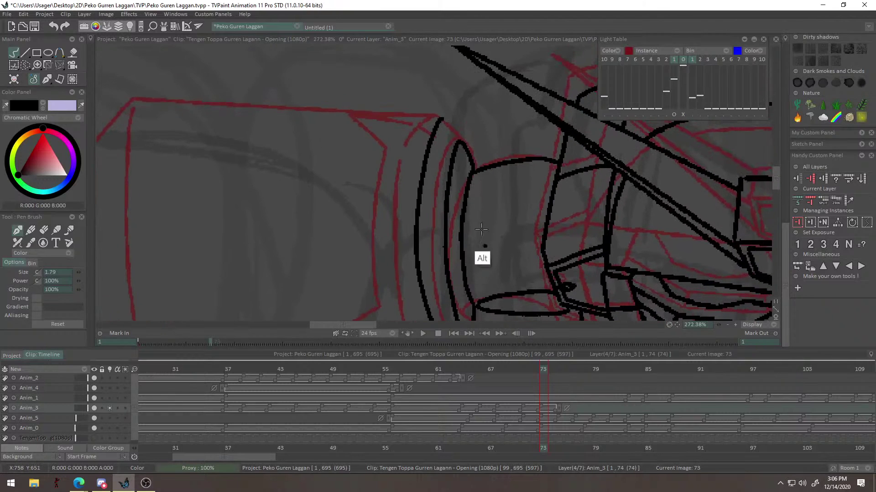
drag(441, 119, 460, 143)
Draw the upper spike of the left arm's collar band and the band's curved outer edge below it.
mouse_move(450, 132)
mouse_down()
mouse_move(469, 136)
mouse_move(427, 125)
mouse_move(371, 130)
mouse_up()
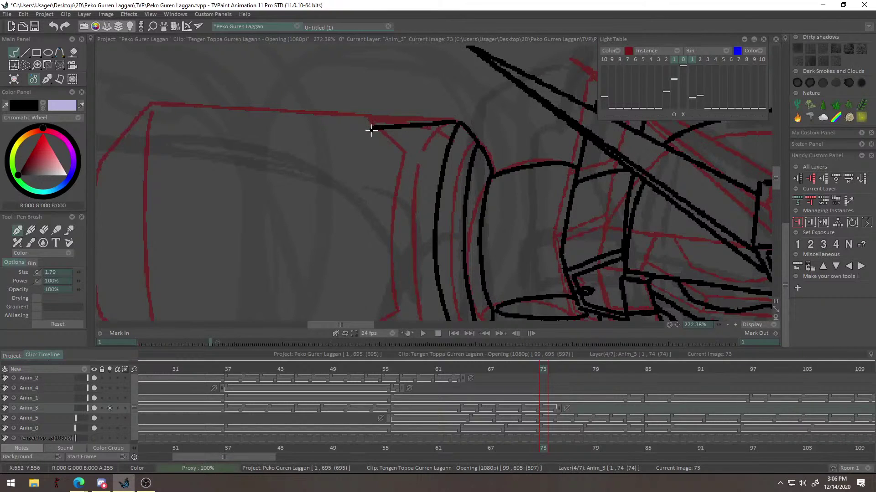
mouse_move(425, 178)
mouse_down()
mouse_move(410, 112)
mouse_move(396, 239)
mouse_up()
key(ctrl+z)
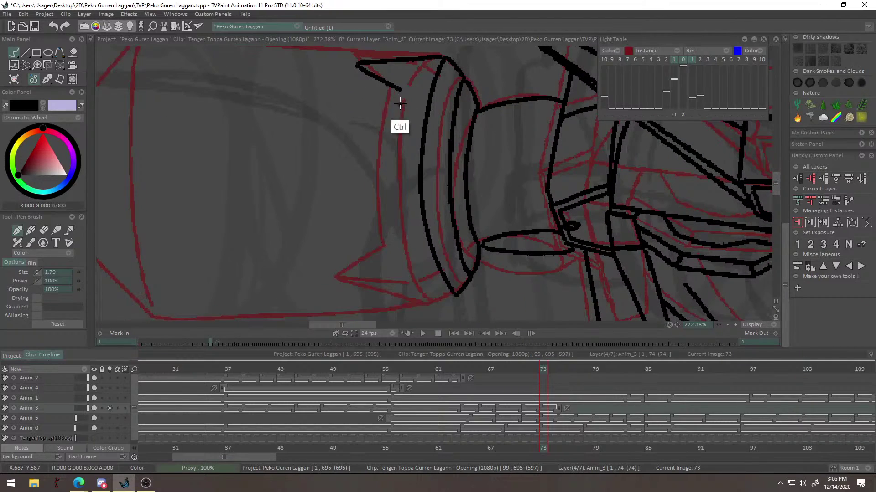
drag(397, 90, 398, 232)
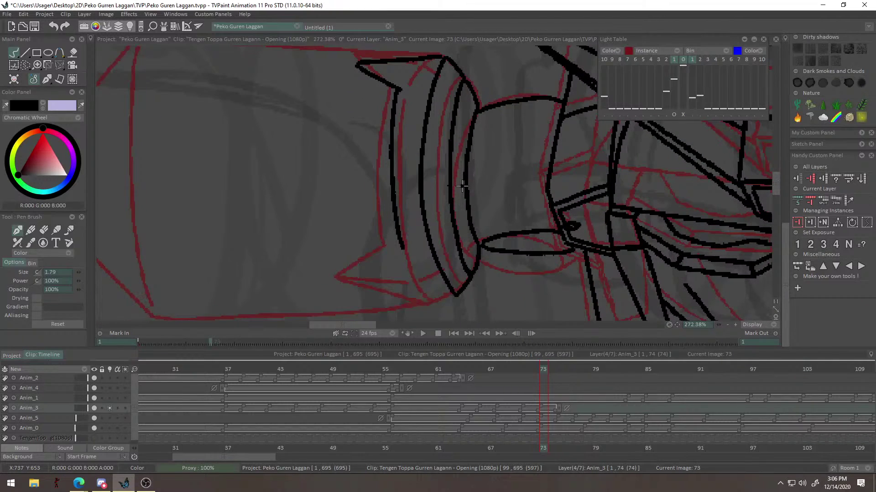
key(ctrl+z)
drag(398, 90, 387, 235)
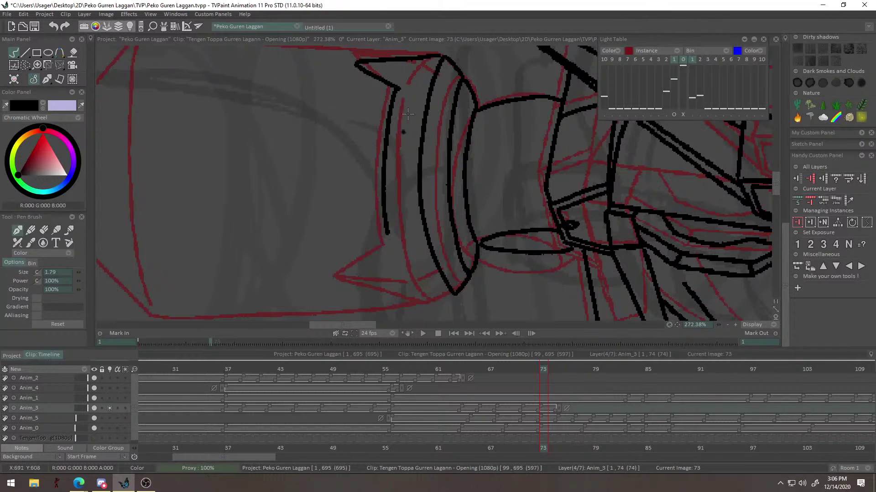
Draw the inner line of the collar band, running down between its outer edge and the rim curve.
drag(415, 65, 410, 213)
key(ctrl+z)
drag(417, 65, 426, 289)
key(ctrl+z)
mouse_move(419, 63)
mouse_down()
mouse_move(402, 147)
mouse_move(421, 258)
mouse_move(403, 169)
mouse_move(406, 230)
mouse_move(427, 294)
mouse_up()
key(ctrl+z)
key(ctrl+z)
key(ctrl+z)
Add the lower segment of the band's inner line and draw the lower spike, joining it to the rim.
drag(410, 245, 427, 291)
drag(426, 285, 406, 226)
key(ctrl+z)
drag(368, 166, 372, 191)
key(ctrl+z)
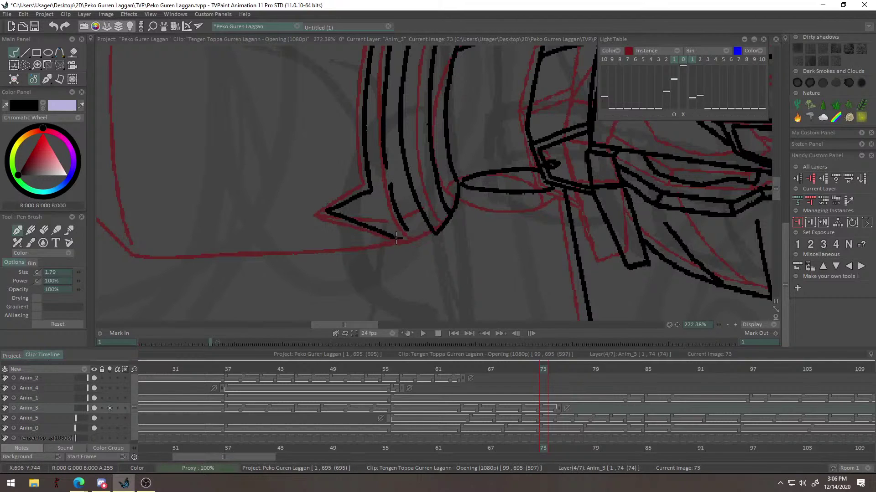
scroll(413, 263, up, 3)
drag(421, 224, 431, 218)
Erase the top line of the collar band's upper spike.
scroll(390, 239, down, 4)
scroll(362, 164, up, 4)
right_click(300, 169)
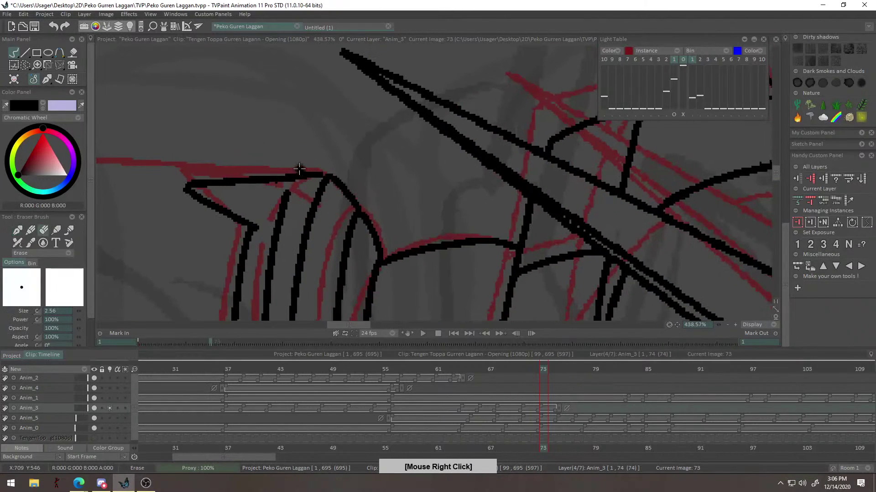
mouse_move(293, 178)
mouse_down()
mouse_move(279, 177)
mouse_move(423, 191)
mouse_move(417, 178)
mouse_move(360, 179)
mouse_up()
right_click(484, 171)
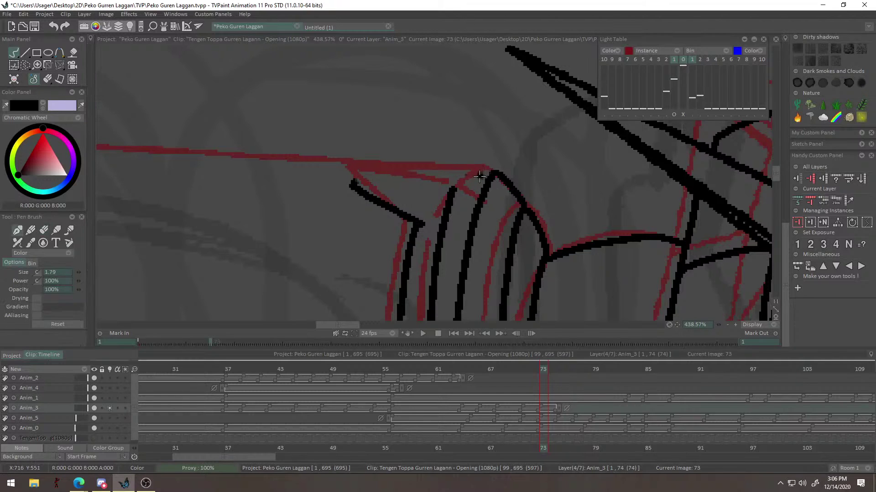
Redraw the upper spike's top line as a curve from its tip to the rim and add its inner fold line.
scroll(483, 186, up, 3)
drag(420, 199, 435, 146)
mouse_move(424, 168)
mouse_down()
mouse_move(441, 125)
mouse_move(493, 150)
mouse_move(467, 152)
mouse_move(534, 164)
mouse_up()
drag(486, 120, 292, 164)
key(ctrl+z)
mouse_move(485, 121)
mouse_down()
mouse_move(298, 165)
mouse_move(463, 164)
mouse_up()
key(ctrl+z)
drag(315, 172, 477, 161)
mouse_move(524, 178)
mouse_down()
mouse_move(482, 183)
mouse_move(419, 258)
mouse_move(417, 128)
mouse_up()
Erase the bottom line of the collar band's lower spike.
drag(543, 201, 559, 257)
drag(379, 266, 518, 278)
key(e)
drag(332, 220, 487, 291)
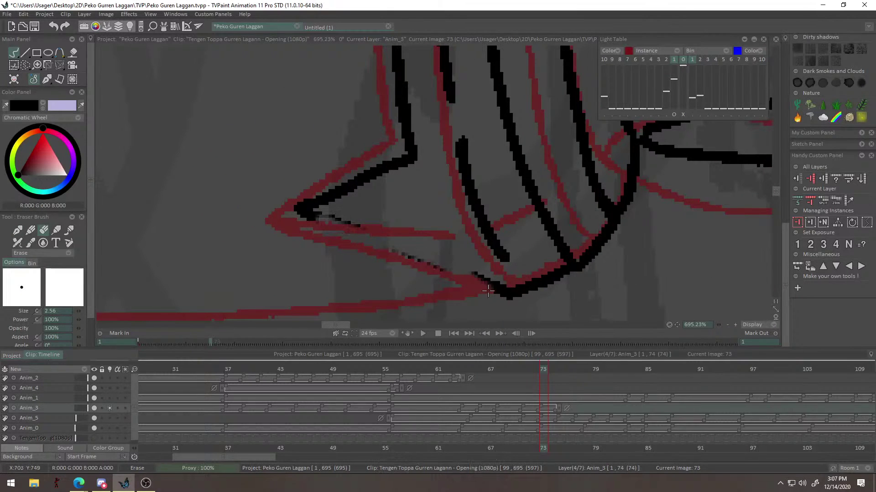
Redraw the lower spike's bottom line from its tip to the rim's lower end.
mouse_move(361, 229)
mouse_down()
mouse_move(304, 204)
mouse_move(408, 198)
mouse_up()
mouse_move(422, 141)
mouse_down()
mouse_move(345, 177)
mouse_move(369, 170)
mouse_move(361, 181)
mouse_move(379, 169)
mouse_move(342, 188)
mouse_up()
key(ctrl+z)
key(b)
key(ctrl+z)
key(ctrl+z)
mouse_move(441, 134)
mouse_down()
mouse_move(343, 195)
mouse_move(563, 267)
mouse_move(361, 208)
mouse_move(357, 200)
mouse_move(564, 266)
mouse_up()
key(ctrl+z)
key(ctrl+z)
key(ctrl+z)
drag(364, 201, 566, 266)
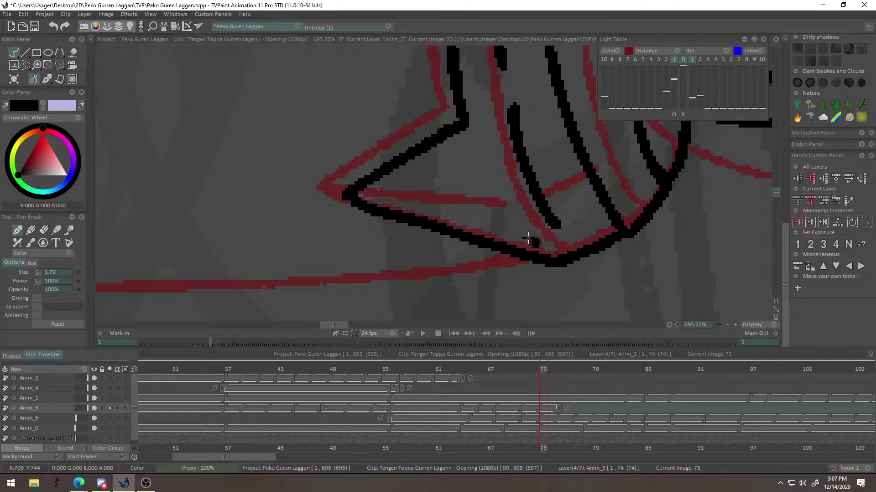
Draw the lower spike's inner fold line and the short tick between the band's inner line and the rim.
drag(376, 199, 506, 204)
key(ctrl+z)
mouse_move(362, 195)
mouse_down()
mouse_move(506, 203)
mouse_move(425, 272)
mouse_up()
mouse_move(548, 199)
mouse_down()
mouse_move(521, 252)
mouse_move(537, 234)
mouse_move(526, 217)
mouse_up()
Draw the curved far edge of the left arm's cylinder and its straight upper and lower edges to the collar band.
mouse_move(464, 239)
mouse_down()
mouse_move(367, 294)
mouse_move(256, 319)
mouse_move(541, 251)
mouse_up()
drag(514, 222, 605, 217)
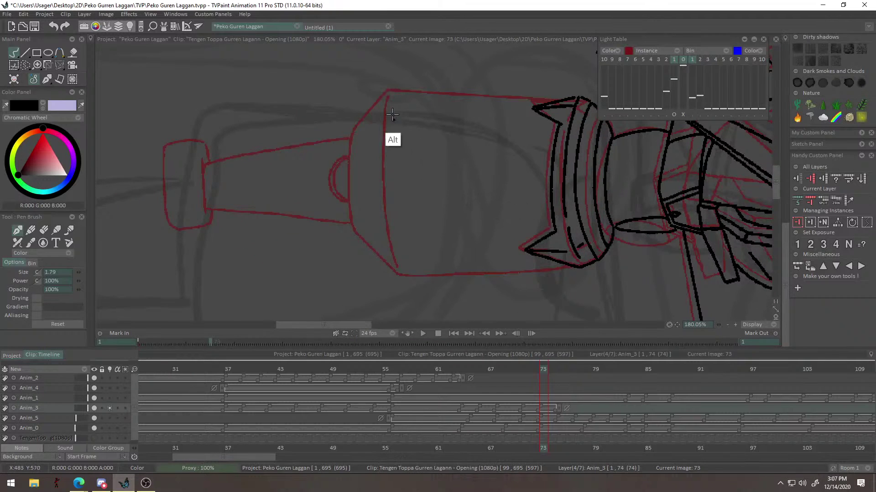
drag(390, 95, 402, 272)
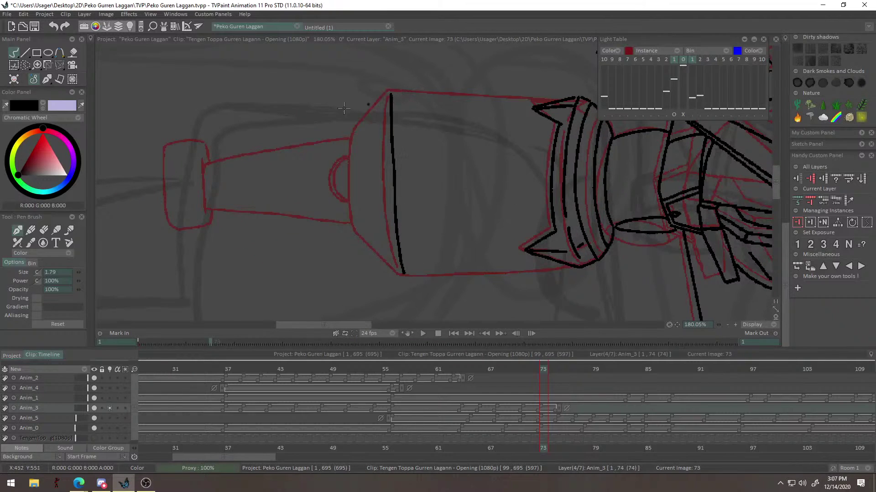
click(26, 52)
drag(456, 90, 449, 142)
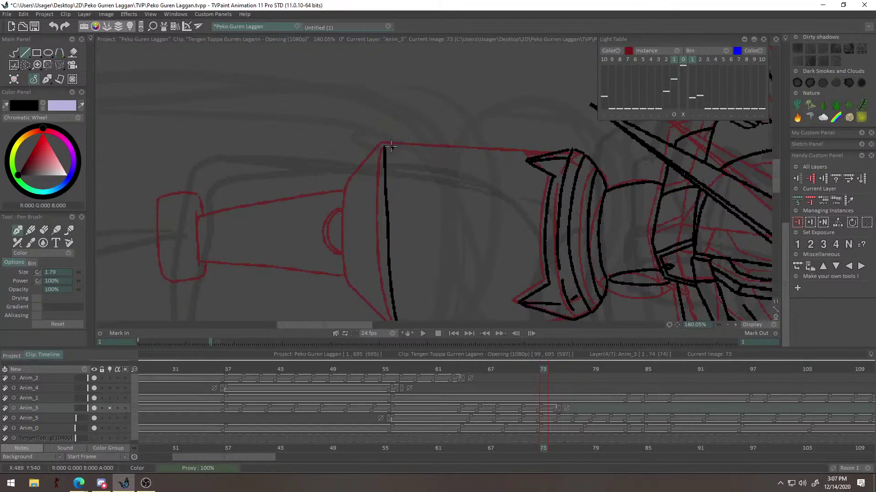
drag(551, 152, 552, 152)
drag(542, 206, 545, 104)
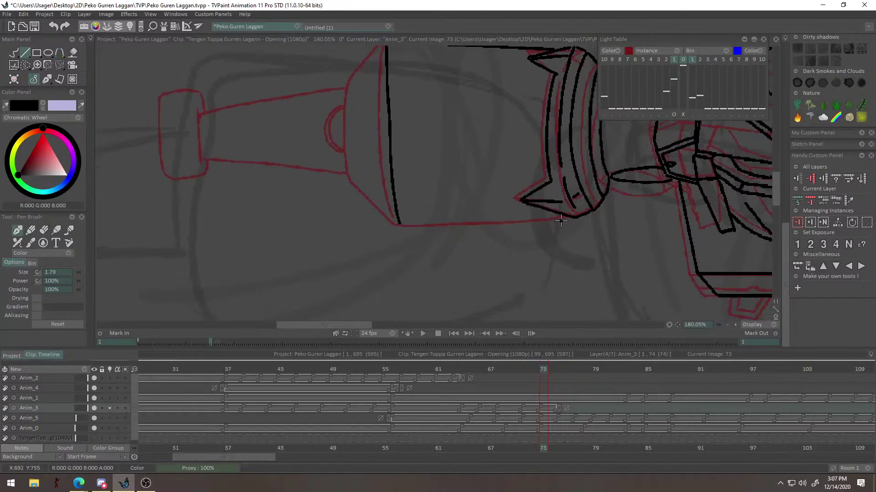
drag(402, 230, 401, 229)
drag(570, 208, 538, 259)
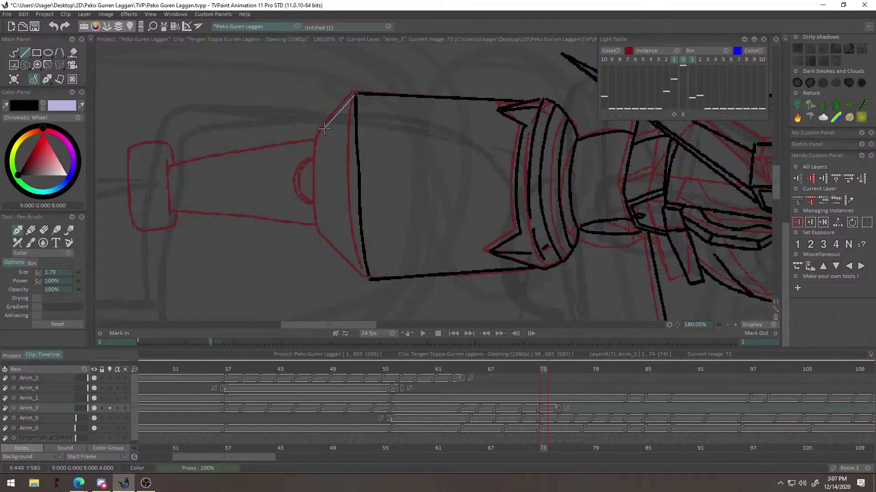
Draw the cylinder's two bevelled corners with straight lines and connect them with a freehand end curve.
drag(362, 273, 370, 278)
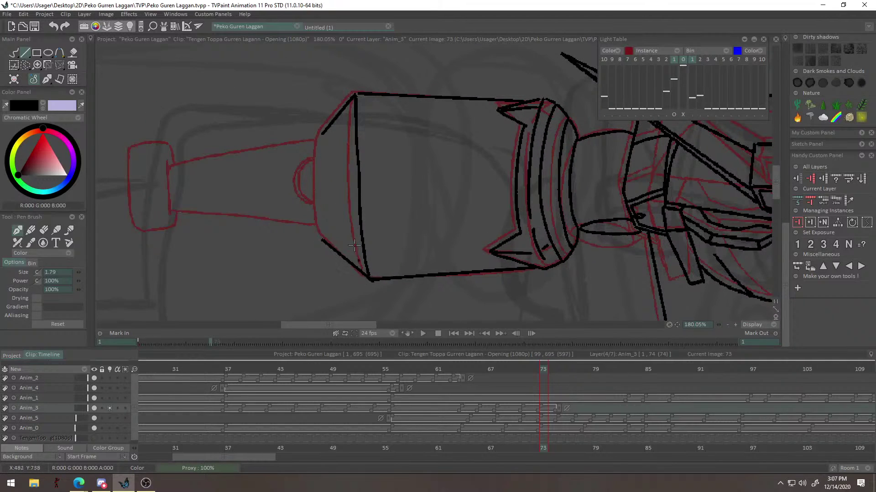
click(13, 52)
mouse_move(290, 127)
mouse_down()
mouse_move(340, 141)
mouse_move(345, 118)
mouse_move(337, 118)
mouse_move(342, 262)
mouse_move(334, 110)
mouse_move(329, 209)
mouse_move(338, 267)
mouse_up()
key(ctrl+z)
key(ctrl+z)
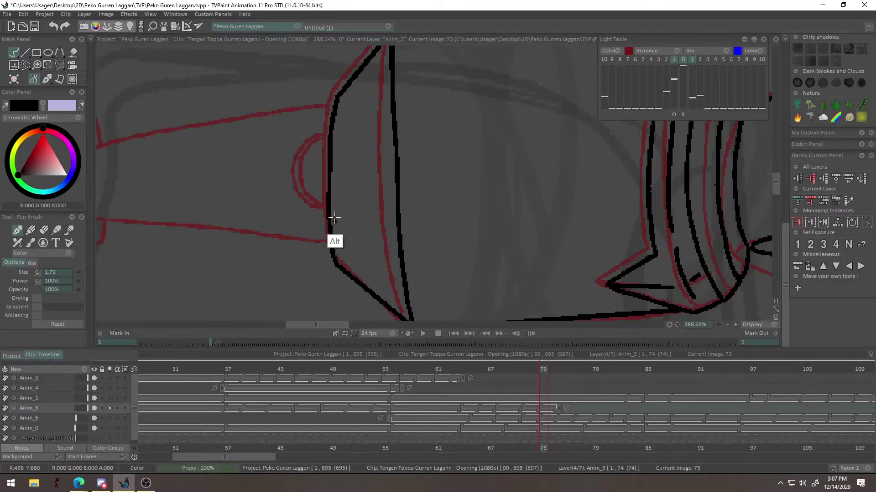
Draw the half-round knob with its double outline on the cylinder's end face.
drag(334, 220, 355, 251)
drag(348, 168, 326, 213)
key(ctrl+z)
drag(350, 172, 331, 223)
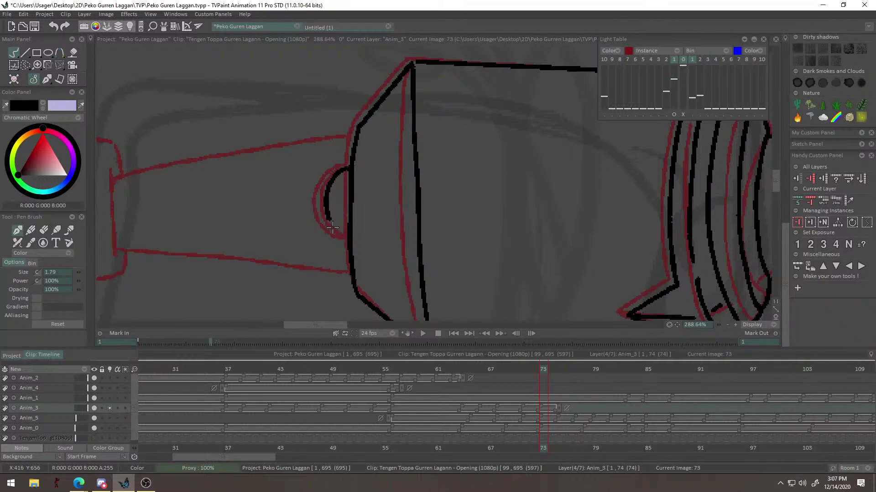
mouse_move(350, 167)
mouse_down()
mouse_move(329, 174)
mouse_move(327, 226)
mouse_move(347, 241)
mouse_up()
Draw the forearm's tapering upper and lower edges and the curved line closing it at the wrist.
drag(362, 257, 469, 212)
key(ctrl+z)
mouse_move(456, 122)
mouse_down()
mouse_move(438, 191)
mouse_move(454, 195)
mouse_up()
mouse_move(486, 112)
mouse_down()
mouse_move(259, 155)
mouse_move(246, 148)
mouse_move(258, 236)
mouse_move(482, 249)
mouse_up()
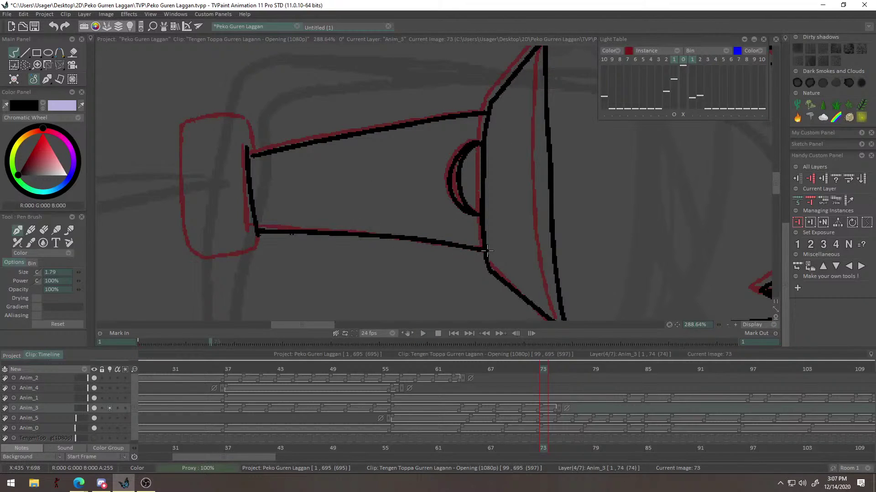
drag(424, 222, 477, 248)
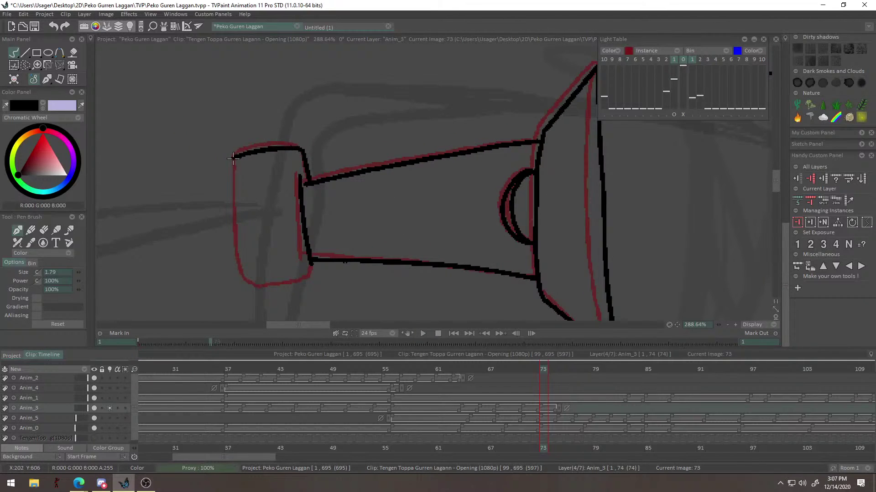
Draw the rounded outline of the wrist cuff, slightly inside the red reference.
mouse_move(233, 158)
mouse_down()
mouse_move(237, 213)
mouse_move(265, 291)
mouse_up()
key(ctrl+z)
mouse_move(234, 157)
mouse_down()
mouse_move(237, 219)
mouse_move(267, 288)
mouse_up()
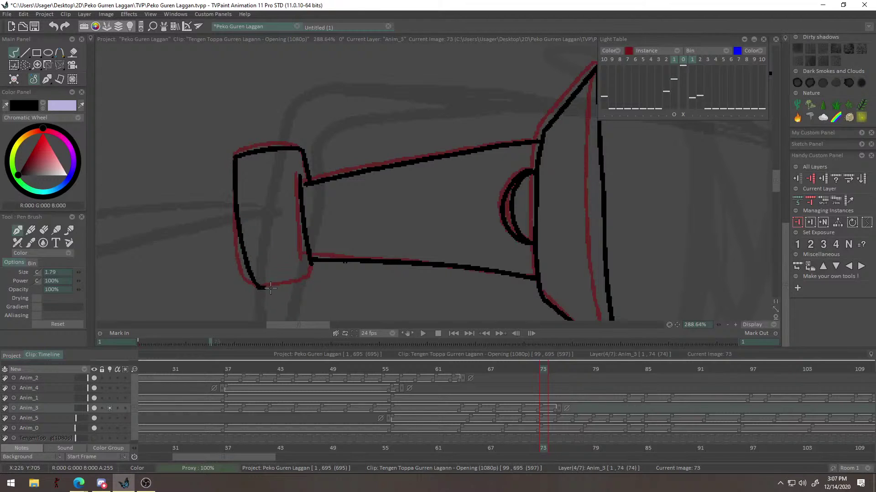
drag(315, 276, 315, 261)
Draw the outline of the palm extending from the cuff, with a slanted line across it near the wrist.
drag(314, 244, 417, 194)
key(ctrl+z)
mouse_move(336, 136)
mouse_down()
mouse_move(267, 124)
mouse_move(249, 192)
mouse_move(296, 200)
mouse_move(311, 140)
mouse_up()
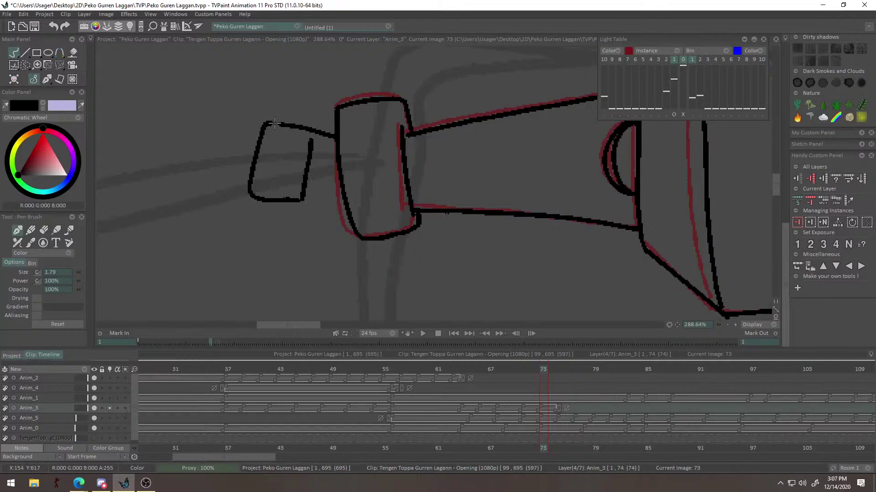
Draw the two-segment thumb hanging diagonally from the palm's lower wrist corner.
drag(312, 220, 325, 214)
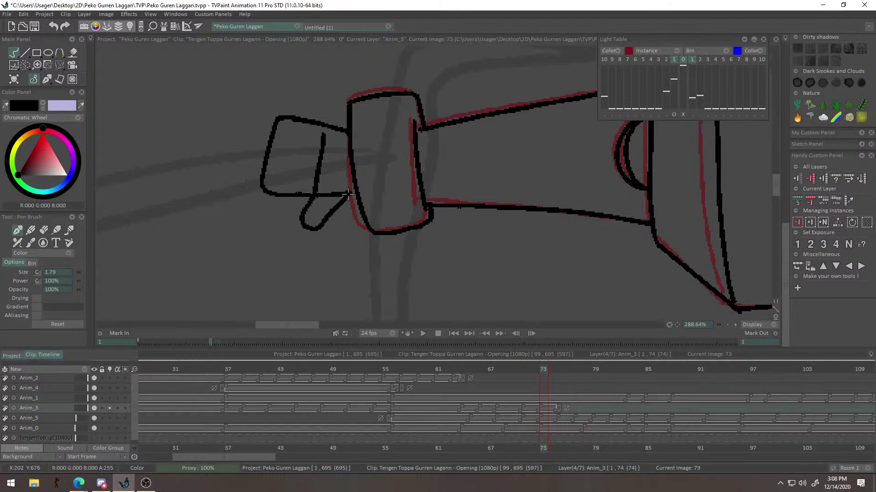
key(ctrl+z)
mouse_move(303, 218)
mouse_down()
mouse_move(280, 236)
mouse_move(314, 234)
mouse_up()
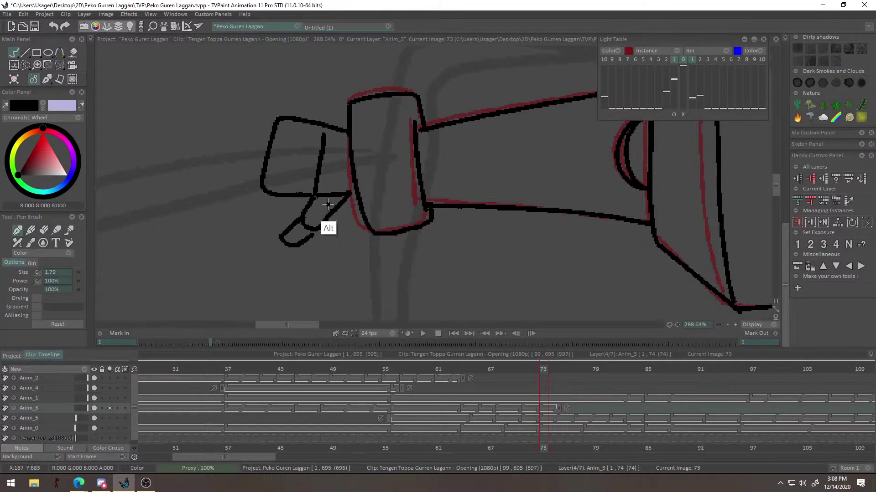
drag(330, 203, 333, 229)
key(ctrl+z)
Draw the base segments of the four fingers along the palm's outer edge.
mouse_move(263, 188)
mouse_down()
mouse_move(225, 198)
mouse_move(214, 216)
mouse_up()
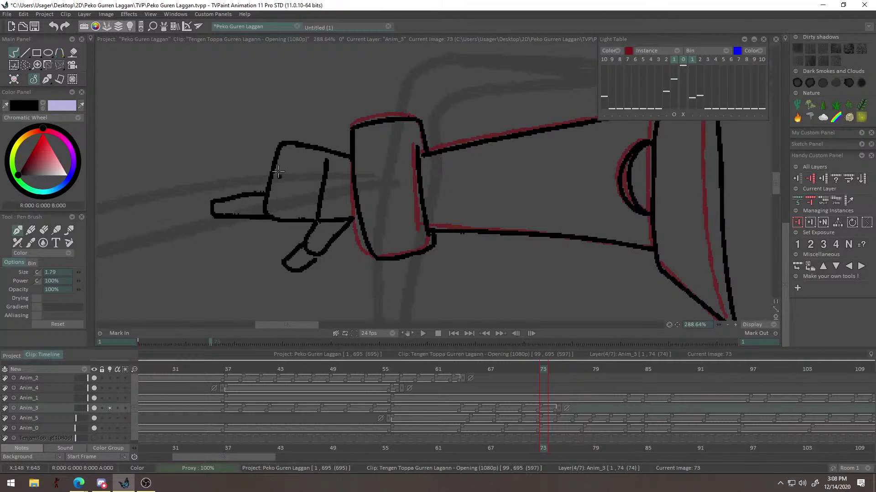
key(ctrl+z)
mouse_move(231, 167)
mouse_down()
mouse_move(256, 193)
mouse_move(266, 192)
mouse_up()
mouse_move(272, 151)
mouse_down()
mouse_move(276, 168)
mouse_move(389, 191)
mouse_up()
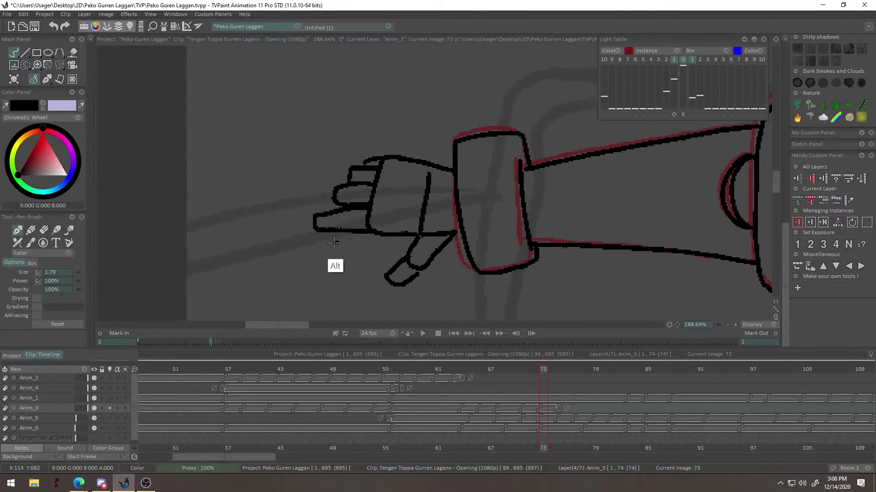
Draw the outer segments and rounded tips of the fingers, with joint lines across the lowest finger.
drag(341, 219, 394, 223)
drag(513, 213, 405, 224)
scroll(405, 223, up, 6)
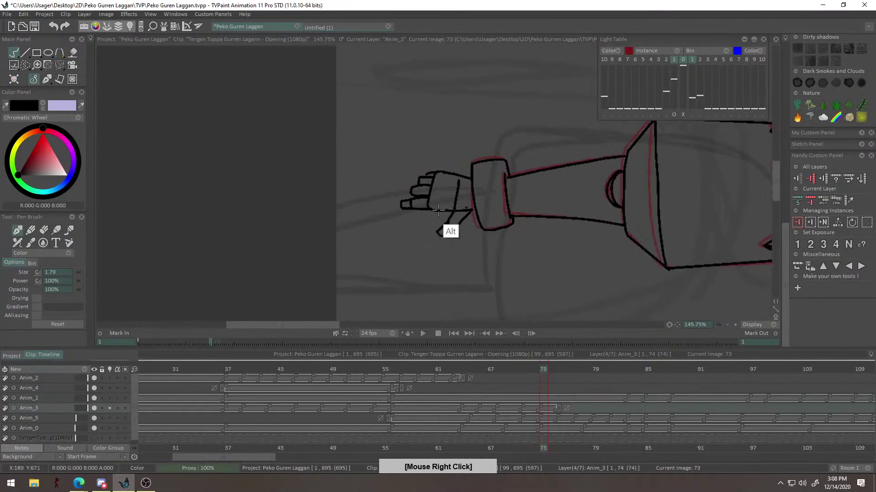
mouse_move(318, 186)
mouse_down()
mouse_move(326, 205)
mouse_move(374, 192)
mouse_up()
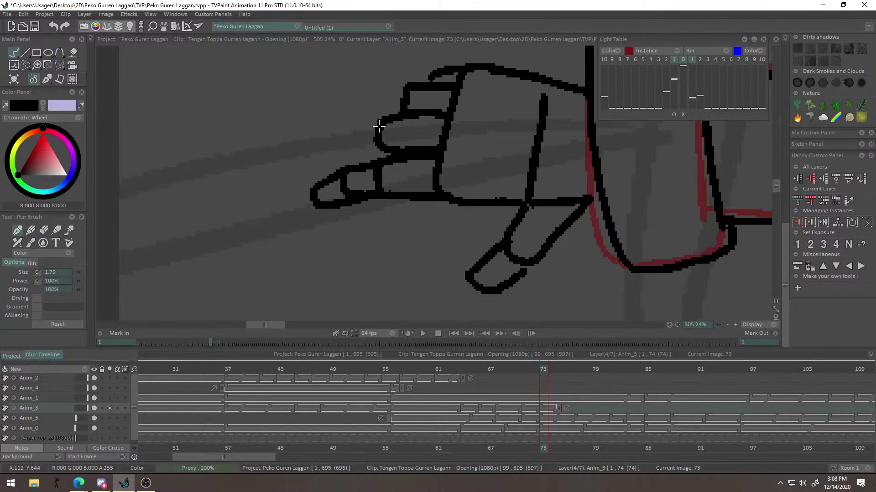
mouse_move(359, 141)
mouse_down()
mouse_move(325, 153)
mouse_move(356, 162)
mouse_up()
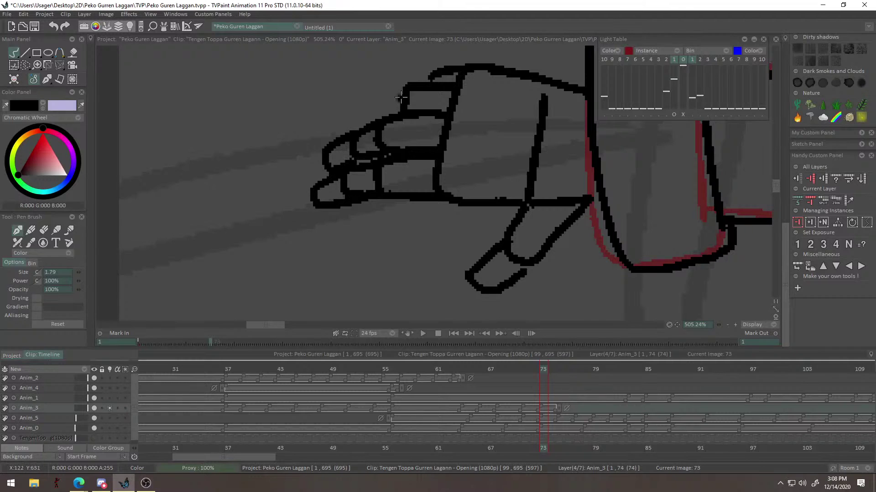
drag(376, 122, 279, 229)
Erase the palm's lower edge, redraw it as a lower rounded curve, and touch up the upper edge near the wrist.
mouse_move(503, 170)
mouse_down()
mouse_move(452, 208)
mouse_move(584, 180)
mouse_move(407, 88)
mouse_move(340, 114)
mouse_move(319, 132)
mouse_up()
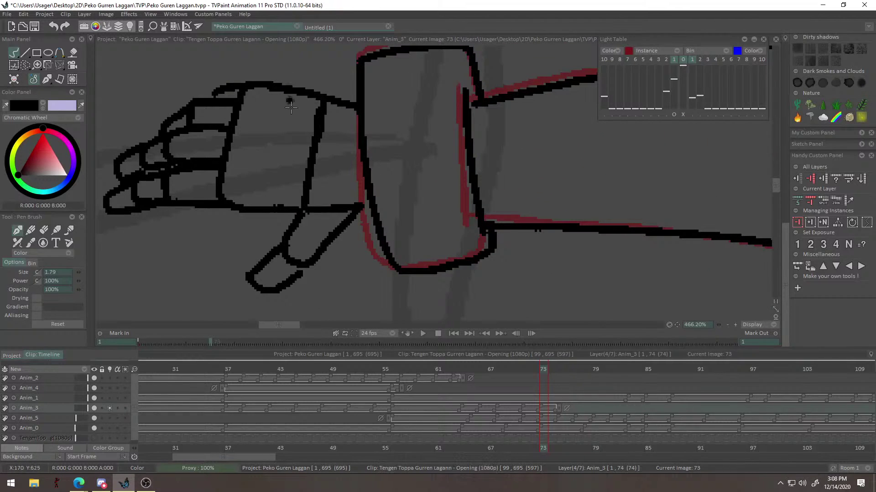
key(e)
drag(231, 202, 289, 206)
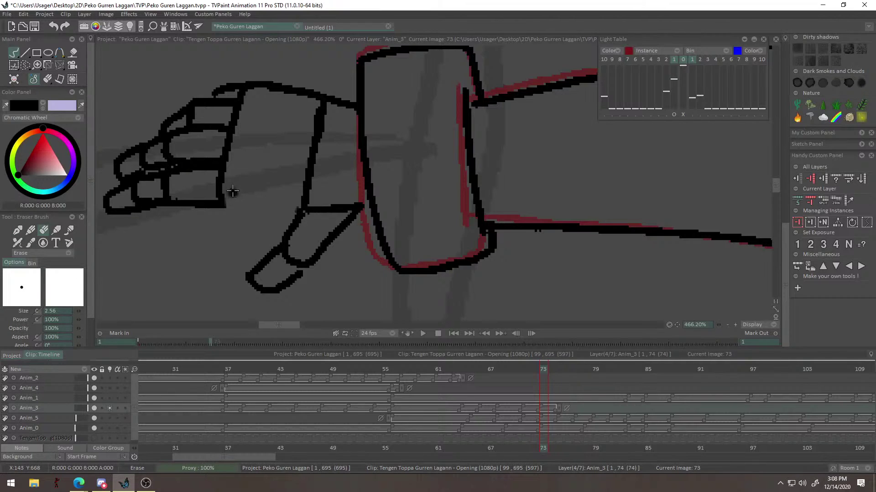
key(b)
drag(222, 206, 260, 219)
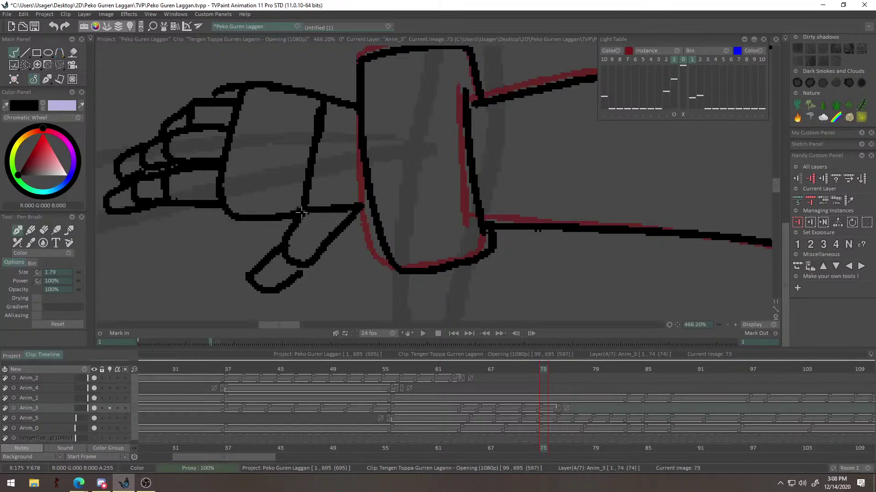
right_click(331, 154)
key(e)
mouse_move(273, 93)
mouse_down()
mouse_move(297, 93)
mouse_move(327, 113)
mouse_up()
key(b)
Lasso the finished left half of the mecha, copy it to a custom brush and flip the brush on the X axis.
alt+right_click(321, 137)
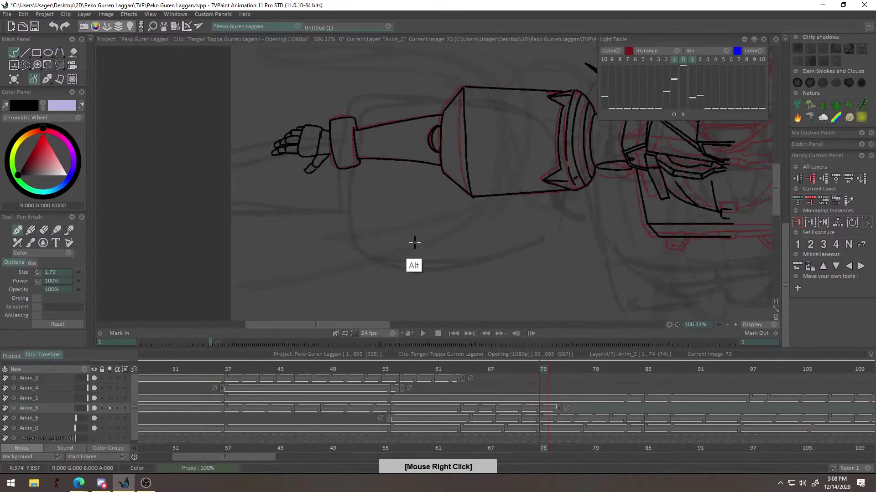
alt+right_click(471, 256)
alt+right_click(609, 262)
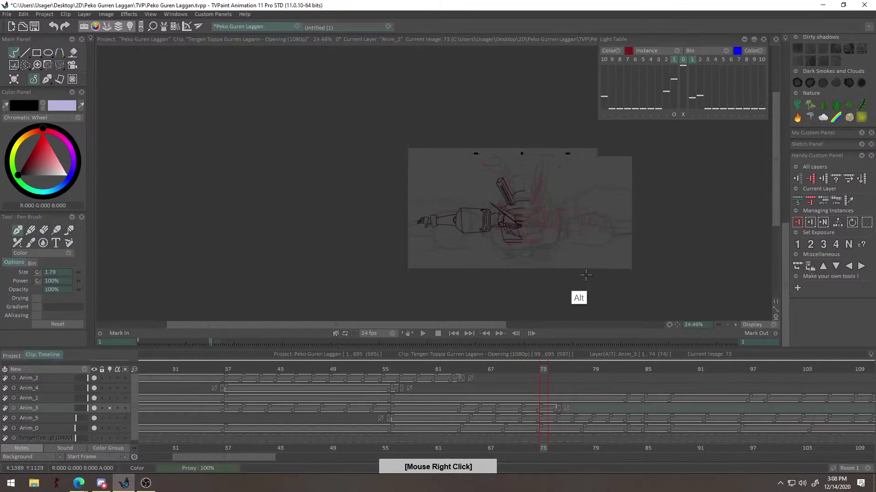
click(25, 65)
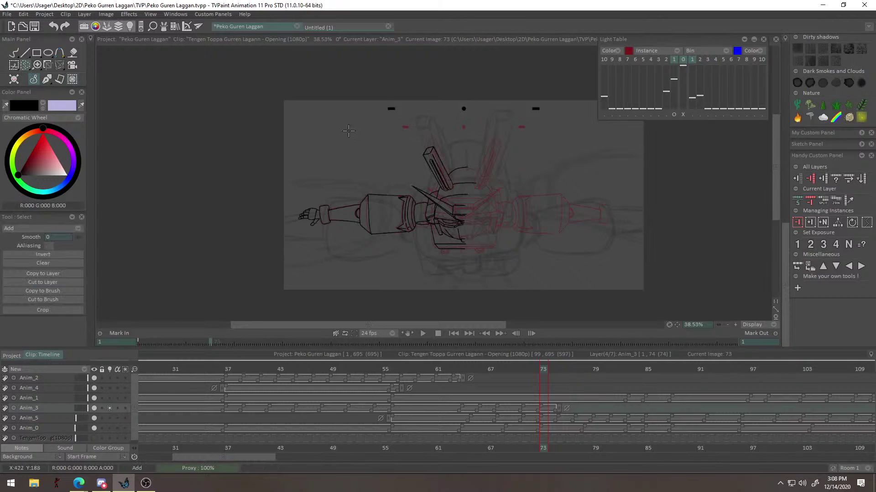
drag(481, 257, 482, 259)
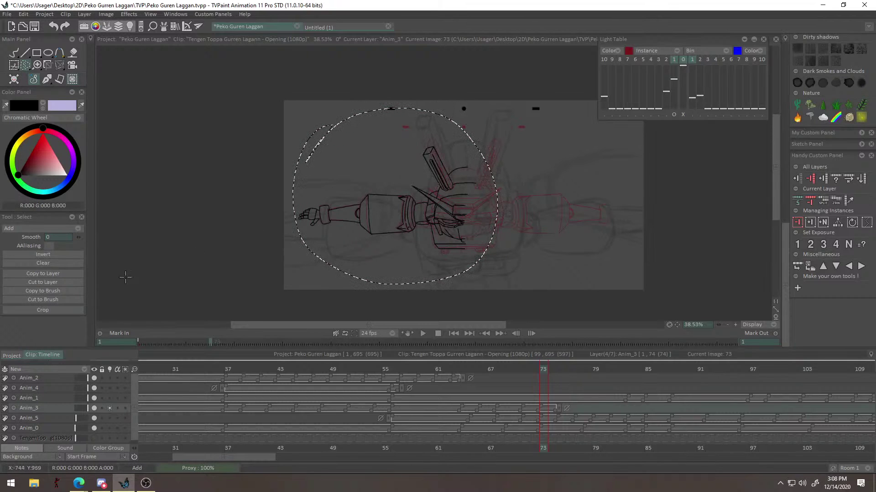
click(62, 293)
click(77, 276)
click(651, 168)
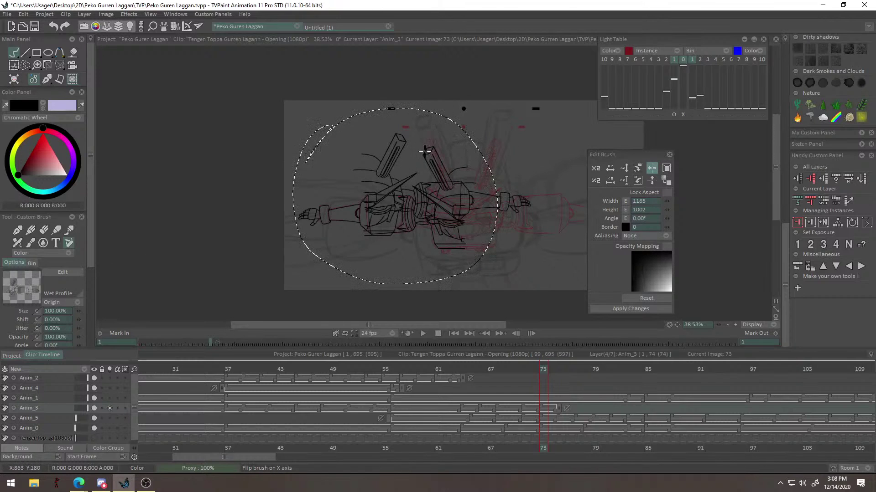
Clear the selection and stamp the flipped half so it lines up symmetrically with the original at the head's centre.
key(ctrl+d)
alt+right_click(570, 224)
drag(346, 191, 228, 187)
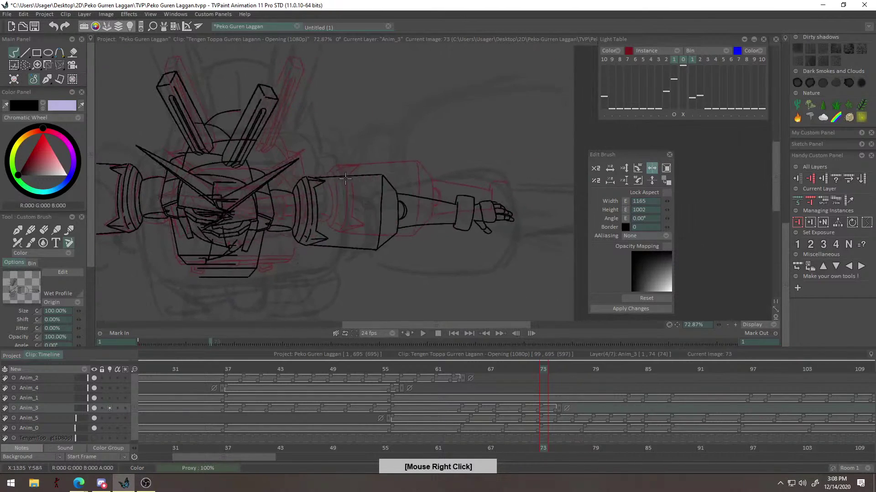
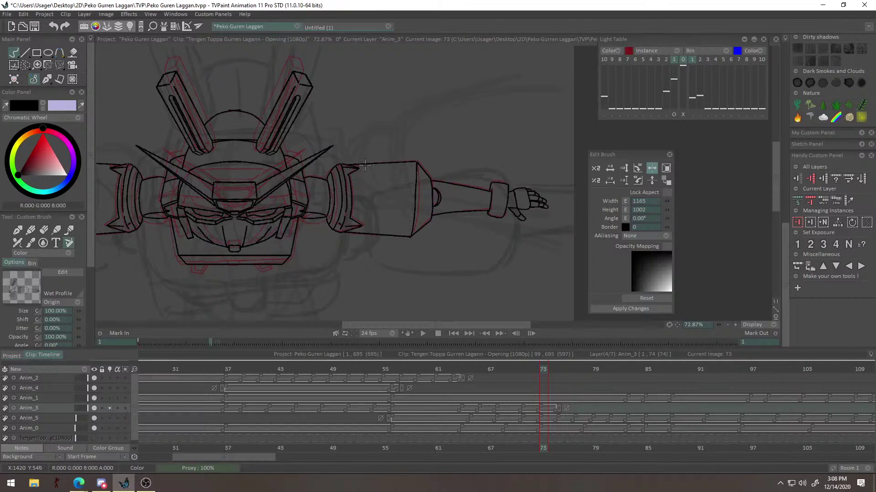
click(365, 165)
Draw the missing pen lines joining the two mirrored eye outlines beneath the central crest.
key(b)
scroll(368, 195, up, 10)
right_click(514, 194)
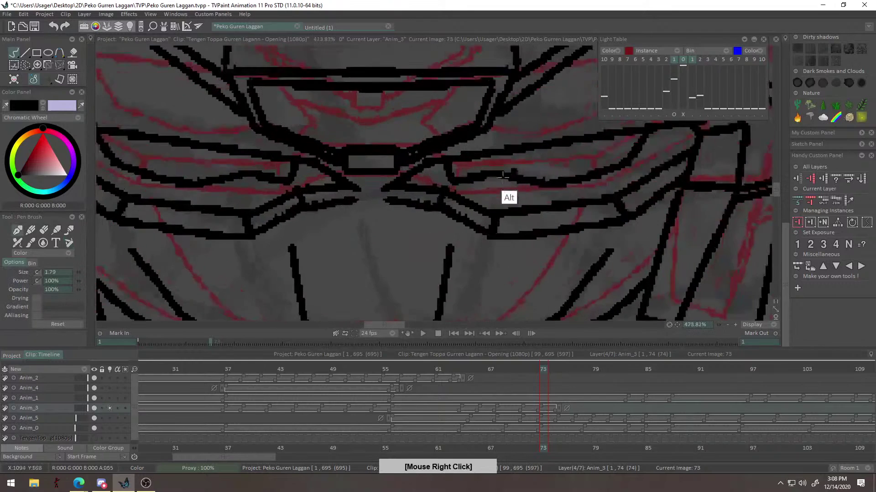
drag(330, 189, 357, 191)
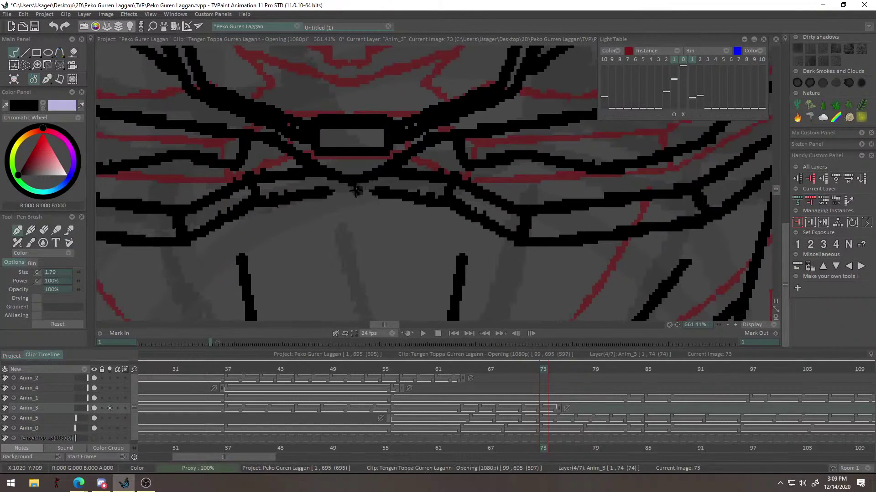
Play the animation from frame 59 and compare the drawing on frame 71 with the one on frame 73.
scroll(327, 237, down, 10)
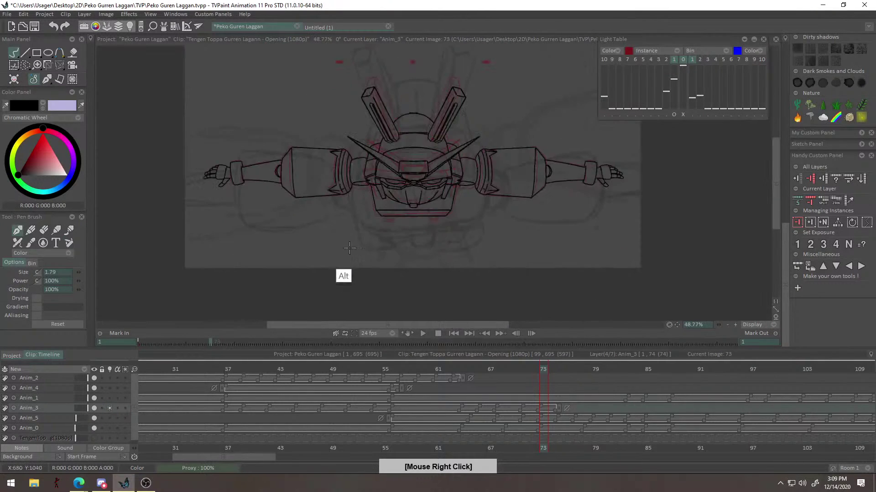
scroll(384, 247, down, 1)
drag(539, 371, 418, 369)
key(Return)
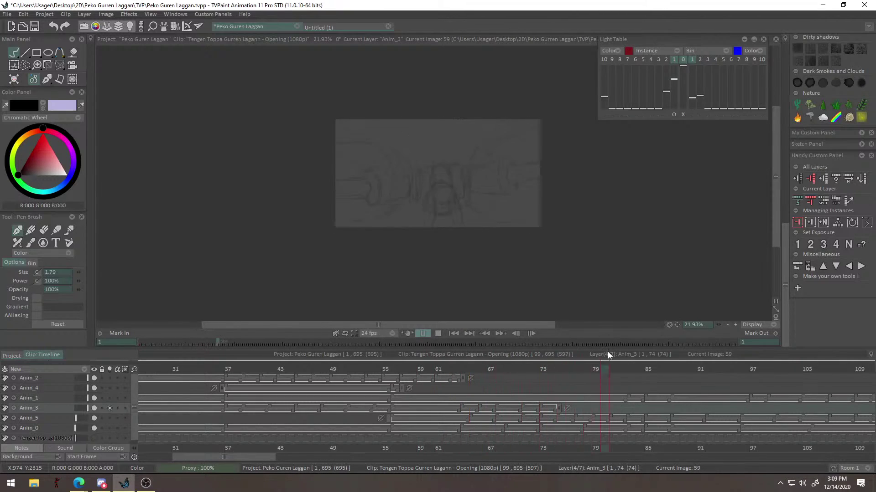
mouse_move(517, 372)
mouse_down()
mouse_move(429, 377)
mouse_move(501, 417)
mouse_move(561, 420)
mouse_move(483, 428)
mouse_move(524, 428)
mouse_up()
drag(434, 215, 484, 183)
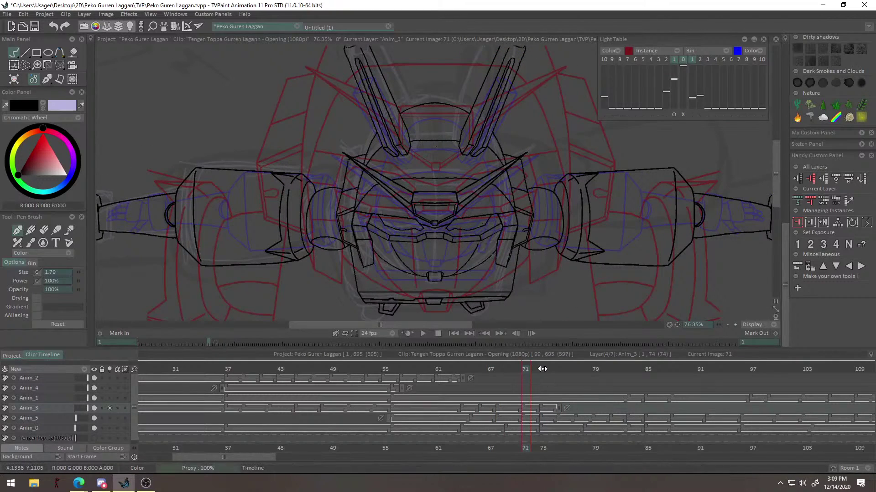
click(542, 367)
Clean up the stray tick marks on the upper outline of the helmet dome.
right_click(425, 114)
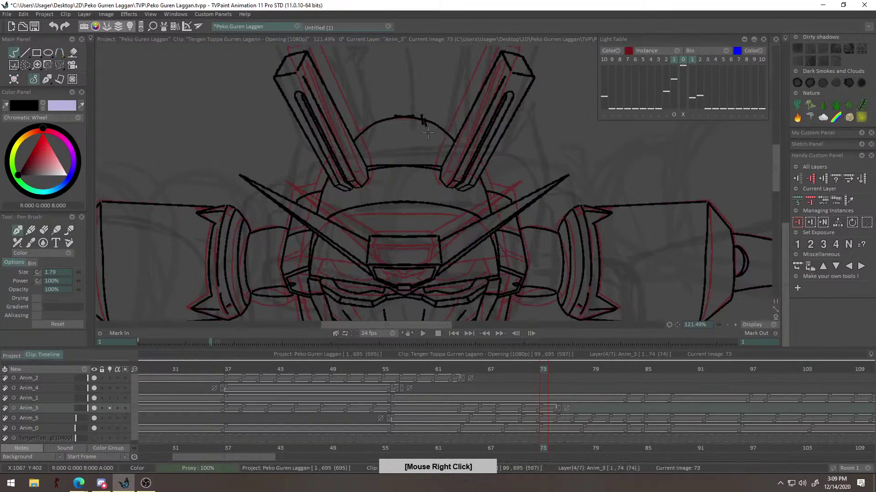
right_click(427, 112)
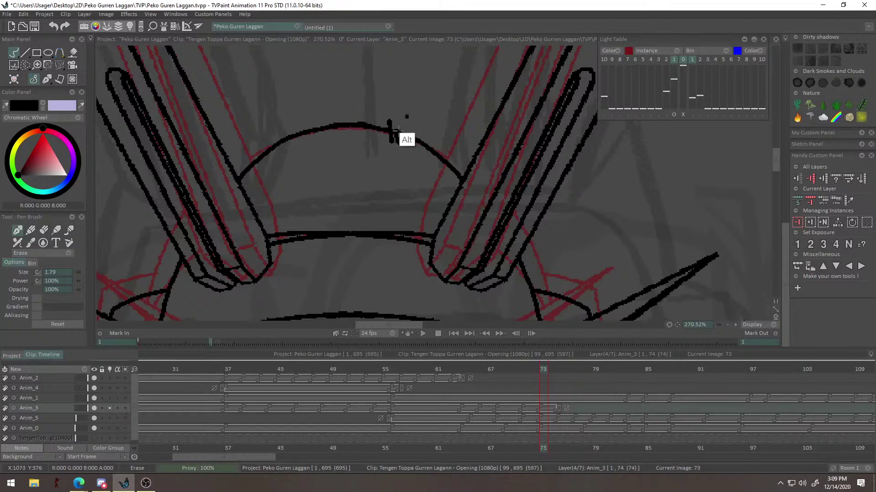
alt+right_click(406, 117)
alt+right_click(405, 167)
Draw the stepped inner line across the lower box, between its two horizontal edges.
alt+right_click(424, 228)
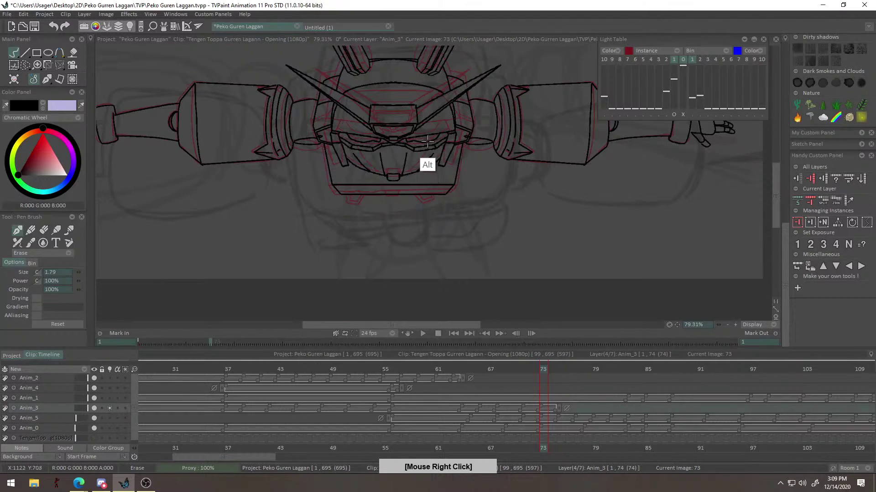
alt+right_click(455, 117)
alt+right_click(412, 155)
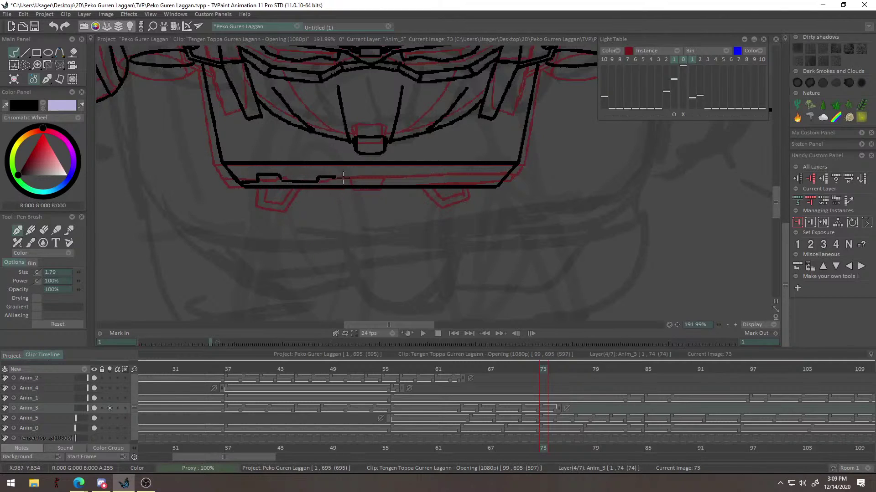
key(ctrl+z)
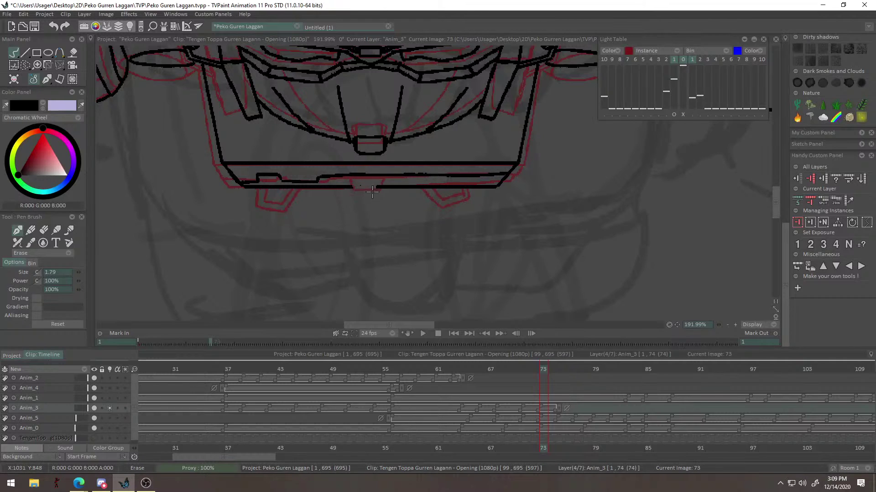
drag(417, 172, 468, 171)
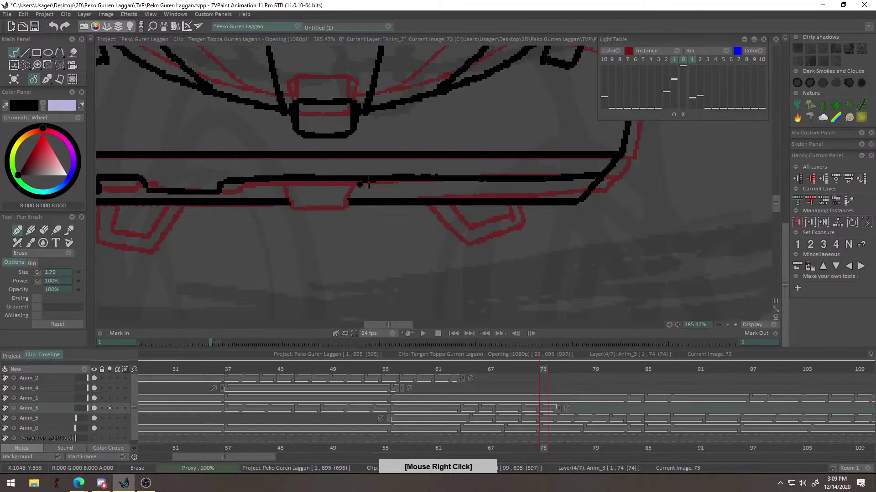
Erase the box's lower edge at the centre and draw the trapezoid notch with slanted sides there.
key(e)
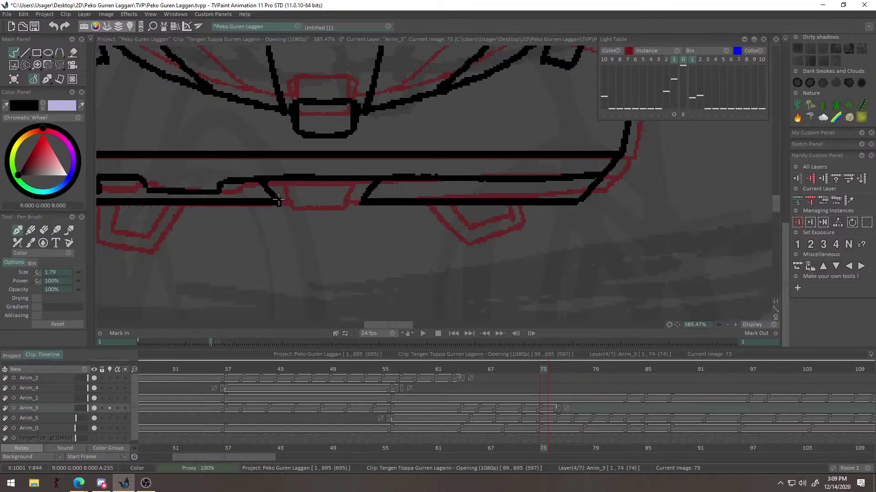
key(ctrl+z)
drag(275, 182, 282, 209)
key(ctrl+z)
mouse_move(369, 178)
mouse_down()
mouse_move(344, 256)
mouse_move(463, 193)
mouse_up()
Draw the double-outlined angular tab below the right part of the box's lower edge.
drag(380, 200, 398, 217)
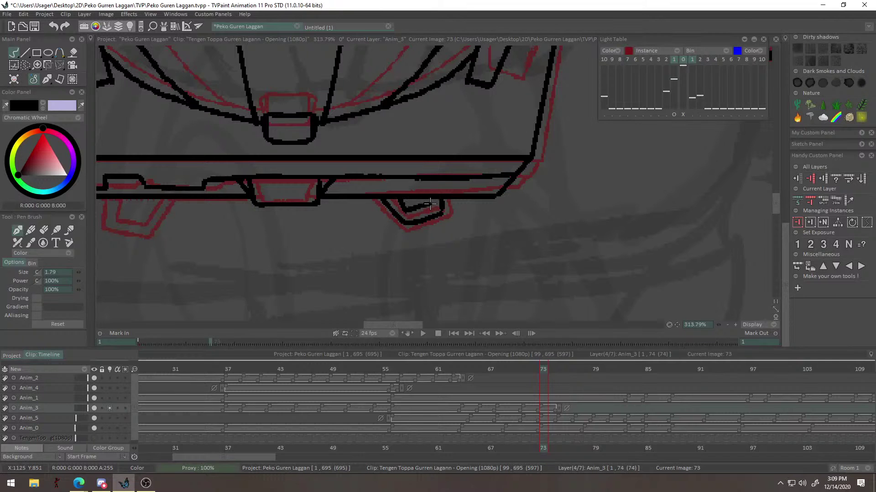
key(ctrl+z)
mouse_move(401, 200)
mouse_down()
mouse_move(429, 205)
mouse_move(569, 181)
mouse_up()
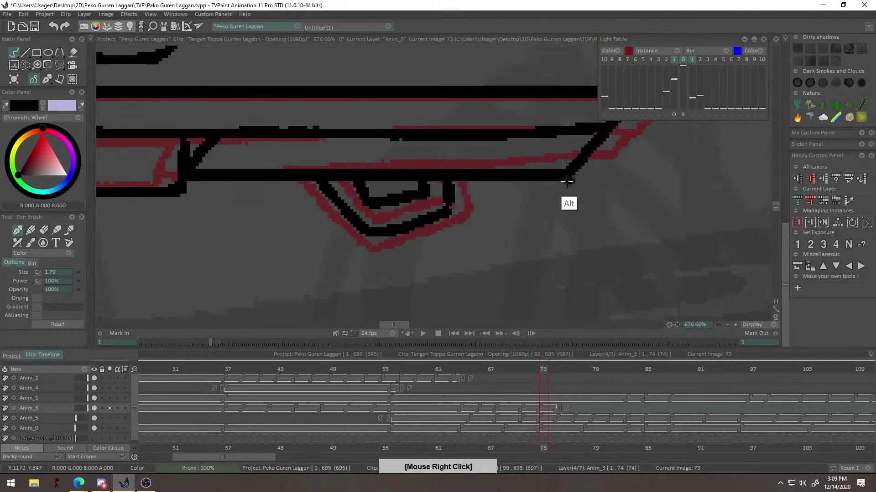
Draw the double-outlined angular tab below the left part of the box's lower edge.
mouse_move(448, 205)
mouse_down()
mouse_move(442, 238)
mouse_move(345, 254)
mouse_move(392, 258)
mouse_up()
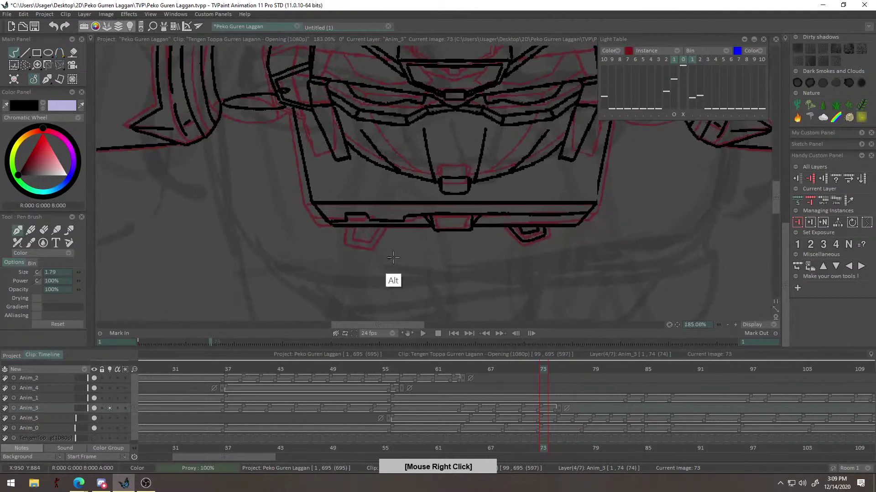
scroll(392, 258, up, 6)
mouse_move(314, 227)
mouse_down()
mouse_move(373, 245)
mouse_move(396, 201)
mouse_up()
key(ctrl+z)
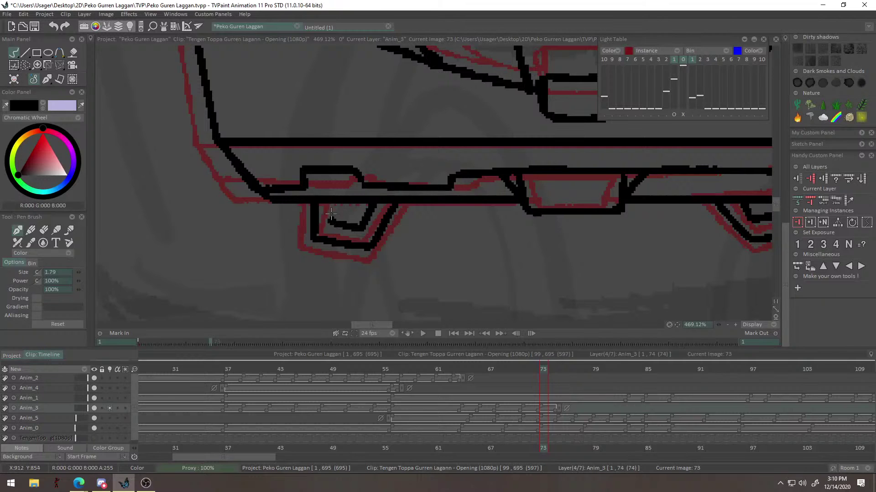
drag(331, 217, 327, 205)
alt+right_click(327, 209)
alt+right_click(392, 278)
Play and scrub through the frames around 73 to 76 to check the mecha's motion.
drag(541, 370, 385, 402)
key(Return)
drag(545, 369, 558, 423)
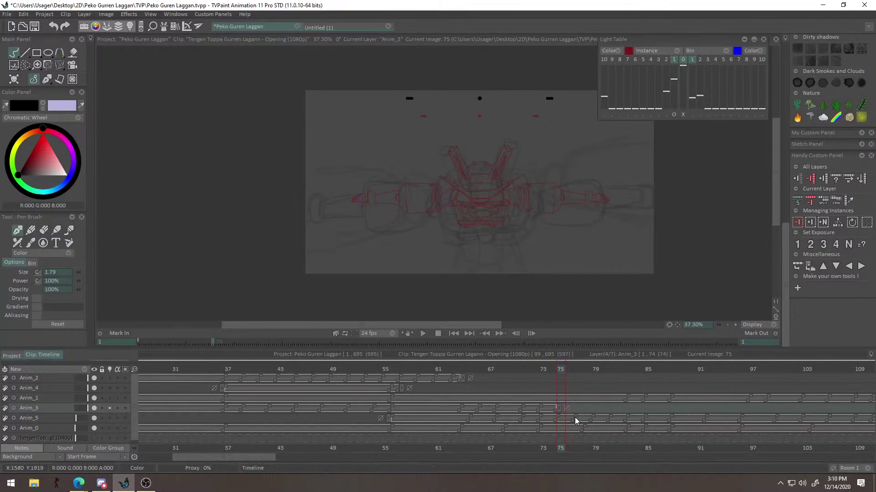
mouse_move(562, 369)
mouse_down()
mouse_move(552, 368)
mouse_move(573, 374)
mouse_move(592, 417)
mouse_move(581, 419)
mouse_move(569, 369)
mouse_move(557, 377)
mouse_up()
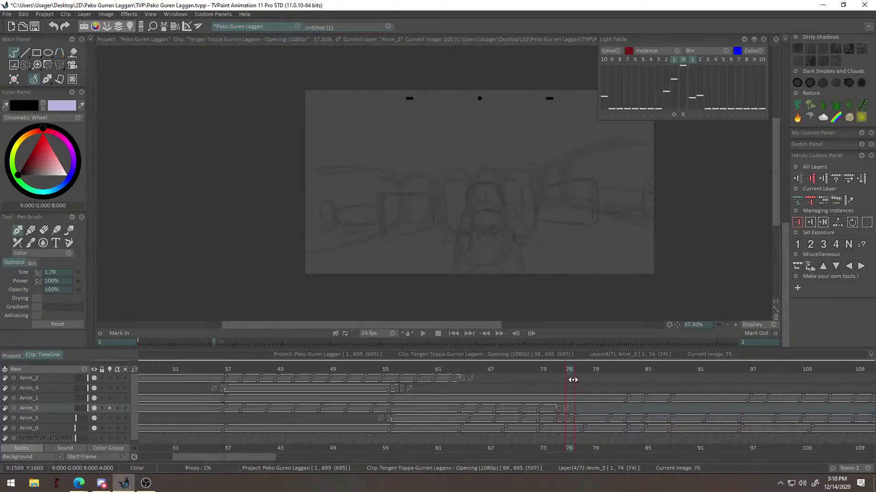
mouse_move(564, 379)
mouse_down()
mouse_move(531, 383)
mouse_move(560, 383)
mouse_up()
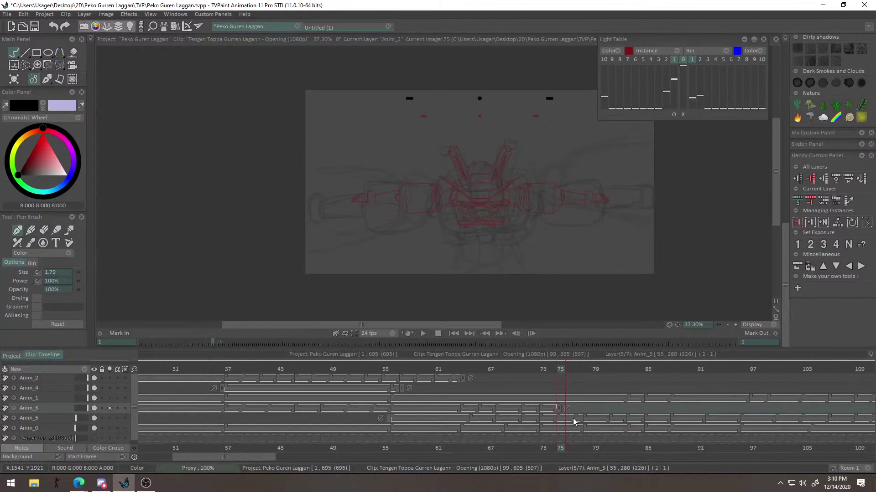
mouse_move(560, 371)
mouse_down()
mouse_move(576, 372)
mouse_move(561, 380)
mouse_up()
mouse_move(480, 213)
mouse_down()
mouse_move(551, 188)
mouse_move(516, 175)
mouse_move(481, 182)
mouse_move(476, 152)
mouse_up()
scroll(515, 174, up, 1)
mouse_move(480, 136)
mouse_down()
mouse_move(481, 182)
mouse_move(484, 168)
mouse_move(491, 177)
mouse_move(503, 127)
mouse_move(508, 137)
mouse_move(493, 139)
mouse_move(490, 153)
mouse_move(514, 177)
mouse_move(517, 208)
mouse_move(502, 207)
mouse_move(486, 227)
mouse_up()
key(ctrl+z)
right_click(489, 202)
key(ctrl+z)
Go to frame 77 of Anim_3 and switch from freehand strokes to the straight line tool.
key(Left)
key(Right)
key(Right)
key(Right)
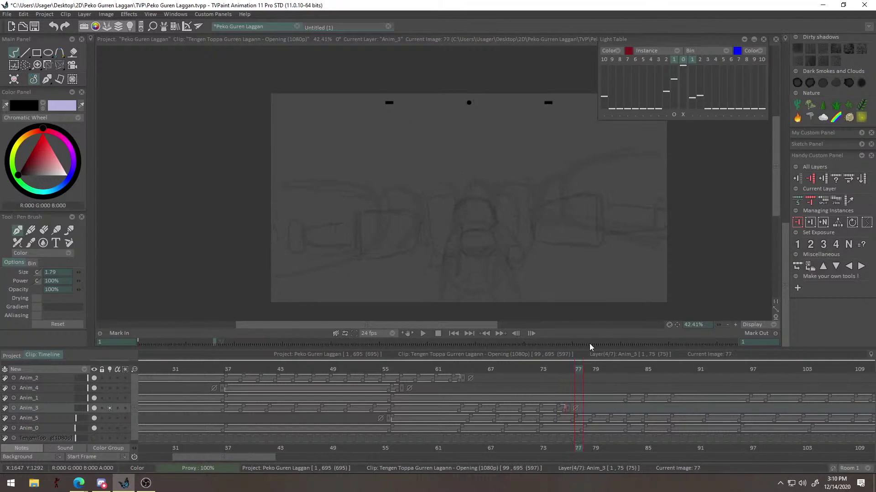
right_click(486, 268)
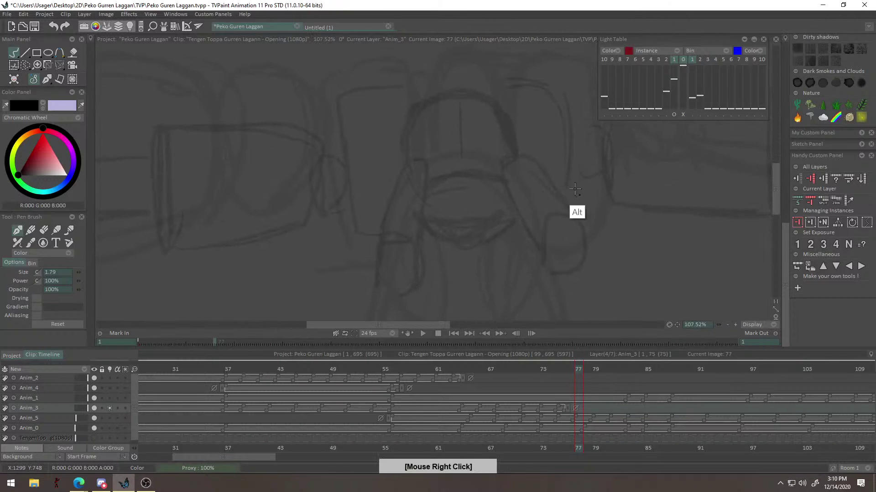
mouse_move(405, 164)
mouse_down()
mouse_move(414, 218)
mouse_move(406, 240)
mouse_up()
key(ctrl+z)
mouse_move(407, 163)
mouse_down()
mouse_move(417, 162)
mouse_move(412, 243)
mouse_up()
key(ctrl+z)
click(29, 58)
click(61, 54)
Draw the straight edges of the long slanted bar's front face over the sketched limb on the left of the helmet.
right_click(364, 186)
mouse_move(392, 155)
mouse_down()
mouse_move(365, 239)
mouse_move(394, 148)
mouse_up()
key(ctrl+z)
key(ctrl+z)
mouse_move(395, 148)
mouse_down()
mouse_move(411, 149)
mouse_move(401, 178)
mouse_move(406, 165)
mouse_up()
key(ctrl+z)
key(ctrl+z)
key(ctrl+z)
mouse_move(407, 165)
mouse_down()
mouse_move(396, 249)
mouse_move(389, 242)
mouse_up()
key(ctrl+z)
drag(363, 251, 373, 273)
key(ctrl+z)
drag(363, 251, 376, 277)
drag(377, 277, 397, 269)
key(ctrl+z)
key(ctrl+z)
key(ctrl+z)
Extend the bar's left edge down to close the lower-left corner of its front face.
alt+right_click(388, 243)
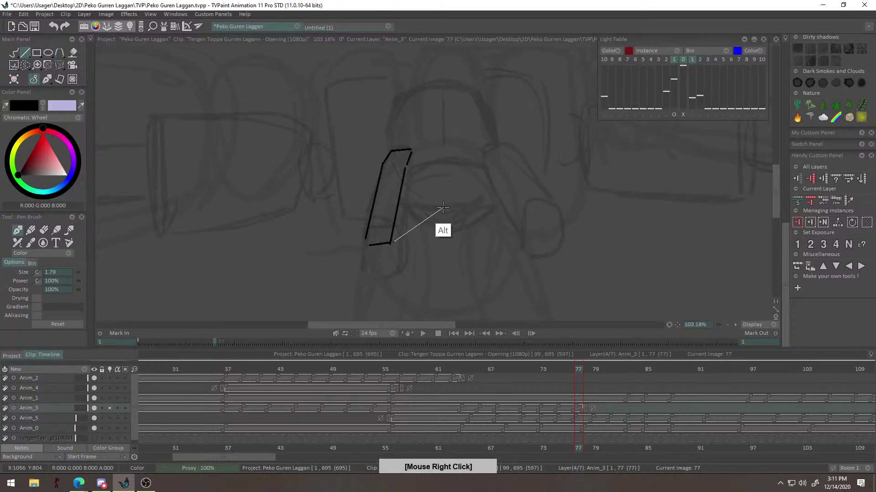
scroll(385, 246, up, 3)
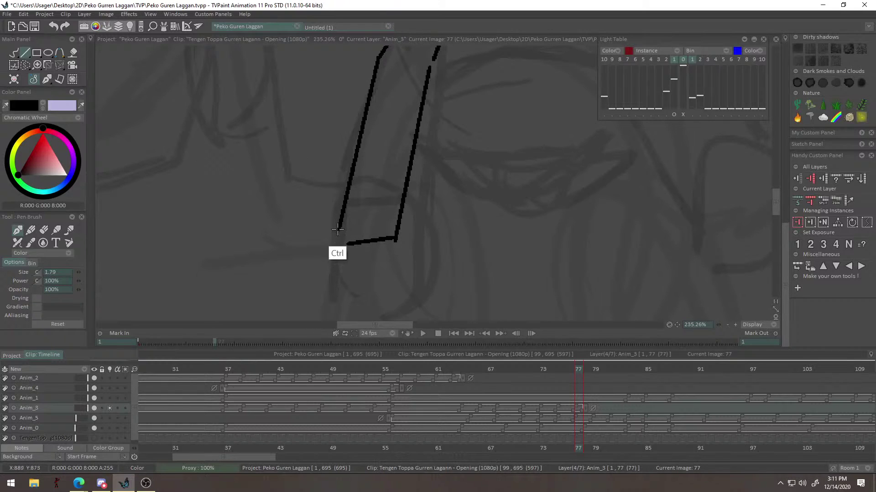
drag(332, 249, 342, 228)
scroll(359, 253, down, 5)
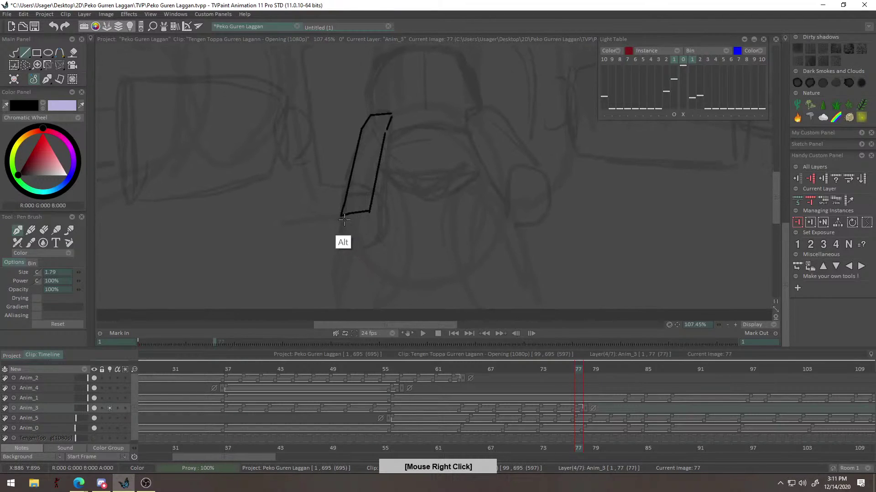
Draw the four-sided end face below the bar's lower edge with straight lines.
scroll(342, 229, up, 4)
scroll(403, 183, up, 2)
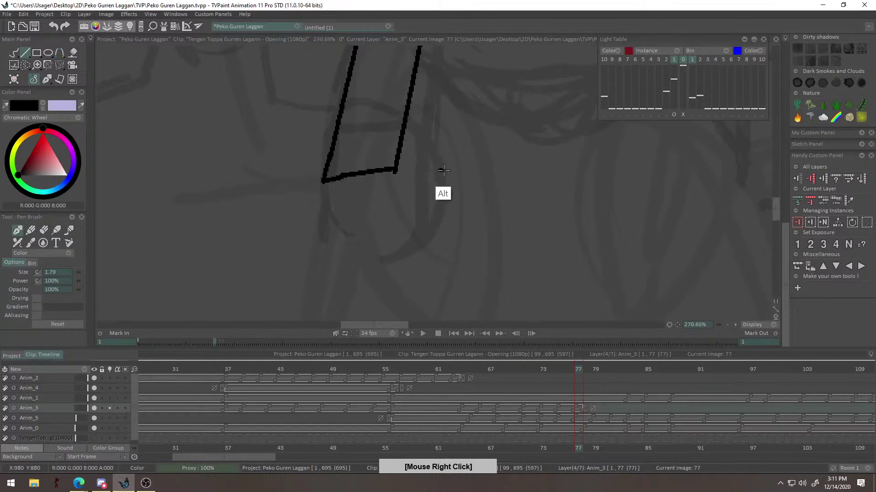
mouse_move(315, 184)
mouse_down()
mouse_move(346, 251)
mouse_move(413, 245)
mouse_up()
key(ctrl+z)
drag(346, 252, 409, 244)
drag(392, 172, 409, 244)
scroll(412, 191, down, 5)
Draw the bar's right side face with a long outer edge and a short segment up to the top corner.
drag(427, 178, 387, 221)
scroll(386, 221, up, 2)
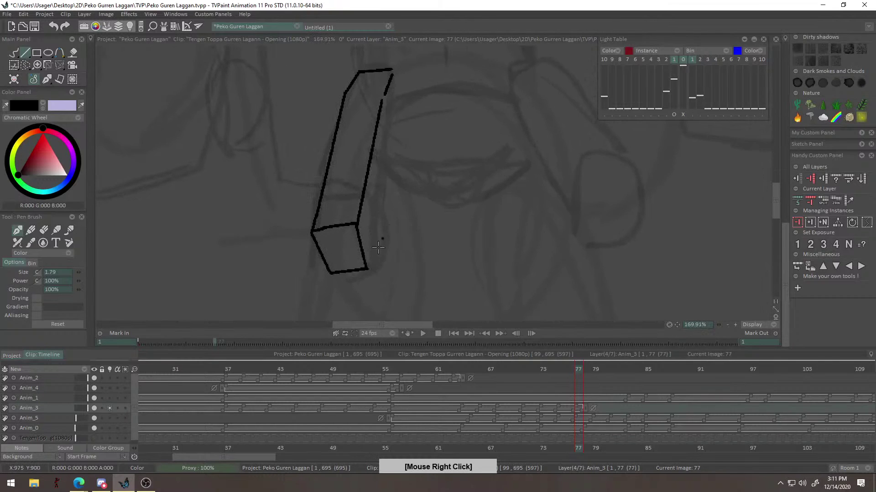
shift+click(393, 129)
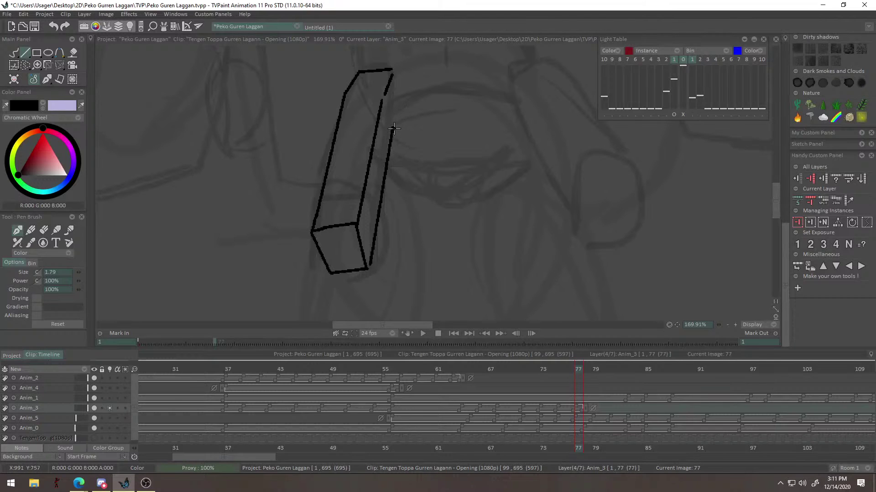
shift+click(391, 70)
right_click(387, 73)
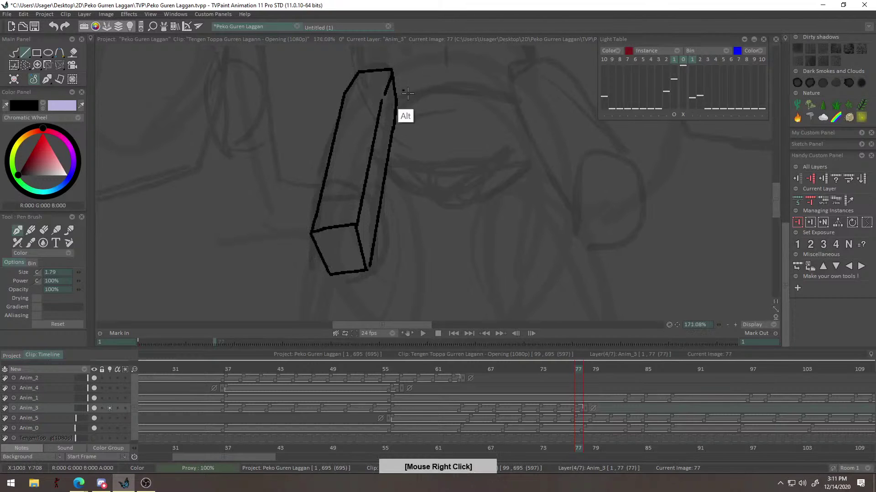
Erase and touch up the lines at the bar's upper right corner.
scroll(386, 76, up, 2)
key(e)
drag(375, 75, 376, 90)
key(e)
shift+click(362, 87)
right_click(376, 96)
scroll(376, 96, down, 2)
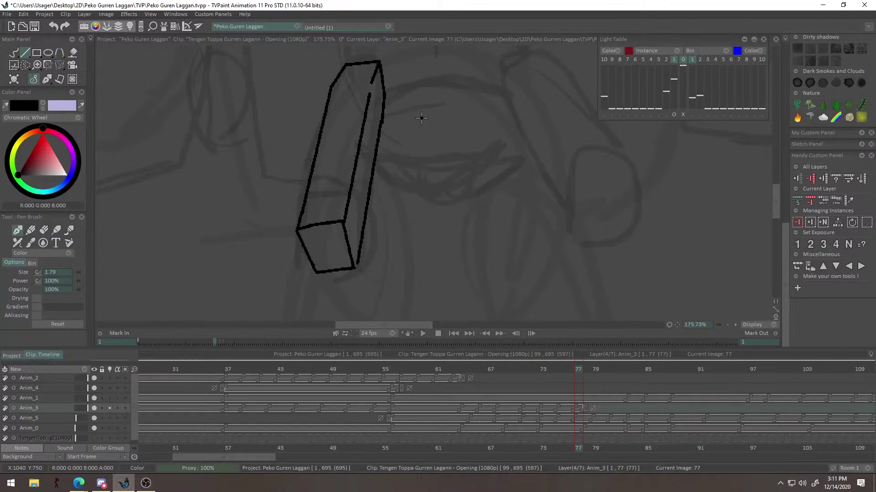
Play the animation from the first frame to review the whole sequence.
right_click(522, 193)
drag(535, 363, 393, 265)
drag(473, 368, 289, 367)
click(422, 334)
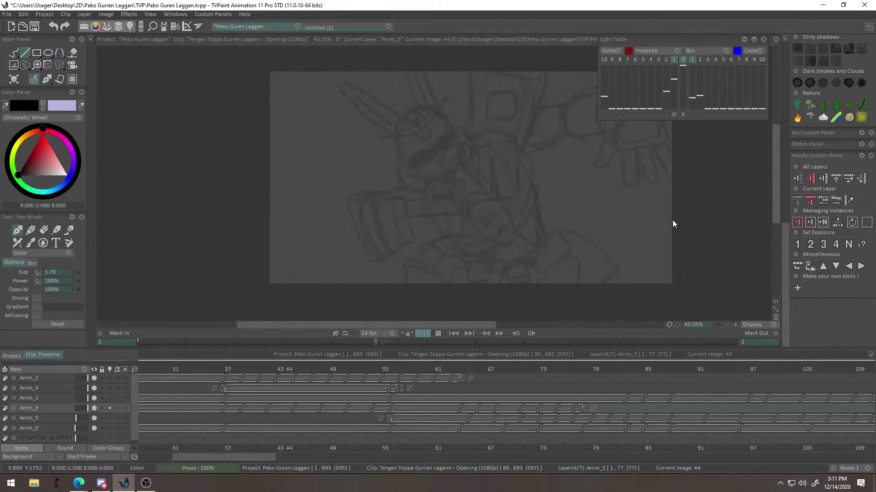
drag(77, 419, 80, 418)
drag(428, 458, 191, 457)
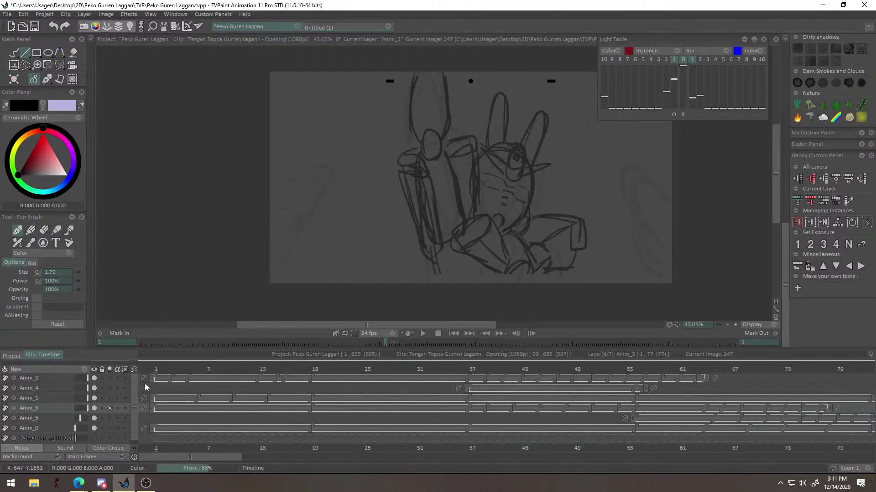
click(157, 370)
key(Return)
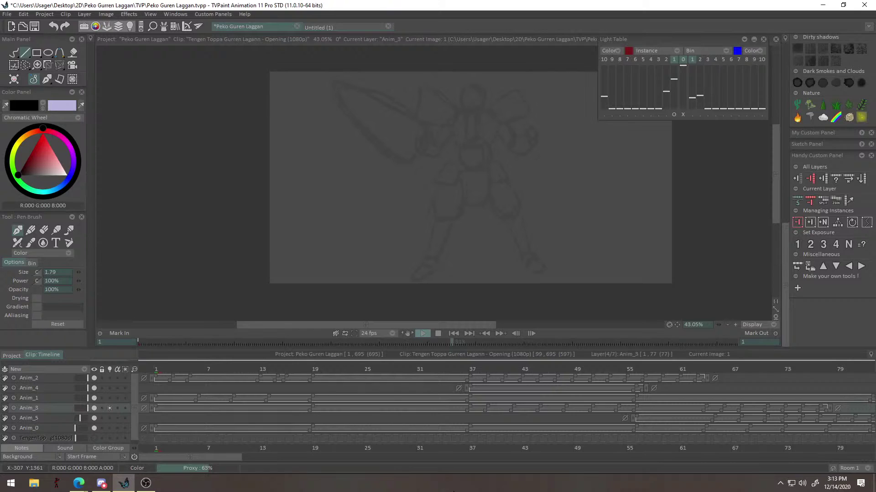
drag(481, 177, 442, 144)
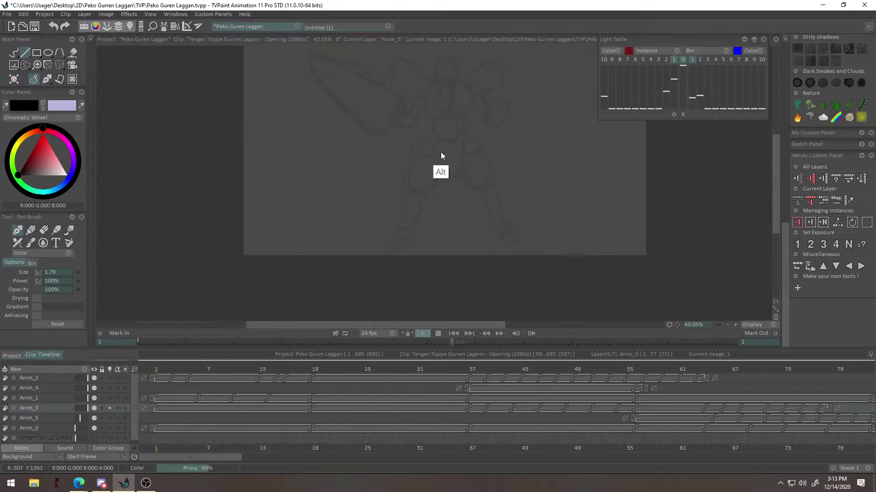
Return to frame 77 and draw the slightly slanted straight line across the helmet's lower edge, from above the bar past the centre.
drag(666, 365, 280, 396)
drag(493, 457, 261, 458)
mouse_move(436, 375)
mouse_down()
mouse_move(392, 385)
mouse_move(425, 374)
mouse_move(410, 377)
mouse_move(421, 385)
mouse_move(394, 389)
mouse_move(427, 396)
mouse_move(435, 385)
mouse_up()
drag(467, 252, 448, 243)
mouse_move(379, 218)
mouse_down()
mouse_move(488, 197)
mouse_move(464, 189)
mouse_up()
key(ctrl+z)
key(ctrl+z)
drag(380, 218, 454, 191)
drag(455, 192, 558, 185)
key(ctrl+z)
key(ctrl+z)
mouse_move(369, 222)
mouse_down()
mouse_move(394, 200)
mouse_move(530, 184)
mouse_up()
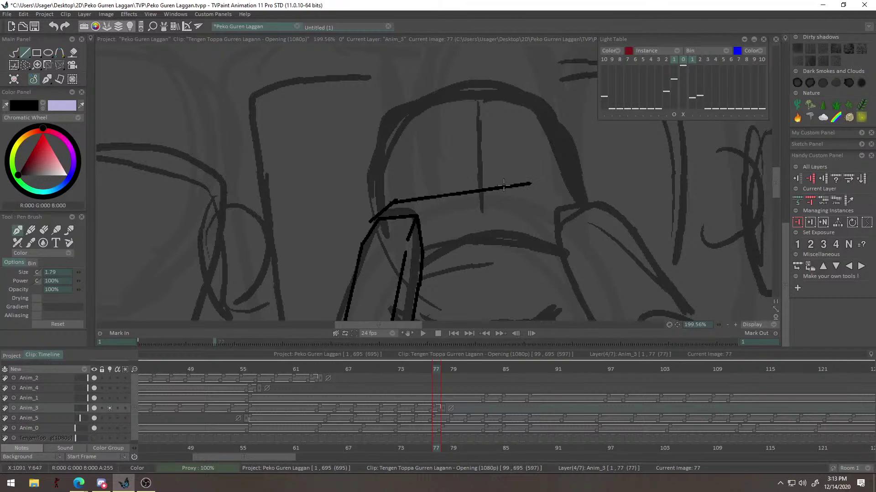
Draw the left half of the helmet dome and the side piece beside it with freehand strokes.
drag(404, 132, 393, 159)
key(ctrl+z)
click(14, 53)
drag(342, 133, 335, 157)
key(ctrl+z)
mouse_move(351, 274)
mouse_down()
mouse_move(363, 214)
mouse_move(421, 122)
mouse_move(374, 170)
mouse_move(447, 122)
mouse_up()
key(ctrl+z)
mouse_move(440, 183)
mouse_down()
mouse_move(442, 167)
mouse_move(433, 189)
mouse_up()
key(ctrl+z)
mouse_move(347, 279)
mouse_down()
mouse_move(365, 188)
mouse_move(445, 136)
mouse_up()
drag(440, 178, 460, 108)
mouse_move(371, 163)
mouse_down()
mouse_move(342, 253)
mouse_move(342, 172)
mouse_move(348, 270)
mouse_up()
key(ctrl+z)
Draw the left half of the mouth lines between the bar and the face's centre.
drag(480, 285, 466, 231)
mouse_move(397, 235)
mouse_down()
mouse_move(446, 238)
mouse_move(498, 228)
mouse_up()
key(ctrl+z)
drag(402, 237, 523, 233)
mouse_move(453, 245)
mouse_down()
mouse_move(487, 253)
mouse_move(493, 242)
mouse_move(452, 260)
mouse_move(491, 258)
mouse_move(481, 246)
mouse_move(461, 262)
mouse_move(485, 249)
mouse_up()
key(ctrl+z)
key(ctrl+z)
key(ctrl+z)
mouse_move(416, 245)
mouse_down()
mouse_move(465, 251)
mouse_move(418, 244)
mouse_up()
key(ctrl+z)
Trim the helmet's lower edge at the vertical centre line and redraw its end there.
alt+right_click(431, 242)
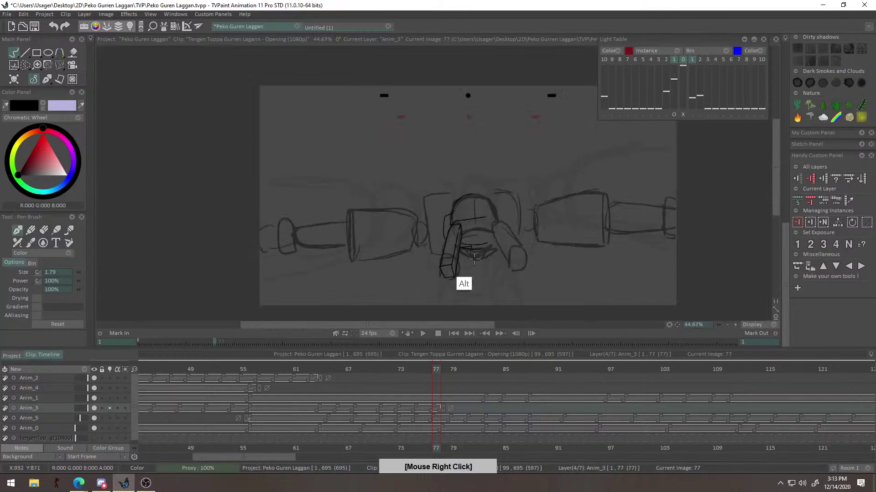
alt+right_click(517, 247)
alt+right_click(424, 258)
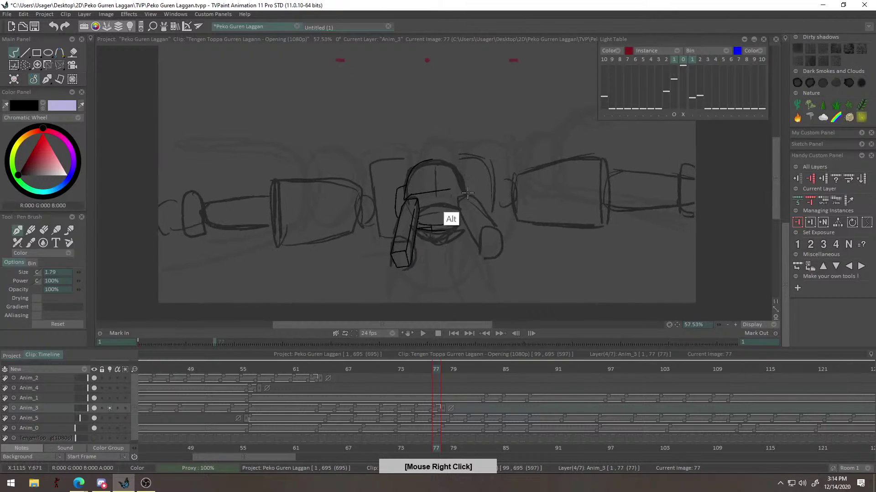
alt+right_click(447, 197)
alt+right_click(411, 155)
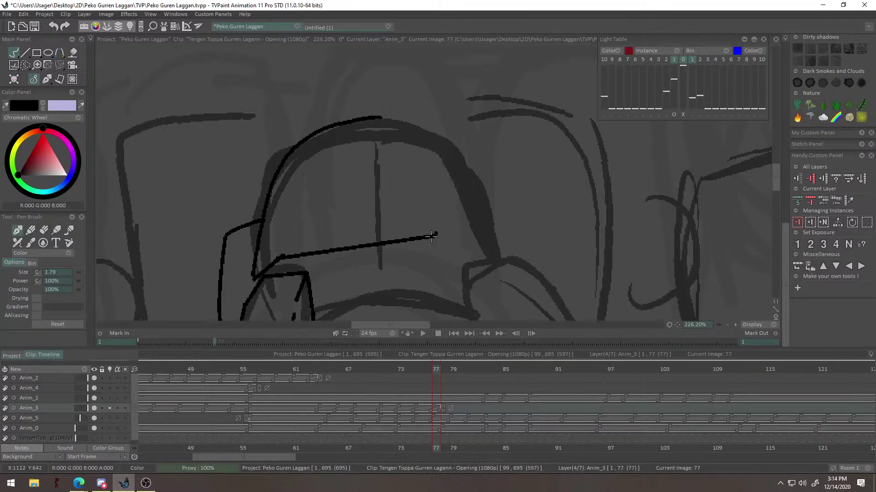
key(e)
drag(417, 238, 410, 240)
key(b)
drag(345, 249, 383, 248)
key(ctrl+z)
alt+right_click(374, 267)
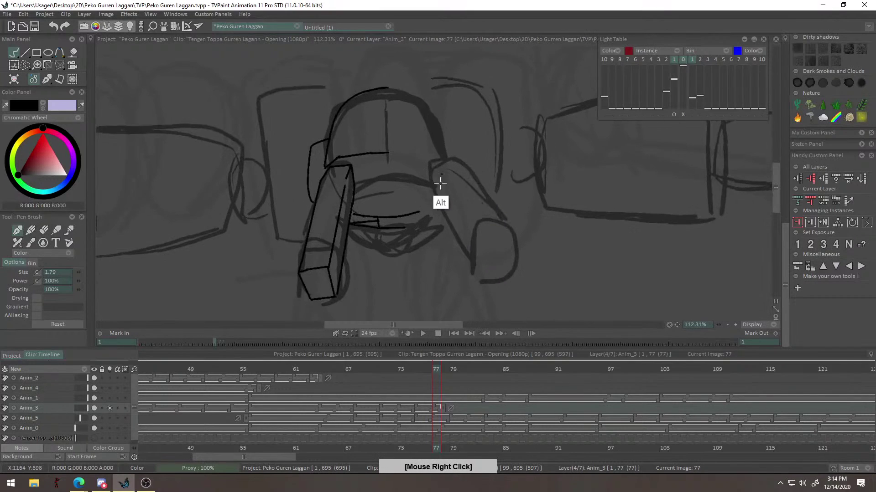
Rework the lower mouth line towards the centre of the face.
scroll(462, 204, up, 4)
key(e)
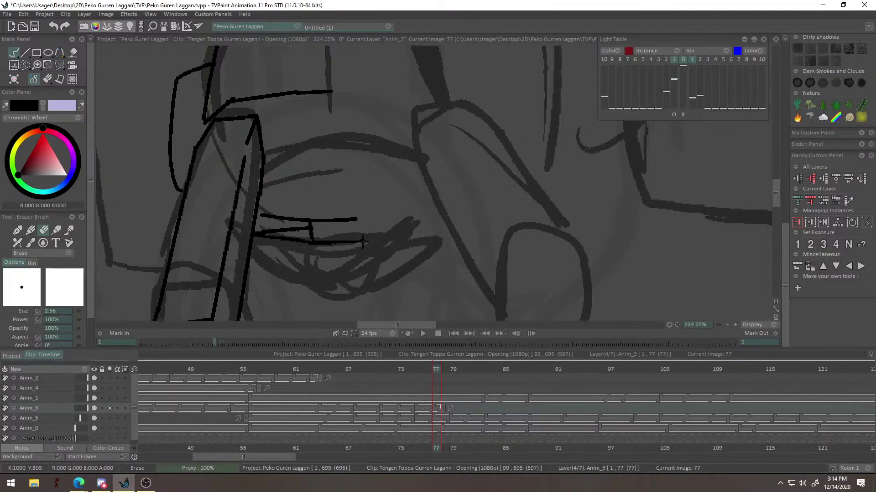
key(b)
alt+right_click(324, 303)
scroll(363, 260, up, 3)
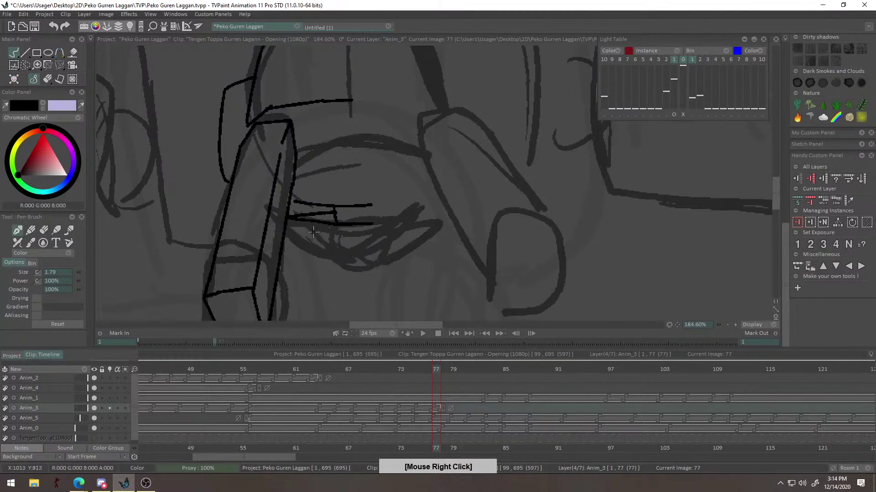
scroll(418, 266, up, 3)
key(ctrl+z)
drag(444, 219, 381, 223)
alt+right_click(465, 268)
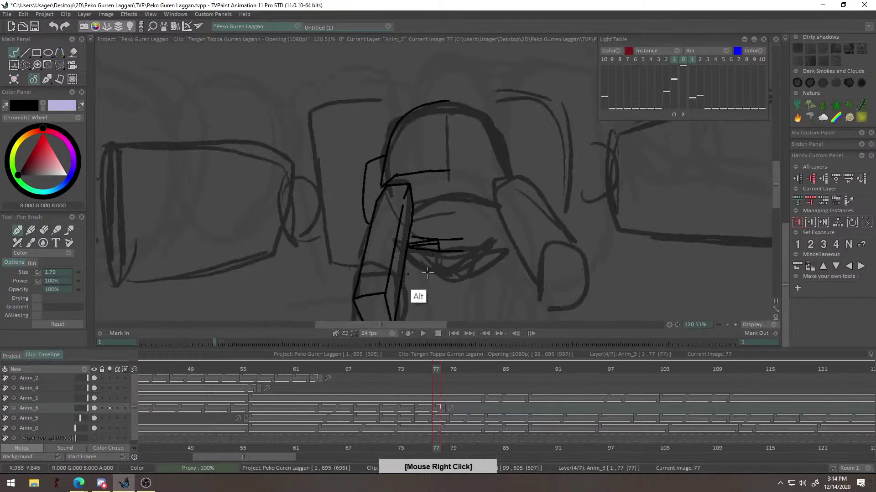
alt+right_click(482, 259)
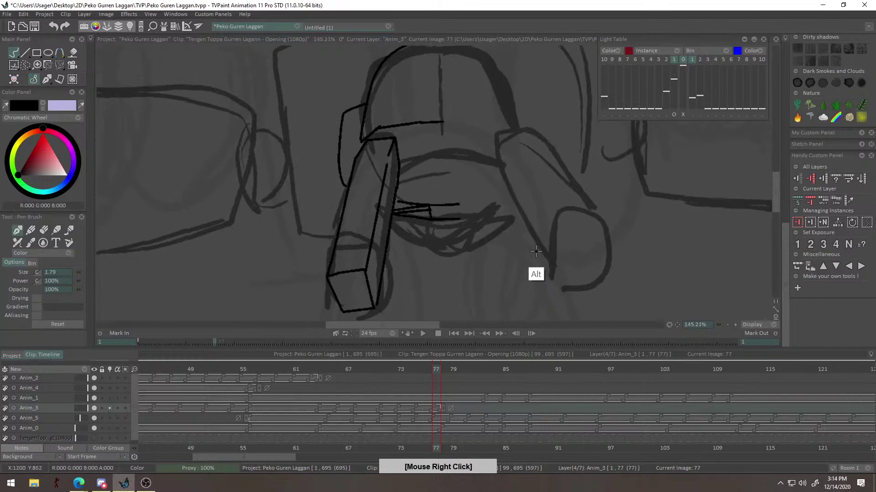
alt+right_click(475, 250)
Select the inked left half of the head with the bar and copy it to a custom brush.
click(25, 65)
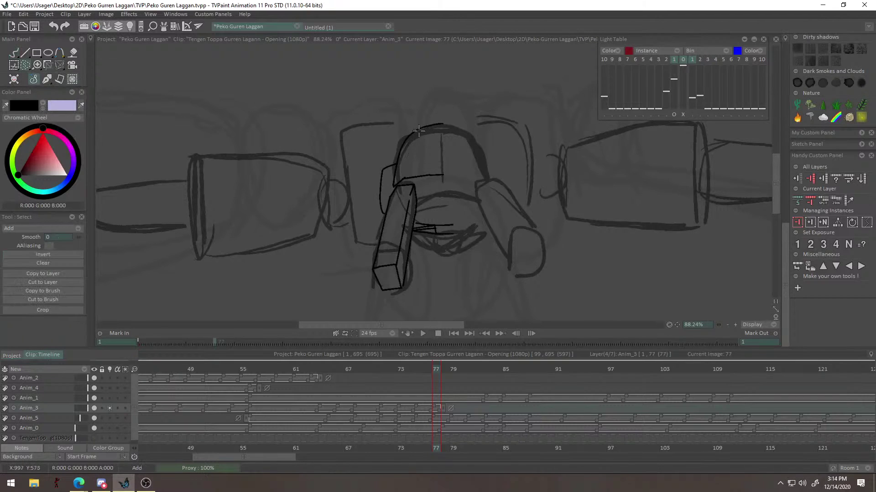
drag(466, 269, 476, 287)
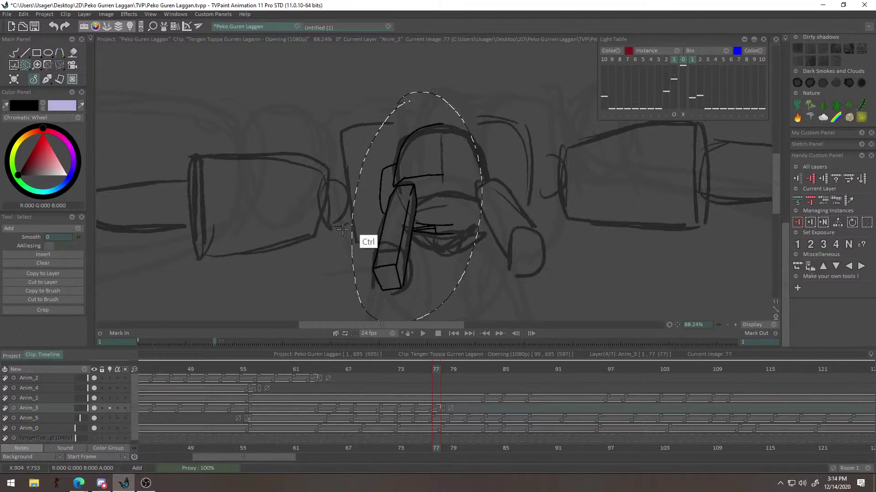
click(53, 291)
Flip the custom brush horizontally and stamp it as the right half of the head, aligned at the centre.
click(72, 271)
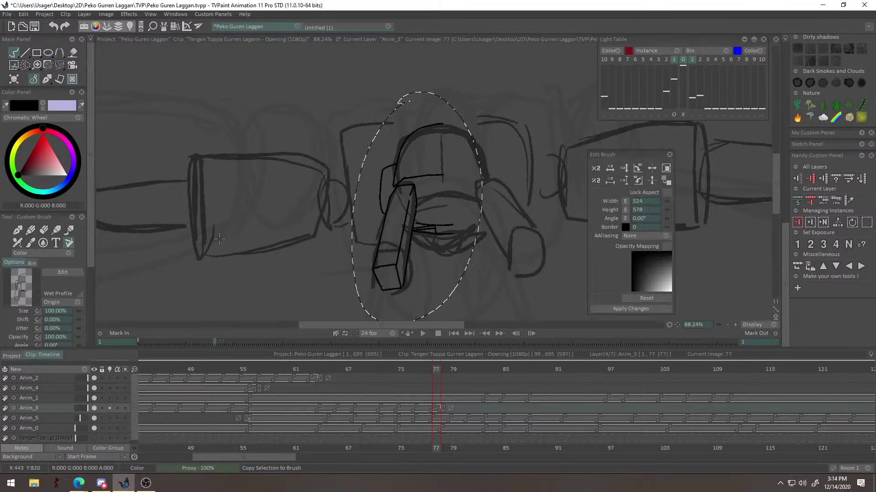
click(651, 168)
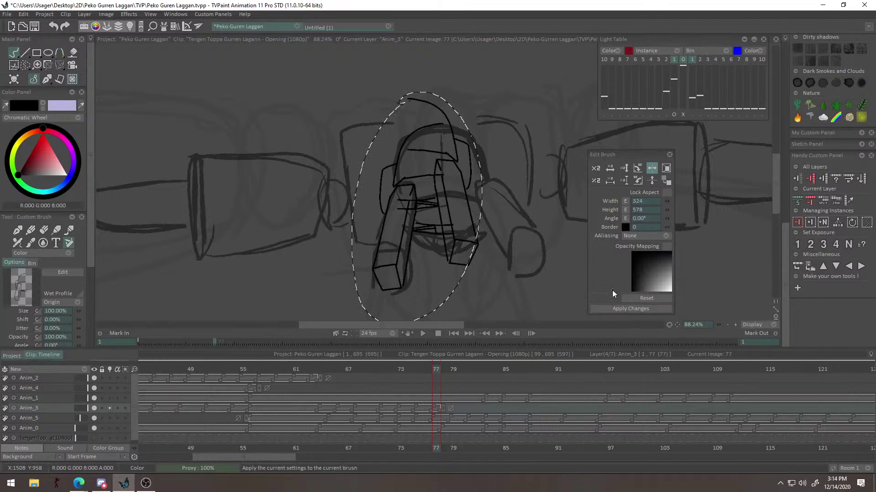
key(ctrl+d)
drag(454, 210, 309, 239)
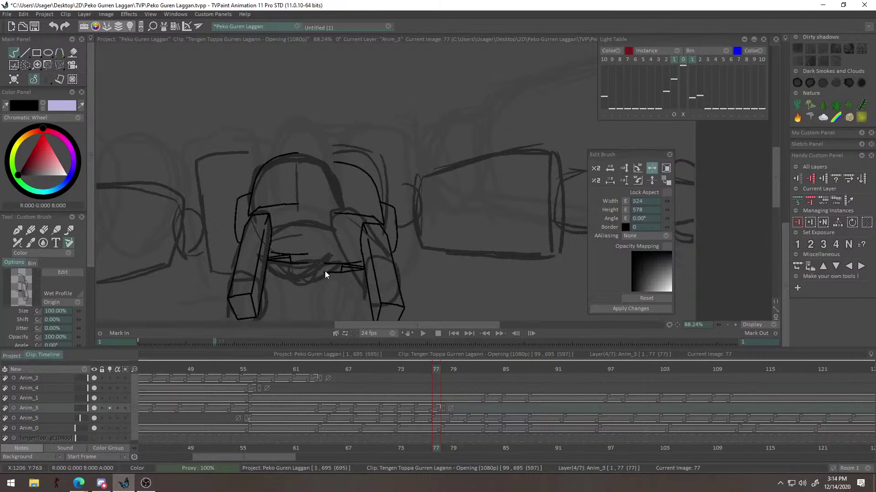
drag(315, 269, 382, 245)
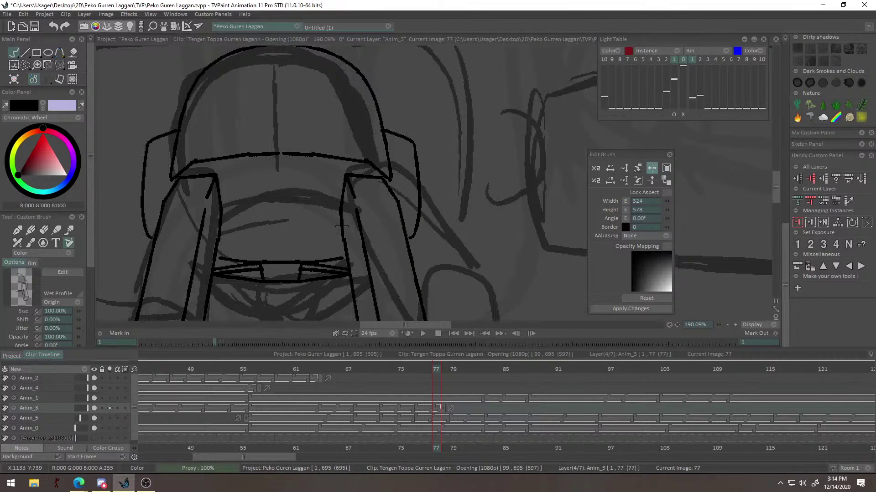
click(341, 226)
alt+right_click(383, 247)
key(b)
alt+right_click(350, 231)
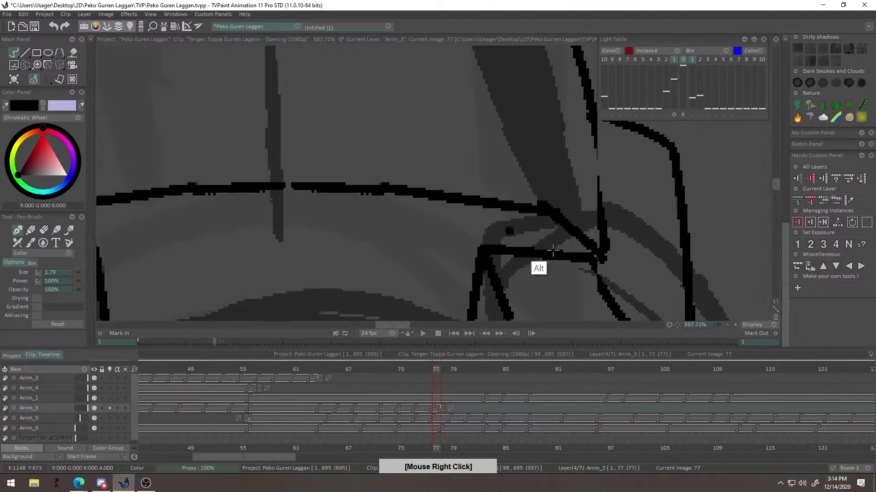
Close the gaps in the black outlines along the head's centre seam, including the helmet's top arc.
drag(538, 245, 626, 276)
drag(430, 119, 442, 207)
drag(446, 55, 473, 263)
drag(404, 182, 424, 181)
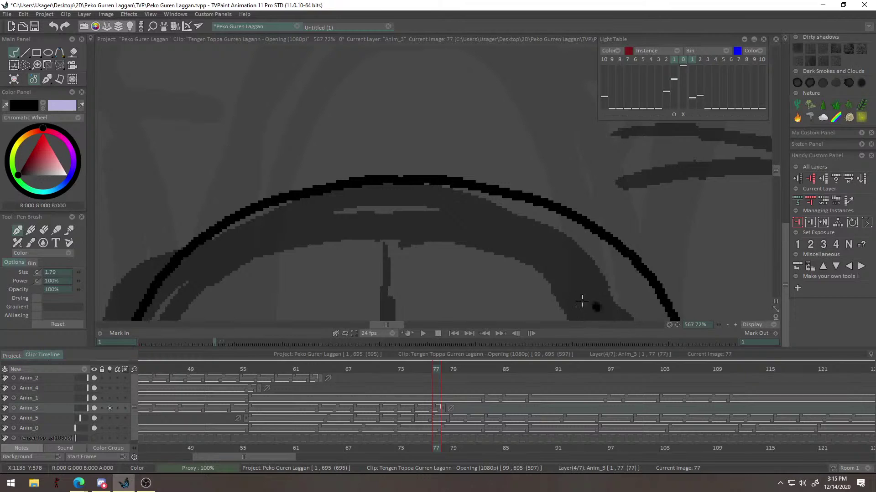
drag(574, 193, 434, 250)
drag(607, 219, 589, 137)
drag(602, 197, 600, 207)
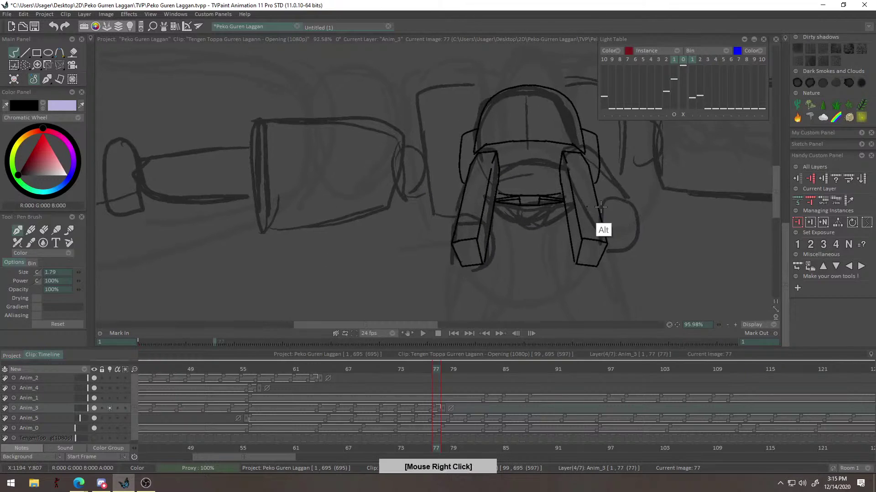
Add small tick marks near the lower ends of both side bars and at the centre of the helmet's lower edge.
scroll(600, 206, up, 6)
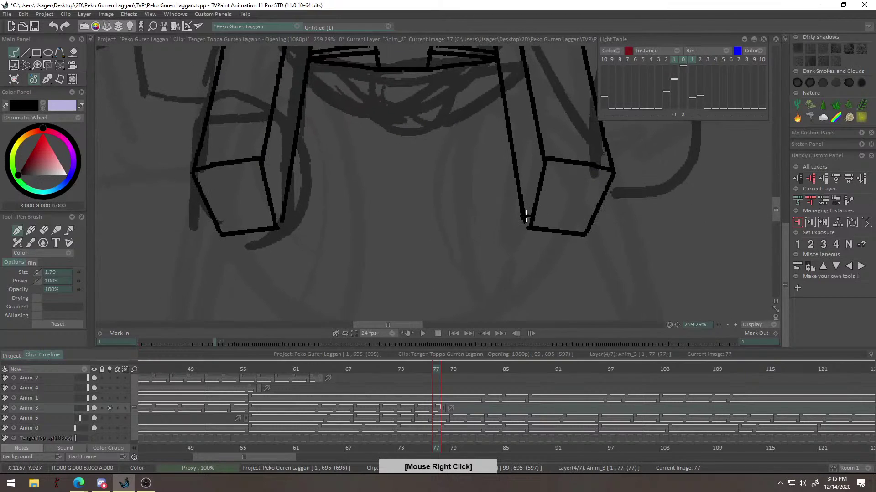
drag(286, 207, 294, 249)
drag(245, 188, 249, 216)
drag(251, 192, 254, 217)
mouse_move(454, 157)
mouse_down()
mouse_move(375, 273)
mouse_move(532, 188)
mouse_up()
drag(503, 147, 506, 163)
mouse_move(509, 137)
mouse_down()
mouse_move(506, 214)
mouse_move(516, 242)
mouse_up()
key(ctrl+z)
key(ctrl+z)
drag(517, 214, 519, 266)
drag(488, 163, 554, 183)
drag(442, 137, 419, 208)
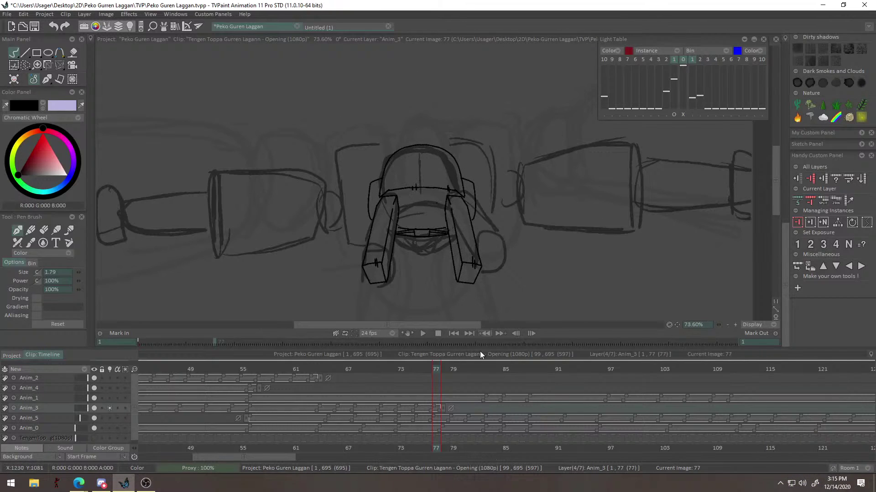
Compare the drawings on frames 73, 75 and 77, examining the lower face and the jaw.
mouse_move(436, 369)
mouse_down()
mouse_move(390, 383)
mouse_move(436, 385)
mouse_up()
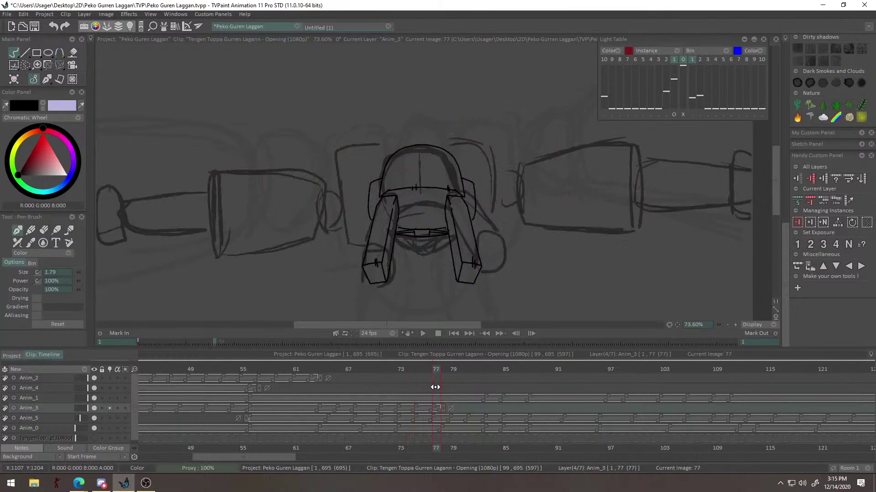
alt+right_click(520, 209)
drag(524, 210, 539, 197)
drag(435, 368, 401, 377)
drag(490, 292, 502, 176)
right_click(502, 196)
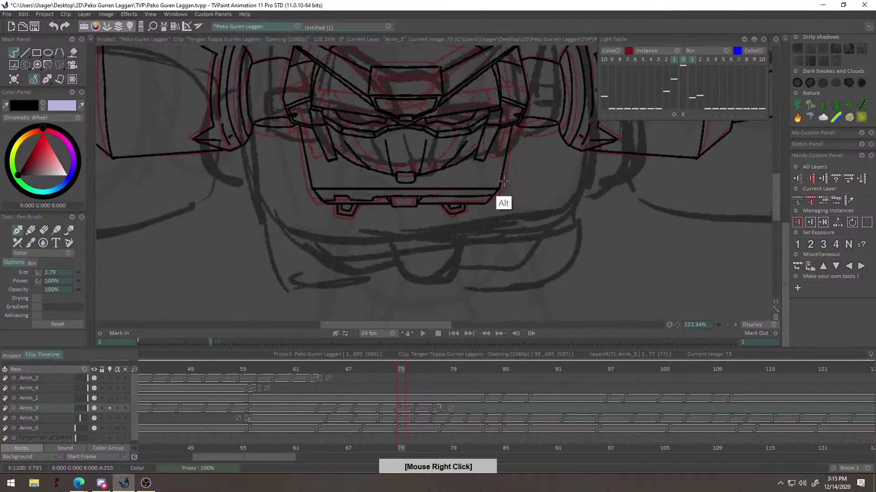
click(420, 369)
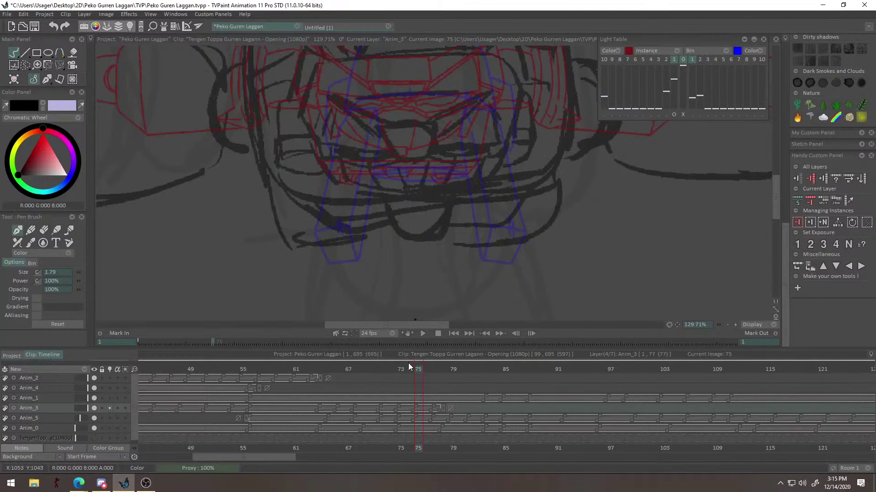
click(399, 369)
drag(437, 247, 439, 275)
right_click(451, 255)
drag(410, 182, 412, 192)
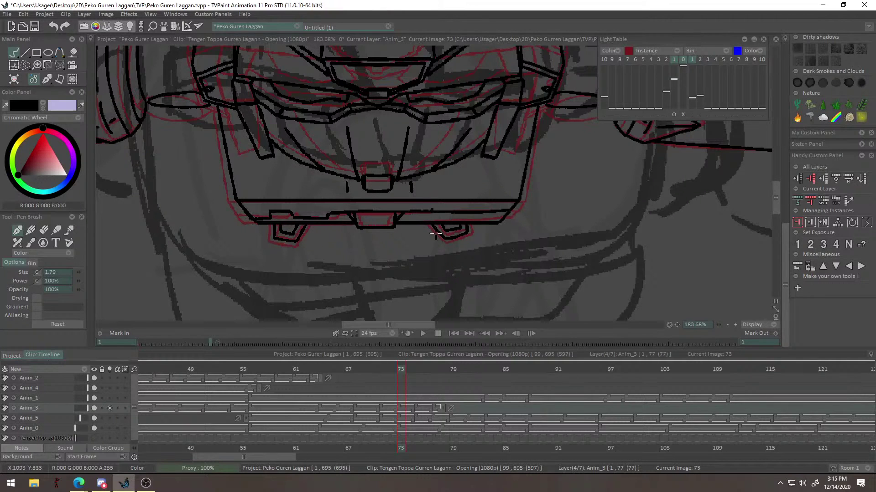
Go to frame 75 and clear the position offset of the previous instance in the light table.
click(423, 364)
drag(444, 274, 449, 261)
alt+right_click(449, 262)
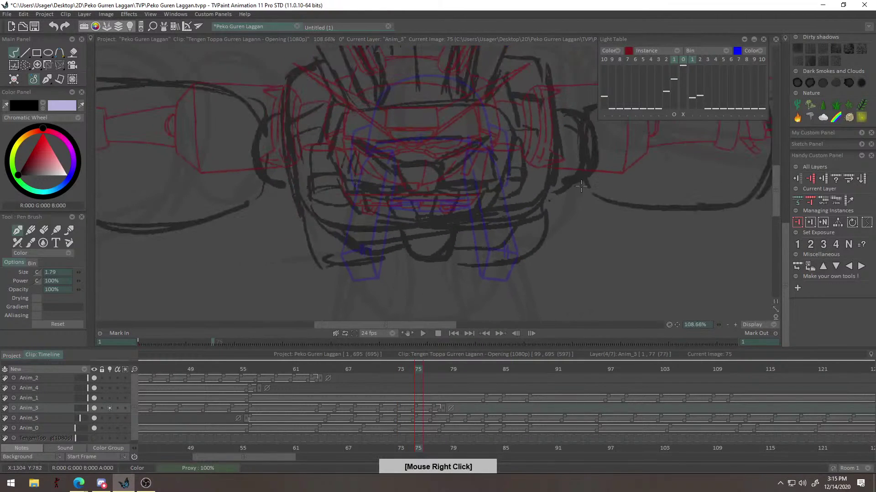
click(675, 115)
alt+right_click(580, 161)
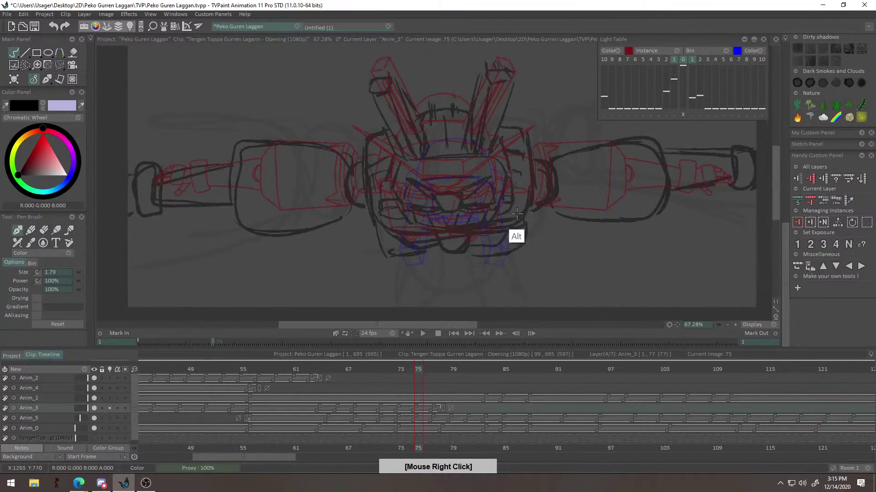
alt+right_click(508, 216)
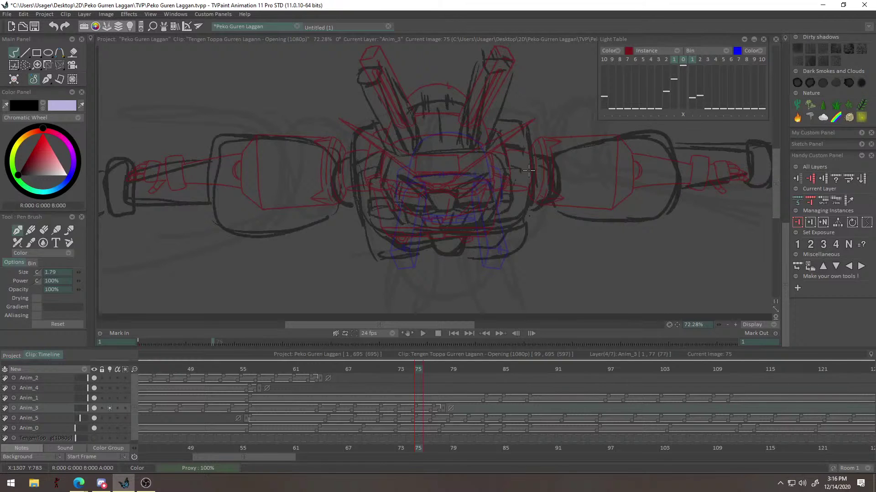
Play the animation from about frames 56 to 59 onward to review the mecha's motion.
drag(419, 372, 280, 393)
right_click(446, 231)
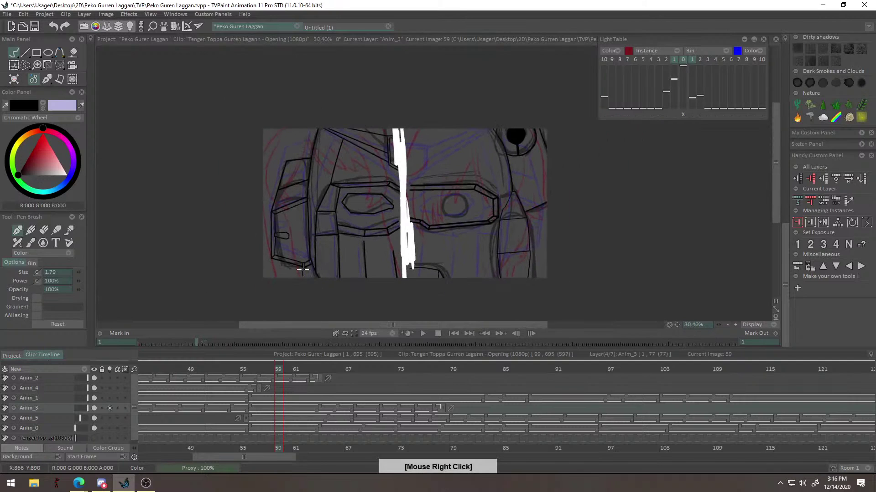
key(Return)
right_click(519, 236)
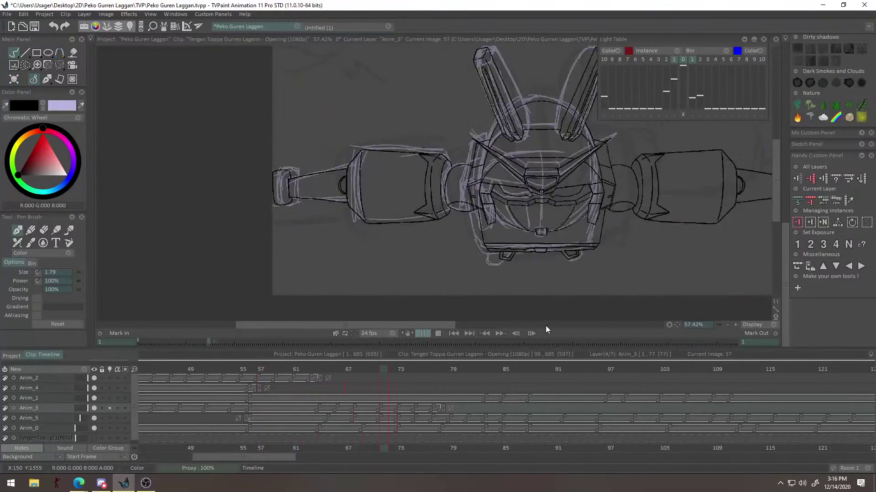
drag(453, 367, 252, 385)
right_click(538, 205)
key(Return)
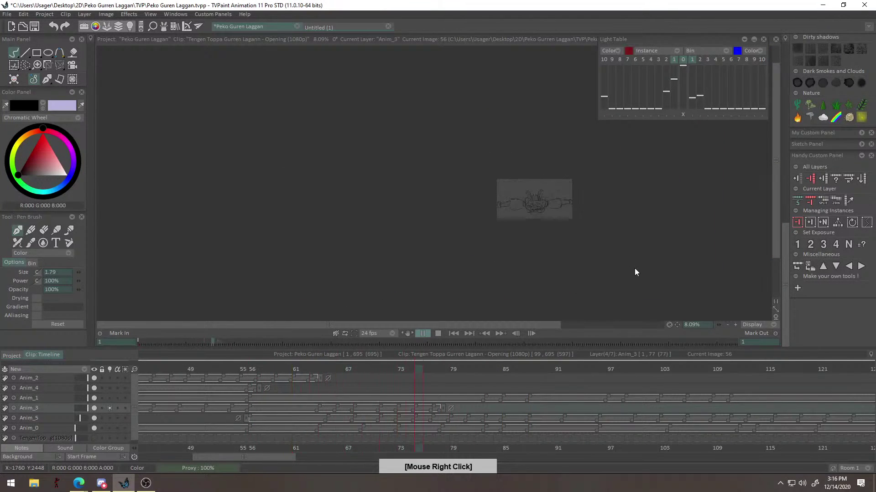
key(Return)
alt+right_click(584, 213)
scroll(474, 244, up, 3)
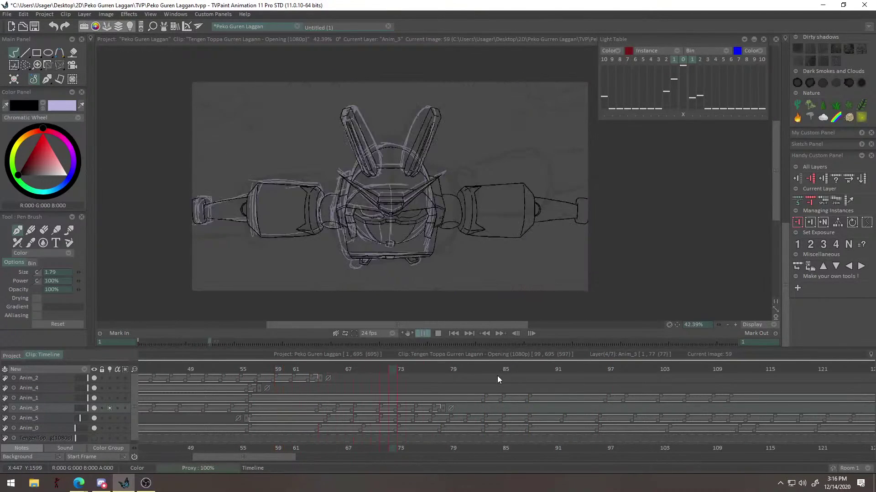
Replay the mecha shot several times from the low fifties onward to check the transition into the rough frames.
drag(445, 372, 253, 377)
key(Return)
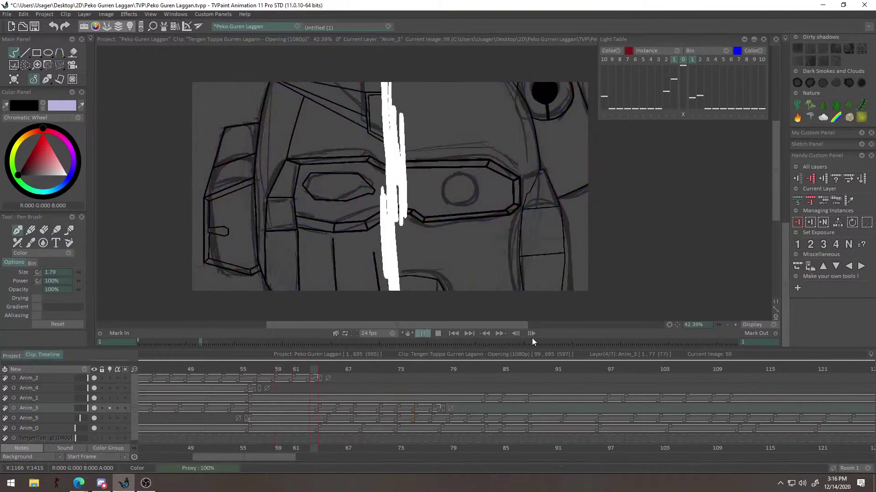
key(Return)
drag(424, 367, 256, 392)
key(Return)
key(space)
drag(445, 381, 199, 383)
key(space)
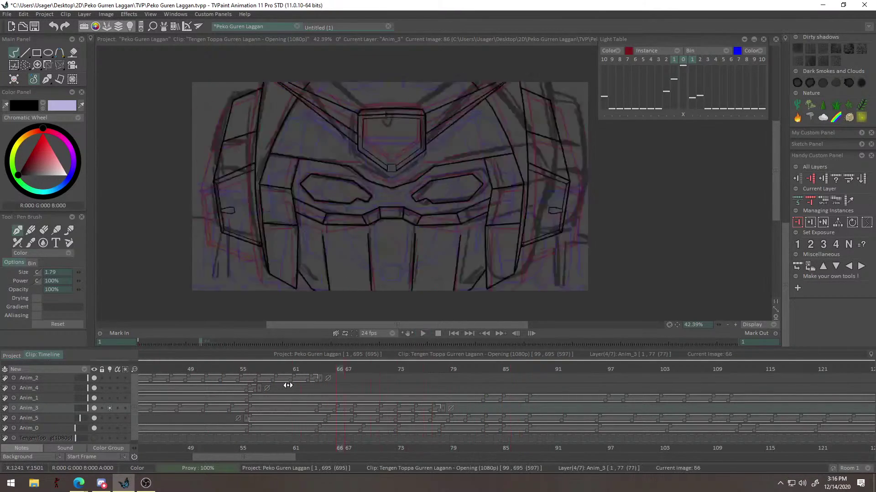
key(space)
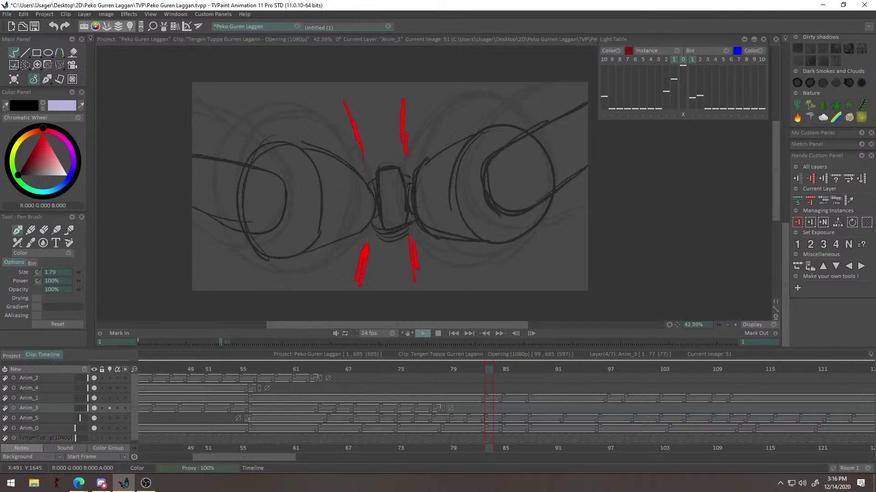
Play the whole clip from frame 1 to review the animation.
key(alt+Tab)
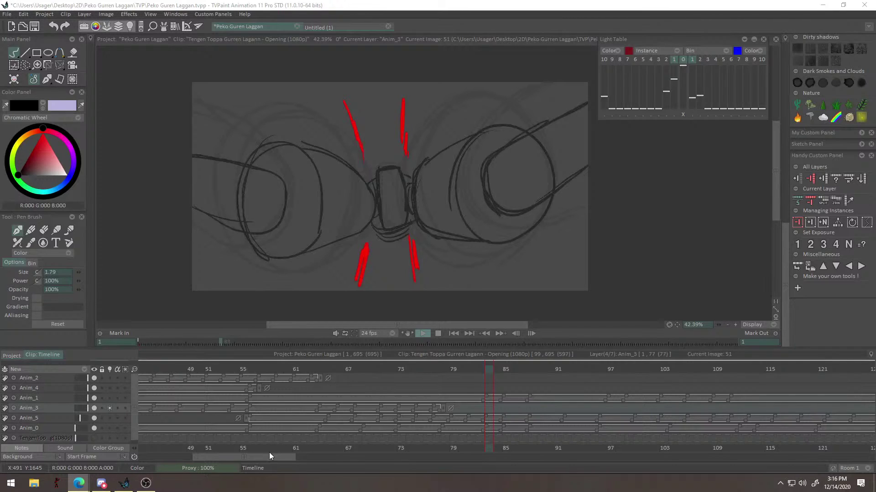
click(236, 457)
drag(247, 458, 194, 376)
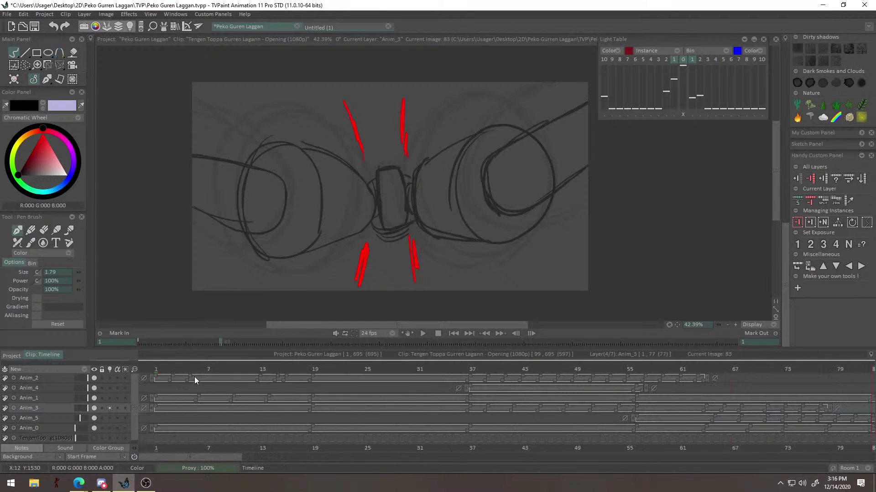
click(157, 371)
click(423, 333)
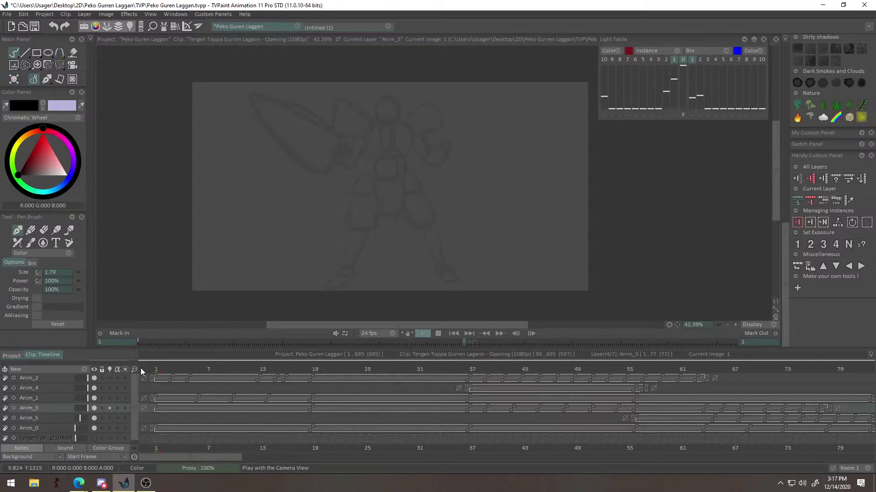
click(155, 368)
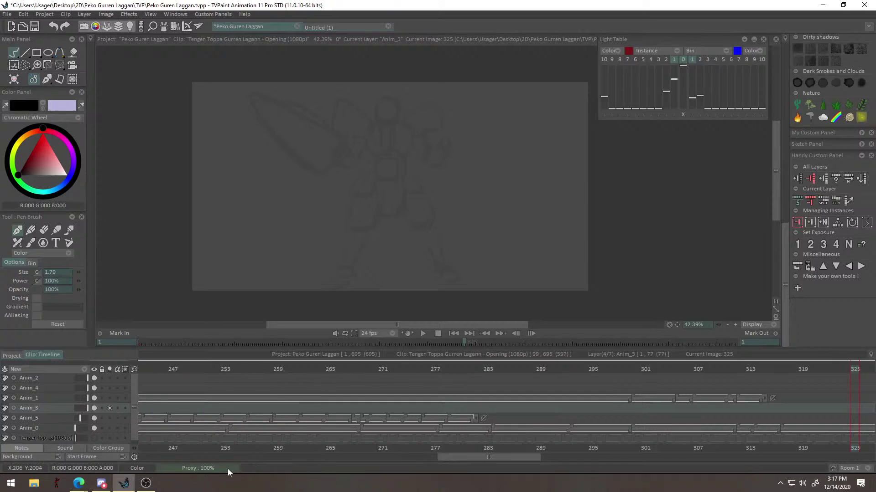
Return to frame 1, replay the clip from the start and stop the playback.
drag(471, 459, 142, 476)
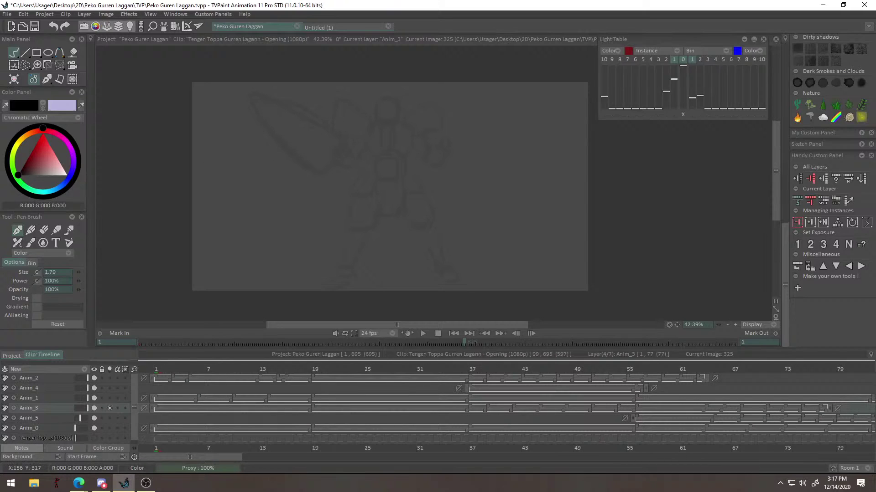
key(alt+Tab)
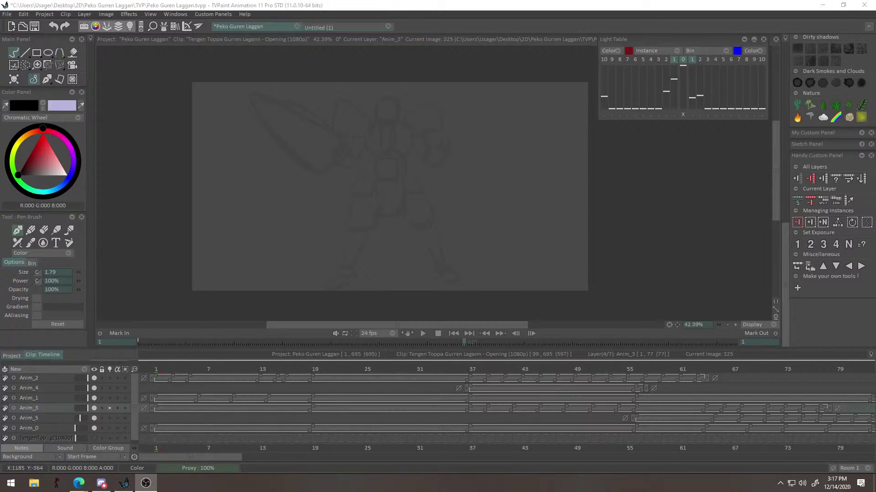
click(157, 368)
click(422, 334)
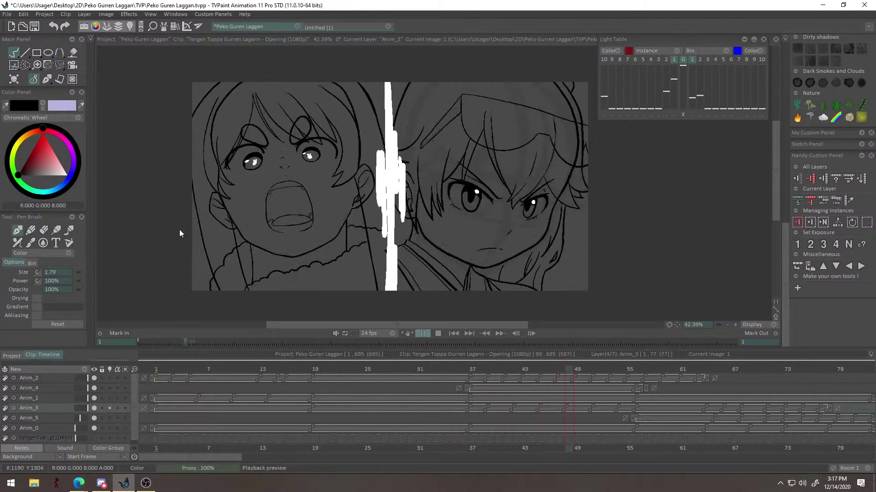
key(alt+Tab)
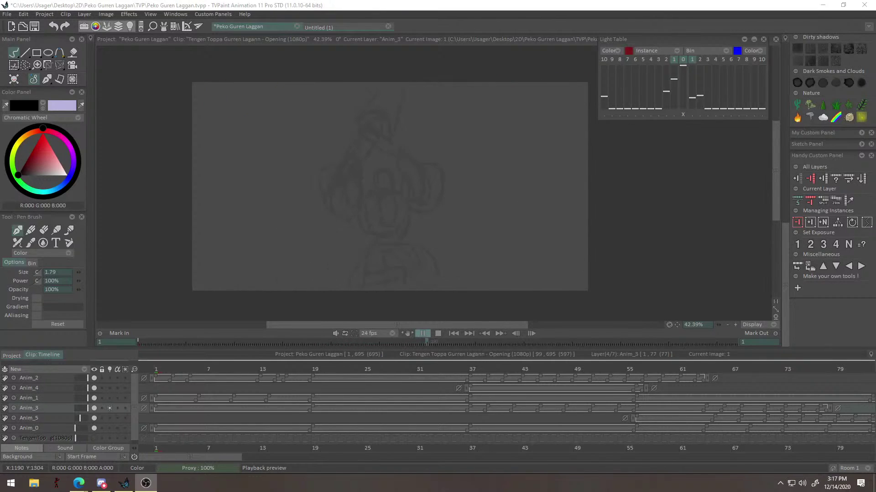
click(436, 336)
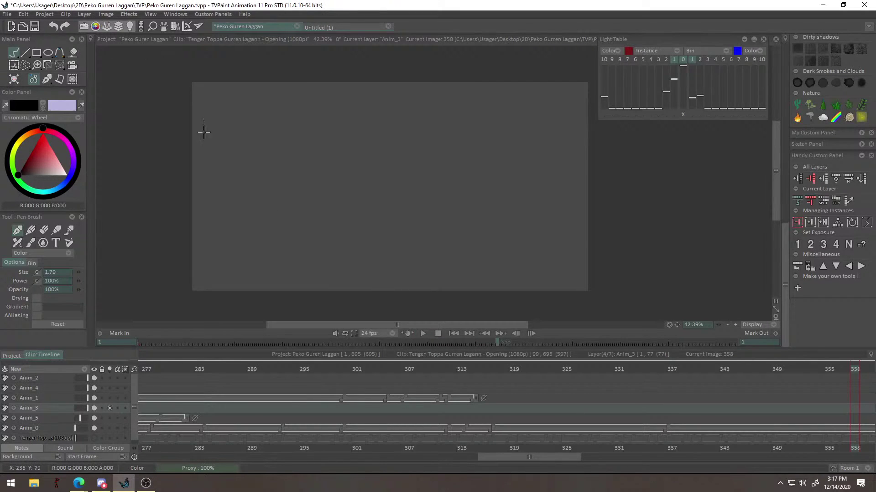
key(alt+Tab)
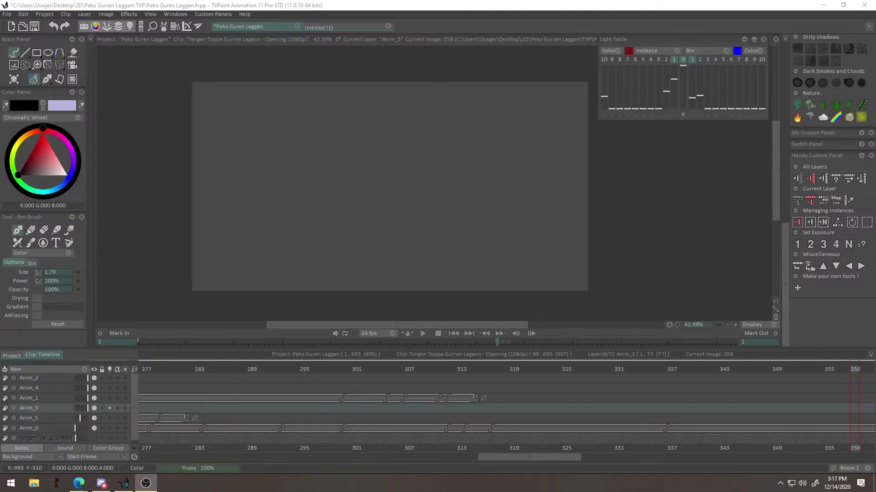
key(alt+Tab)
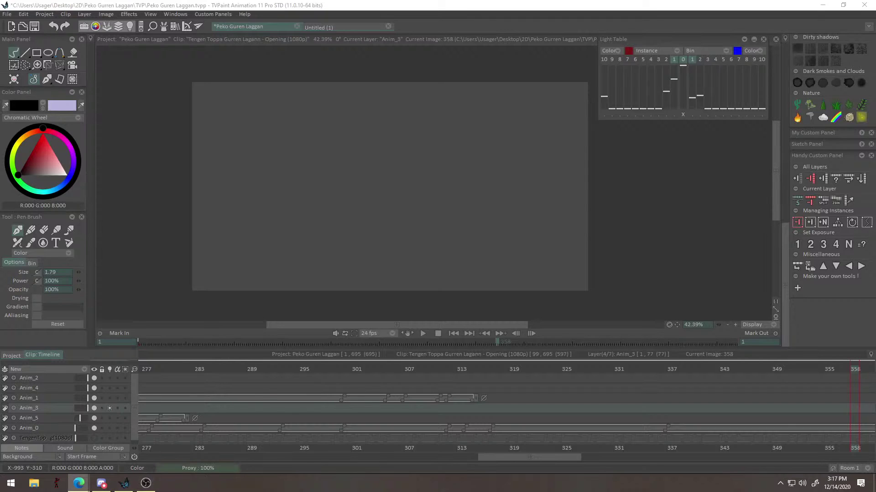
Bring the timeline back to the mecha shot and play it from frame 63.
drag(530, 458, 242, 458)
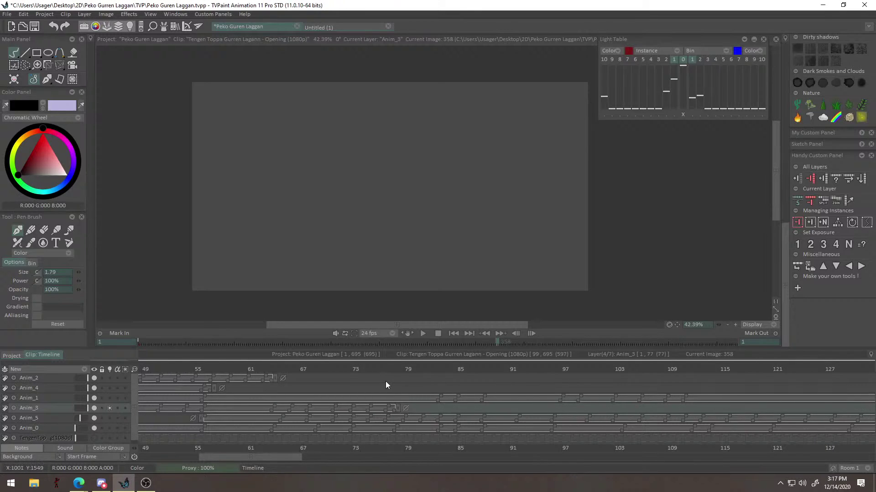
click(373, 370)
drag(373, 371, 270, 365)
key(Return)
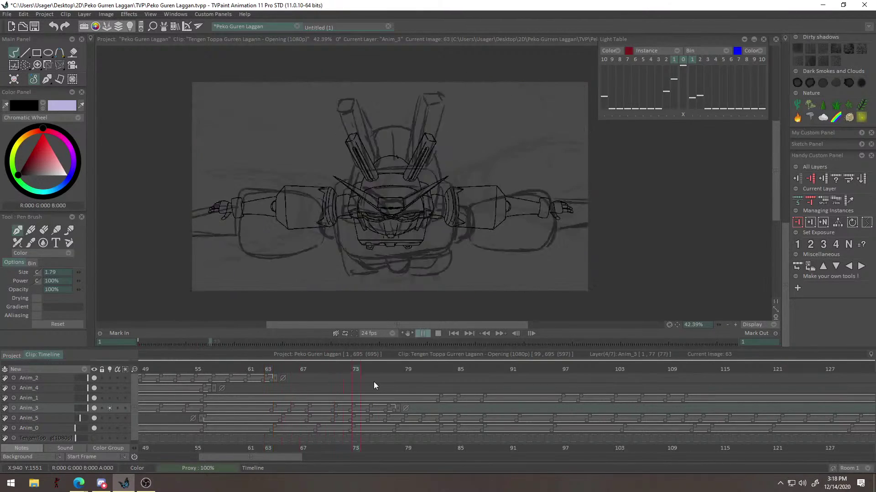
key(Return)
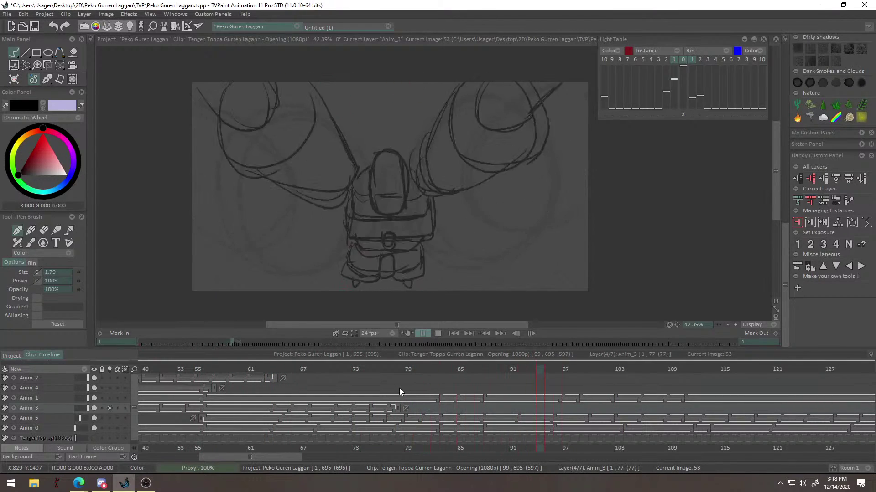
Scrub through the frames around 73 to 87 and settle on frame 75.
mouse_move(360, 370)
mouse_down()
mouse_move(341, 369)
mouse_move(442, 395)
mouse_up()
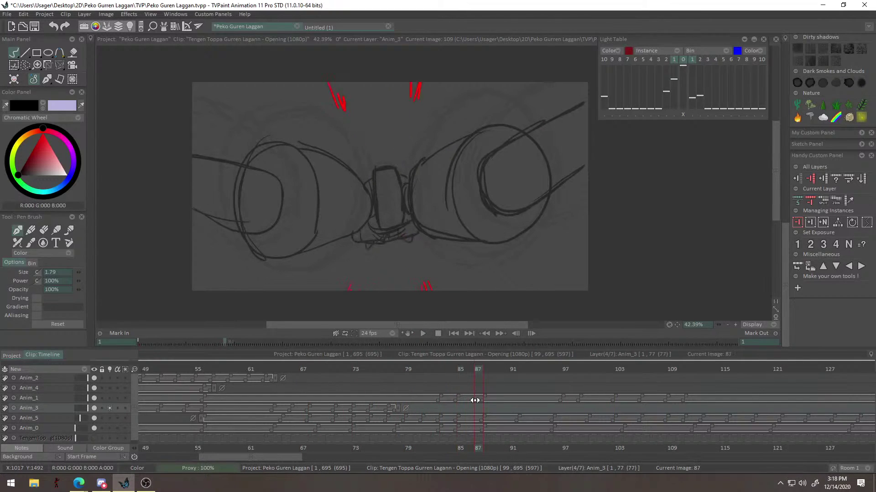
click(401, 370)
drag(401, 370, 356, 370)
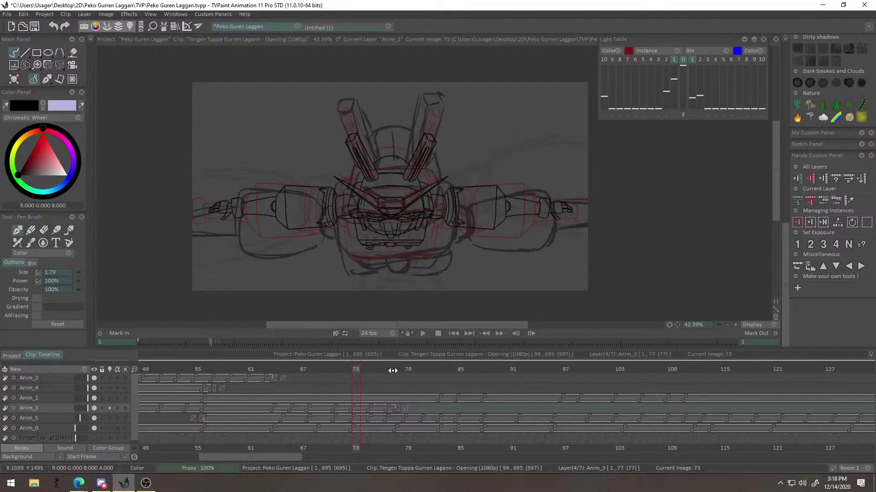
drag(389, 367, 372, 369)
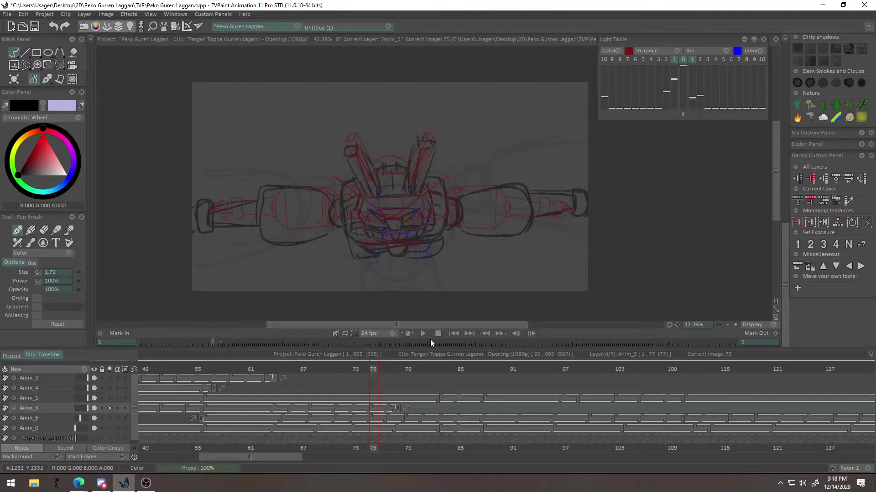
Lower the opacity of rough sketch layer Anim_5 so frame 75 of Anim_3 can be inked over the light table reference.
right_click(472, 254)
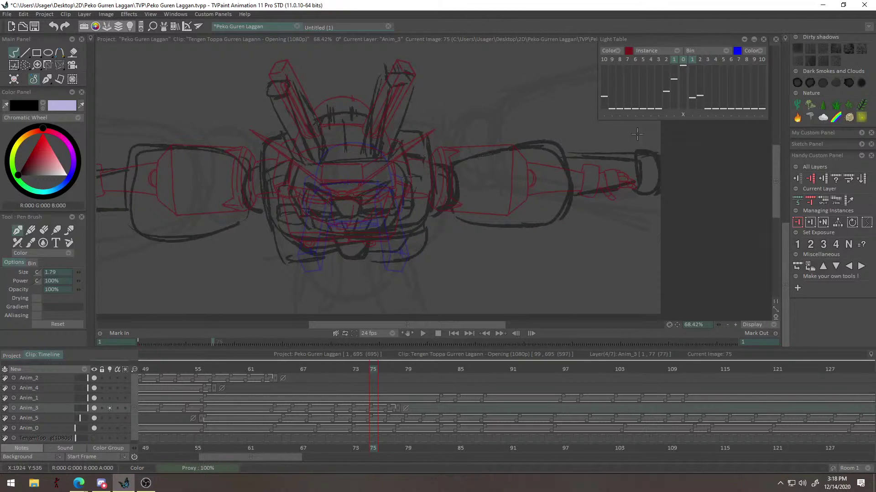
alt+right_click(579, 197)
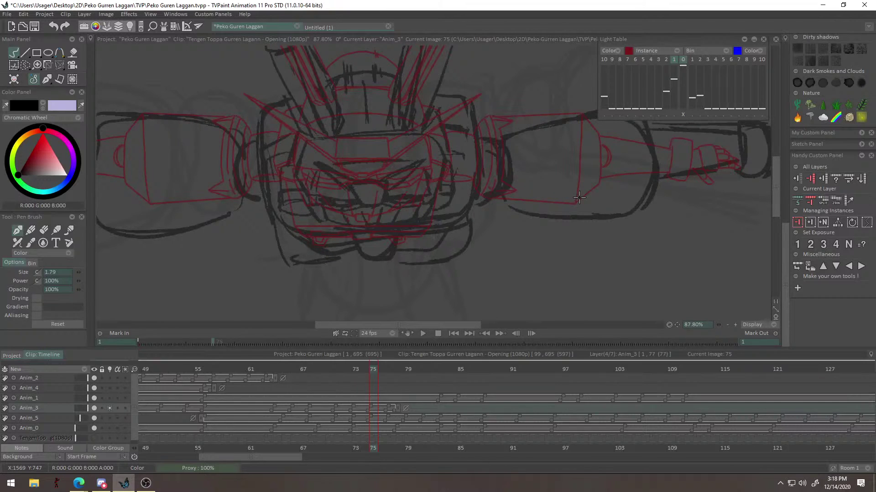
drag(543, 234, 543, 269)
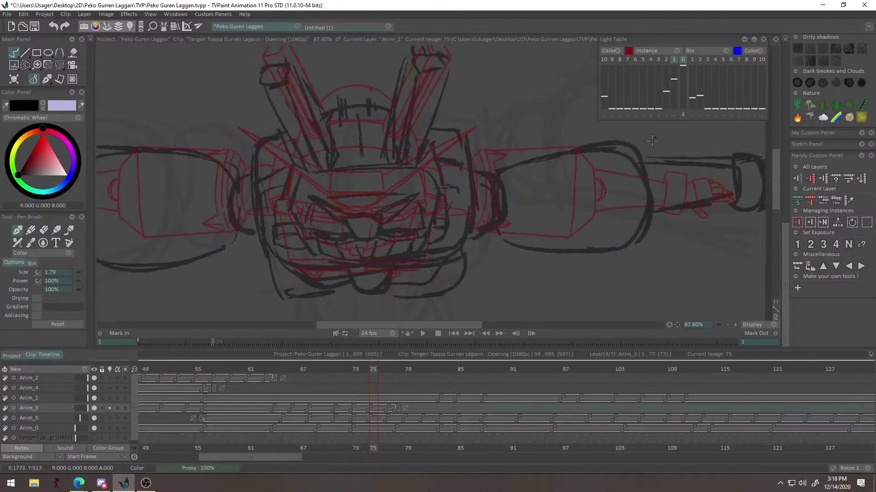
alt+right_click(592, 190)
drag(565, 199, 562, 209)
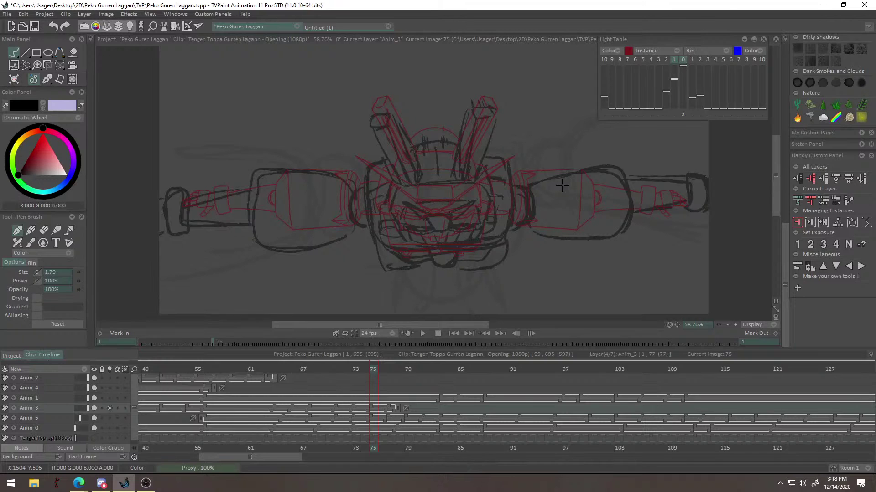
drag(474, 237, 476, 243)
click(110, 409)
click(110, 408)
drag(86, 420, 75, 423)
alt+drag(359, 200, 418, 230)
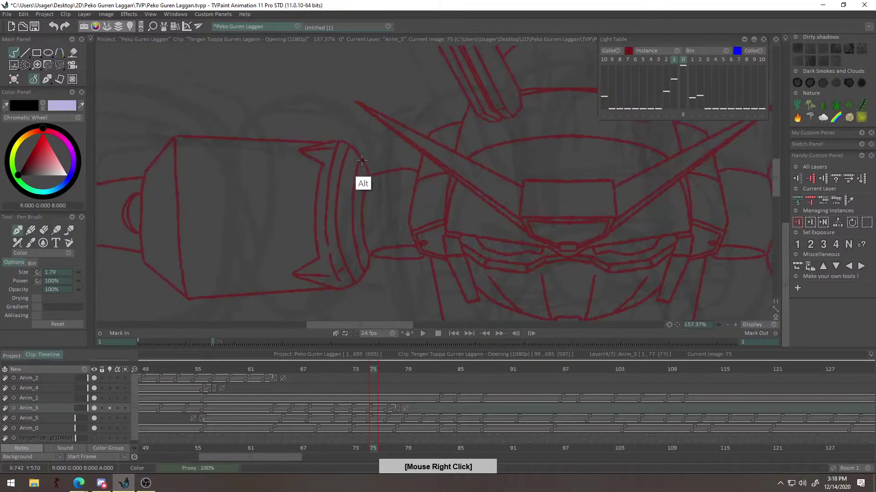
mouse_move(349, 123)
mouse_down()
mouse_move(338, 155)
mouse_move(351, 310)
mouse_up()
key(ctrl+z)
drag(342, 234, 340, 224)
drag(358, 312, 350, 109)
key(ctrl+z)
mouse_move(357, 312)
mouse_down()
mouse_move(339, 144)
mouse_move(353, 142)
mouse_move(356, 247)
mouse_up()
key(ctrl+z)
drag(358, 135, 354, 215)
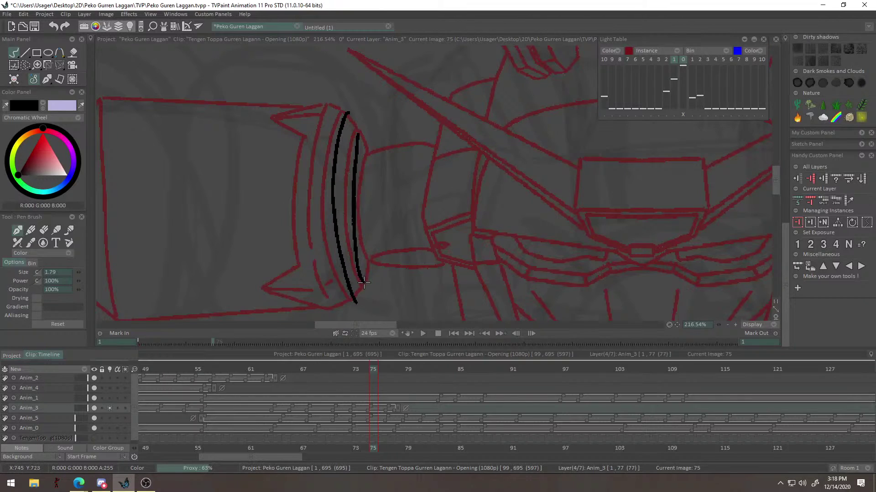
key(ctrl+z)
mouse_move(360, 135)
mouse_down()
mouse_move(356, 244)
mouse_move(364, 280)
mouse_up()
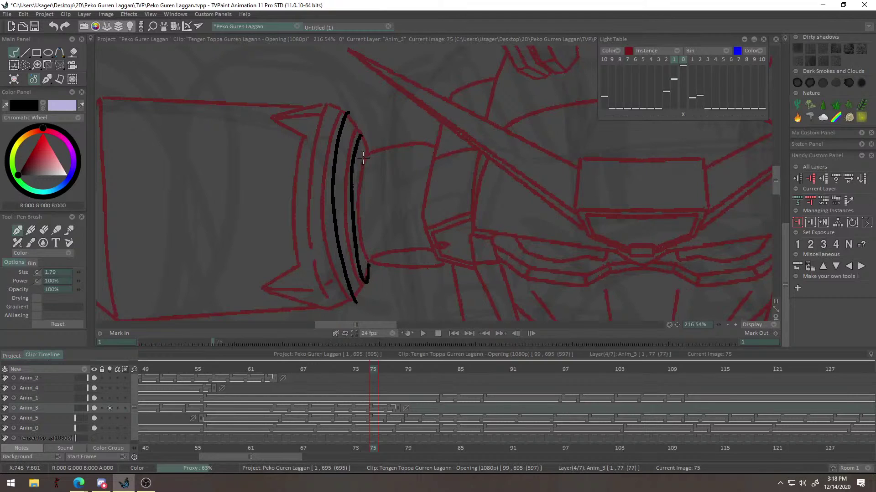
key(ctrl+z)
key(ctrl+z)
Ink the narrow elliptical rim with its inner curve on the inner side of the left shoulder on frame 75.
scroll(362, 136, down, 1)
mouse_move(346, 112)
mouse_down()
mouse_move(340, 229)
mouse_move(356, 290)
mouse_move(343, 240)
mouse_move(352, 117)
mouse_up()
key(ctrl+z)
key(ctrl+z)
drag(348, 178, 353, 254)
key(ctrl+z)
drag(359, 128, 351, 203)
key(ctrl+z)
mouse_move(361, 129)
mouse_down()
mouse_move(356, 234)
mouse_move(365, 277)
mouse_up()
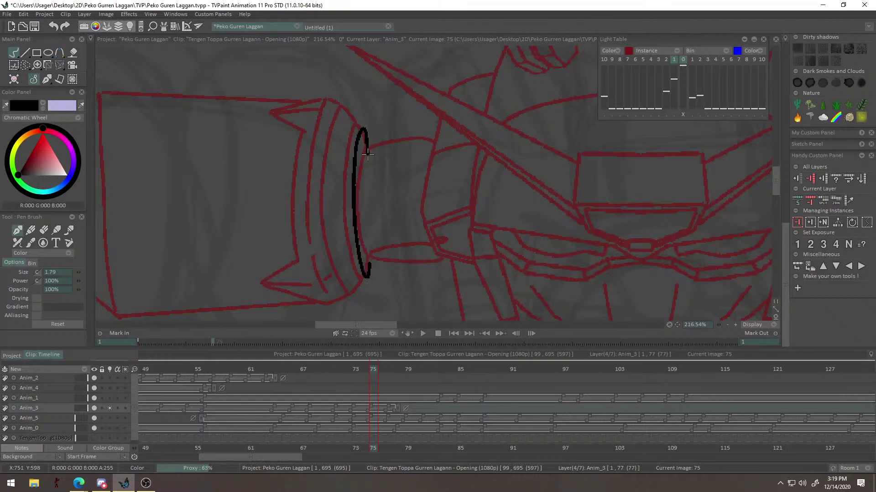
scroll(368, 141, up, 2)
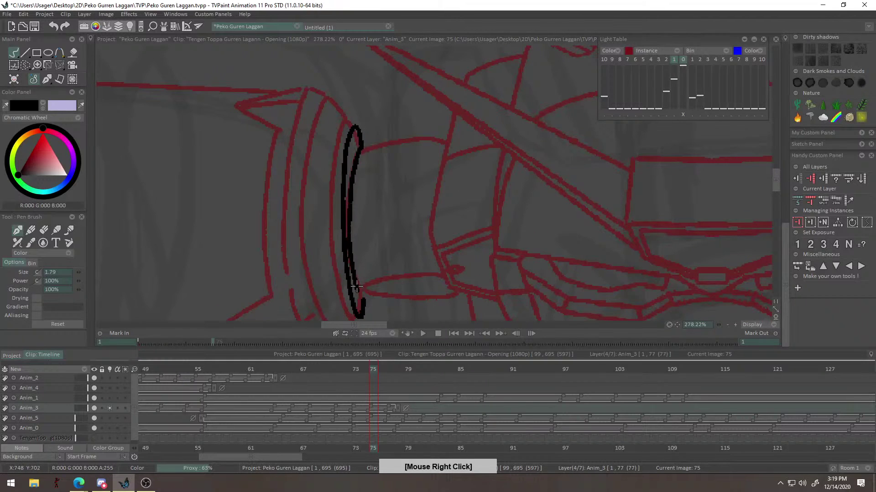
mouse_move(358, 160)
mouse_down()
mouse_move(358, 284)
mouse_move(390, 232)
mouse_move(520, 232)
mouse_move(420, 255)
mouse_up()
Ink the upper and lower curved lines of the joint connecting the left shoulder rim to the head.
scroll(475, 255, up, 3)
right_click(456, 273)
key(ctrl+z)
mouse_move(315, 289)
mouse_down()
mouse_move(424, 266)
mouse_move(451, 269)
mouse_move(388, 289)
mouse_move(463, 242)
mouse_move(457, 300)
mouse_up()
scroll(464, 241, down, 7)
drag(439, 263, 440, 227)
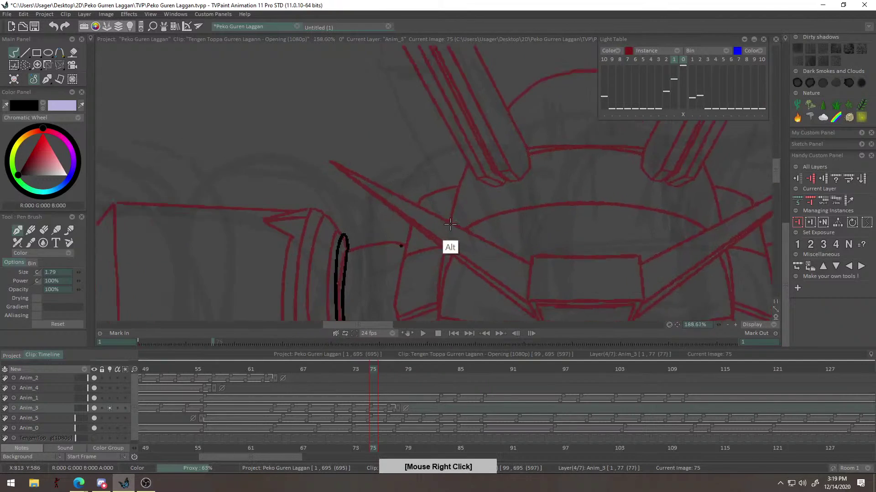
scroll(431, 253, up, 4)
drag(320, 255, 412, 230)
scroll(338, 302, down, 3)
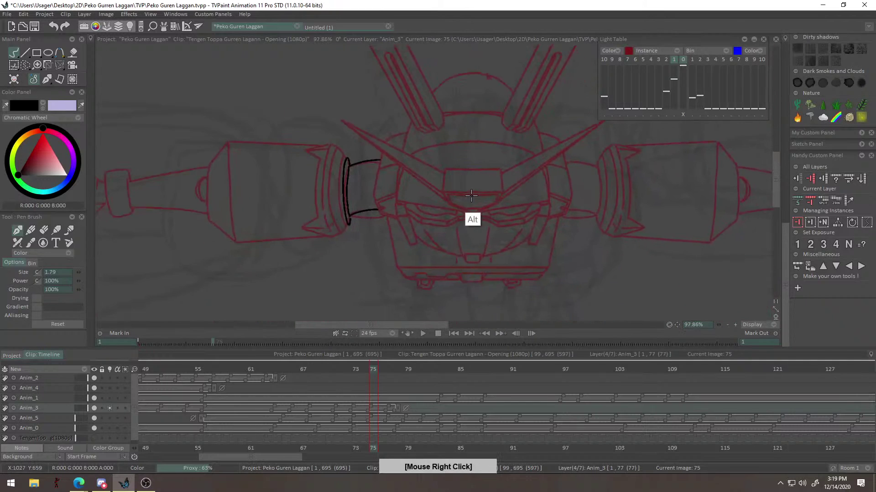
drag(463, 224, 468, 198)
scroll(391, 217, up, 3)
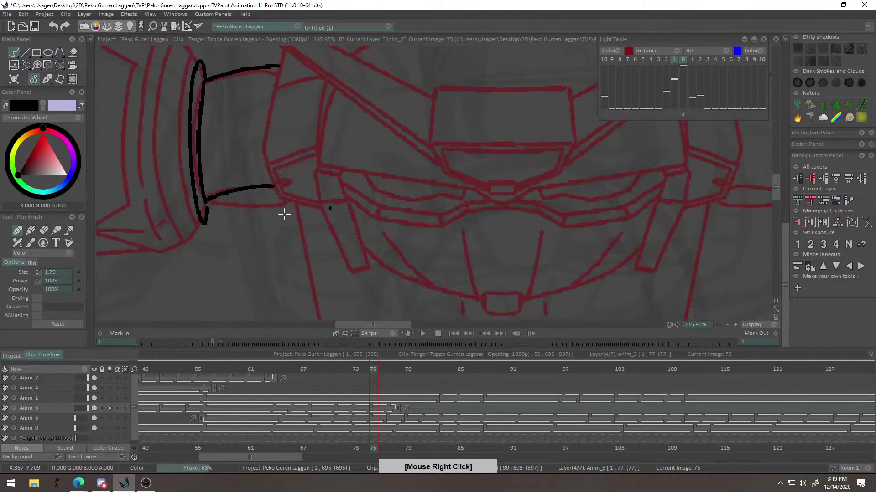
mouse_move(209, 200)
mouse_down()
mouse_move(232, 214)
mouse_move(292, 206)
mouse_up()
scroll(273, 214, down, 1)
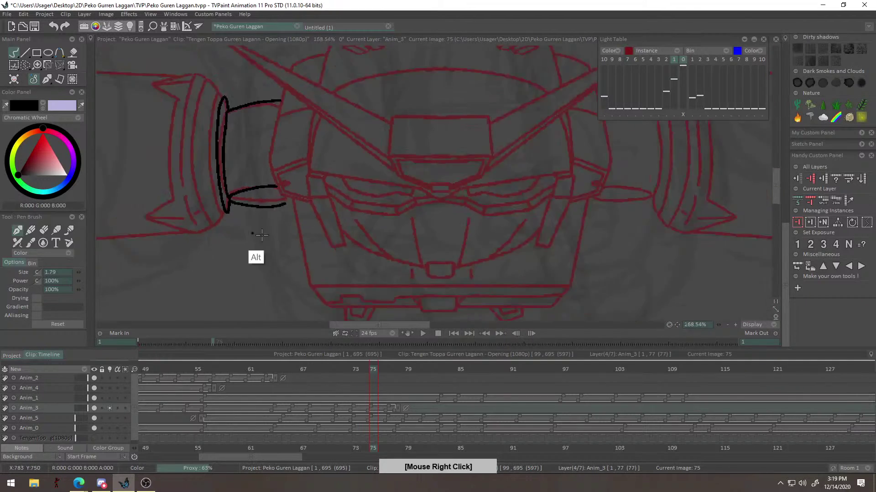
Ink the body's left side edge beneath the shoulder joint, the angled line near the center and the left half's bottom edge.
scroll(344, 140, up, 1)
drag(267, 138, 287, 261)
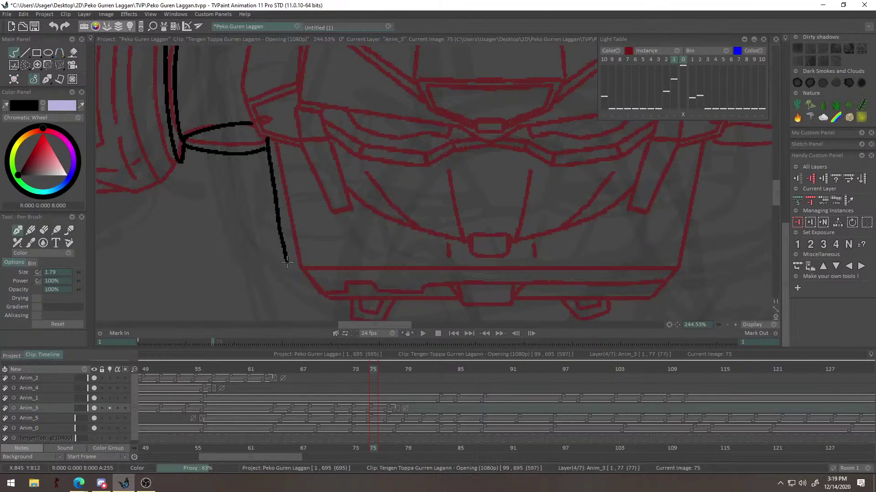
drag(446, 263, 437, 238)
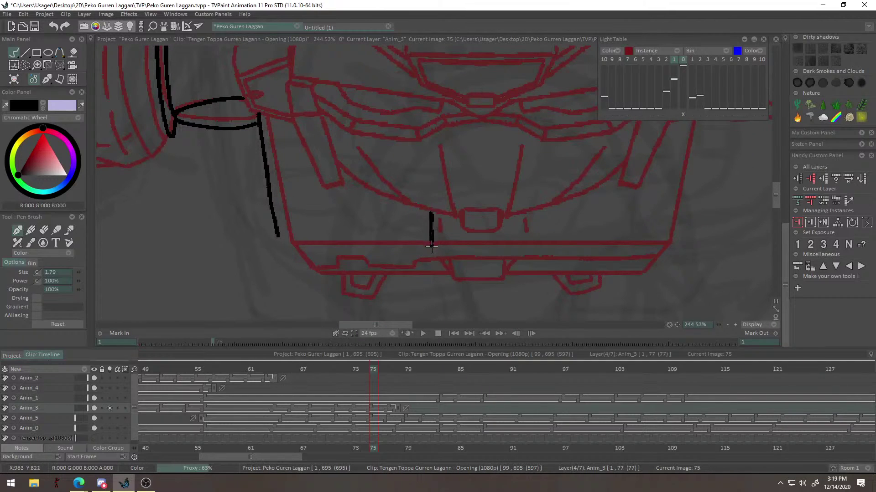
key(ctrl+z)
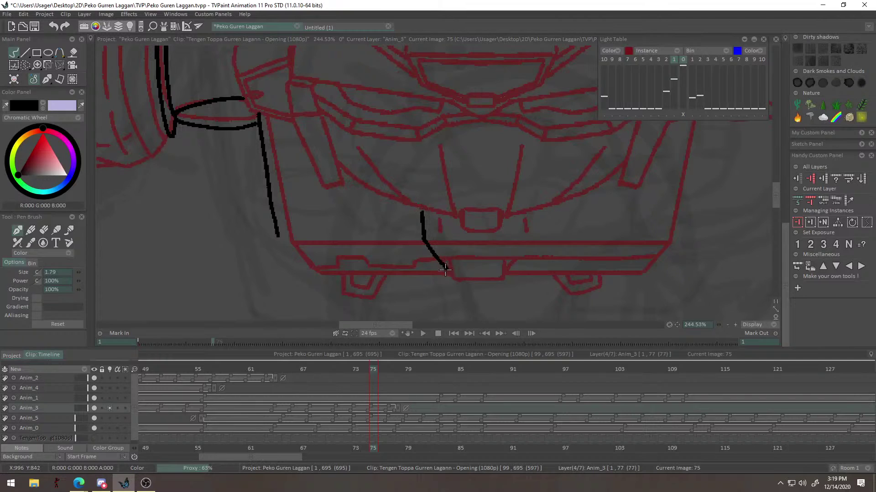
mouse_move(286, 248)
mouse_down()
mouse_move(309, 277)
mouse_move(448, 277)
mouse_up()
scroll(343, 263, up, 1)
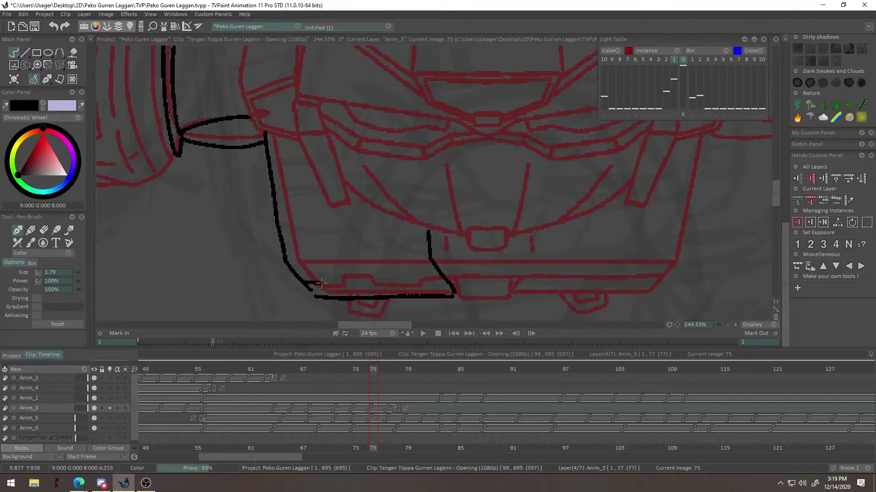
Undo the stray strokes at the lower left corner and ink the horizontal upper edge of the lower left plate.
key(ctrl+z)
key(ctrl+z)
drag(284, 260, 356, 261)
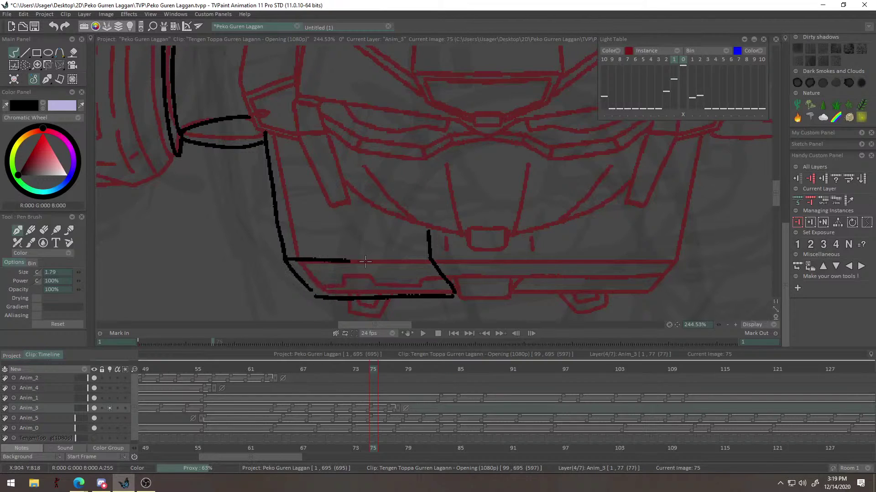
click(417, 279)
drag(396, 288, 307, 248)
alt+drag(406, 243, 386, 221)
alt+right_click(402, 226)
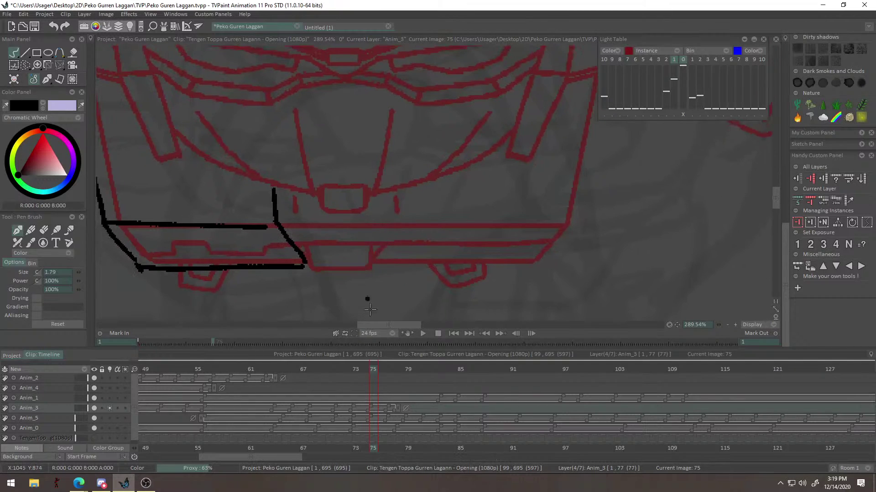
Go to frame 71 and draw a short vertical line on each side below the chin block, above the horizontal bar.
drag(369, 373, 330, 375)
alt+right_click(350, 297)
alt+drag(365, 315, 425, 214)
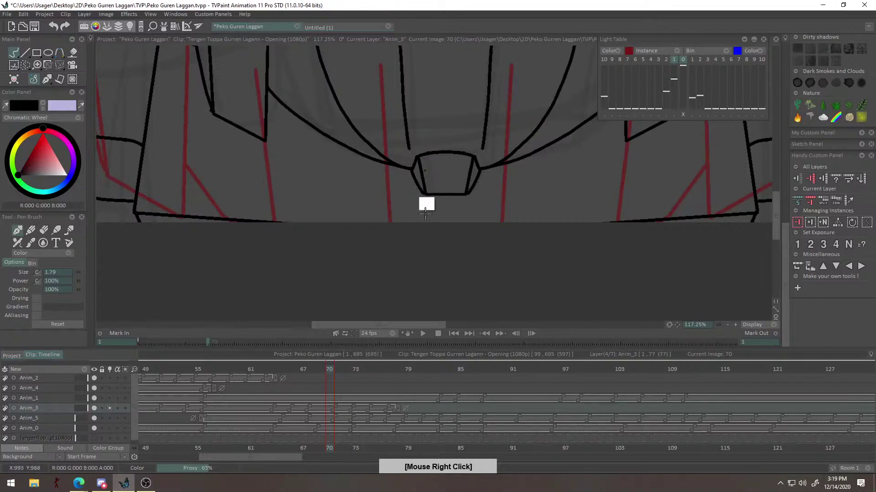
click(337, 373)
scroll(418, 242, down, 3)
scroll(418, 242, up, 7)
drag(332, 154, 332, 200)
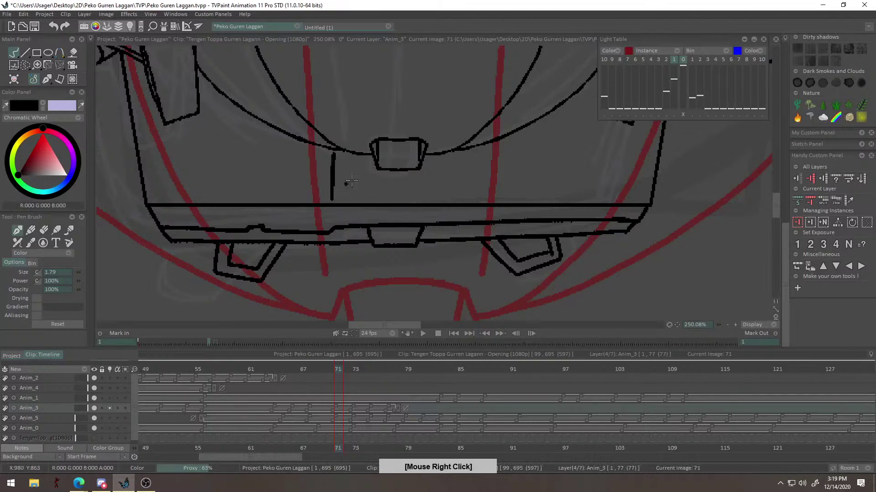
key(ctrl+z)
drag(452, 159, 454, 193)
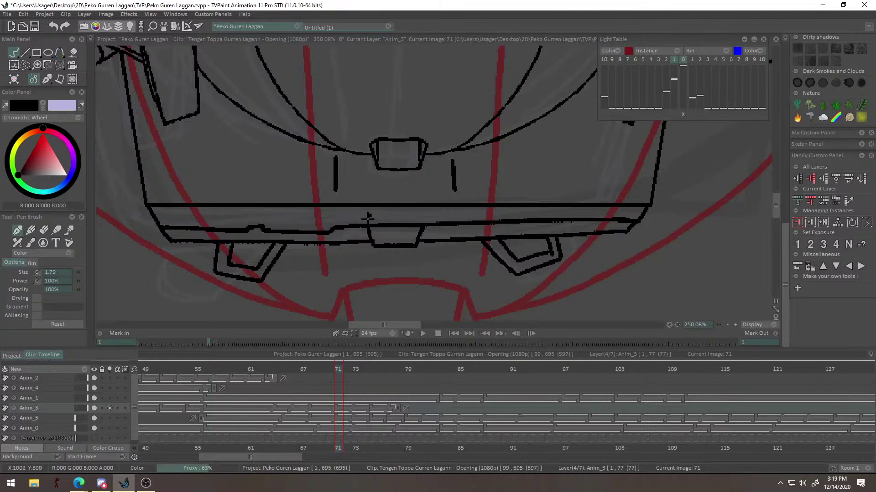
Check frame 73, return to frame 75 and ink the central bracket below the chin with its tapered lower edge.
click(356, 369)
drag(464, 192, 455, 230)
scroll(492, 211, up, 2)
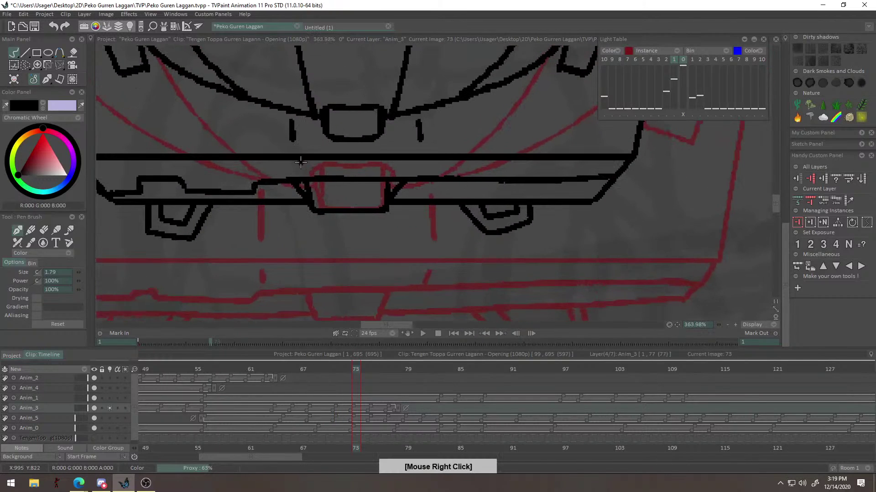
click(373, 369)
drag(425, 208, 425, 259)
mouse_move(290, 168)
mouse_down()
mouse_move(293, 198)
mouse_move(386, 196)
mouse_up()
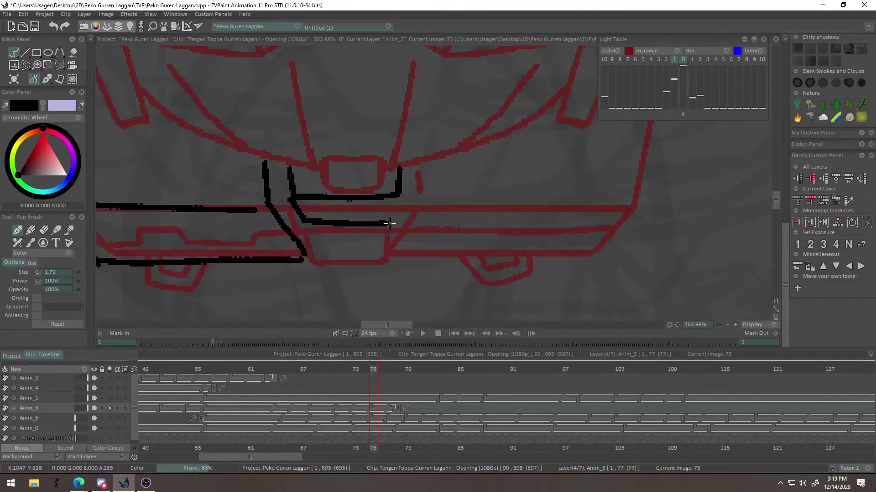
key(ctrl+z)
drag(306, 223, 392, 218)
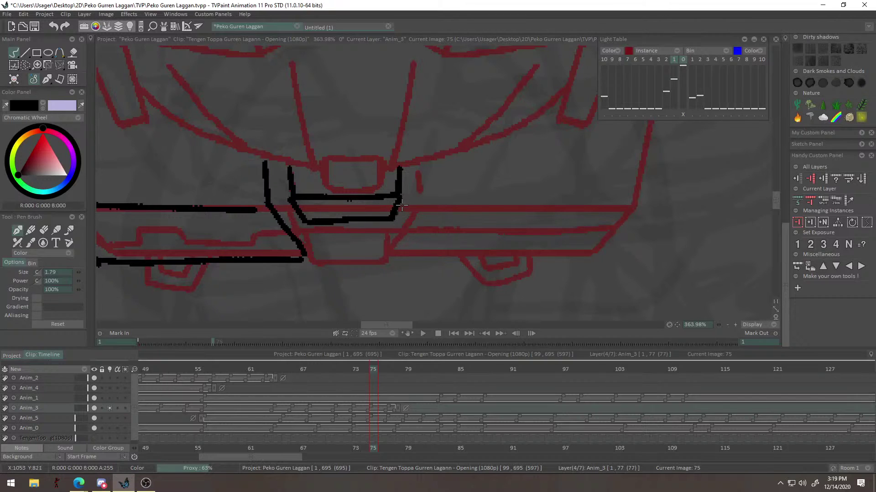
Ink the small central block under the bracket and the slanted divider line on its right side.
mouse_move(424, 186)
mouse_down()
mouse_move(426, 238)
mouse_move(425, 183)
mouse_up()
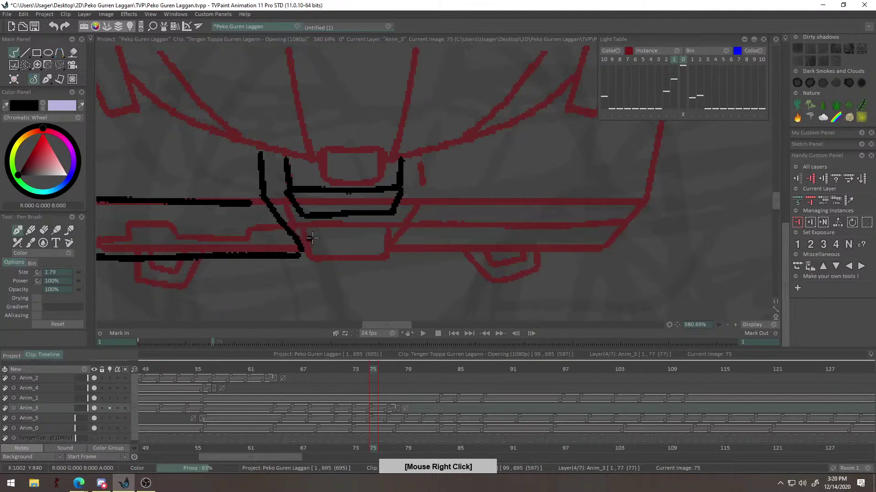
mouse_move(310, 246)
mouse_down()
mouse_move(386, 260)
mouse_move(388, 237)
mouse_move(383, 258)
mouse_move(336, 257)
mouse_move(385, 254)
mouse_up()
key(ctrl+z)
key(ctrl+z)
drag(429, 206, 411, 224)
drag(412, 219, 399, 238)
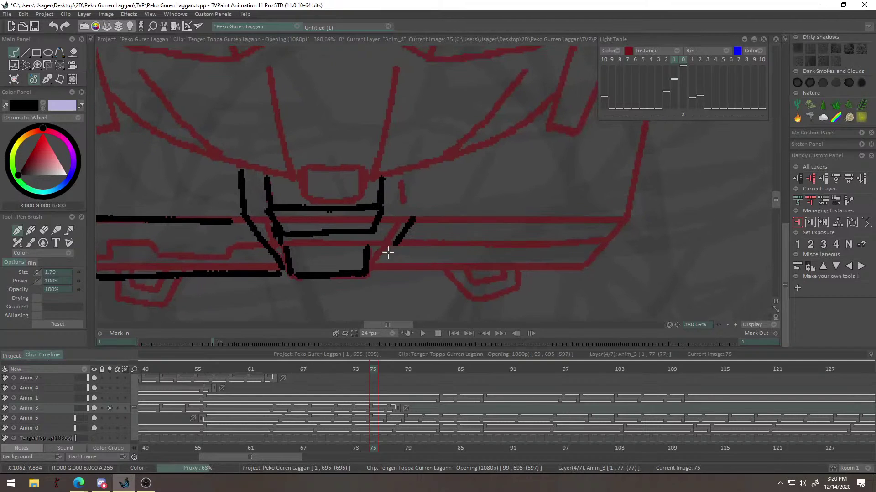
drag(461, 209, 375, 286)
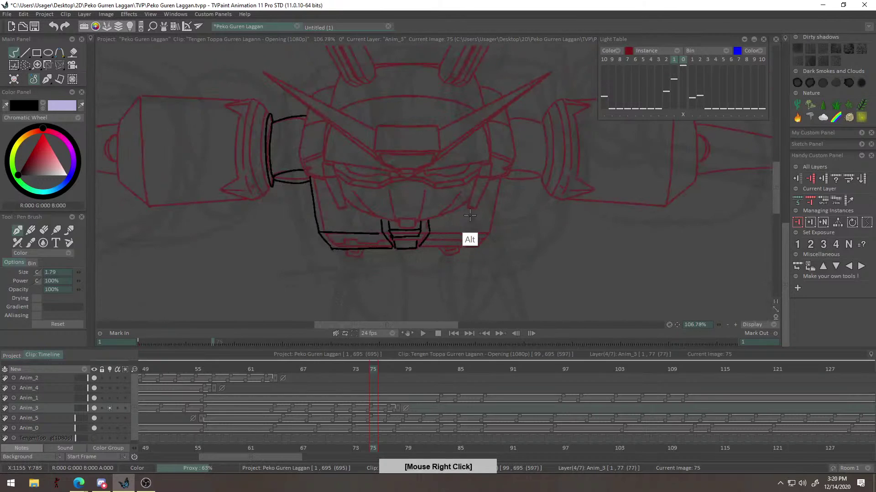
Ink the two long horizontal lines of the lower plate to the right of the central block.
drag(483, 226, 539, 216)
drag(416, 263, 425, 264)
scroll(424, 264, up, 2)
drag(343, 256, 531, 250)
scroll(455, 261, down, 1)
scroll(458, 263, up, 2)
drag(388, 244, 579, 243)
drag(313, 263, 486, 254)
Ink the stepped notch line inside the lower left plate, running outward from the central divider.
drag(428, 238, 416, 241)
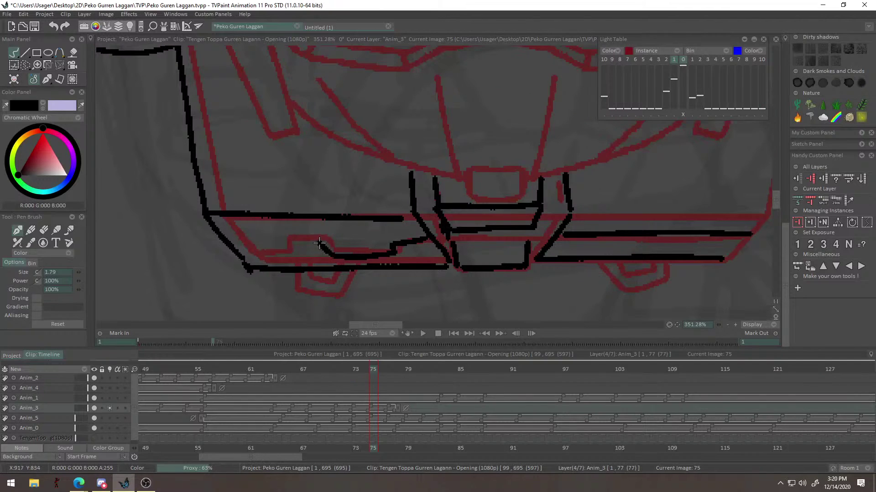
drag(364, 218, 265, 261)
drag(447, 242, 380, 247)
Ink the lower plate's right corner and the body's right side edge up to the head, and save the project.
drag(287, 283, 296, 282)
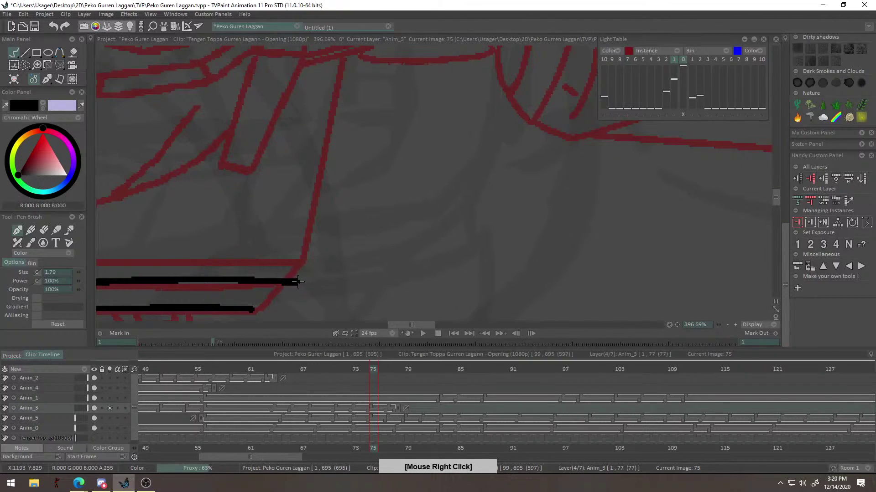
drag(354, 234, 344, 247)
drag(285, 304, 337, 242)
drag(356, 213, 313, 258)
drag(380, 210, 330, 278)
drag(368, 231, 340, 231)
drag(358, 147, 337, 257)
drag(370, 182, 383, 207)
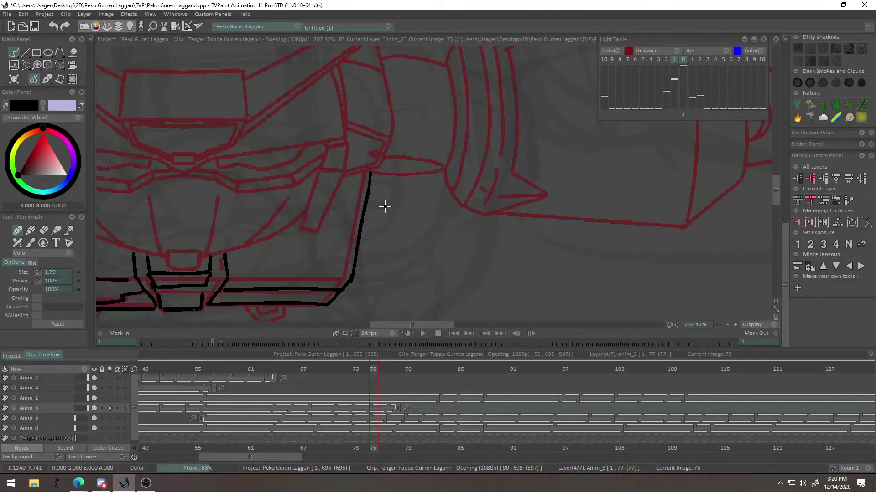
key(ctrl+s)
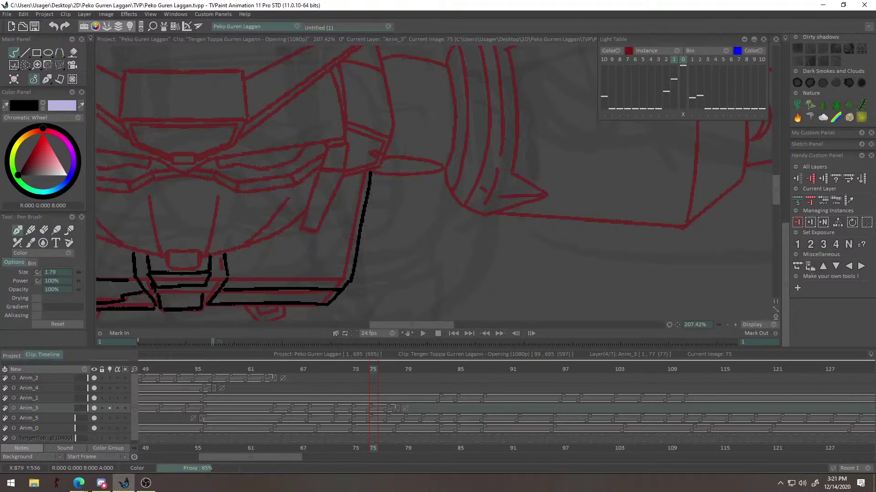
Bring the timeline back to frame 1 and zoom it out to show the full extent of all layers.
key(alt+Tab)
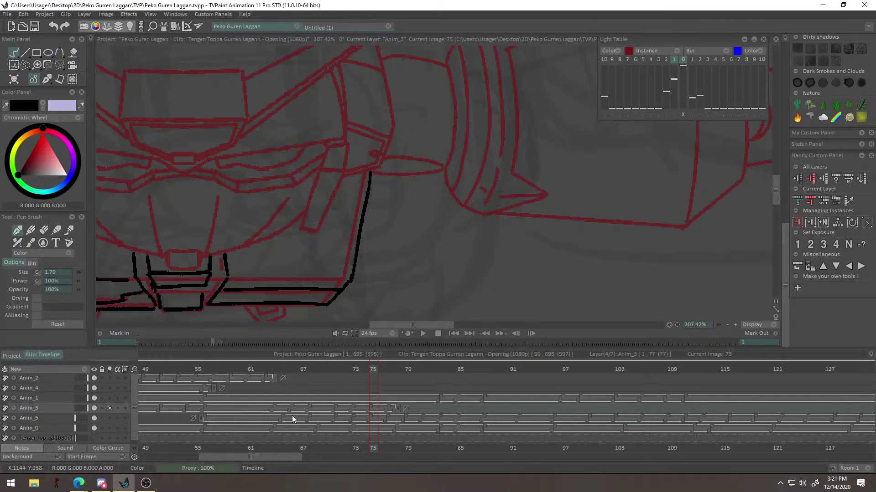
drag(278, 455, 208, 442)
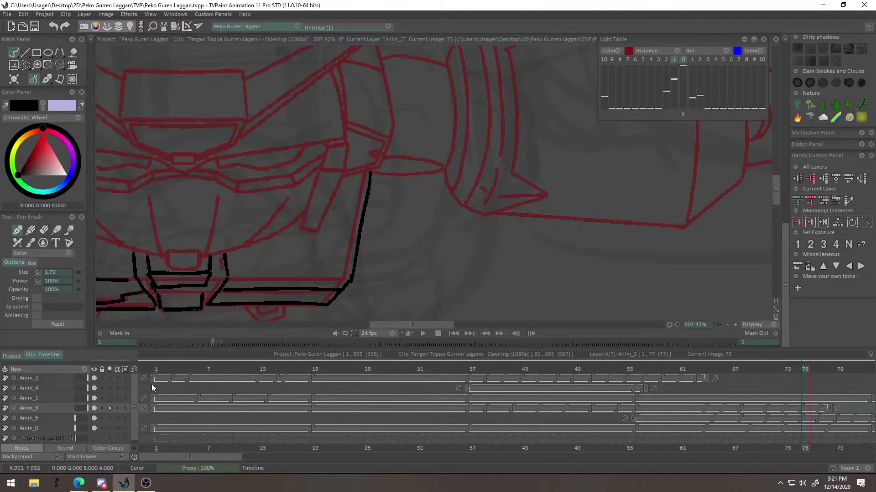
drag(136, 369, 334, 399)
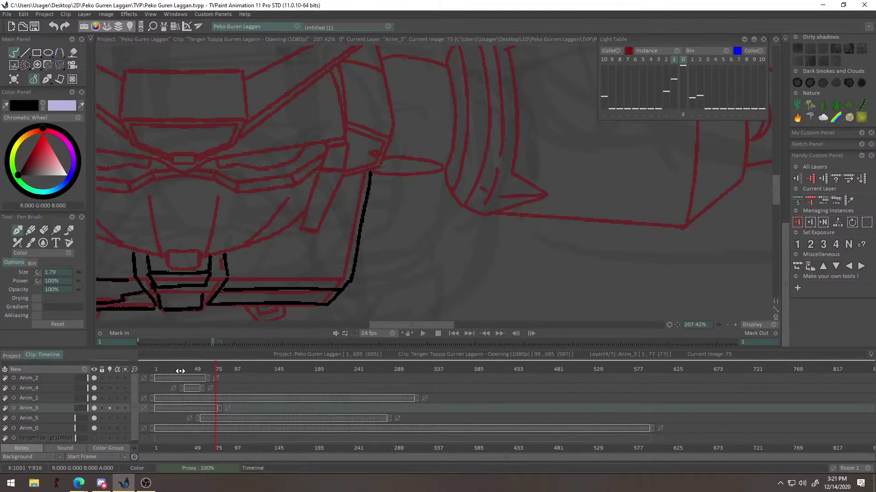
Return to frame 1, expand layer Anim_3 and select its full range of frames up to 77.
click(157, 370)
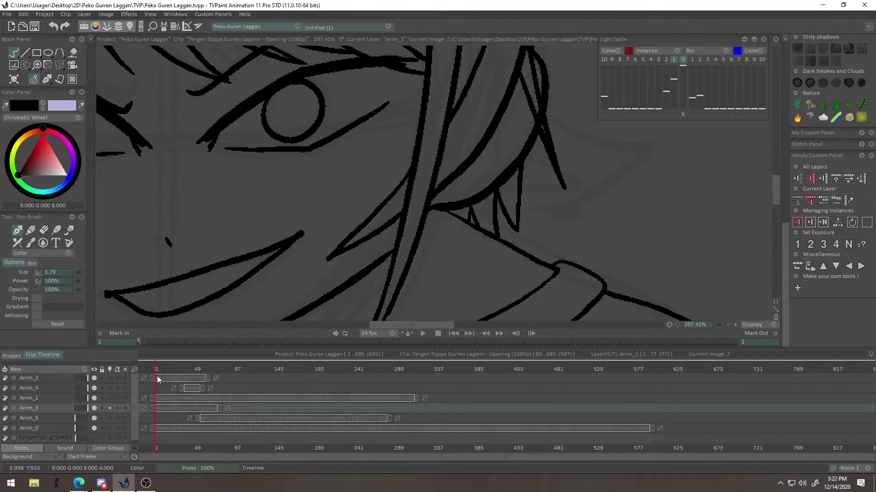
mouse_move(157, 369)
mouse_down()
mouse_move(195, 370)
mouse_move(155, 370)
mouse_up()
click(16, 409)
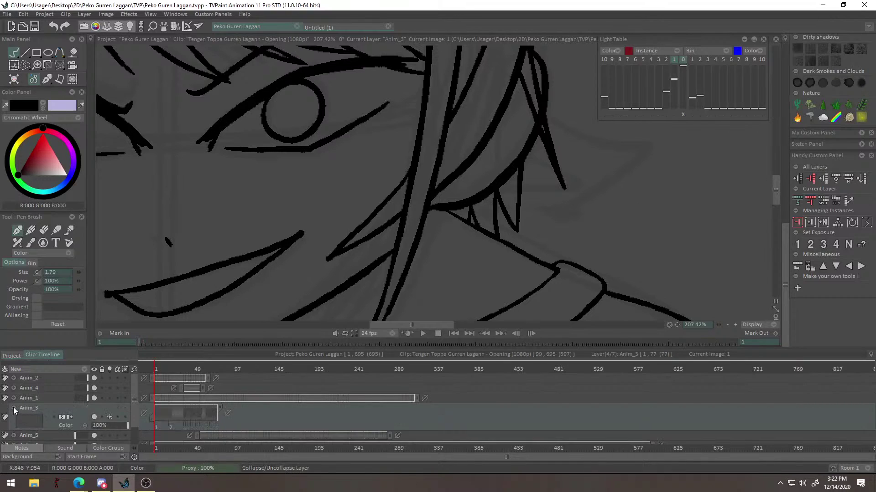
drag(156, 427, 319, 426)
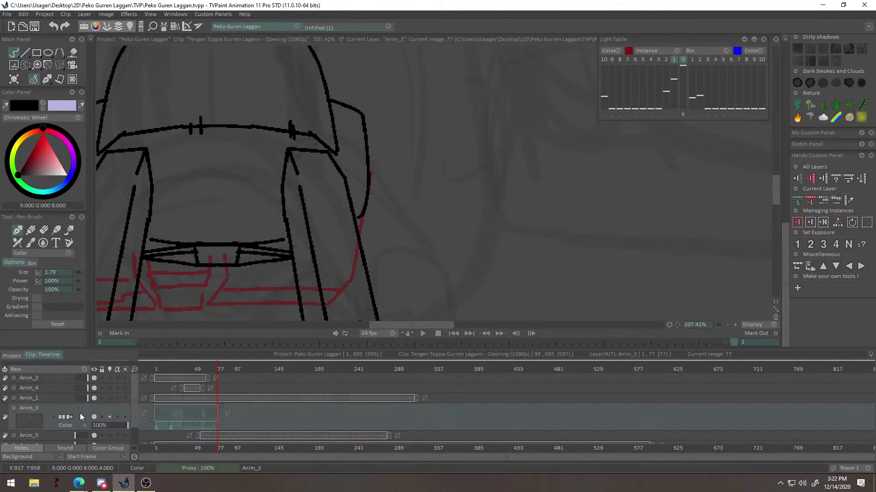
Expand layer Anim_1 and select its full range of frames.
scroll(157, 414, down, 1)
scroll(158, 414, up, 1)
click(14, 397)
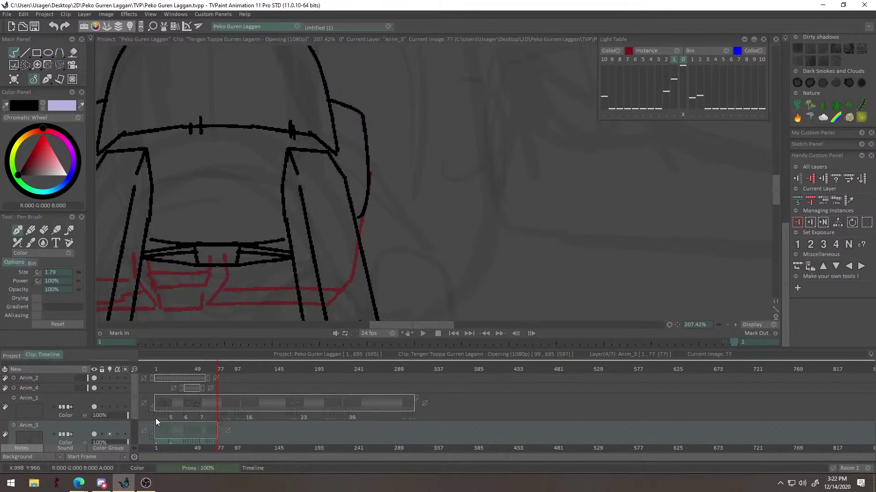
click(155, 417)
drag(329, 427, 414, 425)
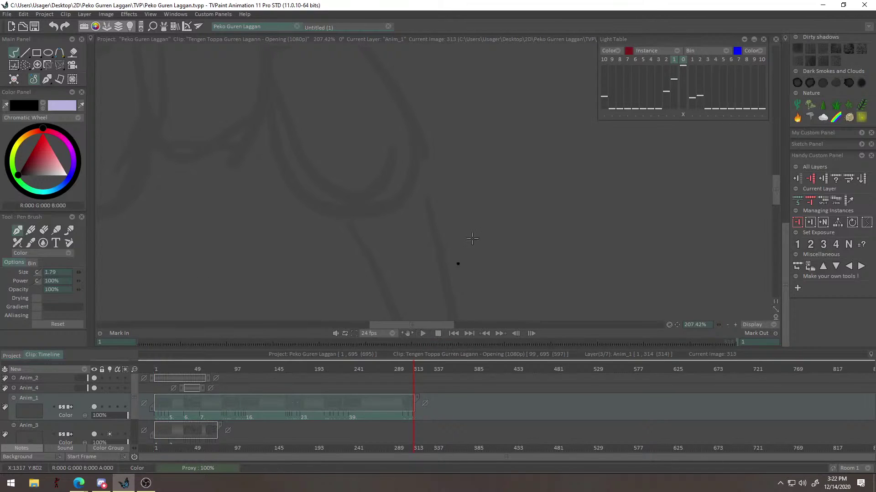
Play back the clip with the whole canvas in view while reviewing the layer list.
drag(468, 190, 314, 239)
key(Return)
key(Return)
drag(446, 180, 449, 218)
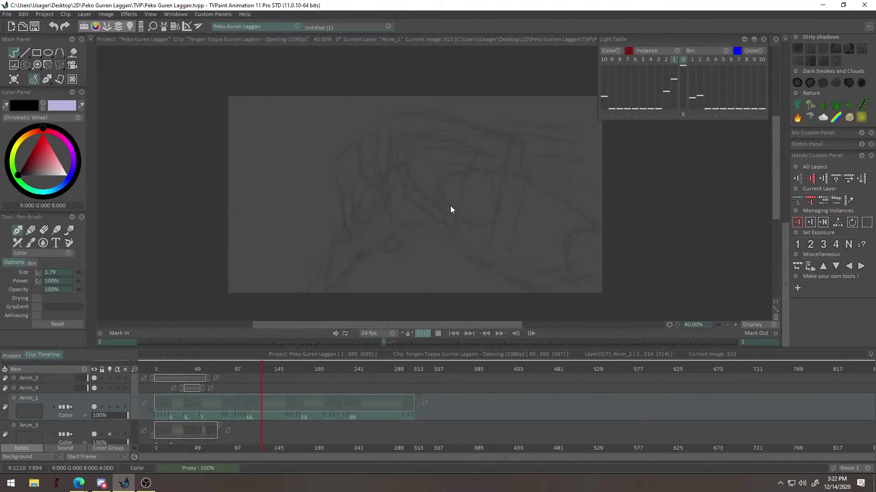
scroll(86, 417, down, 2)
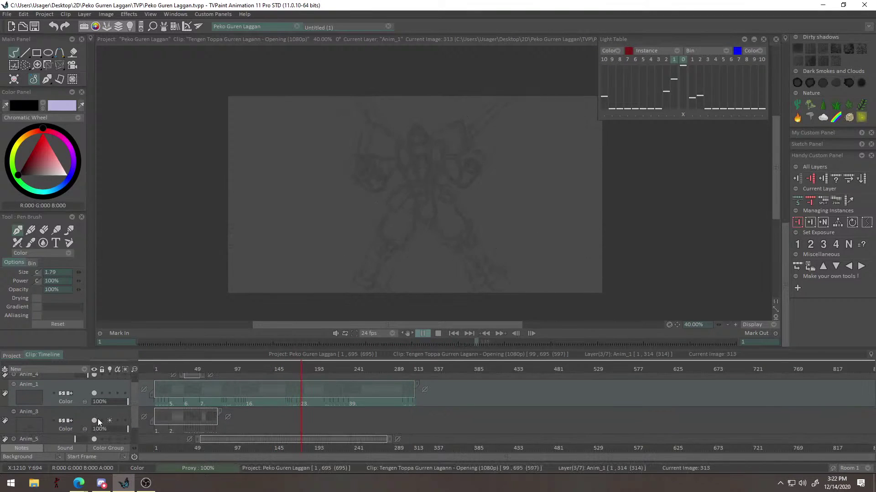
scroll(78, 418, up, 3)
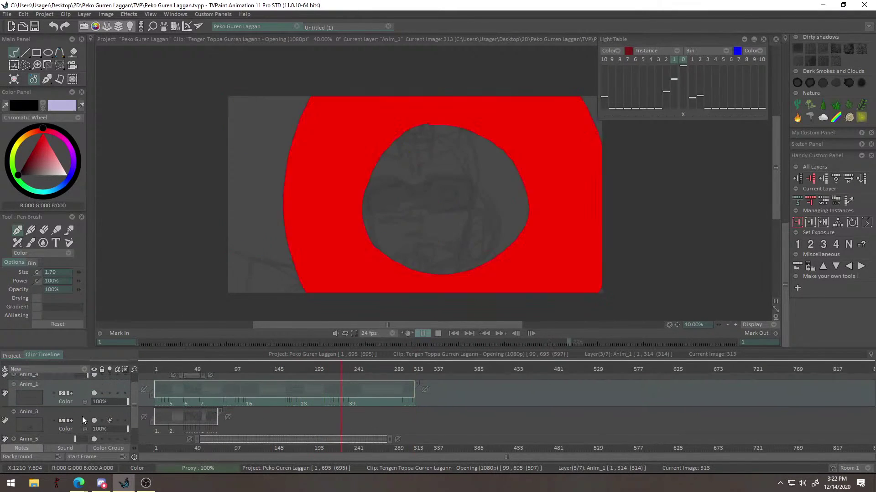
scroll(83, 414, down, 3)
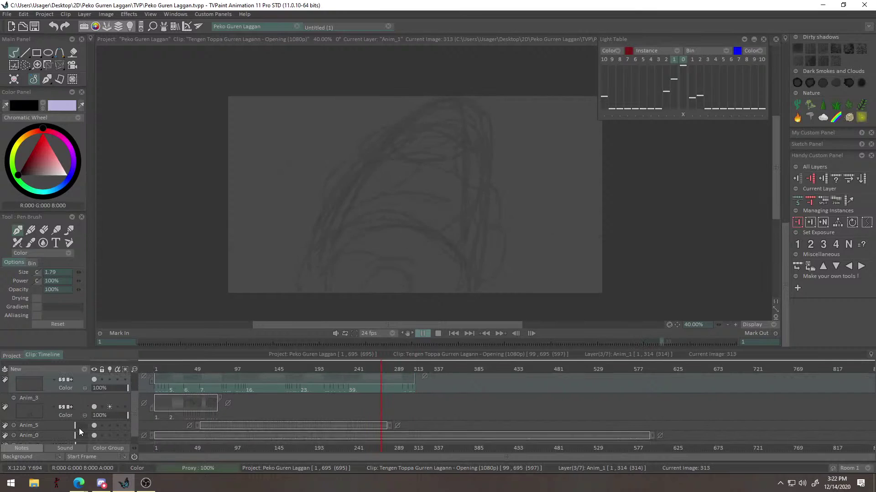
Raise the density of layer Anim_5 and preview the clip's playback.
click(79, 426)
click(82, 433)
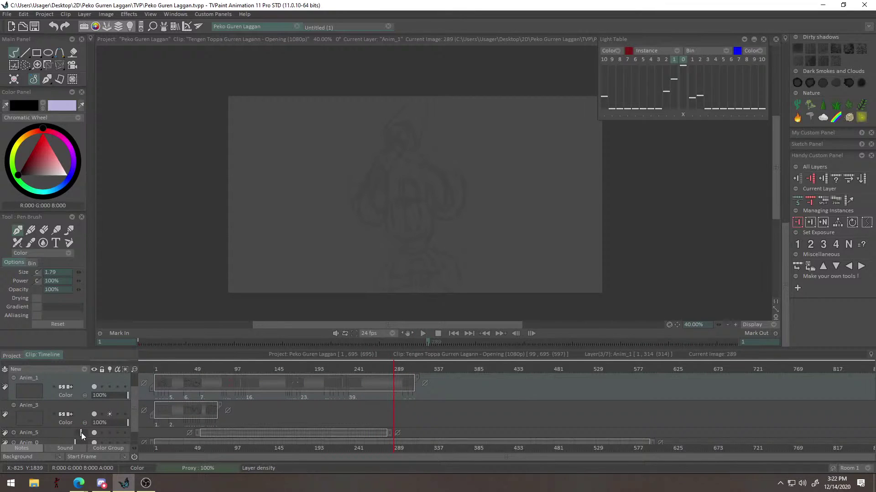
click(423, 333)
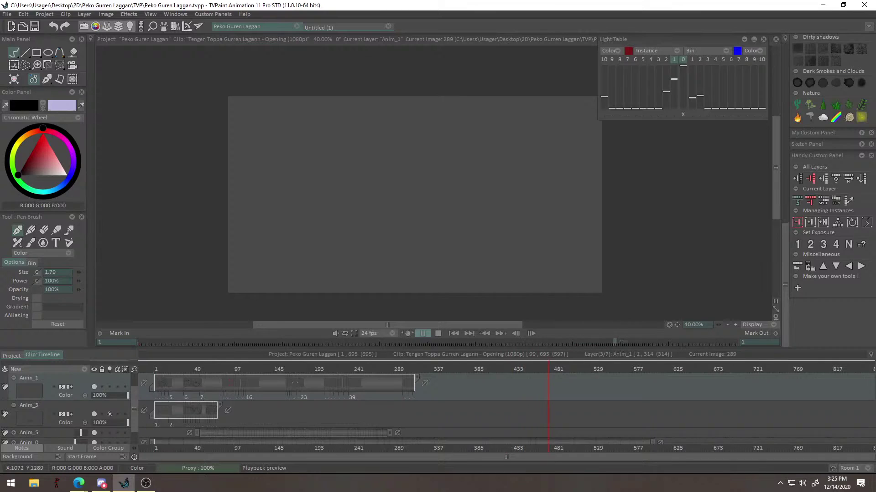
click(437, 335)
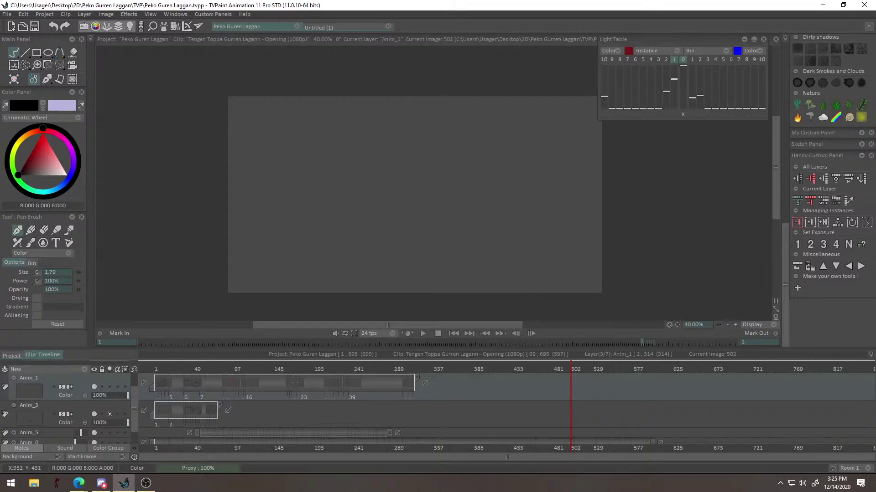
key(alt+Tab)
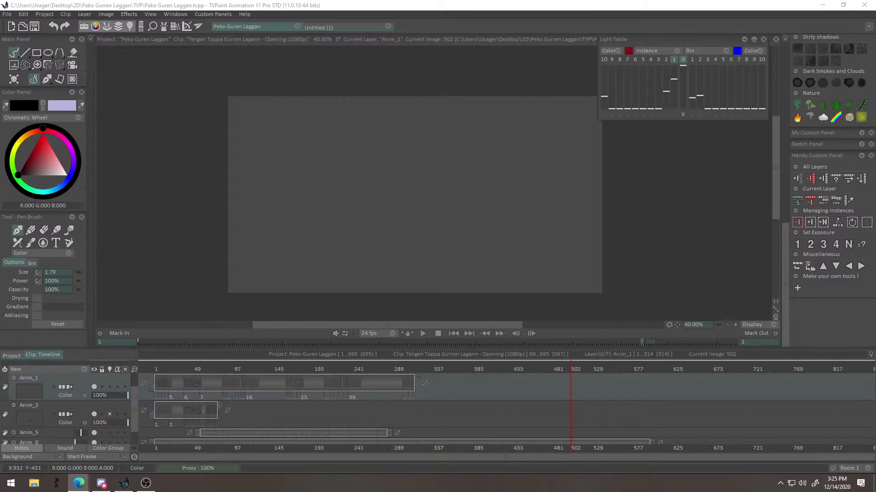
key(alt+Tab)
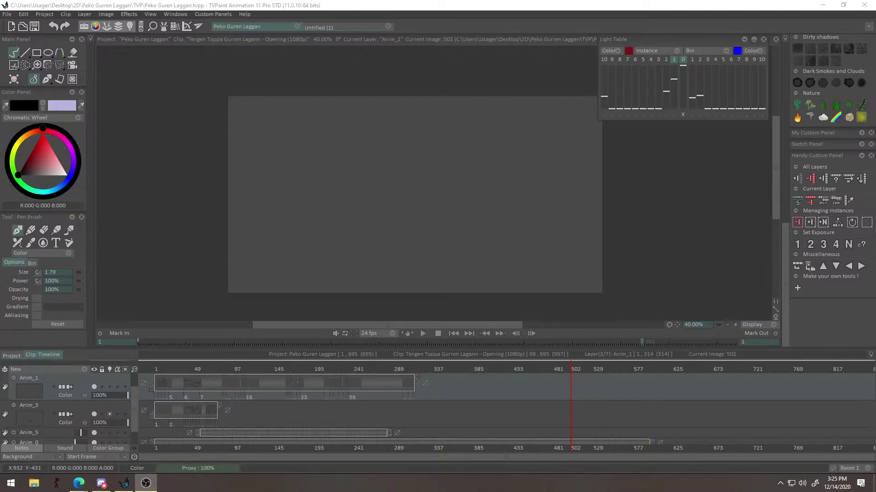
Go back to frame 58, make Anim_3 the current layer and step forward through its frames to 73.
drag(412, 372, 201, 393)
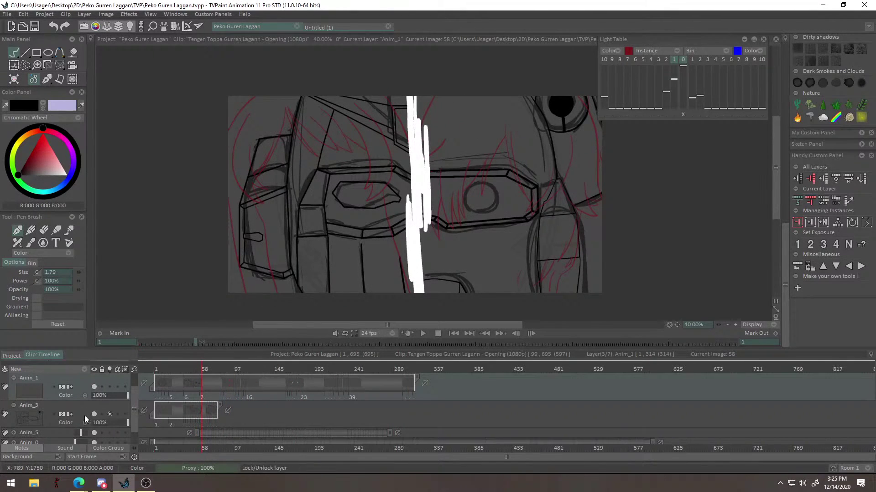
click(43, 408)
scroll(383, 246, up, 3)
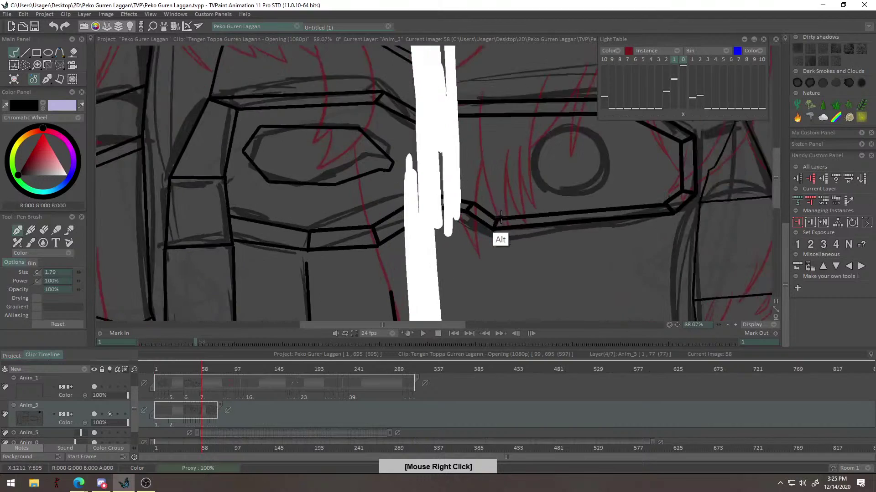
key(Right)
key(Right)
key(Right)
key(Right)
key(Right)
key(Right)
key(Right)
key(Right)
key(Right)
key(Right)
key(Right)
key(Right)
key(Right)
key(Right)
key(Right)
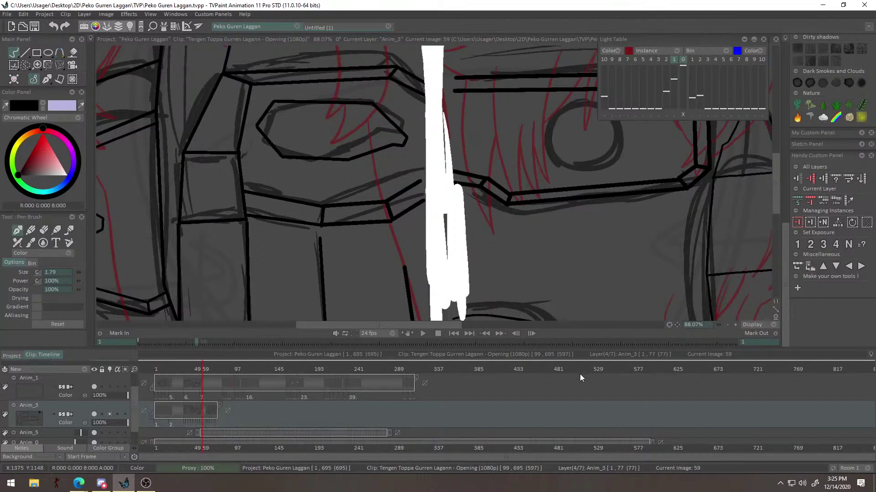
Enlarge the timeline's frame spacing, move to frame 75 and hide the rough sketch layer Anim_5.
drag(136, 371, 187, 376)
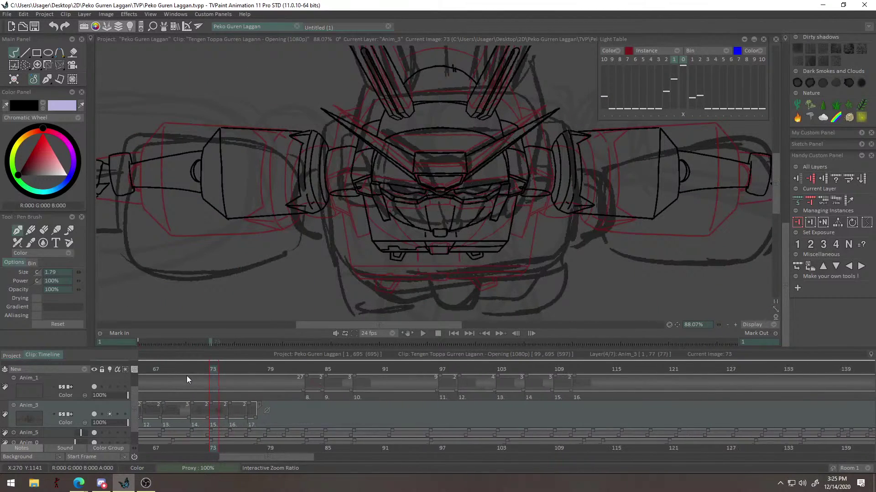
drag(407, 300, 485, 269)
drag(221, 369, 232, 369)
drag(558, 220, 621, 248)
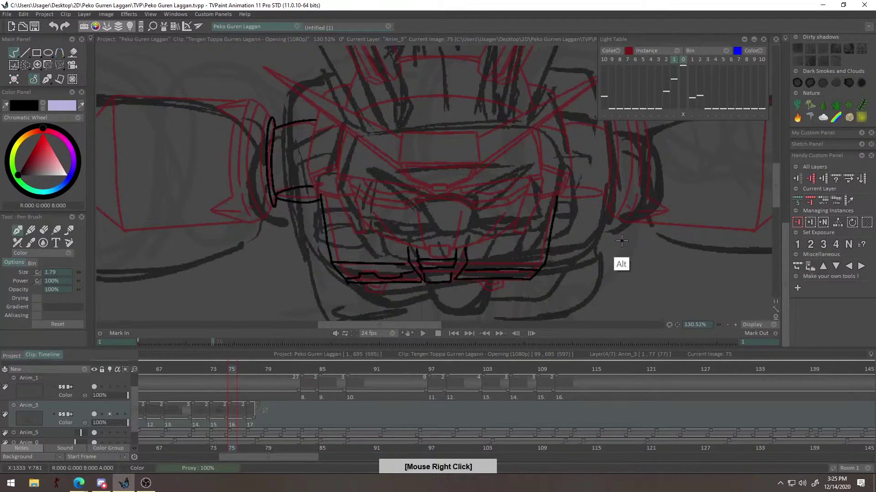
scroll(647, 200, down, 2)
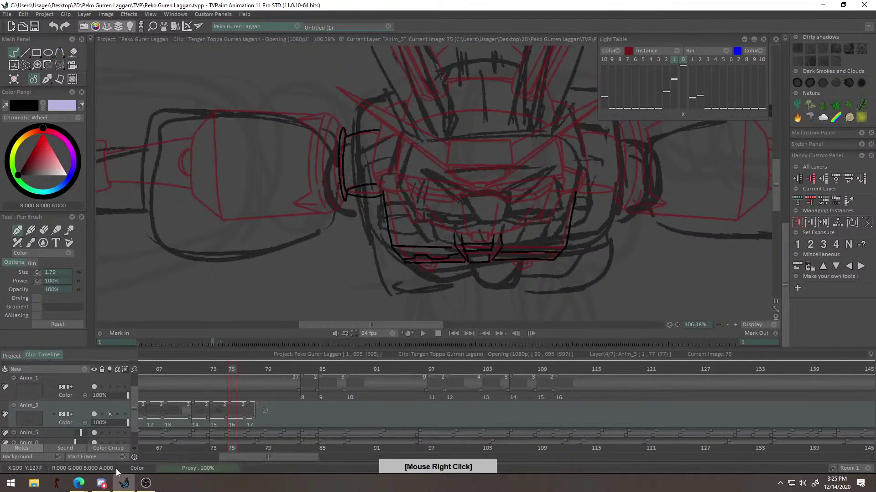
click(94, 433)
scroll(584, 214, up, 5)
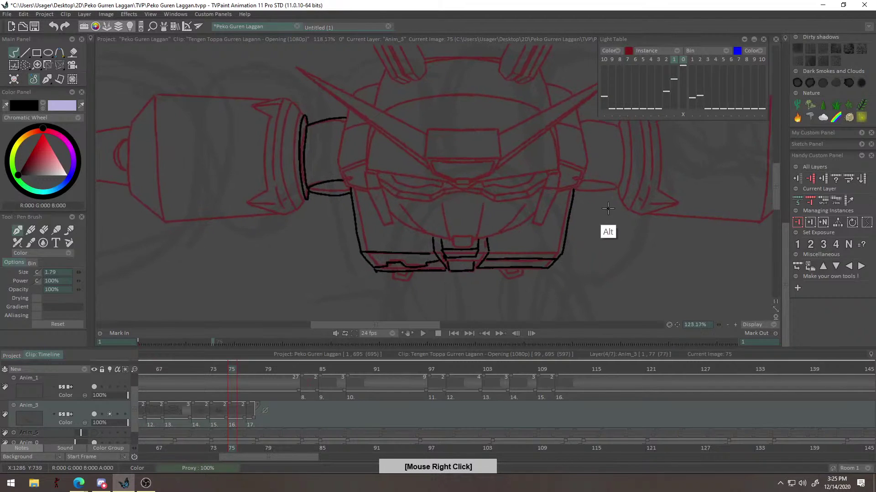
Ink the curved inner band lines of the shoulder collar on the mecha's left-hand arm.
drag(525, 252, 543, 236)
scroll(544, 236, up, 1)
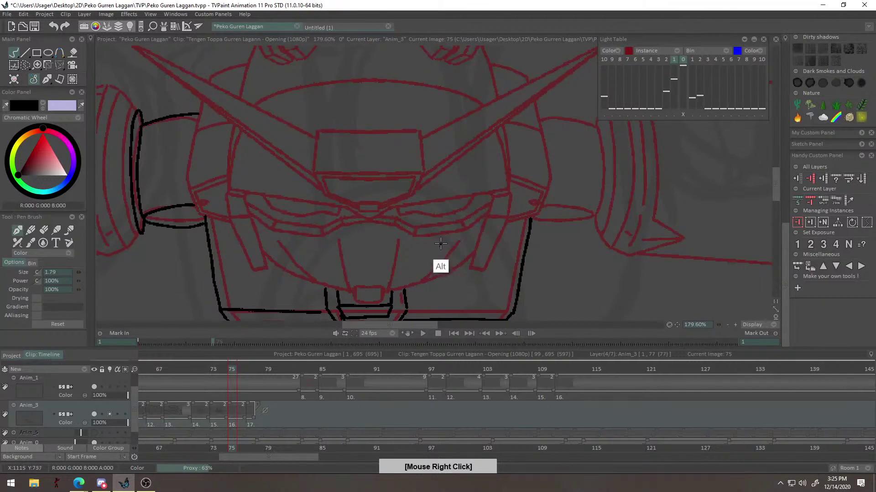
drag(422, 219, 673, 201)
mouse_move(457, 189)
mouse_down()
mouse_move(487, 223)
mouse_move(533, 217)
mouse_move(459, 131)
mouse_move(472, 147)
mouse_up()
drag(485, 182, 480, 157)
mouse_move(454, 108)
mouse_down()
mouse_move(442, 142)
mouse_move(456, 268)
mouse_up()
key(ctrl+z)
mouse_move(452, 106)
mouse_down()
mouse_move(454, 285)
mouse_move(478, 185)
mouse_move(498, 192)
mouse_up()
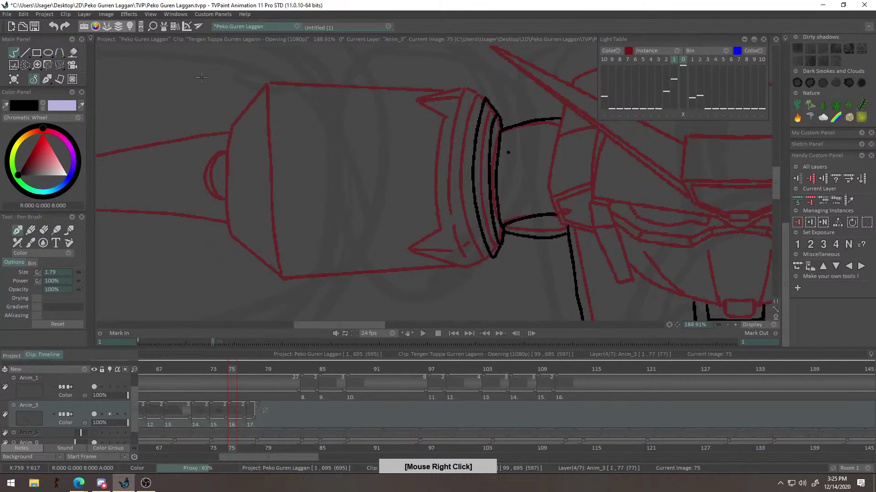
key(alt+Tab)
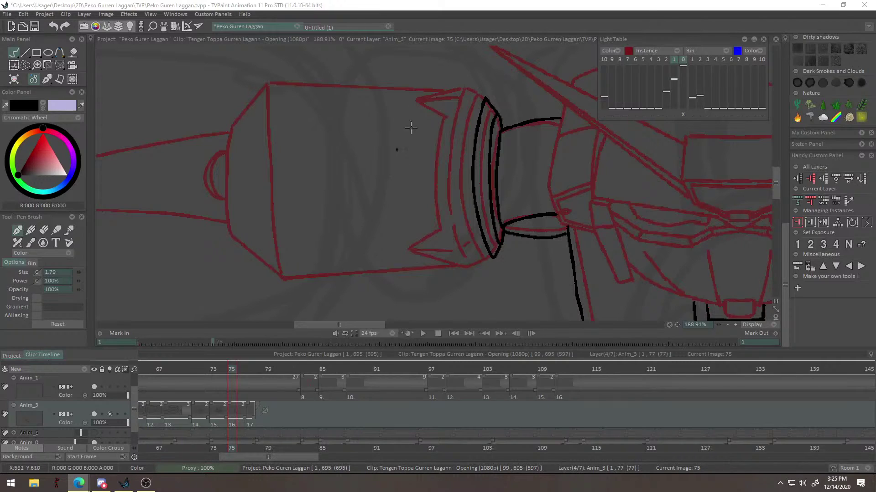
Ink the collar's upper spike and the long curved outer edge running down from it.
mouse_move(488, 136)
mouse_down()
mouse_move(537, 125)
mouse_move(485, 134)
mouse_move(501, 133)
mouse_move(506, 122)
mouse_move(499, 101)
mouse_up()
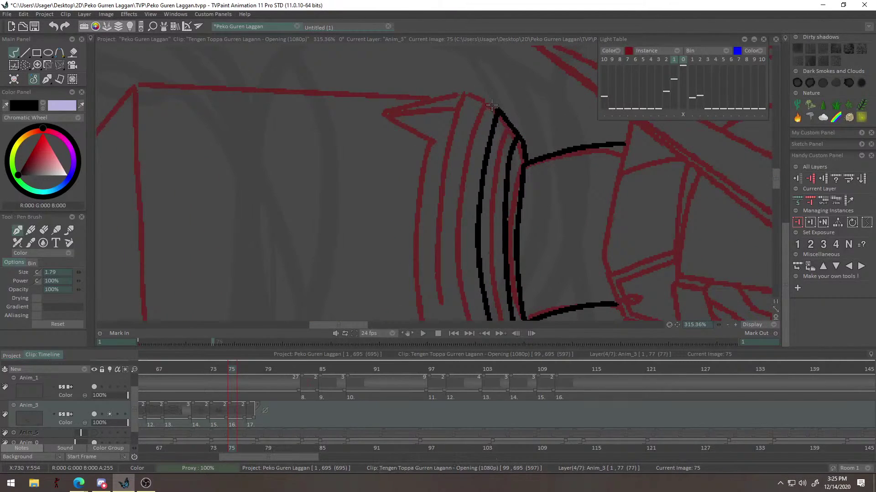
scroll(502, 121, up, 2)
key(ctrl+z)
mouse_move(507, 123)
mouse_down()
mouse_move(509, 133)
mouse_move(477, 92)
mouse_move(375, 118)
mouse_move(422, 152)
mouse_up()
key(ctrl+z)
scroll(432, 168, down, 3)
scroll(423, 162, up, 1)
drag(421, 84, 424, 239)
key(ctrl+z)
mouse_move(421, 84)
mouse_down()
mouse_move(424, 247)
mouse_move(430, 211)
mouse_up()
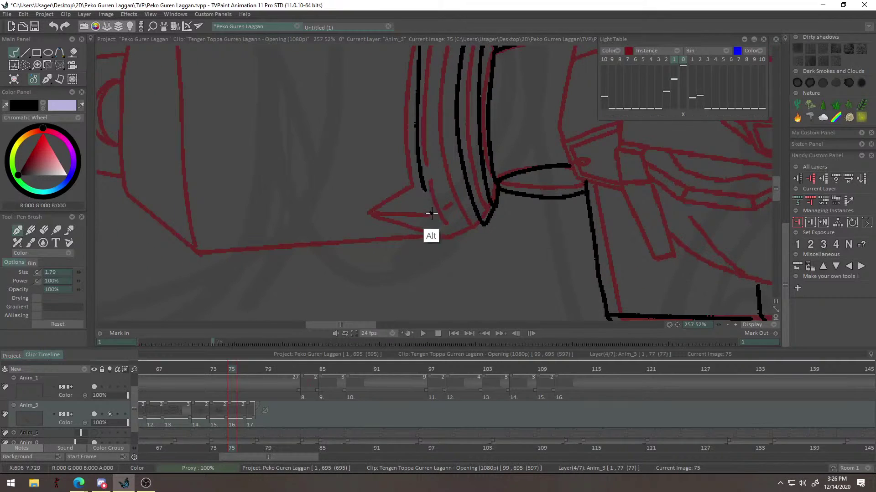
Ink the collar's lower spike and close its bottom contour up to the inner band.
scroll(454, 203, up, 3)
mouse_move(402, 180)
mouse_down()
mouse_move(328, 234)
mouse_move(413, 253)
mouse_up()
key(ctrl+z)
key(ctrl+z)
drag(327, 234, 462, 260)
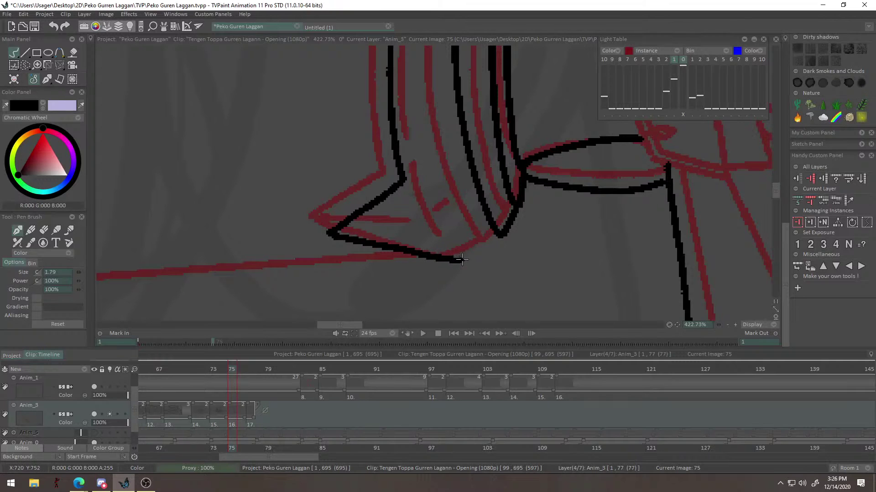
scroll(462, 280, down, 3)
drag(463, 135, 461, 140)
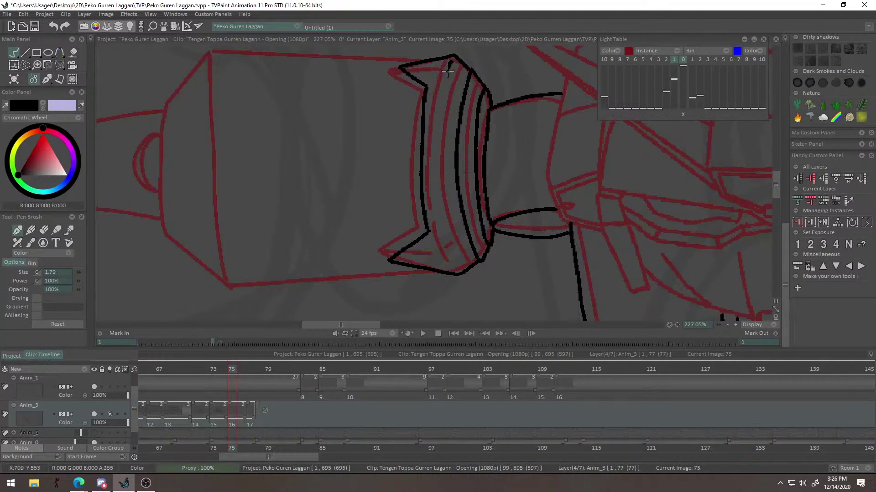
Ink the collar's middle curve and the short inner crease lines at its spikes.
mouse_move(452, 68)
mouse_down()
mouse_move(441, 209)
mouse_move(516, 228)
mouse_up()
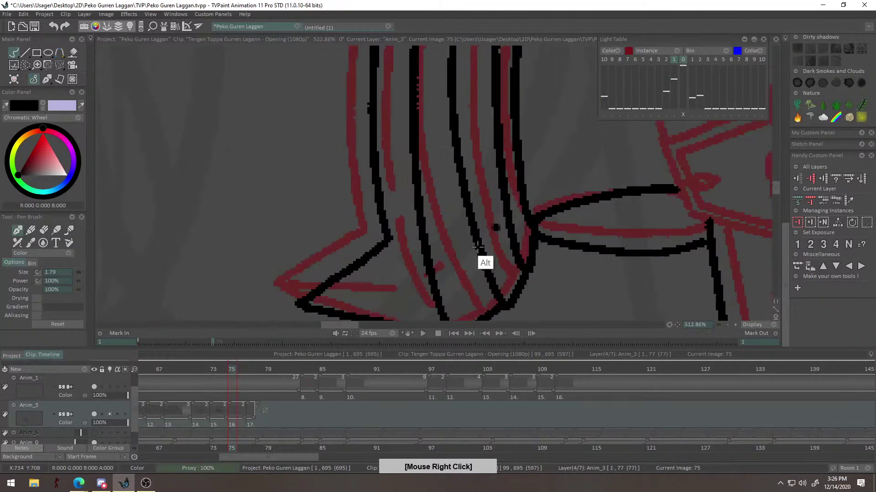
mouse_move(348, 309)
mouse_down()
mouse_move(382, 261)
mouse_move(461, 258)
mouse_move(511, 235)
mouse_up()
drag(533, 224, 505, 304)
drag(538, 210, 506, 273)
mouse_move(490, 118)
mouse_down()
mouse_move(467, 239)
mouse_move(476, 294)
mouse_up()
mouse_move(328, 163)
mouse_down()
mouse_move(397, 162)
mouse_move(472, 199)
mouse_move(515, 180)
mouse_up()
scroll(544, 183, up, 3)
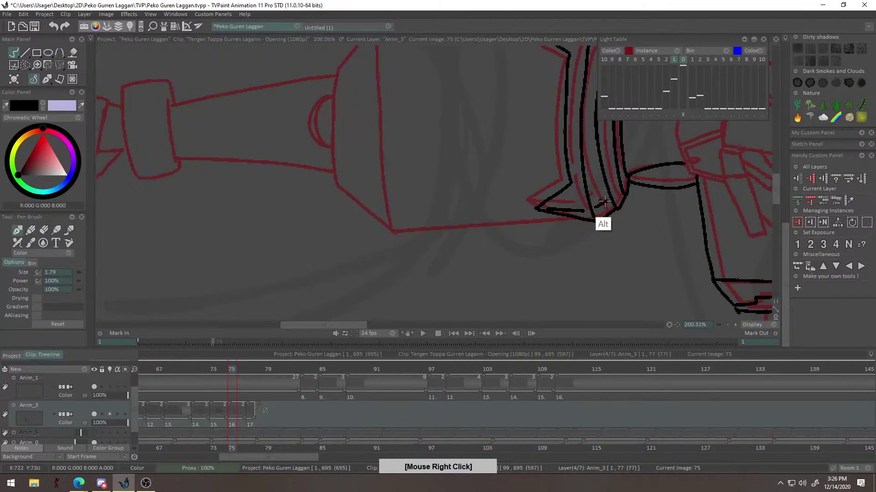
Ink the long upper and lower edges of the arm cylinder beside the collar using the straight Line tool.
drag(533, 227, 367, 242)
drag(592, 210, 566, 293)
key(ctrl+z)
click(25, 52)
drag(359, 273, 339, 277)
drag(563, 103, 584, 229)
drag(548, 161, 346, 153)
drag(331, 235, 360, 144)
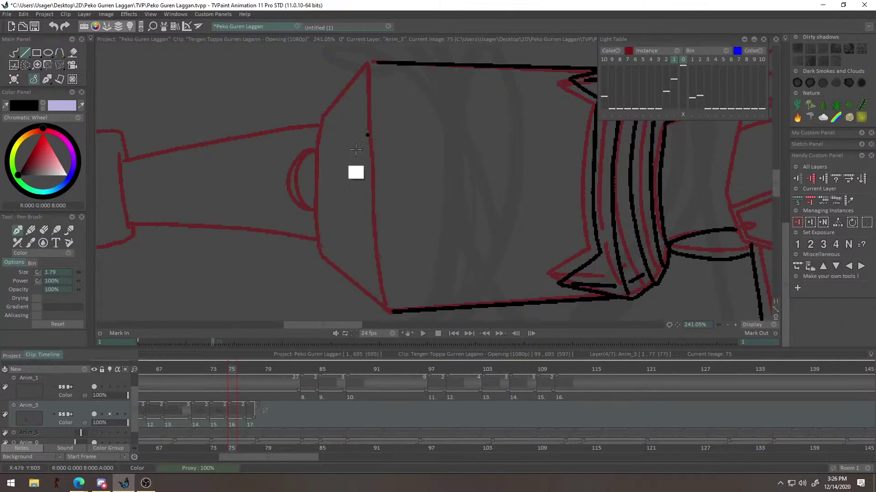
Ink the near-vertical edge at the arm cylinder's outer end with freehand strokes.
right_click(360, 143)
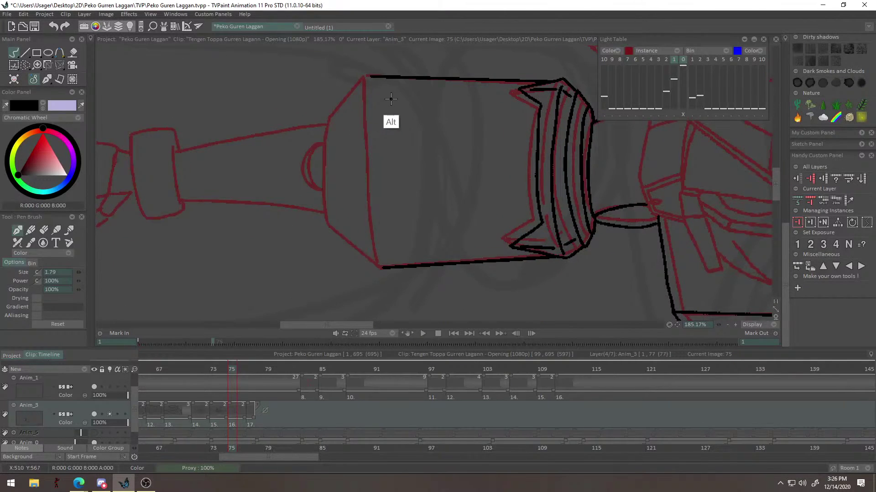
scroll(386, 105, up, 1)
mouse_move(369, 134)
mouse_down()
mouse_move(383, 289)
mouse_move(368, 75)
mouse_up()
key(ctrl+z)
key(ctrl+z)
right_click(346, 133)
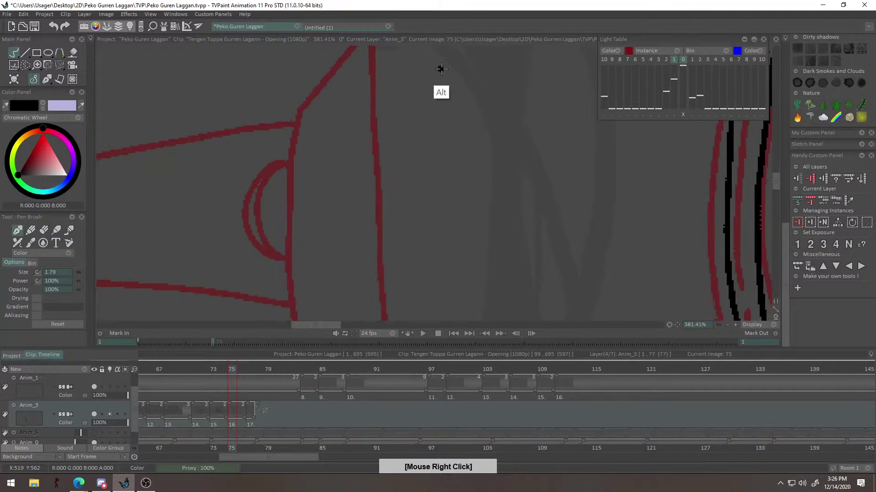
mouse_move(497, 364)
mouse_down()
mouse_move(498, 371)
mouse_move(501, 349)
mouse_move(501, 364)
mouse_up()
drag(509, 196, 472, 180)
mouse_move(415, 50)
mouse_down()
mouse_move(430, 284)
mouse_move(438, 331)
mouse_up()
key(ctrl+z)
drag(416, 127, 430, 331)
key(ctrl+z)
mouse_move(412, 48)
mouse_down()
mouse_move(437, 338)
mouse_move(430, 274)
mouse_move(430, 332)
mouse_up()
key(ctrl+z)
Ink the bevelled outer end of the arm cylinder, with its upright face edge and slanted edges.
mouse_move(431, 119)
mouse_down()
mouse_move(449, 158)
mouse_move(498, 203)
mouse_move(492, 108)
mouse_move(443, 163)
mouse_up()
key(ctrl+z)
mouse_move(495, 106)
mouse_down()
mouse_move(442, 168)
mouse_move(443, 66)
mouse_move(434, 157)
mouse_up()
key(ctrl+z)
drag(440, 50, 440, 206)
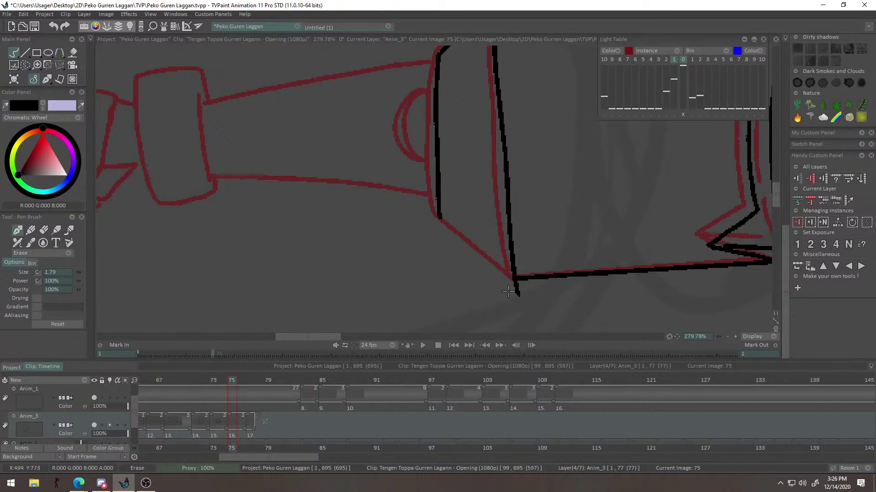
drag(482, 247, 508, 270)
key(ctrl+z)
drag(438, 206, 505, 269)
Ink the upper edge of the narrow forearm from the bevelled cylinder end to the wrist cuff.
drag(477, 146, 578, 211)
alt+right_click(555, 178)
drag(554, 177, 593, 188)
mouse_move(574, 136)
mouse_down()
mouse_move(447, 157)
mouse_move(396, 181)
mouse_move(507, 148)
mouse_move(339, 181)
mouse_up()
key(ctrl+z)
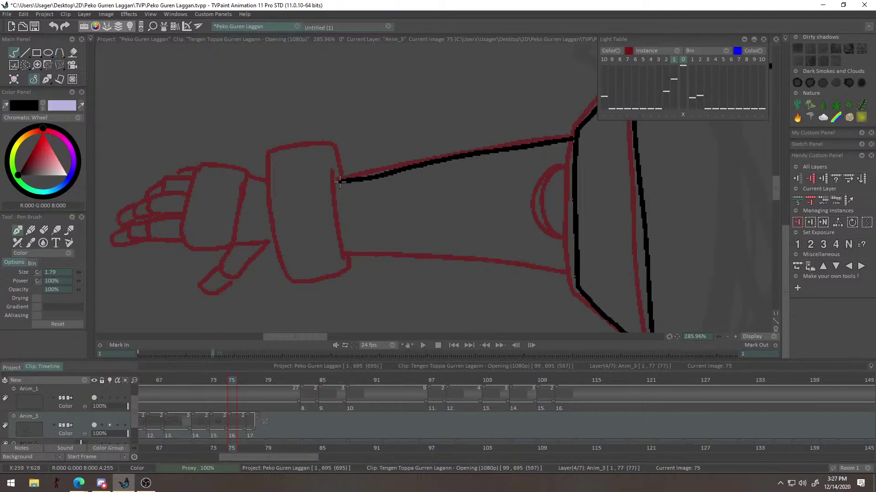
Redraw the narrow forearm's upper edge and ink its lower edge between the wrist cuff and the bevelled cylinder end.
key(ctrl+z)
drag(574, 139, 340, 178)
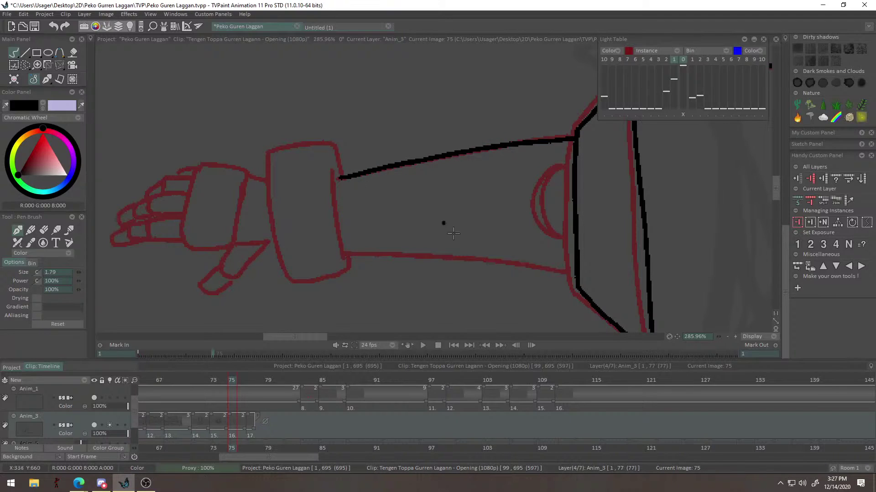
drag(444, 223, 443, 207)
drag(345, 237, 568, 259)
key(ctrl+z)
drag(345, 238, 577, 253)
Ink the half-round elbow joint where the forearm meets the bevelled cylinder end.
drag(554, 168, 572, 220)
key(ctrl+z)
drag(572, 152, 548, 175)
key(ctrl+z)
mouse_move(574, 149)
mouse_down()
mouse_move(551, 174)
mouse_move(573, 220)
mouse_up()
key(ctrl+z)
key(ctrl+z)
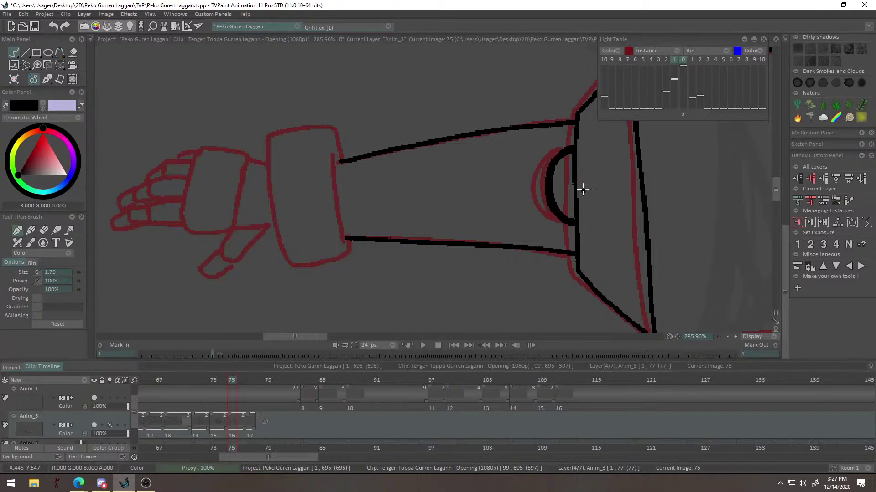
Trim the forearm line ends and ink the closed outline of the wrist cuff with its slanted corners.
key(e)
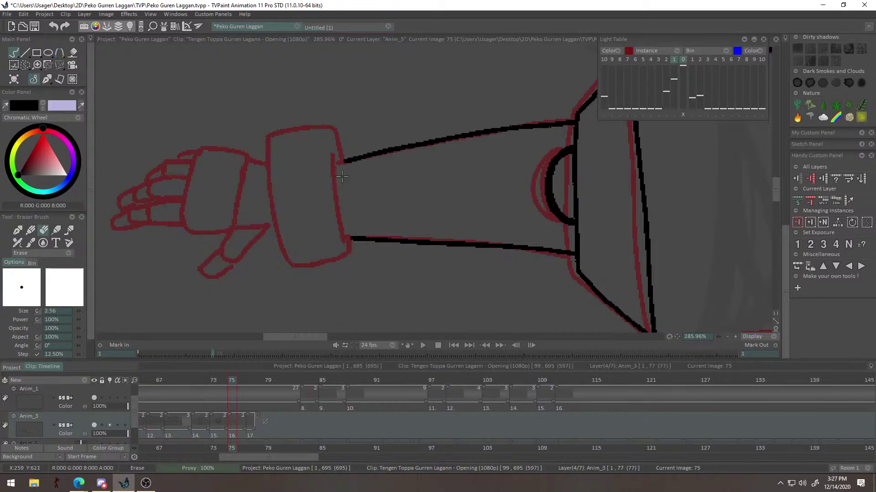
key(e)
mouse_move(345, 153)
mouse_down()
mouse_move(348, 219)
mouse_move(354, 203)
mouse_up()
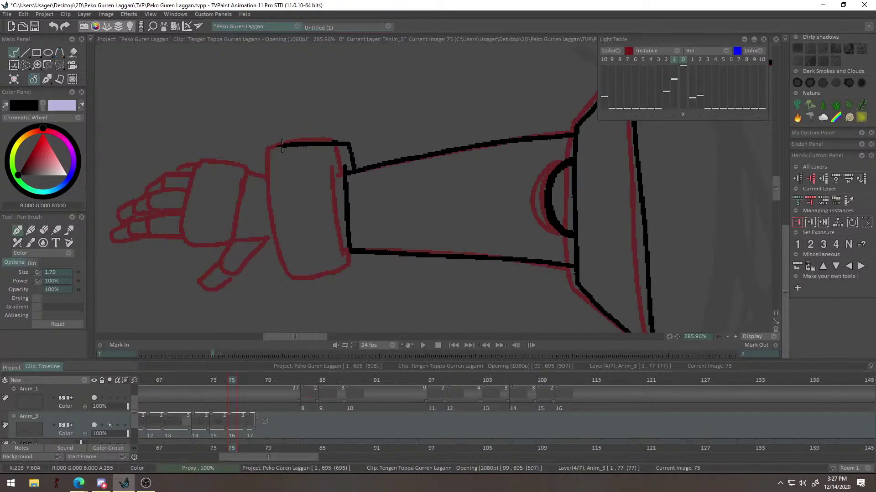
drag(282, 151, 274, 210)
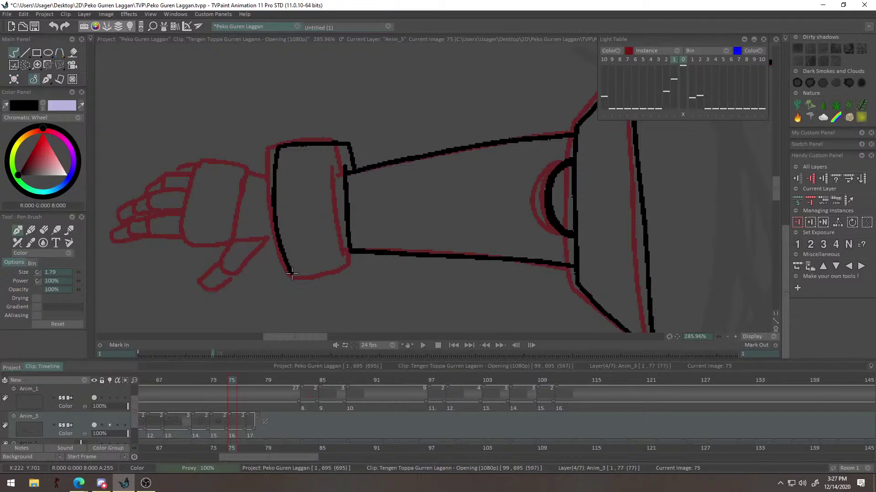
drag(319, 262, 386, 263)
key(ctrl+z)
mouse_move(282, 116)
mouse_down()
mouse_move(289, 261)
mouse_move(388, 270)
mouse_up()
key(ctrl+z)
drag(297, 277, 383, 270)
Ink the short wrist section beyond the cuff and the rounded outline of the hand's back.
mouse_move(395, 215)
mouse_down()
mouse_move(430, 207)
mouse_move(384, 211)
mouse_move(423, 207)
mouse_up()
mouse_move(386, 168)
mouse_down()
mouse_move(396, 157)
mouse_move(358, 225)
mouse_up()
drag(338, 173, 417, 163)
mouse_move(336, 122)
mouse_down()
mouse_move(325, 235)
mouse_move(391, 250)
mouse_up()
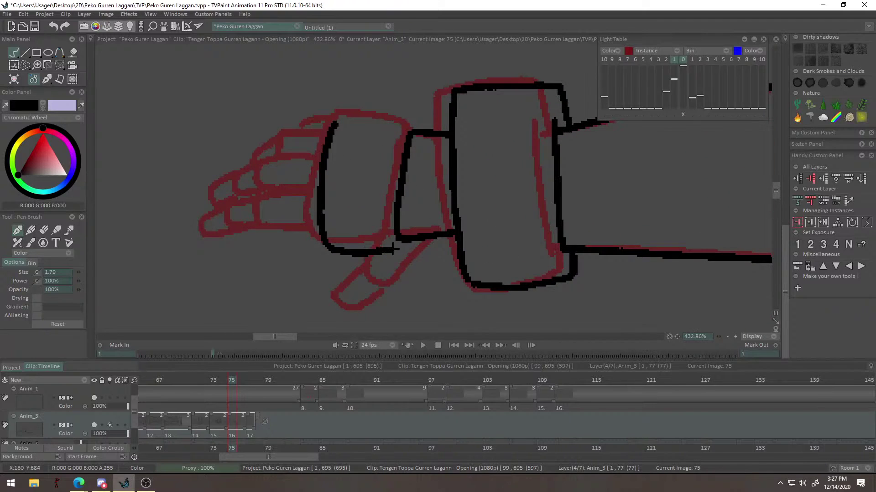
mouse_move(336, 123)
mouse_down()
mouse_move(383, 120)
mouse_move(409, 132)
mouse_up()
Ink the finger segments and fingertips extending from the back of the hand.
drag(402, 162, 429, 155)
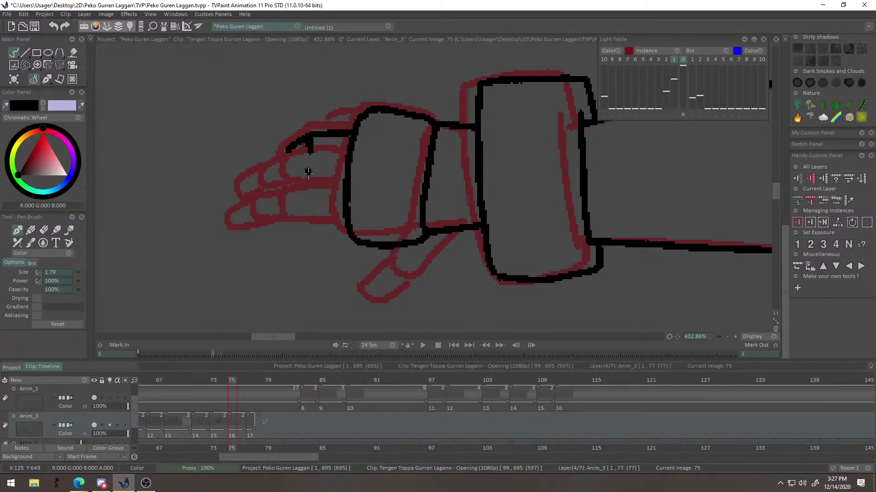
drag(295, 173, 297, 184)
key(ctrl+z)
drag(293, 214, 354, 232)
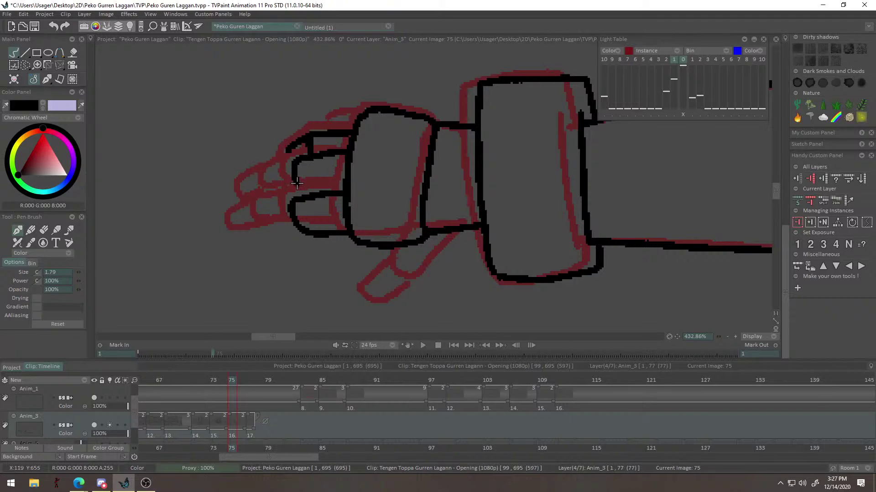
drag(327, 178, 375, 172)
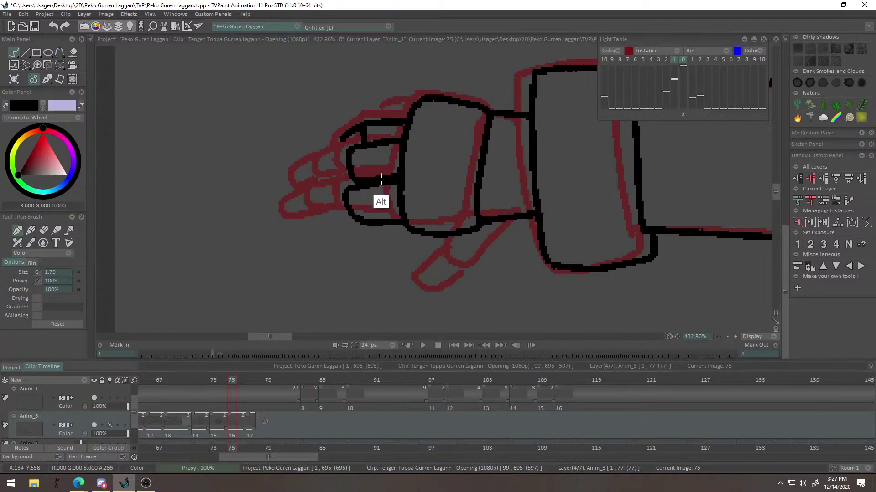
right_click(375, 172)
mouse_move(332, 195)
mouse_down()
mouse_move(304, 224)
mouse_move(351, 222)
mouse_up()
drag(290, 218, 335, 234)
mouse_move(338, 153)
mouse_down()
mouse_move(341, 180)
mouse_move(316, 210)
mouse_move(333, 215)
mouse_up()
drag(331, 156, 315, 182)
Ink the thumb below the hand, including its rounded tip and the joint line across it.
mouse_move(358, 176)
mouse_down()
mouse_move(363, 167)
mouse_move(330, 205)
mouse_move(390, 150)
mouse_move(405, 249)
mouse_up()
mouse_move(405, 249)
mouse_down()
mouse_move(386, 169)
mouse_move(442, 190)
mouse_move(385, 226)
mouse_move(461, 187)
mouse_up()
key(ctrl+z)
mouse_move(408, 182)
mouse_down()
mouse_move(416, 230)
mouse_move(485, 159)
mouse_up()
mouse_move(389, 215)
mouse_down()
mouse_move(388, 270)
mouse_move(419, 236)
mouse_up()
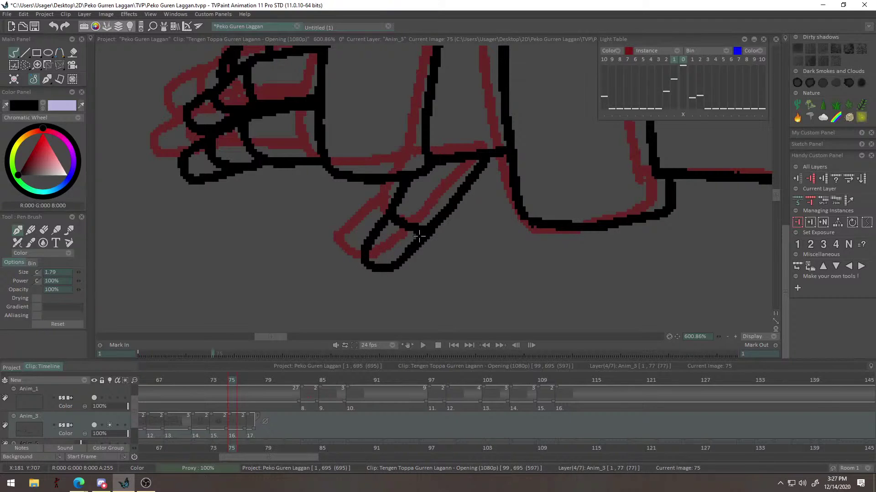
Select the entire inked left-hand arm on frame 75 with a freehand selection.
scroll(512, 245, down, 8)
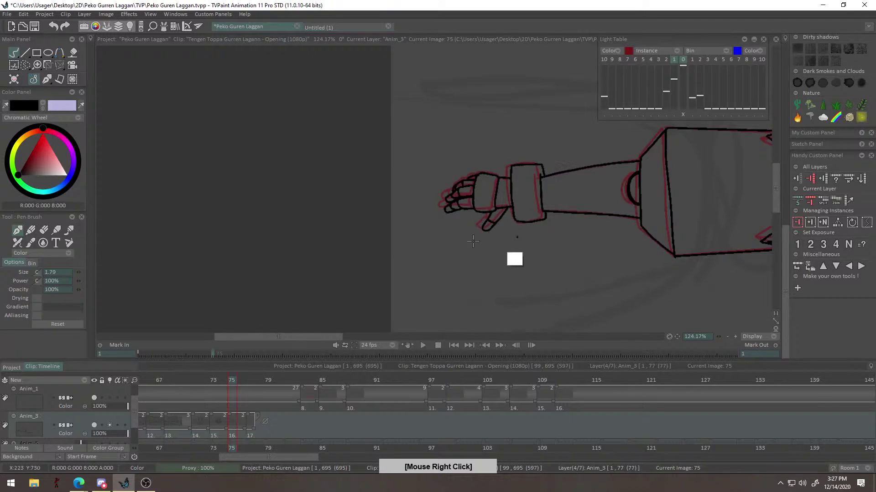
scroll(501, 259, up, 3)
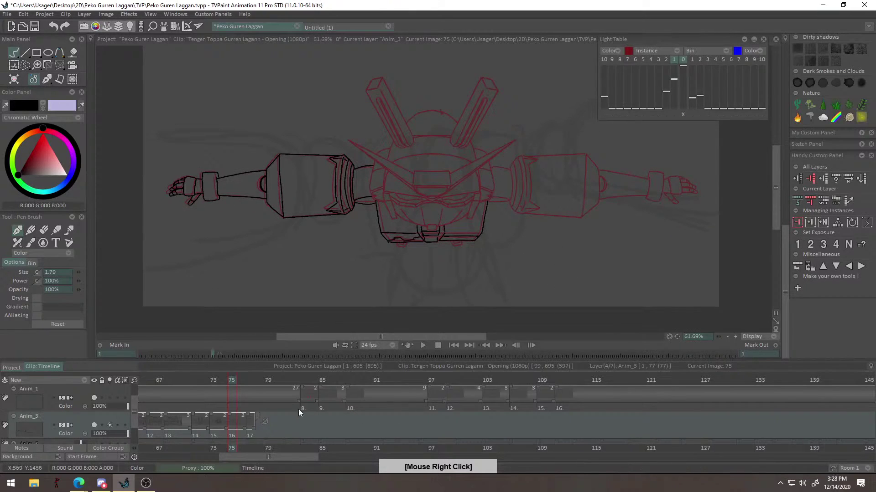
click(26, 65)
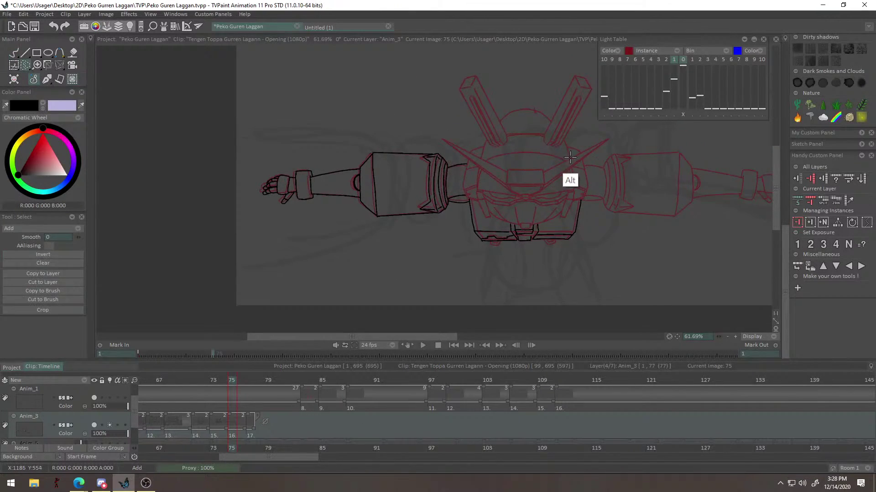
alt+right_click(567, 208)
alt+right_click(576, 203)
drag(466, 208, 210, 203)
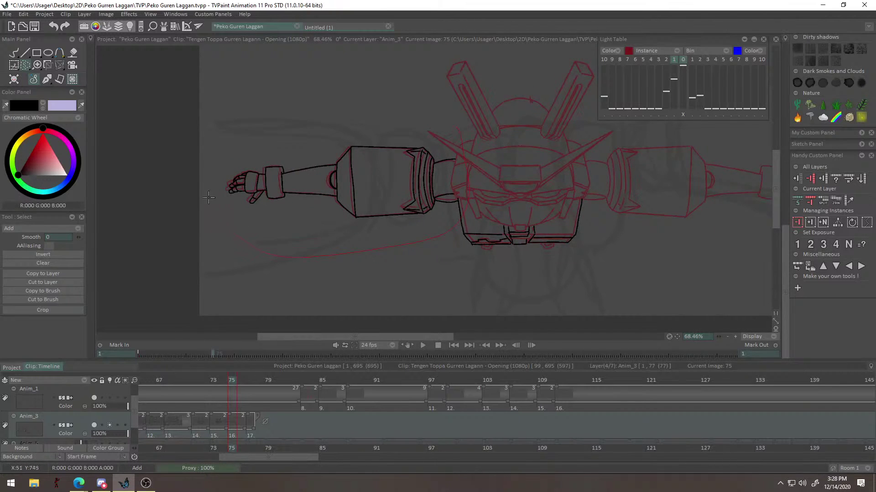
drag(475, 138, 475, 137)
Copy the selected arm to a custom brush, flip the brush horizontally and clear the selection.
click(56, 273)
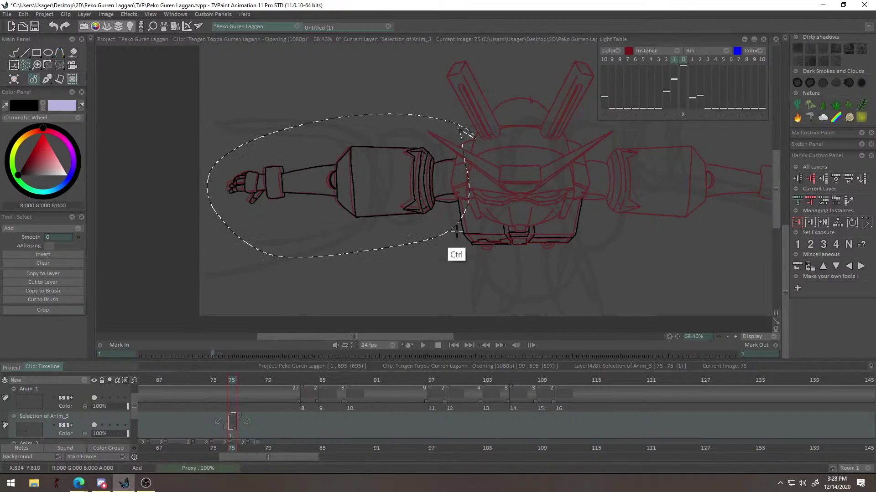
key(ctrl+z)
click(56, 291)
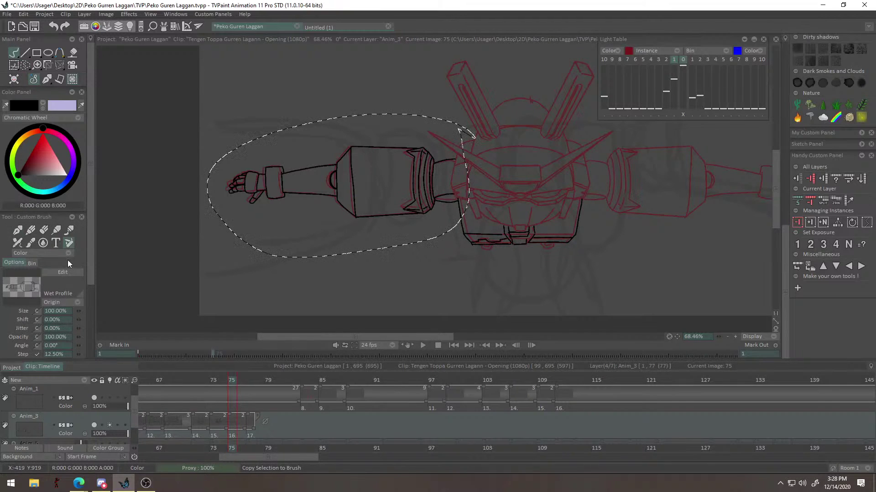
click(63, 271)
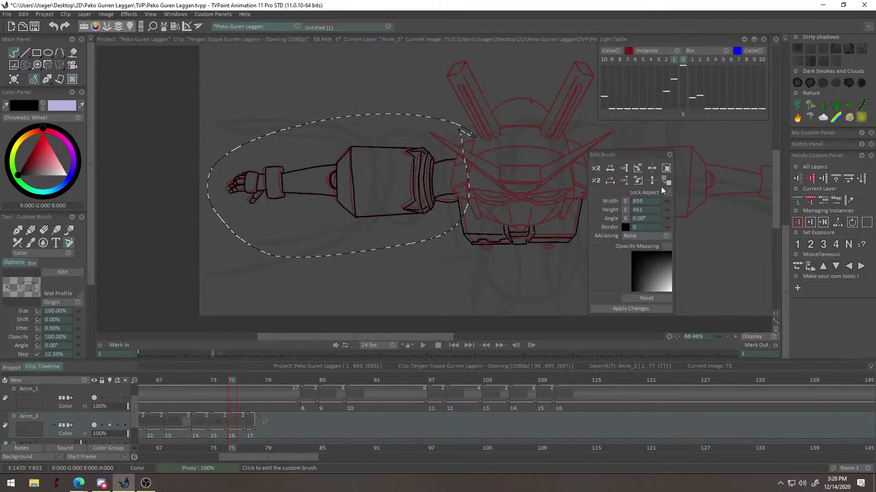
click(652, 169)
key(ctrl+d)
Stamp the horizontally flipped arm over the red guide of the right-hand arm and return to the pen brush.
drag(498, 206, 247, 227)
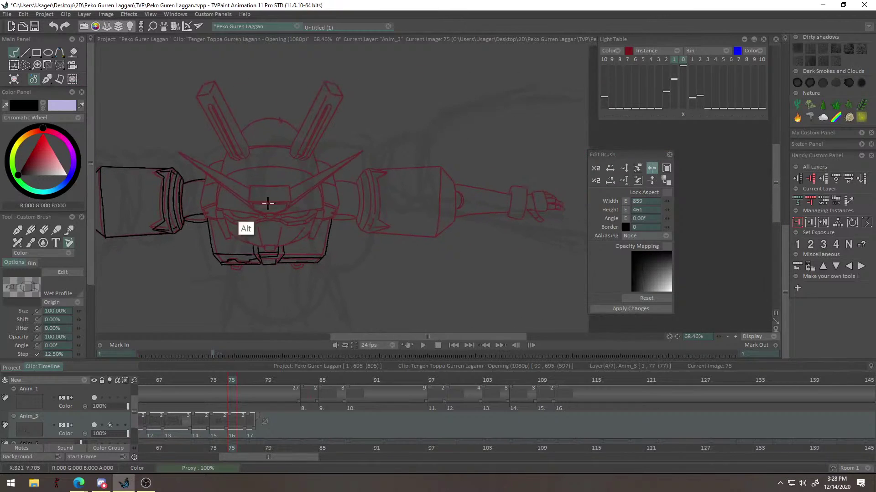
click(655, 172)
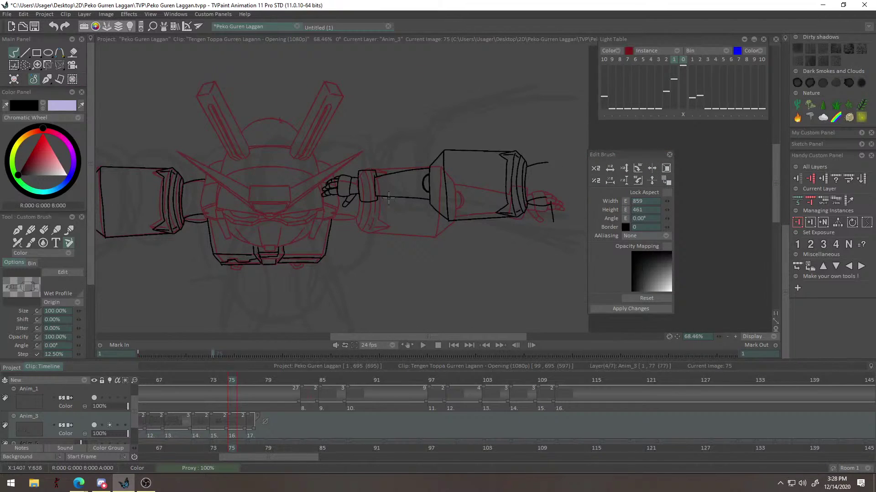
click(653, 169)
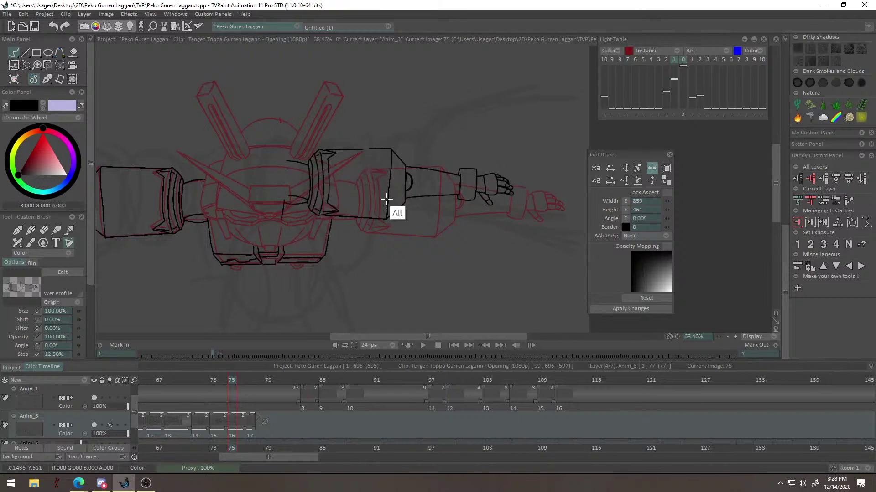
alt+right_click(395, 205)
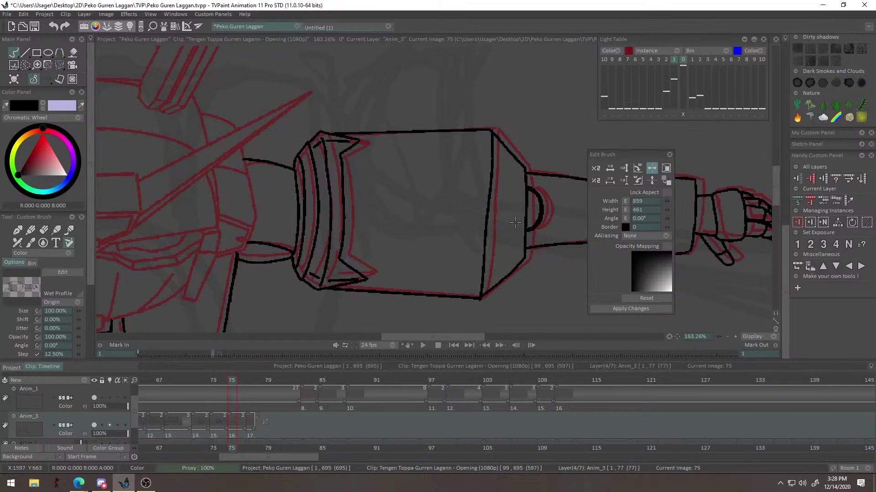
scroll(454, 266, down, 2)
right_click(360, 289)
scroll(360, 290, down, 3)
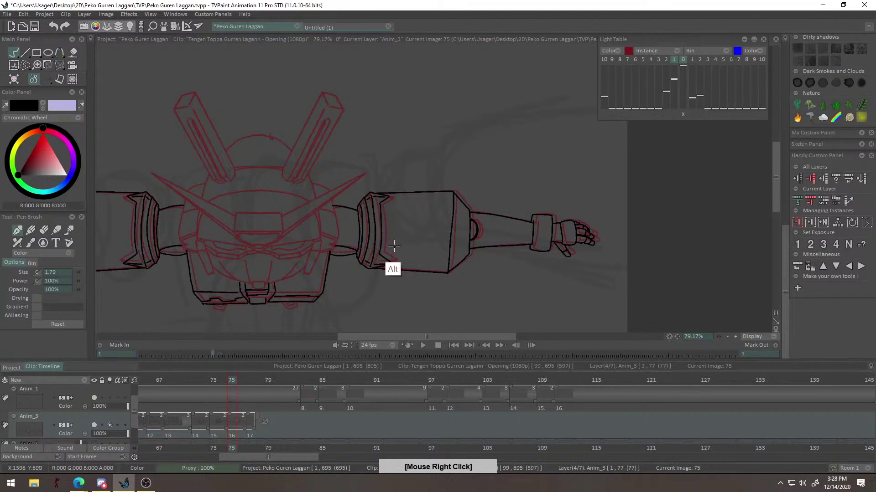
Ink the four-sided tip of the right-hand antenna and its long inner edge down toward the head.
scroll(461, 214, up, 4)
scroll(469, 188, down, 3)
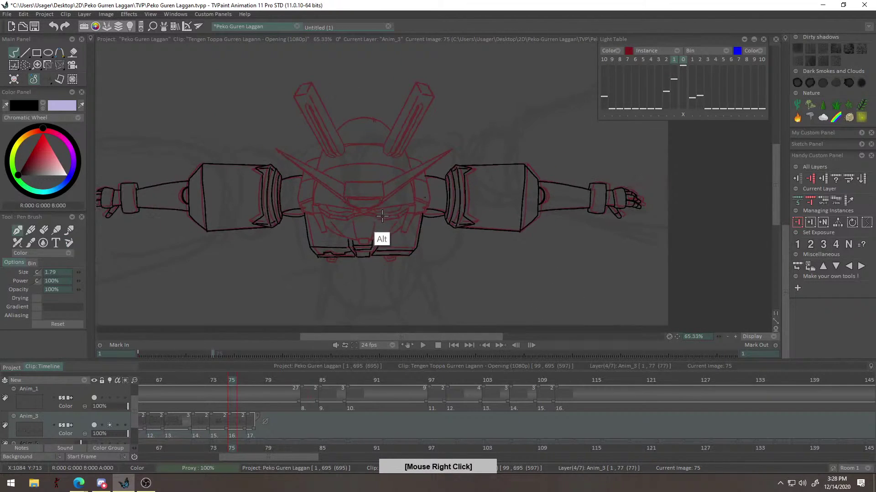
scroll(381, 240, up, 1)
scroll(431, 205, up, 2)
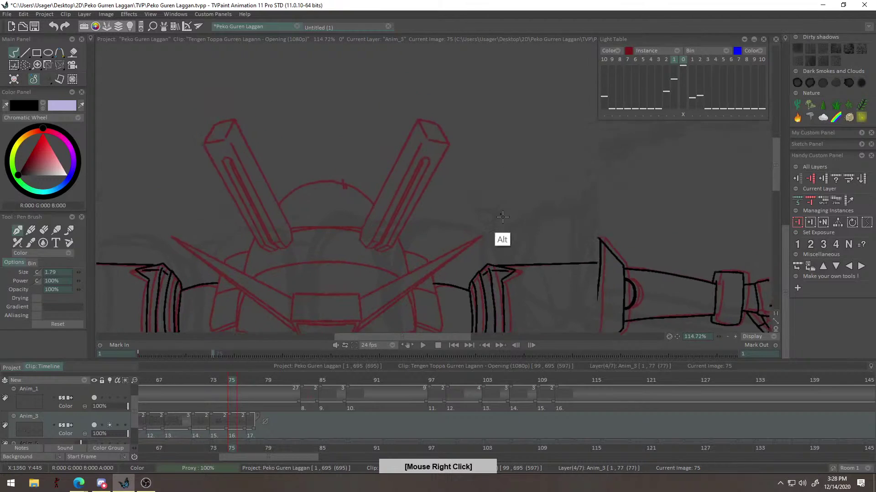
scroll(520, 185, up, 1)
drag(427, 154, 437, 190)
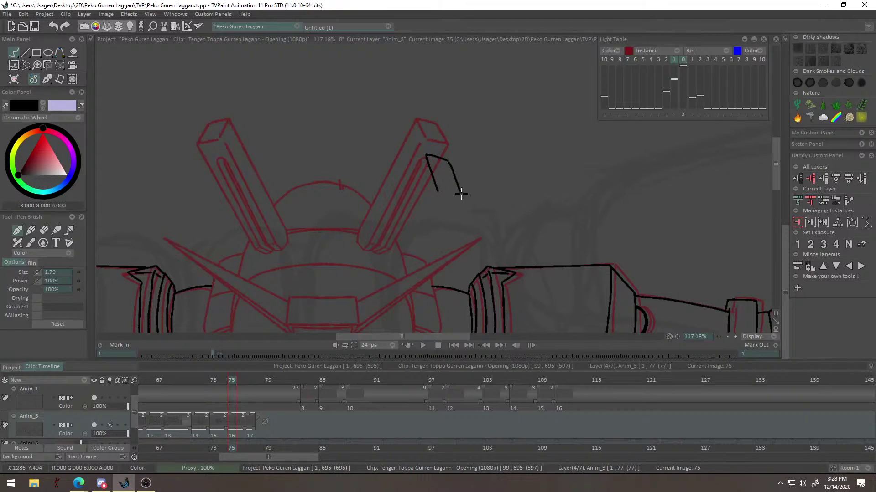
drag(447, 192, 458, 195)
drag(458, 190, 494, 172)
scroll(491, 171, up, 2)
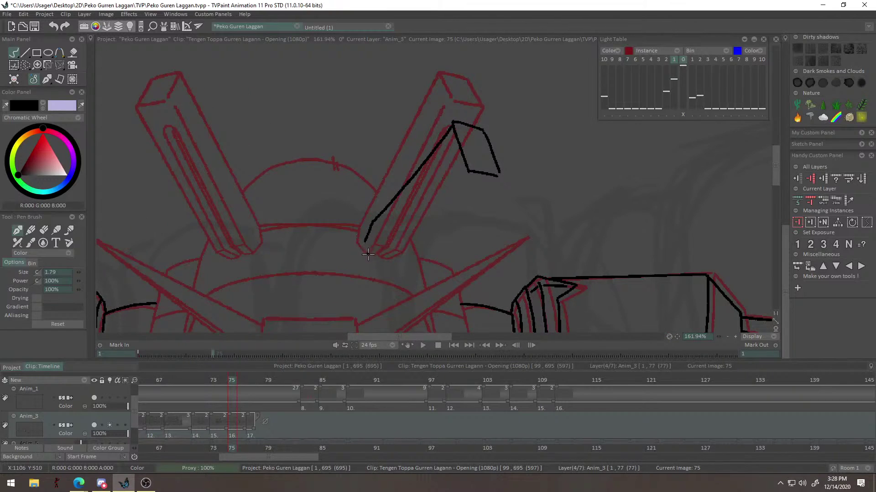
drag(377, 280, 399, 241)
Compare the head and antenna line art on frames 74 and 73, and go back to frame 75.
key(Left)
key(Left)
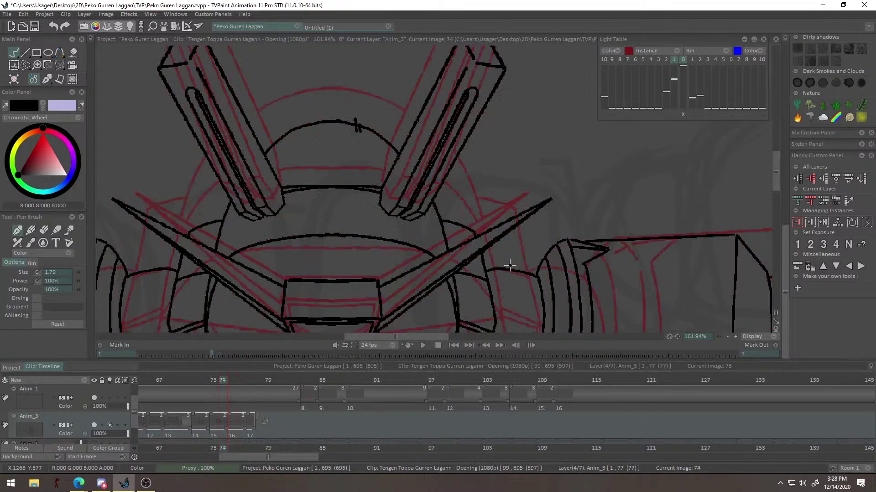
right_click(318, 202)
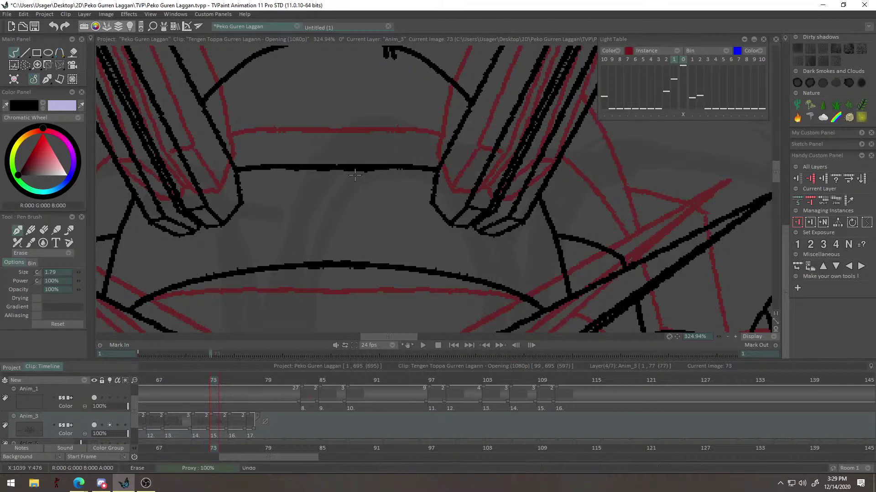
mouse_move(534, 209)
mouse_down()
mouse_move(628, 223)
mouse_move(662, 183)
mouse_move(719, 177)
mouse_move(524, 219)
mouse_move(459, 296)
mouse_up()
drag(652, 260, 610, 290)
click(230, 381)
Erase the lower edge of the right-hand antenna's tip and retry inking it.
drag(509, 214, 498, 235)
drag(561, 237, 632, 194)
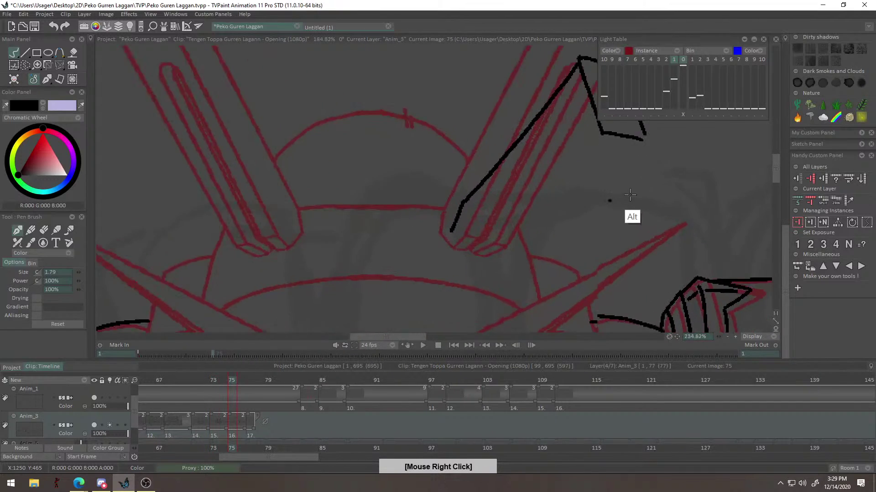
drag(644, 149, 571, 221)
right_click(526, 201)
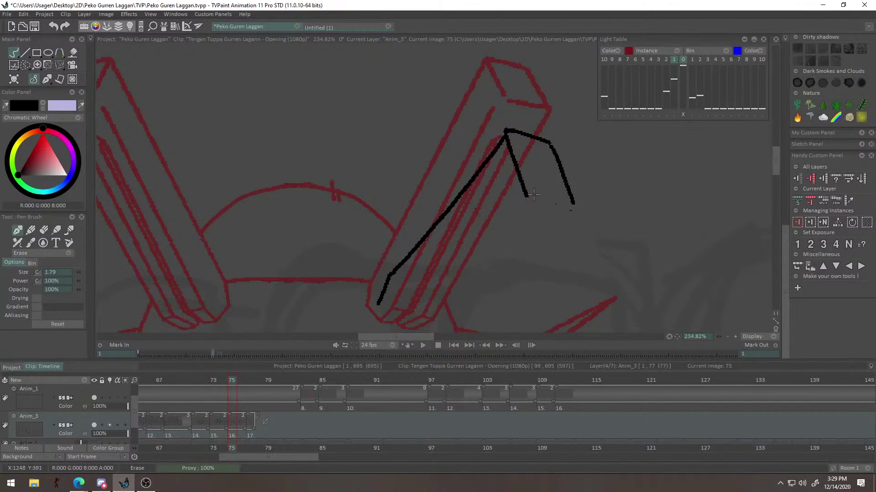
mouse_move(524, 188)
mouse_down()
mouse_move(573, 195)
mouse_move(551, 196)
mouse_move(546, 170)
mouse_up()
key(ctrl+z)
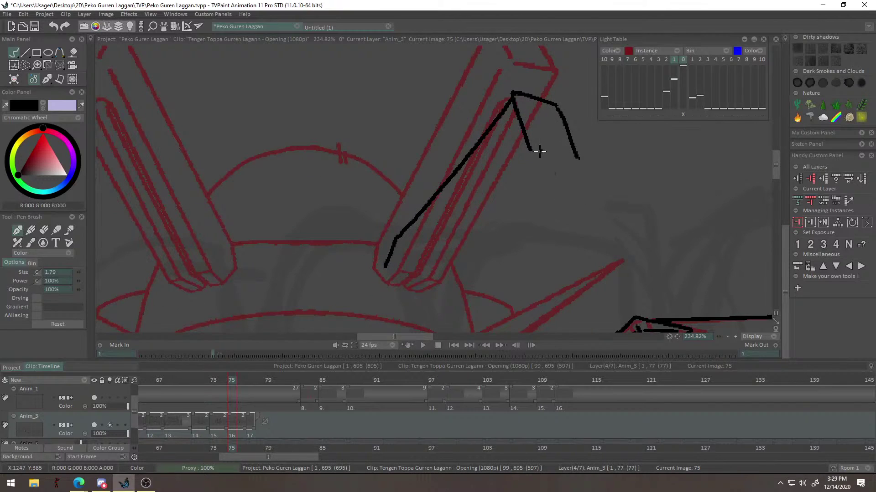
Ink the pointed lower end of the right-hand antenna and the long edge rising from it.
mouse_move(528, 129)
mouse_down()
mouse_move(428, 241)
mouse_move(395, 260)
mouse_up()
key(ctrl+z)
key(ctrl+z)
mouse_move(437, 240)
mouse_down()
mouse_move(398, 276)
mouse_move(423, 232)
mouse_move(416, 257)
mouse_move(494, 205)
mouse_move(442, 218)
mouse_up()
key(ctrl+z)
Ink the long, round-ended slot along the side face of the right-hand antenna.
drag(386, 250, 500, 136)
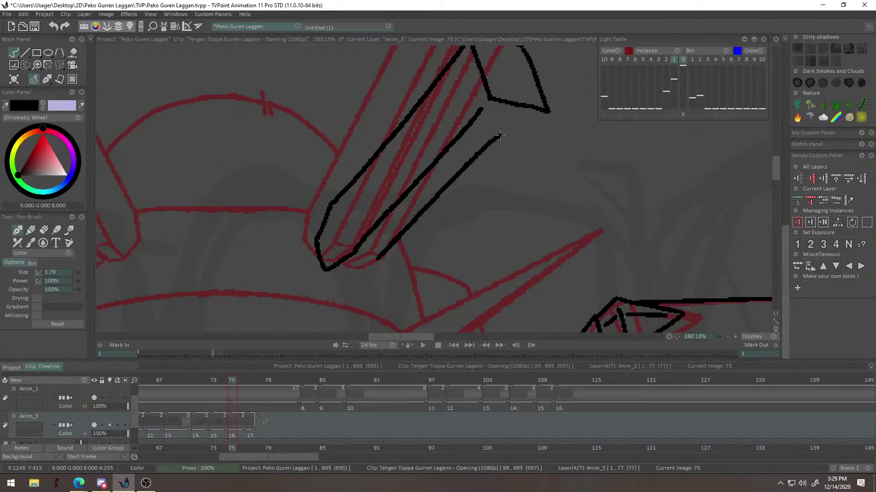
key(ctrl+z)
mouse_move(377, 259)
mouse_down()
mouse_move(503, 127)
mouse_move(434, 229)
mouse_up()
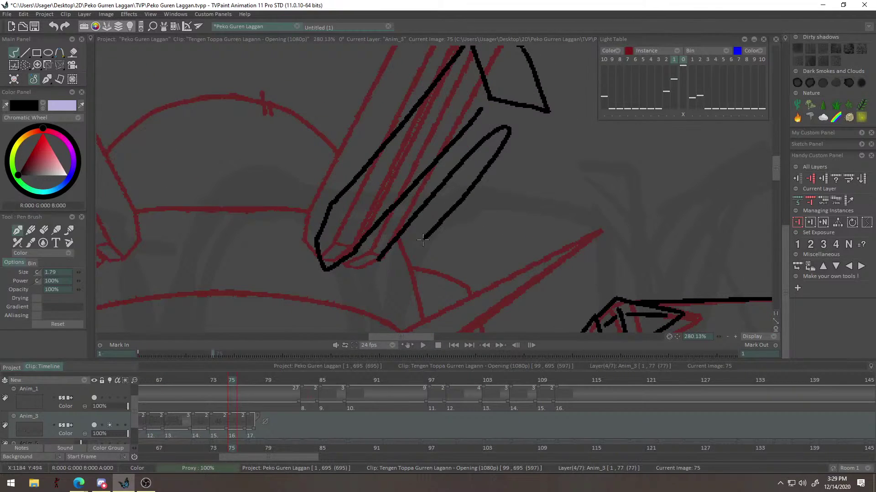
Ink the bottom edge joining the right-hand antenna's pointed lower end to the base of its slot.
alt+right_click(409, 261)
mouse_move(301, 287)
mouse_down()
mouse_move(352, 259)
mouse_move(341, 263)
mouse_up()
key(ctrl+z)
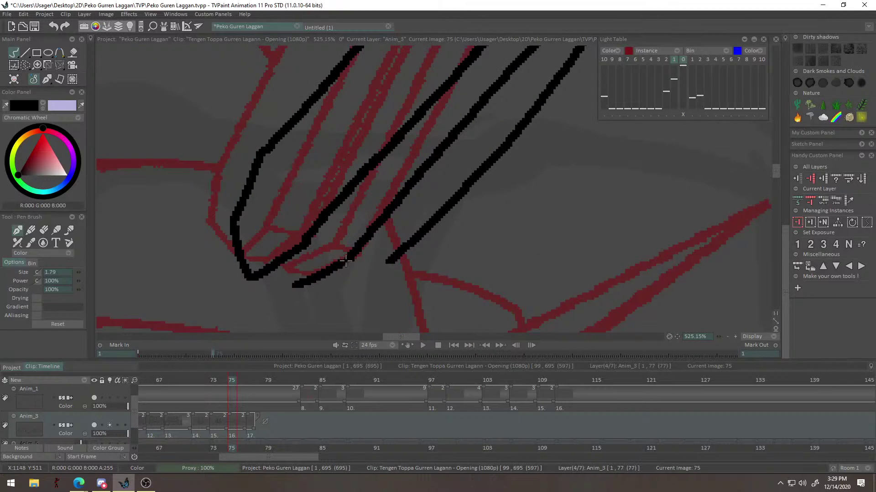
alt+right_click(377, 264)
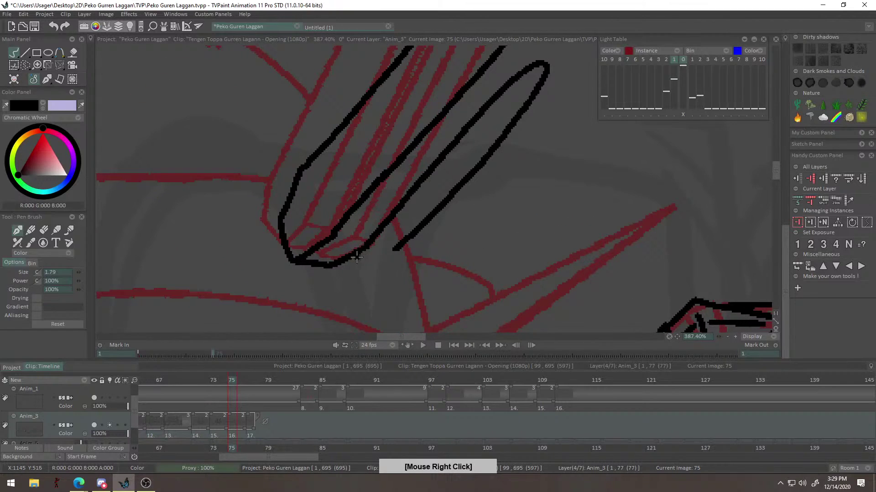
Ink the short rounded base under the slot of the right-hand antenna and connect it to the outer edge.
drag(358, 255, 375, 276)
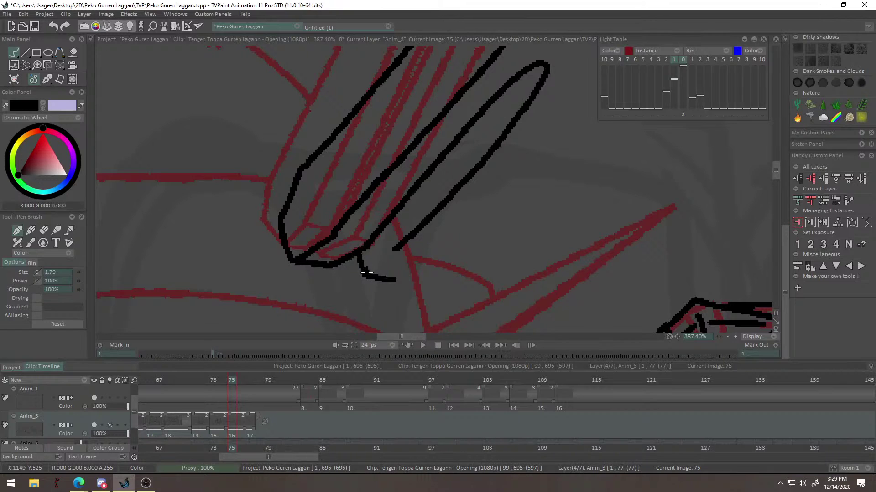
alt+right_click(415, 258)
drag(352, 308, 367, 299)
drag(395, 275, 378, 290)
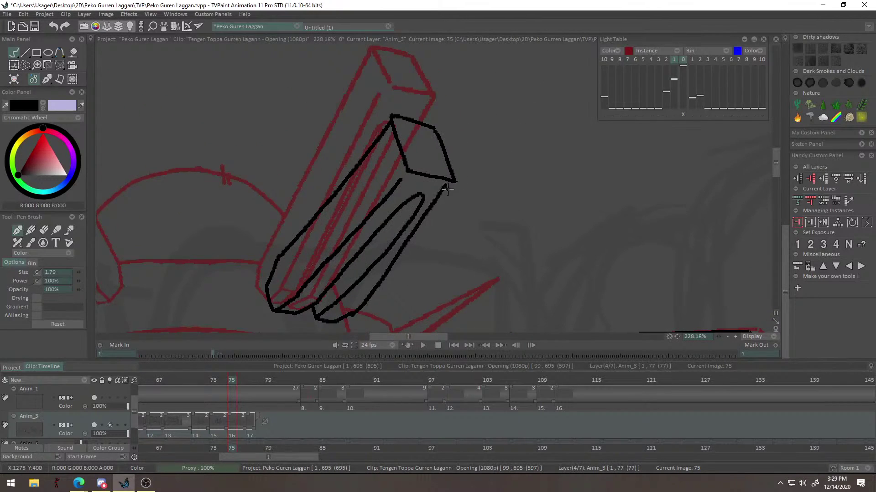
Undo and redraw the outer long edge of the right-hand antenna from the end face's lower corner to the base.
key(ctrl+z)
drag(456, 182, 416, 238)
key(ctrl+z)
mouse_move(354, 313)
mouse_down()
mouse_move(456, 184)
mouse_move(319, 341)
mouse_up()
drag(482, 225, 515, 187)
Select the inked right-hand antenna, stretch its outer corners with a perspective transform, apply it and deselect.
click(28, 66)
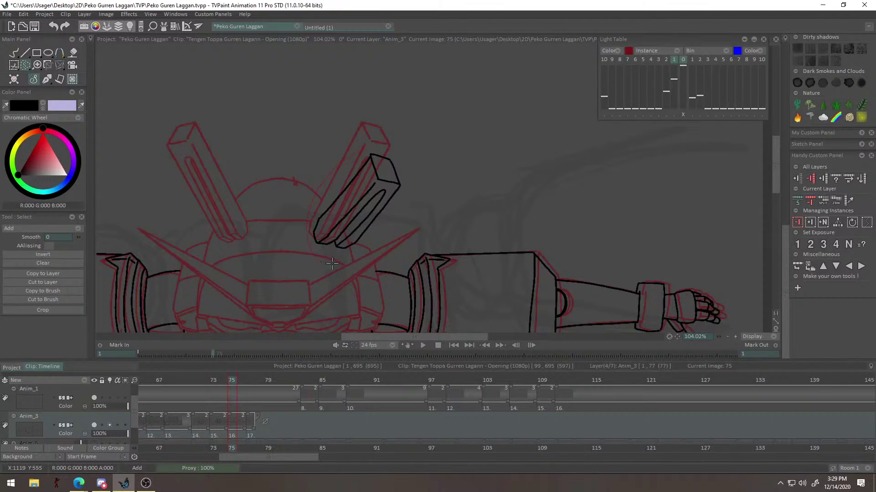
drag(409, 158, 354, 154)
key(ctrl+shift+t)
drag(414, 140, 449, 123)
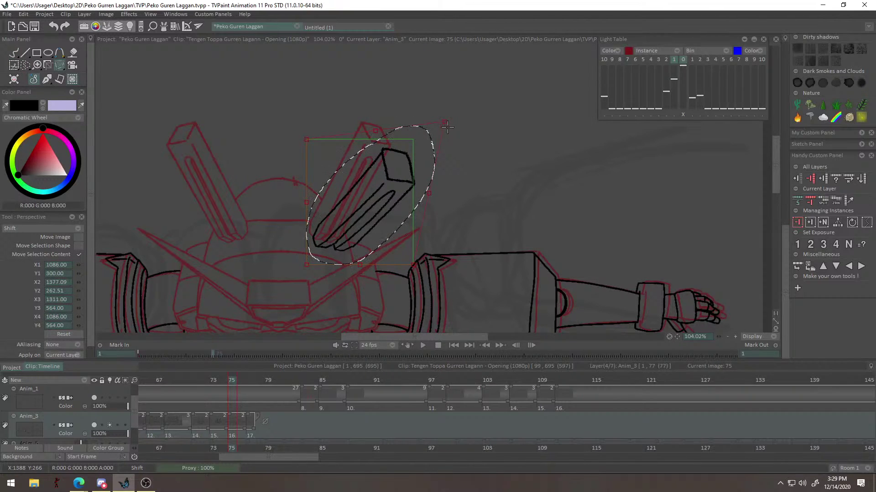
drag(412, 264, 401, 267)
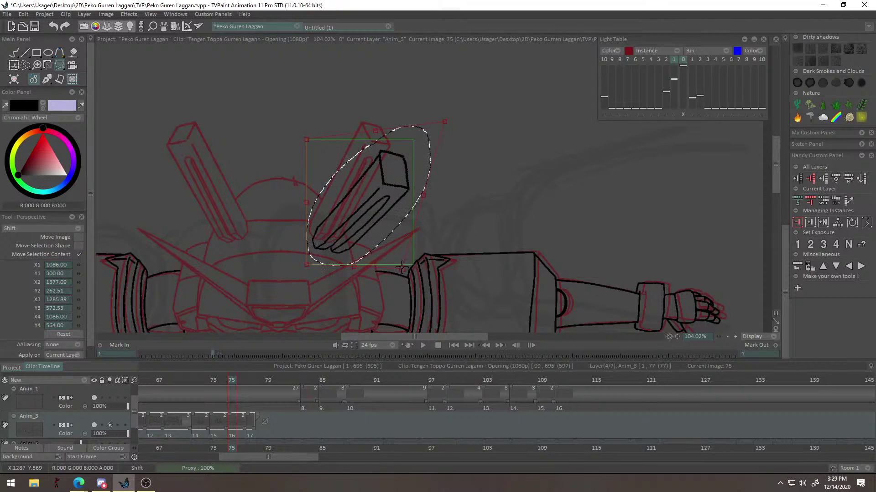
key(Return)
key(ctrl+d)
Erase the right-hand antenna's wobbly inner long edge and redraw it and the middle edge as straight lines.
key(b)
scroll(407, 228, up, 2)
mouse_move(438, 201)
mouse_down()
mouse_move(473, 170)
mouse_move(432, 168)
mouse_move(451, 149)
mouse_move(428, 147)
mouse_move(421, 133)
mouse_move(375, 170)
mouse_up()
key(e)
alt+right_click(408, 172)
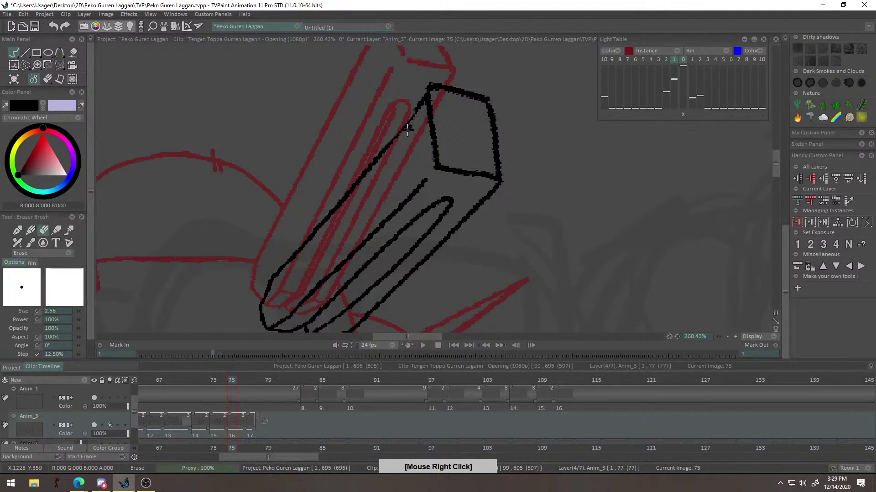
drag(415, 114, 282, 270)
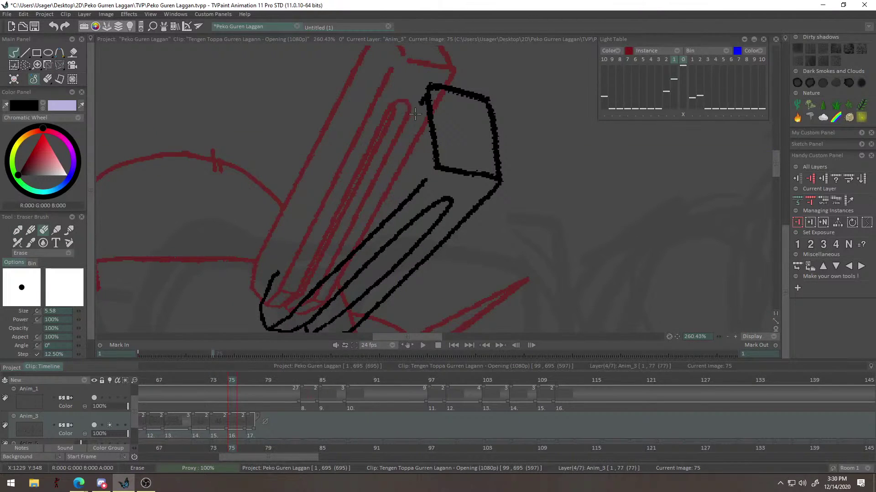
click(26, 52)
drag(370, 135, 407, 118)
drag(465, 72, 316, 256)
mouse_move(477, 177)
mouse_down()
mouse_move(455, 157)
mouse_move(308, 277)
mouse_move(331, 268)
mouse_move(327, 249)
mouse_up()
Clean up and re-ink the pointed lower corner of the right-hand antenna where the middle edge meets it.
key(e)
key(e)
key(e)
drag(312, 215, 300, 251)
key(b)
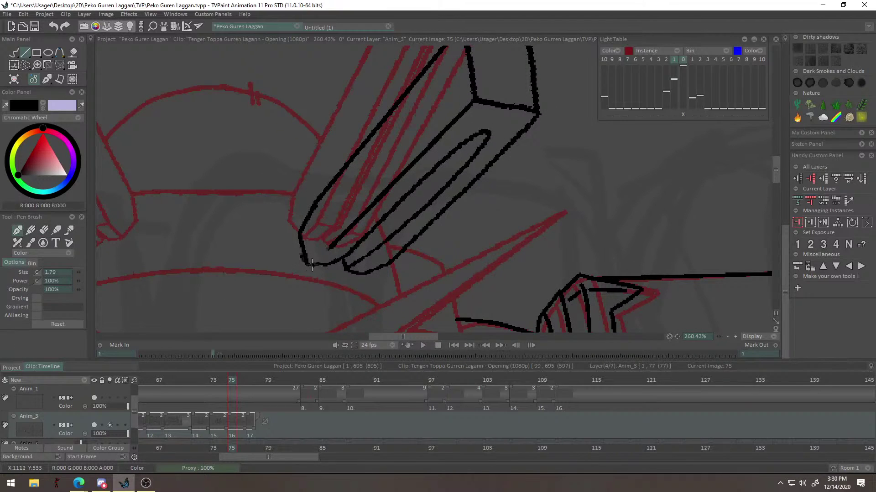
key(e)
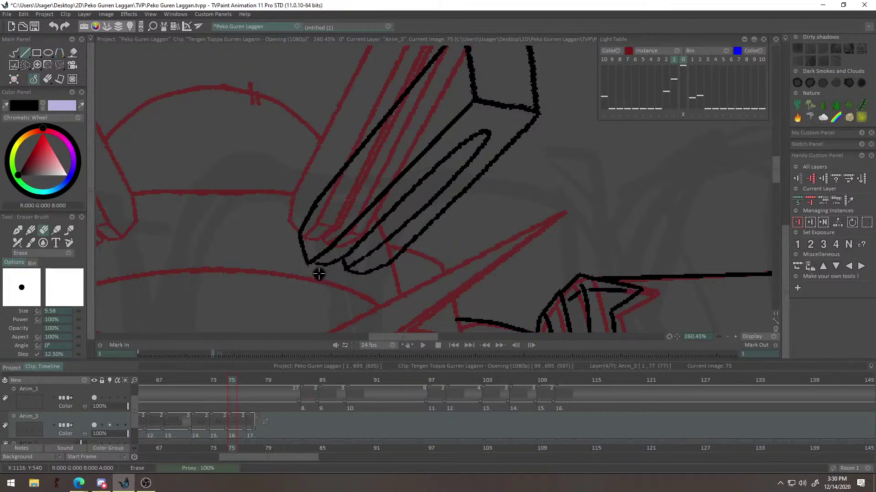
key(b)
drag(299, 236, 309, 281)
right_click(353, 243)
key(ctrl+z)
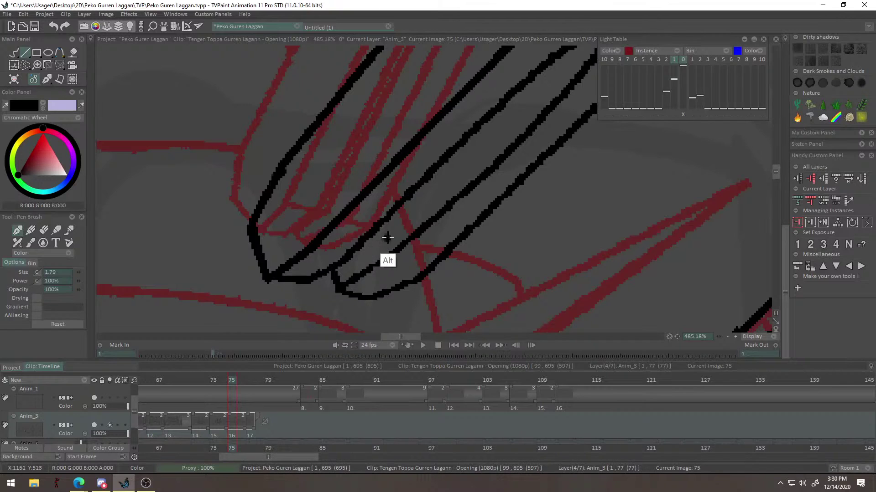
Erase the right-hand antenna's outer long edge and replace it with a straight line down to the base.
right_click(386, 239)
key(e)
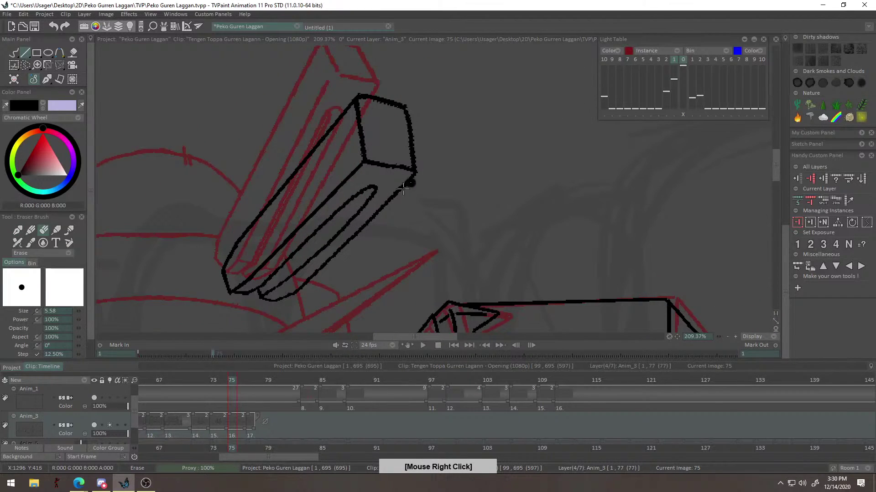
drag(329, 267, 407, 178)
key(b)
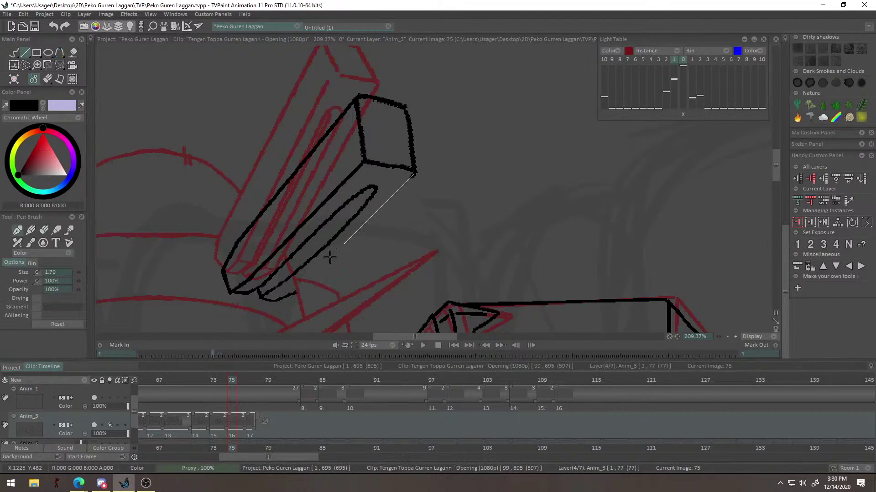
shift+click(295, 292)
right_click(415, 182)
right_click(415, 203)
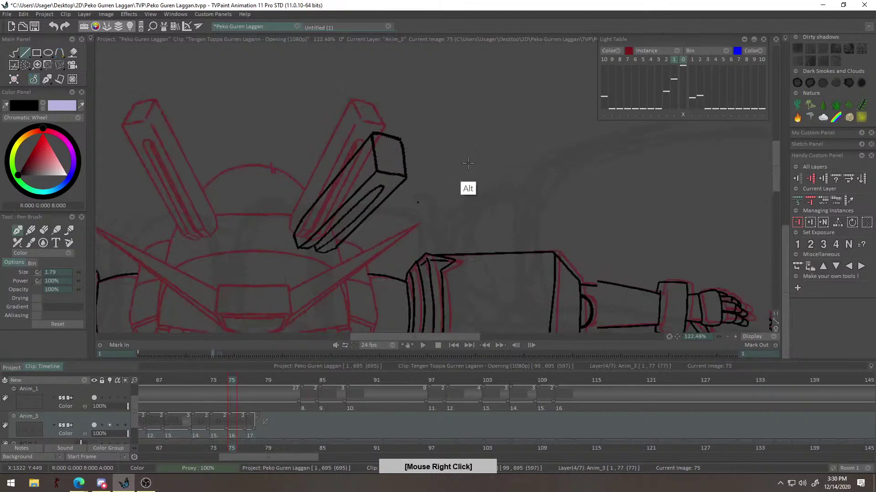
Erase the sides of the right-hand antenna's end face and re-ink them with straight lines.
key(e)
drag(322, 126, 324, 138)
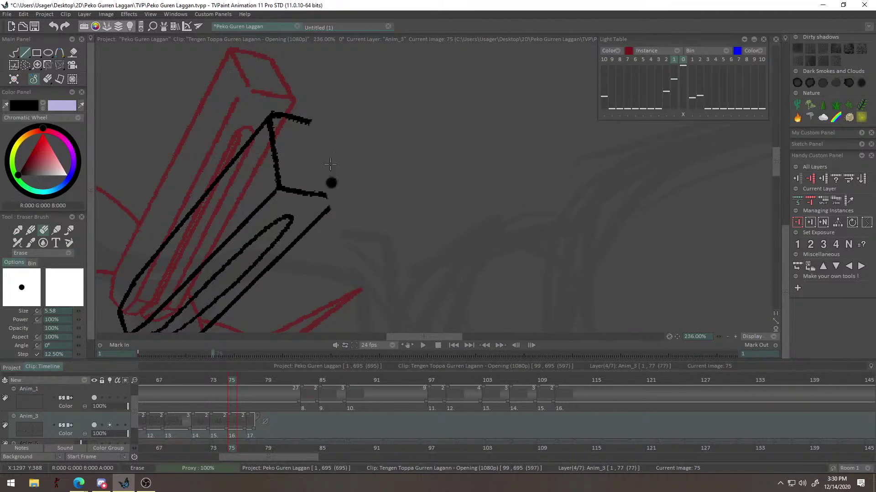
key(b)
key(e)
drag(273, 123, 278, 188)
key(b)
drag(318, 250, 355, 187)
Erase the outer long edge again and redraw it straight from the reshaped end face to the antenna's base.
key(e)
drag(364, 146, 236, 275)
key(b)
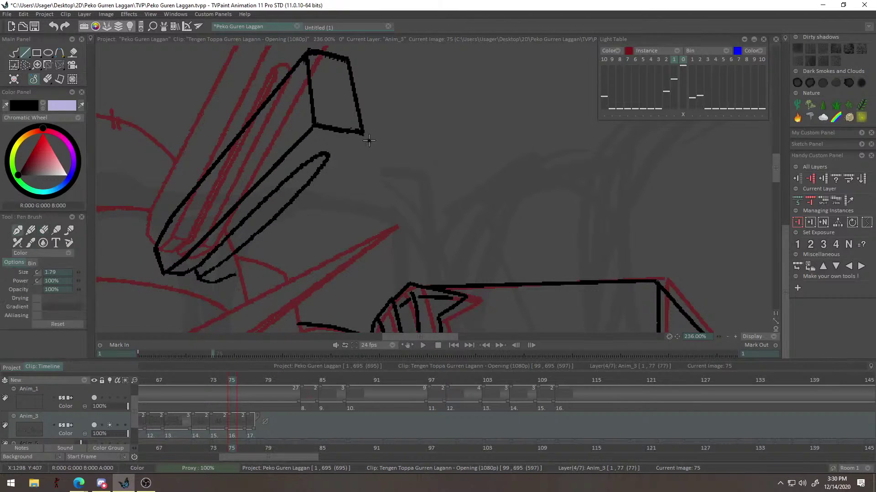
drag(272, 241, 235, 275)
drag(319, 199, 418, 122)
Erase the outer side of the antenna's slot, redraw it as a straight line and touch up the rounded end.
key(e)
drag(372, 93, 193, 275)
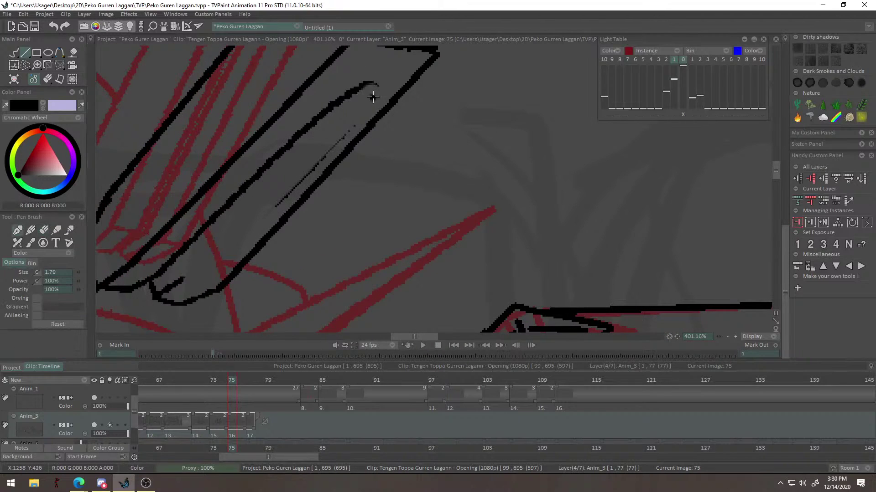
shift+click(184, 283)
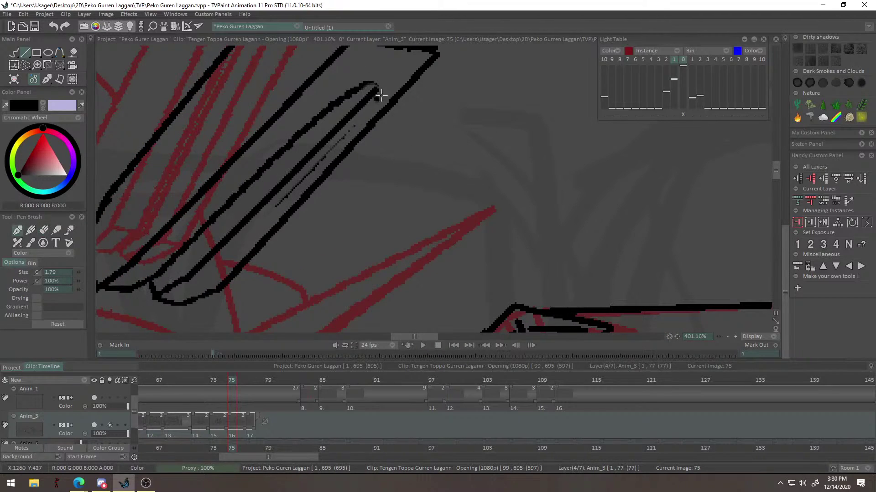
click(14, 52)
scroll(290, 92, up, 4)
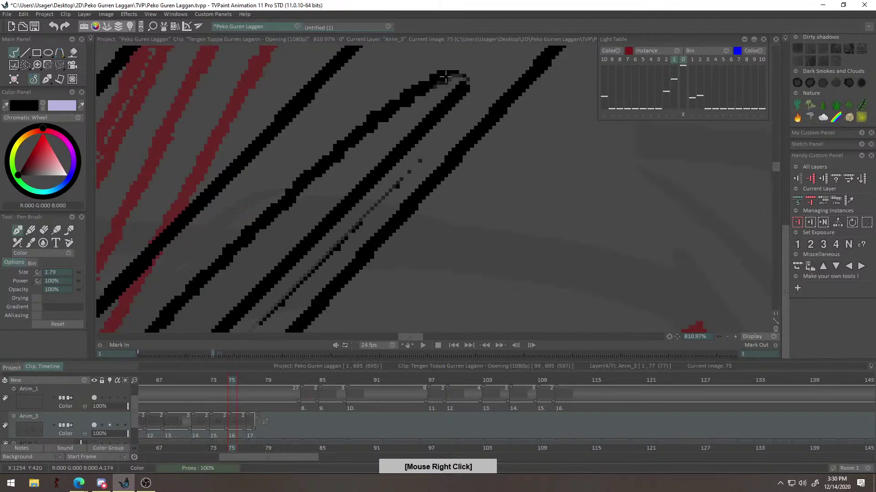
scroll(462, 80, down, 5)
Reduce the eraser size to 3.73 and erase the leftover line fragments between the slot and the antenna's outer edge.
key(e)
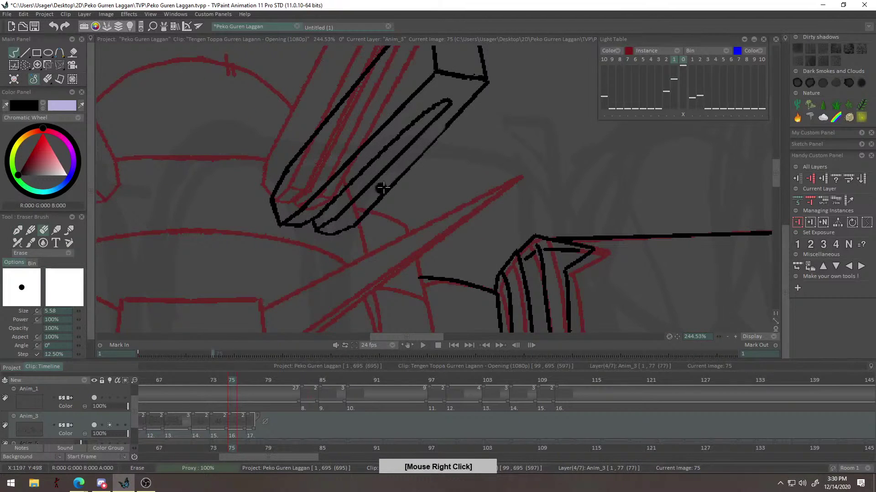
key(ctrl+z)
drag(436, 172, 434, 185)
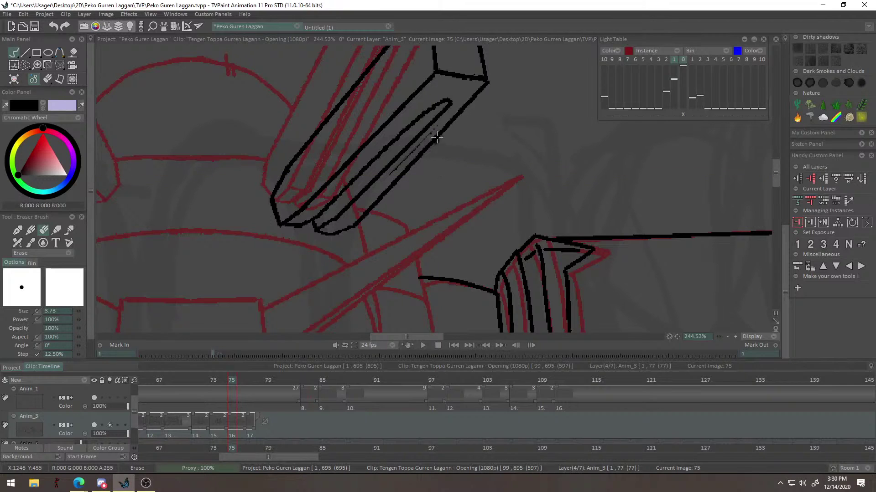
scroll(433, 160, up, 3)
drag(448, 135, 356, 228)
key(b)
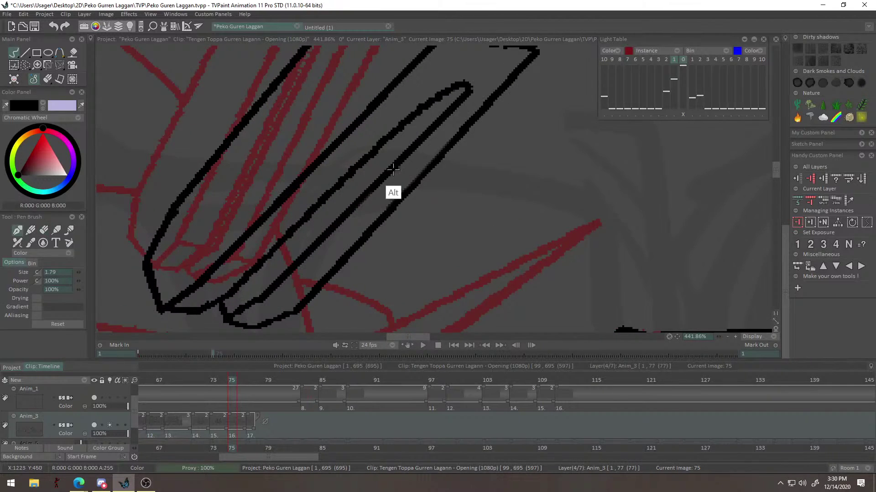
Erase the uneven inner side of the antenna's slot and redraw it as a straight line.
alt+right_click(411, 165)
click(25, 53)
key(e)
drag(266, 319, 494, 101)
drag(452, 128, 281, 289)
key(b)
drag(438, 147, 260, 322)
alt+right_click(341, 255)
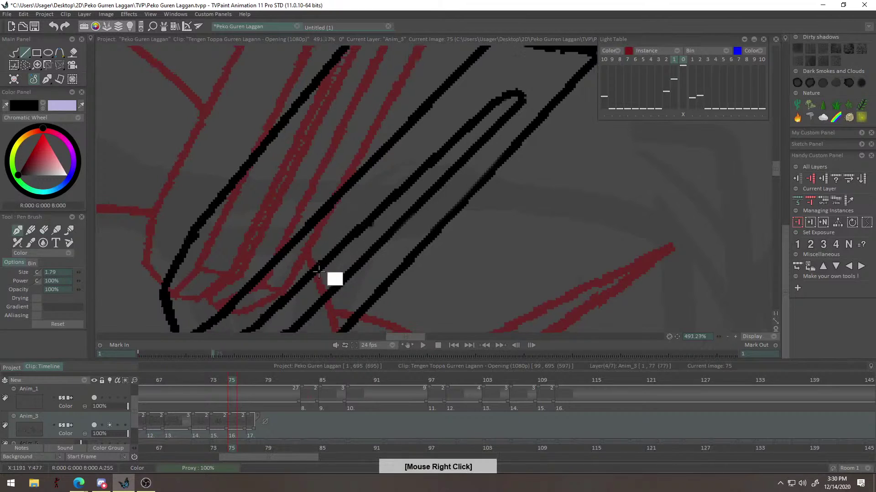
drag(359, 245, 494, 175)
scroll(461, 201, down, 4)
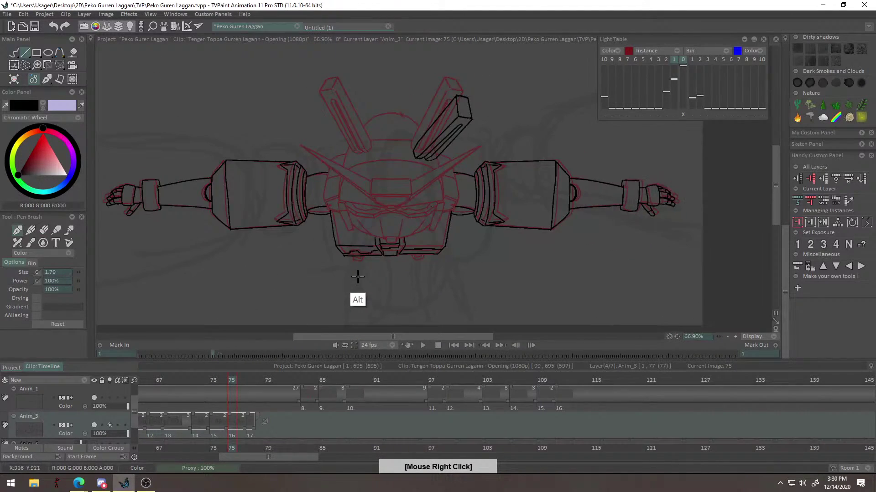
scroll(429, 246, up, 3)
scroll(418, 219, up, 3)
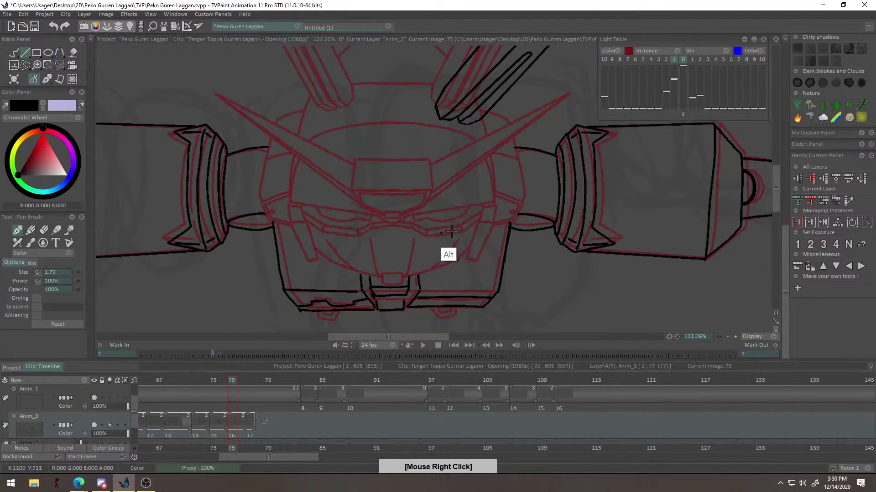
key(ctrl+z)
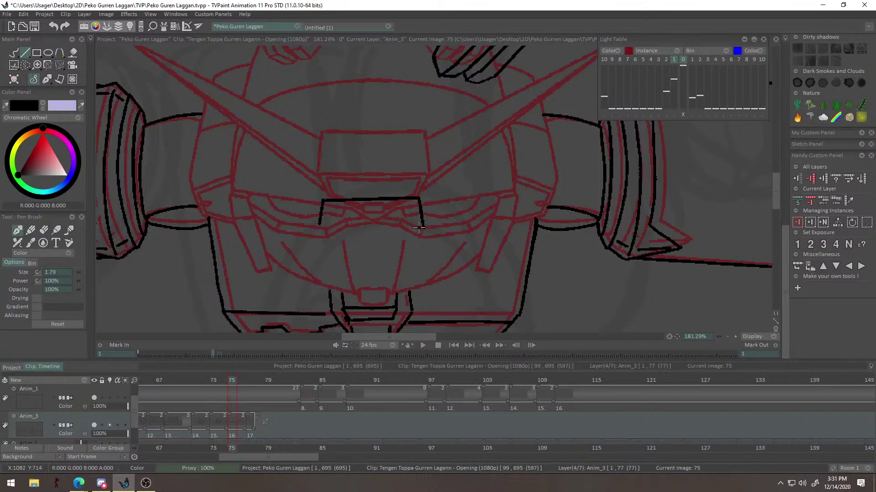
drag(378, 234, 424, 230)
key(ctrl+z)
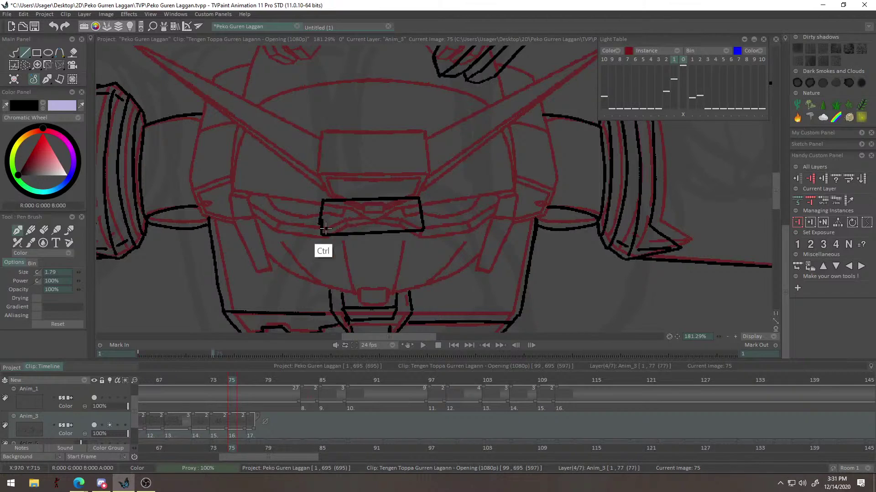
alt+right_click(370, 217)
key(ctrl+z)
key(ctrl+z)
key(ctrl+z)
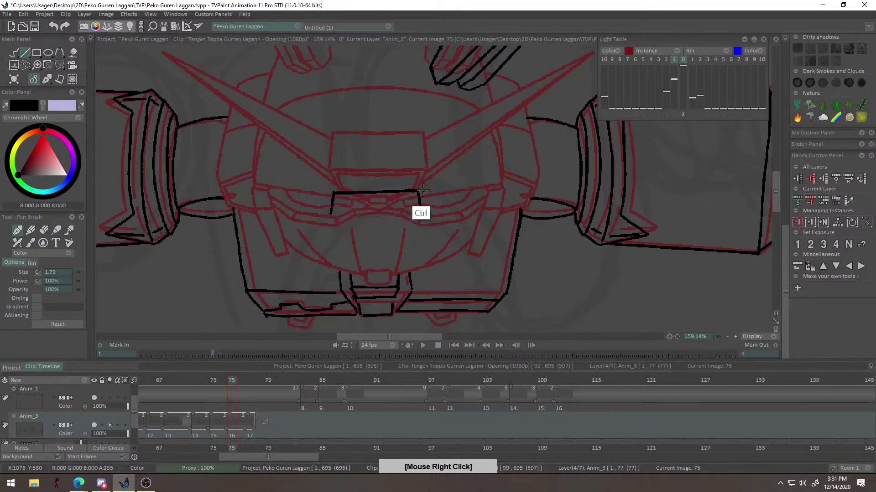
key(ctrl+z)
alt+right_click(451, 201)
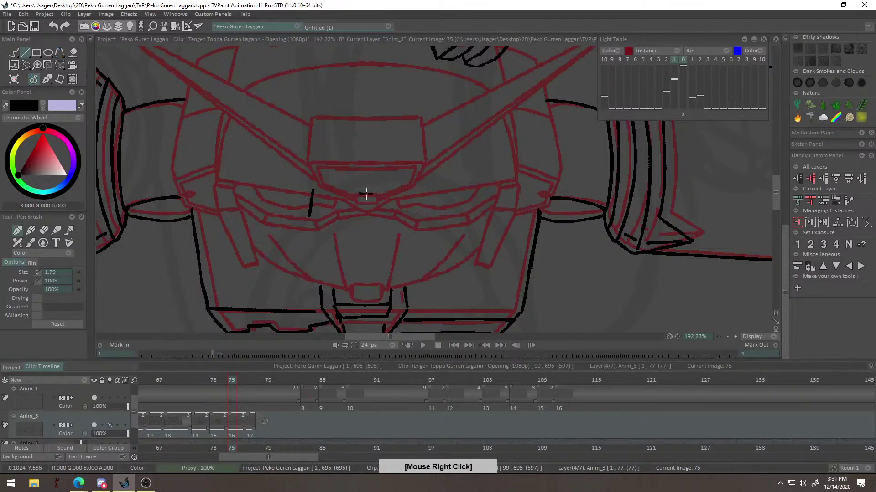
Ink the right half of the forehead crest's box between the eyes and erase the stray vertical stroke beside it.
drag(359, 194, 414, 192)
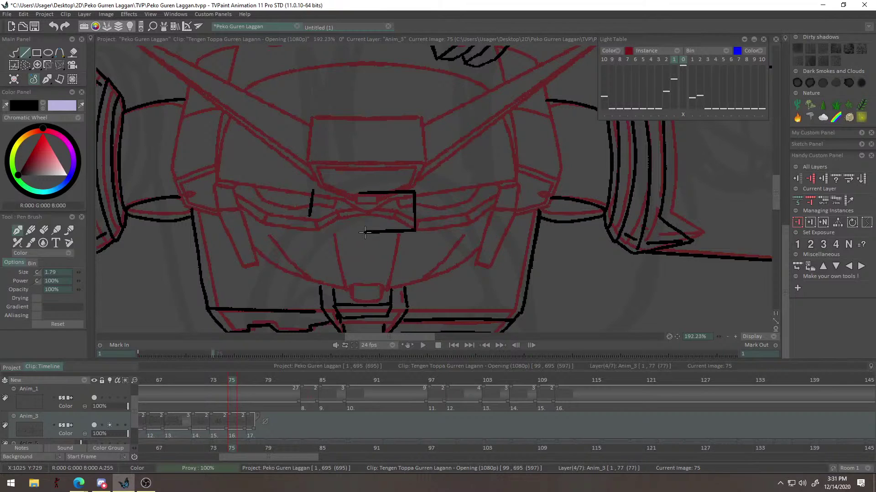
key(e)
key(b)
Ink the slanted edge from the crest box's lower corner and the lower edge continuing toward the face's centre.
alt+right_click(397, 220)
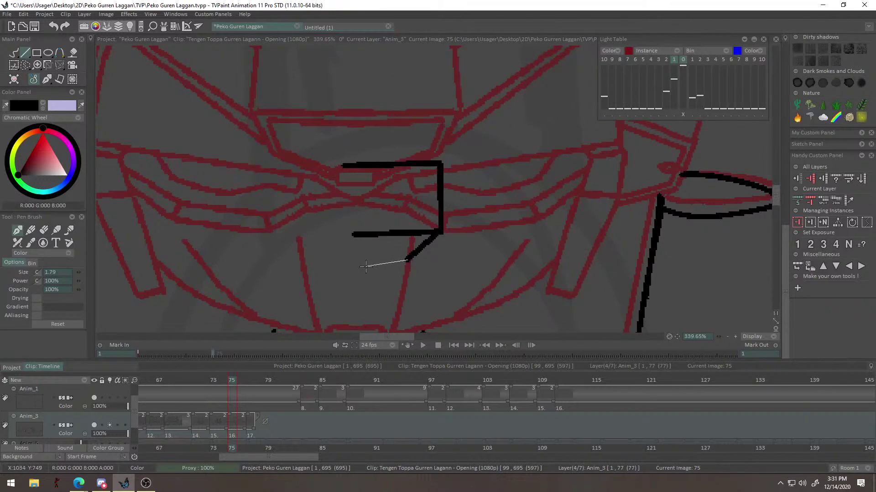
alt+right_click(412, 250)
key(ctrl+z)
key(ctrl+z)
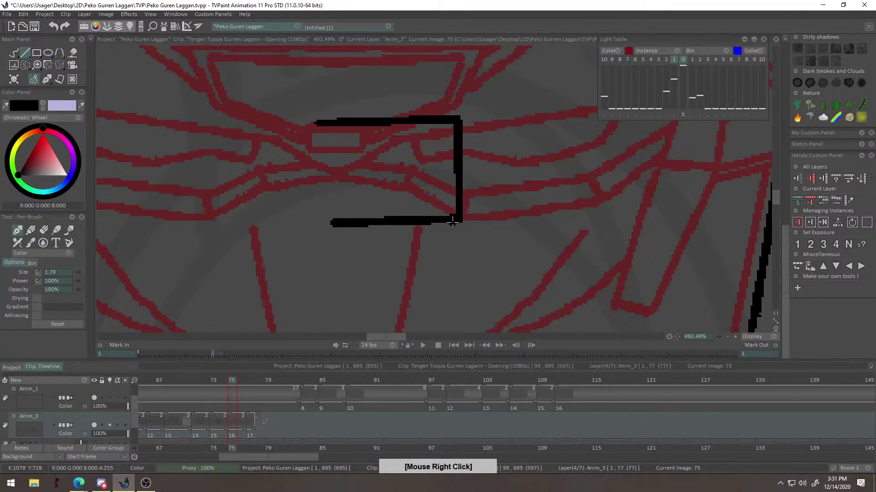
drag(454, 220, 420, 251)
click(346, 267)
alt+right_click(352, 273)
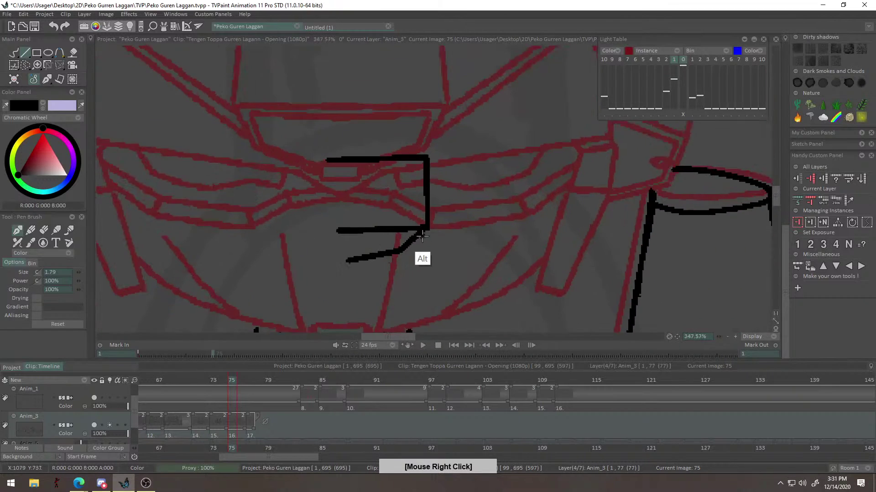
Erase the top of the half-drawn crest box and re-ink its top edge slightly lower to shorten the box.
key(e)
drag(426, 174, 425, 199)
drag(318, 206, 426, 196)
key(b)
drag(322, 211, 428, 208)
key(e)
alt+right_click(429, 210)
alt+right_click(365, 279)
alt+right_click(440, 248)
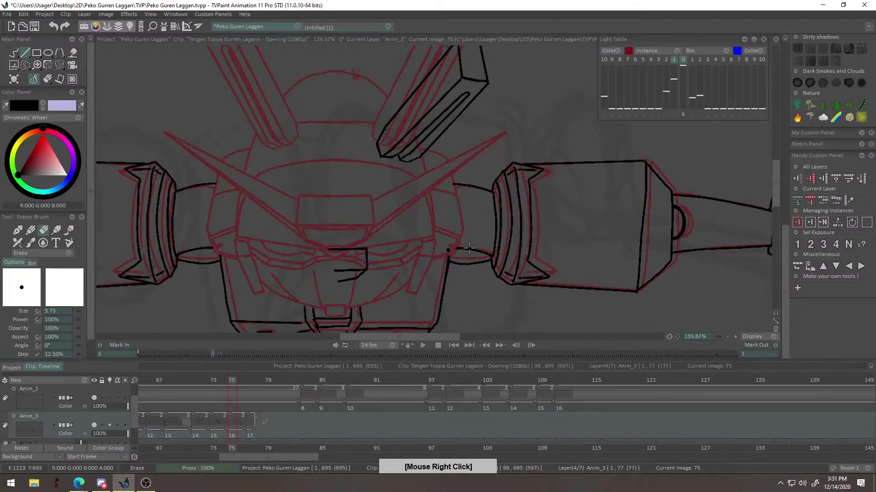
Select the half-drawn crest, move it slightly up on the face with a transform and apply it.
click(26, 65)
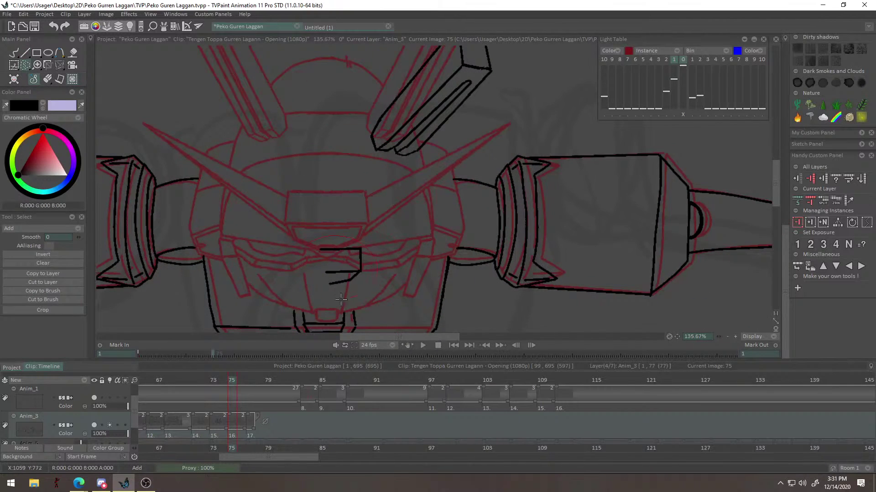
key(ctrl+t)
drag(347, 278, 354, 274)
drag(343, 264, 345, 262)
key(Return)
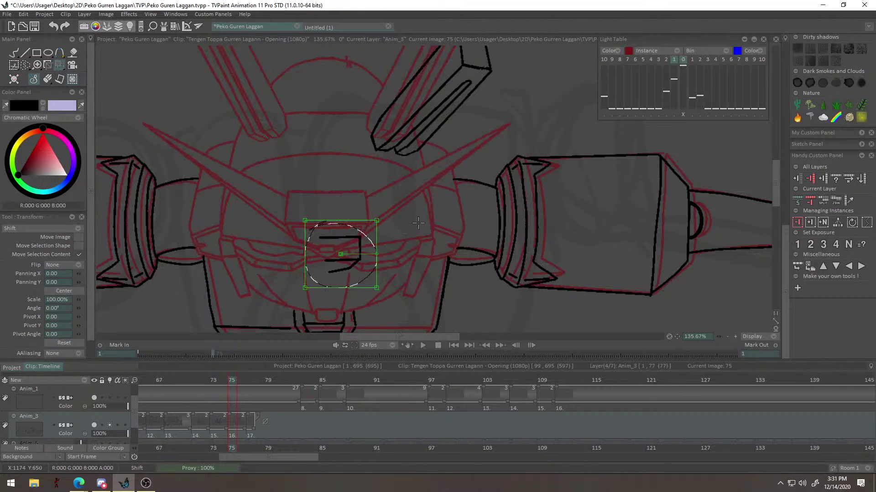
Deselect the crest and ink the right crest fin's upper edge as a straight line from the box's upper corner to the fin's tip.
key(b)
key(ctrl+d)
scroll(402, 226, up, 3)
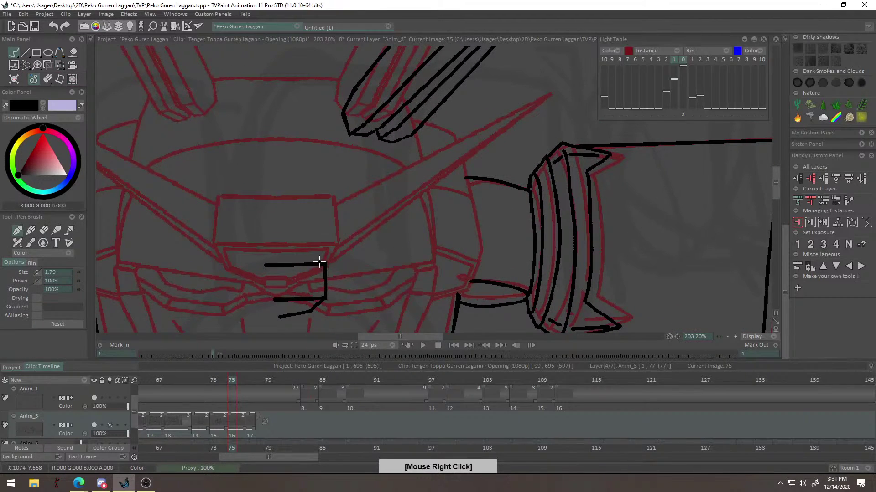
drag(316, 264, 529, 130)
key(ctrl+z)
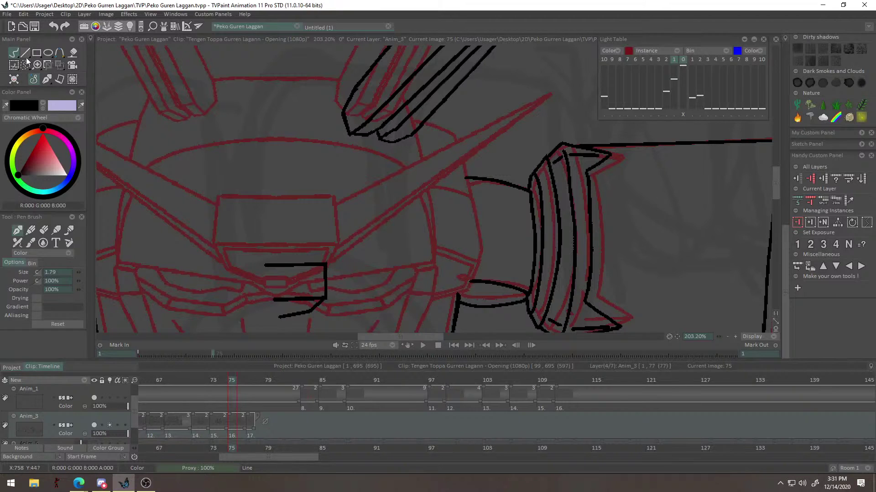
click(326, 271)
shift+click(556, 119)
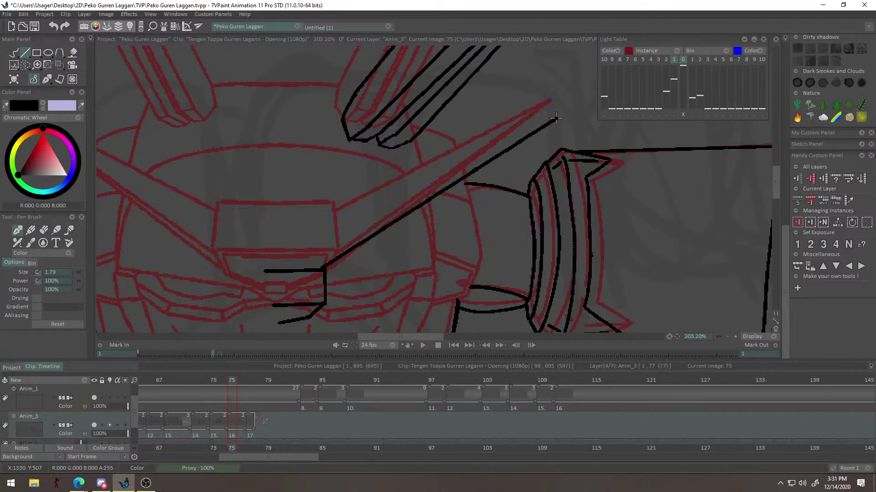
Ink the right crest fin's two lower edges as straight lines between its tip and the crest box's lower corner.
shift+click(312, 317)
key(ctrl+z)
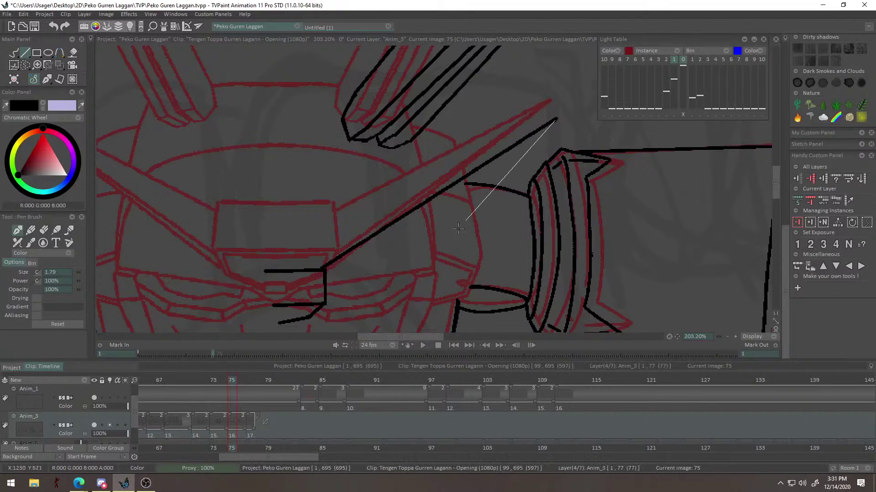
shift+click(313, 315)
mouse_move(501, 175)
mouse_down()
mouse_move(322, 295)
mouse_move(463, 242)
mouse_move(368, 326)
mouse_up()
alt+right_click(349, 291)
alt+right_click(375, 325)
Erase the end of the shoulder line that pokes into the right crest fin.
key(e)
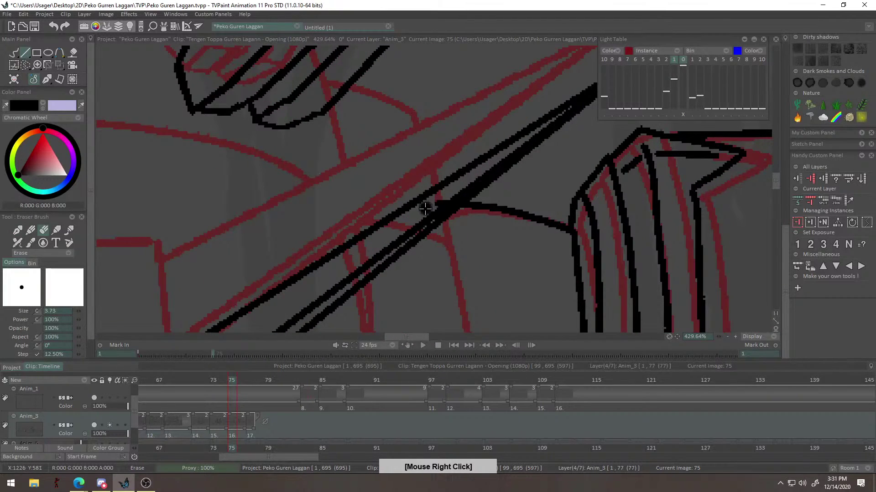
mouse_move(452, 227)
ctrl+mouse_down()
mouse_move(457, 232)
mouse_move(453, 226)
ctrl+mouse_up()
drag(467, 183, 469, 182)
alt+drag(425, 227, 345, 311)
mouse_move(346, 311)
alt+mouse_down()
mouse_move(444, 233)
mouse_move(489, 213)
mouse_move(429, 248)
mouse_move(397, 281)
mouse_move(457, 262)
mouse_move(472, 287)
mouse_move(451, 251)
mouse_move(423, 276)
mouse_move(453, 279)
alt+mouse_up()
Ink the straight brow line from the crest's lower corner outward and the face opening's side edge up to the fin.
key(b)
drag(420, 247, 510, 229)
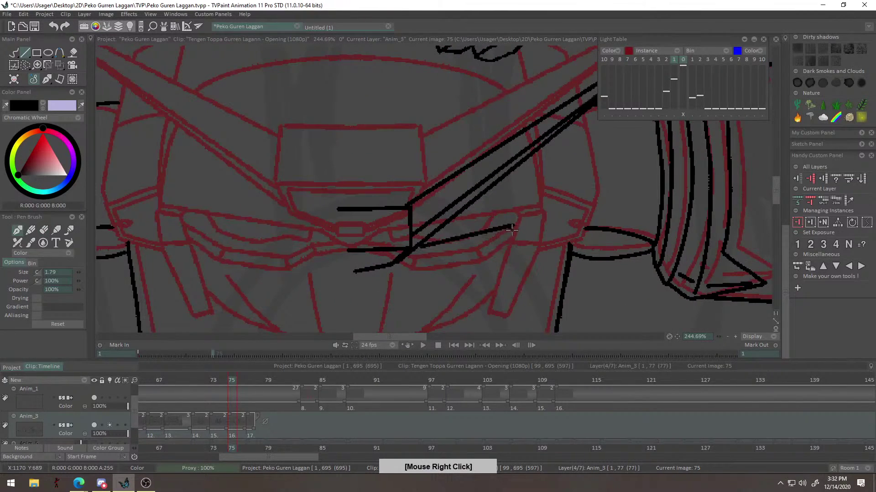
right_click(531, 225)
scroll(465, 269, down, 4)
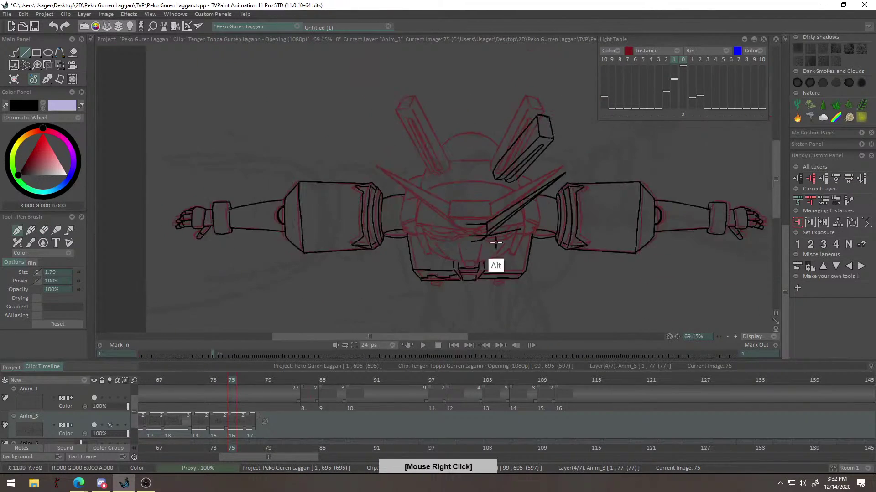
scroll(469, 291, up, 3)
drag(321, 270, 420, 249)
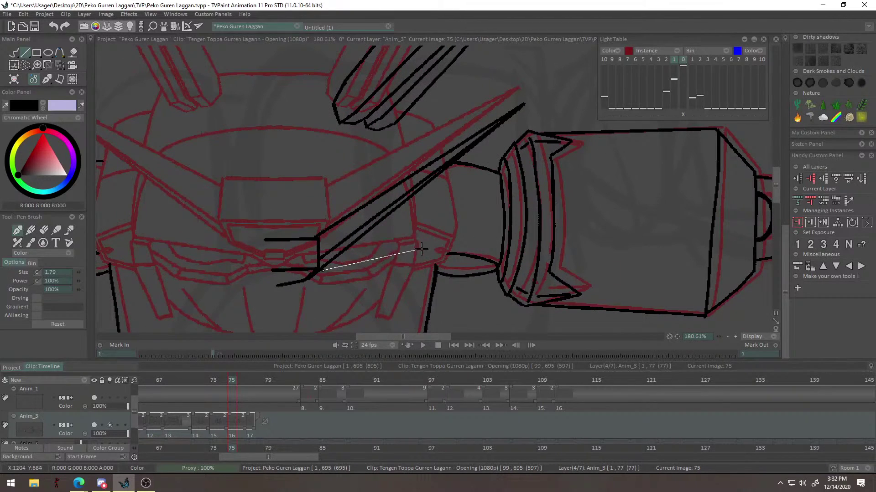
click(413, 249)
mouse_move(350, 156)
mouse_down()
mouse_move(350, 170)
mouse_move(344, 157)
mouse_move(356, 161)
mouse_up()
Ink the right half of the forehead's curved line freehand from the crest fin to the head's centre, redoing it until it fits.
click(14, 54)
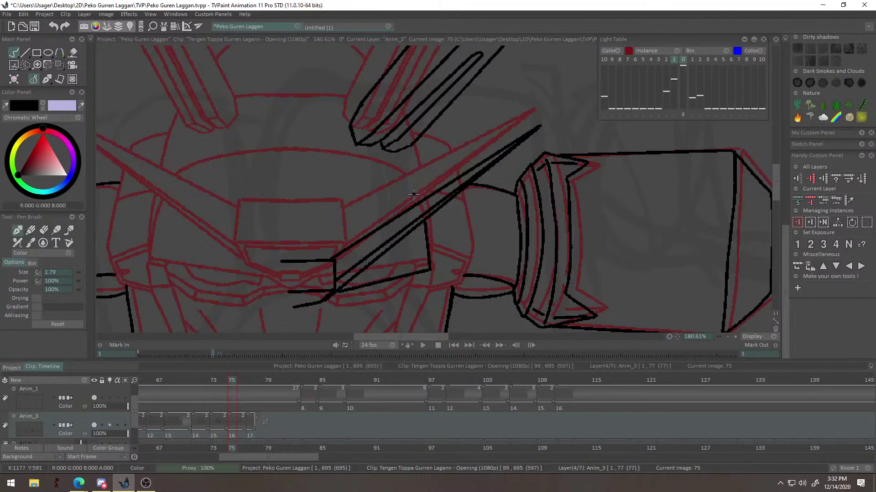
key(ctrl+z)
drag(402, 188, 287, 162)
key(ctrl+z)
drag(417, 203, 293, 176)
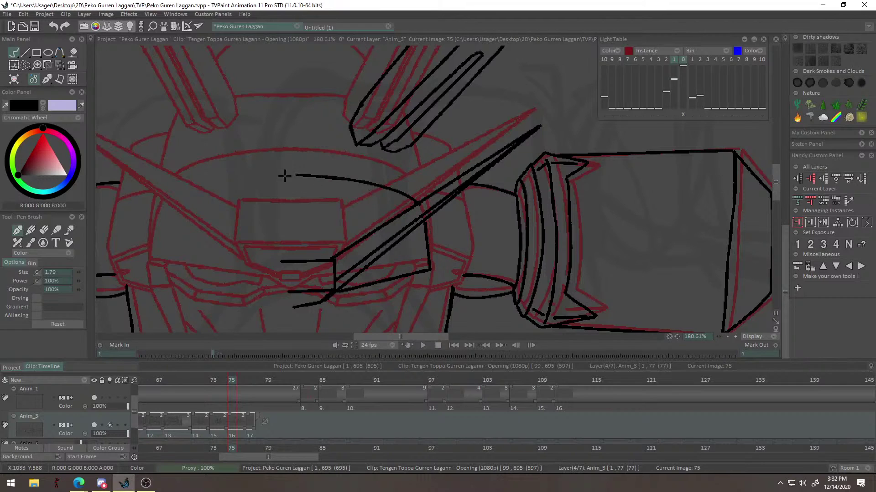
key(ctrl+z)
drag(394, 190, 264, 154)
key(ctrl+z)
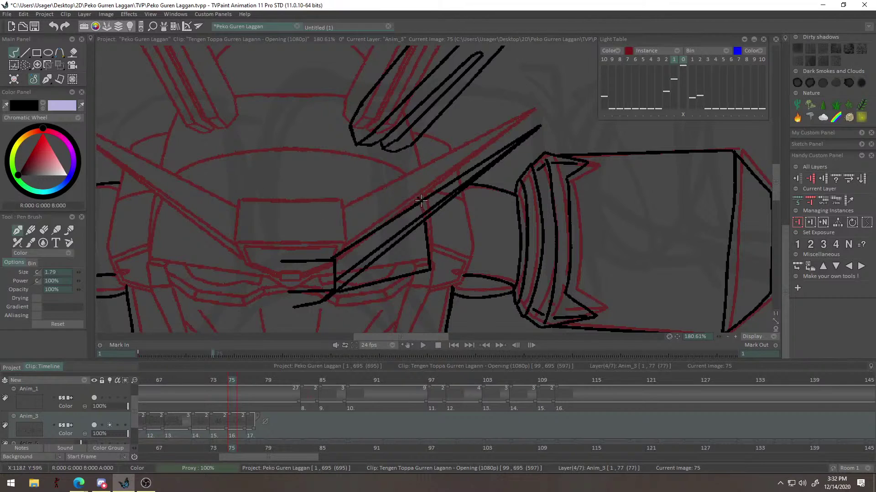
mouse_move(411, 196)
mouse_down()
mouse_move(330, 167)
mouse_move(274, 166)
mouse_up()
Ink the helmet's side edge from the right antenna's base down to where the forehead curve meets the crest fin.
mouse_move(460, 186)
mouse_down()
mouse_move(479, 199)
mouse_move(500, 189)
mouse_move(503, 150)
mouse_up()
scroll(503, 150, up, 3)
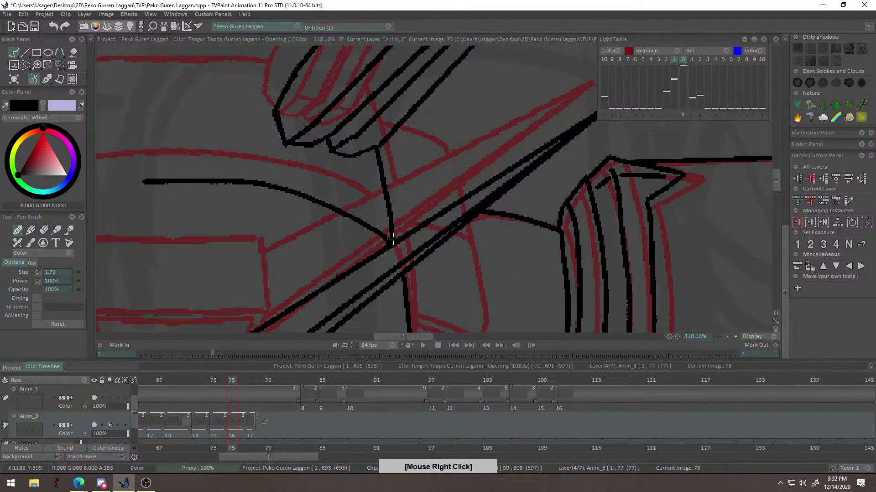
scroll(391, 237, down, 5)
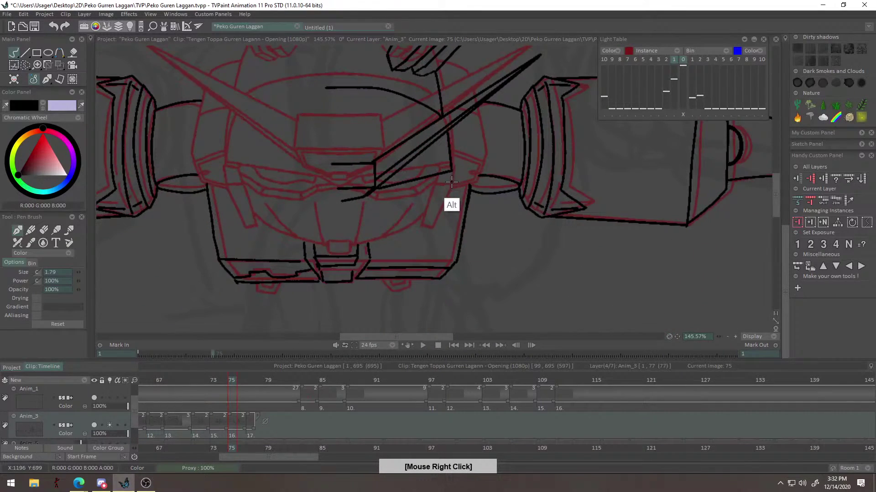
scroll(524, 162, up, 6)
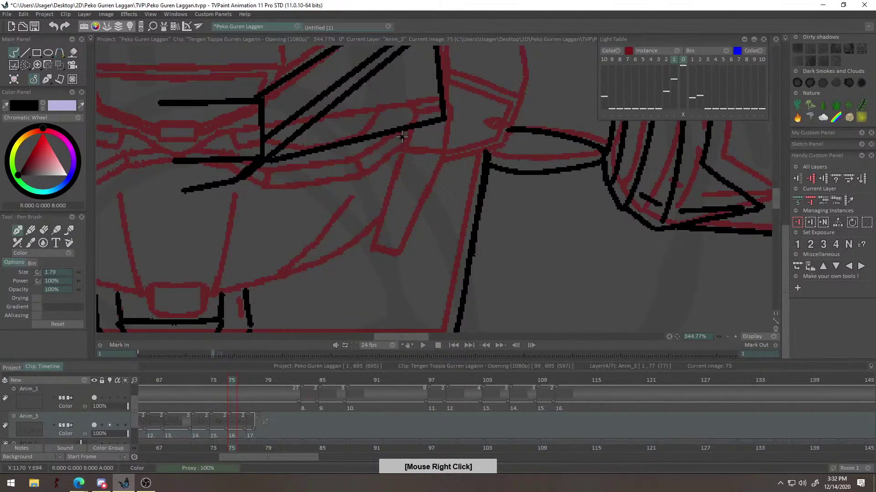
Draw the slanted cheek guard and the lower helmet edge beside it on the right half of the robot's head.
mouse_move(399, 135)
mouse_down()
mouse_move(392, 172)
mouse_move(428, 174)
mouse_up()
mouse_move(445, 120)
mouse_down()
mouse_move(421, 172)
mouse_move(358, 256)
mouse_move(393, 247)
mouse_move(429, 161)
mouse_move(380, 252)
mouse_move(437, 232)
mouse_up()
scroll(419, 178, up, 2)
scroll(420, 187, down, 2)
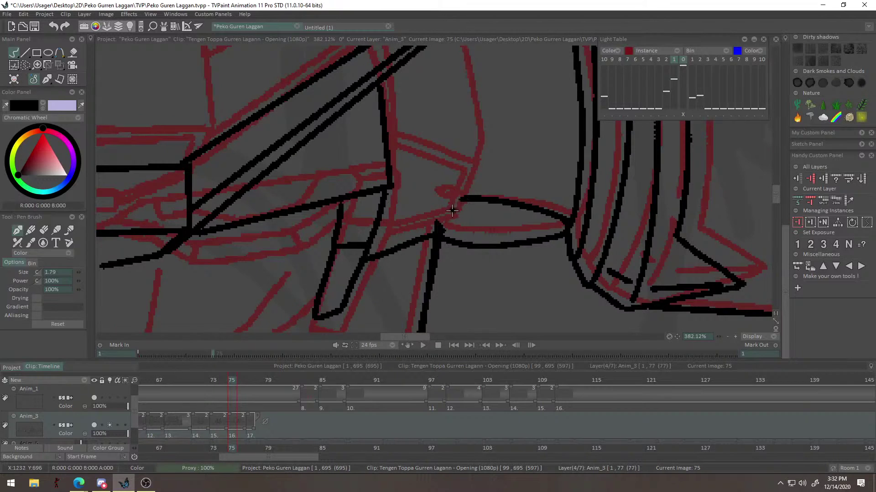
Draw the helmet's outer side edge on the right half, running from below the V-fin down to the cheek area.
key(e)
key(b)
mouse_move(459, 177)
mouse_down()
mouse_move(444, 225)
mouse_move(459, 177)
mouse_up()
key(ctrl+z)
mouse_move(467, 165)
mouse_down()
mouse_move(431, 237)
mouse_move(403, 258)
mouse_move(420, 229)
mouse_move(507, 195)
mouse_move(485, 186)
mouse_move(459, 212)
mouse_up()
drag(417, 173, 426, 257)
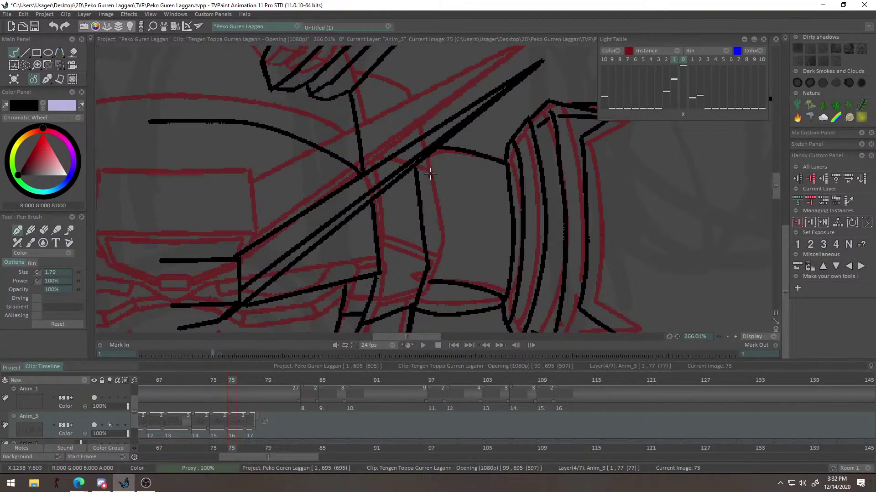
drag(426, 162, 423, 214)
key(ctrl+z)
drag(420, 251, 416, 222)
mouse_move(404, 189)
mouse_down()
mouse_move(420, 291)
mouse_move(419, 257)
mouse_up()
key(ctrl+z)
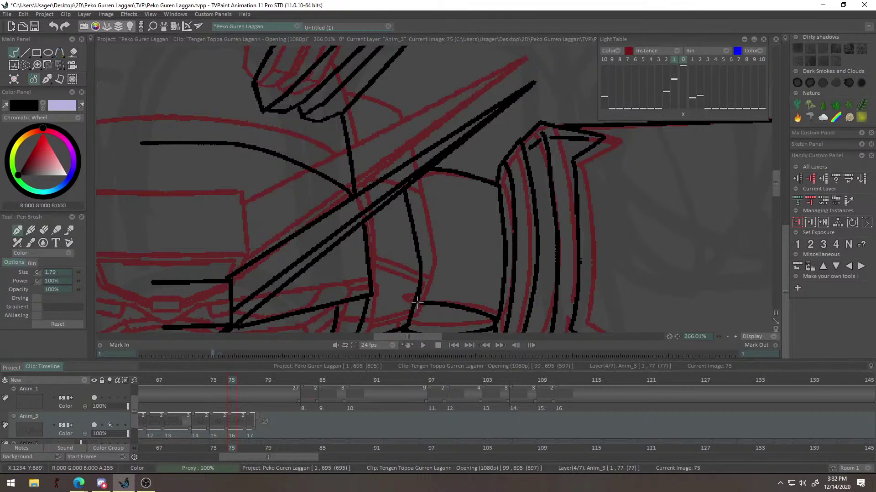
Draw the small helmet corner panel between the right antenna's base and the V-fin.
drag(427, 193, 413, 217)
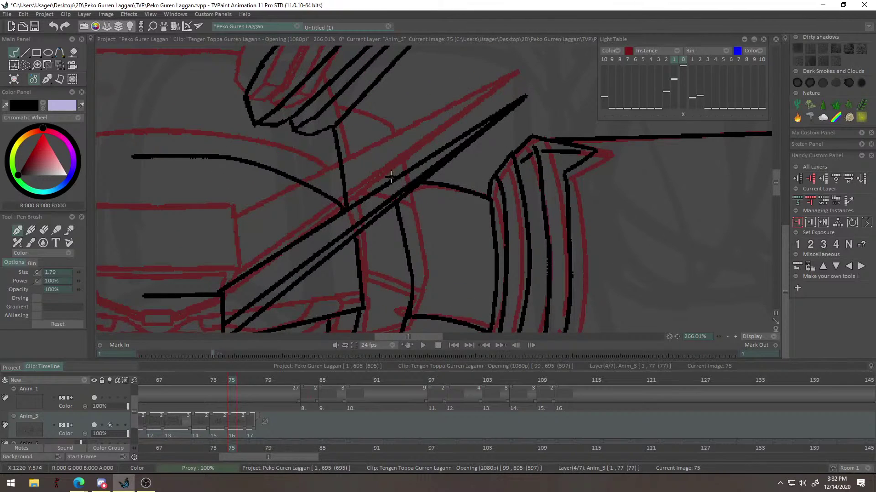
key(ctrl+z)
mouse_move(390, 181)
mouse_down()
mouse_move(379, 152)
mouse_move(312, 242)
mouse_move(348, 196)
mouse_move(340, 160)
mouse_move(391, 155)
mouse_move(439, 199)
mouse_move(476, 141)
mouse_move(470, 149)
mouse_move(519, 217)
mouse_move(537, 281)
mouse_move(526, 260)
mouse_move(587, 252)
mouse_move(515, 202)
mouse_move(417, 203)
mouse_up()
key(ctrl+z)
Draw the base line and curved top of the helmet dome next to the right antenna.
drag(520, 200, 431, 204)
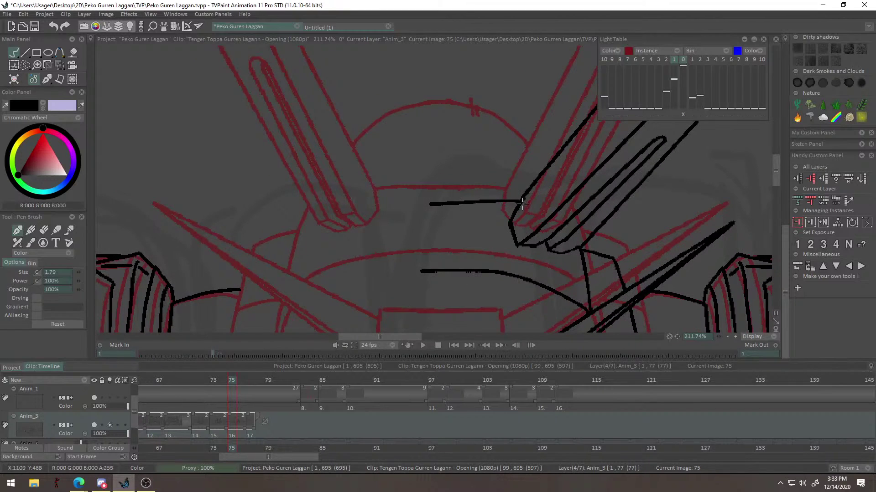
drag(389, 161, 380, 170)
mouse_move(535, 184)
mouse_down()
mouse_move(489, 139)
mouse_move(408, 133)
mouse_up()
key(ctrl+z)
mouse_move(534, 184)
mouse_down()
mouse_move(485, 145)
mouse_move(403, 140)
mouse_up()
Add short double tick marks across the helmet dome's curve.
mouse_move(466, 156)
mouse_down()
mouse_move(389, 263)
mouse_move(430, 284)
mouse_move(461, 139)
mouse_move(421, 160)
mouse_up()
drag(460, 98, 460, 109)
drag(467, 162, 454, 117)
drag(412, 188, 470, 153)
drag(409, 166, 474, 182)
Draw the narrow angular right eye beneath the V-fin.
scroll(470, 220, up, 3)
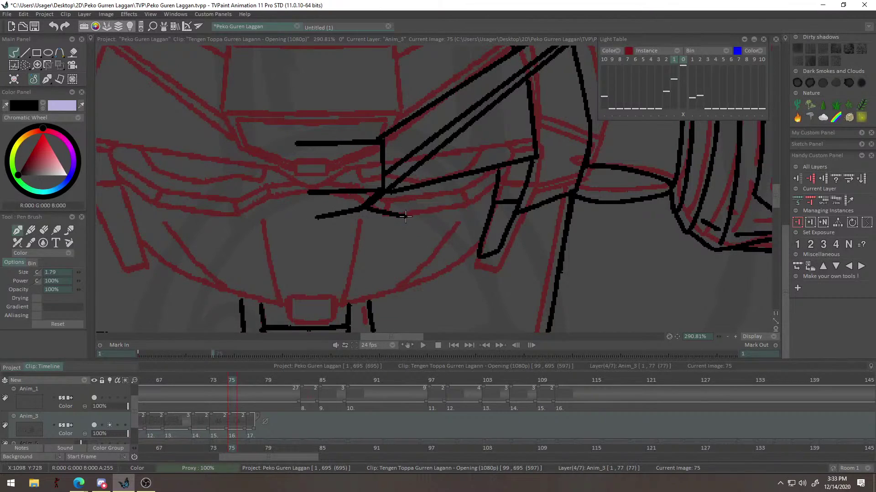
mouse_move(382, 195)
mouse_down()
mouse_move(458, 202)
mouse_move(450, 191)
mouse_move(475, 172)
mouse_move(494, 177)
mouse_move(462, 200)
mouse_up()
mouse_move(456, 231)
mouse_down()
mouse_move(476, 263)
mouse_move(487, 191)
mouse_move(431, 230)
mouse_up()
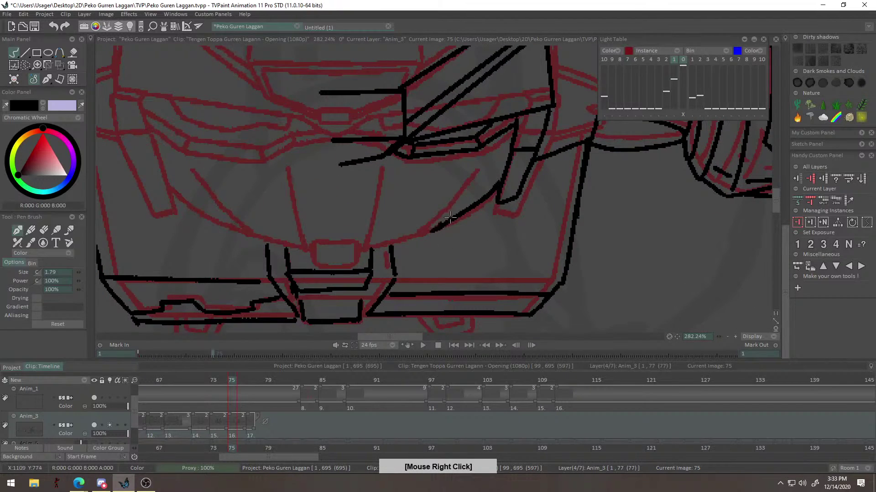
Draw the face mask's right lower curve and centre ridge line, with the small rectangular vent above the chin.
key(ctrl+z)
mouse_move(506, 165)
mouse_down()
mouse_move(448, 219)
mouse_move(417, 234)
mouse_up()
key(ctrl+z)
right_click(442, 219)
mouse_move(504, 178)
mouse_down()
mouse_move(458, 211)
mouse_move(364, 249)
mouse_up()
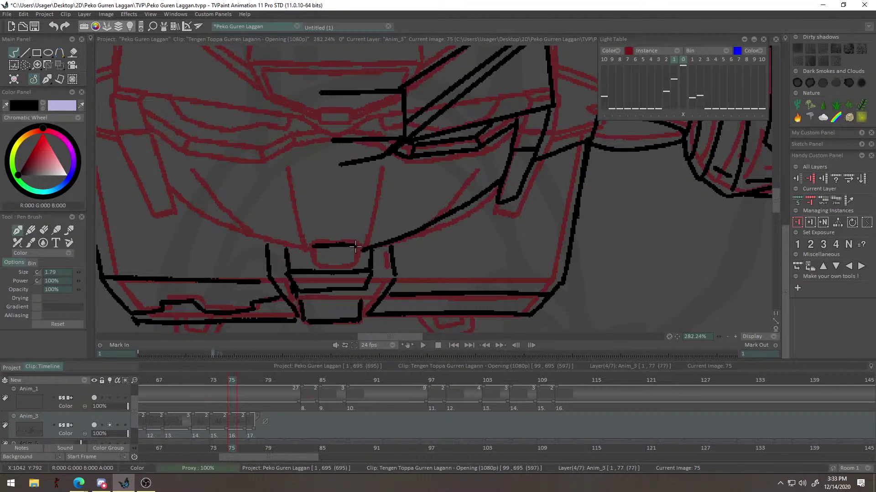
drag(382, 186, 363, 253)
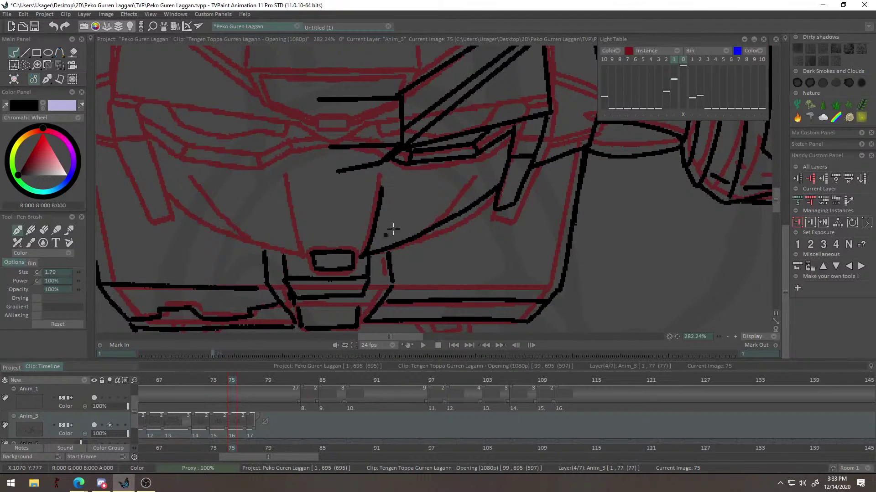
Draw the ear panel lines and the dark slot on the right side of the helmet, discarding the bad strokes.
alt+right_click(458, 209)
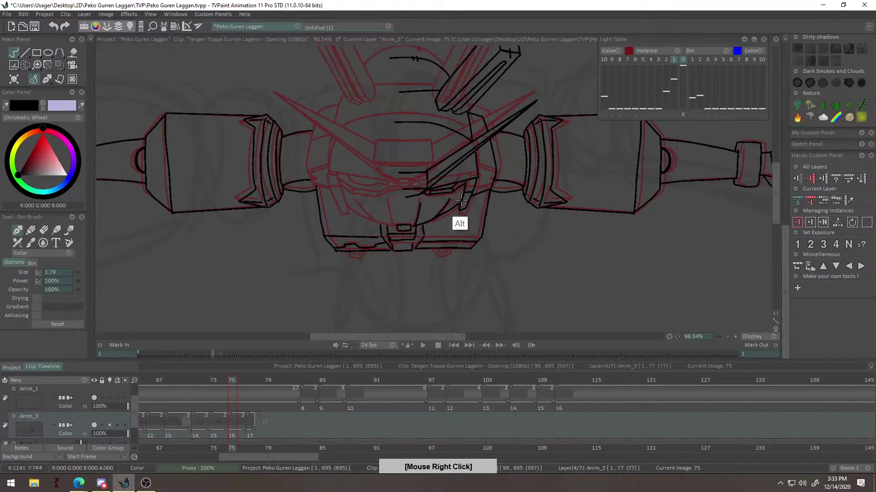
alt+right_click(453, 215)
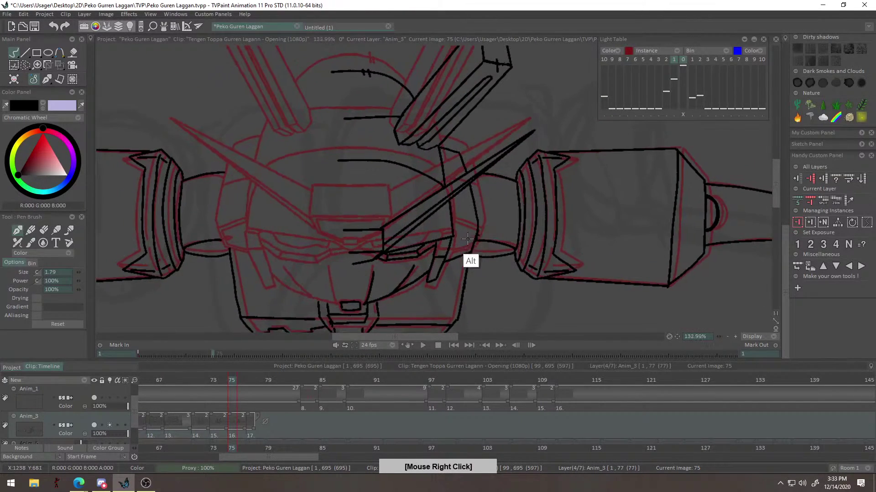
alt+right_click(533, 224)
drag(433, 192, 450, 187)
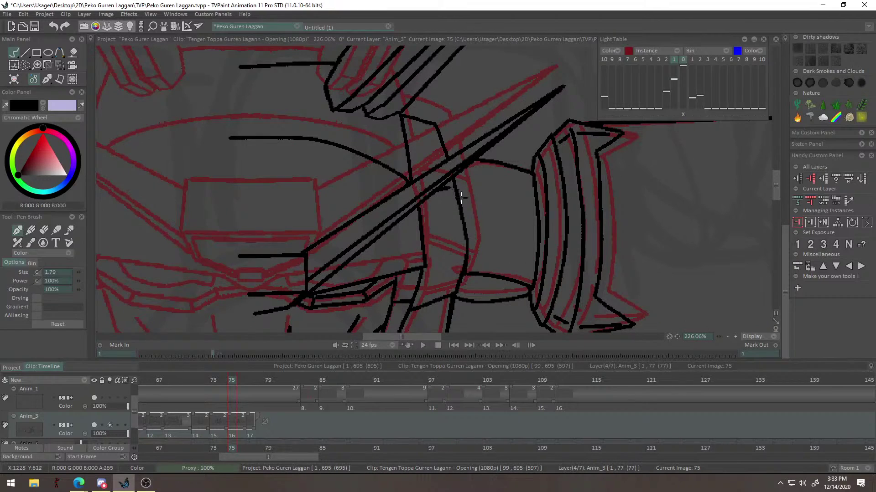
mouse_move(426, 262)
mouse_down()
mouse_move(463, 264)
mouse_move(434, 287)
mouse_move(456, 272)
mouse_up()
key(ctrl+z)
drag(425, 300, 410, 306)
mouse_move(445, 286)
alt+mouse_down()
mouse_move(540, 271)
mouse_move(458, 252)
mouse_move(384, 272)
alt+mouse_up()
key(ctrl+z)
mouse_move(491, 232)
alt+mouse_down()
mouse_move(504, 213)
mouse_move(488, 179)
alt+mouse_up()
mouse_move(449, 158)
mouse_down()
mouse_move(524, 172)
mouse_move(481, 158)
mouse_up()
key(ctrl+z)
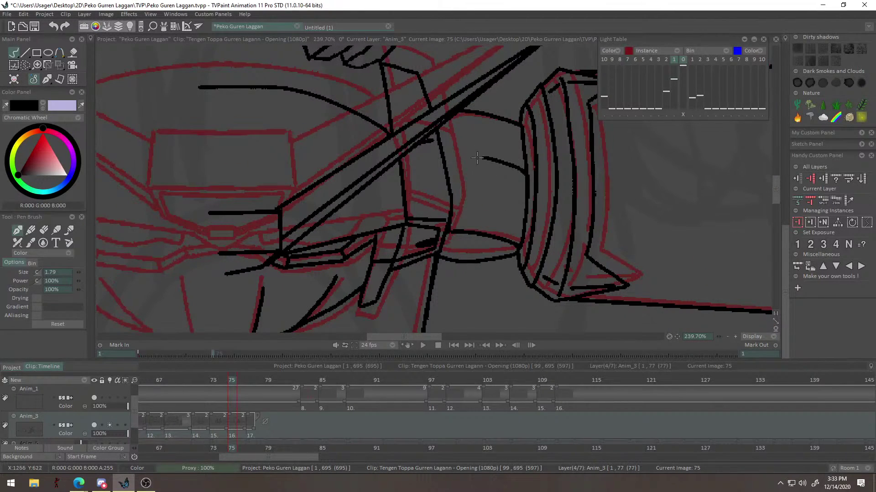
scroll(529, 198, down, 6)
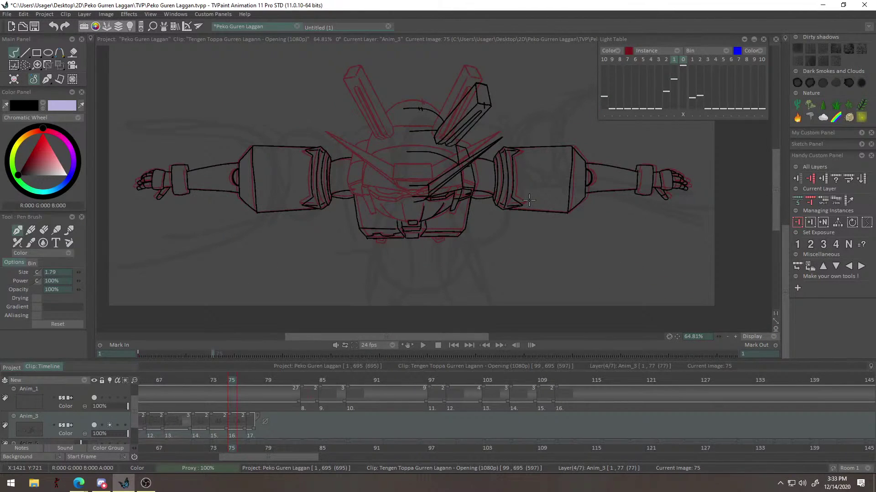
alt+drag(549, 235, 494, 215)
click(26, 65)
scroll(510, 151, up, 2)
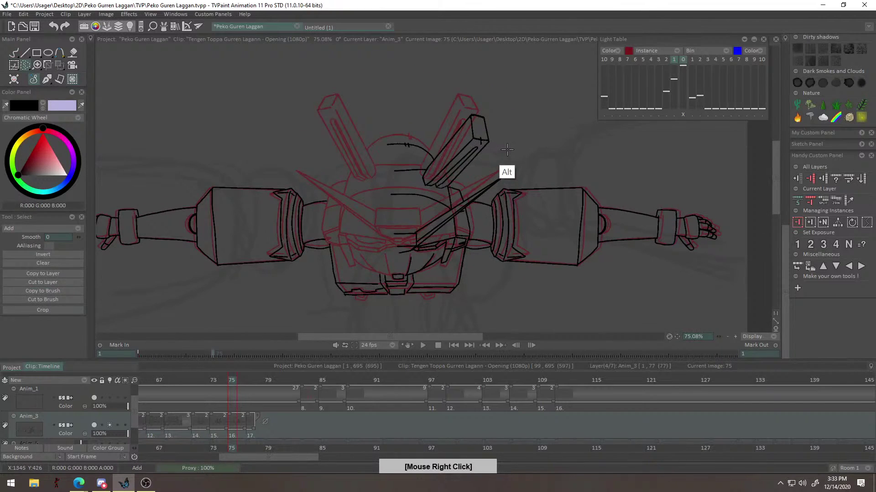
drag(377, 277, 377, 277)
alt+drag(406, 213, 429, 195)
Save the project and clear the current selection.
key(ctrl+s)
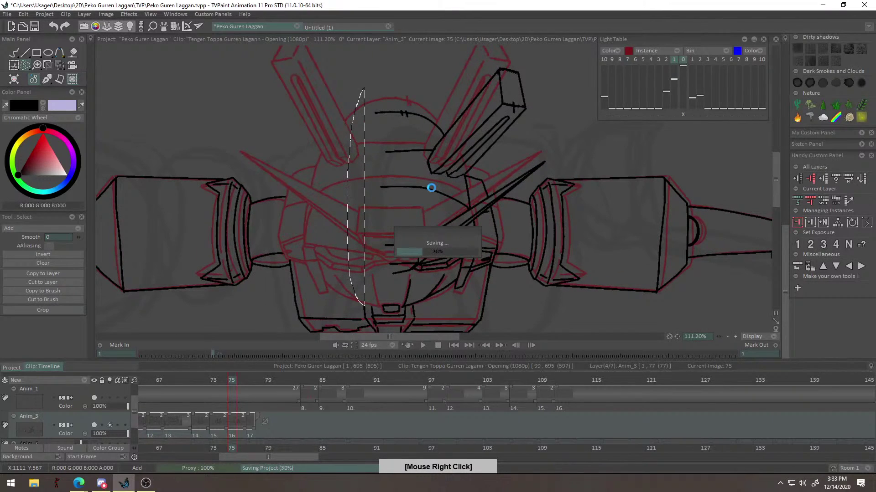
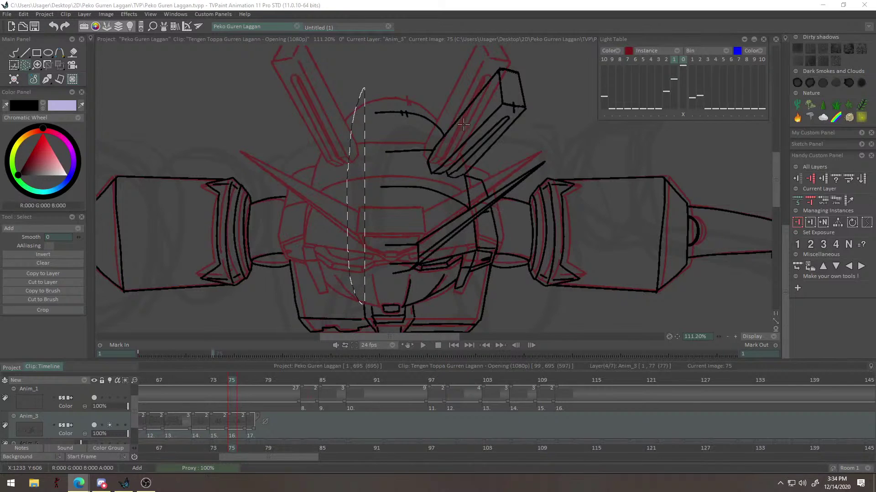
alt+right_click(442, 170)
key(ctrl+d)
right_click(505, 147)
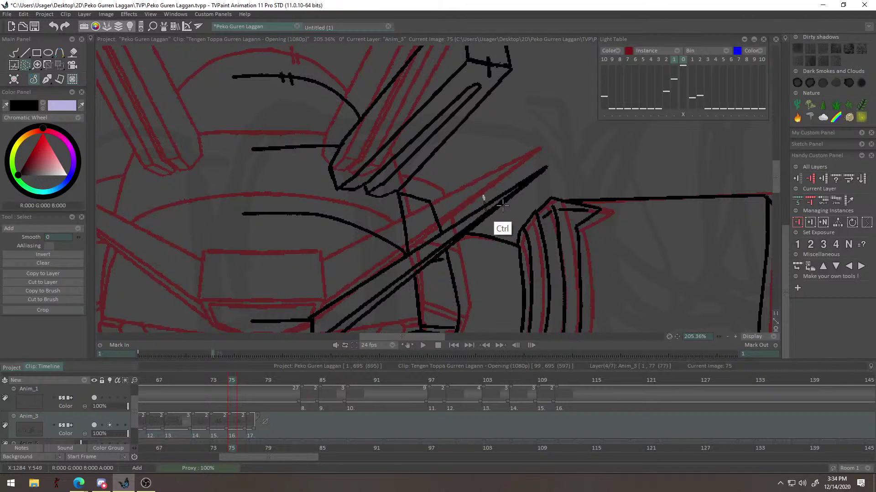
Add short double tick marks across the right V-fin and the right antenna's long edge with the pen brush.
key(b)
right_click(502, 193)
drag(492, 189, 495, 206)
drag(498, 184, 501, 200)
drag(497, 125, 505, 245)
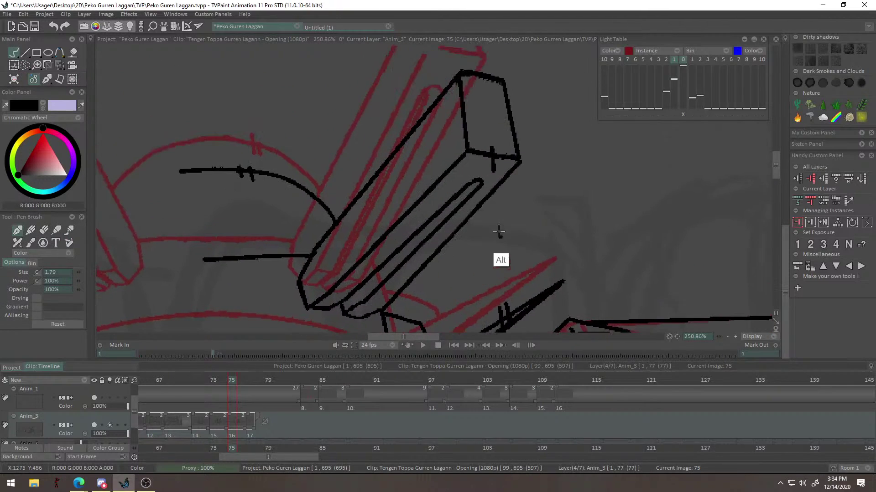
drag(421, 94, 426, 130)
right_click(426, 88)
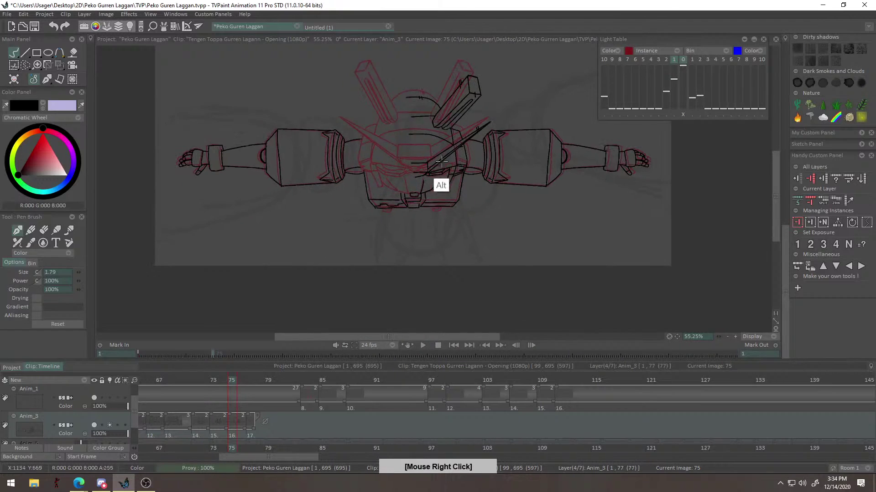
Select the finished right half of the head with a freehand outline, including the antenna and V-fin.
click(25, 67)
right_click(498, 229)
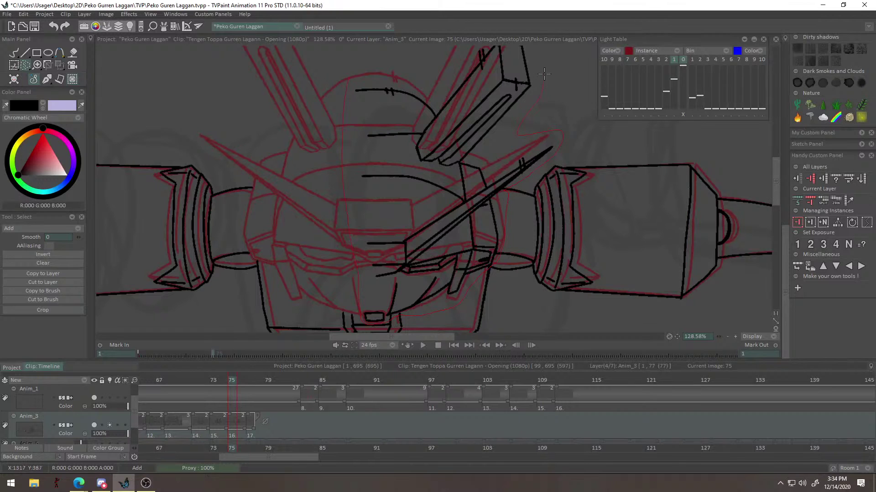
drag(362, 66, 515, 33)
mouse_move(525, 72)
alt+mouse_down()
mouse_move(512, 145)
mouse_move(520, 102)
alt+mouse_up()
alt+right_click(497, 134)
alt+drag(446, 180, 450, 167)
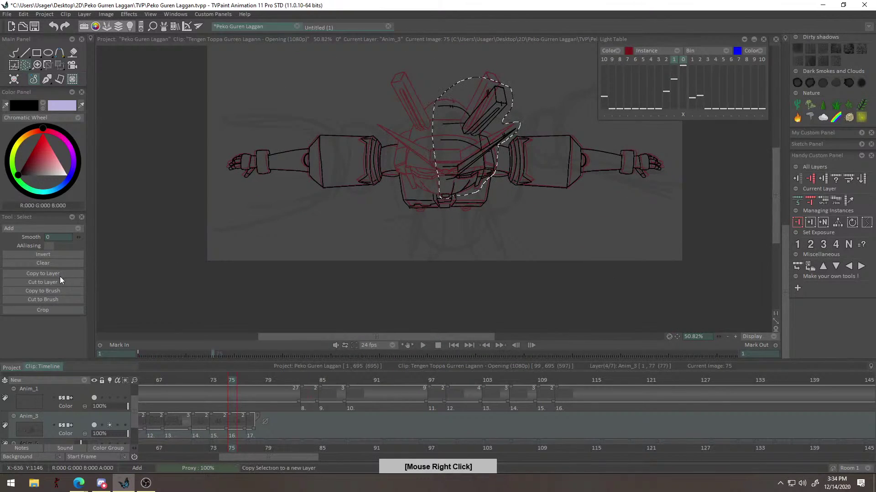
Copy the selected half of the head to a custom brush and flip that brush horizontally.
click(62, 291)
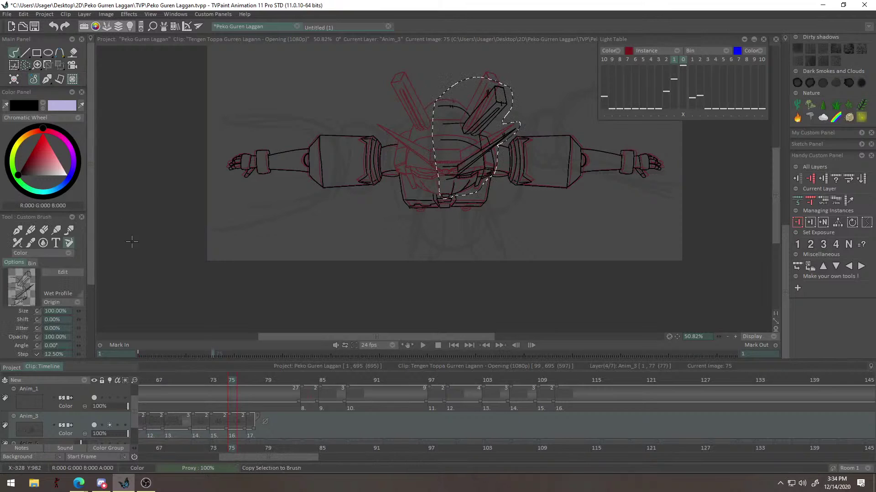
click(396, 204)
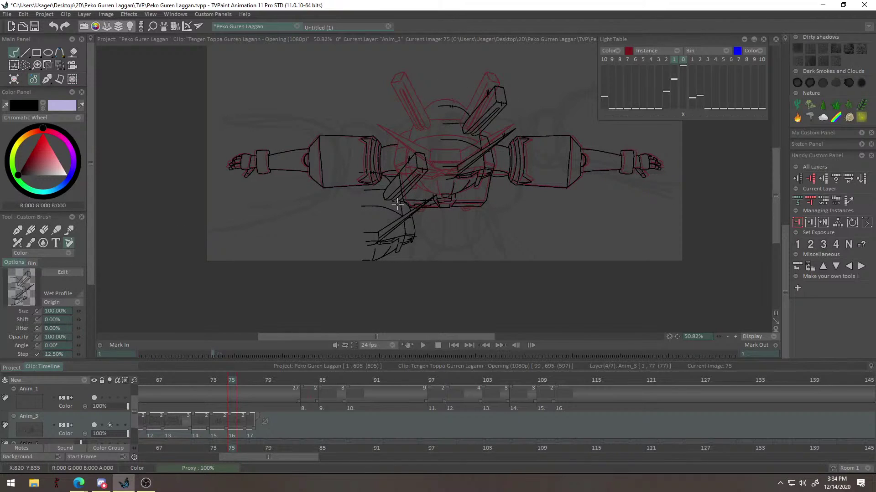
click(70, 274)
click(652, 167)
Stamp the mirrored half onto the left side of the head, aligned with the right half at the centre.
key(alt)
mouse_move(456, 126)
mouse_down()
mouse_move(345, 123)
mouse_move(455, 119)
mouse_move(304, 195)
mouse_up()
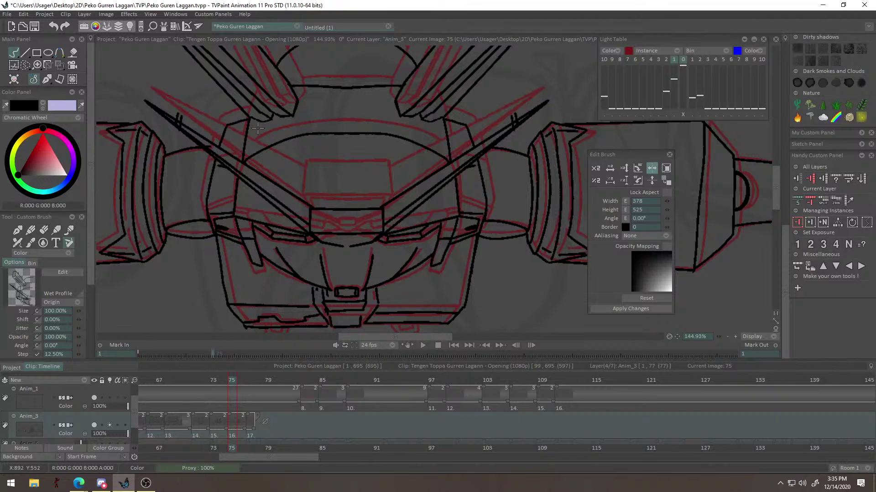
click(260, 133)
Clean up the mirrored linework around the chin guard and the left ear.
alt+drag(337, 274, 301, 368)
key(b)
mouse_move(404, 247)
alt+mouse_down()
mouse_move(369, 258)
mouse_move(408, 239)
alt+mouse_up()
scroll(407, 238, up, 6)
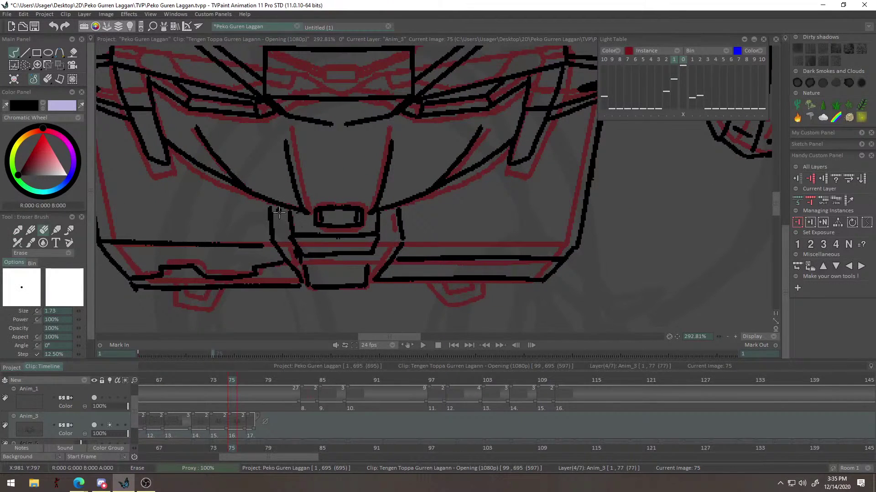
alt+drag(262, 147, 432, 289)
alt+drag(289, 208, 317, 263)
mouse_move(274, 238)
alt+mouse_down()
mouse_move(268, 230)
mouse_move(257, 260)
alt+mouse_up()
scroll(268, 230, up, 3)
key(b)
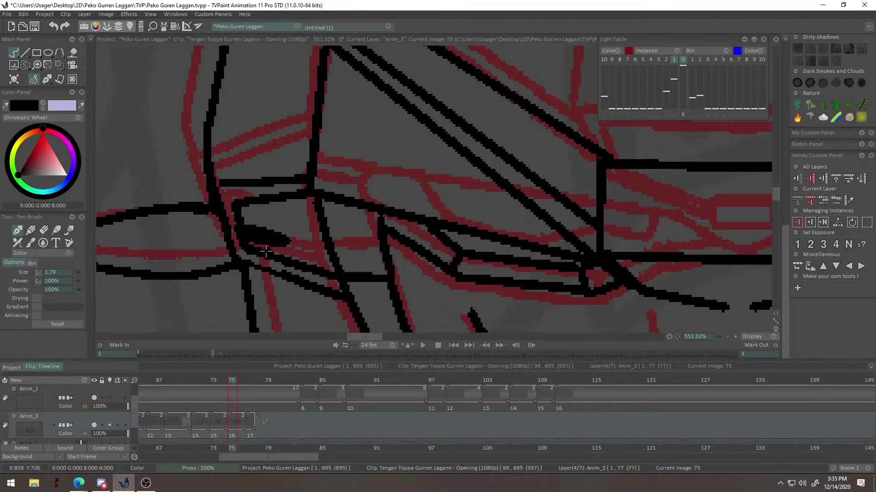
Erase overlapping lines around the left V-fin and the adjoining helmet edge.
drag(236, 113, 267, 324)
right_click(279, 189)
drag(287, 198, 281, 162)
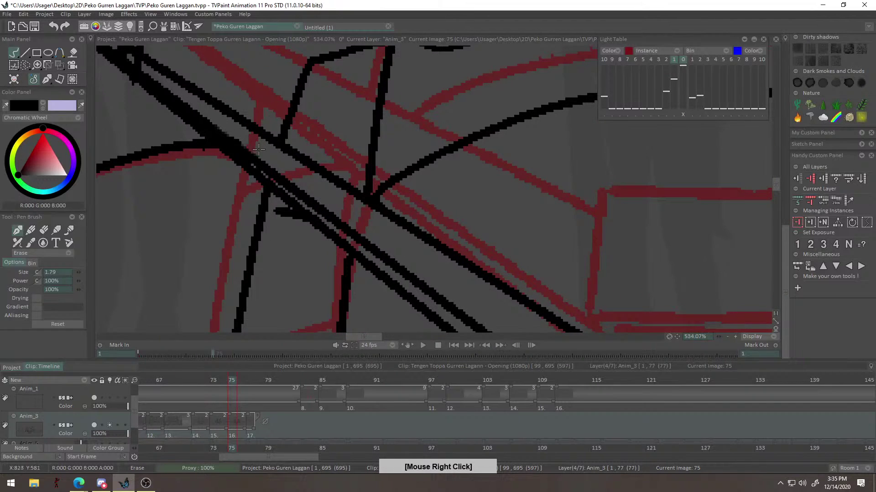
drag(297, 206, 270, 344)
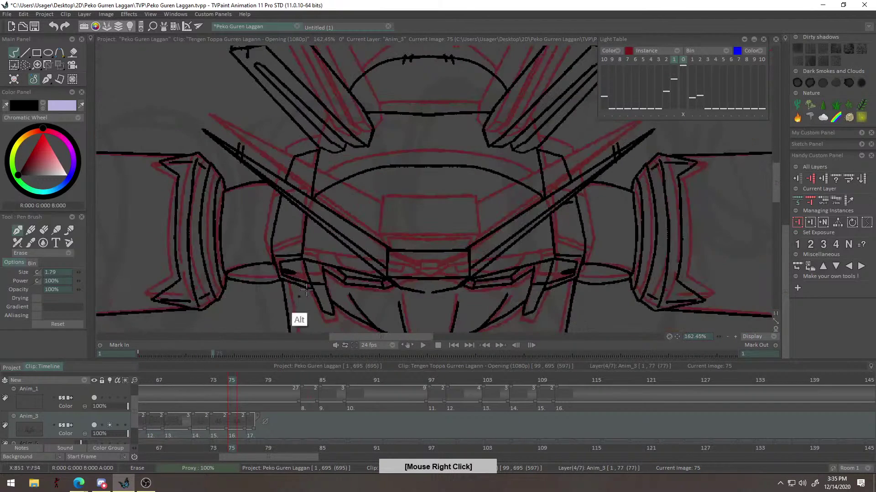
drag(535, 225, 523, 343)
drag(597, 308, 549, 290)
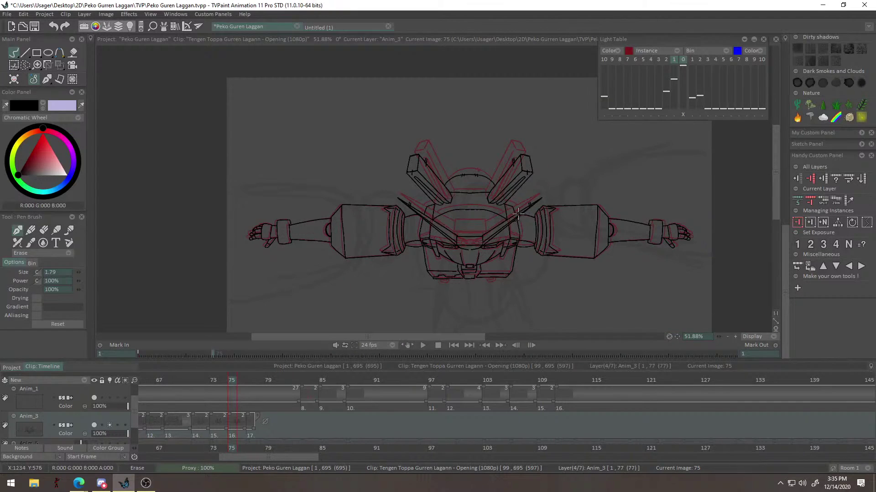
Tidy the helmet dome's base line where the two mirrored halves meet between the antennas.
scroll(519, 221, up, 8)
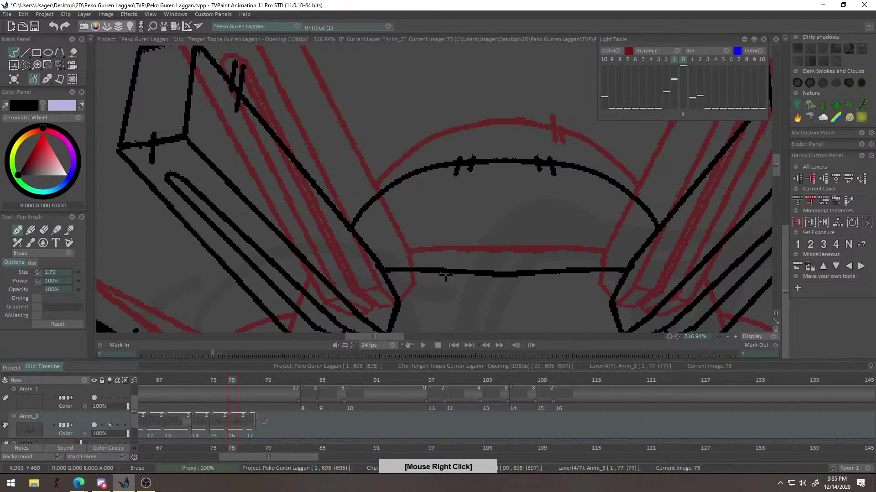
drag(567, 271, 540, 272)
drag(465, 270, 607, 270)
mouse_move(559, 309)
mouse_down()
mouse_move(549, 196)
mouse_move(553, 291)
mouse_move(583, 269)
mouse_move(564, 310)
mouse_up()
scroll(598, 255, up, 3)
Draw a small square at the centre of the face mask's upper edge, joining the two curves below the forehead box.
drag(452, 219, 491, 210)
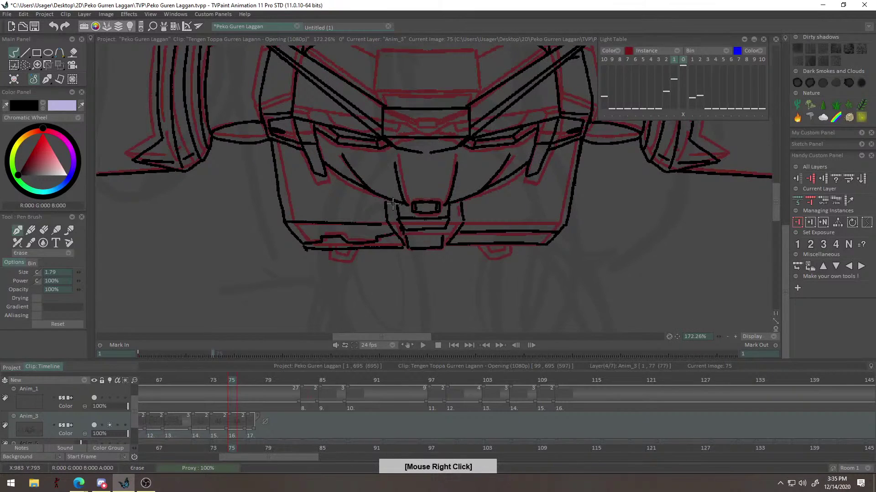
drag(434, 232, 354, 342)
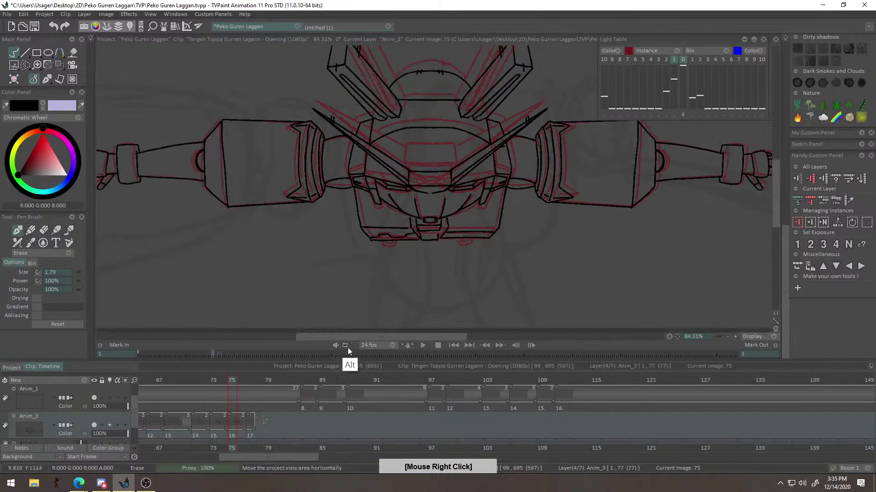
mouse_move(234, 380)
mouse_down()
mouse_move(168, 381)
mouse_move(231, 388)
mouse_up()
right_click(416, 212)
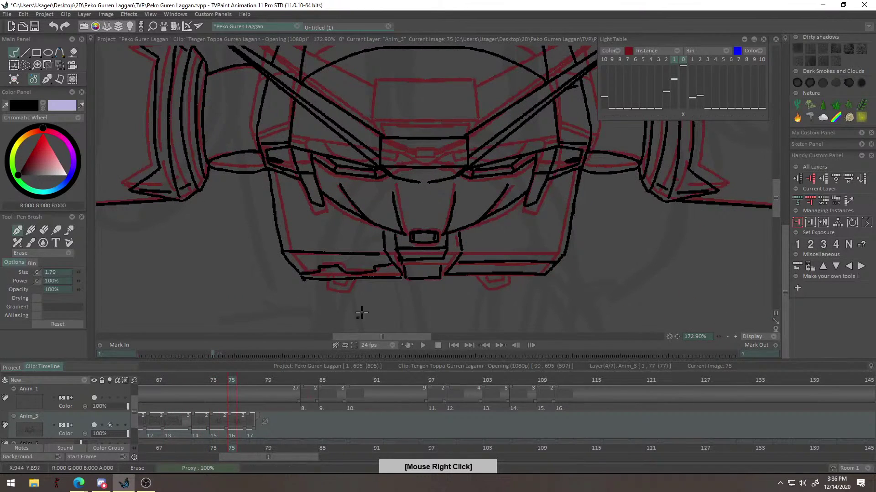
drag(503, 207, 517, 207)
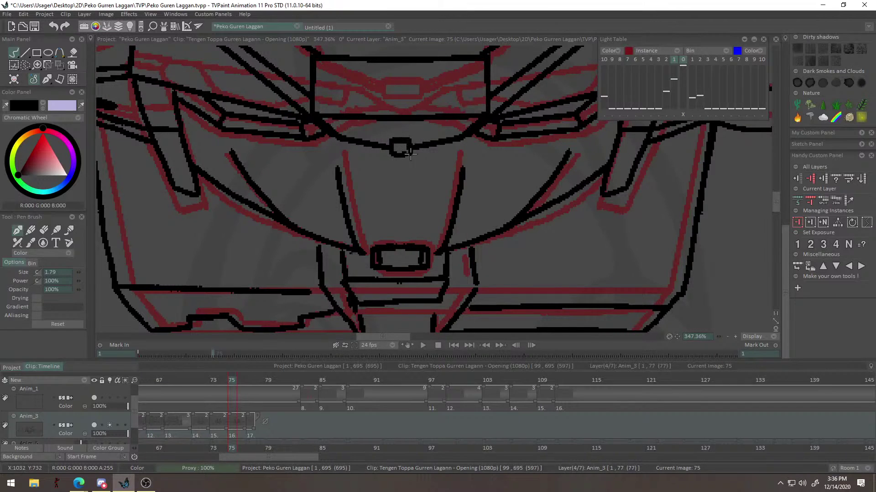
Reinforce the lower edge of the forehead box on frame 75.
drag(401, 134, 395, 172)
drag(328, 159, 436, 161)
key(ctrl+z)
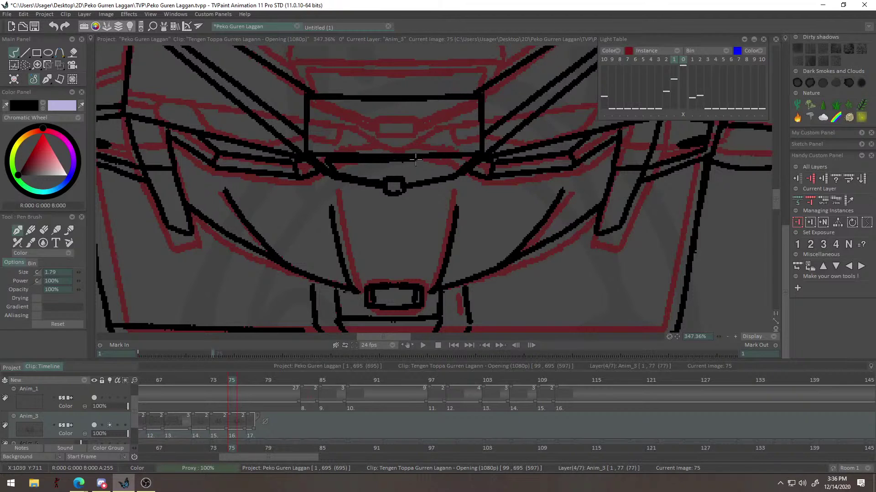
drag(501, 137, 402, 269)
drag(469, 233, 429, 292)
Play back the animation to check its motion and go to the head drawing on frame 77.
click(423, 345)
drag(276, 380, 159, 387)
click(423, 345)
click(423, 346)
mouse_move(266, 381)
mouse_down()
mouse_move(236, 388)
mouse_move(249, 383)
mouse_up()
drag(374, 315, 431, 275)
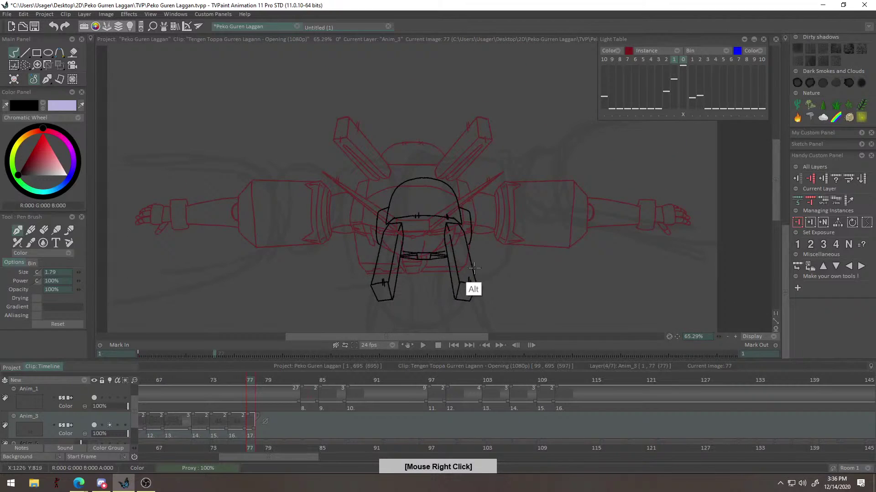
right_click(518, 254)
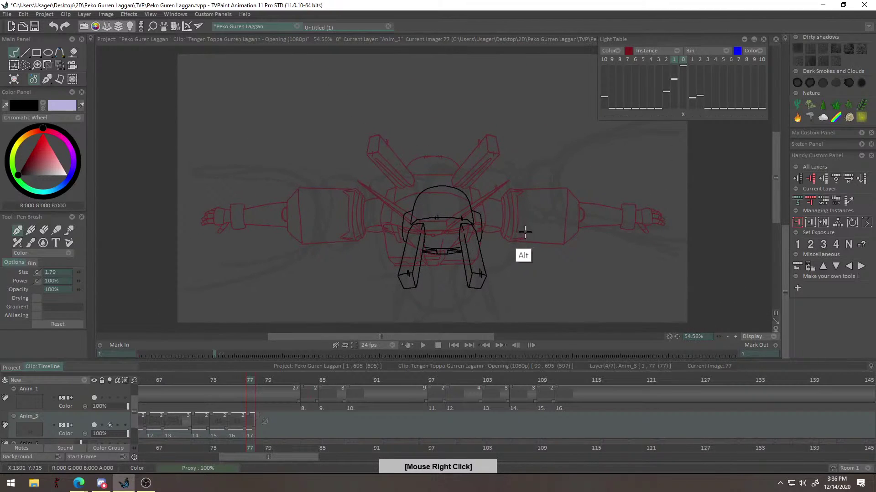
click(677, 115)
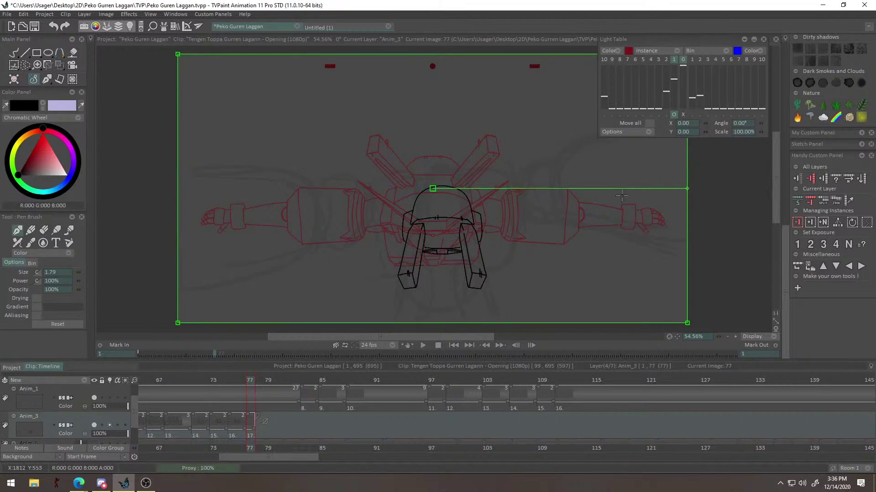
right_click(514, 269)
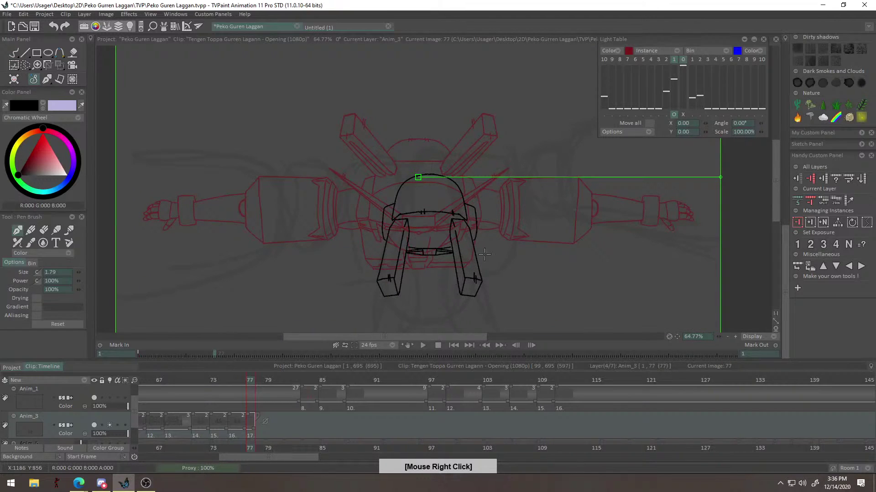
click(674, 114)
right_click(547, 250)
Compare frames 76 and 77, and shift the frame 77 head drawing to centre it on the previous pose's body.
click(243, 381)
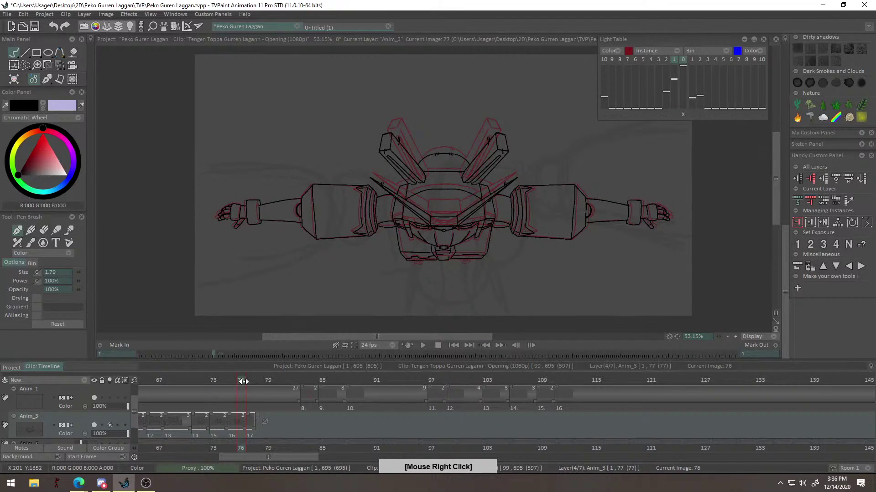
click(250, 381)
key(ctrl+t)
drag(468, 261, 465, 259)
key(Return)
Add a tick mark on the helmet dome and a short vertical line along the right antenna's outer edge.
right_click(449, 192)
mouse_move(476, 177)
mouse_down()
mouse_move(482, 196)
mouse_move(500, 168)
mouse_up()
alt+right_click(479, 200)
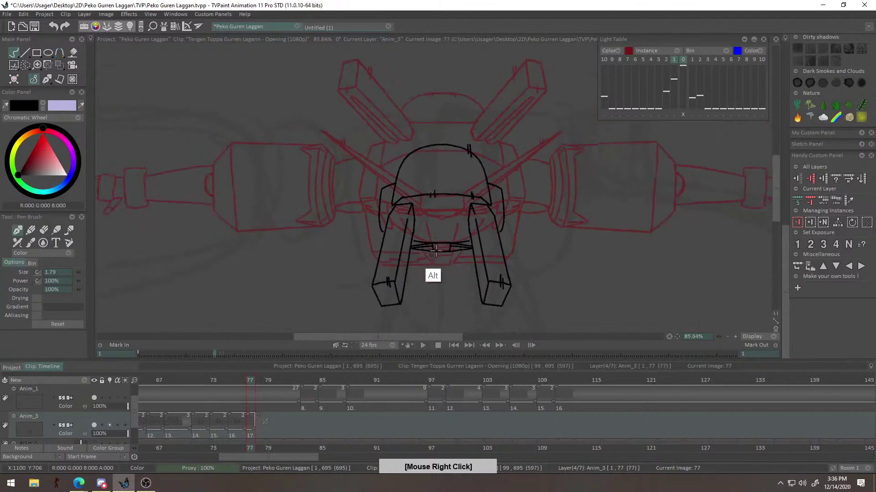
drag(514, 250, 516, 287)
alt+drag(425, 253, 429, 218)
drag(342, 218, 341, 247)
key(ctrl+z)
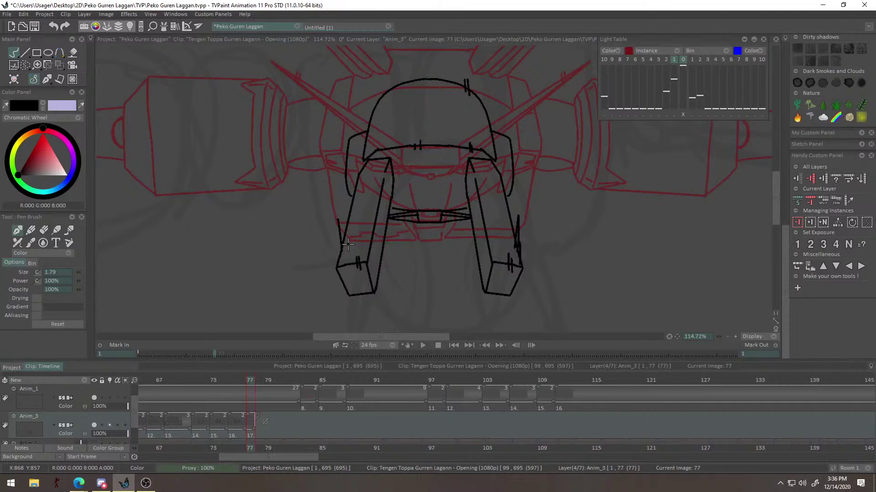
drag(382, 188, 376, 223)
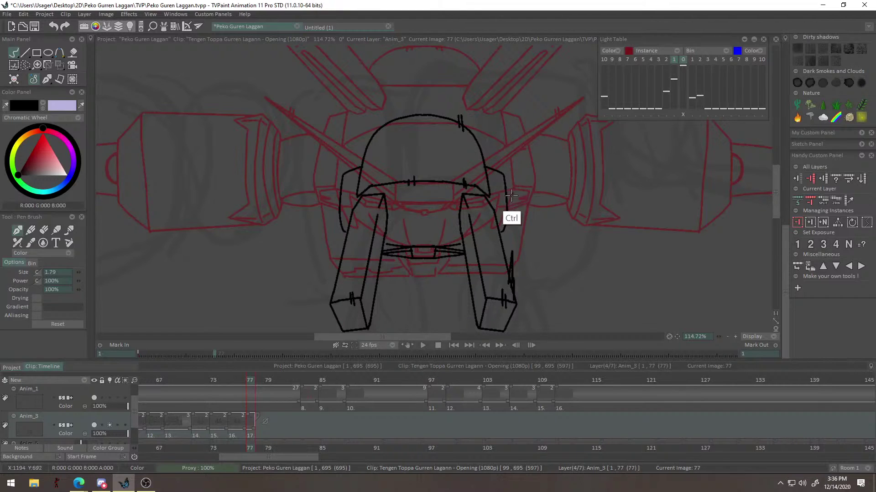
mouse_move(513, 239)
mouse_down()
mouse_move(507, 209)
mouse_move(501, 253)
mouse_up()
key(ctrl+z)
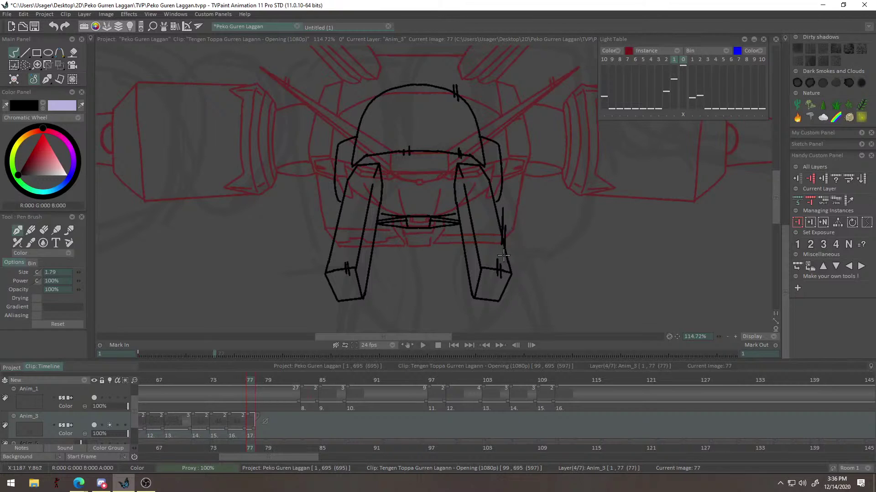
drag(499, 199, 492, 184)
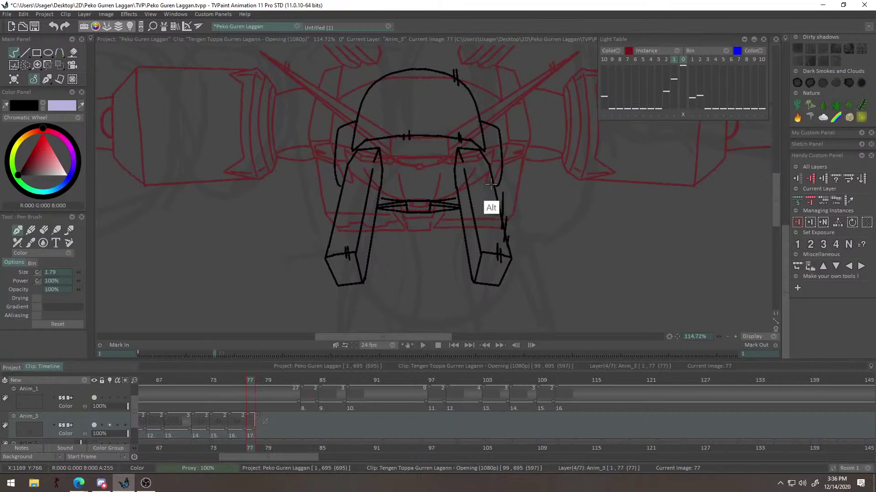
Draw short vertical strokes along the inner side of the left antenna.
right_click(341, 208)
drag(363, 181, 363, 205)
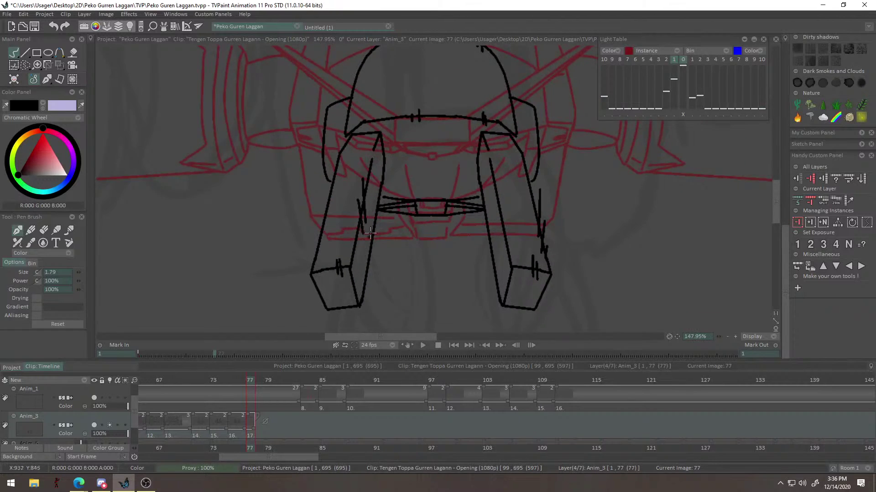
right_click(384, 196)
drag(436, 152, 437, 176)
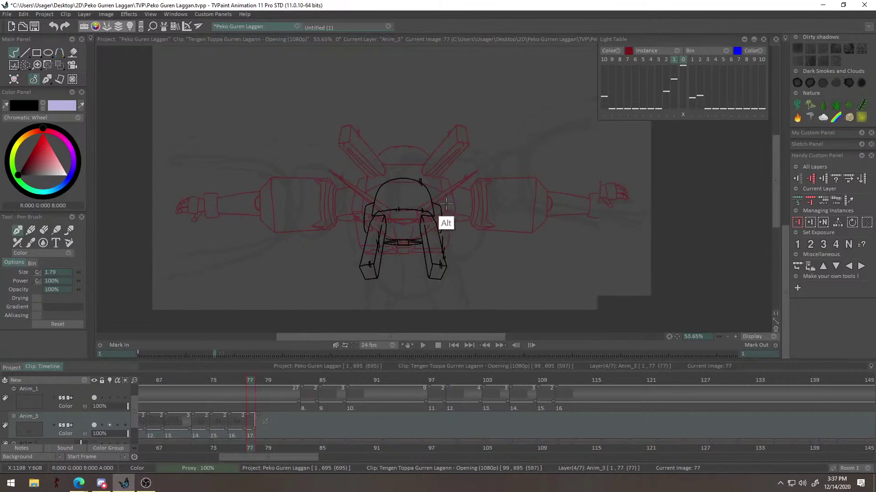
Draw the curved panel outline just above the narrow bar between the two antennas.
scroll(481, 246, up, 4)
drag(501, 240, 569, 191)
drag(486, 169, 389, 274)
drag(453, 181, 431, 221)
mouse_move(314, 259)
mouse_down()
mouse_move(402, 263)
mouse_move(327, 255)
mouse_move(352, 253)
mouse_move(343, 259)
mouse_up()
key(ctrl+z)
key(ctrl+z)
key(ctrl+z)
drag(440, 233, 576, 225)
key(ctrl+z)
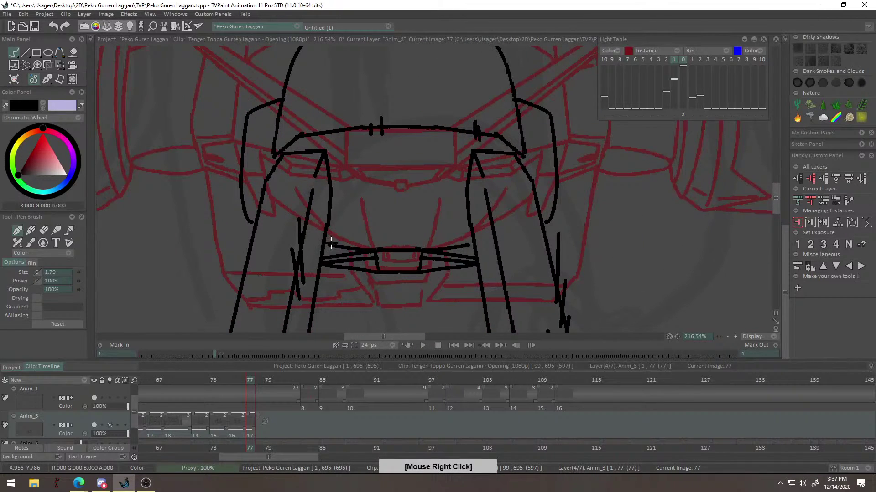
mouse_move(353, 226)
mouse_down()
mouse_move(328, 242)
mouse_move(343, 233)
mouse_move(440, 224)
mouse_up()
key(ctrl+z)
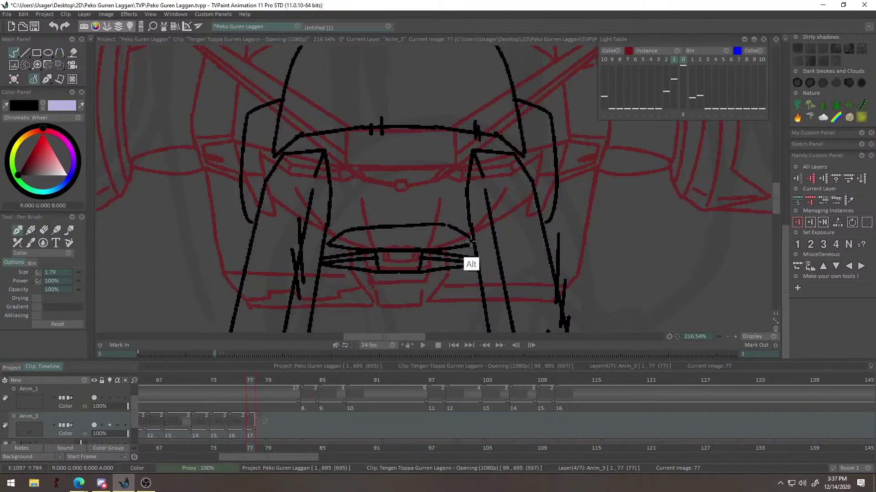
Extend the exposure of the Anim_3 drawing at frame 77 to two frames.
scroll(471, 242, down, 6)
mouse_move(249, 384)
mouse_down()
mouse_move(238, 381)
mouse_move(250, 383)
mouse_up()
drag(253, 428, 261, 428)
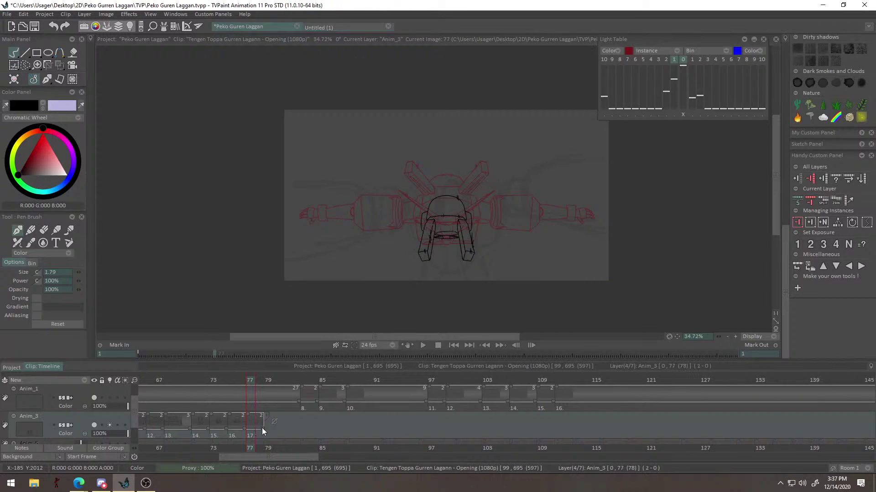
Draw a narrow tapered block rising behind the top of the helmet dome.
scroll(514, 224, up, 4)
mouse_move(490, 203)
mouse_down()
mouse_move(543, 193)
mouse_move(540, 209)
mouse_up()
scroll(439, 159, up, 2)
drag(374, 177, 377, 151)
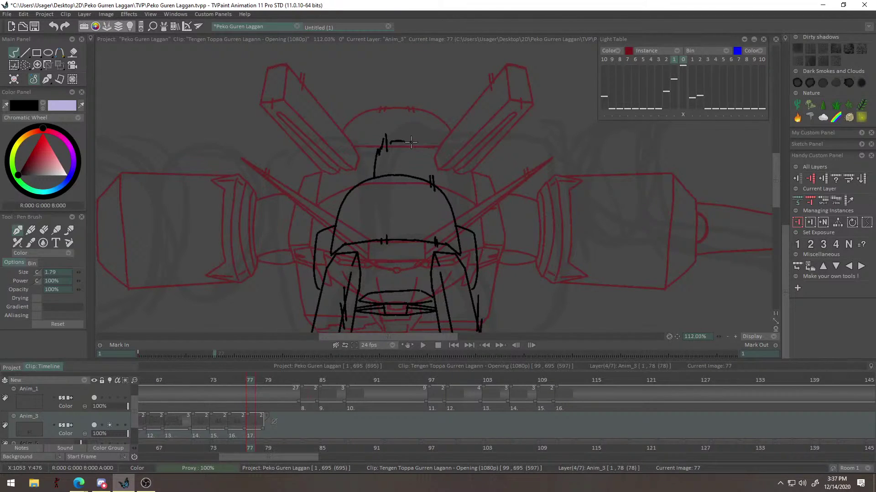
alt+right_click(419, 165)
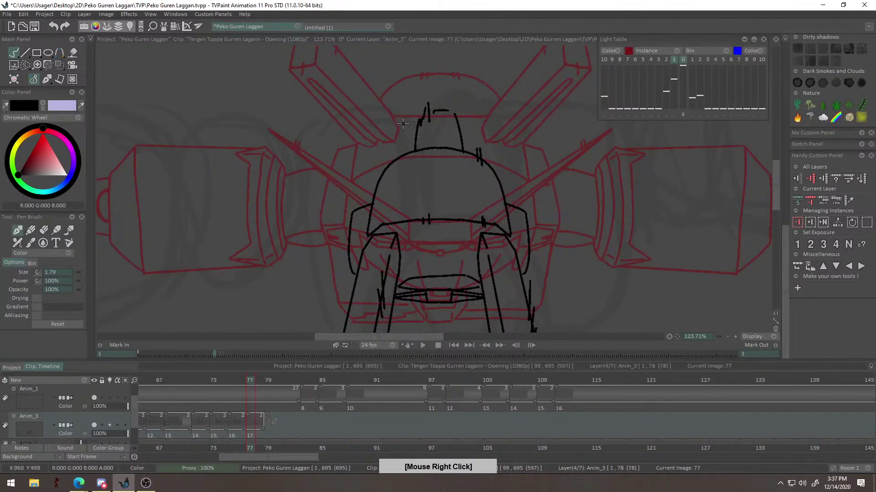
Draw the torso's upper left edge beside the tapered block and erase the misplaced start of its side line.
mouse_move(407, 150)
mouse_down()
mouse_move(406, 130)
mouse_move(338, 127)
mouse_up()
key(ctrl+z)
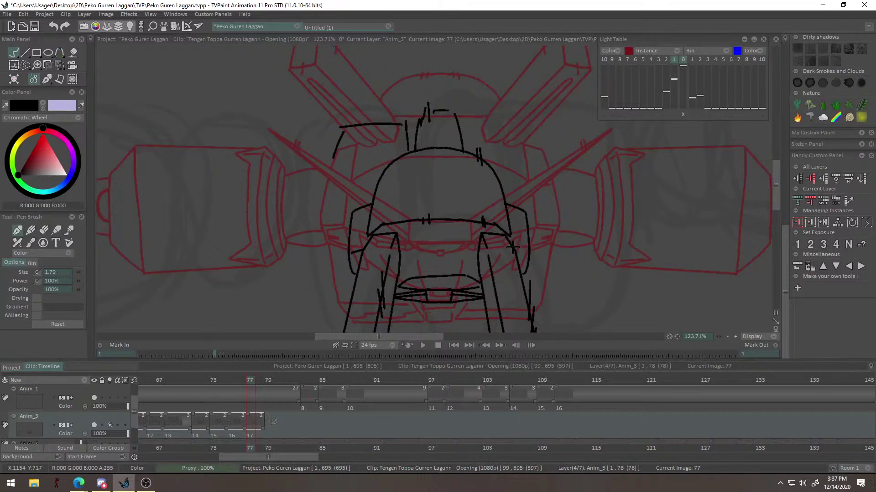
drag(401, 218, 403, 208)
key(e)
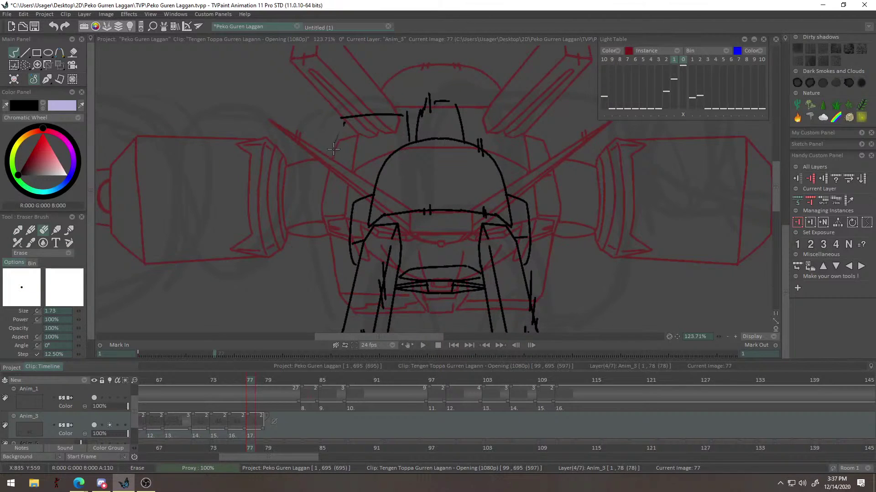
key(e)
Draw the torso's left side down past the ear and angle its lower corner in towards the left antenna.
drag(331, 153, 322, 213)
key(ctrl+z)
key(ctrl+z)
mouse_move(341, 121)
mouse_down()
mouse_move(314, 245)
mouse_move(344, 260)
mouse_move(333, 245)
mouse_up()
key(ctrl+z)
mouse_move(314, 215)
mouse_down()
mouse_move(314, 237)
mouse_move(351, 252)
mouse_up()
Draw the torso's right side and lower corner to match the left half.
drag(541, 182, 478, 214)
mouse_move(406, 120)
mouse_down()
mouse_move(439, 121)
mouse_move(495, 230)
mouse_move(509, 225)
mouse_move(511, 212)
mouse_move(493, 212)
mouse_up()
key(ctrl+z)
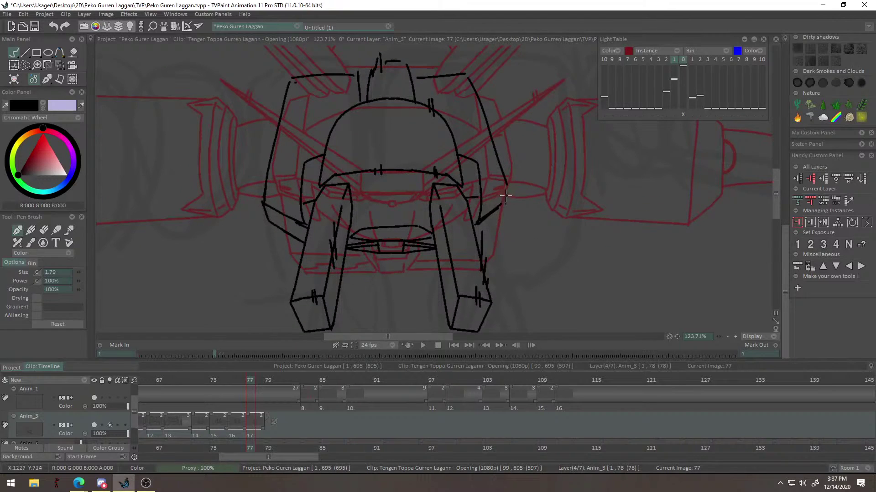
key(ctrl+z)
mouse_move(510, 196)
mouse_down()
mouse_move(503, 223)
mouse_move(439, 269)
mouse_move(469, 258)
mouse_up()
drag(392, 193, 495, 212)
scroll(495, 212, up, 3)
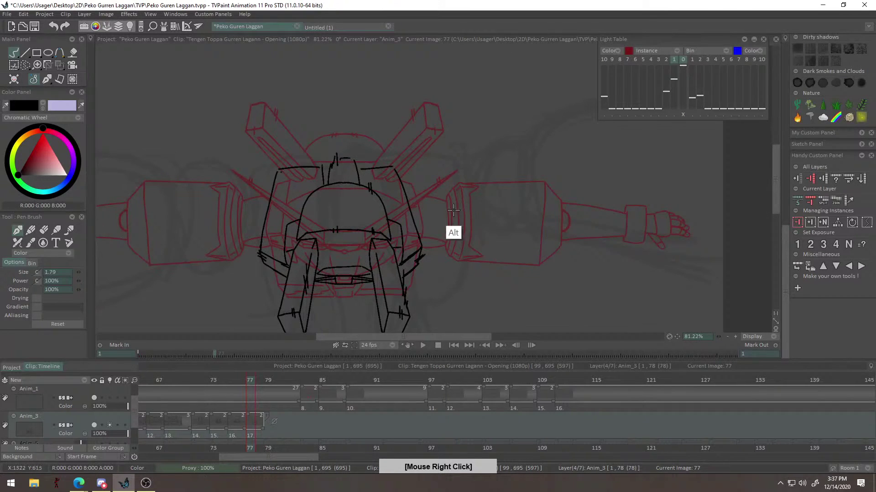
Draw the right shoulder joint's upper curve and the inner edge of the shoulder armour.
key(ctrl+z)
mouse_move(392, 196)
mouse_down()
mouse_move(434, 196)
mouse_move(432, 255)
mouse_up()
key(ctrl+z)
drag(428, 186, 426, 241)
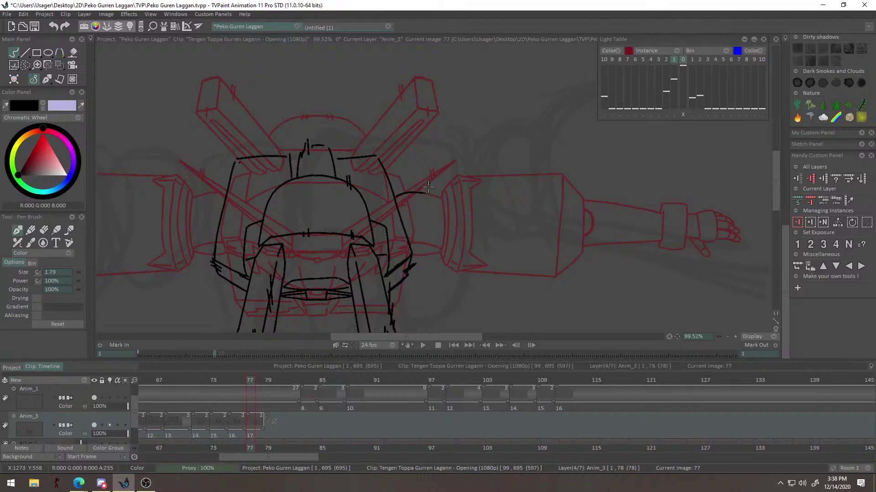
Try to draw the upper and lower edges of the right shoulder armour freehand.
mouse_move(465, 179)
mouse_down()
mouse_move(448, 202)
mouse_move(517, 176)
mouse_up()
key(ctrl+z)
drag(417, 204, 523, 176)
right_click(416, 283)
drag(415, 281, 487, 285)
right_click(449, 221)
drag(411, 206, 491, 184)
key(ctrl+z)
key(ctrl+z)
drag(413, 281, 519, 290)
right_click(419, 225)
drag(412, 205, 446, 193)
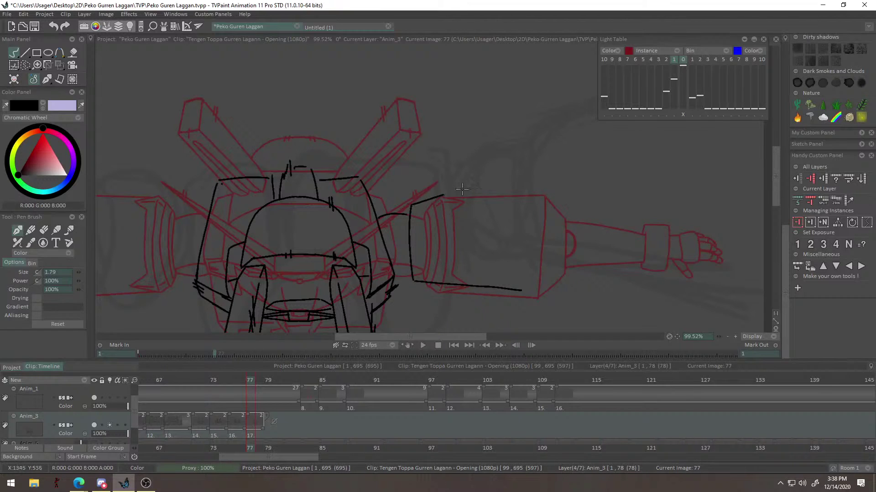
right_click(546, 210)
mouse_move(505, 229)
mouse_down()
mouse_move(542, 220)
mouse_move(533, 224)
mouse_up()
drag(471, 222, 340, 189)
key(ctrl+z)
key(ctrl+z)
Draw the right shoulder armour's upper and lower edges as straight lines flaring outward from the torso.
click(26, 53)
drag(360, 285, 364, 276)
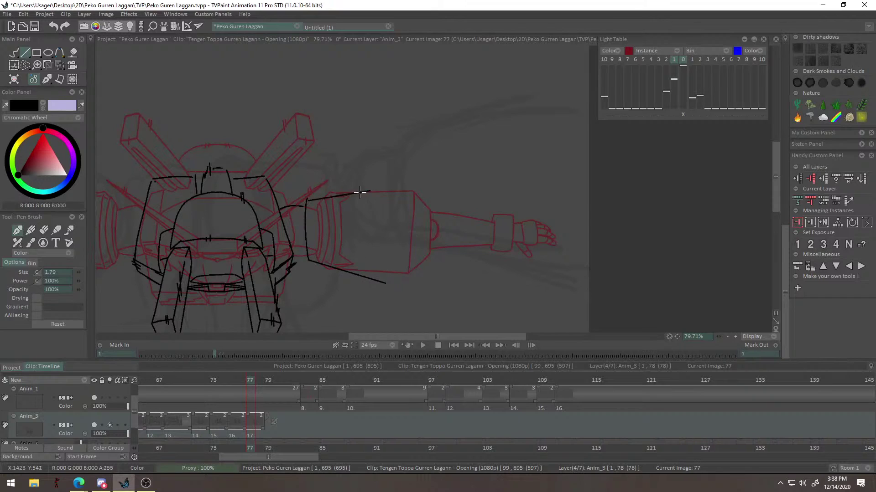
drag(381, 188, 381, 180)
key(ctrl+z)
key(ctrl+z)
drag(306, 199, 347, 191)
drag(402, 196, 338, 240)
drag(377, 209, 434, 190)
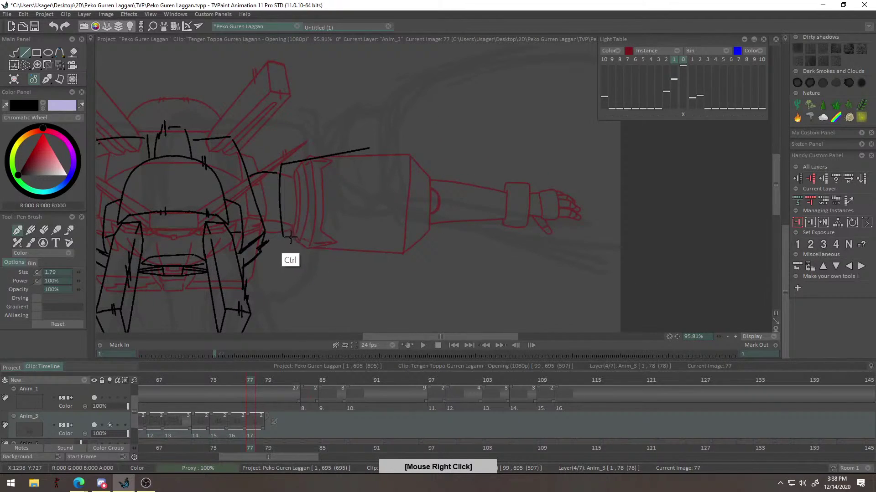
drag(283, 236, 349, 251)
Draw the curved outer edge of the right shoulder armour freehand, joining its upper and lower lines.
click(14, 54)
mouse_move(307, 118)
mouse_down()
mouse_move(391, 138)
mouse_move(391, 111)
mouse_move(388, 256)
mouse_move(393, 85)
mouse_up()
key(ctrl+z)
key(ctrl+z)
mouse_move(388, 265)
mouse_down()
mouse_move(391, 93)
mouse_move(408, 123)
mouse_move(429, 89)
mouse_up()
drag(362, 113, 411, 134)
Erase the shoulder armour's inner edge and redraw it as a rounder curve bulging towards the torso.
key(e)
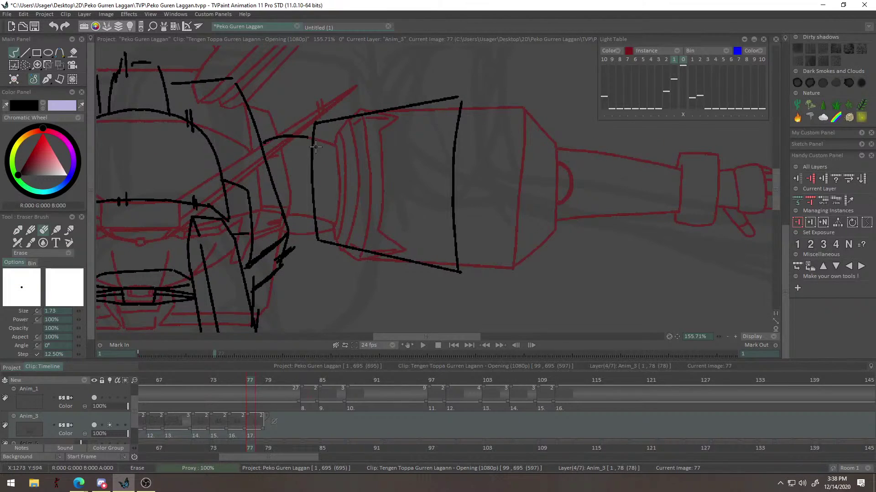
mouse_move(315, 201)
mouse_down()
mouse_move(315, 213)
mouse_move(307, 196)
mouse_up()
drag(312, 154, 313, 209)
key(b)
mouse_move(315, 124)
mouse_down()
mouse_move(307, 208)
mouse_move(317, 242)
mouse_move(307, 190)
mouse_up()
key(ctrl+z)
key(ctrl+z)
drag(317, 230, 318, 240)
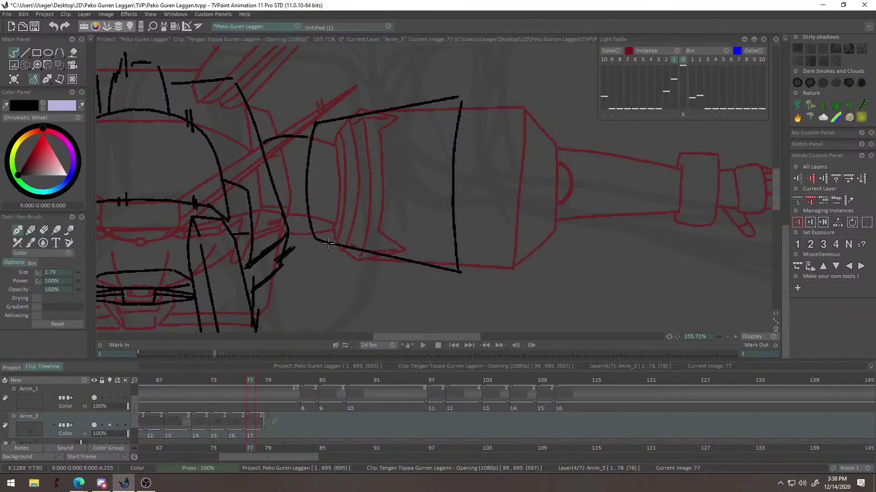
Draw a second curve parallel to the shoulder armour's inner edge, angling its ends into the upper and lower lines.
drag(333, 201, 328, 222)
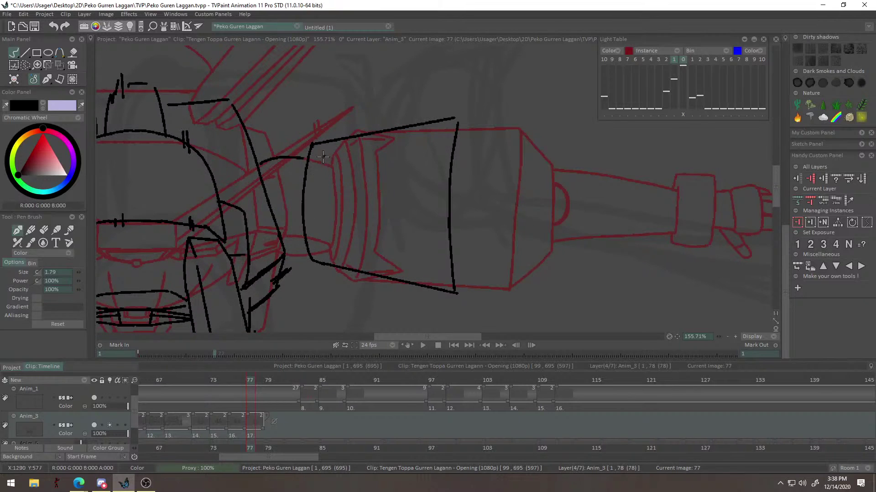
scroll(326, 155, up, 1)
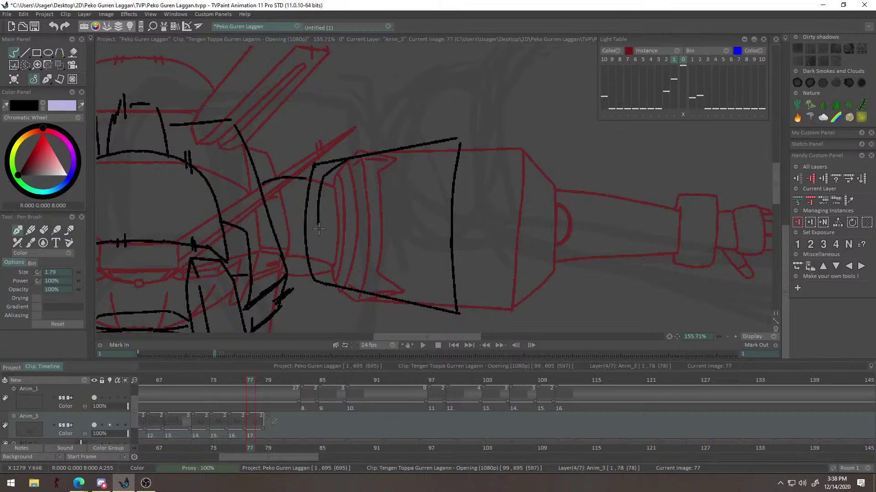
key(ctrl+z)
scroll(328, 270, up, 3)
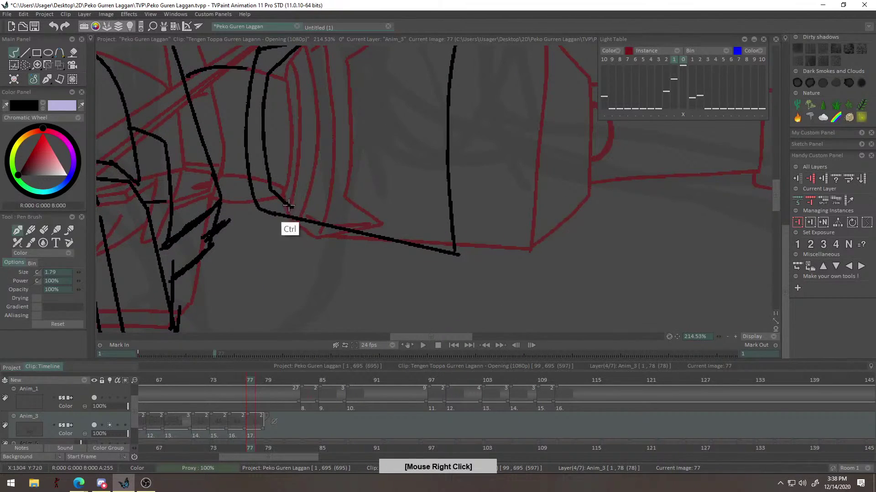
key(ctrl+z)
drag(271, 191, 306, 219)
Replace the shoulder armour's innermost rim with a longer curve set farther from the second curve.
mouse_move(286, 131)
mouse_down()
mouse_move(304, 211)
mouse_move(273, 135)
mouse_move(267, 260)
mouse_move(301, 305)
mouse_up()
key(e)
key(e)
mouse_move(277, 128)
mouse_down()
mouse_move(255, 193)
mouse_move(263, 255)
mouse_move(277, 289)
mouse_up()
key(ctrl+z)
mouse_move(286, 123)
mouse_down()
mouse_move(266, 152)
mouse_move(256, 234)
mouse_move(274, 288)
mouse_up()
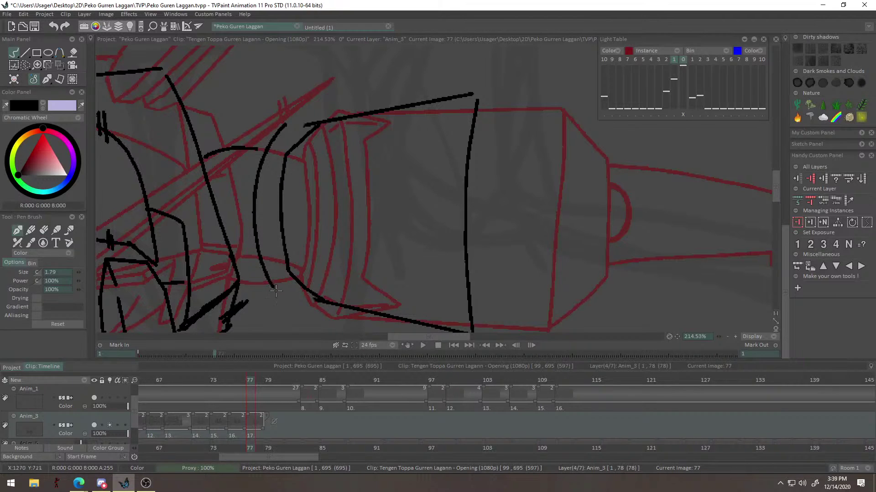
Connect the lower and upper ends of the new rim curve to the shoulder armour's straight edges.
right_click(320, 312)
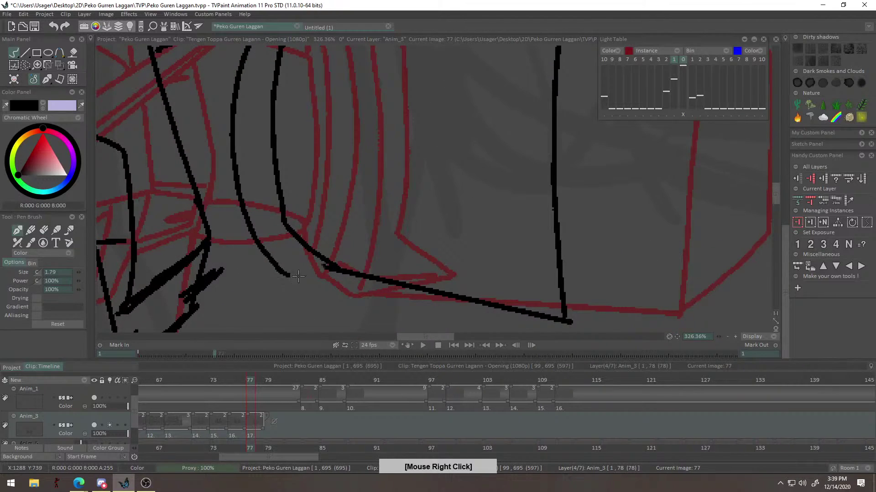
key(ctrl)
drag(285, 274, 342, 269)
key(space)
drag(379, 144, 362, 203)
drag(301, 91, 292, 187)
drag(255, 153, 264, 145)
key(e)
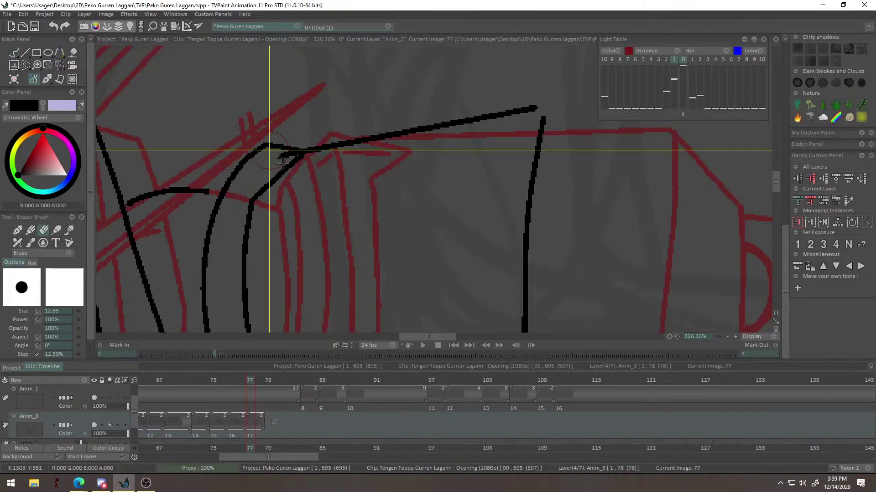
key(e)
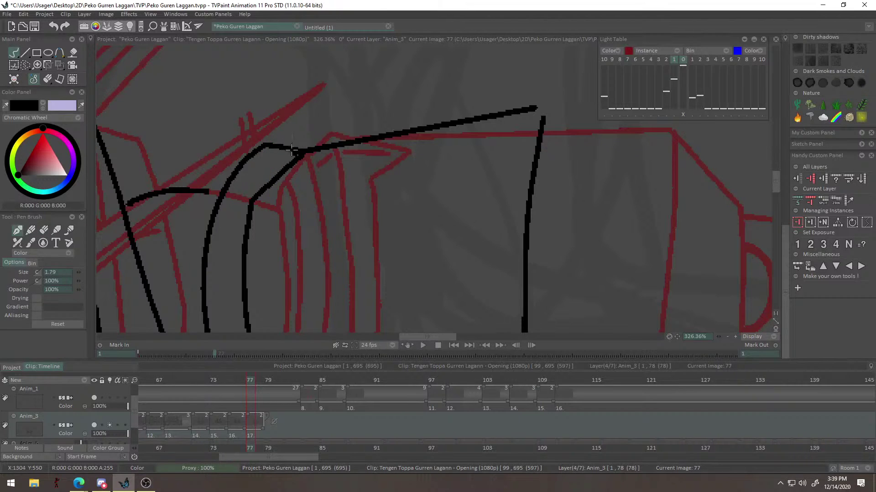
Erase the short line joining the rim curve's upper end to the shoulder armour's upper edge and redraw it.
drag(295, 156, 277, 171)
mouse_move(304, 170)
mouse_down()
mouse_move(227, 233)
mouse_move(297, 156)
mouse_move(335, 139)
mouse_move(314, 132)
mouse_move(283, 159)
mouse_move(355, 143)
mouse_move(318, 214)
mouse_up()
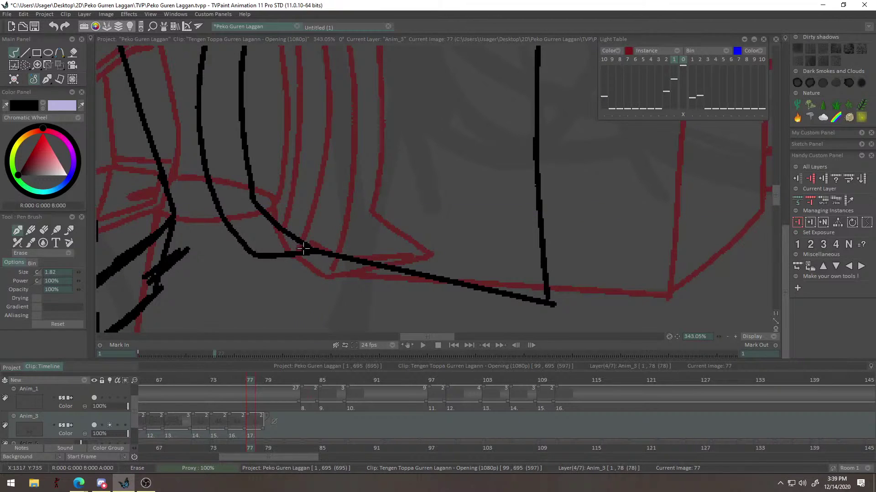
key(e)
mouse_move(278, 113)
mouse_down()
mouse_move(330, 240)
mouse_move(338, 314)
mouse_up()
key(b)
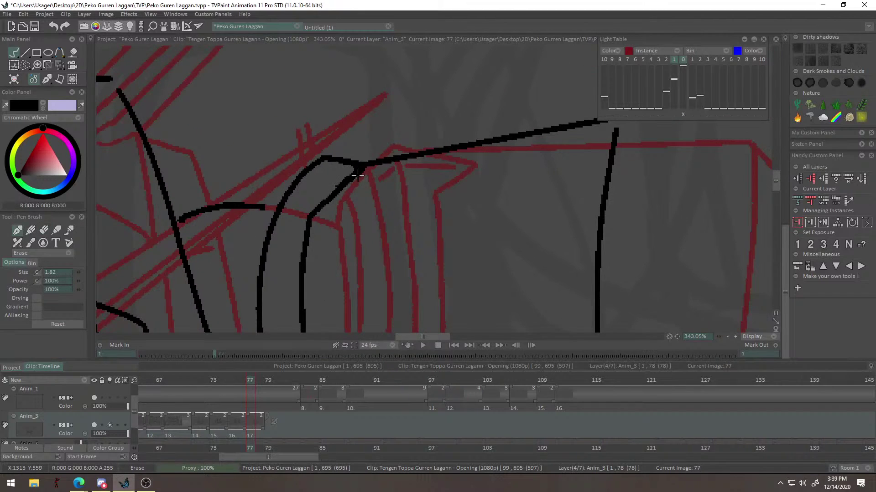
mouse_move(357, 167)
mouse_down()
mouse_move(339, 193)
mouse_move(350, 162)
mouse_move(389, 137)
mouse_up()
right_click(398, 110)
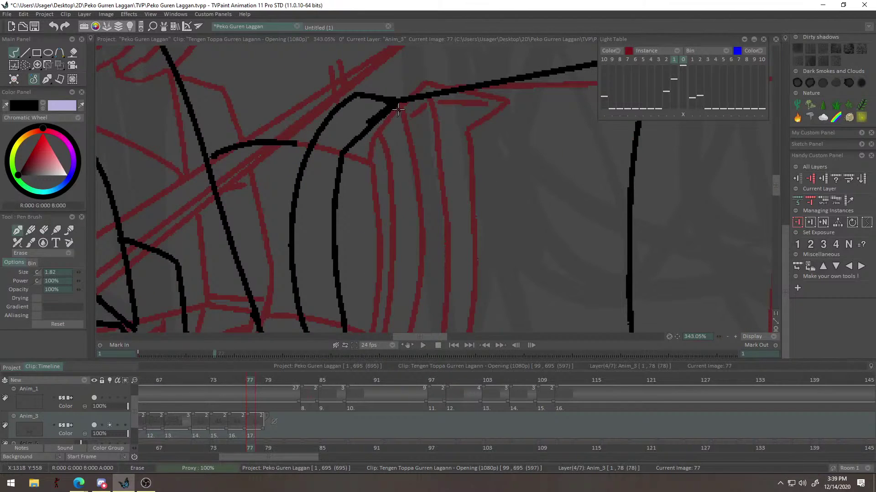
key(e)
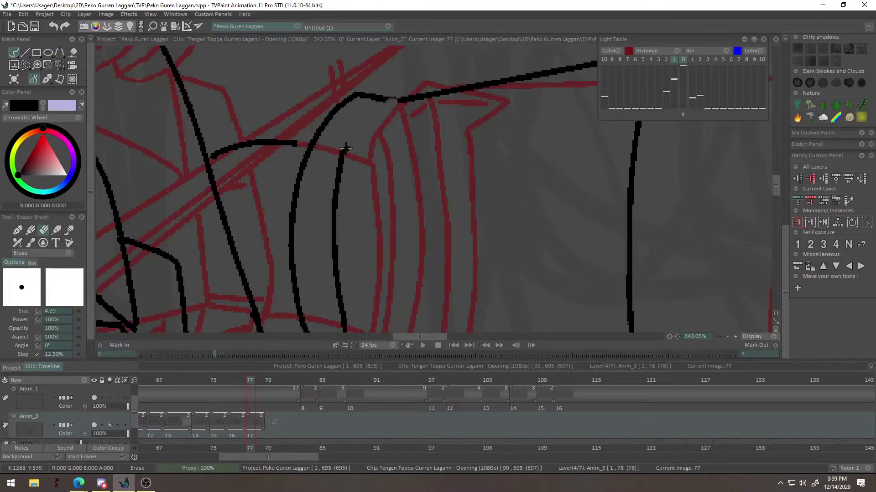
key(b)
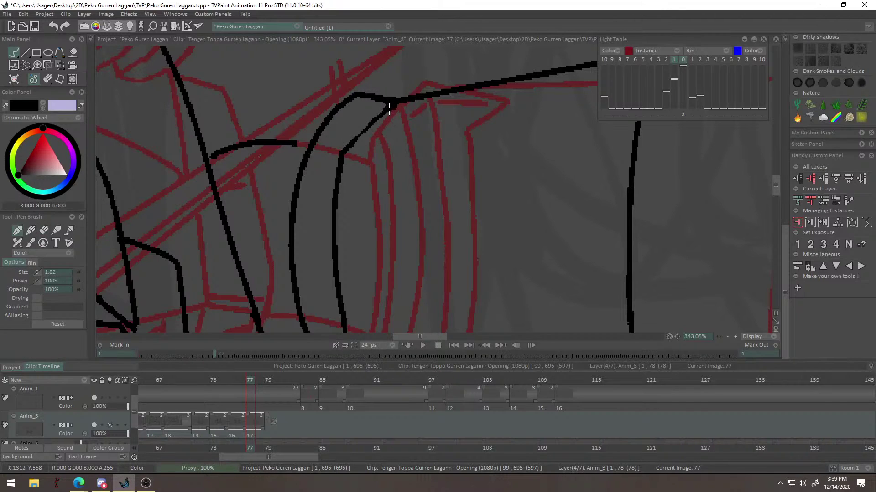
Draw the short lower lines of the shoulder joint between the torso and the armour's inner curve.
mouse_move(342, 170)
mouse_down()
mouse_move(385, 108)
mouse_move(345, 109)
mouse_up()
key(ctrl+z)
key(ctrl+z)
mouse_move(406, 240)
mouse_down()
mouse_move(348, 104)
mouse_move(345, 58)
mouse_up()
drag(338, 209, 297, 204)
mouse_move(368, 149)
mouse_down()
mouse_move(332, 204)
mouse_move(280, 223)
mouse_move(273, 250)
mouse_up()
scroll(280, 220, up, 10)
key(ctrl+z)
drag(237, 294, 286, 285)
mouse_move(280, 79)
mouse_down()
mouse_move(274, 115)
mouse_move(192, 232)
mouse_up()
mouse_move(378, 142)
mouse_down()
mouse_move(327, 159)
mouse_move(377, 133)
mouse_up()
drag(334, 219, 614, 229)
mouse_move(319, 173)
mouse_down()
mouse_move(499, 258)
mouse_move(488, 259)
mouse_up()
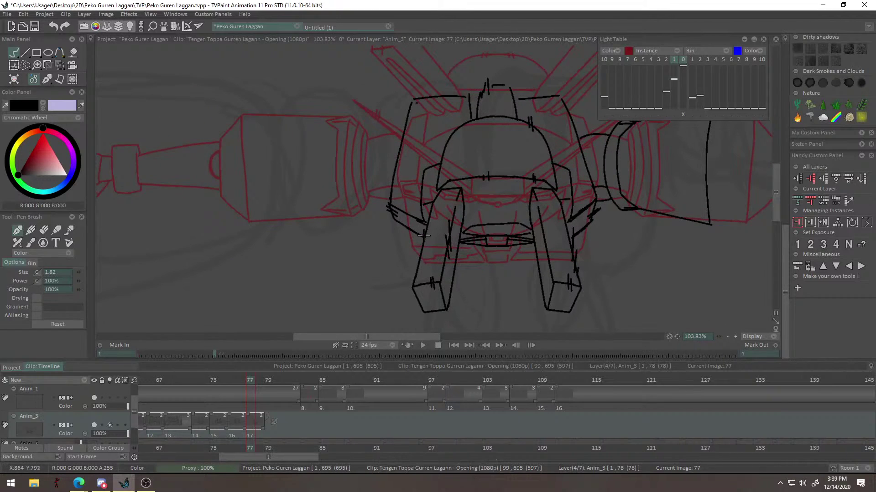
Add spiky marks low on both sides of the torso and erase the diagonals inside the narrow bar between the front prongs.
mouse_move(425, 238)
mouse_down()
mouse_move(570, 261)
mouse_move(578, 273)
mouse_move(505, 233)
mouse_move(534, 230)
mouse_move(524, 268)
mouse_move(424, 244)
mouse_up()
key(ctrl+z)
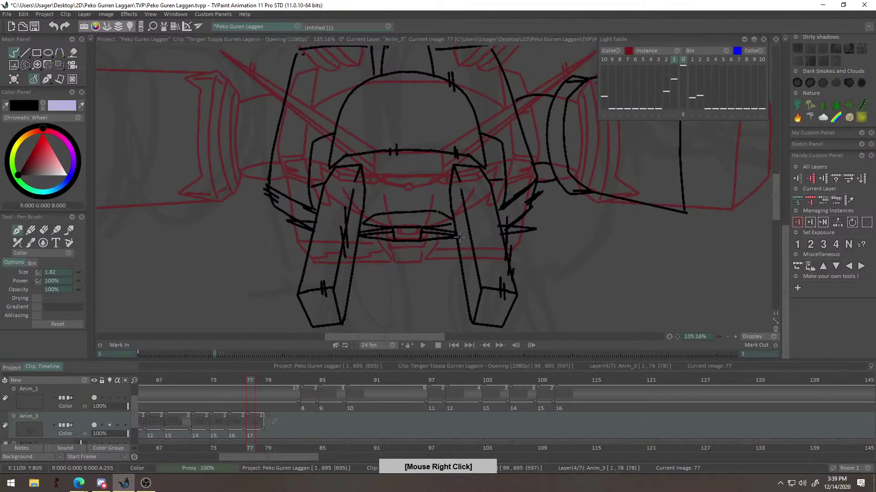
drag(380, 237, 433, 233)
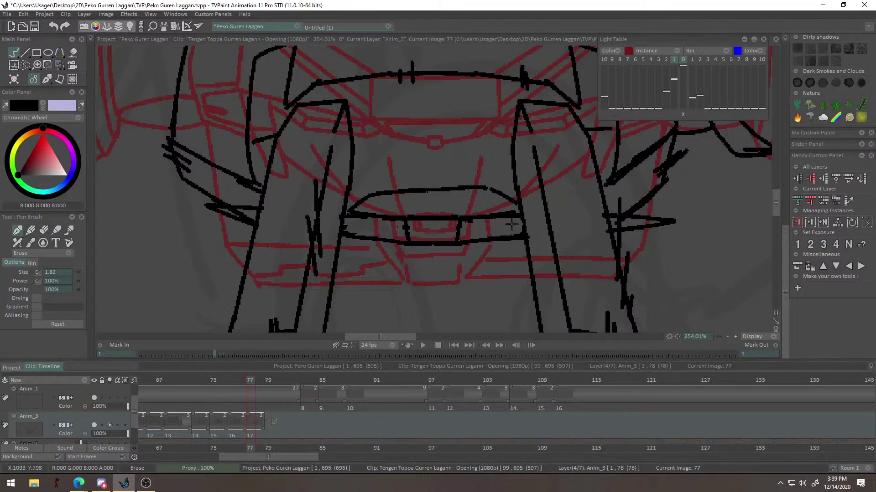
scroll(590, 258, down, 9)
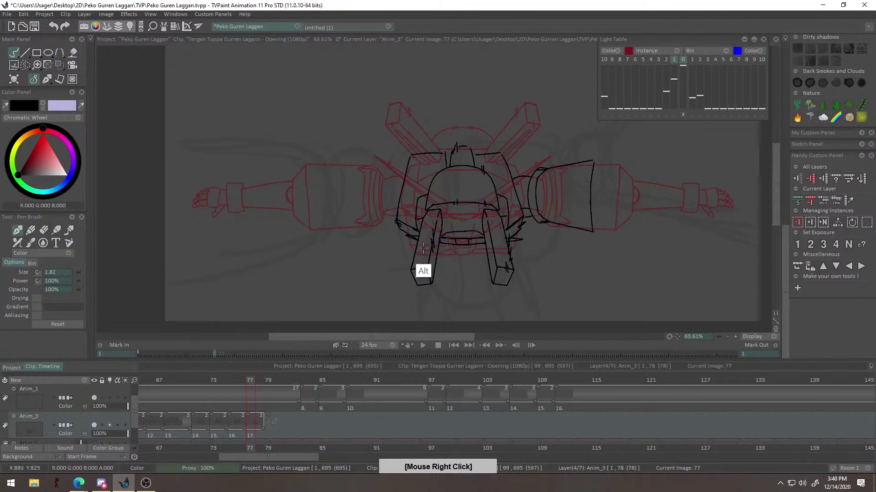
scroll(531, 240, up, 6)
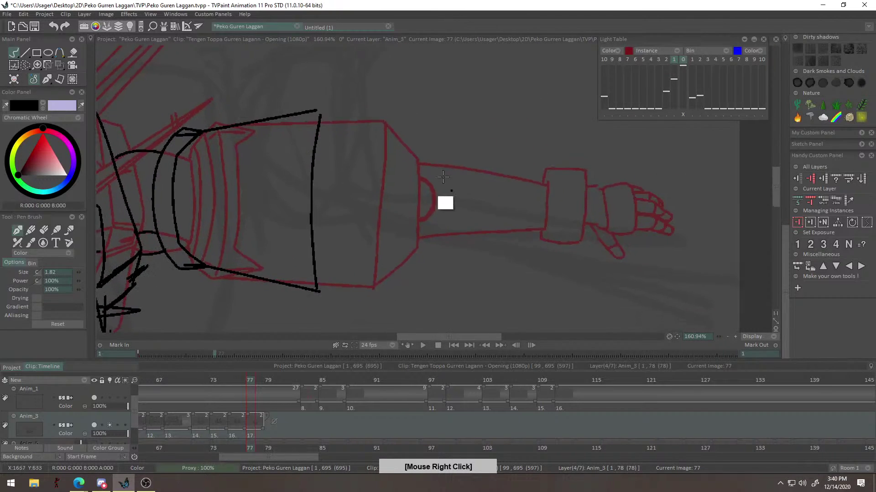
drag(323, 112, 378, 129)
key(ctrl+z)
key(ctrl+z)
click(25, 52)
scroll(342, 103, up, 1)
drag(335, 108, 414, 142)
key(ctrl+z)
drag(334, 107, 392, 125)
key(ctrl+z)
click(13, 52)
mouse_move(313, 136)
mouse_down()
mouse_move(318, 93)
mouse_move(361, 79)
mouse_move(352, 70)
mouse_up()
key(ctrl+z)
key(ctrl+z)
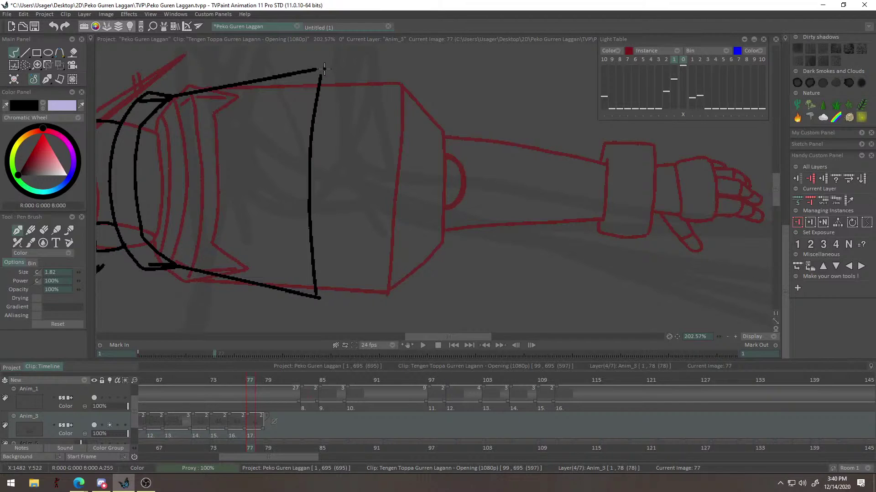
Close the gap at the shoulder armour's upper outer corner and draw a short bevel line sloping down from it.
key(ctrl+z)
mouse_move(329, 67)
mouse_down()
mouse_move(359, 87)
mouse_move(384, 126)
mouse_move(392, 182)
mouse_move(381, 159)
mouse_move(361, 275)
mouse_up()
key(ctrl+z)
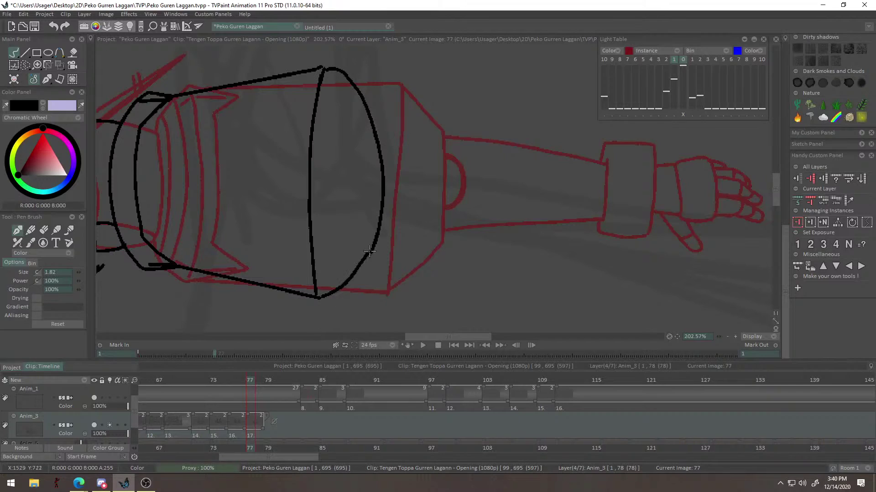
key(ctrl+z)
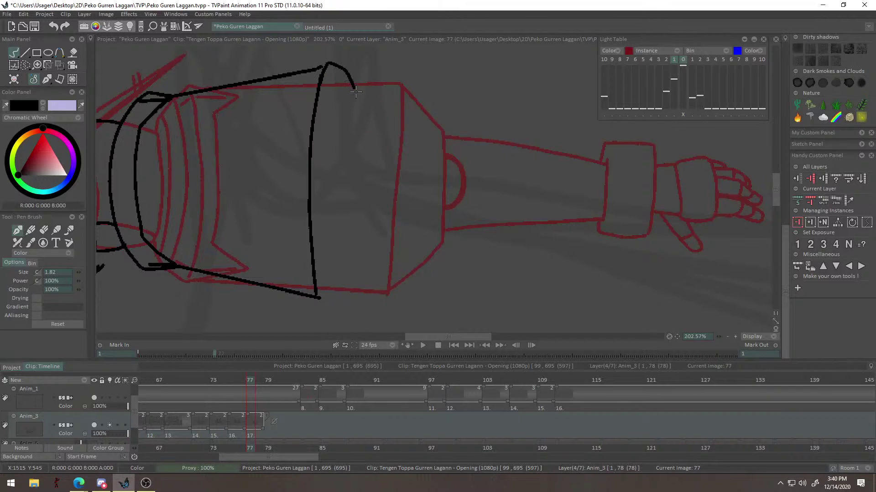
drag(327, 65, 382, 97)
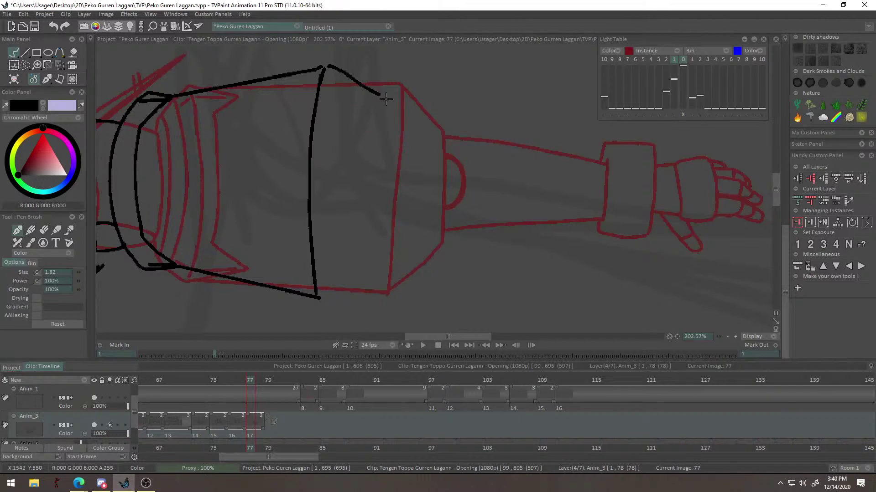
key(ctrl+z)
drag(331, 65, 336, 67)
Draw the armour's slightly curved outer end line and the matching bevel line from its lower outer corner.
drag(380, 99, 374, 255)
key(ctrl+z)
drag(379, 100, 373, 255)
drag(326, 296, 371, 269)
key(ctrl+z)
Draw a bulging cap curve outside the armour's end line and erase its middle section.
mouse_move(380, 100)
mouse_down()
mouse_move(380, 258)
mouse_move(395, 151)
mouse_move(380, 261)
mouse_up()
key(ctrl+z)
scroll(407, 165, up, 1)
key(e)
drag(393, 152, 387, 224)
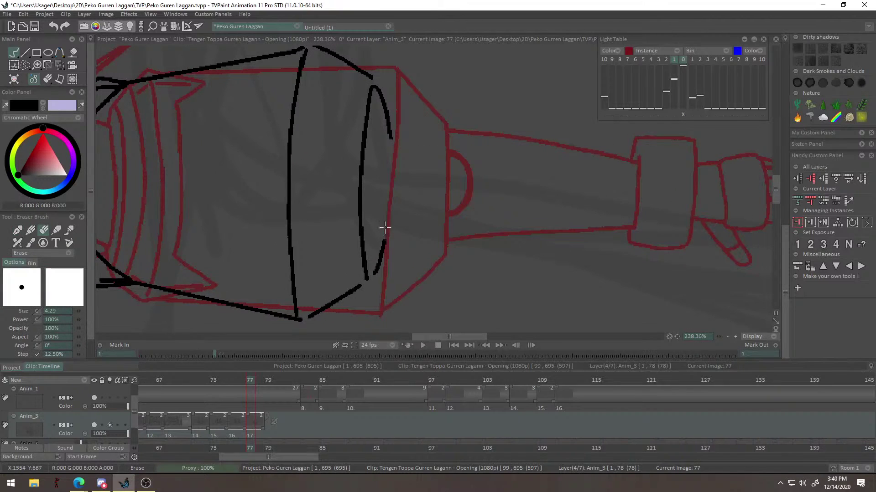
key(b)
drag(390, 149, 359, 227)
key(ctrl+z)
drag(364, 157, 359, 239)
key(ctrl+z)
mouse_move(357, 203)
mouse_down()
mouse_move(356, 170)
mouse_move(360, 219)
mouse_up()
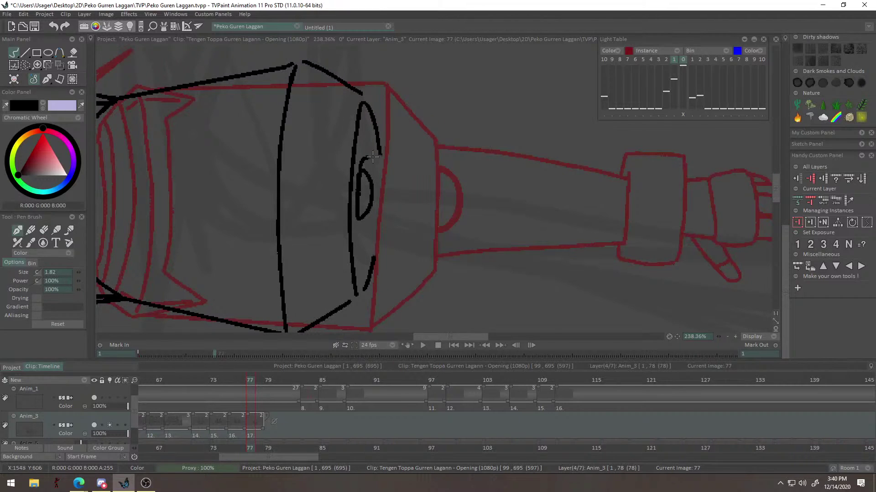
key(ctrl+z)
key(ctrl+z)
key(ctrl+z)
Draw a half-round elbow joint in the cap's gap and the forearm's long upper and lower lines extending outward from the cap.
drag(362, 171, 365, 236)
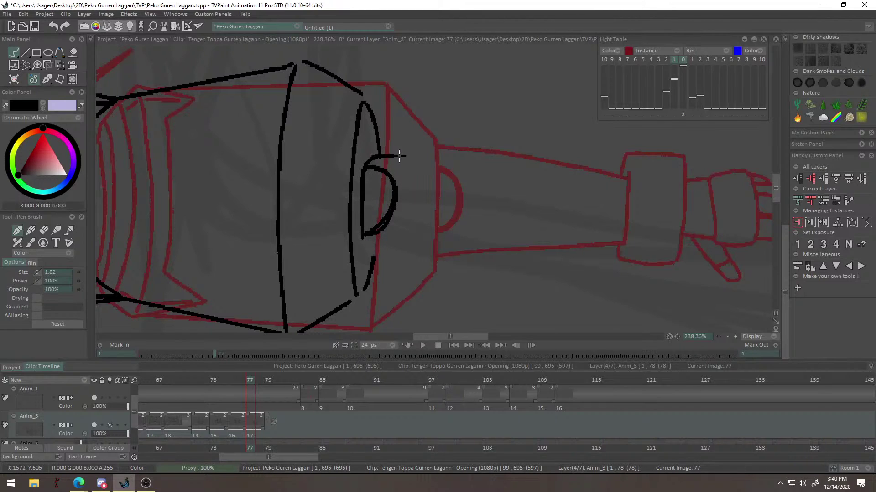
drag(364, 238, 374, 258)
mouse_move(431, 260)
mouse_down()
mouse_move(351, 259)
mouse_move(464, 237)
mouse_up()
key(ctrl+z)
drag(371, 175, 508, 179)
drag(530, 177, 328, 233)
mouse_move(521, 260)
mouse_down()
mouse_move(561, 229)
mouse_move(568, 165)
mouse_up()
mouse_move(568, 165)
mouse_down()
mouse_move(469, 246)
mouse_move(469, 219)
mouse_move(482, 217)
mouse_up()
key(ctrl+z)
key(ctrl+z)
mouse_move(431, 229)
mouse_down()
mouse_move(476, 218)
mouse_move(399, 235)
mouse_move(514, 217)
mouse_up()
Transform the whole frame drawing to 104.49% scale, shift it 17 horizontally and -1 vertically, and apply it.
key(ctrl+t)
drag(504, 157, 524, 156)
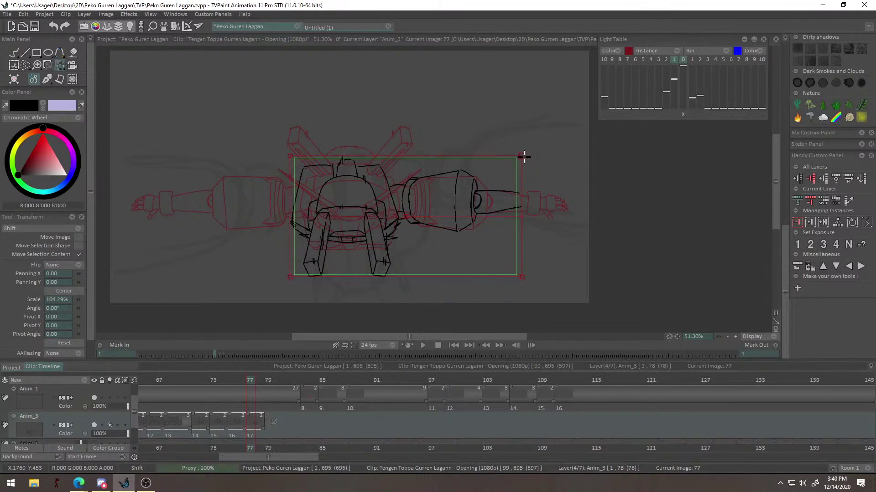
drag(485, 222, 487, 223)
key(Return)
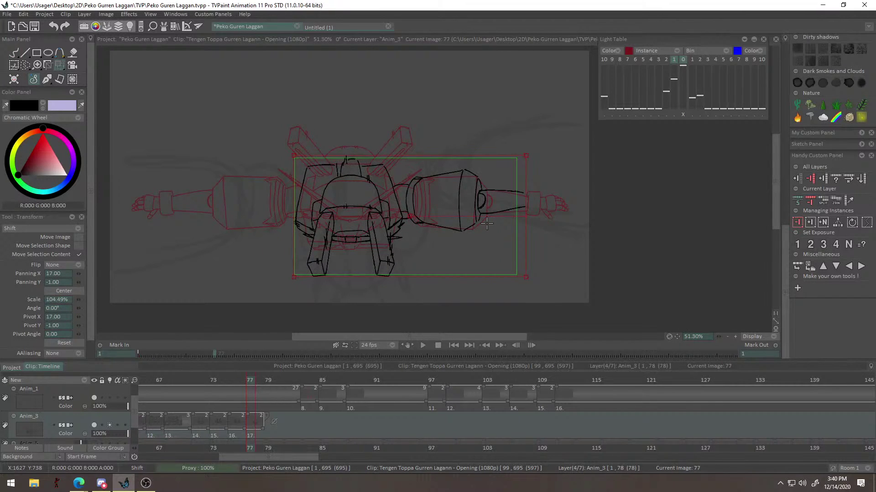
key(b)
mouse_move(554, 196)
mouse_down()
mouse_move(612, 180)
mouse_move(531, 203)
mouse_up()
key(ctrl+z)
drag(455, 186, 454, 262)
key(ctrl+z)
key(ctrl+z)
key(ctrl+z)
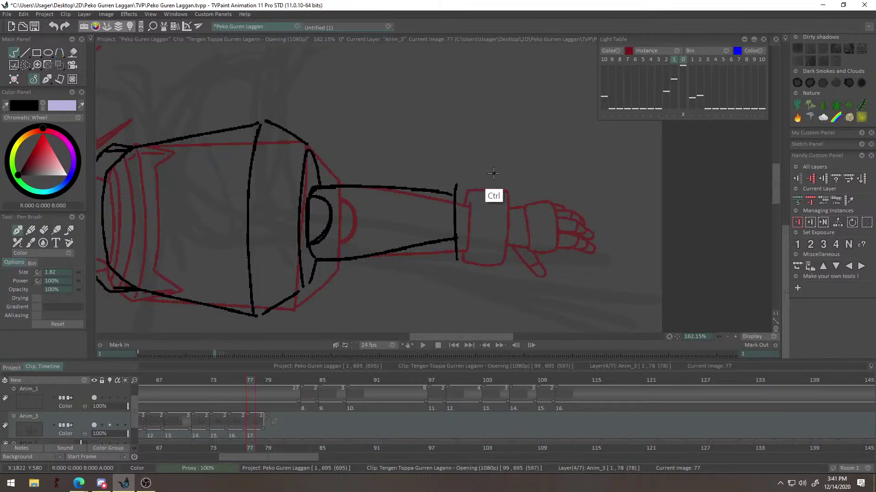
key(ctrl+z)
Lengthen the forearm lines slightly and draw a rounded rectangular wrist cuff at their outer end.
key(e)
key(b)
mouse_move(452, 195)
mouse_down()
mouse_move(478, 190)
mouse_move(475, 256)
mouse_up()
key(ctrl+z)
key(ctrl+z)
key(ctrl+z)
drag(479, 179, 474, 257)
drag(516, 172, 517, 245)
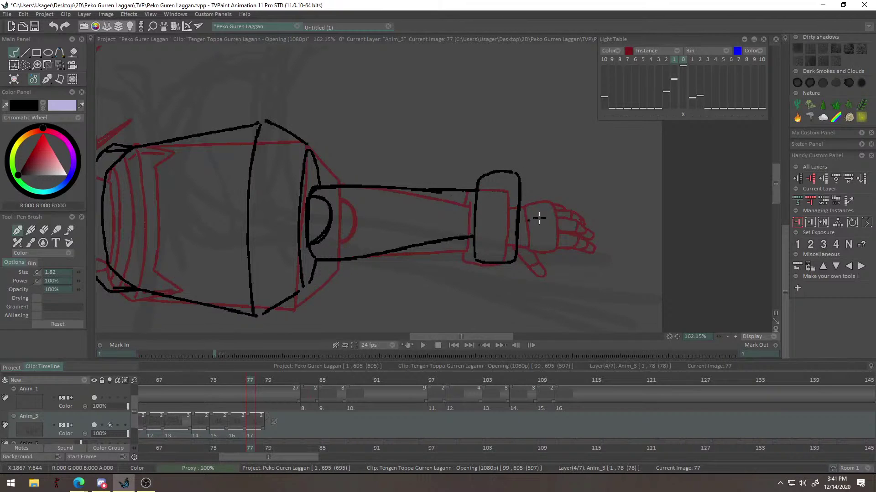
Draw the hand beyond the wrist cuff with a rounded back, four curled fingers and a thumb.
scroll(532, 219, up, 2)
mouse_move(513, 185)
mouse_down()
mouse_move(536, 179)
mouse_move(546, 194)
mouse_move(545, 245)
mouse_up()
key(ctrl+z)
drag(545, 178, 559, 243)
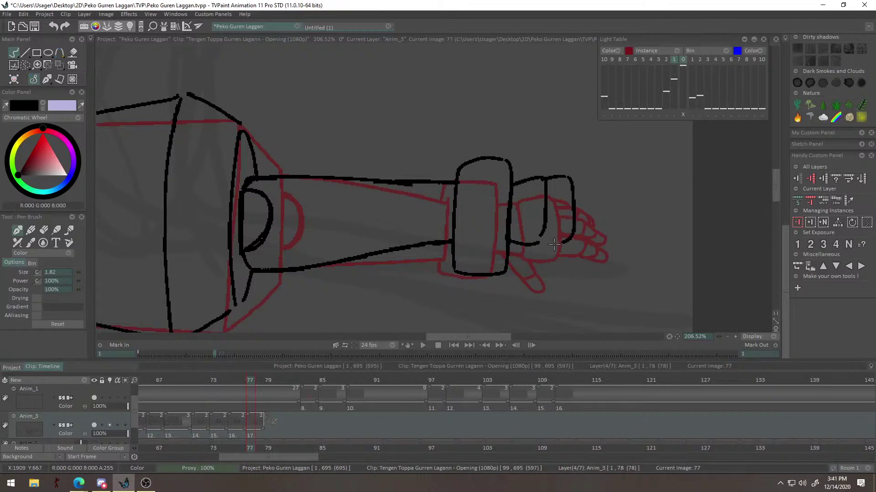
key(ctrl+z)
key(ctrl+z)
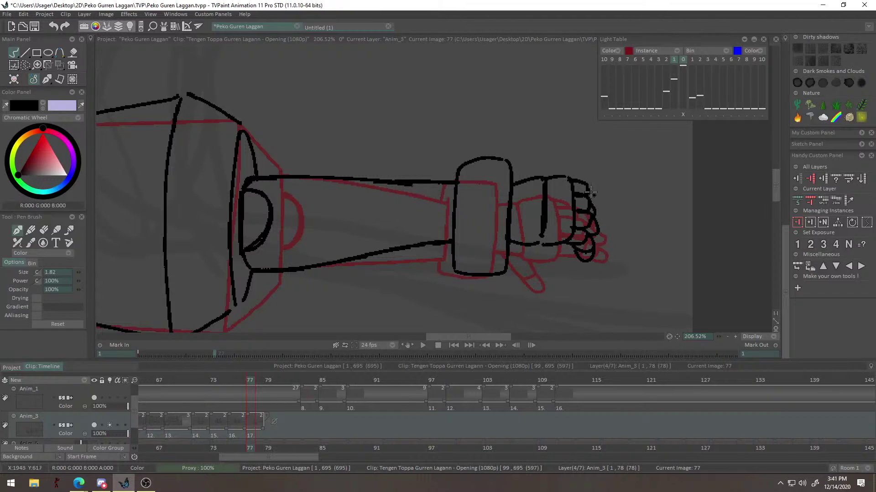
scroll(589, 210, down, 2)
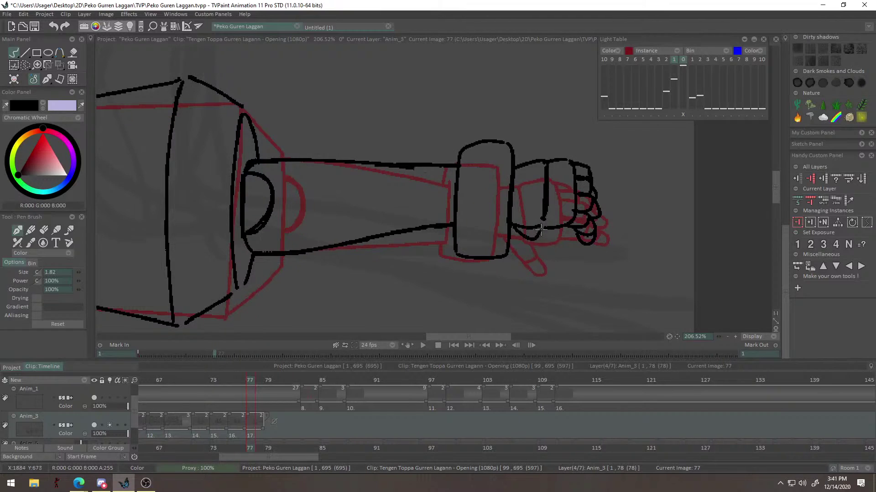
right_click(537, 256)
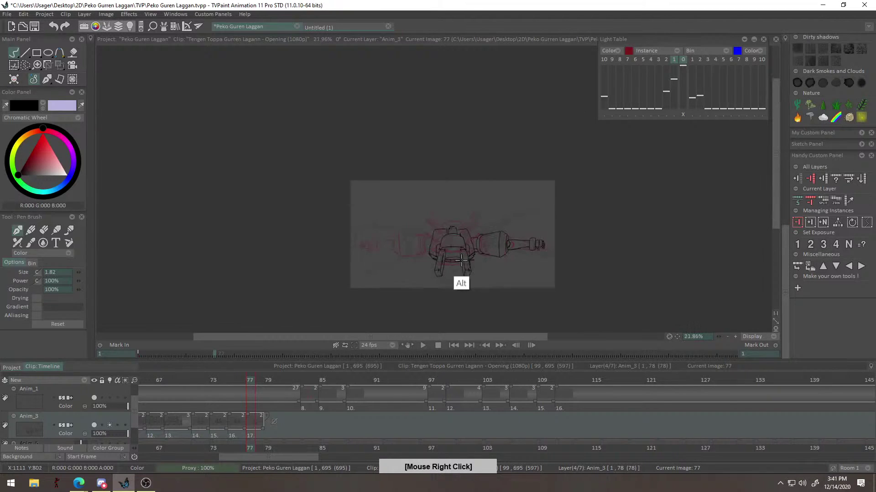
Select the finished arm from shoulder armour to hand with a freehand selection and copy it to a custom brush.
drag(523, 259, 362, 235)
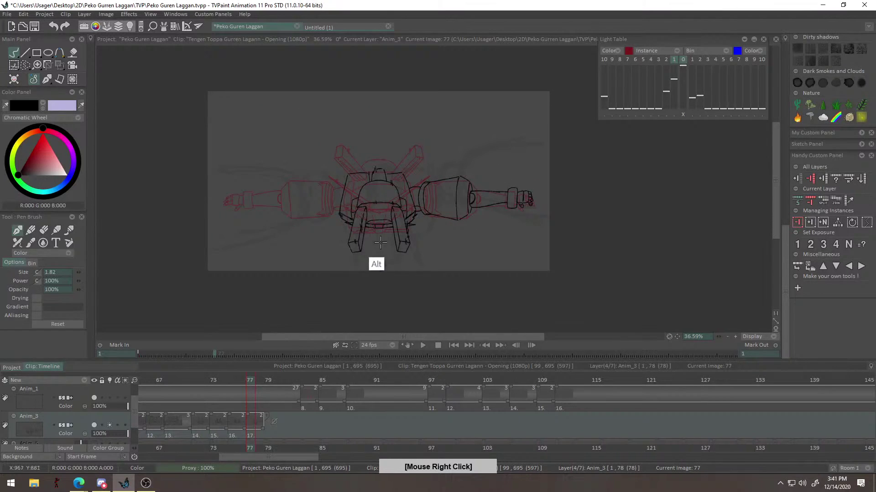
drag(437, 225, 453, 216)
click(27, 65)
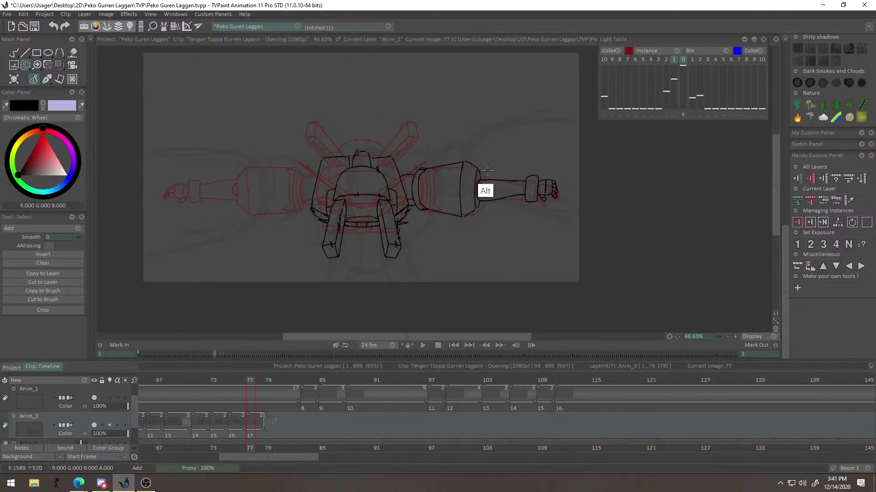
drag(481, 185, 451, 182)
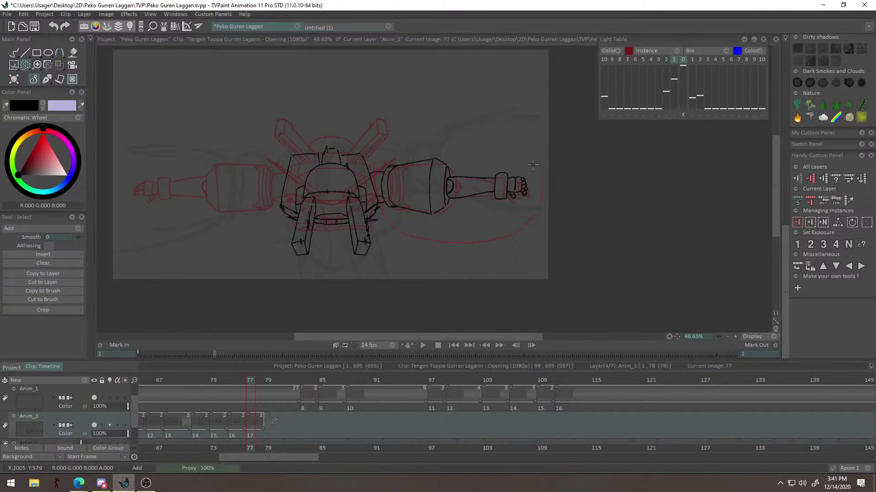
drag(377, 158, 374, 165)
click(63, 291)
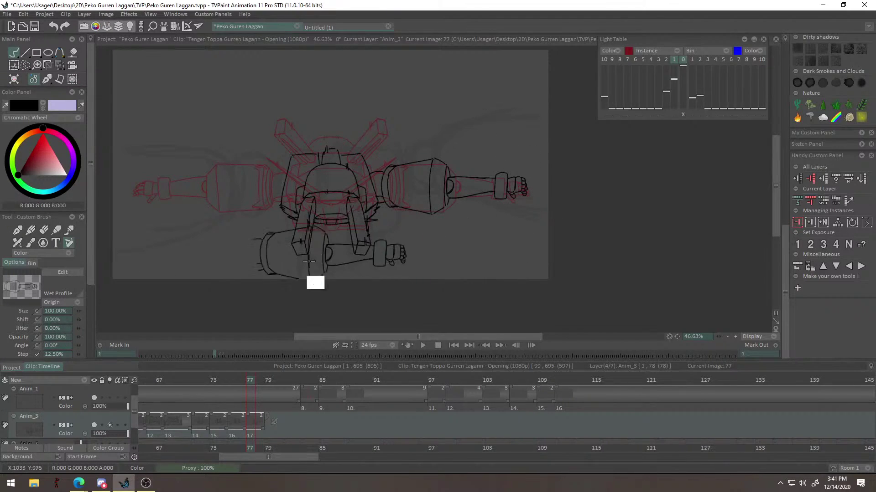
Flip the arm brush horizontally, apply the change, and stamp the mirrored arm on the opposite side of the torso.
click(73, 272)
click(652, 168)
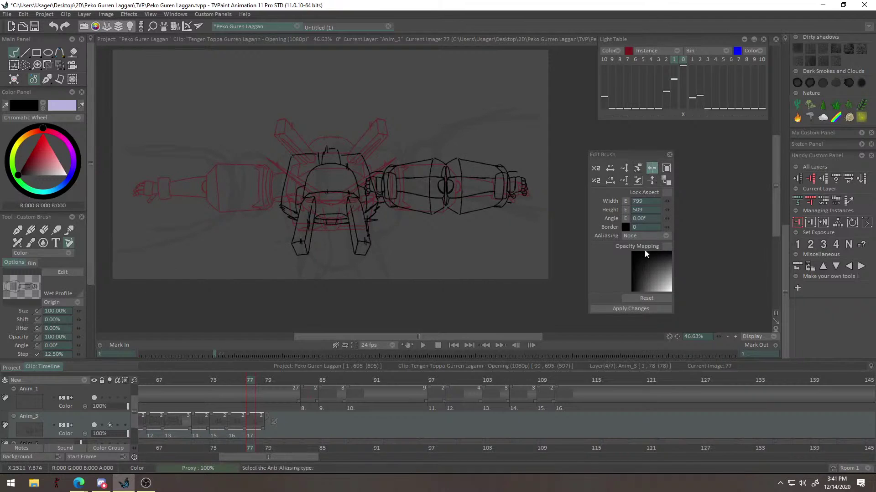
click(632, 310)
drag(445, 222, 516, 239)
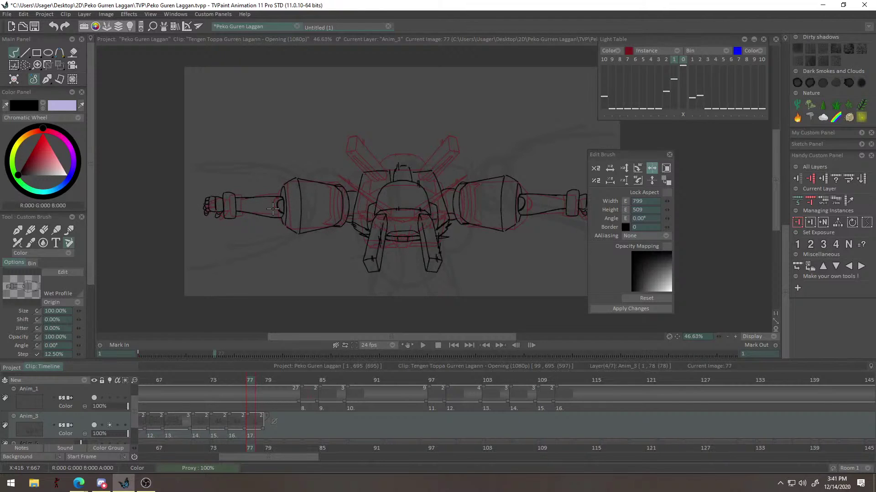
right_click(336, 207)
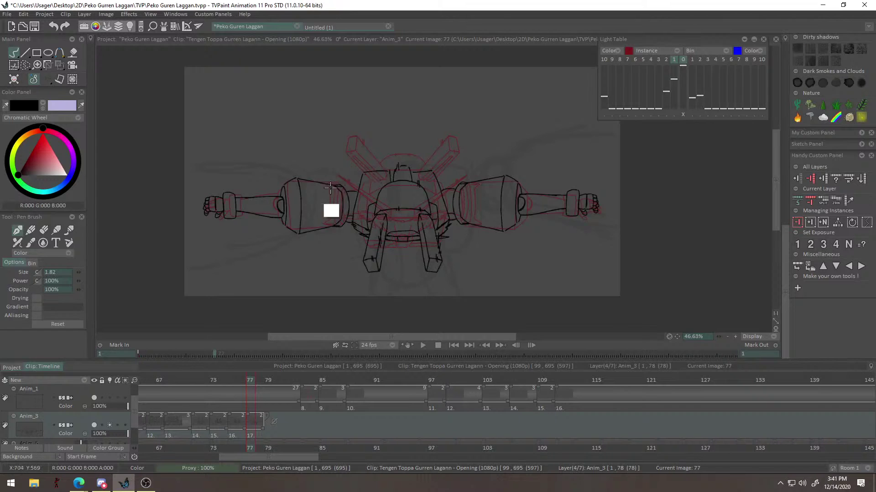
scroll(338, 205, up, 5)
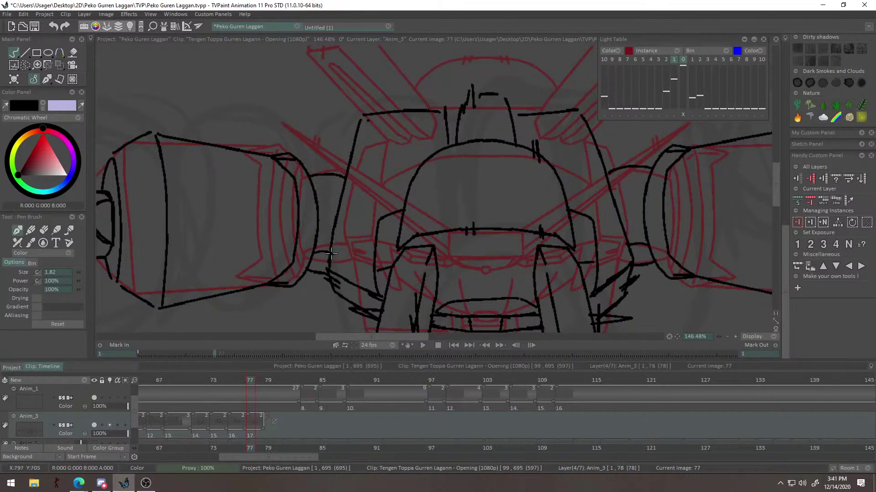
drag(330, 227, 492, 208)
drag(356, 171, 464, 160)
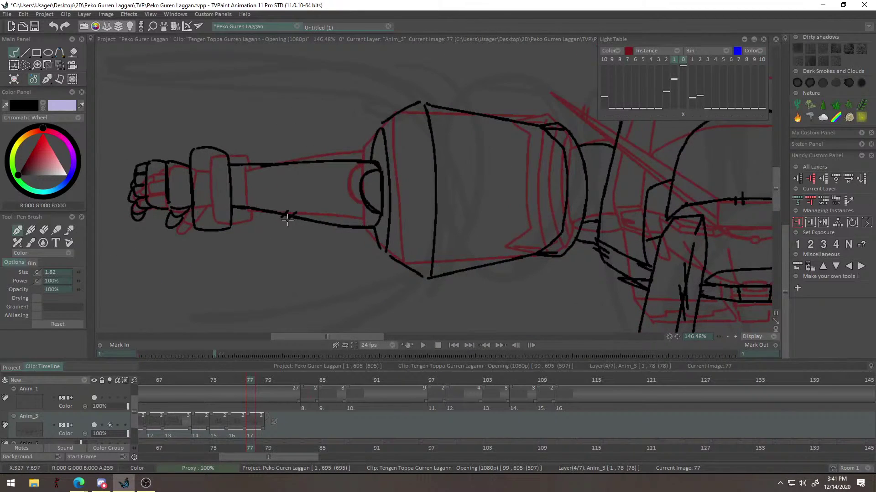
scroll(417, 243, down, 10)
drag(657, 250, 473, 234)
scroll(492, 205, up, 4)
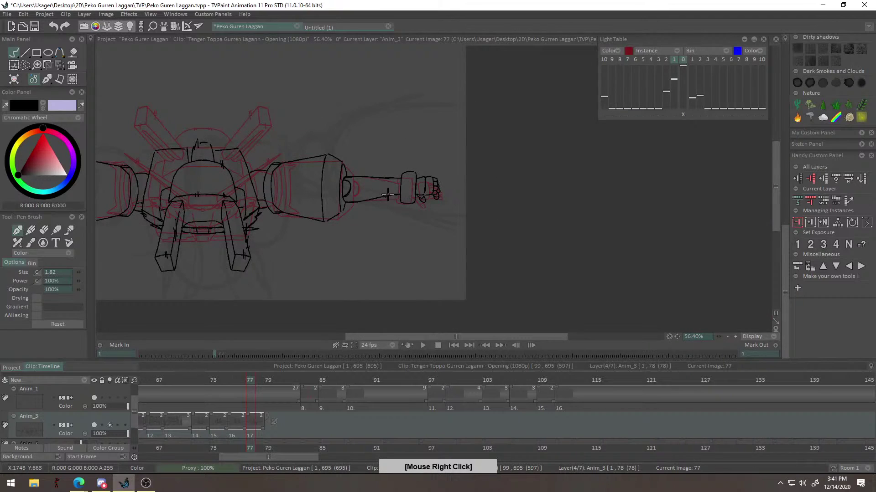
Shorten frame 77's drawing on the Anim_3 layer to a single-frame exposure and move to the empty frame 78.
scroll(388, 194, down, 3)
mouse_move(249, 381)
mouse_down()
mouse_move(388, 387)
mouse_move(249, 381)
mouse_move(268, 386)
mouse_move(243, 393)
mouse_move(269, 393)
mouse_up()
drag(344, 247, 434, 179)
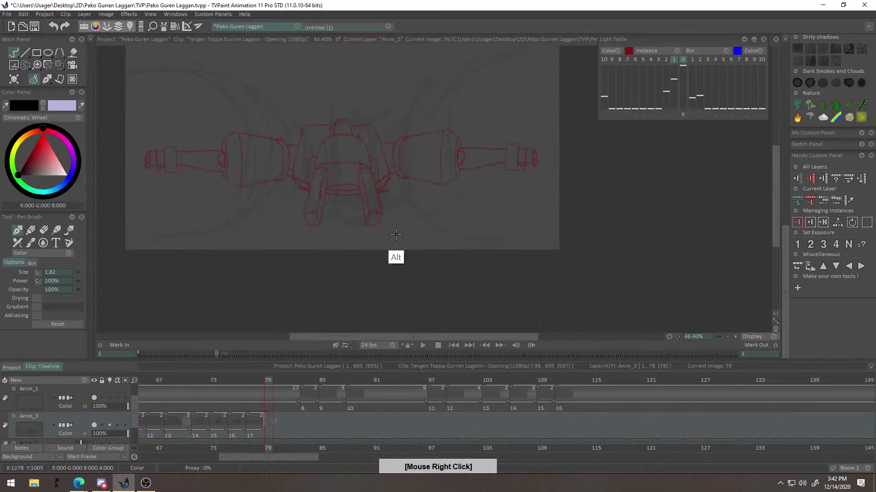
click(259, 381)
drag(252, 384, 257, 386)
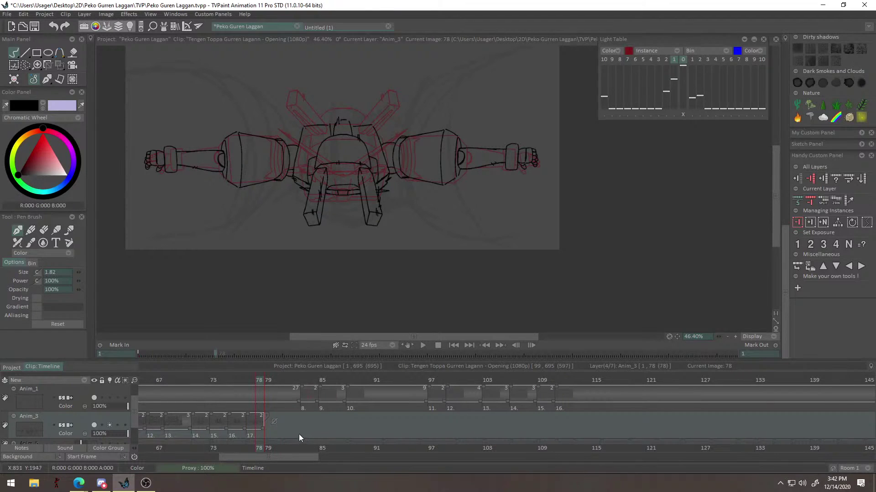
alt+right_click(239, 430)
click(242, 384)
mouse_move(242, 384)
mouse_down()
mouse_move(225, 390)
mouse_move(250, 394)
mouse_up()
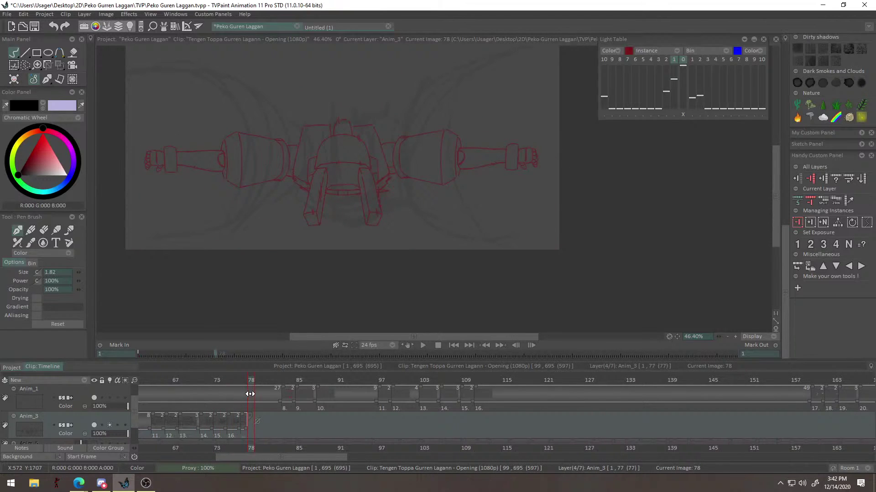
alt+right_click(361, 161)
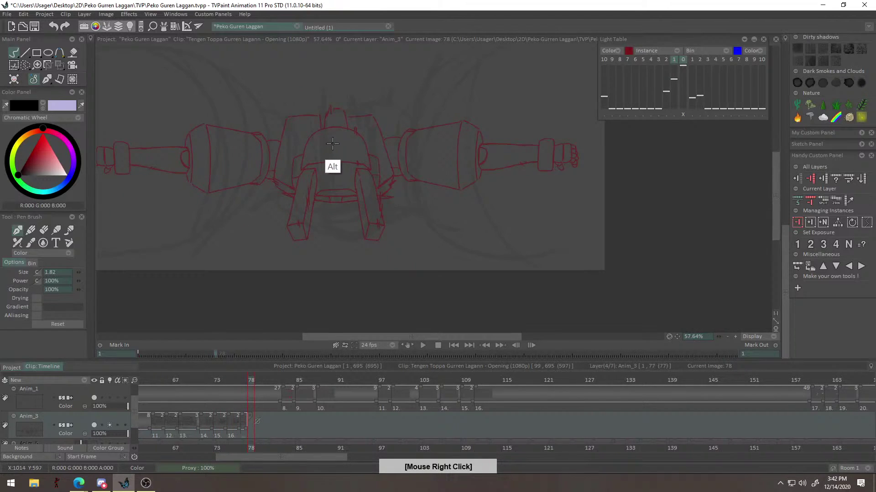
Set the pen size to 2.82 and draw the torso's left side line with short vertical ticks along its upper edge.
drag(318, 128, 314, 207)
key(ctrl+z)
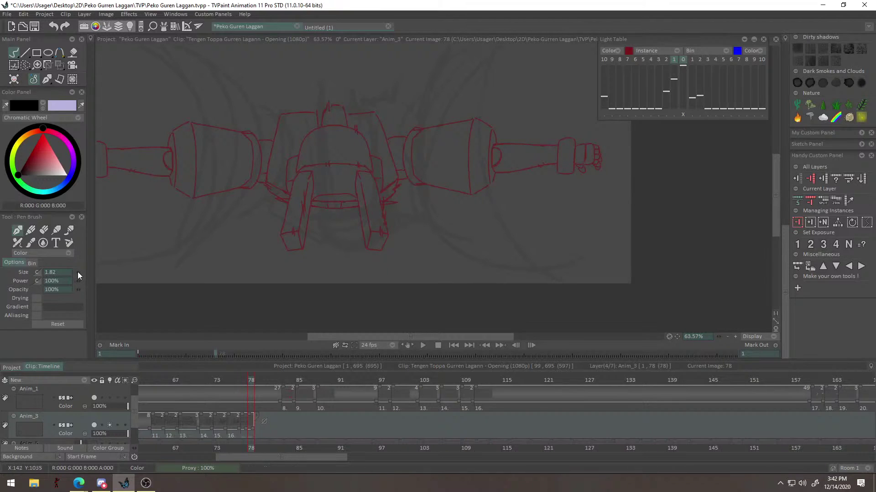
alt+right_click(316, 153)
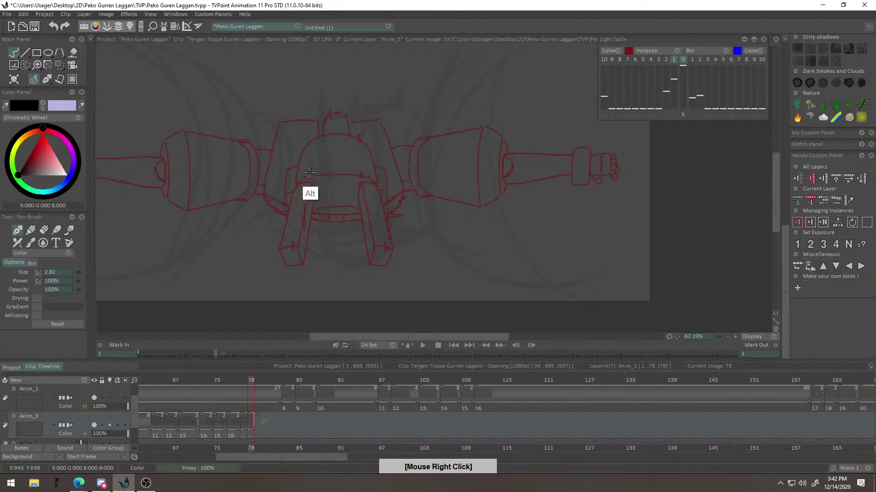
alt+right_click(320, 149)
drag(319, 139, 306, 232)
key(ctrl+z)
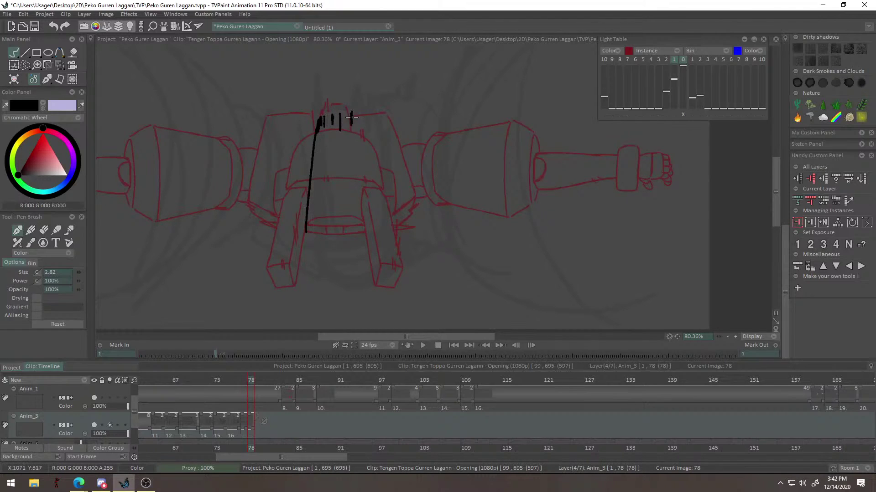
Draw the torso's right side line, its bevelled base with a horizontal line above it, and finish the ticks at the upper edge.
drag(368, 126, 380, 210)
drag(373, 143, 378, 231)
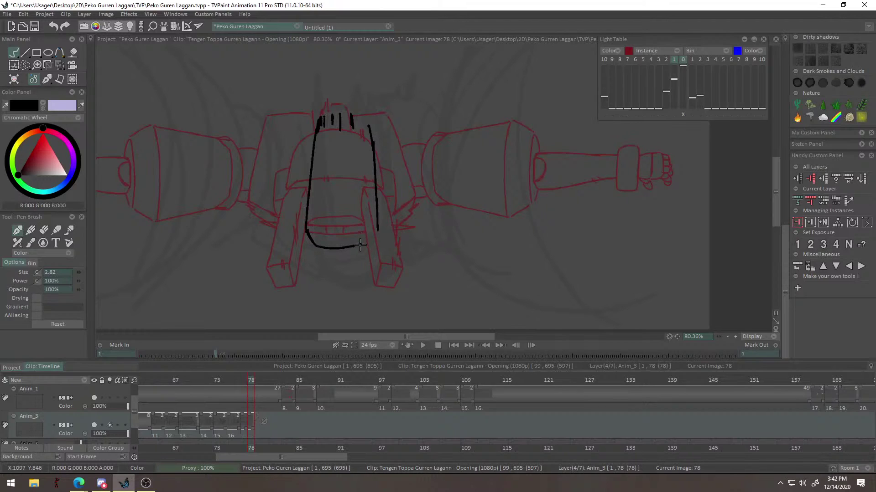
key(ctrl+z)
drag(370, 128, 371, 144)
drag(357, 137, 368, 140)
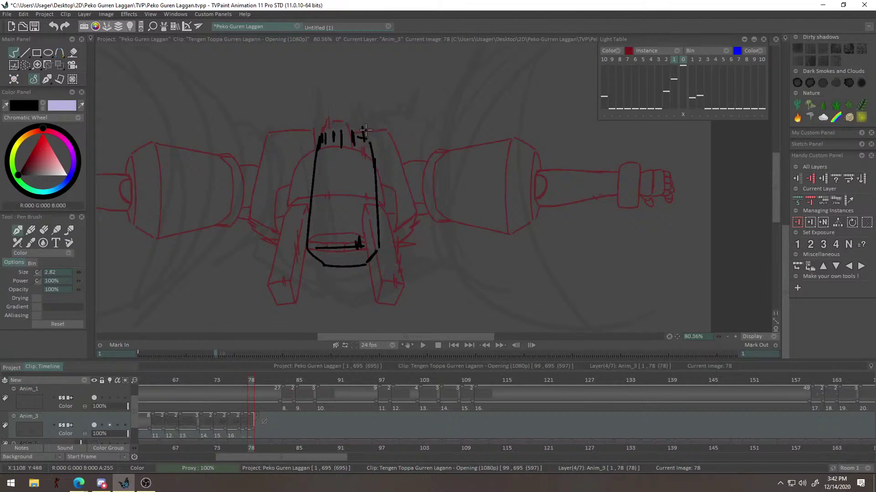
alt+right_click(370, 144)
alt+drag(388, 209, 425, 211)
key(ctrl+z)
drag(383, 184, 363, 242)
key(ctrl+z)
key(ctrl+z)
key(ctrl+z)
alt+right_click(334, 207)
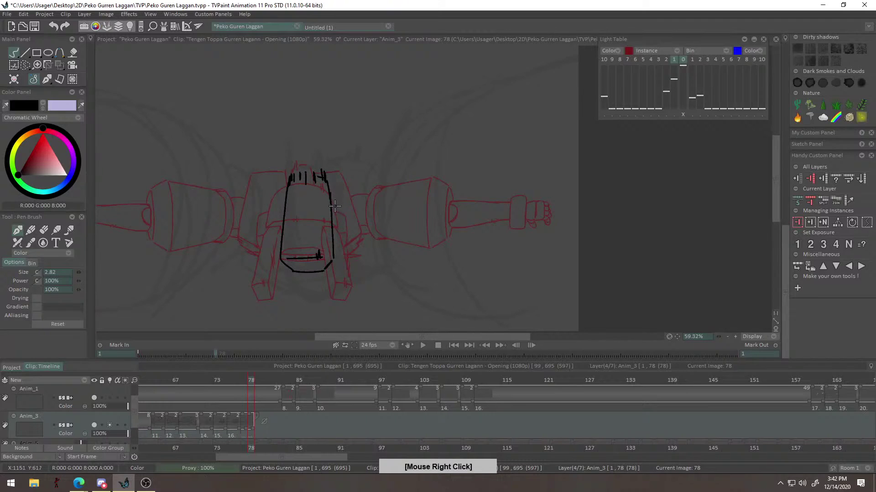
key(ctrl+z)
Draw the short connector from the torso, the shoulder armour's curved inner edge and its upper edge flaring outward.
mouse_move(332, 208)
mouse_down()
mouse_move(350, 198)
mouse_move(348, 228)
mouse_up()
key(ctrl+z)
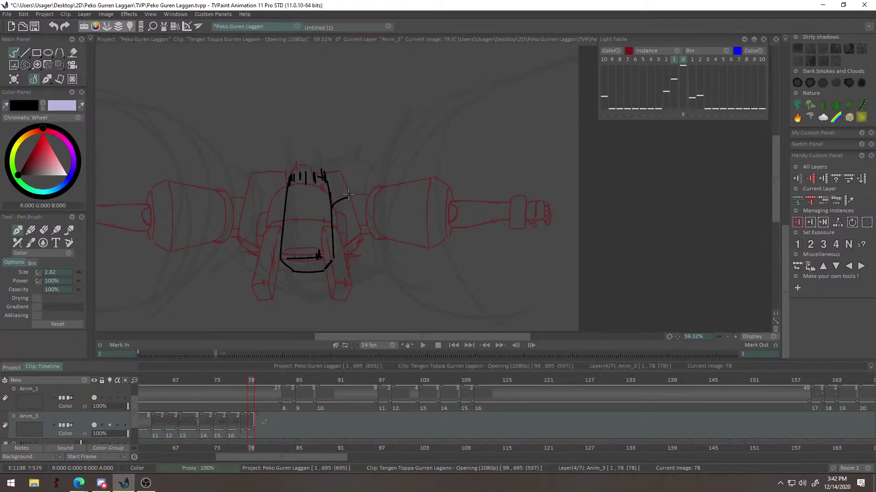
drag(351, 184, 357, 249)
alt+right_click(354, 185)
drag(338, 195, 429, 116)
key(ctrl+z)
right_click(370, 199)
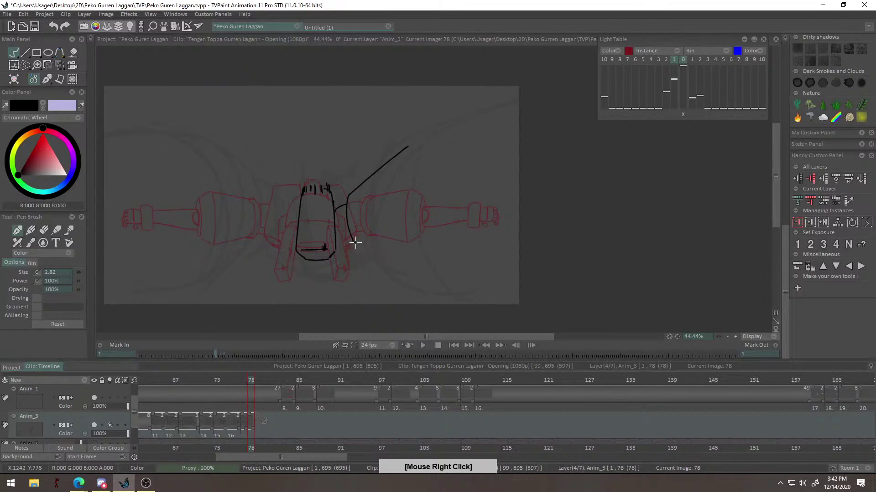
Draw the armour's flaring lower edge and a curved rim line joining the outer ends of its upper and lower edges.
drag(356, 242, 429, 267)
mouse_move(410, 148)
mouse_down()
mouse_move(406, 199)
mouse_move(426, 268)
mouse_up()
key(ctrl+z)
drag(412, 146, 418, 261)
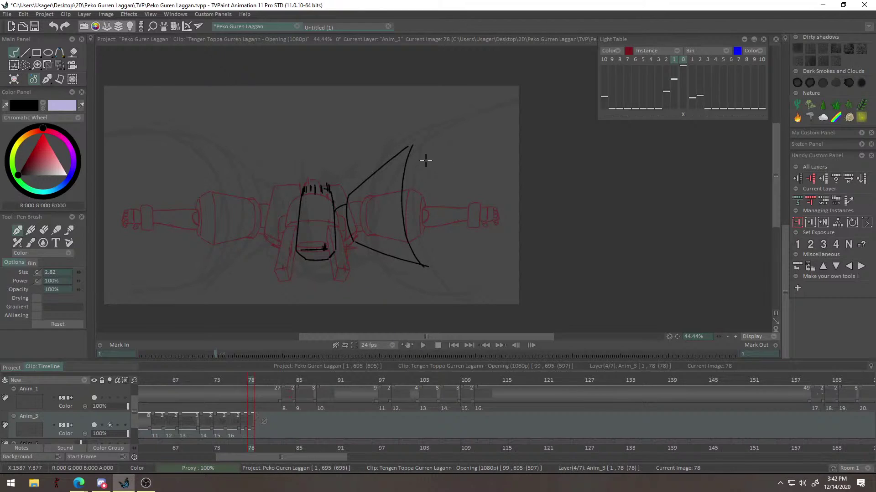
key(ctrl+z)
mouse_move(418, 143)
mouse_down()
mouse_move(443, 143)
mouse_move(425, 142)
mouse_move(442, 142)
mouse_move(433, 232)
mouse_move(440, 238)
mouse_move(436, 222)
mouse_up()
key(ctrl+z)
key(ctrl+z)
key(ctrl+z)
key(ctrl+z)
key(ctrl+z)
drag(443, 147, 452, 202)
key(ctrl+z)
key(ctrl+z)
Draw the armour's large elliptical opening and link it to the curved rim with upper and lower edge lines.
mouse_move(448, 248)
mouse_down()
mouse_move(437, 222)
mouse_move(455, 144)
mouse_up()
right_click(471, 176)
drag(395, 129, 430, 129)
mouse_move(462, 257)
mouse_down()
mouse_move(469, 230)
mouse_move(432, 273)
mouse_up()
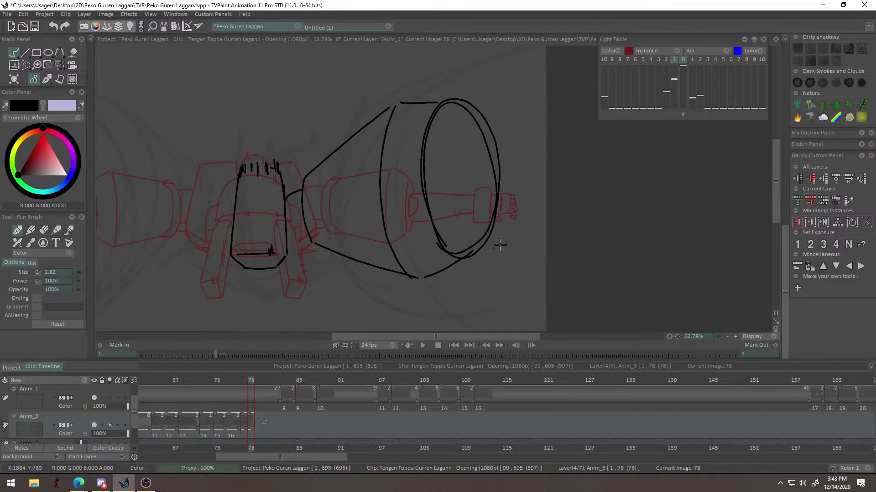
Erase the ellipse's right half and its doubled left strokes, leaving one clean left curve.
key(e)
drag(485, 142, 497, 206)
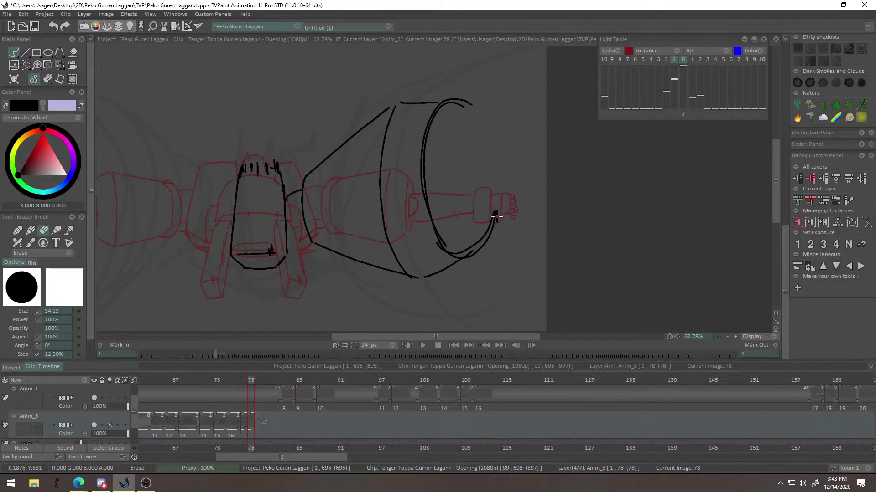
mouse_move(450, 238)
mouse_down()
mouse_move(426, 129)
mouse_move(441, 112)
mouse_move(420, 189)
mouse_up()
key(b)
key(ctrl+z)
mouse_move(433, 105)
mouse_down()
mouse_move(414, 176)
mouse_move(441, 274)
mouse_move(419, 130)
mouse_move(441, 275)
mouse_up()
key(ctrl+z)
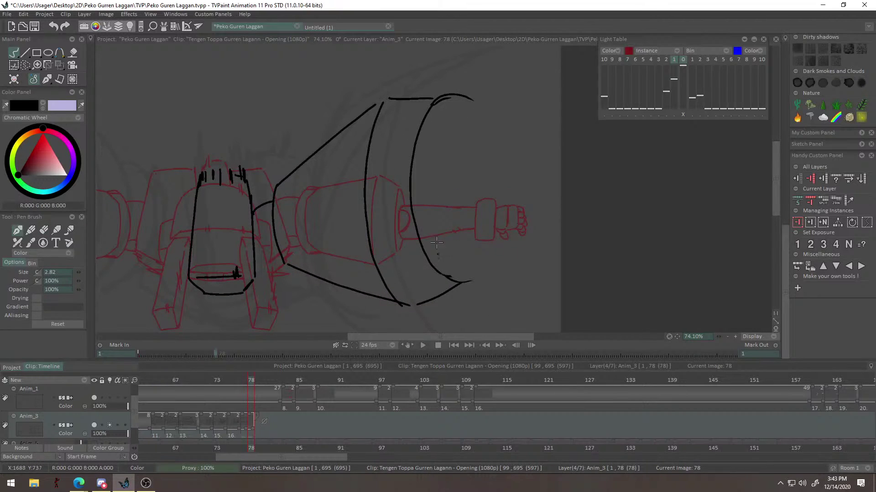
Redraw the right curve of the ellipse as one smooth line closing the armour's opening.
key(e)
mouse_move(472, 100)
mouse_down()
mouse_move(443, 99)
mouse_move(479, 122)
mouse_move(489, 261)
mouse_up()
key(b)
key(ctrl+z)
key(ctrl+z)
mouse_move(437, 102)
mouse_down()
mouse_move(500, 207)
mouse_move(482, 262)
mouse_up()
key(ctrl+z)
mouse_move(483, 132)
mouse_down()
mouse_move(495, 208)
mouse_move(472, 282)
mouse_up()
key(ctrl+z)
mouse_move(432, 104)
mouse_down()
mouse_move(457, 99)
mouse_move(483, 133)
mouse_move(496, 197)
mouse_move(486, 260)
mouse_move(456, 280)
mouse_move(450, 97)
mouse_move(480, 119)
mouse_move(499, 178)
mouse_move(486, 260)
mouse_move(451, 273)
mouse_move(467, 281)
mouse_up()
key(ctrl+z)
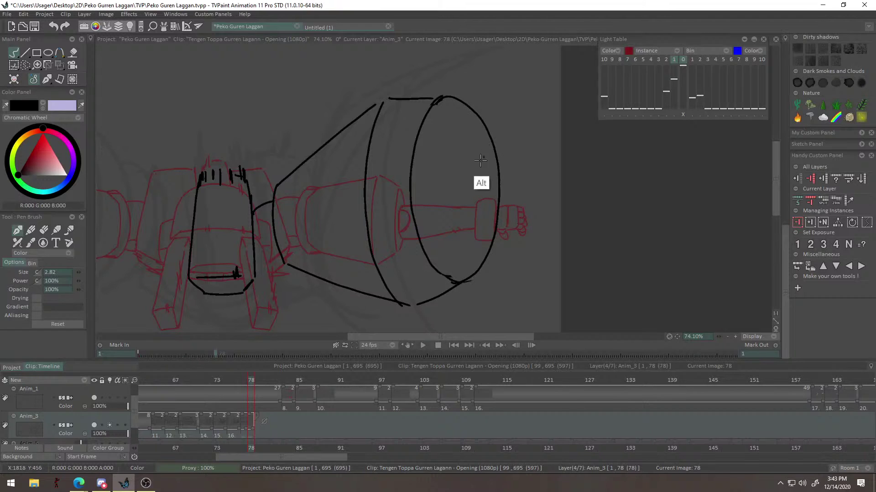
Erase the overlapping stroke ends at the bottom and top of the armour's ellipse.
alt+right_click(481, 180)
scroll(478, 163, up, 2)
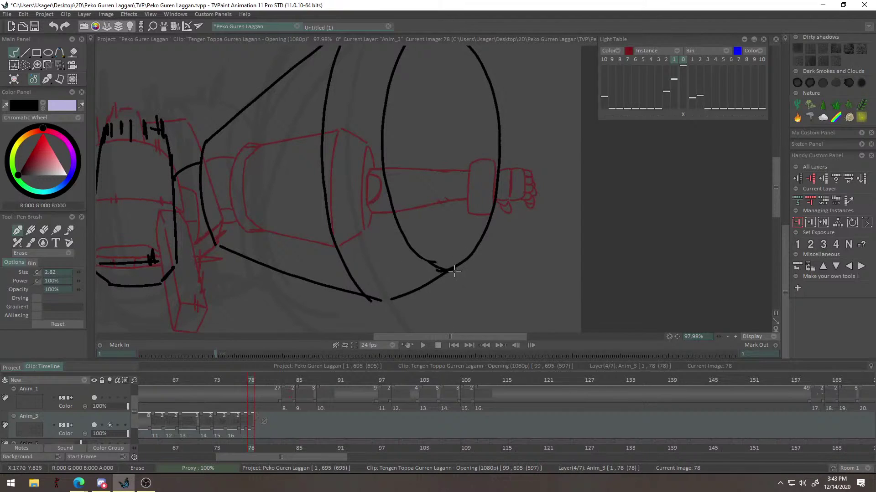
drag(444, 282, 458, 271)
mouse_move(420, 91)
mouse_down()
mouse_move(424, 194)
mouse_move(413, 219)
mouse_up()
scroll(500, 148, up, 2)
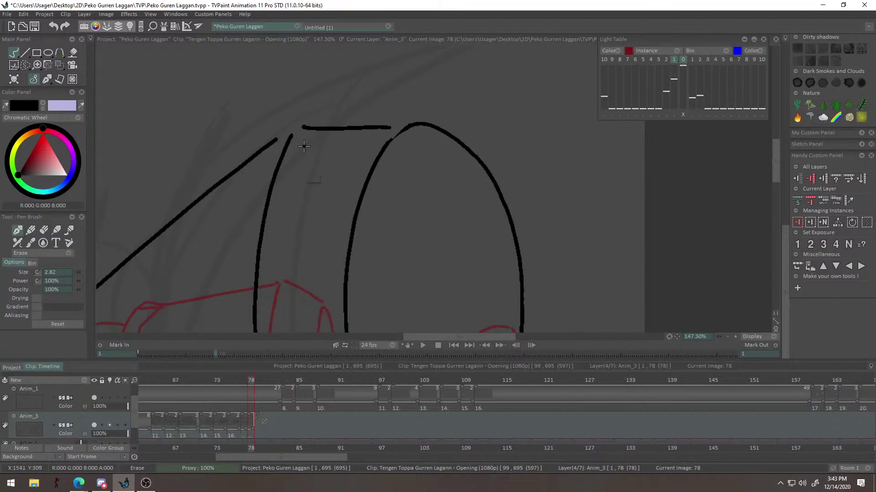
Join the lines at the armour's upper rim corner and connect its upper edge and left curve to the ellipse.
alt+right_click(361, 143)
drag(261, 158, 326, 125)
key(ctrl+z)
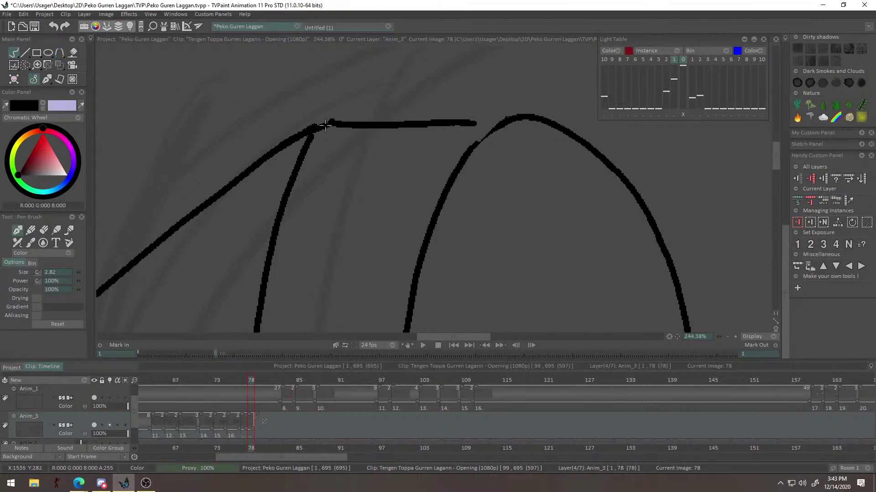
alt+right_click(524, 129)
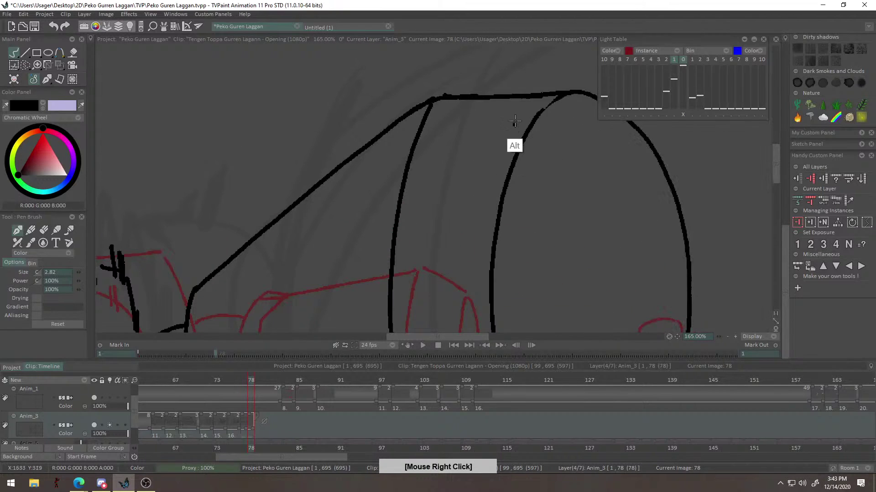
drag(539, 115, 564, 97)
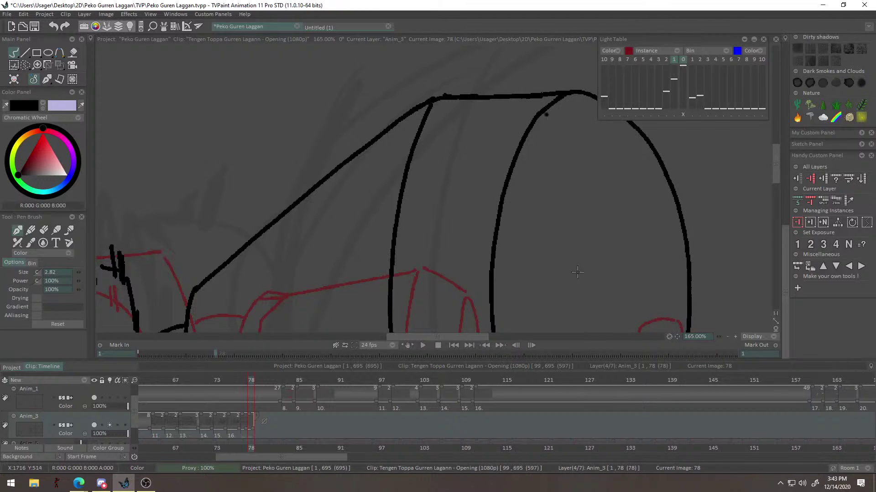
Clean up the armour's lower rim corner and redraw the lower edge between the ellipse and that corner.
right_click(578, 272)
key(e)
mouse_move(409, 222)
mouse_down()
mouse_move(297, 249)
mouse_move(419, 199)
mouse_move(299, 241)
mouse_up()
key(b)
key(ctrl+z)
key(ctrl+z)
drag(418, 206, 292, 245)
Smooth the ellipse's lower curve and trim the stray marks where it meets the armour's lower edge.
alt+right_click(434, 217)
drag(461, 203, 442, 243)
mouse_move(353, 219)
mouse_down()
mouse_move(407, 230)
mouse_move(379, 215)
mouse_up()
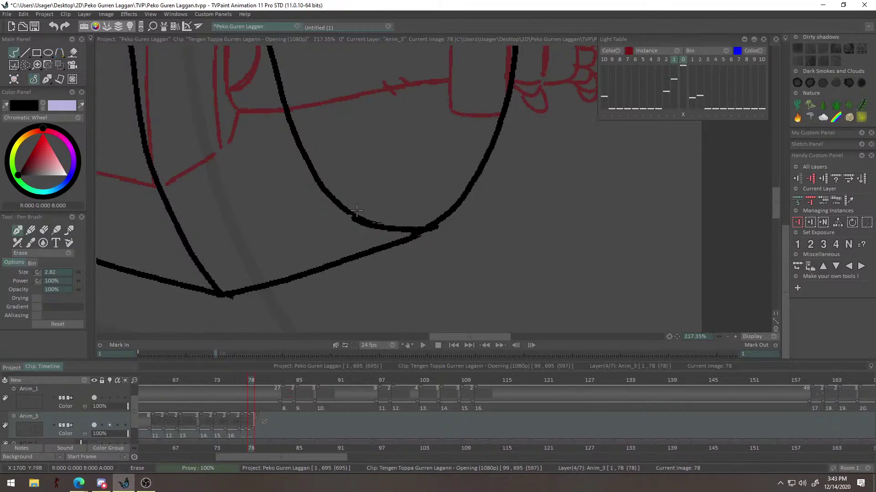
right_click(483, 201)
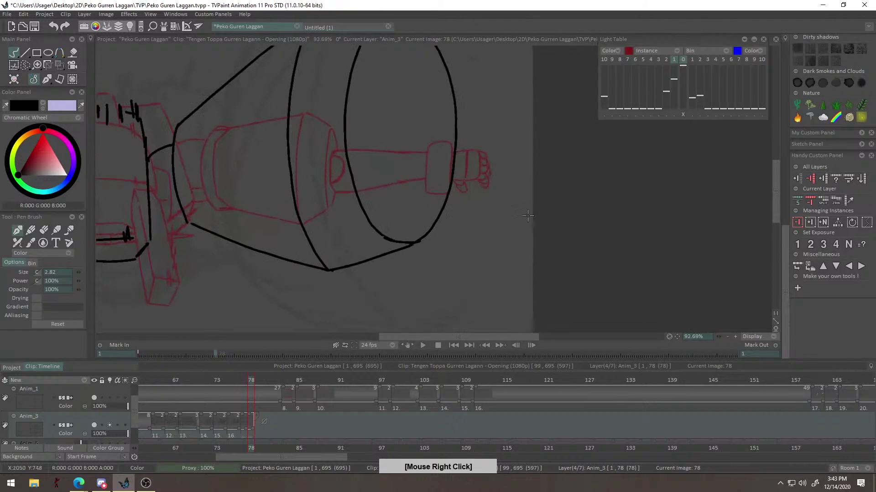
right_click(451, 220)
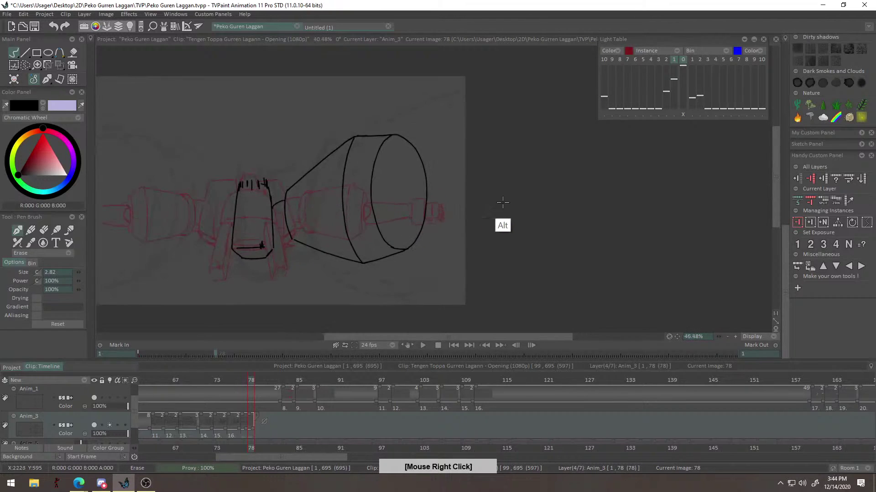
Select the shoulder armour with a freehand selection, warp its outer corners inward with the Perspective transform, apply it and deselect.
click(25, 65)
mouse_move(248, 140)
mouse_down()
mouse_move(340, 127)
mouse_move(334, 148)
mouse_up()
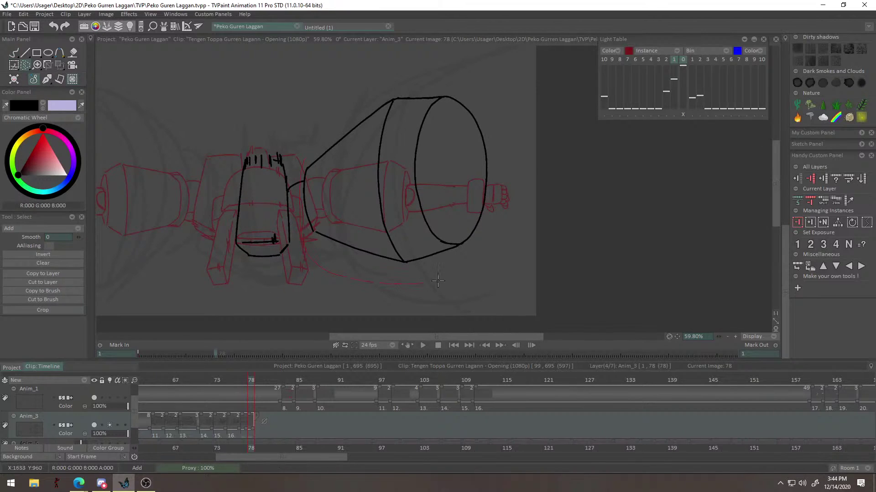
drag(431, 82, 301, 170)
key(ctrl+t)
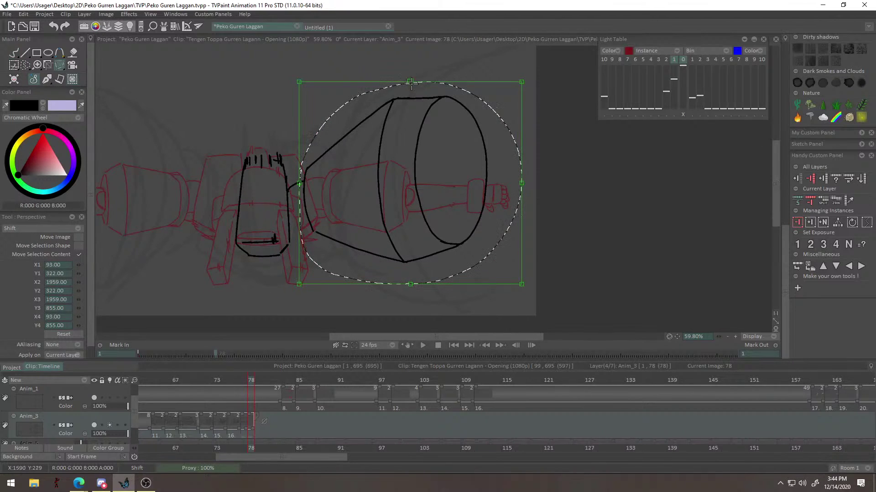
drag(411, 83, 412, 86)
mouse_move(523, 84)
mouse_down()
mouse_move(537, 94)
mouse_move(529, 93)
mouse_up()
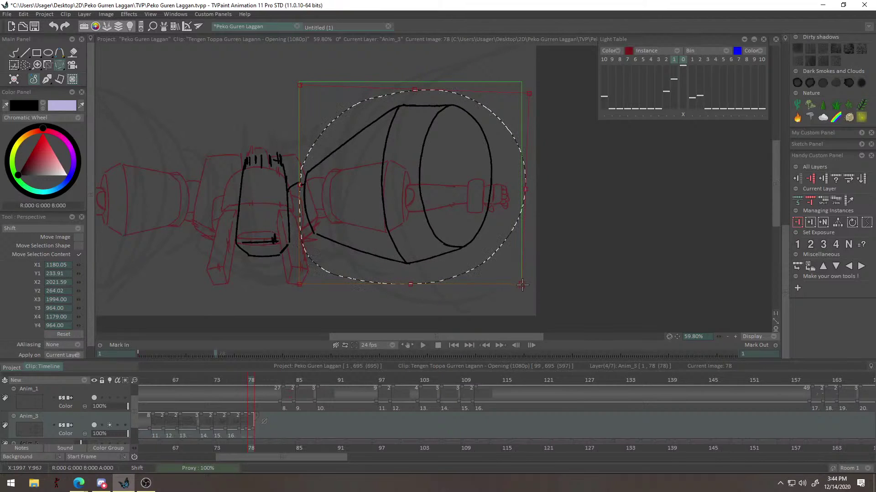
drag(523, 285, 523, 274)
drag(416, 91, 416, 92)
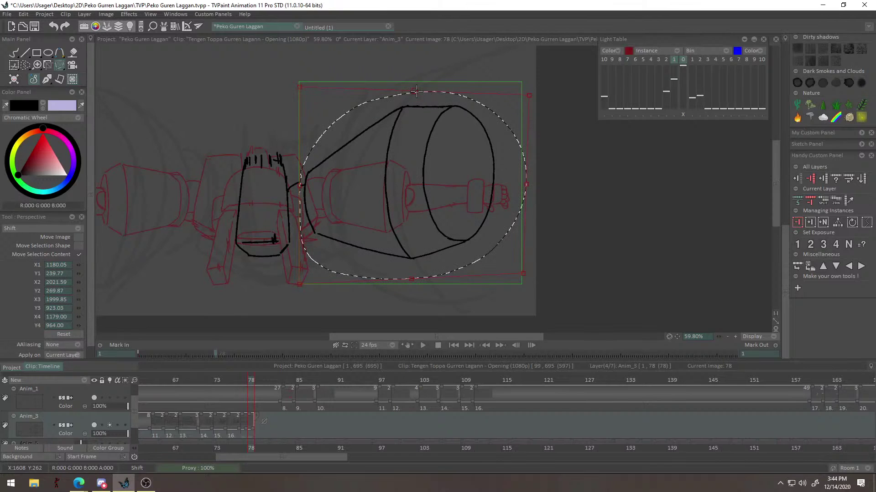
drag(409, 145, 406, 143)
key(Return)
key(ctrl+d)
Erase the middle of the ellipse's right side to open a gap for the arm.
key(b)
drag(480, 146, 492, 201)
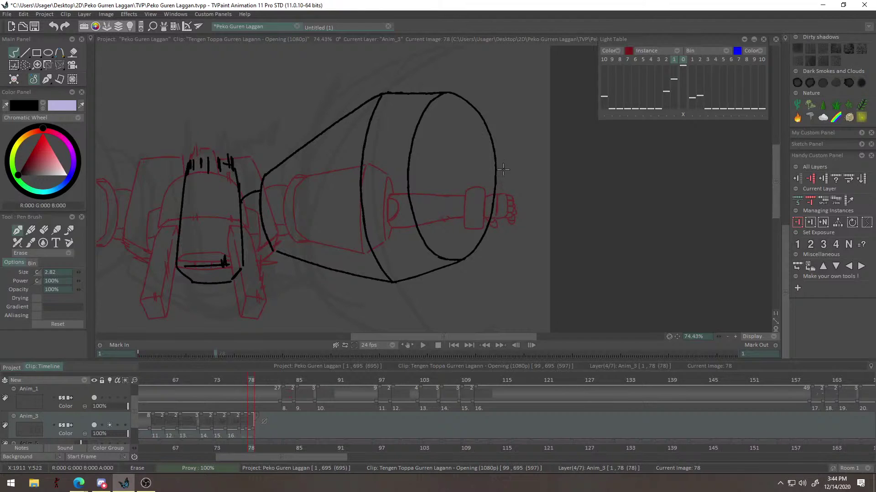
key(e)
drag(493, 176, 493, 214)
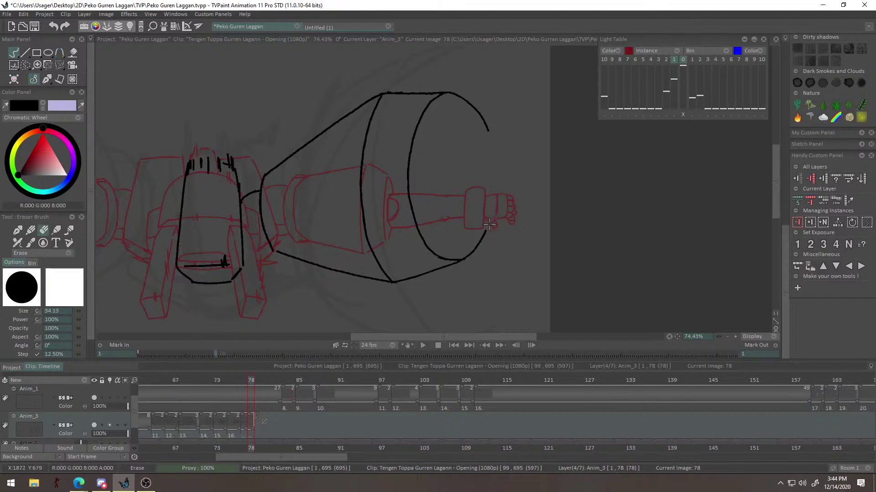
key(e)
key(ctrl+z)
drag(445, 151, 443, 205)
key(ctrl+z)
drag(445, 148, 441, 161)
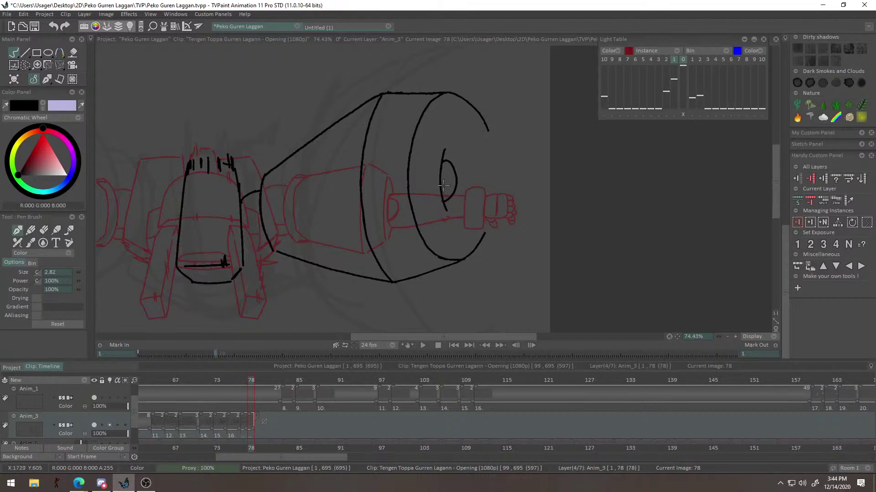
mouse_move(483, 143)
mouse_down()
mouse_move(436, 177)
mouse_move(424, 230)
mouse_up()
key(ctrl+z)
key(ctrl+z)
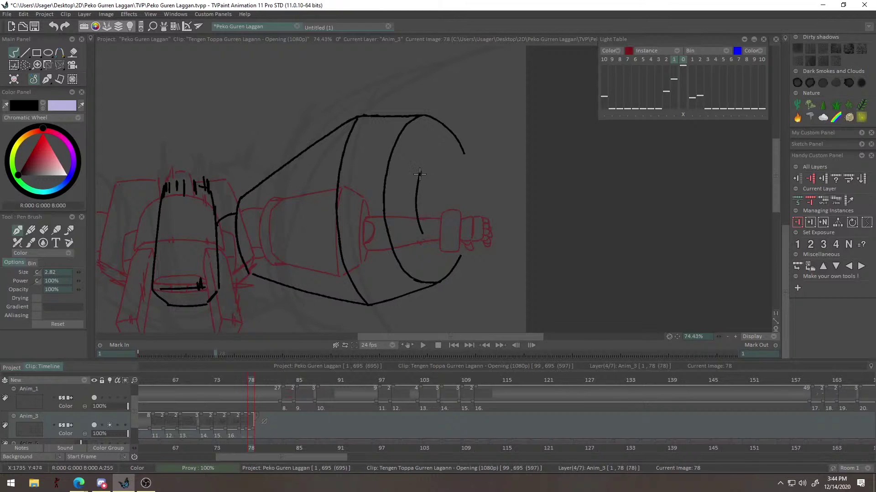
key(ctrl+z)
Draw the curved arm joint inside the armour's opening and extend the arm's upper and lower edges outward to the canvas edge.
mouse_move(422, 171)
mouse_down()
mouse_move(450, 179)
mouse_move(423, 234)
mouse_up()
mouse_move(449, 174)
mouse_down()
mouse_move(433, 190)
mouse_move(511, 163)
mouse_up()
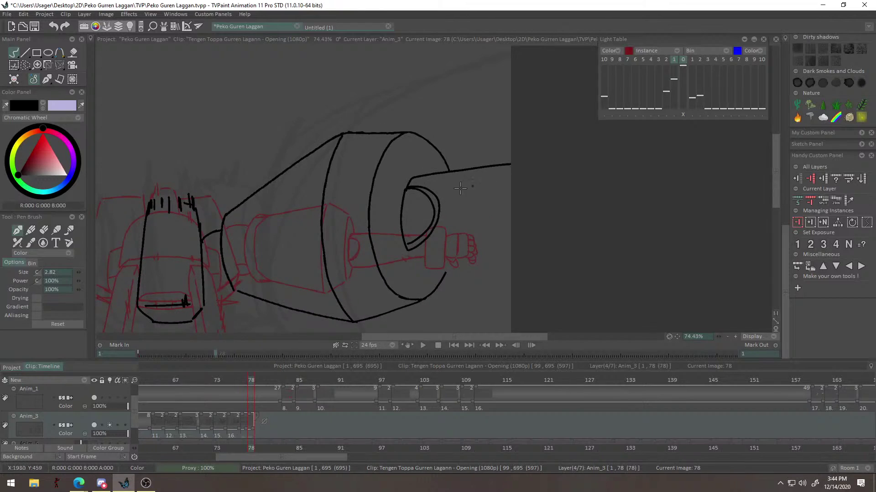
drag(413, 261, 511, 245)
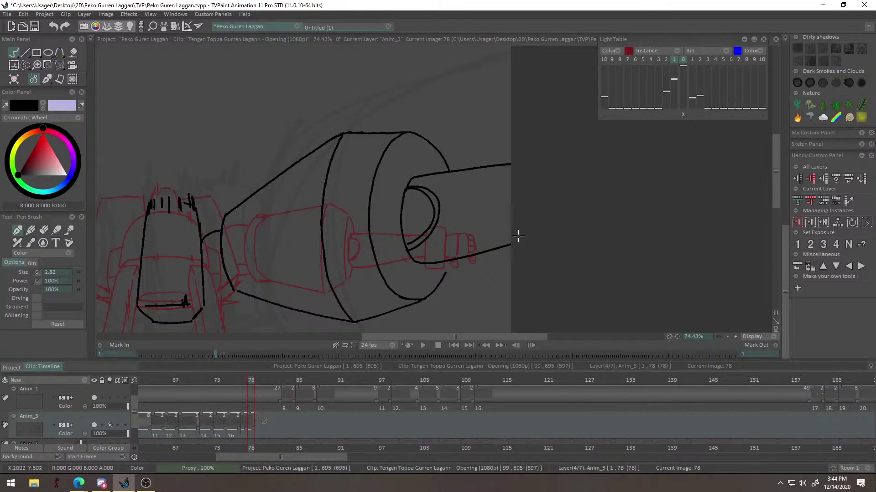
Redraw the arm's lower edge out to the canvas edge and add short tick marks across it.
key(ctrl+z)
mouse_move(408, 250)
mouse_down()
mouse_move(422, 262)
mouse_move(599, 216)
mouse_up()
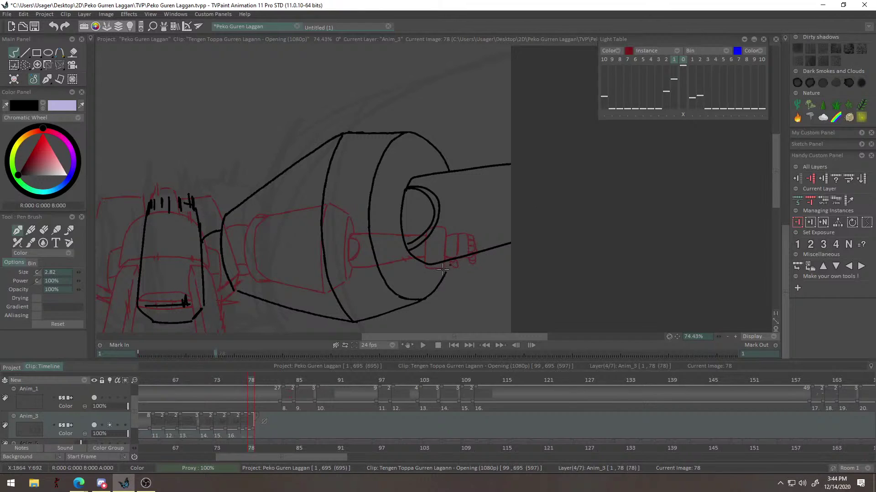
right_click(454, 262)
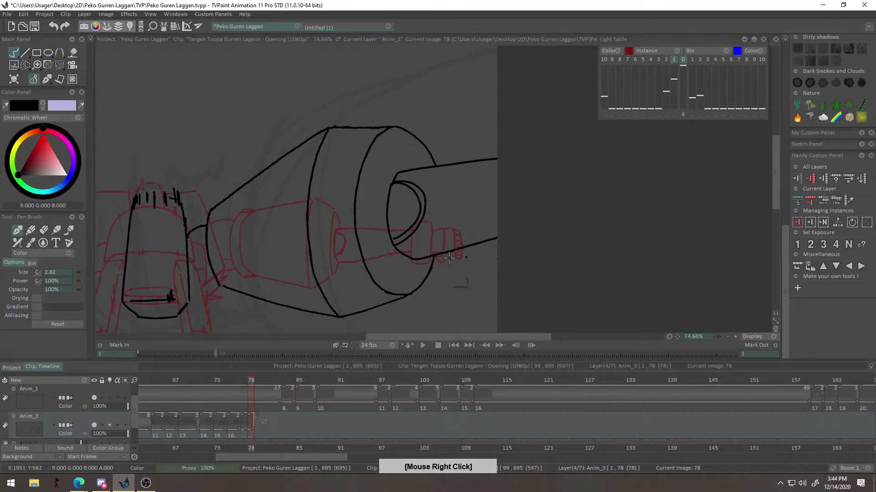
drag(453, 256, 412, 283)
scroll(411, 284, down, 1)
scroll(456, 274, up, 6)
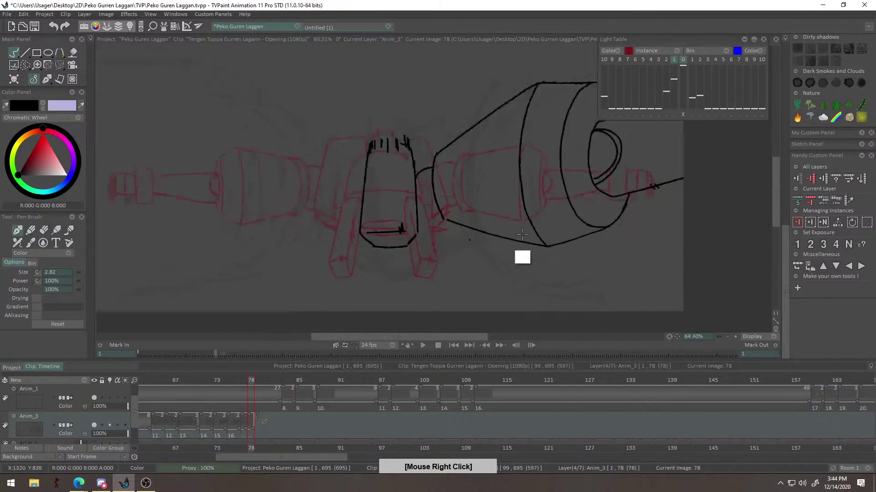
scroll(392, 223, up, 1)
Draw the lower rounded connector between the torso and the shoulder armour, and add tick marks across the armour's lower edge.
right_click(413, 215)
drag(390, 218, 422, 210)
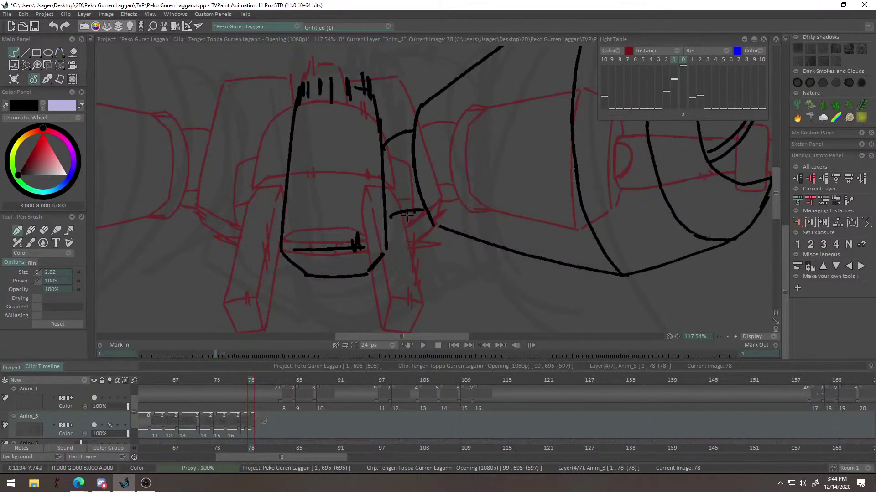
right_click(431, 228)
scroll(431, 228, down, 4)
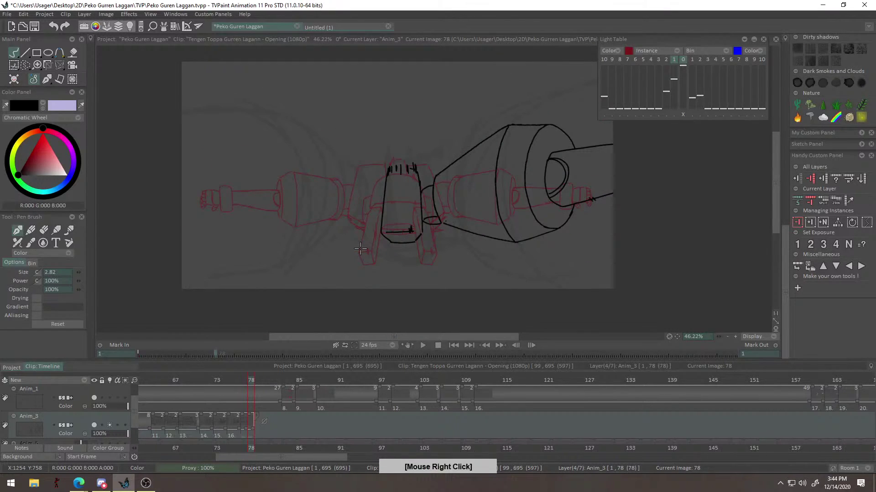
right_click(447, 221)
scroll(447, 222, up, 8)
scroll(350, 163, down, 6)
scroll(373, 191, down, 4)
scroll(373, 191, up, 3)
drag(476, 209, 491, 210)
mouse_move(470, 179)
mouse_down()
mouse_move(495, 261)
mouse_move(482, 301)
mouse_up()
Draw a second contour around the armour's inner end to form its rim, undoing the unsatisfactory strokes.
alt+right_click(359, 137)
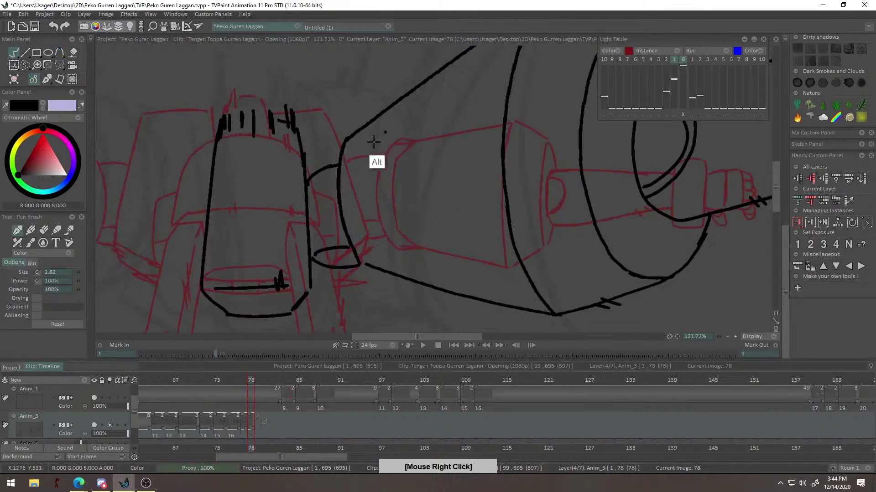
mouse_move(342, 128)
mouse_down()
mouse_move(372, 113)
mouse_move(340, 125)
mouse_move(324, 168)
mouse_move(343, 120)
mouse_move(375, 116)
mouse_move(331, 143)
mouse_move(329, 203)
mouse_up()
key(ctrl+z)
key(ctrl+z)
key(ctrl+z)
key(ctrl+z)
key(ctrl+z)
drag(337, 135, 327, 233)
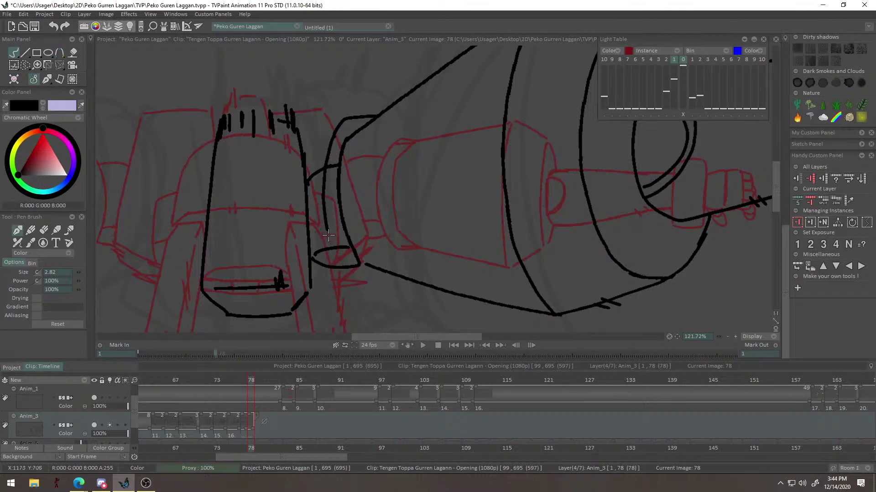
Erase the connector lines that overlap the inside of the new armour rim.
key(e)
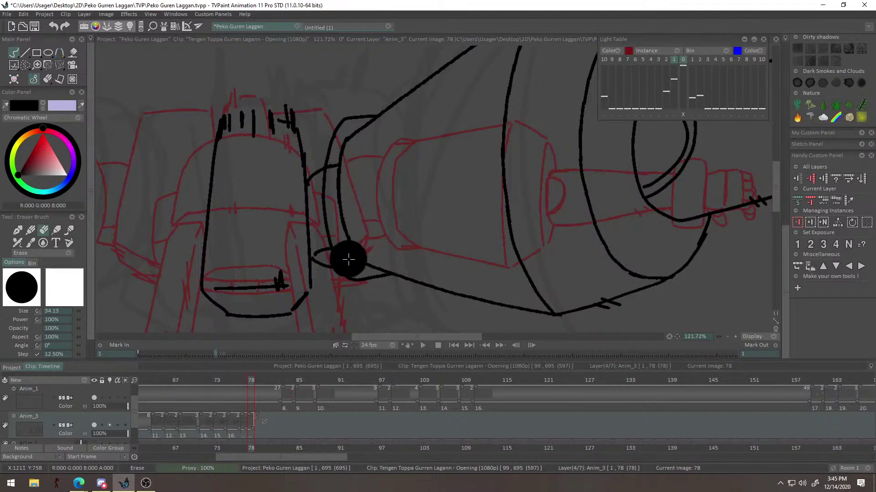
key(b)
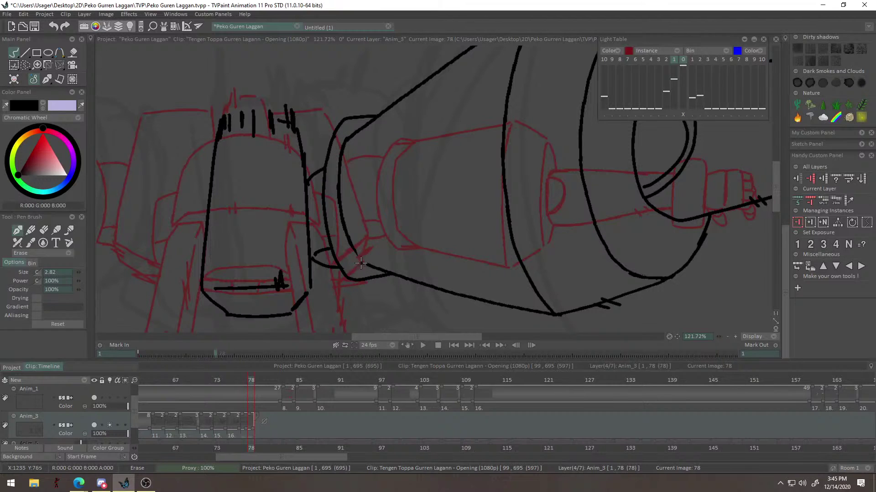
drag(335, 221, 331, 255)
Add paired tick marks across the armour's top and bottom edges and along its curved seam.
drag(431, 205, 433, 186)
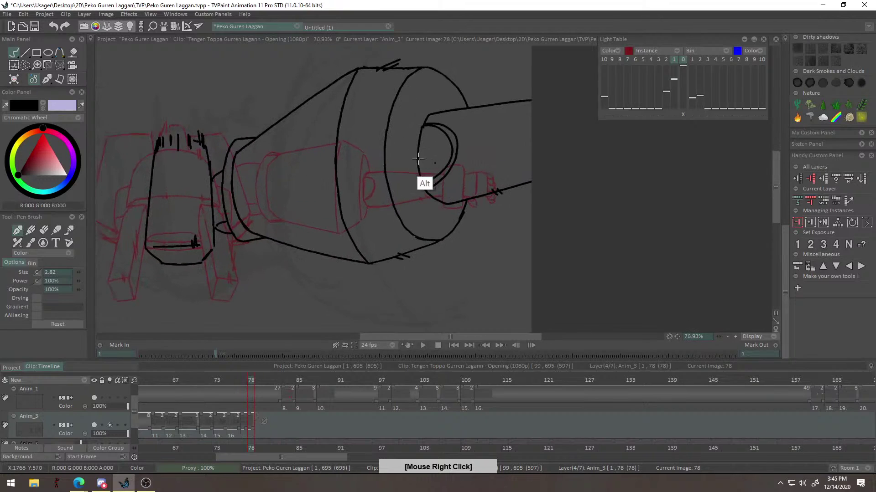
key(ctrl)
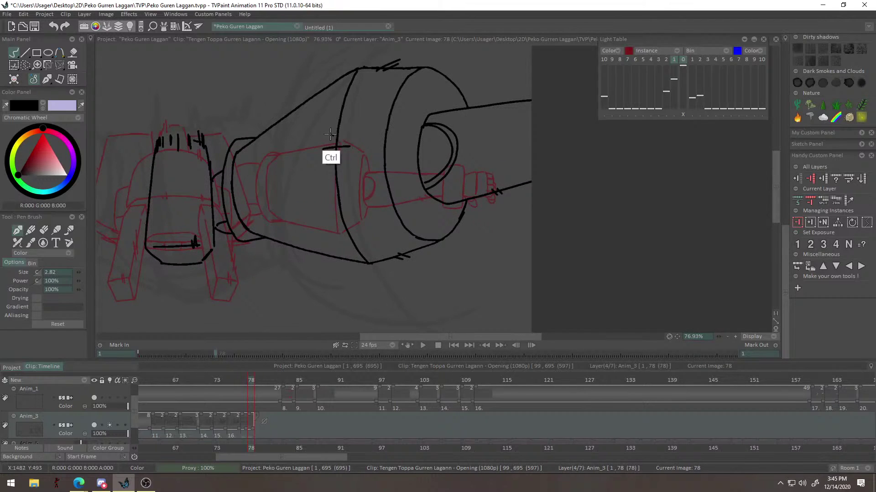
mouse_move(329, 111)
mouse_down()
mouse_move(355, 104)
mouse_move(344, 112)
mouse_up()
drag(349, 209, 370, 180)
drag(364, 238, 347, 211)
mouse_move(314, 195)
mouse_down()
mouse_move(326, 200)
mouse_move(299, 229)
mouse_move(374, 193)
mouse_move(335, 244)
mouse_up()
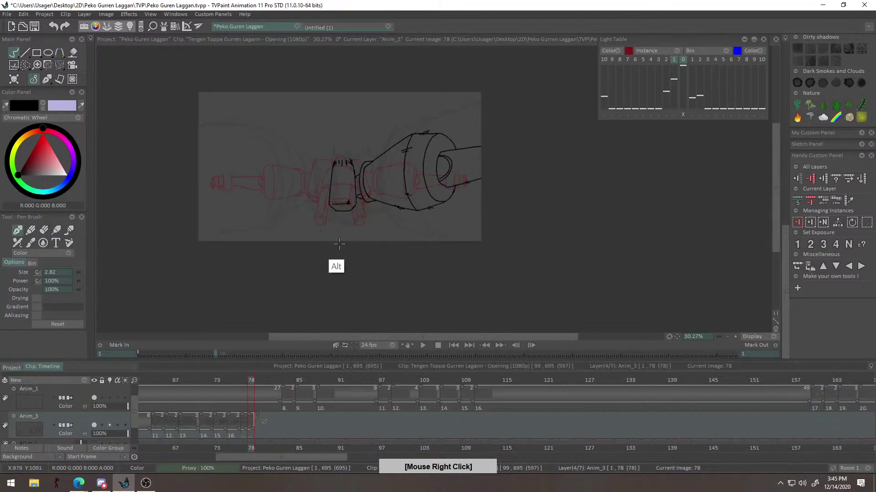
Copy the freehand-selected armour and arm to a custom brush, flip it horizontally and stamp it on the torso's opposite side.
click(26, 64)
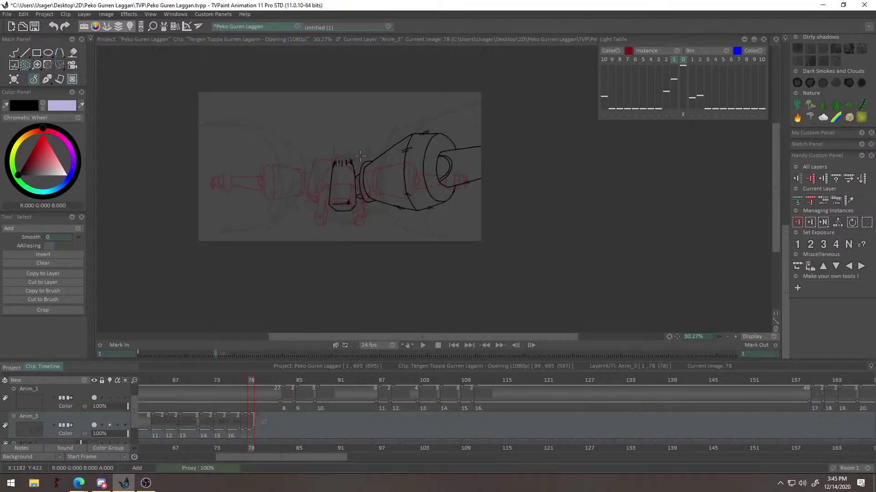
drag(381, 133, 451, 125)
click(66, 291)
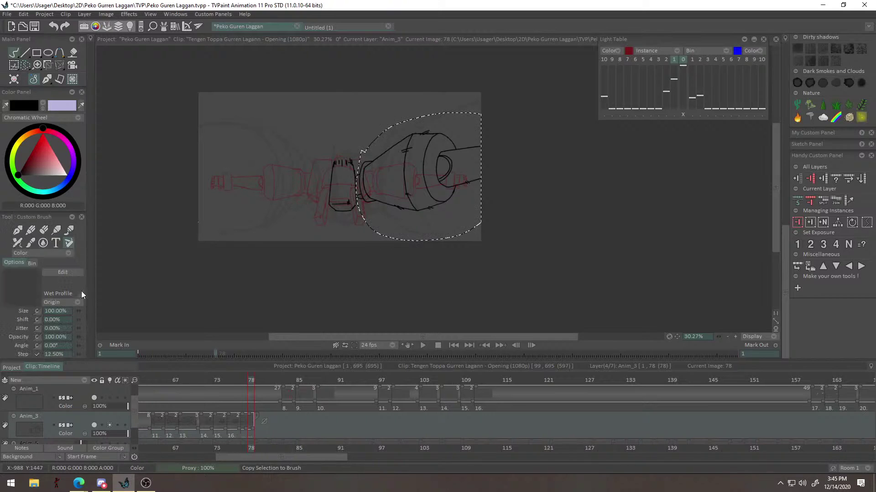
click(62, 272)
click(652, 168)
click(627, 311)
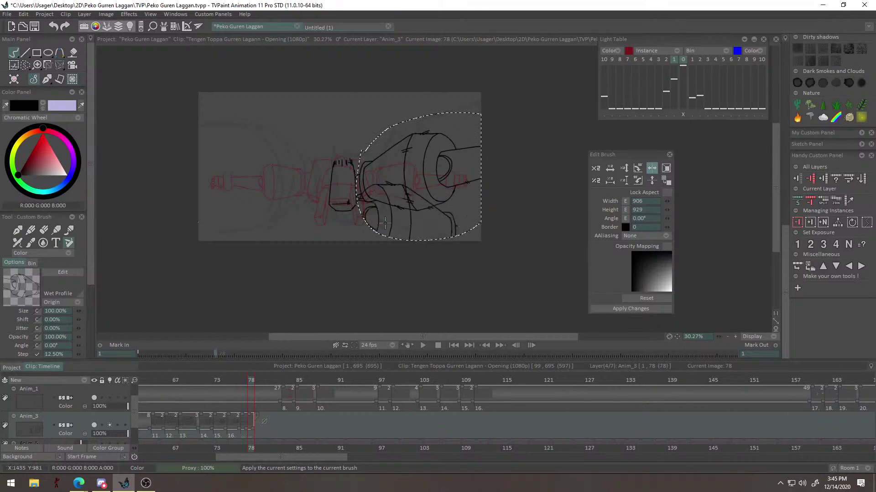
alt+right_click(281, 200)
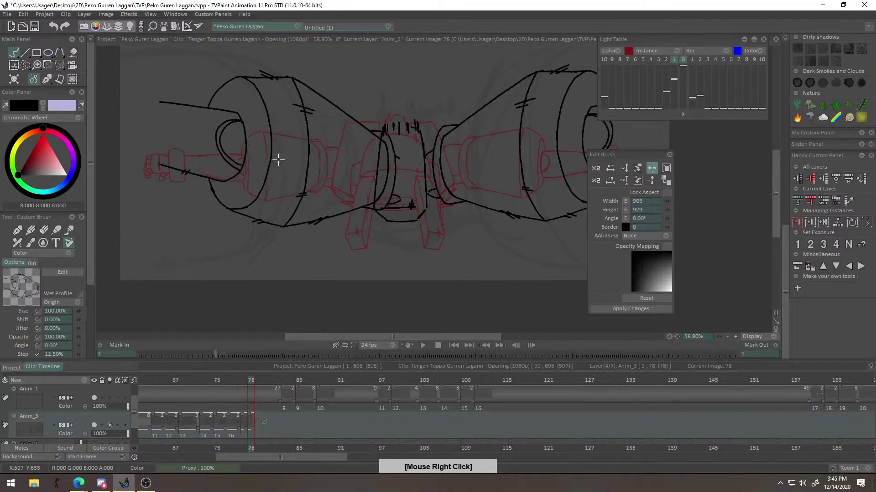
drag(253, 161, 253, 156)
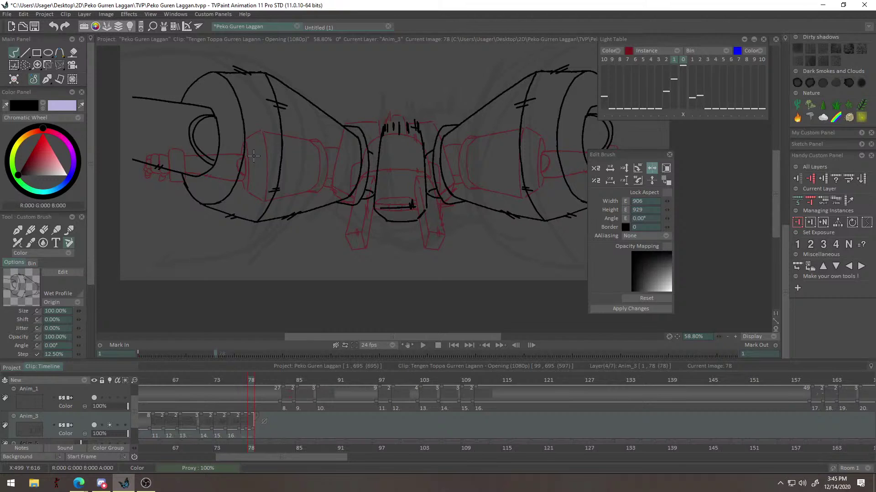
click(250, 158)
Nudge the mirrored drawing slightly to the left with the Transform tool to centre it, and apply the transform.
key(b)
alt+right_click(378, 179)
drag(365, 125, 377, 137)
alt+right_click(390, 123)
key(ctrl+t)
drag(422, 163, 418, 163)
key(Return)
Extend the upper and lower edges of both arms with the pen so they reach the canvas edges.
drag(534, 147, 616, 125)
key(b)
mouse_move(566, 141)
mouse_down()
mouse_move(480, 195)
mouse_move(480, 171)
mouse_up()
drag(481, 51, 465, 119)
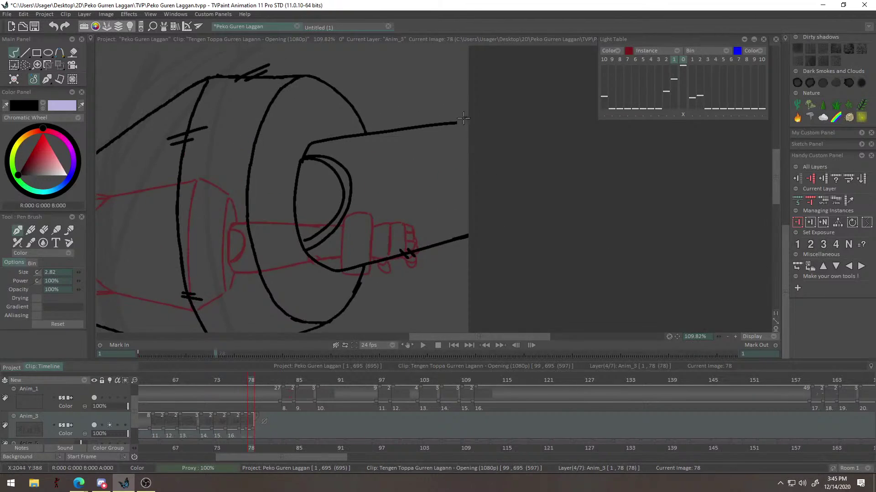
drag(208, 183, 481, 169)
drag(556, 181, 410, 252)
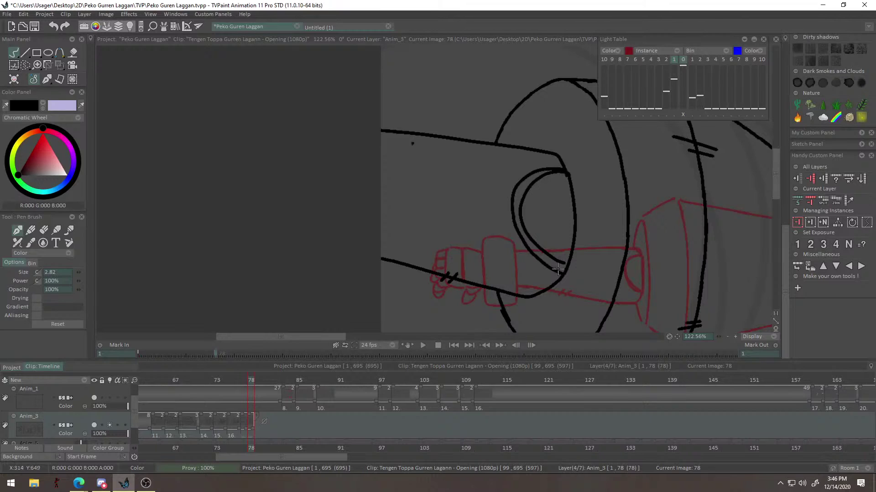
key(alt+Tab)
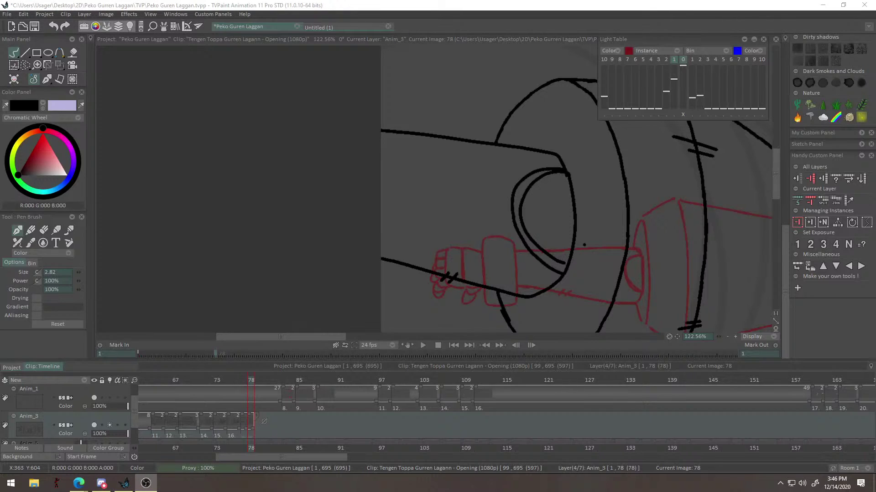
Draw the legs' side edges beneath both lower corners of the torso, ending in short hatched strokes.
mouse_move(587, 210)
mouse_down()
mouse_move(416, 292)
mouse_move(461, 181)
mouse_move(376, 277)
mouse_move(551, 203)
mouse_move(319, 198)
mouse_up()
mouse_move(459, 196)
mouse_down()
mouse_move(546, 170)
mouse_move(453, 161)
mouse_move(509, 135)
mouse_move(458, 185)
mouse_move(504, 201)
mouse_up()
drag(392, 234, 442, 202)
drag(360, 179, 356, 242)
key(ctrl+z)
drag(517, 169, 508, 228)
key(ctrl+z)
drag(500, 158, 504, 249)
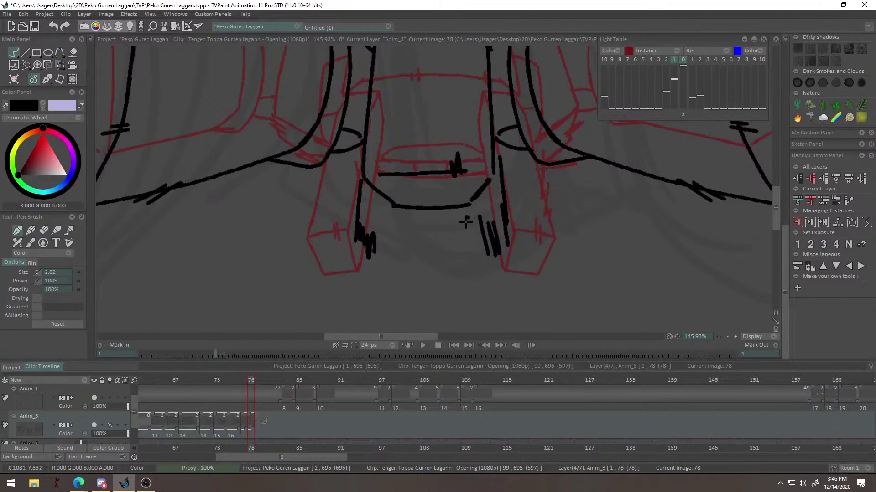
drag(463, 179, 457, 196)
Draw matching angled panels from each shoulder armour's lower edge inward to the leg, undoing the unsatisfactory strokes.
drag(513, 240, 591, 193)
key(ctrl+z)
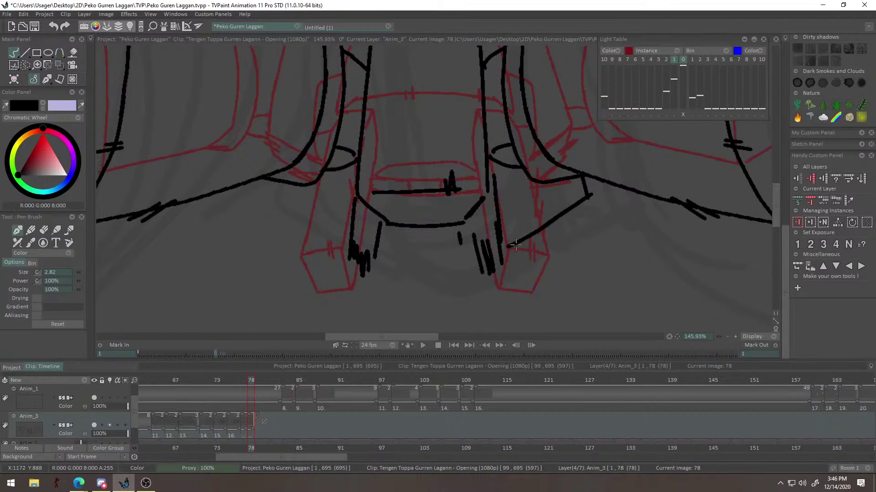
drag(410, 220, 436, 227)
mouse_move(296, 186)
mouse_down()
mouse_move(289, 202)
mouse_move(375, 238)
mouse_move(290, 203)
mouse_move(382, 250)
mouse_up()
key(ctrl+z)
mouse_move(490, 204)
mouse_down()
mouse_move(444, 316)
mouse_move(539, 242)
mouse_up()
drag(548, 169, 595, 135)
drag(441, 151, 468, 148)
key(ctrl+z)
mouse_move(362, 153)
mouse_down()
mouse_move(330, 149)
mouse_move(418, 234)
mouse_move(494, 243)
mouse_move(607, 206)
mouse_up()
key(ctrl+z)
drag(381, 178, 419, 214)
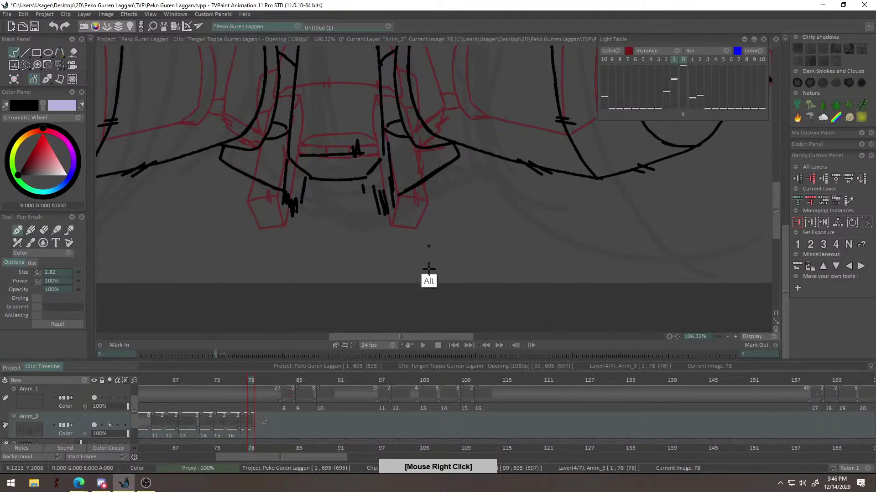
Play the animation from around frame 66 with the whole canvas in view to check the new drawing's motion.
click(259, 381)
drag(482, 97, 383, 244)
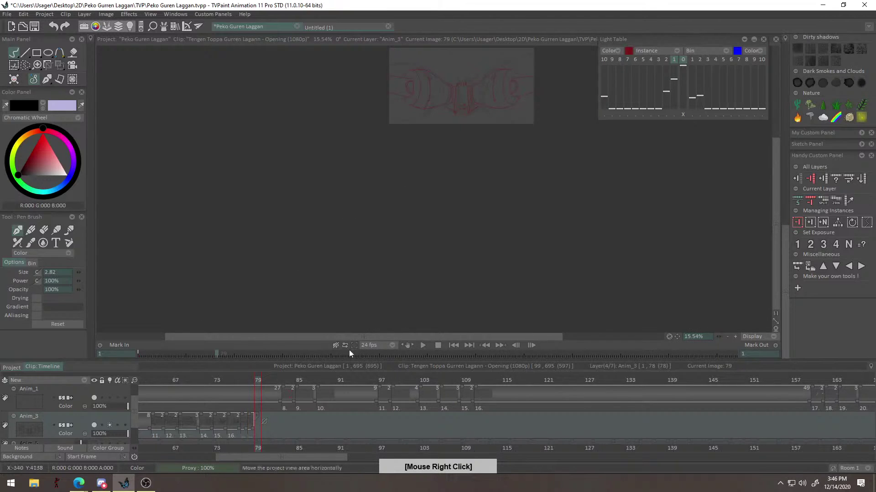
drag(256, 382, 188, 381)
key(Return)
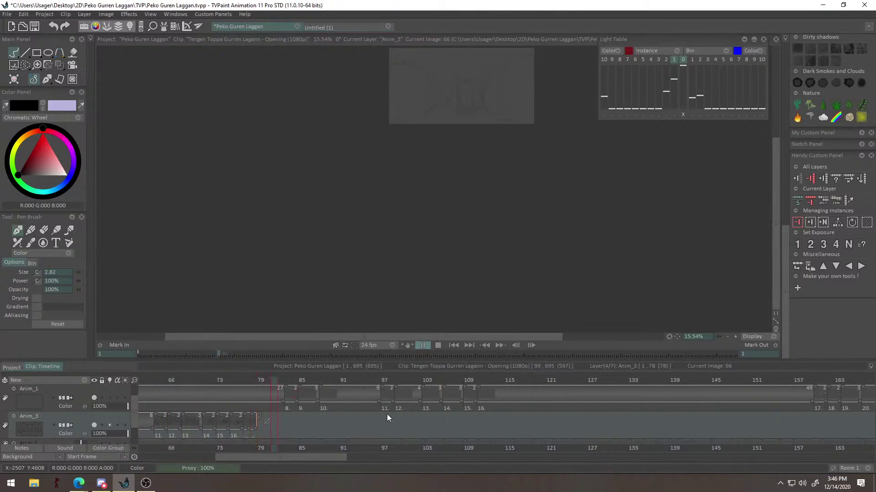
Extend the exposure of the last drawings on Anim_3 so the layer reaches frame 80, and replay the sequence.
drag(355, 320, 354, 283)
drag(250, 429, 270, 428)
drag(276, 378, 219, 379)
key(Return)
Replay the Anim_3 sequence several times at a larger view and scrub on to frame 82 to examine the motion.
drag(518, 139, 439, 312)
drag(473, 182, 608, 150)
click(192, 379)
key(Return)
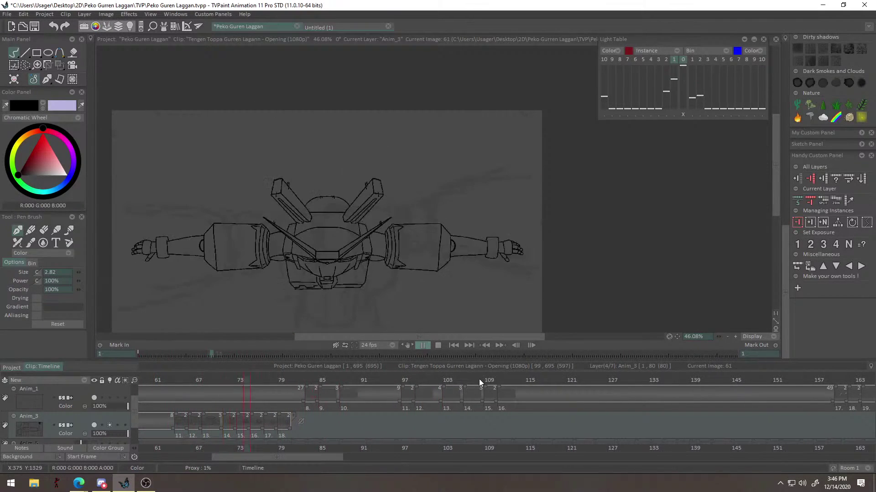
drag(273, 382, 166, 383)
key(Return)
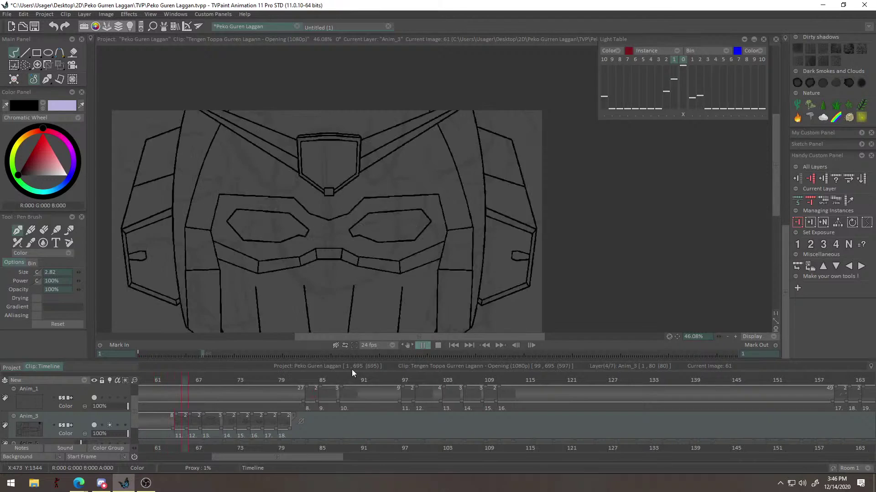
click(421, 345)
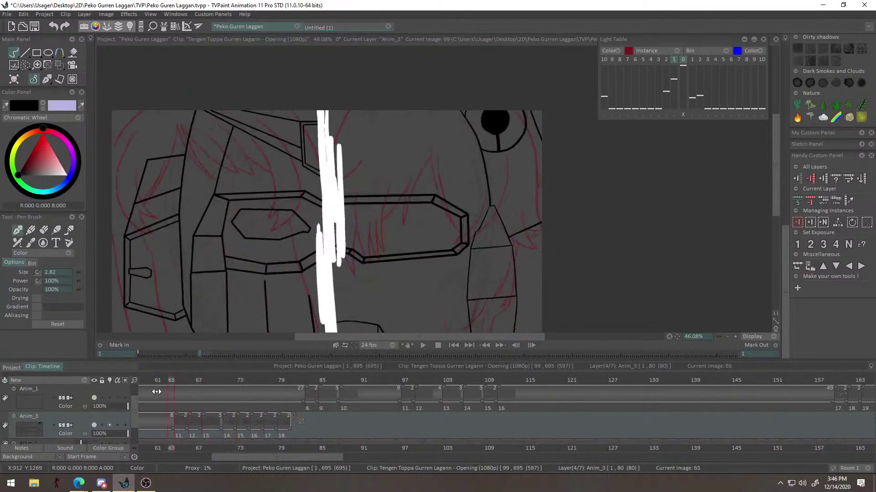
drag(300, 382, 336, 391)
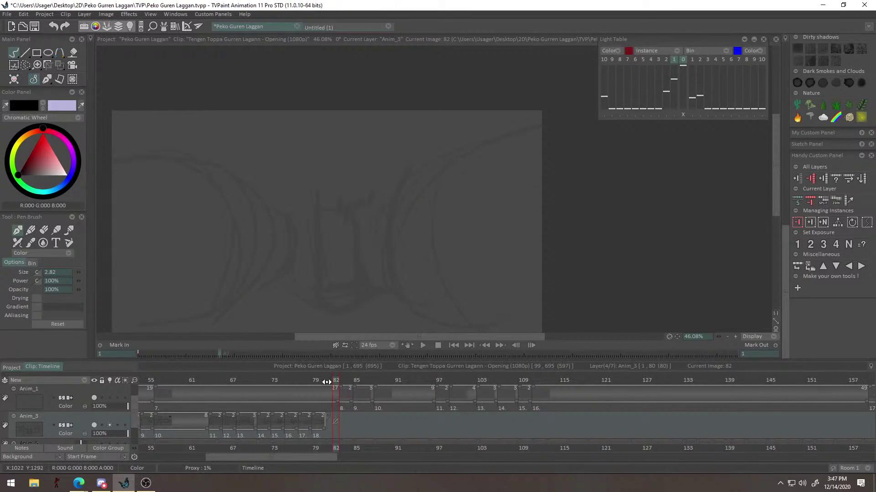
Add two new two-frame instances at the end of Anim_3, covering frames 81 to 84.
click(323, 382)
click(329, 381)
drag(327, 415, 339, 428)
click(343, 380)
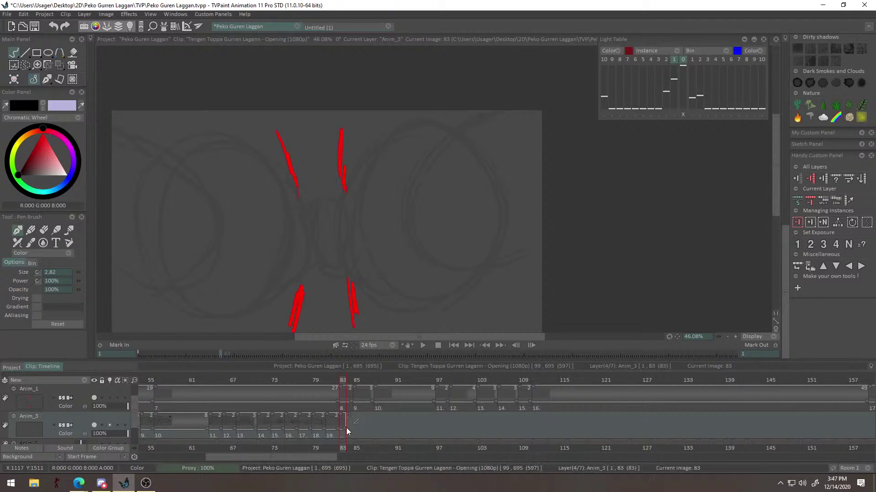
click(354, 428)
On frame 79, erase the lower outer stretch of the right armour's rim and fill the gap with short hatched strokes.
click(315, 383)
mouse_move(315, 384)
mouse_down()
mouse_move(327, 389)
mouse_move(308, 390)
mouse_move(315, 385)
mouse_up()
key(alt)
mouse_move(444, 280)
mouse_down()
mouse_move(501, 268)
mouse_move(458, 286)
mouse_move(487, 293)
mouse_move(513, 290)
mouse_move(501, 281)
mouse_move(507, 276)
mouse_move(533, 280)
mouse_move(480, 284)
mouse_move(514, 286)
mouse_up()
key(e)
right_click(504, 280)
scroll(492, 285, up, 2)
key(ctrl+z)
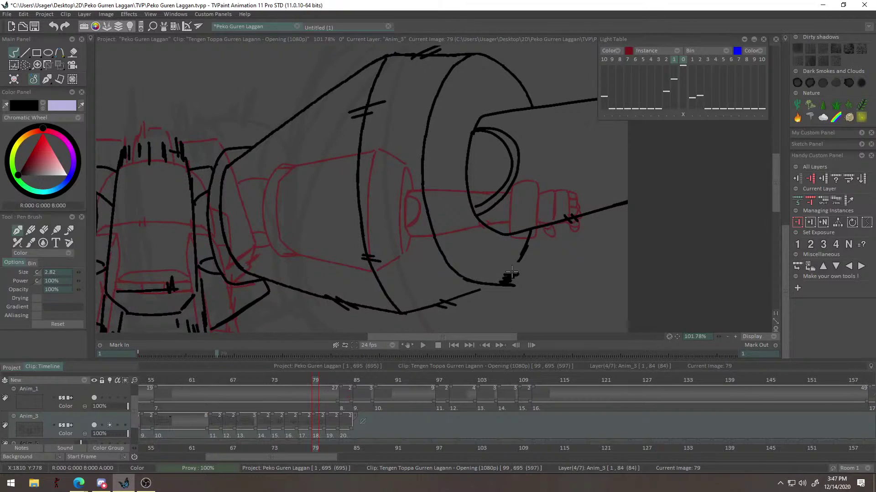
drag(483, 167, 440, 201)
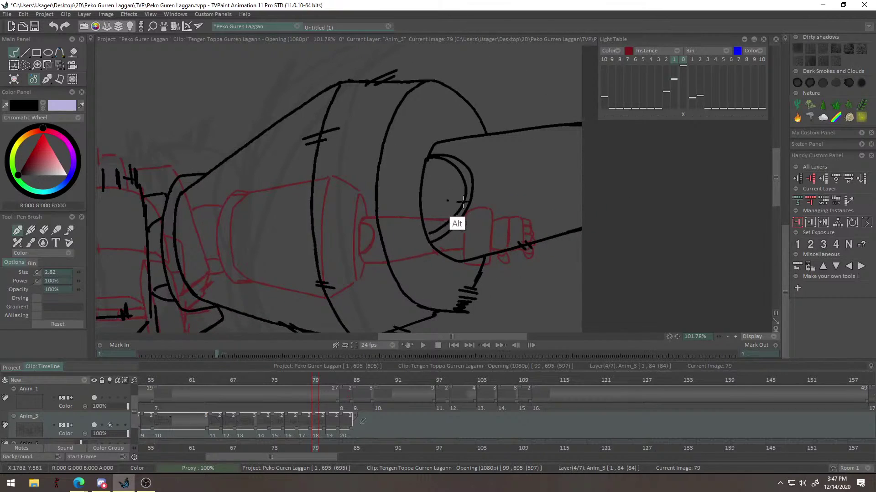
Erase the upper outer stretch of the right armour's rim and replace the line with short broken strokes.
key(e)
mouse_move(502, 142)
mouse_down()
mouse_move(508, 182)
mouse_move(502, 156)
mouse_move(506, 165)
mouse_up()
key(b)
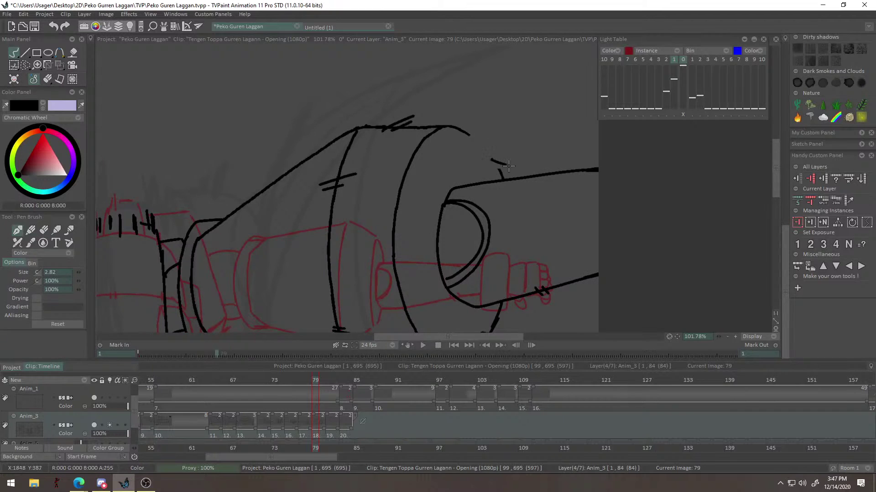
alt+drag(397, 197, 679, 175)
alt+drag(573, 224, 602, 142)
mouse_move(481, 179)
alt+mouse_down()
mouse_move(520, 211)
mouse_move(379, 116)
mouse_move(368, 120)
alt+mouse_up()
key(e)
mouse_move(455, 191)
mouse_down()
mouse_move(462, 198)
mouse_move(435, 186)
mouse_move(501, 227)
mouse_up()
key(b)
alt+drag(367, 194, 534, 194)
mouse_move(397, 161)
alt+mouse_down()
mouse_move(508, 229)
mouse_move(536, 259)
alt+mouse_up()
Erase the middle of the left arm joint's curved lines and replace it with rows of short hatched strokes.
key(e)
drag(363, 235, 356, 229)
key(b)
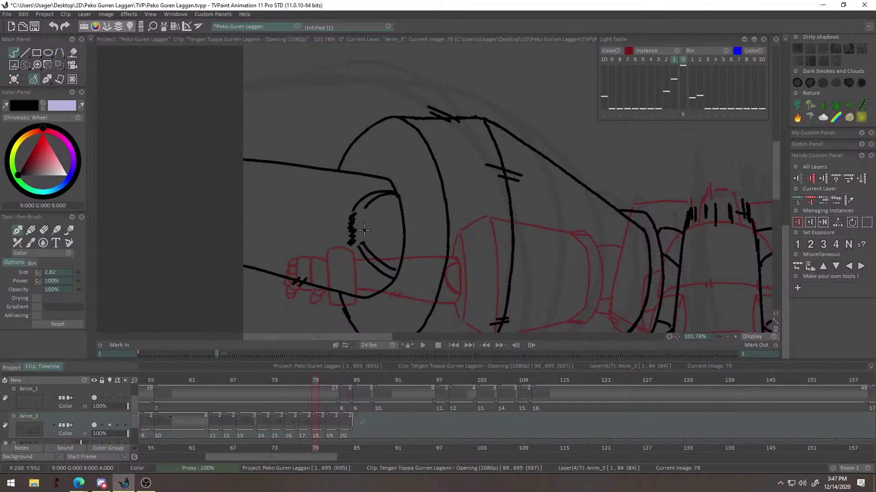
drag(360, 220, 354, 265)
Erase the upper outer stretch of the left armour's rim and replace it with hatched strokes.
key(e)
drag(367, 163, 364, 168)
key(b)
On frame 79, erase the middle of the left armour's front rim and fill the gap with short hatched strokes.
drag(458, 301, 451, 210)
key(e)
drag(453, 178, 445, 215)
key(b)
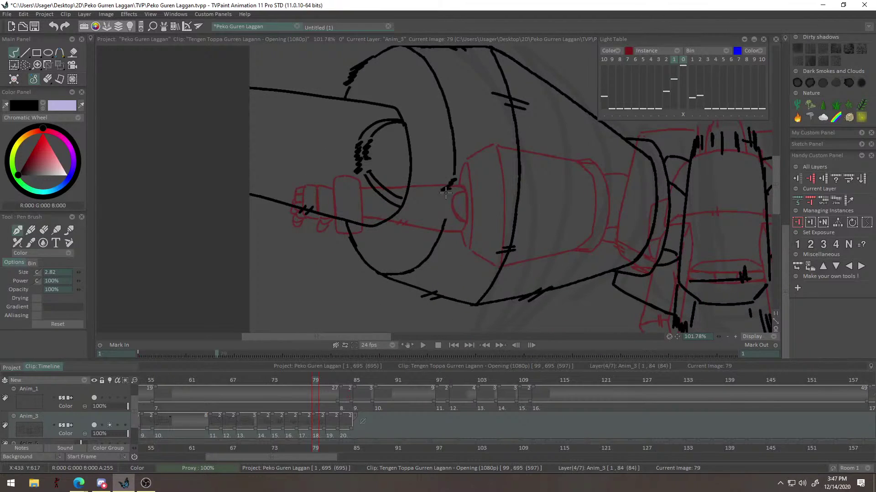
Erase a short stretch of the left armour's rear curved seam and break the line with small hatch marks.
alt+drag(536, 208, 472, 220)
mouse_move(614, 232)
alt+mouse_down()
mouse_move(588, 202)
mouse_move(671, 164)
alt+mouse_up()
key(e)
mouse_move(366, 202)
mouse_down()
mouse_move(352, 181)
mouse_move(345, 200)
mouse_up()
key(b)
mouse_move(428, 211)
alt+mouse_down()
mouse_move(512, 235)
mouse_move(409, 237)
alt+mouse_up()
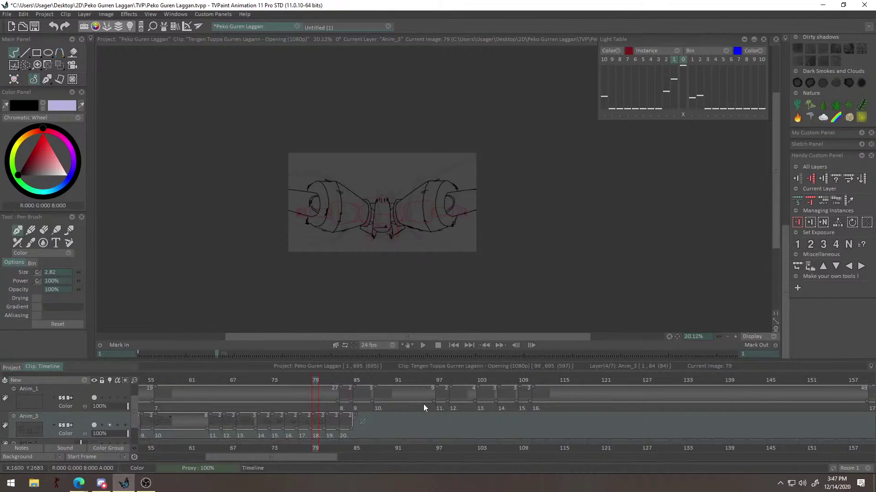
Add short strokes below the central panel and long crossed hatches over the tips of both lower fins.
mouse_move(314, 380)
mouse_down()
mouse_move(401, 398)
mouse_move(294, 385)
mouse_move(326, 390)
mouse_move(307, 391)
mouse_move(316, 395)
mouse_up()
mouse_move(400, 246)
mouse_down()
mouse_move(452, 194)
mouse_move(421, 146)
mouse_up()
drag(362, 207, 372, 233)
key(ctrl+z)
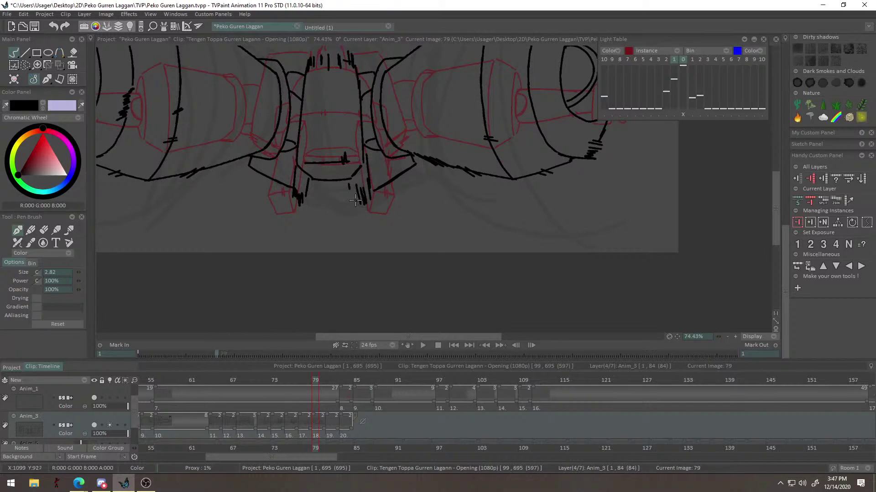
key(ctrl+z)
drag(352, 202, 388, 235)
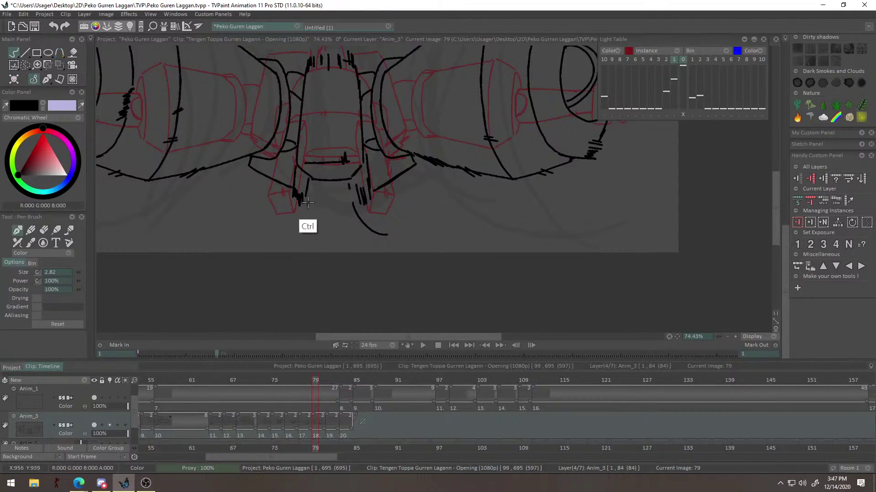
key(ctrl+z)
drag(375, 172, 391, 228)
key(ctrl+z)
drag(290, 172, 273, 235)
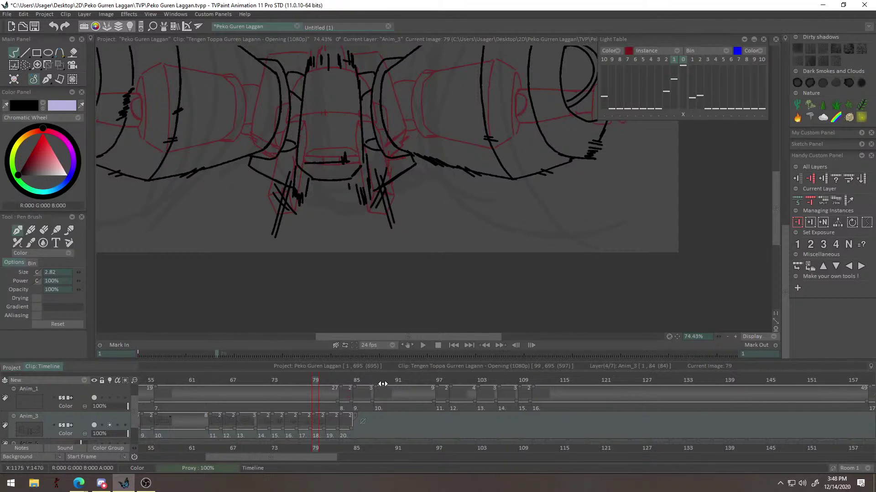
On frame 81, draw the central panel's left side and its curved lower lip.
mouse_move(308, 382)
mouse_down()
mouse_move(428, 367)
mouse_move(305, 388)
mouse_move(328, 390)
mouse_up()
drag(389, 230, 397, 164)
mouse_move(343, 123)
mouse_down()
mouse_move(339, 225)
mouse_move(373, 235)
mouse_up()
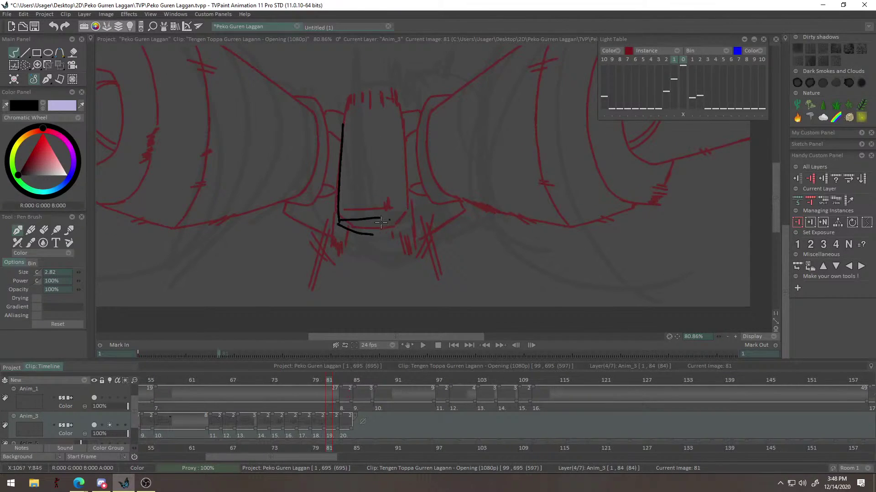
scroll(386, 221, up, 3)
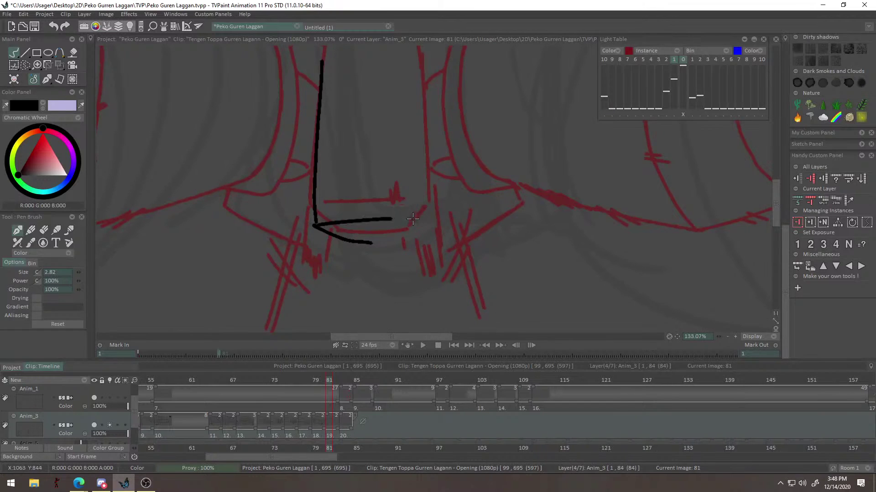
drag(393, 241, 409, 238)
drag(419, 262, 402, 318)
Draw the central panel's right side and straight upper edge to close its outline.
drag(393, 114, 409, 264)
key(ctrl+z)
drag(394, 118, 406, 267)
drag(309, 115, 400, 120)
key(ctrl+z)
drag(310, 114, 397, 113)
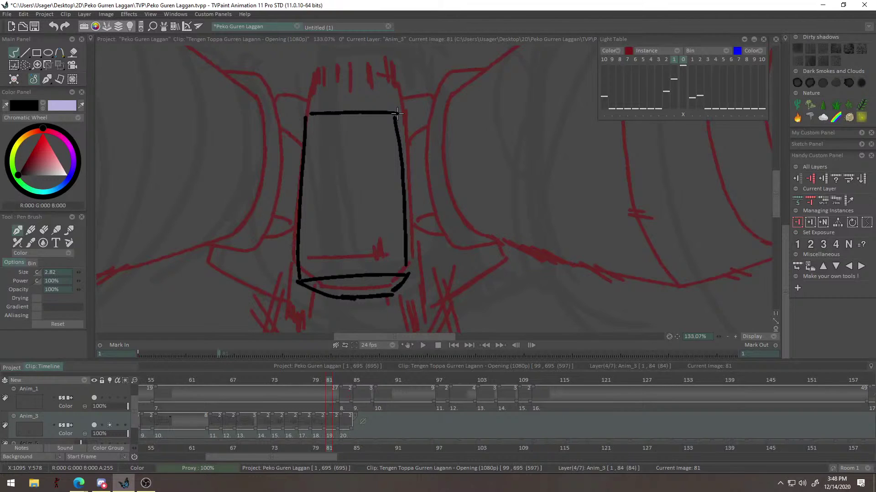
drag(387, 280, 367, 282)
drag(431, 256, 435, 213)
drag(383, 233, 362, 243)
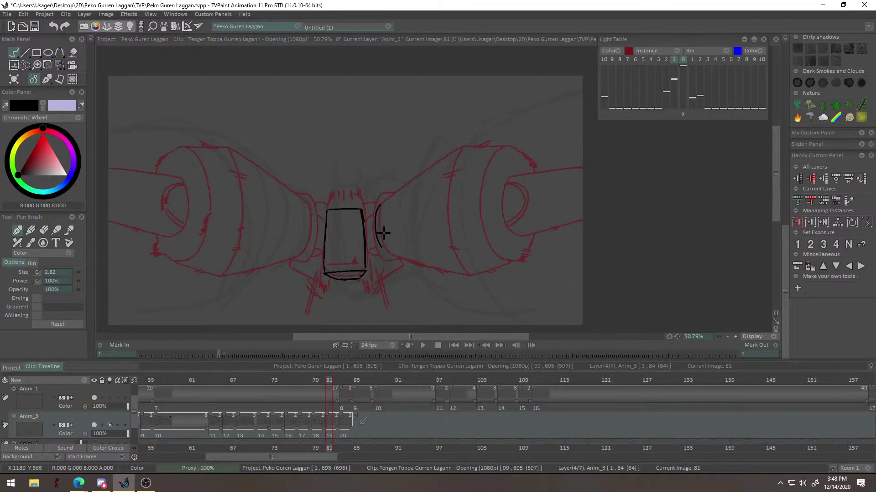
scroll(383, 219, up, 2)
mouse_move(357, 201)
mouse_down()
mouse_move(376, 169)
mouse_move(394, 165)
mouse_move(363, 182)
mouse_up()
key(ctrl+z)
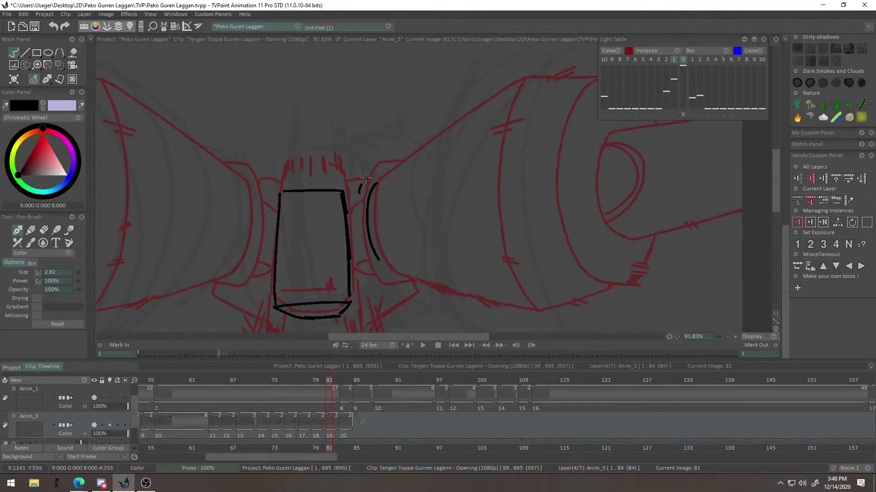
key(ctrl+z)
key(ctrl+z)
alt+right_click(429, 259)
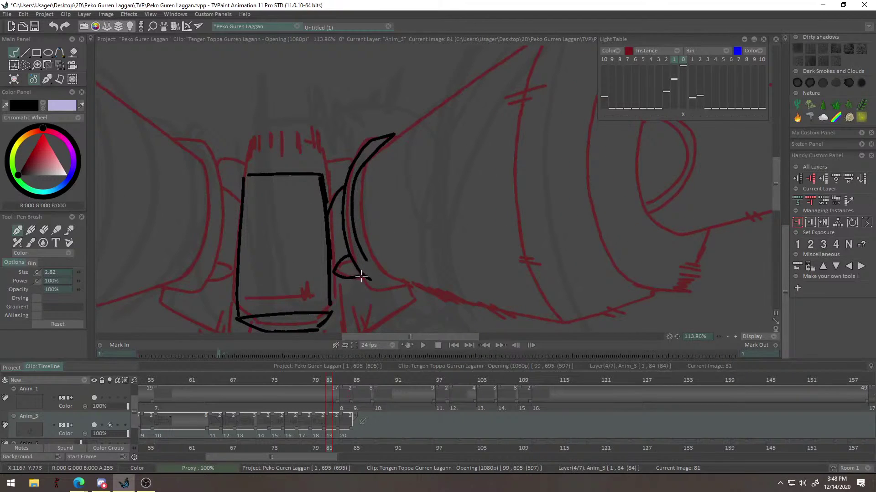
drag(360, 277, 339, 238)
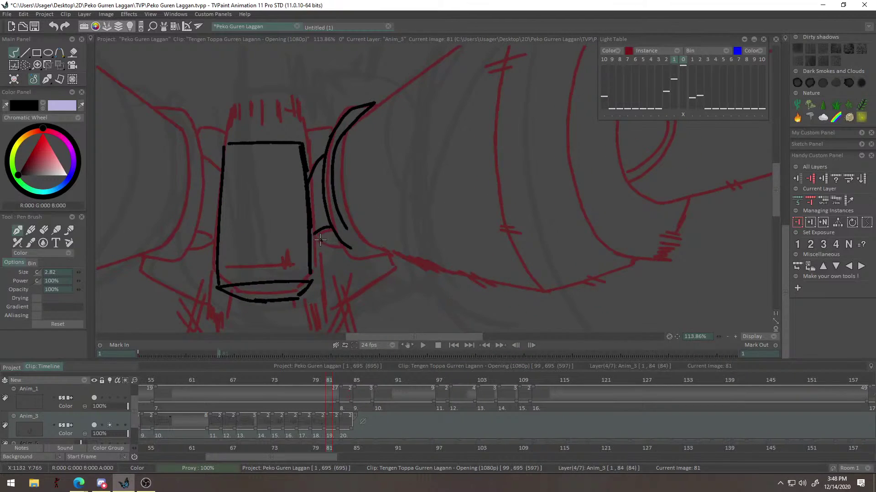
key(ctrl+z)
key(ctrl+z)
key(ctrl+z)
key(ctrl+z)
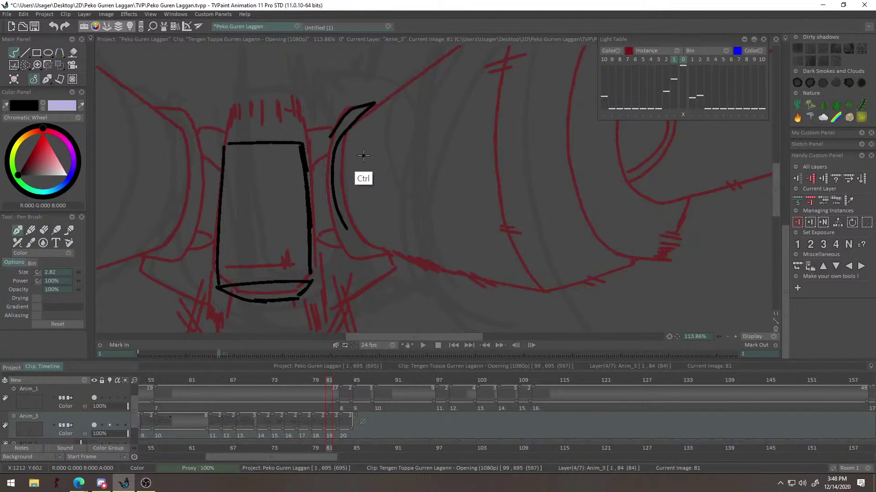
key(ctrl+z)
drag(316, 137, 316, 228)
key(ctrl+z)
key(ctrl+z)
key(ctrl+z)
mouse_move(314, 147)
mouse_down()
mouse_move(326, 121)
mouse_move(311, 230)
mouse_move(323, 103)
mouse_move(366, 89)
mouse_move(312, 144)
mouse_up()
right_click(335, 160)
key(ctrl+z)
key(ctrl+z)
key(ctrl+z)
Draw the outer curve of the collar against the central panel's right side, with a short upper return.
drag(360, 98, 303, 163)
key(ctrl+z)
mouse_move(362, 100)
mouse_down()
mouse_move(314, 142)
mouse_move(302, 169)
mouse_move(298, 241)
mouse_move(311, 277)
mouse_move(326, 220)
mouse_up()
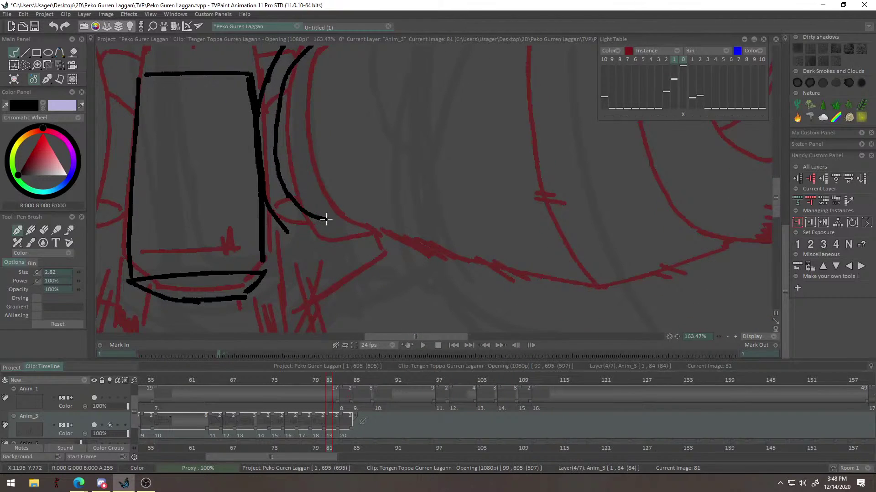
key(ctrl+z)
key(ctrl+z)
mouse_move(368, 238)
mouse_down()
mouse_move(305, 254)
mouse_move(332, 226)
mouse_move(314, 247)
mouse_up()
key(ctrl+z)
mouse_move(313, 190)
mouse_down()
mouse_move(355, 157)
mouse_move(372, 174)
mouse_up()
key(ctrl+z)
key(ctrl+z)
right_click(315, 185)
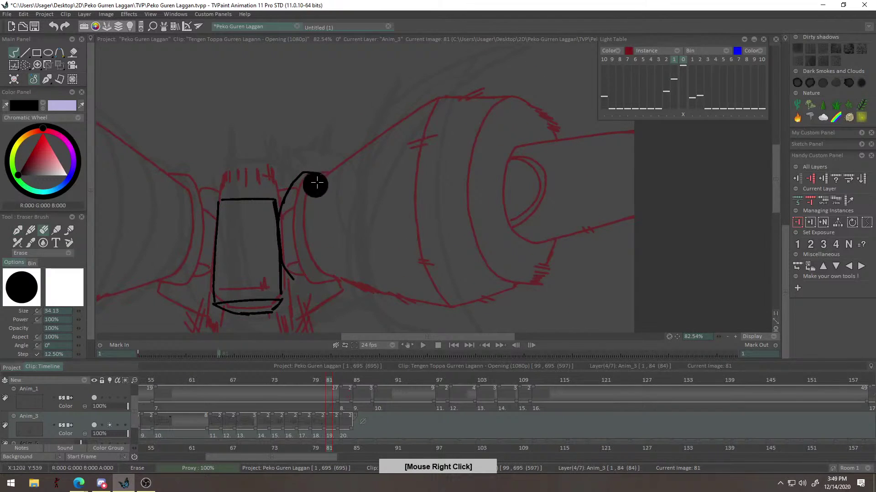
Draw the right armour's upper slanted edge rising outward from the collar.
mouse_move(297, 197)
mouse_down()
mouse_move(317, 169)
mouse_move(429, 87)
mouse_up()
key(ctrl+z)
mouse_move(294, 192)
mouse_down()
mouse_move(322, 128)
mouse_move(404, 75)
mouse_up()
key(ctrl+z)
key(ctrl+z)
key(ctrl+z)
mouse_move(294, 208)
mouse_down()
mouse_move(348, 134)
mouse_move(407, 90)
mouse_up()
key(ctrl+z)
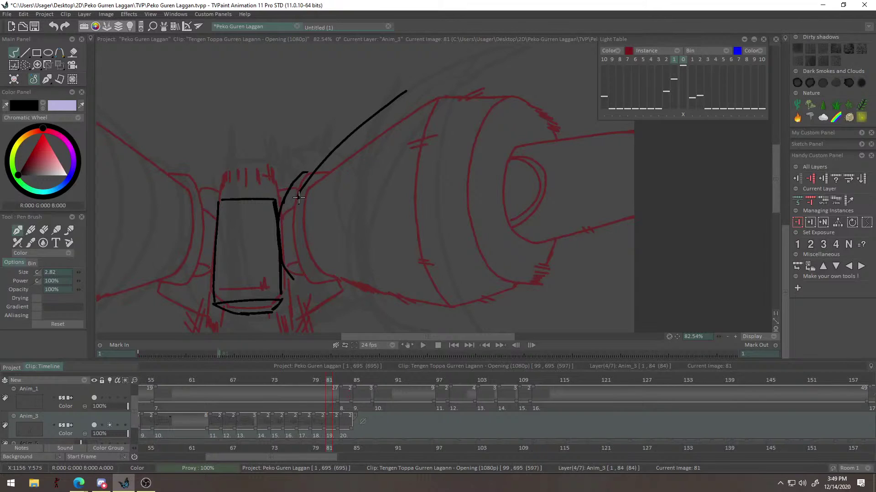
Draw the right collar's inner curve and extend it into the armour's lower slanted edge.
drag(299, 198, 302, 267)
mouse_move(306, 275)
mouse_down()
mouse_move(274, 234)
mouse_move(371, 278)
mouse_up()
key(ctrl+z)
drag(271, 227, 382, 290)
key(ctrl+z)
drag(273, 229, 422, 297)
mouse_move(460, 195)
mouse_down()
mouse_move(405, 229)
mouse_move(316, 261)
mouse_move(355, 219)
mouse_move(351, 176)
mouse_up()
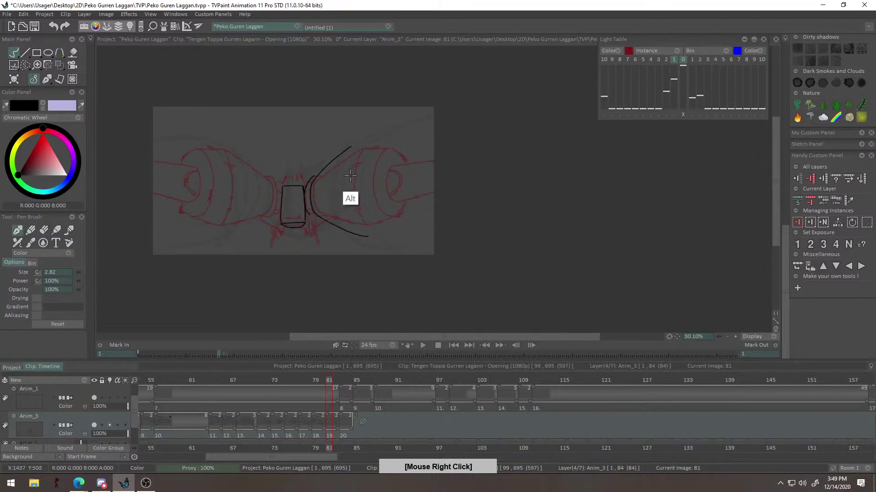
Draw the right armour's rear curved seam and the inner curve of its front rim.
scroll(350, 175, up, 3)
mouse_move(336, 127)
mouse_down()
mouse_move(334, 252)
mouse_move(322, 164)
mouse_move(337, 280)
mouse_move(339, 125)
mouse_up()
key(ctrl+z)
key(ctrl+z)
key(ctrl+z)
mouse_move(349, 285)
mouse_down()
mouse_move(343, 124)
mouse_move(348, 167)
mouse_move(368, 131)
mouse_up()
key(ctrl+z)
drag(323, 153, 366, 137)
mouse_move(363, 178)
mouse_down()
mouse_move(337, 139)
mouse_move(332, 182)
mouse_move(352, 272)
mouse_up()
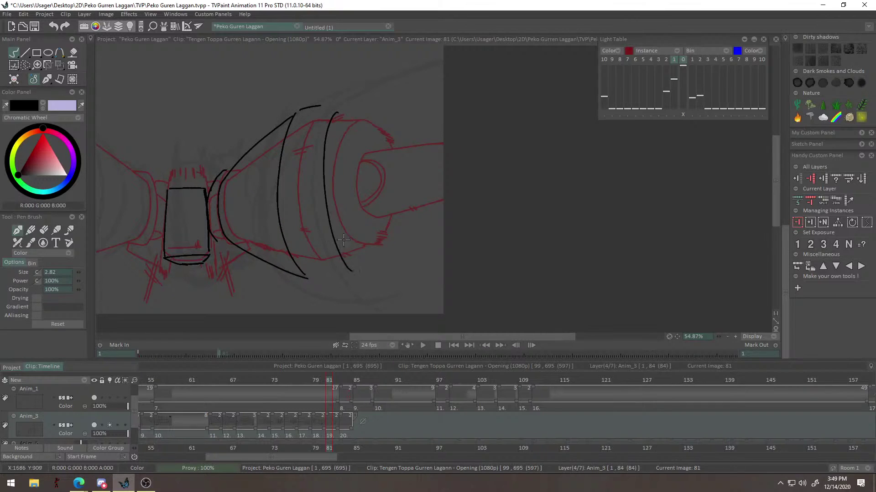
Close the right armour's front rim into an oval and erase the stray line above the gap behind it.
drag(320, 142, 359, 269)
key(ctrl+z)
mouse_move(340, 118)
mouse_down()
mouse_move(315, 192)
mouse_move(351, 262)
mouse_move(318, 144)
mouse_move(342, 259)
mouse_up()
key(ctrl+z)
drag(349, 127, 324, 222)
drag(384, 175, 437, 154)
drag(332, 114, 350, 82)
key(e)
drag(258, 102, 237, 110)
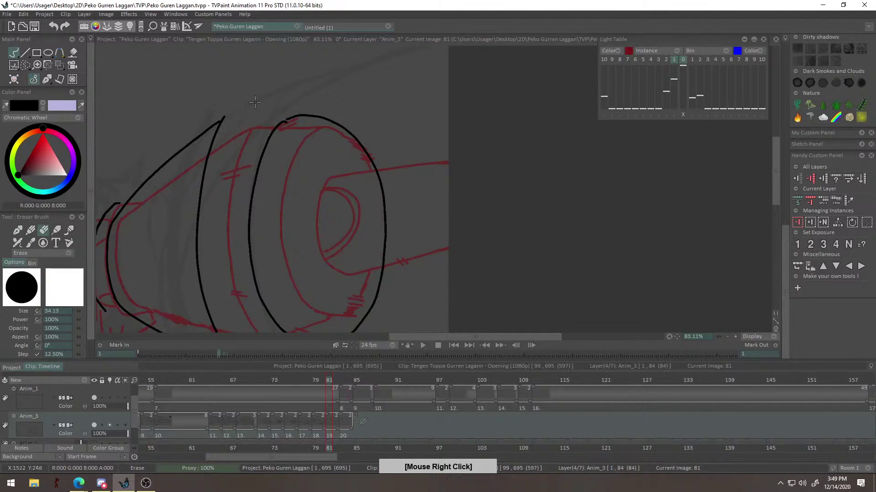
Join the right armour's rear seam to the front rim with an upper edge and a lower edge.
drag(319, 116, 465, 146)
key(ctrl+z)
mouse_move(444, 144)
mouse_down()
mouse_move(367, 189)
mouse_move(389, 198)
mouse_move(430, 165)
mouse_move(455, 164)
mouse_up()
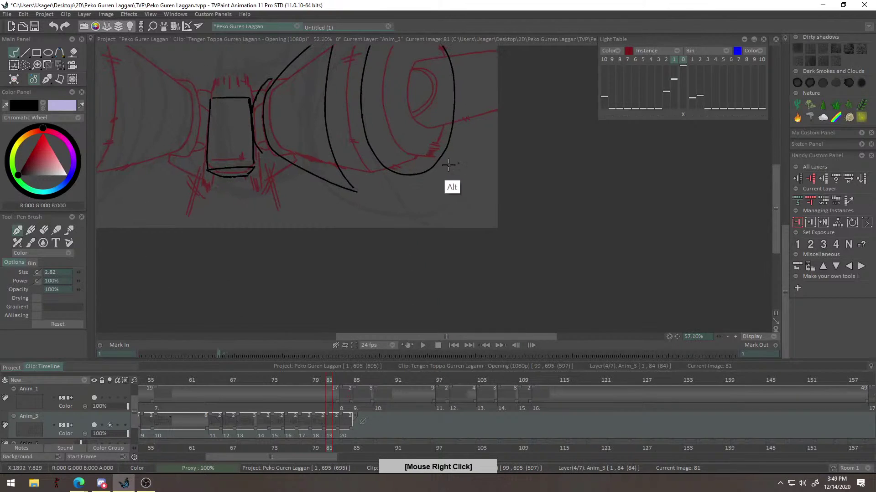
mouse_move(394, 185)
mouse_down()
mouse_move(418, 175)
mouse_move(363, 190)
mouse_up()
mouse_move(363, 191)
mouse_down()
mouse_move(314, 205)
mouse_move(432, 156)
mouse_move(469, 123)
mouse_up()
Stretch the drawn central panel and right armour slightly wider with the Perspective tool and apply it.
key(ctrl+t)
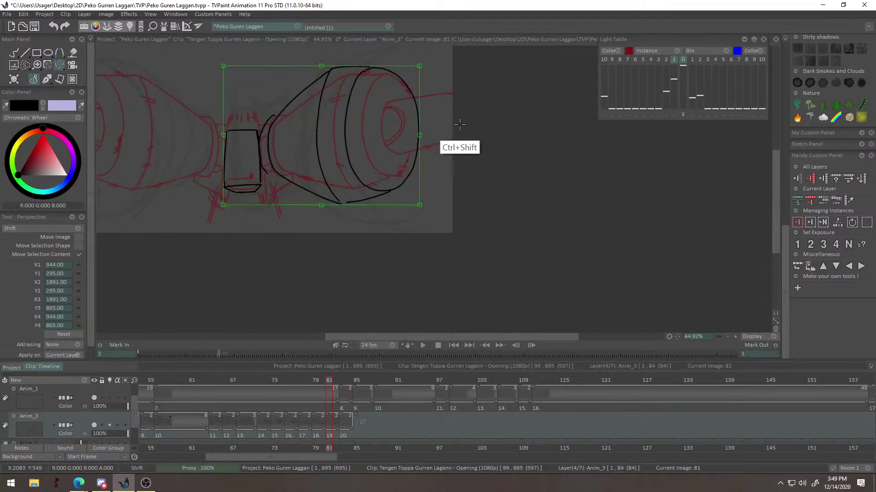
drag(418, 135, 421, 134)
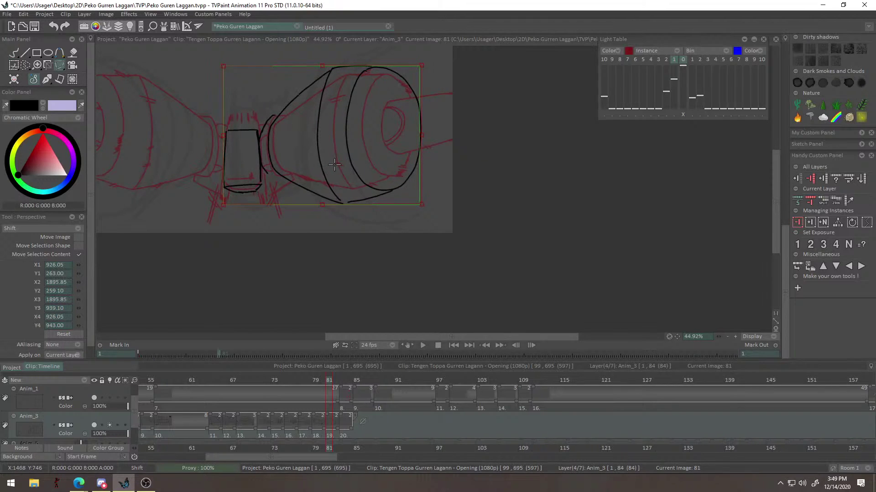
key(Return)
Draw the short lower edge connecting the right collar's outer curve to the armour's base.
drag(291, 160, 347, 155)
mouse_move(245, 195)
mouse_down()
mouse_move(273, 206)
mouse_move(310, 194)
mouse_up()
mouse_move(219, 187)
mouse_down()
mouse_move(235, 201)
mouse_move(269, 197)
mouse_up()
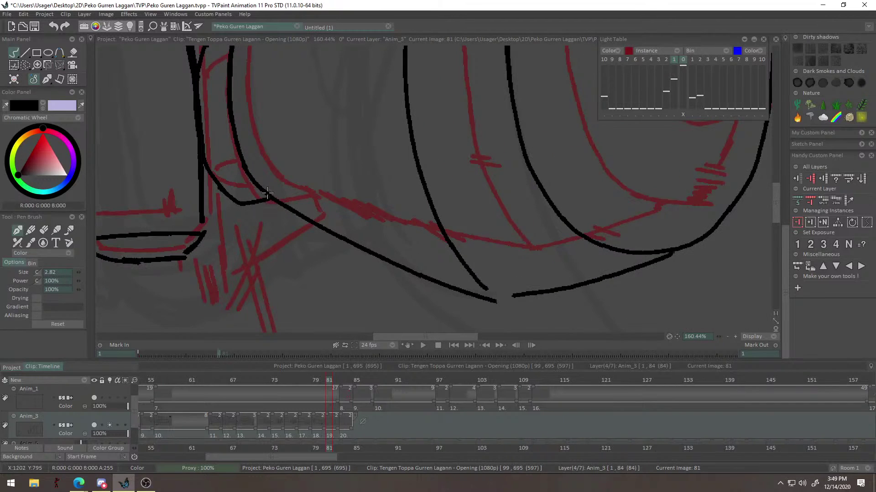
drag(269, 80, 295, 149)
mouse_move(290, 68)
mouse_down()
mouse_move(277, 141)
mouse_move(251, 130)
mouse_move(182, 236)
mouse_move(336, 199)
mouse_move(373, 166)
mouse_move(359, 165)
mouse_move(403, 168)
mouse_up()
Erase the overshooting lines at the right armour's upper rear corner and redraw them as a clean joint.
key(e)
click(254, 130)
key(b)
key(e)
mouse_move(278, 94)
mouse_down()
mouse_move(263, 155)
mouse_move(291, 247)
mouse_up()
key(b)
mouse_move(281, 78)
mouse_down()
mouse_move(256, 130)
mouse_move(249, 198)
mouse_move(262, 216)
mouse_up()
key(ctrl+z)
key(ctrl+z)
key(ctrl+z)
drag(263, 98, 280, 79)
scroll(296, 98, up, 3)
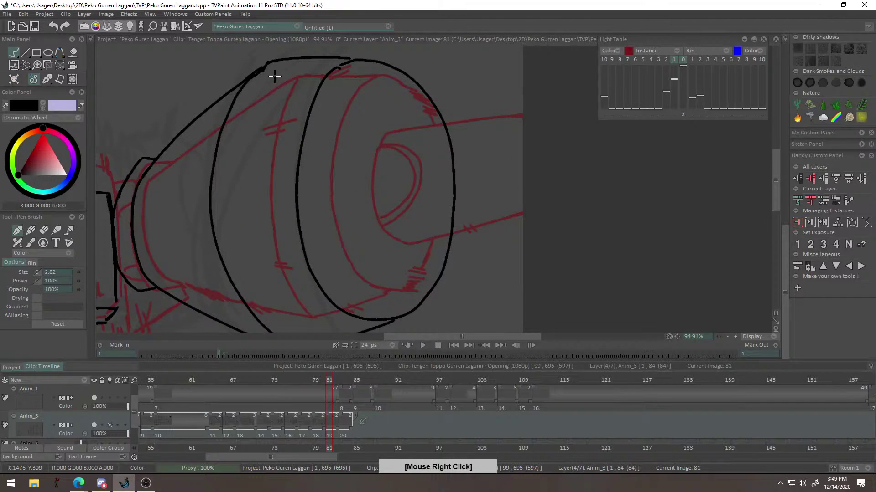
click(276, 93)
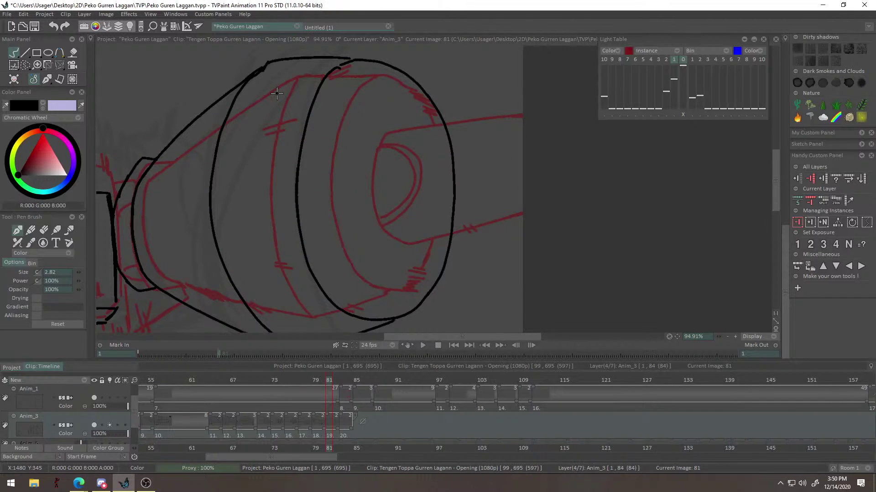
key(alt+Tab)
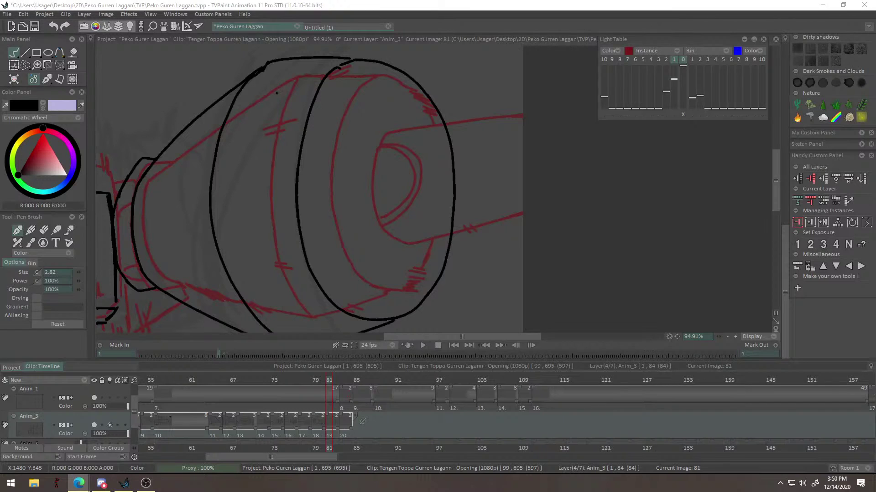
Clean up the right armour's lower rear corner and redraw the lower edge up to the front rim.
drag(284, 143, 290, 215)
key(e)
mouse_move(273, 136)
mouse_down()
mouse_move(264, 143)
mouse_move(329, 142)
mouse_move(334, 158)
mouse_up()
key(b)
drag(253, 150, 315, 118)
mouse_move(258, 145)
mouse_down()
mouse_move(246, 159)
mouse_move(382, 153)
mouse_move(344, 182)
mouse_move(394, 196)
mouse_up()
scroll(394, 196, up, 3)
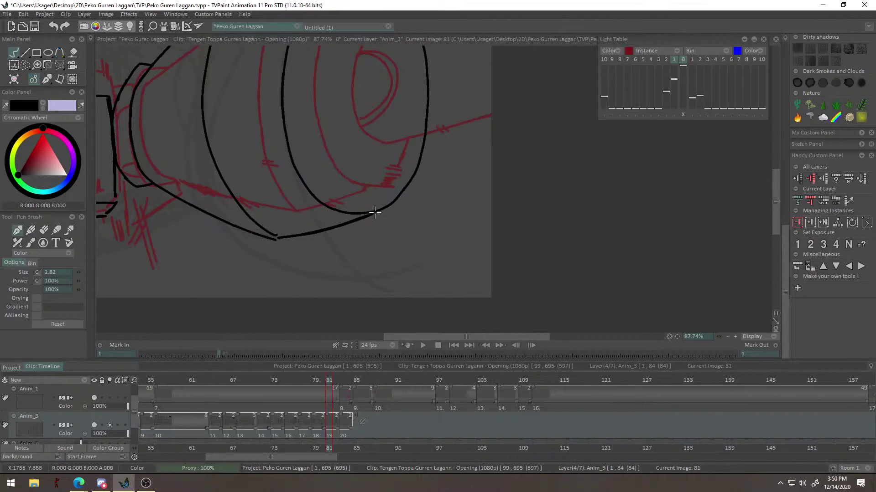
drag(340, 237, 349, 183)
Draw the right arm's curved end inside the armour opening, with its upper edge running to the frame border.
mouse_move(273, 117)
mouse_down()
mouse_move(247, 219)
mouse_move(245, 156)
mouse_up()
drag(253, 210, 238, 211)
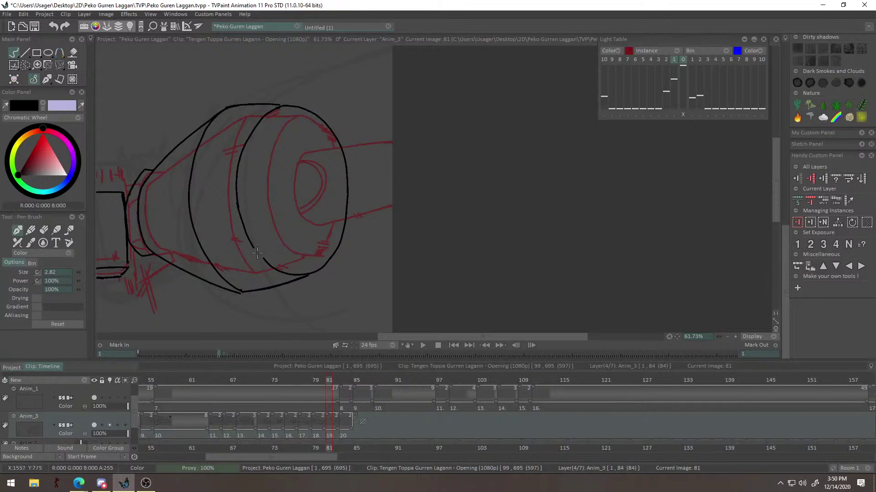
drag(304, 175, 271, 222)
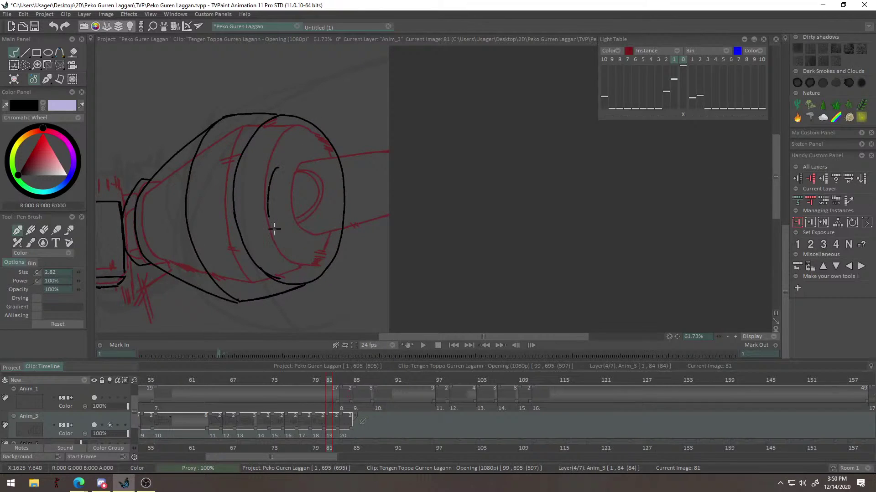
drag(280, 167, 286, 164)
drag(285, 233, 345, 224)
drag(300, 160, 387, 144)
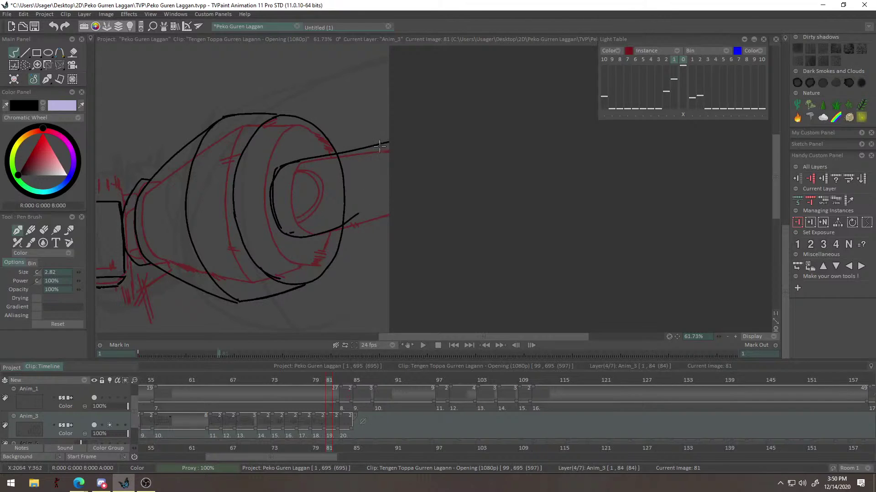
Draw the double-lined crescent in the right arm's end and extend the arm's lower edge to the frame border.
key(ctrl+z)
drag(277, 172, 293, 199)
scroll(312, 184, down, 2)
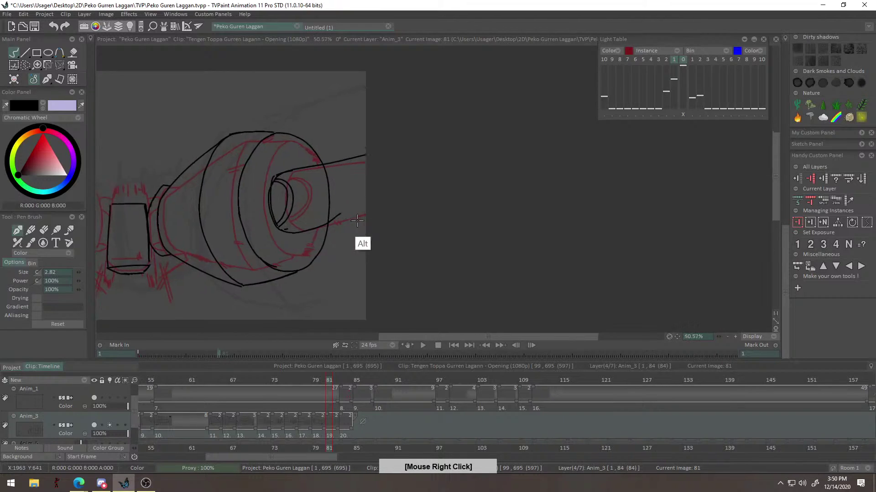
scroll(352, 242, up, 3)
drag(338, 211, 352, 207)
drag(308, 226, 378, 201)
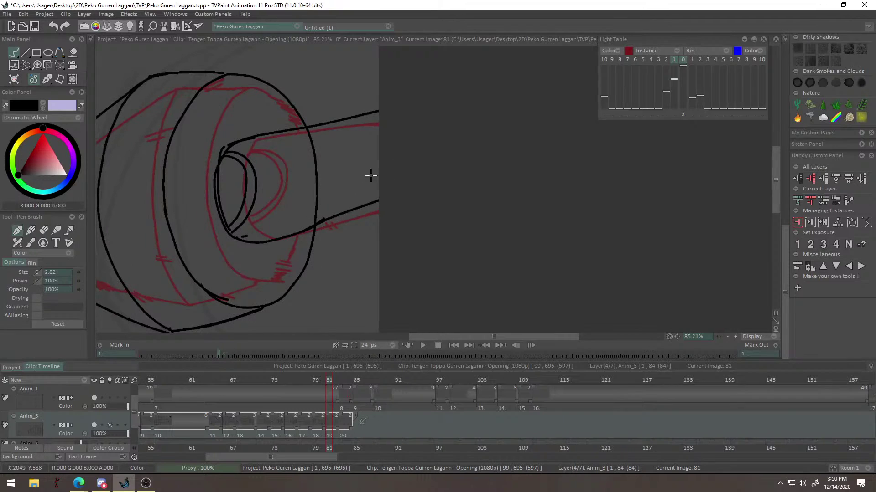
Erase the part of the front rim that crosses over the right arm.
key(e)
drag(314, 155, 307, 131)
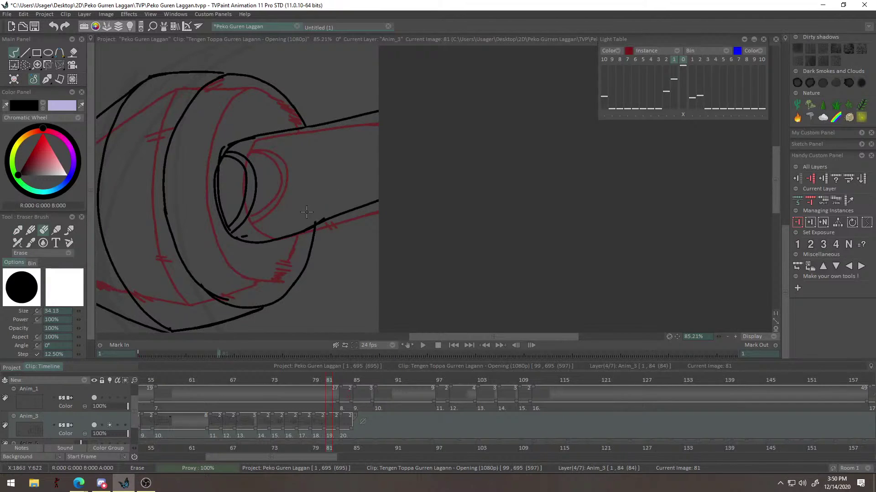
mouse_move(335, 190)
mouse_down()
mouse_move(266, 232)
mouse_move(464, 198)
mouse_up()
Add two short tick marks across the right armour's rear seam line.
mouse_move(409, 182)
mouse_down()
mouse_move(461, 183)
mouse_move(326, 148)
mouse_up()
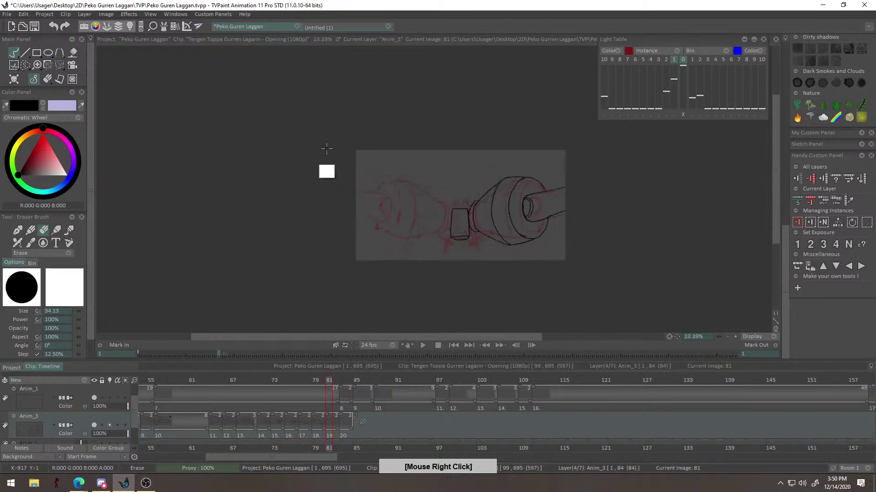
scroll(326, 148, up, 5)
key(e)
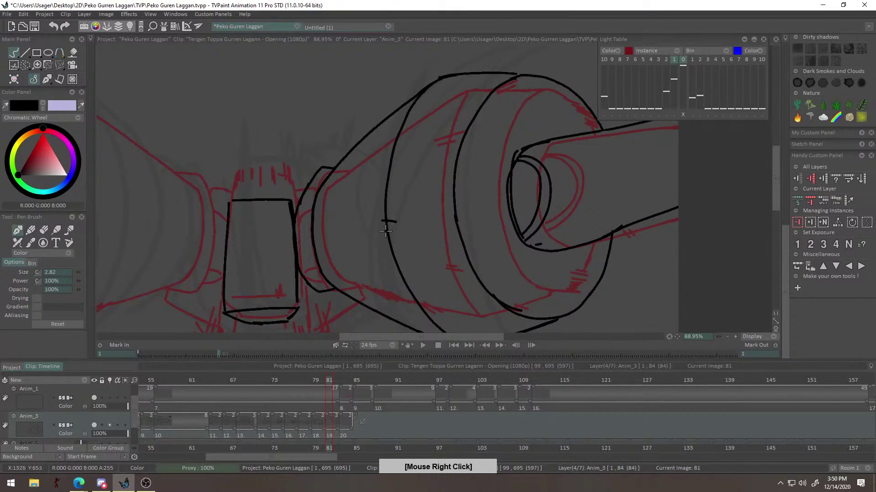
key(ctrl+z)
drag(382, 235, 391, 231)
mouse_move(408, 230)
mouse_down()
mouse_move(398, 180)
mouse_move(403, 238)
mouse_up()
drag(395, 238, 428, 201)
Draw the small box beneath the centre panel and the stepped bracket with its bolt beneath the right armour's inner lower edge.
mouse_move(385, 213)
mouse_down()
mouse_move(404, 202)
mouse_move(361, 232)
mouse_move(379, 268)
mouse_move(364, 271)
mouse_move(391, 261)
mouse_move(359, 254)
mouse_move(304, 287)
mouse_move(355, 283)
mouse_move(362, 245)
mouse_move(314, 257)
mouse_move(347, 251)
mouse_up()
key(ctrl+z)
click(348, 247)
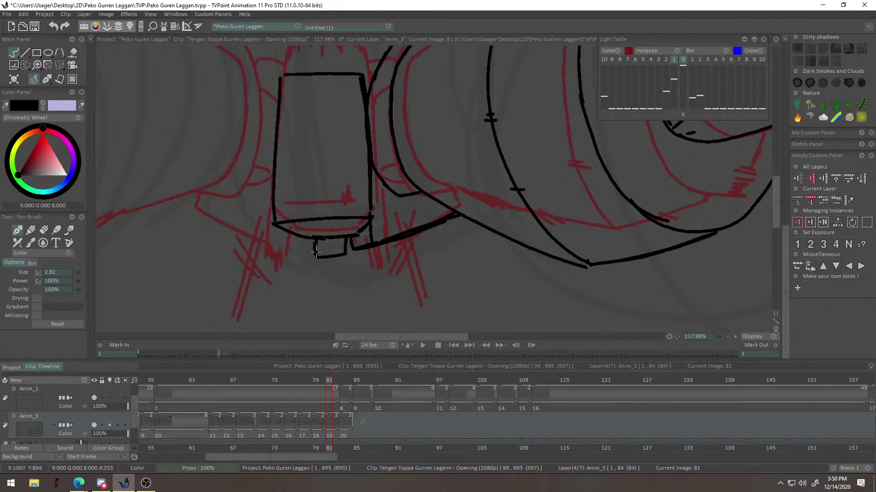
mouse_move(351, 251)
mouse_down()
mouse_move(348, 262)
mouse_move(415, 248)
mouse_up()
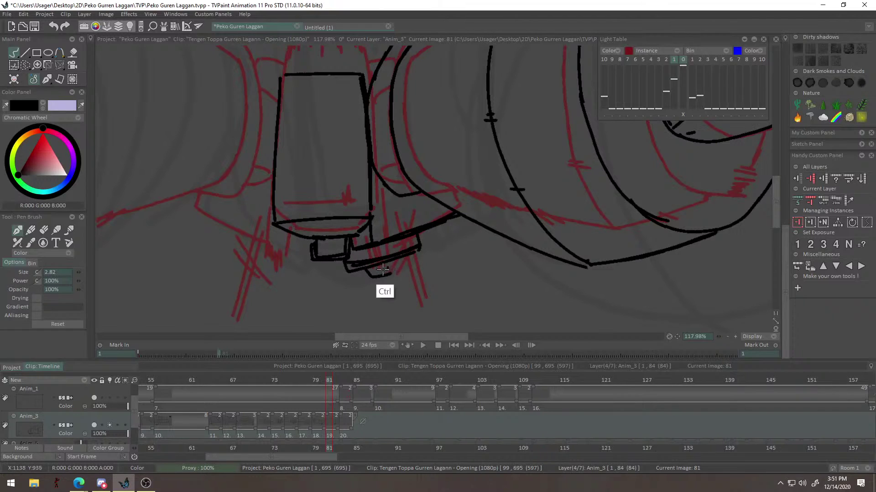
Draw the thin double-lined bar running from the centre panel's upper edge to the right armour's collar.
drag(403, 268, 349, 202)
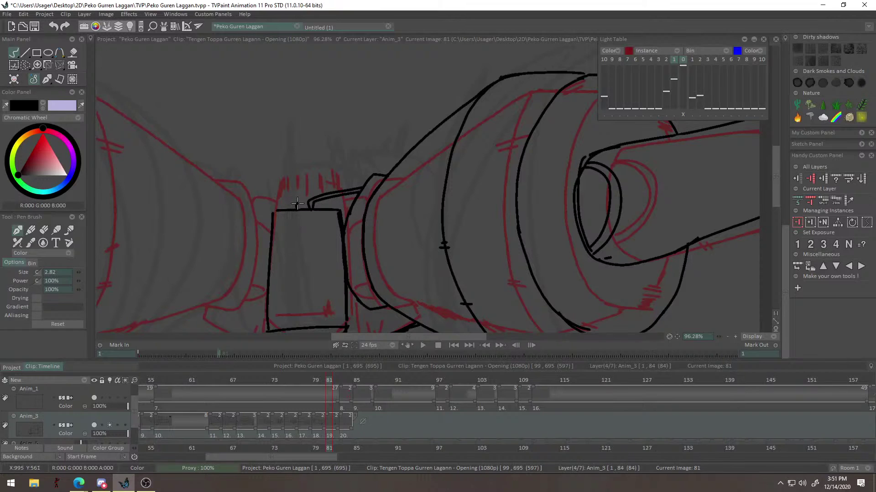
key(ctrl+z)
mouse_move(289, 208)
mouse_down()
mouse_move(214, 248)
mouse_move(281, 269)
mouse_up()
drag(306, 230, 298, 199)
Lasso the finished right half of frame 81's drawing and copy it to a custom brush.
click(25, 65)
drag(283, 242, 284, 182)
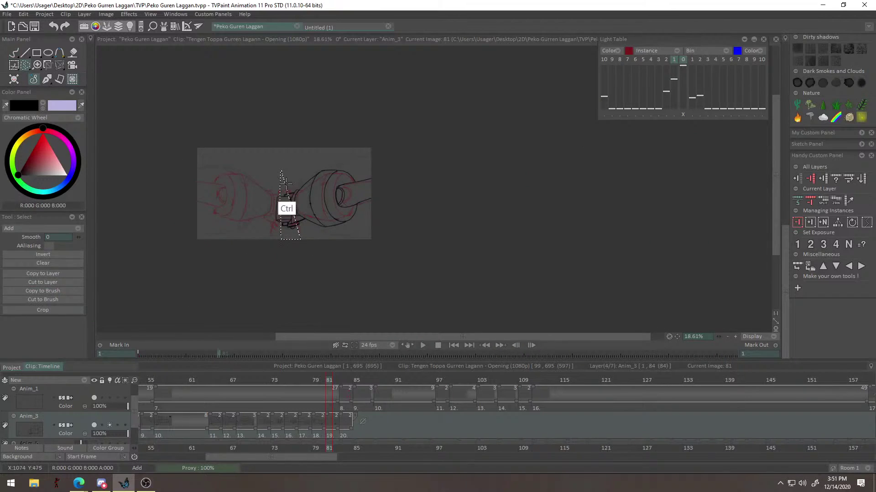
key(ctrl+d)
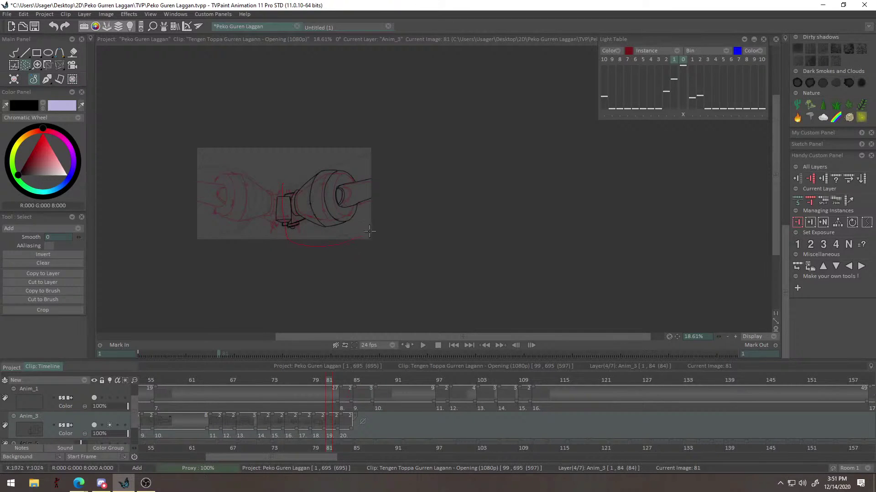
click(59, 291)
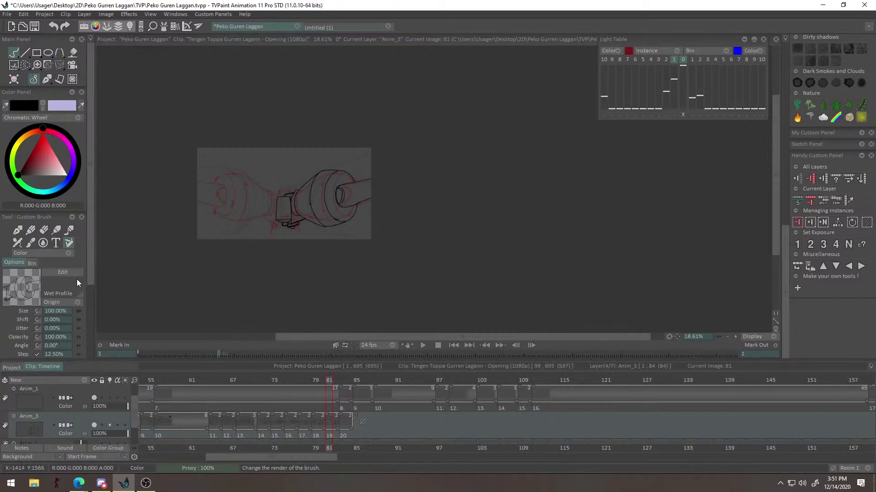
Flip the custom brush horizontally, apply the change and stamp the mirrored half onto the drawing's left side.
click(63, 272)
click(652, 170)
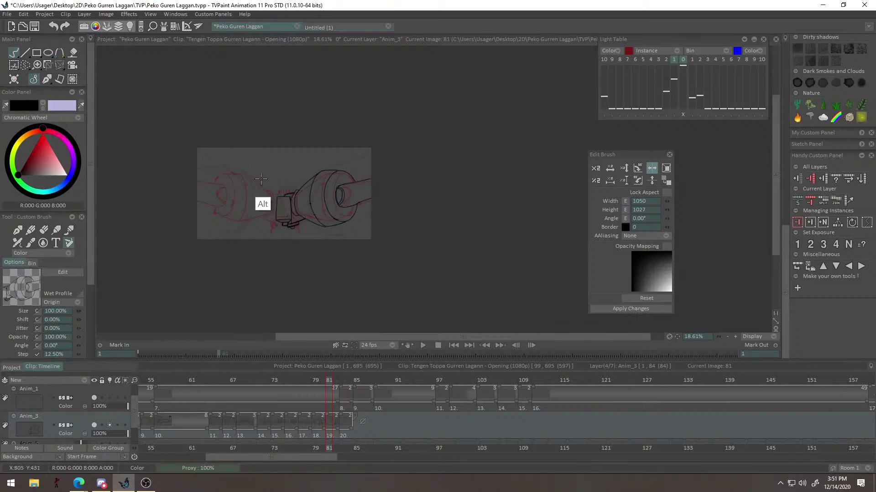
scroll(267, 200, up, 3)
click(645, 298)
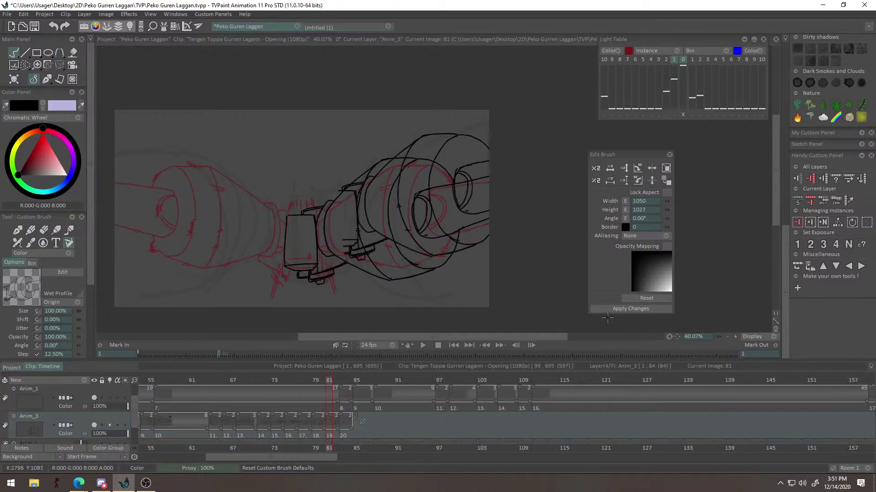
click(651, 168)
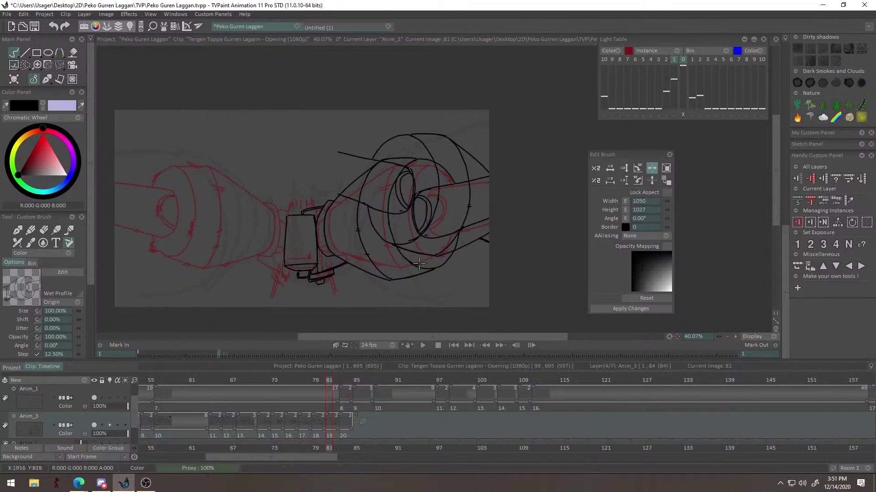
click(613, 308)
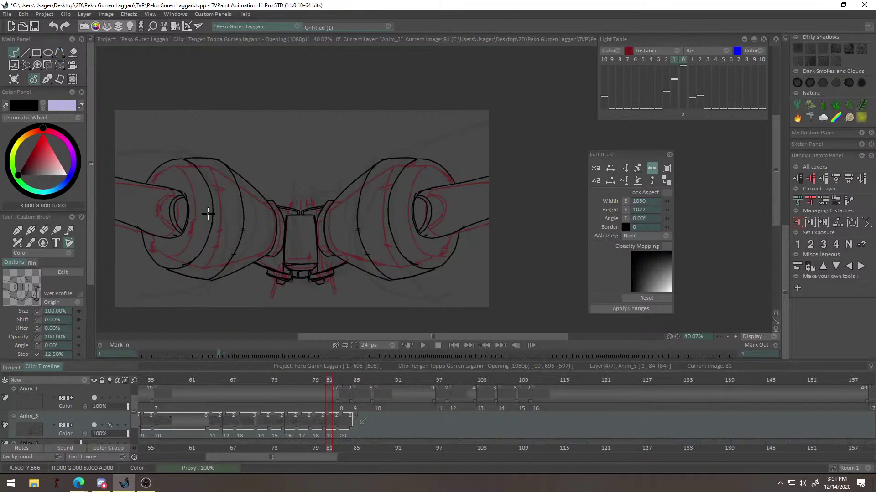
click(203, 216)
Erase the overlapping boxes beneath the centre panel and redraw one smaller box centred between the two brackets.
key(b)
mouse_move(412, 245)
mouse_down()
mouse_move(422, 243)
mouse_move(346, 280)
mouse_move(350, 253)
mouse_move(329, 257)
mouse_up()
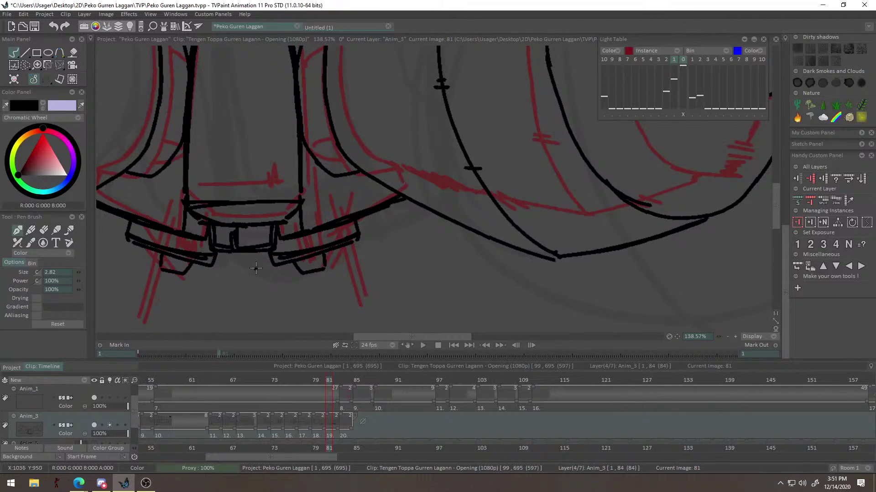
key(e)
mouse_move(250, 245)
mouse_down()
mouse_move(251, 265)
mouse_move(243, 254)
mouse_move(268, 259)
mouse_up()
key(b)
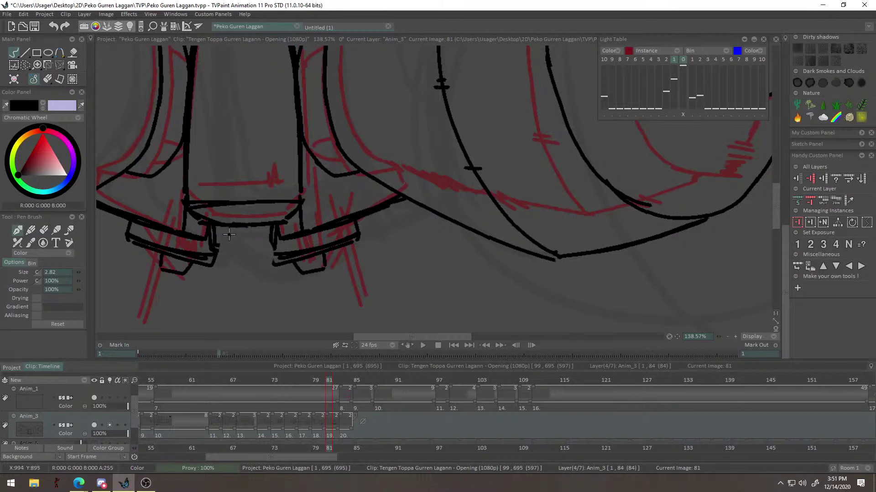
key(ctrl+z)
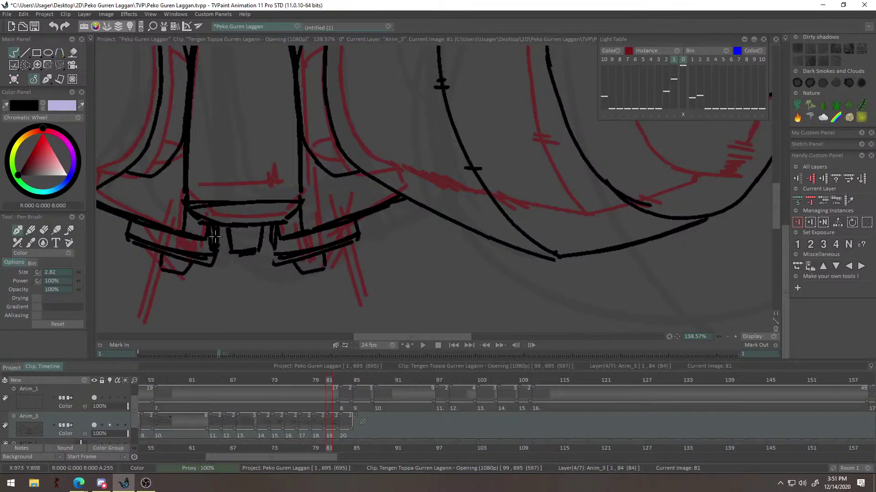
drag(319, 248, 276, 294)
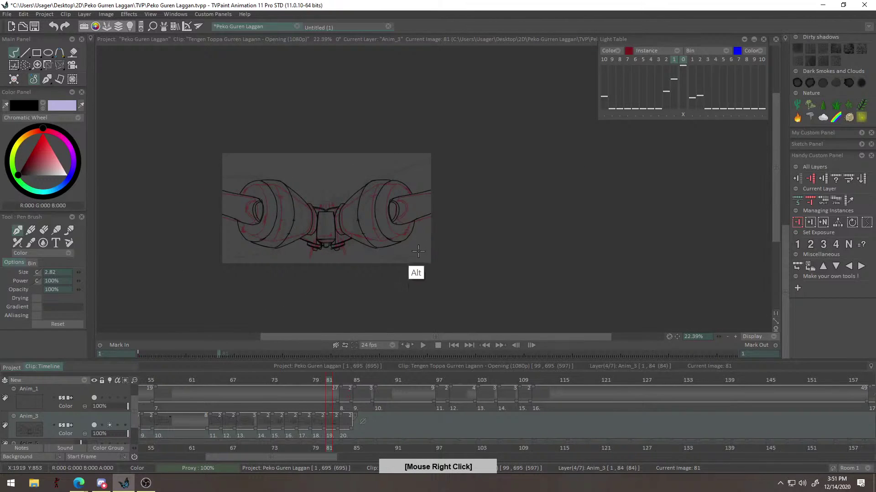
Play back the animation from about frame 65 and check frames 81 and 82.
drag(417, 246, 452, 242)
drag(326, 379, 221, 379)
key(Return)
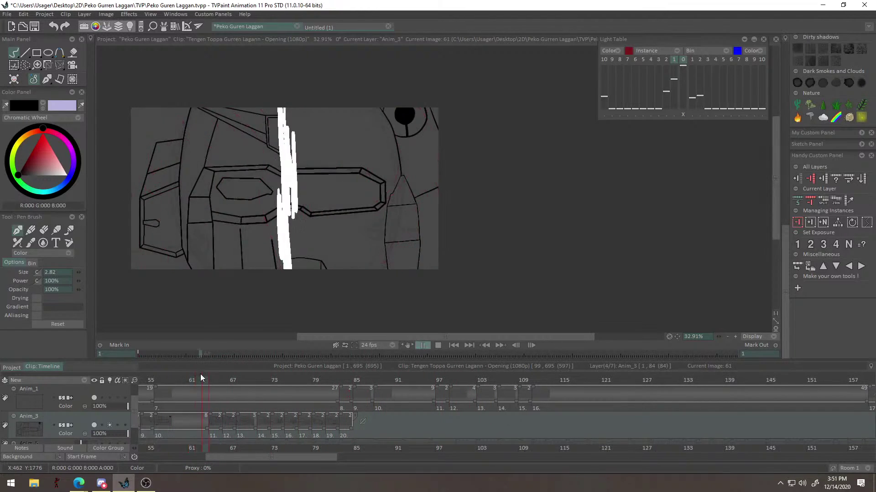
click(327, 383)
mouse_move(326, 382)
mouse_down()
mouse_move(306, 383)
mouse_move(326, 385)
mouse_up()
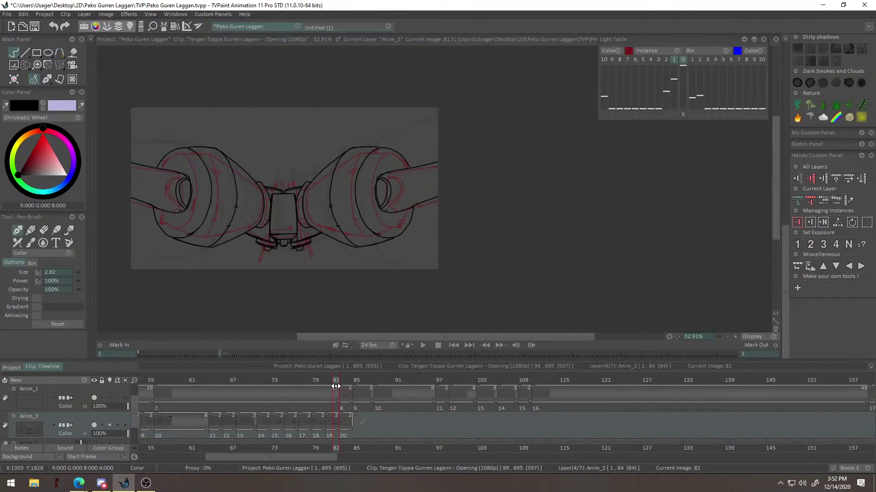
Mark short centre ticks on the centre panel's upper and lower edges in frame 81.
drag(287, 211, 438, 203)
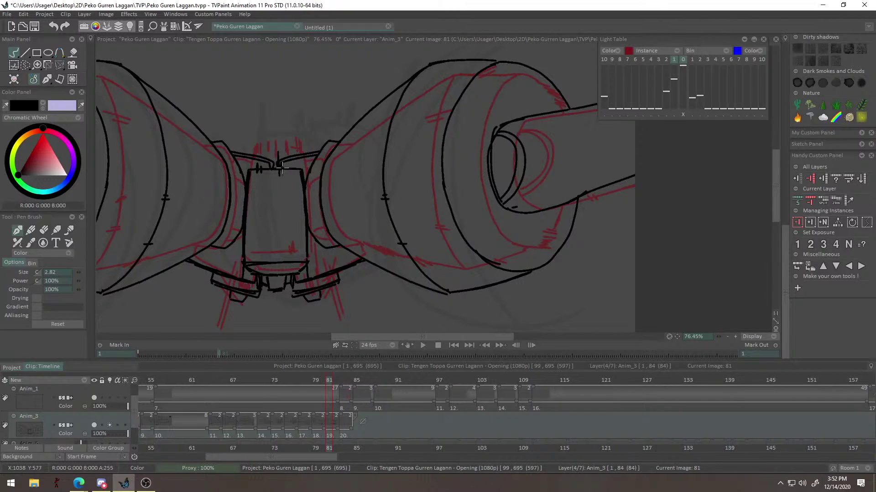
drag(318, 202, 342, 278)
drag(348, 246, 356, 185)
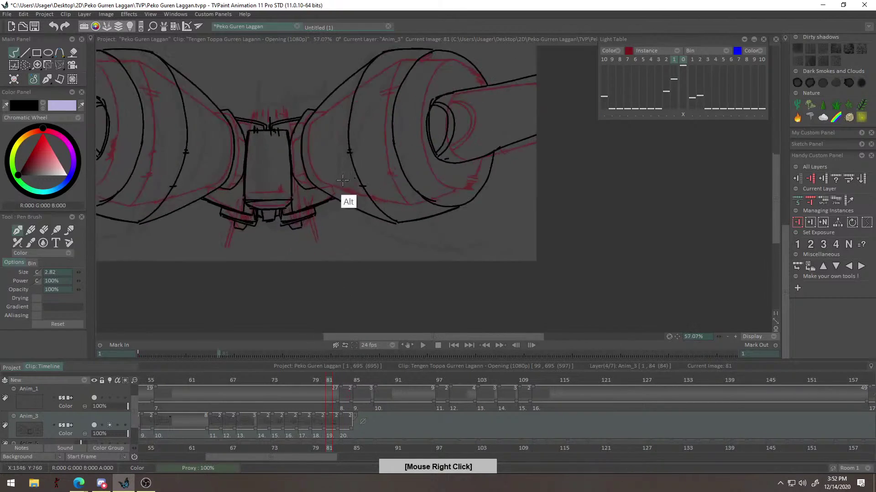
Scrub back through the frames before 81 and play the animation to check the motion.
scroll(272, 197, down, 5)
click(423, 346)
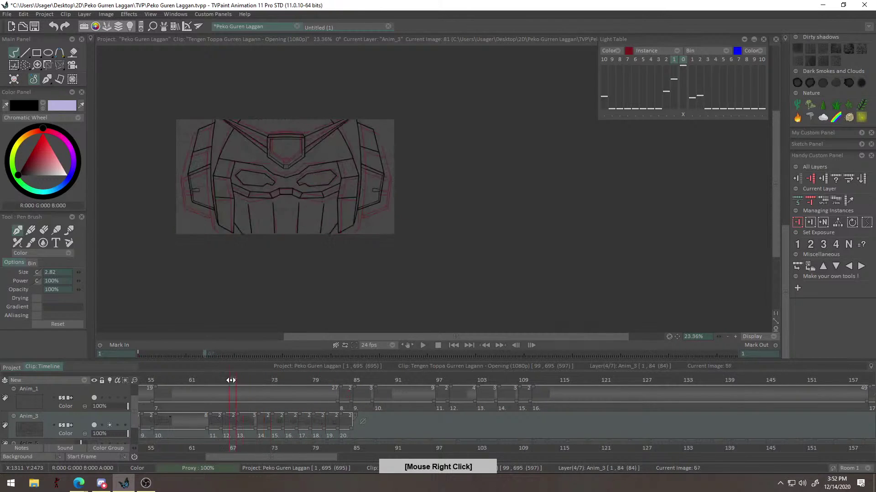
drag(321, 381, 195, 380)
click(319, 381)
click(422, 345)
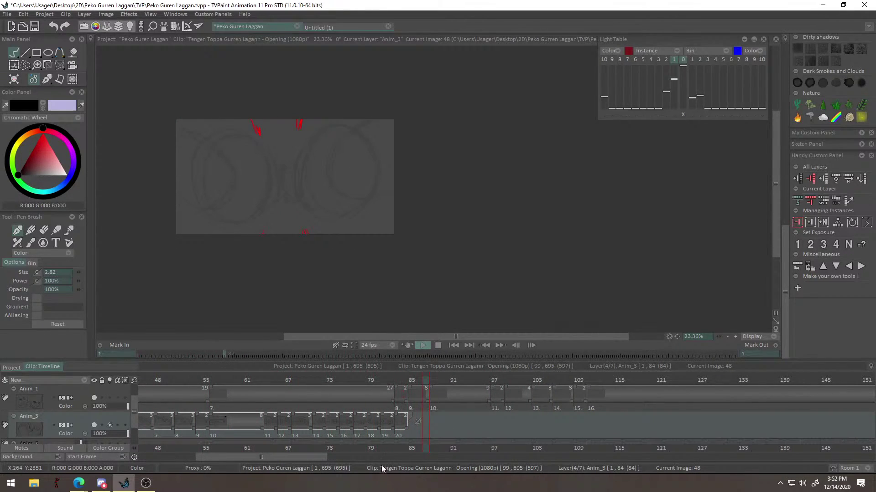
Play the whole clip from frame 1 to review how the finished drawings flow together.
drag(321, 457, 170, 461)
click(168, 382)
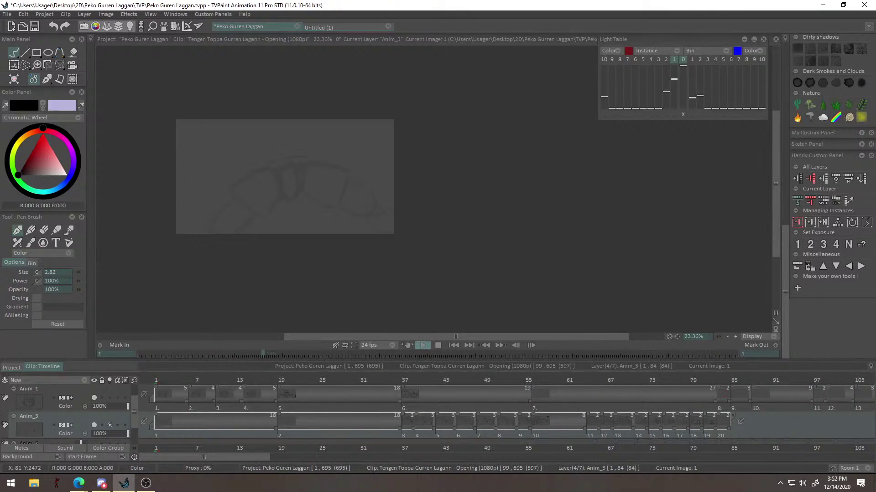
key(alt+Tab)
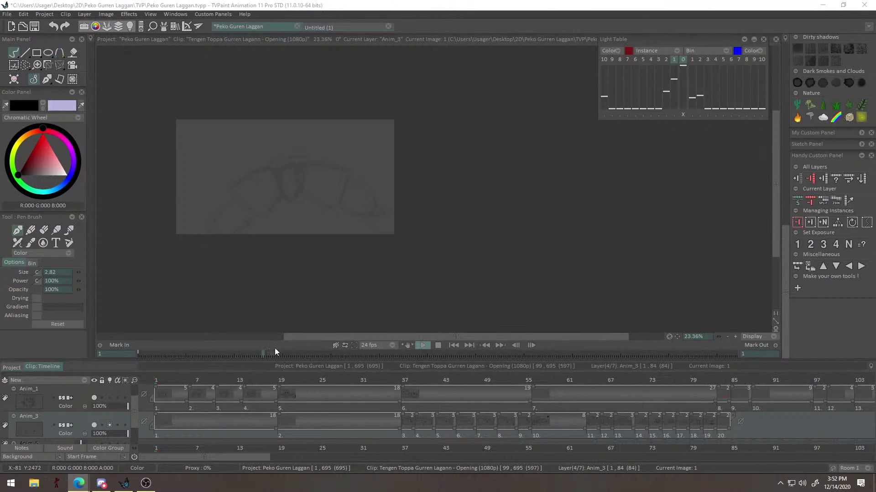
drag(163, 375, 123, 383)
key(Return)
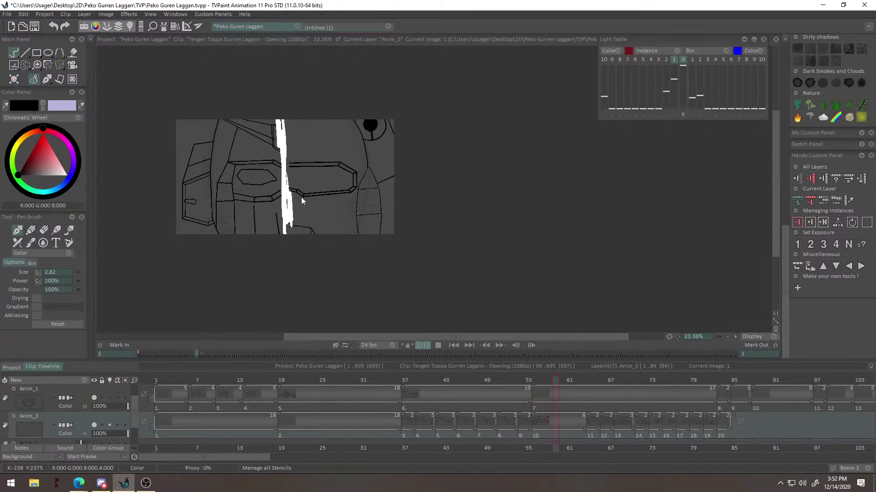
scroll(348, 208, up, 3)
scroll(307, 232, down, 1)
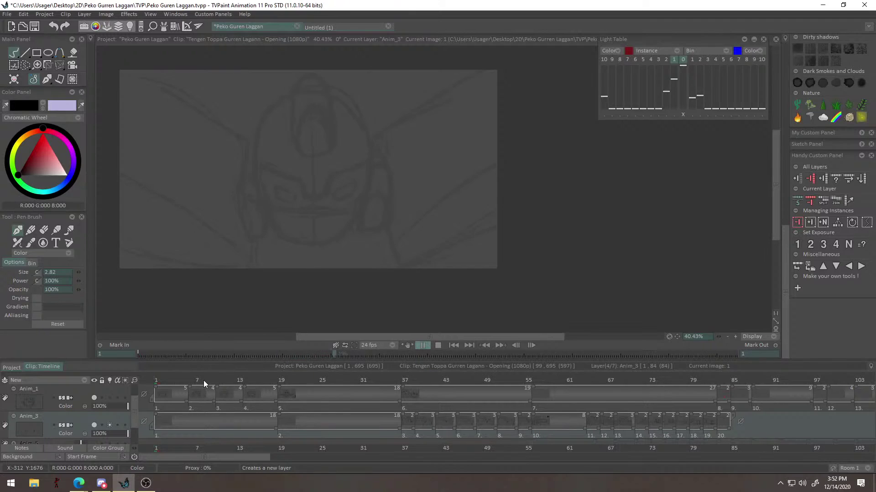
drag(158, 383, 1, 388)
key(Return)
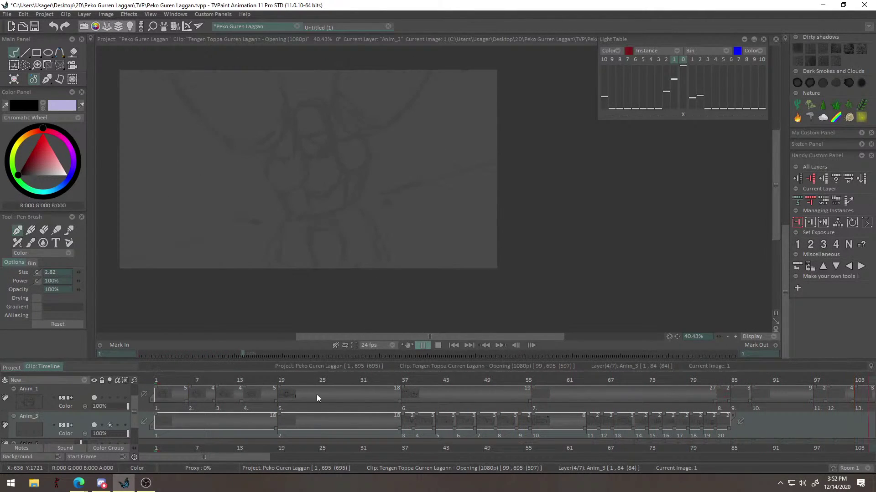
Shift frame 81's drawing straight up with a transform, setting Panning X to 0 and Panning Y to -59, and apply it.
drag(234, 456, 259, 465)
mouse_move(301, 379)
mouse_down()
mouse_move(276, 381)
mouse_move(353, 397)
mouse_move(336, 396)
mouse_up()
key(alt)
drag(405, 147, 420, 124)
mouse_move(350, 139)
mouse_down()
mouse_move(371, 141)
mouse_move(382, 126)
mouse_move(348, 186)
mouse_up()
mouse_move(332, 379)
mouse_down()
mouse_move(311, 380)
mouse_move(325, 378)
mouse_up()
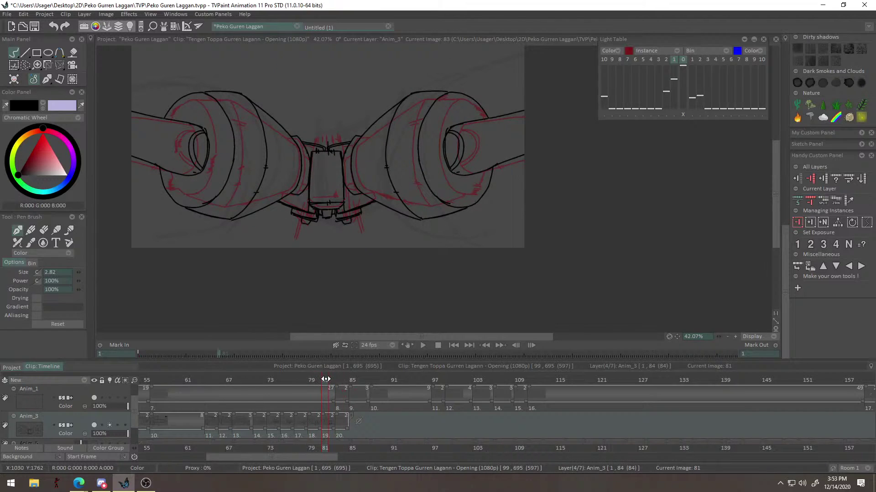
key(ctrl+t)
drag(354, 149, 355, 147)
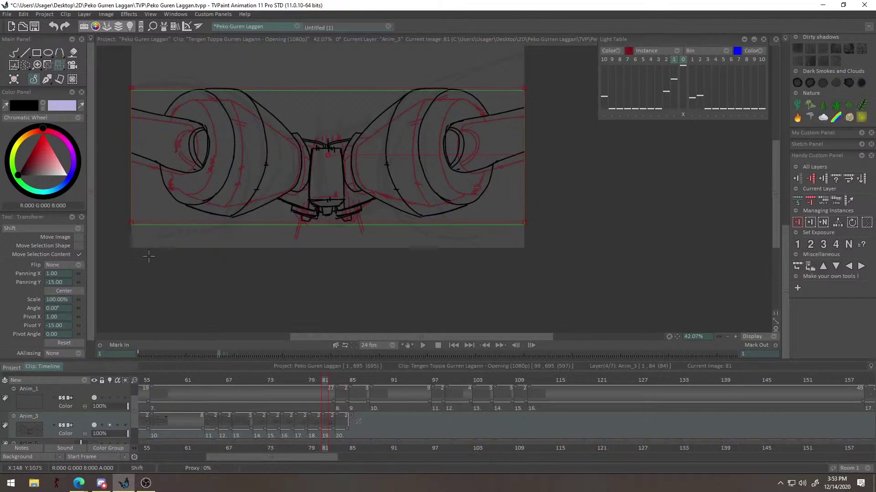
click(80, 275)
drag(81, 282, 38, 280)
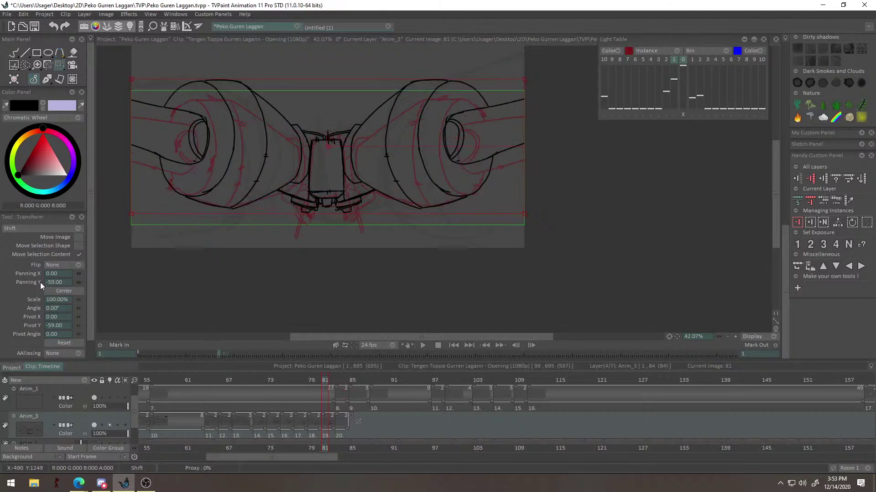
key(Return)
Play back the sequence around the shifted drawing and go to frame 83.
drag(312, 377, 204, 374)
key(Return)
click(340, 379)
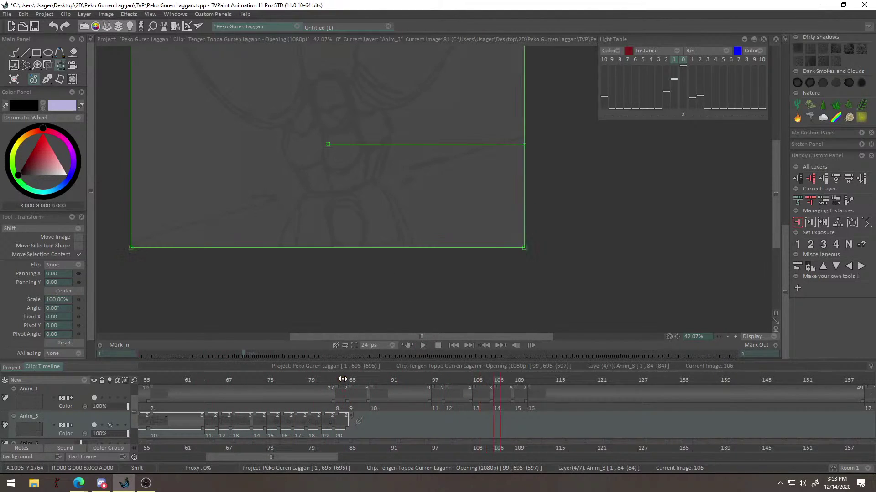
key(b)
drag(428, 124, 425, 155)
alt+right_click(425, 135)
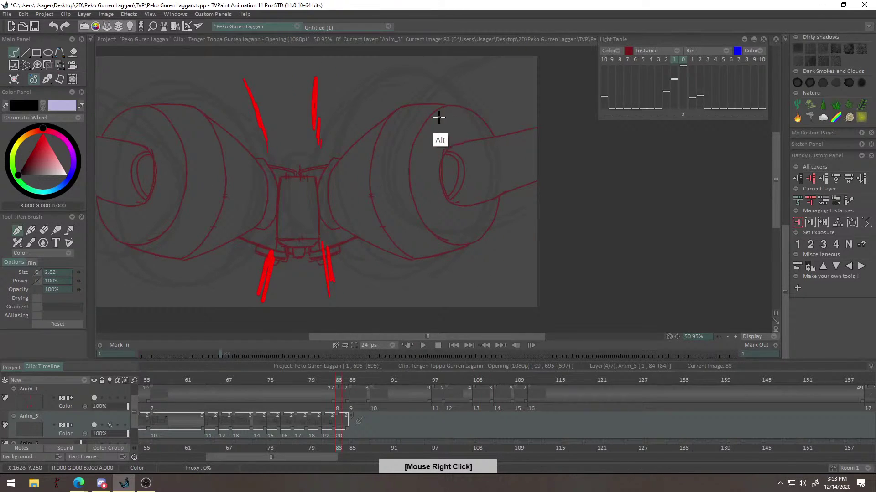
alt+right_click(436, 127)
mouse_move(391, 102)
mouse_down()
mouse_move(384, 157)
mouse_move(356, 208)
mouse_move(479, 193)
mouse_move(391, 101)
mouse_up()
key(ctrl+z)
key(ctrl+z)
Draw a tall ellipse over the right armour in frame 83, and resize and reposition it with the perspective transform.
click(47, 53)
drag(410, 164, 479, 251)
key(ctrl+t)
key(ctrl+shift+t)
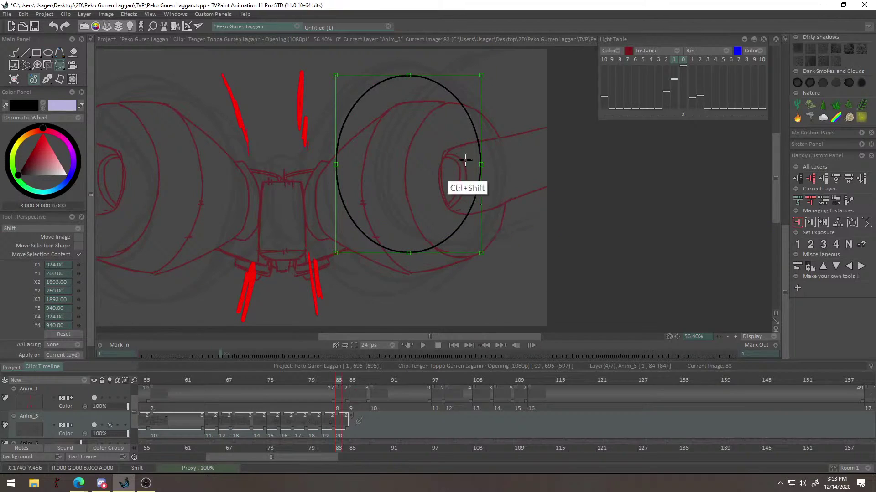
mouse_move(335, 75)
mouse_down()
mouse_move(336, 94)
mouse_move(334, 87)
mouse_up()
drag(336, 254, 339, 246)
drag(457, 178, 469, 182)
key(Return)
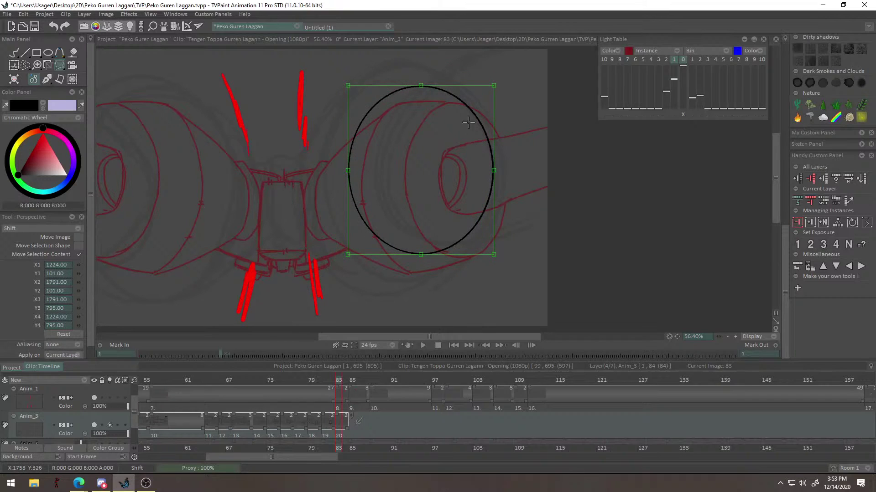
key(b)
mouse_move(428, 106)
mouse_down()
mouse_move(480, 88)
mouse_move(358, 116)
mouse_move(349, 128)
mouse_move(360, 108)
mouse_move(332, 206)
mouse_up()
key(ctrl+z)
drag(351, 91, 325, 131)
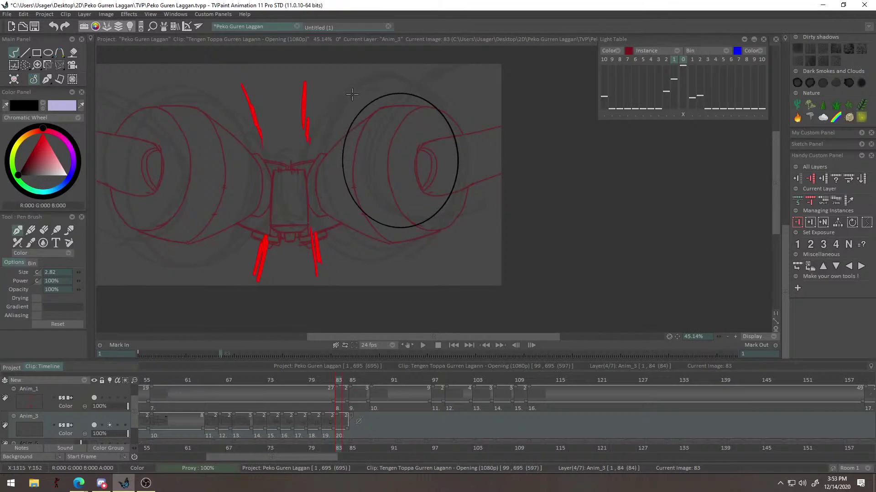
key(ctrl+z)
Try to trace the right armour's outer edge with a spline curve running outside the ellipse.
drag(420, 197, 365, 199)
click(60, 58)
drag(389, 134, 462, 137)
drag(397, 284, 394, 258)
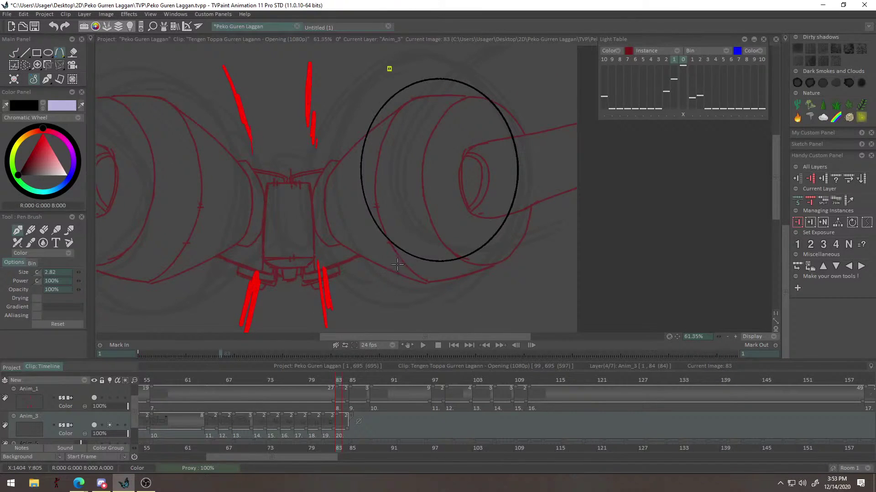
drag(407, 289, 636, 400)
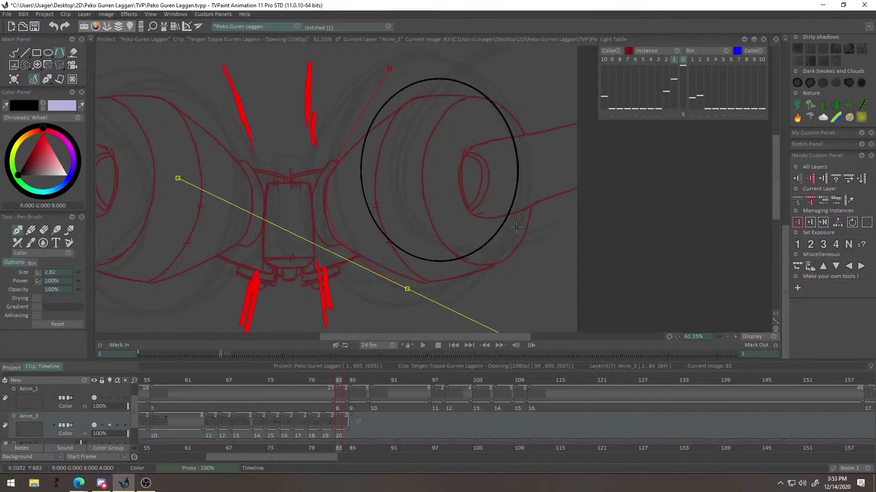
click(386, 68)
drag(449, 81, 326, 94)
drag(407, 289, 415, 294)
alt+right_click(426, 277)
drag(395, 327, 390, 303)
drag(297, 205, 322, 242)
drag(299, 207, 504, 225)
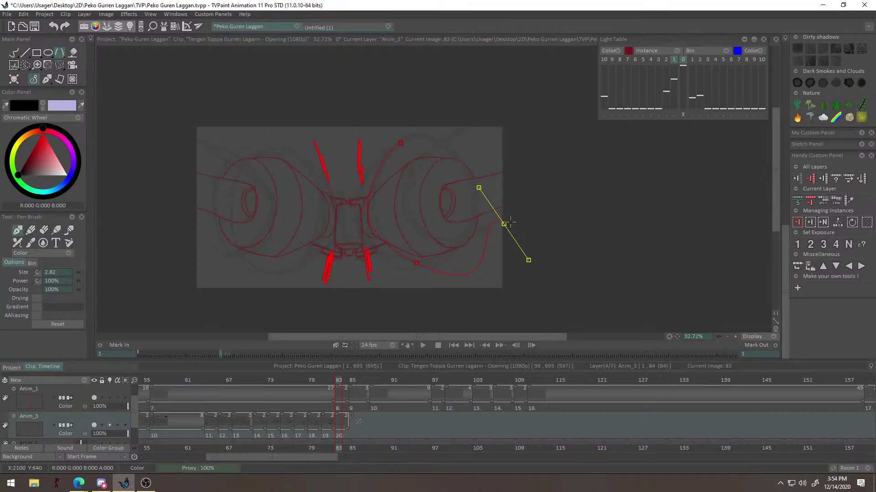
key(ctrl)
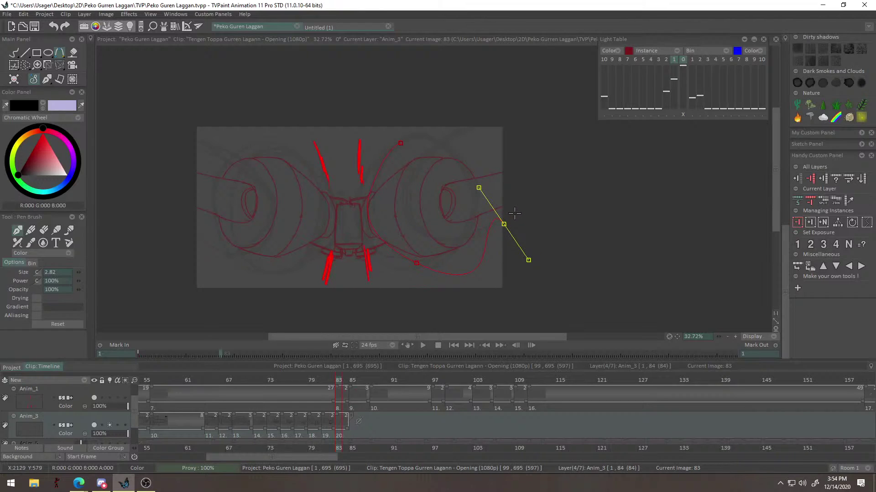
key(Return)
key(ctrl+z)
Lay out a spline from above the right armour's ellipse around its inner side to the armour's lowest corner.
drag(469, 197, 477, 119)
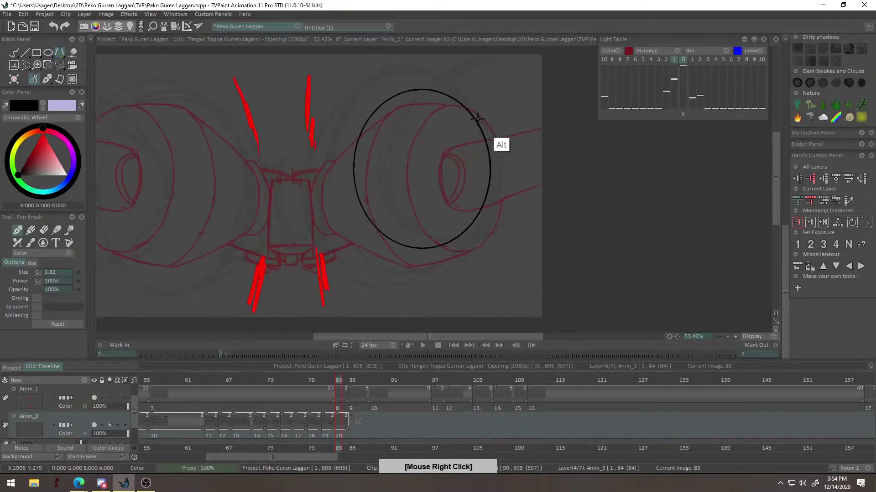
click(391, 75)
drag(413, 267, 610, 296)
click(391, 75)
drag(442, 73, 255, 122)
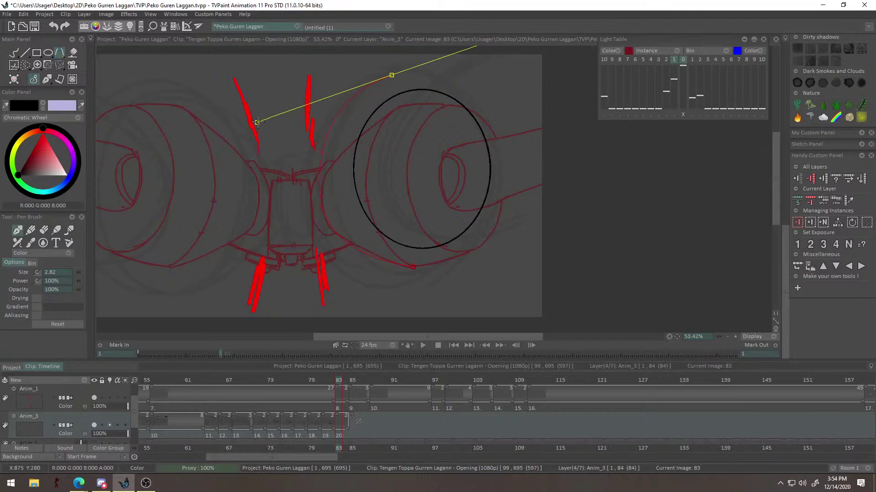
drag(391, 75, 391, 94)
drag(414, 267, 412, 263)
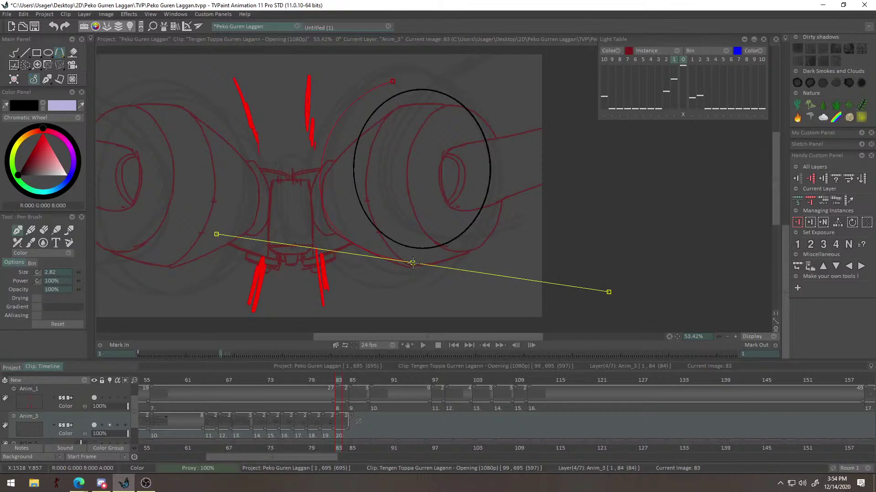
Adjust the spline's points and handles so it wraps around the outside of the ellipse, and apply it.
drag(220, 233, 497, 231)
click(412, 263)
drag(215, 234, 274, 221)
drag(412, 263, 406, 266)
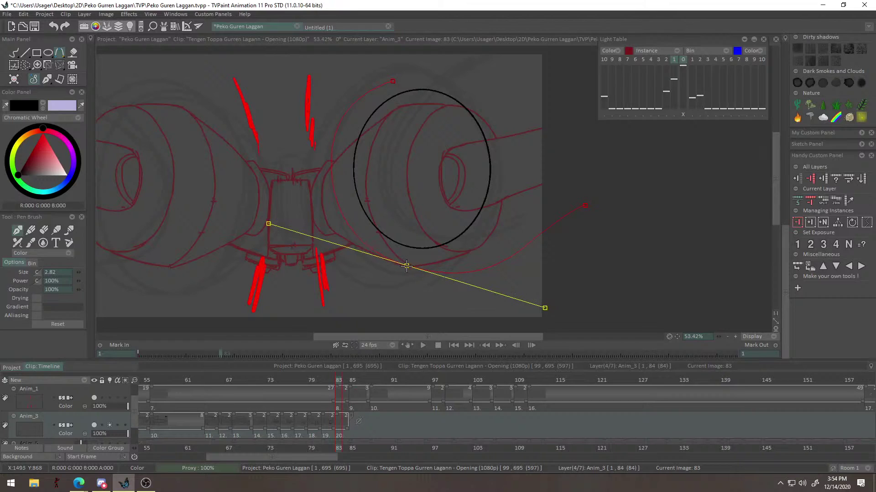
drag(394, 81, 343, 97)
drag(259, 122, 274, 132)
drag(395, 76, 395, 77)
drag(404, 259, 401, 264)
key(Return)
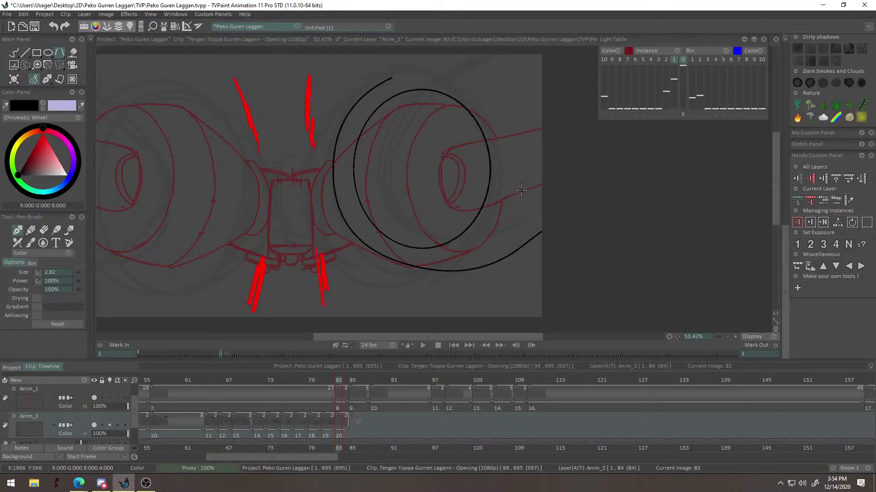
Erase the tail of the outer curve beyond the armour's lowest point.
alt+right_click(496, 246)
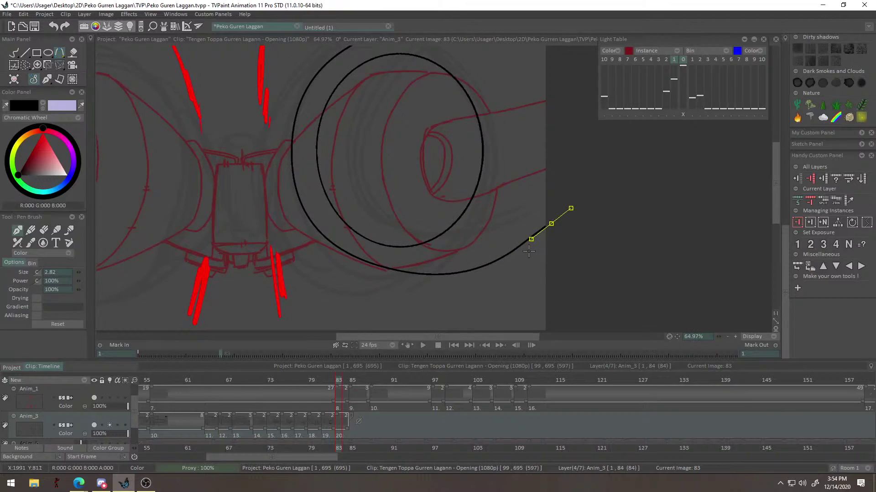
key(d)
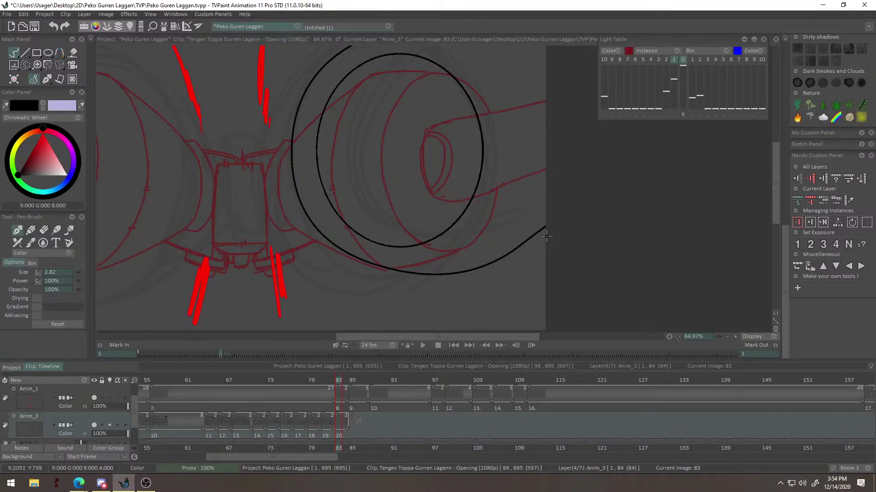
key(e)
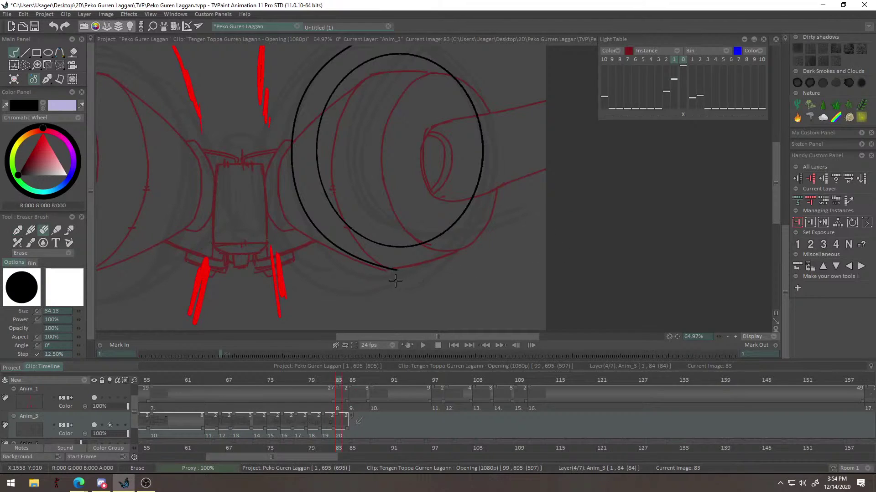
key(e)
right_click(454, 254)
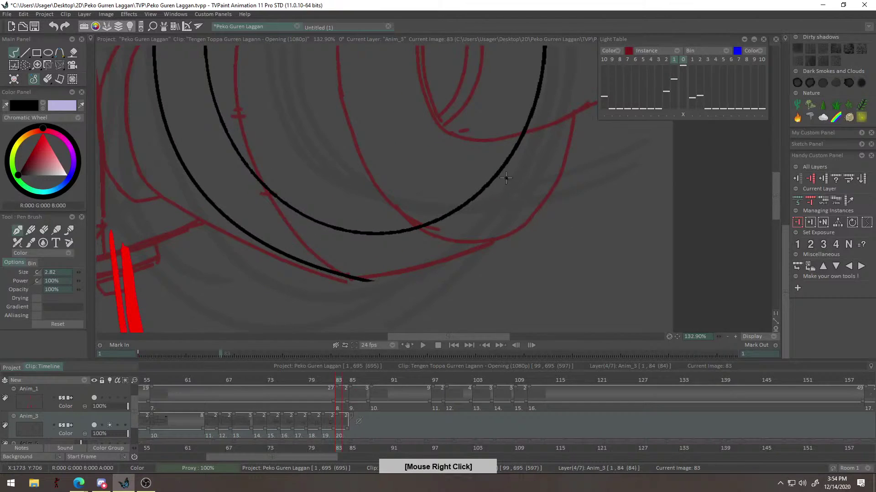
Try freehand strokes to close the armour's lower right edge, and undo them together with the outer spline curve.
drag(497, 178, 405, 261)
key(ctrl+z)
drag(512, 155, 370, 277)
key(ctrl+z)
drag(511, 156, 381, 279)
key(ctrl+z)
drag(541, 91, 487, 220)
key(ctrl+z)
drag(544, 85, 479, 208)
mouse_move(441, 240)
mouse_down()
mouse_move(313, 305)
mouse_move(493, 221)
mouse_move(431, 249)
mouse_up()
key(ctrl+z)
mouse_move(320, 301)
mouse_down()
mouse_move(345, 297)
mouse_move(455, 172)
mouse_up()
key(ctrl+z)
key(ctrl+z)
mouse_move(316, 299)
mouse_down()
mouse_move(341, 296)
mouse_move(425, 218)
mouse_move(451, 162)
mouse_move(407, 228)
mouse_up()
key(ctrl+z)
key(ctrl+z)
key(ctrl+z)
Draw a larger ellipse around the existing one on frame 83's right armour, with their right sides nearly touching.
click(48, 52)
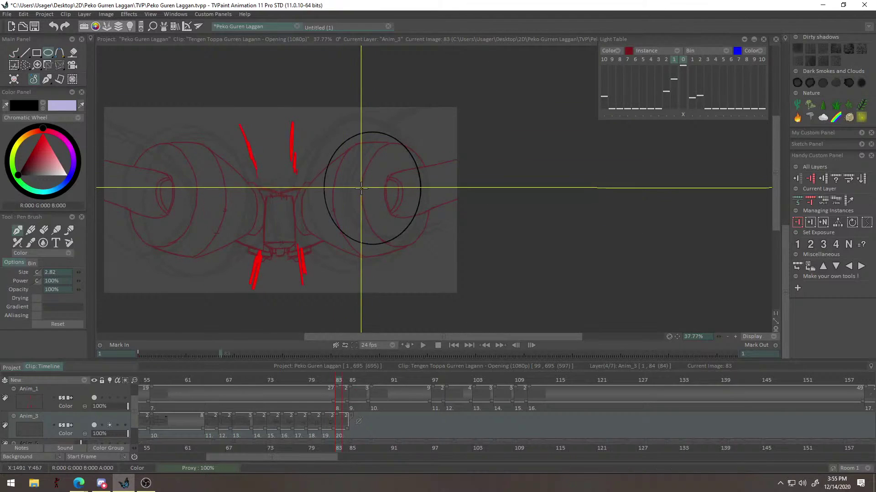
drag(420, 256, 419, 257)
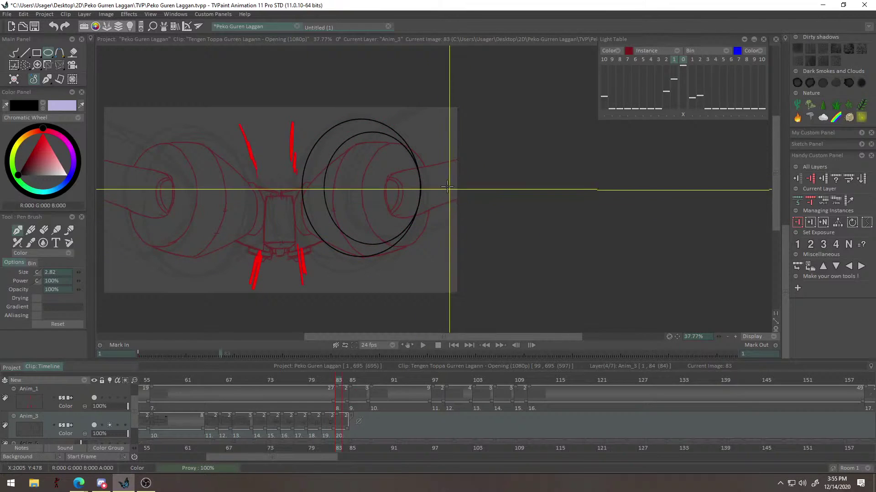
drag(389, 199, 472, 209)
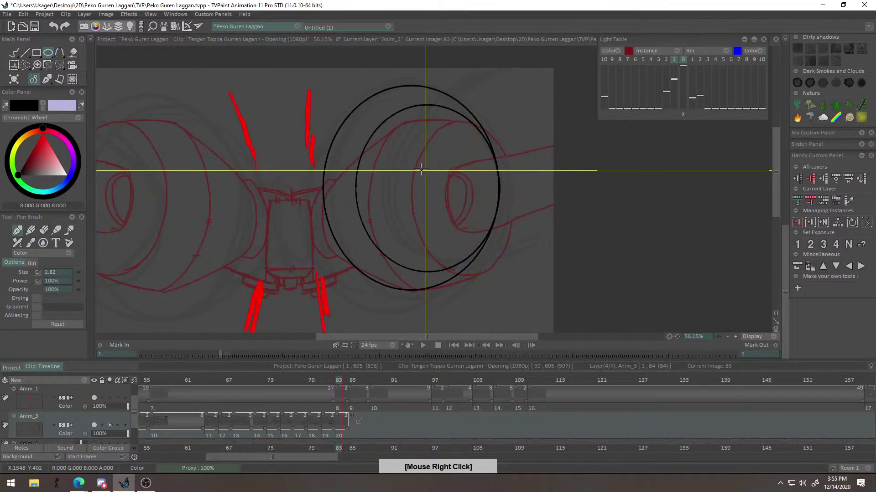
click(14, 53)
mouse_move(316, 154)
mouse_down()
mouse_move(345, 154)
mouse_move(345, 124)
mouse_up()
key(ctrl+z)
Draw a straight line from the larger ellipse's upper left side down toward the central body.
click(26, 53)
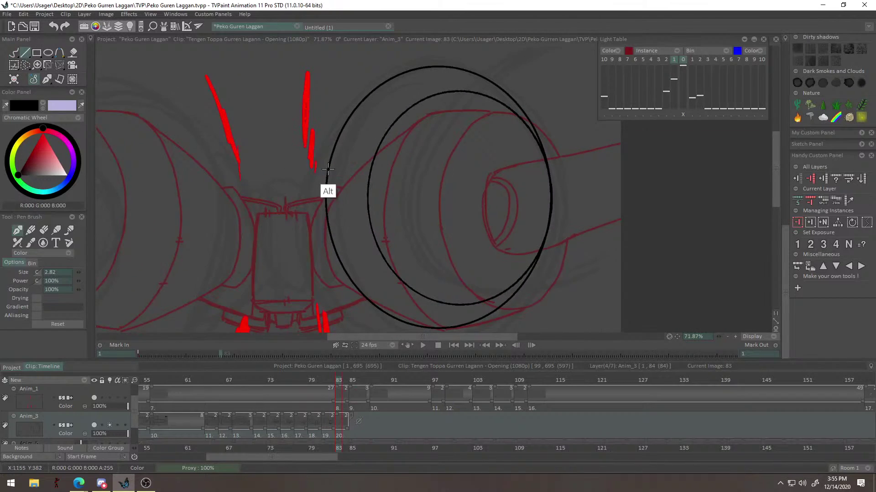
drag(328, 169, 326, 158)
drag(347, 107, 313, 195)
drag(344, 110, 333, 133)
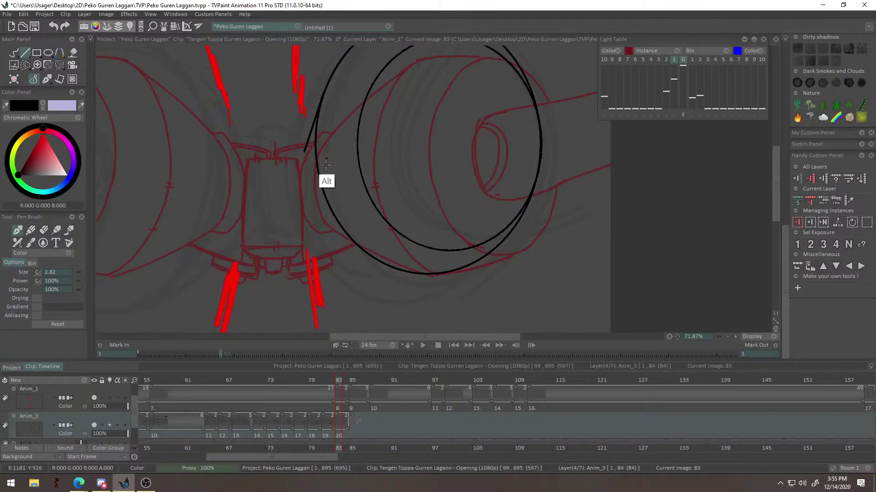
drag(371, 257, 374, 258)
drag(224, 162, 228, 174)
Draw the curved collar joining the central body to the right armour with freehand strokes.
click(14, 53)
mouse_move(323, 163)
mouse_down()
mouse_move(337, 169)
mouse_move(301, 199)
mouse_move(316, 260)
mouse_up()
scroll(337, 169, up, 3)
mouse_move(309, 189)
mouse_down()
mouse_move(299, 238)
mouse_move(315, 277)
mouse_move(303, 186)
mouse_move(314, 276)
mouse_up()
key(ctrl+z)
key(ctrl+z)
mouse_move(309, 224)
mouse_down()
mouse_move(300, 173)
mouse_move(292, 218)
mouse_move(312, 289)
mouse_up()
key(ctrl+z)
drag(301, 237, 298, 214)
mouse_move(292, 146)
mouse_down()
mouse_move(277, 173)
mouse_move(277, 212)
mouse_move(293, 261)
mouse_move(320, 281)
mouse_up()
Outline the right half of the central panel and the slanted trim above it with freehand strokes.
mouse_move(218, 196)
mouse_down()
mouse_move(225, 143)
mouse_move(205, 270)
mouse_up()
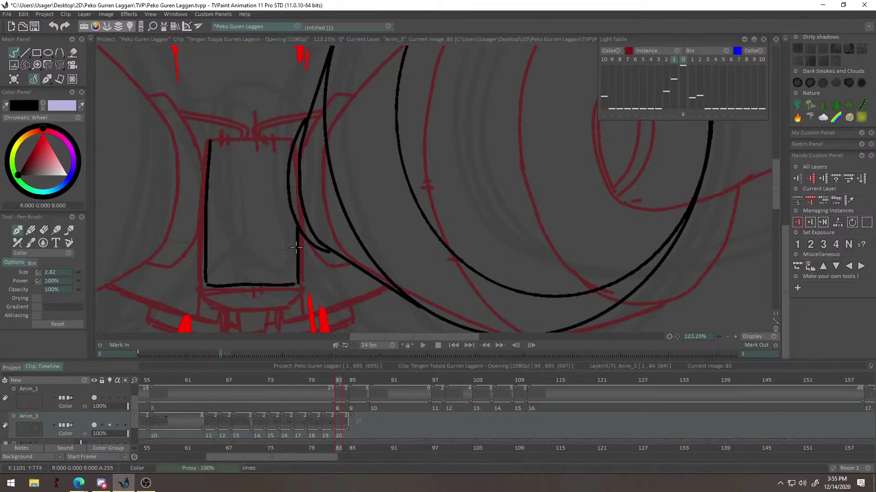
key(ctrl+z)
key(ctrl+z)
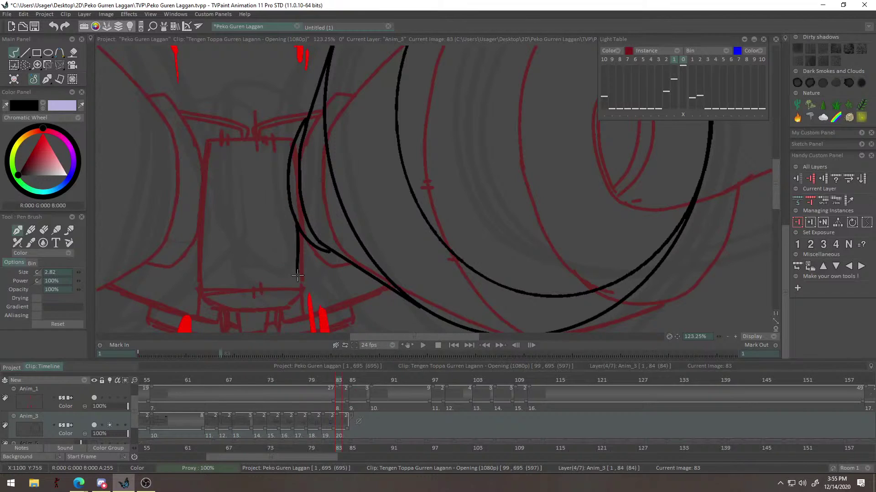
drag(301, 267, 351, 226)
mouse_move(285, 248)
mouse_down()
mouse_move(349, 244)
mouse_move(288, 246)
mouse_up()
key(ctrl+z)
drag(341, 179, 334, 220)
mouse_move(287, 142)
mouse_down()
mouse_move(300, 142)
mouse_move(334, 201)
mouse_up()
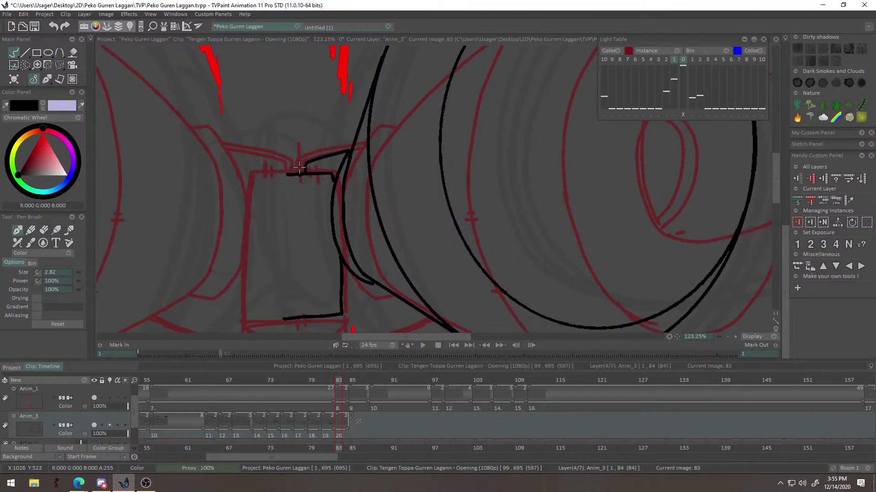
Draw the right half of the lip below the central panel and the small block beneath it.
mouse_move(359, 329)
mouse_down()
mouse_move(371, 229)
mouse_move(349, 208)
mouse_up()
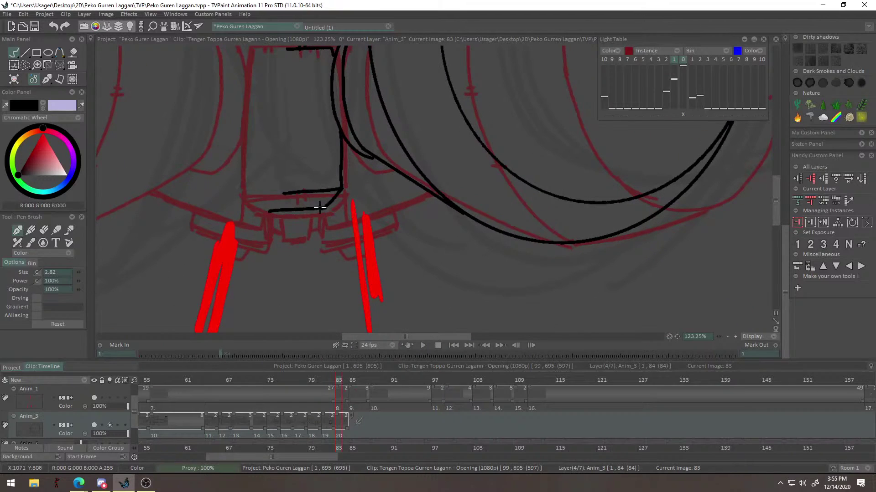
key(ctrl+z)
drag(330, 244, 369, 237)
drag(304, 208, 299, 239)
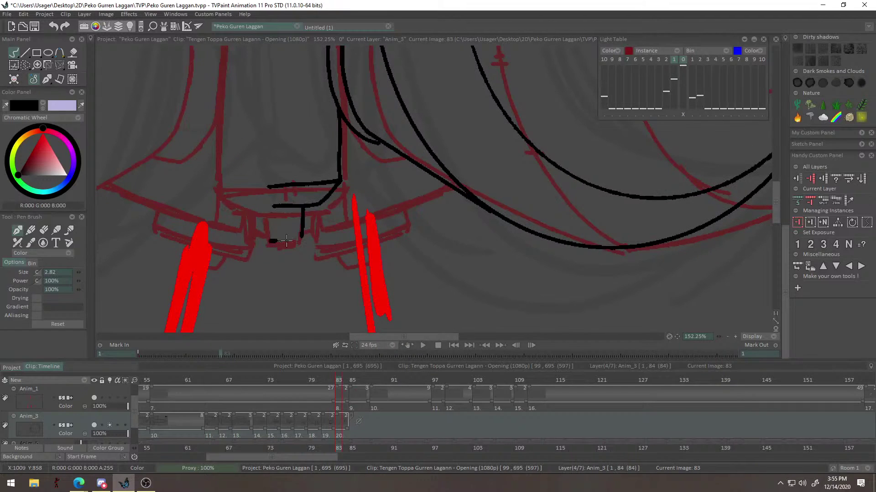
key(ctrl+z)
drag(334, 236, 316, 244)
key(ctrl+z)
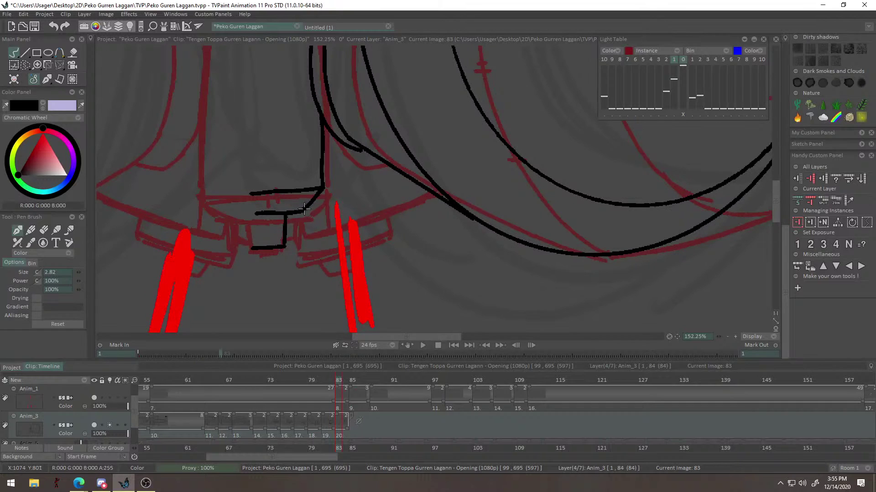
Draw the slanted plate to the right of the small block and the bracket hanging below it.
key(ctrl+z)
mouse_move(324, 188)
mouse_down()
mouse_move(334, 232)
mouse_move(299, 243)
mouse_move(420, 205)
mouse_up()
key(ctrl+z)
drag(318, 239, 398, 206)
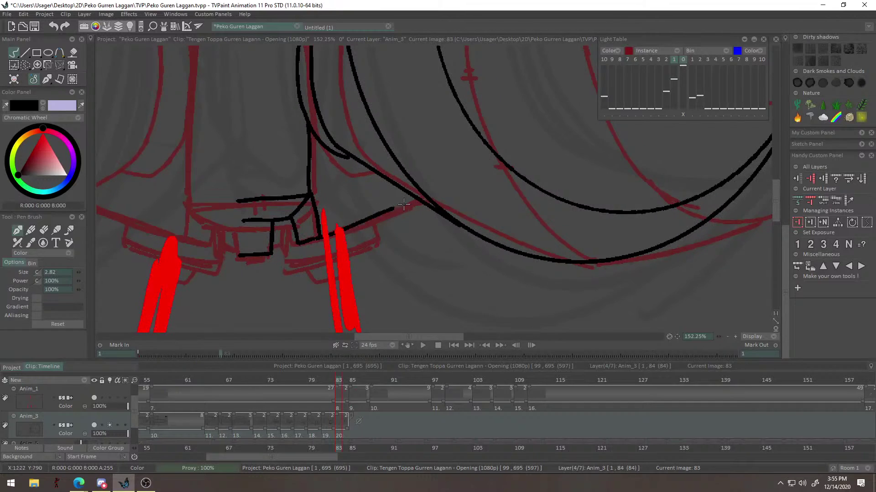
drag(346, 231, 418, 203)
drag(378, 247, 388, 229)
mouse_move(384, 208)
mouse_down()
mouse_move(294, 246)
mouse_move(293, 226)
mouse_move(296, 257)
mouse_move(387, 224)
mouse_up()
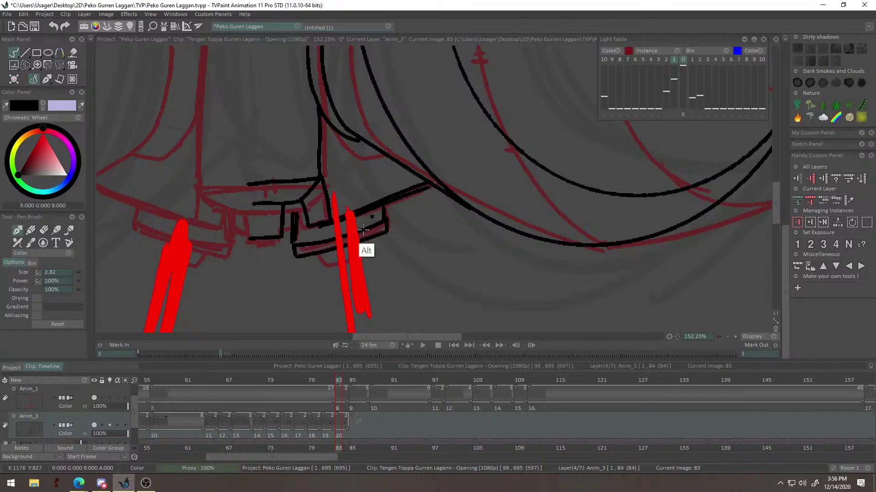
right_click(366, 228)
drag(287, 271, 301, 297)
Draw a narrow upright oval opening with an inner rim line inside the right armour's smaller ellipse.
drag(529, 139, 277, 282)
drag(423, 227, 464, 205)
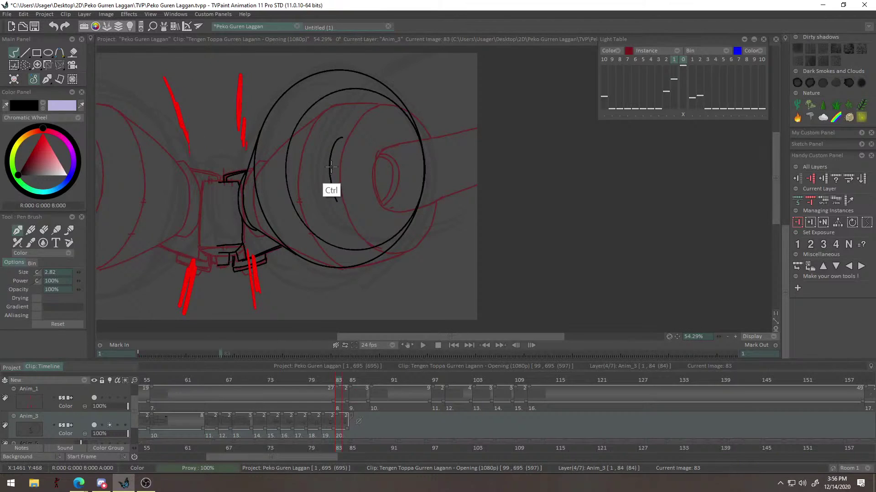
key(ctrl+z)
key(ctrl+z)
drag(330, 145, 331, 223)
right_click(372, 154)
ctrl+right_click(344, 154)
key(ctrl+z)
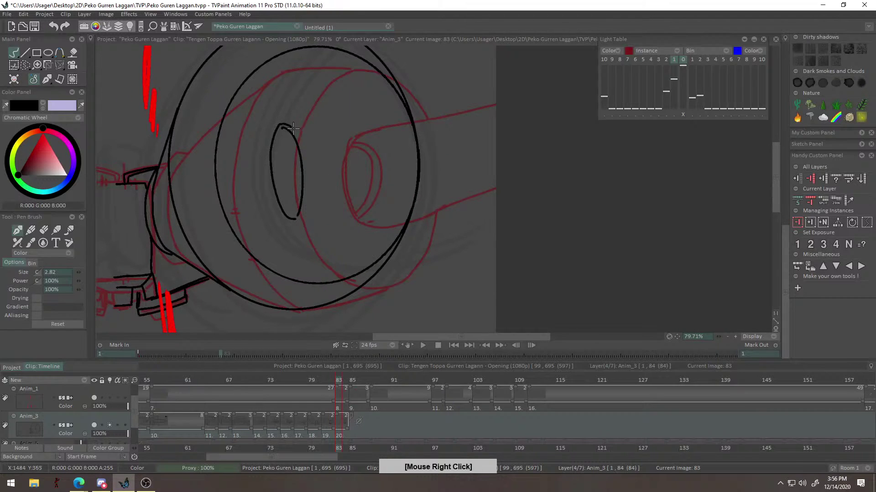
mouse_move(292, 127)
mouse_down()
mouse_move(304, 151)
mouse_move(305, 193)
mouse_up()
Draw the arm's upper and lower edges from the oval opening out to the canvas's right border.
scroll(316, 177, down, 3)
right_click(316, 178)
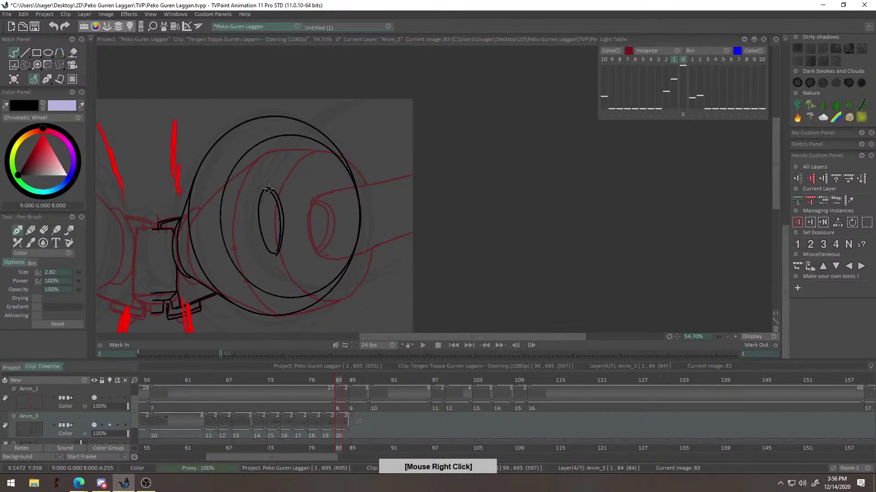
key(ctrl+z)
drag(268, 186, 429, 147)
drag(277, 256, 438, 249)
key(ctrl+z)
mouse_move(347, 253)
mouse_down()
mouse_move(459, 250)
mouse_move(468, 208)
mouse_up()
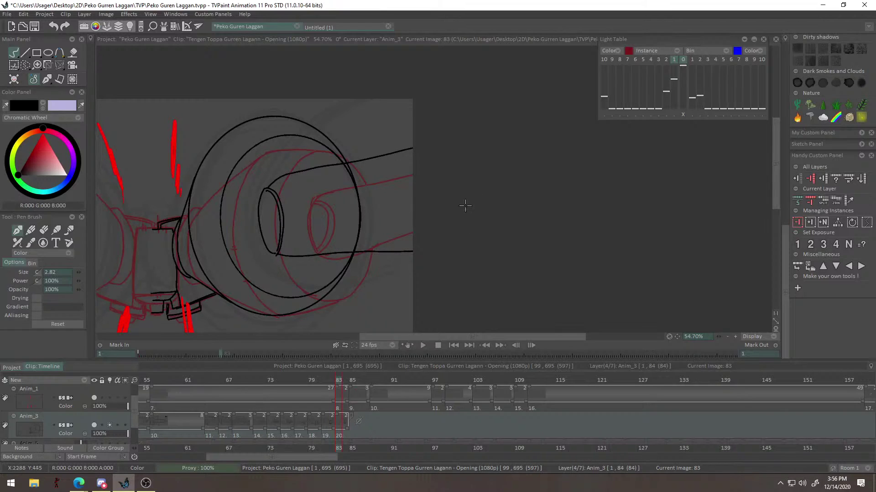
key(ctrl+z)
key(ctrl+z)
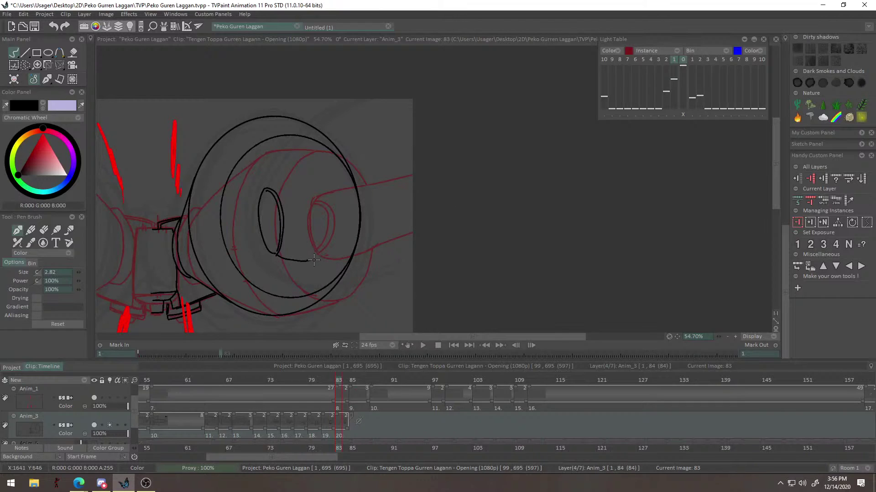
key(ctrl+z)
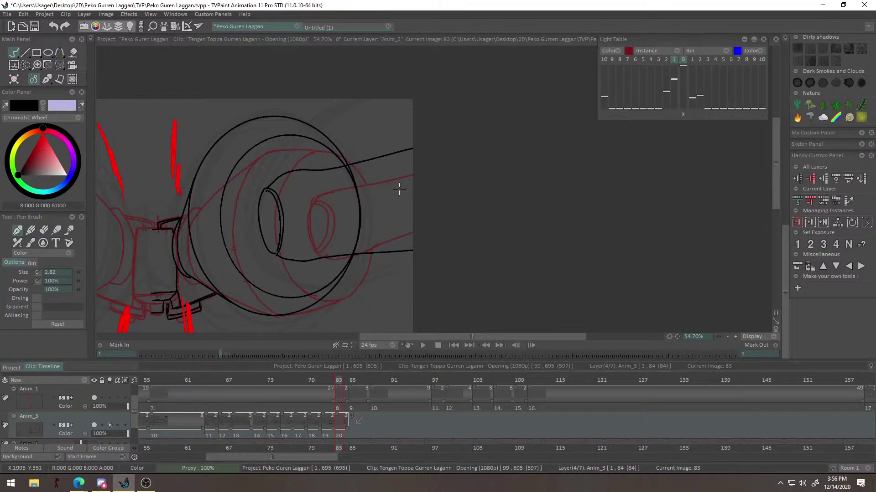
Erase the parts of both ellipses that cross the arm.
key(e)
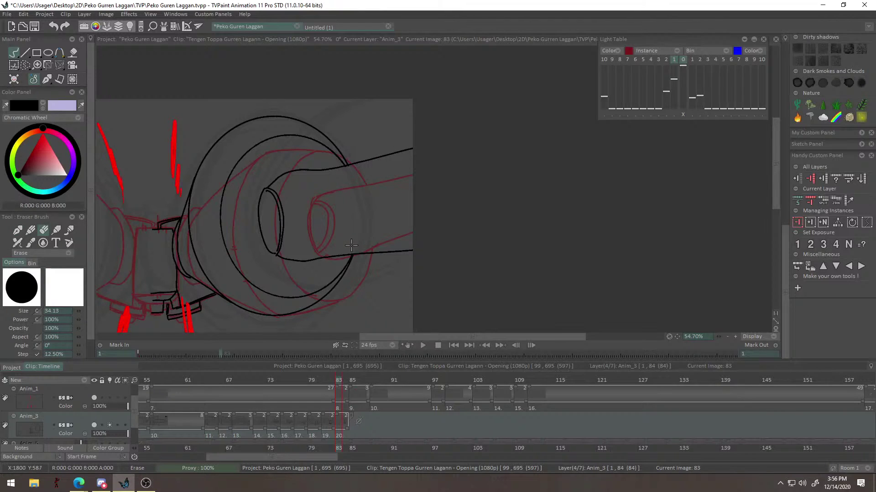
key(b)
drag(356, 235, 334, 261)
drag(385, 235, 439, 223)
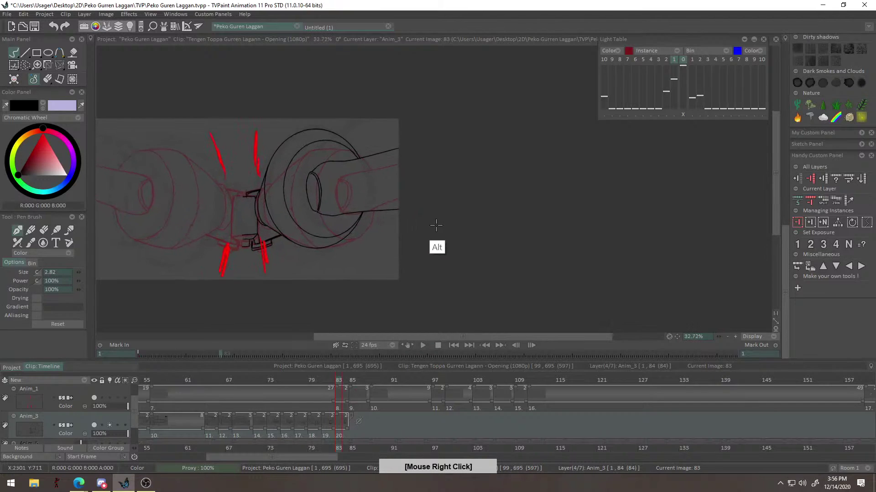
Lasso-select the drawn right body half, copy it to a custom brush and flip that brush horizontally.
click(25, 64)
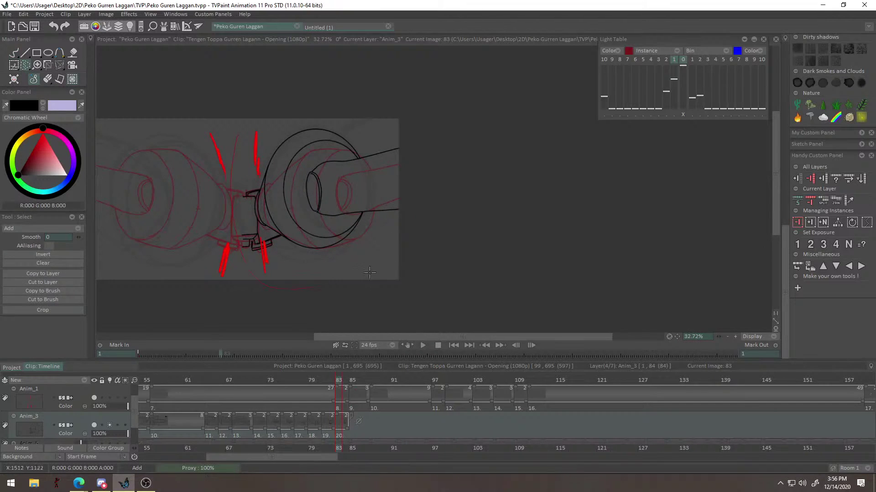
drag(257, 131, 432, 128)
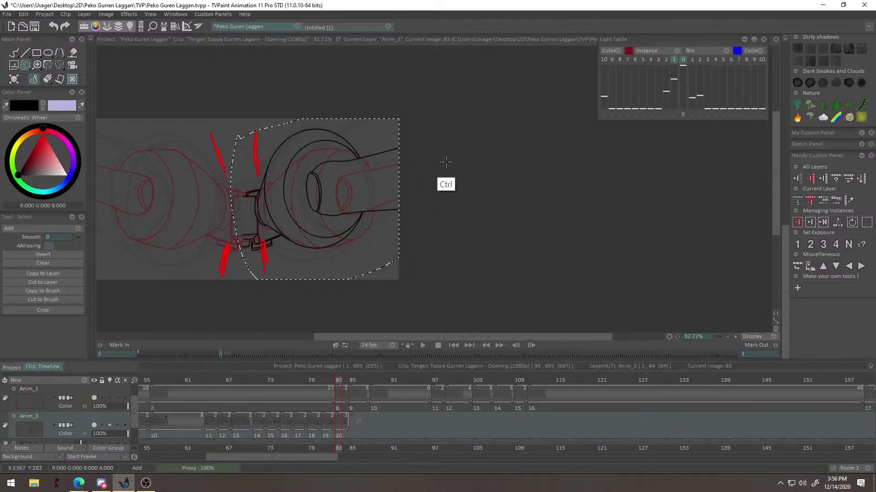
click(59, 293)
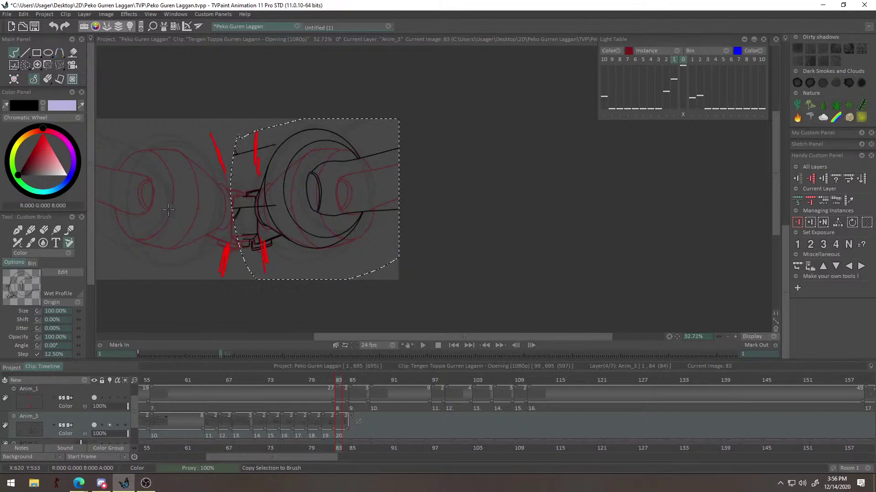
click(75, 273)
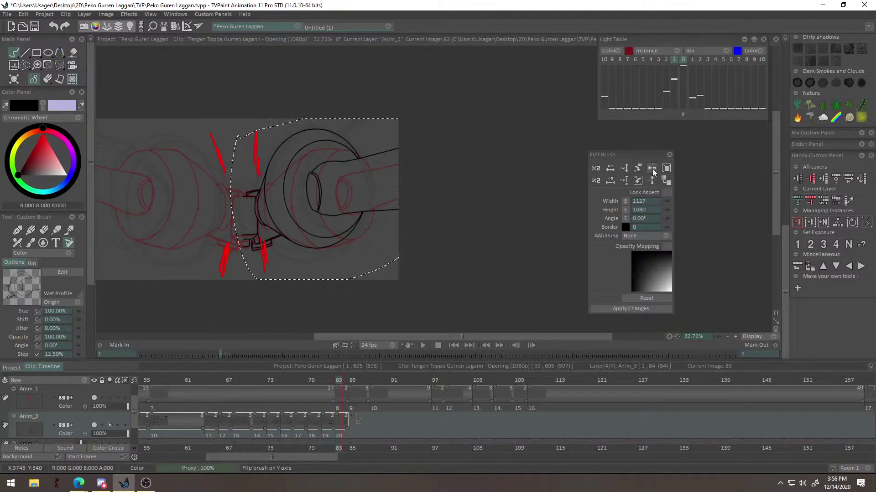
drag(229, 179, 284, 182)
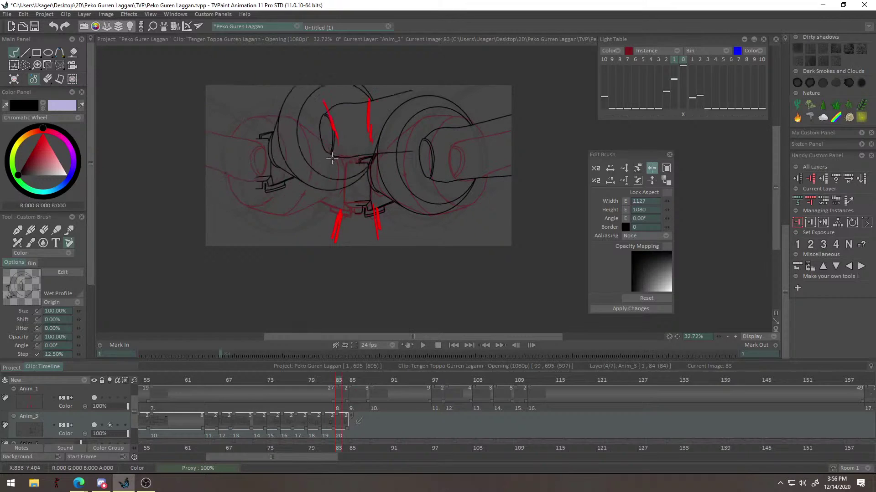
alt+right_click(293, 191)
click(636, 310)
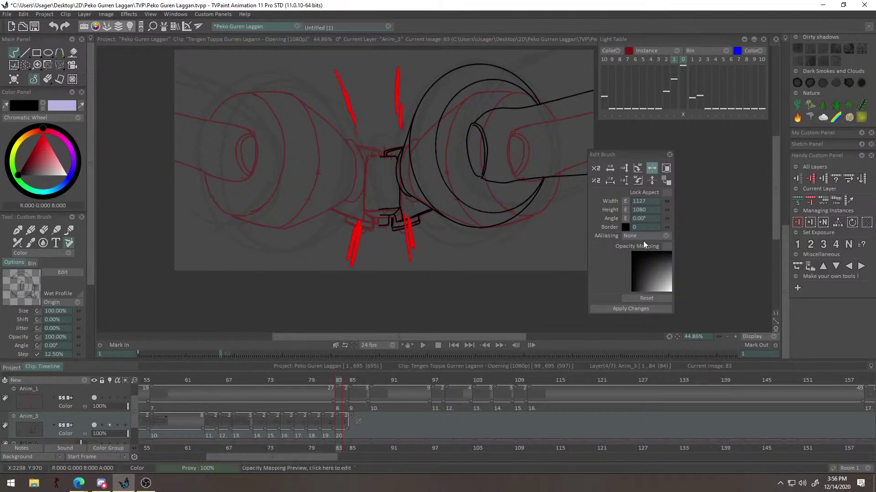
Stamp the mirrored half on the left side of frame 83, aligned at the central block, and return to the Pen Brush.
alt+right_click(266, 165)
drag(308, 155, 168, 169)
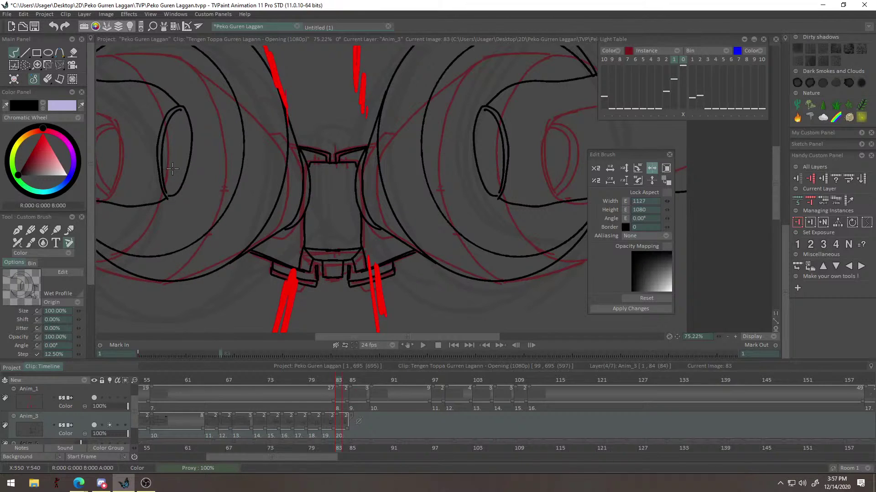
click(172, 169)
scroll(405, 221, down, 6)
right_click(329, 325)
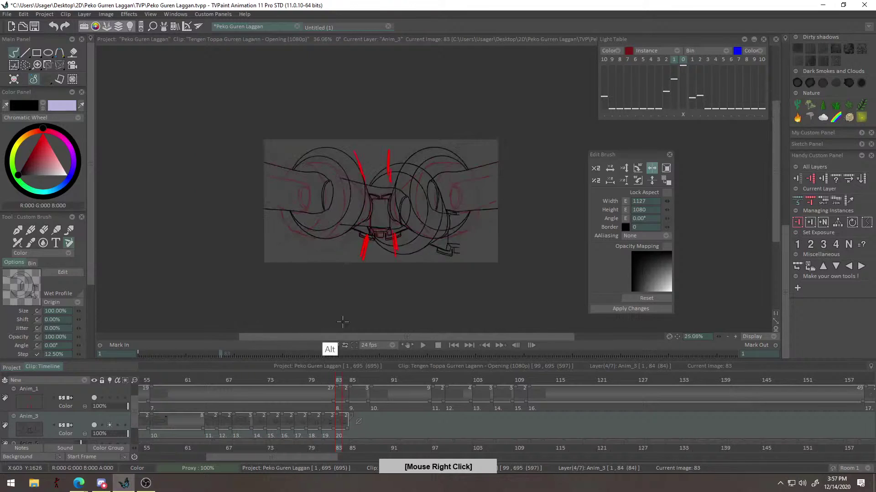
scroll(456, 246, down, 2)
scroll(463, 250, up, 2)
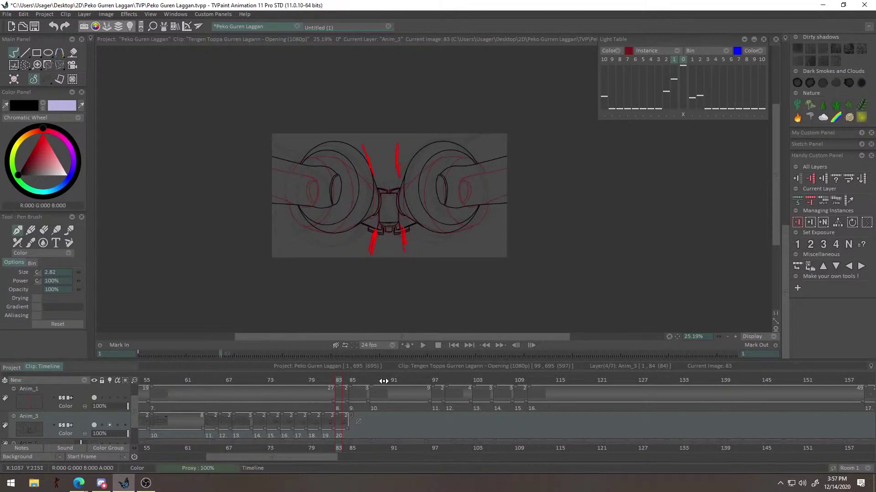
Extend the hold of frame 83's drawing on Anim_3 through frame 95 and play the animation back.
drag(338, 379, 250, 379)
key(Return)
key(Return)
drag(354, 379, 291, 379)
drag(349, 430, 422, 439)
click(423, 345)
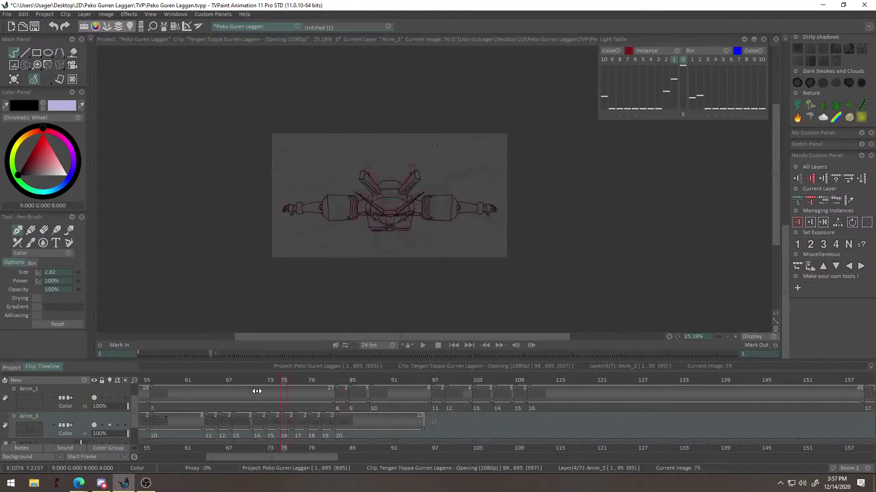
Shift the armour drawing slightly down at frame 85 with the Transform tool.
click(352, 382)
key(ctrl+t)
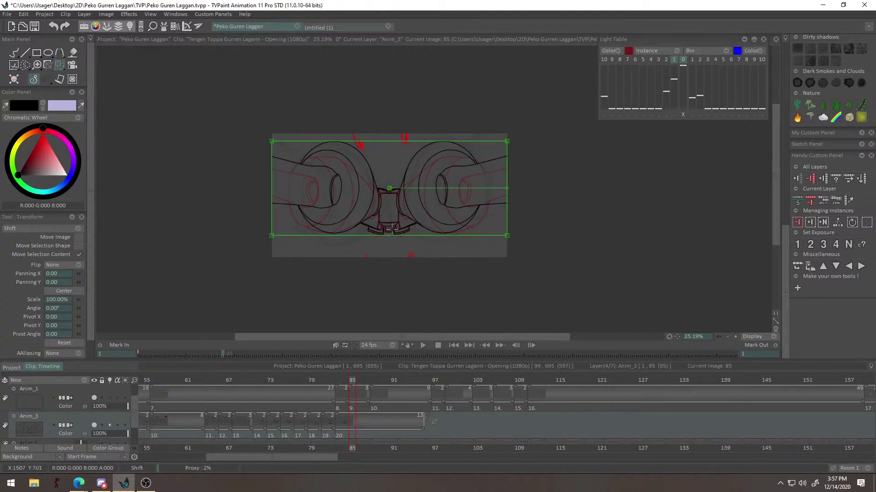
mouse_move(81, 283)
mouse_down()
mouse_move(74, 296)
mouse_move(100, 296)
mouse_up()
key(Return)
Shift the armour drawing slightly up at frame 87 with the Transform tool.
key(Right)
key(Right)
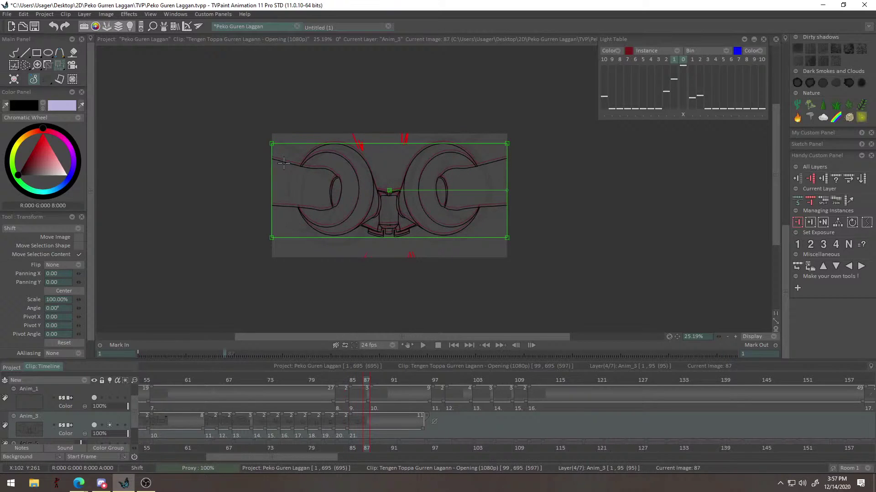
mouse_move(80, 285)
mouse_down()
mouse_move(103, 288)
mouse_move(35, 288)
mouse_up()
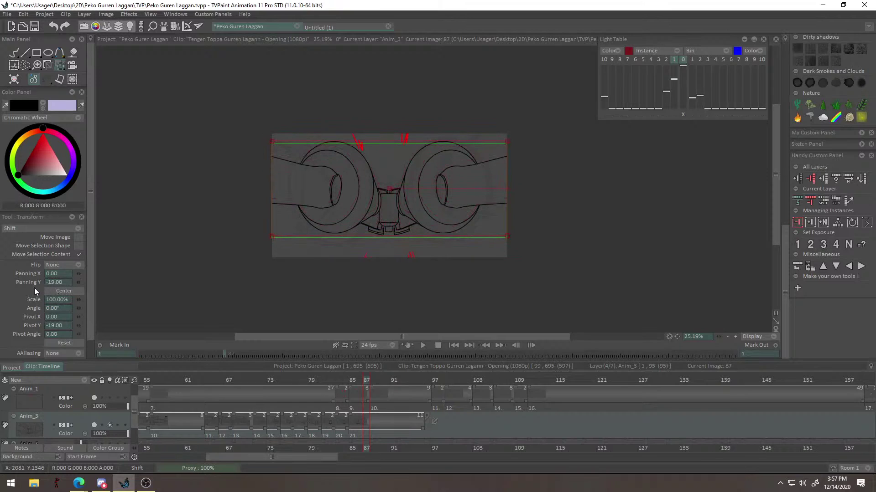
click(76, 289)
Shift frame 83's drawing up by 11 pixels and shorten its exposure to one frame.
key(Left)
key(Left)
key(Left)
key(Left)
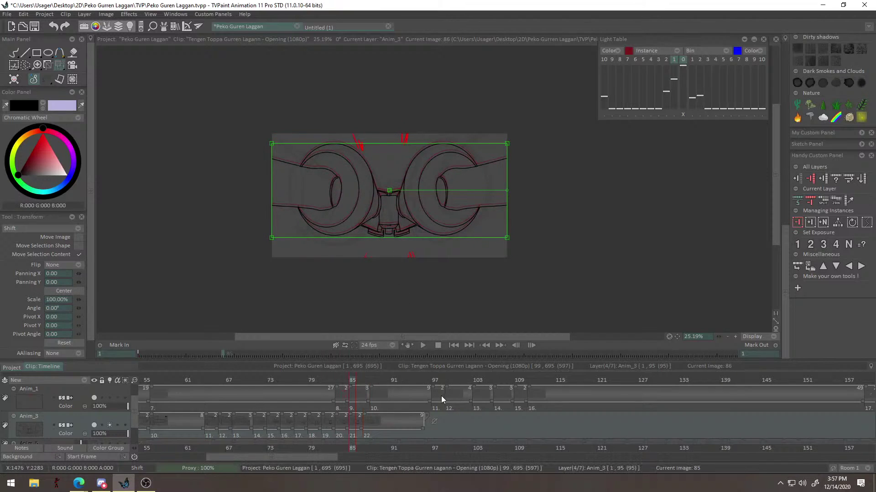
drag(81, 282, 69, 283)
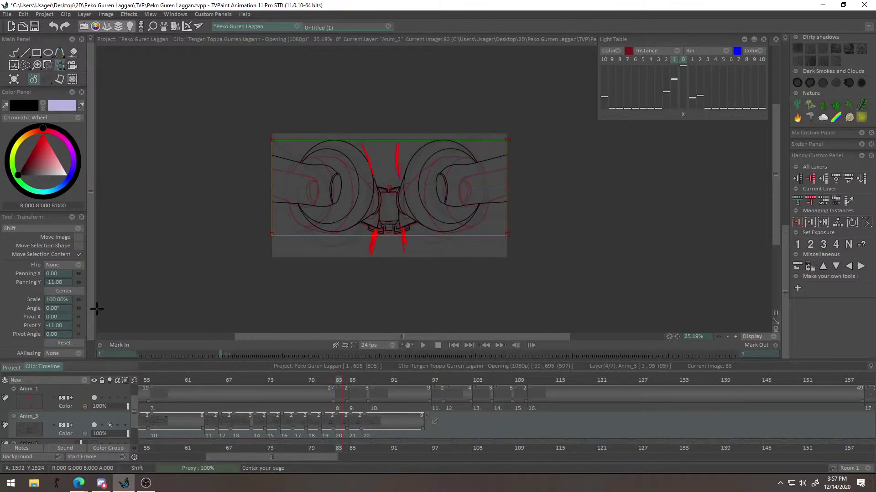
drag(350, 414, 342, 414)
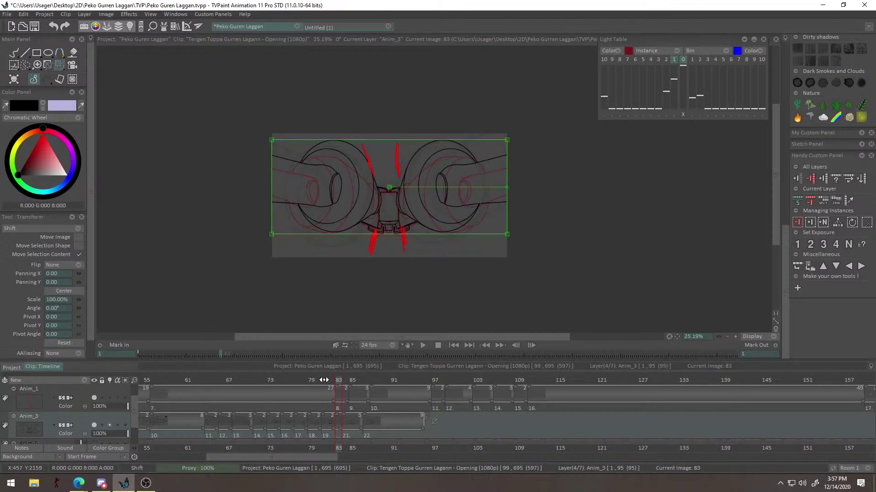
Play back the robot's approach from the earlier frames to check the motion of the shaken armour drawings.
drag(323, 381, 195, 381)
key(space)
key(space)
key(Return)
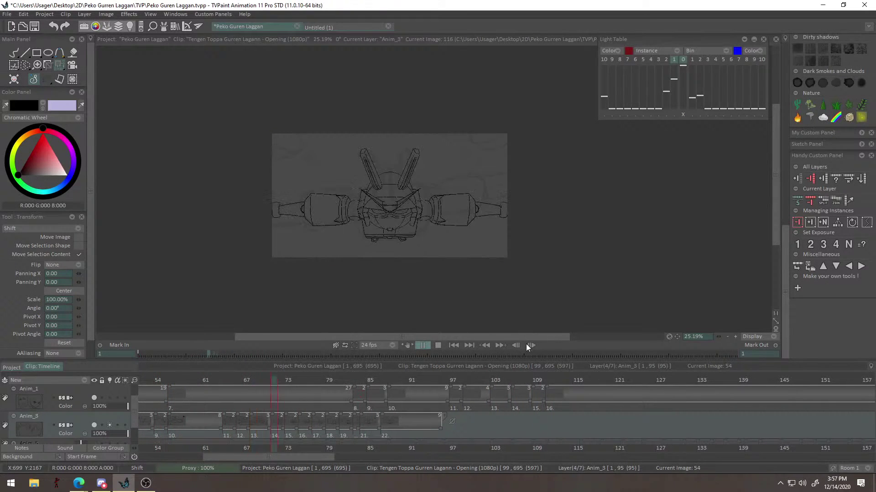
key(Return)
drag(316, 458, 289, 459)
key(Return)
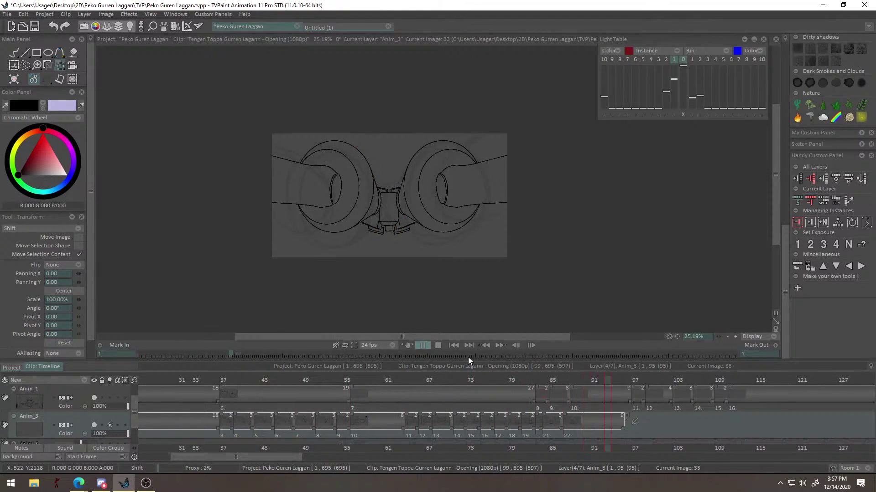
key(Return)
Play the clip from frame 1 to review the whole sequence in context.
drag(297, 458, 260, 458)
click(156, 380)
key(Return)
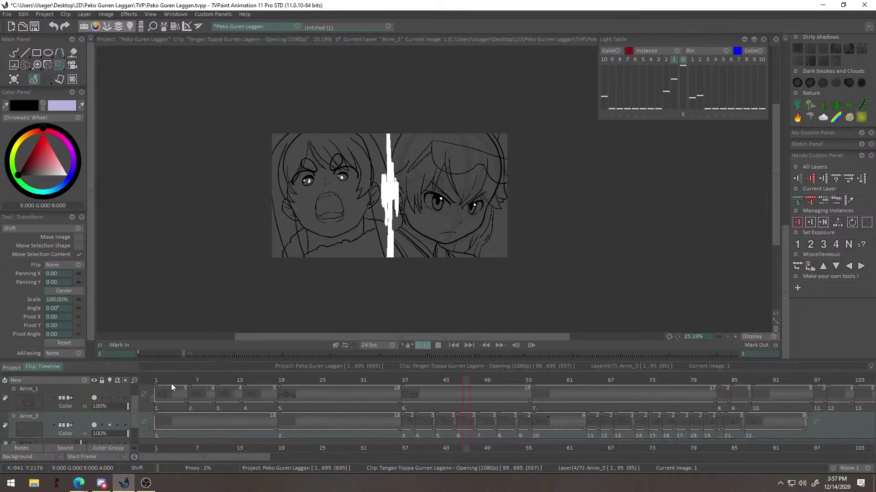
key(Return)
key(Return)
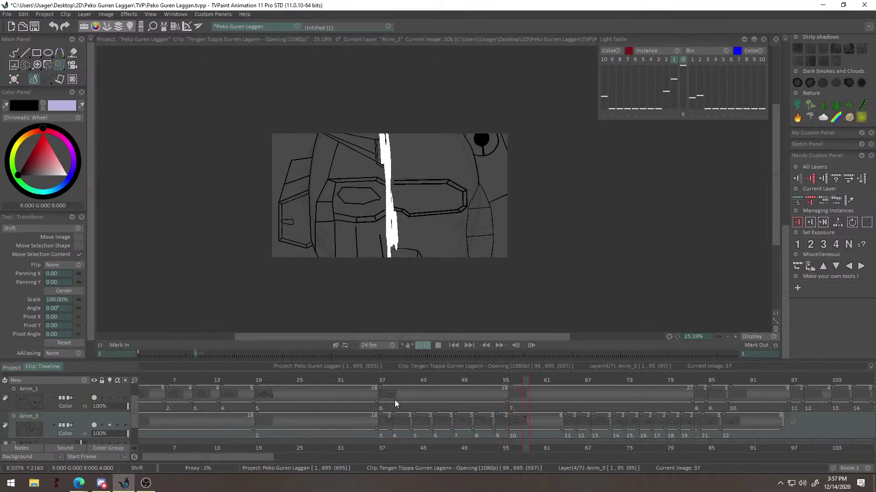
Replay the sequence repeatedly from frame 33 and the frames around 50 to judge the timing of the robot shot.
drag(263, 457, 284, 458)
click(331, 383)
key(Return)
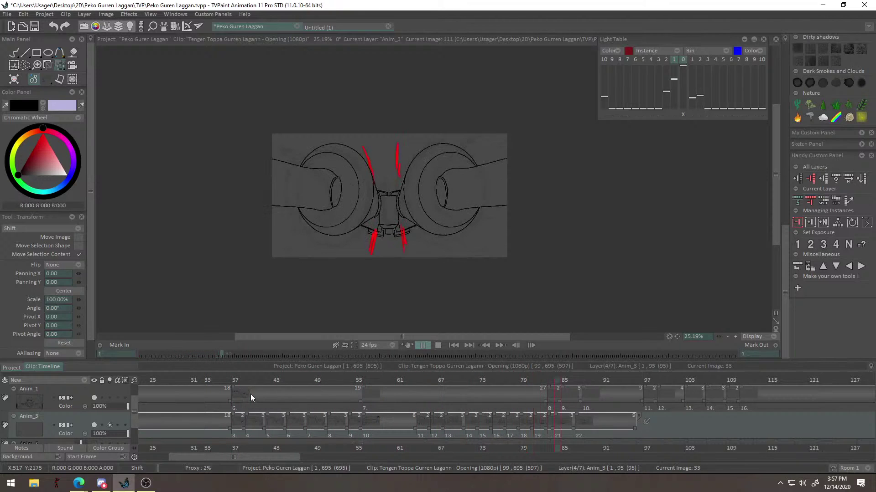
key(Return)
key(Return)
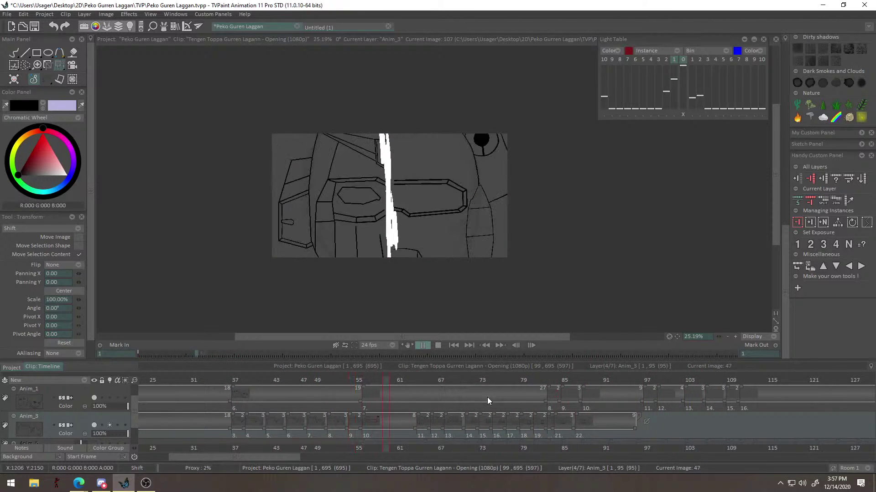
key(Return)
key(Return)
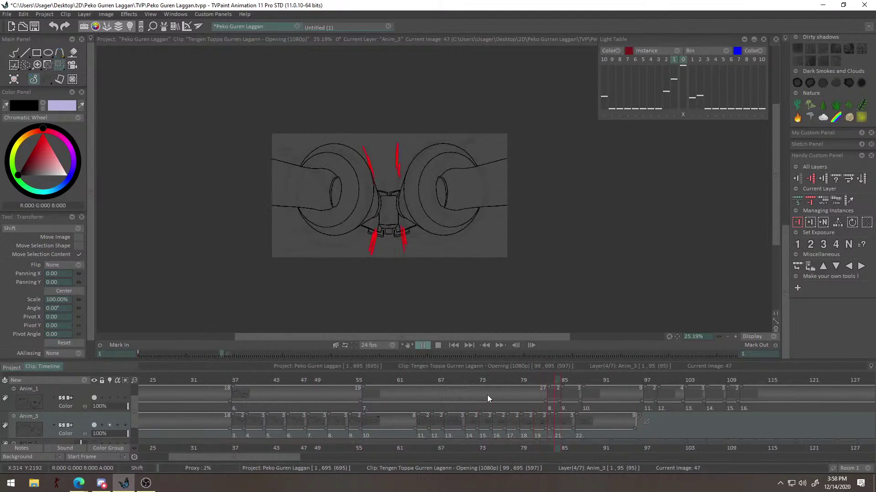
key(Return)
key(Return)
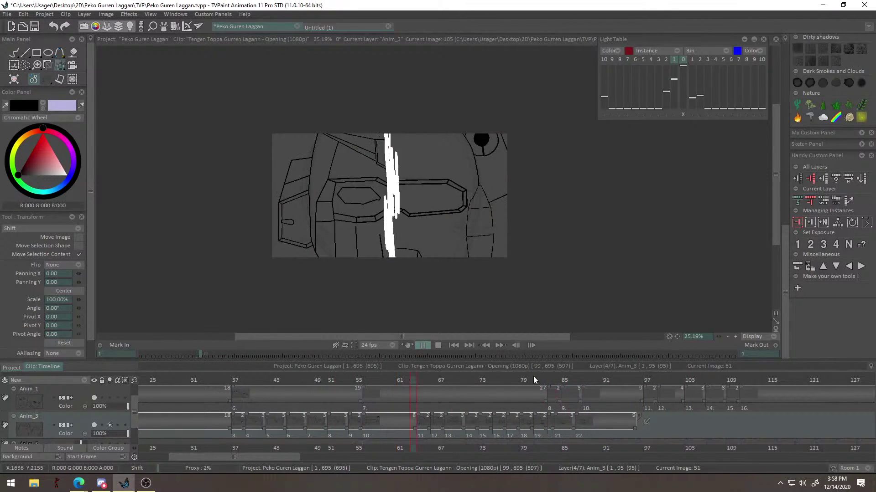
key(Return)
key(Return)
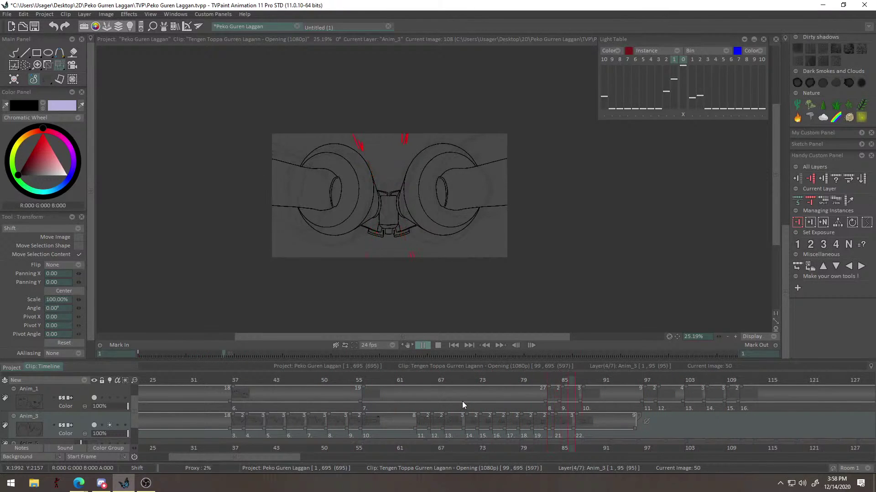
key(Return)
key(Return)
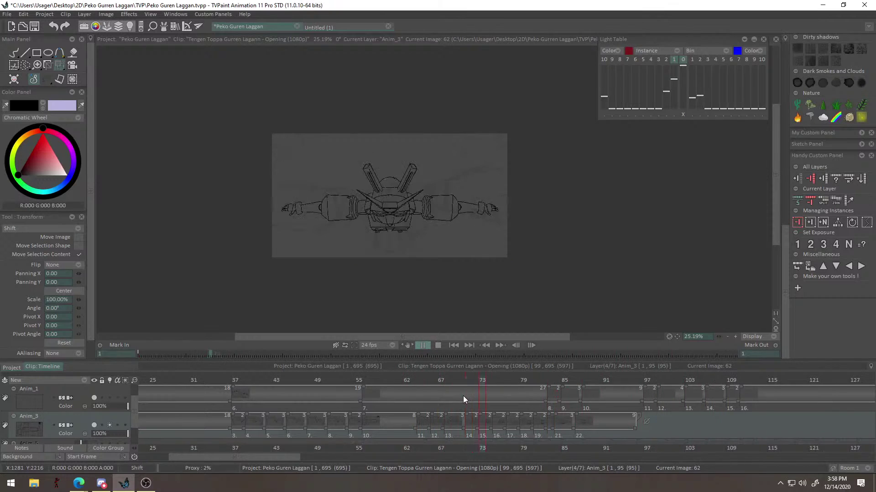
key(Return)
Go to the empty frame 96 on Anim_3 and make the Pen Brush ready over the right armour.
drag(318, 458, 357, 442)
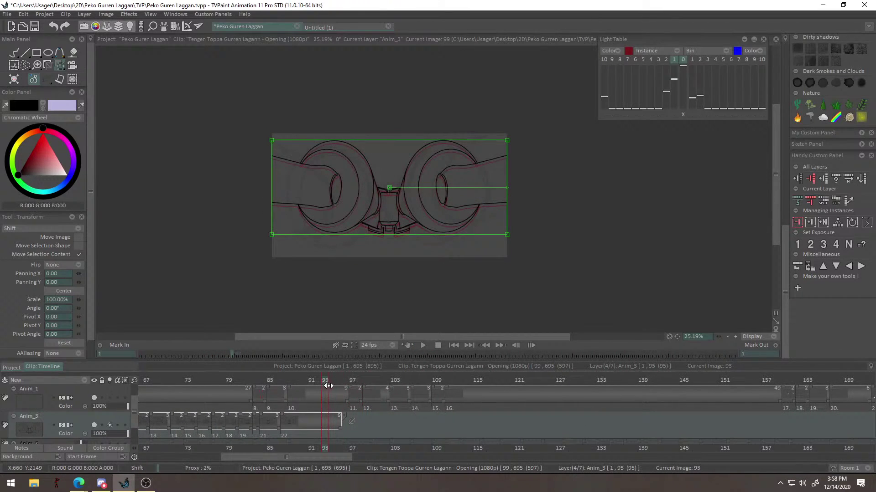
drag(338, 387, 346, 390)
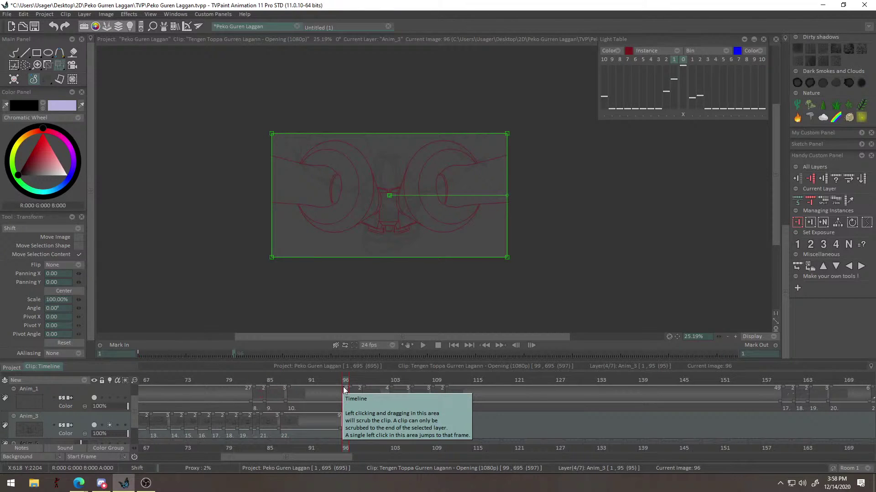
mouse_move(426, 176)
mouse_down()
mouse_move(418, 229)
mouse_move(476, 218)
mouse_move(519, 248)
mouse_up()
alt+right_click(446, 239)
alt+right_click(475, 218)
key(b)
alt+right_click(470, 210)
alt+right_click(505, 215)
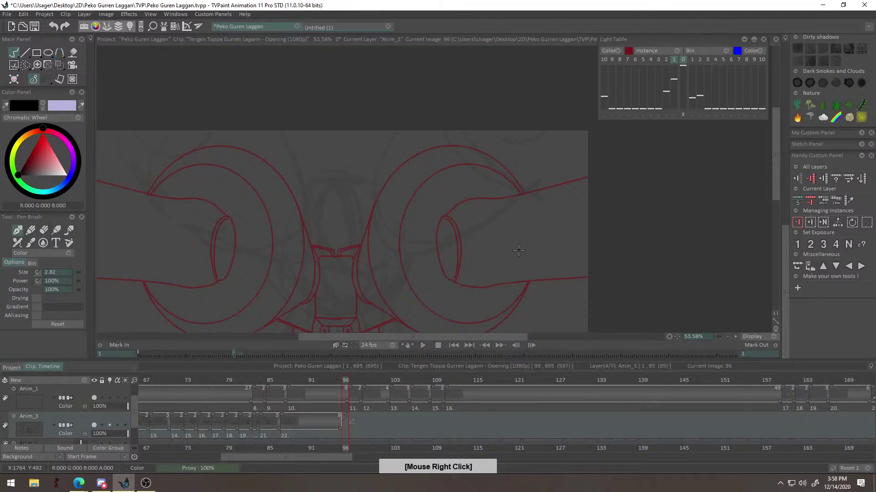
drag(489, 216, 484, 232)
mouse_move(520, 195)
mouse_down()
mouse_move(387, 265)
mouse_move(502, 214)
mouse_move(385, 261)
mouse_up()
key(ctrl+z)
key(ctrl+z)
key(ctrl+z)
Draw a slanted edge down from the canvas's top border, a curved lower corner and a long edge rising to the right.
drag(399, 149, 375, 188)
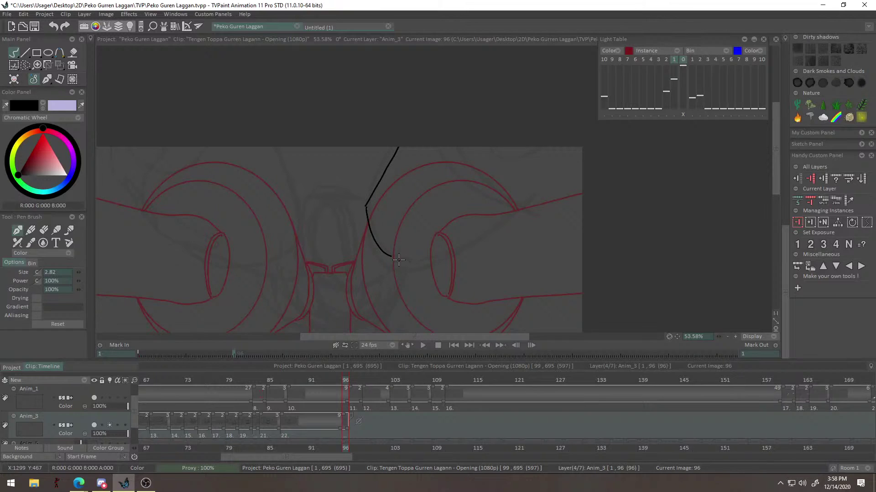
key(ctrl+z)
drag(394, 258, 540, 206)
key(ctrl+z)
drag(393, 258, 505, 216)
Draw the inner curve from the top border to the long edge's right tip, plus the short end edge rising from that tip.
drag(510, 185, 494, 205)
right_click(480, 184)
key(ctrl+z)
mouse_move(412, 158)
mouse_down()
mouse_move(509, 232)
mouse_move(474, 217)
mouse_move(502, 238)
mouse_up()
key(ctrl+z)
drag(510, 198, 502, 238)
Draw the second curve from the canvas's top border to the upper end of the short end edge.
mouse_move(467, 179)
mouse_down()
mouse_move(482, 194)
mouse_move(500, 202)
mouse_up()
key(ctrl+z)
key(ctrl+z)
key(ctrl+z)
key(ctrl+z)
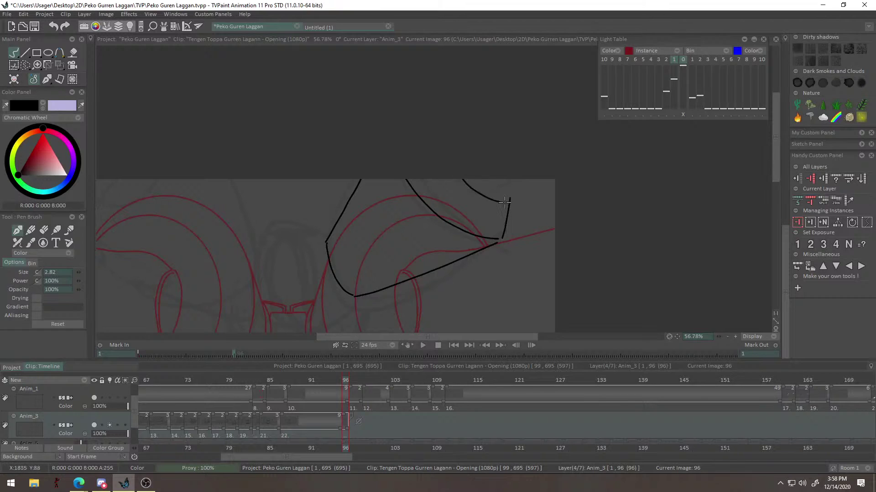
key(ctrl+z)
drag(462, 179, 508, 199)
At frame 94, slightly narrow the upper part of the armour drawing with the Perspective tool and shift it up.
click(333, 382)
key(ctrl+t)
right_click(510, 244)
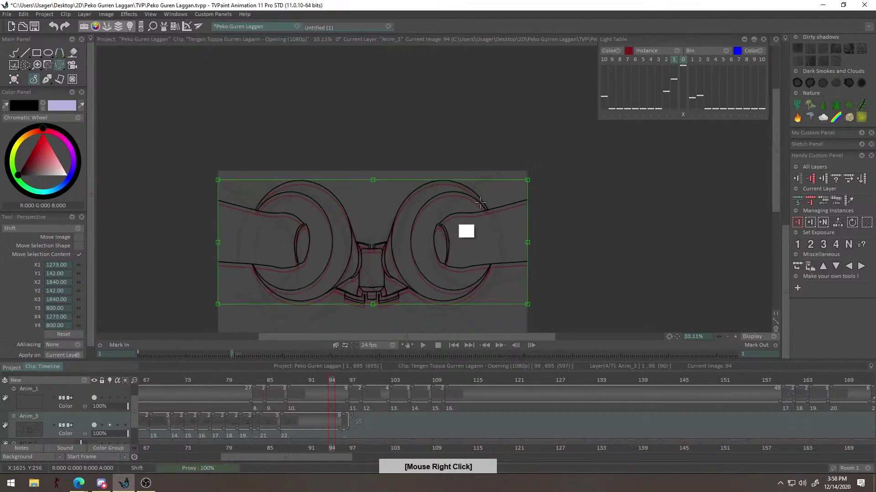
drag(527, 180, 528, 181)
drag(218, 179, 283, 180)
drag(373, 305, 373, 307)
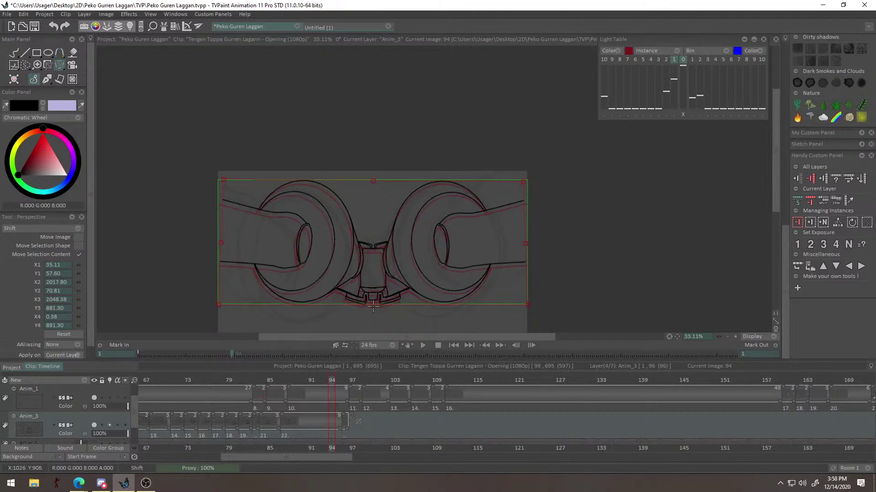
drag(404, 281, 404, 278)
key(Return)
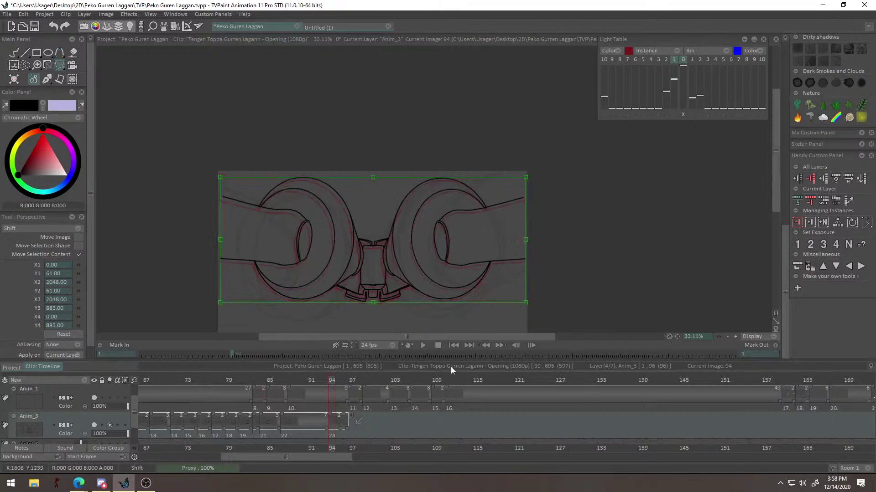
Insert an empty instance at frame 95 and extend the preceding drawing's exposure back to start at frame 93.
drag(333, 383, 338, 383)
key(Insert)
drag(330, 416, 327, 420)
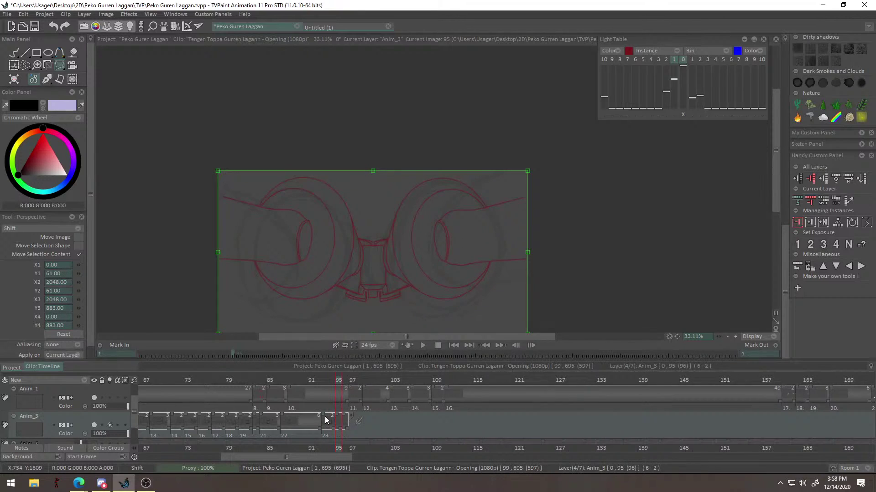
At frame 93, extend the upper and lower outlines of the right-hand arm to the canvas's right border with the Pen Brush.
mouse_move(323, 381)
mouse_down()
mouse_move(304, 386)
mouse_move(324, 390)
mouse_up()
key(b)
right_click(508, 248)
drag(581, 184, 555, 264)
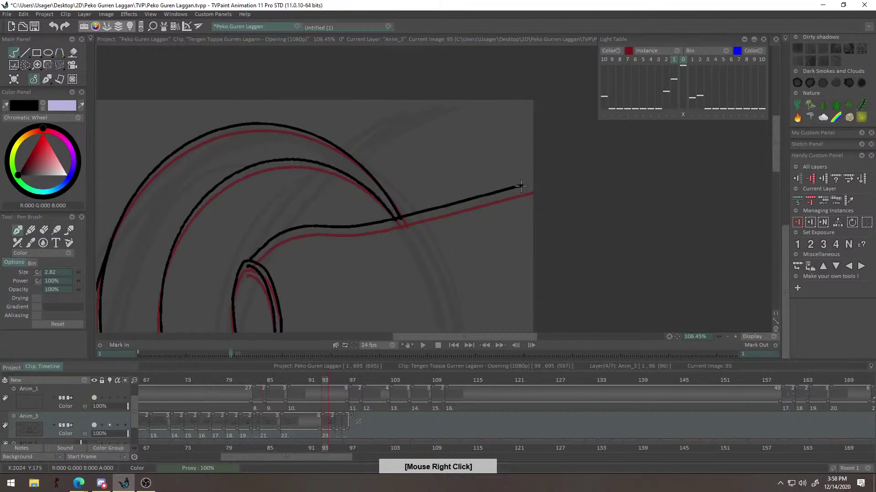
mouse_move(517, 186)
mouse_down()
mouse_move(561, 202)
mouse_move(539, 155)
mouse_move(516, 136)
mouse_up()
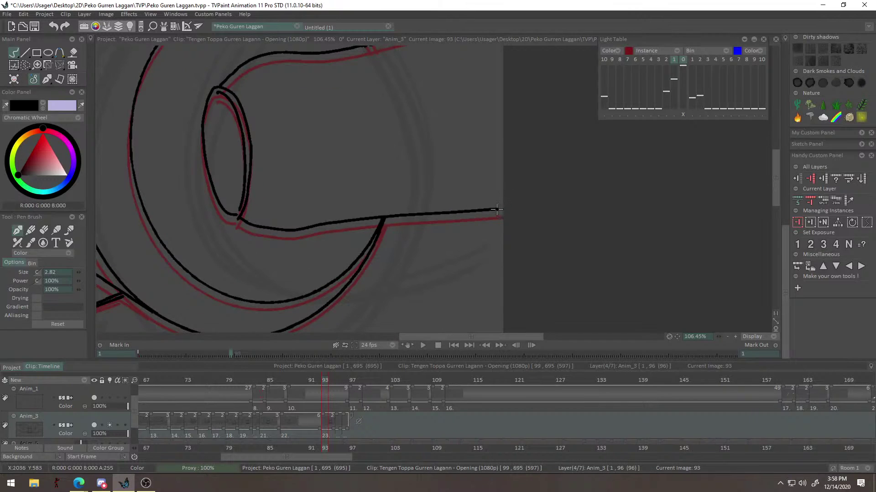
Extend the upper and lower outlines of the left-hand arm to the canvas's left border at frame 93.
drag(334, 256, 572, 202)
drag(593, 233, 481, 314)
mouse_move(375, 255)
mouse_down()
mouse_move(412, 279)
mouse_move(376, 161)
mouse_up()
drag(267, 64, 301, 122)
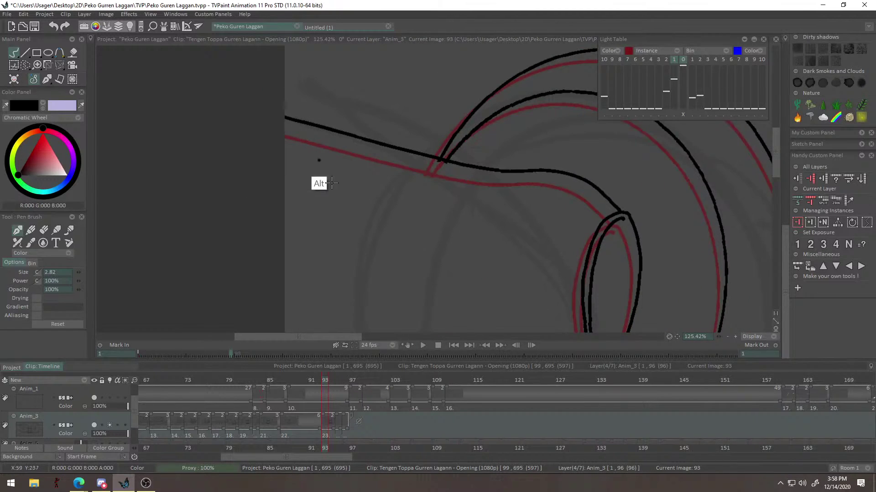
drag(319, 160, 273, 17)
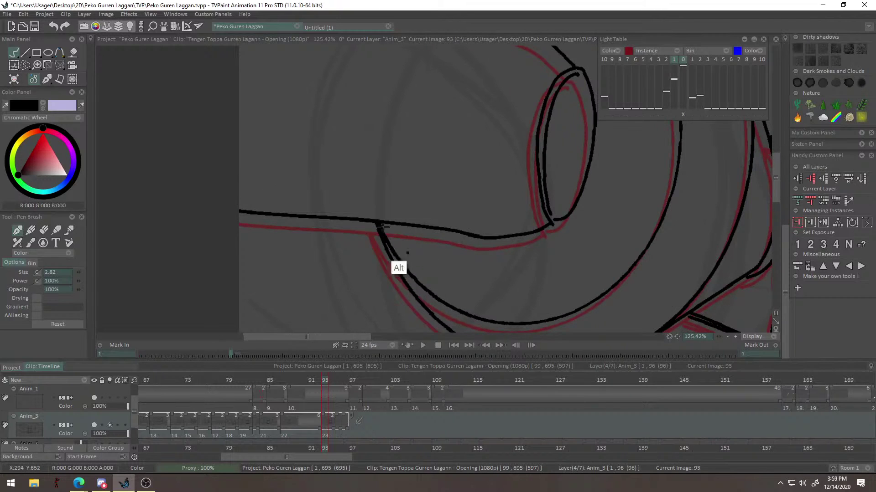
drag(396, 242, 319, 137)
At frame 83, draw a small tab beneath each of the armour's two lower side plates.
drag(524, 238, 322, 245)
drag(531, 265, 492, 267)
alt+right_click(471, 287)
drag(307, 379, 256, 382)
alt+right_click(486, 296)
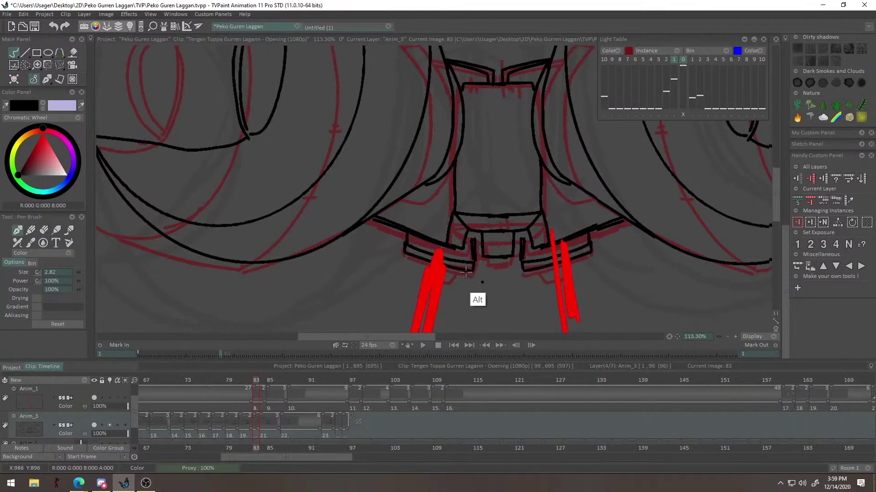
drag(445, 269, 431, 281)
mouse_move(580, 285)
mouse_down()
mouse_move(539, 287)
mouse_move(527, 279)
mouse_up()
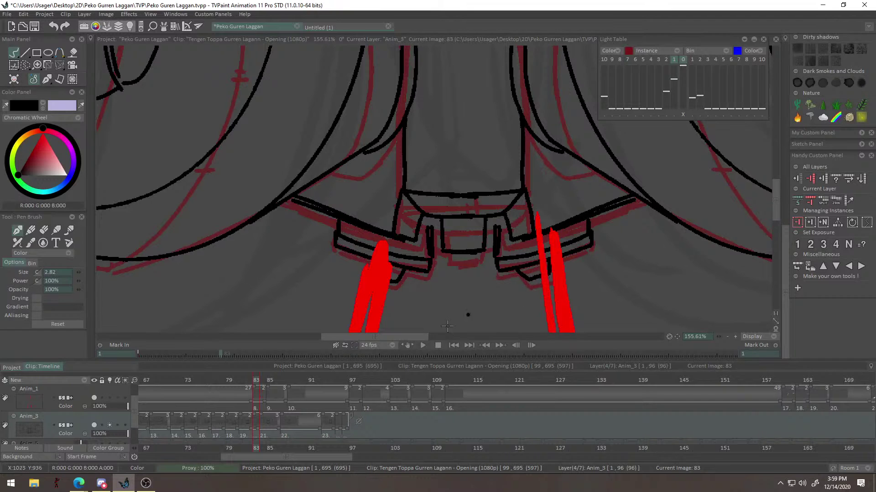
Hide the Anim_1 layer and draw the small tab outlines beneath both lower side plates at frame 84.
click(266, 382)
drag(416, 306, 414, 286)
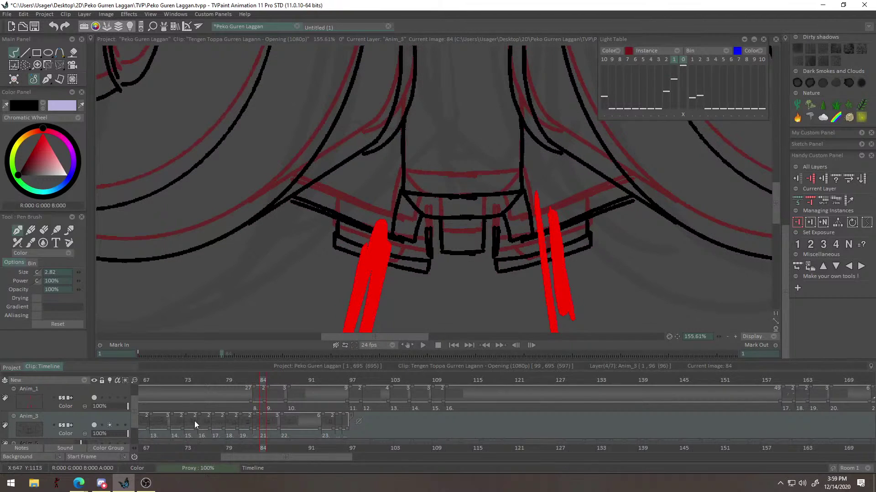
click(94, 398)
alt+right_click(403, 307)
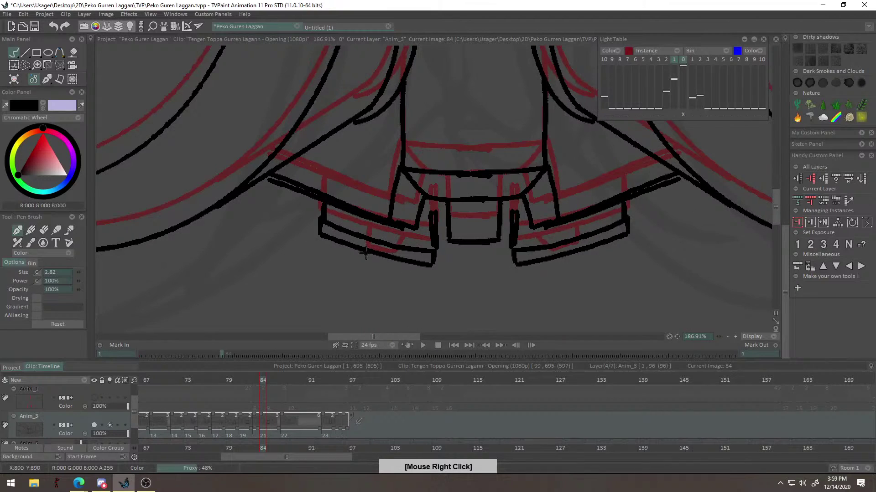
drag(394, 278, 399, 260)
drag(600, 268, 587, 265)
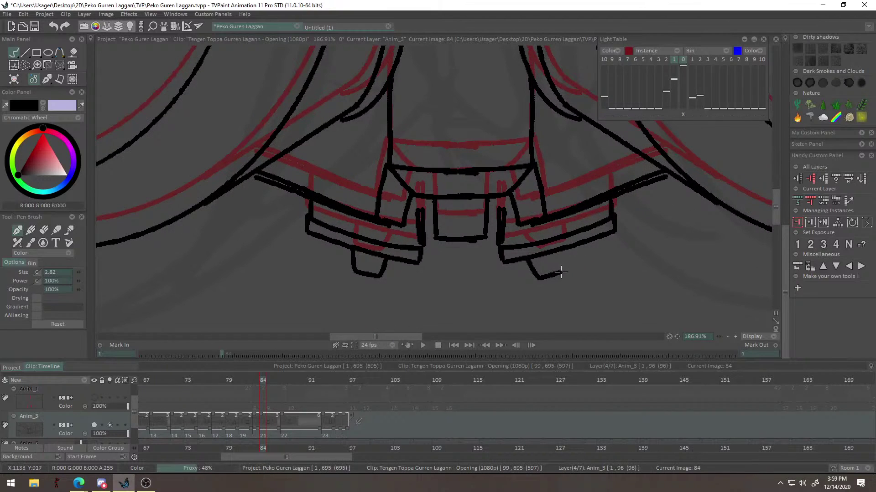
At frame 87, draw the small tab outlines beneath both lower side plates of the armour.
click(283, 381)
drag(425, 279, 424, 266)
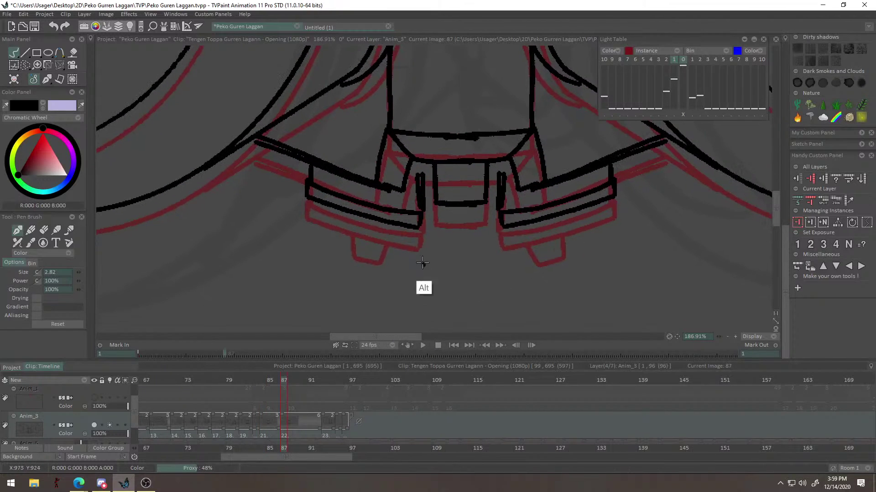
drag(360, 215, 357, 248)
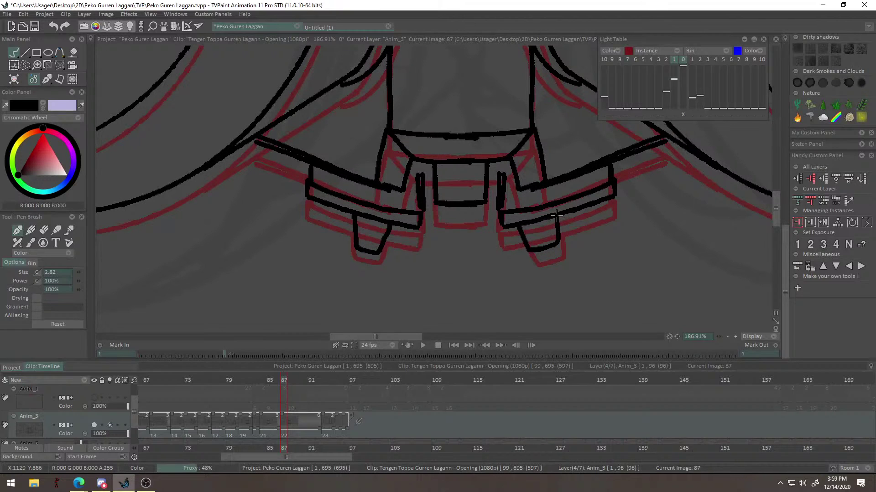
At frame 93, draw the tabs beneath both lower side plates, including their inner contour lines.
key(Right)
key(Right)
key(Right)
key(Right)
key(Right)
key(Right)
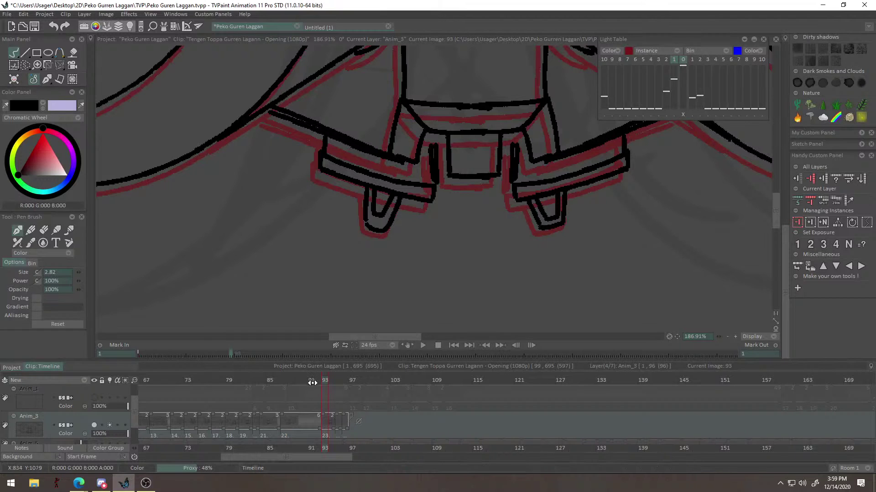
Add the inner contour lines to both small tabs at frames 87 and 84.
key(Left)
key(Left)
key(Left)
key(Left)
key(Left)
key(Left)
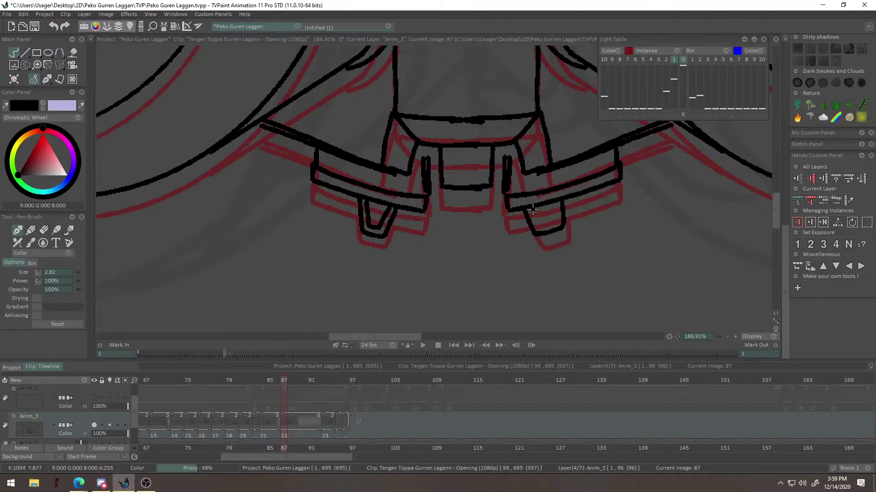
click(267, 380)
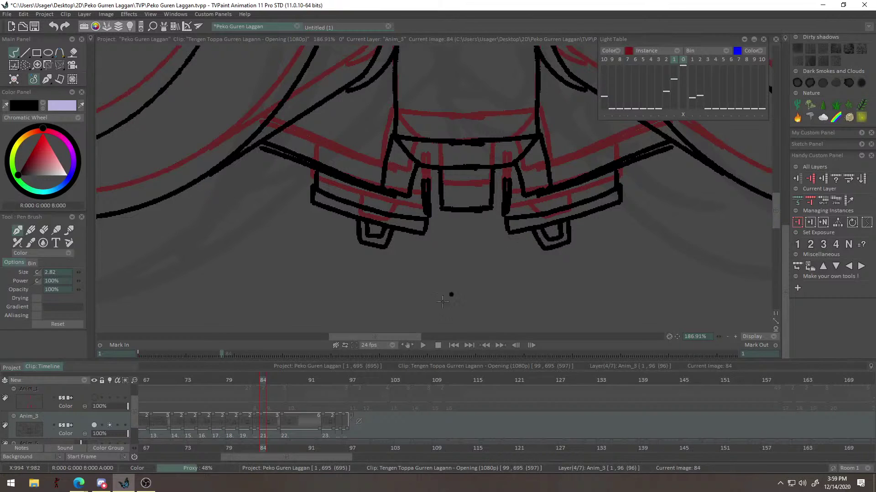
Extend the last three Anim_3 instances to three frames each, so they start at frames 93, 96 and 99.
click(338, 382)
alt+right_click(498, 215)
scroll(344, 312, down, 1)
alt+drag(344, 313, 327, 342)
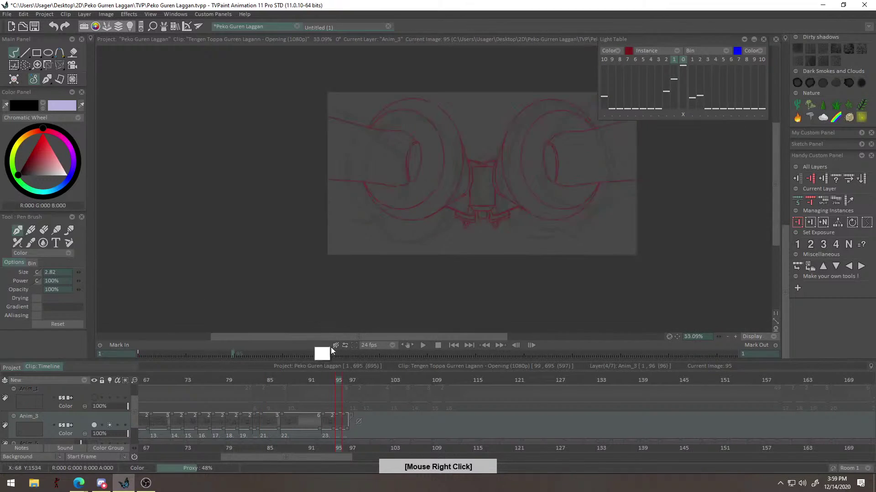
click(346, 381)
drag(340, 428, 360, 429)
drag(345, 382, 322, 380)
drag(335, 428, 379, 431)
mouse_move(353, 383)
mouse_down()
mouse_move(427, 387)
mouse_move(334, 384)
mouse_move(346, 383)
mouse_up()
key(alt)
drag(503, 217, 454, 238)
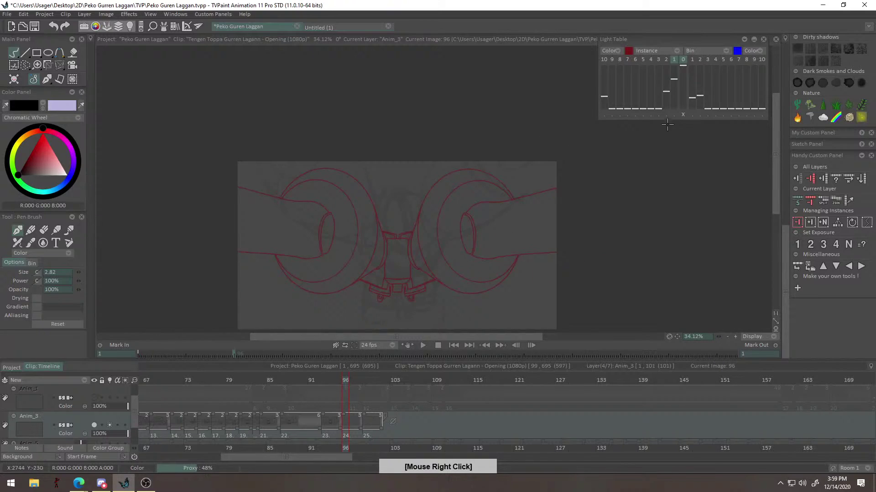
At frame 96, offset the preceding drawing on the light table to X -2.00, Y -100.00 and compare with frame 99.
click(674, 114)
drag(572, 213, 532, 268)
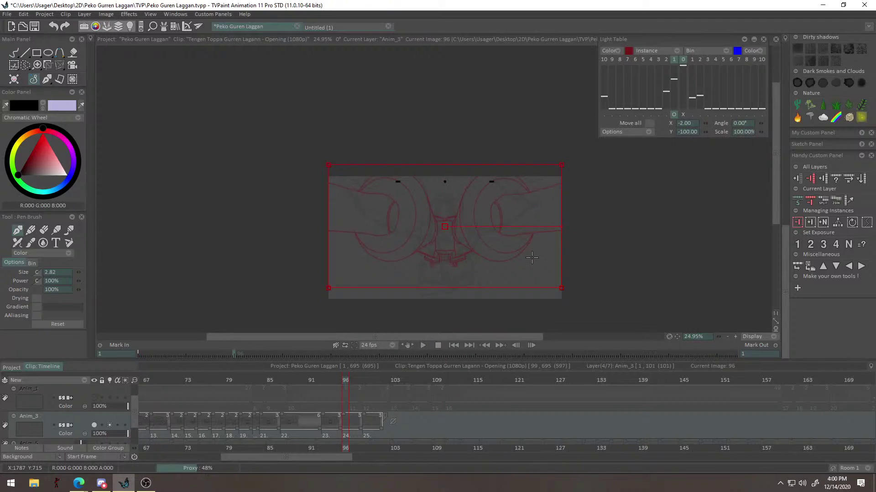
key(Escape)
key(Return)
right_click(566, 217)
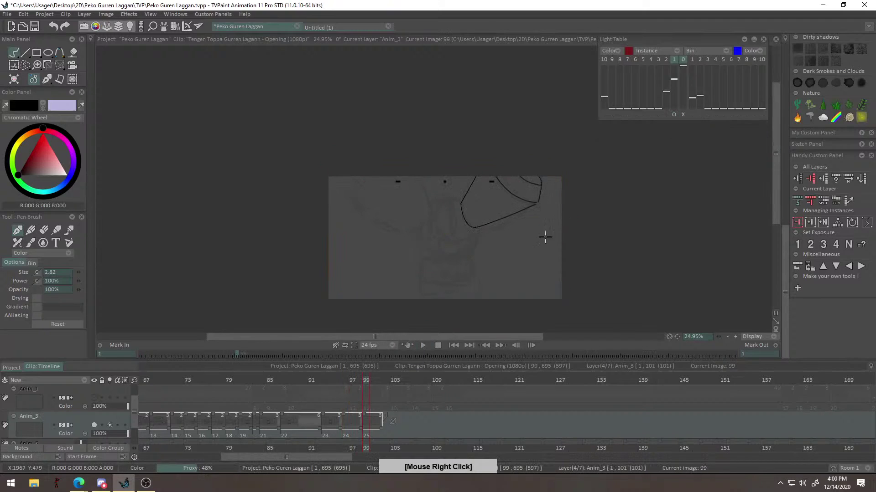
click(347, 380)
drag(558, 232, 559, 276)
drag(523, 239, 535, 238)
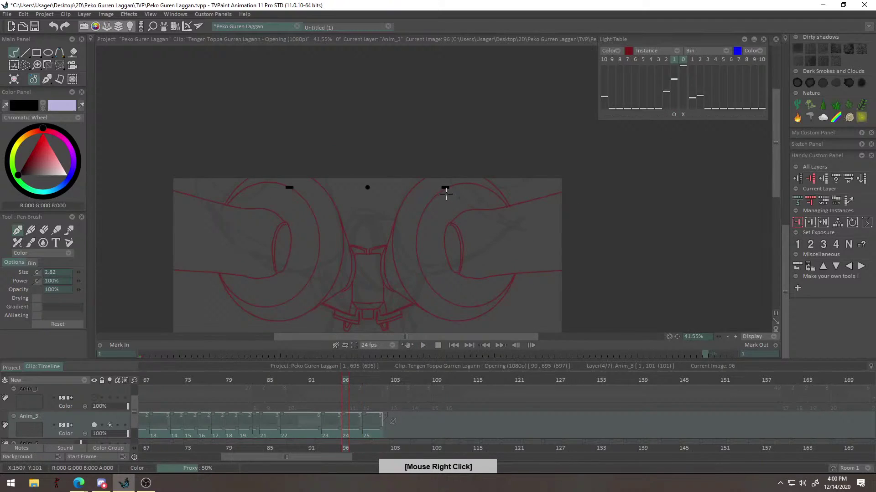
key(ctrl+z)
mouse_move(432, 179)
mouse_down()
mouse_move(522, 264)
mouse_move(528, 188)
mouse_move(500, 168)
mouse_up()
key(ctrl+z)
key(ctrl+z)
key(ctrl+z)
Draw an ellipse about 506 px wide over the right-hand ring at frame 96, cut off by the canvas's top border.
click(48, 53)
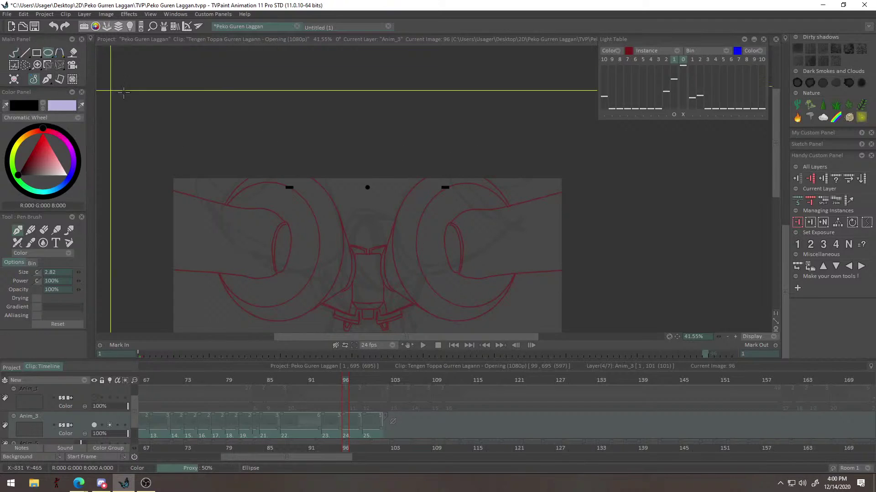
drag(422, 167, 407, 176)
alt+right_click(408, 176)
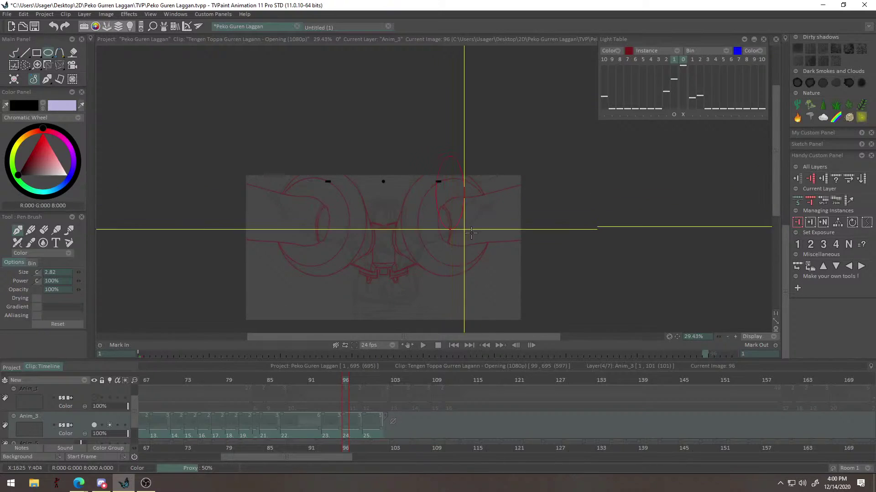
drag(489, 237, 488, 233)
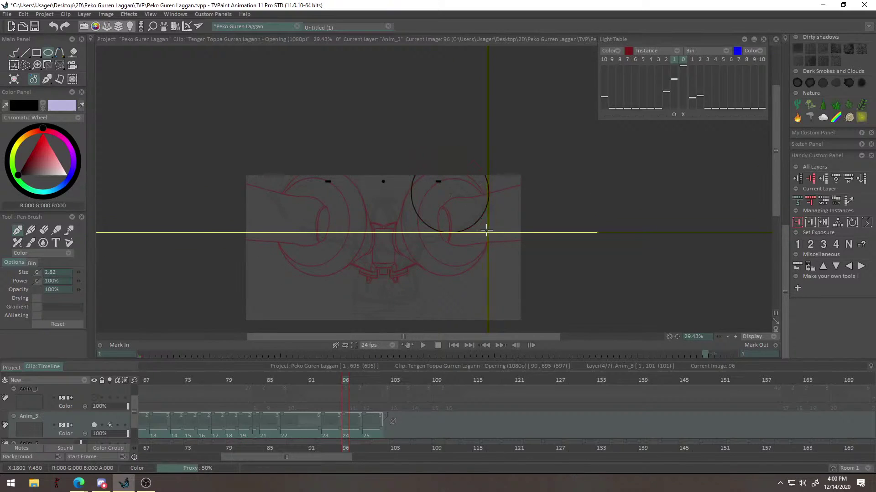
key(ctrl+z)
drag(459, 196, 495, 244)
Shift the ellipse slightly up and to the right with the Perspective tool.
key(ctrl+shift+t)
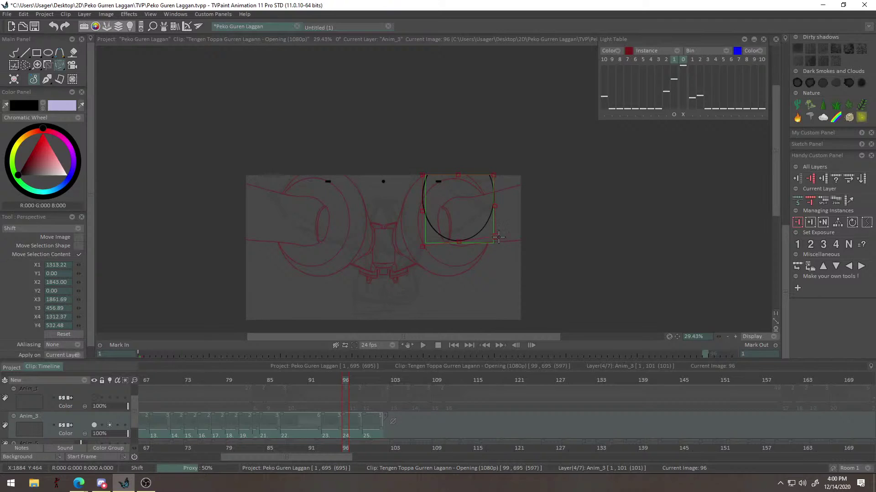
key(Return)
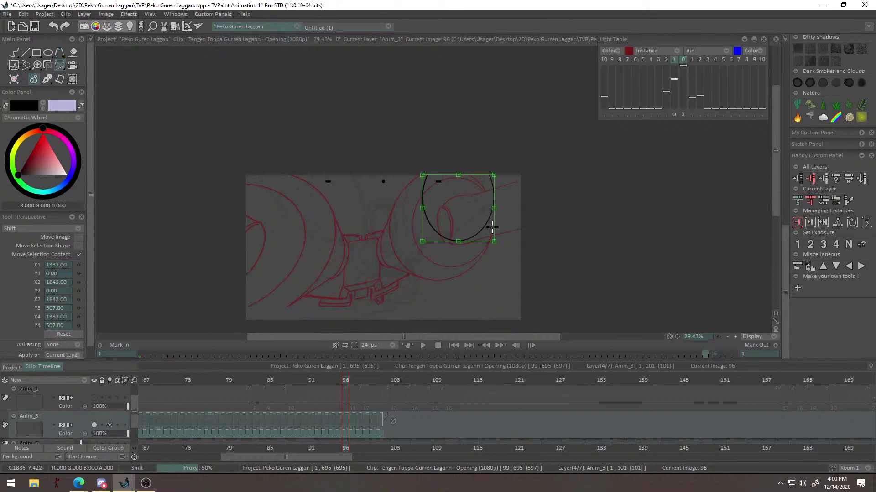
drag(350, 400, 351, 436)
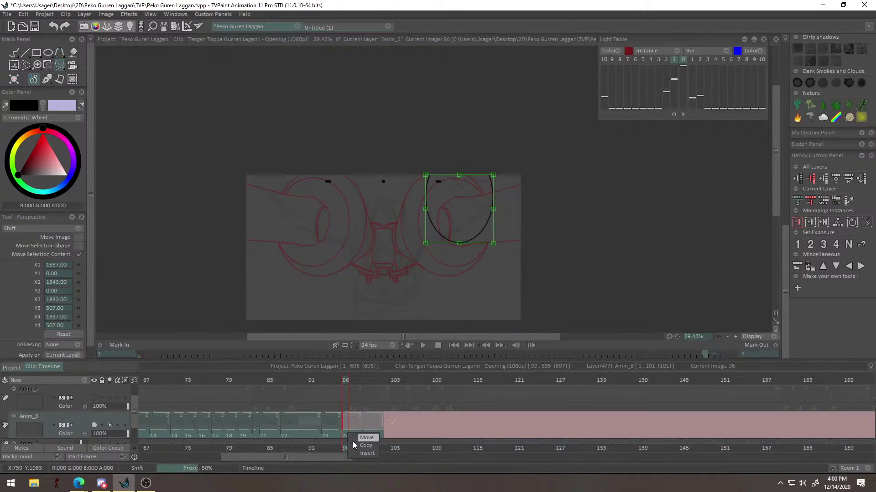
click(457, 318)
drag(448, 309, 448, 306)
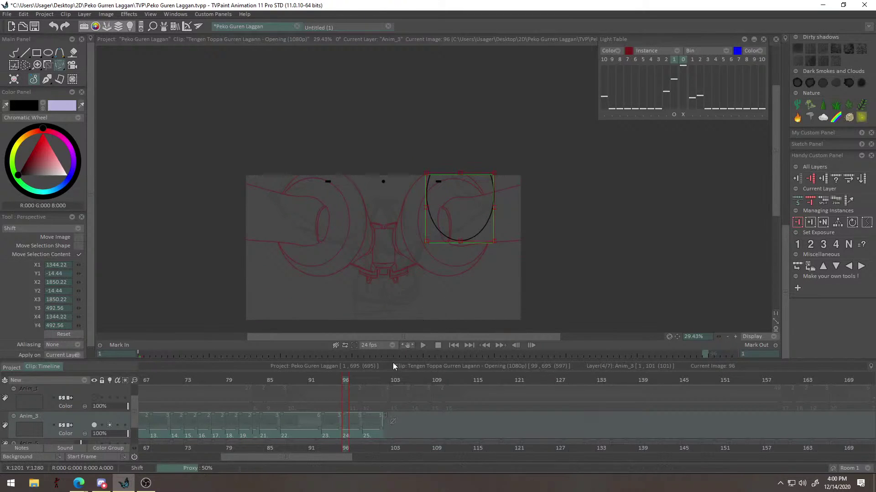
click(465, 388)
Reshape the ellipse's corners and left side with the Perspective tool, move it slightly left and apply the transformation.
click(518, 255)
right_click(518, 253)
drag(487, 235, 493, 231)
mouse_move(486, 138)
mouse_down()
mouse_move(472, 139)
mouse_move(480, 137)
mouse_up()
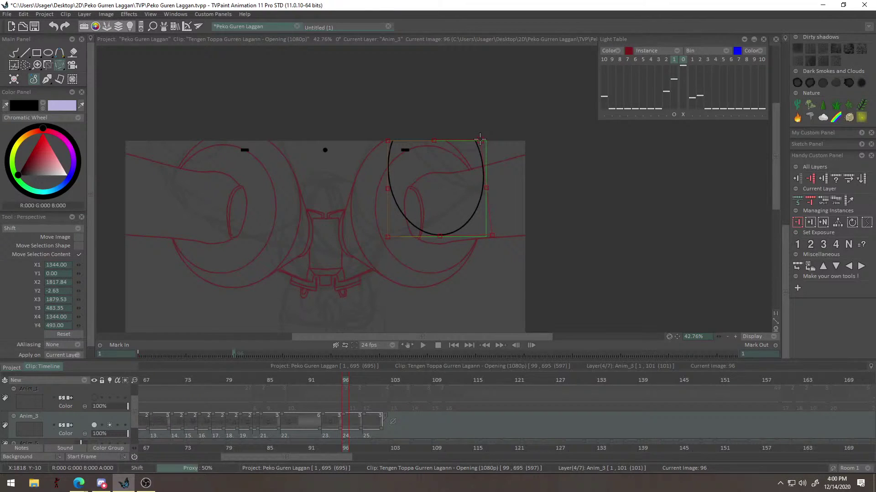
drag(388, 192, 387, 190)
drag(453, 197, 450, 197)
key(Return)
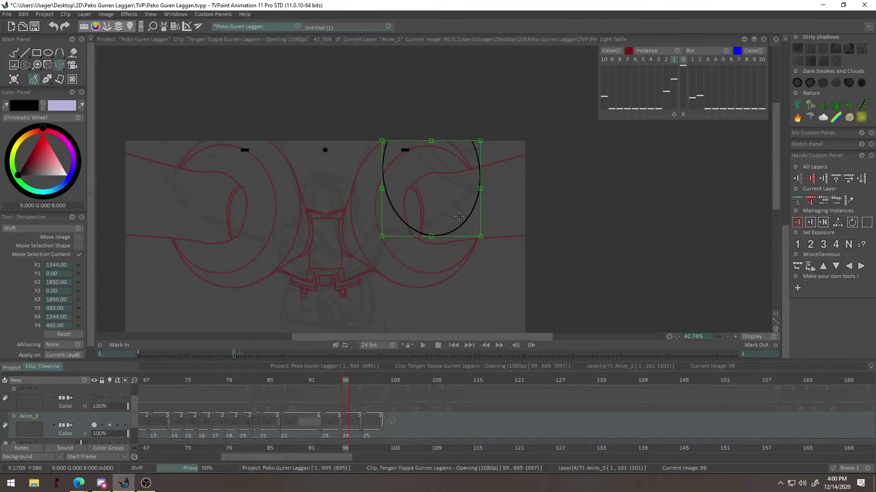
Close the gaps between the ellipse's upper ends and the canvas's top border with the Pen Brush.
key(b)
drag(400, 139, 511, 134)
drag(441, 110, 454, 172)
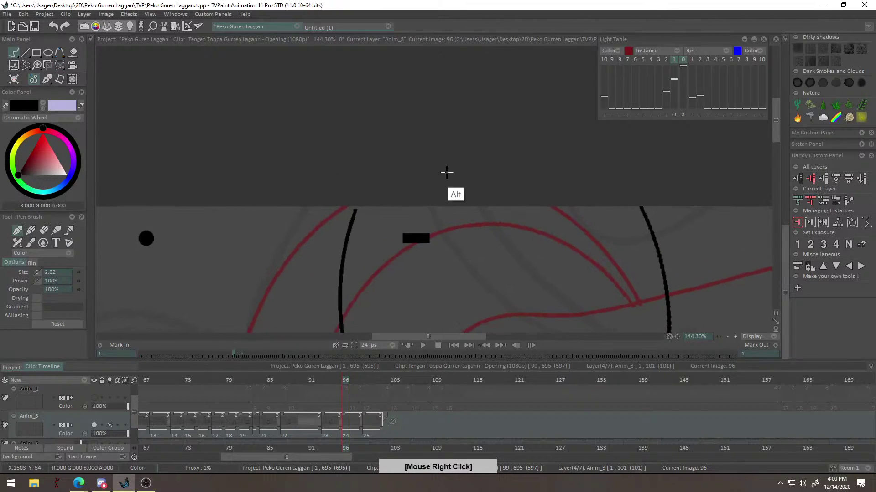
drag(641, 205, 647, 220)
mouse_move(572, 247)
mouse_down()
mouse_move(475, 327)
mouse_move(470, 309)
mouse_up()
drag(531, 183, 190, 177)
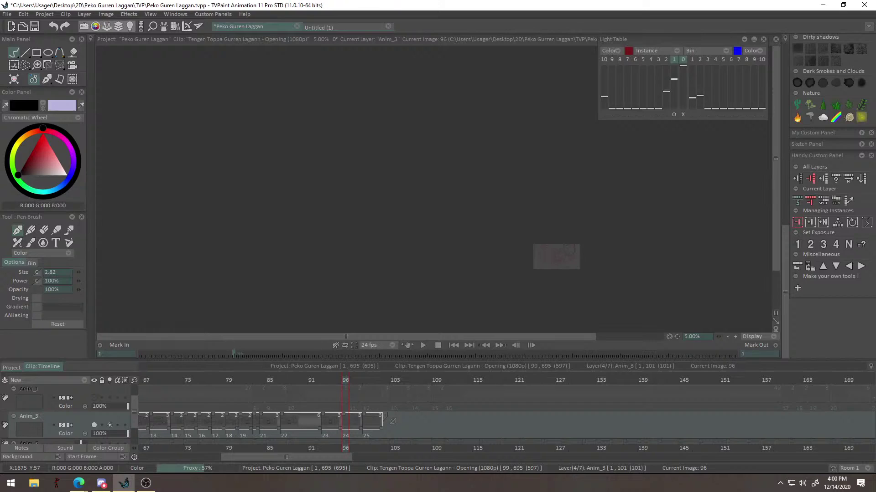
Review the earlier drawings of the clip at frames 38 and 1.
key(alt+Tab)
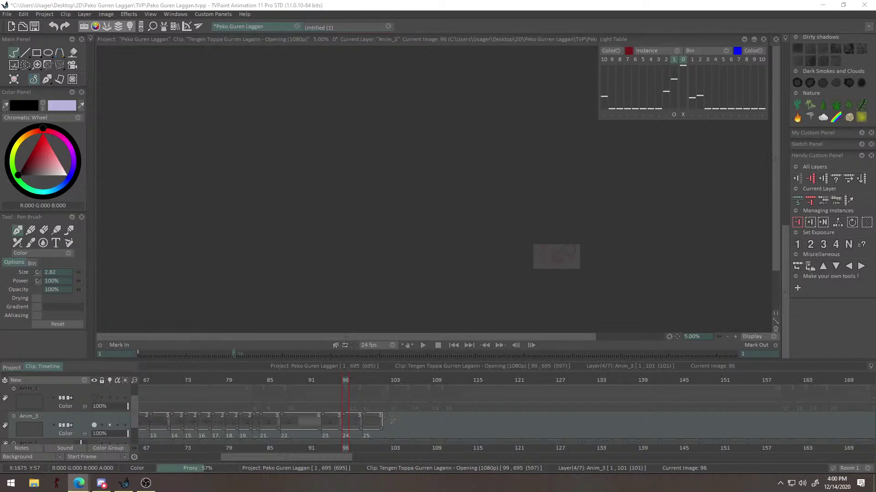
drag(573, 244, 514, 147)
scroll(401, 244, down, 5)
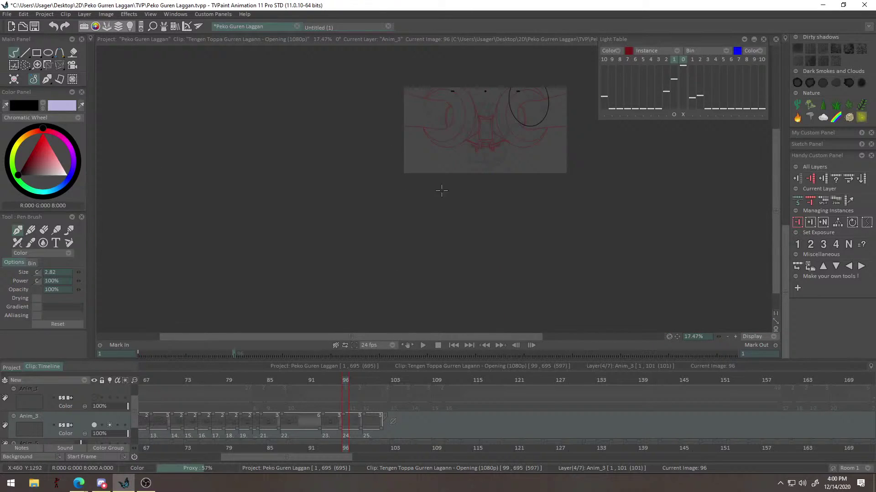
drag(308, 459, 212, 455)
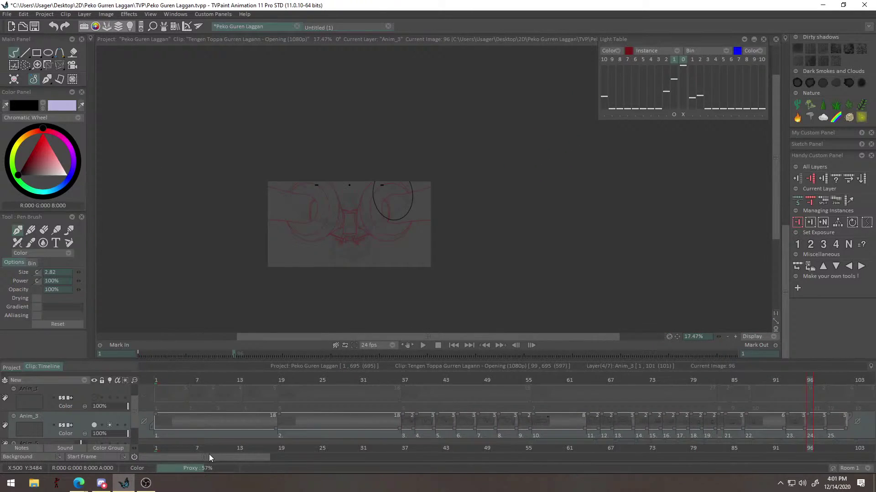
click(410, 379)
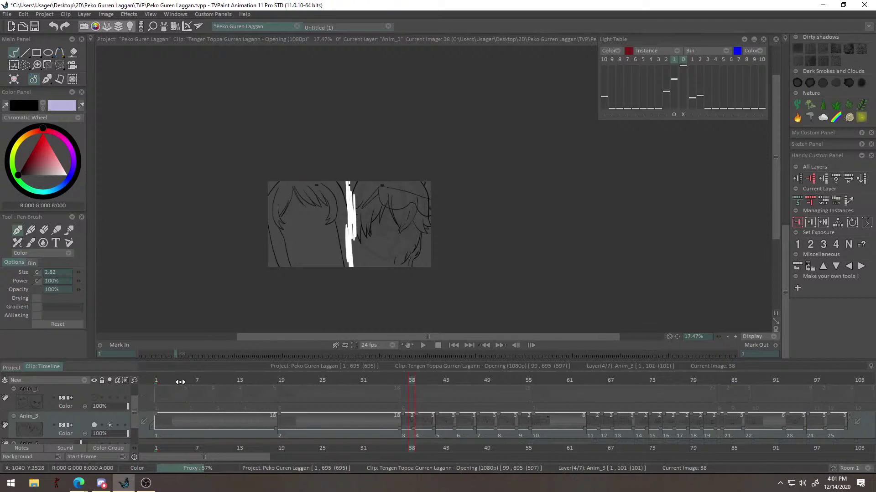
click(156, 379)
scroll(119, 410, up, 1)
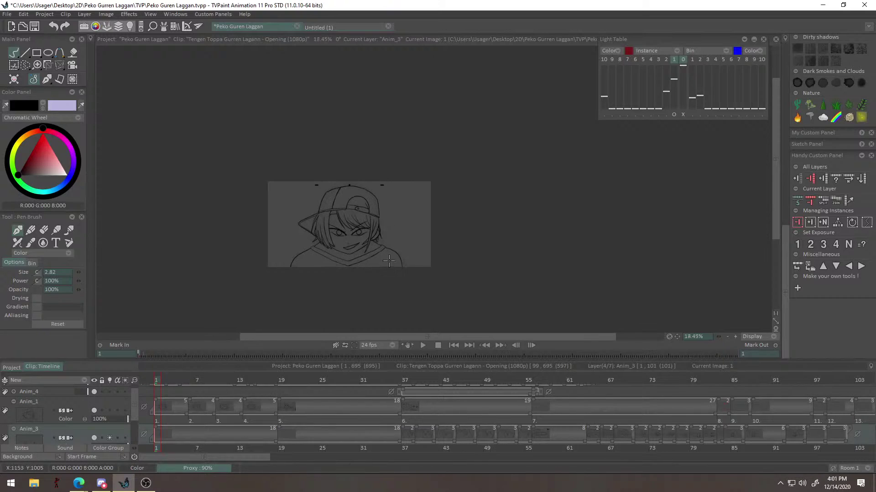
Play the clip back from frame 1 to review the animation's line art and timing.
scroll(335, 222, up, 5)
click(586, 338)
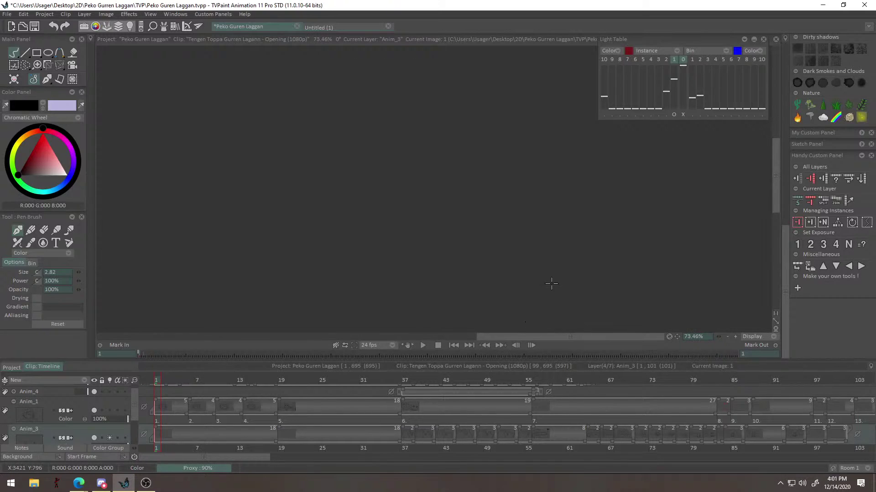
scroll(456, 283, down, 5)
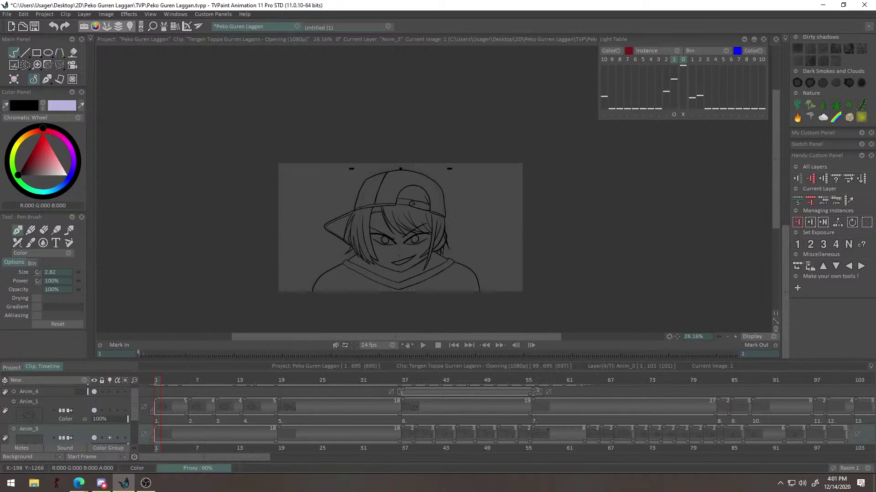
key(alt+Tab)
click(456, 157)
scroll(456, 156, up, 5)
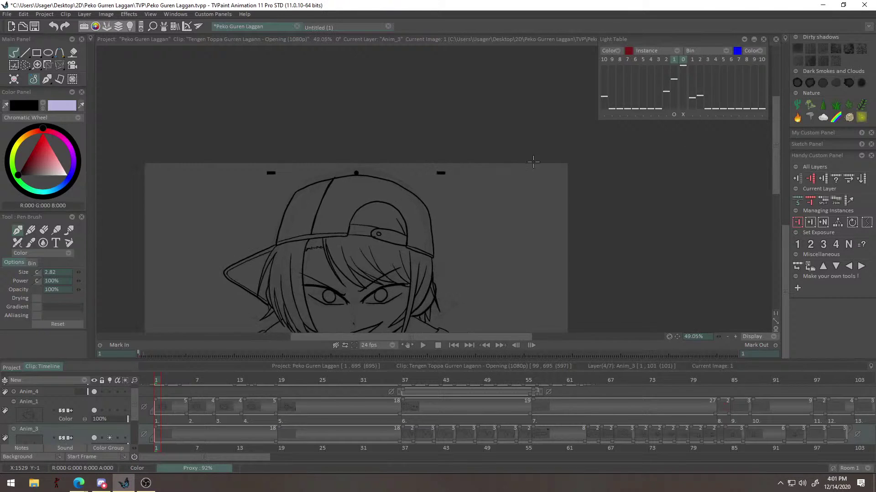
key(Return)
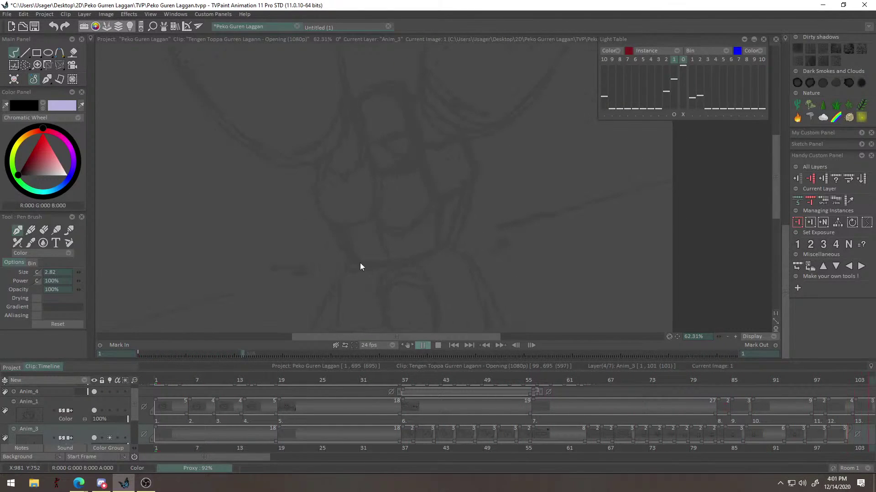
Play the clip repeatedly from frame 56 to check the motion of the robot's drawings.
click(187, 384)
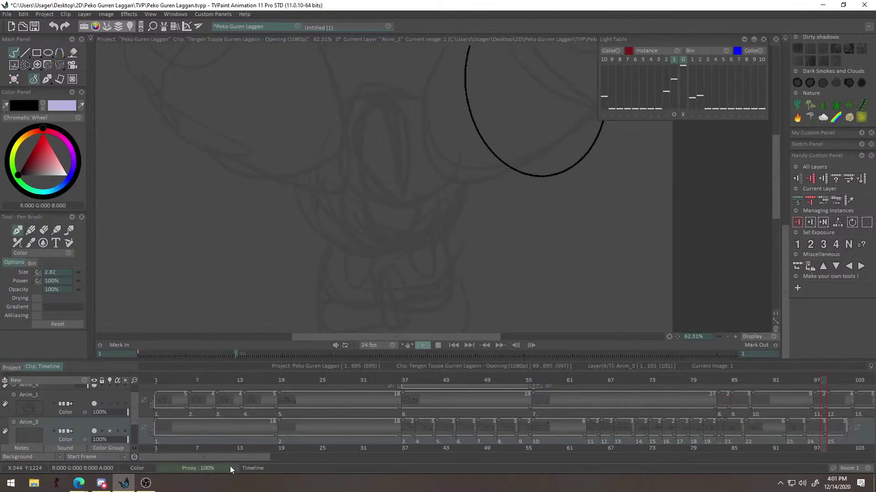
drag(254, 458, 296, 464)
drag(277, 379, 260, 396)
mouse_move(287, 396)
mouse_down()
mouse_move(542, 397)
mouse_move(260, 400)
mouse_move(281, 401)
mouse_up()
key(Return)
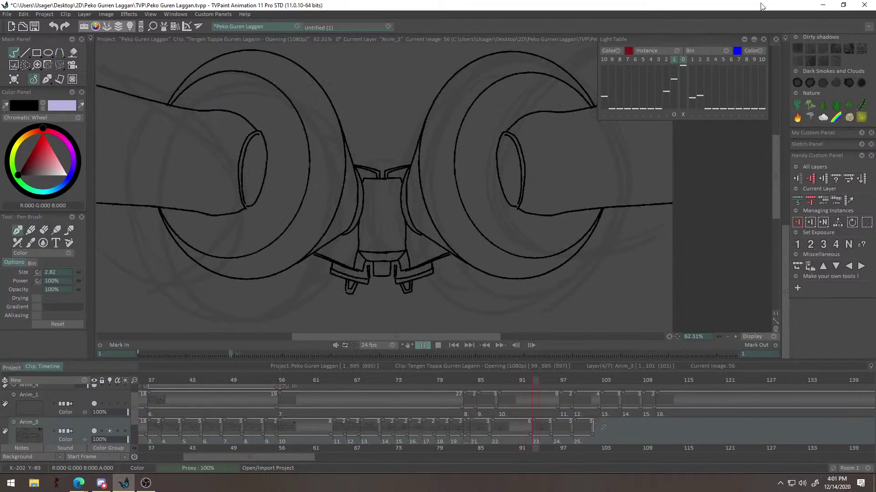
key(Return)
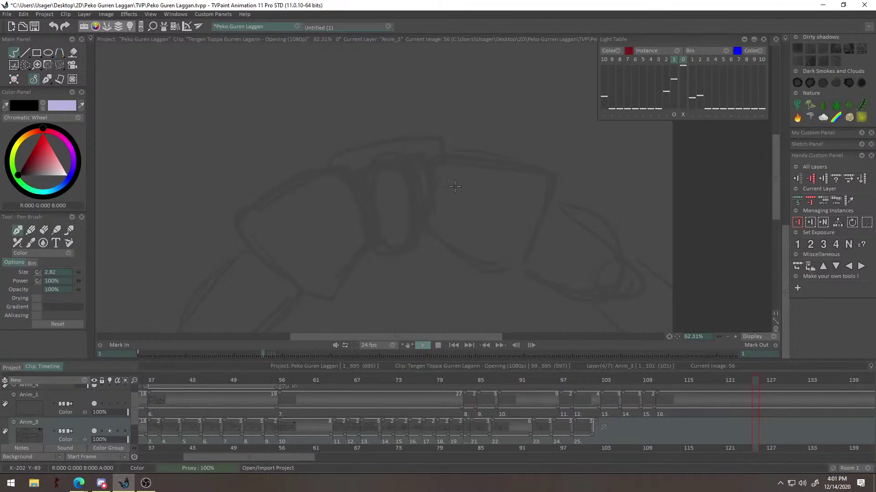
scroll(462, 187, down, 2)
key(Return)
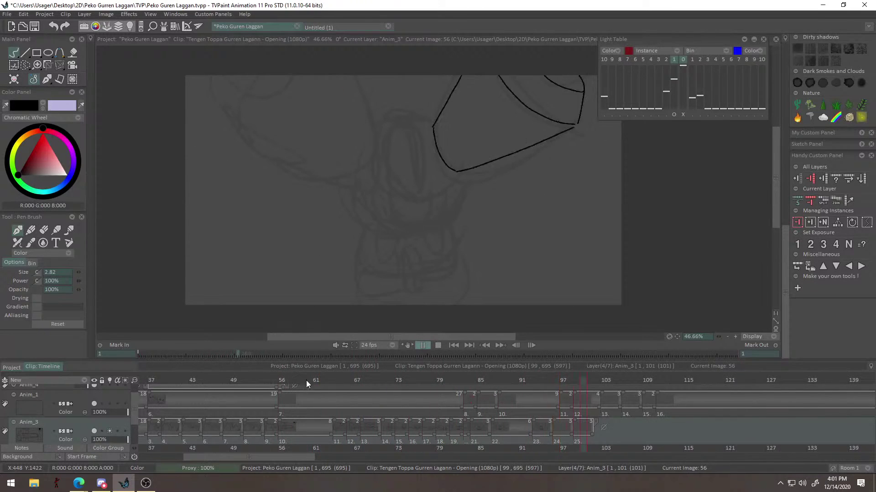
key(Return)
Scrub the robot's drawings from frame 56 to frame 72 and replay the clip from frame 1.
drag(304, 387, 391, 386)
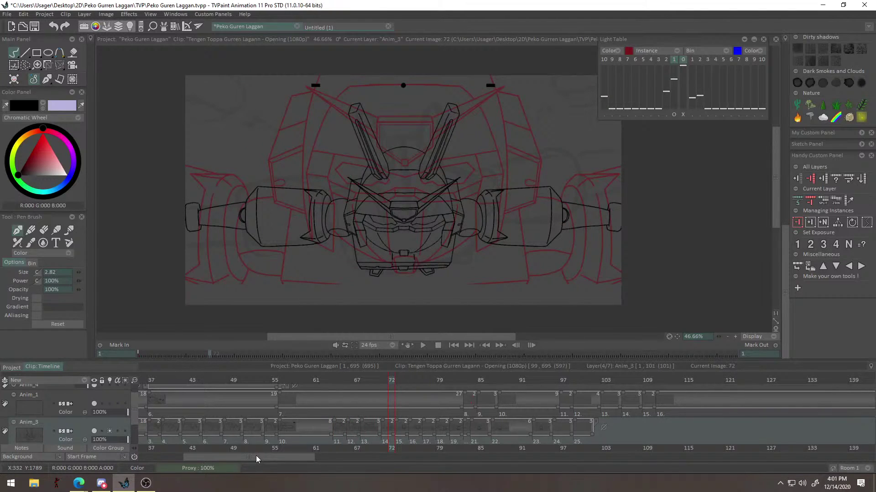
drag(255, 455, 179, 456)
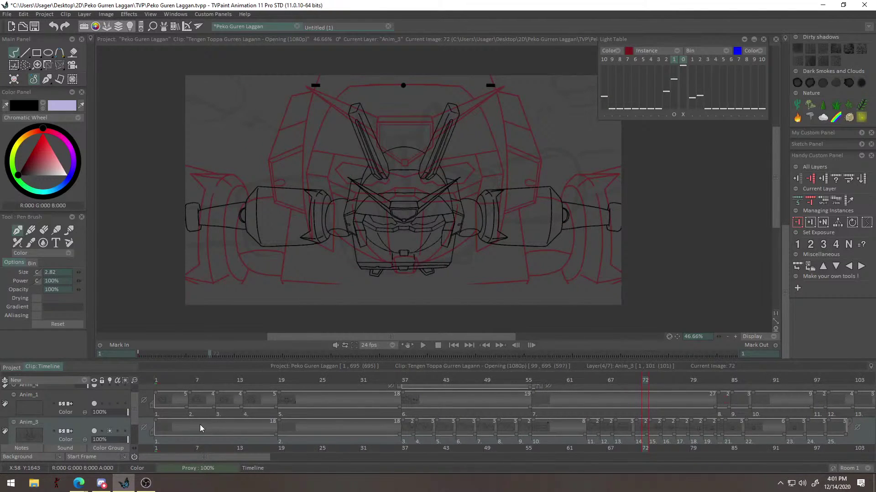
click(156, 381)
key(Return)
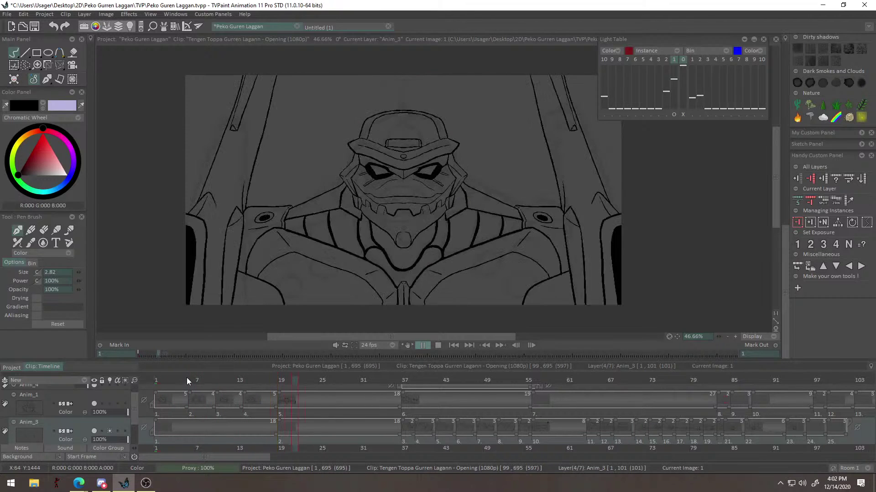